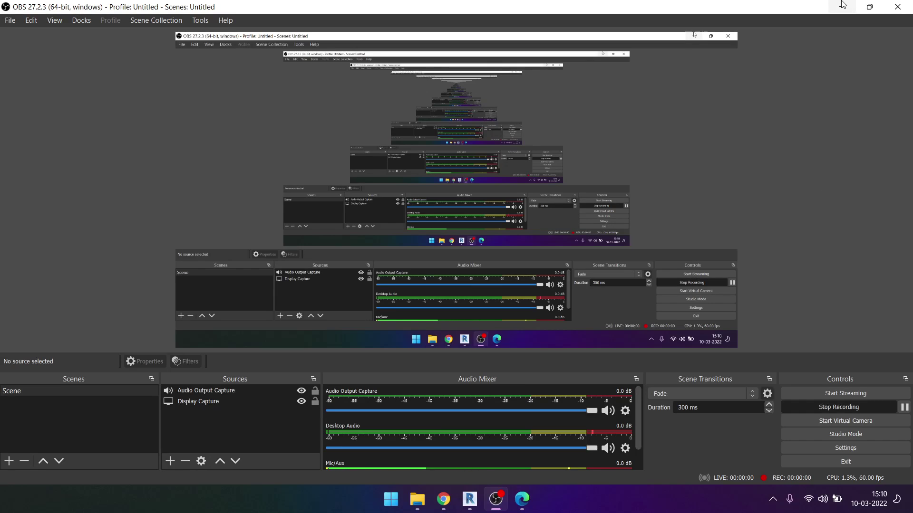
Step: Minimize OBS Studio so Revit 2021's home screen with recent models shows
{"action": "left_click", "coordinate": [842, 7]}
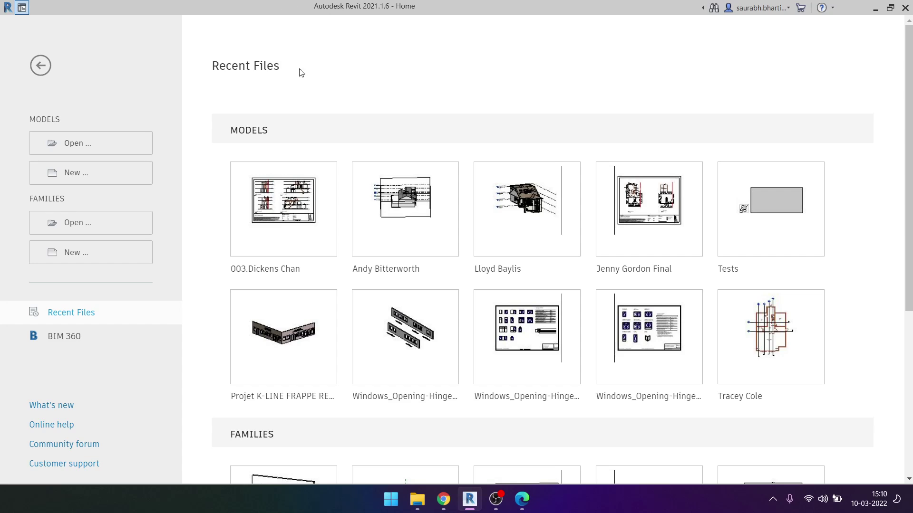
Step: Start a new project and look over the built-in template list
{"action": "left_click", "coordinate": [93, 183]}
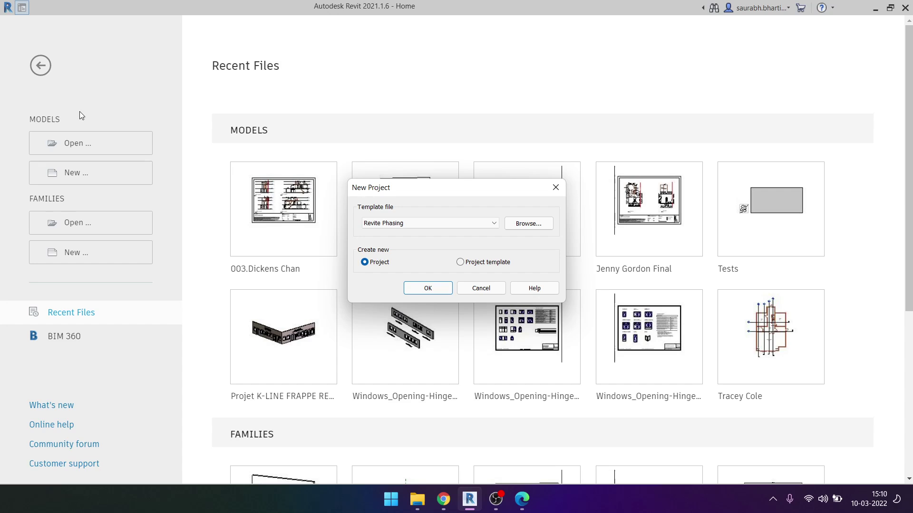
{"action": "left_click", "coordinate": [526, 228]}
{"action": "key", "text": "Escape"}
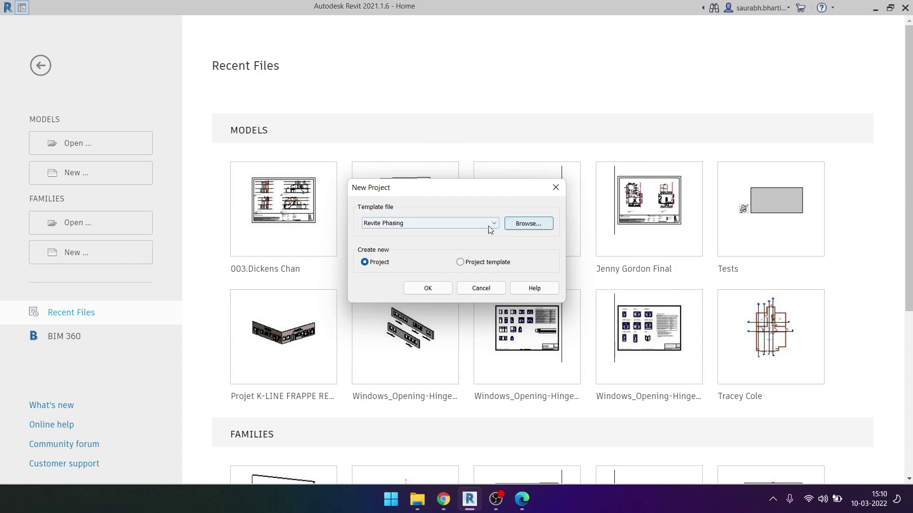
{"action": "left_click", "coordinate": [489, 224]}
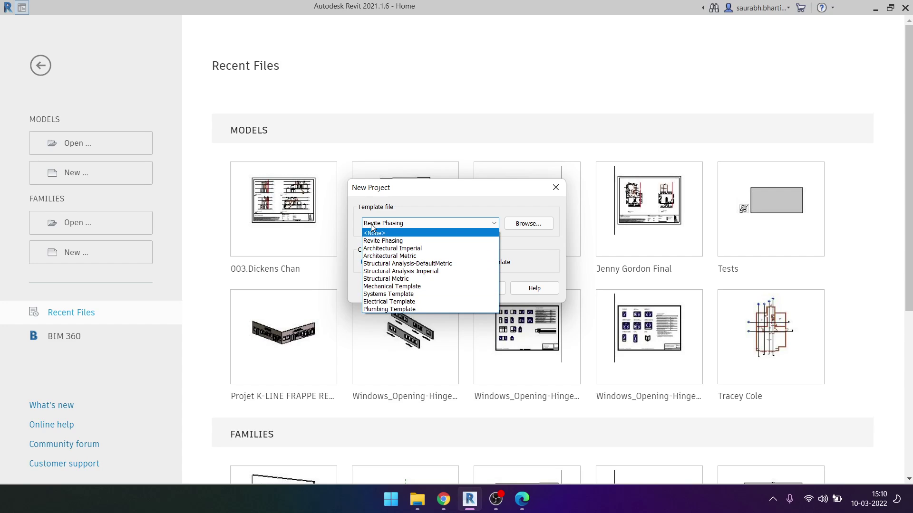
{"action": "left_click", "coordinate": [427, 214]}
Step: Browse to Desktop > Revite > Template, choose Revite Phasing.rte and create the project
{"action": "left_click", "coordinate": [525, 226]}
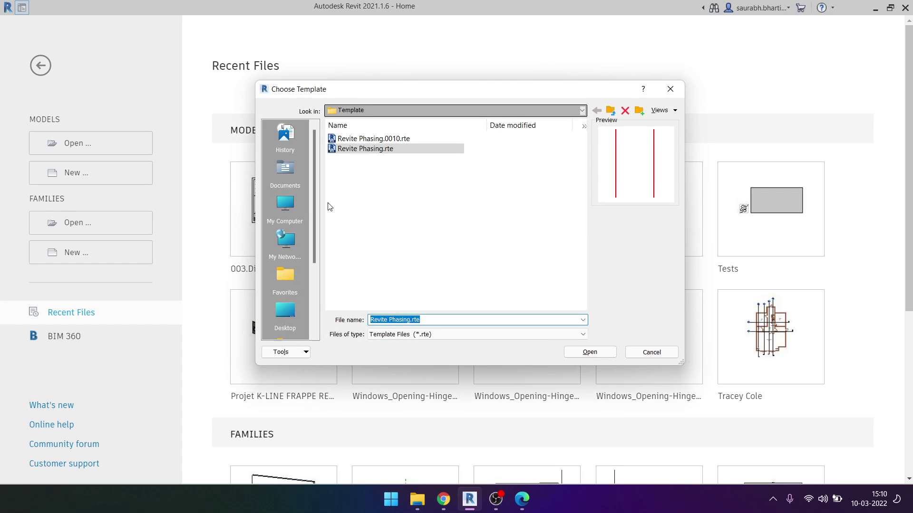
{"action": "left_click", "coordinate": [287, 311]}
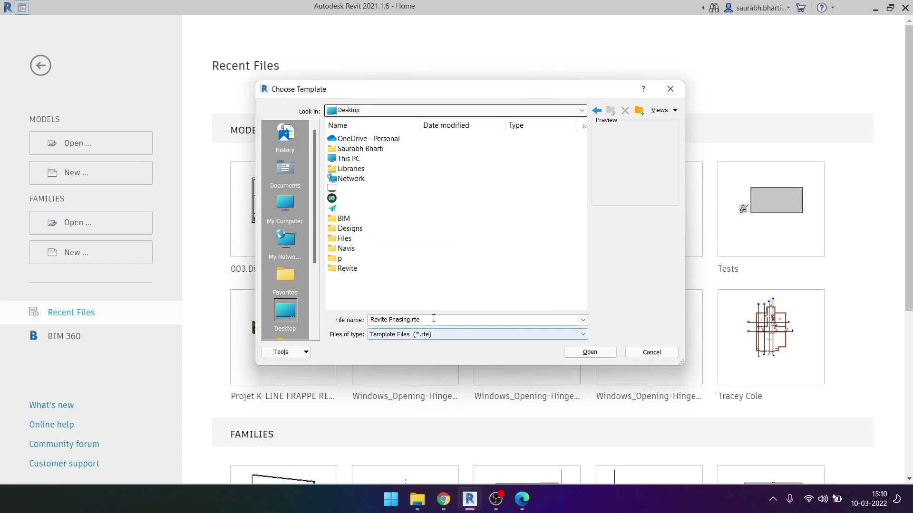
{"action": "left_click", "coordinate": [433, 319]}
{"action": "double_click", "coordinate": [354, 248]}
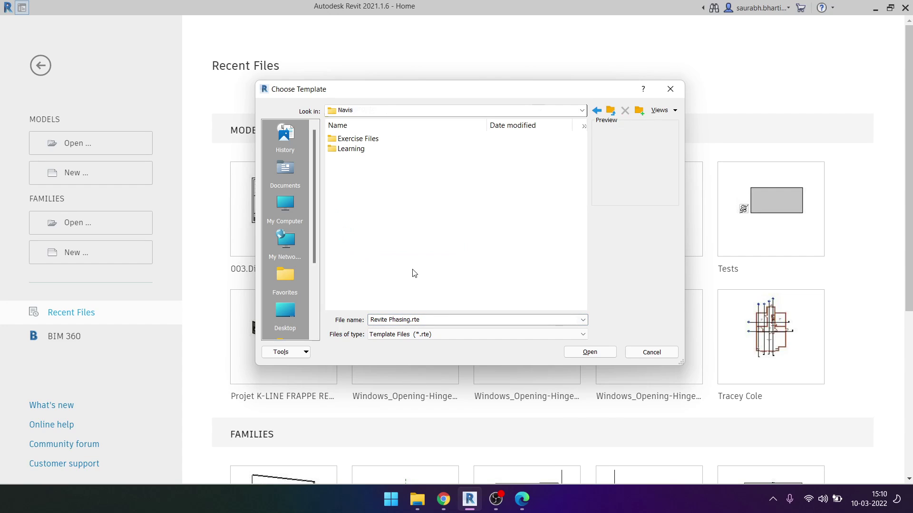
{"action": "left_click", "coordinate": [596, 110]}
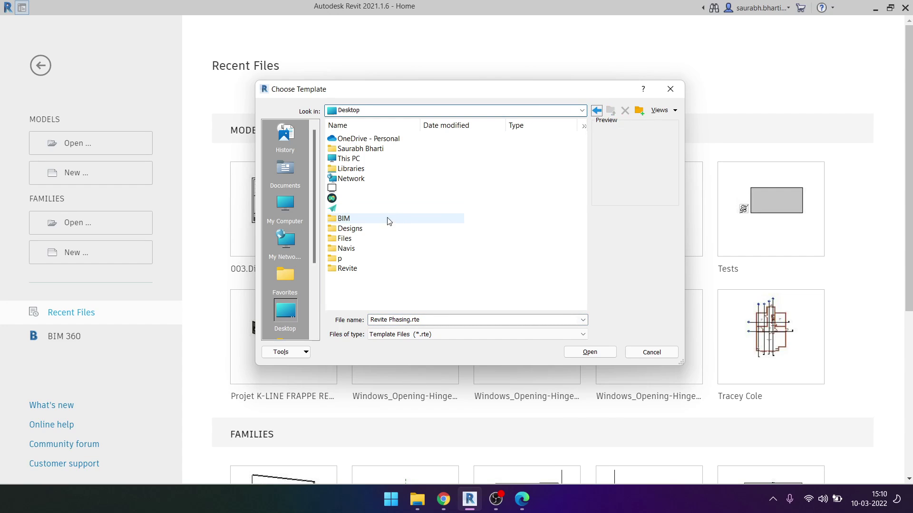
{"action": "double_click", "coordinate": [354, 269]}
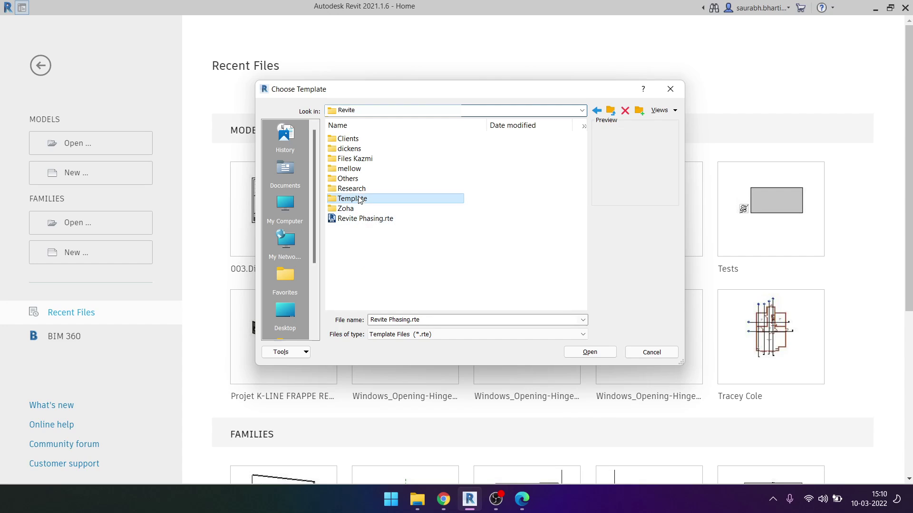
{"action": "double_click", "coordinate": [352, 198]}
{"action": "left_click", "coordinate": [376, 149]}
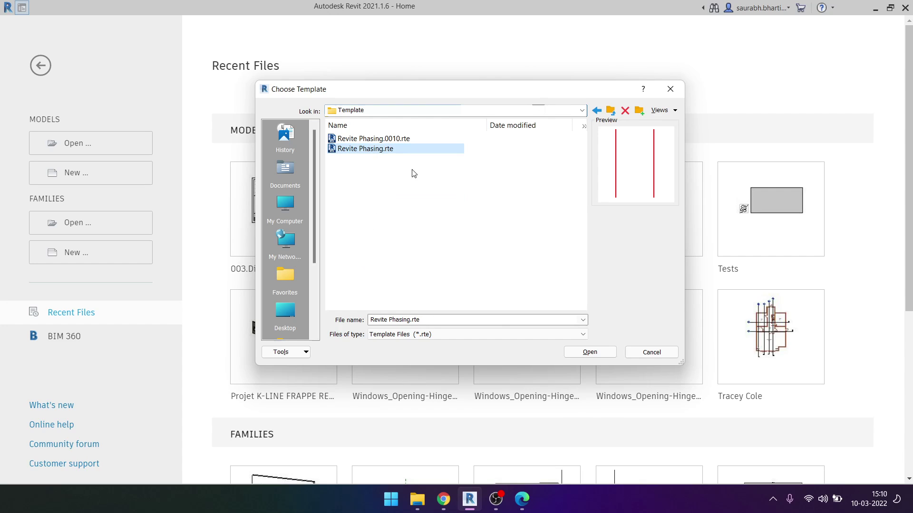
{"action": "left_click", "coordinate": [613, 353]}
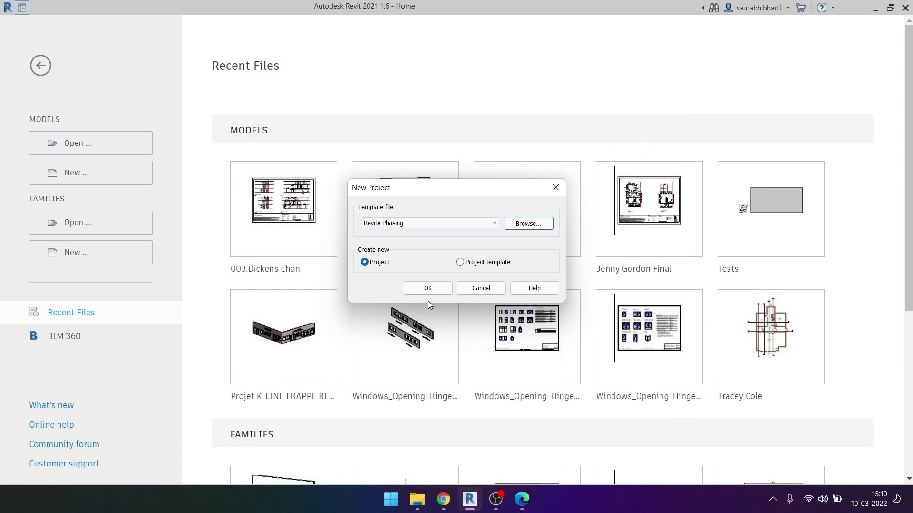
{"action": "left_click", "coordinate": [426, 290]}
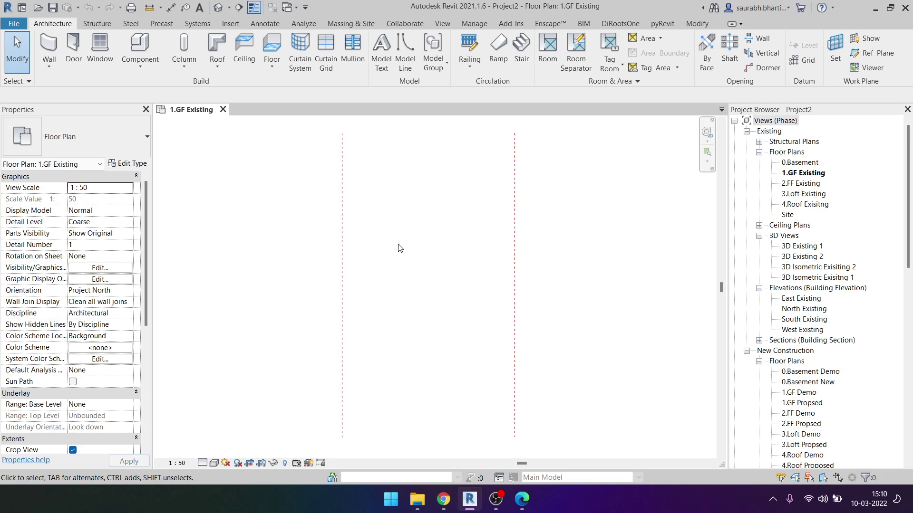
Step: Step through the Existing floor plans up to 4.Roof Existing in the Project Browser
{"action": "scroll", "coordinate": [804, 285], "scroll_direction": "down", "scroll_amount": 4}
{"action": "scroll", "coordinate": [826, 366], "scroll_direction": "down", "scroll_amount": 6}
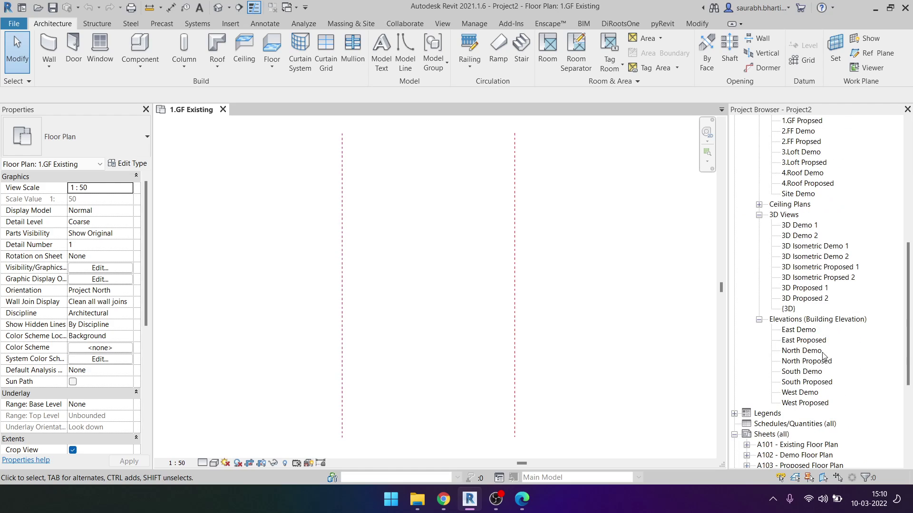
{"action": "scroll", "coordinate": [826, 366], "scroll_direction": "up", "scroll_amount": 6}
{"action": "scroll", "coordinate": [797, 164], "scroll_direction": "up", "scroll_amount": 4}
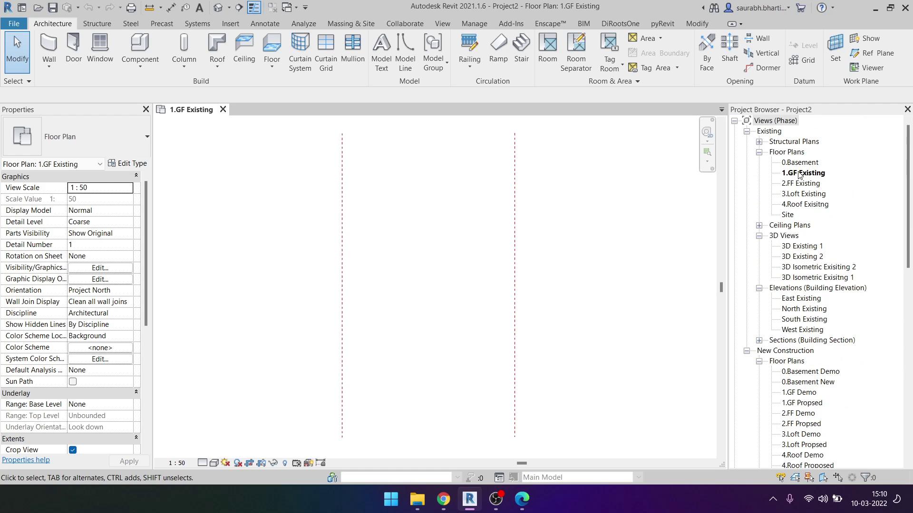
{"action": "left_click", "coordinate": [799, 174]}
{"action": "left_click", "coordinate": [809, 194]}
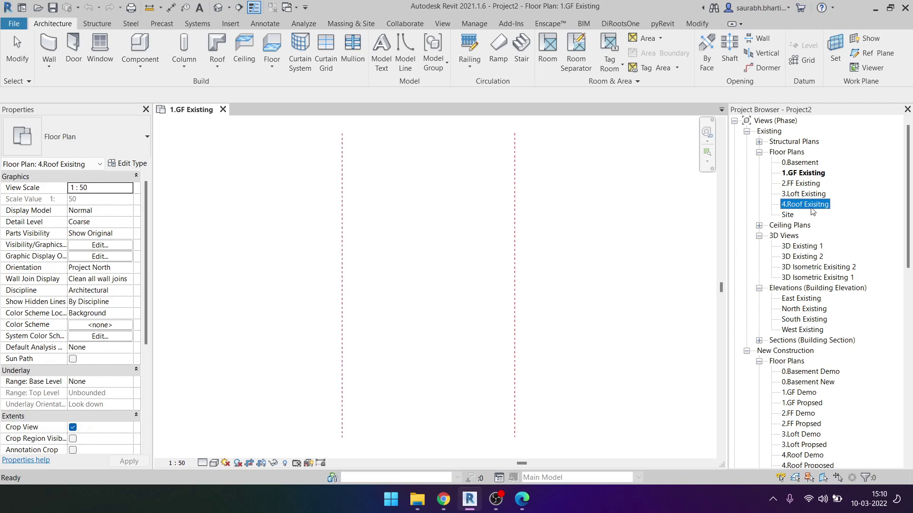
Step: Review the Demo and Proposed floor plans from 0.Basement to 4.Roof Proposed
{"action": "scroll", "coordinate": [810, 269], "scroll_direction": "down", "scroll_amount": 4}
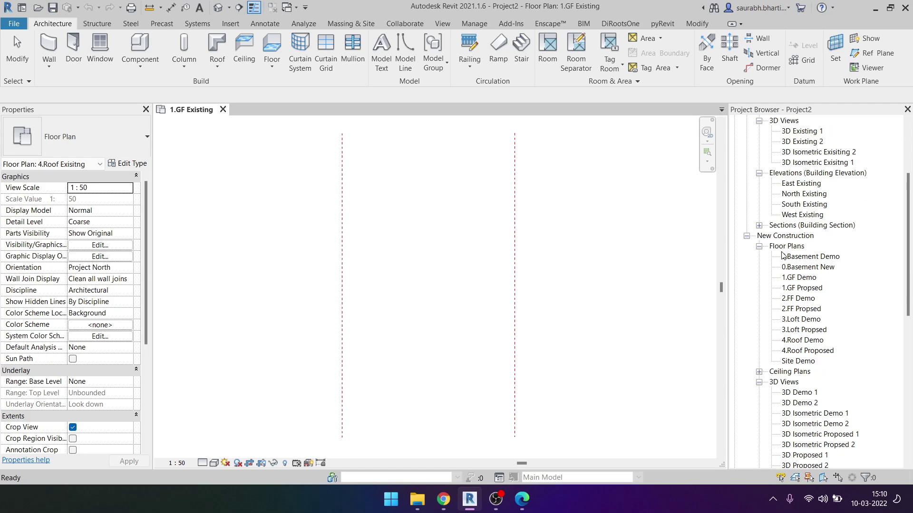
{"action": "scroll", "coordinate": [783, 256], "scroll_direction": "down", "scroll_amount": 1}
{"action": "left_click", "coordinate": [796, 225]}
{"action": "left_click", "coordinate": [807, 236]}
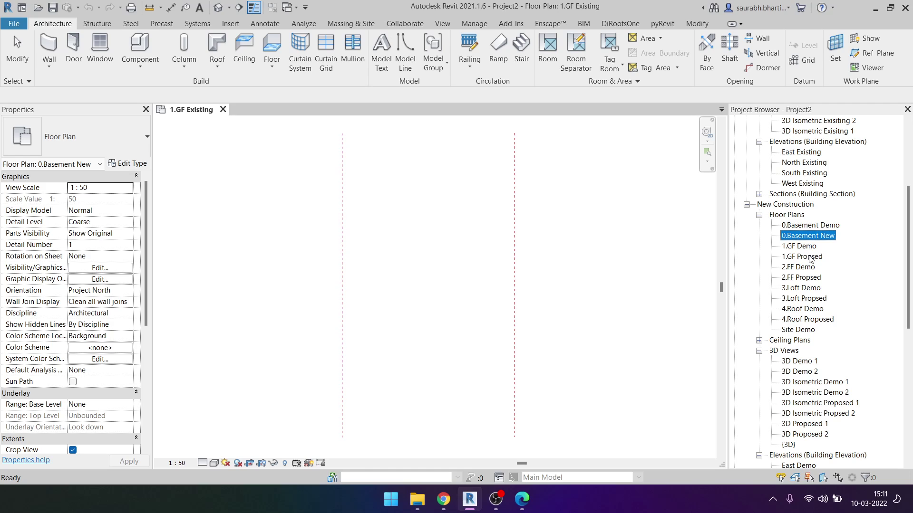
{"action": "left_click", "coordinate": [811, 258]}
{"action": "left_click", "coordinate": [808, 288]}
{"action": "left_click", "coordinate": [809, 319]}
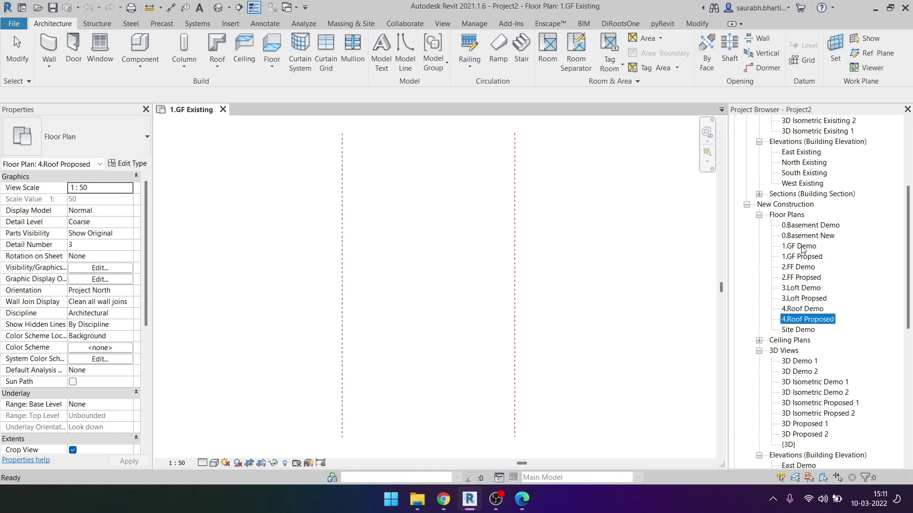
Step: Scroll through the 3D views, elevations and sheets A101–A107, then return to the plan
{"action": "scroll", "coordinate": [829, 388], "scroll_direction": "down", "scroll_amount": 1}
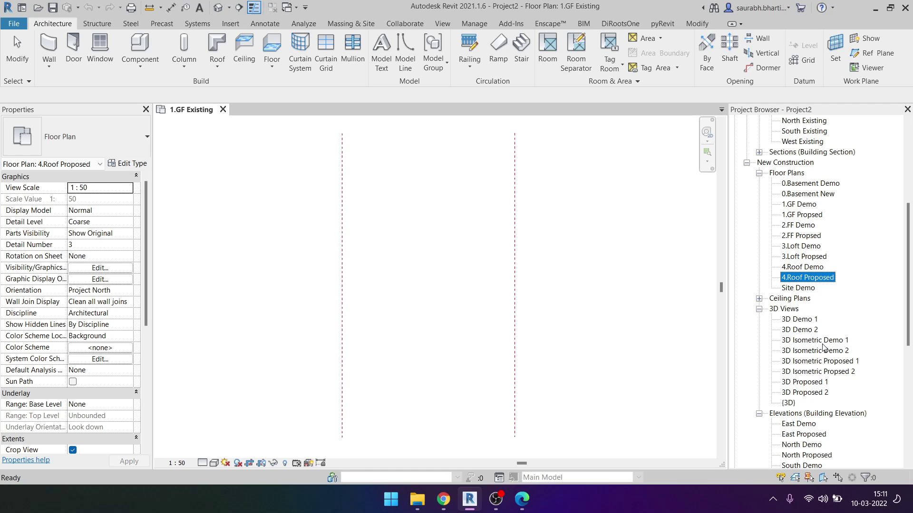
{"action": "scroll", "coordinate": [809, 341], "scroll_direction": "down", "scroll_amount": 1}
{"action": "scroll", "coordinate": [798, 304], "scroll_direction": "down", "scroll_amount": 1}
{"action": "scroll", "coordinate": [770, 237], "scroll_direction": "down", "scroll_amount": 1}
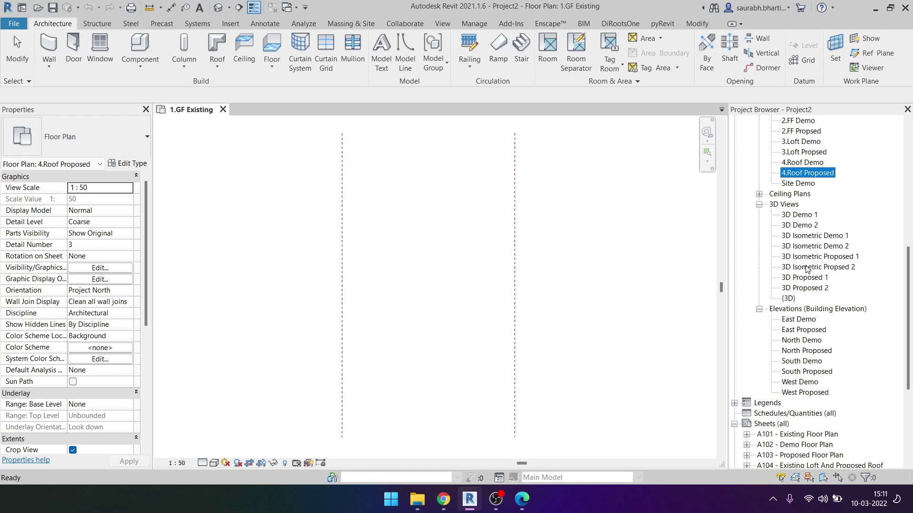
{"action": "scroll", "coordinate": [804, 271], "scroll_direction": "down", "scroll_amount": 1}
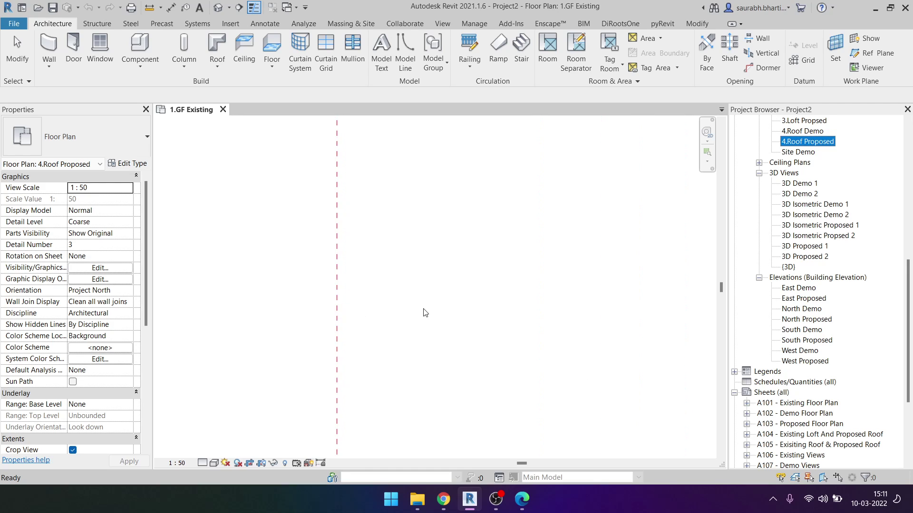
{"action": "scroll", "coordinate": [424, 309], "scroll_direction": "down", "scroll_amount": 3}
{"action": "left_click", "coordinate": [404, 291]}
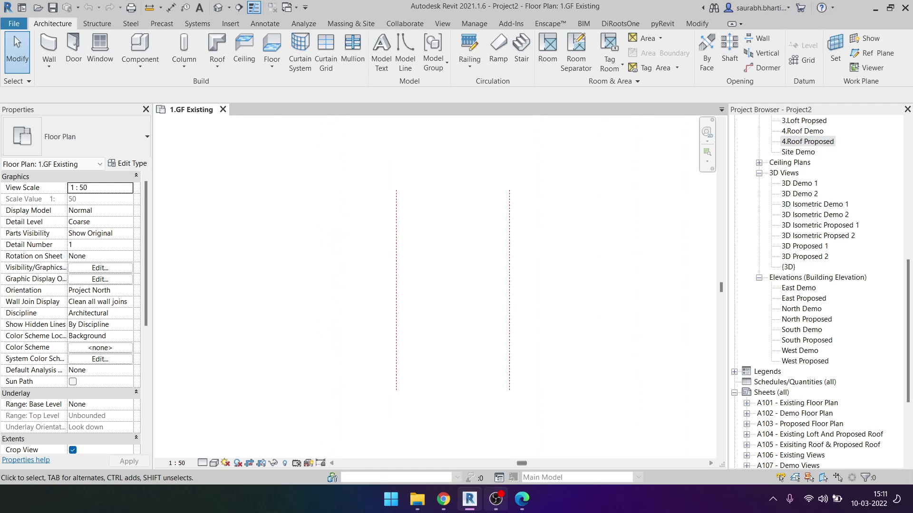
Step: Review the Existing GF sketch page in Edge, then minimize it back to Revit
{"action": "left_click", "coordinate": [527, 504]}
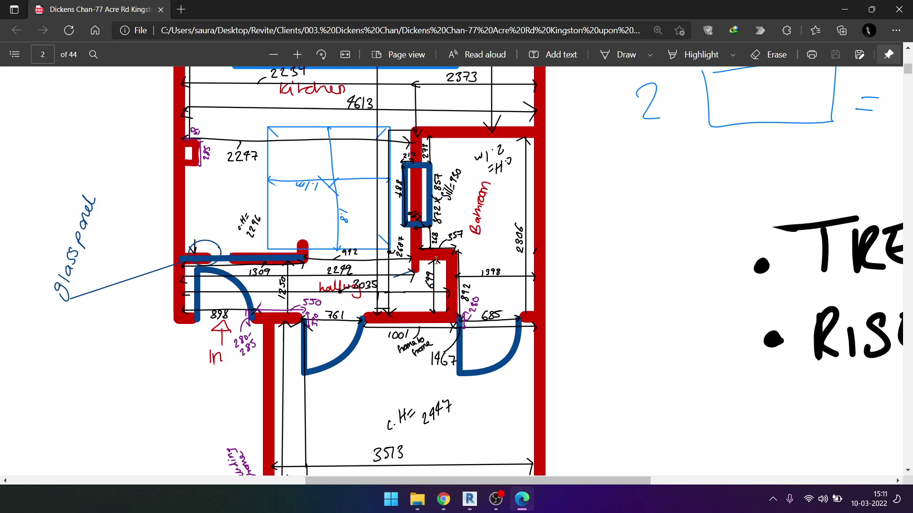
{"action": "scroll", "coordinate": [440, 187], "scroll_direction": "down", "scroll_amount": 5}
{"action": "scroll", "coordinate": [440, 187], "scroll_direction": "down", "scroll_amount": 3, "text": "ctrl"}
{"action": "scroll", "coordinate": [439, 190], "scroll_direction": "up", "scroll_amount": 5}
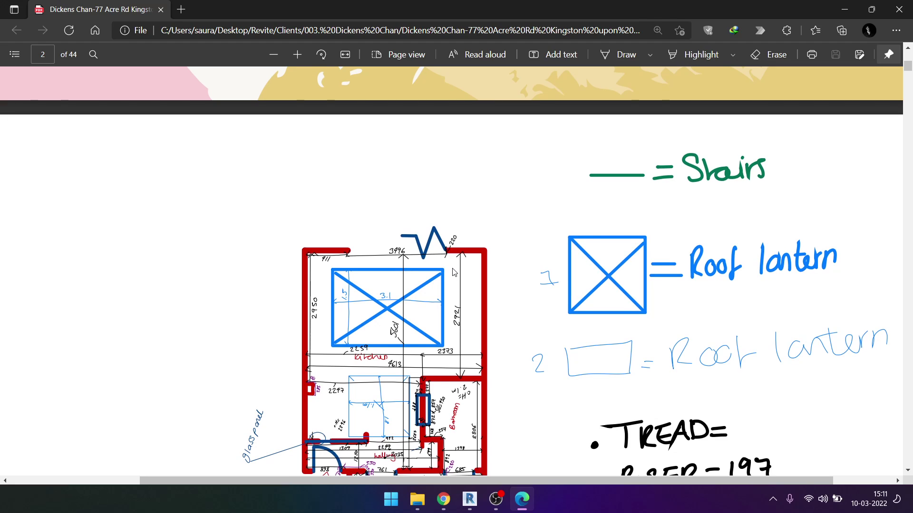
{"action": "scroll", "coordinate": [454, 271], "scroll_direction": "down", "scroll_amount": 3}
{"action": "scroll", "coordinate": [442, 264], "scroll_direction": "up", "scroll_amount": 3}
{"action": "scroll", "coordinate": [428, 254], "scroll_direction": "down", "scroll_amount": 3}
{"action": "scroll", "coordinate": [414, 244], "scroll_direction": "up", "scroll_amount": 1}
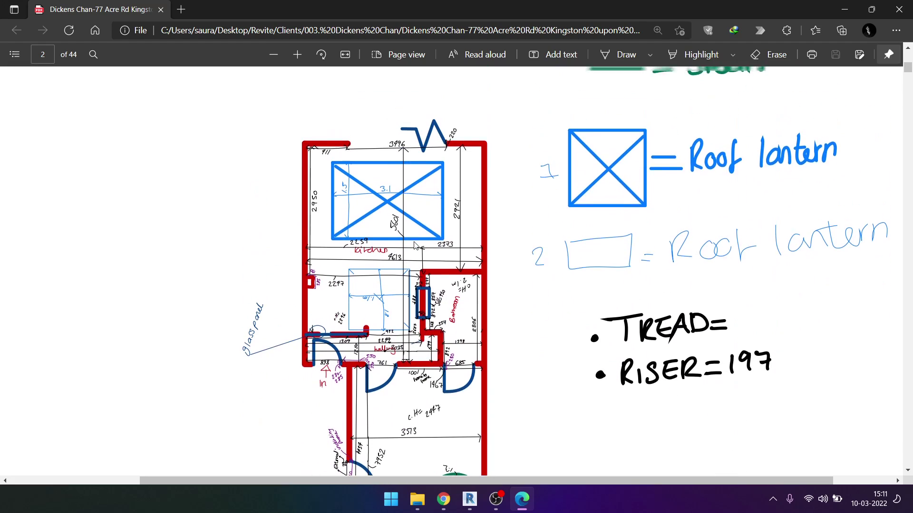
{"action": "scroll", "coordinate": [414, 245], "scroll_direction": "down", "scroll_amount": 1}
{"action": "scroll", "coordinate": [273, 126], "scroll_direction": "down", "scroll_amount": 1, "text": "ctrl"}
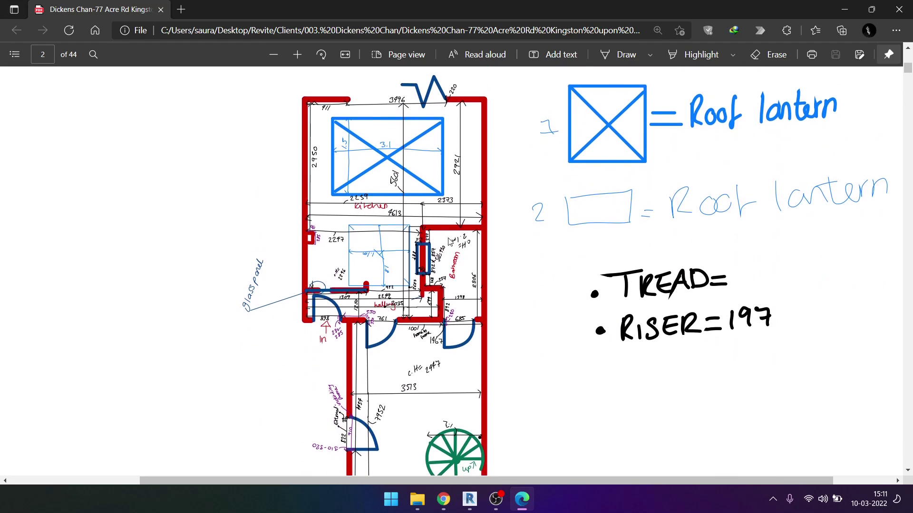
{"action": "scroll", "coordinate": [309, 180], "scroll_direction": "down", "scroll_amount": 3}
{"action": "scroll", "coordinate": [347, 233], "scroll_direction": "up", "scroll_amount": 2}
{"action": "scroll", "coordinate": [380, 285], "scroll_direction": "up", "scroll_amount": 1}
{"action": "scroll", "coordinate": [380, 286], "scroll_direction": "down", "scroll_amount": 2, "text": "ctrl"}
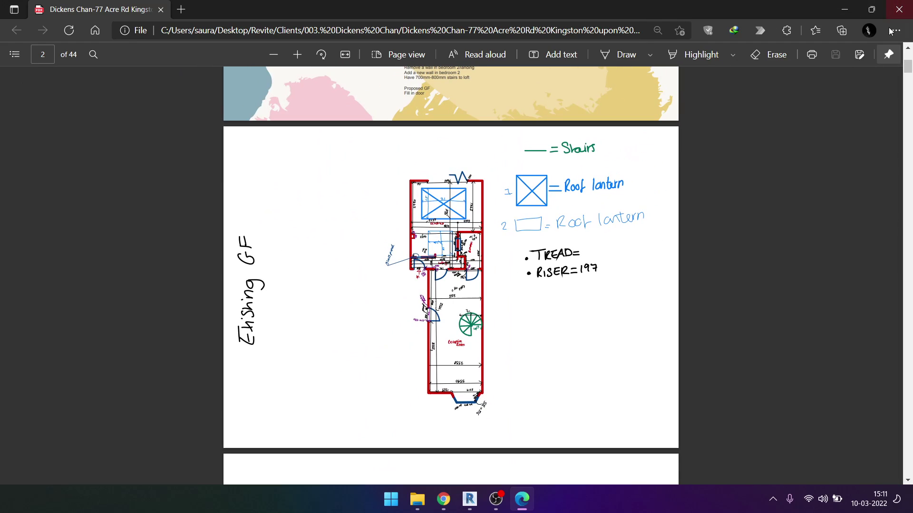
{"action": "left_click", "coordinate": [844, 9]}
{"action": "scroll", "coordinate": [329, 323], "scroll_direction": "down", "scroll_amount": 1}
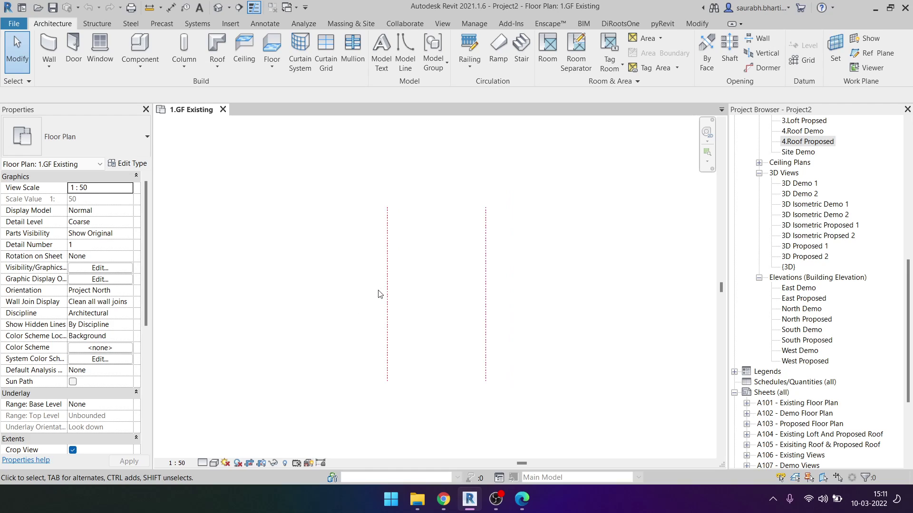
Step: Import PDF from the client's folder under Desktop > Revite > Clients
{"action": "key", "text": "super+Right"}
{"action": "left_click", "coordinate": [433, 273]}
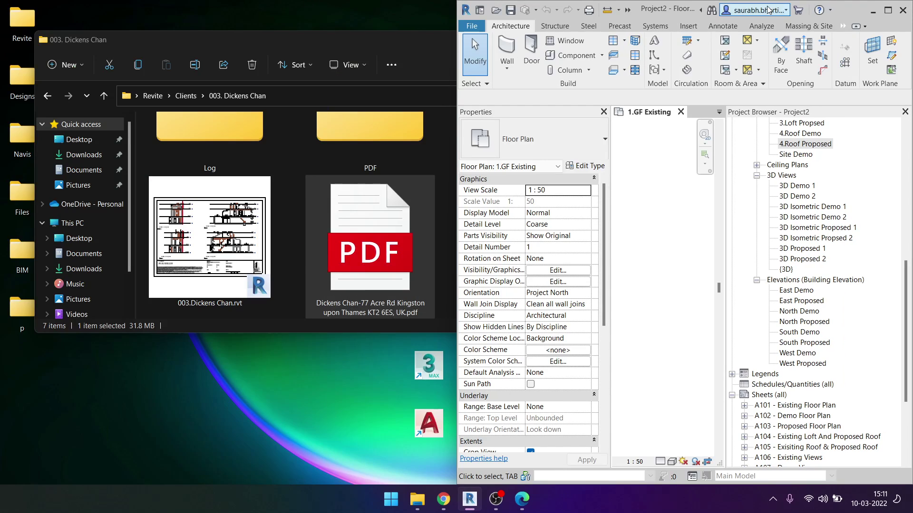
{"action": "left_click", "coordinate": [887, 9]}
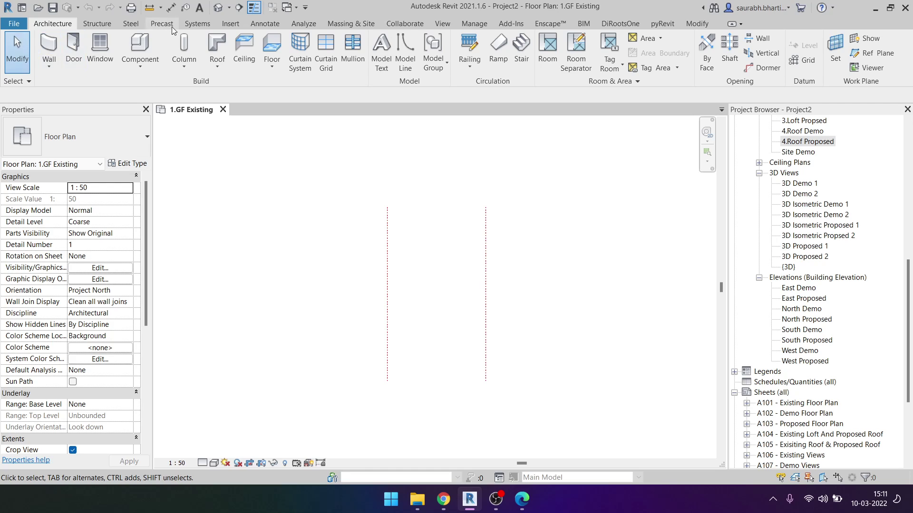
{"action": "left_click", "coordinate": [231, 24]}
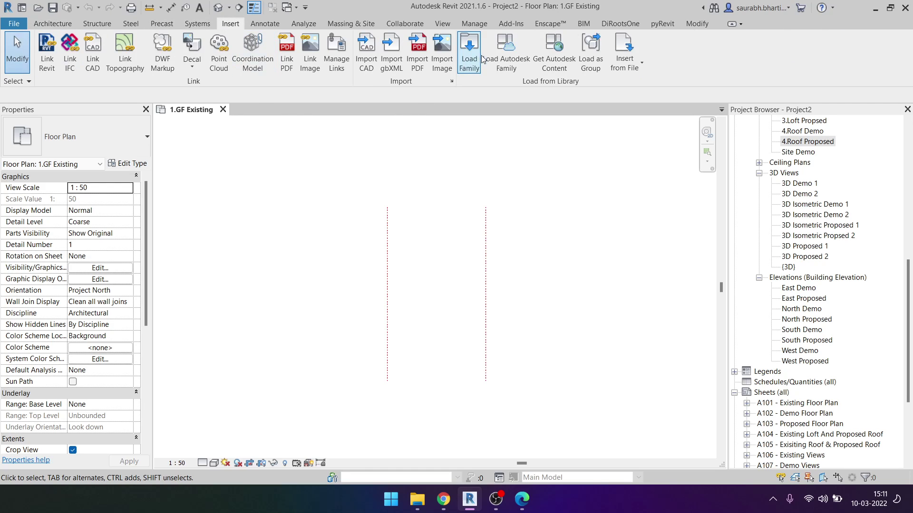
{"action": "left_click", "coordinate": [418, 50]}
{"action": "left_click", "coordinate": [286, 311]}
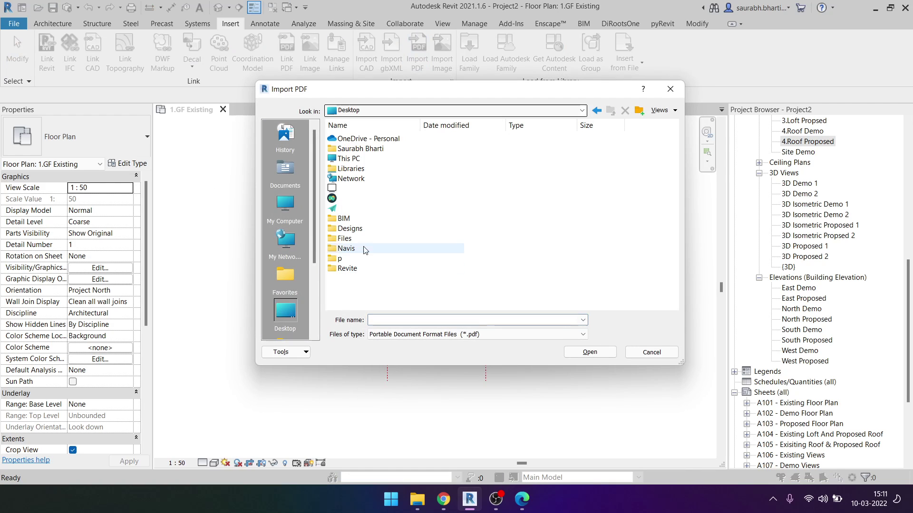
{"action": "double_click", "coordinate": [353, 269]}
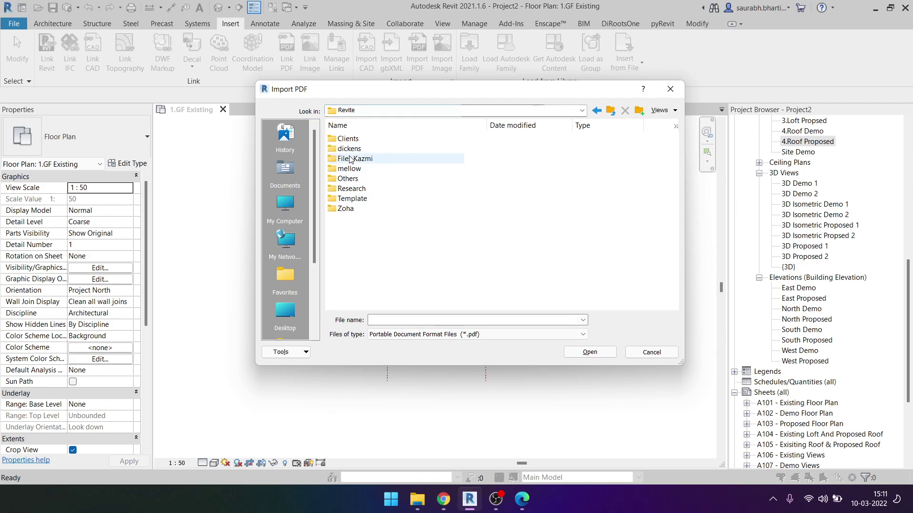
{"action": "double_click", "coordinate": [349, 139]}
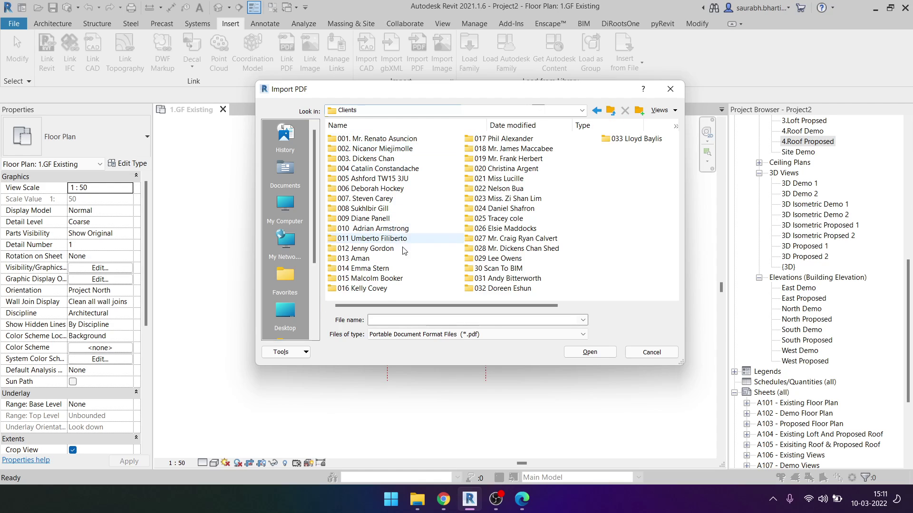
{"action": "double_click", "coordinate": [366, 159]}
{"action": "left_click", "coordinate": [380, 160]}
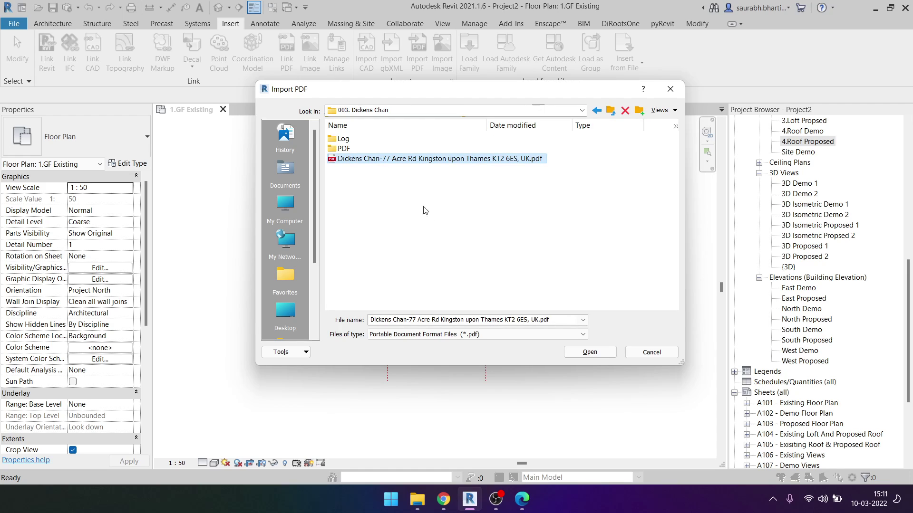
{"action": "left_click", "coordinate": [590, 353]}
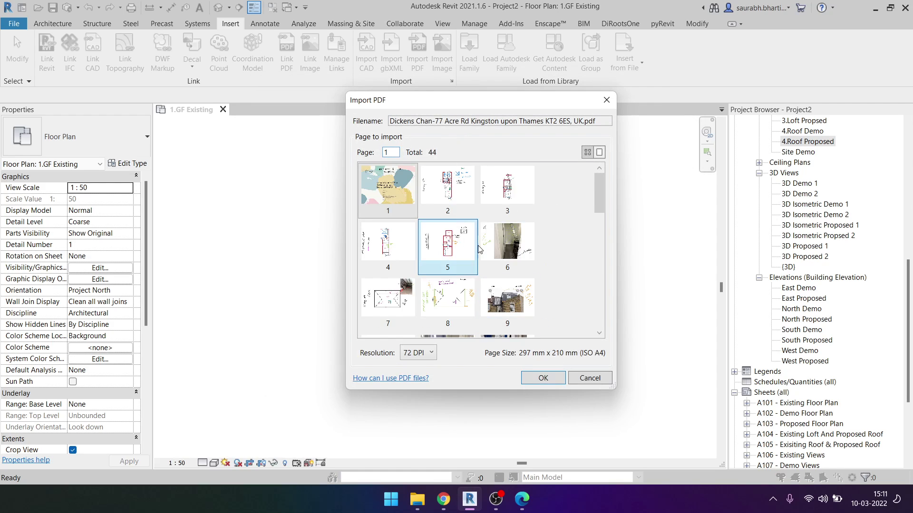
Step: Choose page 2, the existing ground-floor sketch, among the 44 page thumbnails
{"action": "scroll", "coordinate": [492, 273], "scroll_direction": "down", "scroll_amount": 1}
{"action": "scroll", "coordinate": [492, 272], "scroll_direction": "down", "scroll_amount": 4}
{"action": "scroll", "coordinate": [491, 275], "scroll_direction": "down", "scroll_amount": 5}
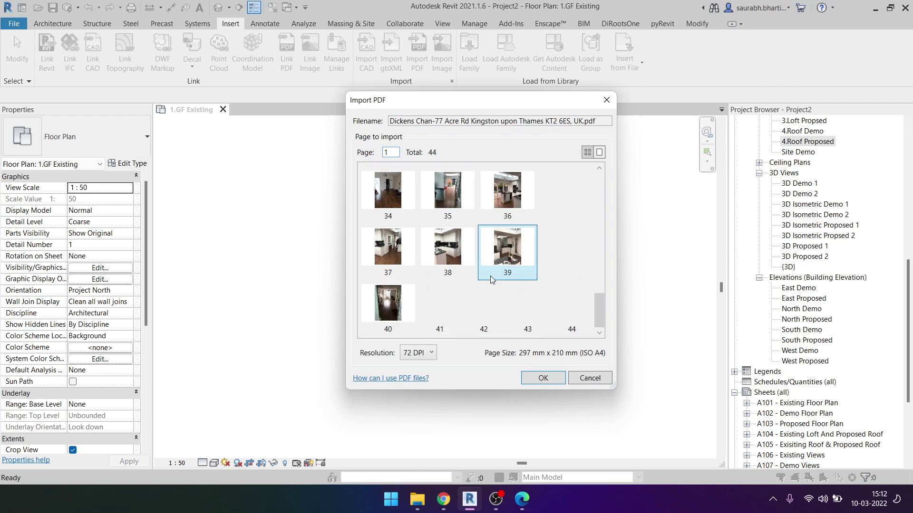
{"action": "scroll", "coordinate": [493, 278], "scroll_direction": "down", "scroll_amount": 1}
{"action": "scroll", "coordinate": [492, 278], "scroll_direction": "up", "scroll_amount": 5}
{"action": "scroll", "coordinate": [492, 278], "scroll_direction": "up", "scroll_amount": 6}
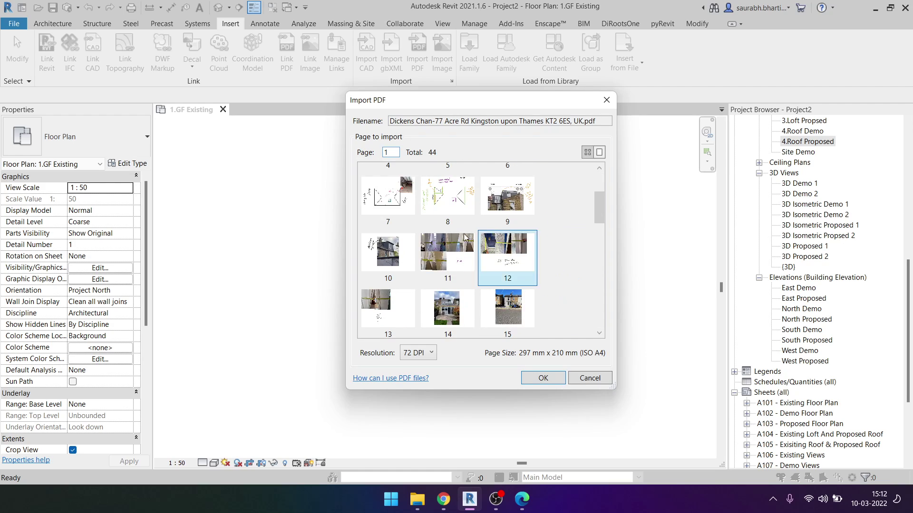
{"action": "scroll", "coordinate": [413, 240], "scroll_direction": "up", "scroll_amount": 1}
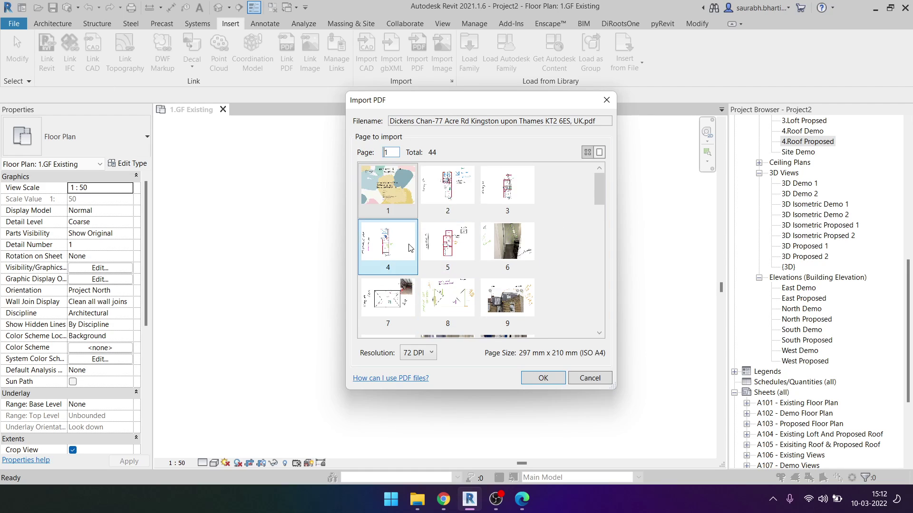
{"action": "left_click", "coordinate": [448, 192]}
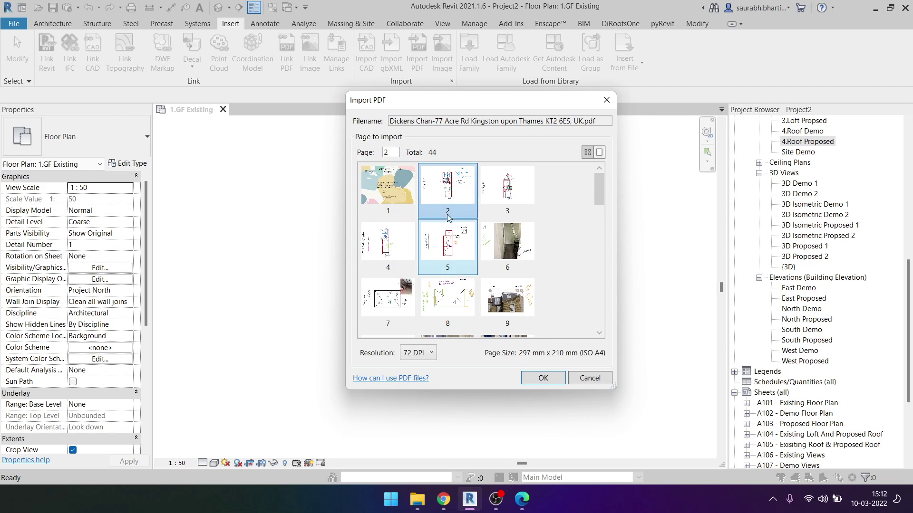
Step: Check page 2 against the same PDF in Edge, then return to Revit
{"action": "left_click", "coordinate": [522, 499]}
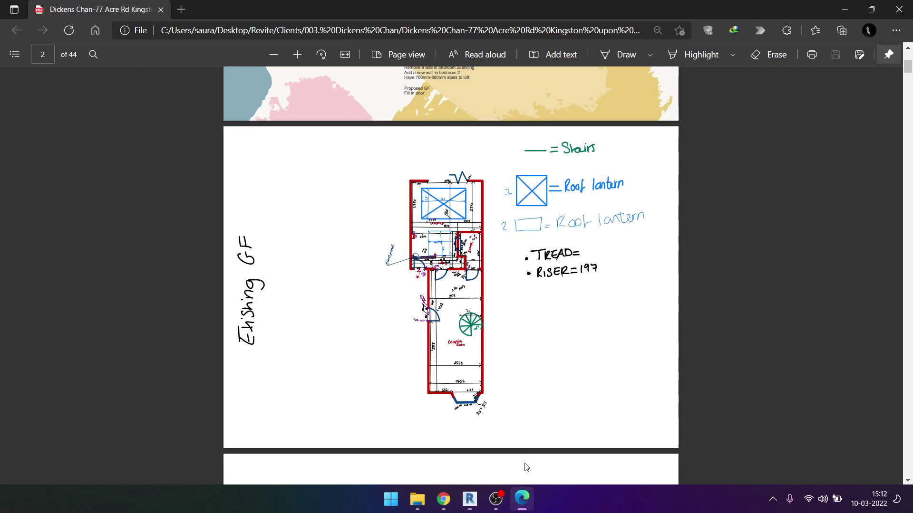
{"action": "scroll", "coordinate": [504, 317], "scroll_direction": "up", "scroll_amount": 4}
{"action": "scroll", "coordinate": [504, 317], "scroll_direction": "down", "scroll_amount": 7}
{"action": "scroll", "coordinate": [491, 296], "scroll_direction": "up", "scroll_amount": 2}
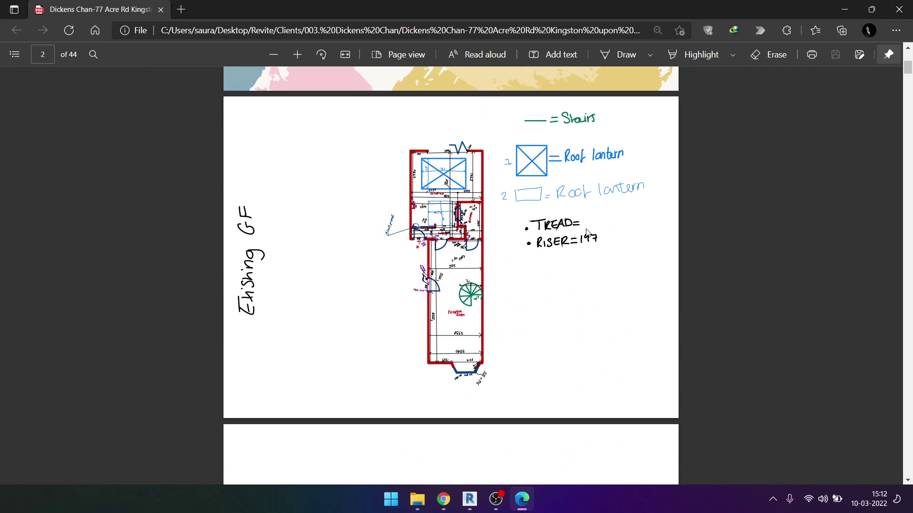
{"action": "left_click", "coordinate": [844, 9]}
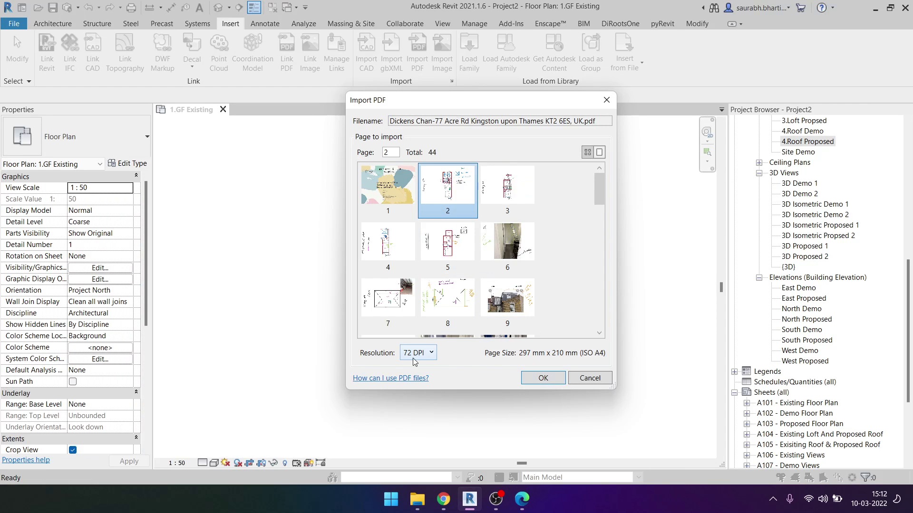
Step: Set the PDF import resolution to 300 DPI and confirm the import
{"action": "left_click", "coordinate": [413, 354]}
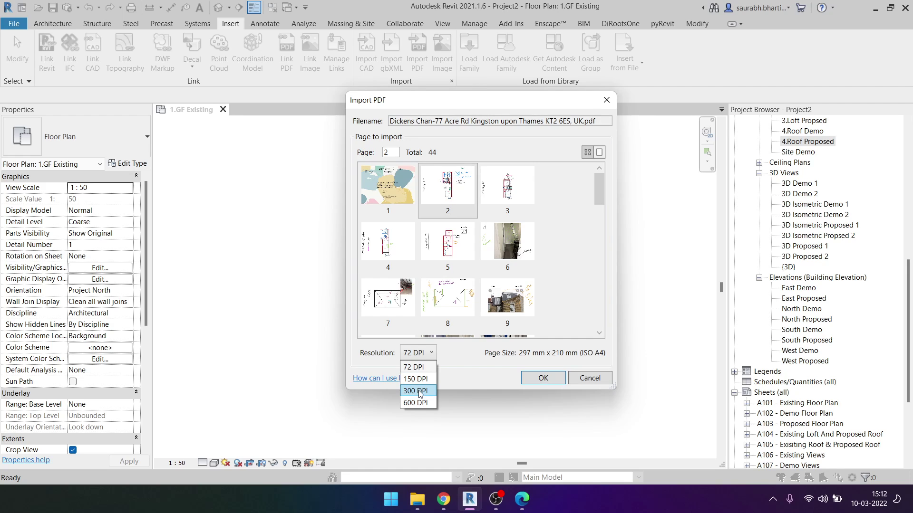
{"action": "left_click", "coordinate": [420, 393]}
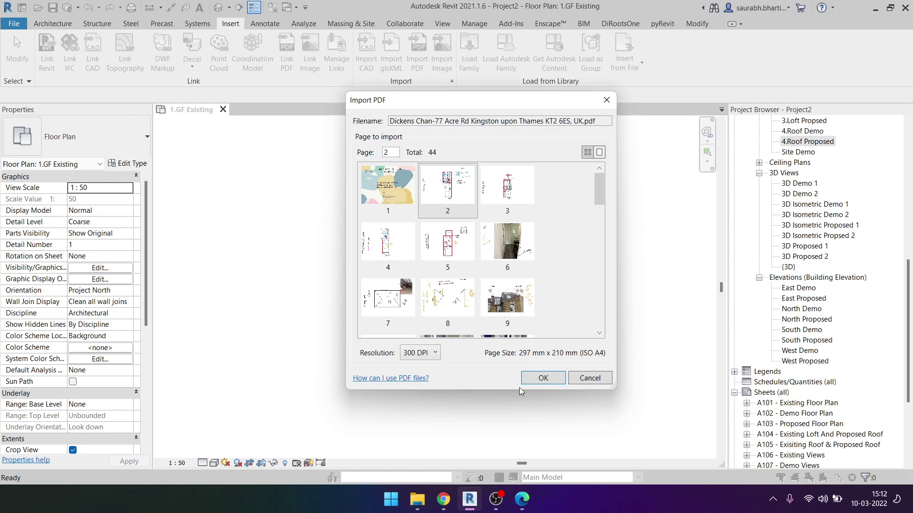
{"action": "left_click", "coordinate": [543, 378]}
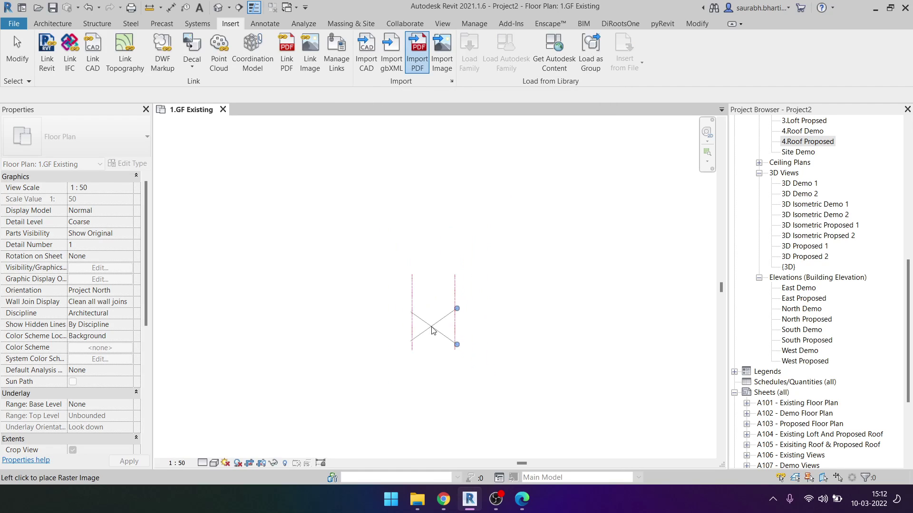
Step: Place PDF page 2 in 1.GF Existing between the dashed red lines and box-select around it
{"action": "scroll", "coordinate": [427, 328], "scroll_direction": "up", "scroll_amount": 3}
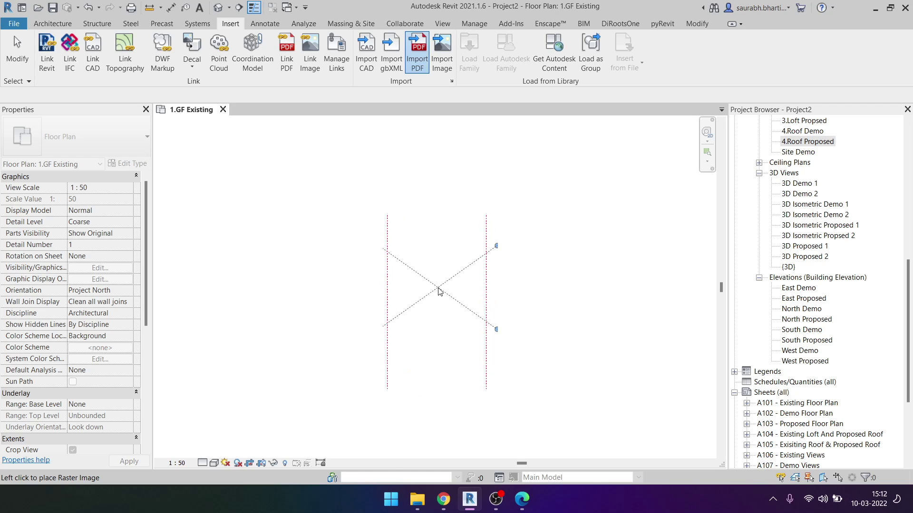
{"action": "left_click", "coordinate": [436, 288]}
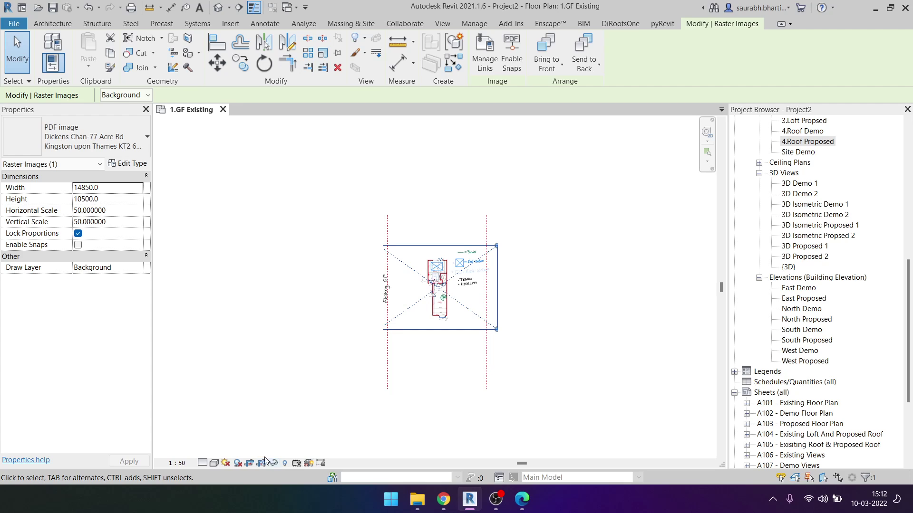
{"action": "scroll", "coordinate": [534, 283], "scroll_direction": "up", "scroll_amount": 1}
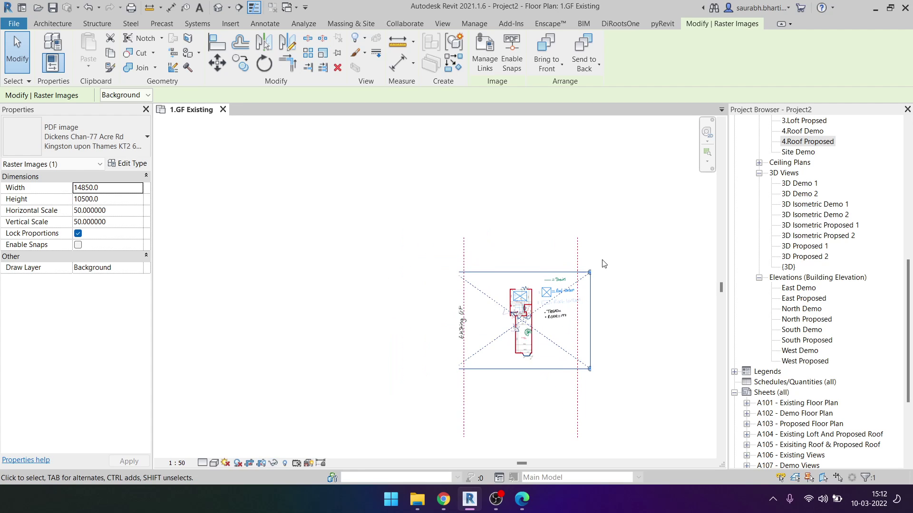
{"action": "left_click_drag", "start_coordinate": [635, 190], "coordinate": [456, 245]}
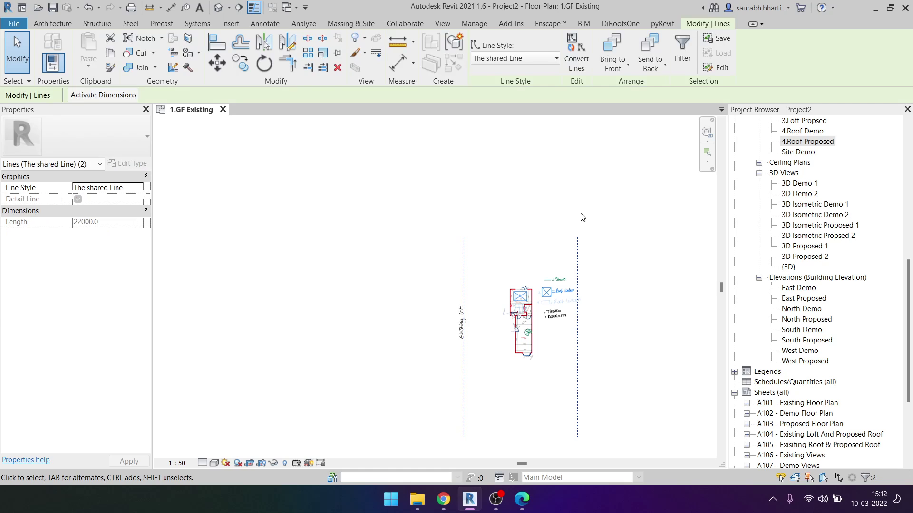
{"action": "left_click_drag", "start_coordinate": [636, 210], "coordinate": [402, 264]}
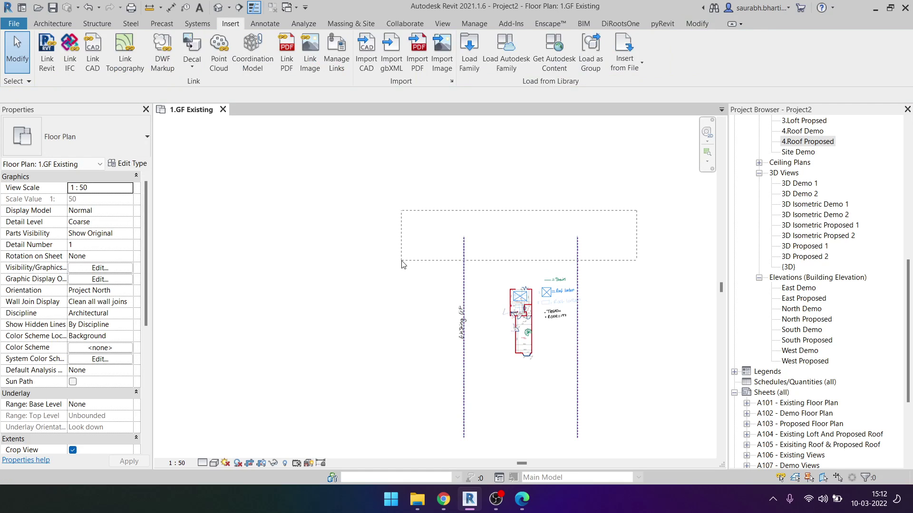
{"action": "left_click_drag", "start_coordinate": [401, 265], "coordinate": [432, 214]}
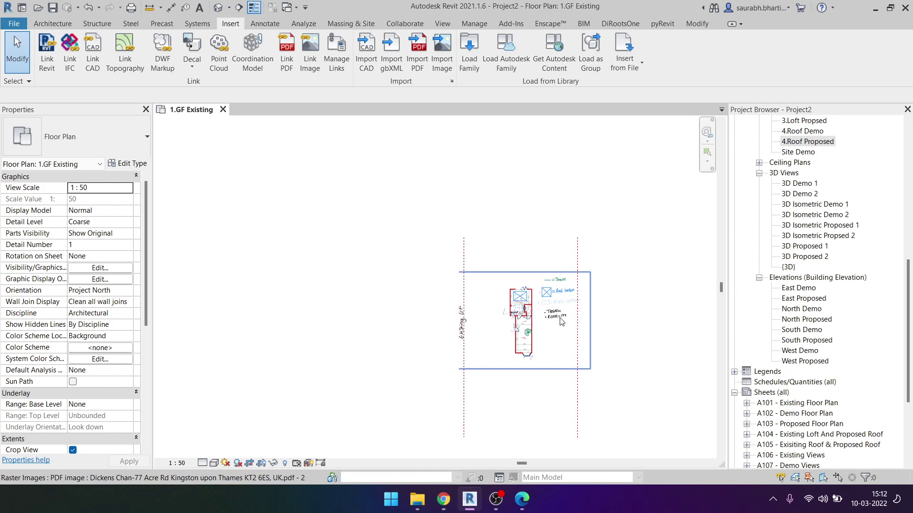
Step: Open the East Proposed elevation and sheet A103 - Proposed Floor Plan
{"action": "double_click", "coordinate": [799, 299]}
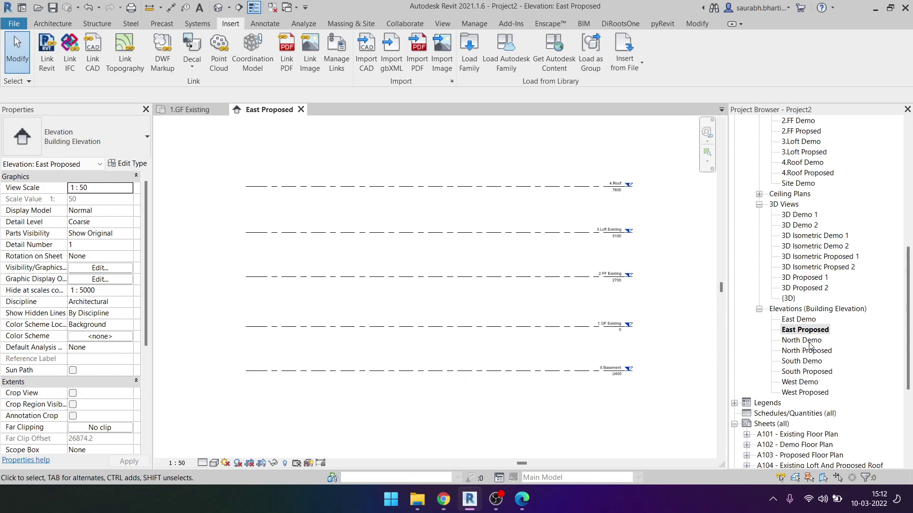
{"action": "scroll", "coordinate": [836, 309], "scroll_direction": "up", "scroll_amount": 2}
{"action": "scroll", "coordinate": [811, 342], "scroll_direction": "up", "scroll_amount": 3}
{"action": "scroll", "coordinate": [824, 389], "scroll_direction": "down", "scroll_amount": 5}
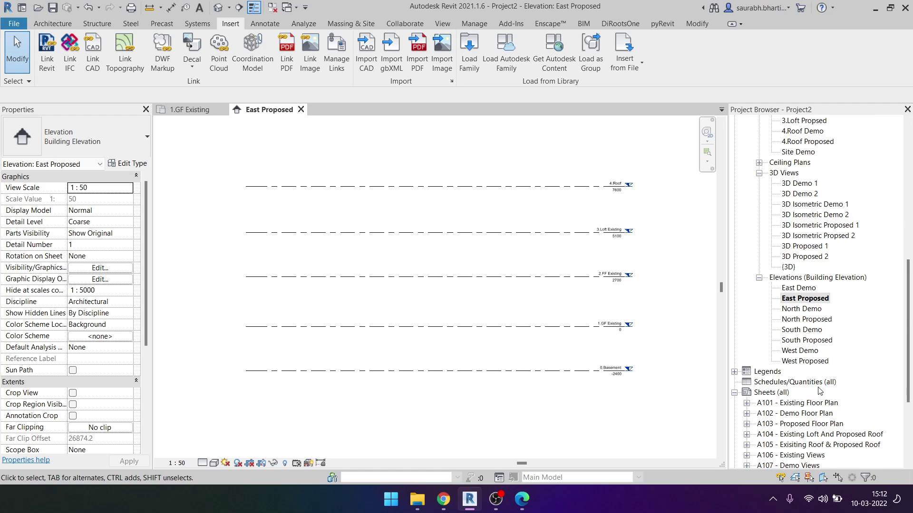
{"action": "scroll", "coordinate": [820, 392], "scroll_direction": "down", "scroll_amount": 5}
{"action": "double_click", "coordinate": [795, 278]}
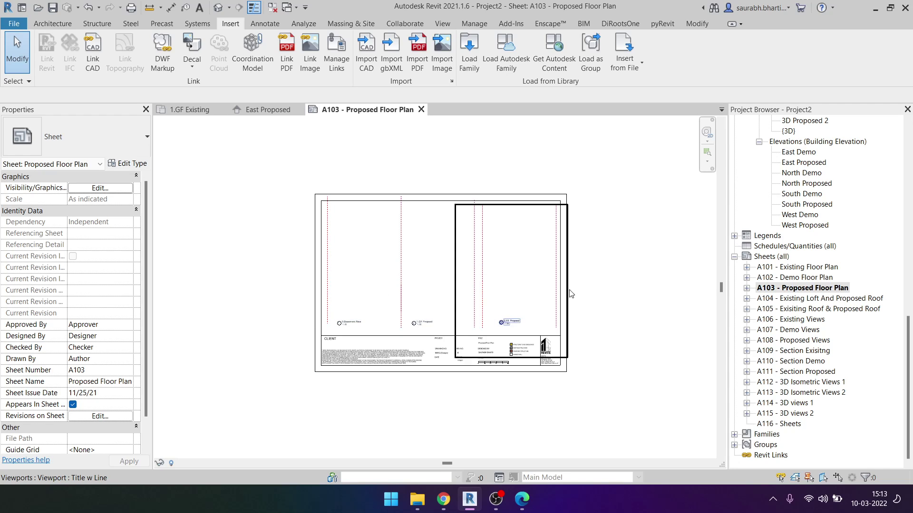
Step: Go back to the 1.GF Existing floor plan with its sketch
{"action": "scroll", "coordinate": [811, 405], "scroll_direction": "up", "scroll_amount": 1}
{"action": "scroll", "coordinate": [811, 405], "scroll_direction": "up", "scroll_amount": 5}
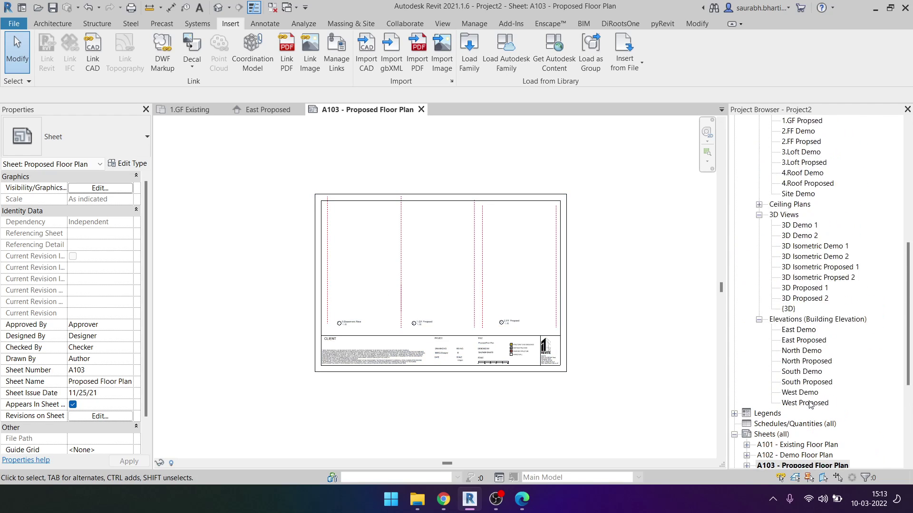
{"action": "scroll", "coordinate": [807, 399], "scroll_direction": "up", "scroll_amount": 6}
{"action": "scroll", "coordinate": [799, 185], "scroll_direction": "up", "scroll_amount": 2}
{"action": "double_click", "coordinate": [802, 173]}
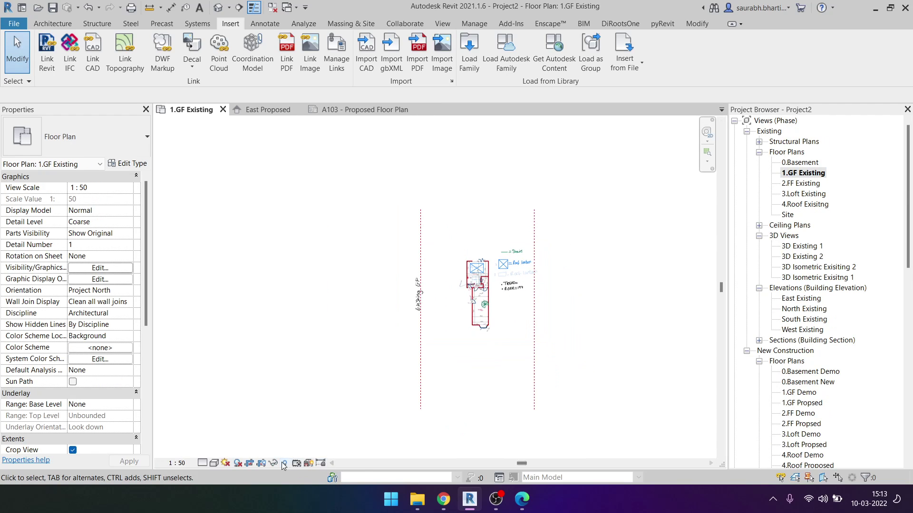
Step: Inspect the crop region with Reveal Hidden Elements and nudge the PDF sketch left
{"action": "mouse_move", "coordinate": [362, 187]}
{"action": "left_mouse_down"}
{"action": "mouse_move", "coordinate": [643, 436]}
{"action": "mouse_move", "coordinate": [618, 416]}
{"action": "mouse_move", "coordinate": [682, 420]}
{"action": "mouse_move", "coordinate": [588, 342]}
{"action": "mouse_move", "coordinate": [625, 417]}
{"action": "left_mouse_up"}
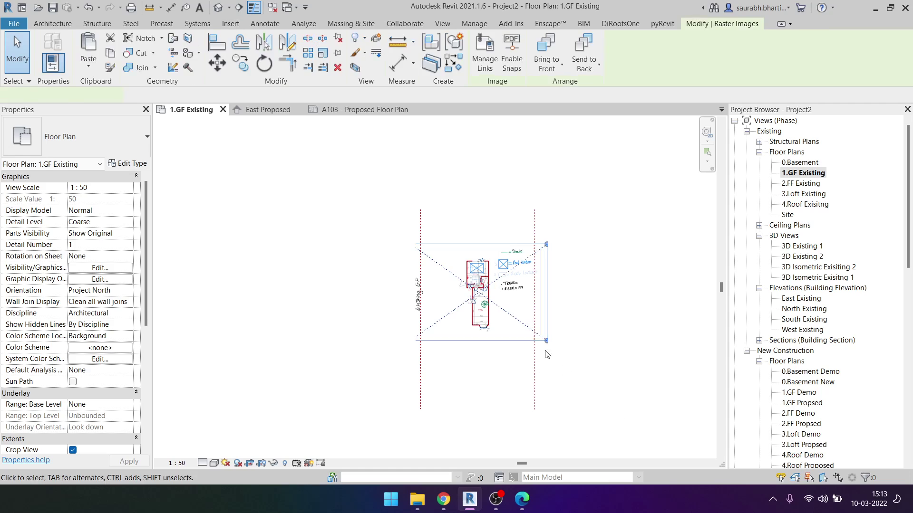
{"action": "mouse_move", "coordinate": [609, 195]}
{"action": "left_mouse_down"}
{"action": "mouse_move", "coordinate": [479, 224]}
{"action": "mouse_move", "coordinate": [404, 224]}
{"action": "left_mouse_up"}
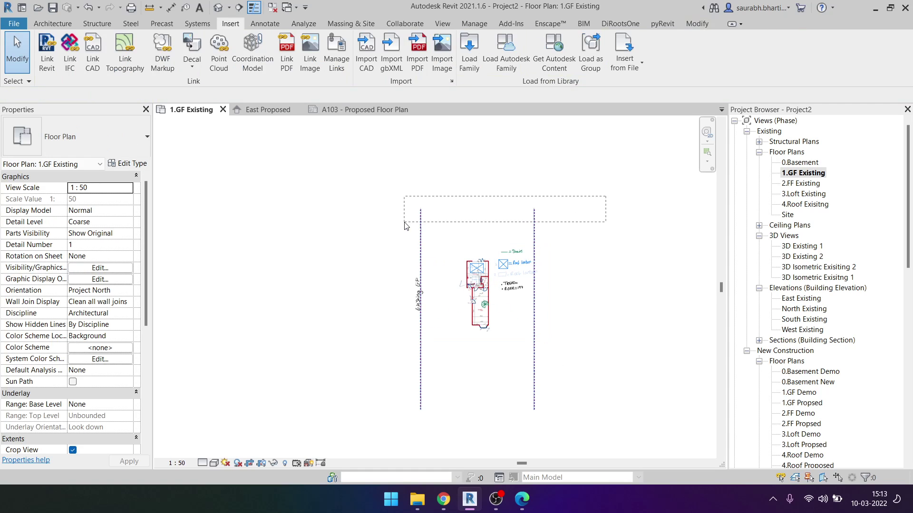
{"action": "left_click", "coordinate": [285, 465]}
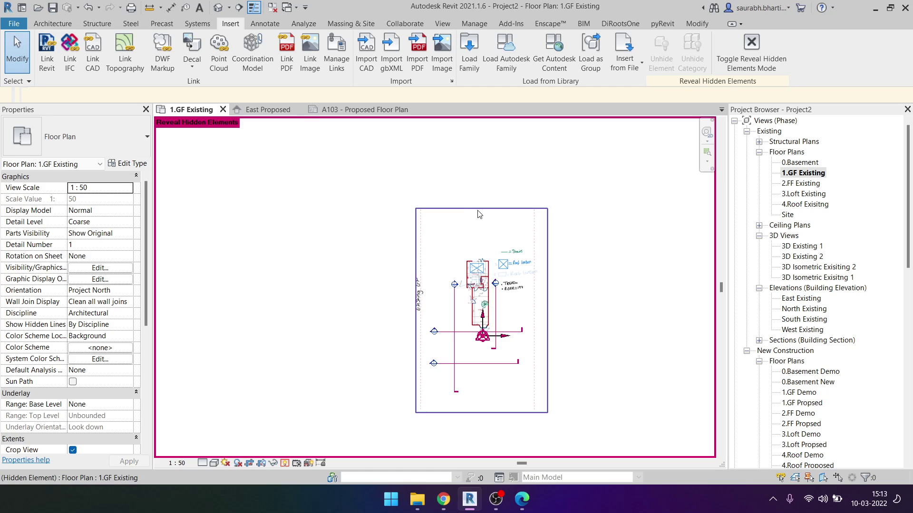
{"action": "left_click", "coordinate": [421, 208]}
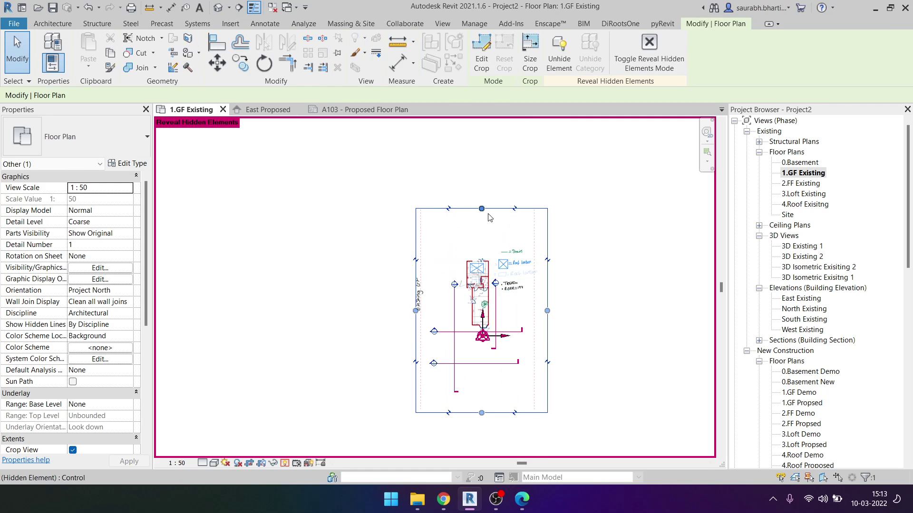
{"action": "left_click", "coordinate": [352, 383]}
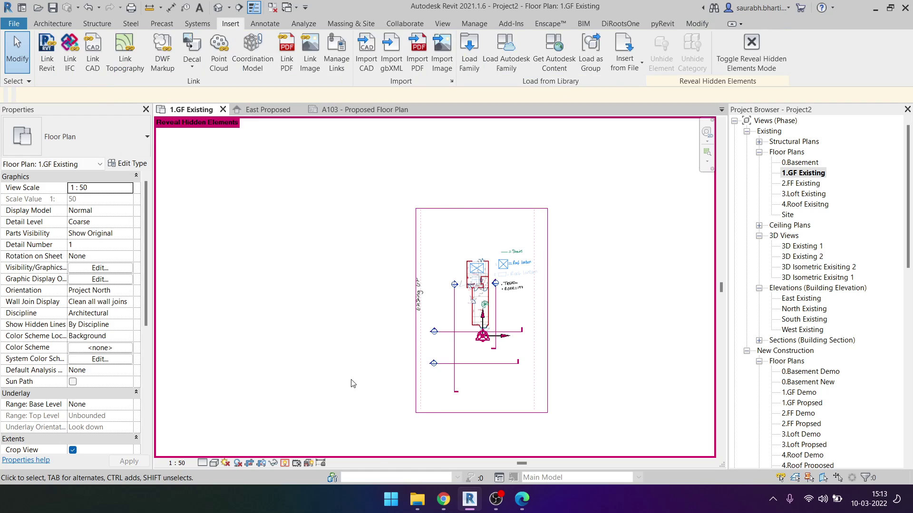
{"action": "left_click", "coordinate": [285, 463]}
{"action": "left_click", "coordinate": [368, 311]}
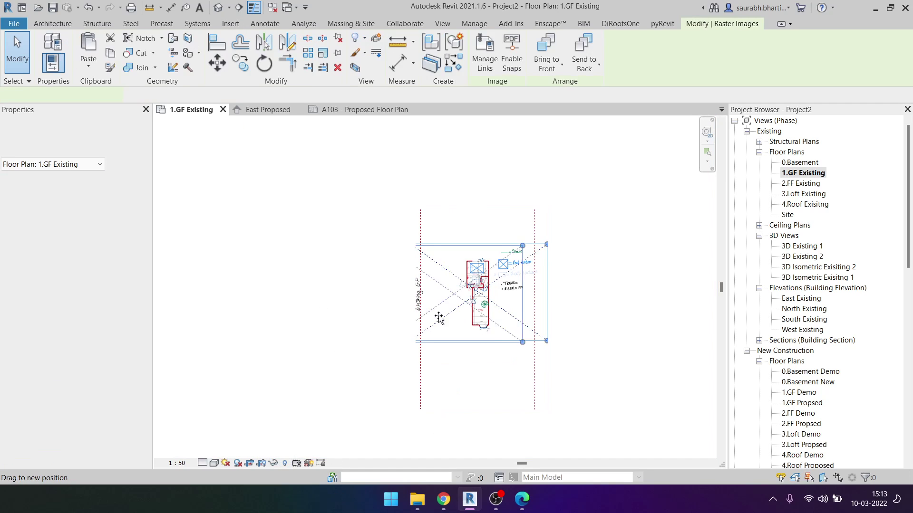
{"action": "left_click_drag", "start_coordinate": [369, 311], "coordinate": [358, 314]}
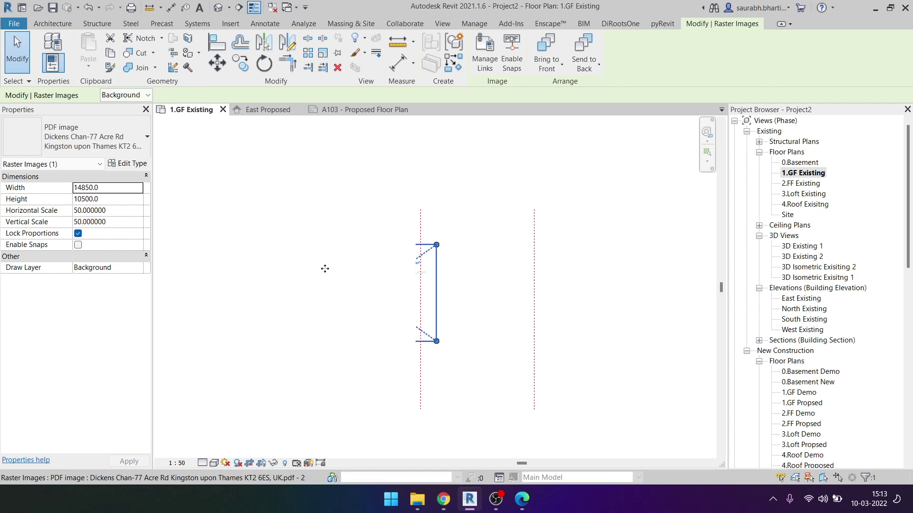
{"action": "left_click_drag", "start_coordinate": [325, 269], "coordinate": [347, 298]}
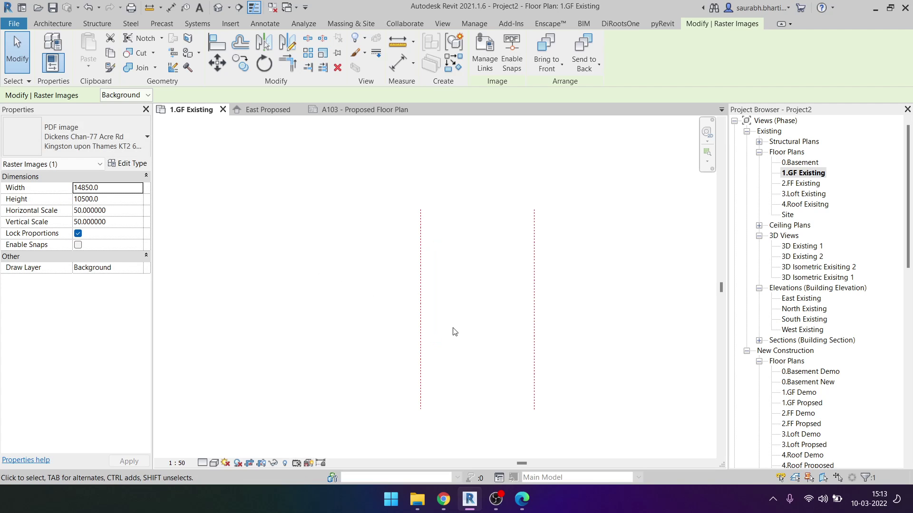
Step: Extend the crop region's left edge to enclose the PDF sketch, with hidden elements revealed
{"action": "left_click", "coordinate": [287, 464]}
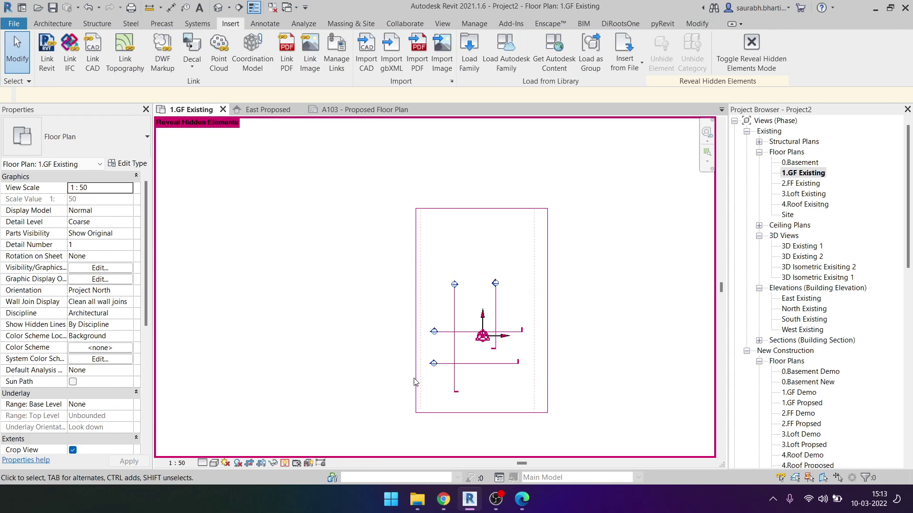
{"action": "left_click_drag", "start_coordinate": [415, 312], "coordinate": [268, 310]}
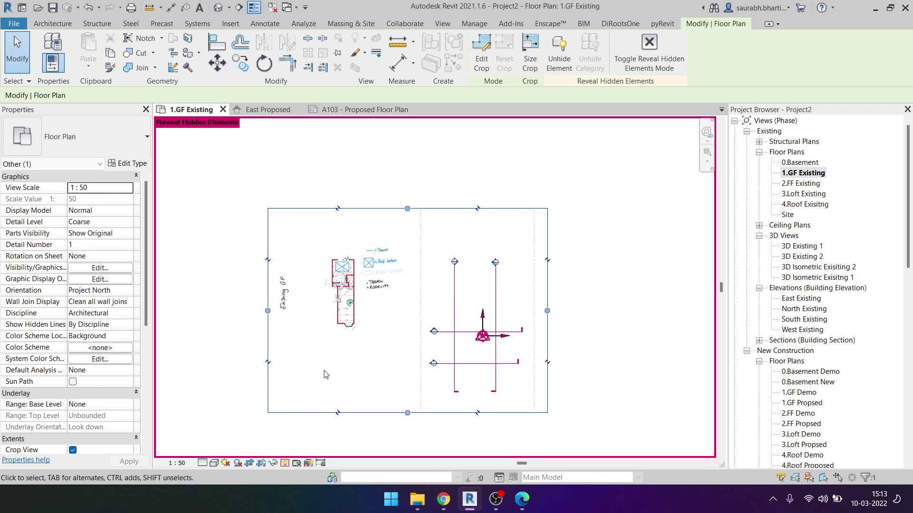
{"action": "left_click", "coordinate": [285, 464]}
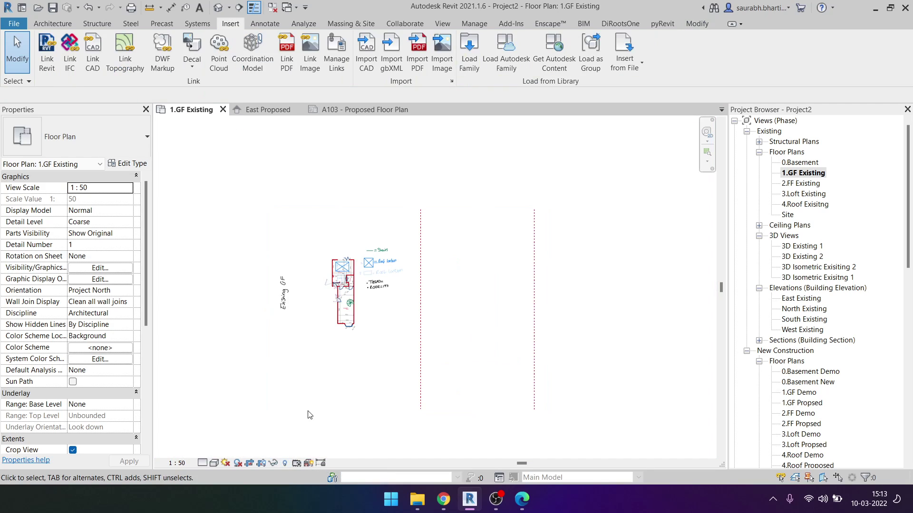
{"action": "left_click", "coordinate": [285, 464]}
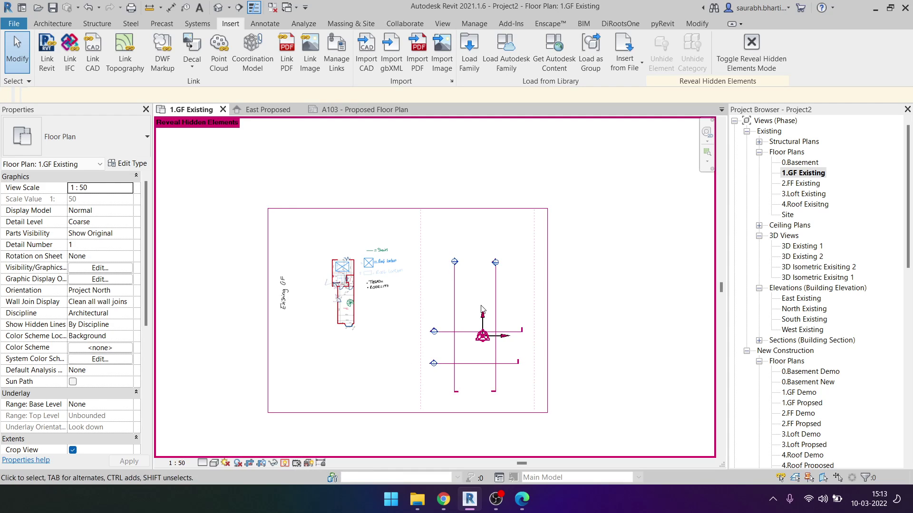
{"action": "scroll", "coordinate": [483, 309], "scroll_direction": "up", "scroll_amount": 5}
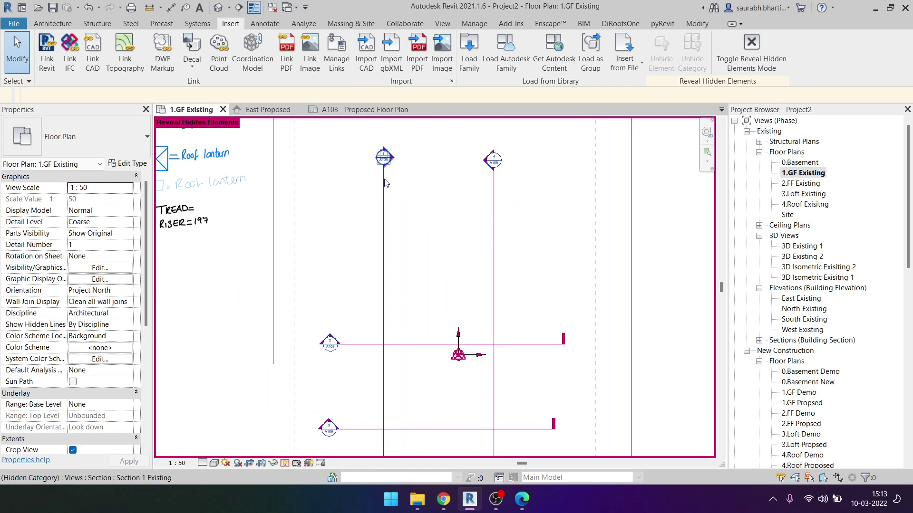
{"action": "scroll", "coordinate": [433, 230], "scroll_direction": "down", "scroll_amount": 2}
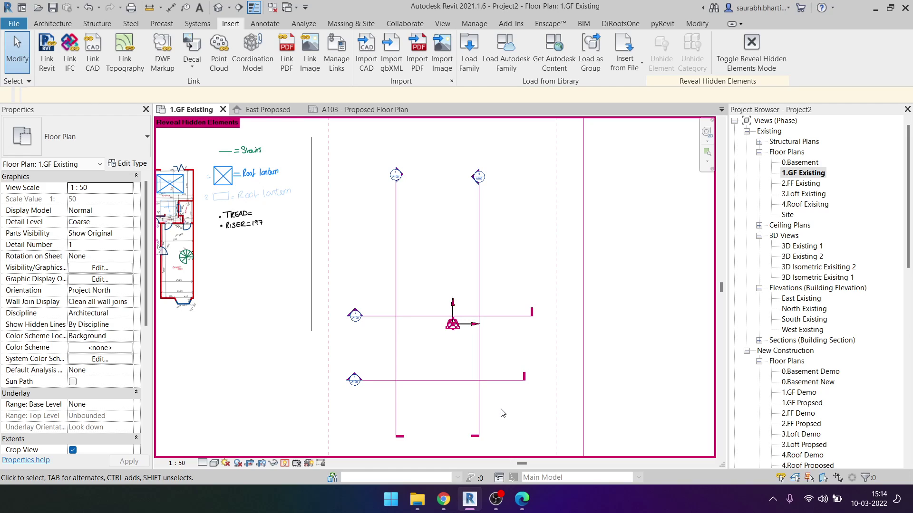
Step: Draw a horizontal grid line with GR across the top of the existing grids
{"action": "left_click", "coordinate": [284, 463]}
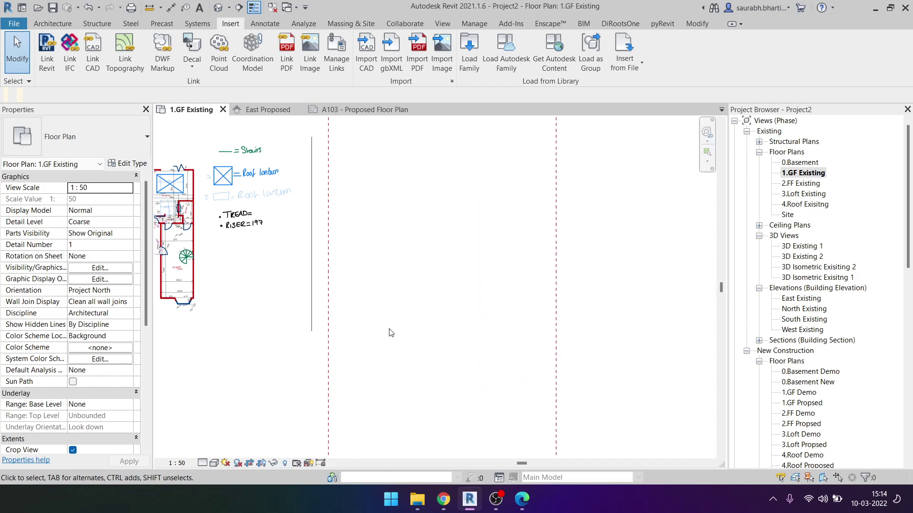
{"action": "key", "text": "g"}
{"action": "key", "text": "r"}
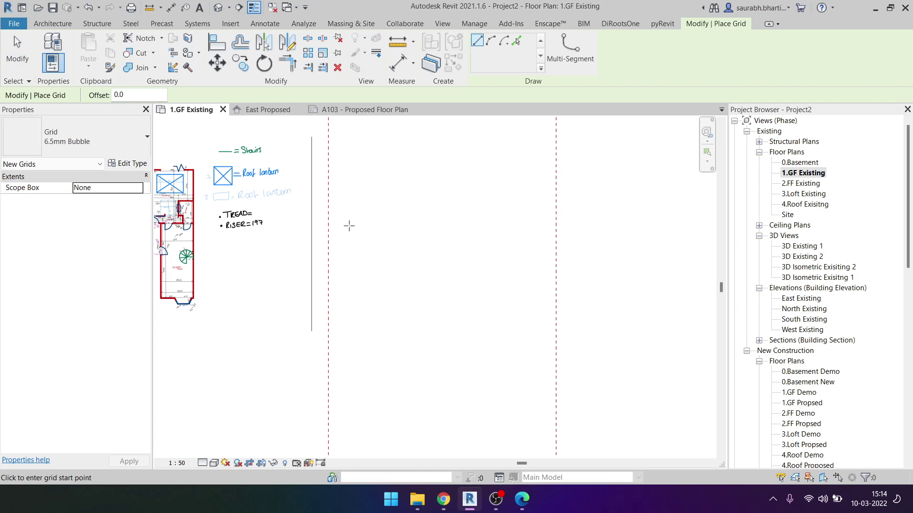
{"action": "left_click", "coordinate": [357, 205]}
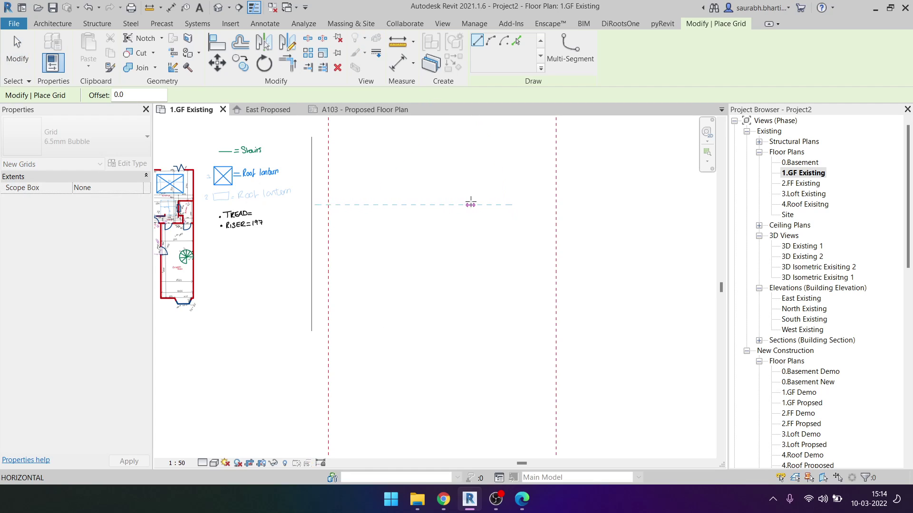
{"action": "left_click", "coordinate": [547, 204]}
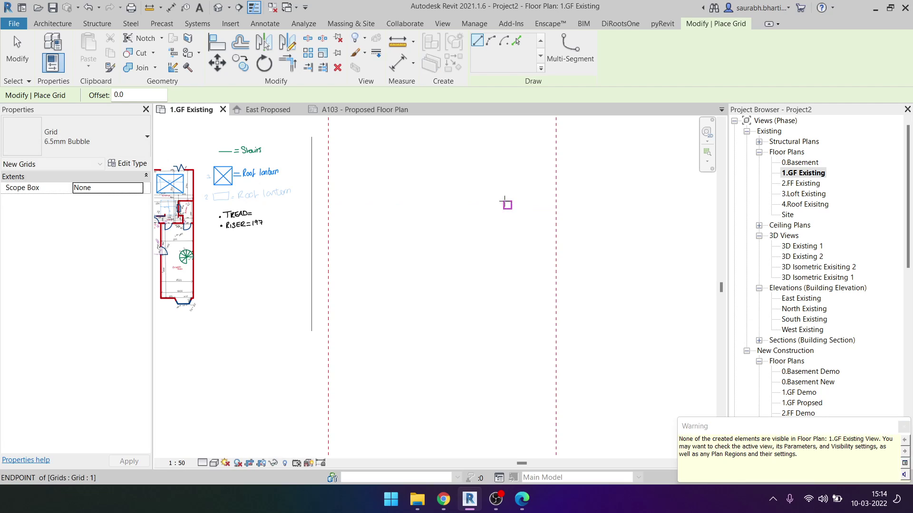
{"action": "scroll", "coordinate": [442, 259], "scroll_direction": "down", "scroll_amount": 2}
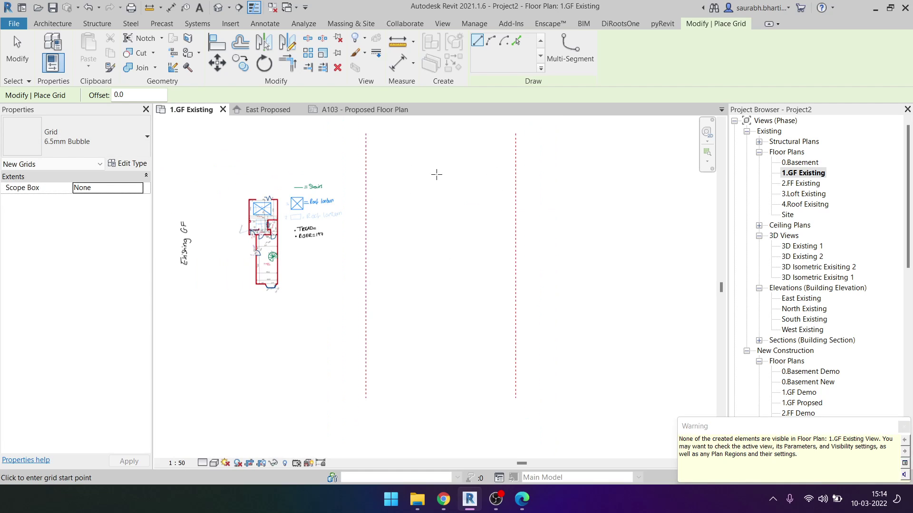
{"action": "key", "text": "Escape"}
{"action": "key", "text": "Escape"}
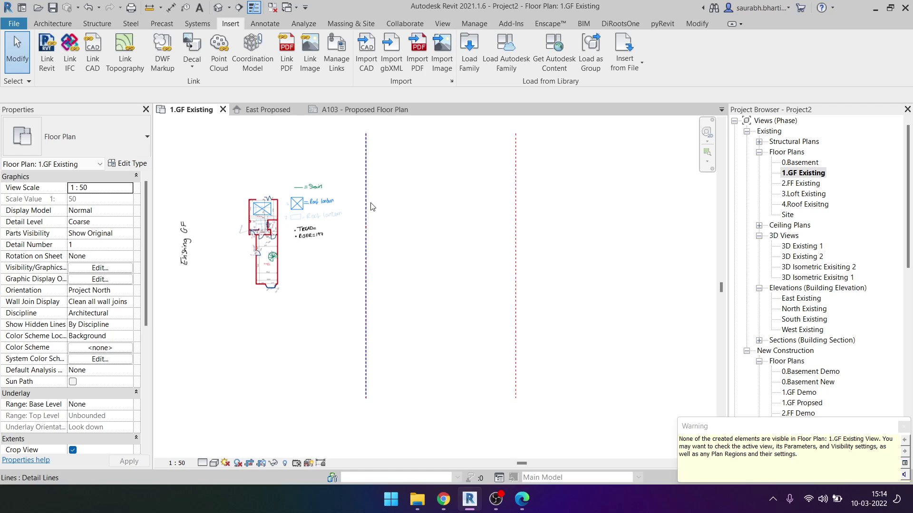
Step: Find and select the new Grid 1 using Reveal Hidden Elements
{"action": "mouse_move", "coordinate": [341, 156]}
{"action": "left_mouse_down"}
{"action": "mouse_move", "coordinate": [385, 241]}
{"action": "mouse_move", "coordinate": [588, 341]}
{"action": "left_mouse_up"}
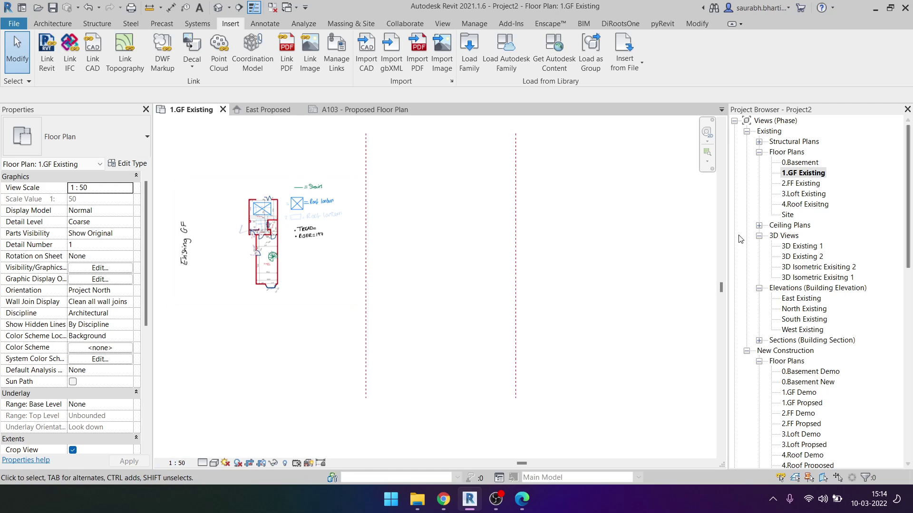
{"action": "left_click_drag", "start_coordinate": [319, 163], "coordinate": [173, 307]}
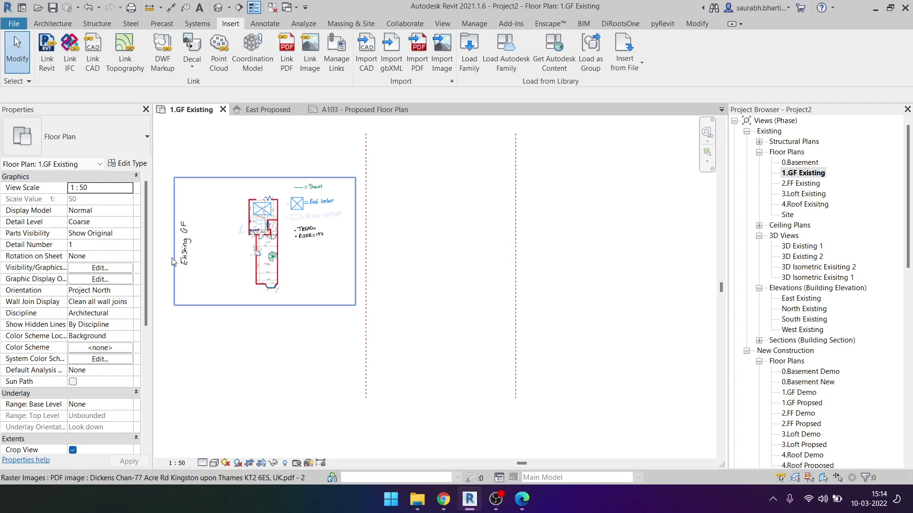
{"action": "left_click", "coordinate": [284, 464]}
{"action": "scroll", "coordinate": [424, 237], "scroll_direction": "up", "scroll_amount": 3}
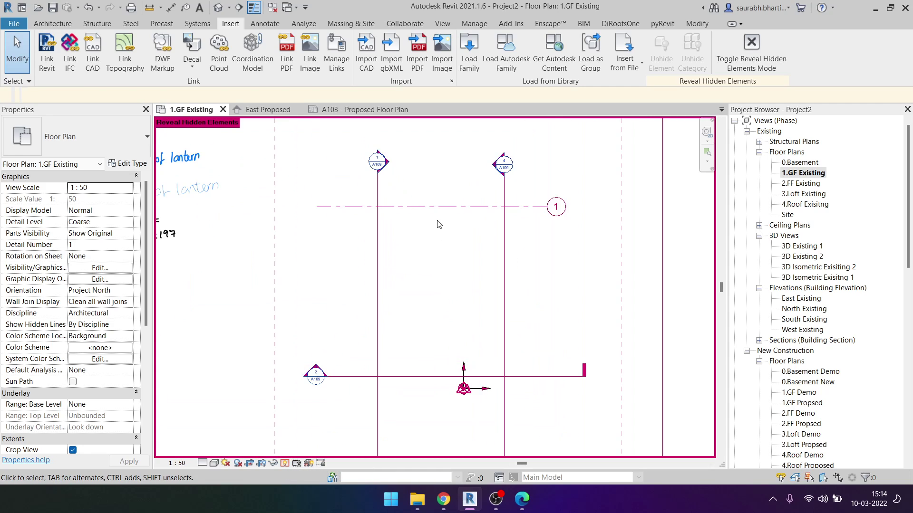
{"action": "left_click", "coordinate": [437, 214]}
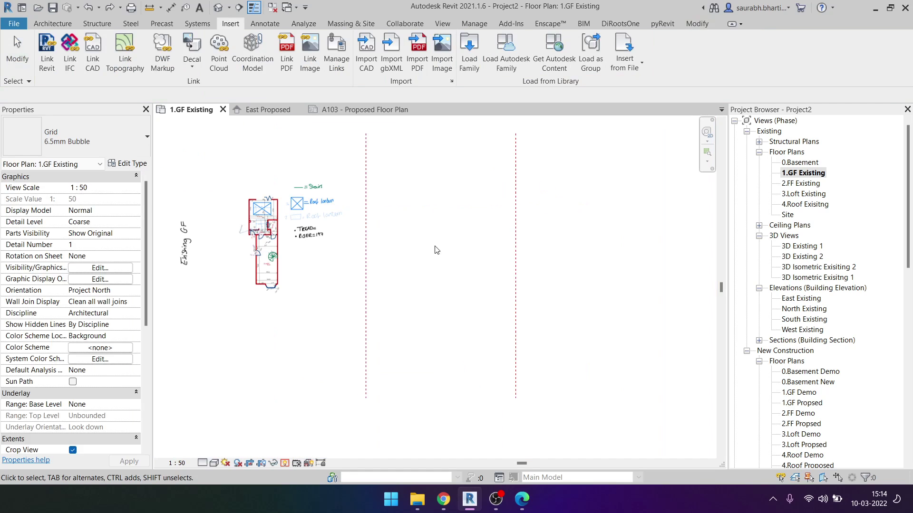
{"action": "left_click", "coordinate": [284, 464]}
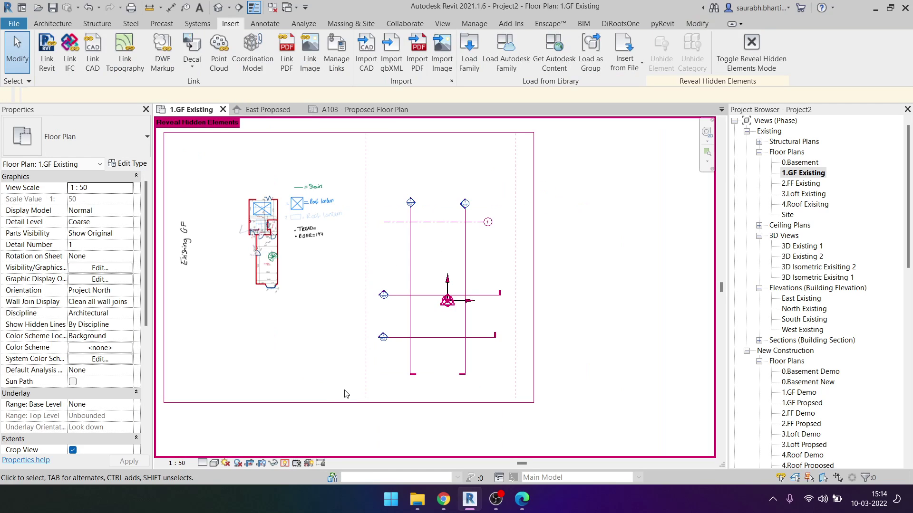
Step: Stop revealing hidden elements and select the PDF sketch underlay
{"action": "left_click", "coordinate": [285, 463]}
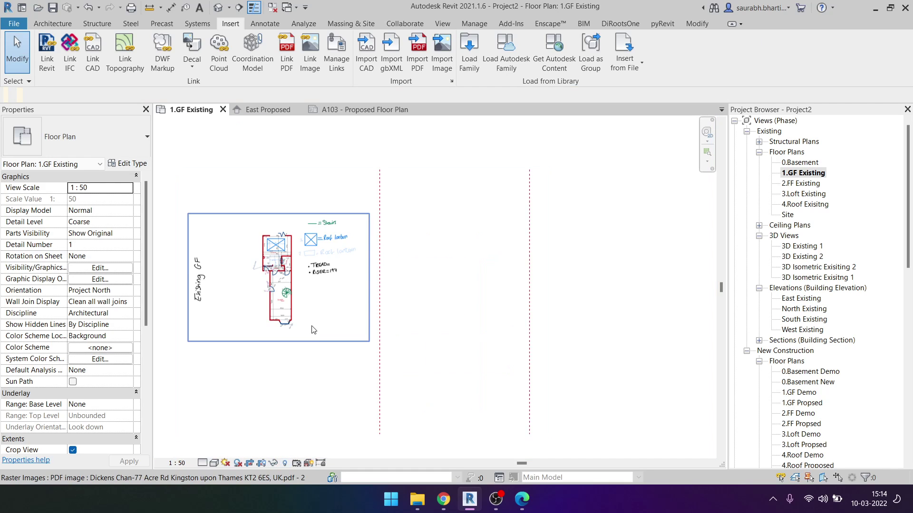
{"action": "scroll", "coordinate": [376, 338], "scroll_direction": "up", "scroll_amount": 2}
{"action": "scroll", "coordinate": [376, 338], "scroll_direction": "up", "scroll_amount": 2}
{"action": "scroll", "coordinate": [404, 309], "scroll_direction": "up", "scroll_amount": 2}
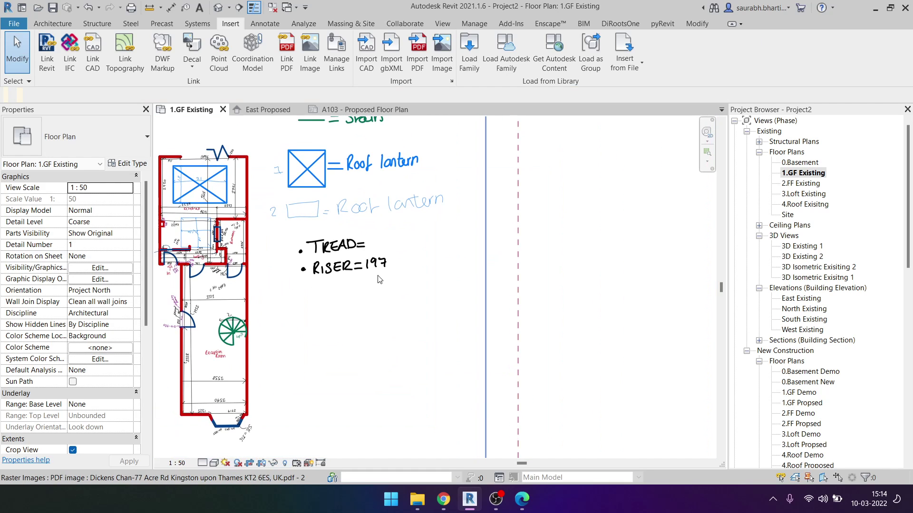
{"action": "scroll", "coordinate": [434, 281], "scroll_direction": "up", "scroll_amount": 2}
{"action": "left_click", "coordinate": [434, 280]}
{"action": "scroll", "coordinate": [370, 247], "scroll_direction": "up", "scroll_amount": 2}
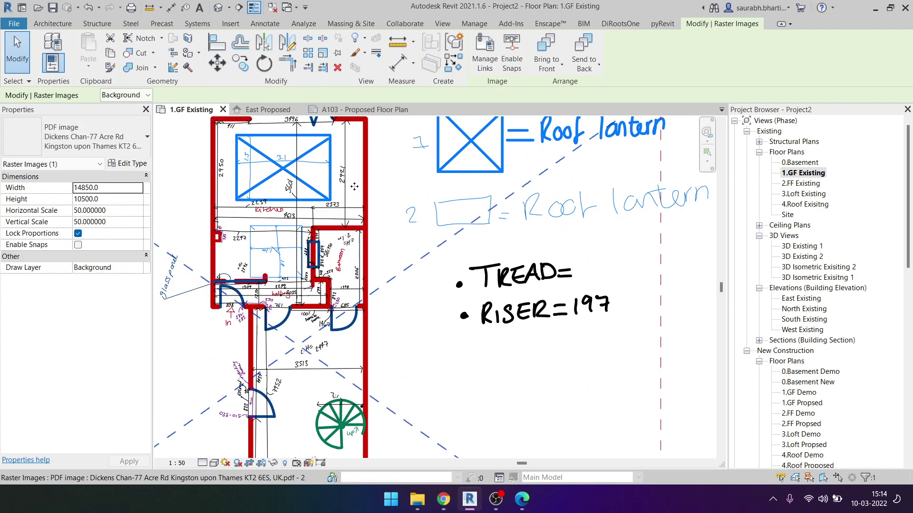
{"action": "scroll", "coordinate": [224, 204], "scroll_direction": "up", "scroll_amount": 2}
Step: Inspect the kitchen's top wall and the 220 wall corner on the sketch
{"action": "middle_click_drag", "start_coordinate": [299, 142], "coordinate": [304, 232]}
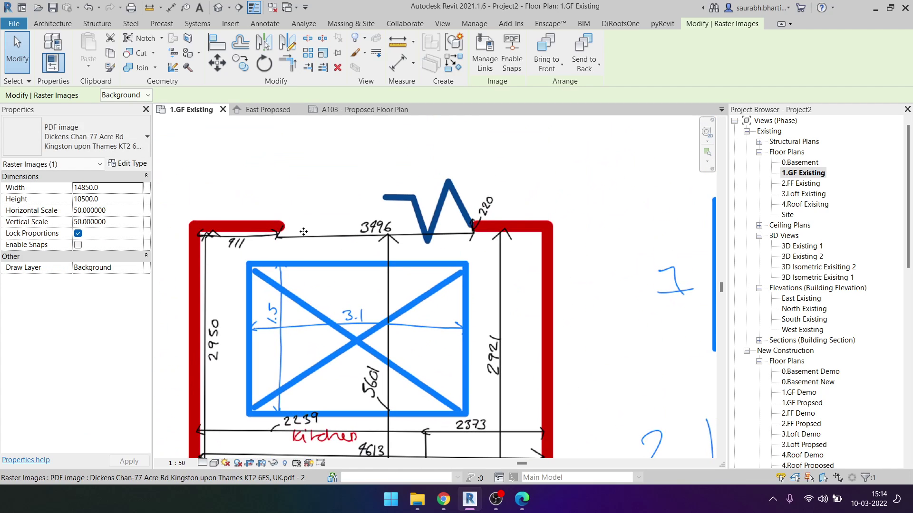
{"action": "scroll", "coordinate": [477, 231], "scroll_direction": "up", "scroll_amount": 2}
{"action": "scroll", "coordinate": [471, 222], "scroll_direction": "down", "scroll_amount": 3}
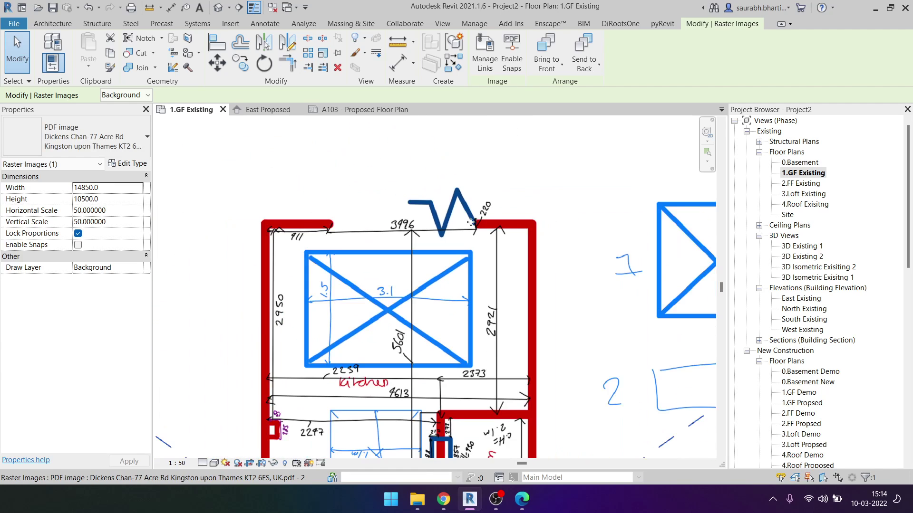
{"action": "scroll", "coordinate": [317, 204], "scroll_direction": "down", "scroll_amount": 2}
{"action": "scroll", "coordinate": [419, 288], "scroll_direction": "up", "scroll_amount": 1}
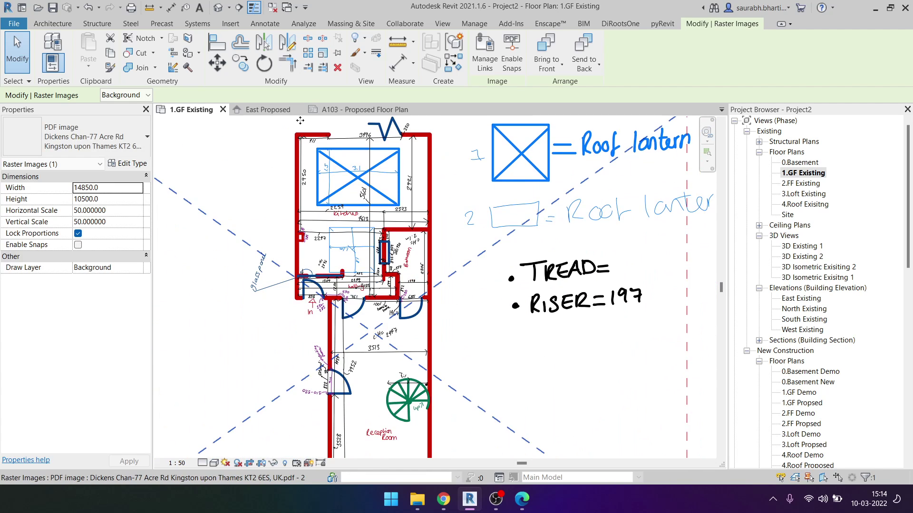
{"action": "scroll", "coordinate": [404, 131], "scroll_direction": "up", "scroll_amount": 3}
{"action": "scroll", "coordinate": [403, 131], "scroll_direction": "up", "scroll_amount": 2}
{"action": "middle_click_drag", "start_coordinate": [404, 131], "coordinate": [444, 299]}
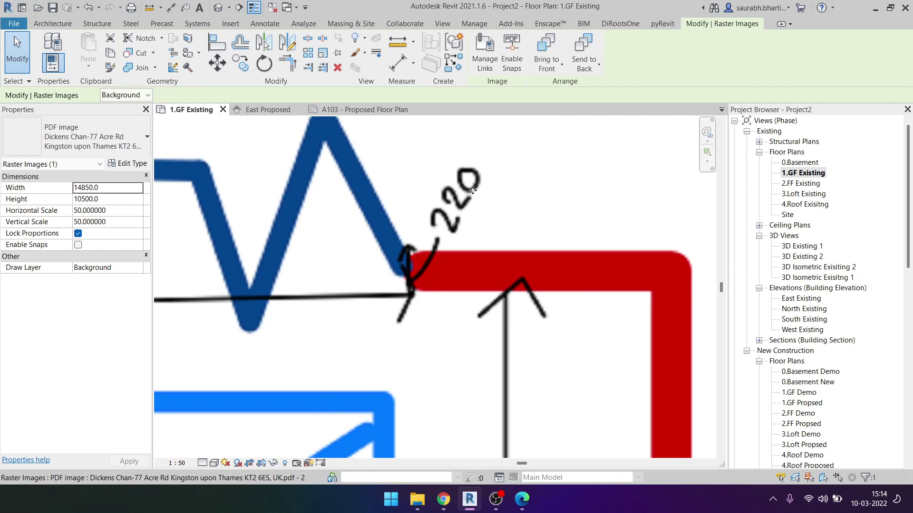
{"action": "scroll", "coordinate": [450, 234], "scroll_direction": "down", "scroll_amount": 3}
{"action": "scroll", "coordinate": [198, 231], "scroll_direction": "up", "scroll_amount": 2}
Step: Inspect the 911 corner, the kitchen and the bathroom window frame on the sketch
{"action": "middle_click_drag", "start_coordinate": [198, 230], "coordinate": [364, 228]}
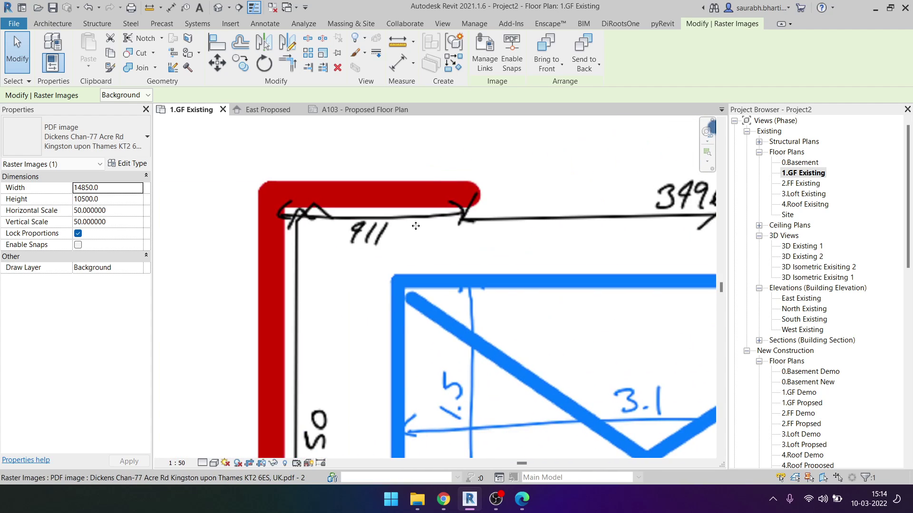
{"action": "scroll", "coordinate": [360, 223], "scroll_direction": "down", "scroll_amount": 4}
{"action": "scroll", "coordinate": [499, 384], "scroll_direction": "up", "scroll_amount": 2}
{"action": "scroll", "coordinate": [404, 333], "scroll_direction": "up", "scroll_amount": 2}
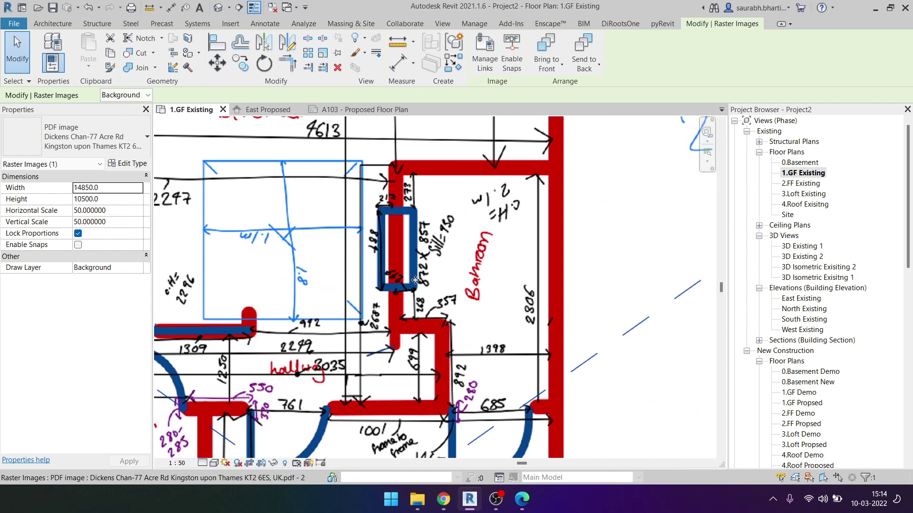
{"action": "scroll", "coordinate": [380, 286], "scroll_direction": "up", "scroll_amount": 2}
{"action": "scroll", "coordinate": [378, 262], "scroll_direction": "up", "scroll_amount": 1}
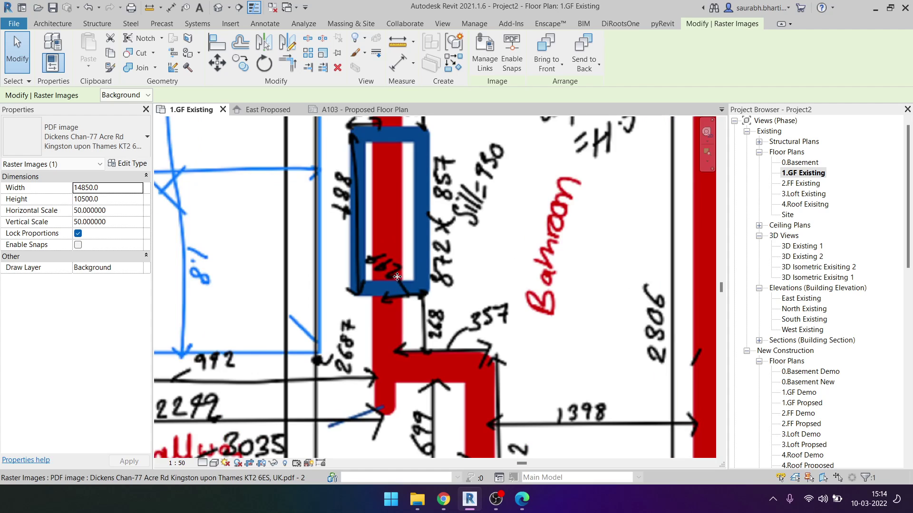
{"action": "middle_click_drag", "start_coordinate": [397, 277], "coordinate": [471, 277]}
{"action": "scroll", "coordinate": [471, 277], "scroll_direction": "down", "scroll_amount": 2}
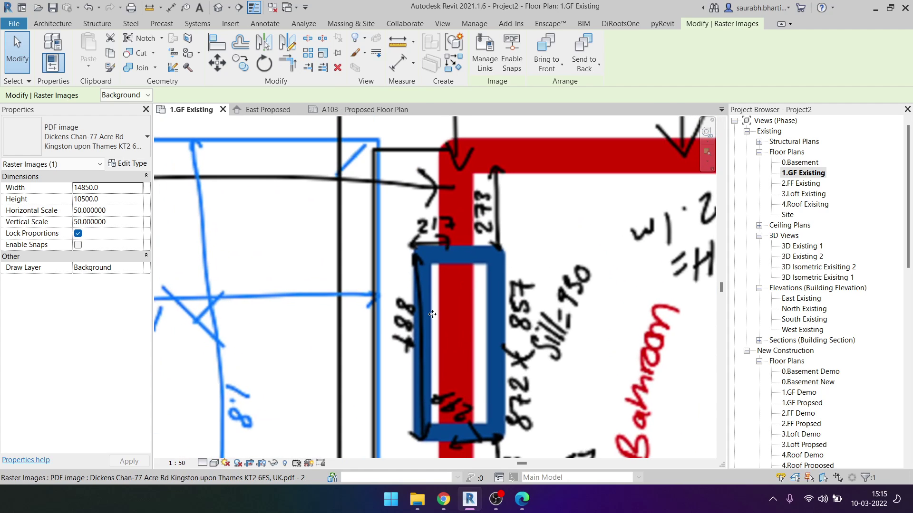
{"action": "scroll", "coordinate": [443, 333], "scroll_direction": "down", "scroll_amount": 2}
Step: Read the wall thickness notes around the hallway and its lower doors
{"action": "mouse_move", "coordinate": [459, 404]}
{"action": "middle_mouse_down"}
{"action": "mouse_move", "coordinate": [432, 248]}
{"action": "mouse_move", "coordinate": [449, 301]}
{"action": "middle_mouse_up"}
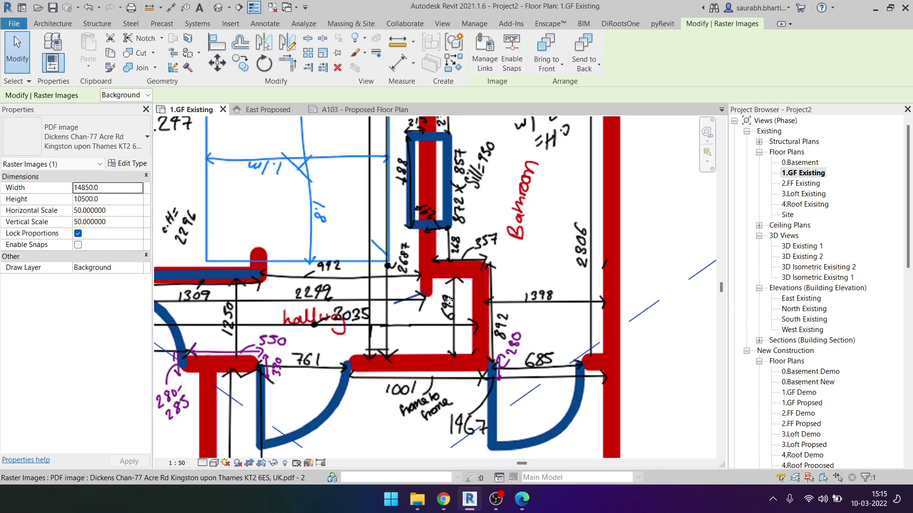
{"action": "scroll", "coordinate": [481, 346], "scroll_direction": "up", "scroll_amount": 1}
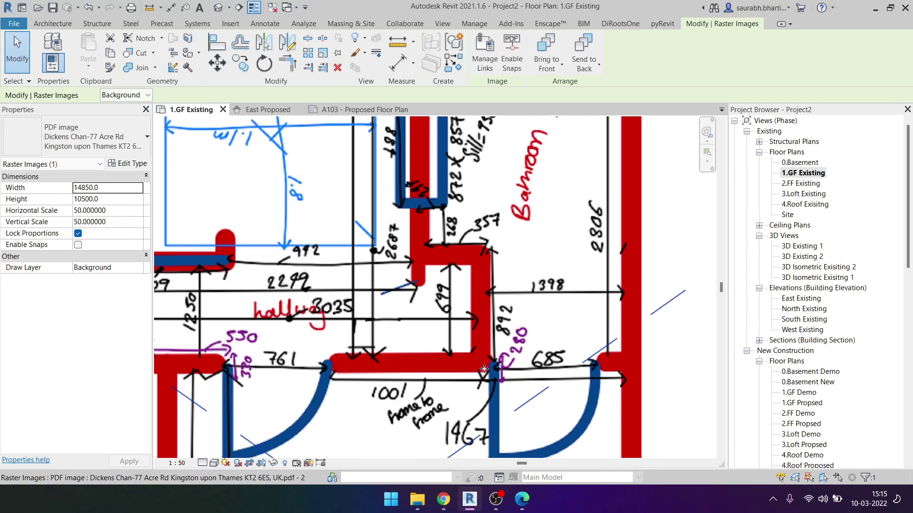
{"action": "scroll", "coordinate": [481, 346], "scroll_direction": "up", "scroll_amount": 2}
{"action": "scroll", "coordinate": [481, 346], "scroll_direction": "down", "scroll_amount": 1}
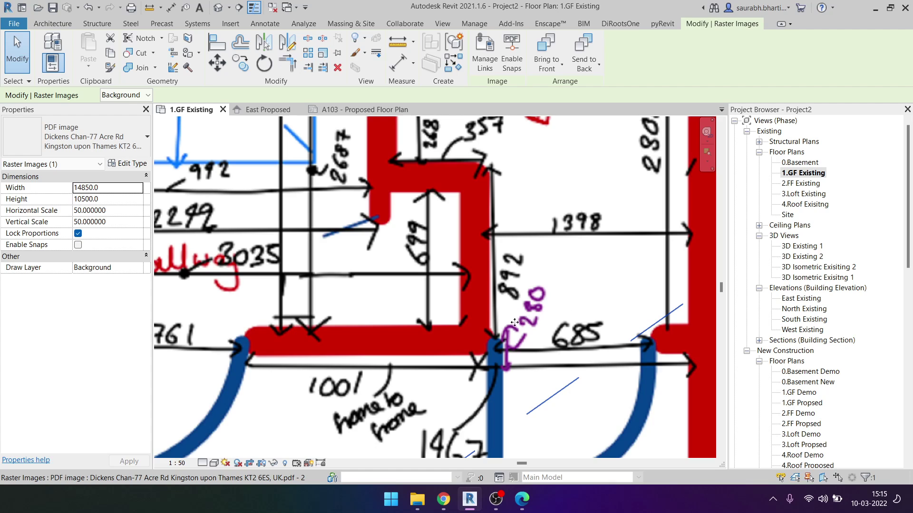
{"action": "scroll", "coordinate": [515, 322], "scroll_direction": "down", "scroll_amount": 2}
{"action": "scroll", "coordinate": [485, 331], "scroll_direction": "down", "scroll_amount": 3}
{"action": "scroll", "coordinate": [333, 343], "scroll_direction": "up", "scroll_amount": 2}
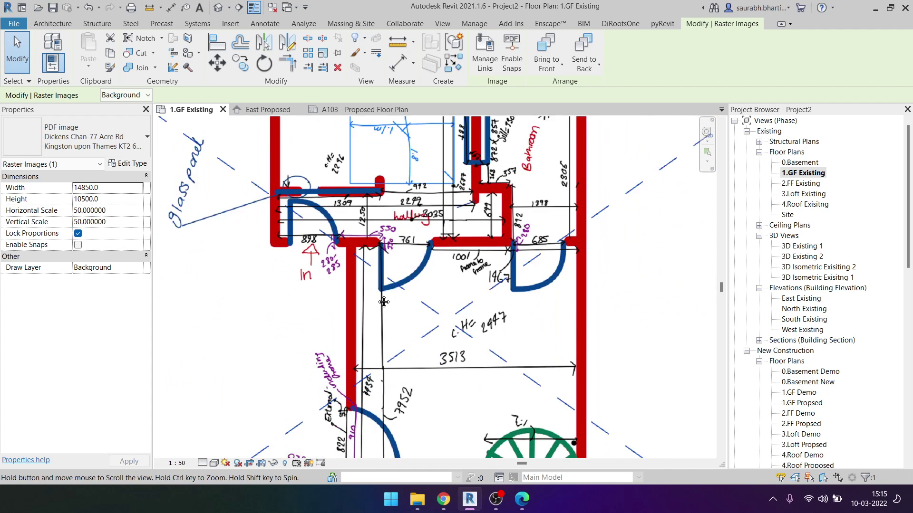
{"action": "scroll", "coordinate": [337, 289], "scroll_direction": "up", "scroll_amount": 2}
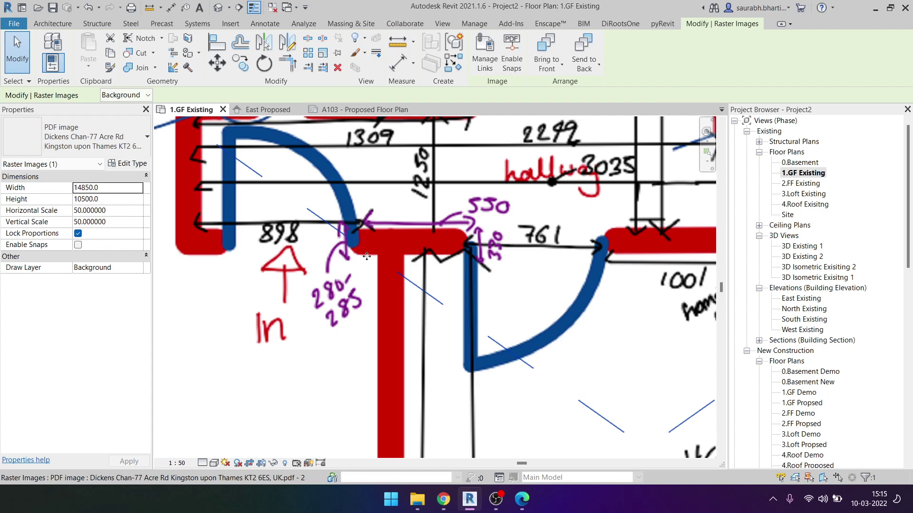
{"action": "scroll", "coordinate": [327, 312], "scroll_direction": "down", "scroll_amount": 1}
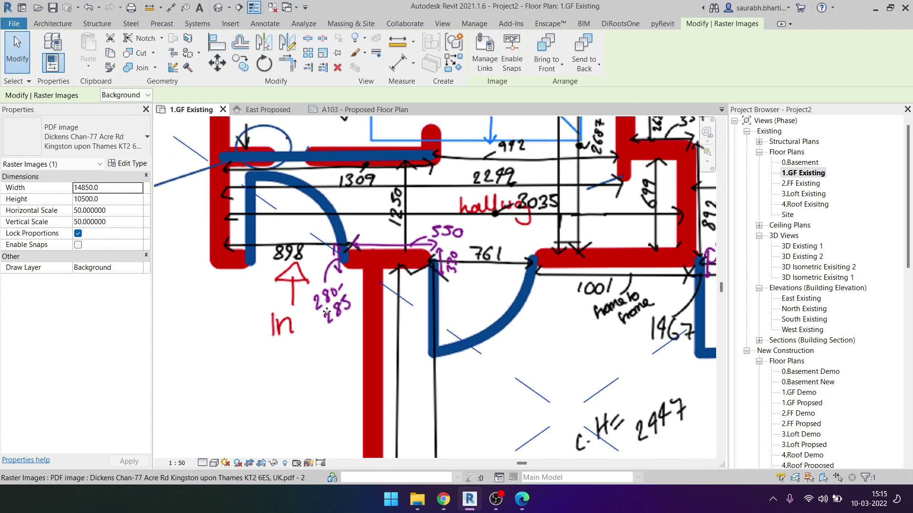
{"action": "scroll", "coordinate": [480, 265], "scroll_direction": "up", "scroll_amount": 2}
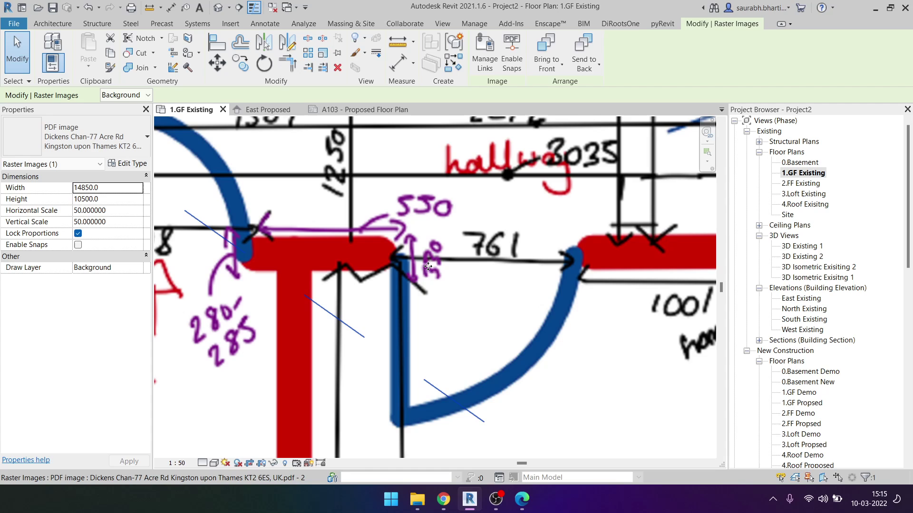
{"action": "scroll", "coordinate": [395, 288], "scroll_direction": "down", "scroll_amount": 1}
{"action": "scroll", "coordinate": [397, 280], "scroll_direction": "up", "scroll_amount": 1}
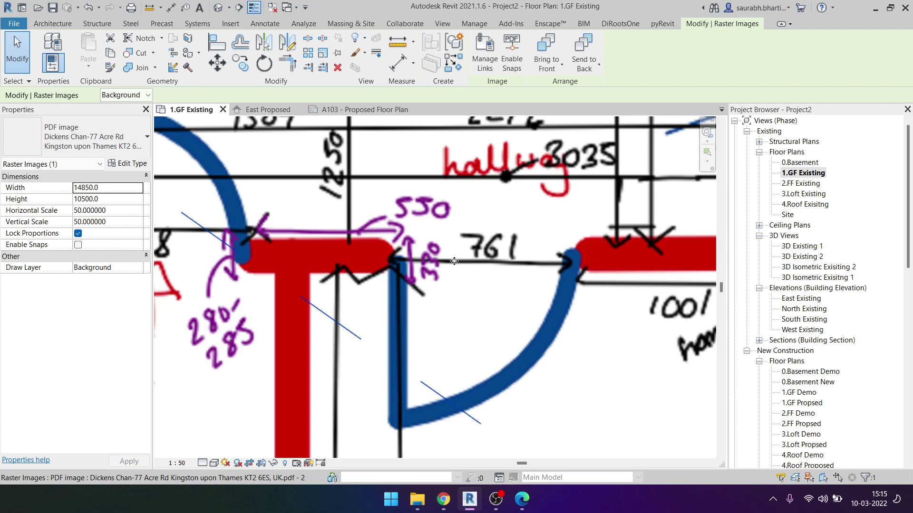
{"action": "scroll", "coordinate": [409, 287], "scroll_direction": "down", "scroll_amount": 1}
{"action": "scroll", "coordinate": [408, 289], "scroll_direction": "down", "scroll_amount": 1}
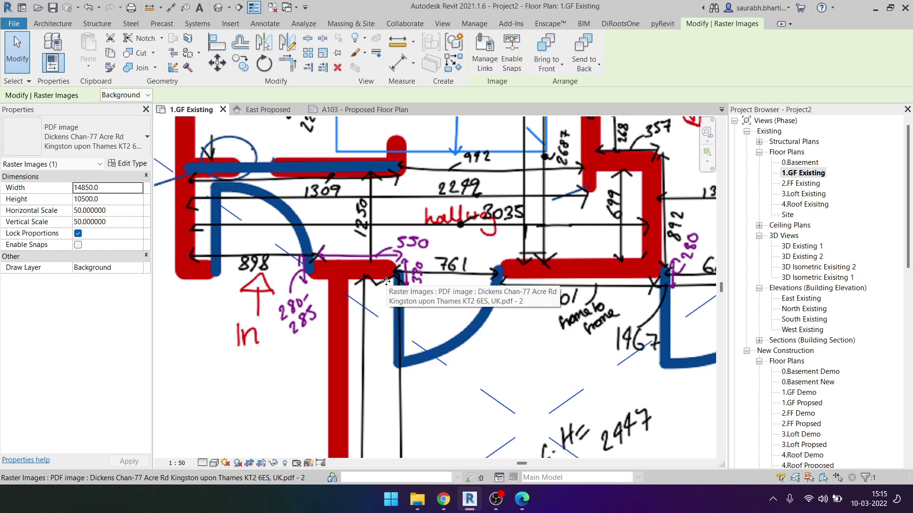
{"action": "scroll", "coordinate": [395, 285], "scroll_direction": "down", "scroll_amount": 1}
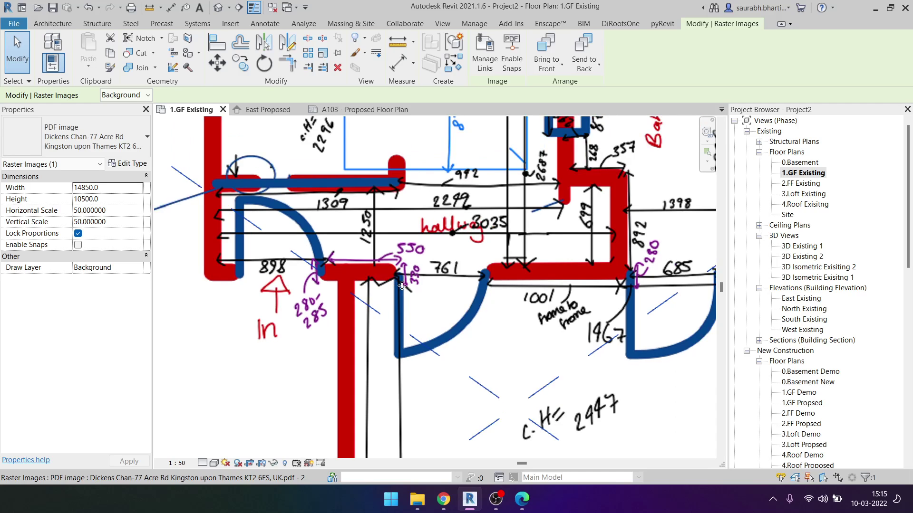
{"action": "scroll", "coordinate": [402, 285], "scroll_direction": "up", "scroll_amount": 3}
{"action": "scroll", "coordinate": [395, 287], "scroll_direction": "down", "scroll_amount": 2}
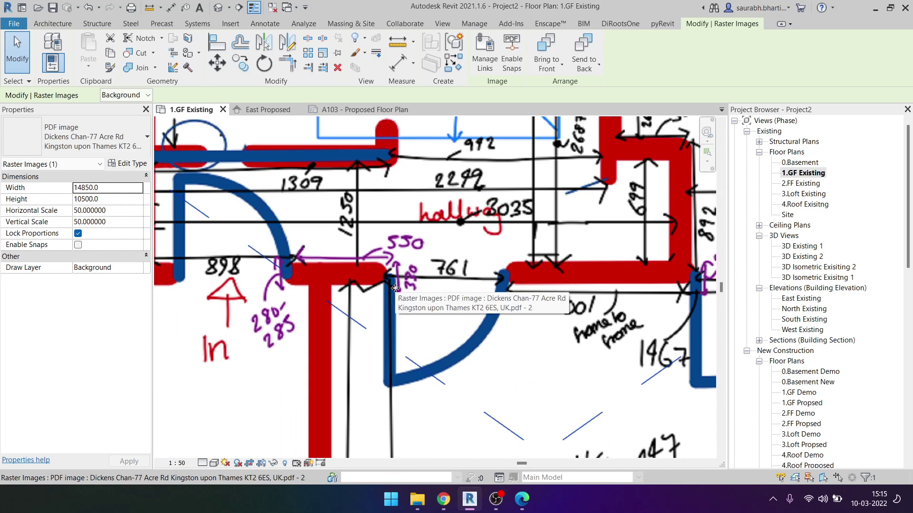
{"action": "scroll", "coordinate": [280, 282], "scroll_direction": "down", "scroll_amount": 1}
{"action": "scroll", "coordinate": [290, 280], "scroll_direction": "down", "scroll_amount": 1}
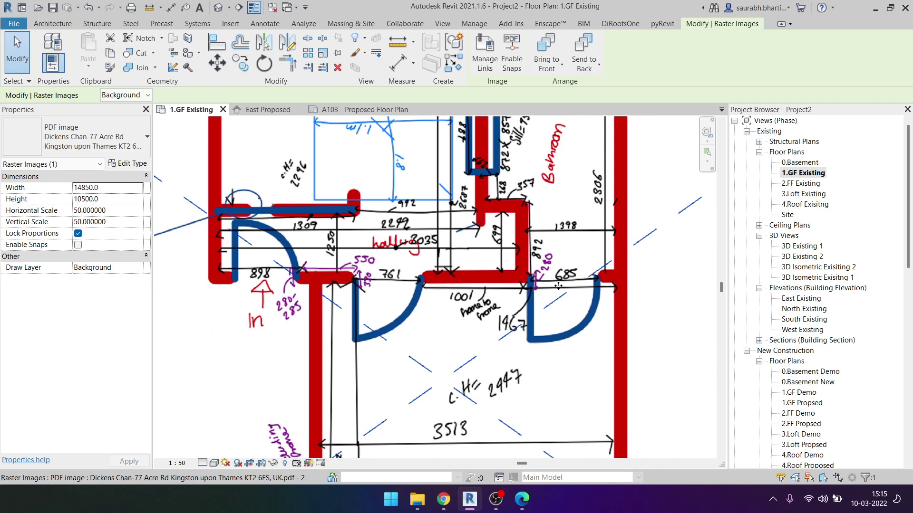
Step: Look over the spiral stair area, then deselect the PDF sketch
{"action": "middle_click_drag", "start_coordinate": [602, 281], "coordinate": [451, 273]}
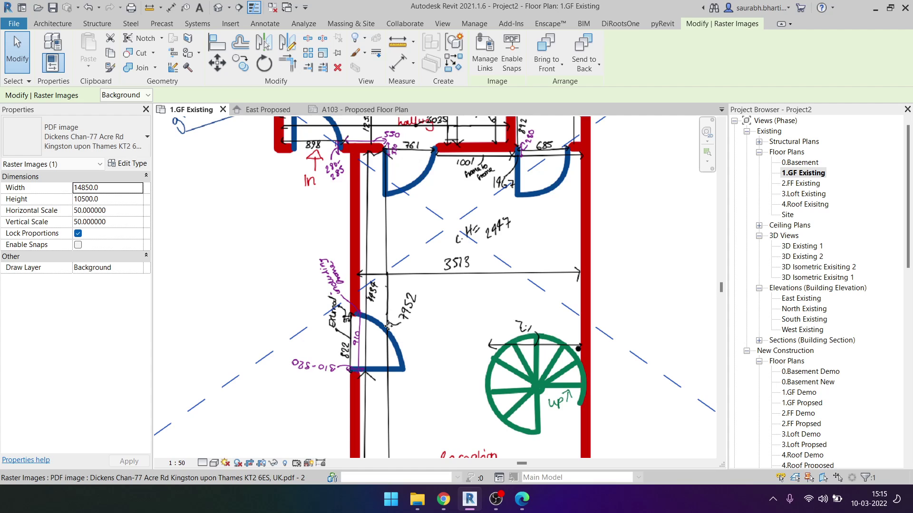
{"action": "scroll", "coordinate": [390, 323], "scroll_direction": "up", "scroll_amount": 2}
{"action": "scroll", "coordinate": [393, 307], "scroll_direction": "up", "scroll_amount": 1}
{"action": "key", "text": "Escape"}
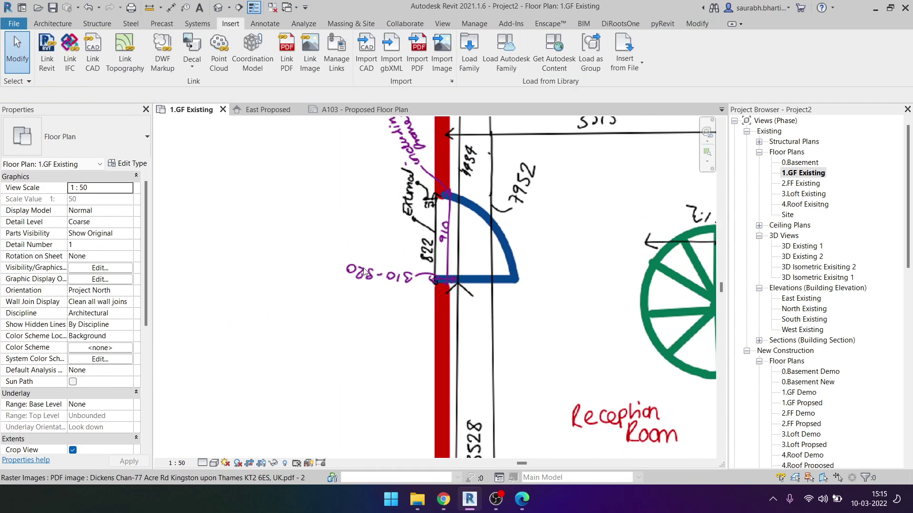
Step: Zoom across the ground-floor sketch reviewing wall notes, then bring up the Architecture tools
{"action": "scroll", "coordinate": [447, 309], "scroll_direction": "up", "scroll_amount": 3}
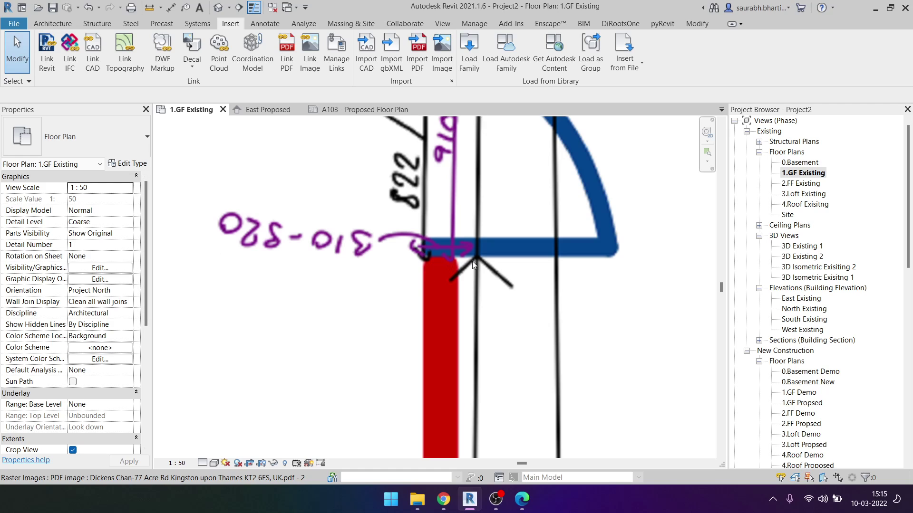
{"action": "scroll", "coordinate": [447, 258], "scroll_direction": "up", "scroll_amount": 2}
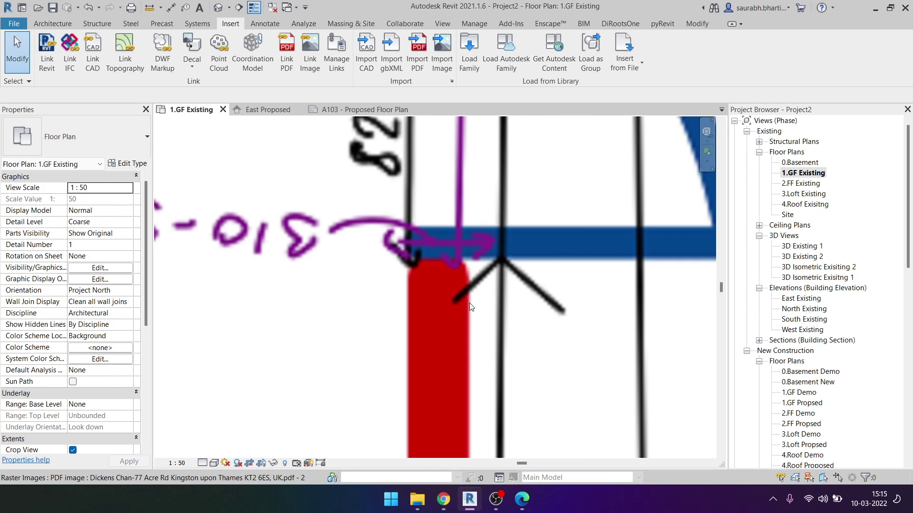
{"action": "scroll", "coordinate": [410, 286], "scroll_direction": "down", "scroll_amount": 6}
{"action": "scroll", "coordinate": [405, 214], "scroll_direction": "up", "scroll_amount": 2}
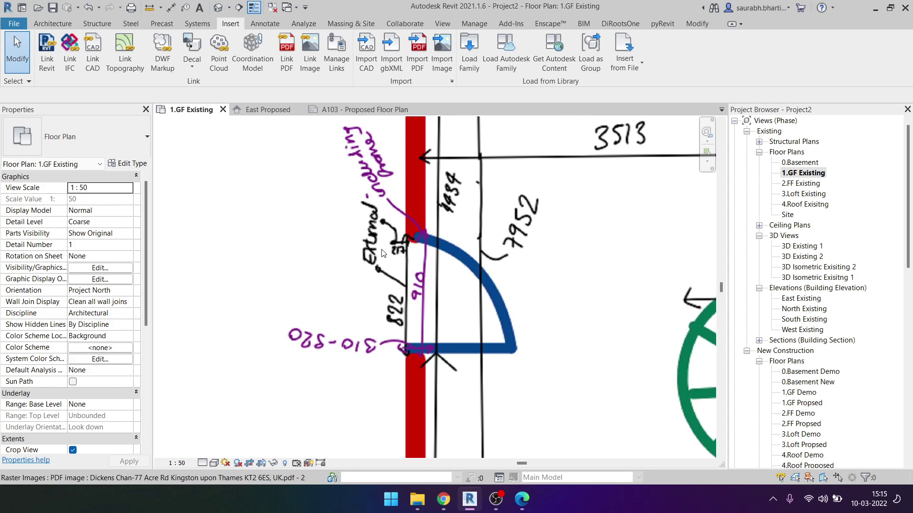
{"action": "scroll", "coordinate": [406, 214], "scroll_direction": "down", "scroll_amount": 5}
{"action": "scroll", "coordinate": [474, 403], "scroll_direction": "up", "scroll_amount": 6}
{"action": "scroll", "coordinate": [474, 404], "scroll_direction": "down", "scroll_amount": 2}
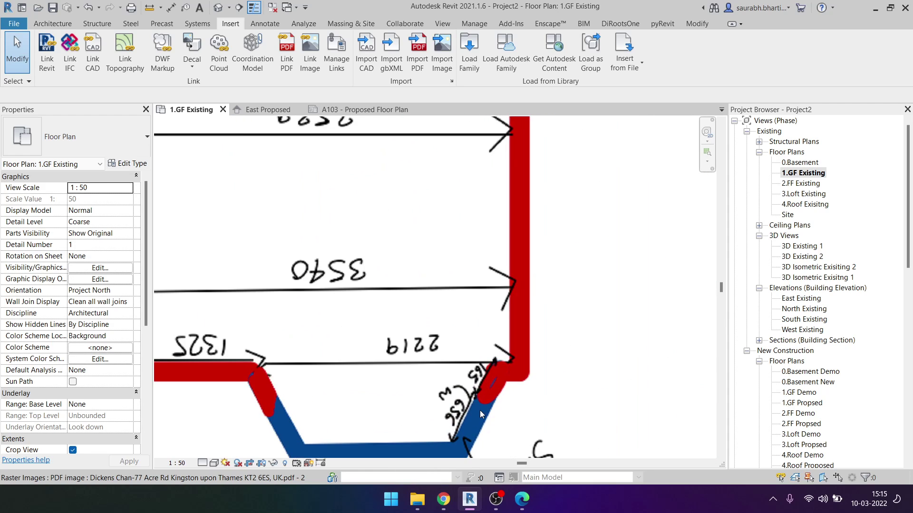
{"action": "scroll", "coordinate": [484, 382], "scroll_direction": "down", "scroll_amount": 2}
{"action": "scroll", "coordinate": [428, 309], "scroll_direction": "down", "scroll_amount": 4}
{"action": "scroll", "coordinate": [355, 243], "scroll_direction": "up", "scroll_amount": 1}
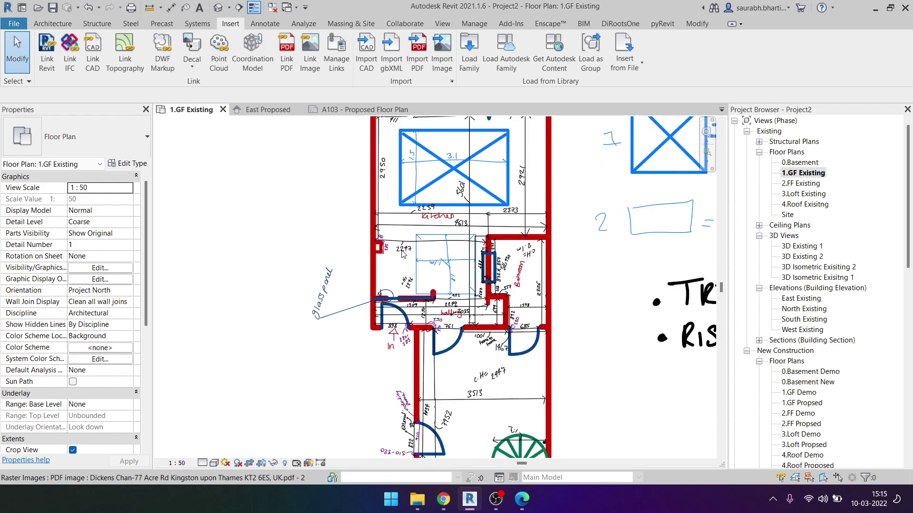
{"action": "scroll", "coordinate": [359, 242], "scroll_direction": "up", "scroll_amount": 2}
{"action": "scroll", "coordinate": [363, 242], "scroll_direction": "up", "scroll_amount": 2}
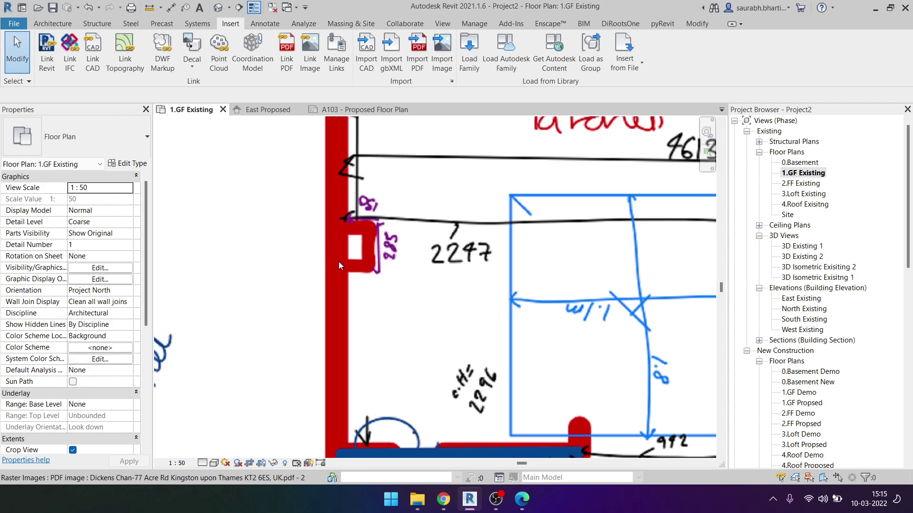
{"action": "scroll", "coordinate": [340, 265], "scroll_direction": "down", "scroll_amount": 1}
{"action": "scroll", "coordinate": [342, 269], "scroll_direction": "down", "scroll_amount": 2}
{"action": "scroll", "coordinate": [346, 276], "scroll_direction": "up", "scroll_amount": 1}
{"action": "scroll", "coordinate": [348, 278], "scroll_direction": "up", "scroll_amount": 1}
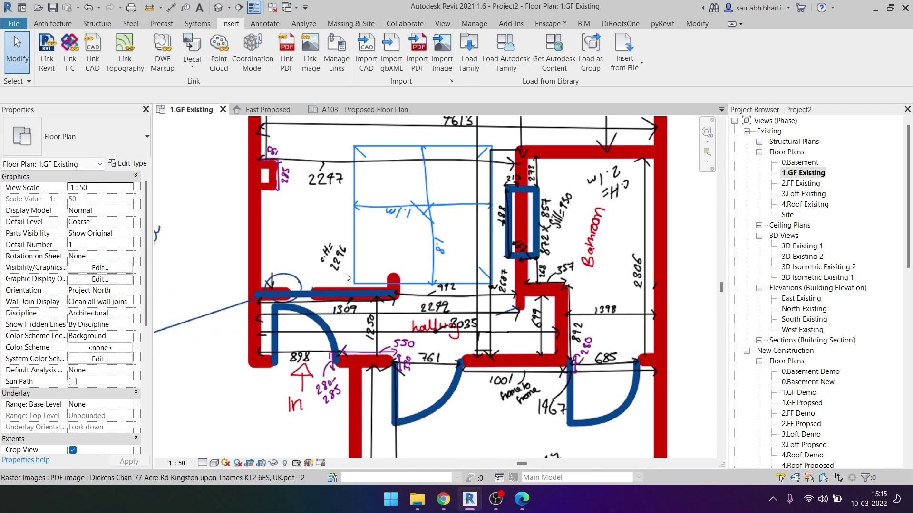
{"action": "scroll", "coordinate": [390, 299], "scroll_direction": "down", "scroll_amount": 2}
{"action": "scroll", "coordinate": [400, 215], "scroll_direction": "up", "scroll_amount": 1}
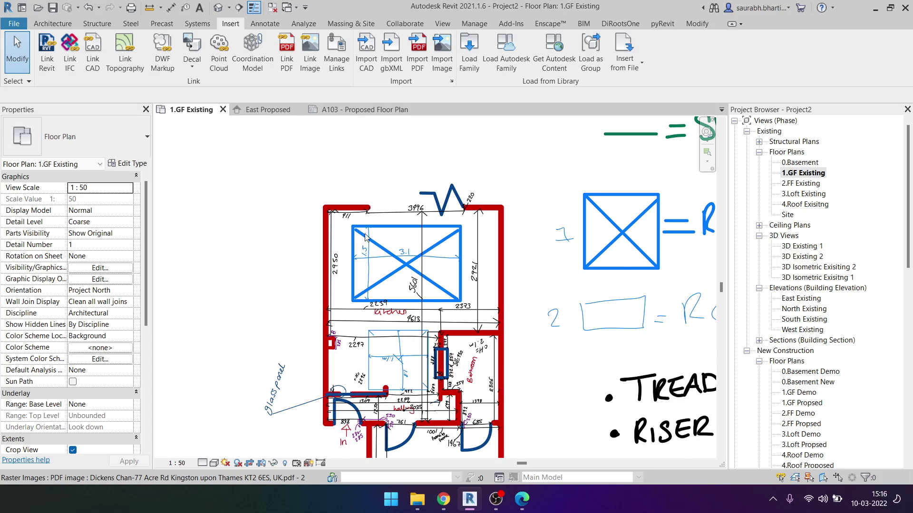
{"action": "scroll", "coordinate": [399, 216], "scroll_direction": "up", "scroll_amount": 1}
{"action": "scroll", "coordinate": [399, 215], "scroll_direction": "up", "scroll_amount": 1}
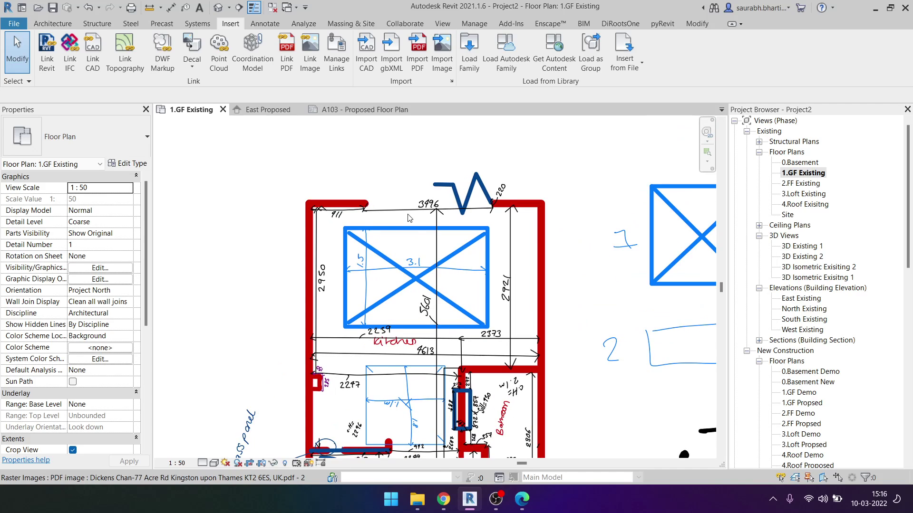
{"action": "left_click", "coordinate": [61, 24]}
Step: Start the Wall tool and browse the available wall types
{"action": "left_click", "coordinate": [49, 50]}
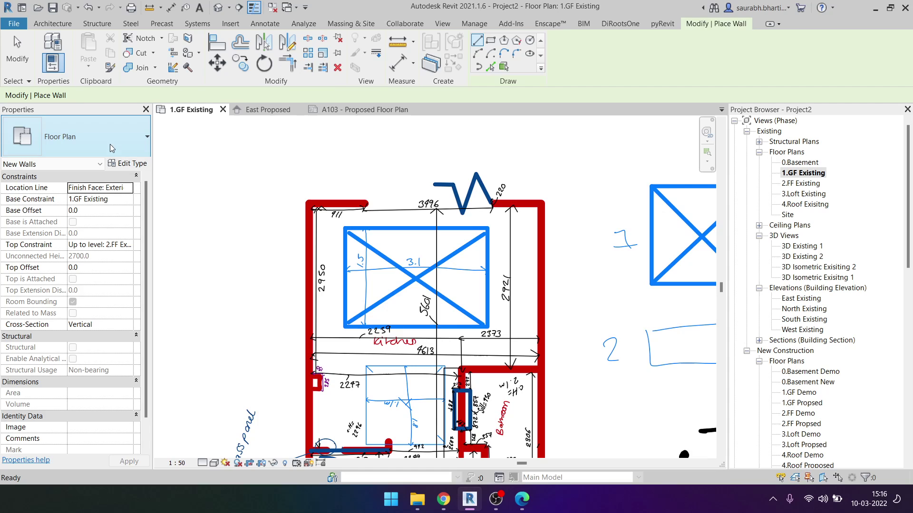
{"action": "left_click", "coordinate": [112, 138]}
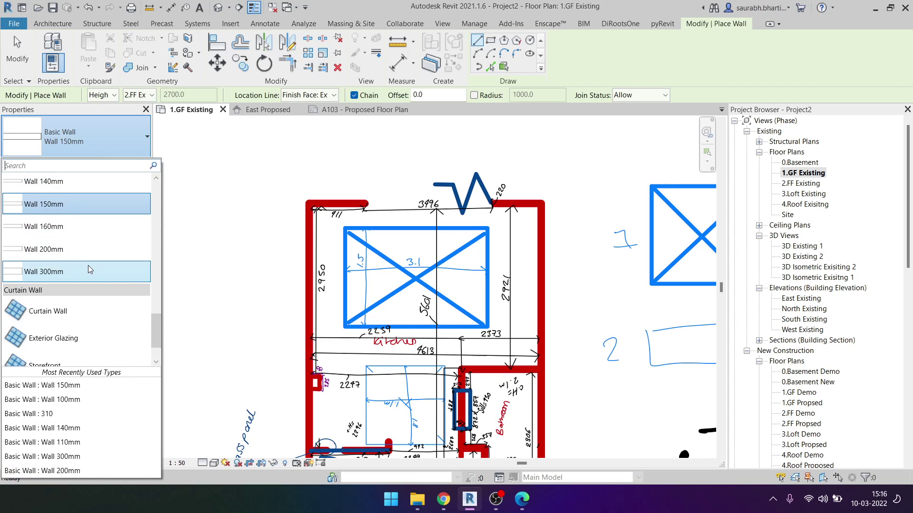
{"action": "scroll", "coordinate": [90, 266], "scroll_direction": "up", "scroll_amount": 1}
{"action": "scroll", "coordinate": [470, 204], "scroll_direction": "up", "scroll_amount": 1}
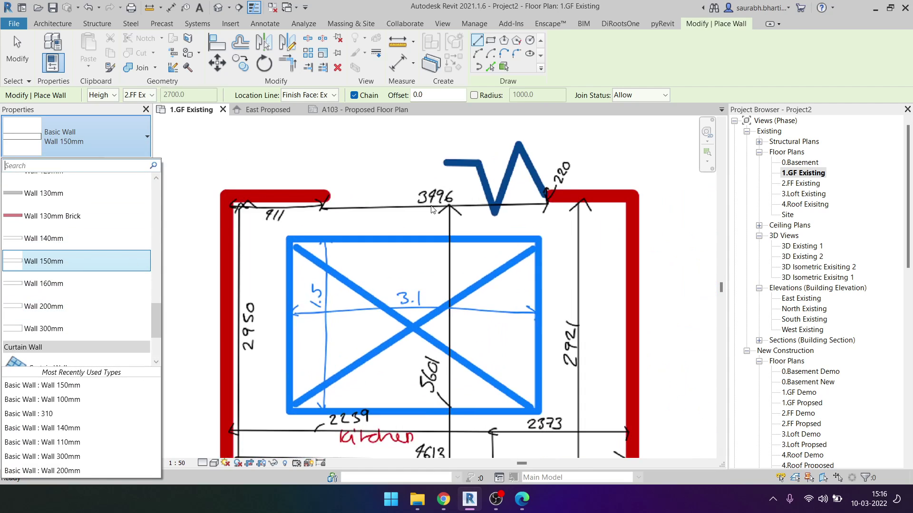
{"action": "scroll", "coordinate": [470, 205], "scroll_direction": "up", "scroll_amount": 1}
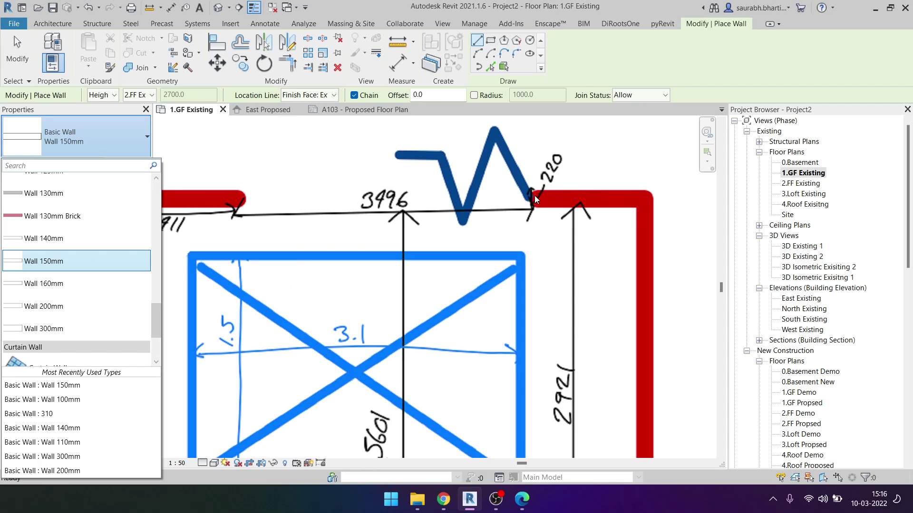
{"action": "scroll", "coordinate": [67, 286], "scroll_direction": "down", "scroll_amount": 2}
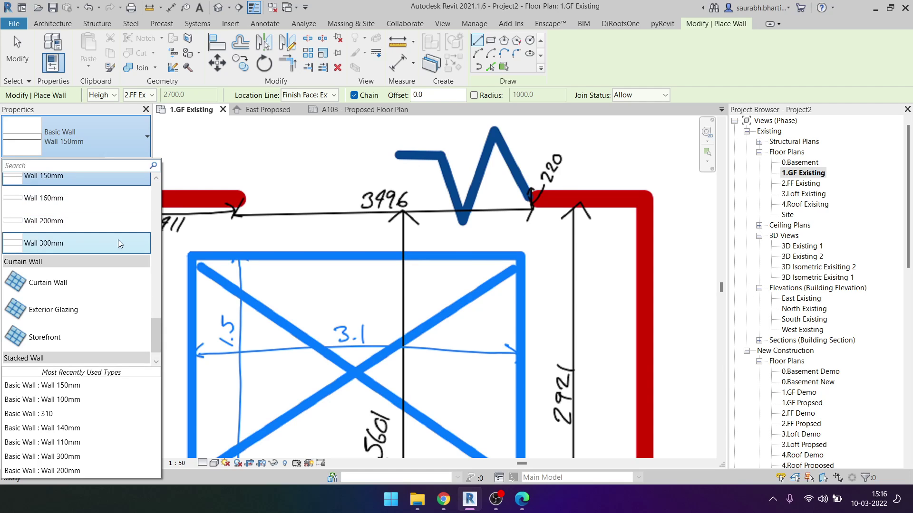
{"action": "scroll", "coordinate": [525, 242], "scroll_direction": "down", "scroll_amount": 2}
{"action": "scroll", "coordinate": [428, 286], "scroll_direction": "up", "scroll_amount": 2}
Step: Draw a 3600 mm Wall 150mm wall right of the stairs and roof-lantern legend
{"action": "middle_click_drag", "start_coordinate": [381, 452], "coordinate": [380, 354]}
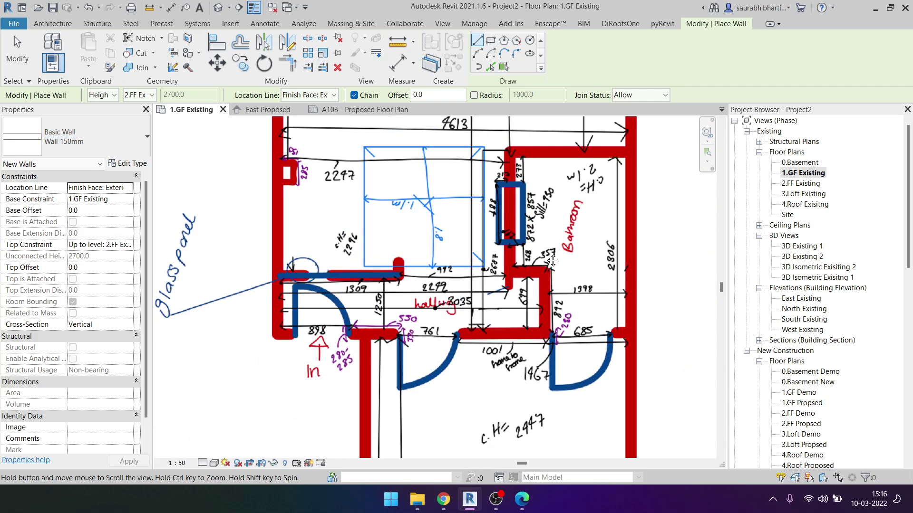
{"action": "scroll", "coordinate": [327, 378], "scroll_direction": "up", "scroll_amount": 1}
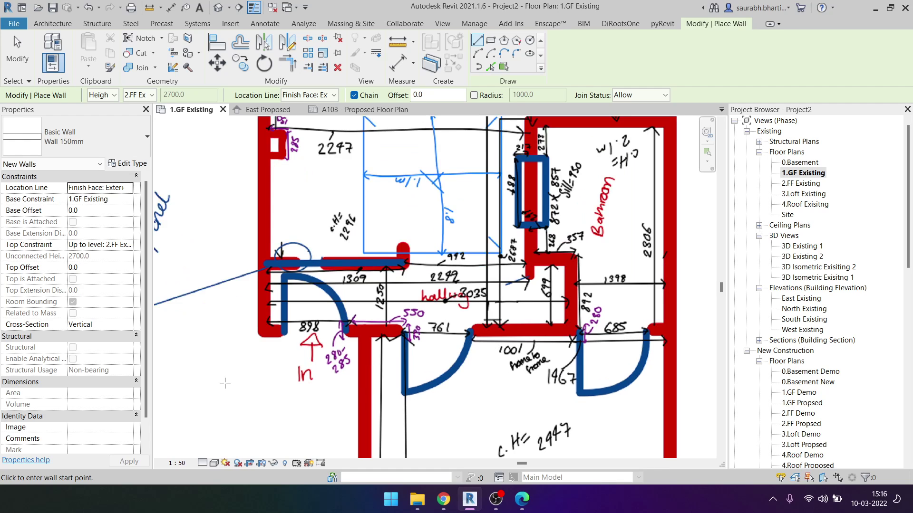
{"action": "middle_click_drag", "start_coordinate": [360, 240], "coordinate": [319, 313]}
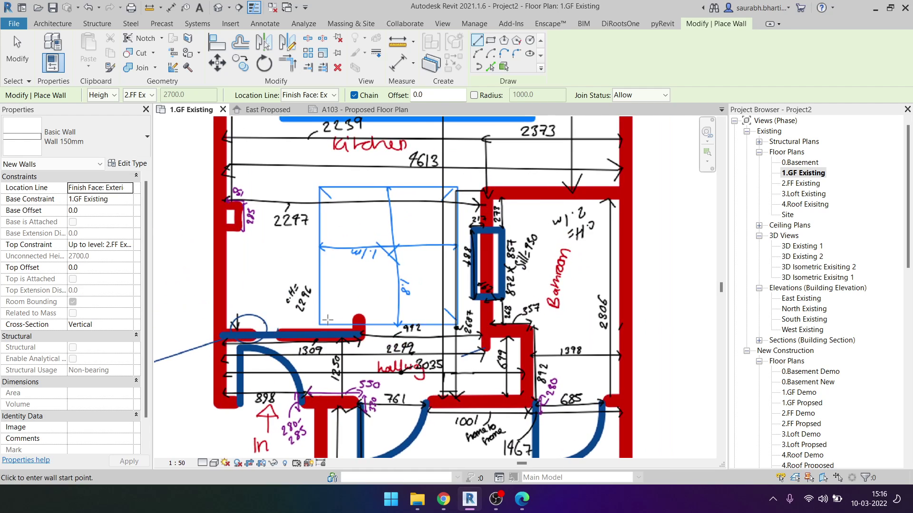
{"action": "scroll", "coordinate": [349, 366], "scroll_direction": "down", "scroll_amount": 1}
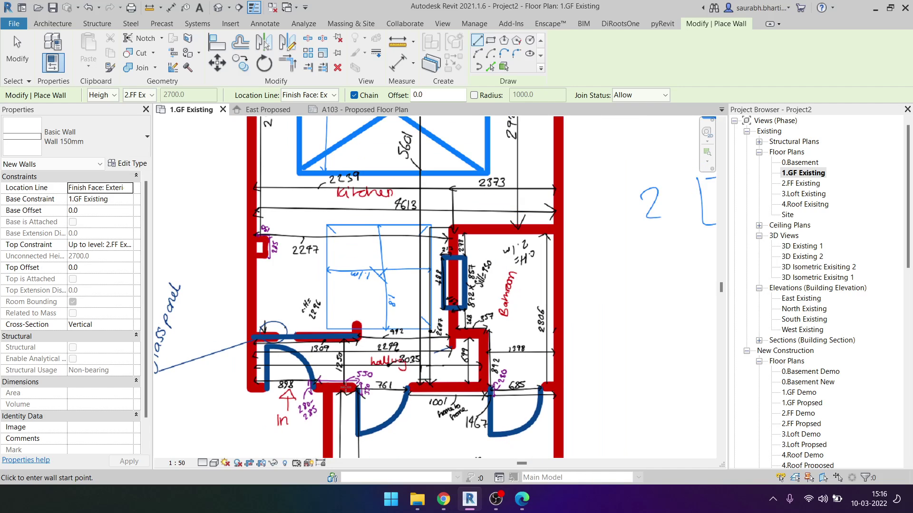
{"action": "scroll", "coordinate": [345, 387], "scroll_direction": "down", "scroll_amount": 2}
{"action": "middle_click_drag", "start_coordinate": [480, 299], "coordinate": [437, 299]}
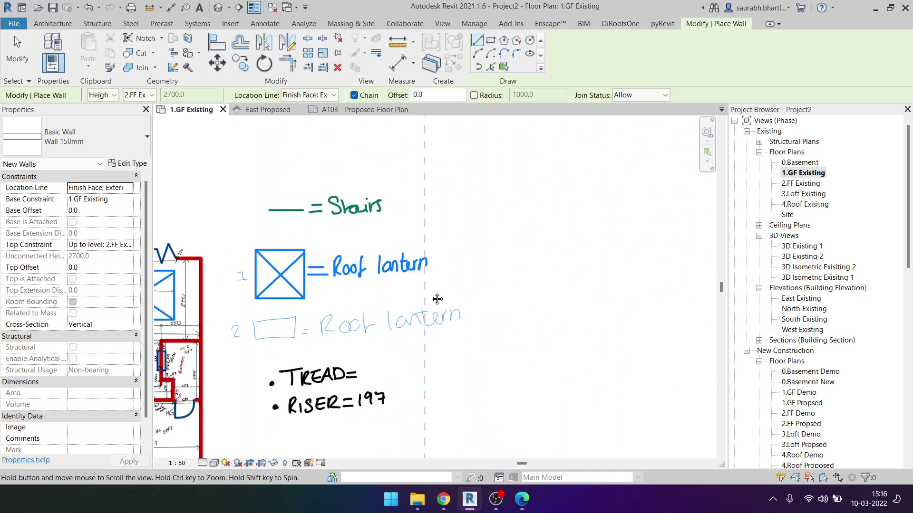
{"action": "scroll", "coordinate": [436, 299], "scroll_direction": "down", "scroll_amount": 2}
{"action": "scroll", "coordinate": [408, 300], "scroll_direction": "down", "scroll_amount": 1}
{"action": "left_click", "coordinate": [402, 242]}
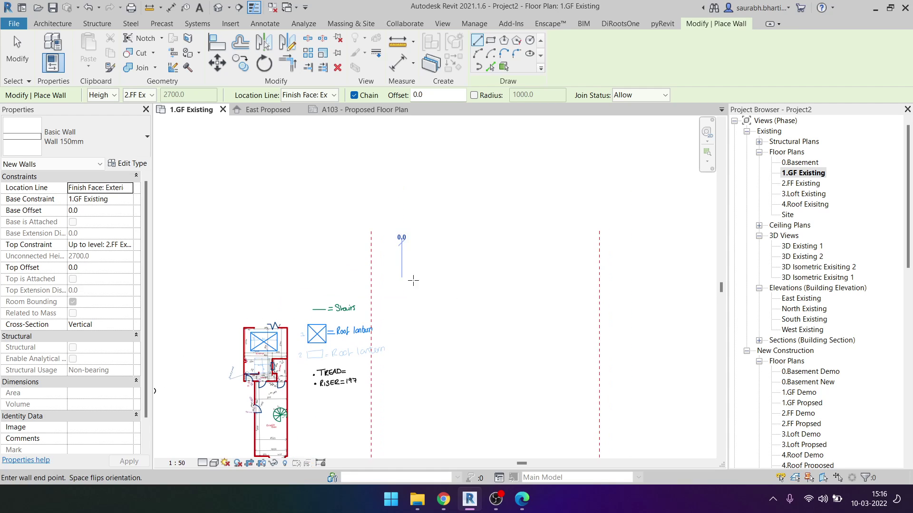
{"action": "left_click", "coordinate": [469, 280]}
{"action": "key", "text": "Escape"}
{"action": "key", "text": "Escape"}
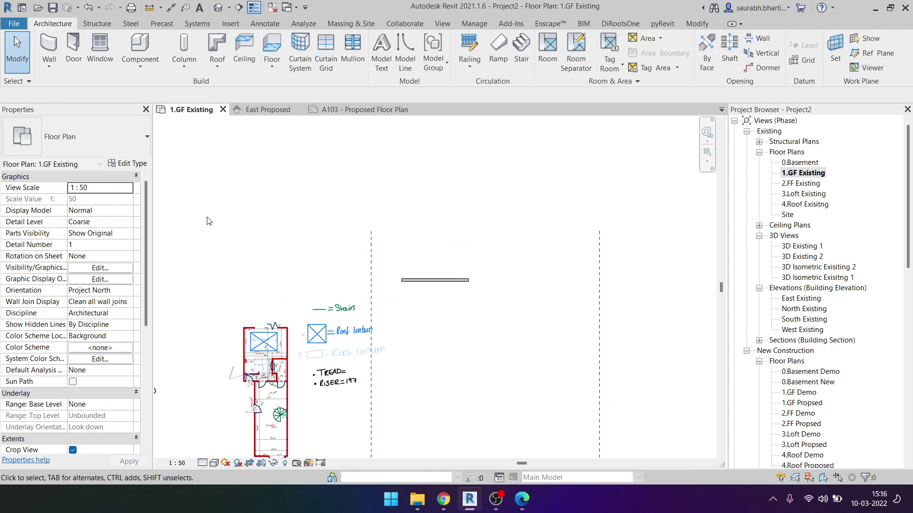
Step: Select the newly drawn 3600 mm wall
{"action": "left_click", "coordinate": [432, 291]}
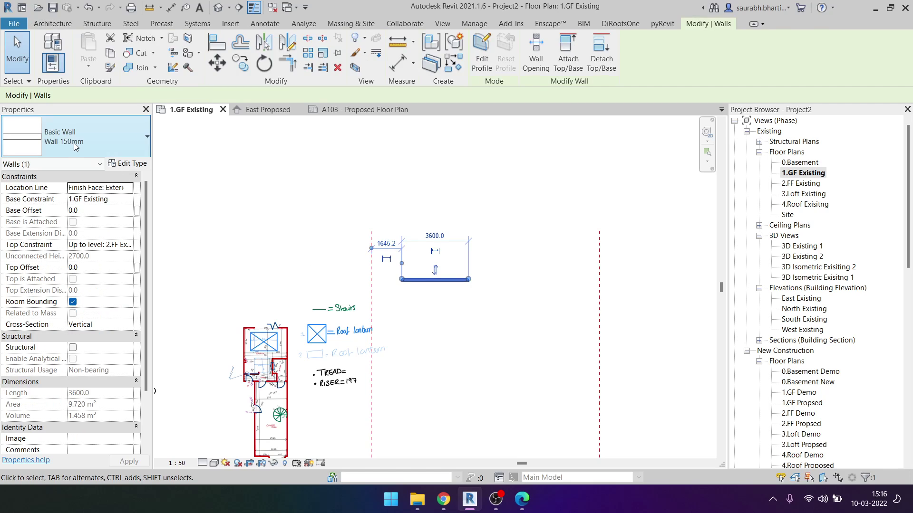
{"action": "left_click", "coordinate": [421, 306]}
{"action": "scroll", "coordinate": [421, 303], "scroll_direction": "down", "scroll_amount": 1}
{"action": "scroll", "coordinate": [433, 275], "scroll_direction": "up", "scroll_amount": 2}
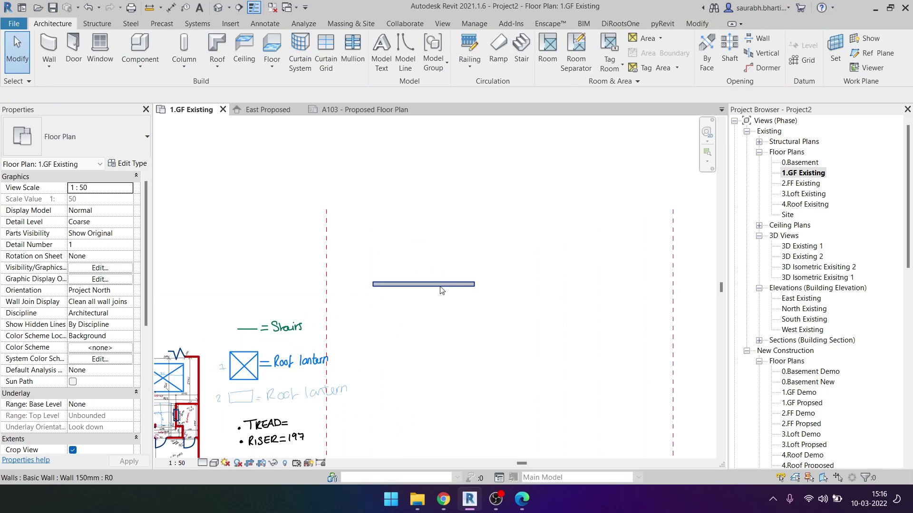
{"action": "left_click", "coordinate": [440, 284]}
{"action": "scroll", "coordinate": [394, 337], "scroll_direction": "up", "scroll_amount": 2}
{"action": "scroll", "coordinate": [394, 336], "scroll_direction": "up", "scroll_amount": 3}
{"action": "scroll", "coordinate": [246, 352], "scroll_direction": "up", "scroll_amount": 1}
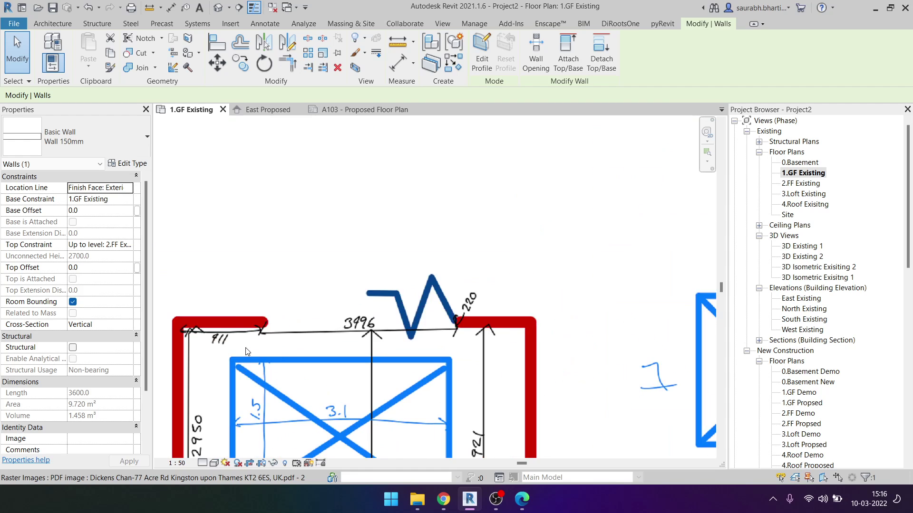
{"action": "scroll", "coordinate": [463, 328], "scroll_direction": "down", "scroll_amount": 5}
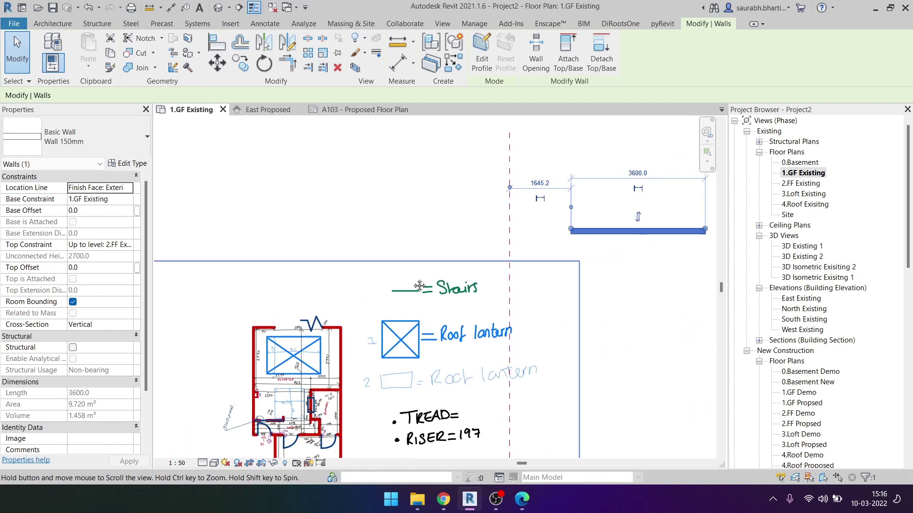
Step: Duplicate the Wall 150mm type as a new type named Wall 220mm
{"action": "left_click", "coordinate": [126, 163]}
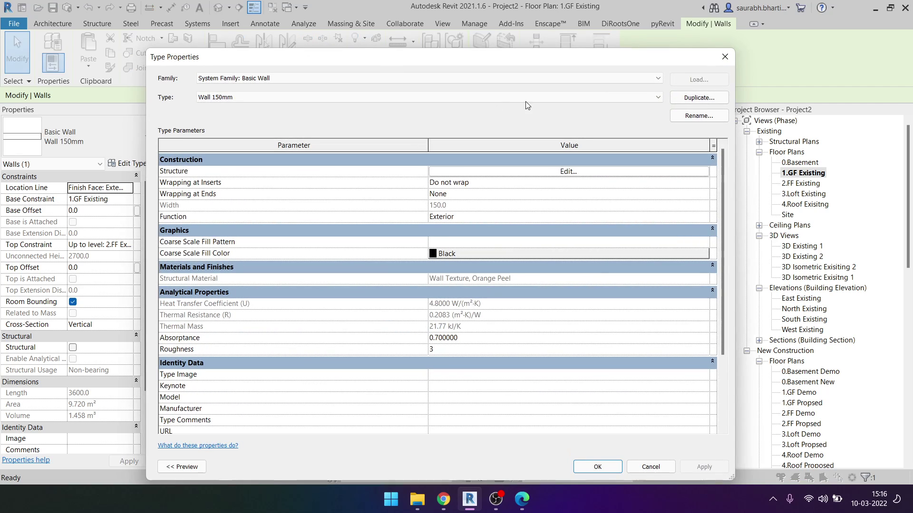
{"action": "left_click", "coordinate": [698, 98]}
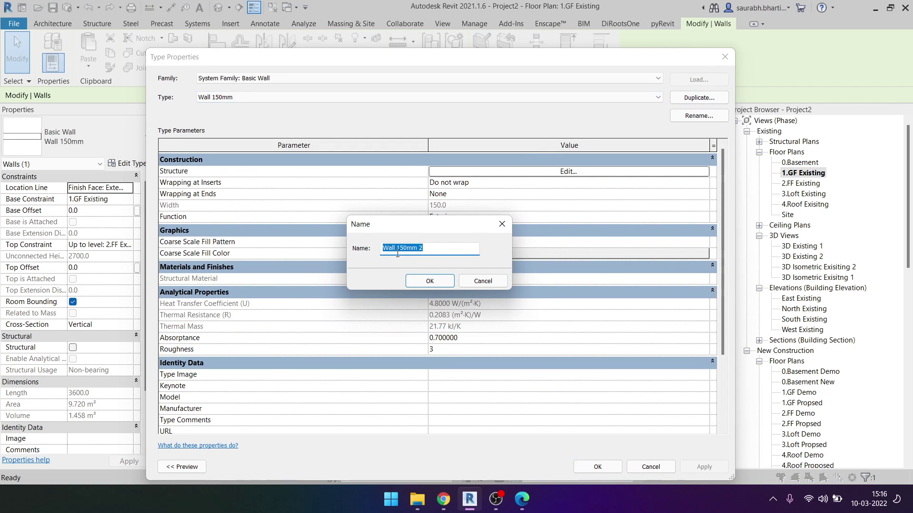
{"action": "left_click_drag", "start_coordinate": [397, 253], "coordinate": [479, 251]}
{"action": "type", "text": "220"}
{"action": "left_click", "coordinate": [447, 281]}
Step: Set the Wall 220mm structure layer thickness to 220 and apply the type
{"action": "left_click", "coordinate": [569, 172]}
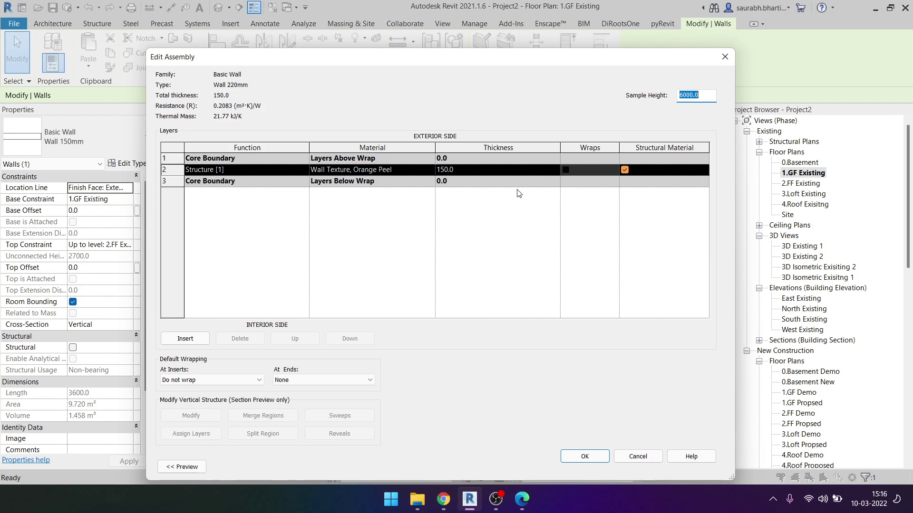
{"action": "left_click", "coordinate": [506, 169]}
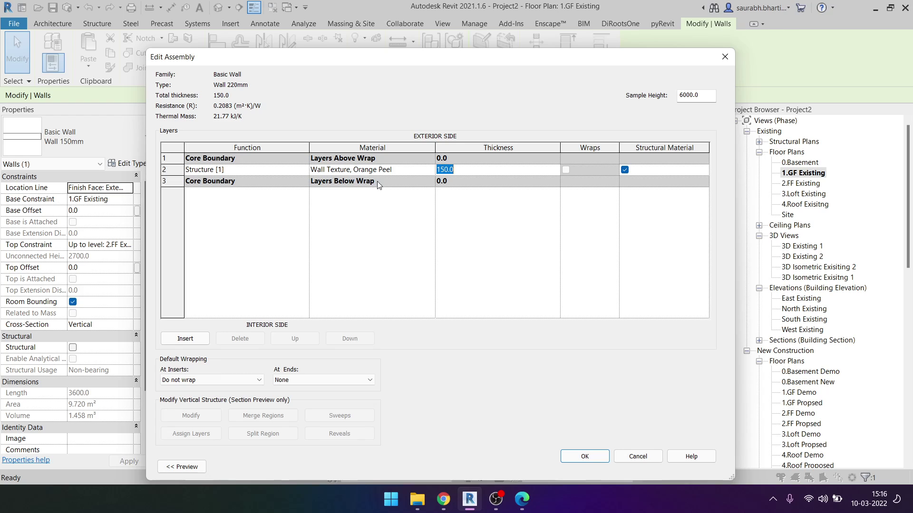
{"action": "type", "text": "220"}
{"action": "left_click", "coordinate": [585, 457]}
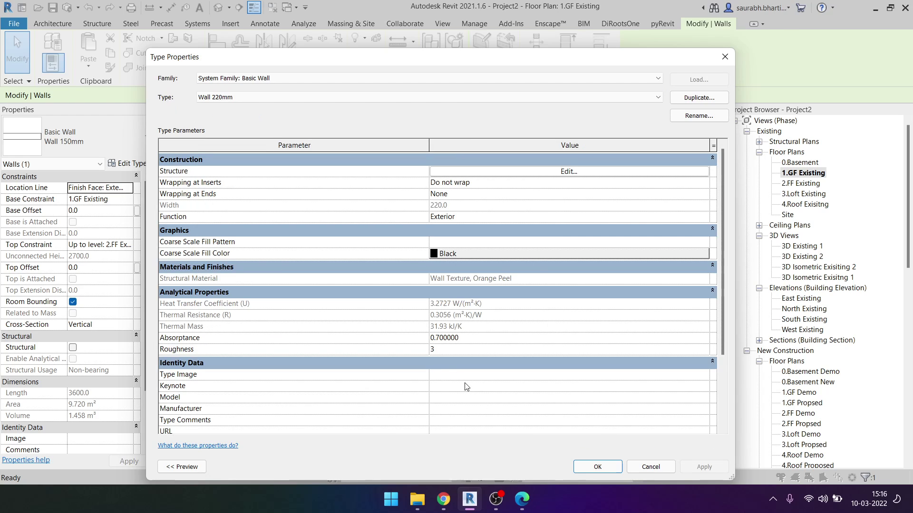
{"action": "left_click", "coordinate": [597, 467]}
Step: Admit a waiting participant to the video call and return to Revit
{"action": "left_click", "coordinate": [443, 499]}
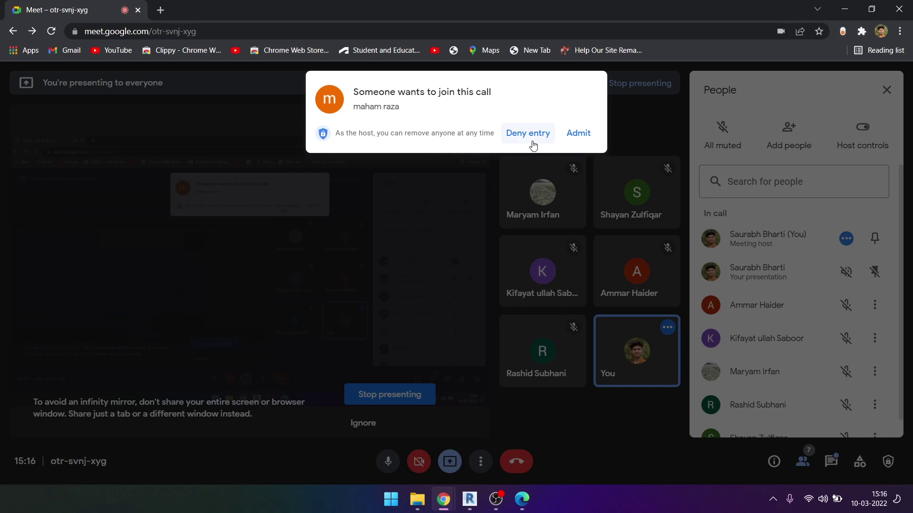
{"action": "left_click", "coordinate": [577, 134]}
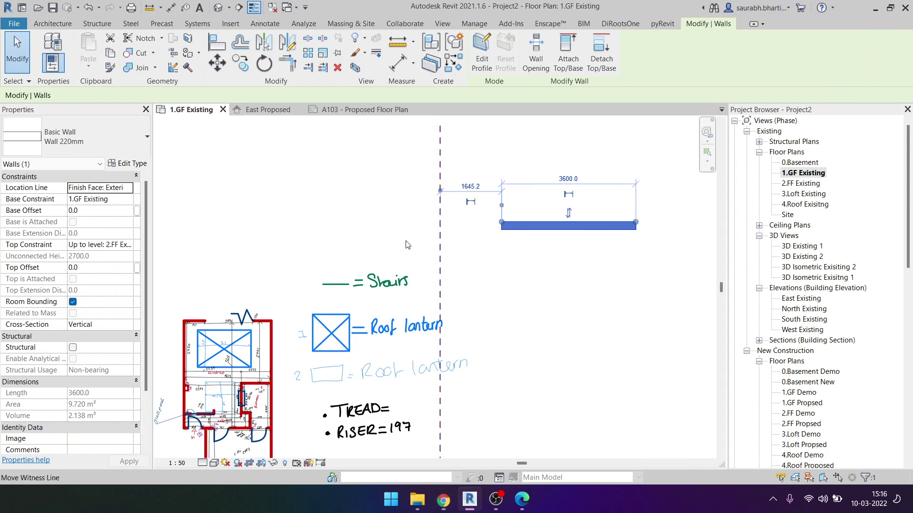
{"action": "left_click", "coordinate": [844, 8]}
Step: Measure the new wall's 220 mm thickness with an aligned dimension, then exit dimensioning
{"action": "left_click", "coordinate": [526, 253]}
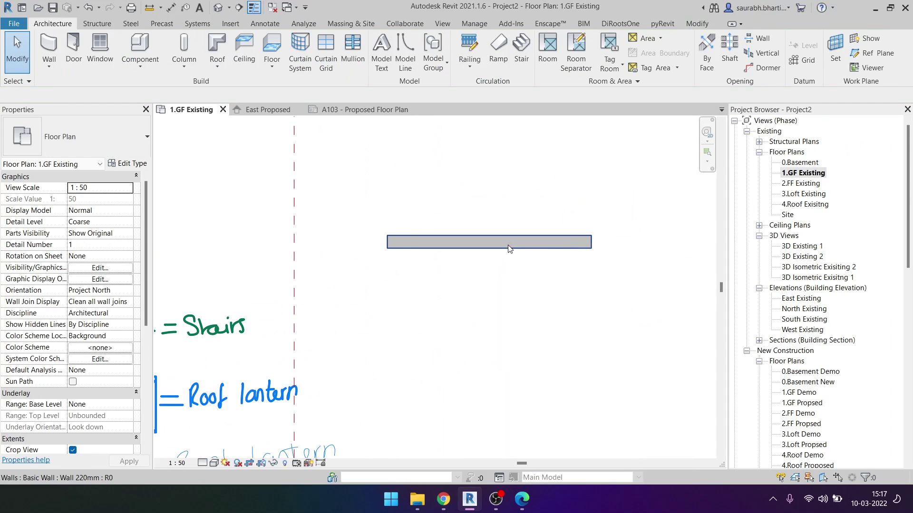
{"action": "key", "text": "Escape"}
{"action": "key", "text": "d"}
{"action": "key", "text": "i"}
{"action": "scroll", "coordinate": [470, 248], "scroll_direction": "up", "scroll_amount": 3}
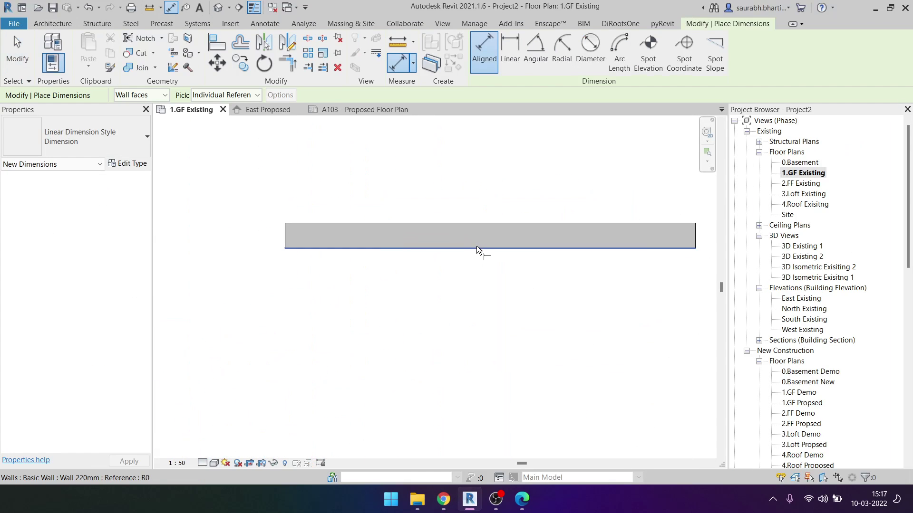
{"action": "left_click", "coordinate": [476, 246]}
{"action": "left_click", "coordinate": [489, 223]}
{"action": "scroll", "coordinate": [490, 224], "scroll_direction": "down", "scroll_amount": 3}
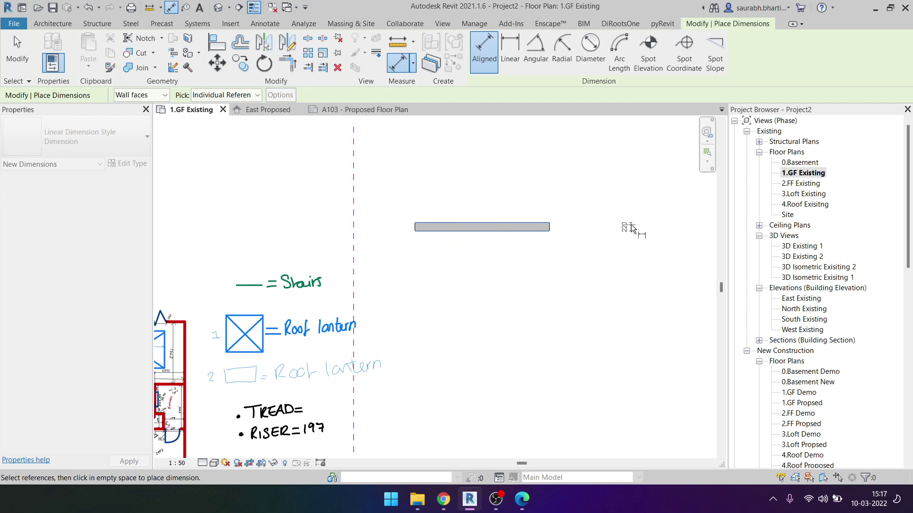
{"action": "key", "text": "Escape"}
{"action": "key", "text": "Escape"}
{"action": "scroll", "coordinate": [635, 227], "scroll_direction": "up", "scroll_amount": 3}
{"action": "key", "text": "Escape"}
Step: Zoom around the PDF sketch to compare its wall notes
{"action": "scroll", "coordinate": [406, 296], "scroll_direction": "down", "scroll_amount": 3}
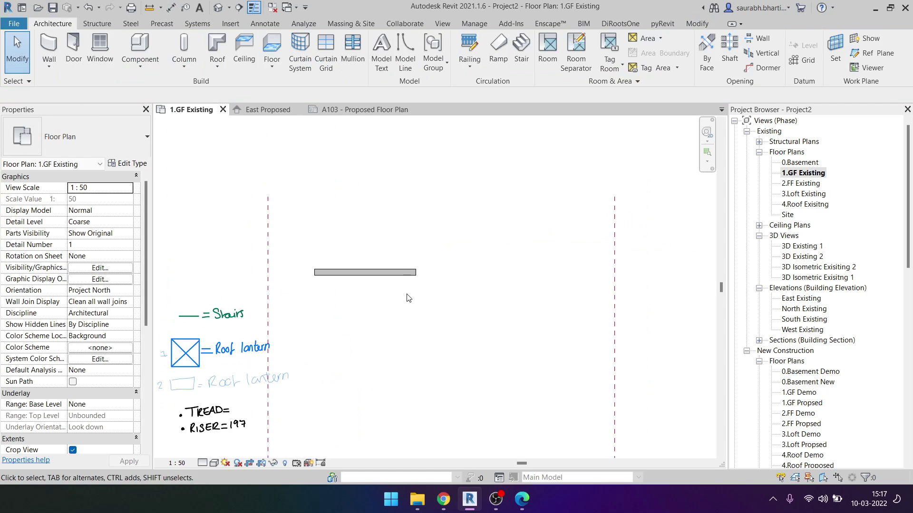
{"action": "scroll", "coordinate": [452, 276], "scroll_direction": "down", "scroll_amount": 3}
{"action": "scroll", "coordinate": [240, 310], "scroll_direction": "up", "scroll_amount": 4}
{"action": "scroll", "coordinate": [297, 259], "scroll_direction": "up", "scroll_amount": 4}
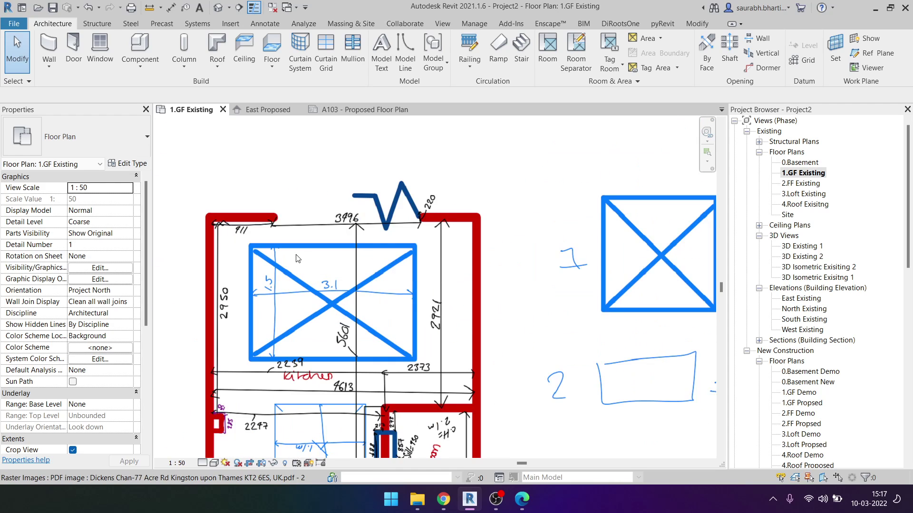
{"action": "scroll", "coordinate": [212, 232], "scroll_direction": "up", "scroll_amount": 1}
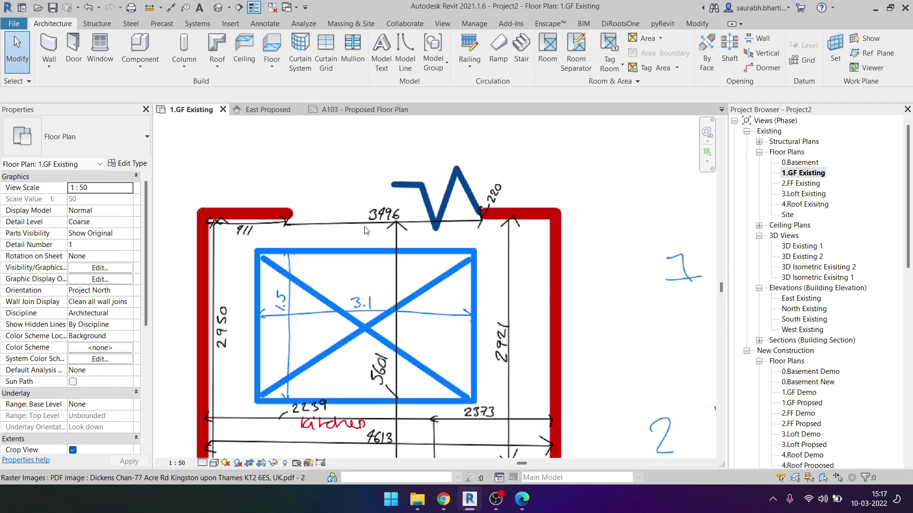
{"action": "scroll", "coordinate": [366, 230], "scroll_direction": "down", "scroll_amount": 1}
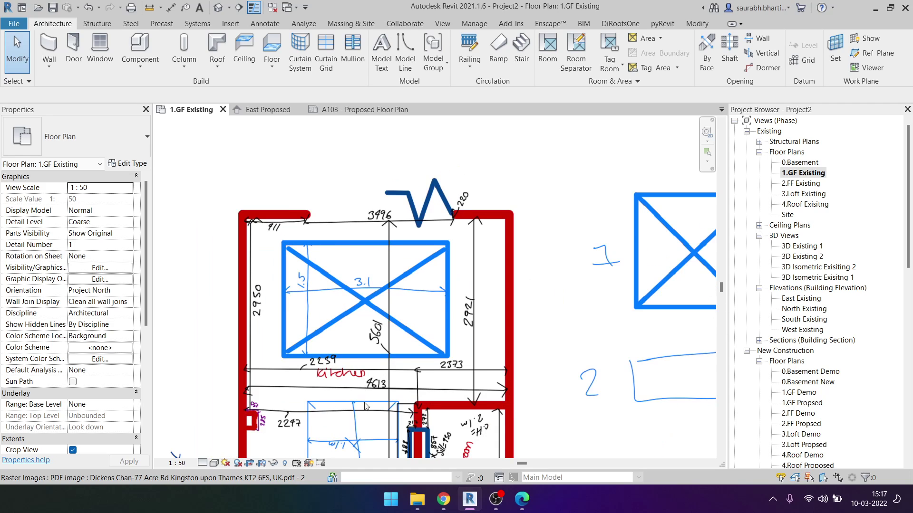
{"action": "scroll", "coordinate": [366, 405], "scroll_direction": "up", "scroll_amount": 1}
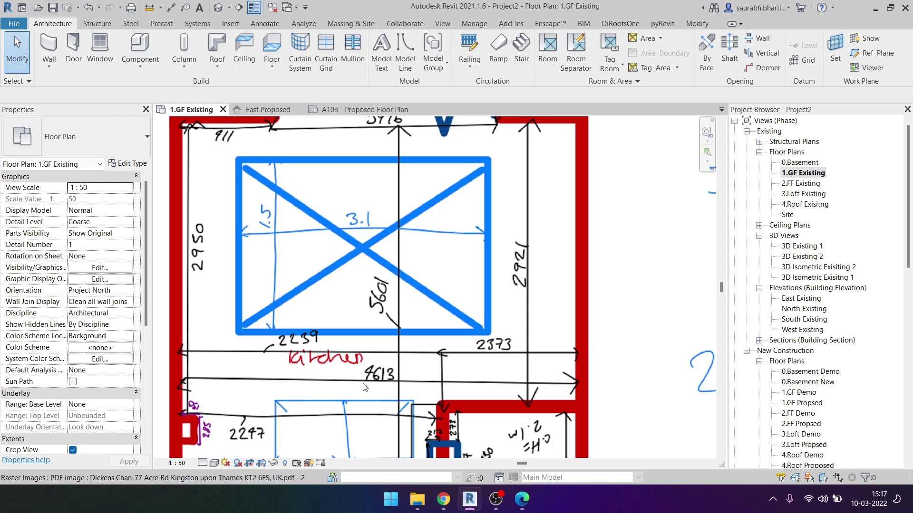
{"action": "scroll", "coordinate": [360, 392], "scroll_direction": "down", "scroll_amount": 7}
{"action": "scroll", "coordinate": [476, 309], "scroll_direction": "up", "scroll_amount": 2}
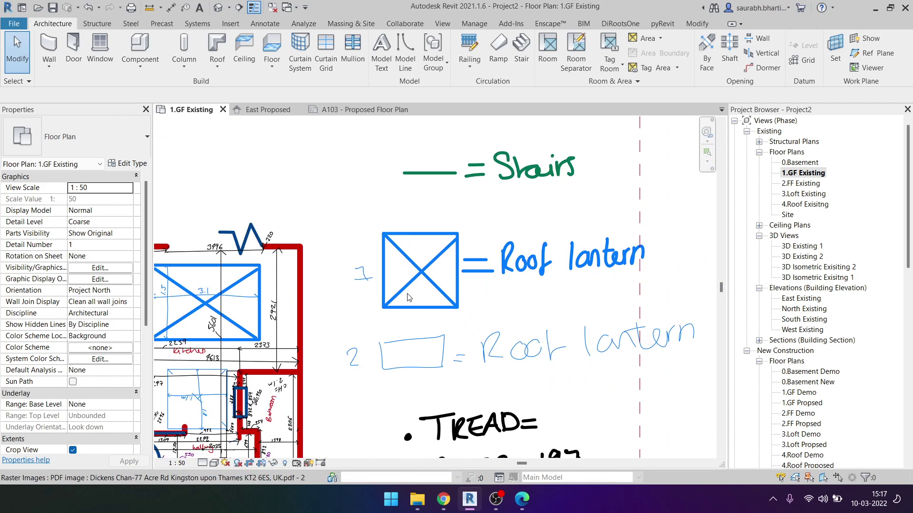
{"action": "scroll", "coordinate": [539, 269], "scroll_direction": "down", "scroll_amount": 5}
Step: Draw 3700 mm side walls down from both ends of the top wall, forming a U
{"action": "key", "text": "w"}
{"action": "key", "text": "a"}
{"action": "scroll", "coordinate": [508, 231], "scroll_direction": "up", "scroll_amount": 1}
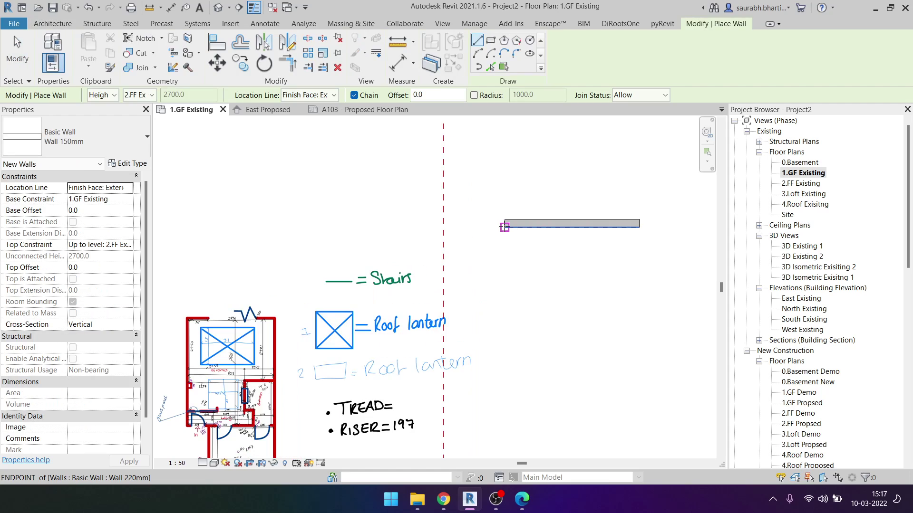
{"action": "left_click", "coordinate": [504, 223]}
{"action": "left_click", "coordinate": [502, 361]}
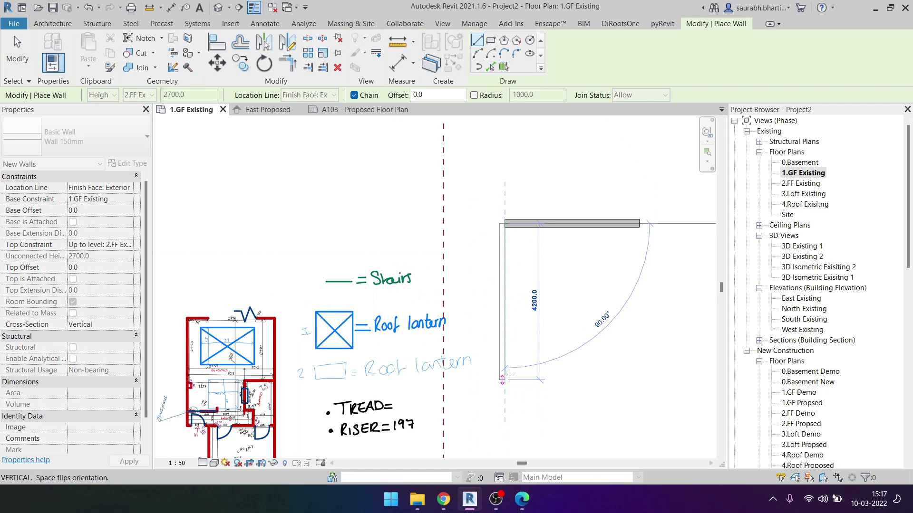
{"action": "left_click", "coordinate": [639, 223]}
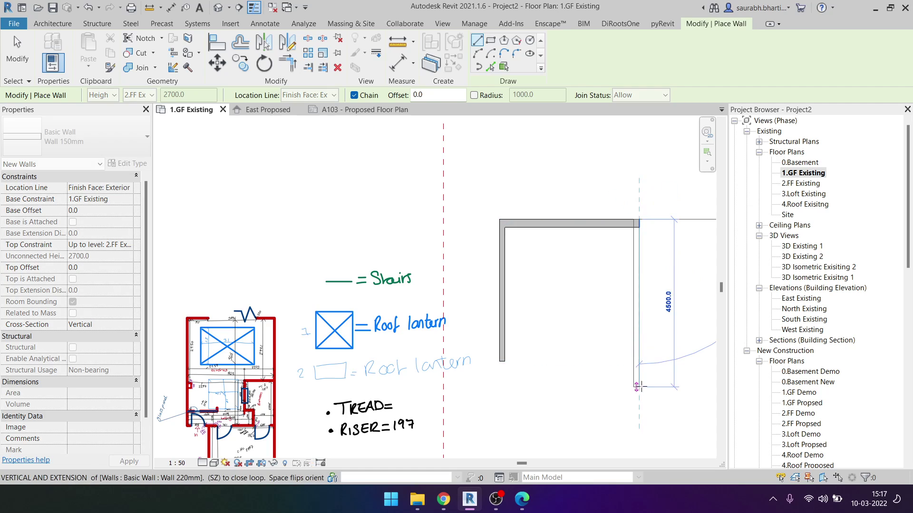
{"action": "left_click", "coordinate": [639, 361]}
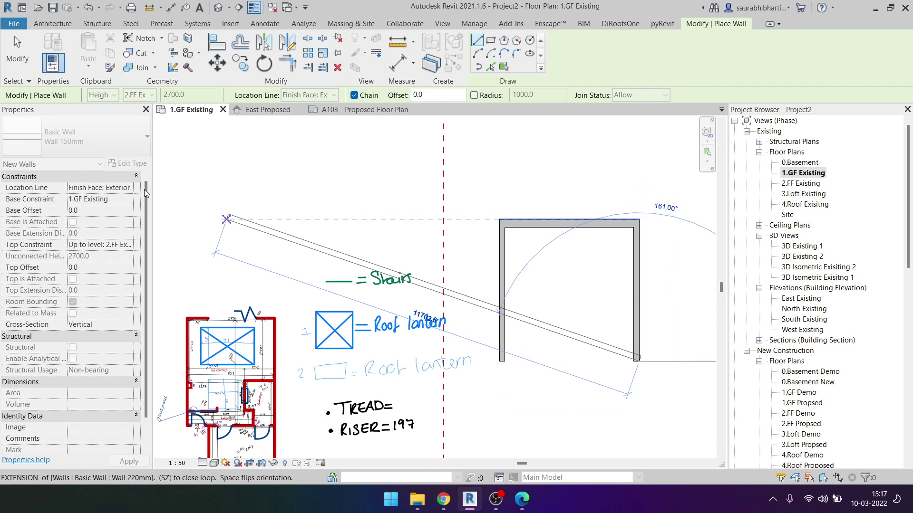
{"action": "key", "text": "Escape"}
{"action": "key", "text": "Escape"}
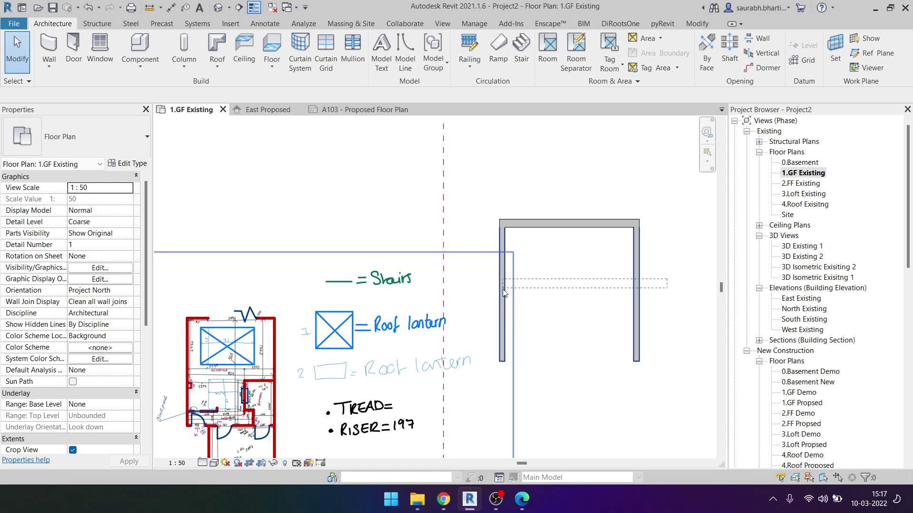
Step: Change both new side walls to the Wall 220mm type
{"action": "left_click_drag", "start_coordinate": [668, 280], "coordinate": [503, 289]}
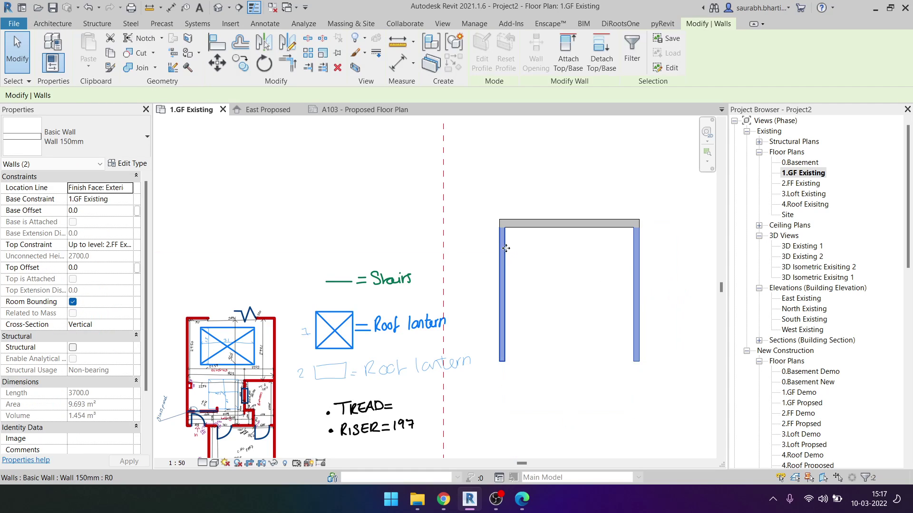
{"action": "left_click", "coordinate": [130, 148]}
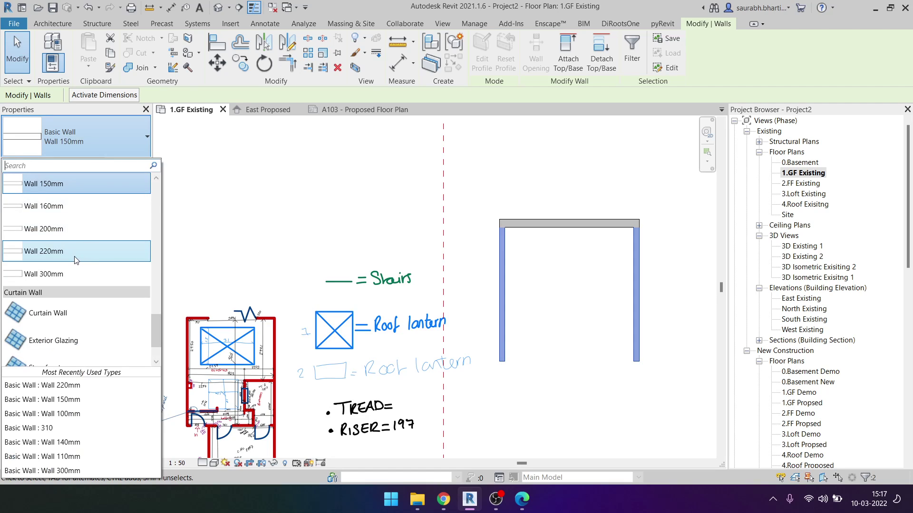
{"action": "left_click", "coordinate": [75, 260]}
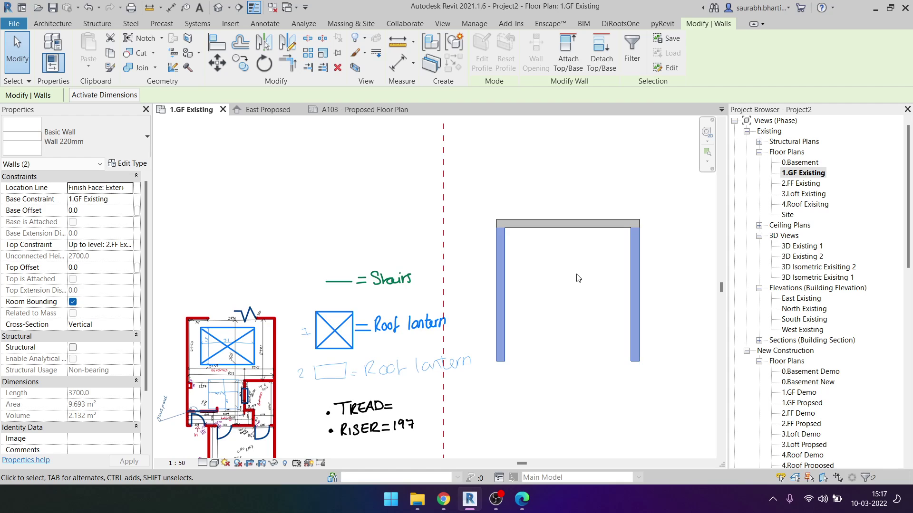
{"action": "left_click", "coordinate": [578, 278]}
Step: Add an aligned dimension measuring the 3380 mm span between the left and right walls
{"action": "scroll", "coordinate": [266, 256], "scroll_direction": "up", "scroll_amount": 3}
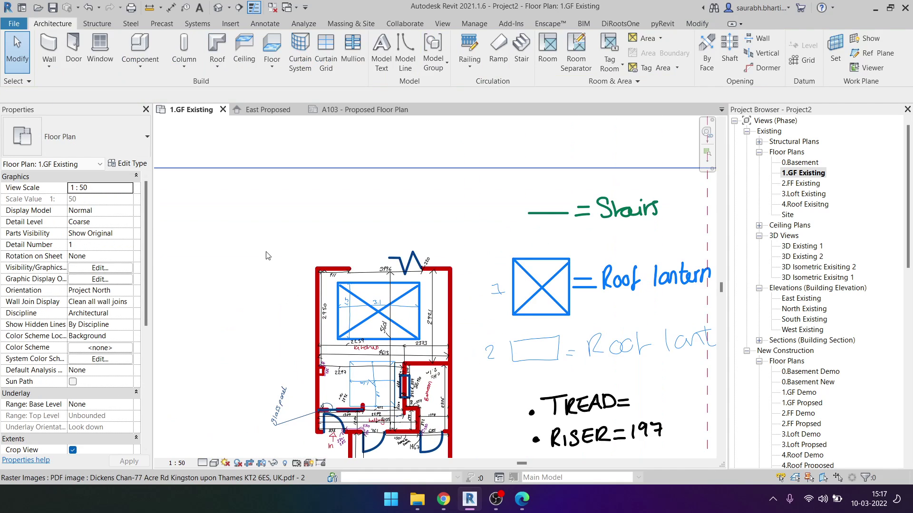
{"action": "middle_click_drag", "start_coordinate": [444, 390], "coordinate": [407, 356]}
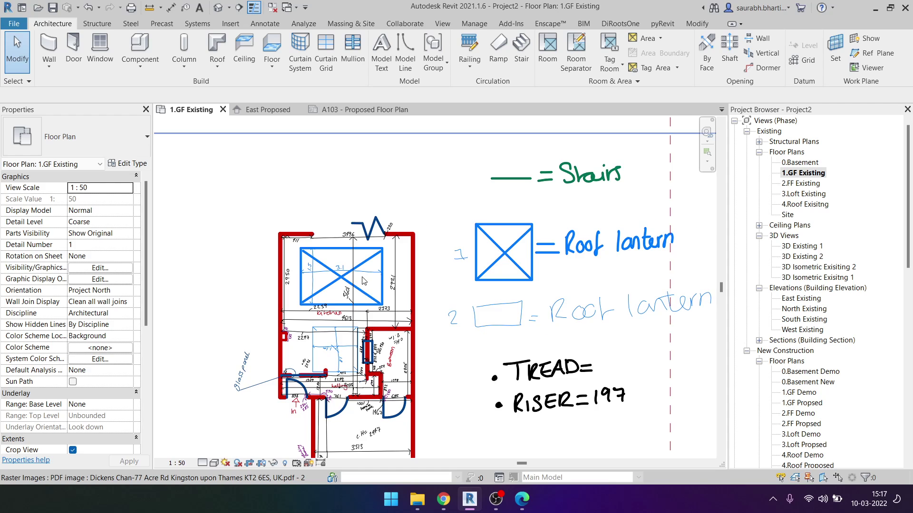
{"action": "scroll", "coordinate": [364, 280], "scroll_direction": "up", "scroll_amount": 2}
{"action": "scroll", "coordinate": [257, 333], "scroll_direction": "up", "scroll_amount": 2}
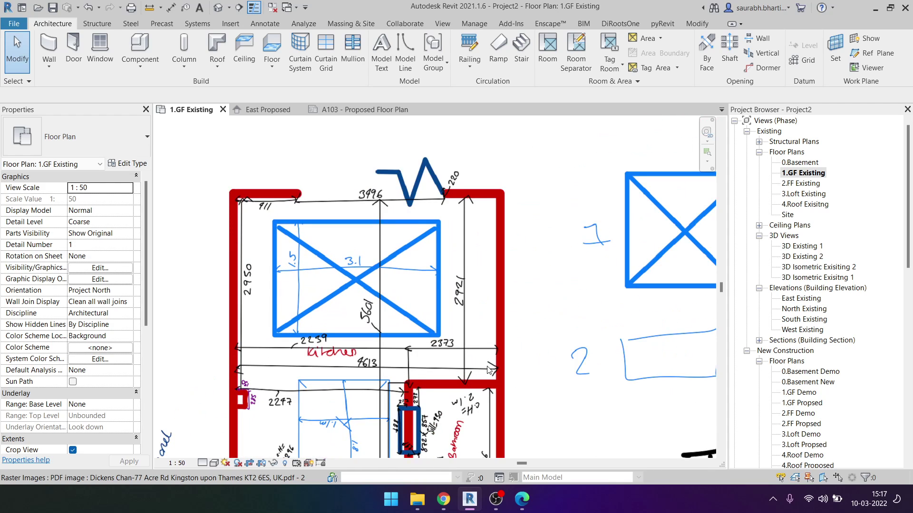
{"action": "scroll", "coordinate": [489, 369], "scroll_direction": "down", "scroll_amount": 1}
{"action": "scroll", "coordinate": [490, 370], "scroll_direction": "down", "scroll_amount": 1}
{"action": "scroll", "coordinate": [490, 370], "scroll_direction": "down", "scroll_amount": 3}
{"action": "middle_click_drag", "start_coordinate": [587, 275], "coordinate": [557, 362]}
{"action": "key", "text": "d"}
{"action": "key", "text": "i"}
{"action": "left_click", "coordinate": [492, 278]}
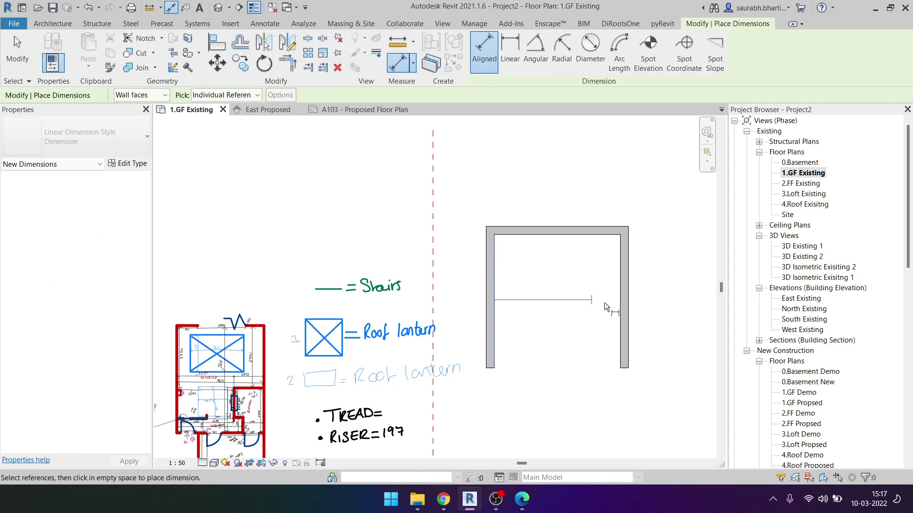
{"action": "left_click", "coordinate": [622, 312]}
{"action": "left_click", "coordinate": [575, 318]}
{"action": "key", "text": "Escape"}
{"action": "key", "text": "Escape"}
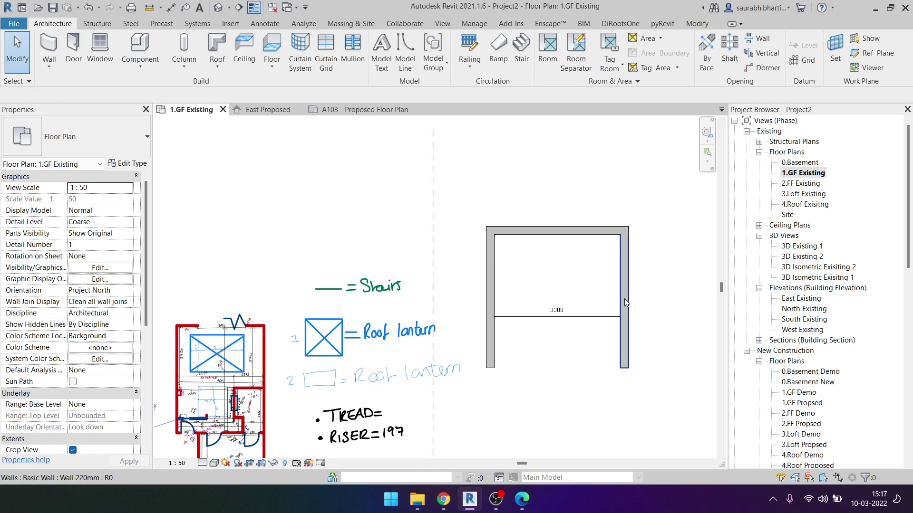
Step: Select the right side wall so its dimension becomes editable
{"action": "left_click", "coordinate": [624, 299]}
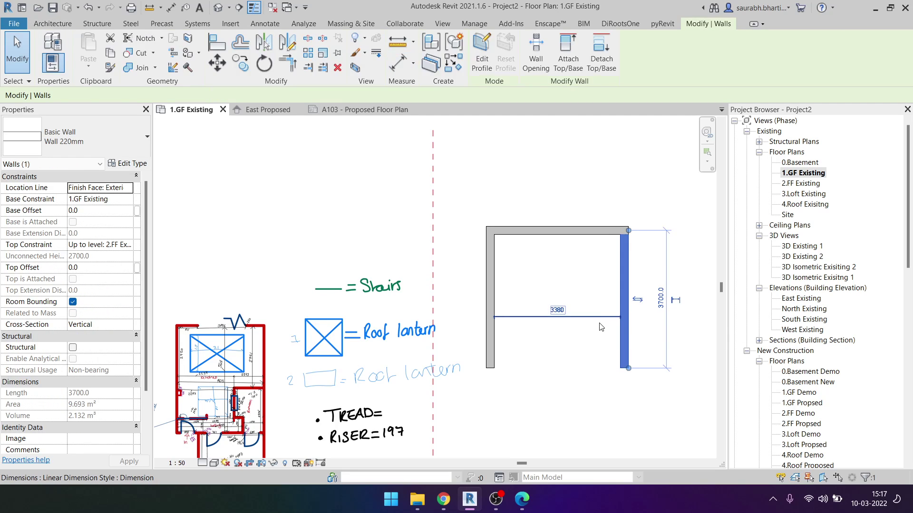
{"action": "scroll", "coordinate": [572, 338], "scroll_direction": "up", "scroll_amount": 2}
{"action": "scroll", "coordinate": [566, 292], "scroll_direction": "down", "scroll_amount": 2}
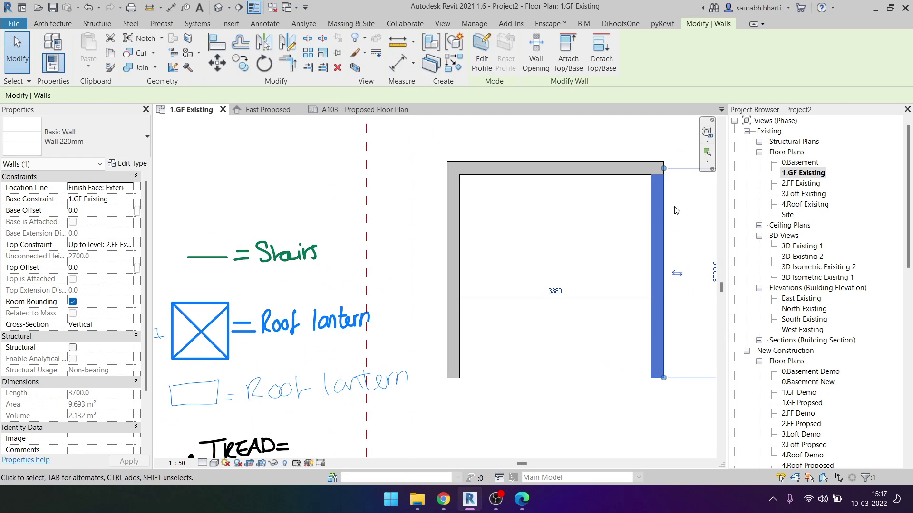
{"action": "scroll", "coordinate": [547, 281], "scroll_direction": "down", "scroll_amount": 1}
{"action": "left_click", "coordinate": [527, 259]}
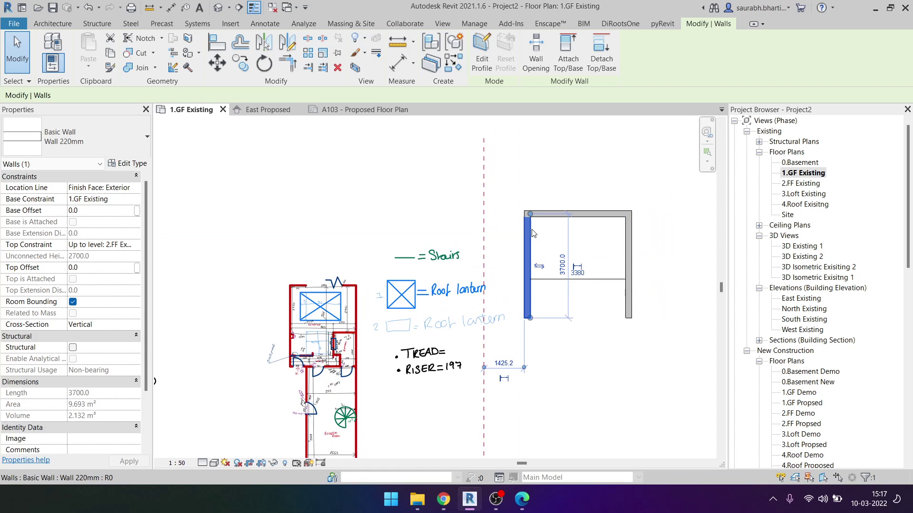
{"action": "left_click", "coordinate": [628, 247]}
{"action": "middle_click_drag", "start_coordinate": [563, 250], "coordinate": [362, 275]}
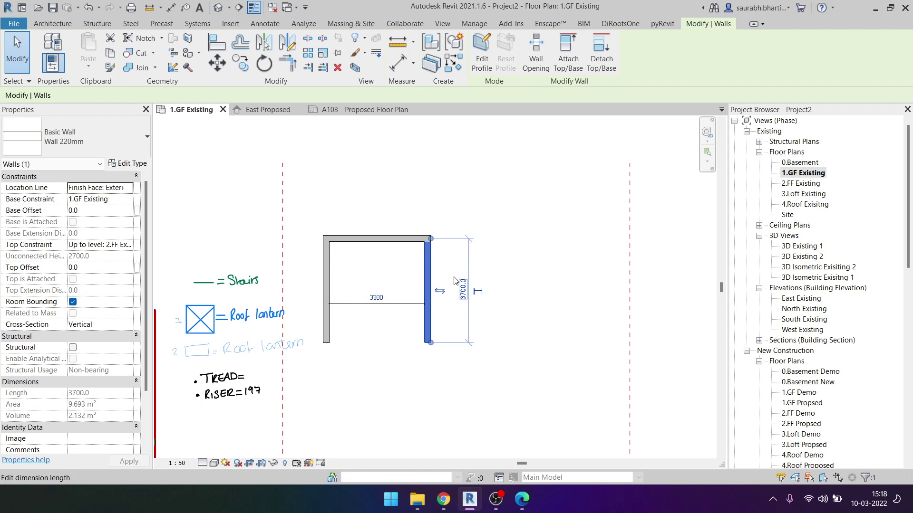
{"action": "scroll", "coordinate": [460, 281], "scroll_direction": "down", "scroll_amount": 1}
{"action": "scroll", "coordinate": [433, 280], "scroll_direction": "up", "scroll_amount": 1}
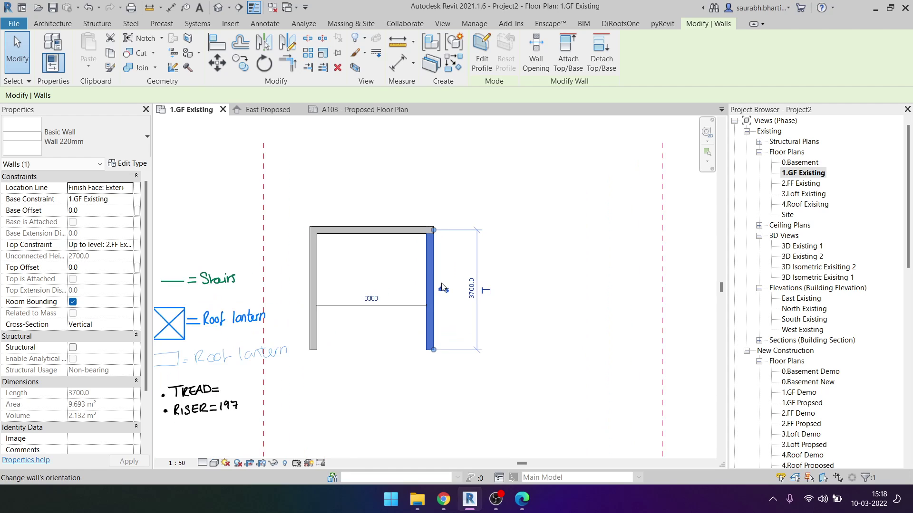
Step: Change the 3380 dimension to widen the span between the side walls to 4613
{"action": "left_click", "coordinate": [375, 299]}
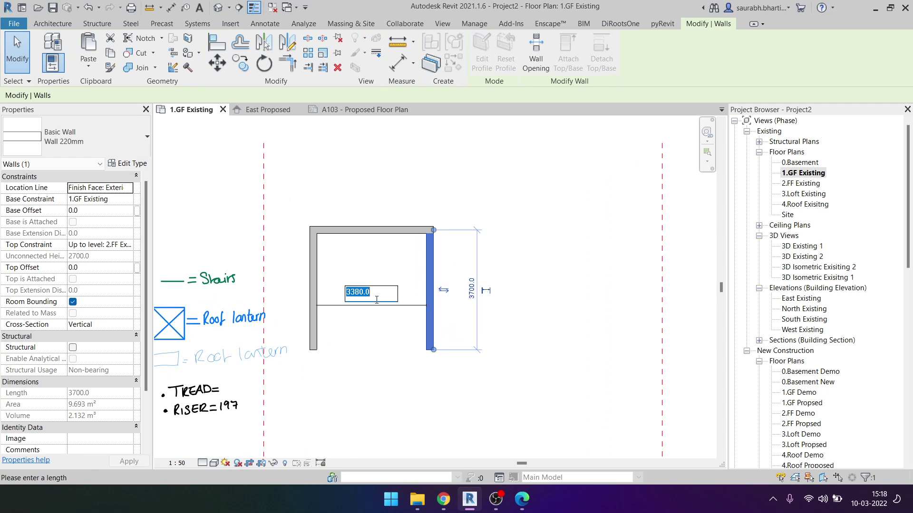
{"action": "type", "text": "4613"}
{"action": "key", "text": "Return"}
{"action": "key", "text": "Escape"}
{"action": "scroll", "coordinate": [350, 227], "scroll_direction": "down", "scroll_amount": 1}
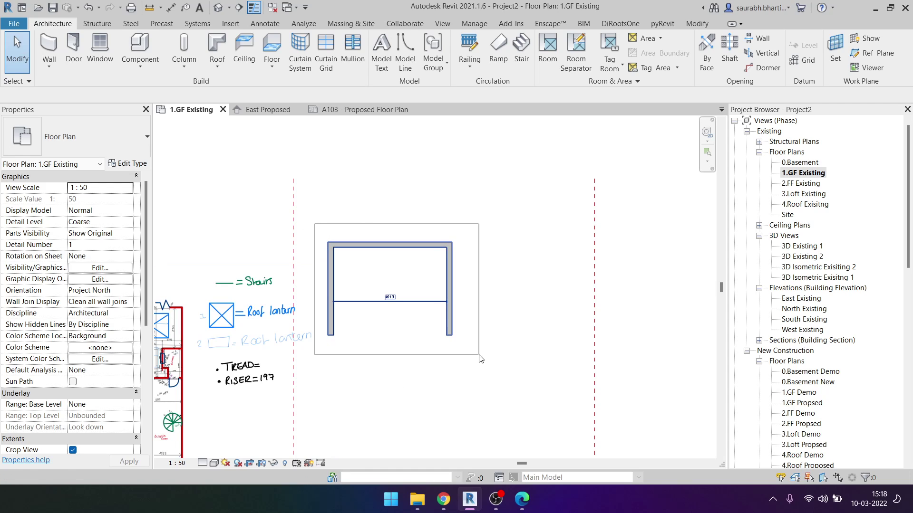
Step: Select the three room walls and move them a short distance to the right
{"action": "left_click_drag", "start_coordinate": [313, 228], "coordinate": [485, 358]}
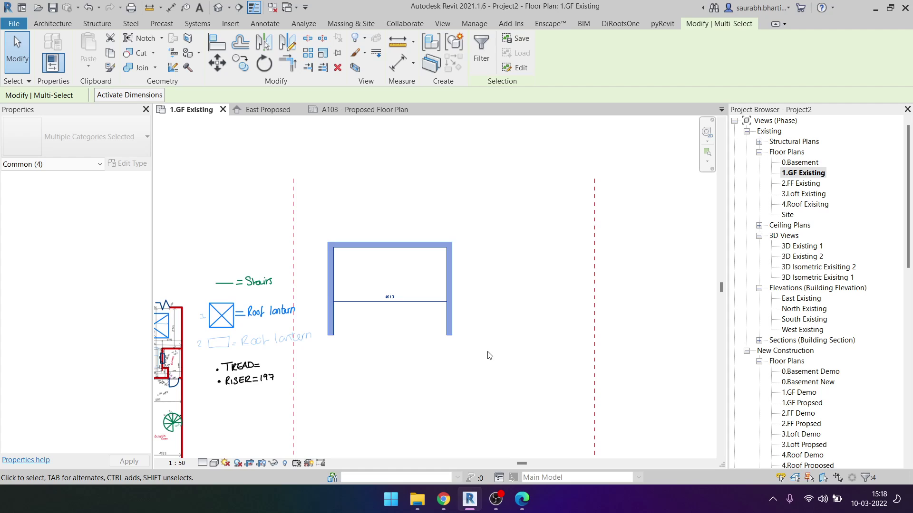
{"action": "key", "text": "Escape"}
{"action": "left_click_drag", "start_coordinate": [324, 218], "coordinate": [475, 375]}
{"action": "key", "text": "Right"}
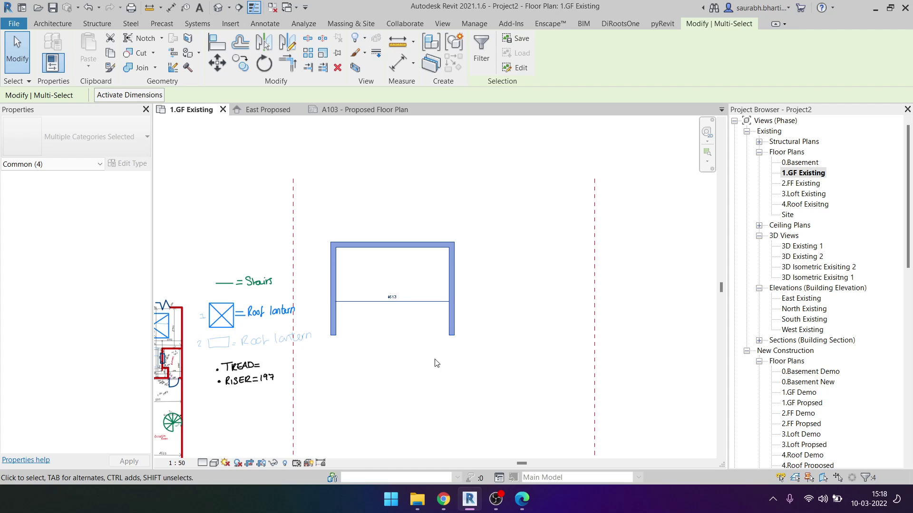
{"action": "key", "text": "Right"}
{"action": "key", "text": "Right"}
{"action": "key", "text": "Right"}
{"action": "key", "text": "Right"}
{"action": "key", "text": "Right"}
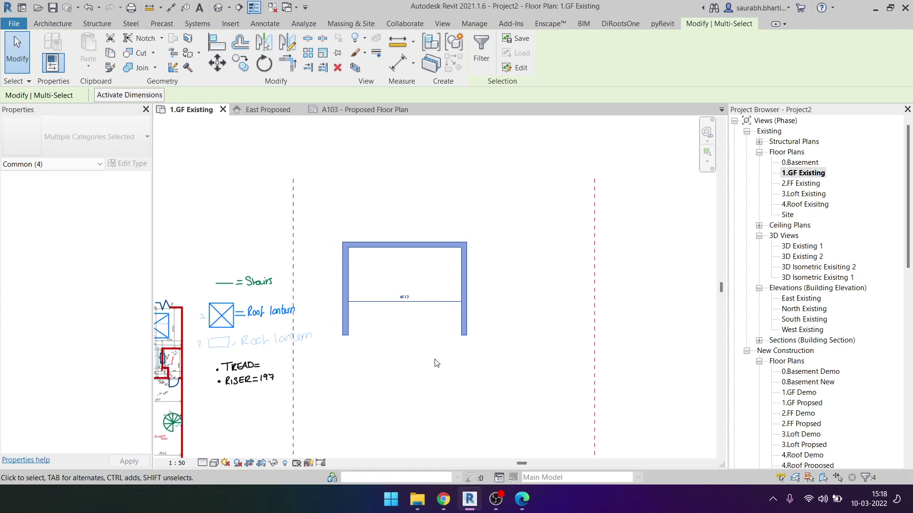
{"action": "left_click", "coordinate": [217, 63]}
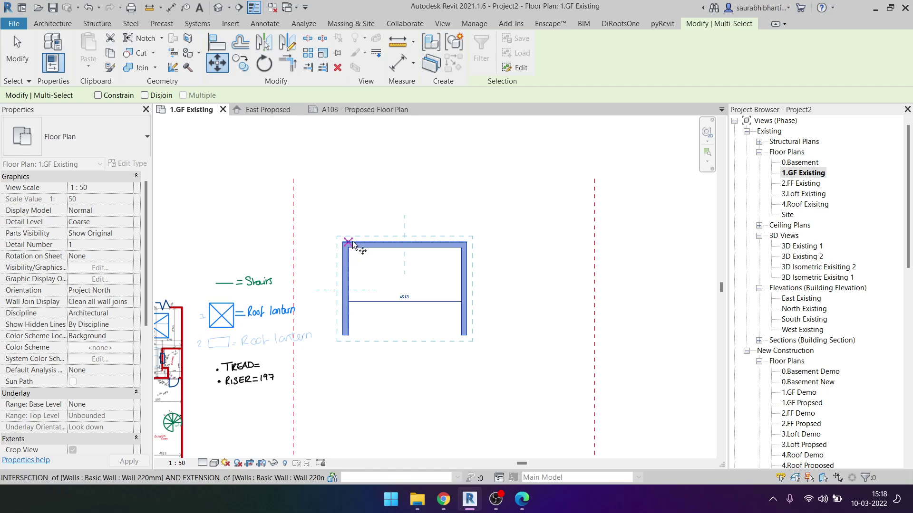
{"action": "left_click", "coordinate": [384, 243]}
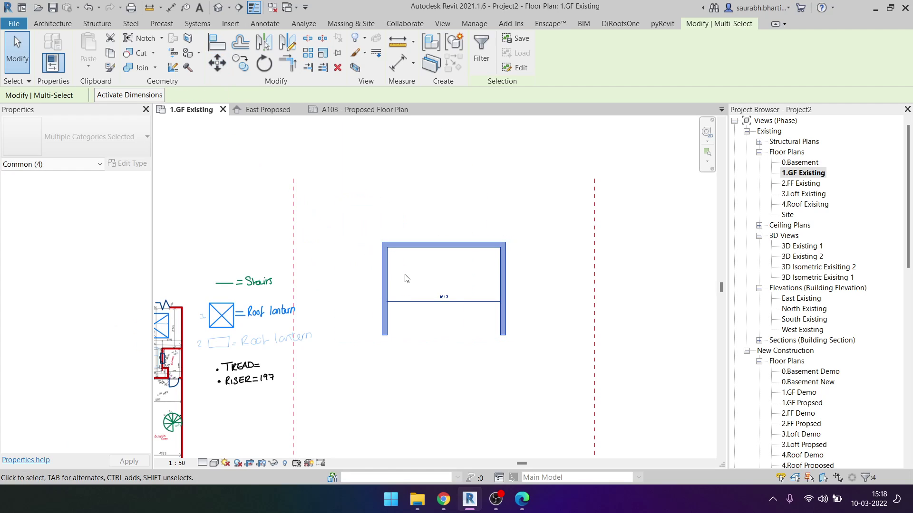
{"action": "scroll", "coordinate": [395, 271], "scroll_direction": "down", "scroll_amount": 2}
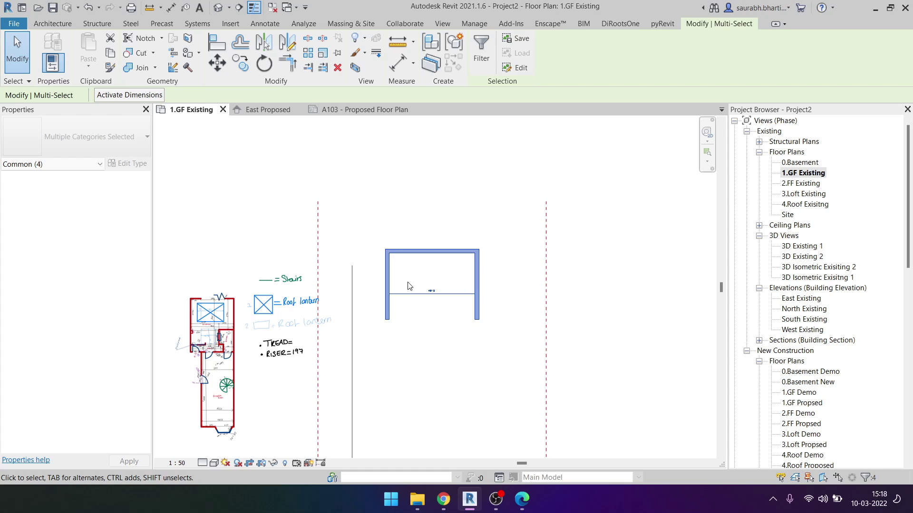
{"action": "scroll", "coordinate": [212, 324], "scroll_direction": "up", "scroll_amount": 3}
{"action": "key", "text": "Escape"}
{"action": "scroll", "coordinate": [266, 280], "scroll_direction": "up", "scroll_amount": 3}
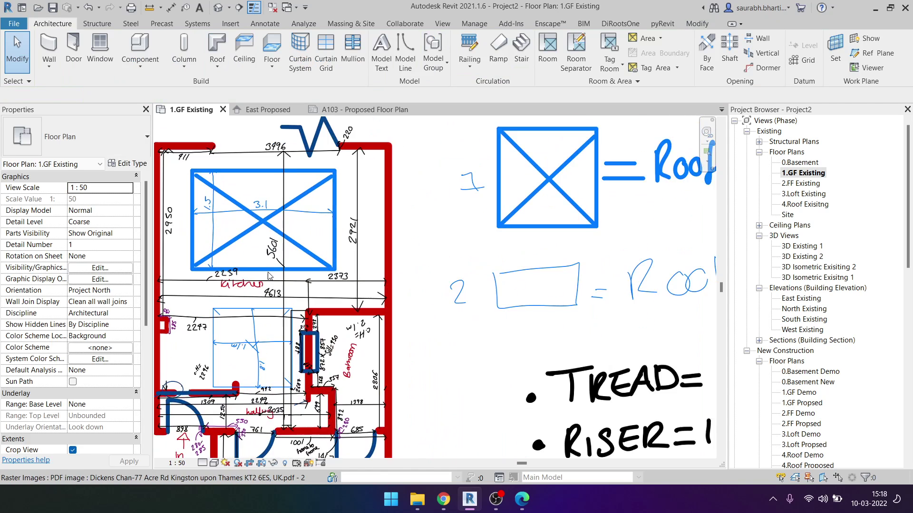
{"action": "scroll", "coordinate": [269, 276], "scroll_direction": "up", "scroll_amount": 2}
{"action": "scroll", "coordinate": [269, 276], "scroll_direction": "up", "scroll_amount": 1}
{"action": "scroll", "coordinate": [410, 309], "scroll_direction": "up", "scroll_amount": 1}
{"action": "mouse_move", "coordinate": [409, 309]}
{"action": "middle_mouse_down"}
{"action": "mouse_move", "coordinate": [445, 301]}
{"action": "mouse_move", "coordinate": [433, 285]}
{"action": "mouse_move", "coordinate": [543, 293]}
{"action": "mouse_move", "coordinate": [492, 236]}
{"action": "mouse_move", "coordinate": [481, 339]}
{"action": "middle_mouse_up"}
{"action": "scroll", "coordinate": [446, 301], "scroll_direction": "down", "scroll_amount": 1}
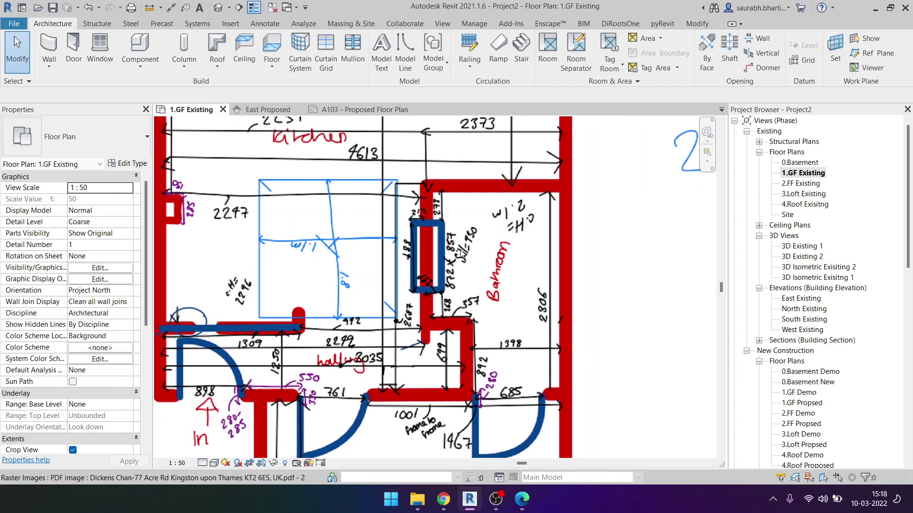
{"action": "scroll", "coordinate": [497, 380], "scroll_direction": "up", "scroll_amount": 2}
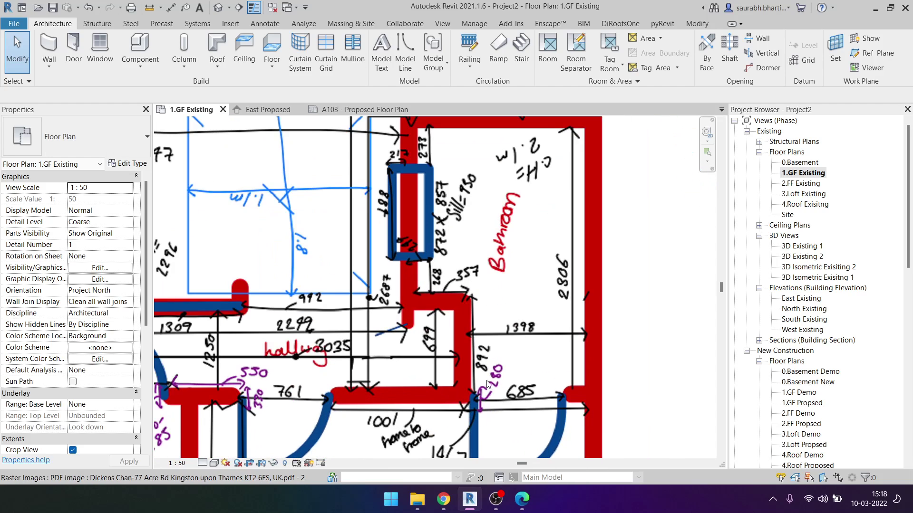
{"action": "scroll", "coordinate": [436, 291], "scroll_direction": "up", "scroll_amount": 1}
{"action": "middle_click_drag", "start_coordinate": [436, 291], "coordinate": [470, 353]}
{"action": "scroll", "coordinate": [447, 216], "scroll_direction": "up", "scroll_amount": 2}
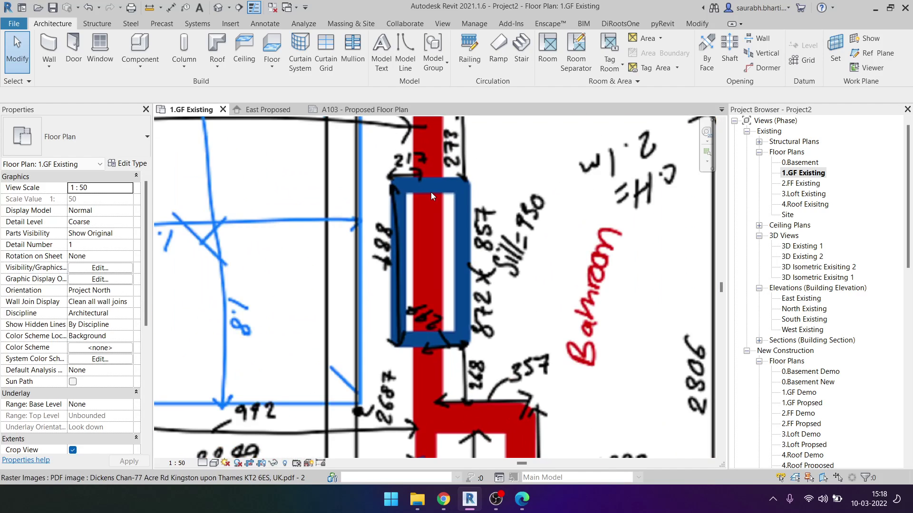
{"action": "middle_click_drag", "start_coordinate": [431, 192], "coordinate": [421, 224]}
{"action": "middle_click_drag", "start_coordinate": [451, 406], "coordinate": [429, 326]}
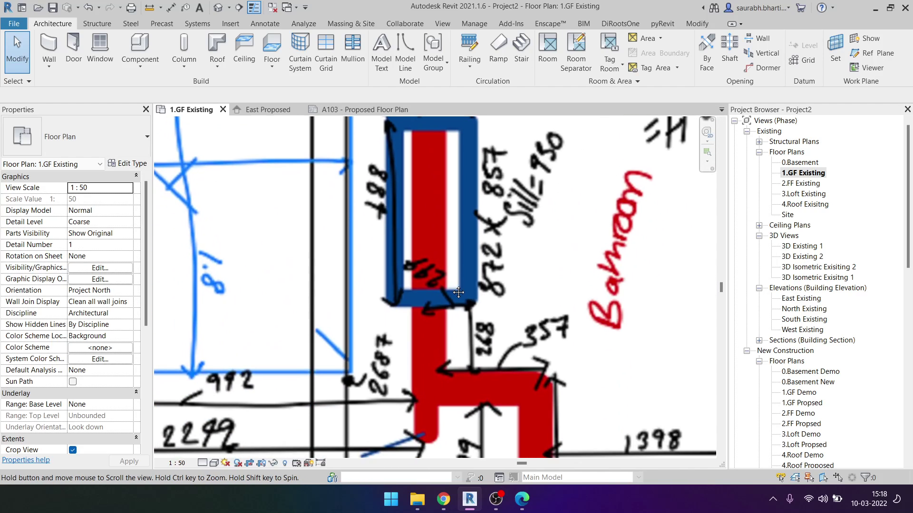
{"action": "scroll", "coordinate": [429, 326], "scroll_direction": "down", "scroll_amount": 2}
{"action": "scroll", "coordinate": [433, 222], "scroll_direction": "up", "scroll_amount": 1}
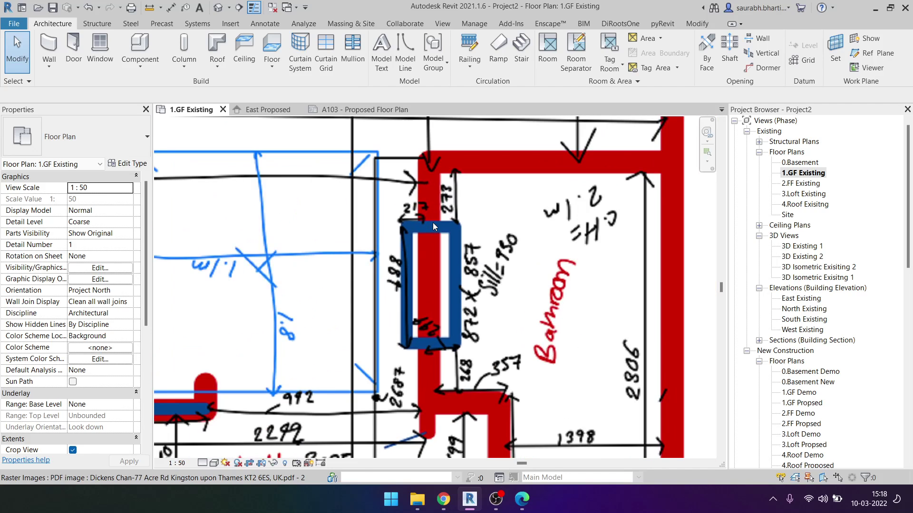
{"action": "scroll", "coordinate": [432, 223], "scroll_direction": "down", "scroll_amount": 1}
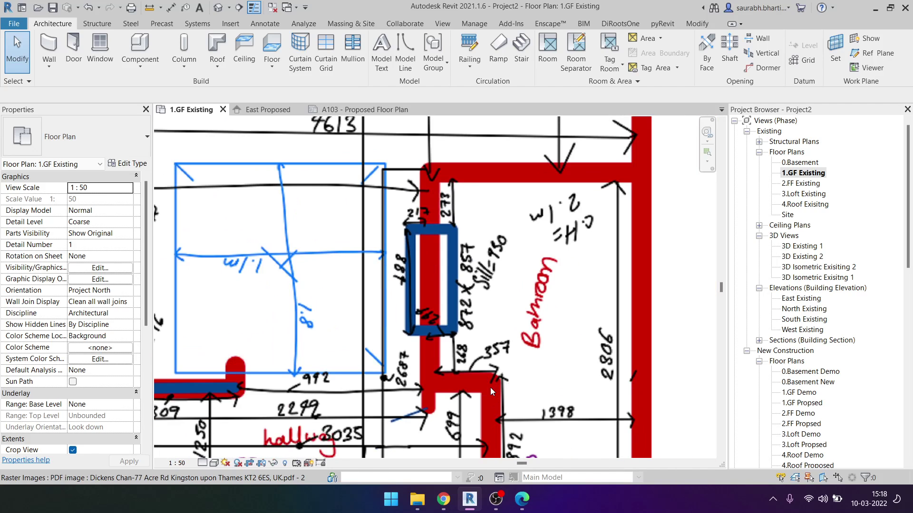
{"action": "scroll", "coordinate": [490, 392], "scroll_direction": "up", "scroll_amount": 1}
{"action": "scroll", "coordinate": [424, 343], "scroll_direction": "up", "scroll_amount": 1}
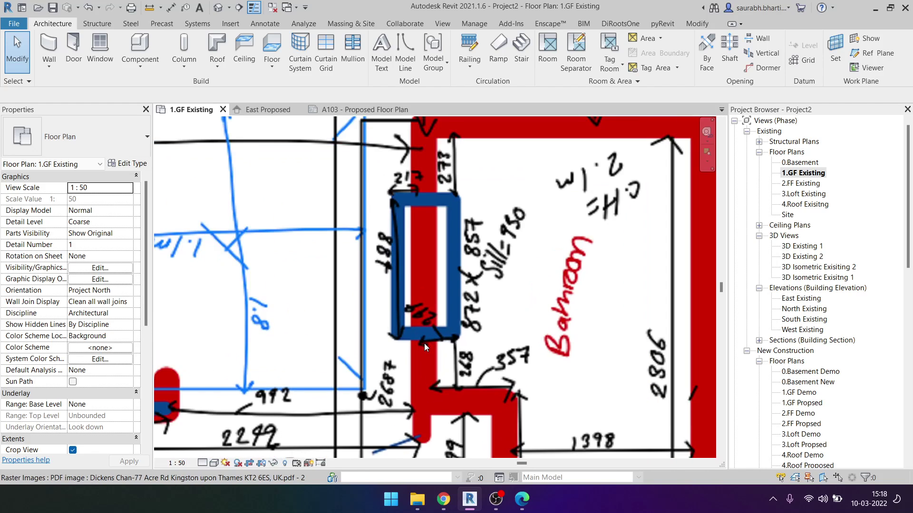
{"action": "scroll", "coordinate": [424, 343], "scroll_direction": "up", "scroll_amount": 1}
{"action": "scroll", "coordinate": [438, 351], "scroll_direction": "up", "scroll_amount": 1}
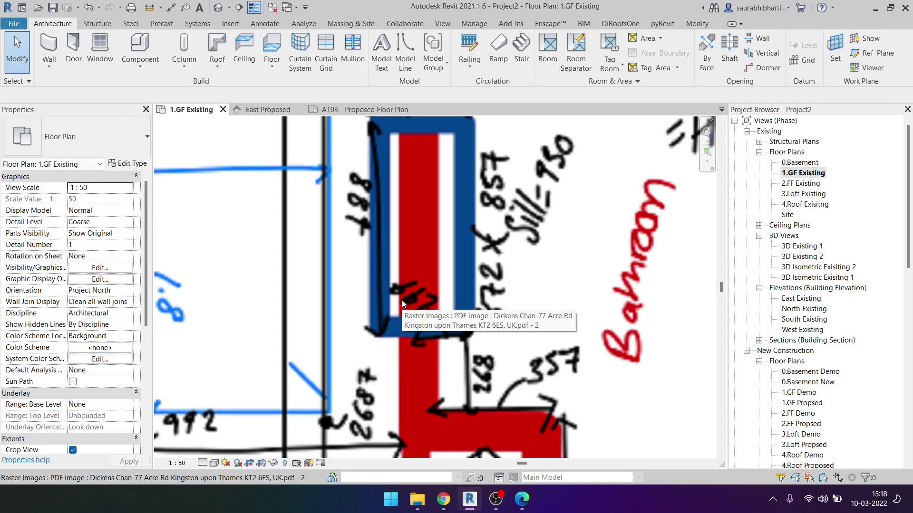
{"action": "scroll", "coordinate": [425, 343], "scroll_direction": "down", "scroll_amount": 3}
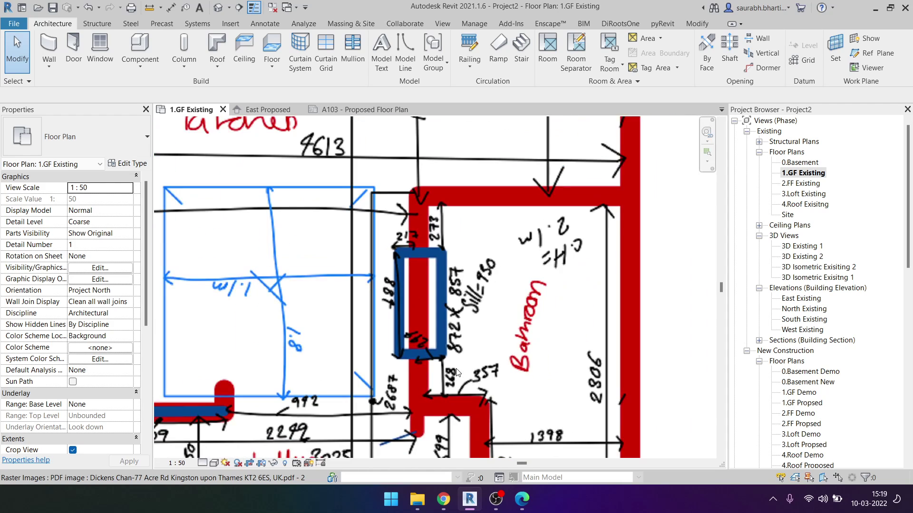
{"action": "scroll", "coordinate": [422, 361], "scroll_direction": "up", "scroll_amount": 1}
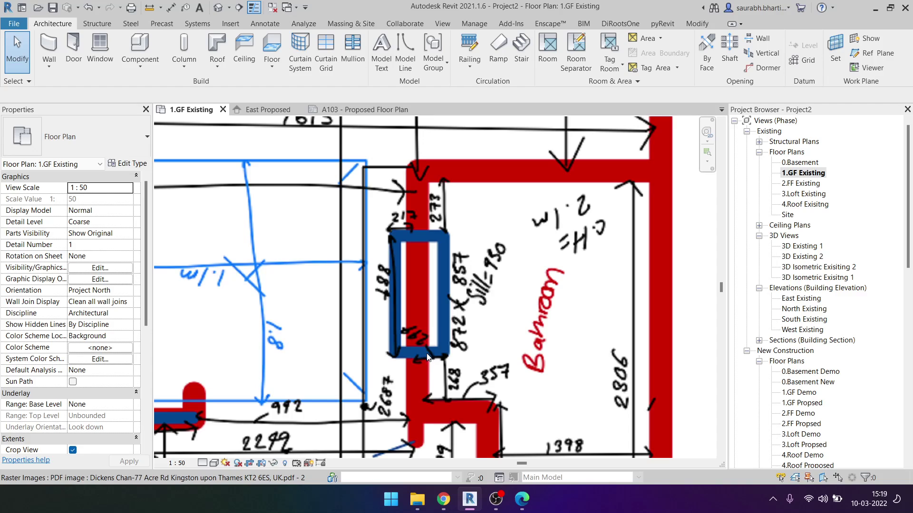
{"action": "scroll", "coordinate": [430, 352], "scroll_direction": "up", "scroll_amount": 2}
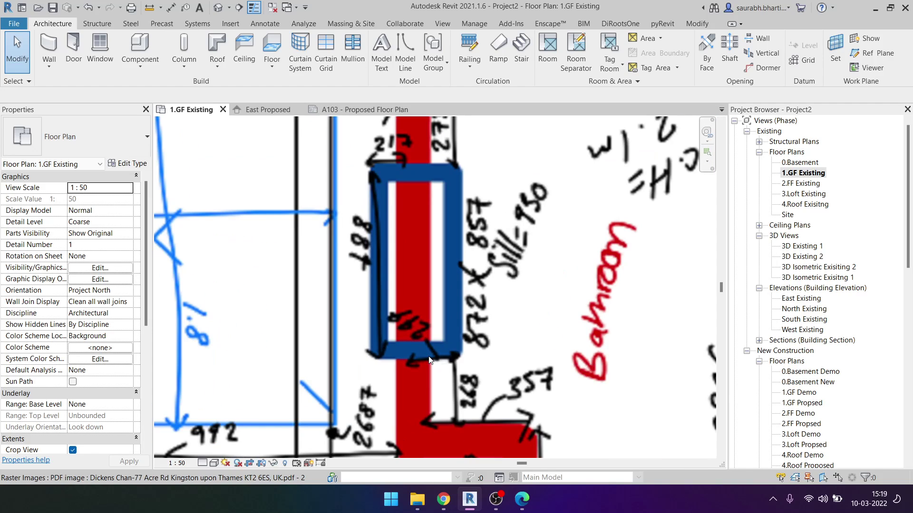
{"action": "scroll", "coordinate": [426, 351], "scroll_direction": "up", "scroll_amount": 2}
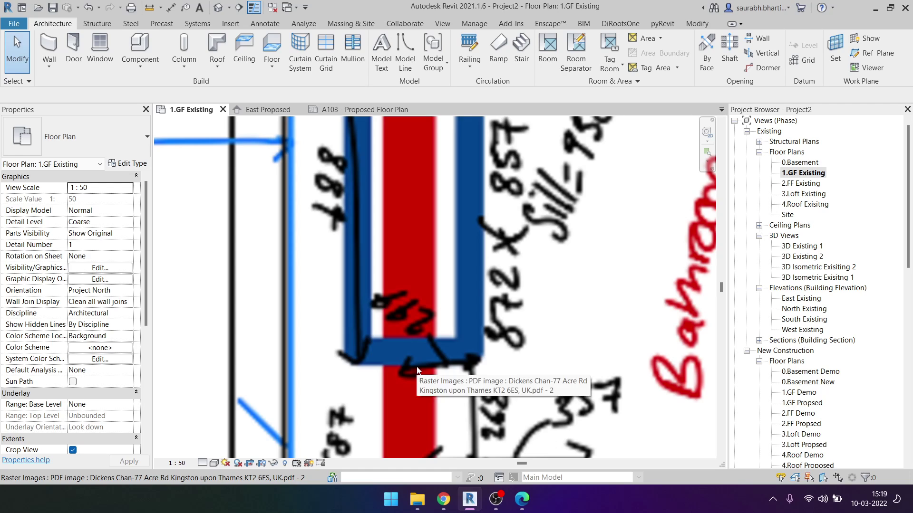
{"action": "middle_click_drag", "start_coordinate": [407, 418], "coordinate": [435, 312]}
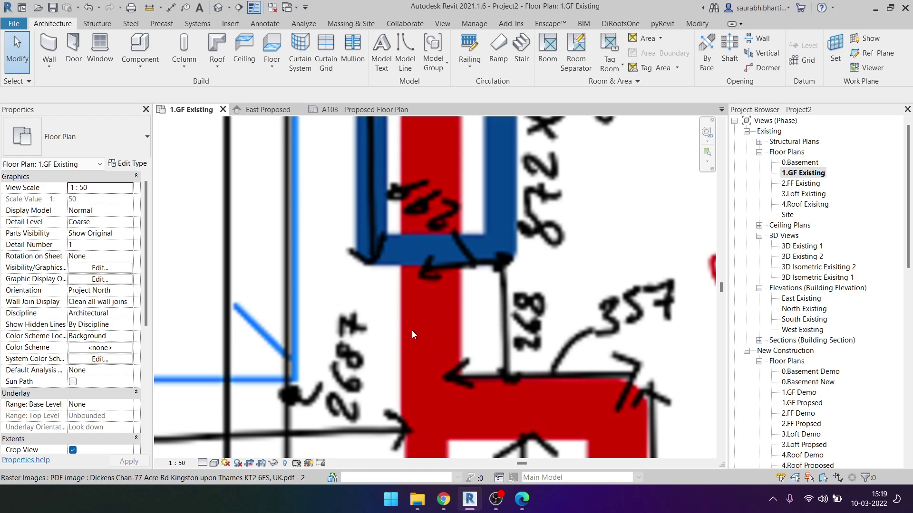
{"action": "scroll", "coordinate": [412, 330], "scroll_direction": "down", "scroll_amount": 3}
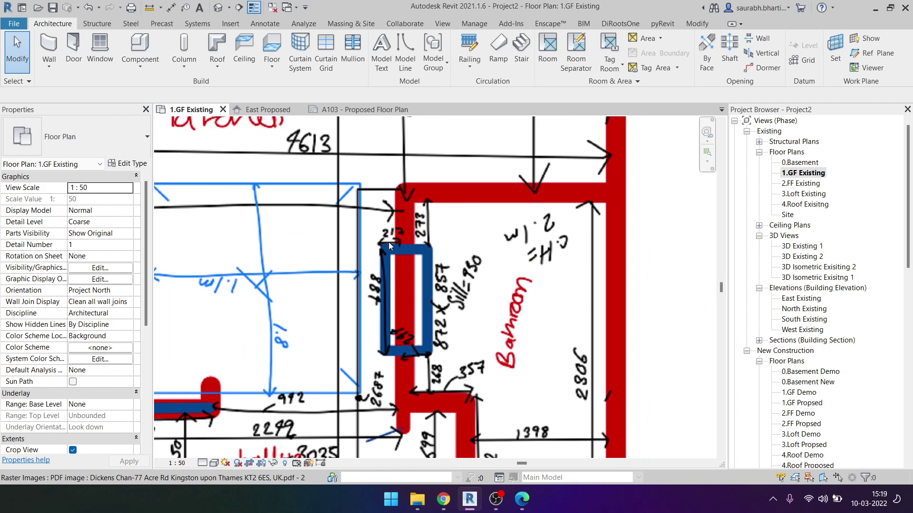
{"action": "scroll", "coordinate": [389, 243], "scroll_direction": "down", "scroll_amount": 2}
{"action": "scroll", "coordinate": [426, 304], "scroll_direction": "down", "scroll_amount": 1}
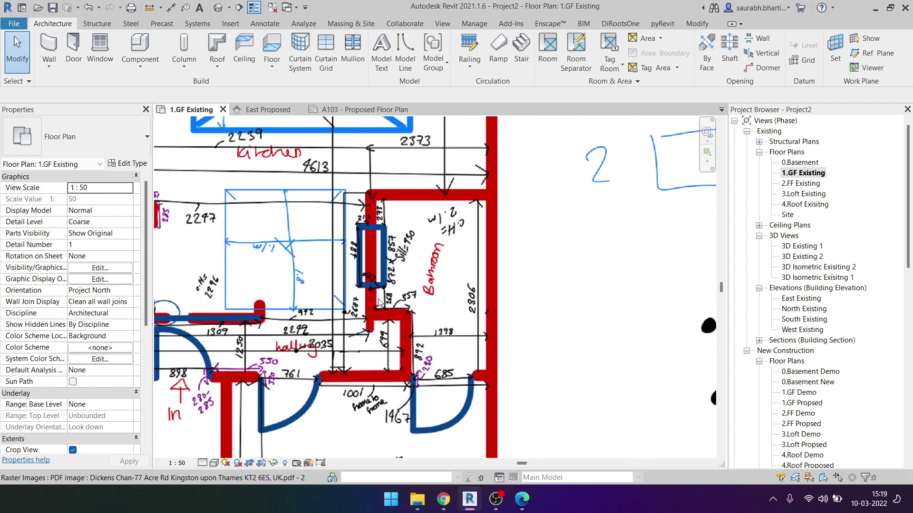
{"action": "scroll", "coordinate": [334, 306], "scroll_direction": "down", "scroll_amount": 1}
{"action": "scroll", "coordinate": [392, 318], "scroll_direction": "up", "scroll_amount": 2}
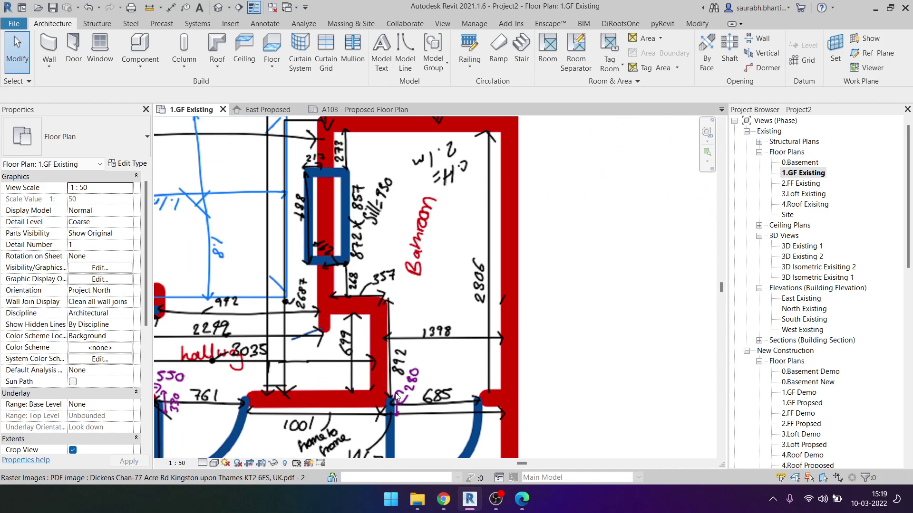
{"action": "middle_click_drag", "start_coordinate": [396, 397], "coordinate": [556, 325]}
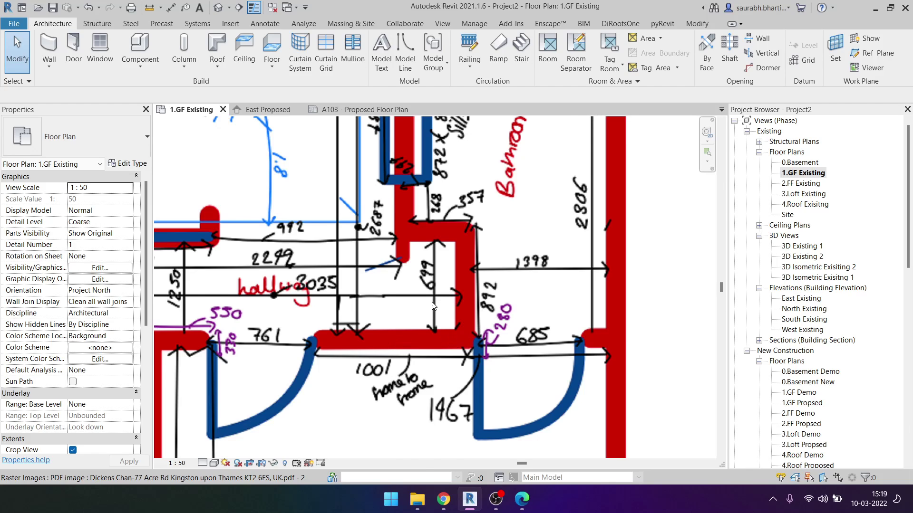
{"action": "scroll", "coordinate": [433, 305], "scroll_direction": "down", "scroll_amount": 1}
{"action": "scroll", "coordinate": [415, 186], "scroll_direction": "down", "scroll_amount": 1}
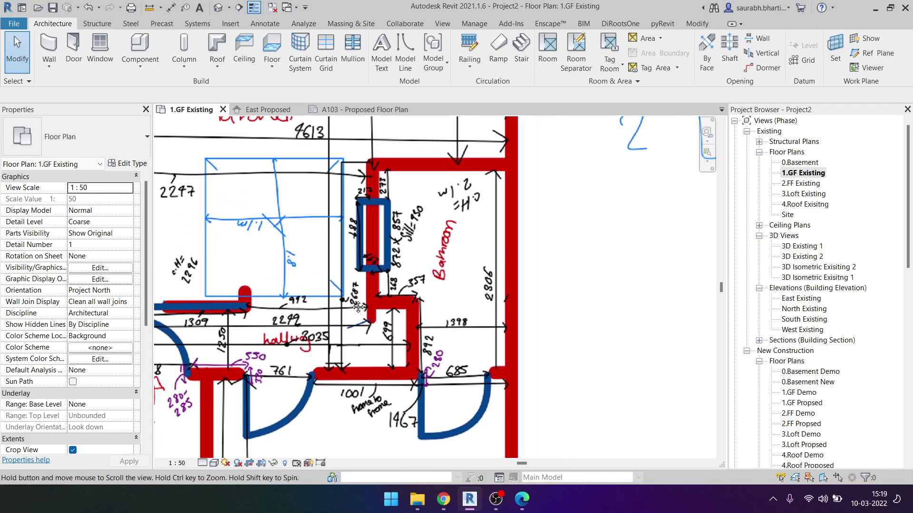
{"action": "scroll", "coordinate": [421, 271], "scroll_direction": "down", "scroll_amount": 1}
{"action": "scroll", "coordinate": [427, 357], "scroll_direction": "down", "scroll_amount": 1}
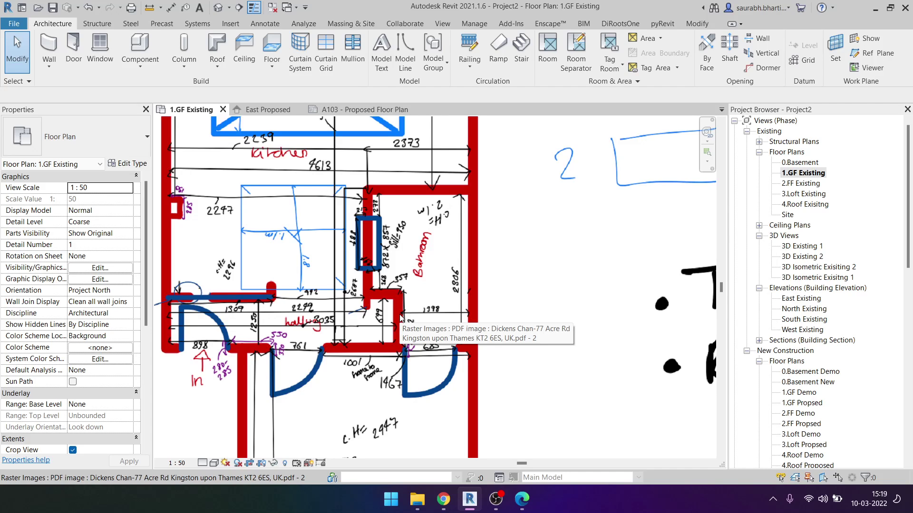
{"action": "scroll", "coordinate": [400, 318], "scroll_direction": "down", "scroll_amount": 1}
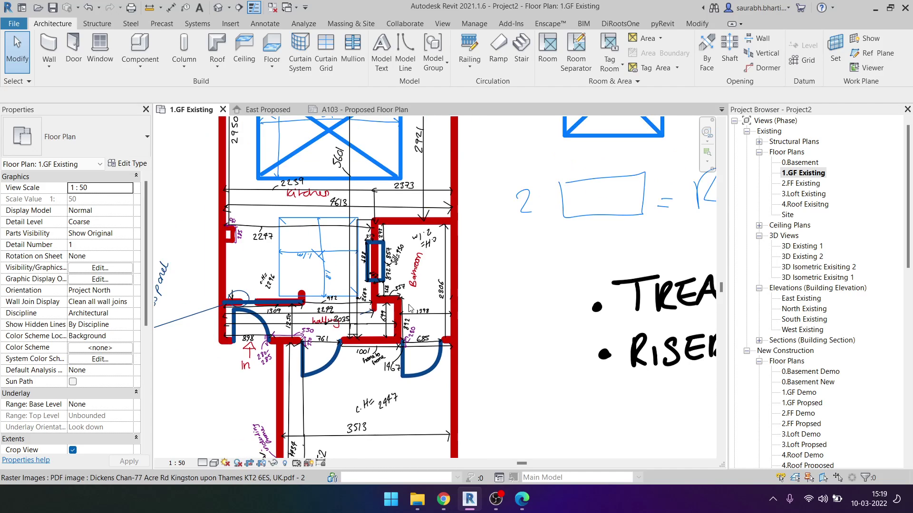
{"action": "scroll", "coordinate": [406, 287], "scroll_direction": "down", "scroll_amount": 1}
{"action": "scroll", "coordinate": [318, 263], "scroll_direction": "up", "scroll_amount": 3}
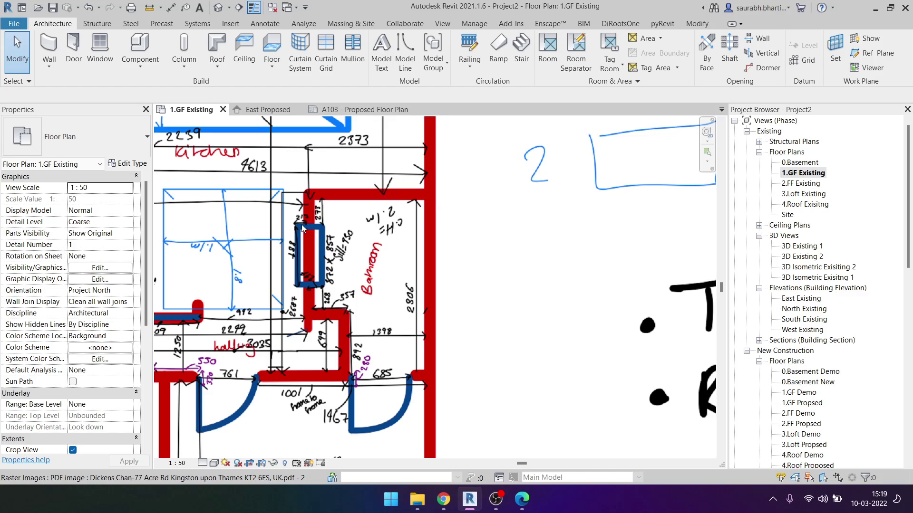
{"action": "scroll", "coordinate": [304, 281], "scroll_direction": "down", "scroll_amount": 1}
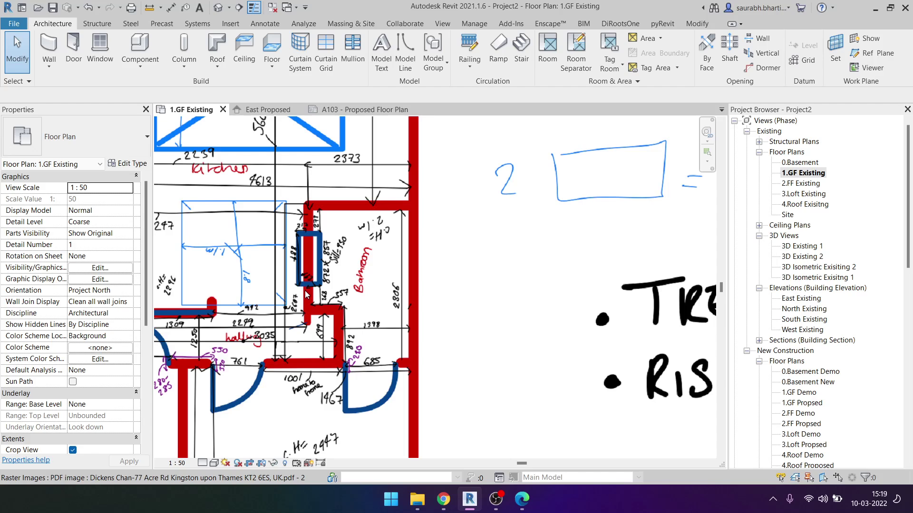
{"action": "scroll", "coordinate": [303, 304], "scroll_direction": "down", "scroll_amount": 2}
{"action": "scroll", "coordinate": [315, 269], "scroll_direction": "up", "scroll_amount": 1}
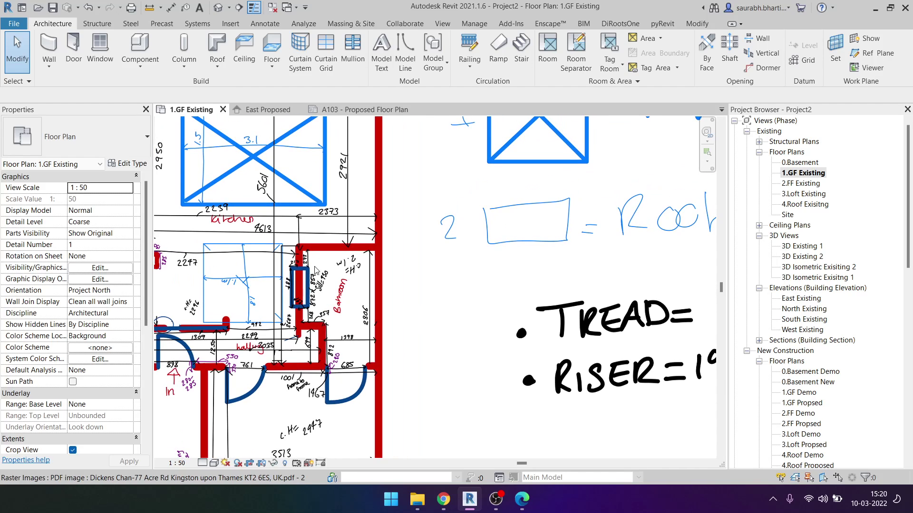
{"action": "scroll", "coordinate": [303, 275], "scroll_direction": "up", "scroll_amount": 1}
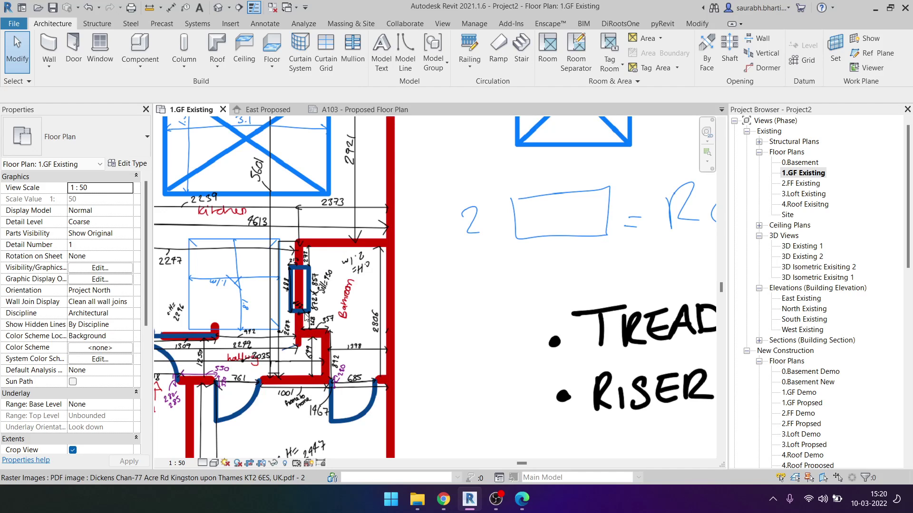
{"action": "scroll", "coordinate": [292, 265], "scroll_direction": "down", "scroll_amount": 3}
{"action": "scroll", "coordinate": [290, 285], "scroll_direction": "down", "scroll_amount": 3}
{"action": "scroll", "coordinate": [286, 307], "scroll_direction": "down", "scroll_amount": 2}
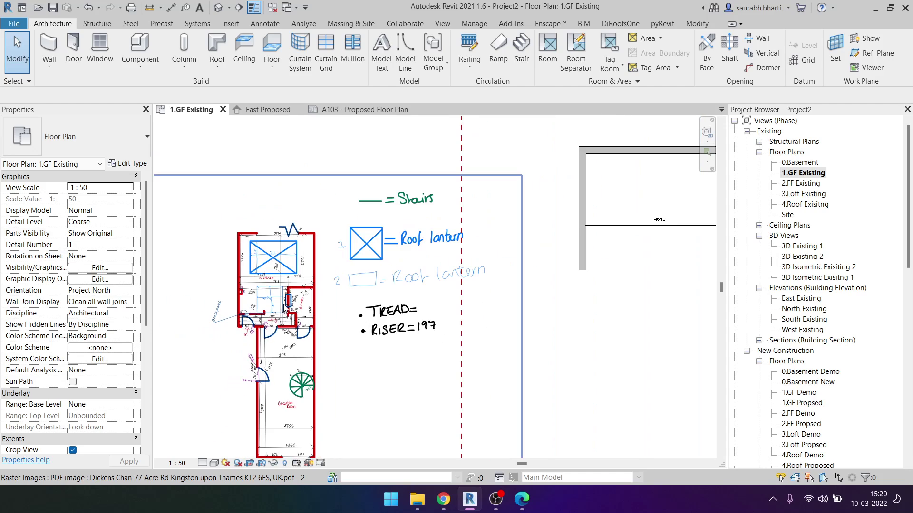
Step: Start the Wall tool (WA) with Wall 220mm selected as the wall type
{"action": "middle_click_drag", "start_coordinate": [473, 337], "coordinate": [366, 336]}
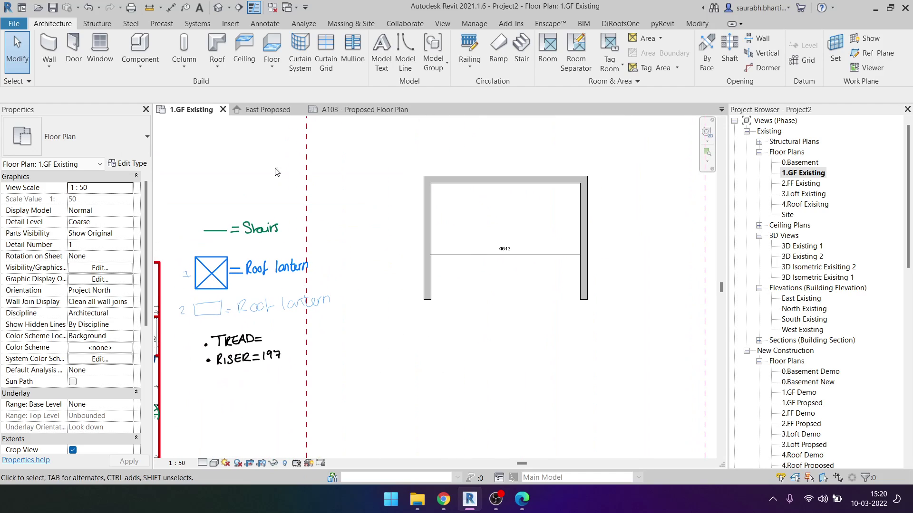
{"action": "key", "text": "w"}
{"action": "key", "text": "a"}
{"action": "left_click", "coordinate": [113, 140]}
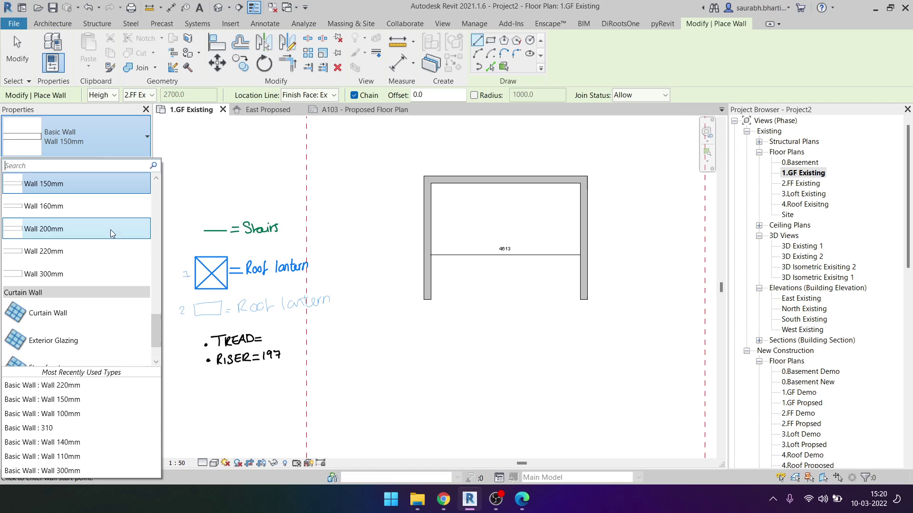
{"action": "left_click", "coordinate": [87, 252]}
Step: Duplicate Wall 220mm as Wall 250 with a 250 mm thick structure layer
{"action": "left_click", "coordinate": [126, 164]}
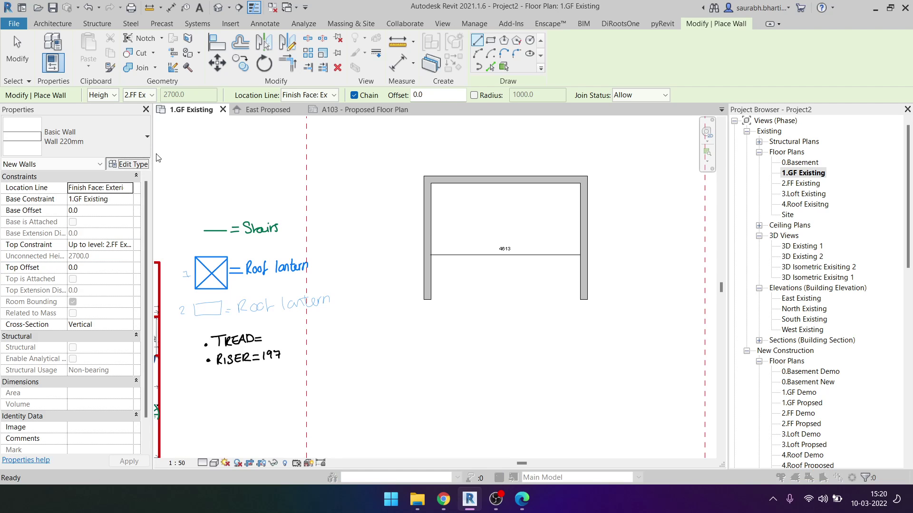
{"action": "left_click", "coordinate": [717, 100]}
{"action": "type", "text": "Wall 250"}
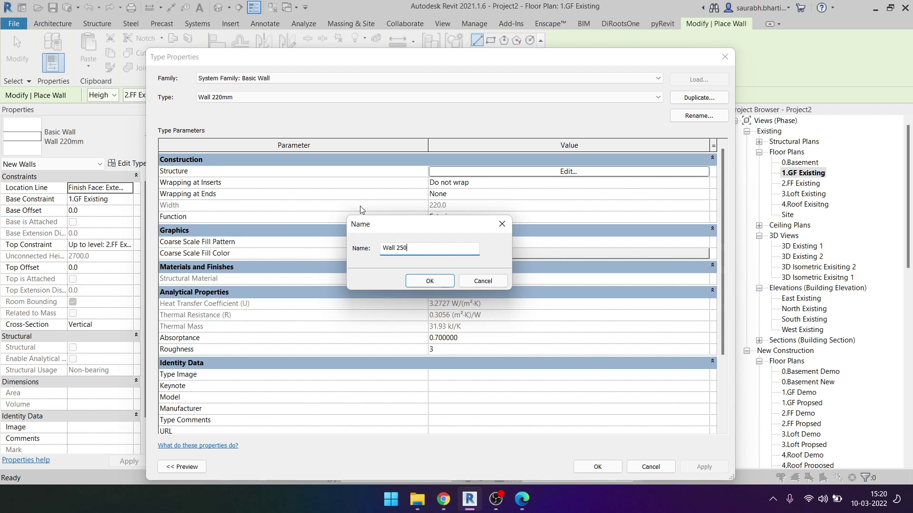
{"action": "left_click", "coordinate": [442, 281]}
{"action": "left_click", "coordinate": [536, 173]}
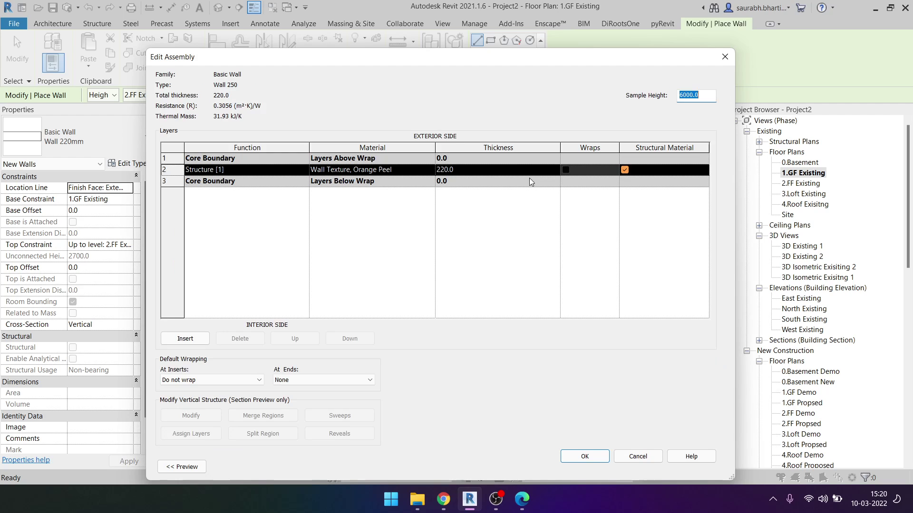
{"action": "left_click", "coordinate": [475, 173]}
{"action": "type", "text": "250"}
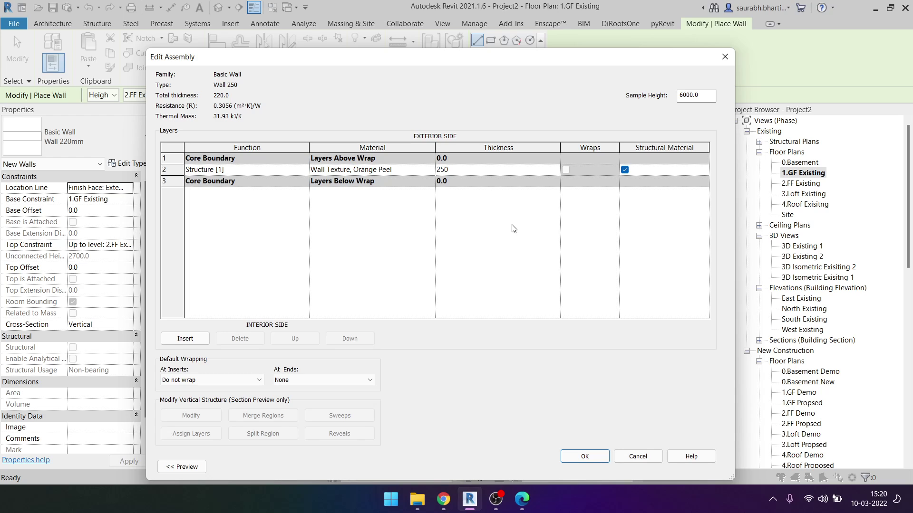
{"action": "left_click", "coordinate": [593, 460]}
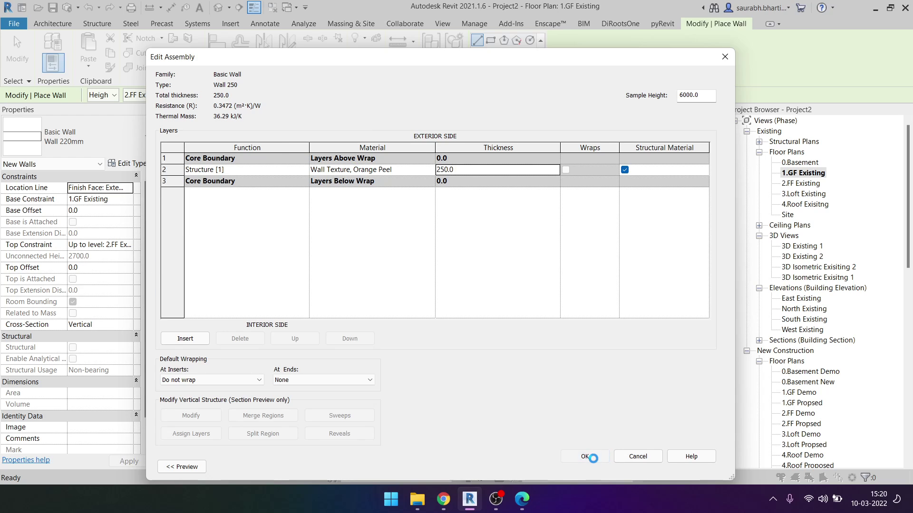
{"action": "left_click", "coordinate": [595, 468]}
{"action": "left_click", "coordinate": [126, 163]}
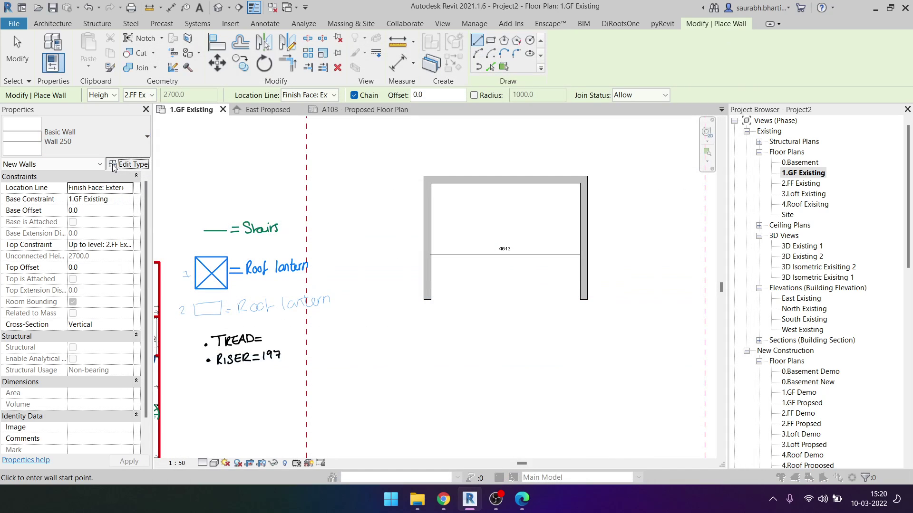
{"action": "left_click", "coordinate": [699, 97]}
{"action": "type", "text": "Wall 260mm"}
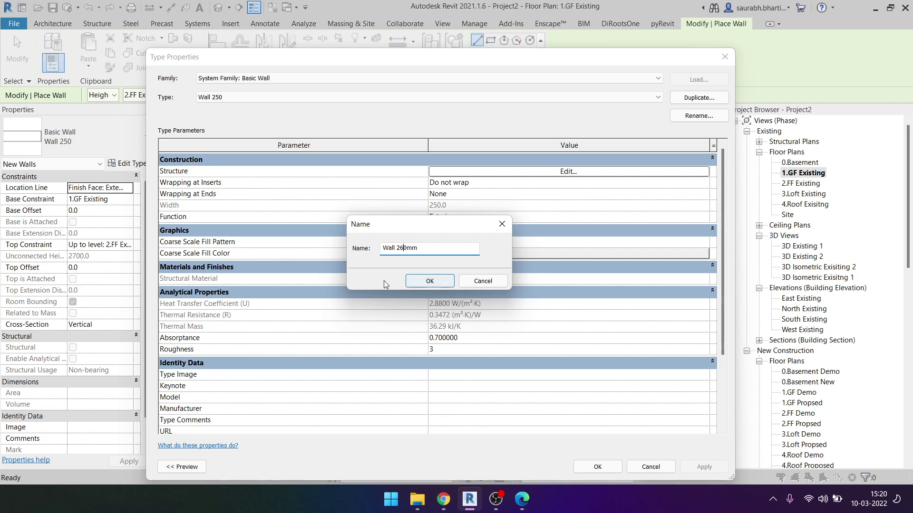
Step: Create the Wall 280mm type with a 280 mm thick structure layer
{"action": "key", "text": "BackSpace"}
{"action": "type", "text": "8"}
{"action": "left_click", "coordinate": [421, 282]}
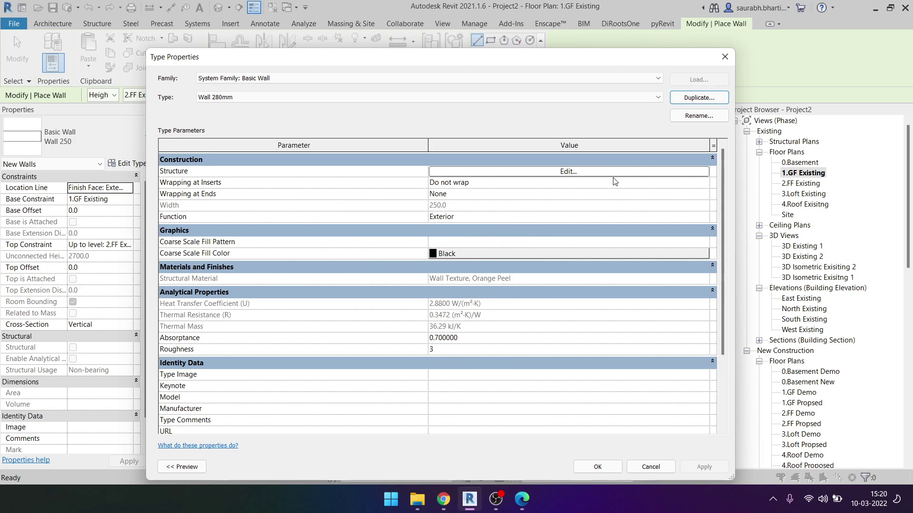
{"action": "left_click", "coordinate": [549, 172]}
{"action": "left_click", "coordinate": [465, 169]}
{"action": "type", "text": "280"}
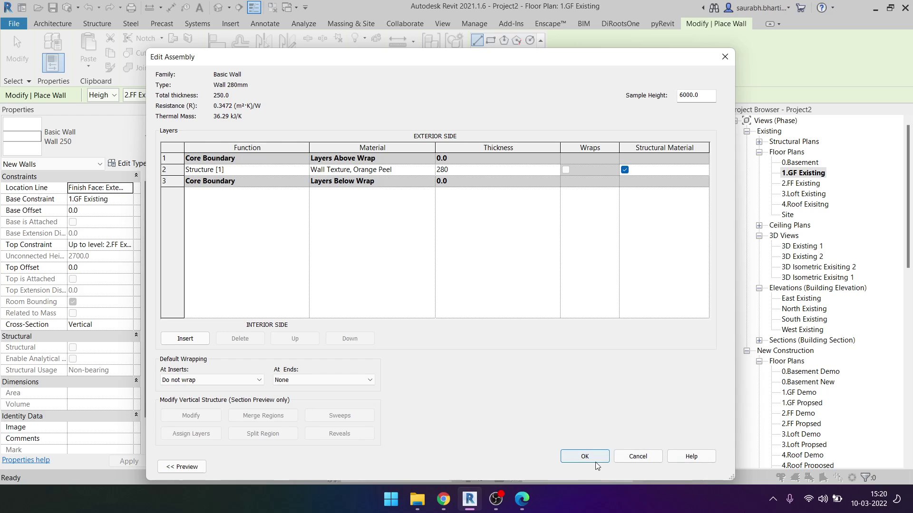
{"action": "left_click", "coordinate": [596, 461]}
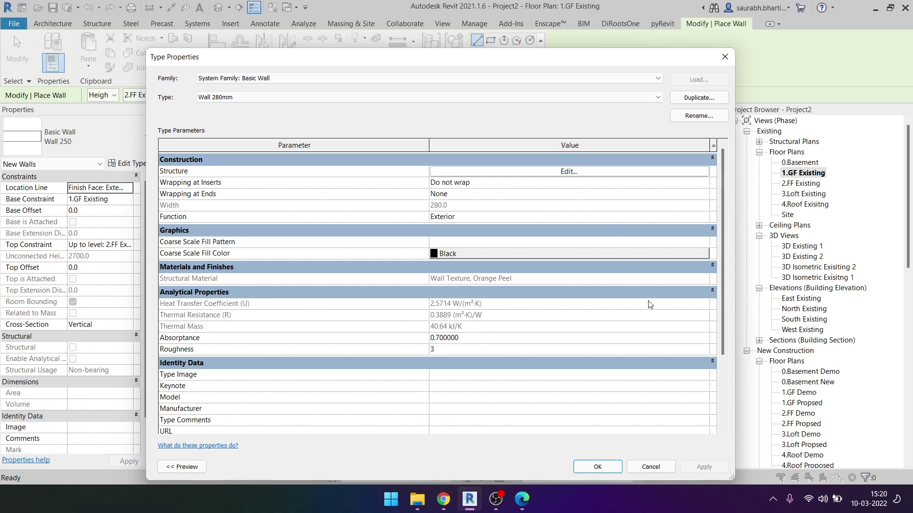
Step: Duplicate it as Wall 320mm with a 320 mm thick structure layer
{"action": "left_click", "coordinate": [698, 98]}
{"action": "type", "text": "Wall 320mm"}
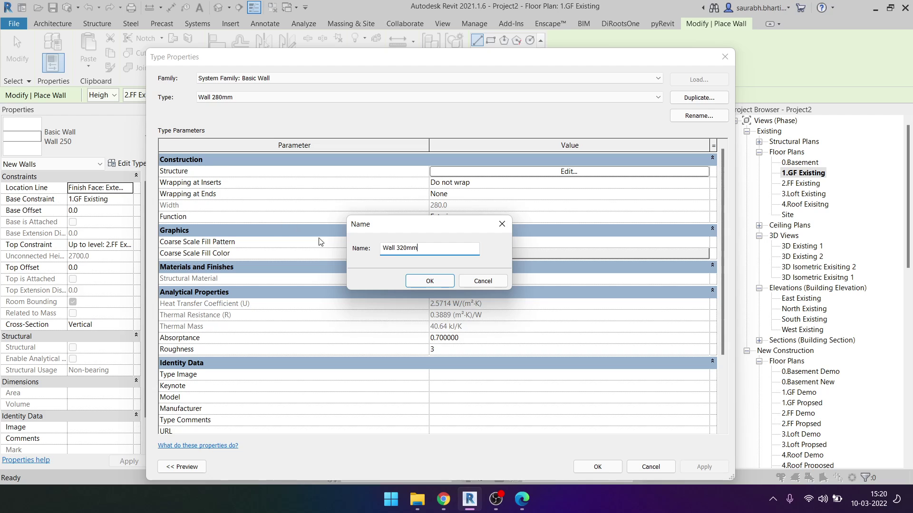
{"action": "left_click", "coordinate": [437, 284]}
{"action": "left_click", "coordinate": [585, 172]}
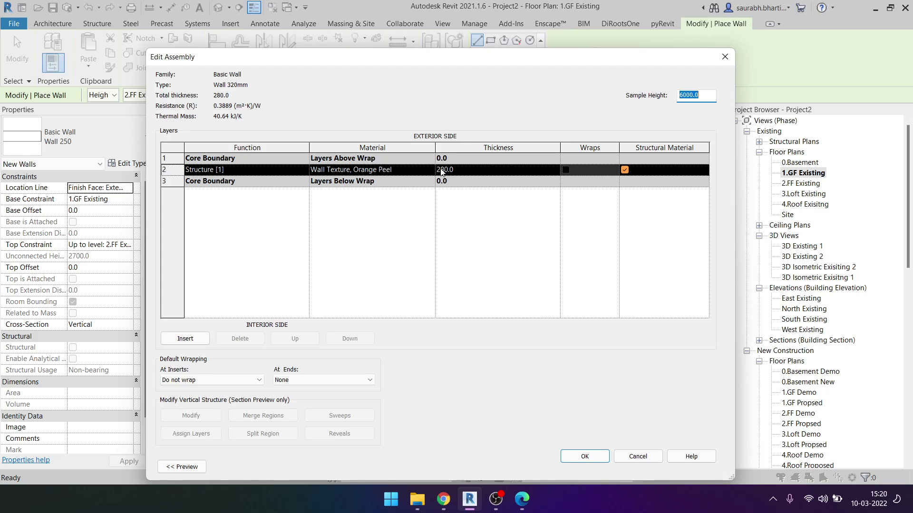
{"action": "left_click", "coordinate": [491, 176]}
{"action": "type", "text": "320"}
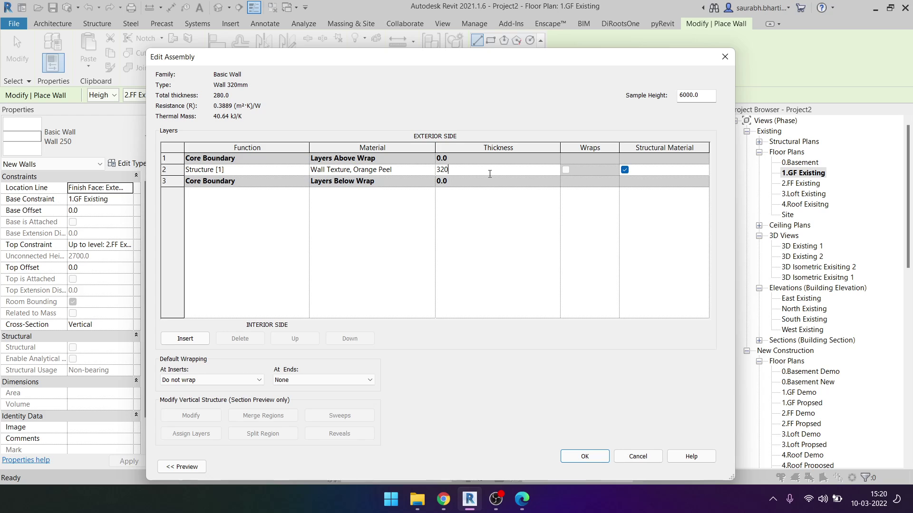
{"action": "left_click", "coordinate": [592, 453]}
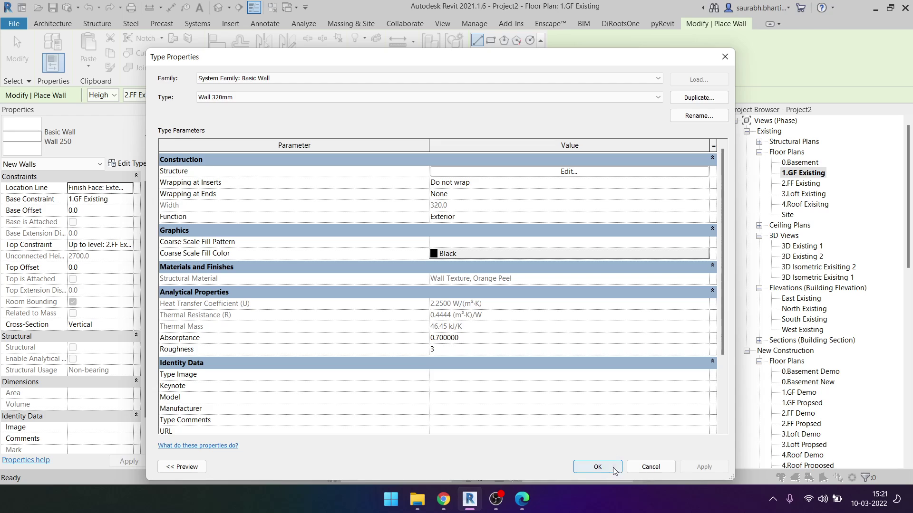
{"action": "left_click", "coordinate": [597, 467]}
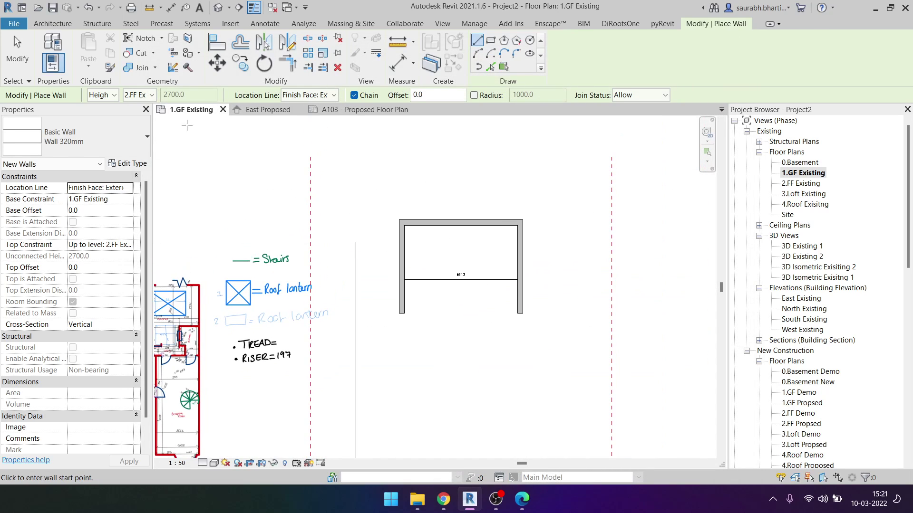
{"action": "left_click", "coordinate": [79, 138]}
{"action": "scroll", "coordinate": [81, 287], "scroll_direction": "up", "scroll_amount": 3}
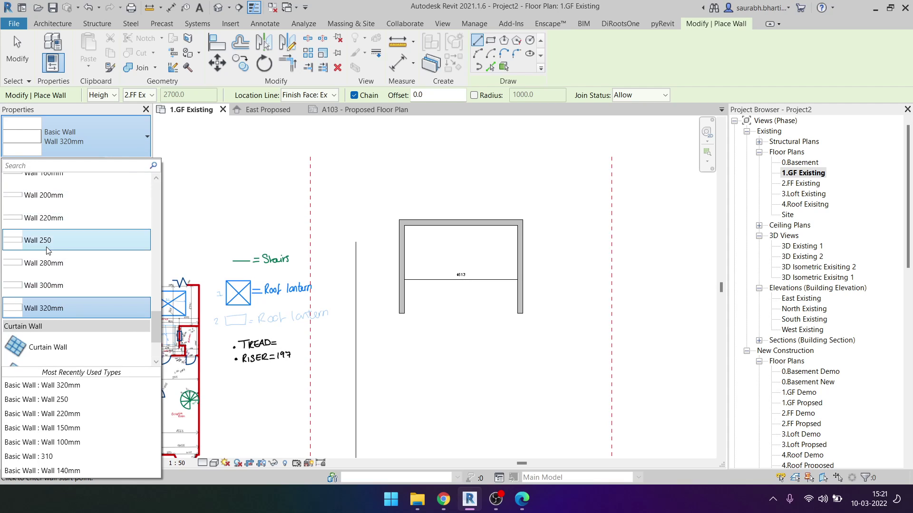
{"action": "left_click", "coordinate": [396, 342]}
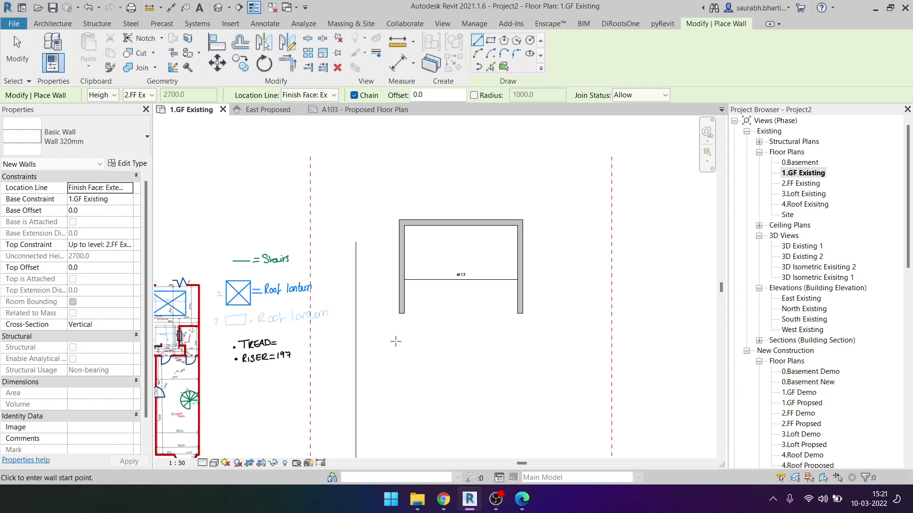
{"action": "scroll", "coordinate": [437, 329], "scroll_direction": "up", "scroll_amount": 3}
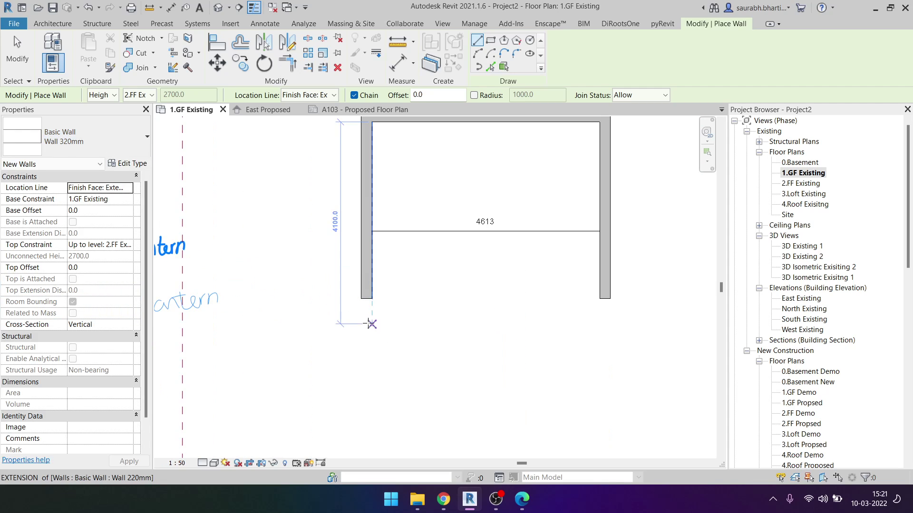
{"action": "scroll", "coordinate": [438, 350], "scroll_direction": "down", "scroll_amount": 3}
{"action": "scroll", "coordinate": [494, 269], "scroll_direction": "up", "scroll_amount": 2}
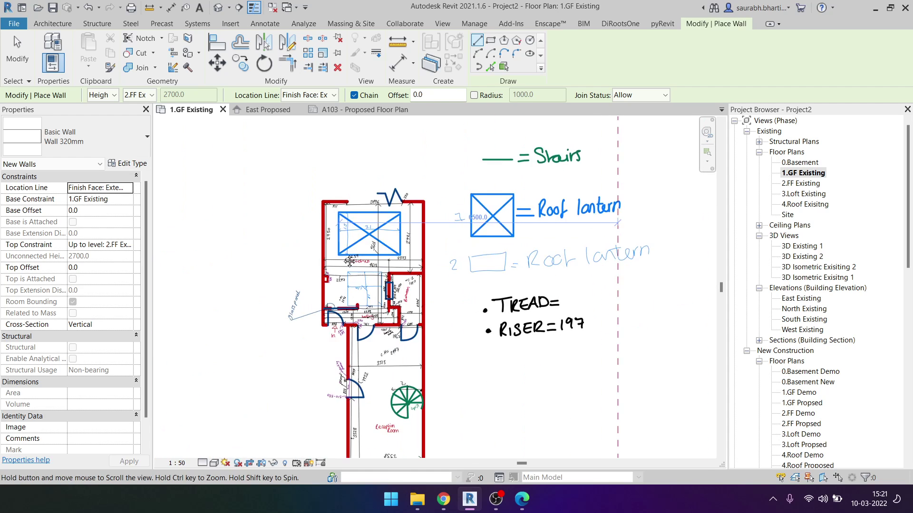
{"action": "scroll", "coordinate": [494, 268], "scroll_direction": "up", "scroll_amount": 2}
{"action": "scroll", "coordinate": [465, 281], "scroll_direction": "up", "scroll_amount": 2}
{"action": "scroll", "coordinate": [428, 295], "scroll_direction": "up", "scroll_amount": 2}
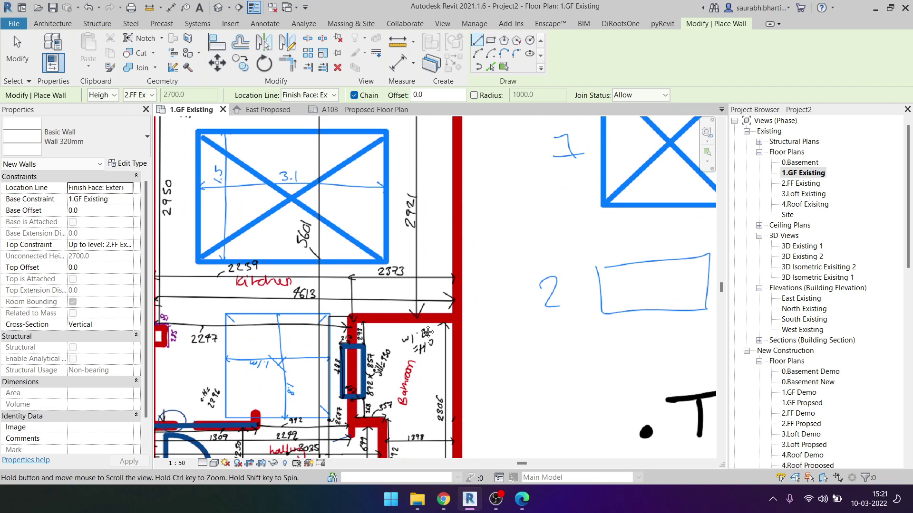
{"action": "scroll", "coordinate": [425, 301], "scroll_direction": "up", "scroll_amount": 1}
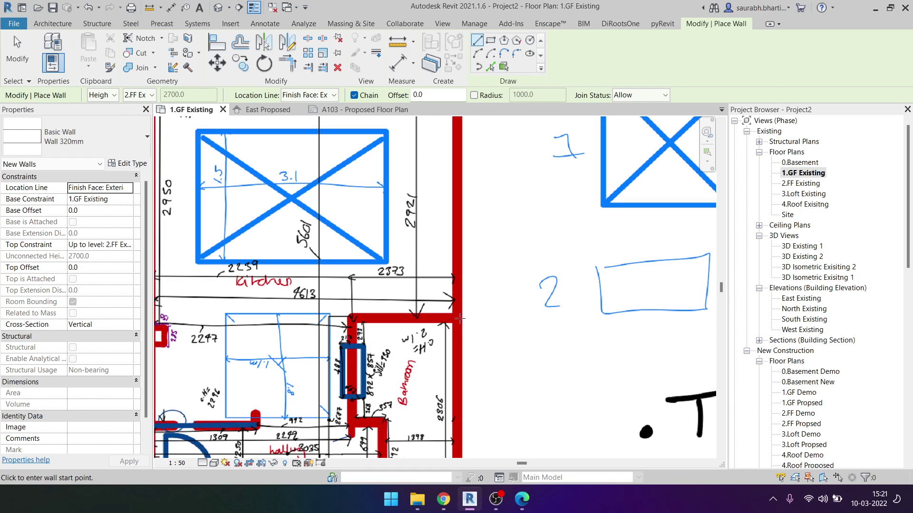
Step: Draw a 2110 mm Wall 250 partition leftward from the right wall
{"action": "left_click", "coordinate": [95, 138]}
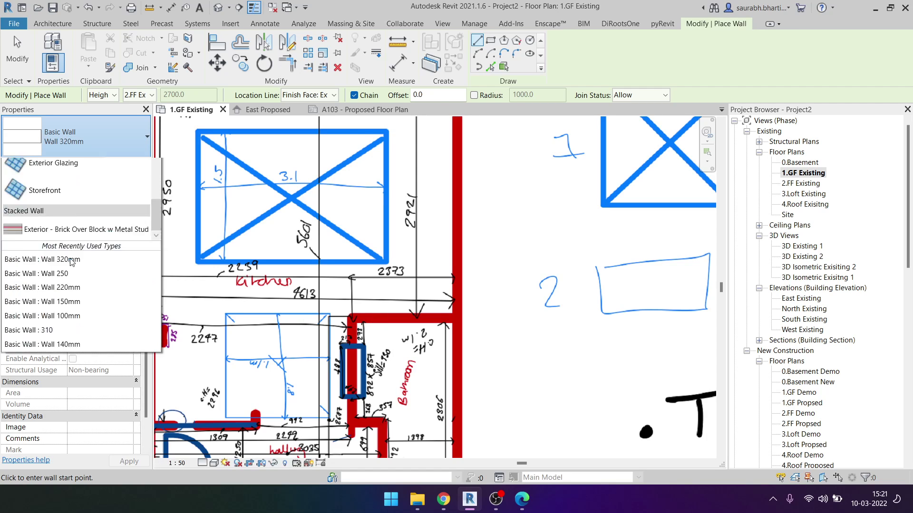
{"action": "left_click", "coordinate": [56, 243]}
{"action": "scroll", "coordinate": [566, 331], "scroll_direction": "down", "scroll_amount": 3}
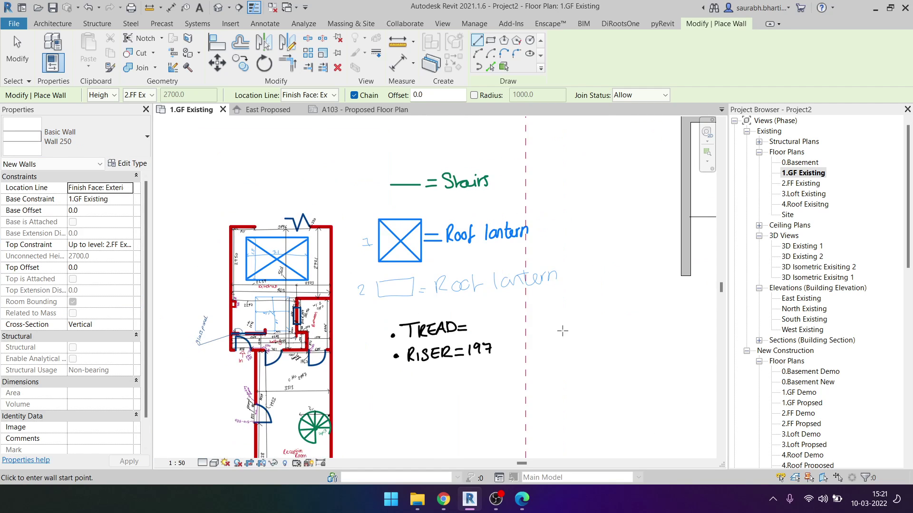
{"action": "scroll", "coordinate": [361, 368], "scroll_direction": "up", "scroll_amount": 2}
{"action": "scroll", "coordinate": [642, 314], "scroll_direction": "up", "scroll_amount": 3}
{"action": "scroll", "coordinate": [656, 301], "scroll_direction": "up", "scroll_amount": 1}
{"action": "left_click", "coordinate": [664, 295]}
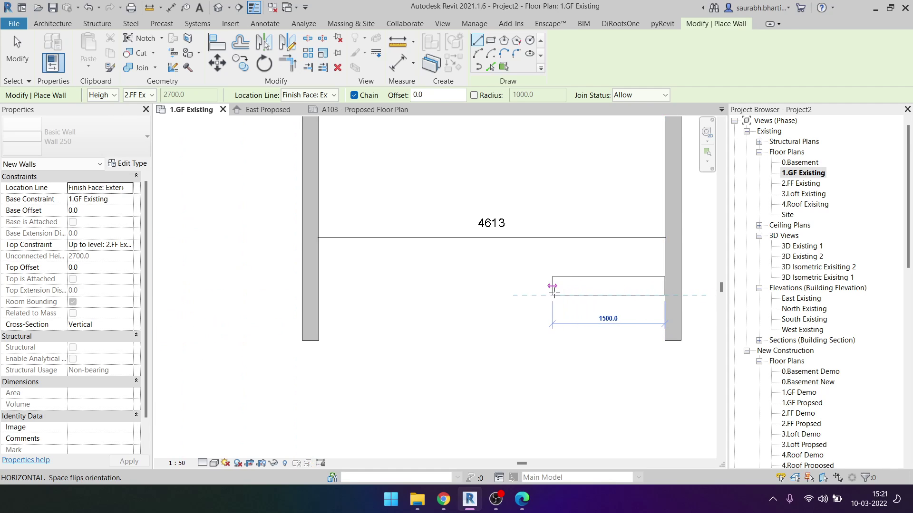
{"action": "left_click", "coordinate": [514, 295]}
{"action": "key", "text": "Escape"}
{"action": "key", "text": "Escape"}
{"action": "scroll", "coordinate": [565, 309], "scroll_direction": "down", "scroll_amount": 3}
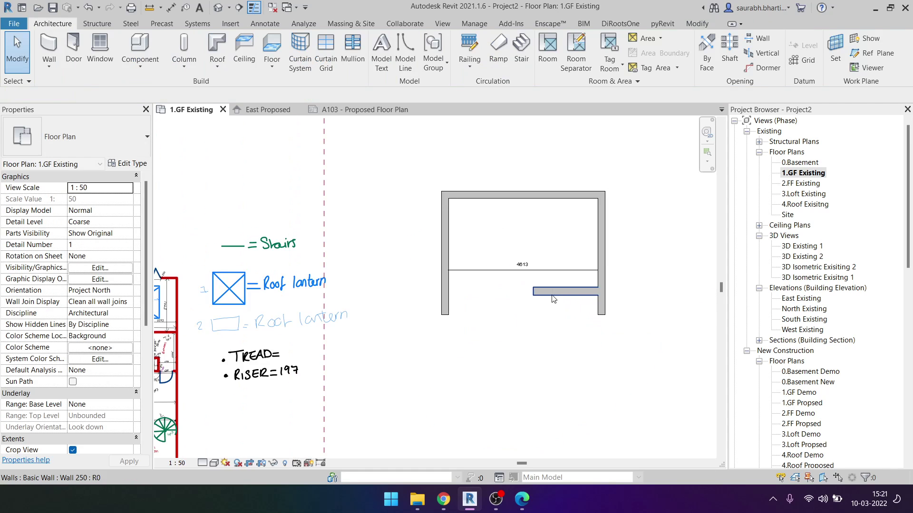
Step: Review the Wall 250 type properties and layer structure without changes
{"action": "left_click", "coordinate": [566, 291]}
{"action": "left_click", "coordinate": [126, 163]}
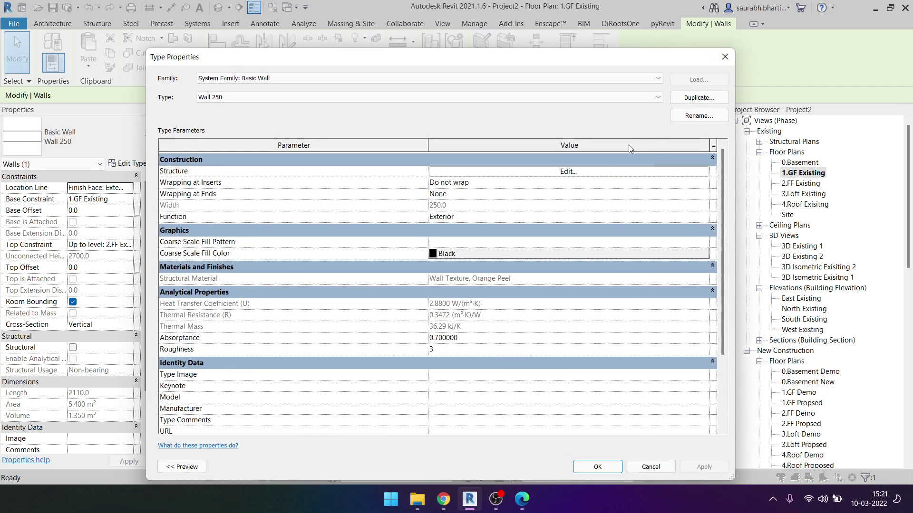
{"action": "left_click", "coordinate": [591, 175]}
{"action": "key", "text": "Escape"}
{"action": "key", "text": "Escape"}
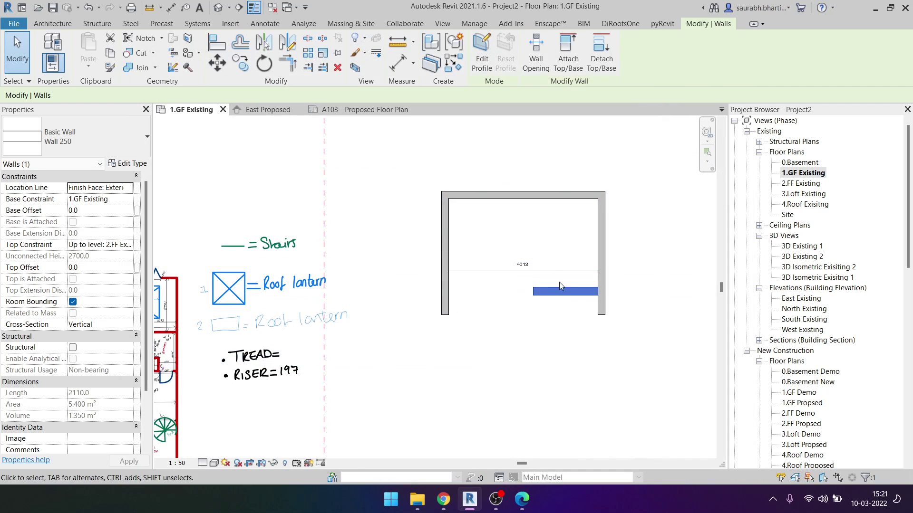
{"action": "key", "text": "Escape"}
Step: Zoom in on the plan and reselect the new partition wall
{"action": "scroll", "coordinate": [335, 309], "scroll_direction": "up", "scroll_amount": 2}
{"action": "scroll", "coordinate": [335, 309], "scroll_direction": "up", "scroll_amount": 2}
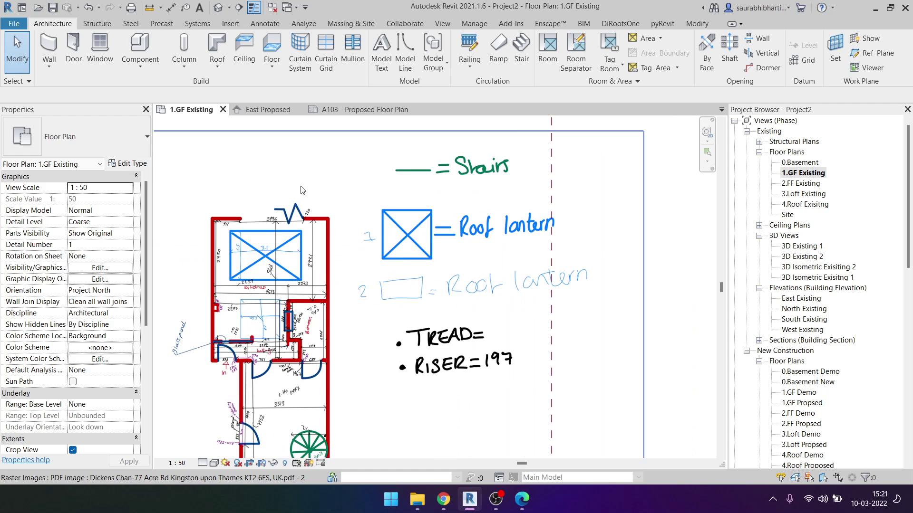
{"action": "scroll", "coordinate": [336, 309], "scroll_direction": "up", "scroll_amount": 2}
{"action": "scroll", "coordinate": [349, 247], "scroll_direction": "up", "scroll_amount": 1}
{"action": "scroll", "coordinate": [309, 316], "scroll_direction": "down", "scroll_amount": 3}
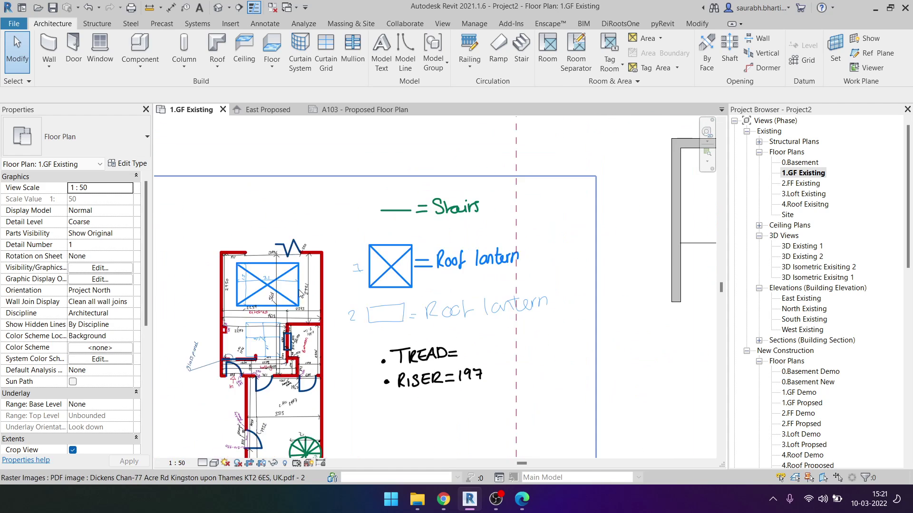
{"action": "scroll", "coordinate": [519, 383], "scroll_direction": "up", "scroll_amount": 2}
{"action": "scroll", "coordinate": [547, 343], "scroll_direction": "up", "scroll_amount": 1}
{"action": "left_click", "coordinate": [561, 343]}
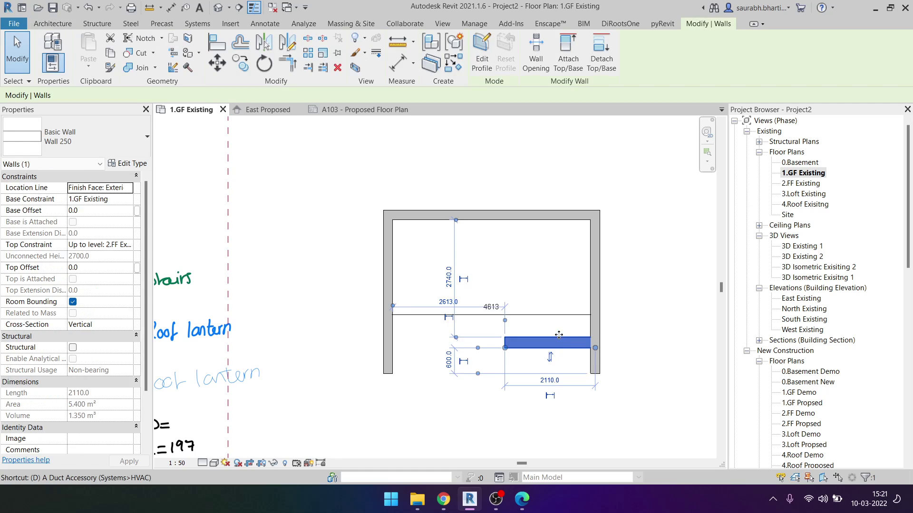
Step: Place an aligned dimension reading 2740 from the top wall to the partition
{"action": "key", "text": "d"}
{"action": "key", "text": "i"}
{"action": "left_click", "coordinate": [547, 338]}
{"action": "left_click", "coordinate": [554, 279]}
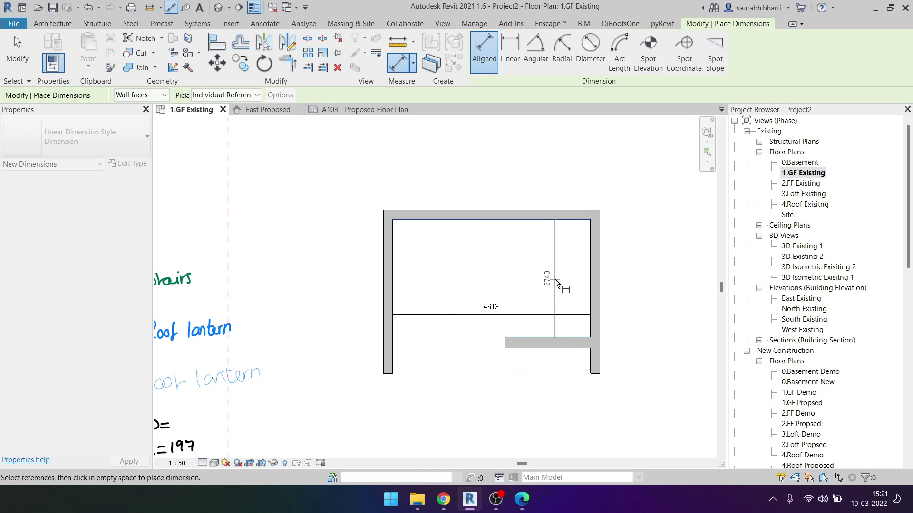
{"action": "key", "text": "Escape"}
{"action": "key", "text": "Escape"}
Step: Change the partition's distance from the top wall to 2921
{"action": "left_click", "coordinate": [549, 347]}
{"action": "left_click", "coordinate": [555, 279]}
{"action": "type", "text": "2921"}
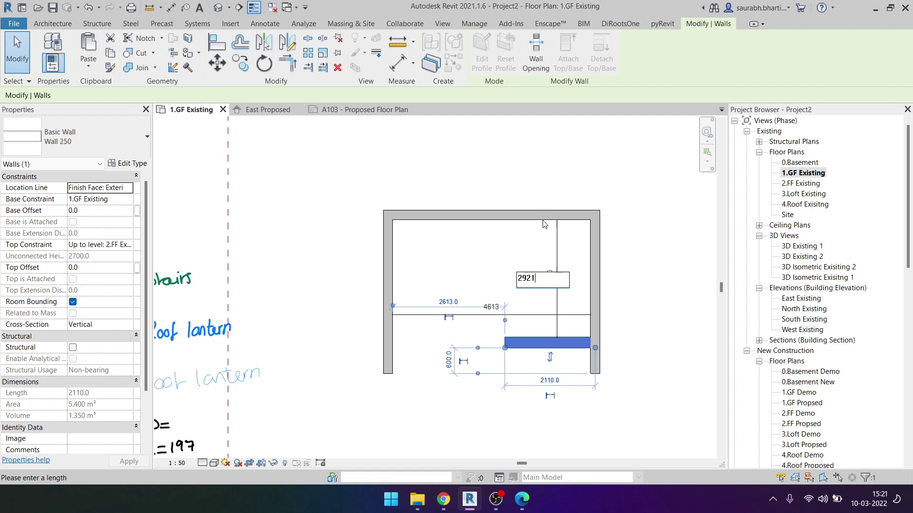
{"action": "key", "text": "Return"}
{"action": "key", "text": "Escape"}
{"action": "left_click", "coordinate": [524, 213]}
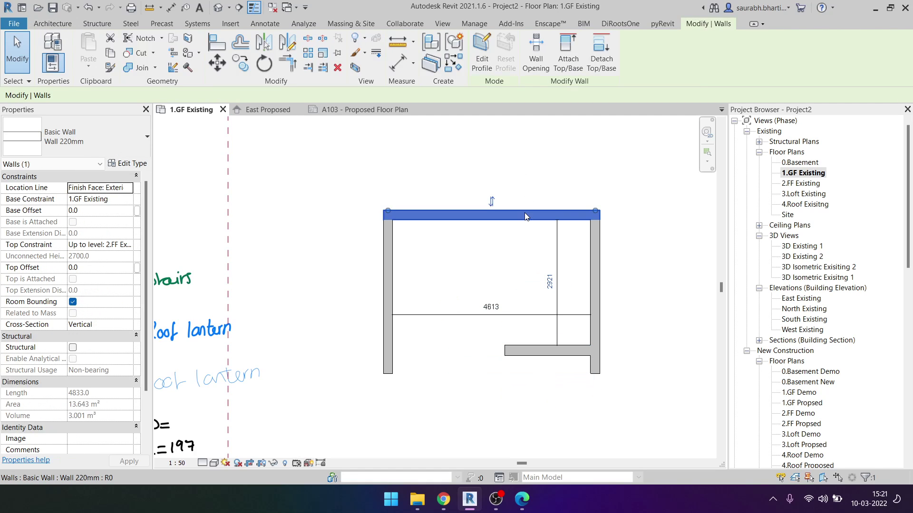
{"action": "left_click", "coordinate": [287, 225]}
{"action": "scroll", "coordinate": [295, 396], "scroll_direction": "down", "scroll_amount": 2}
{"action": "scroll", "coordinate": [295, 396], "scroll_direction": "down", "scroll_amount": 1}
{"action": "scroll", "coordinate": [294, 396], "scroll_direction": "down", "scroll_amount": 1}
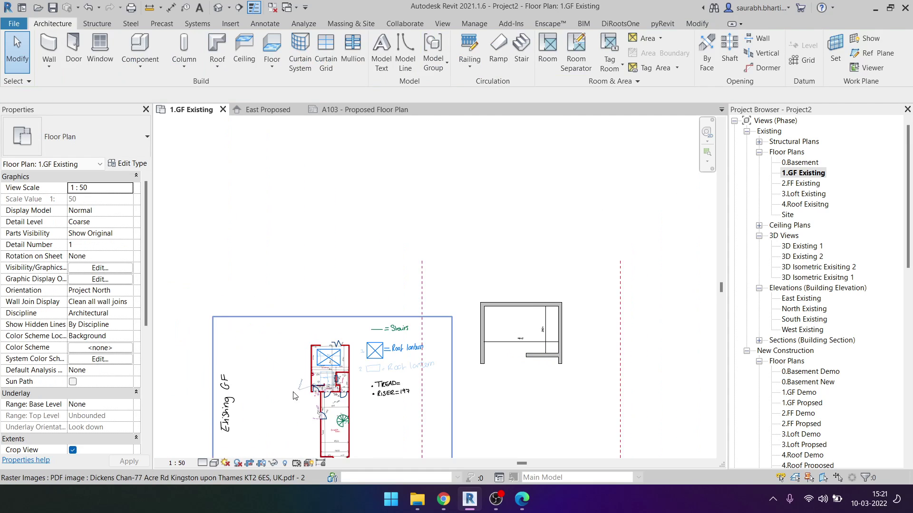
{"action": "scroll", "coordinate": [295, 396], "scroll_direction": "up", "scroll_amount": 2}
{"action": "scroll", "coordinate": [295, 396], "scroll_direction": "up", "scroll_amount": 1}
Step: Select and inspect the top wall, then deselect it
{"action": "left_click", "coordinate": [571, 191]}
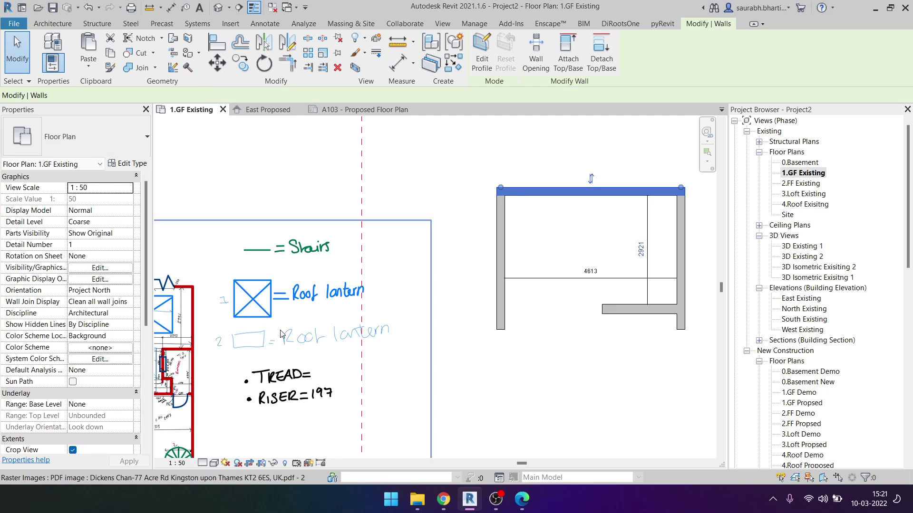
{"action": "scroll", "coordinate": [280, 334], "scroll_direction": "up", "scroll_amount": 3}
{"action": "scroll", "coordinate": [315, 358], "scroll_direction": "down", "scroll_amount": 3}
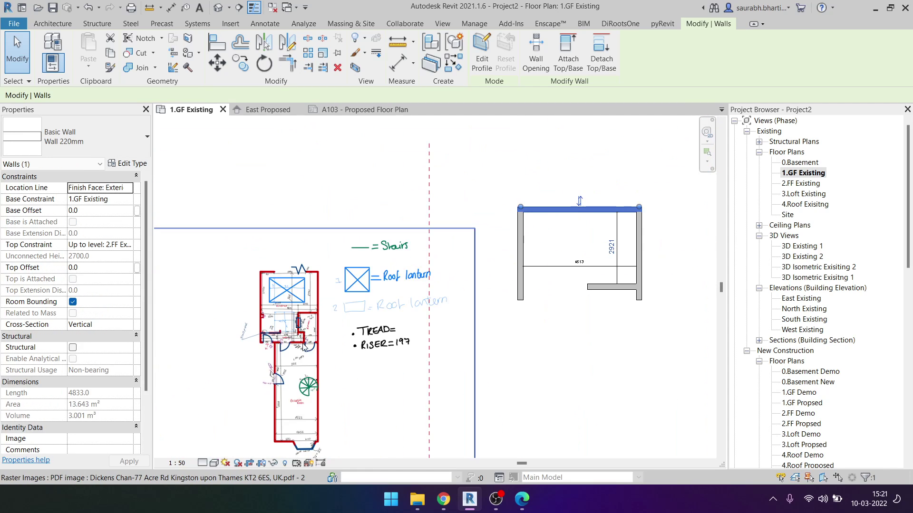
{"action": "left_click", "coordinate": [585, 371]}
{"action": "scroll", "coordinate": [545, 291], "scroll_direction": "up", "scroll_amount": 3}
Step: Change the lower partition wall's type to Wall 220mm
{"action": "left_click", "coordinate": [544, 291]}
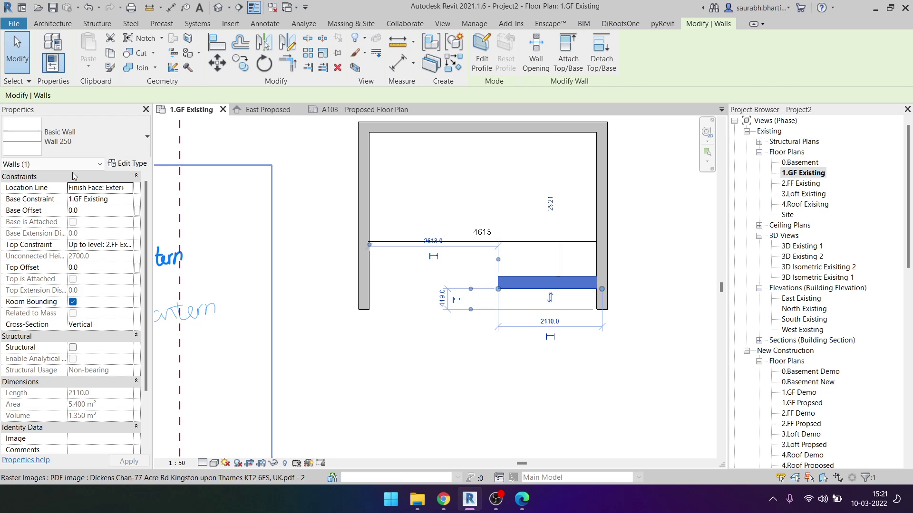
{"action": "left_click", "coordinate": [48, 166]}
{"action": "left_click", "coordinate": [76, 138]}
{"action": "scroll", "coordinate": [67, 240], "scroll_direction": "up", "scroll_amount": 1}
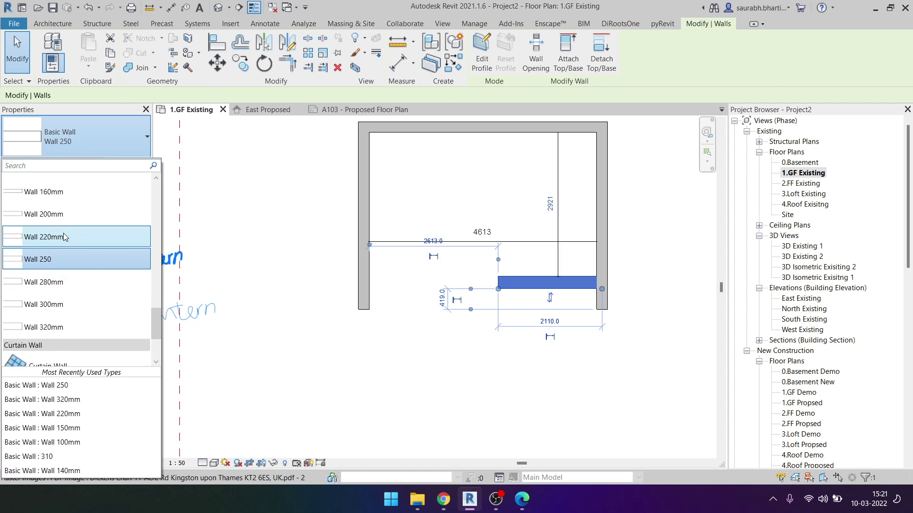
{"action": "left_click", "coordinate": [64, 236]}
{"action": "key", "text": "Escape"}
Step: Pan and zoom the plan to view the legend notes
{"action": "scroll", "coordinate": [546, 308], "scroll_direction": "up", "scroll_amount": 2}
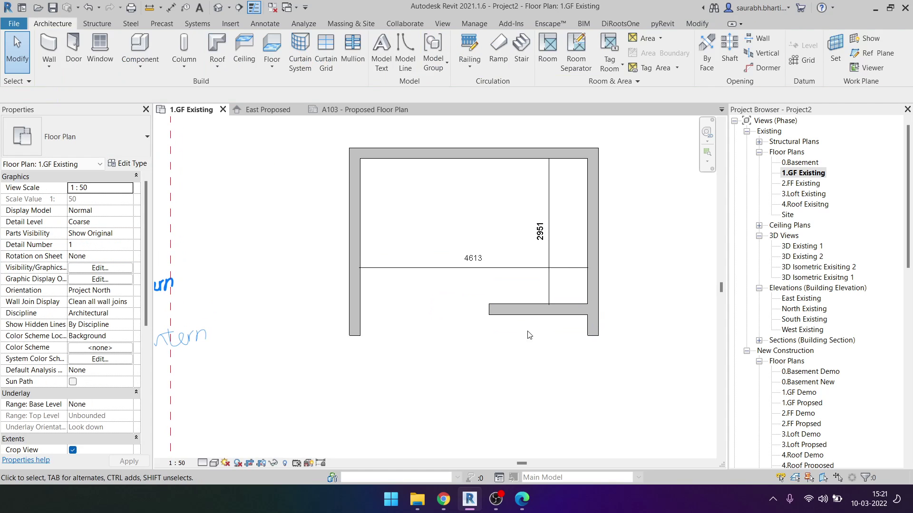
{"action": "scroll", "coordinate": [545, 308], "scroll_direction": "up", "scroll_amount": 2}
{"action": "scroll", "coordinate": [547, 309], "scroll_direction": "down", "scroll_amount": 3}
{"action": "scroll", "coordinate": [618, 304], "scroll_direction": "up", "scroll_amount": 1}
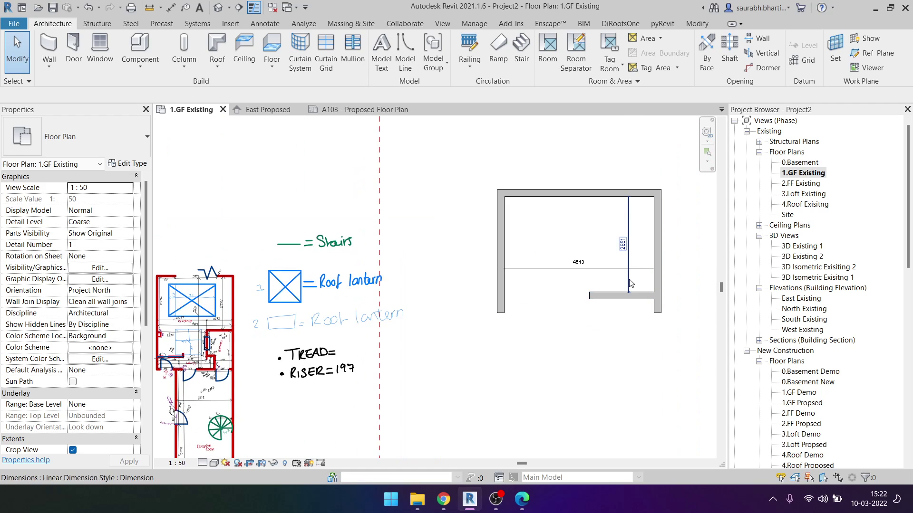
{"action": "scroll", "coordinate": [618, 304], "scroll_direction": "up", "scroll_amount": 1}
{"action": "scroll", "coordinate": [612, 328], "scroll_direction": "up", "scroll_amount": 1}
{"action": "scroll", "coordinate": [599, 323], "scroll_direction": "up", "scroll_amount": 1}
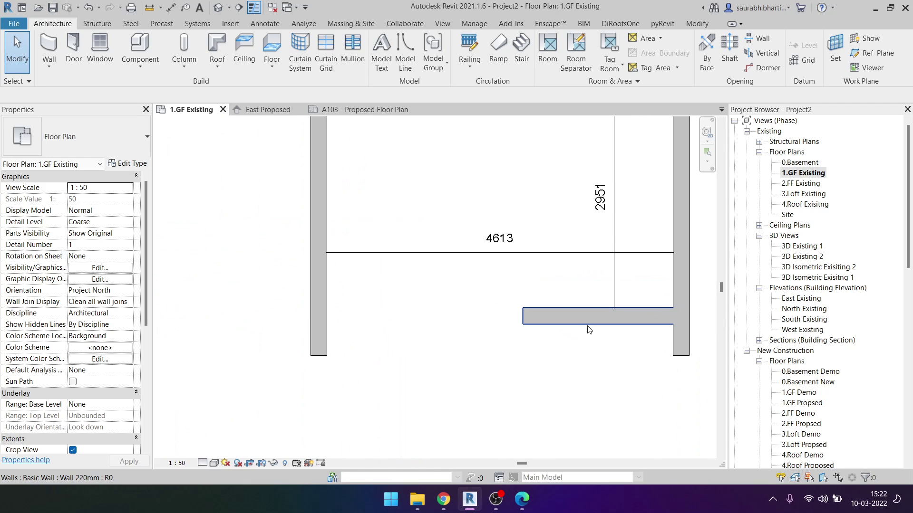
{"action": "scroll", "coordinate": [598, 295], "scroll_direction": "down", "scroll_amount": 1}
{"action": "scroll", "coordinate": [547, 295], "scroll_direction": "down", "scroll_amount": 2}
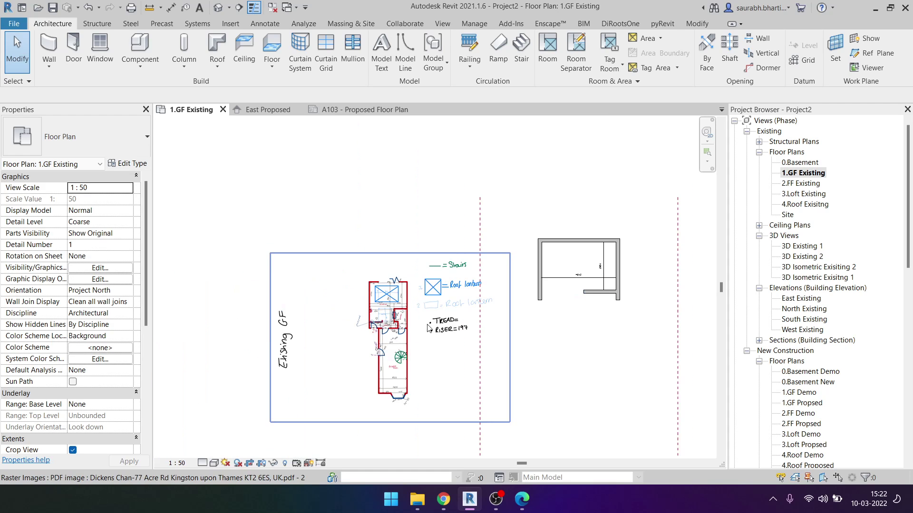
{"action": "scroll", "coordinate": [416, 276], "scroll_direction": "up", "scroll_amount": 1}
{"action": "scroll", "coordinate": [416, 266], "scroll_direction": "up", "scroll_amount": 1}
{"action": "scroll", "coordinate": [413, 252], "scroll_direction": "up", "scroll_amount": 2}
{"action": "scroll", "coordinate": [420, 242], "scroll_direction": "down", "scroll_amount": 3}
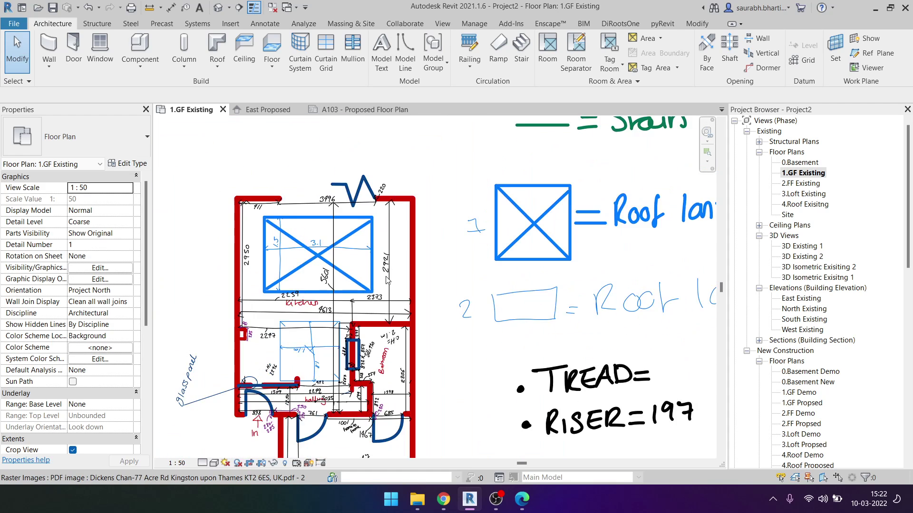
{"action": "scroll", "coordinate": [421, 237], "scroll_direction": "down", "scroll_amount": 1}
{"action": "middle_click_drag", "start_coordinate": [494, 287], "coordinate": [207, 329]}
{"action": "scroll", "coordinate": [238, 361], "scroll_direction": "down", "scroll_amount": 2}
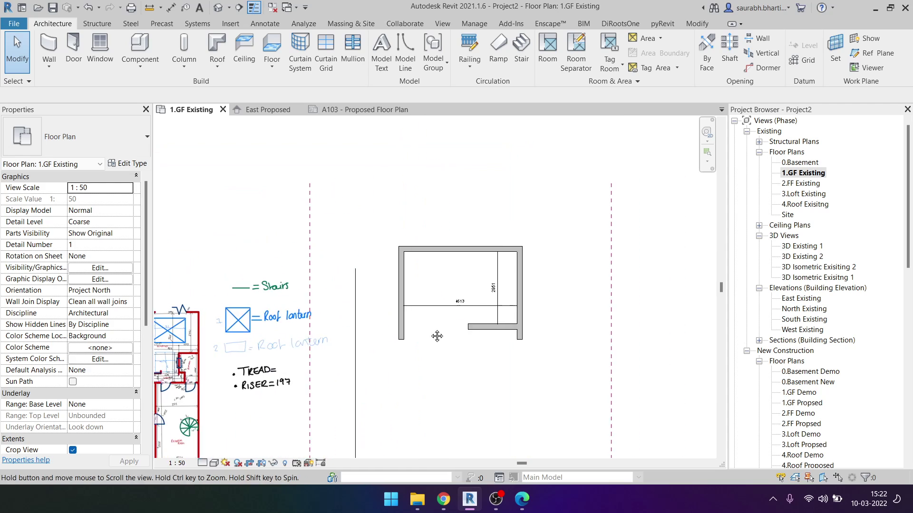
Step: Change the bottom partition's 2951 distance value to 2921
{"action": "left_click", "coordinate": [480, 328]}
{"action": "left_click", "coordinate": [495, 287]}
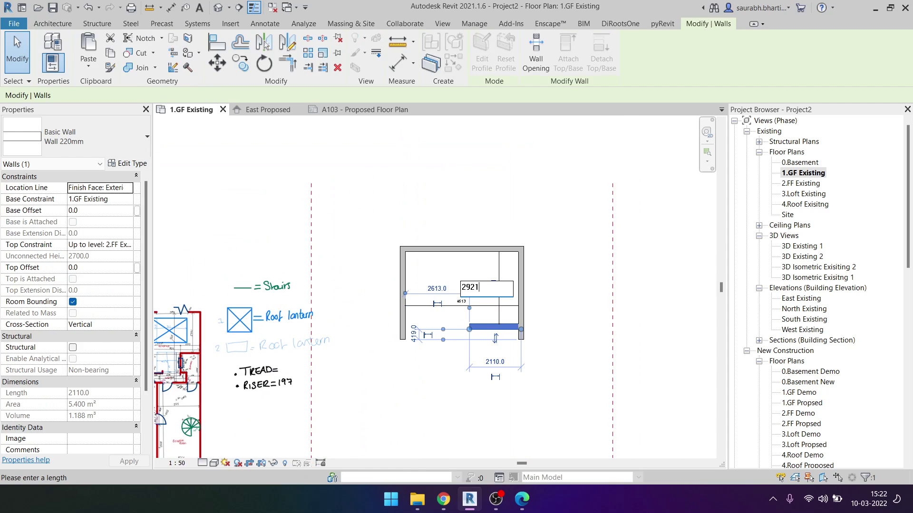
{"action": "key", "text": "Return"}
{"action": "key", "text": "Escape"}
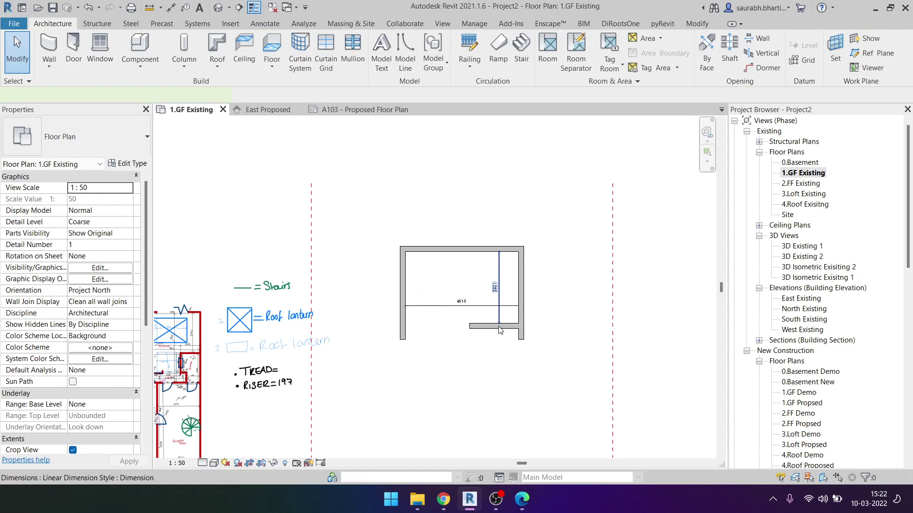
Step: Lock the 2921 dimension on the bottom partition wall
{"action": "scroll", "coordinate": [498, 334], "scroll_direction": "up", "scroll_amount": 3}
{"action": "scroll", "coordinate": [497, 335], "scroll_direction": "up", "scroll_amount": 1}
{"action": "left_click", "coordinate": [504, 321]}
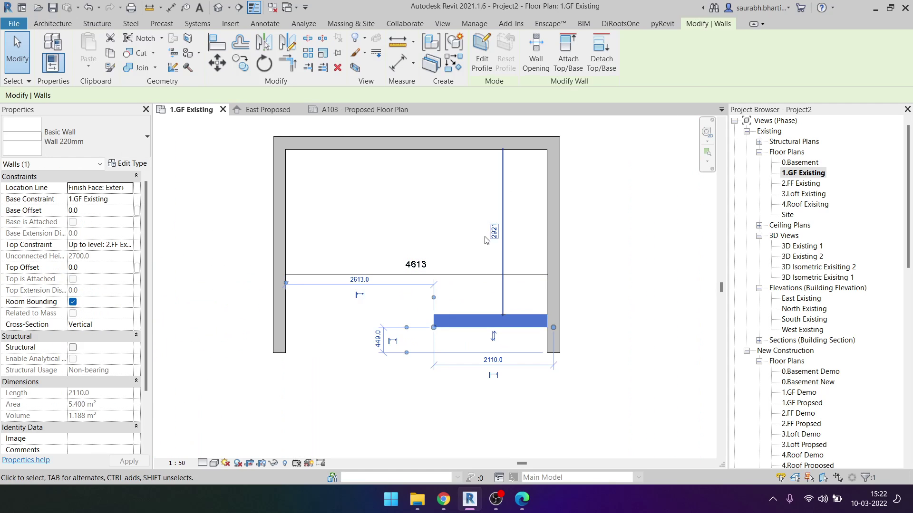
{"action": "key", "text": "Escape"}
{"action": "left_click", "coordinate": [486, 319]}
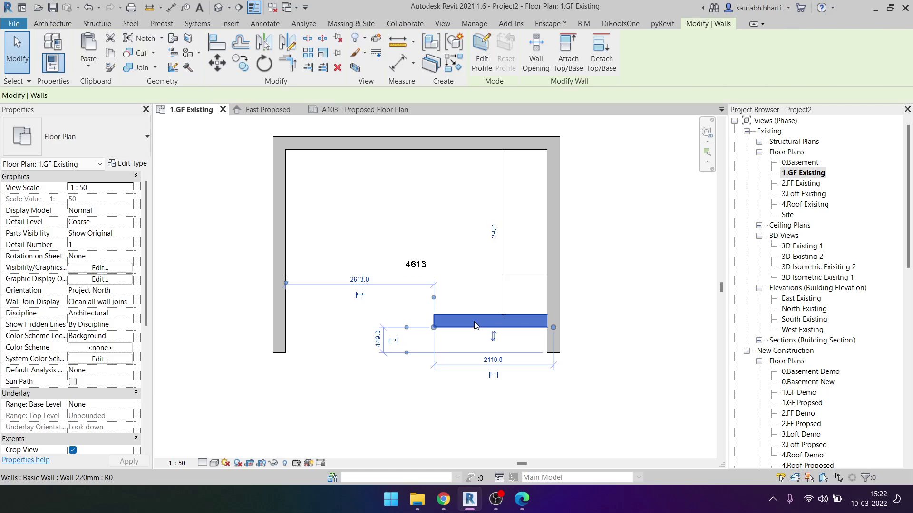
{"action": "left_click", "coordinate": [503, 235]}
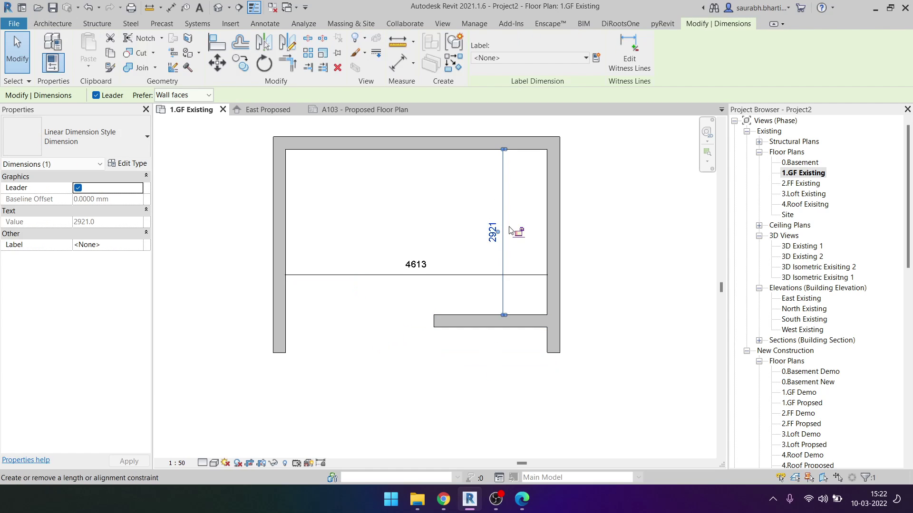
{"action": "left_click", "coordinate": [519, 234]}
{"action": "key", "text": "Escape"}
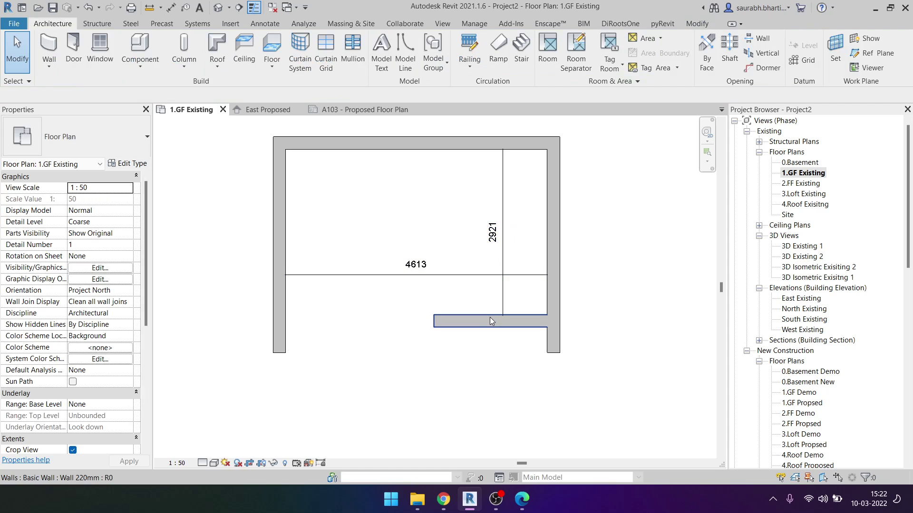
Step: Attempt to move the partition lower, cancel, and check the 4613 dimension
{"action": "left_click", "coordinate": [490, 318]}
{"action": "left_click_drag", "start_coordinate": [481, 346], "coordinate": [484, 325]}
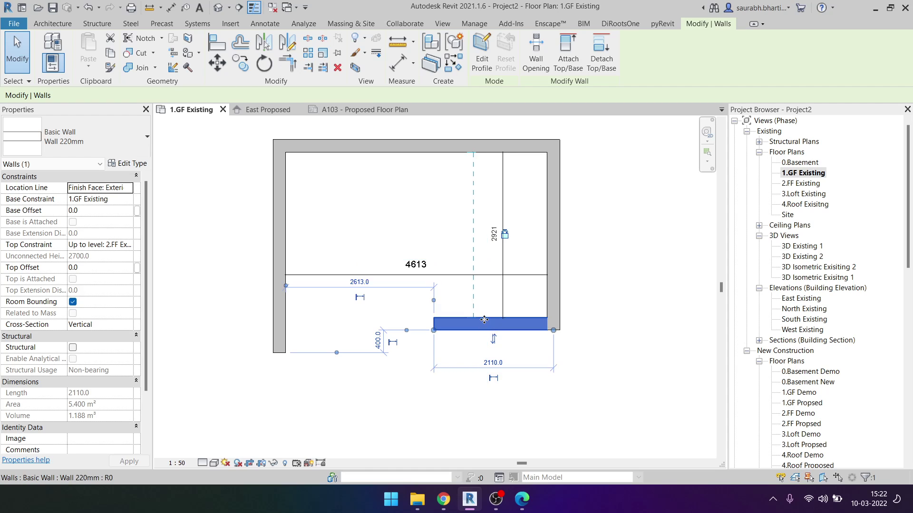
{"action": "key", "text": "Escape"}
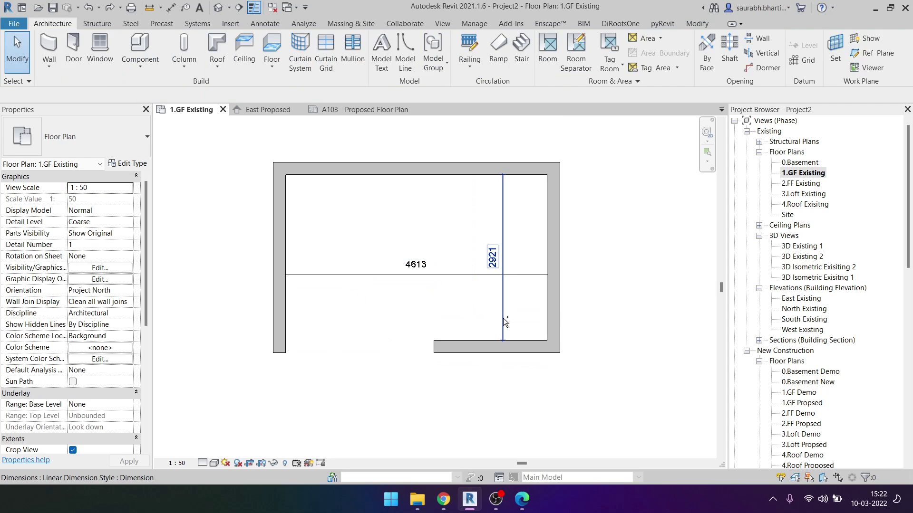
{"action": "left_click", "coordinate": [347, 274]}
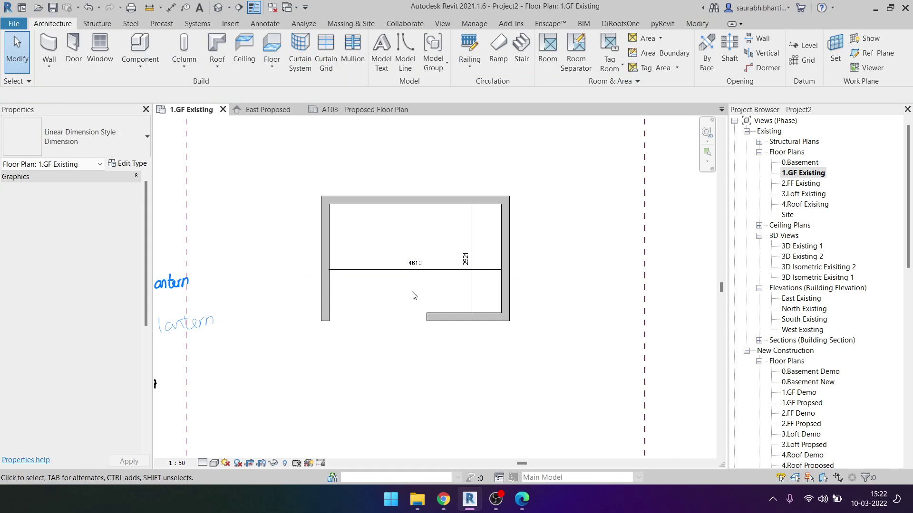
{"action": "left_click", "coordinate": [412, 296]}
{"action": "scroll", "coordinate": [379, 324], "scroll_direction": "down", "scroll_amount": 1}
{"action": "middle_click_drag", "start_coordinate": [379, 324], "coordinate": [317, 299]}
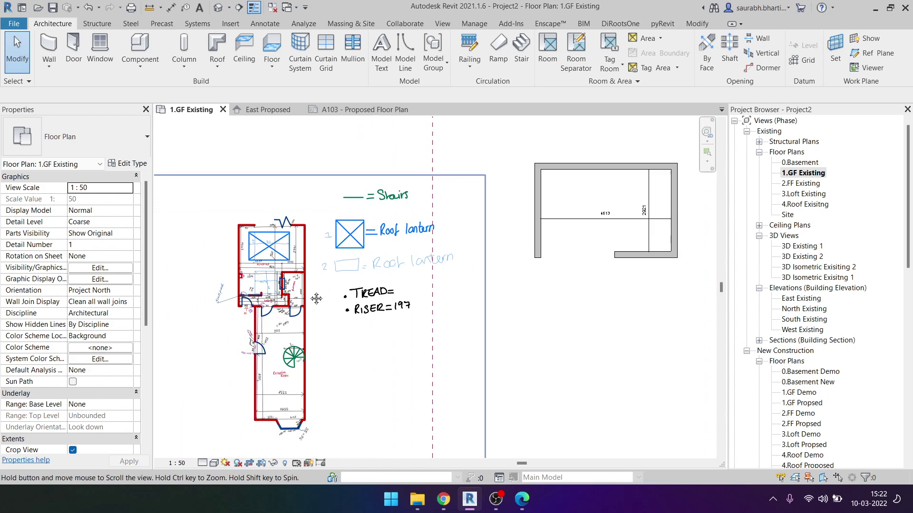
{"action": "scroll", "coordinate": [314, 290], "scroll_direction": "up", "scroll_amount": 2}
{"action": "scroll", "coordinate": [308, 278], "scroll_direction": "up", "scroll_amount": 2}
{"action": "scroll", "coordinate": [303, 266], "scroll_direction": "up", "scroll_amount": 2}
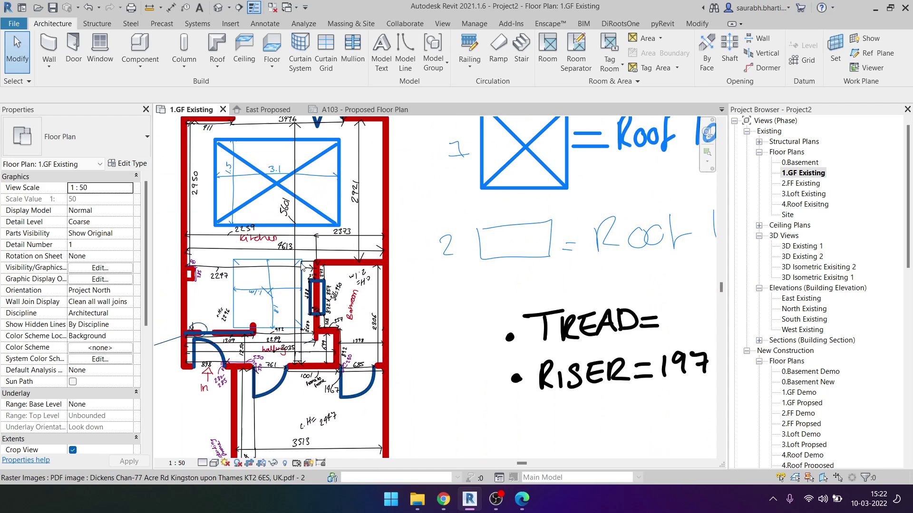
{"action": "scroll", "coordinate": [342, 302], "scroll_direction": "up", "scroll_amount": 1}
{"action": "scroll", "coordinate": [352, 295], "scroll_direction": "up", "scroll_amount": 1}
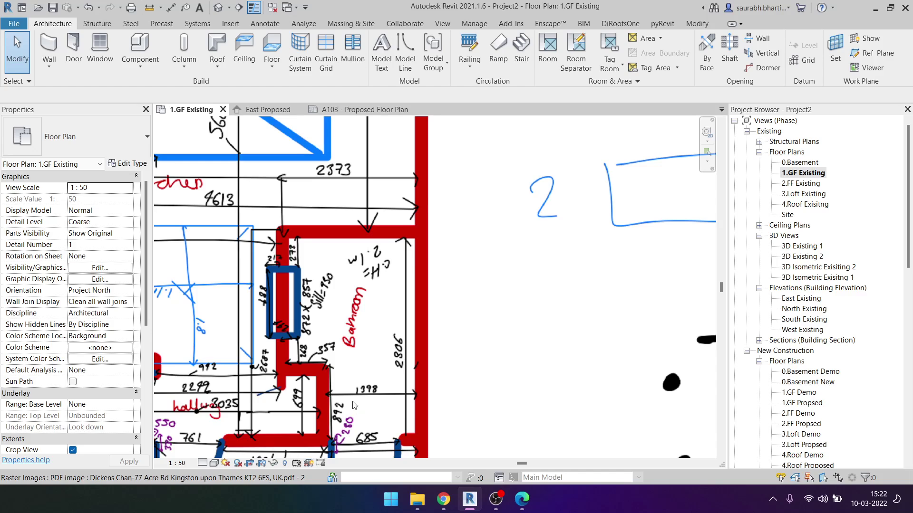
{"action": "scroll", "coordinate": [353, 405], "scroll_direction": "up", "scroll_amount": 1}
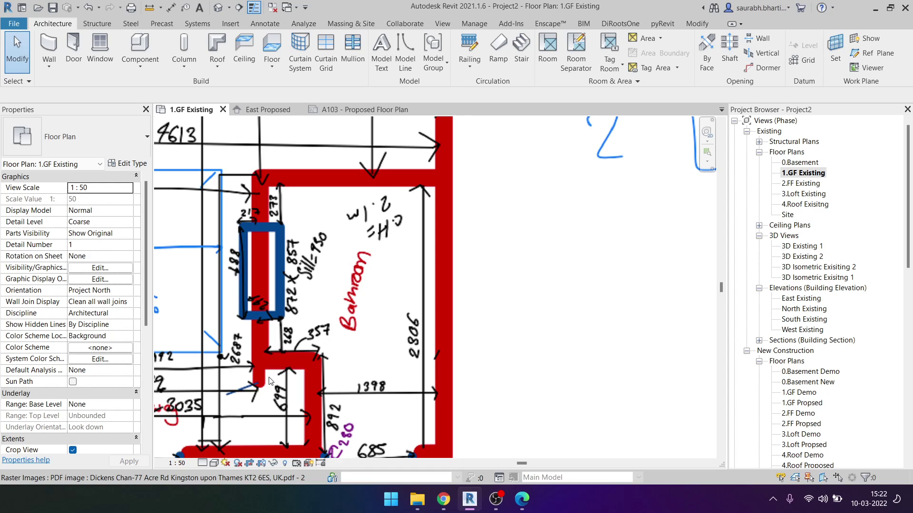
{"action": "scroll", "coordinate": [312, 352], "scroll_direction": "up", "scroll_amount": 2}
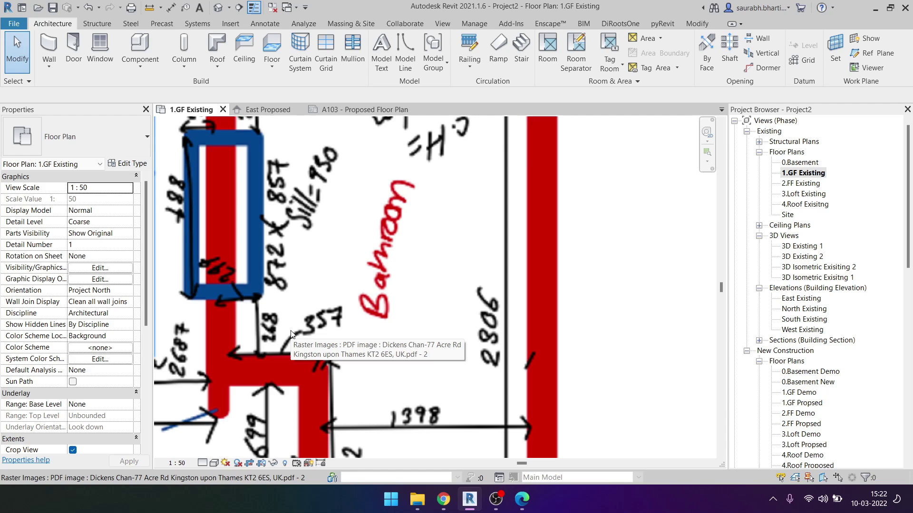
{"action": "scroll", "coordinate": [464, 298], "scroll_direction": "down", "scroll_amount": 3}
{"action": "scroll", "coordinate": [464, 298], "scroll_direction": "down", "scroll_amount": 3}
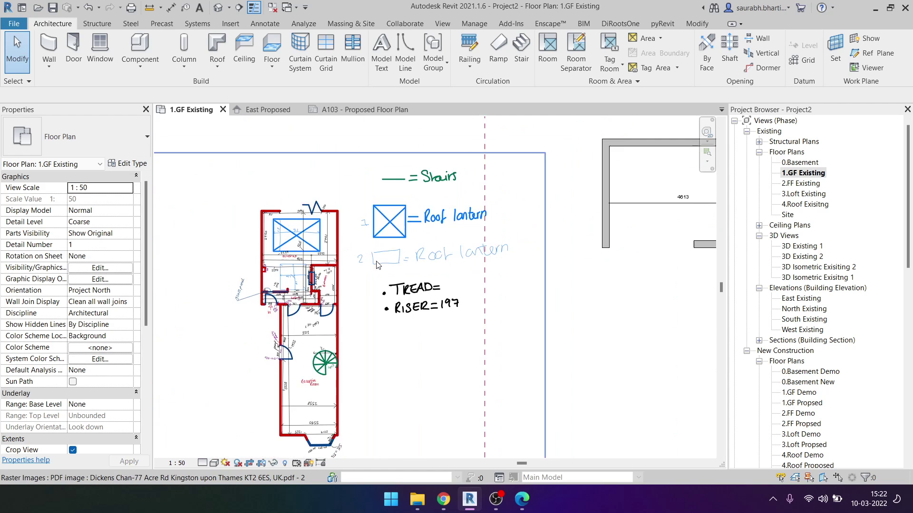
{"action": "scroll", "coordinate": [540, 336], "scroll_direction": "up", "scroll_amount": 1}
{"action": "key", "text": "w"}
{"action": "key", "text": "a"}
{"action": "scroll", "coordinate": [554, 241], "scroll_direction": "up", "scroll_amount": 1}
{"action": "key", "text": "Escape"}
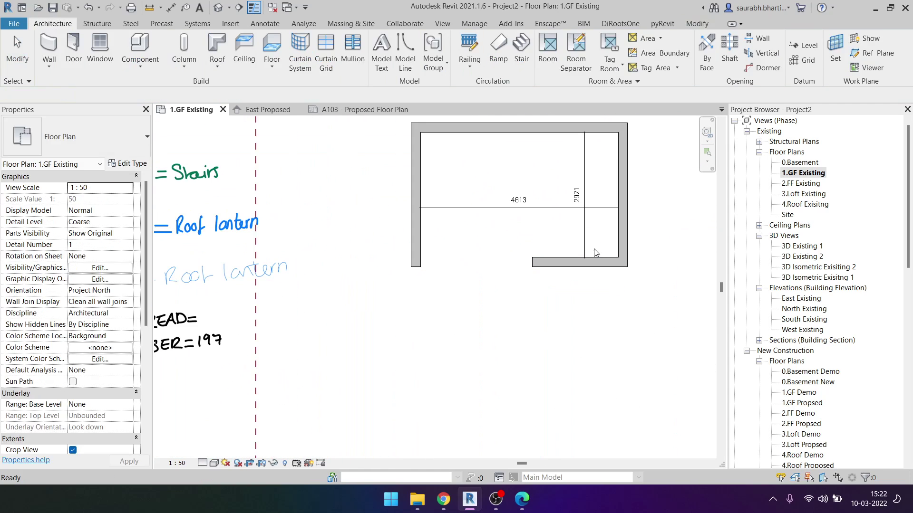
Step: Extend the bottom ends of both the right and left side walls downward
{"action": "left_click", "coordinate": [621, 219]}
{"action": "mouse_move", "coordinate": [624, 261]}
{"action": "left_mouse_down"}
{"action": "mouse_move", "coordinate": [640, 366]}
{"action": "mouse_move", "coordinate": [623, 401]}
{"action": "left_mouse_up"}
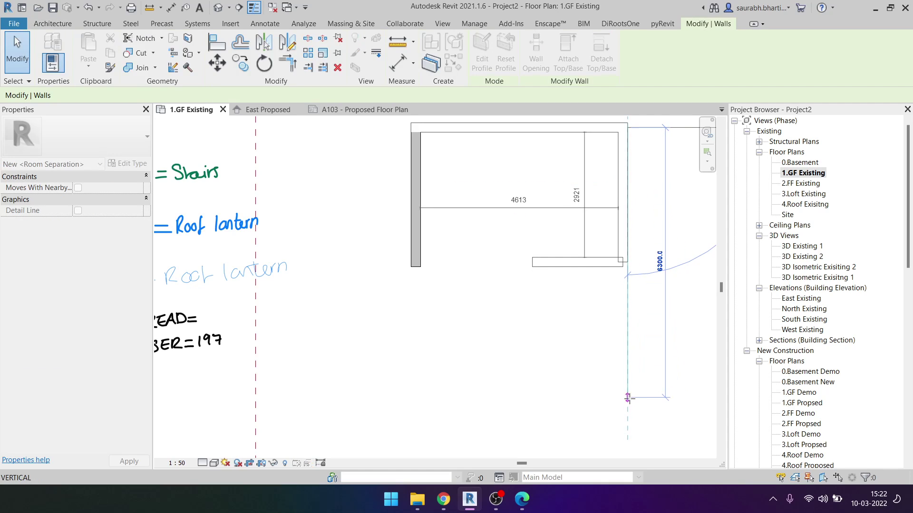
{"action": "key", "text": "Escape"}
{"action": "left_click", "coordinate": [415, 228]}
{"action": "left_click_drag", "start_coordinate": [420, 267], "coordinate": [421, 402]}
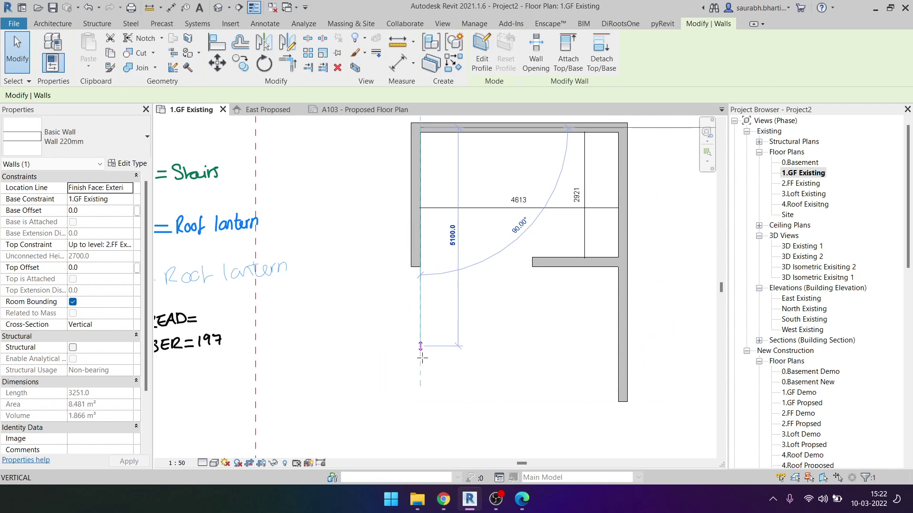
{"action": "key", "text": "Escape"}
{"action": "scroll", "coordinate": [605, 263], "scroll_direction": "up", "scroll_amount": 2}
{"action": "scroll", "coordinate": [605, 263], "scroll_direction": "down", "scroll_amount": 2}
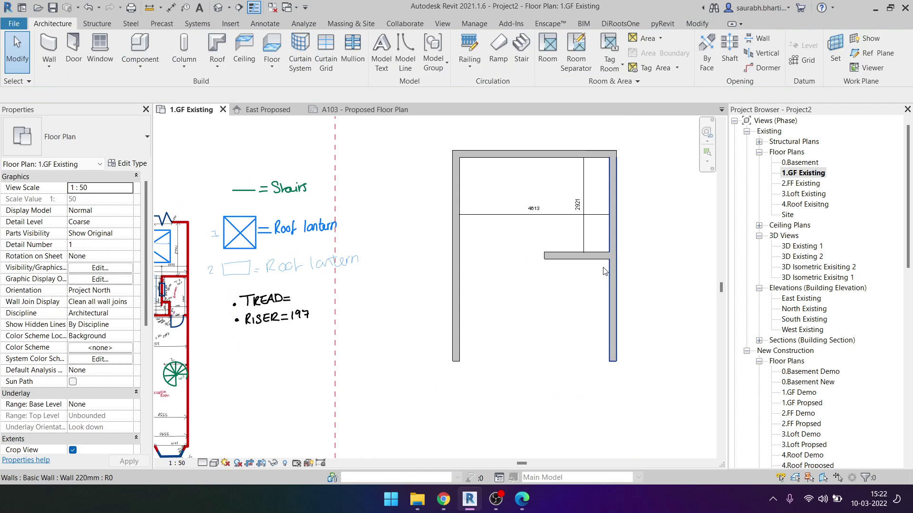
Step: Trace the stepped bathroom walls below the short wall as a chained wall run
{"action": "key", "text": "w"}
{"action": "key", "text": "a"}
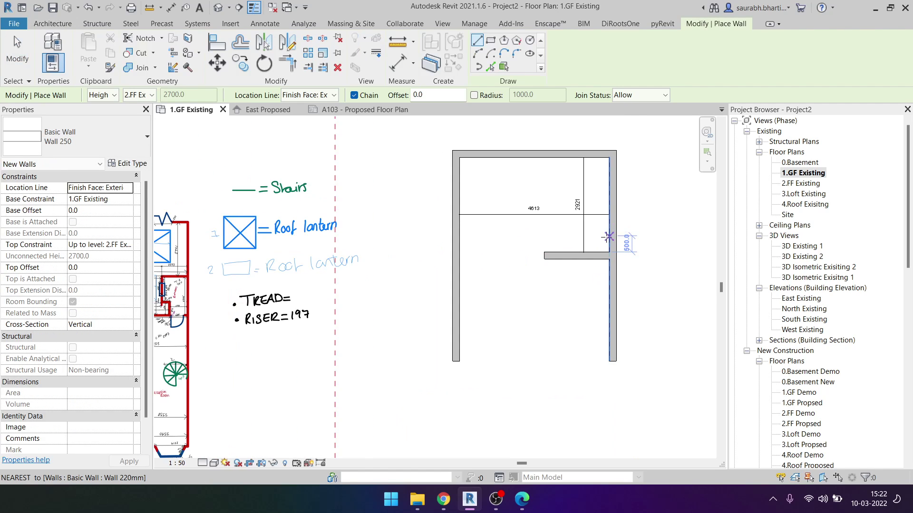
{"action": "scroll", "coordinate": [567, 286], "scroll_direction": "up", "scroll_amount": 1}
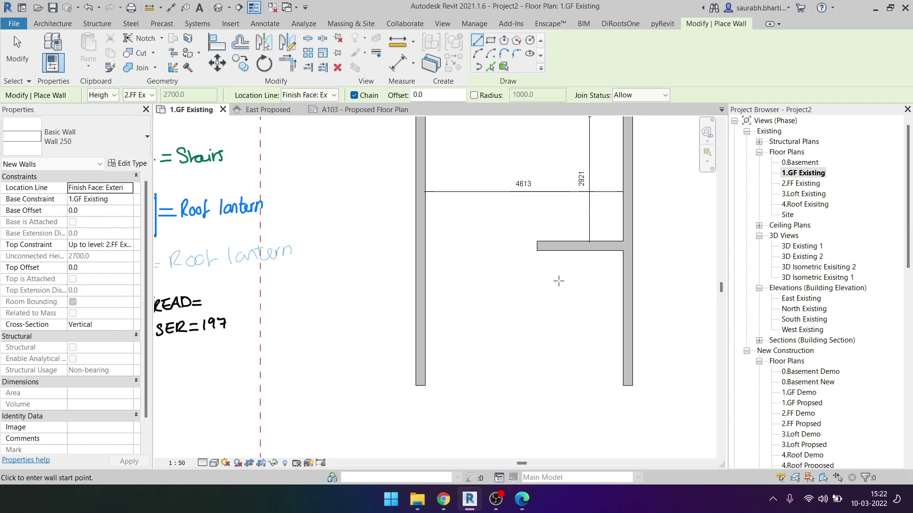
{"action": "left_click", "coordinate": [551, 250]}
{"action": "left_click", "coordinate": [550, 332]}
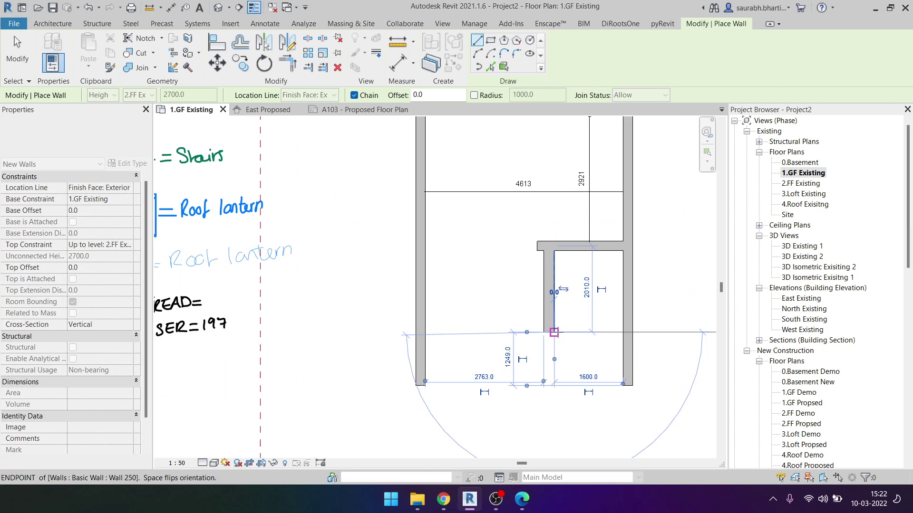
{"action": "left_click", "coordinate": [589, 332]}
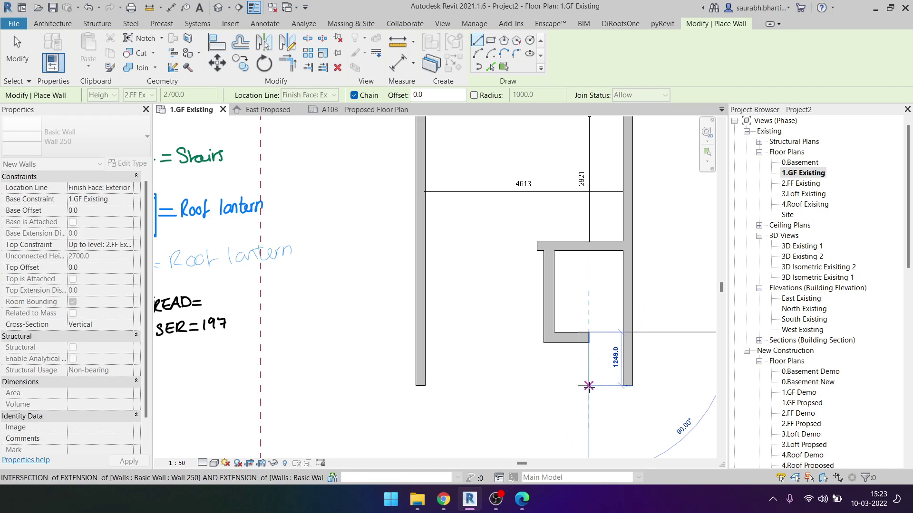
{"action": "left_click", "coordinate": [589, 386]}
{"action": "left_click", "coordinate": [615, 386]}
{"action": "key", "text": "Escape"}
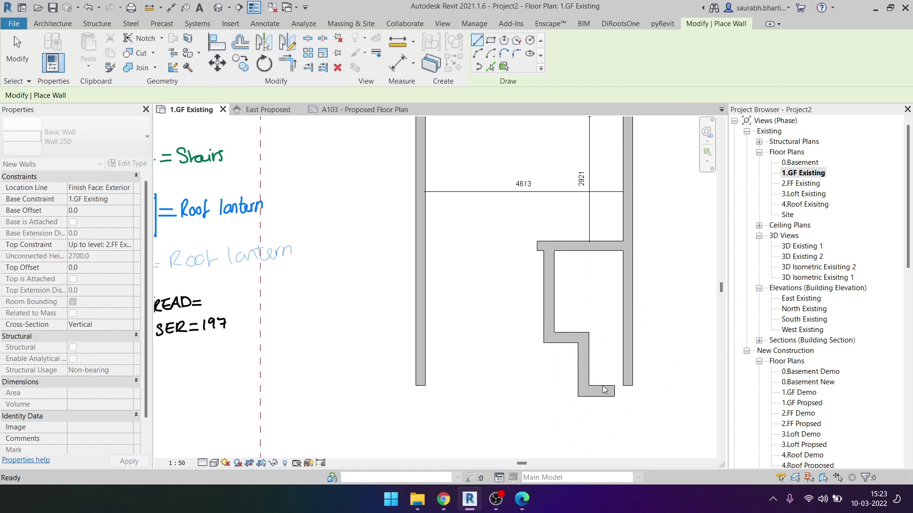
{"action": "key", "text": "Escape"}
Step: Pan and zoom between the sketched bathroom area and the modelled walls to compare them
{"action": "middle_click_drag", "start_coordinate": [415, 345], "coordinate": [537, 361]}
{"action": "scroll", "coordinate": [223, 295], "scroll_direction": "up", "scroll_amount": 1}
{"action": "scroll", "coordinate": [223, 295], "scroll_direction": "up", "scroll_amount": 1}
{"action": "scroll", "coordinate": [224, 295], "scroll_direction": "up", "scroll_amount": 1}
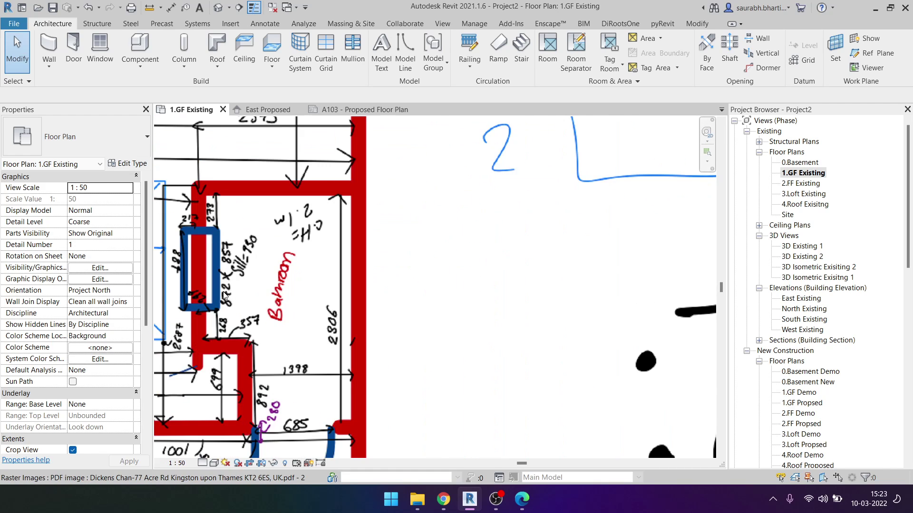
{"action": "scroll", "coordinate": [225, 294], "scroll_direction": "up", "scroll_amount": 2}
{"action": "middle_click_drag", "start_coordinate": [275, 382], "coordinate": [320, 307]}
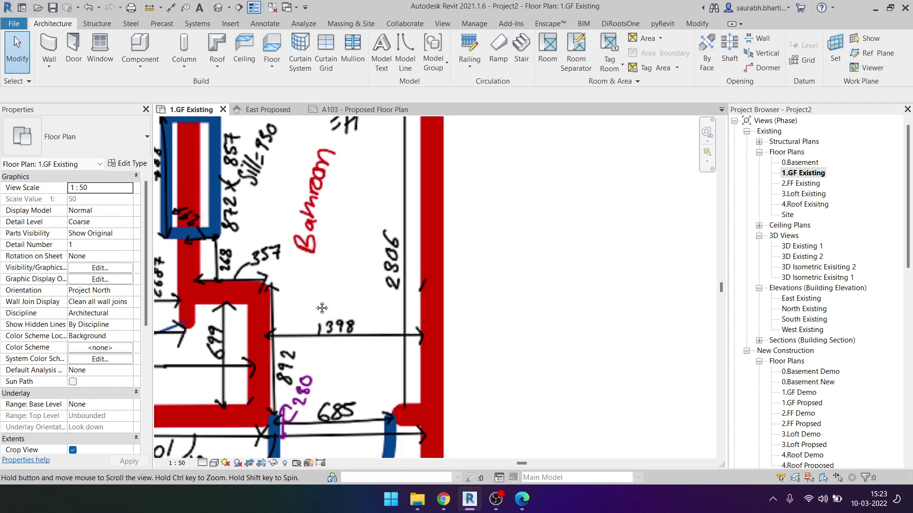
{"action": "scroll", "coordinate": [371, 366], "scroll_direction": "down", "scroll_amount": 1}
{"action": "scroll", "coordinate": [384, 403], "scroll_direction": "down", "scroll_amount": 1}
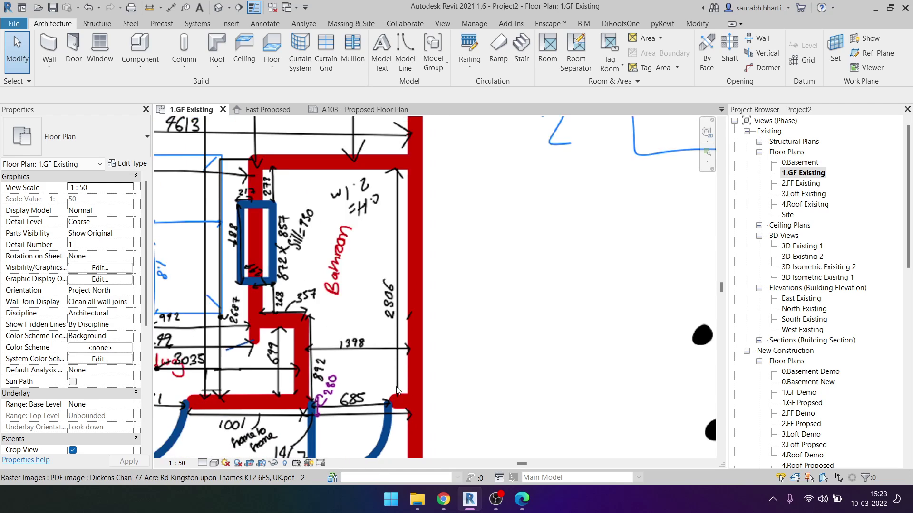
{"action": "scroll", "coordinate": [317, 405], "scroll_direction": "down", "scroll_amount": 1}
{"action": "scroll", "coordinate": [361, 400], "scroll_direction": "up", "scroll_amount": 1}
{"action": "scroll", "coordinate": [375, 402], "scroll_direction": "up", "scroll_amount": 1}
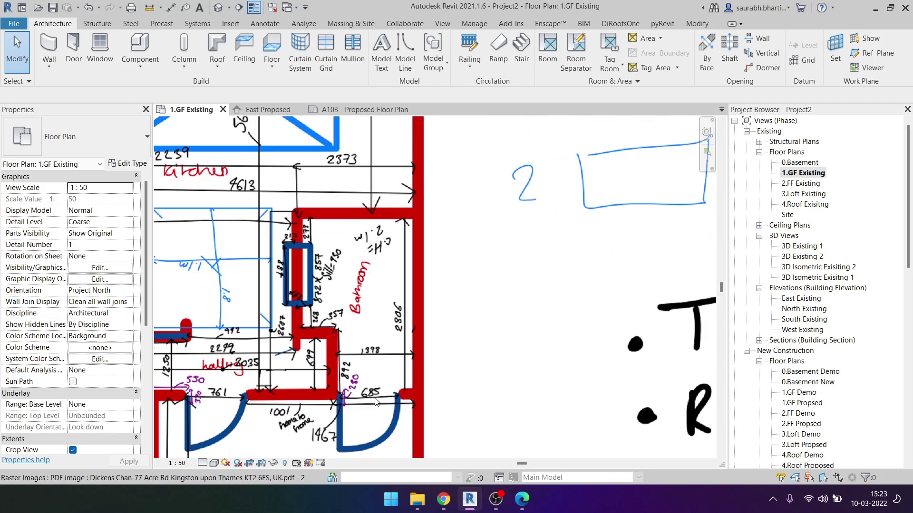
{"action": "scroll", "coordinate": [391, 332], "scroll_direction": "down", "scroll_amount": 2}
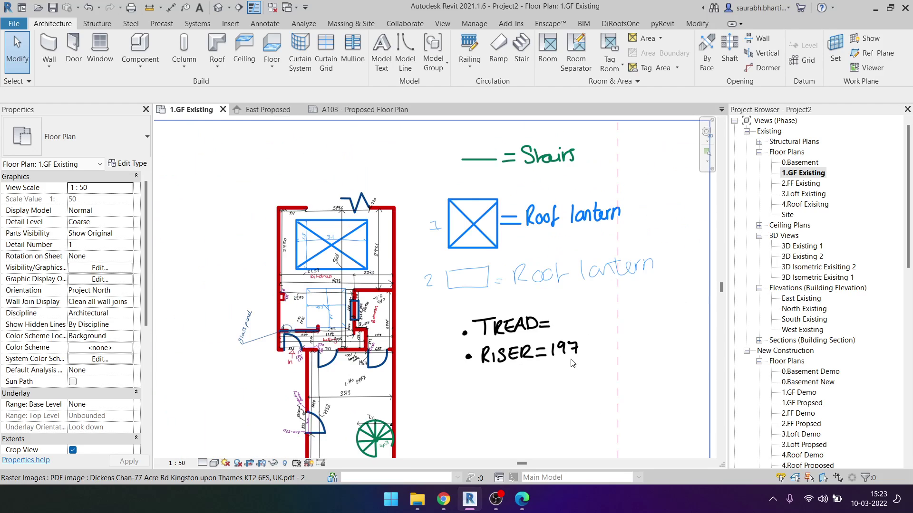
{"action": "middle_click_drag", "start_coordinate": [391, 331], "coordinate": [157, 333]}
{"action": "middle_click_drag", "start_coordinate": [542, 357], "coordinate": [322, 357]}
Step: Add an aligned dimension (DI) from the small room's upper wall face to its bottom wall face
{"action": "left_click", "coordinate": [540, 407]}
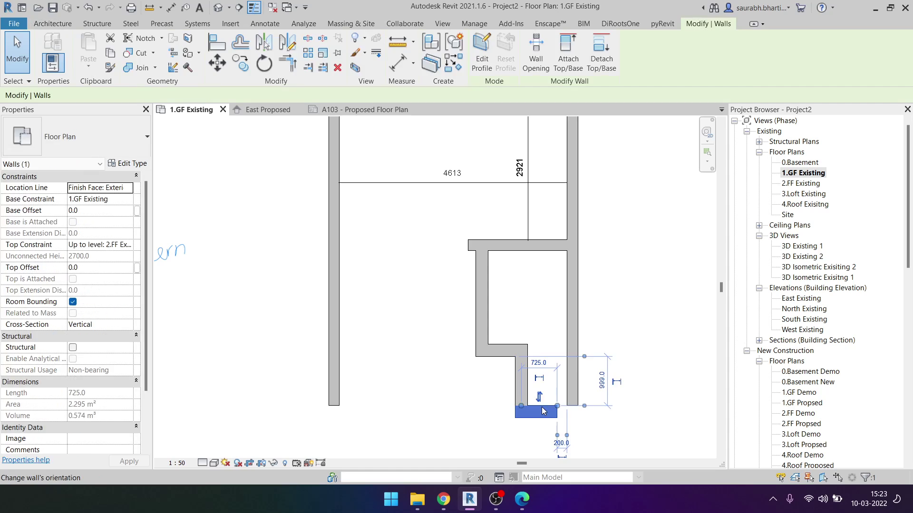
{"action": "key", "text": "Escape"}
{"action": "key", "text": "d"}
{"action": "key", "text": "i"}
{"action": "left_click", "coordinate": [543, 252]}
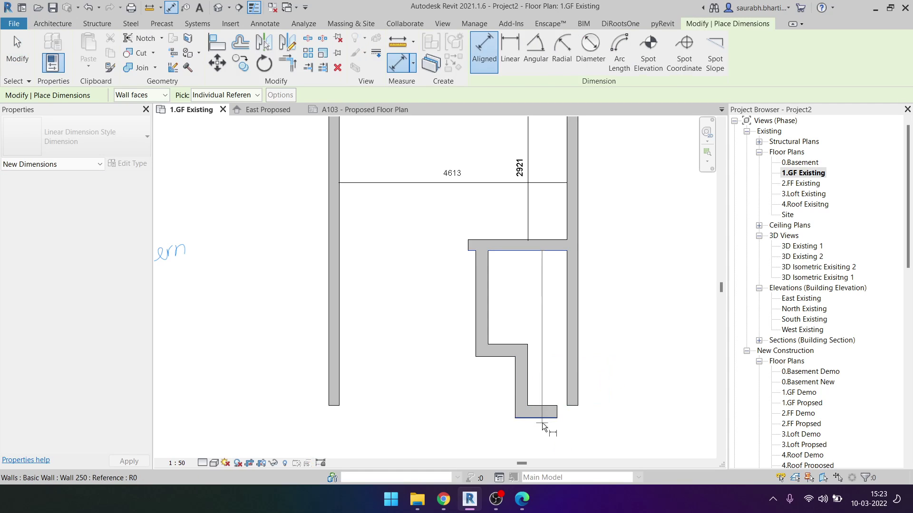
{"action": "left_click", "coordinate": [541, 405]}
{"action": "key", "text": "Escape"}
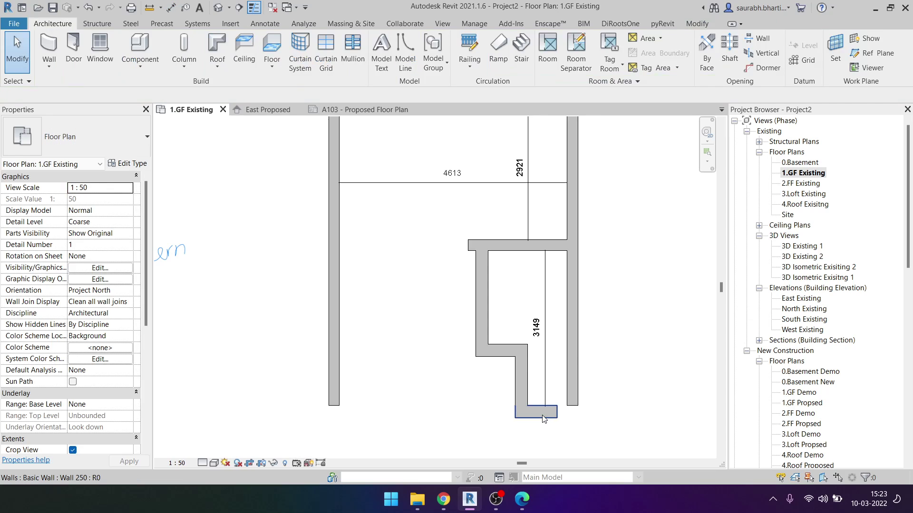
Step: Move the short bottom wall up so its 3149 distance becomes 2306
{"action": "left_click", "coordinate": [545, 413]}
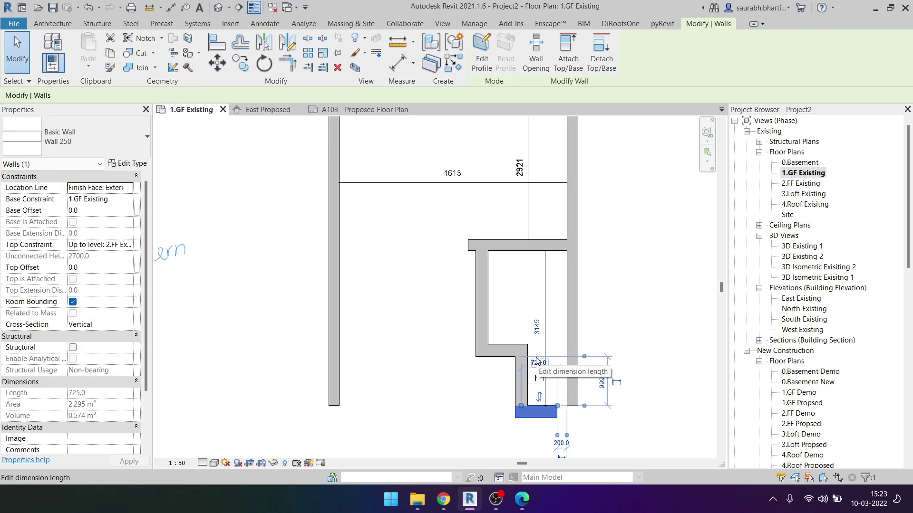
{"action": "left_click", "coordinate": [537, 326]}
{"action": "type", "text": "230"}
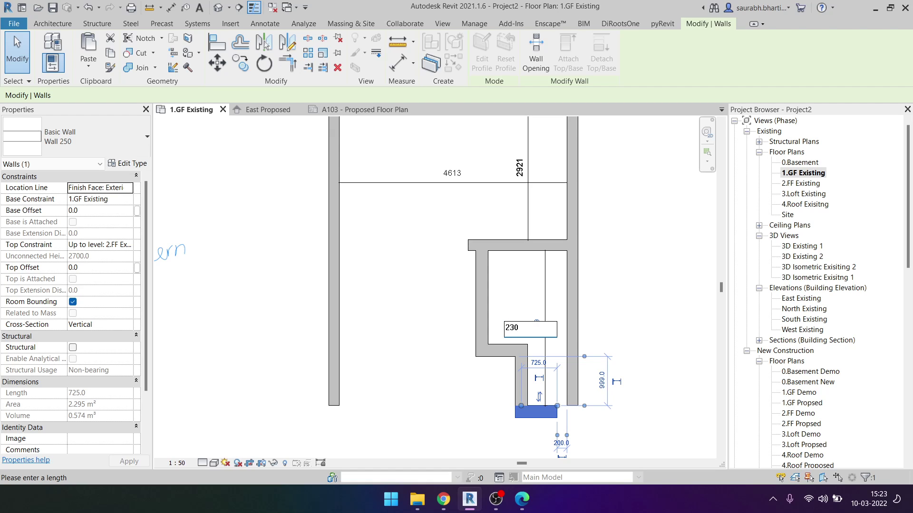
{"action": "key", "text": "Return"}
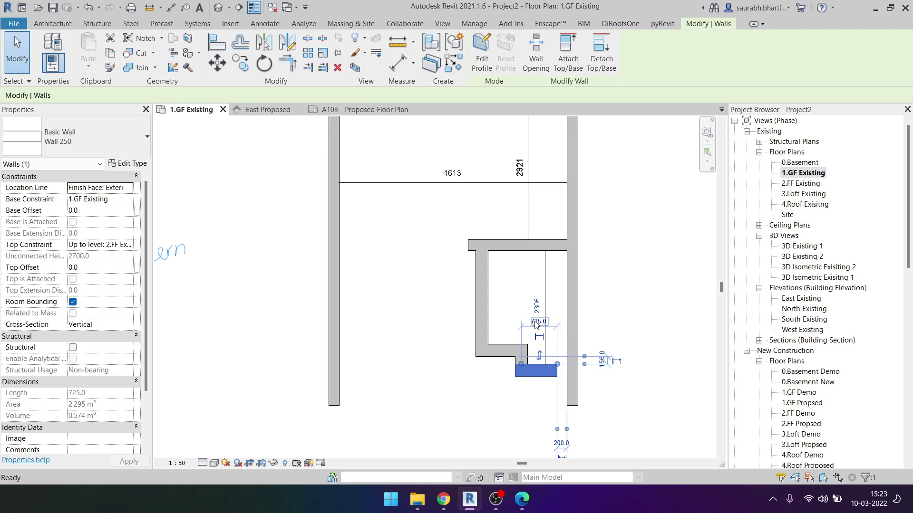
{"action": "key", "text": "Escape"}
Step: Reattach the 2306 dimension's lower end to the lower wall and adjust that wall's end
{"action": "left_click", "coordinate": [545, 333]}
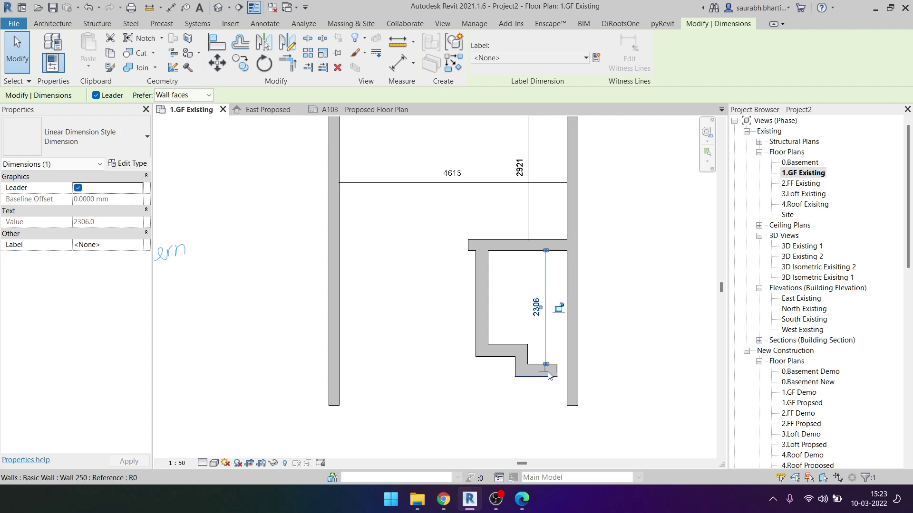
{"action": "mouse_move", "coordinate": [544, 365]}
{"action": "left_mouse_down"}
{"action": "mouse_move", "coordinate": [542, 373]}
{"action": "mouse_move", "coordinate": [562, 365]}
{"action": "left_mouse_up"}
{"action": "key", "text": "Escape"}
{"action": "left_click", "coordinate": [543, 371]}
{"action": "key", "text": "Escape"}
{"action": "left_click", "coordinate": [551, 371]}
{"action": "key", "text": "Escape"}
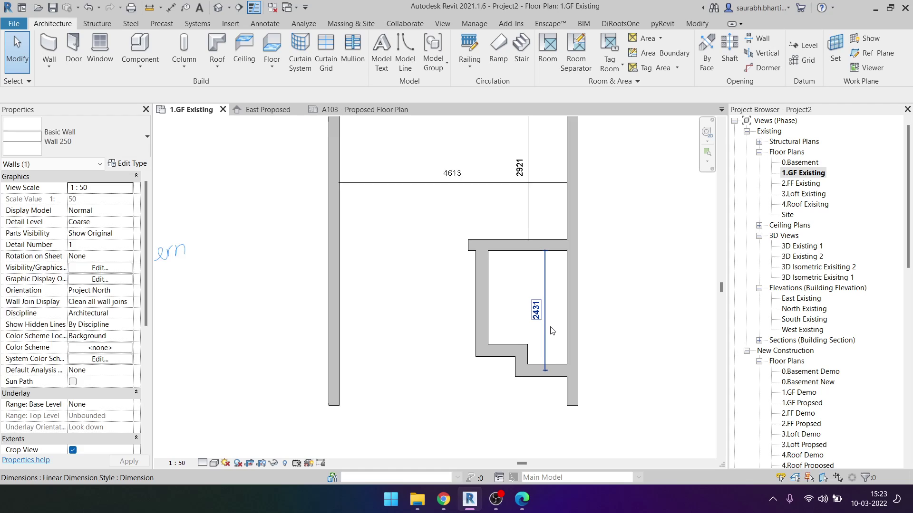
Step: Keep the 2431 dimension's end on the wall's inner face and zoom out
{"action": "scroll", "coordinate": [545, 361], "scroll_direction": "up", "scroll_amount": 1}
{"action": "left_click", "coordinate": [545, 342]}
{"action": "scroll", "coordinate": [545, 387], "scroll_direction": "up", "scroll_amount": 4}
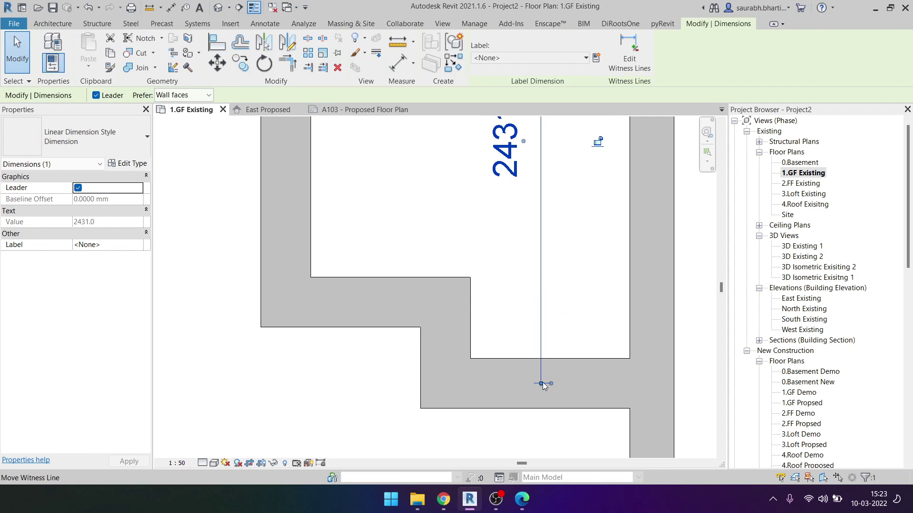
{"action": "left_click_drag", "start_coordinate": [542, 381], "coordinate": [541, 410]}
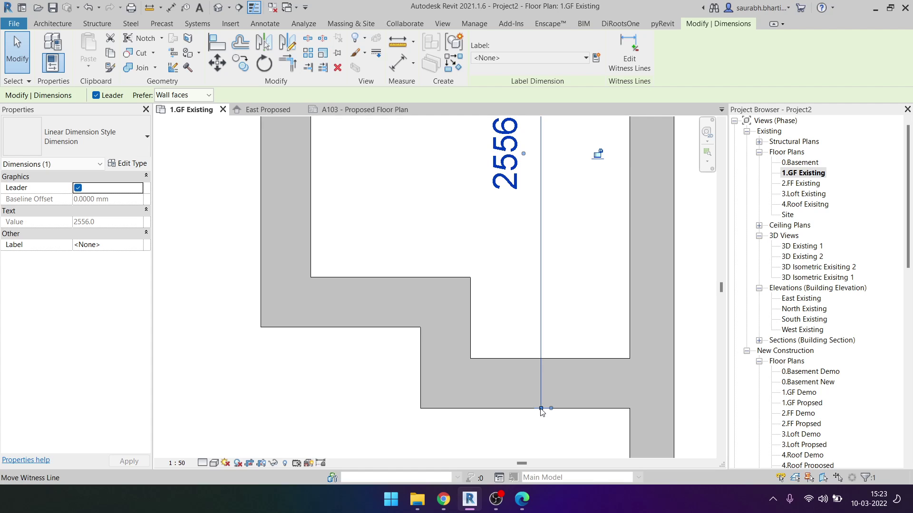
{"action": "left_click_drag", "start_coordinate": [542, 411], "coordinate": [542, 413]}
{"action": "scroll", "coordinate": [542, 412], "scroll_direction": "down", "scroll_amount": 1}
{"action": "scroll", "coordinate": [541, 411], "scroll_direction": "down", "scroll_amount": 1}
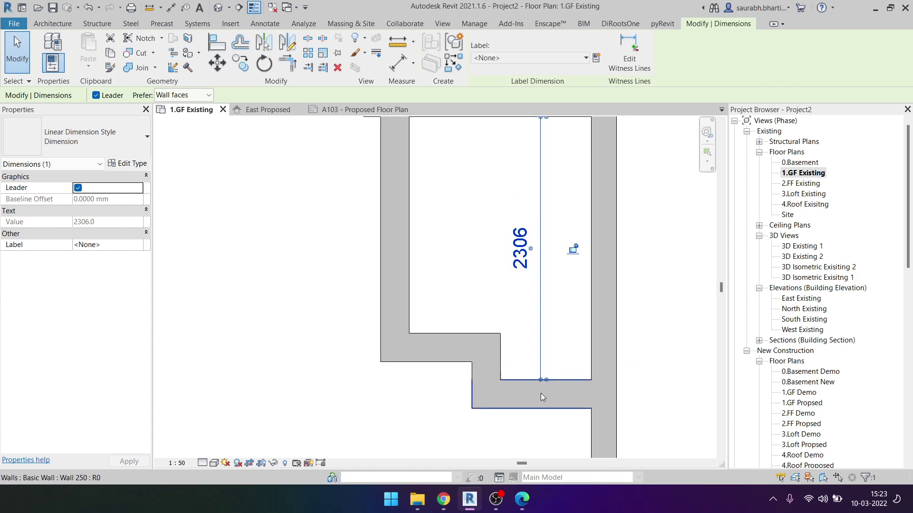
{"action": "scroll", "coordinate": [541, 392], "scroll_direction": "down", "scroll_amount": 1}
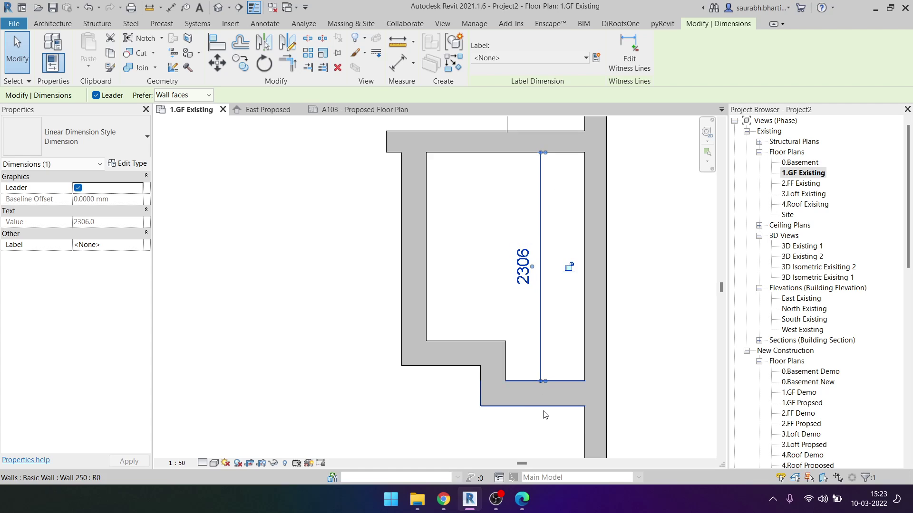
{"action": "left_click", "coordinate": [550, 421]}
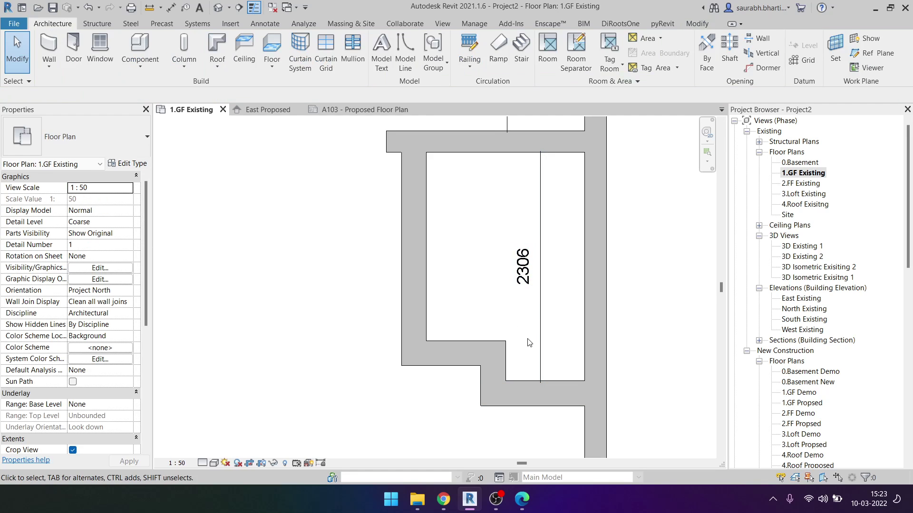
{"action": "scroll", "coordinate": [529, 342], "scroll_direction": "down", "scroll_amount": 5}
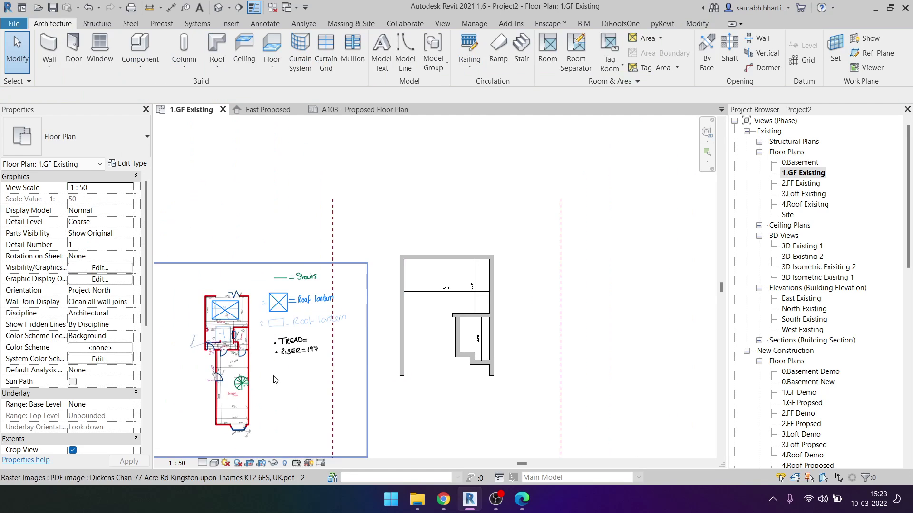
Step: Zoom in on the room's step and select the stepped walls to check them
{"action": "scroll", "coordinate": [304, 309], "scroll_direction": "up", "scroll_amount": 2}
{"action": "scroll", "coordinate": [315, 298], "scroll_direction": "up", "scroll_amount": 3}
{"action": "scroll", "coordinate": [321, 336], "scroll_direction": "up", "scroll_amount": 2}
{"action": "scroll", "coordinate": [321, 336], "scroll_direction": "up", "scroll_amount": 1}
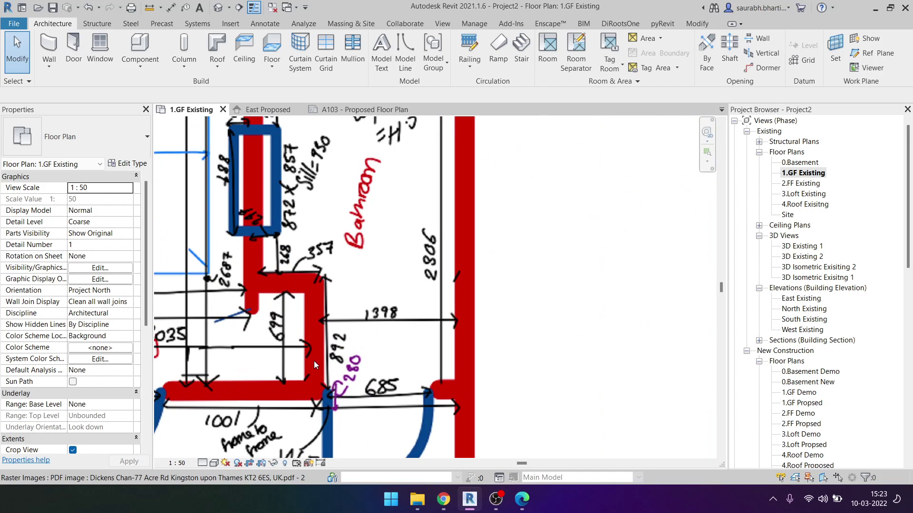
{"action": "scroll", "coordinate": [299, 311], "scroll_direction": "down", "scroll_amount": 4}
{"action": "scroll", "coordinate": [333, 285], "scroll_direction": "up", "scroll_amount": 4}
{"action": "scroll", "coordinate": [561, 301], "scroll_direction": "down", "scroll_amount": 1}
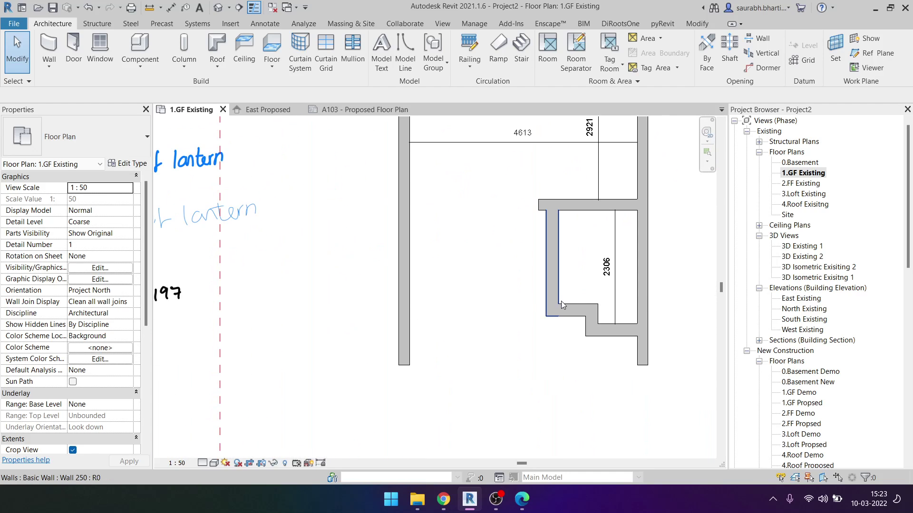
{"action": "left_click", "coordinate": [583, 310]}
{"action": "scroll", "coordinate": [618, 323], "scroll_direction": "up", "scroll_amount": 3}
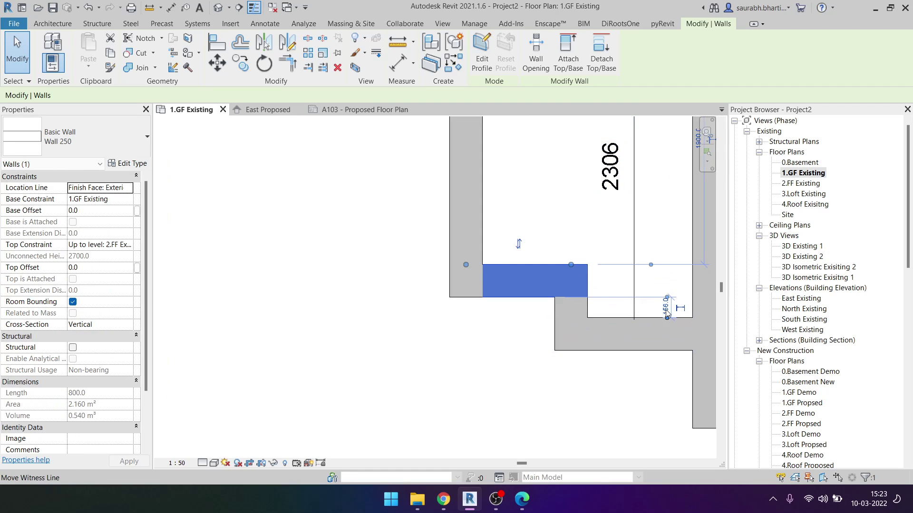
{"action": "left_click", "coordinate": [661, 313]}
Step: Add a 406 aligned dimension between the wall faces beside the step
{"action": "key", "text": "d"}
{"action": "key", "text": "i"}
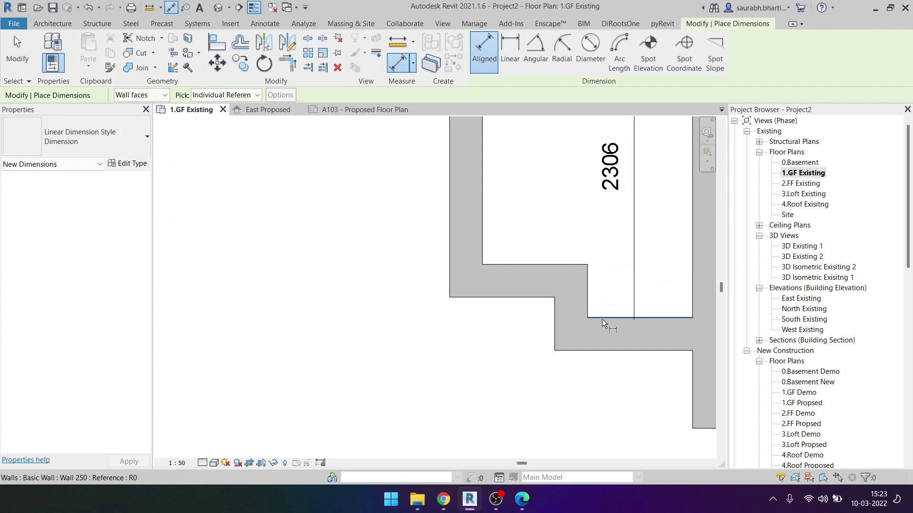
{"action": "left_click", "coordinate": [603, 321]}
{"action": "left_click", "coordinate": [580, 264]}
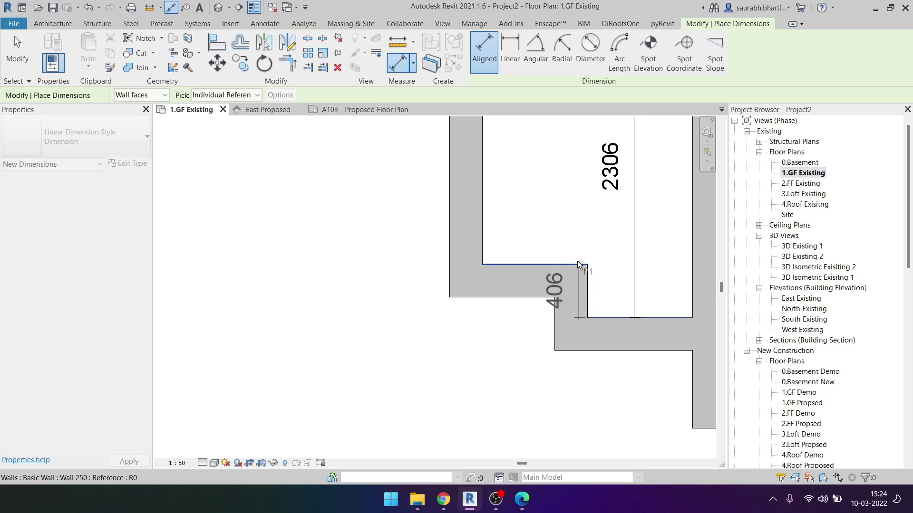
{"action": "left_click", "coordinate": [618, 221]}
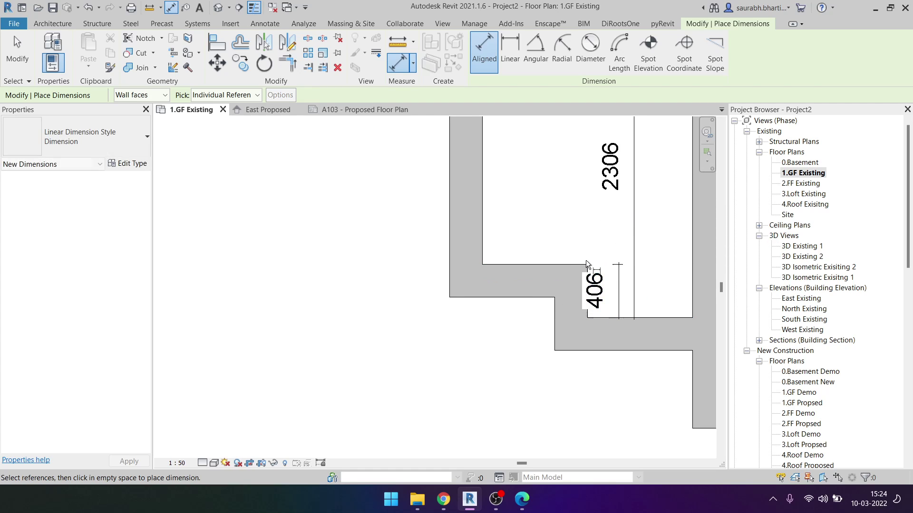
{"action": "key", "text": "Escape"}
Step: Move the step wall so its distance reads 806
{"action": "left_click", "coordinate": [533, 278]}
{"action": "scroll", "coordinate": [604, 295], "scroll_direction": "up", "scroll_amount": 3}
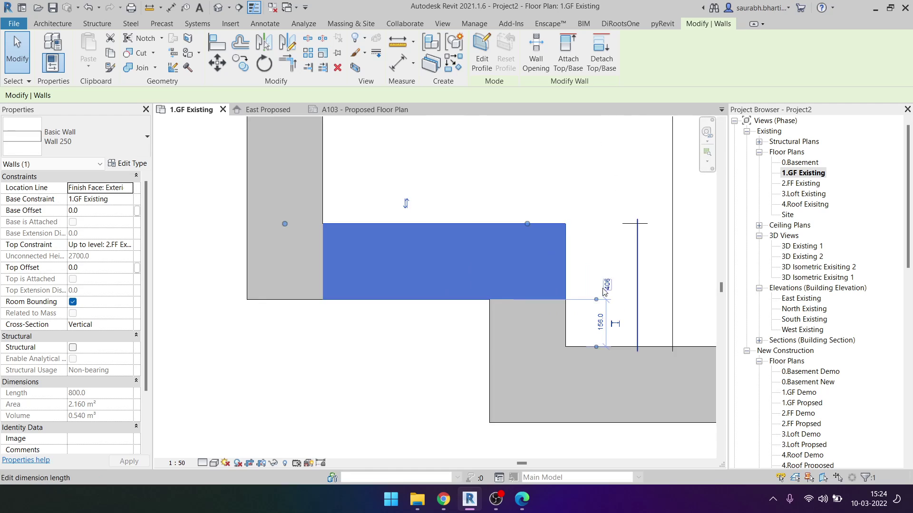
{"action": "left_click", "coordinate": [605, 284]}
{"action": "scroll", "coordinate": [604, 285], "scroll_direction": "down", "scroll_amount": 1}
{"action": "type", "text": "806"}
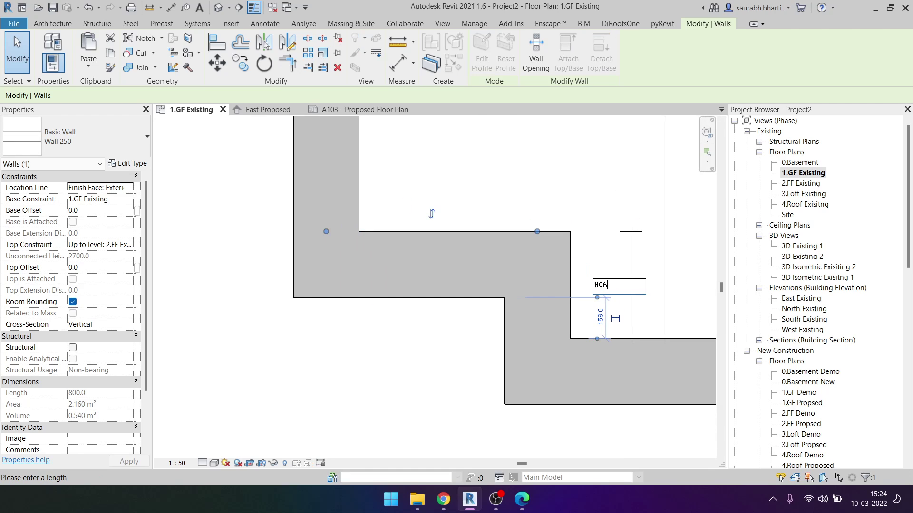
{"action": "key", "text": "Return"}
{"action": "scroll", "coordinate": [594, 271], "scroll_direction": "down", "scroll_amount": 3}
{"action": "key", "text": "XF86MonBrightnessUp"}
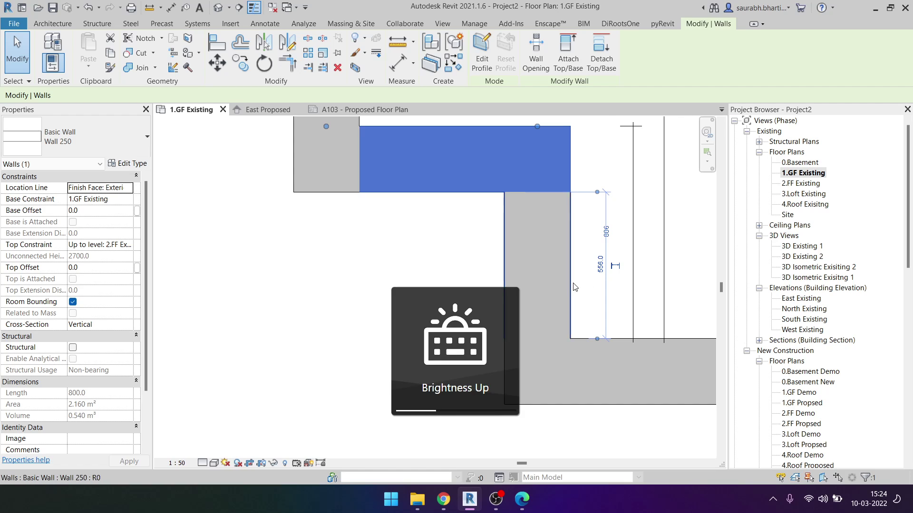
{"action": "key", "text": "Escape"}
Step: Pan and zoom between the modelled walls and the sketched bathroom walls and notes
{"action": "scroll", "coordinate": [595, 271], "scroll_direction": "down", "scroll_amount": 2}
{"action": "scroll", "coordinate": [523, 285], "scroll_direction": "down", "scroll_amount": 2}
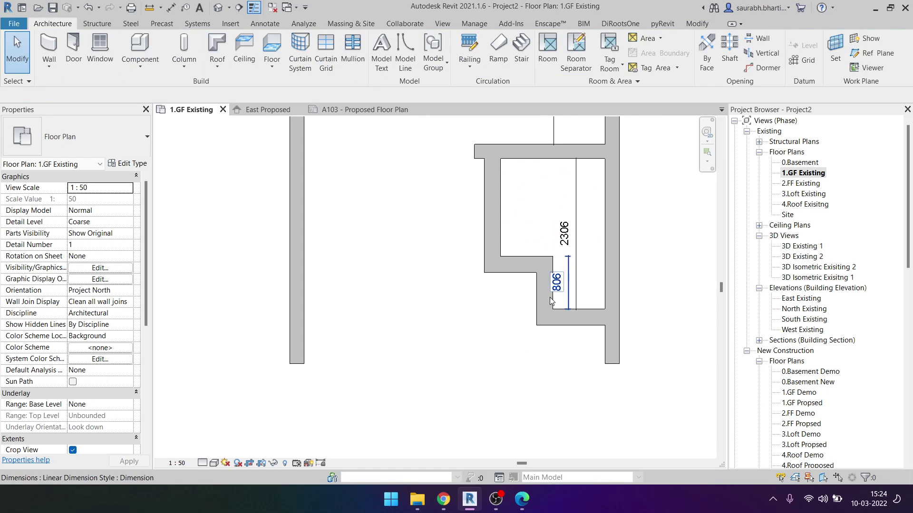
{"action": "scroll", "coordinate": [458, 303], "scroll_direction": "down", "scroll_amount": 2}
{"action": "scroll", "coordinate": [249, 232], "scroll_direction": "up", "scroll_amount": 5}
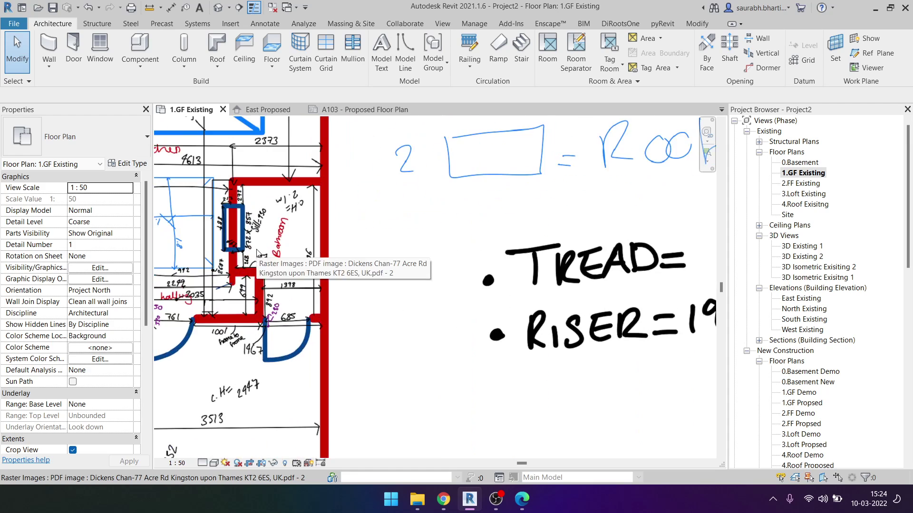
{"action": "scroll", "coordinate": [249, 232], "scroll_direction": "up", "scroll_amount": 3}
{"action": "scroll", "coordinate": [256, 291], "scroll_direction": "up", "scroll_amount": 2}
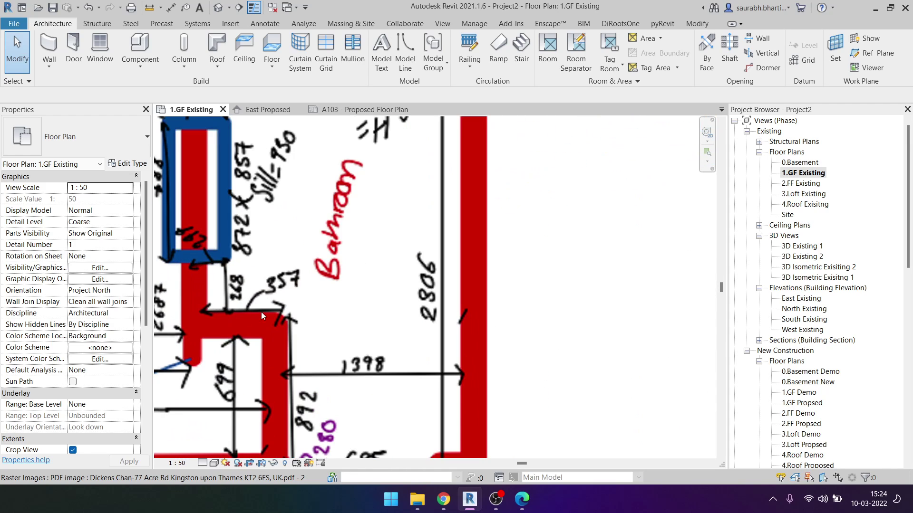
{"action": "scroll", "coordinate": [279, 298], "scroll_direction": "down", "scroll_amount": 5}
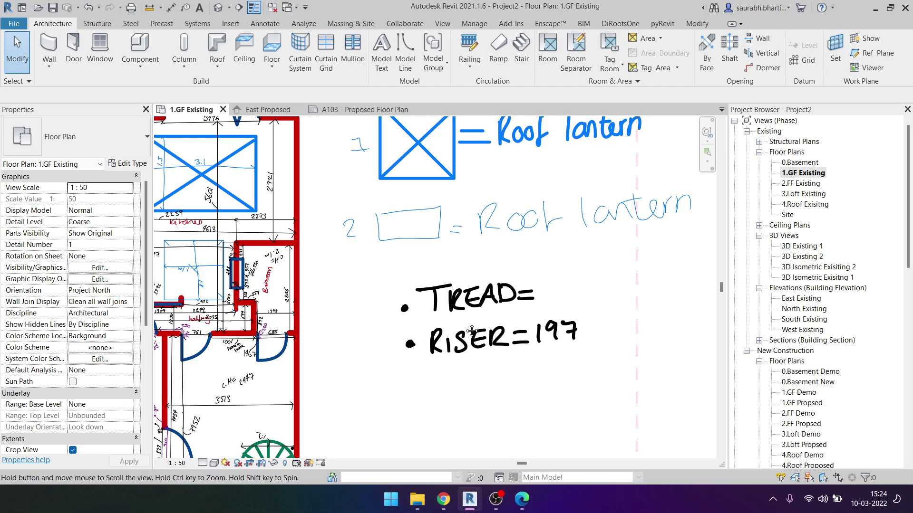
{"action": "middle_click_drag", "start_coordinate": [651, 316], "coordinate": [415, 316]}
{"action": "scroll", "coordinate": [415, 316], "scroll_direction": "down", "scroll_amount": 3}
{"action": "scroll", "coordinate": [415, 316], "scroll_direction": "up", "scroll_amount": 3}
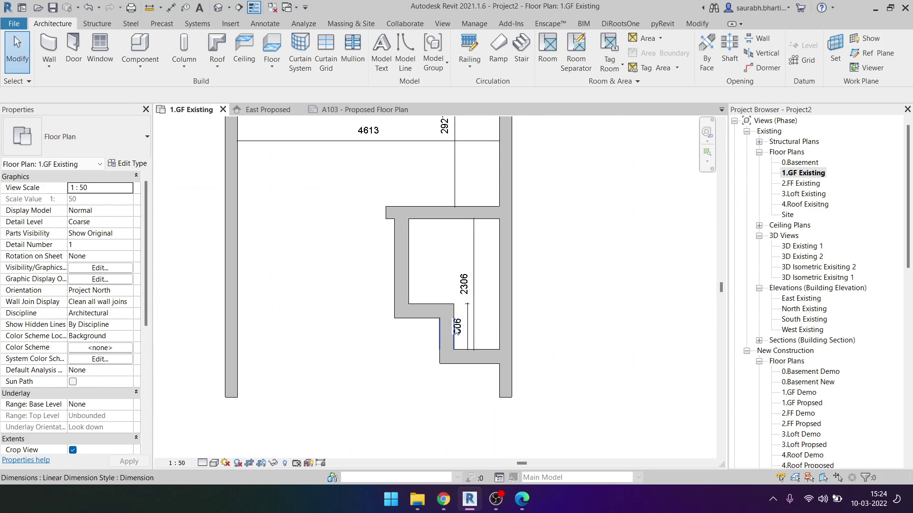
{"action": "scroll", "coordinate": [472, 338], "scroll_direction": "down", "scroll_amount": 3}
{"action": "scroll", "coordinate": [243, 322], "scroll_direction": "up", "scroll_amount": 2}
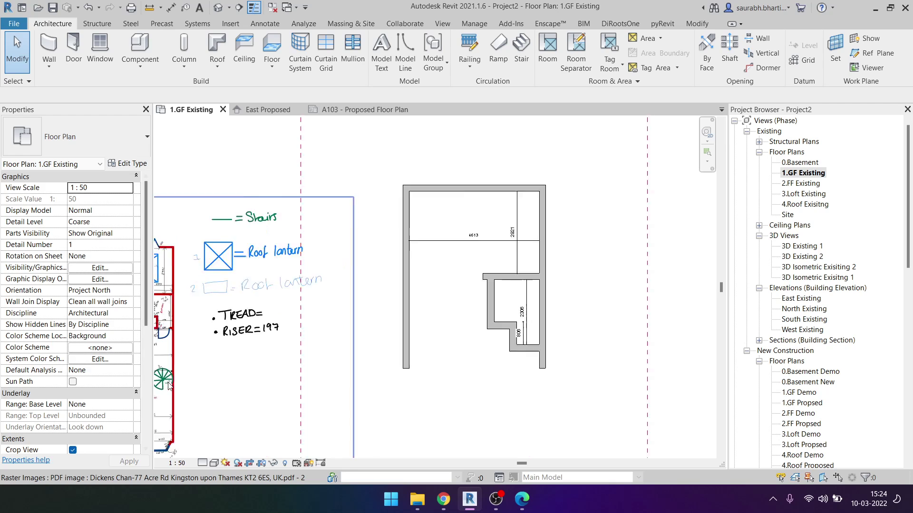
{"action": "scroll", "coordinate": [244, 321], "scroll_direction": "up", "scroll_amount": 2}
{"action": "middle_click_drag", "start_coordinate": [244, 321], "coordinate": [355, 343]}
{"action": "scroll", "coordinate": [264, 274], "scroll_direction": "up", "scroll_amount": 3}
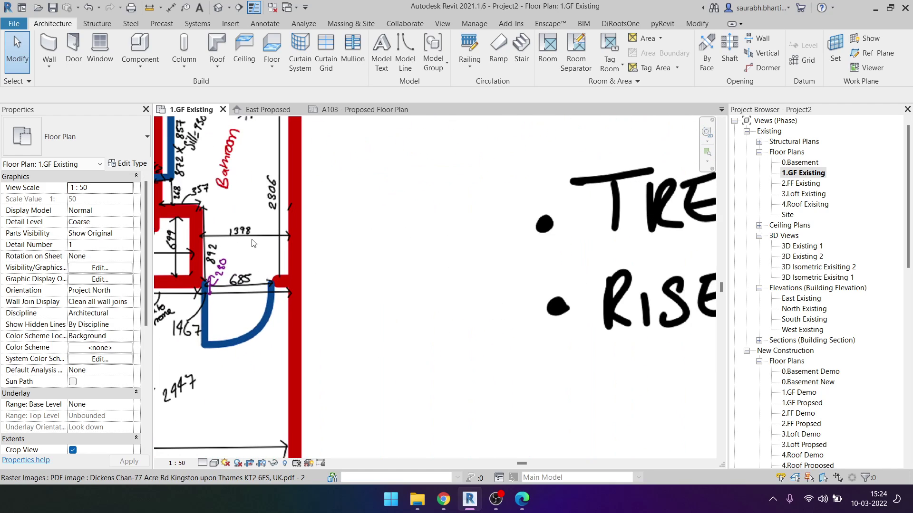
{"action": "scroll", "coordinate": [231, 246], "scroll_direction": "down", "scroll_amount": 2}
{"action": "scroll", "coordinate": [342, 279], "scroll_direction": "down", "scroll_amount": 2}
{"action": "scroll", "coordinate": [464, 294], "scroll_direction": "down", "scroll_amount": 2}
{"action": "scroll", "coordinate": [352, 316], "scroll_direction": "down", "scroll_amount": 2}
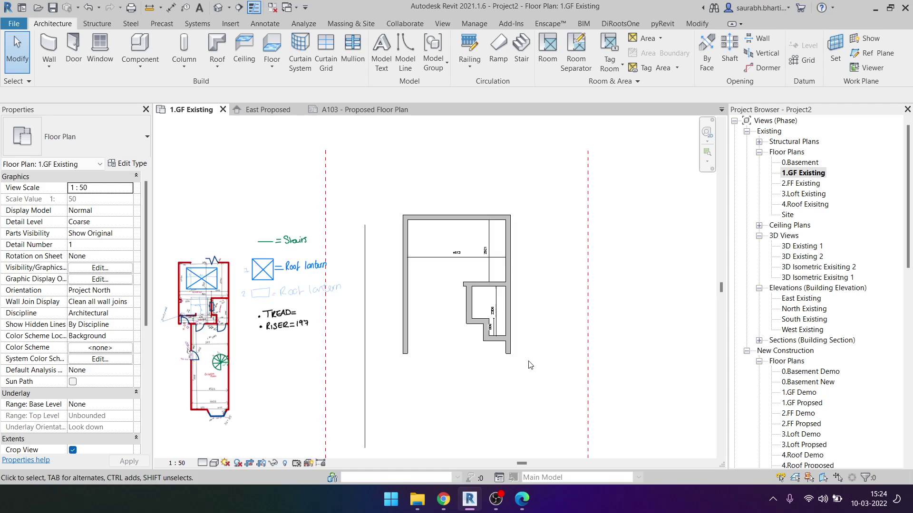
{"action": "scroll", "coordinate": [531, 365], "scroll_direction": "up", "scroll_amount": 2}
{"action": "scroll", "coordinate": [428, 305], "scroll_direction": "up", "scroll_amount": 1}
Step: Add an 800 aligned dimension across the room beside the stair
{"action": "left_click", "coordinate": [409, 294]}
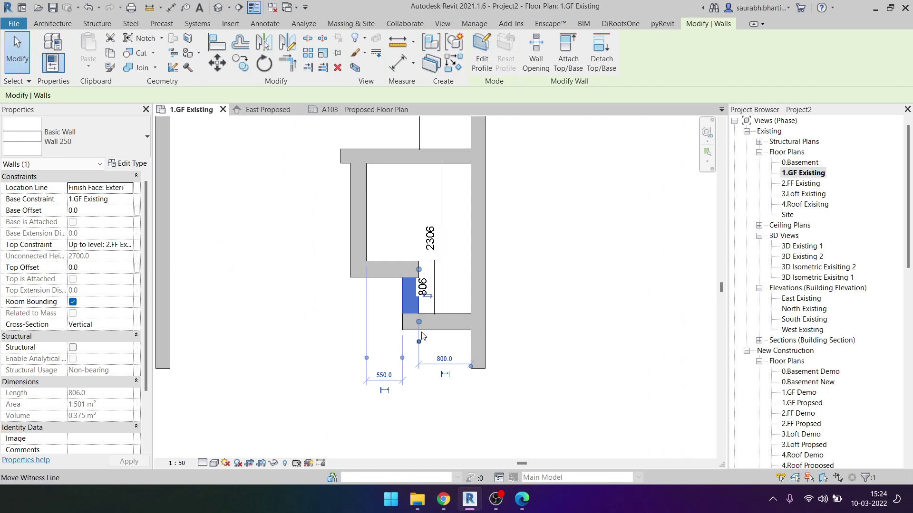
{"action": "scroll", "coordinate": [433, 335], "scroll_direction": "up", "scroll_amount": 2}
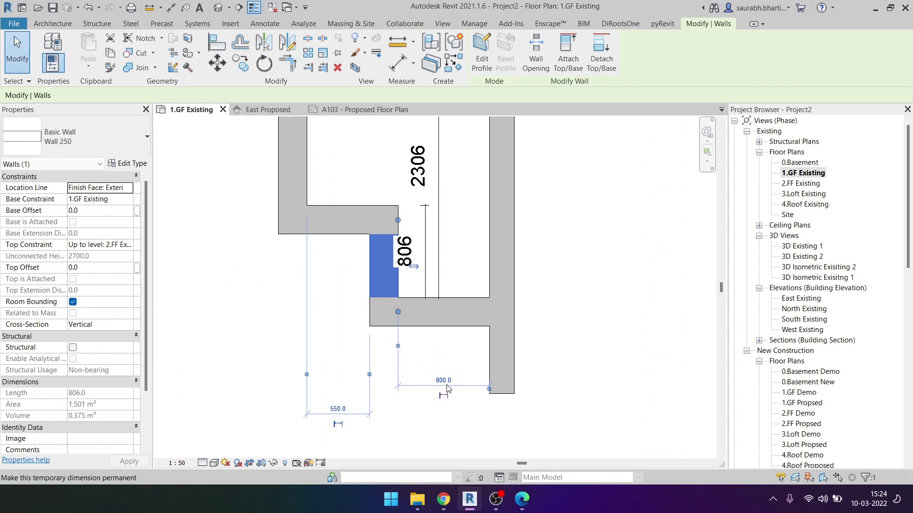
{"action": "key", "text": "Escape"}
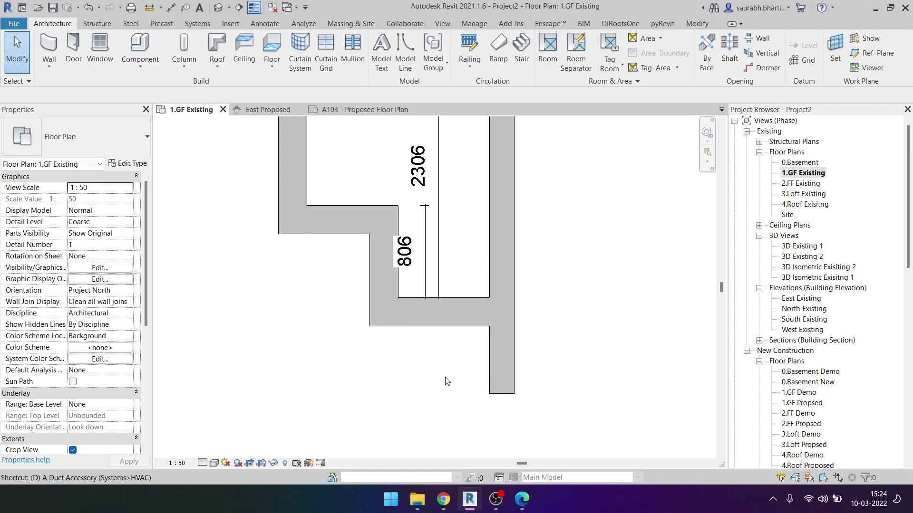
{"action": "key", "text": "d"}
{"action": "key", "text": "i"}
{"action": "left_click", "coordinate": [399, 218]}
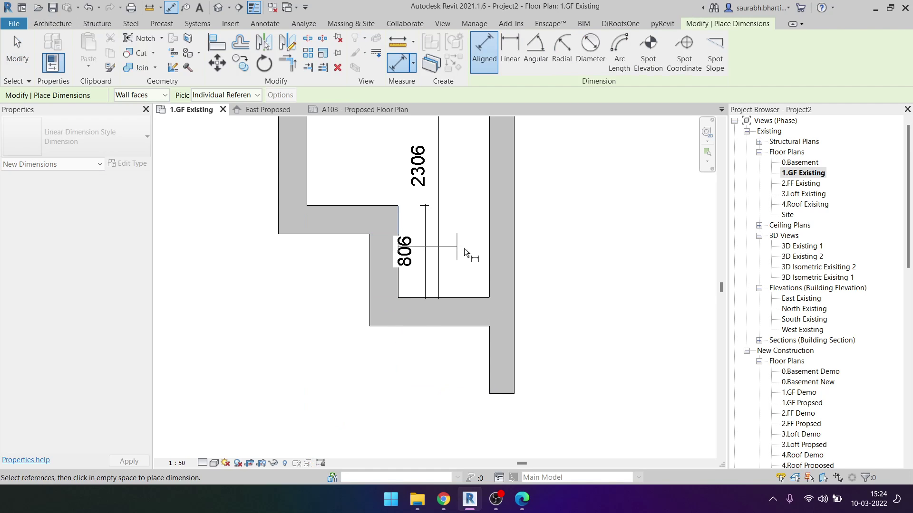
{"action": "left_click", "coordinate": [489, 264]}
{"action": "left_click", "coordinate": [442, 291]}
{"action": "key", "text": "Escape"}
{"action": "key", "text": "Escape"}
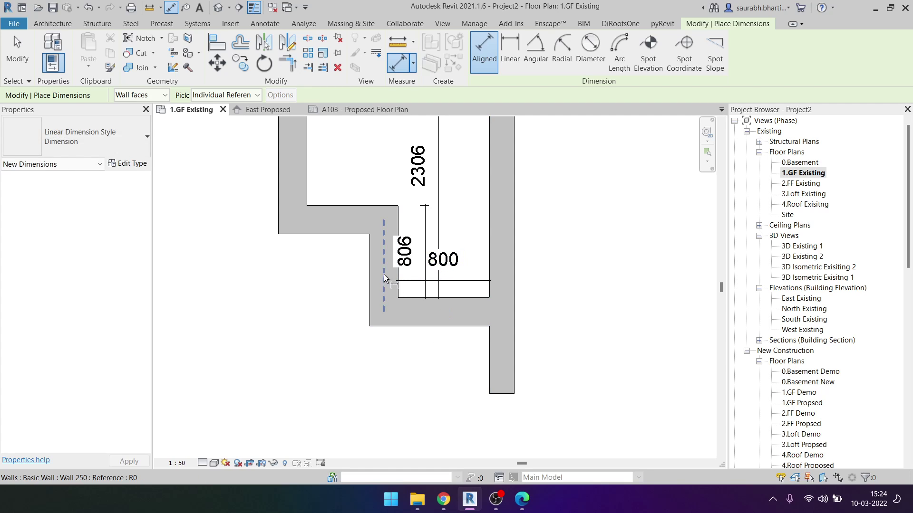
Step: Move the room's left wall so the inner width reads 1398
{"action": "left_click", "coordinate": [381, 271]}
{"action": "left_click", "coordinate": [446, 269]}
{"action": "type", "text": "1398"}
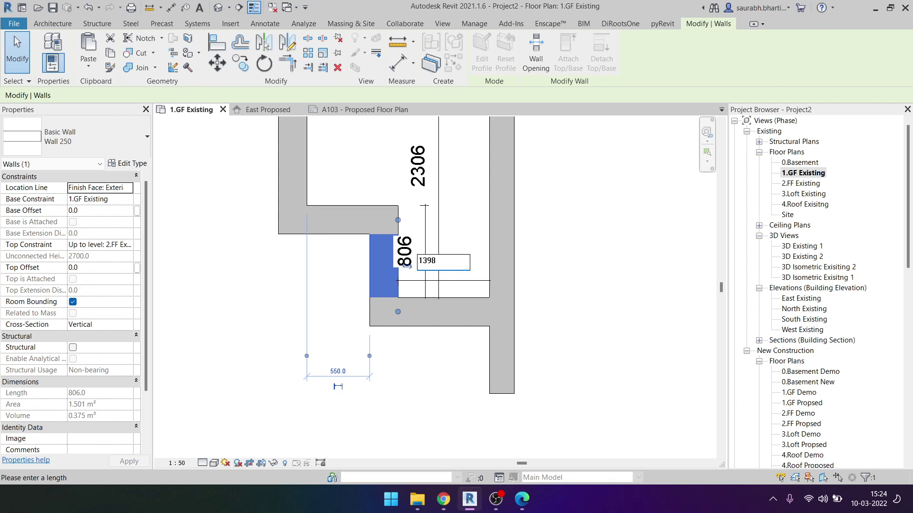
{"action": "key", "text": "Return"}
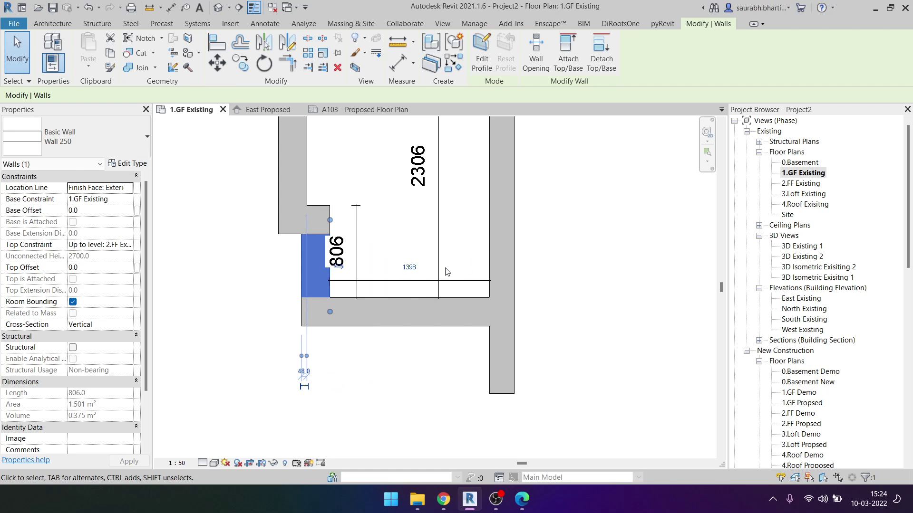
{"action": "key", "text": "Escape"}
{"action": "scroll", "coordinate": [418, 307], "scroll_direction": "down", "scroll_amount": 3}
Step: Zoom and pan the underlay to the sketch's 357, 699, 892 and 685 hallway figures
{"action": "scroll", "coordinate": [409, 300], "scroll_direction": "up", "scroll_amount": 2}
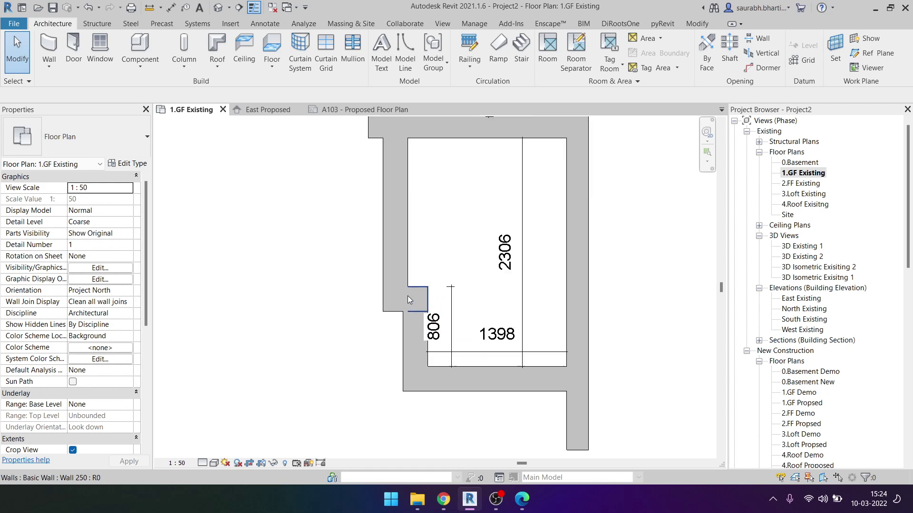
{"action": "scroll", "coordinate": [429, 298], "scroll_direction": "up", "scroll_amount": 2}
{"action": "scroll", "coordinate": [428, 302], "scroll_direction": "down", "scroll_amount": 3}
{"action": "scroll", "coordinate": [354, 365], "scroll_direction": "down", "scroll_amount": 2}
{"action": "scroll", "coordinate": [355, 365], "scroll_direction": "down", "scroll_amount": 1}
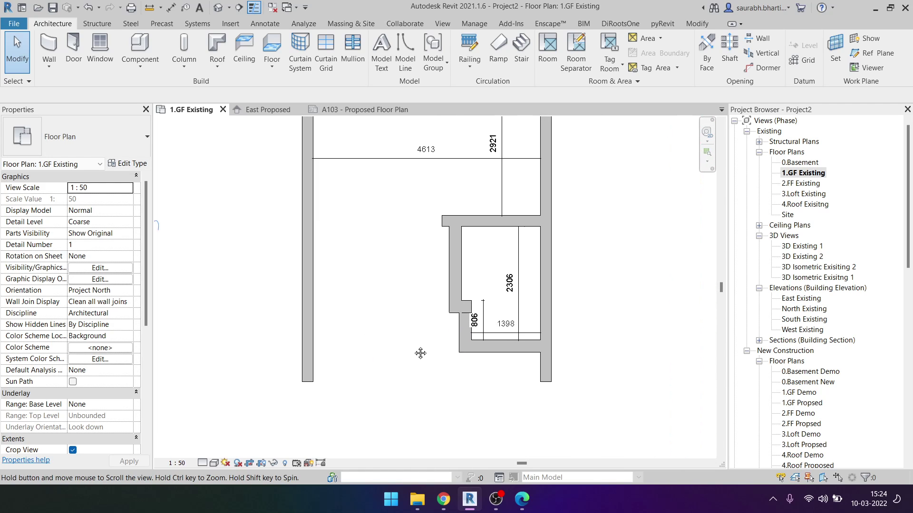
{"action": "middle_click_drag", "start_coordinate": [483, 371], "coordinate": [609, 379]}
{"action": "scroll", "coordinate": [317, 315], "scroll_direction": "down", "scroll_amount": 1}
{"action": "scroll", "coordinate": [318, 315], "scroll_direction": "down", "scroll_amount": 2}
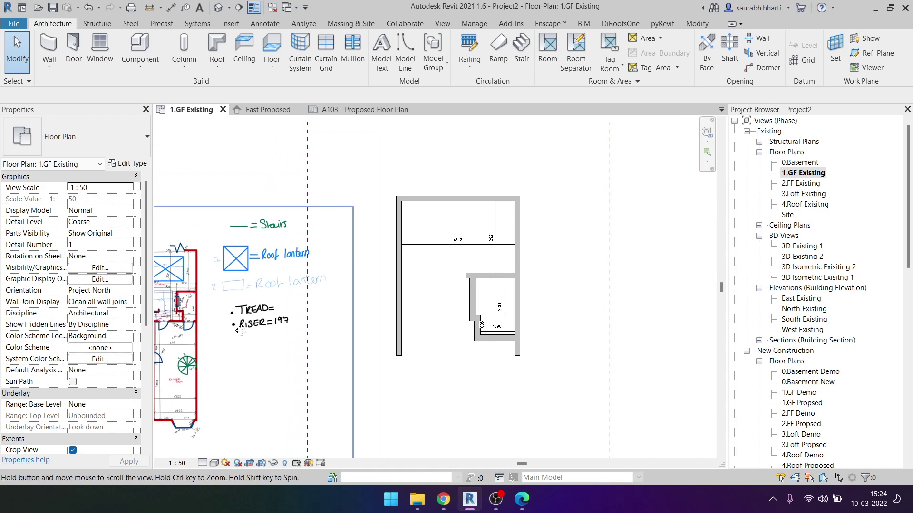
{"action": "scroll", "coordinate": [333, 316], "scroll_direction": "up", "scroll_amount": 2}
{"action": "scroll", "coordinate": [361, 317], "scroll_direction": "up", "scroll_amount": 2}
{"action": "scroll", "coordinate": [393, 320], "scroll_direction": "up", "scroll_amount": 2}
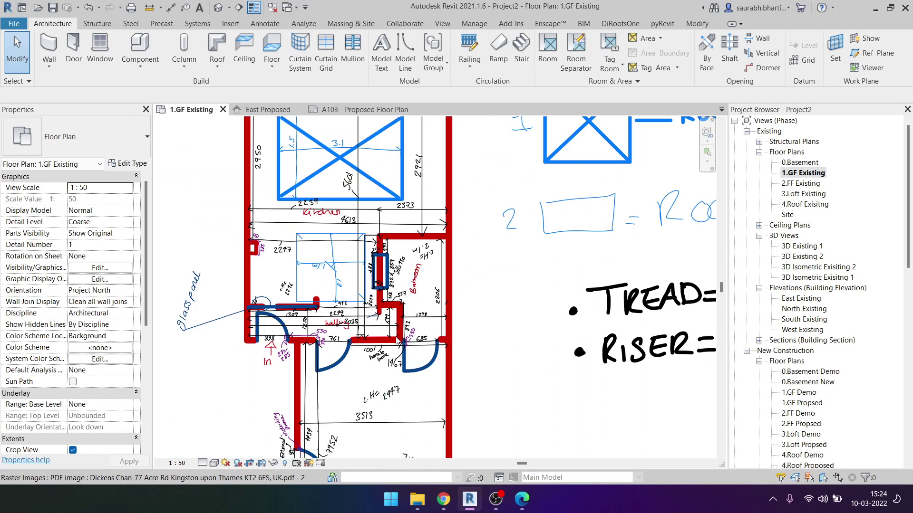
{"action": "scroll", "coordinate": [392, 328], "scroll_direction": "up", "scroll_amount": 4}
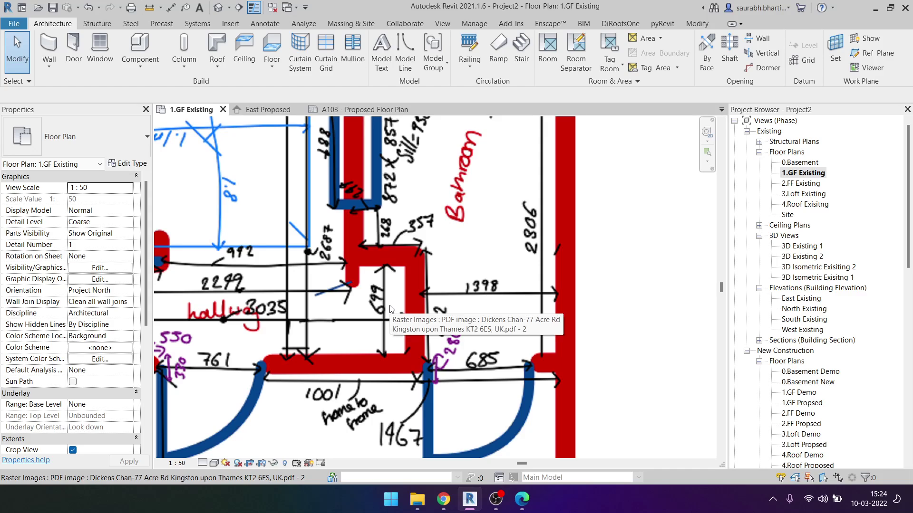
{"action": "scroll", "coordinate": [389, 309], "scroll_direction": "up", "scroll_amount": 1}
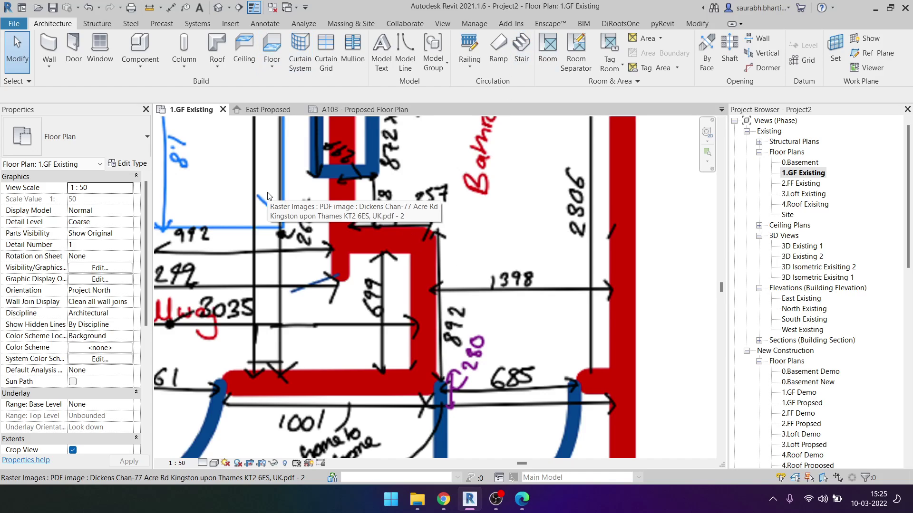
Step: Start rectangle detail lines with DL, keep the shared line style, and cancel a stray rectangle
{"action": "key", "text": "d"}
{"action": "key", "text": "l"}
{"action": "scroll", "coordinate": [268, 196], "scroll_direction": "up", "scroll_amount": 1}
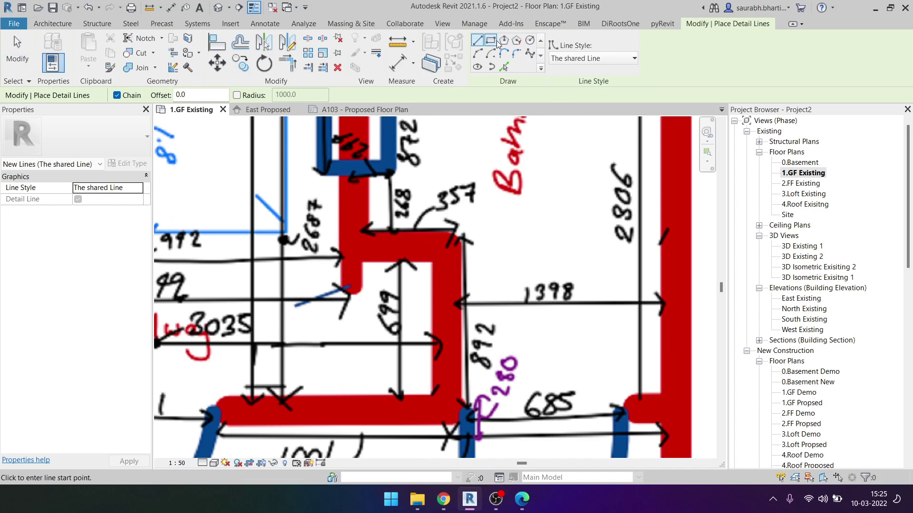
{"action": "left_click", "coordinate": [491, 40]}
{"action": "left_click", "coordinate": [378, 216]}
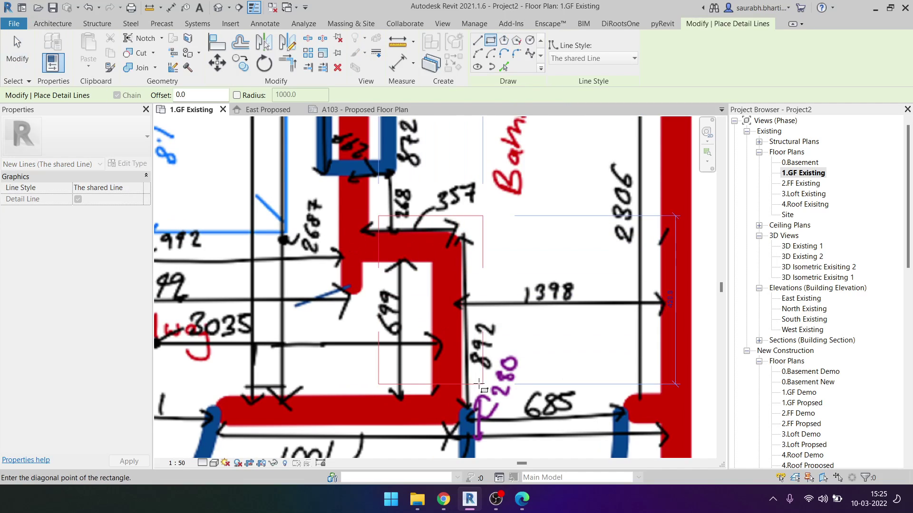
{"action": "left_click", "coordinate": [592, 58]}
{"action": "left_click", "coordinate": [585, 210]}
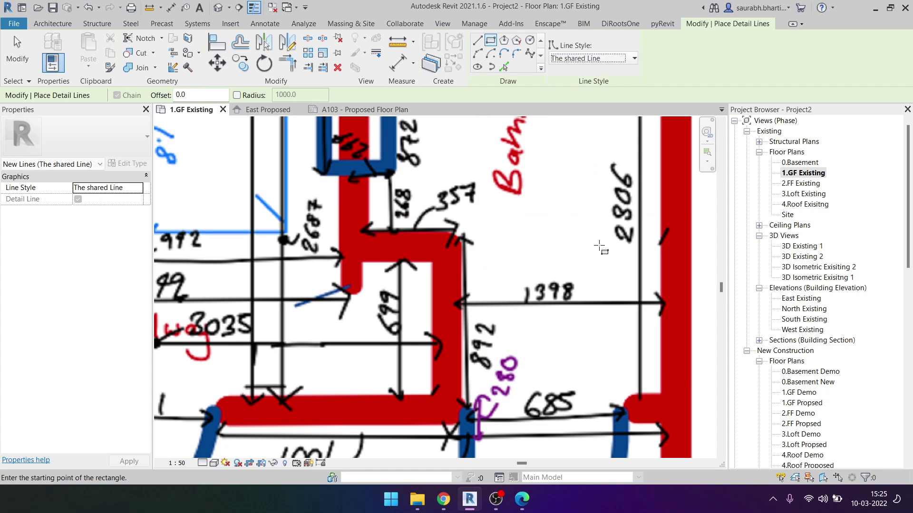
{"action": "left_click", "coordinate": [430, 196]}
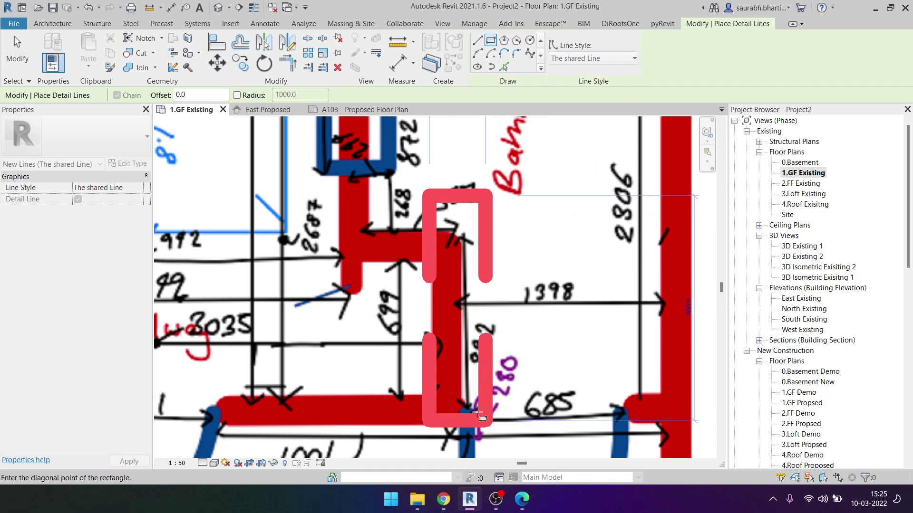
{"action": "key", "text": "Escape"}
Step: Box the sketch's 892 dimension and draw a vertical line along the hallway wall
{"action": "left_click", "coordinate": [458, 300]}
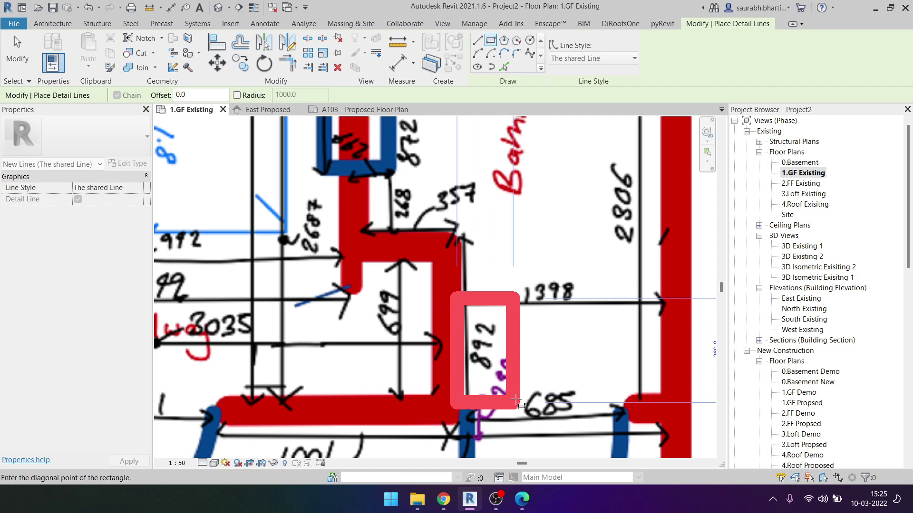
{"action": "left_click", "coordinate": [507, 393]}
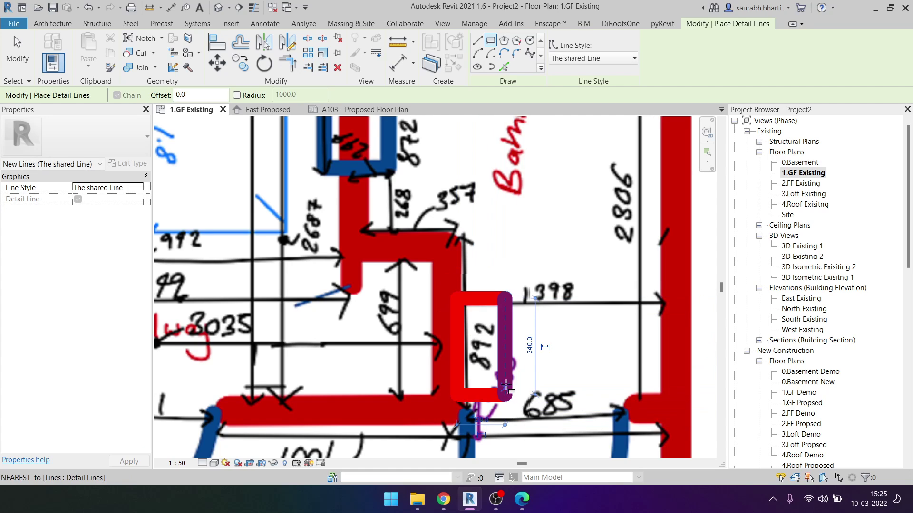
{"action": "left_click", "coordinate": [477, 40]}
{"action": "left_click", "coordinate": [425, 401]}
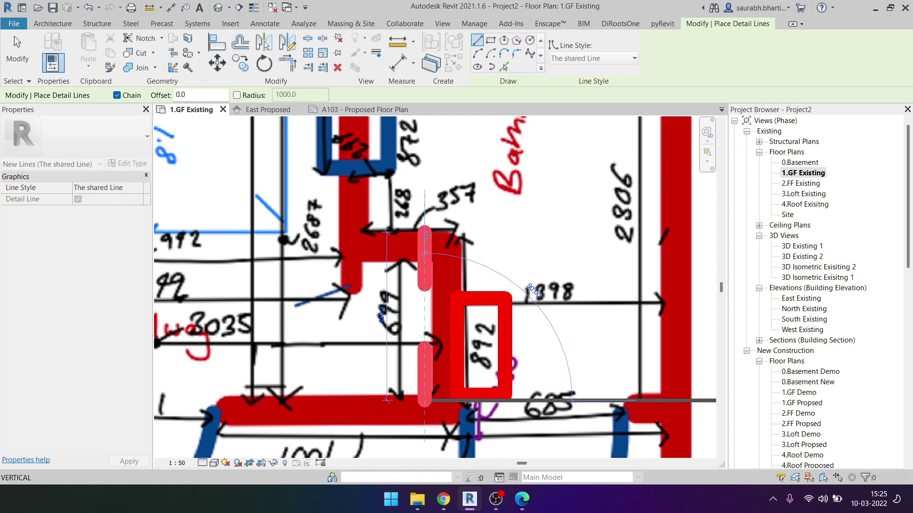
{"action": "left_click", "coordinate": [426, 234]}
{"action": "scroll", "coordinate": [426, 235], "scroll_direction": "up", "scroll_amount": 3}
{"action": "scroll", "coordinate": [438, 227], "scroll_direction": "down", "scroll_amount": 3}
{"action": "key", "text": "Escape"}
{"action": "key", "text": "Escape"}
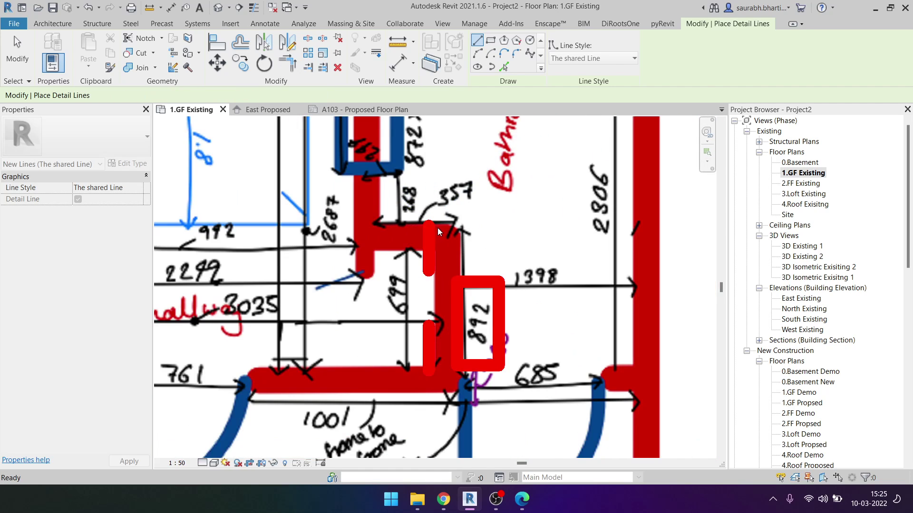
{"action": "key", "text": "Escape"}
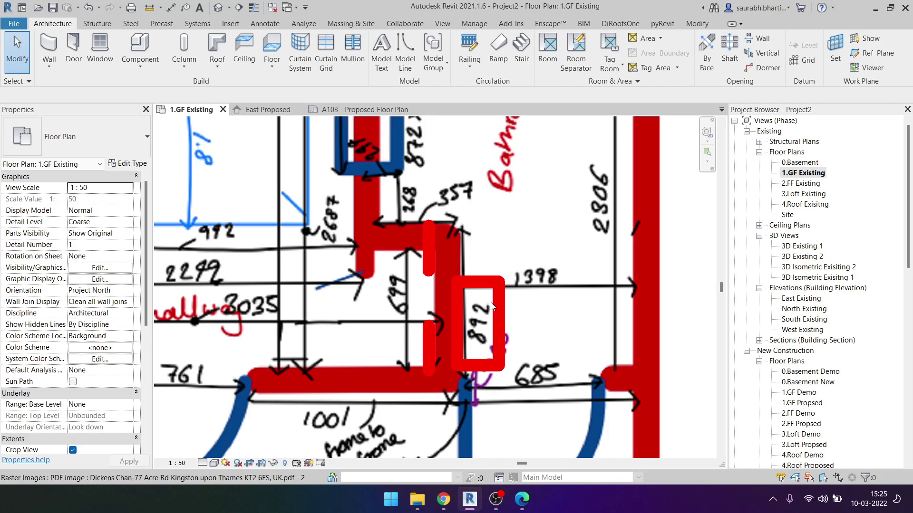
Step: Zoom in on the sketch's 892 figure and pan back to the hallway walls
{"action": "scroll", "coordinate": [492, 306], "scroll_direction": "up", "scroll_amount": 2}
{"action": "scroll", "coordinate": [492, 306], "scroll_direction": "up", "scroll_amount": 3}
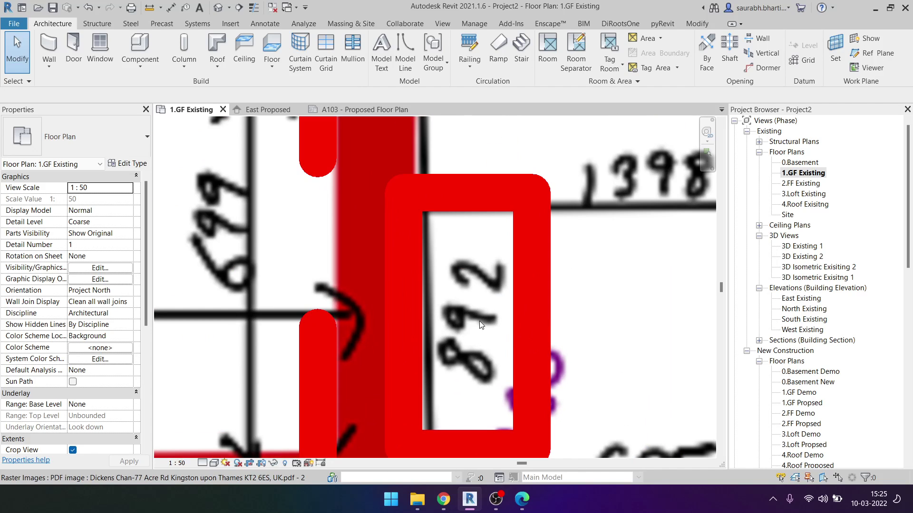
{"action": "scroll", "coordinate": [476, 288], "scroll_direction": "down", "scroll_amount": 2}
{"action": "scroll", "coordinate": [478, 328], "scroll_direction": "up", "scroll_amount": 3}
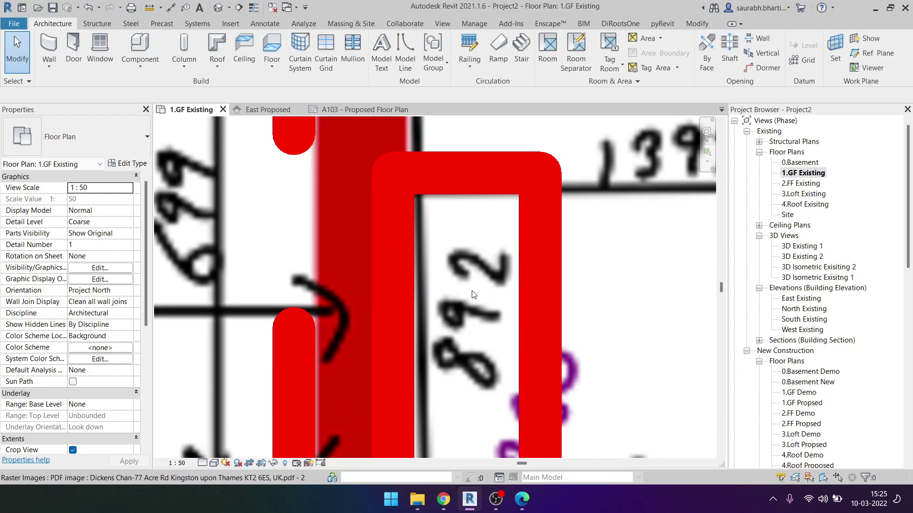
{"action": "scroll", "coordinate": [476, 297], "scroll_direction": "down", "scroll_amount": 3}
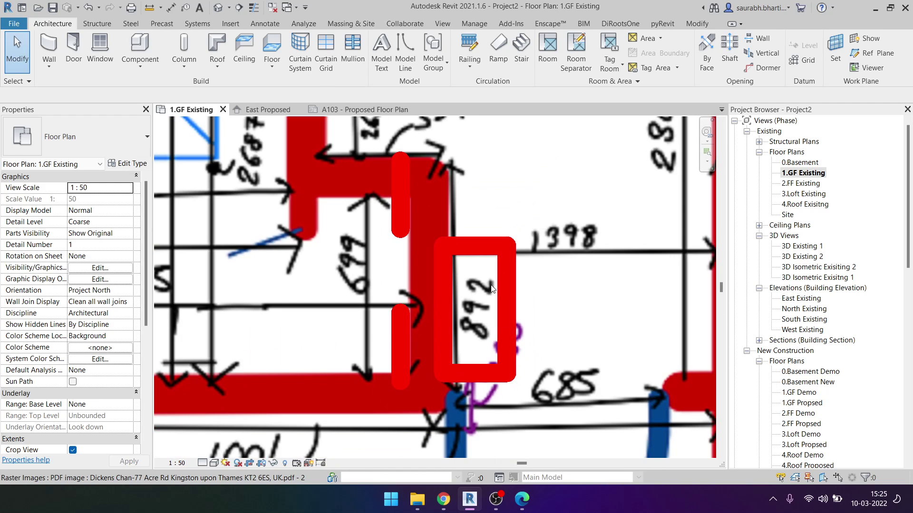
{"action": "middle_click_drag", "start_coordinate": [370, 277], "coordinate": [385, 291]}
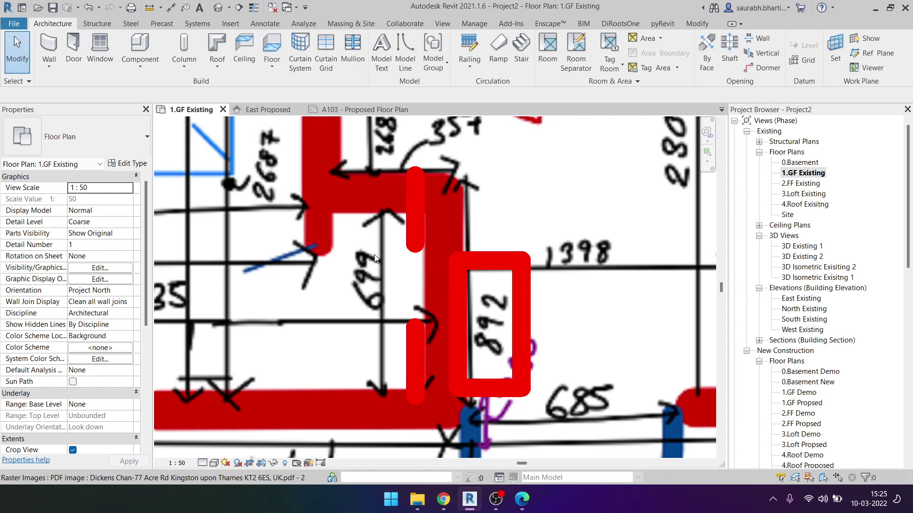
{"action": "scroll", "coordinate": [375, 258], "scroll_direction": "up", "scroll_amount": 2}
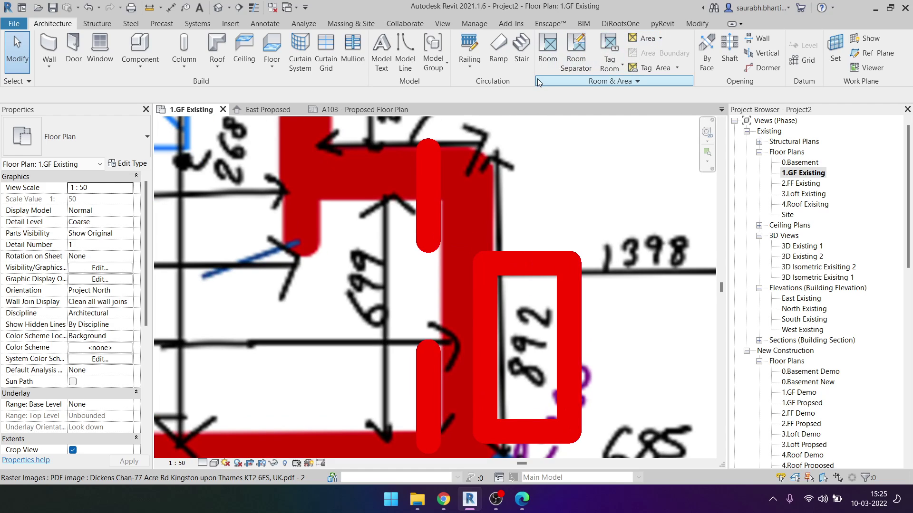
Step: Draw a vertical model line along the sketch's 699 hallway dimension
{"action": "left_click", "coordinate": [405, 52]}
{"action": "scroll", "coordinate": [428, 286], "scroll_direction": "down", "scroll_amount": 2}
{"action": "left_click", "coordinate": [418, 340]}
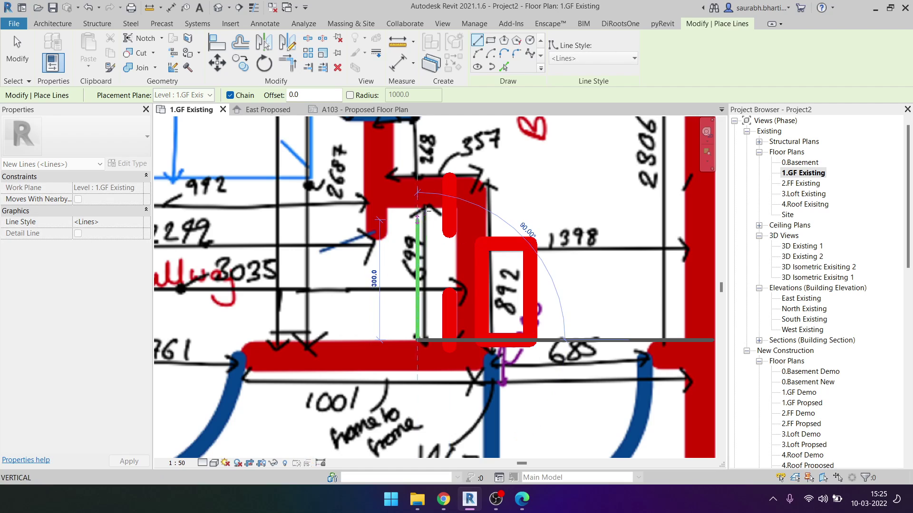
{"action": "left_click", "coordinate": [419, 209]}
{"action": "key", "text": "Escape"}
{"action": "key", "text": "Escape"}
{"action": "scroll", "coordinate": [418, 210], "scroll_direction": "up", "scroll_amount": 2}
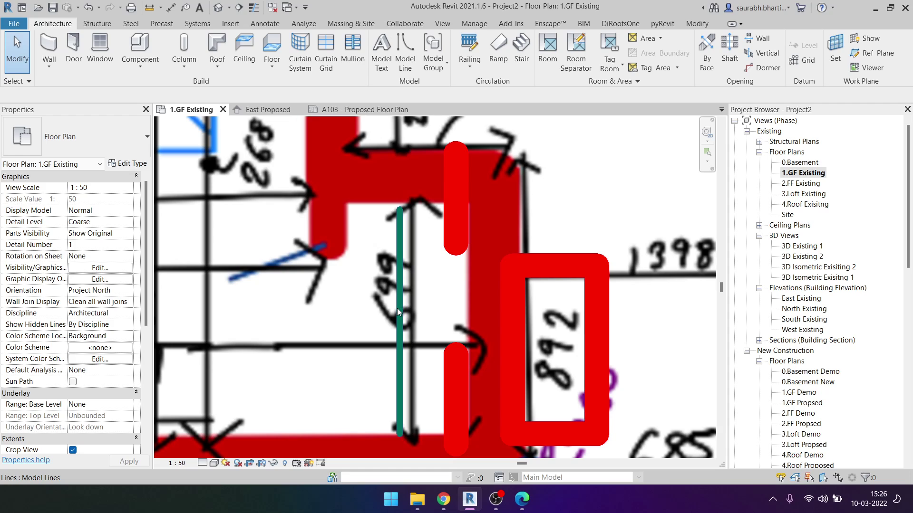
Step: Shift the green line sideways so it sits on the 699 dimension line
{"action": "left_click_drag", "start_coordinate": [397, 324], "coordinate": [418, 324]}
{"action": "key", "text": "Escape"}
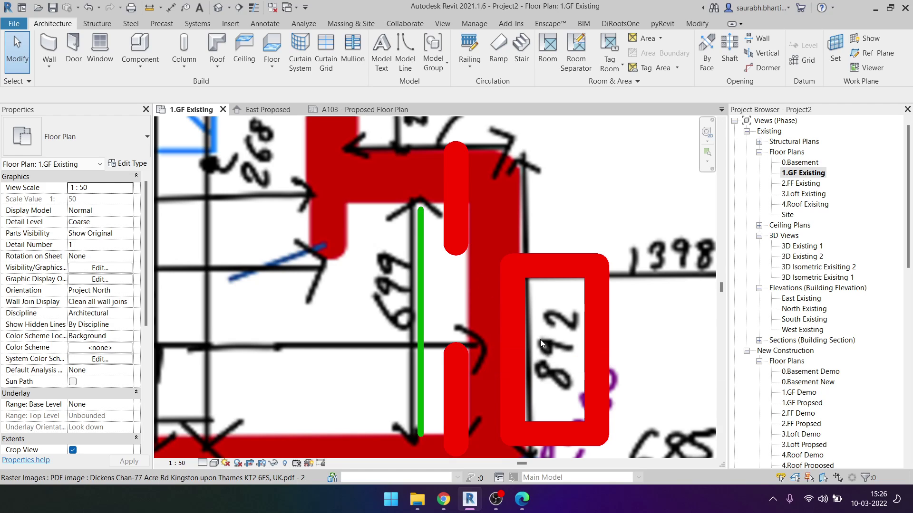
{"action": "scroll", "coordinate": [541, 339], "scroll_direction": "down", "scroll_amount": 3}
{"action": "scroll", "coordinate": [500, 334], "scroll_direction": "down", "scroll_amount": 2}
{"action": "scroll", "coordinate": [437, 239], "scroll_direction": "down", "scroll_amount": 3}
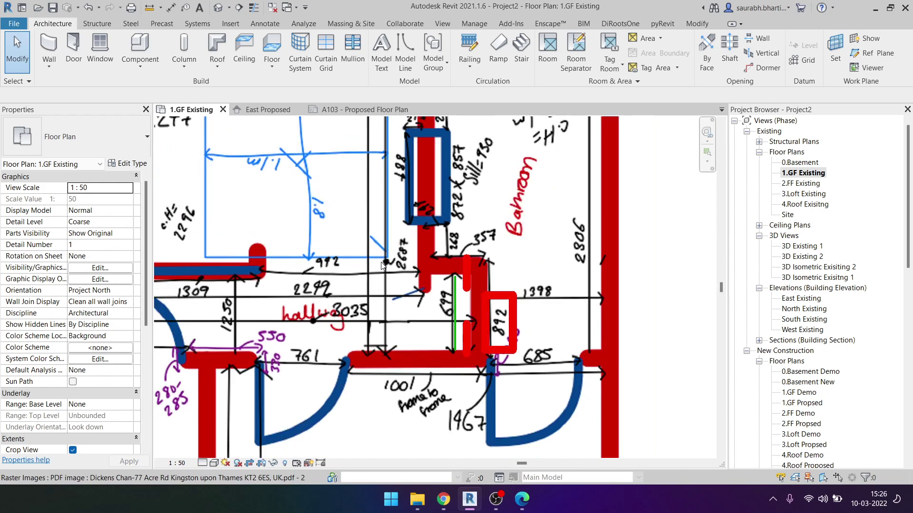
{"action": "scroll", "coordinate": [452, 252], "scroll_direction": "down", "scroll_amount": 3}
{"action": "scroll", "coordinate": [478, 280], "scroll_direction": "down", "scroll_amount": 2}
{"action": "scroll", "coordinate": [479, 280], "scroll_direction": "up", "scroll_amount": 2}
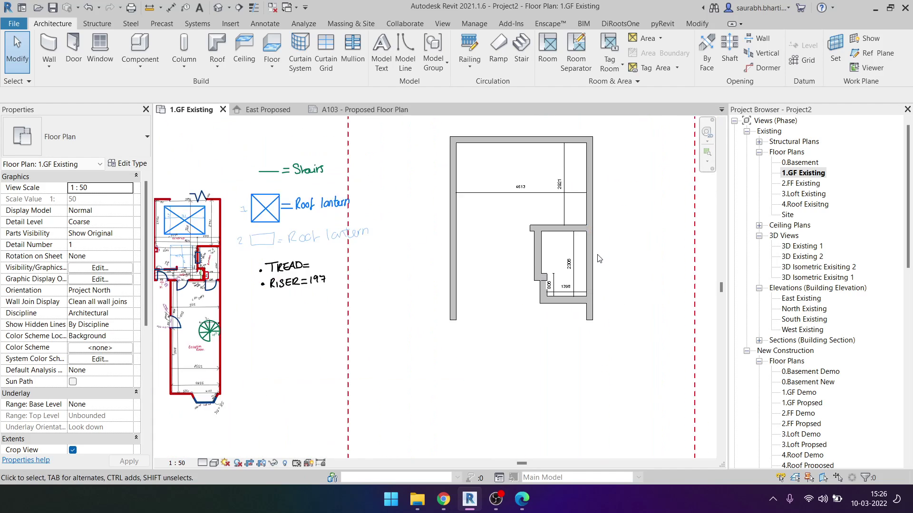
{"action": "scroll", "coordinate": [478, 280], "scroll_direction": "up", "scroll_amount": 2}
{"action": "left_click", "coordinate": [503, 238]}
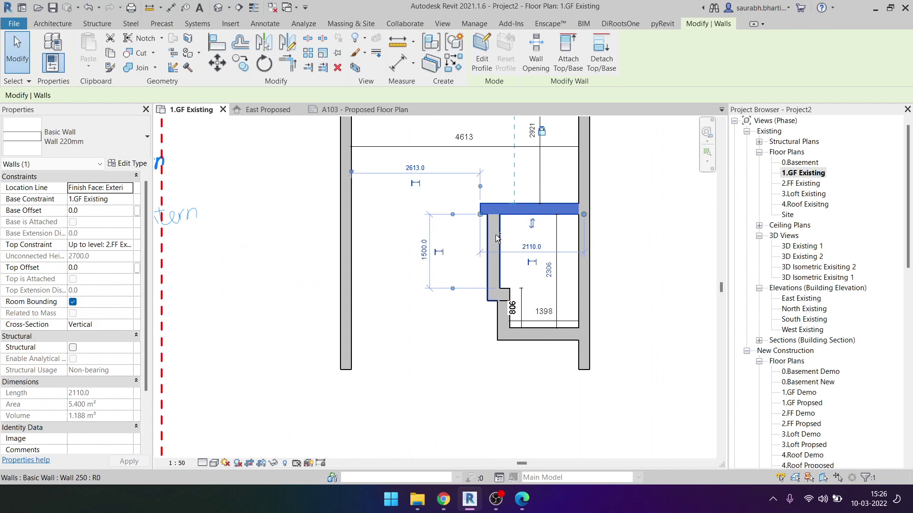
{"action": "left_click", "coordinate": [495, 257], "text": "ctrl"}
{"action": "scroll", "coordinate": [506, 301], "scroll_direction": "up", "scroll_amount": 2}
{"action": "scroll", "coordinate": [506, 302], "scroll_direction": "up", "scroll_amount": 3}
{"action": "left_click", "coordinate": [500, 341], "text": "ctrl"}
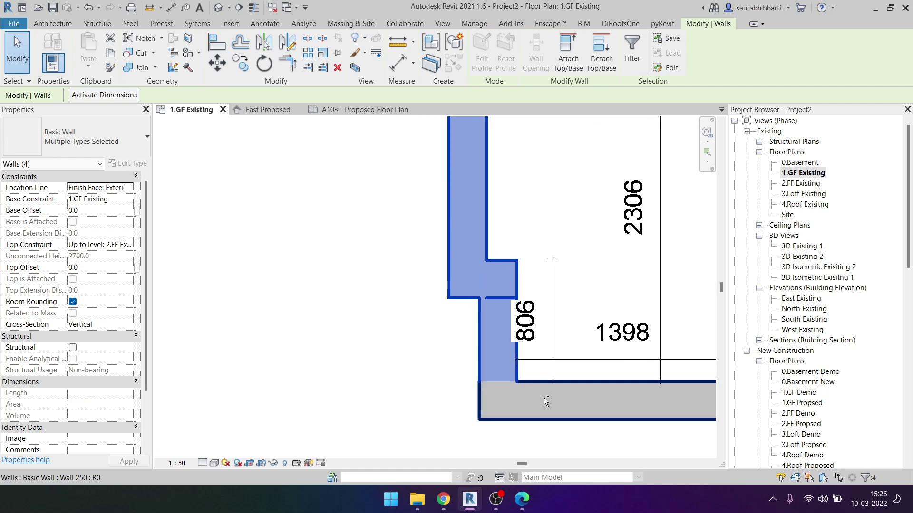
{"action": "left_click", "coordinate": [543, 397], "text": "ctrl"}
{"action": "left_click", "coordinate": [94, 140]}
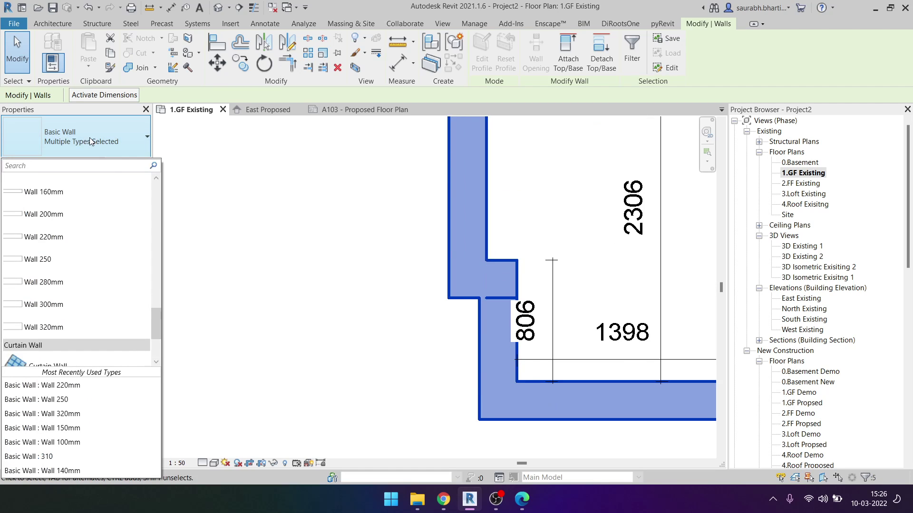
{"action": "left_click", "coordinate": [100, 148]}
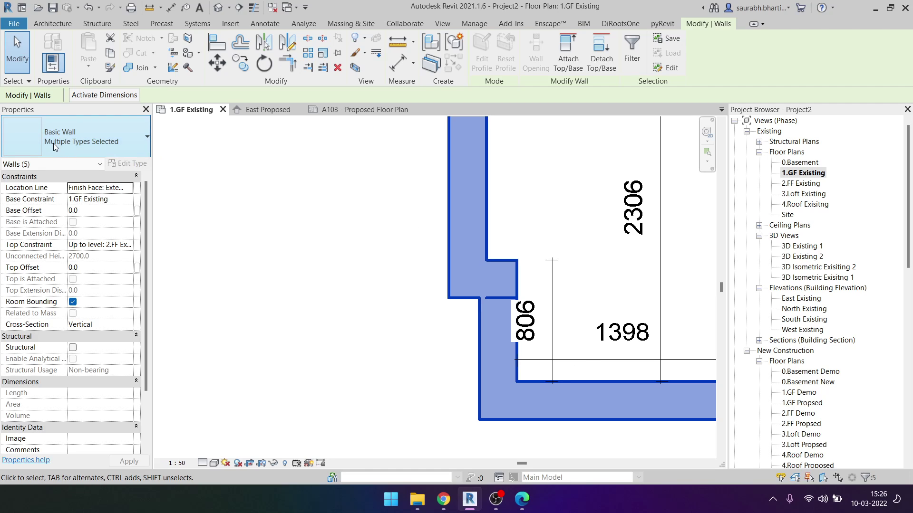
{"action": "left_click", "coordinate": [109, 147]}
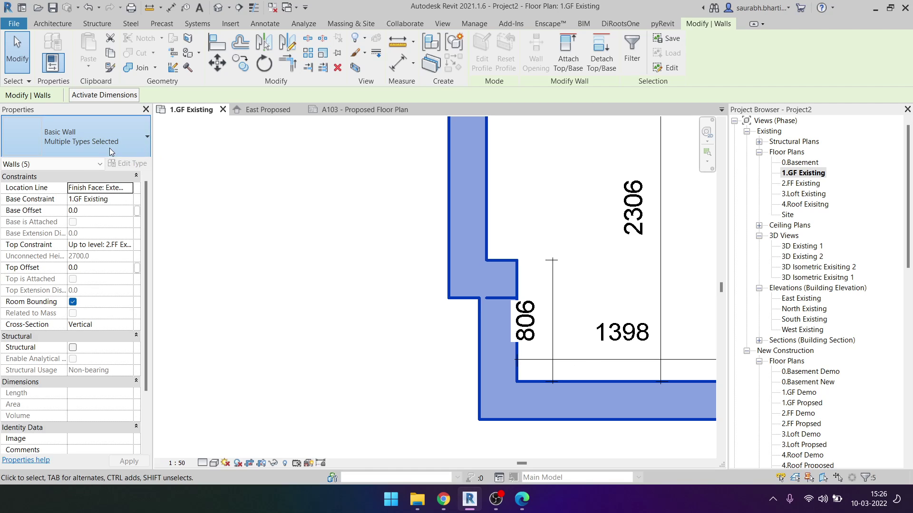
{"action": "scroll", "coordinate": [85, 270], "scroll_direction": "up", "scroll_amount": 3}
{"action": "scroll", "coordinate": [73, 258], "scroll_direction": "up", "scroll_amount": 2}
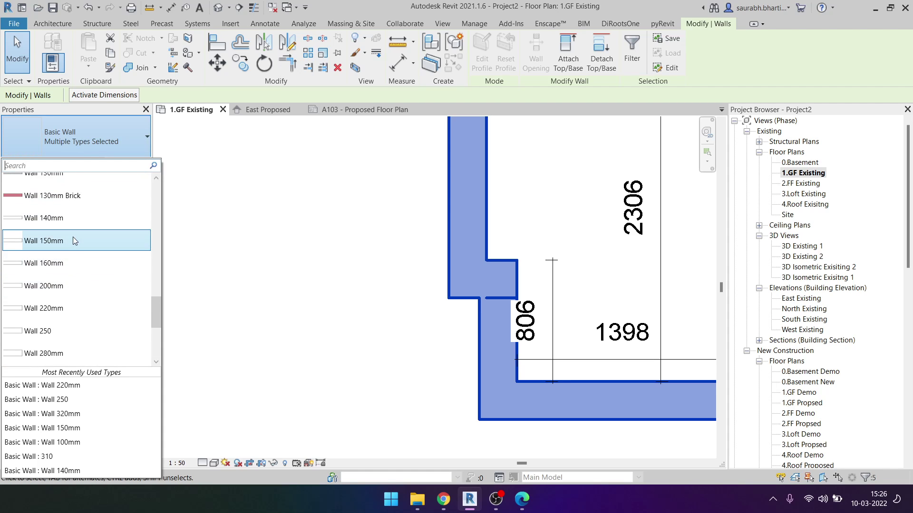
{"action": "key", "text": "Escape"}
{"action": "scroll", "coordinate": [428, 274], "scroll_direction": "down", "scroll_amount": 2}
{"action": "scroll", "coordinate": [428, 274], "scroll_direction": "down", "scroll_amount": 3}
Step: Select the short corner wall and inspect its temporary length dimension without changing it
{"action": "key", "text": "Escape"}
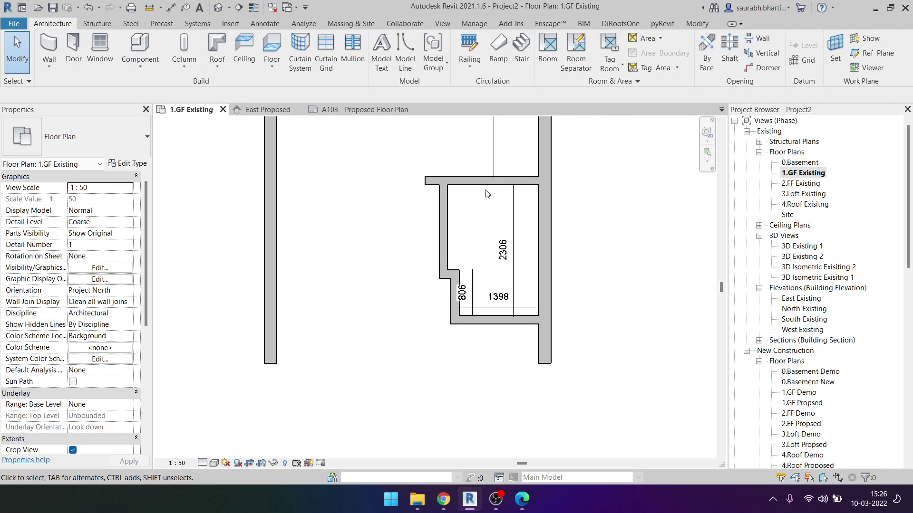
{"action": "scroll", "coordinate": [497, 292], "scroll_direction": "up", "scroll_amount": 1}
{"action": "scroll", "coordinate": [497, 292], "scroll_direction": "up", "scroll_amount": 1}
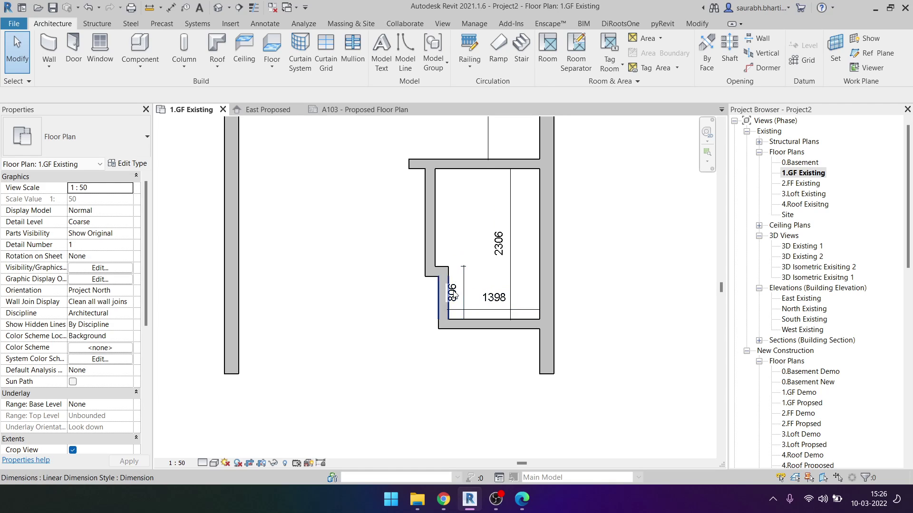
{"action": "scroll", "coordinate": [431, 284], "scroll_direction": "up", "scroll_amount": 1}
{"action": "left_click", "coordinate": [454, 258]}
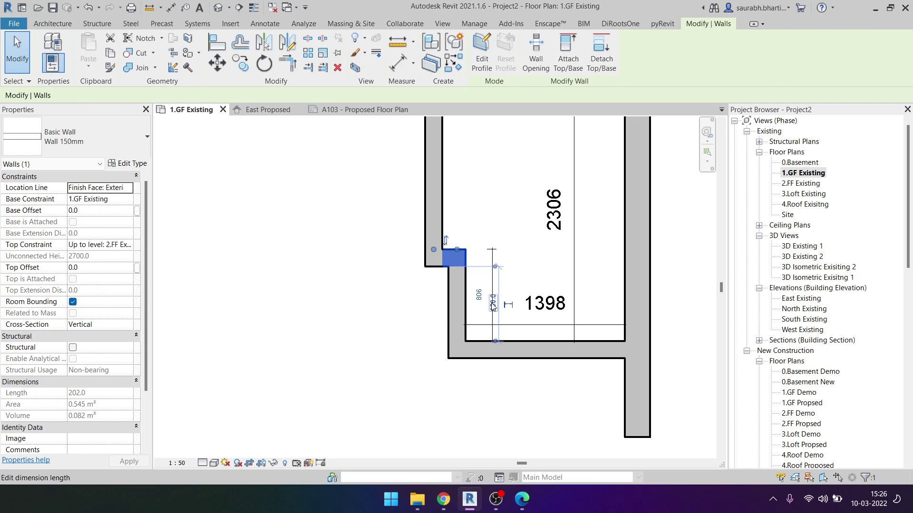
{"action": "left_click", "coordinate": [493, 303]}
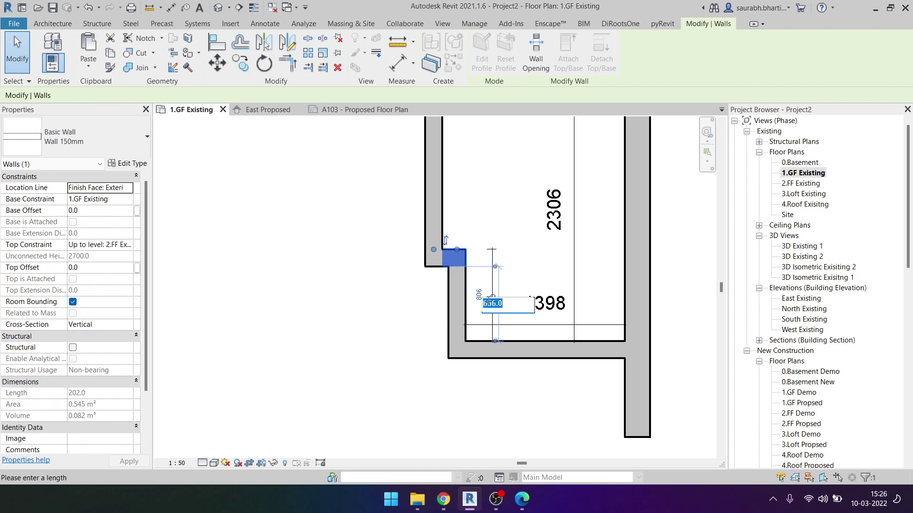
{"action": "key", "text": "Escape"}
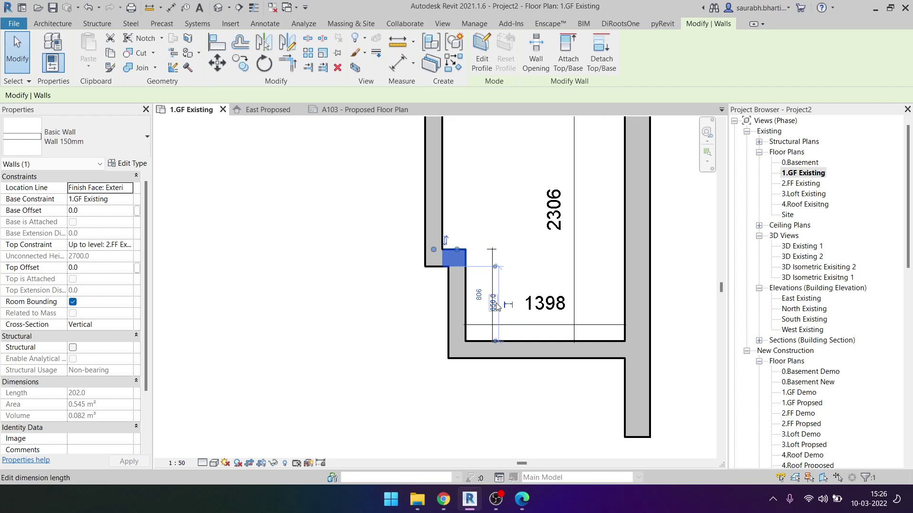
{"action": "scroll", "coordinate": [504, 297], "scroll_direction": "up", "scroll_amount": 2}
{"action": "key", "text": "Escape"}
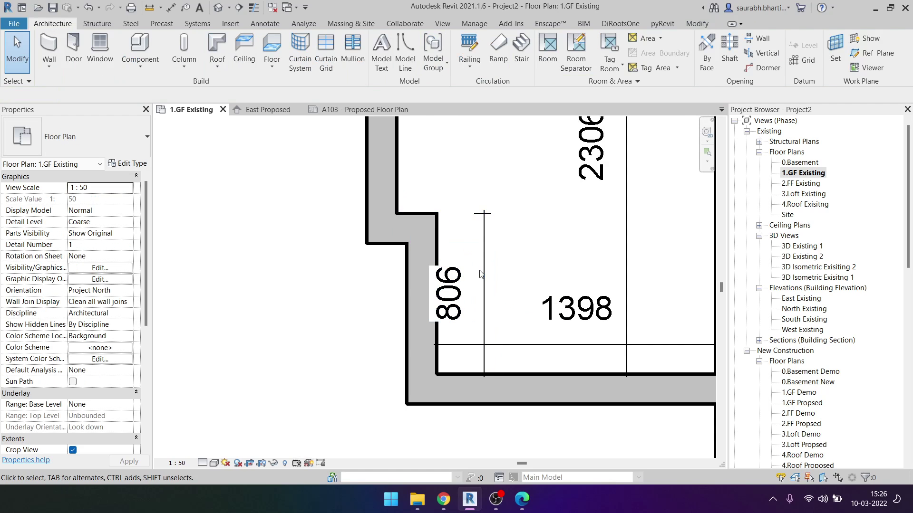
Step: Move the 806 dimension beside the 1398 dimension and inspect it
{"action": "left_click_drag", "start_coordinate": [470, 290], "coordinate": [558, 290]}
{"action": "left_click", "coordinate": [399, 219]}
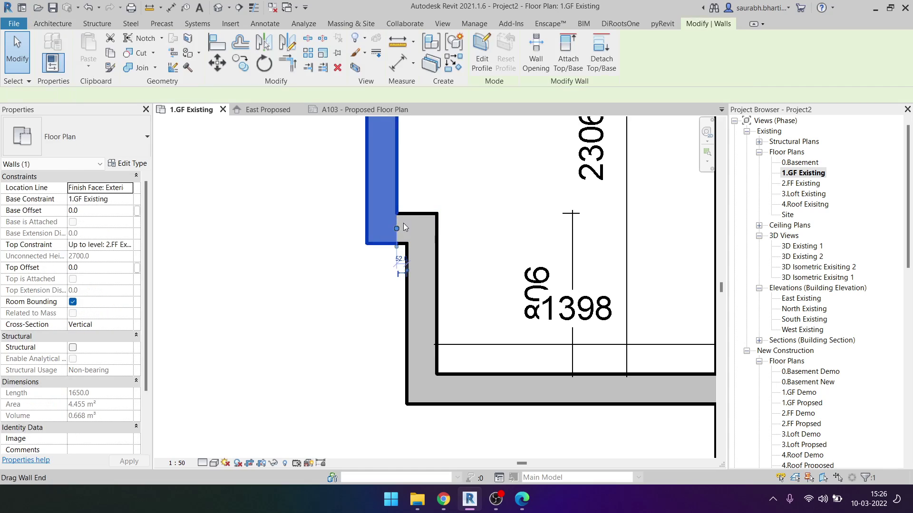
{"action": "scroll", "coordinate": [514, 316], "scroll_direction": "up", "scroll_amount": 1}
{"action": "scroll", "coordinate": [513, 316], "scroll_direction": "down", "scroll_amount": 2}
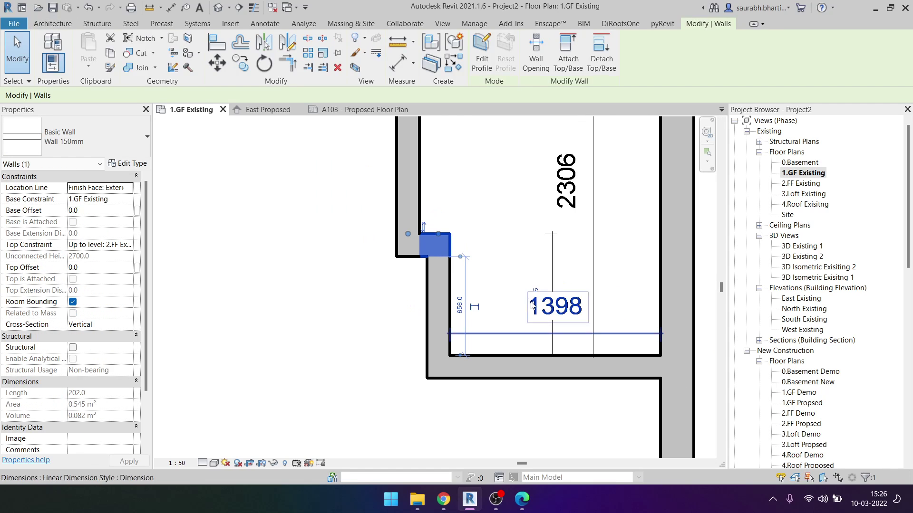
{"action": "left_click", "coordinate": [515, 273]}
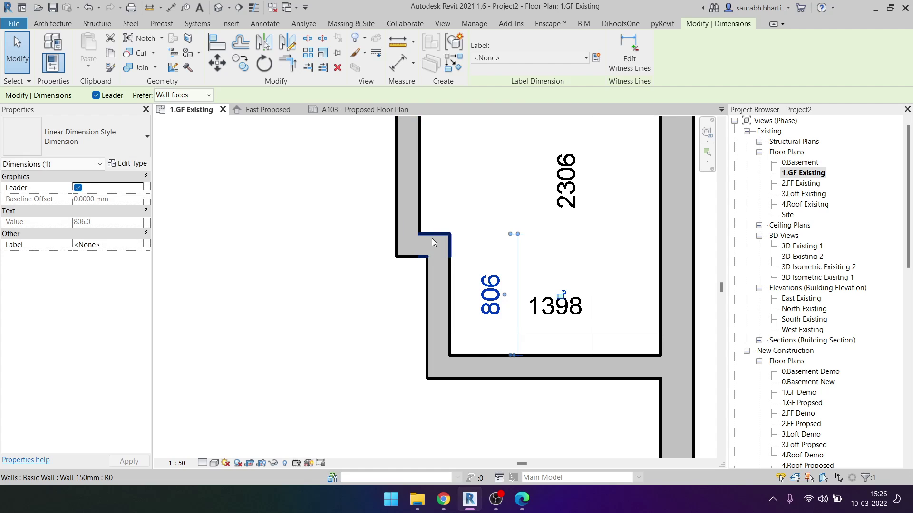
Step: Reposition the notch wall so its 806 distance becomes 842
{"action": "left_click", "coordinate": [432, 238]}
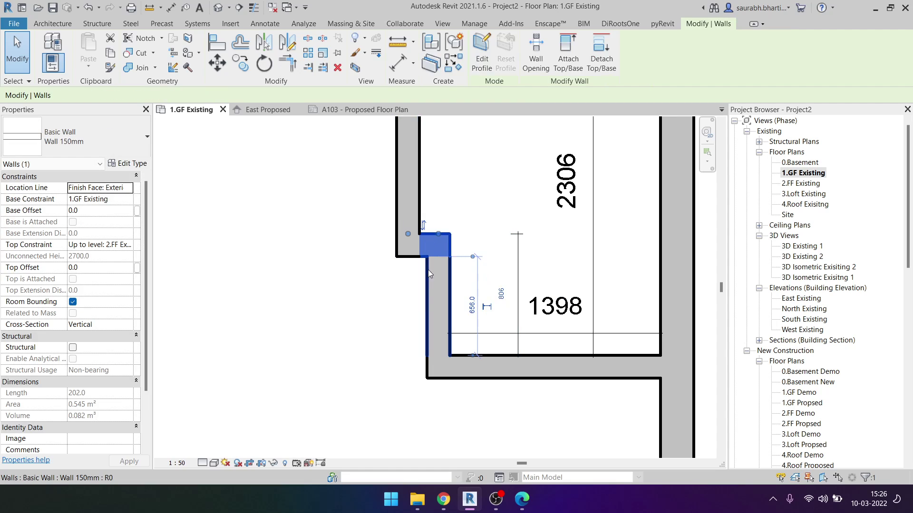
{"action": "left_click", "coordinate": [501, 293]}
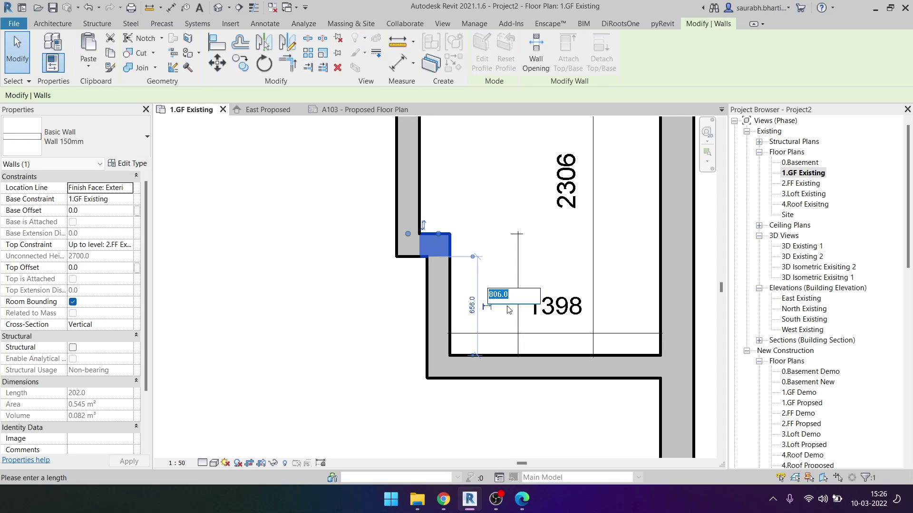
{"action": "type", "text": "842"}
{"action": "key", "text": "Return"}
{"action": "key", "text": "Escape"}
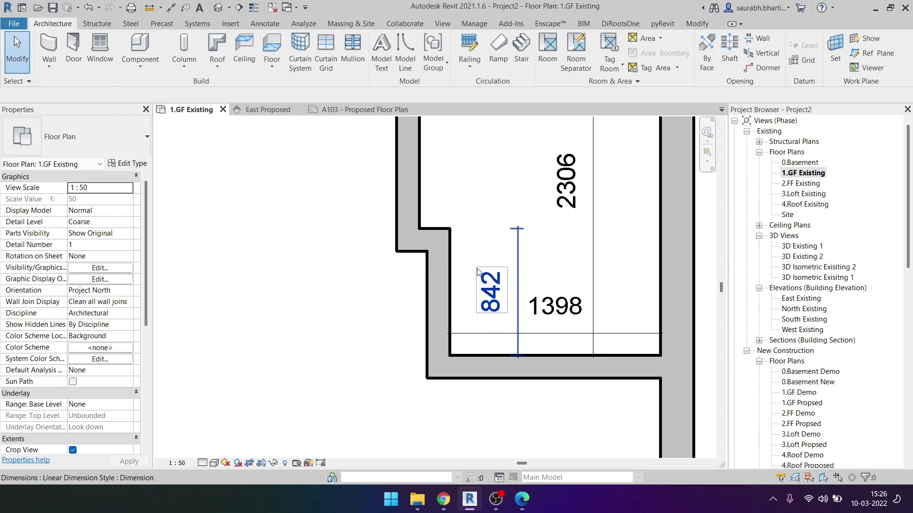
Step: Start an aligned dimension (DI) from the bottom wall face to the notch face
{"action": "key", "text": "d"}
{"action": "key", "text": "i"}
{"action": "left_click", "coordinate": [456, 378]}
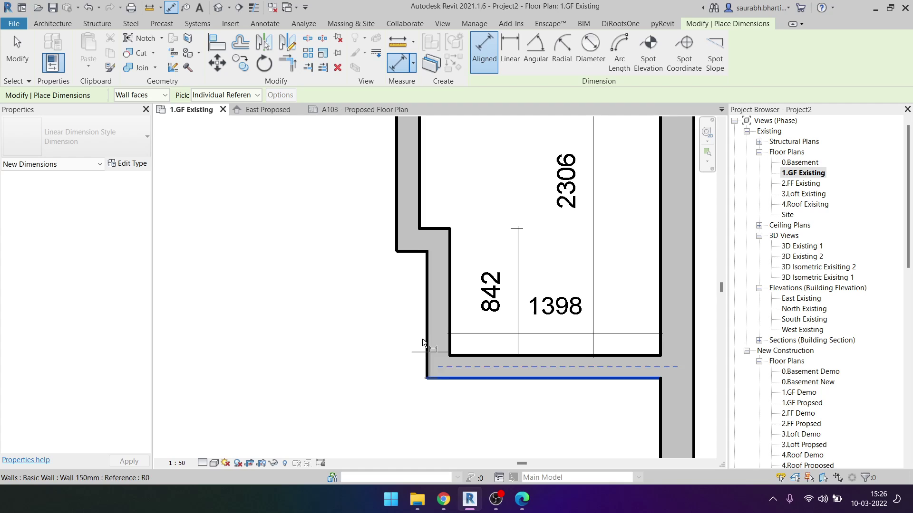
{"action": "left_click", "coordinate": [403, 252]}
{"action": "scroll", "coordinate": [396, 318], "scroll_direction": "down", "scroll_amount": 3}
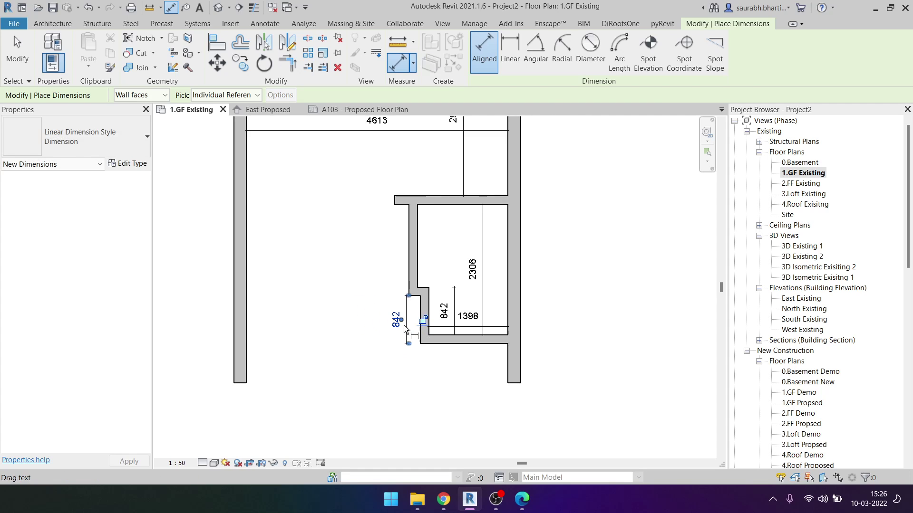
{"action": "scroll", "coordinate": [396, 317], "scroll_direction": "down", "scroll_amount": 2}
{"action": "scroll", "coordinate": [396, 318], "scroll_direction": "down", "scroll_amount": 2}
{"action": "scroll", "coordinate": [260, 331], "scroll_direction": "down", "scroll_amount": 2}
{"action": "scroll", "coordinate": [259, 326], "scroll_direction": "down", "scroll_amount": 1}
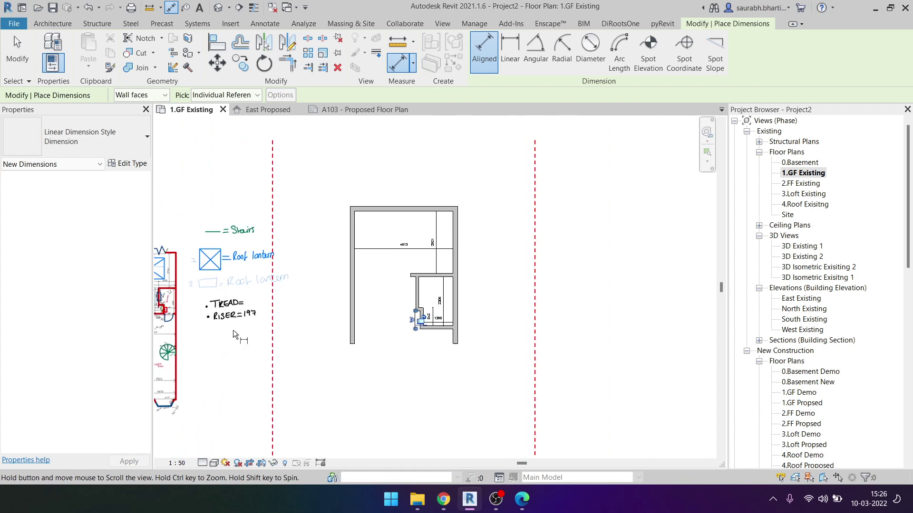
{"action": "scroll", "coordinate": [233, 330], "scroll_direction": "up", "scroll_amount": 3}
Step: Compare the plan with the sketch underlay and finish the outer 842 dimension
{"action": "middle_click_drag", "start_coordinate": [233, 330], "coordinate": [274, 275]}
{"action": "scroll", "coordinate": [274, 276], "scroll_direction": "up", "scroll_amount": 5}
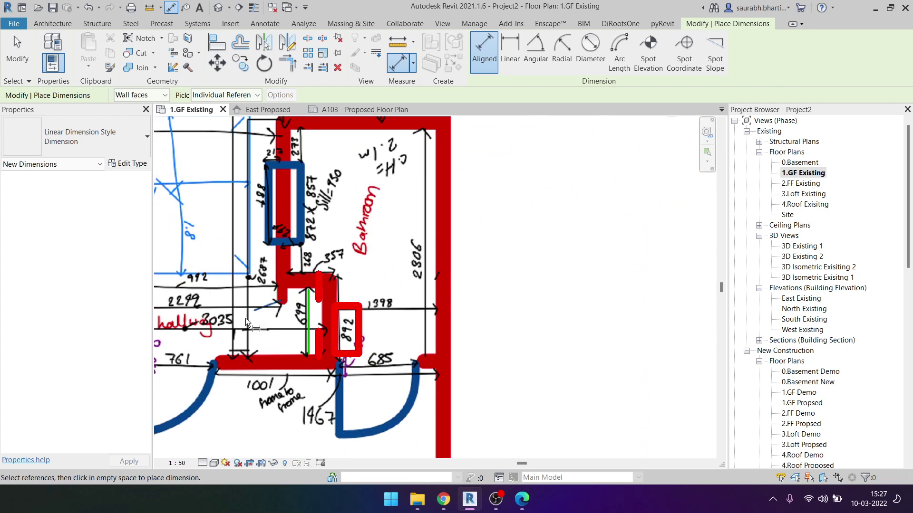
{"action": "scroll", "coordinate": [304, 315], "scroll_direction": "up", "scroll_amount": 3}
{"action": "scroll", "coordinate": [297, 263], "scroll_direction": "down", "scroll_amount": 2}
{"action": "scroll", "coordinate": [296, 263], "scroll_direction": "down", "scroll_amount": 3}
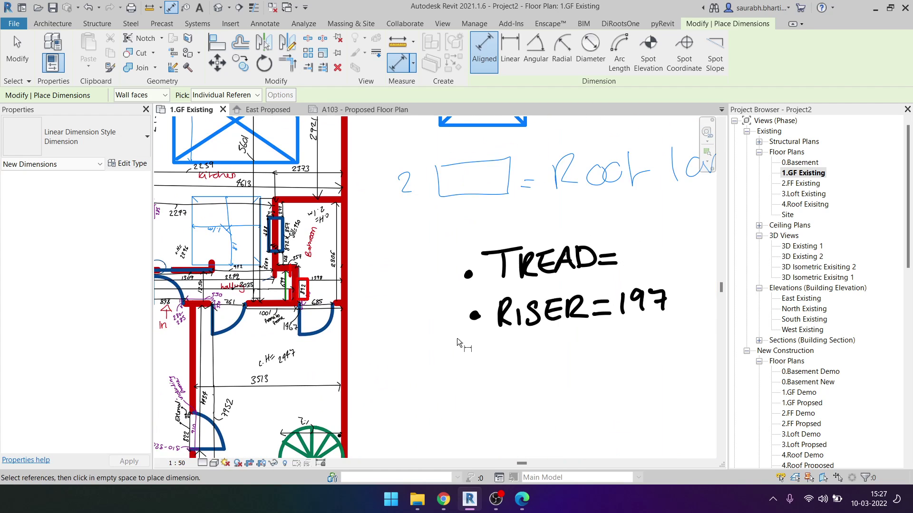
{"action": "mouse_move", "coordinate": [458, 338]}
{"action": "middle_mouse_down"}
{"action": "mouse_move", "coordinate": [333, 320]}
{"action": "mouse_move", "coordinate": [268, 335]}
{"action": "middle_mouse_up"}
{"action": "scroll", "coordinate": [332, 320], "scroll_direction": "down", "scroll_amount": 3}
{"action": "scroll", "coordinate": [330, 297], "scroll_direction": "up", "scroll_amount": 3}
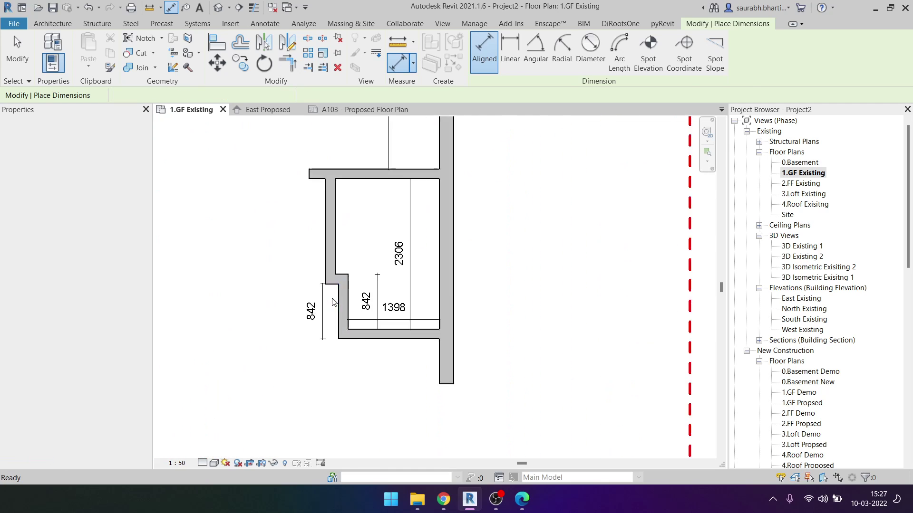
{"action": "key", "text": "Escape"}
{"action": "key", "text": "Escape"}
Step: Reattach the new dimension's lower witness line so it measures 692
{"action": "scroll", "coordinate": [331, 297], "scroll_direction": "up", "scroll_amount": 2}
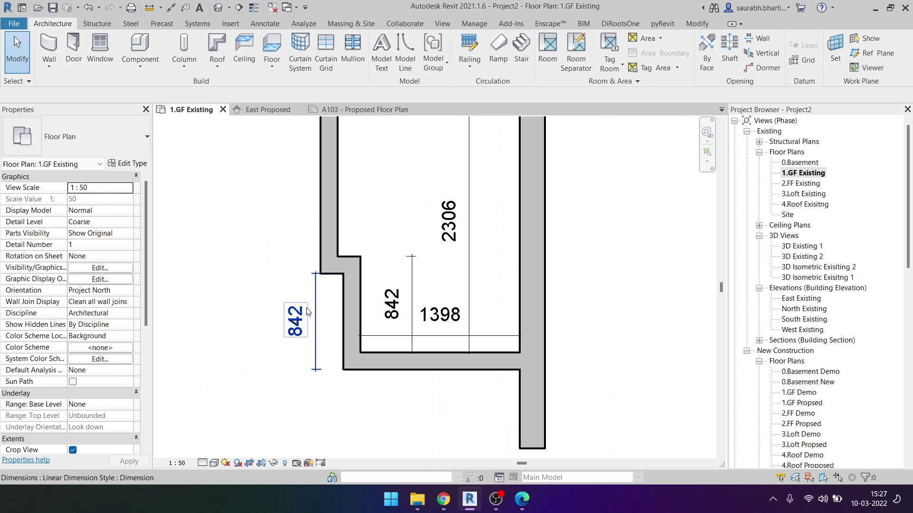
{"action": "left_click", "coordinate": [307, 311]}
{"action": "scroll", "coordinate": [327, 380], "scroll_direction": "up", "scroll_amount": 1}
{"action": "scroll", "coordinate": [323, 383], "scroll_direction": "up", "scroll_amount": 1}
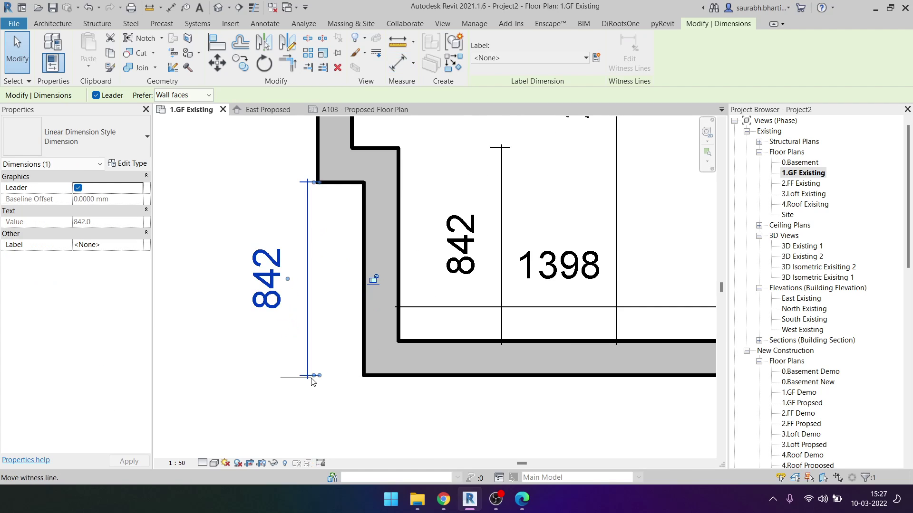
{"action": "left_click_drag", "start_coordinate": [323, 379], "coordinate": [312, 382]}
{"action": "left_click", "coordinate": [311, 381]}
{"action": "scroll", "coordinate": [348, 342], "scroll_direction": "down", "scroll_amount": 1}
{"action": "scroll", "coordinate": [348, 341], "scroll_direction": "down", "scroll_amount": 1}
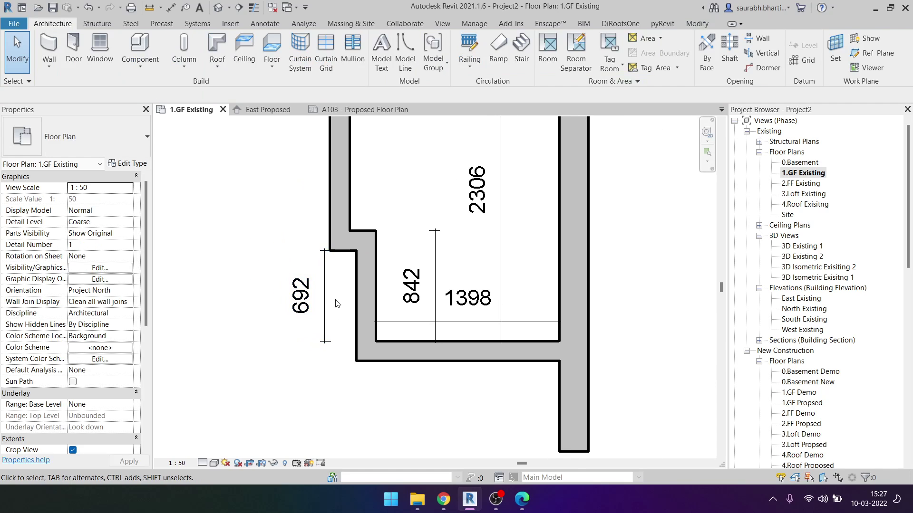
Step: Set the notch wall's 692 distance to 699, making the inner dimension 849
{"action": "left_click", "coordinate": [348, 241]}
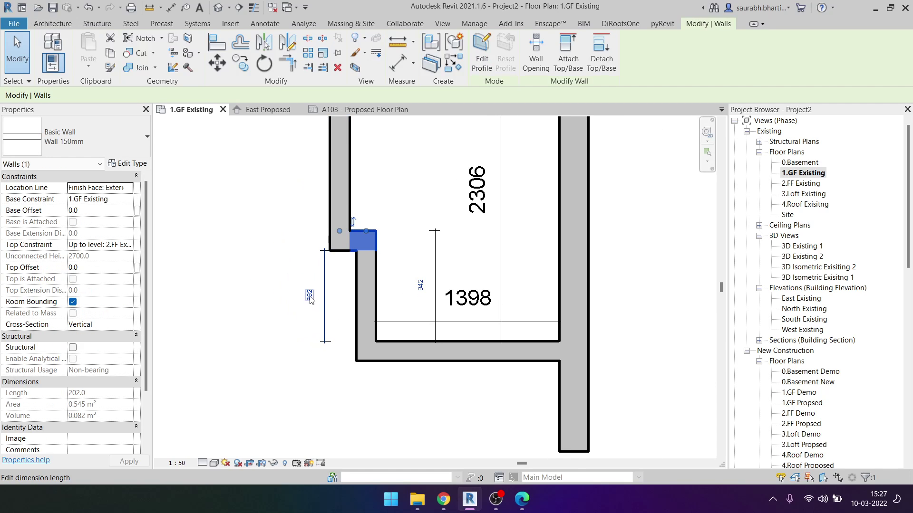
{"action": "left_click", "coordinate": [322, 296]}
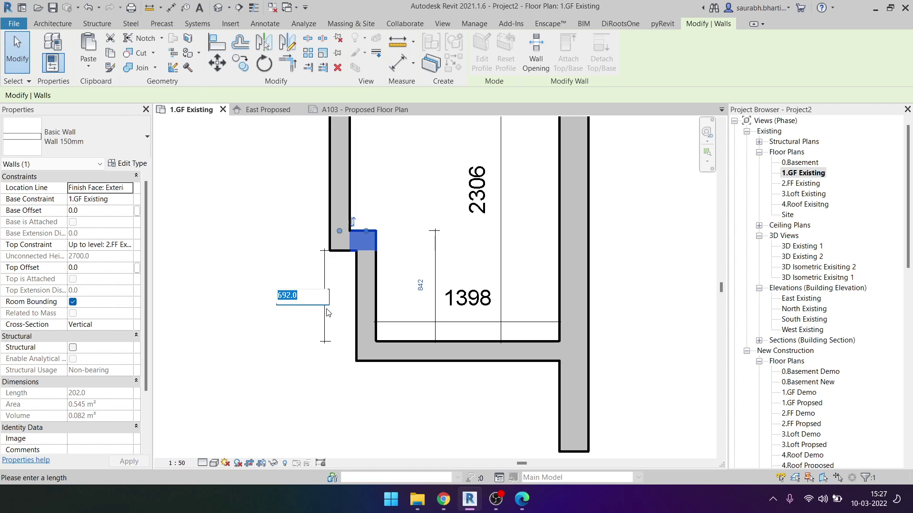
{"action": "scroll", "coordinate": [290, 297], "scroll_direction": "up", "scroll_amount": 1}
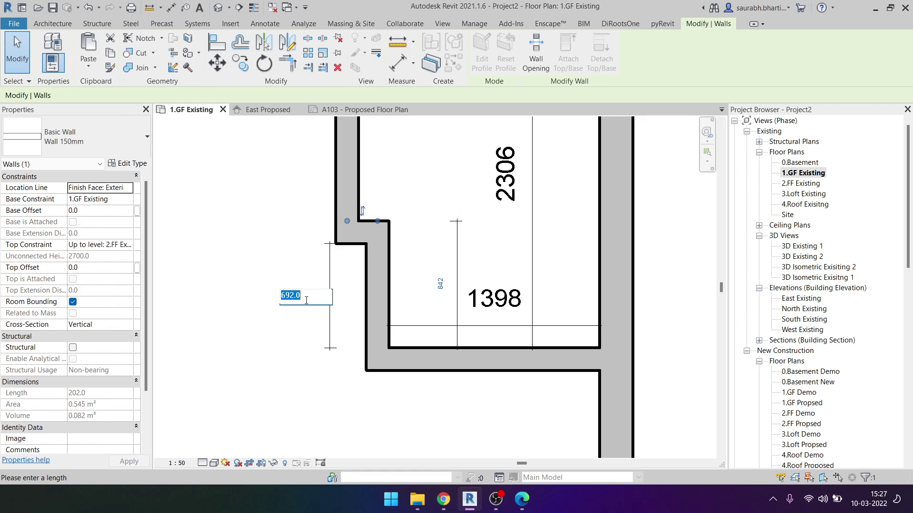
{"action": "type", "text": "699"}
{"action": "key", "text": "Return"}
{"action": "key", "text": "Escape"}
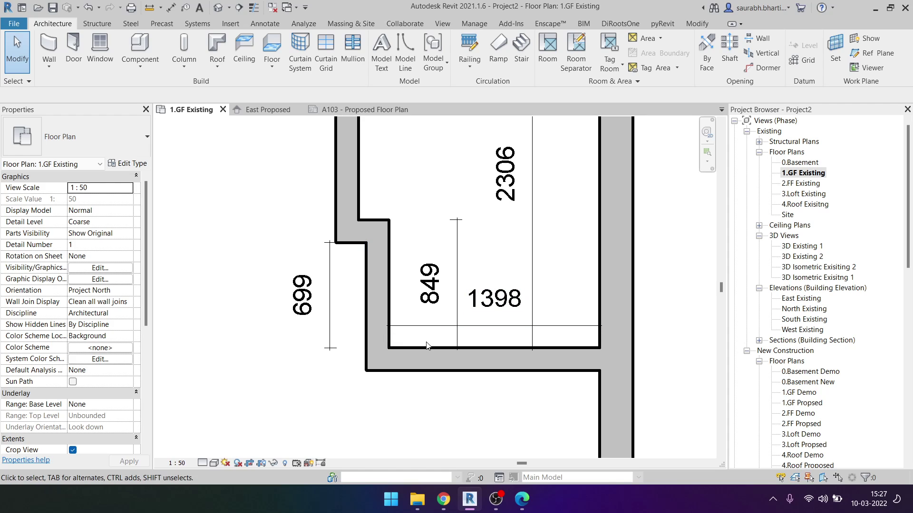
{"action": "scroll", "coordinate": [422, 345], "scroll_direction": "down", "scroll_amount": 2}
{"action": "scroll", "coordinate": [452, 346], "scroll_direction": "down", "scroll_amount": 2}
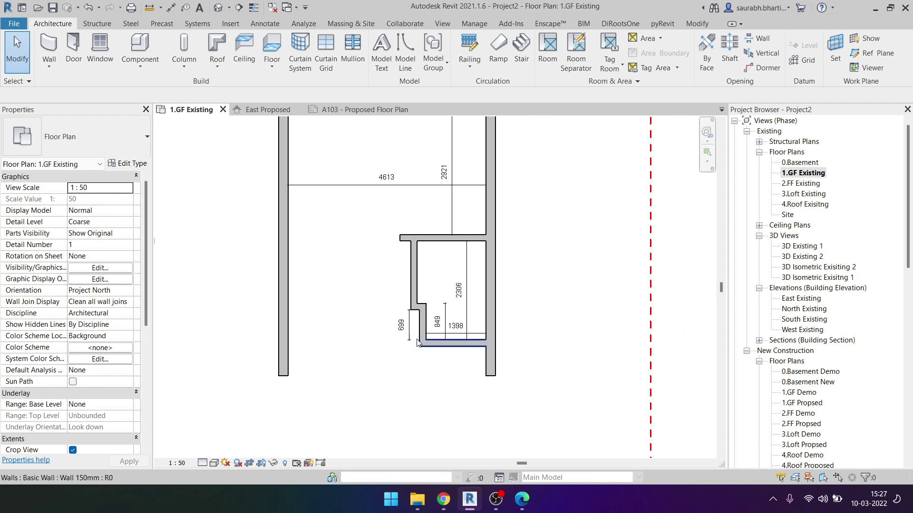
{"action": "scroll", "coordinate": [469, 346], "scroll_direction": "down", "scroll_amount": 2}
{"action": "scroll", "coordinate": [233, 295], "scroll_direction": "up", "scroll_amount": 3}
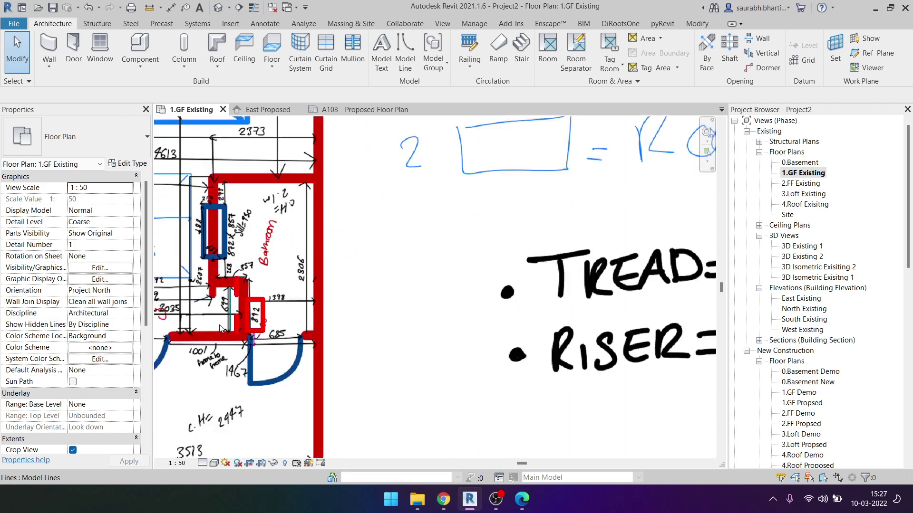
{"action": "scroll", "coordinate": [233, 294], "scroll_direction": "up", "scroll_amount": 3}
{"action": "scroll", "coordinate": [234, 296], "scroll_direction": "down", "scroll_amount": 2}
{"action": "scroll", "coordinate": [224, 278], "scroll_direction": "down", "scroll_amount": 2}
{"action": "scroll", "coordinate": [214, 261], "scroll_direction": "up", "scroll_amount": 2}
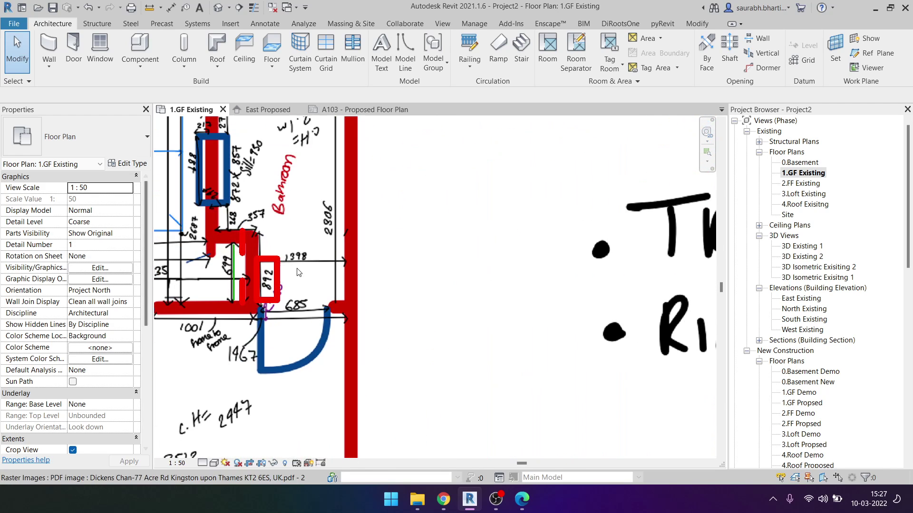
{"action": "scroll", "coordinate": [213, 261], "scroll_direction": "down", "scroll_amount": 2}
{"action": "scroll", "coordinate": [456, 318], "scroll_direction": "up", "scroll_amount": 2}
{"action": "scroll", "coordinate": [457, 319], "scroll_direction": "up", "scroll_amount": 1}
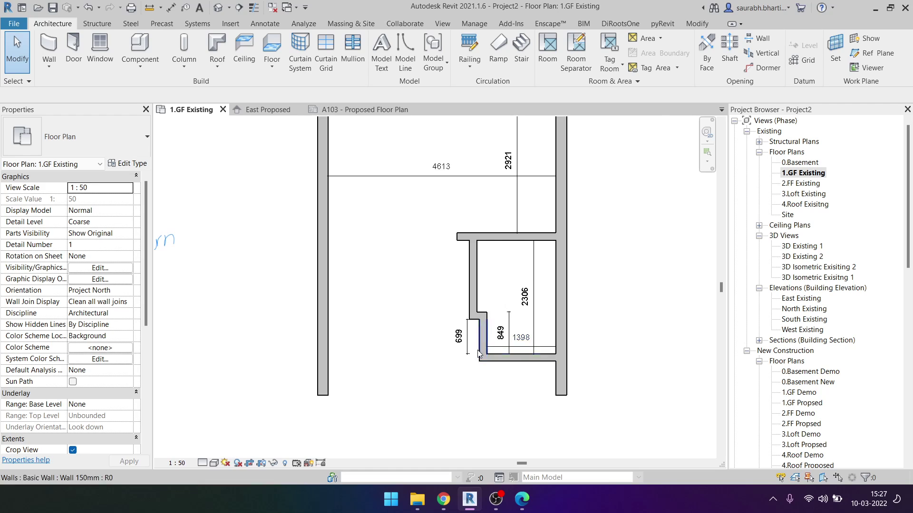
{"action": "scroll", "coordinate": [456, 318], "scroll_direction": "up", "scroll_amount": 1}
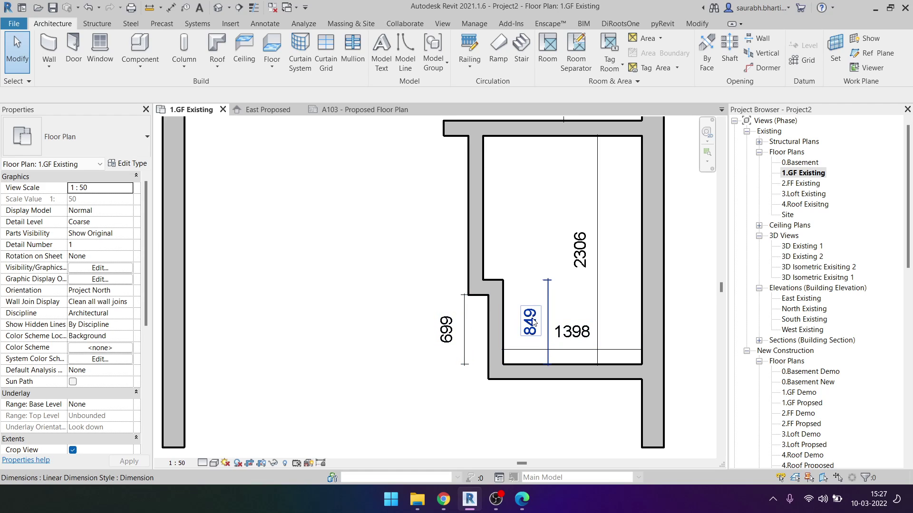
{"action": "scroll", "coordinate": [536, 323], "scroll_direction": "down", "scroll_amount": 3}
{"action": "scroll", "coordinate": [233, 313], "scroll_direction": "up", "scroll_amount": 2}
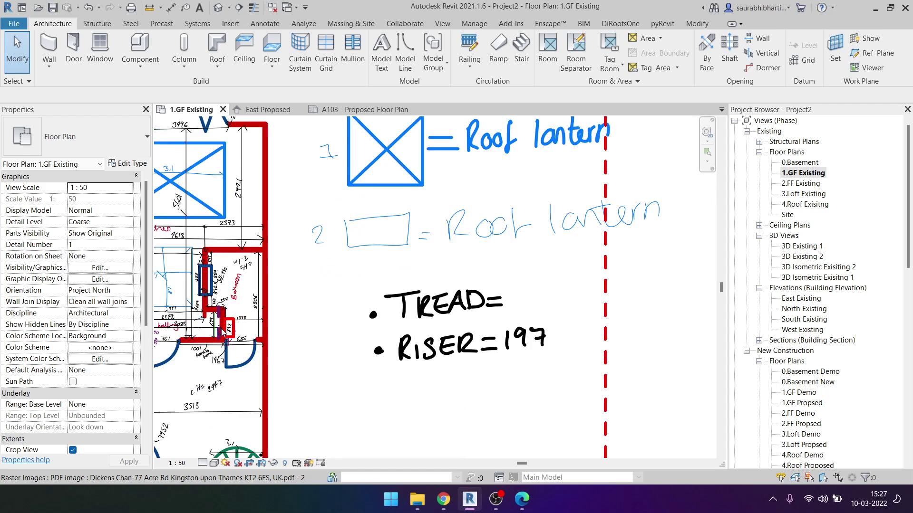
{"action": "scroll", "coordinate": [233, 313], "scroll_direction": "up", "scroll_amount": 1}
{"action": "scroll", "coordinate": [233, 313], "scroll_direction": "up", "scroll_amount": 1}
{"action": "scroll", "coordinate": [263, 333], "scroll_direction": "up", "scroll_amount": 1}
{"action": "scroll", "coordinate": [263, 333], "scroll_direction": "up", "scroll_amount": 2}
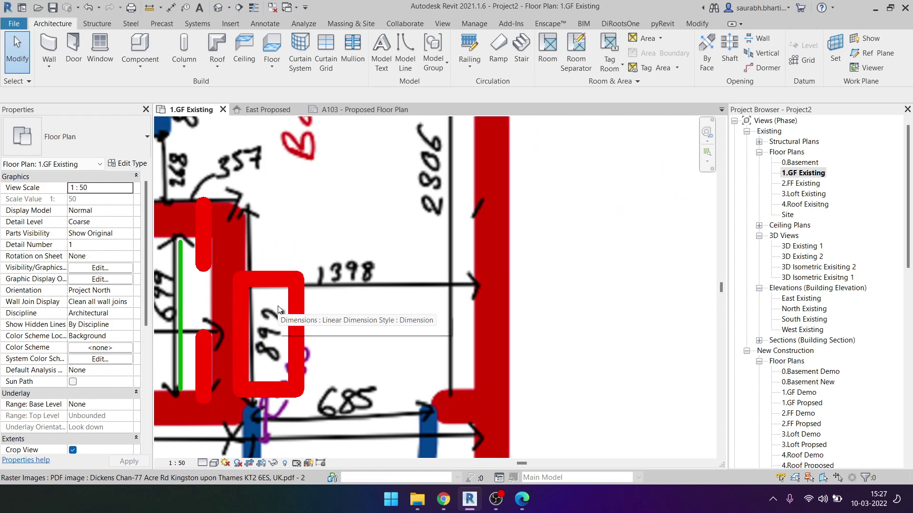
{"action": "scroll", "coordinate": [282, 337], "scroll_direction": "down", "scroll_amount": 3}
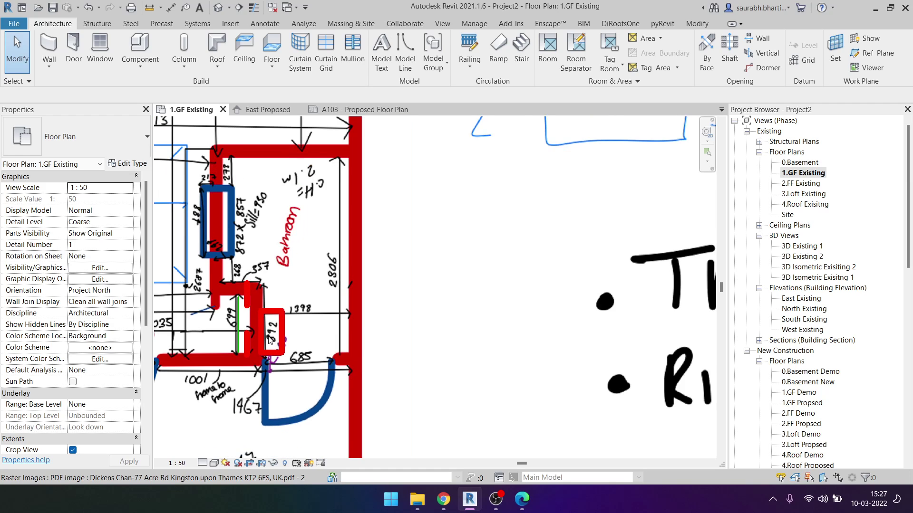
{"action": "scroll", "coordinate": [270, 339], "scroll_direction": "down", "scroll_amount": 2}
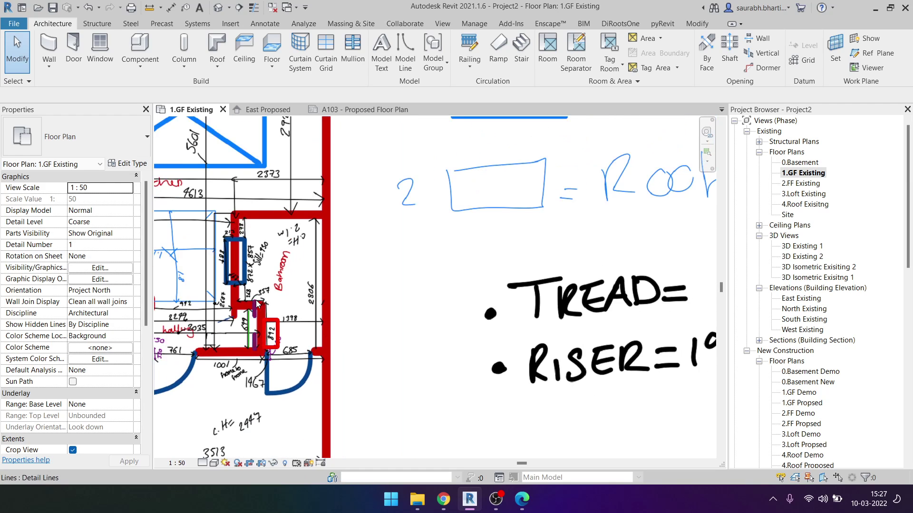
{"action": "scroll", "coordinate": [256, 301], "scroll_direction": "up", "scroll_amount": 2}
{"action": "scroll", "coordinate": [240, 303], "scroll_direction": "up", "scroll_amount": 1}
{"action": "scroll", "coordinate": [319, 317], "scroll_direction": "up", "scroll_amount": 1}
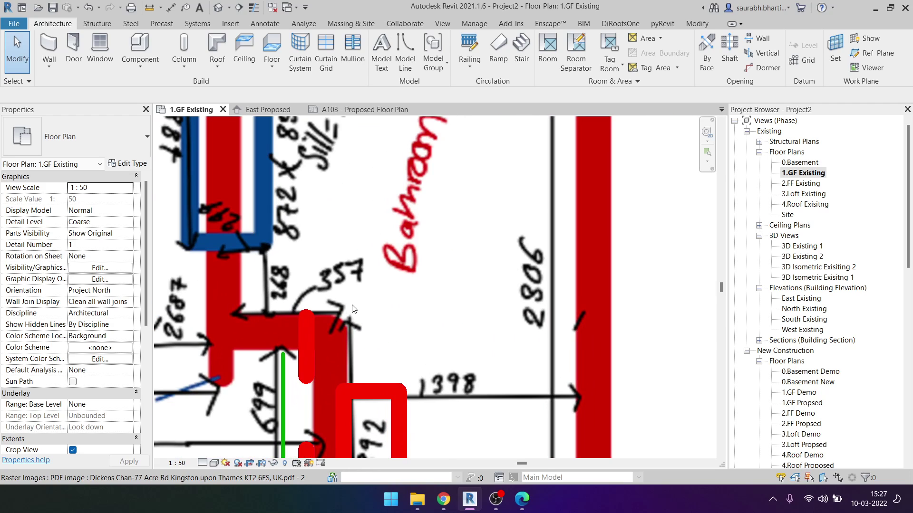
{"action": "scroll", "coordinate": [353, 309], "scroll_direction": "down", "scroll_amount": 5}
{"action": "middle_click_drag", "start_coordinate": [618, 309], "coordinate": [361, 309]}
{"action": "scroll", "coordinate": [491, 312], "scroll_direction": "down", "scroll_amount": 3}
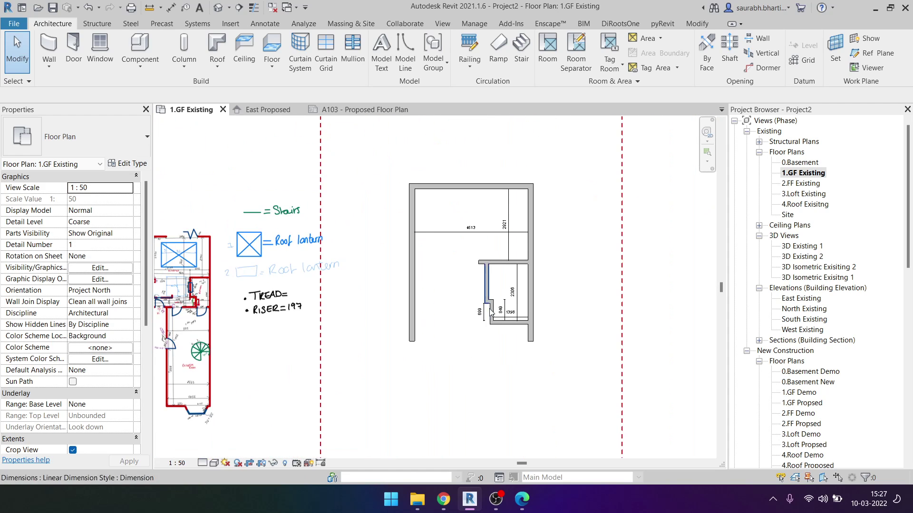
{"action": "scroll", "coordinate": [491, 312], "scroll_direction": "up", "scroll_amount": 4}
{"action": "left_click", "coordinate": [458, 270]}
{"action": "scroll", "coordinate": [465, 306], "scroll_direction": "up", "scroll_amount": 3}
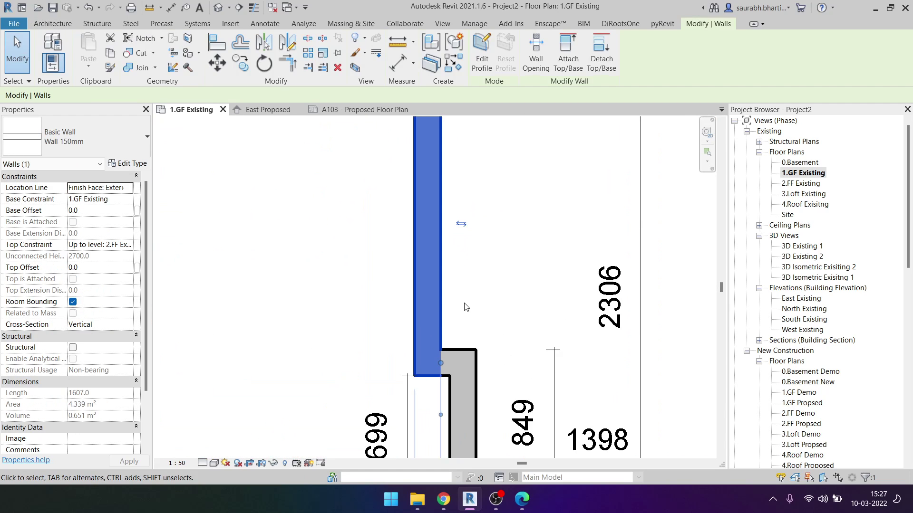
Step: Start Save As and browse to the Desktop > Files > Training folder
{"action": "left_click", "coordinate": [459, 305]}
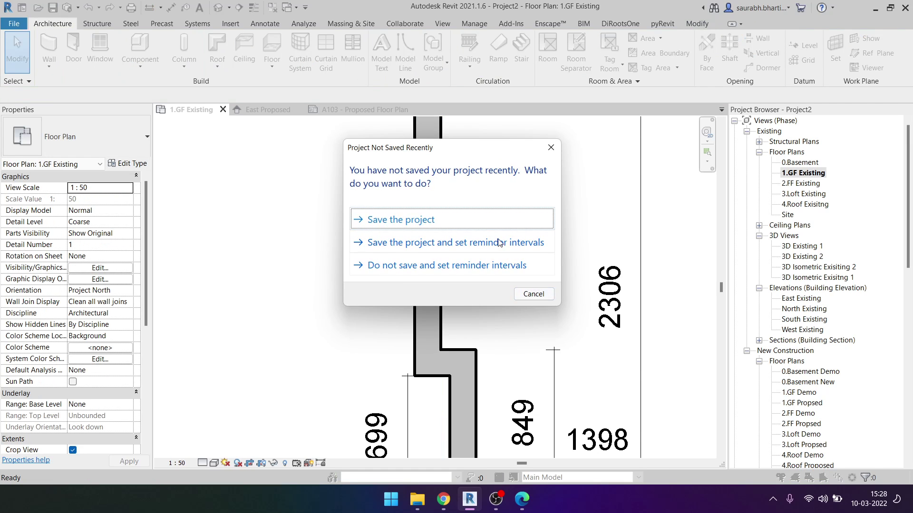
{"action": "left_click", "coordinate": [447, 222]}
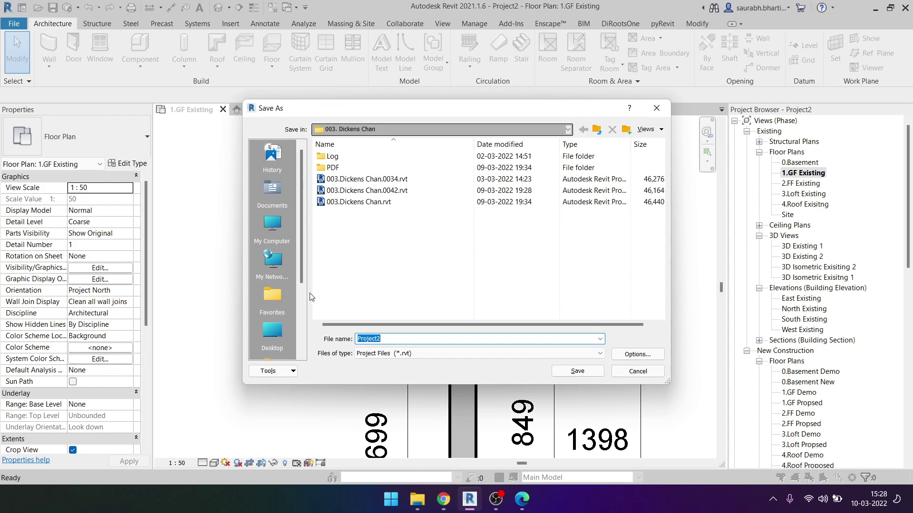
{"action": "left_click", "coordinate": [269, 333]}
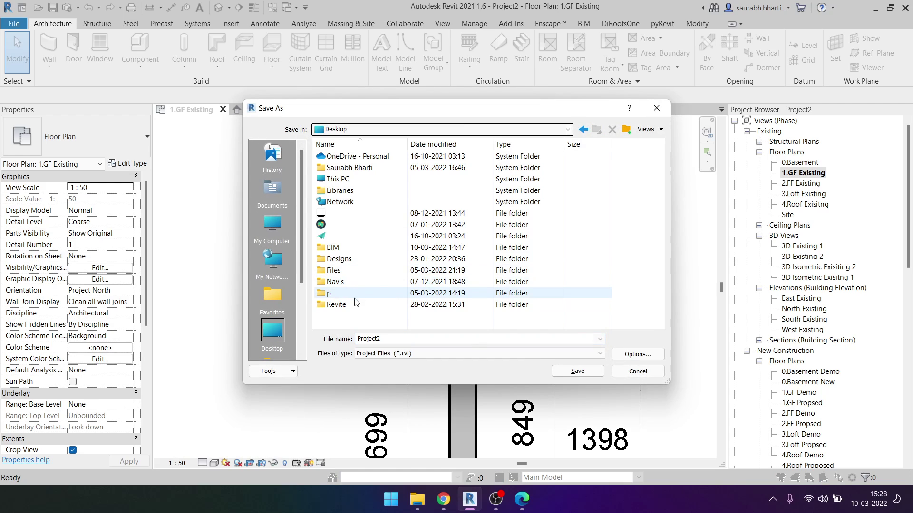
{"action": "left_click", "coordinate": [354, 271]}
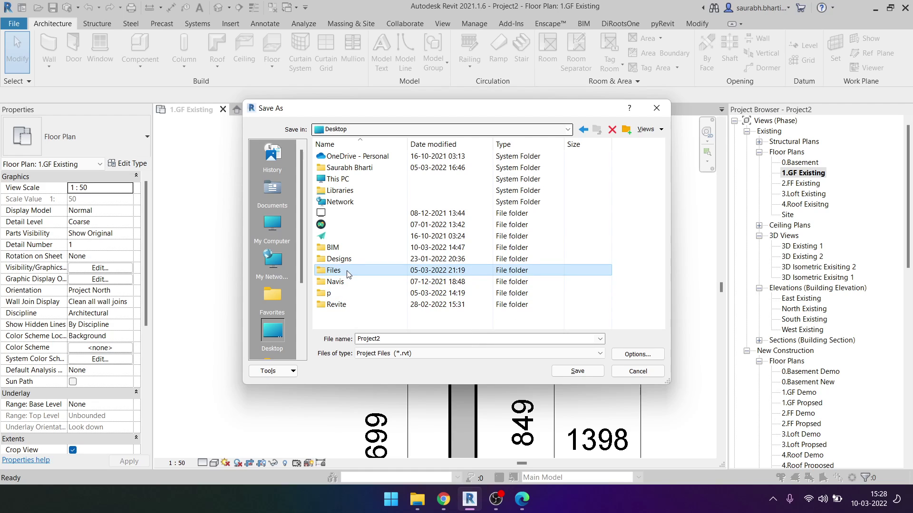
{"action": "double_click", "coordinate": [354, 271]}
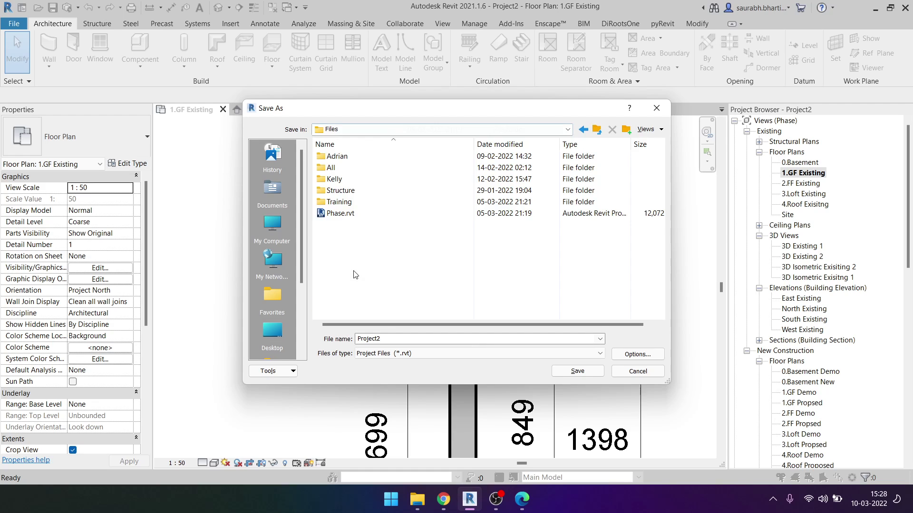
{"action": "double_click", "coordinate": [347, 205]}
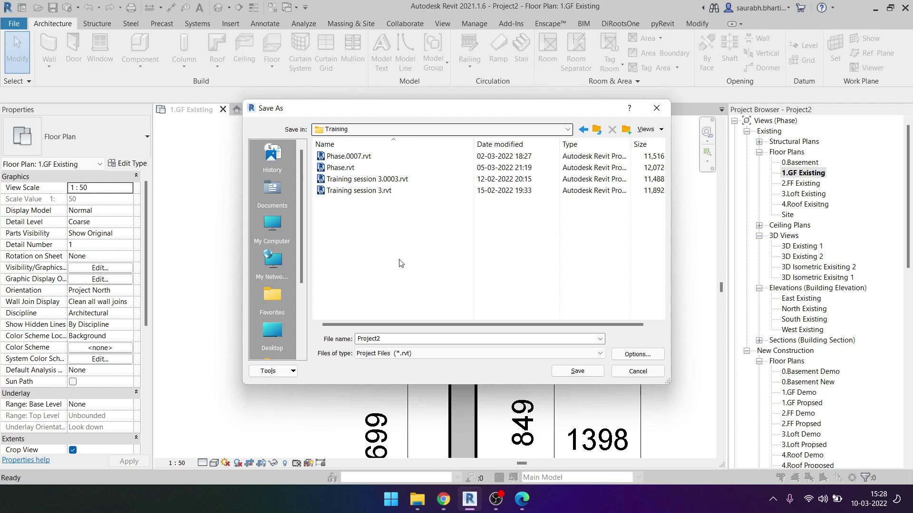
Step: Check the save options unchanged and begin entering the name Revite Training Project
{"action": "left_click", "coordinate": [636, 354]}
{"action": "left_click", "coordinate": [471, 328]}
{"action": "type", "text": "Revite Training"}
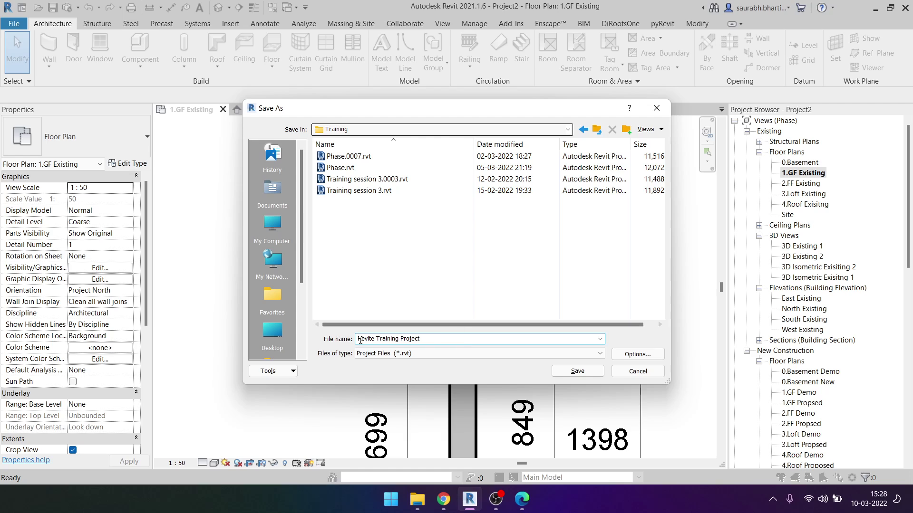
Step: Browse the thumbnail view list in the save options, leaving it unchanged
{"action": "left_click", "coordinate": [648, 356]}
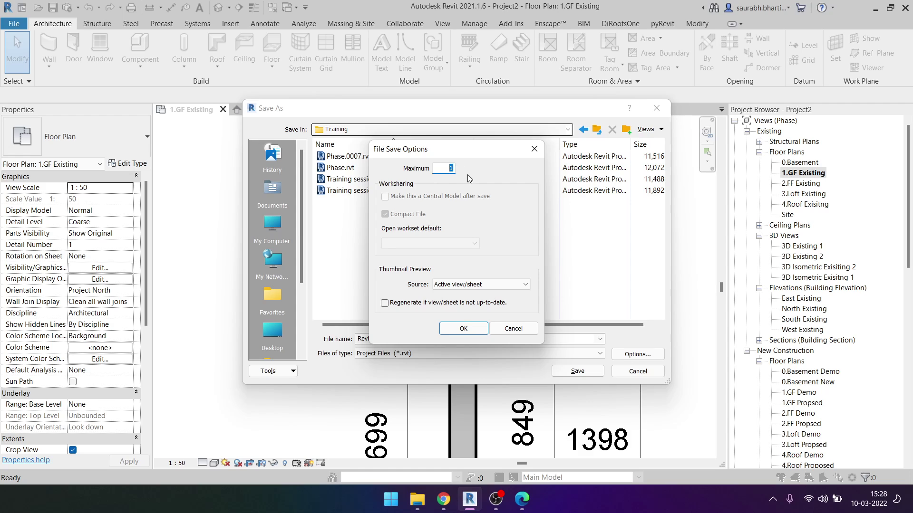
{"action": "left_click", "coordinate": [459, 284]}
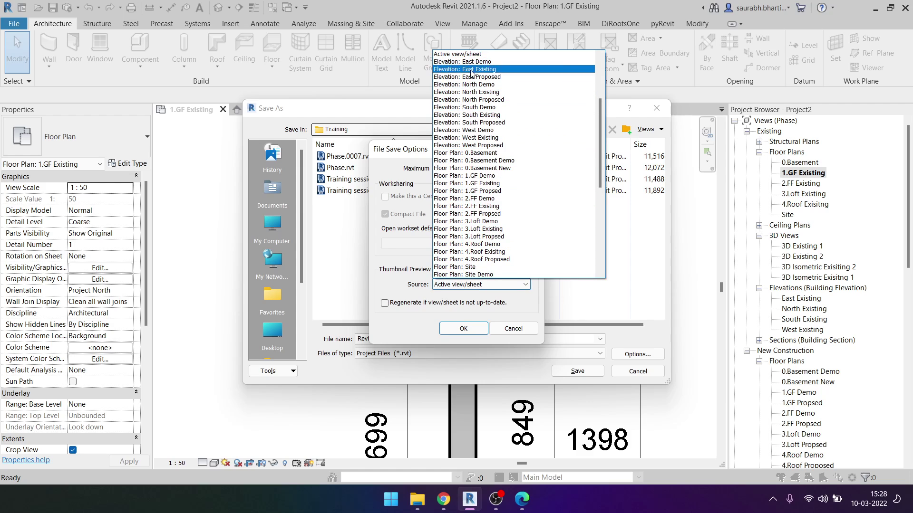
{"action": "scroll", "coordinate": [505, 246], "scroll_direction": "down", "scroll_amount": 5}
{"action": "scroll", "coordinate": [504, 246], "scroll_direction": "down", "scroll_amount": 4}
{"action": "scroll", "coordinate": [505, 246], "scroll_direction": "up", "scroll_amount": 10}
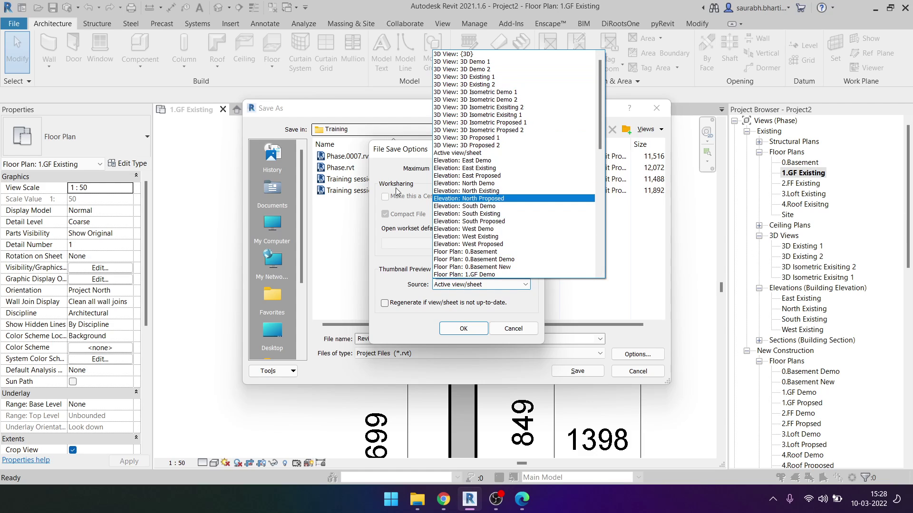
{"action": "scroll", "coordinate": [467, 167], "scroll_direction": "down", "scroll_amount": 13}
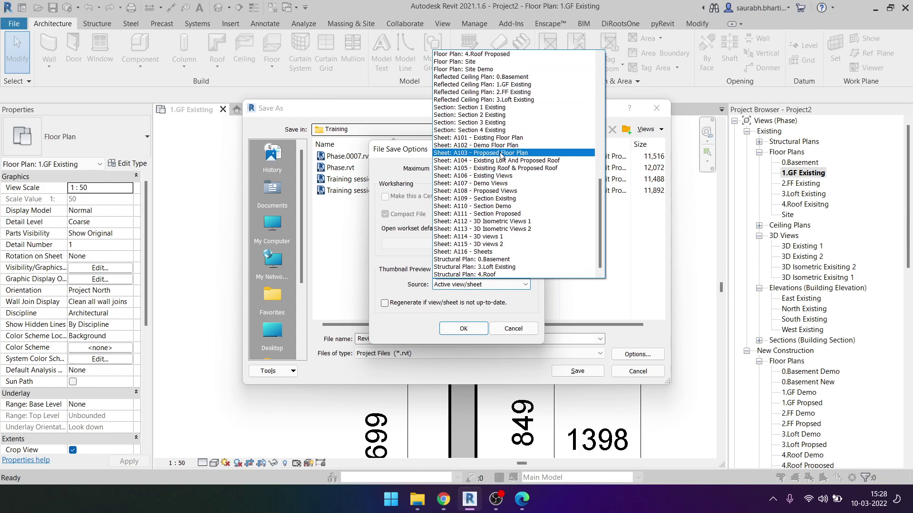
{"action": "scroll", "coordinate": [490, 178], "scroll_direction": "up", "scroll_amount": 5}
{"action": "scroll", "coordinate": [490, 179], "scroll_direction": "up", "scroll_amount": 3}
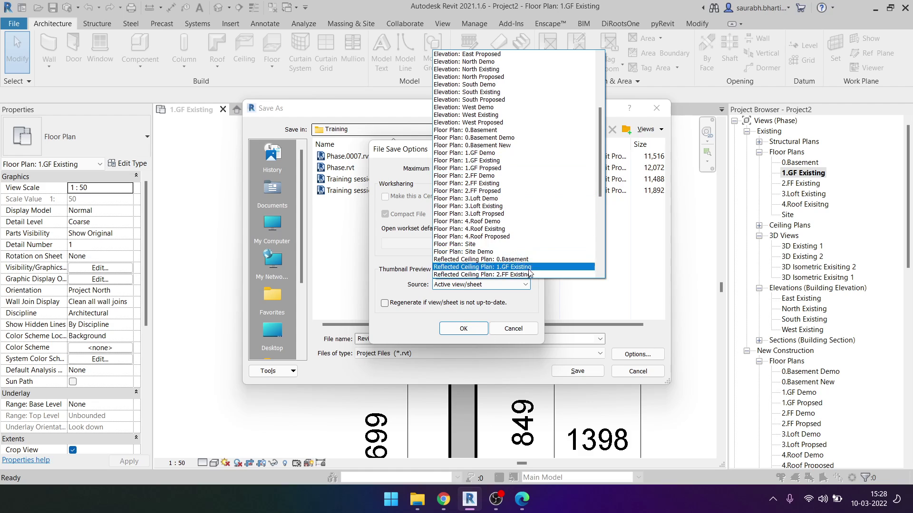
{"action": "left_click", "coordinate": [520, 317]}
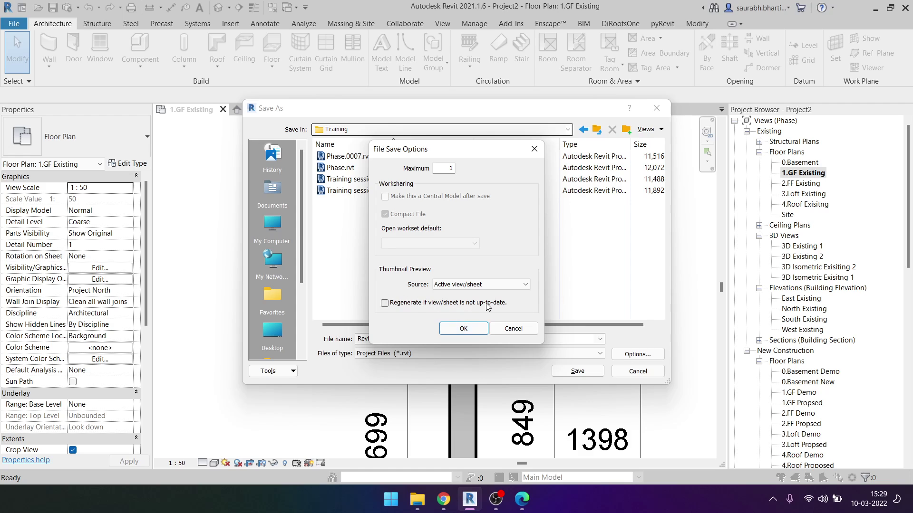
Step: Enable 'Regenerate if view/sheet is not up-to-date' and save the project
{"action": "left_click", "coordinate": [432, 303]}
{"action": "left_click", "coordinate": [461, 329]}
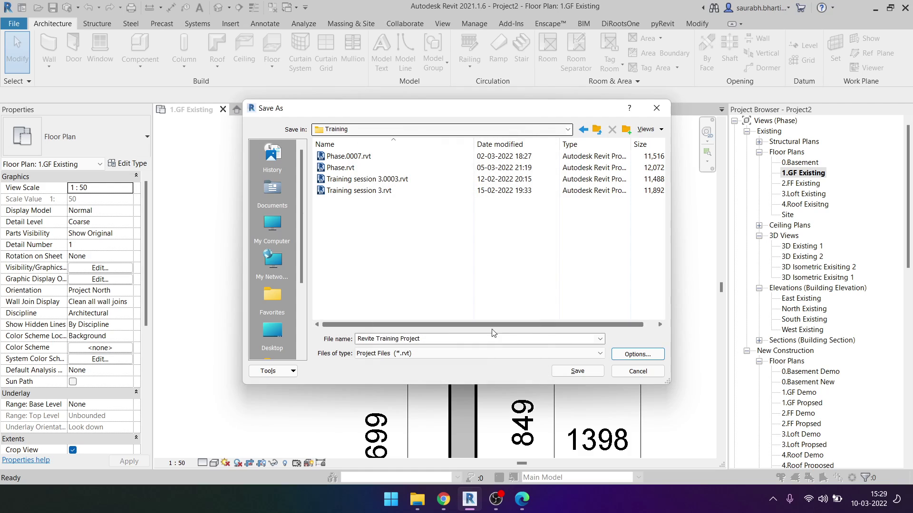
{"action": "left_click", "coordinate": [577, 372]}
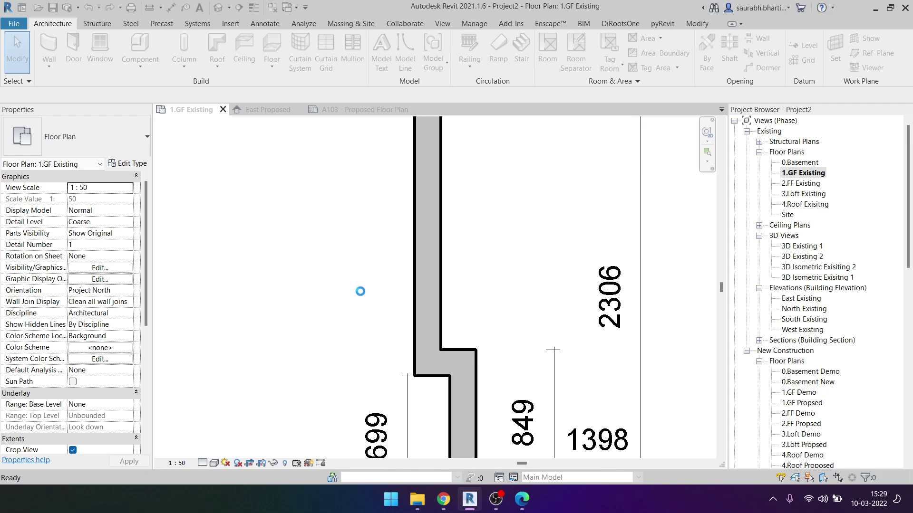
Step: Place an aligned dimension between the two hallway wall faces, reading 202
{"action": "scroll", "coordinate": [368, 292], "scroll_direction": "down", "scroll_amount": 5}
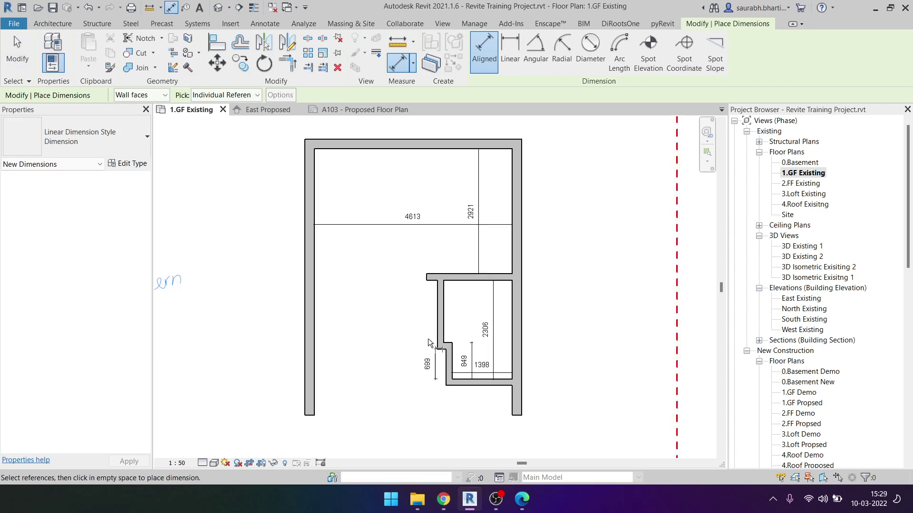
{"action": "scroll", "coordinate": [428, 342], "scroll_direction": "up", "scroll_amount": 3}
{"action": "left_click", "coordinate": [459, 299]}
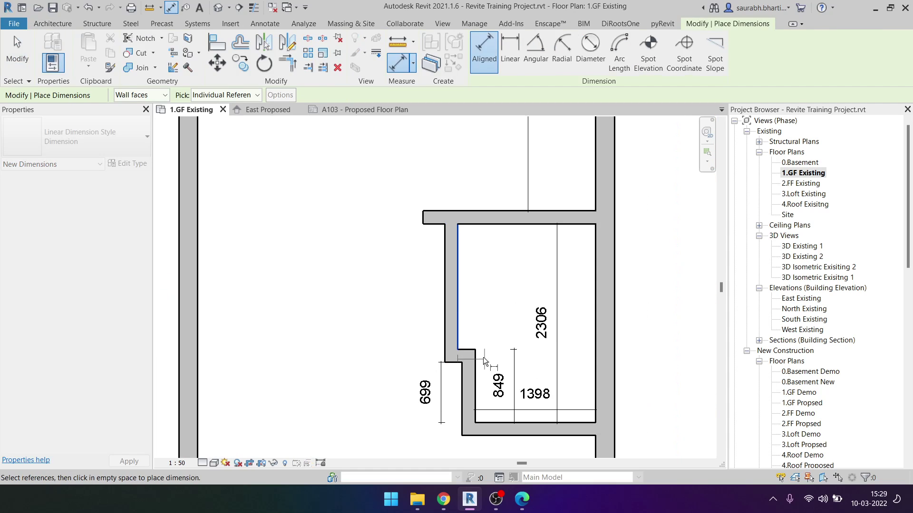
{"action": "left_click", "coordinate": [477, 359]}
{"action": "left_click", "coordinate": [518, 309]}
{"action": "key", "text": "Escape"}
{"action": "key", "text": "Escape"}
Step: Move the hallway wall so its 202 offset becomes 357, per the sketch
{"action": "left_click", "coordinate": [451, 309]}
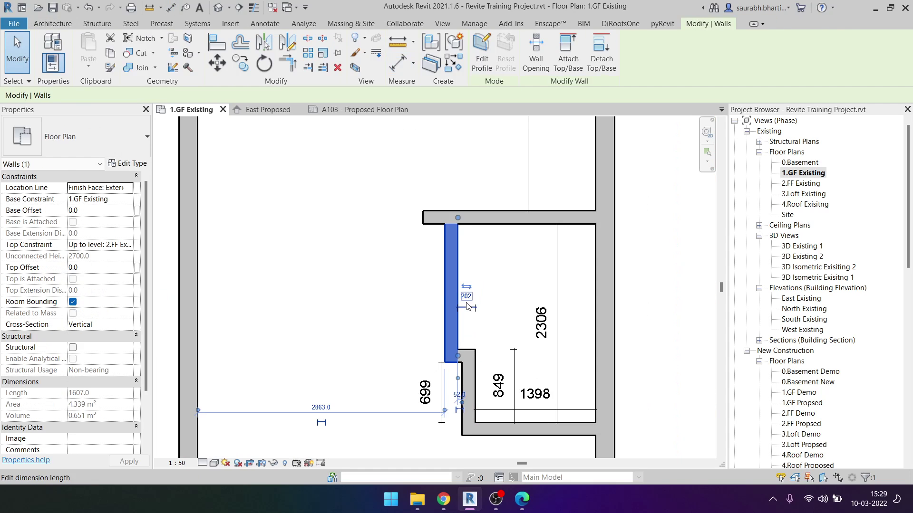
{"action": "left_click", "coordinate": [466, 291]}
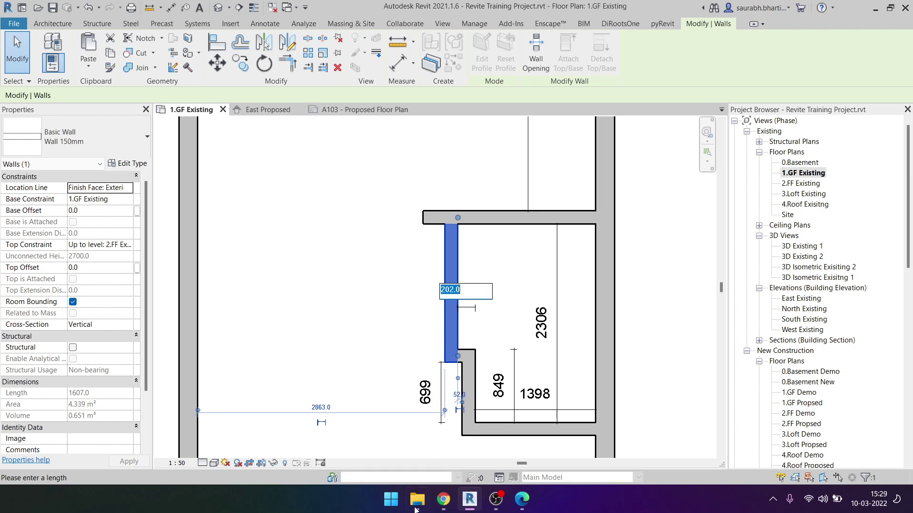
{"action": "scroll", "coordinate": [415, 428], "scroll_direction": "down", "scroll_amount": 5}
{"action": "middle_click_drag", "start_coordinate": [286, 398], "coordinate": [399, 267]}
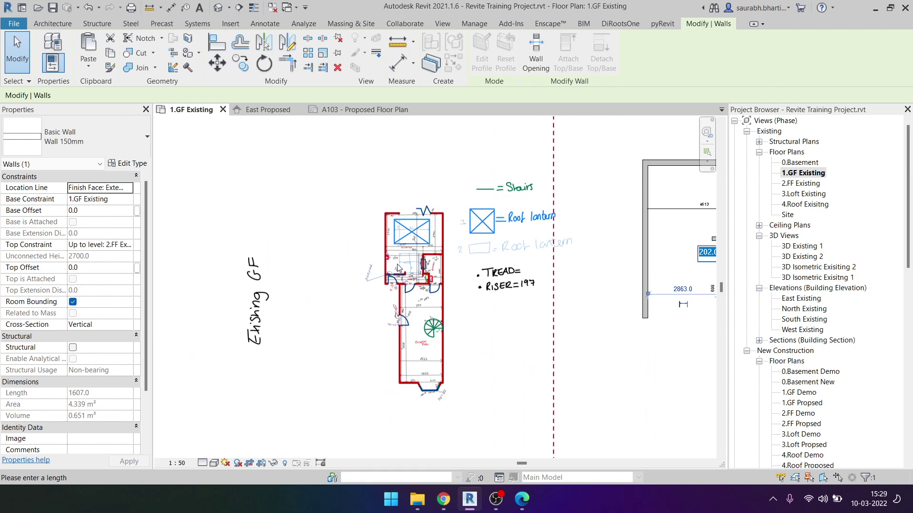
{"action": "scroll", "coordinate": [399, 268], "scroll_direction": "up", "scroll_amount": 5}
{"action": "scroll", "coordinate": [331, 323], "scroll_direction": "down", "scroll_amount": 5}
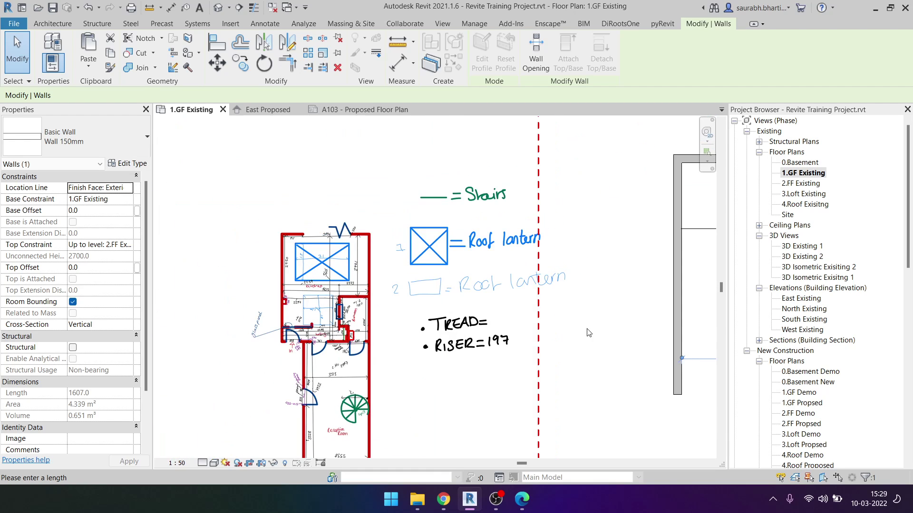
{"action": "scroll", "coordinate": [546, 344], "scroll_direction": "up", "scroll_amount": 2}
{"action": "type", "text": "357"}
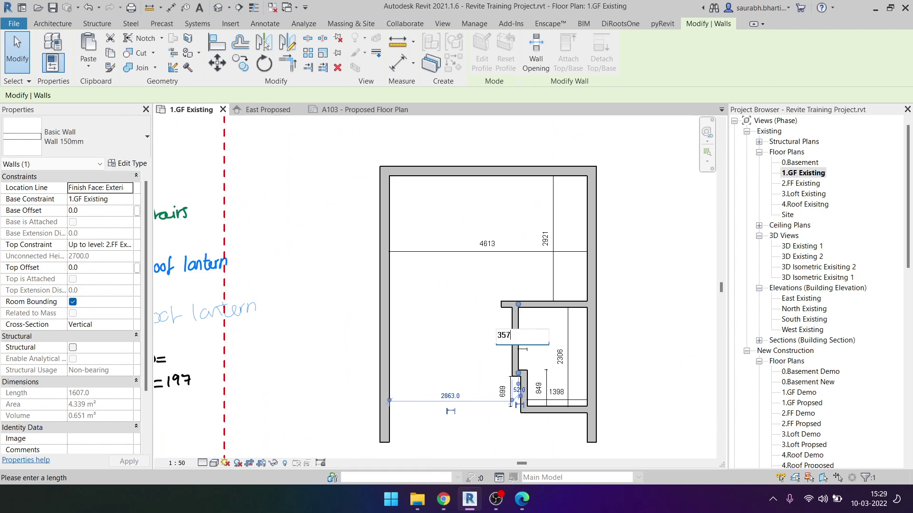
{"action": "key", "text": "Return"}
{"action": "key", "text": "Escape"}
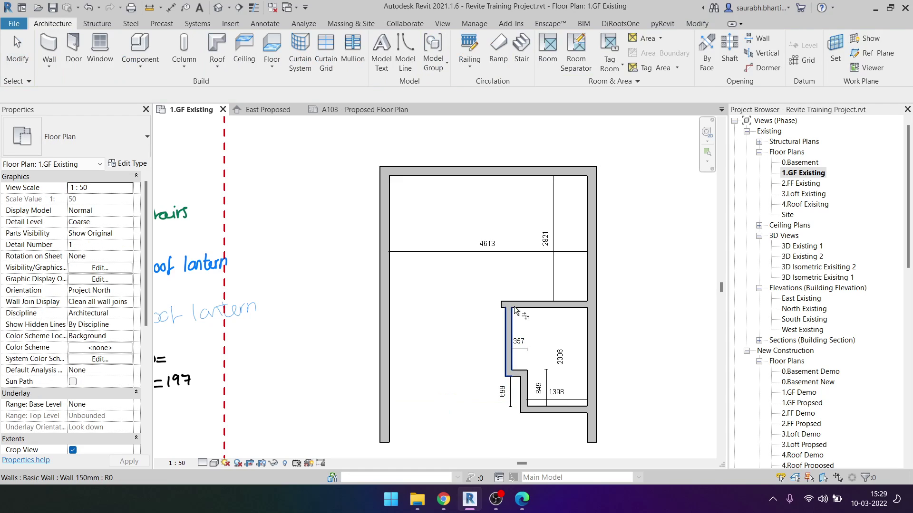
Step: Remove the blue temporary checking lines beside the bathroom doorway
{"action": "scroll", "coordinate": [523, 352], "scroll_direction": "up", "scroll_amount": 2}
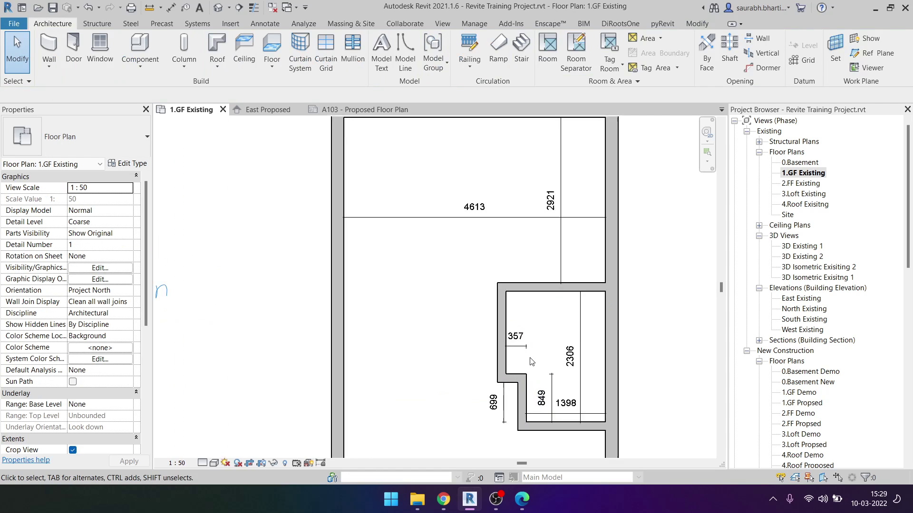
{"action": "scroll", "coordinate": [520, 333], "scroll_direction": "up", "scroll_amount": 1}
{"action": "scroll", "coordinate": [519, 325], "scroll_direction": "down", "scroll_amount": 2}
{"action": "scroll", "coordinate": [519, 326], "scroll_direction": "down", "scroll_amount": 2}
{"action": "scroll", "coordinate": [519, 326], "scroll_direction": "down", "scroll_amount": 3}
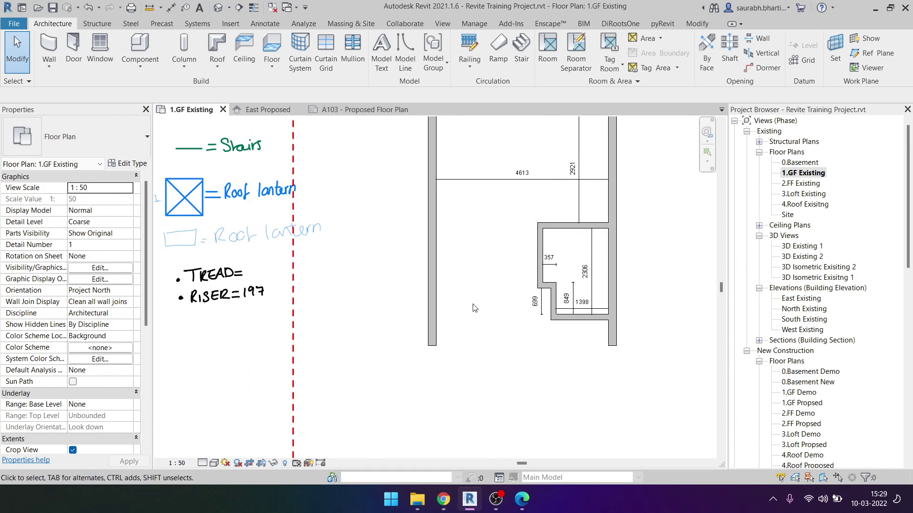
{"action": "scroll", "coordinate": [243, 289], "scroll_direction": "up", "scroll_amount": 3}
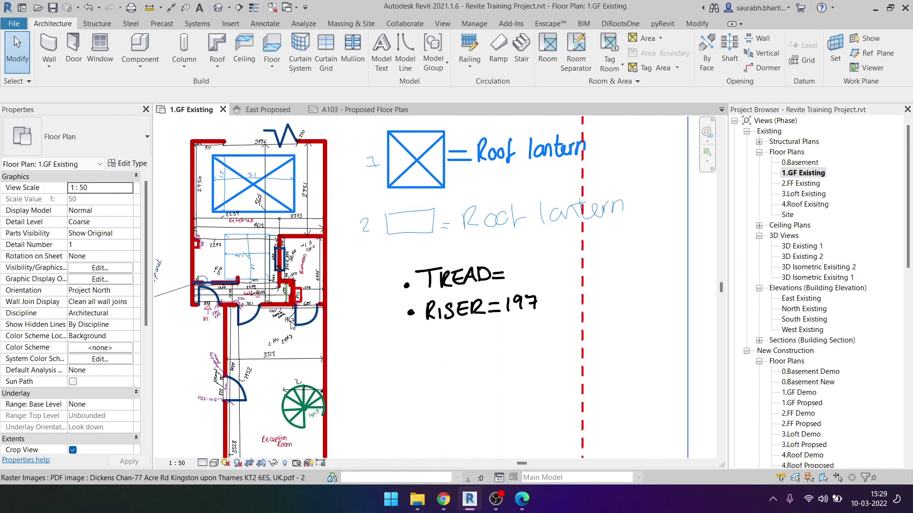
{"action": "scroll", "coordinate": [212, 285], "scroll_direction": "up", "scroll_amount": 3}
{"action": "scroll", "coordinate": [211, 278], "scroll_direction": "up", "scroll_amount": 1}
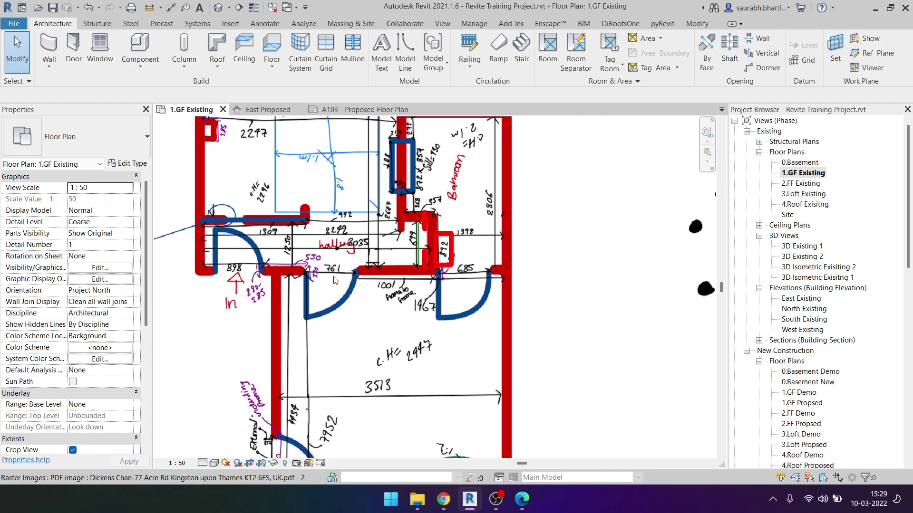
{"action": "scroll", "coordinate": [340, 276], "scroll_direction": "up", "scroll_amount": 2}
{"action": "scroll", "coordinate": [390, 276], "scroll_direction": "up", "scroll_amount": 1}
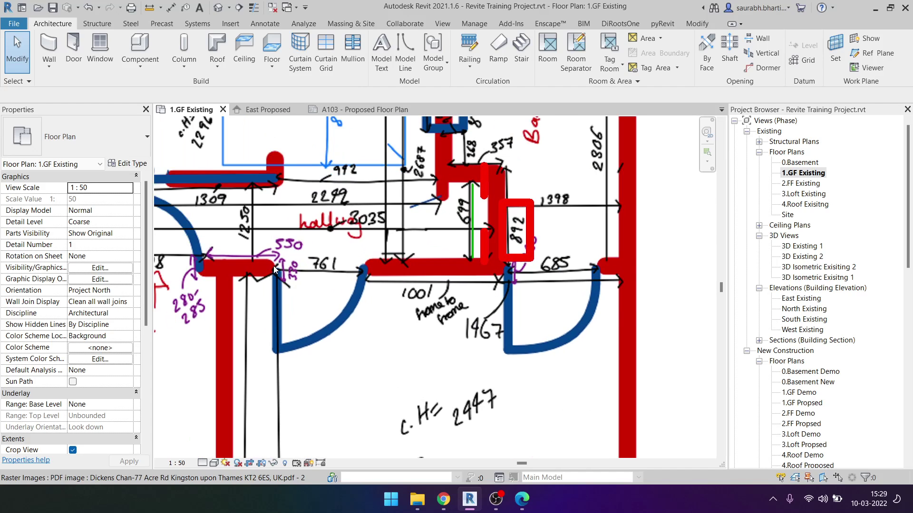
{"action": "scroll", "coordinate": [274, 265], "scroll_direction": "up", "scroll_amount": 1}
{"action": "scroll", "coordinate": [276, 280], "scroll_direction": "down", "scroll_amount": 1}
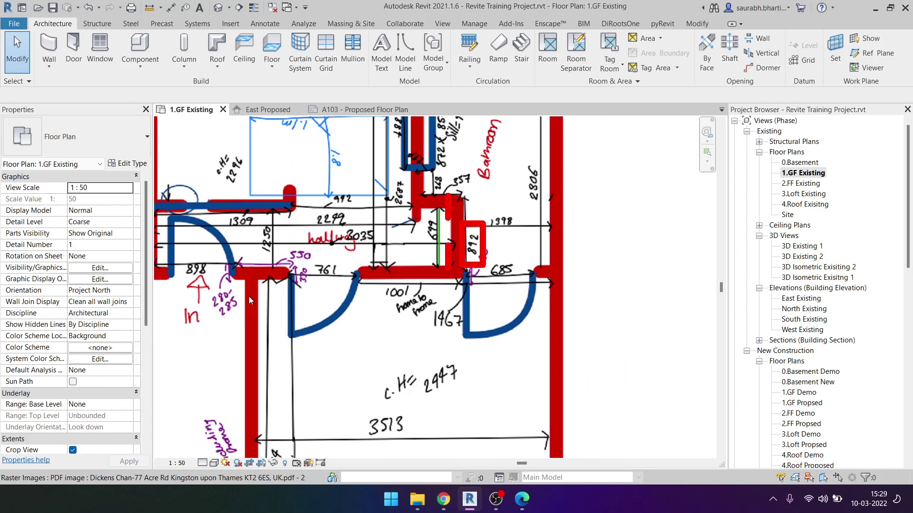
{"action": "scroll", "coordinate": [266, 285], "scroll_direction": "down", "scroll_amount": 1}
{"action": "scroll", "coordinate": [317, 275], "scroll_direction": "down", "scroll_amount": 1}
{"action": "scroll", "coordinate": [318, 274], "scroll_direction": "up", "scroll_amount": 1}
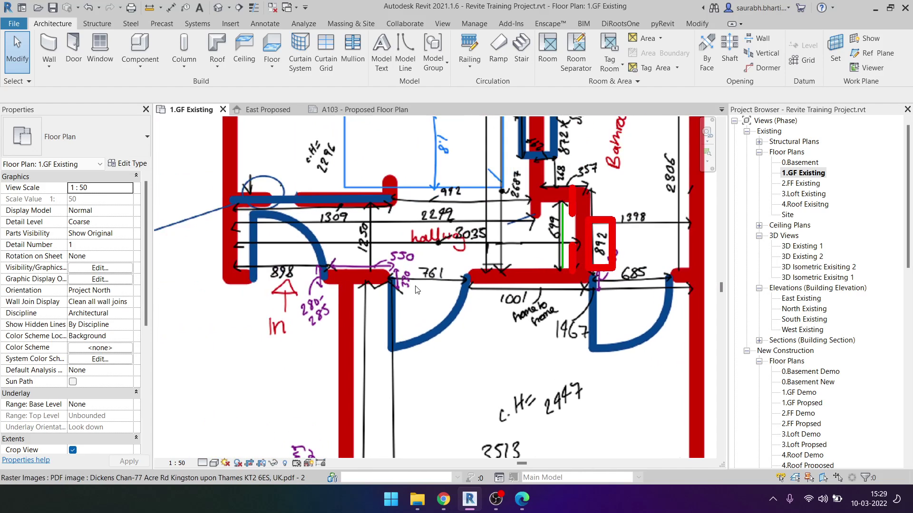
{"action": "scroll", "coordinate": [344, 291], "scroll_direction": "up", "scroll_amount": 1}
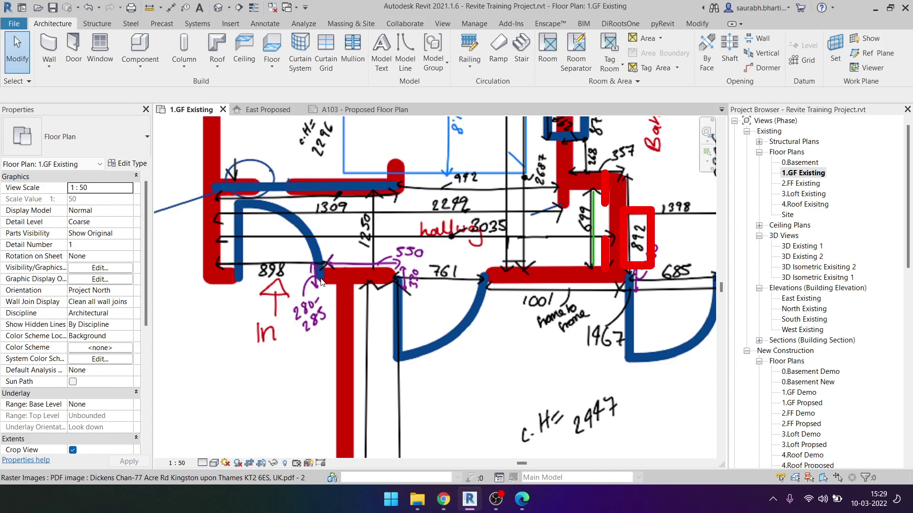
{"action": "scroll", "coordinate": [604, 286], "scroll_direction": "up", "scroll_amount": 3}
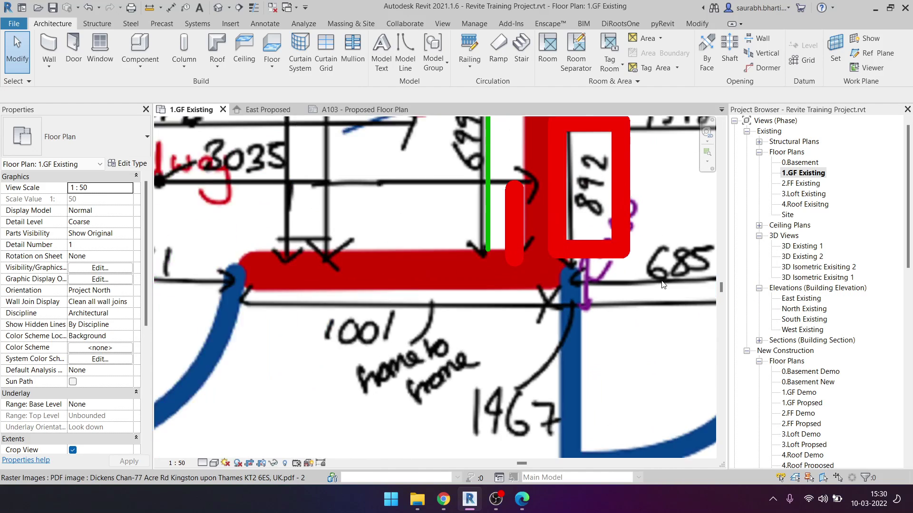
{"action": "scroll", "coordinate": [569, 284], "scroll_direction": "up", "scroll_amount": 4}
{"action": "scroll", "coordinate": [589, 267], "scroll_direction": "down", "scroll_amount": 1}
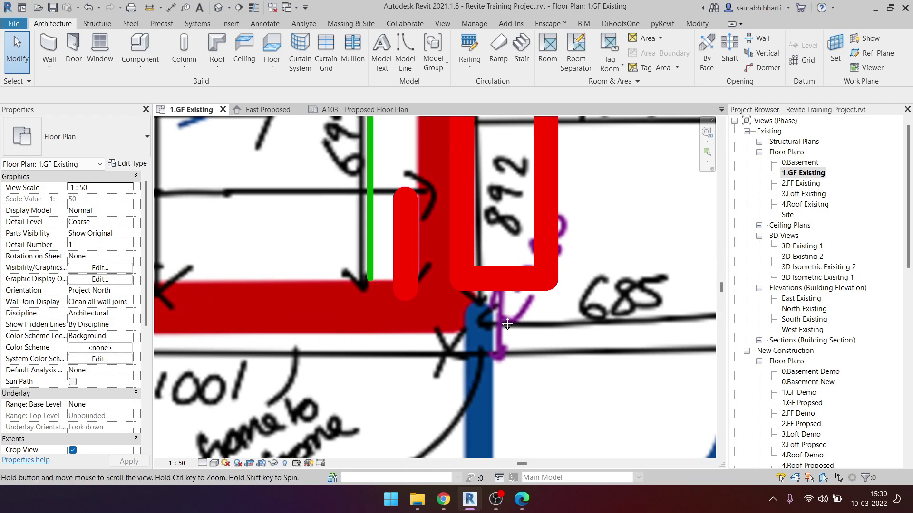
{"action": "left_click", "coordinate": [512, 283]}
{"action": "key", "text": "Delete"}
{"action": "left_click", "coordinate": [539, 249]}
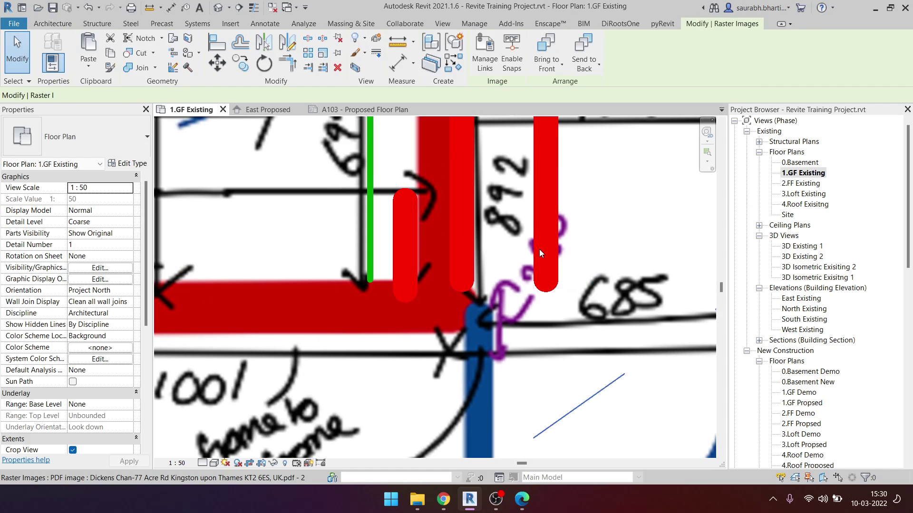
{"action": "key", "text": "Delete"}
{"action": "key", "text": "ctrl+z"}
{"action": "left_click", "coordinate": [546, 252]}
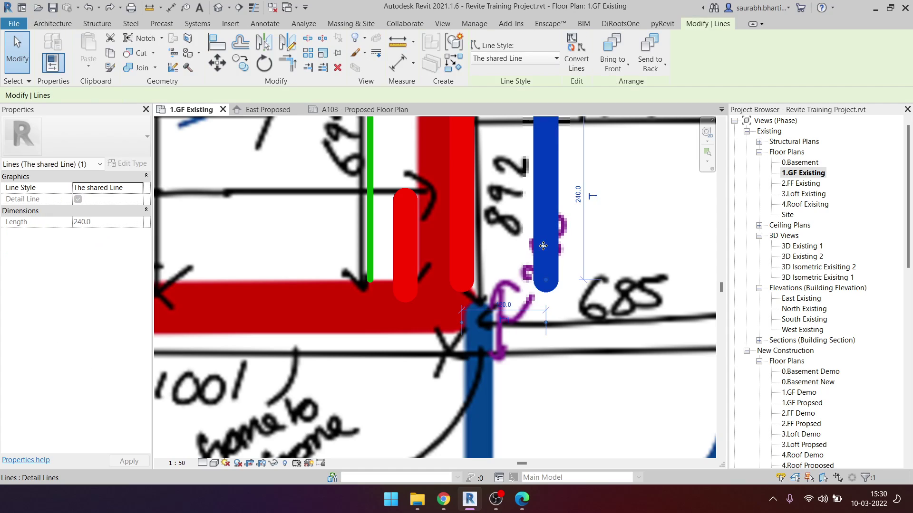
{"action": "key", "text": "Delete"}
Step: Zoom around the plan toward the bottom wall, comparing the sketch's 892 and 685 hallway figures
{"action": "scroll", "coordinate": [547, 244], "scroll_direction": "down", "scroll_amount": 2}
{"action": "scroll", "coordinate": [547, 251], "scroll_direction": "down", "scroll_amount": 2}
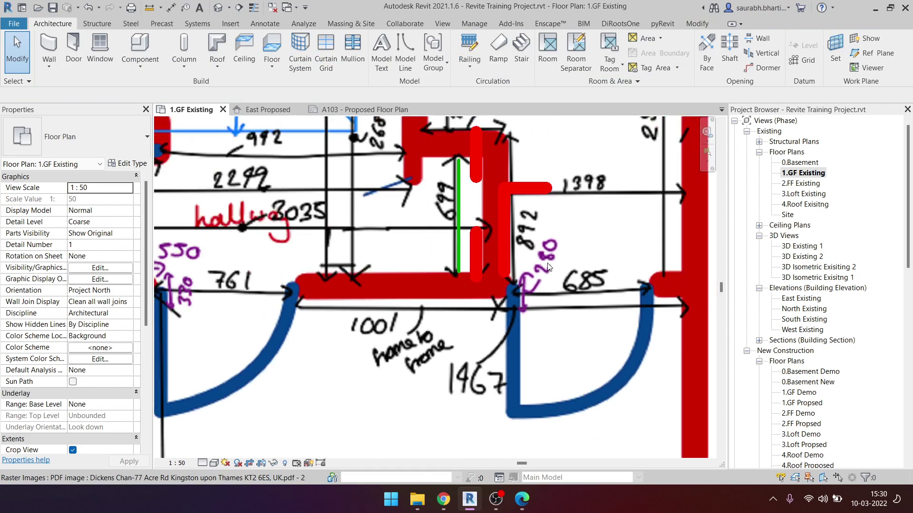
{"action": "scroll", "coordinate": [341, 281], "scroll_direction": "up", "scroll_amount": 2}
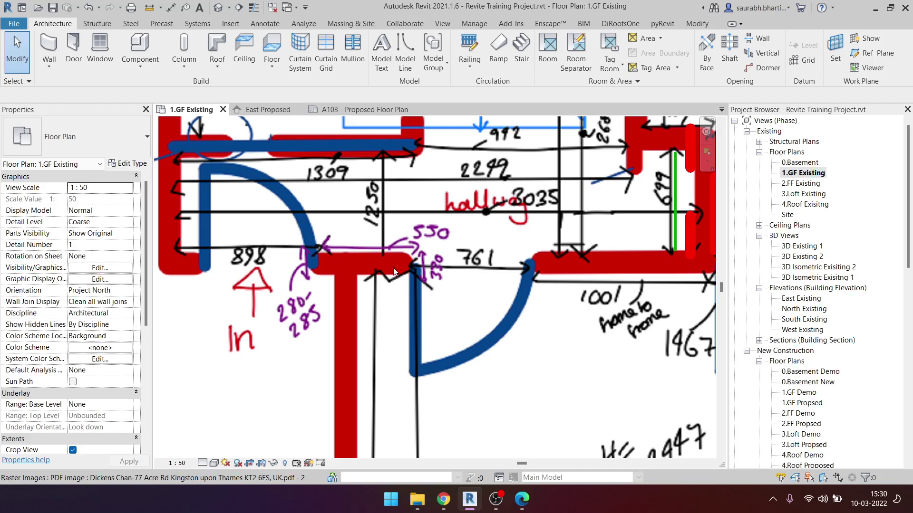
{"action": "scroll", "coordinate": [212, 257], "scroll_direction": "down", "scroll_amount": 1}
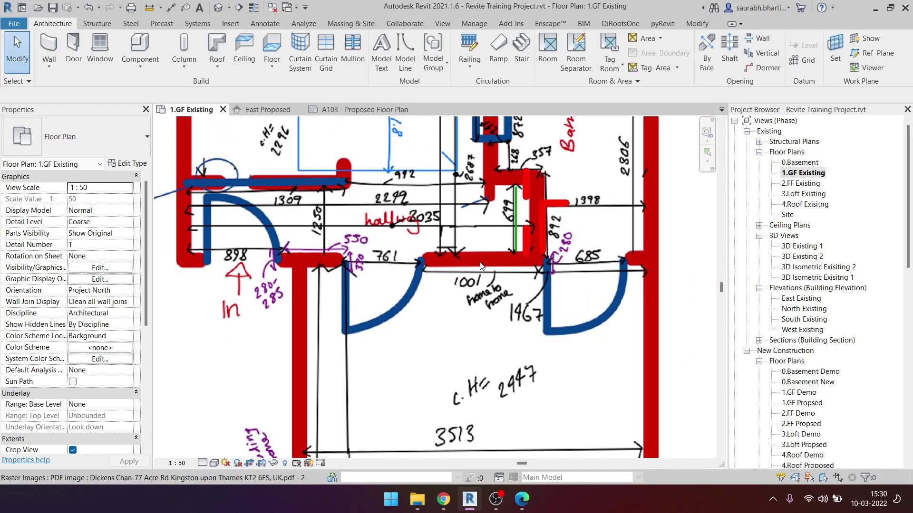
{"action": "scroll", "coordinate": [620, 266], "scroll_direction": "up", "scroll_amount": 1}
{"action": "scroll", "coordinate": [599, 265], "scroll_direction": "up", "scroll_amount": 1}
{"action": "scroll", "coordinate": [580, 263], "scroll_direction": "down", "scroll_amount": 1}
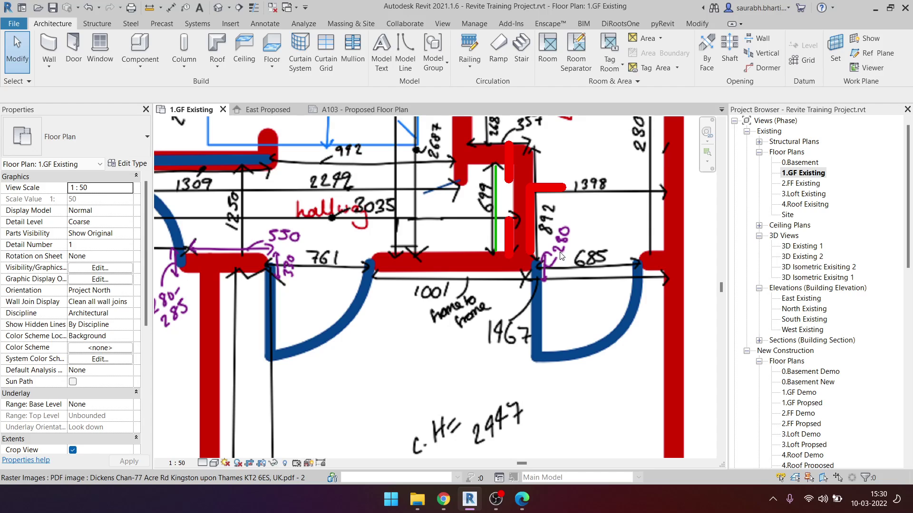
{"action": "scroll", "coordinate": [570, 262], "scroll_direction": "down", "scroll_amount": 1}
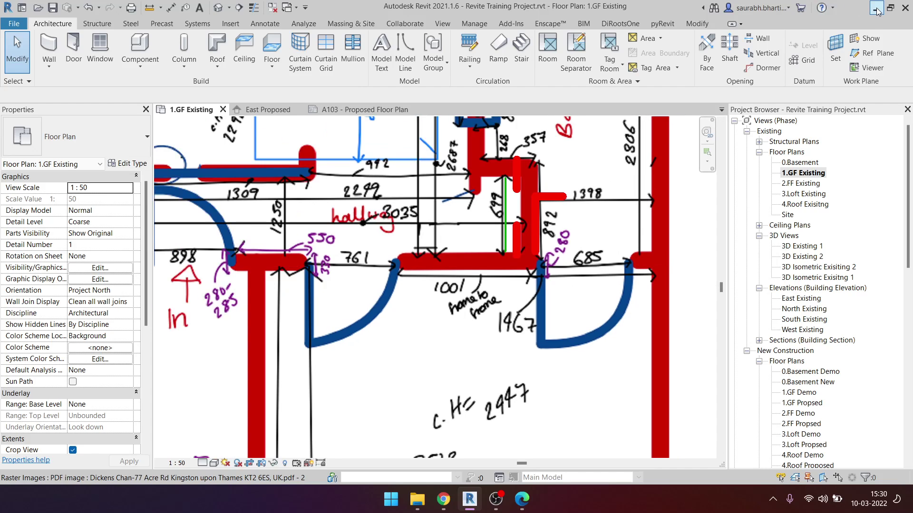
{"action": "scroll", "coordinate": [471, 295], "scroll_direction": "down", "scroll_amount": 3}
{"action": "scroll", "coordinate": [476, 282], "scroll_direction": "up", "scroll_amount": 3}
{"action": "scroll", "coordinate": [290, 309], "scroll_direction": "down", "scroll_amount": 3}
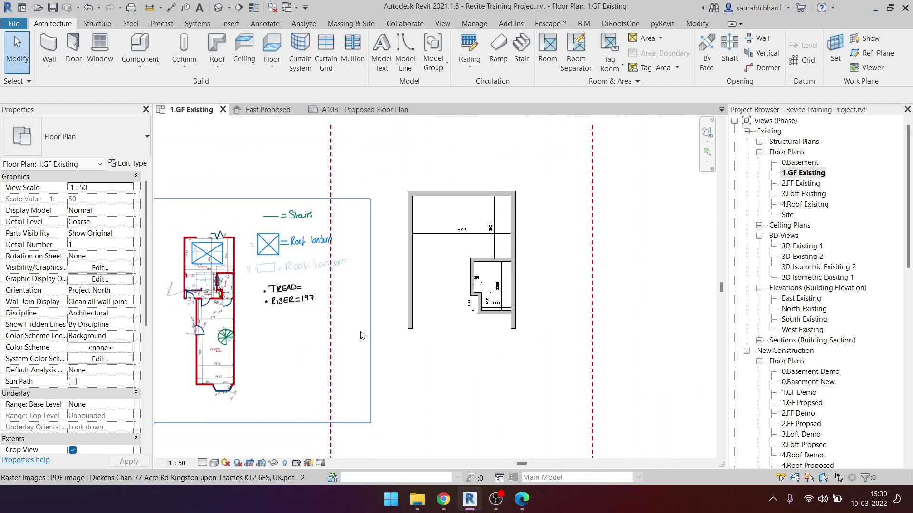
{"action": "scroll", "coordinate": [366, 336], "scroll_direction": "up", "scroll_amount": 2}
{"action": "scroll", "coordinate": [561, 319], "scroll_direction": "down", "scroll_amount": 3}
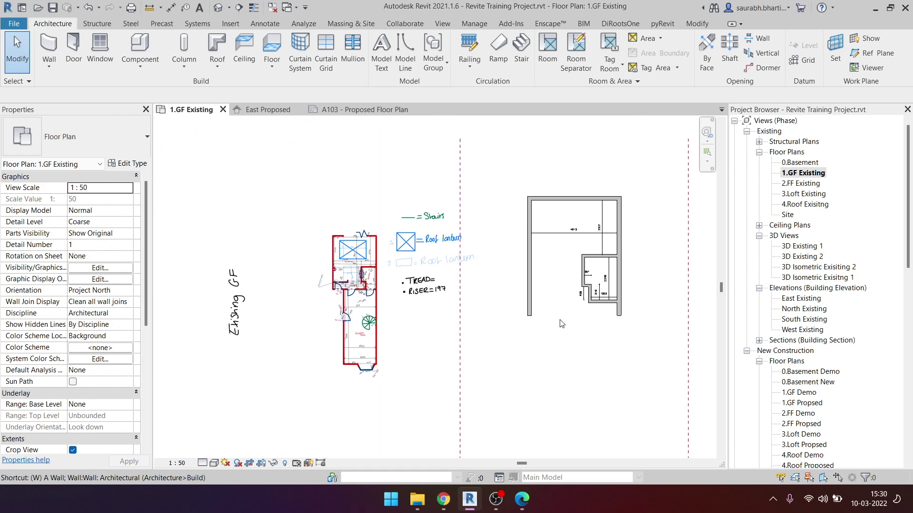
{"action": "scroll", "coordinate": [378, 293], "scroll_direction": "up", "scroll_amount": 4}
{"action": "scroll", "coordinate": [410, 280], "scroll_direction": "up", "scroll_amount": 2}
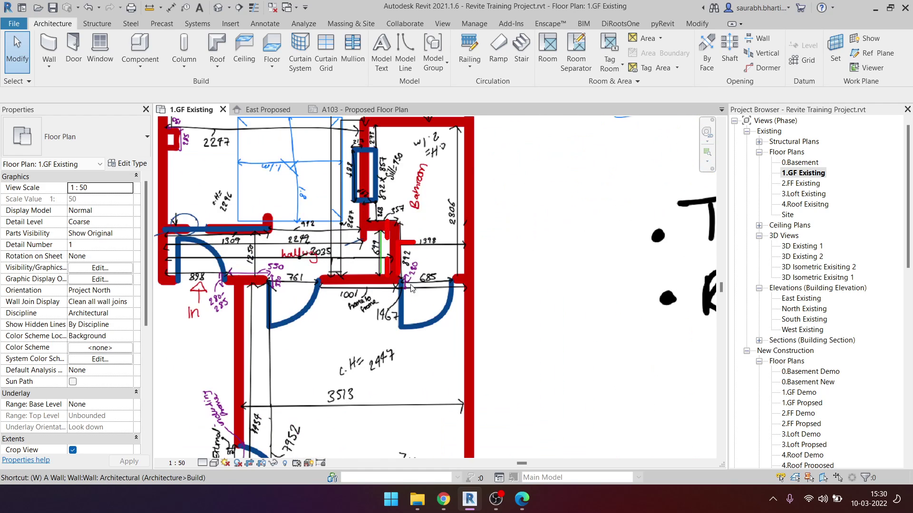
{"action": "scroll", "coordinate": [340, 285], "scroll_direction": "down", "scroll_amount": 3}
{"action": "scroll", "coordinate": [599, 341], "scroll_direction": "up", "scroll_amount": 2}
Step: Change the wall below the small room to the Wall 280mm type
{"action": "scroll", "coordinate": [599, 341], "scroll_direction": "up", "scroll_amount": 2}
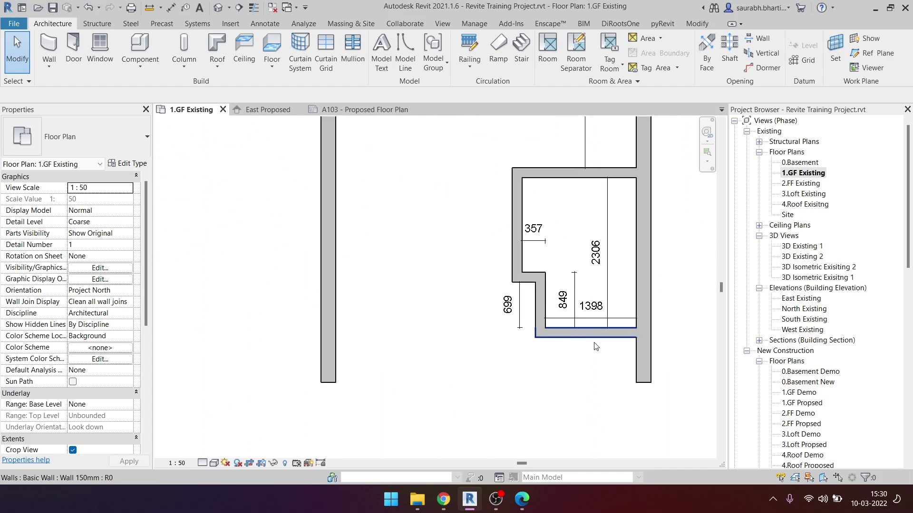
{"action": "left_click", "coordinate": [598, 332]}
{"action": "left_click", "coordinate": [95, 137]}
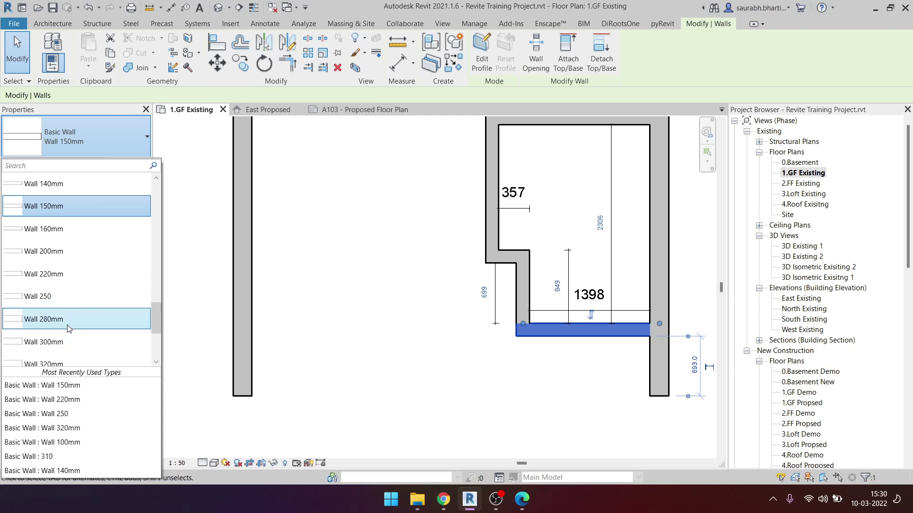
{"action": "scroll", "coordinate": [64, 304], "scroll_direction": "down", "scroll_amount": 1}
{"action": "left_click", "coordinate": [64, 290]}
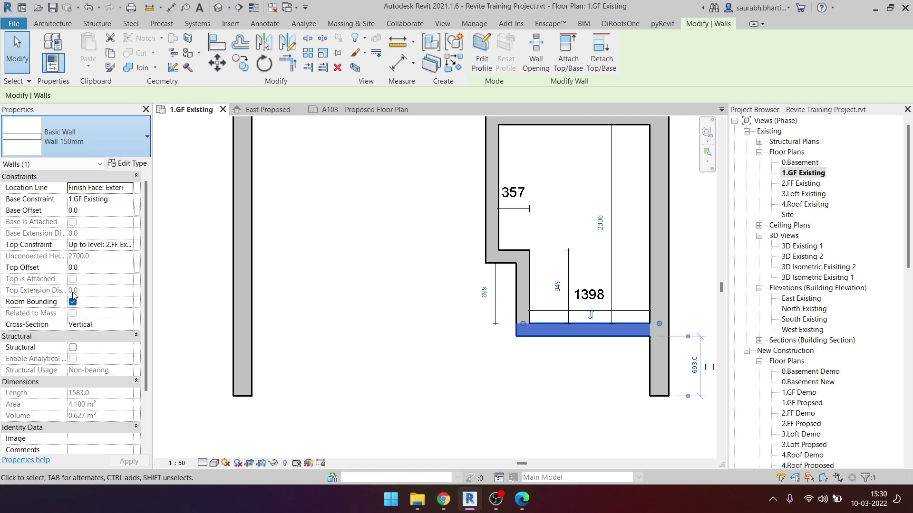
{"action": "key", "text": "Escape"}
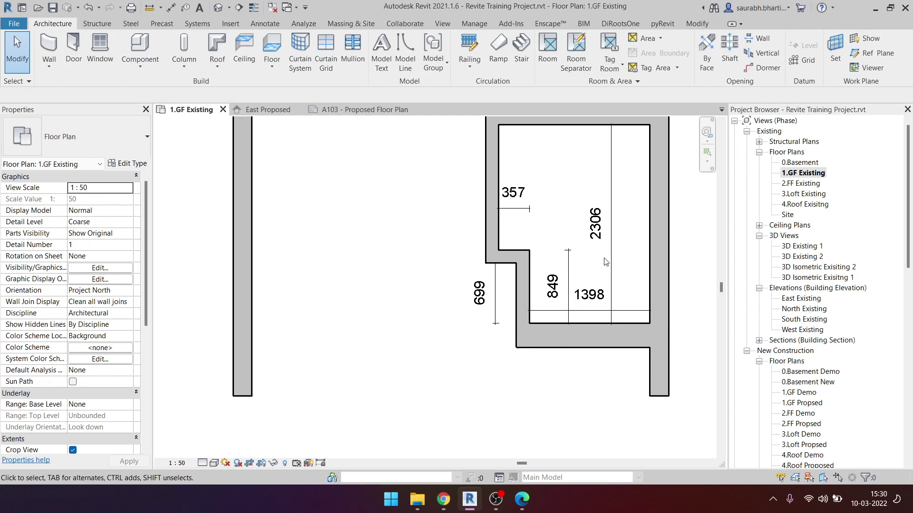
Step: Stretch the 280mm wall's left end to meet the left outer wall
{"action": "left_click", "coordinate": [596, 223]}
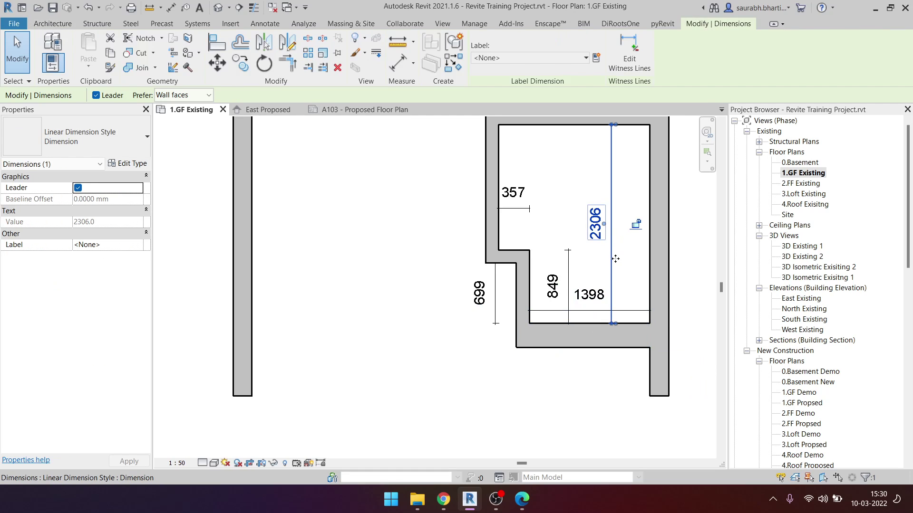
{"action": "key", "text": "Escape"}
{"action": "scroll", "coordinate": [572, 335], "scroll_direction": "down", "scroll_amount": 2}
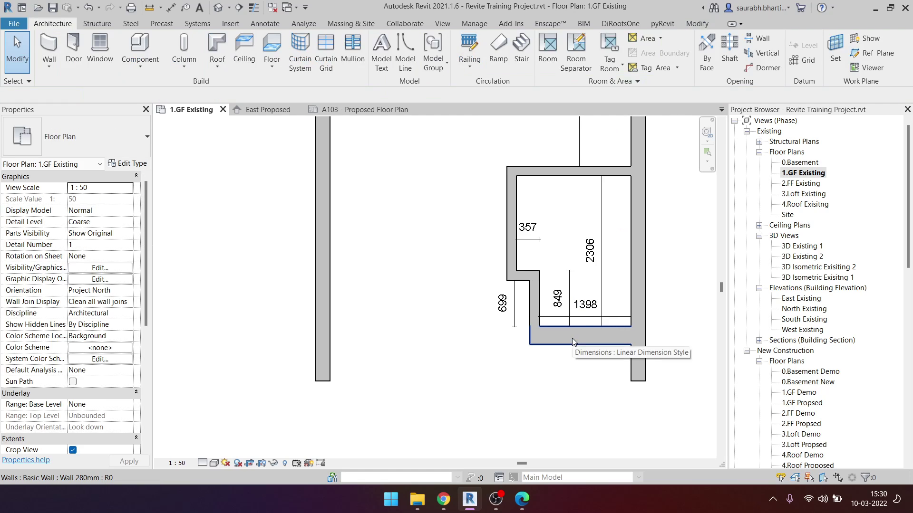
{"action": "left_click", "coordinate": [572, 341]}
{"action": "left_click_drag", "start_coordinate": [532, 335], "coordinate": [331, 325]}
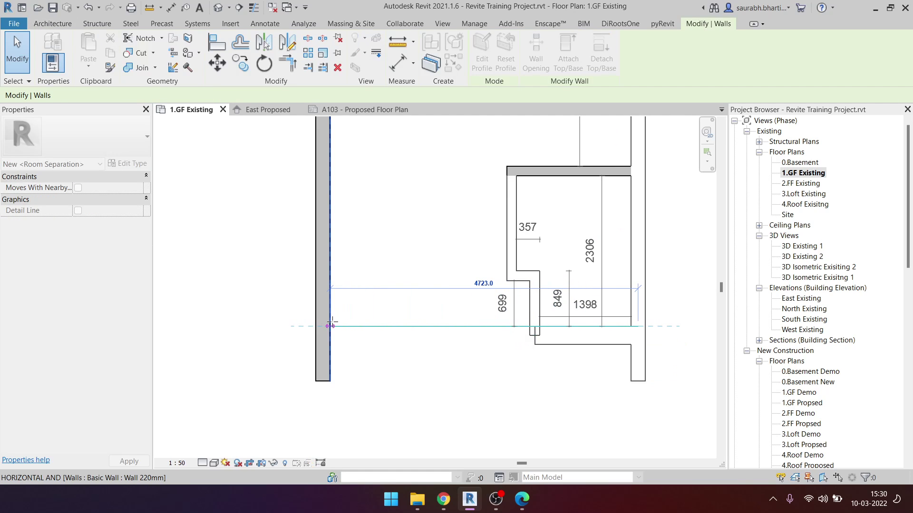
{"action": "scroll", "coordinate": [331, 325], "scroll_direction": "down", "scroll_amount": 3}
{"action": "scroll", "coordinate": [348, 305], "scroll_direction": "up", "scroll_amount": 3}
{"action": "scroll", "coordinate": [348, 305], "scroll_direction": "up", "scroll_amount": 1}
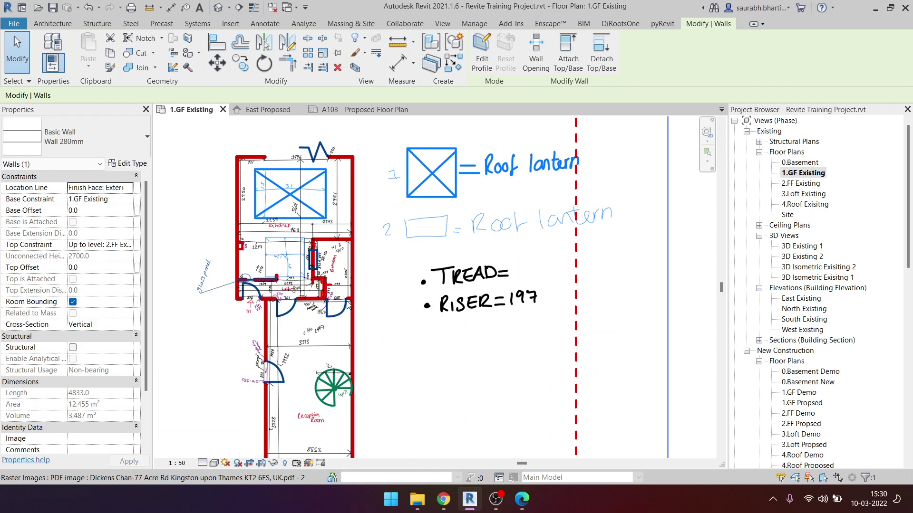
{"action": "scroll", "coordinate": [250, 303], "scroll_direction": "down", "scroll_amount": 2}
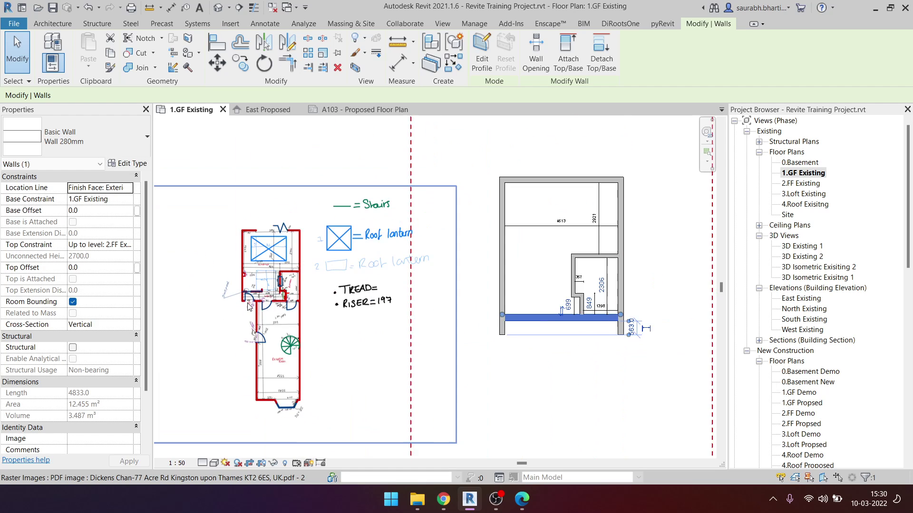
{"action": "key", "text": "Escape"}
Step: Inspect the 2306 and 849 dimensions in the stepped bathroom
{"action": "scroll", "coordinate": [597, 323], "scroll_direction": "up", "scroll_amount": 2}
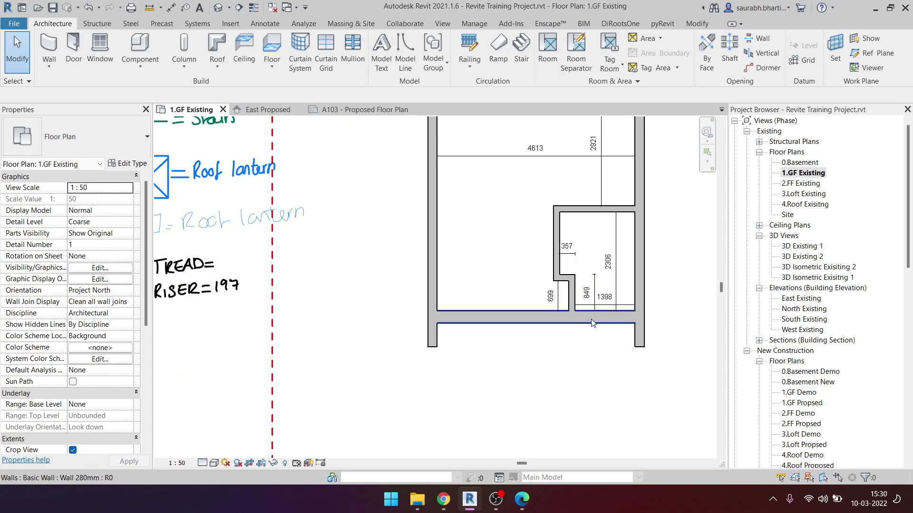
{"action": "left_click", "coordinate": [616, 270]}
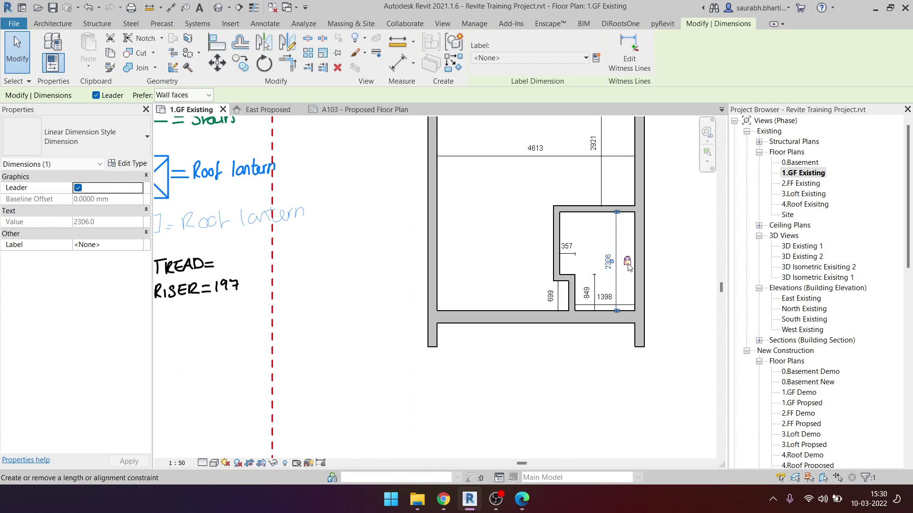
{"action": "key", "text": "Escape"}
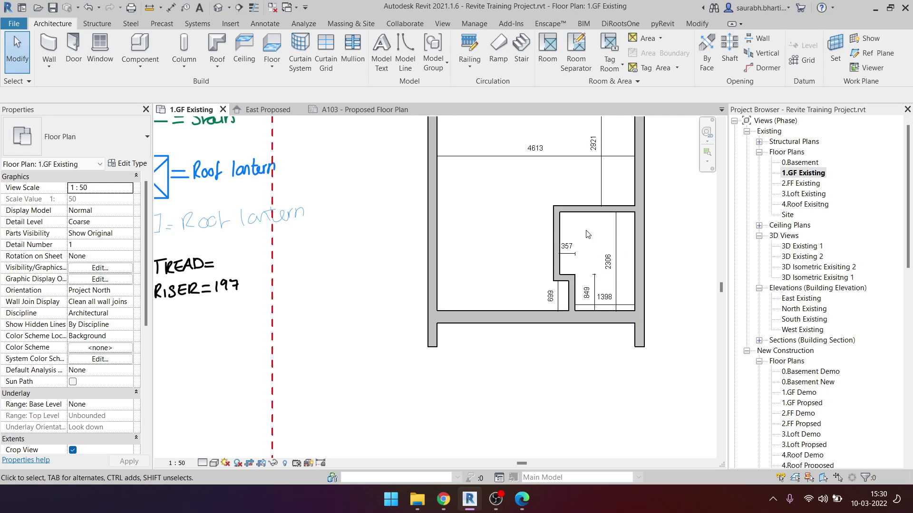
{"action": "scroll", "coordinate": [592, 295], "scroll_direction": "up", "scroll_amount": 2}
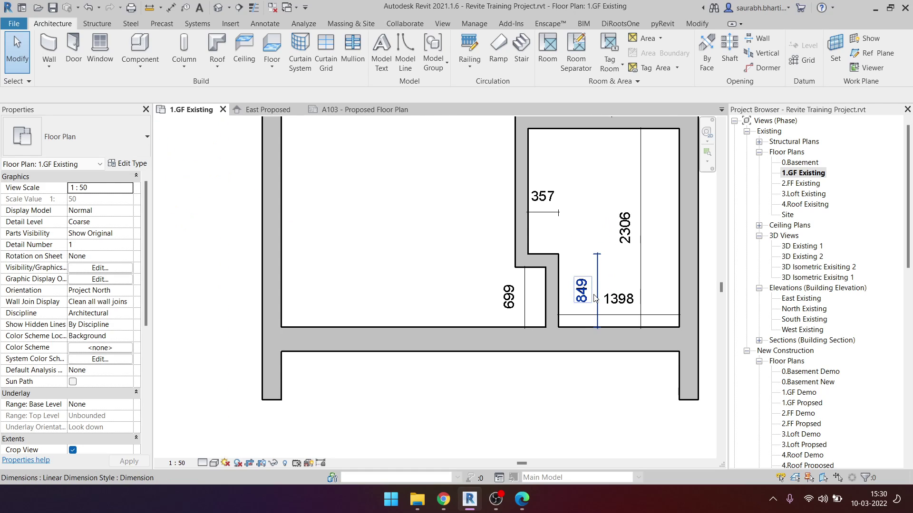
{"action": "left_click", "coordinate": [597, 290]}
Step: Bring the hand-drawn sketch plan into view on the PDF underlay
{"action": "key", "text": "Escape"}
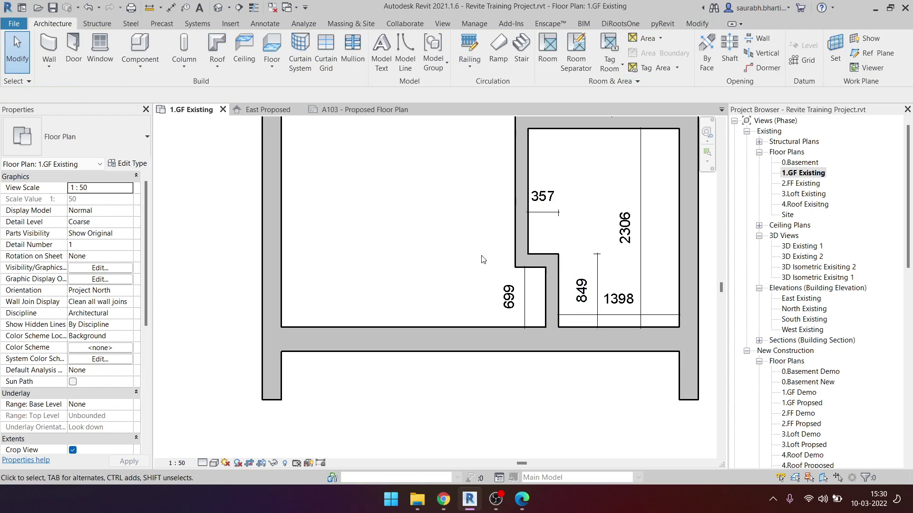
{"action": "scroll", "coordinate": [443, 289], "scroll_direction": "down", "scroll_amount": 1}
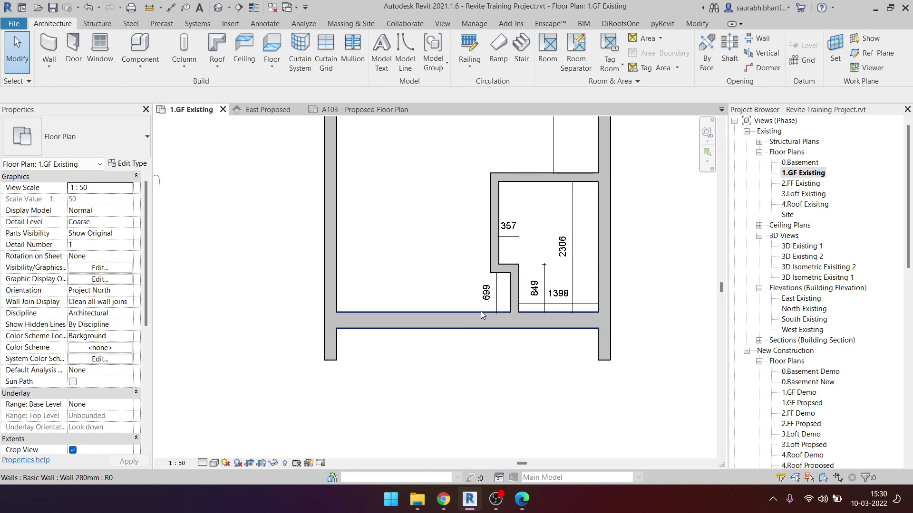
{"action": "scroll", "coordinate": [487, 316], "scroll_direction": "down", "scroll_amount": 2}
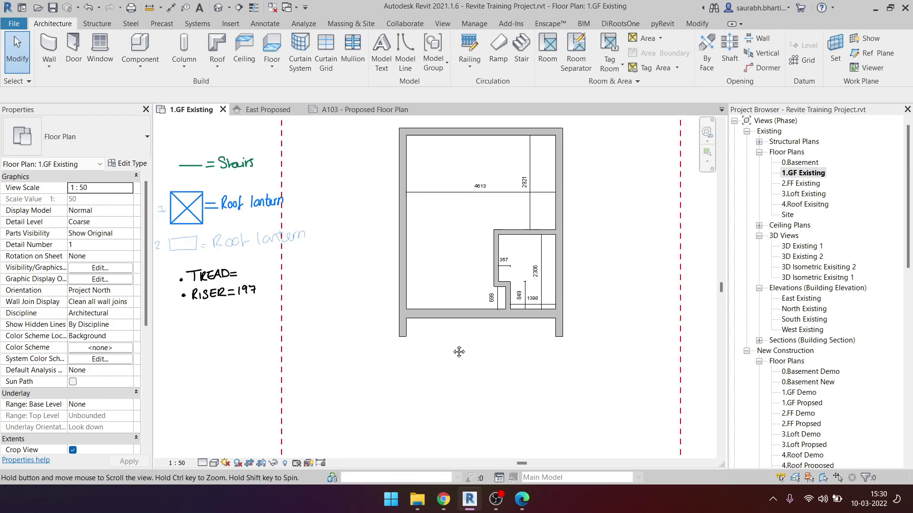
{"action": "middle_click_drag", "start_coordinate": [459, 352], "coordinate": [615, 345]}
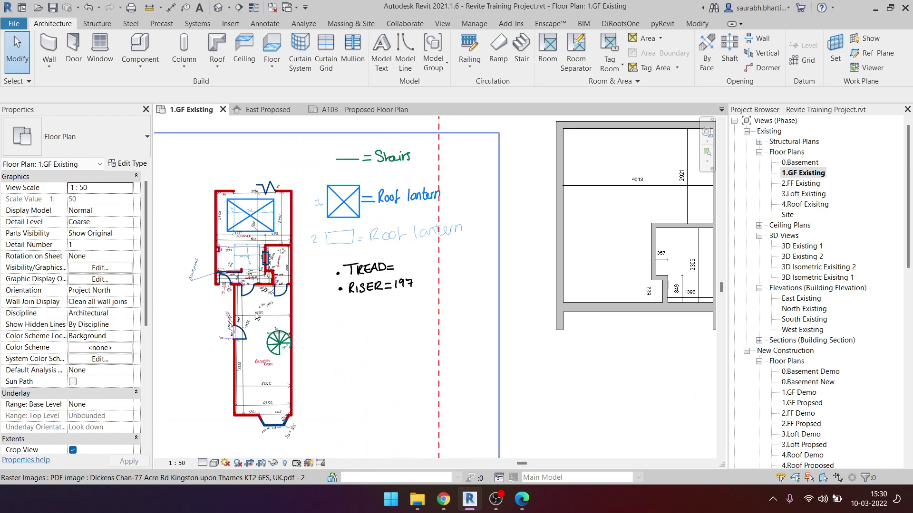
{"action": "scroll", "coordinate": [236, 285], "scroll_direction": "up", "scroll_amount": 1}
{"action": "scroll", "coordinate": [198, 288], "scroll_direction": "up", "scroll_amount": 1}
{"action": "scroll", "coordinate": [260, 280], "scroll_direction": "up", "scroll_amount": 1}
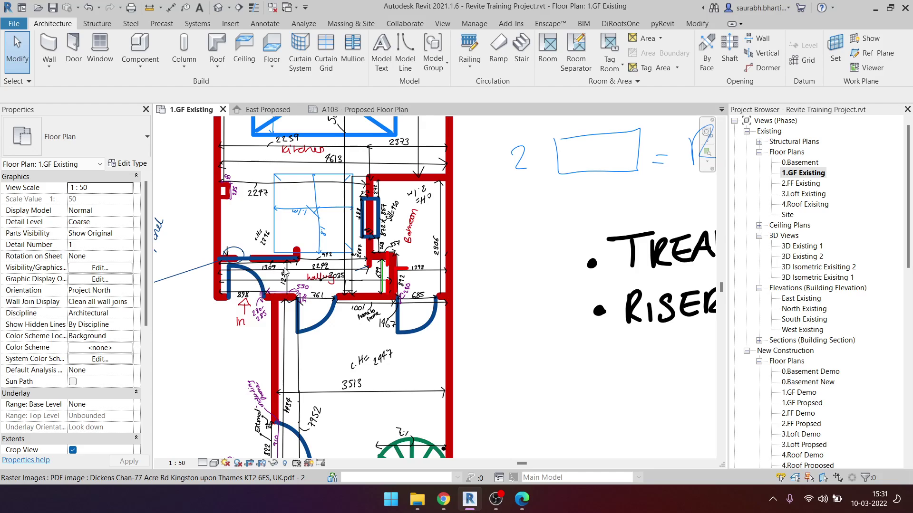
{"action": "scroll", "coordinate": [362, 272], "scroll_direction": "up", "scroll_amount": 1}
{"action": "scroll", "coordinate": [379, 290], "scroll_direction": "up", "scroll_amount": 1}
{"action": "scroll", "coordinate": [351, 288], "scroll_direction": "up", "scroll_amount": 2}
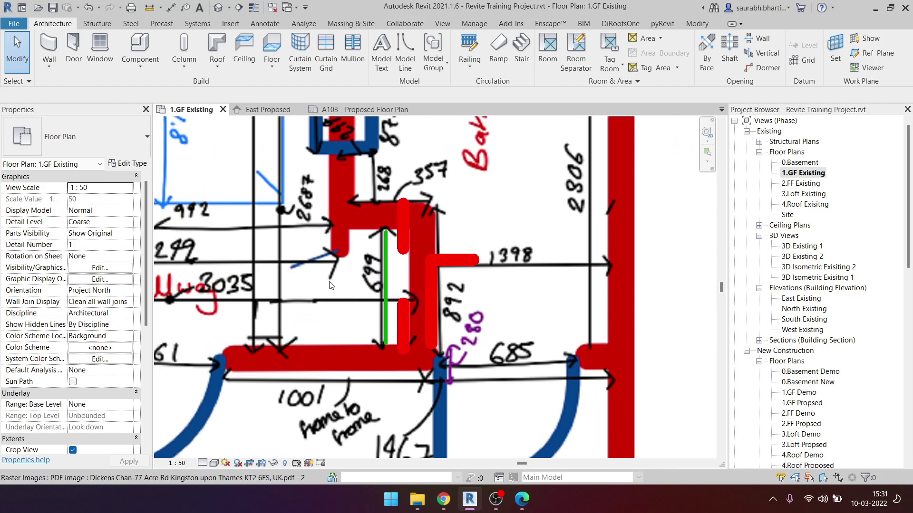
{"action": "scroll", "coordinate": [366, 275], "scroll_direction": "down", "scroll_amount": 1}
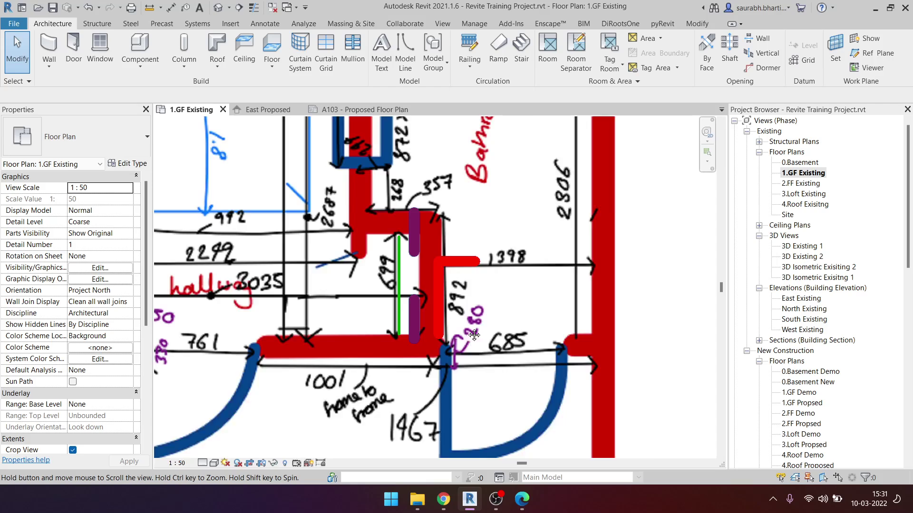
Step: Zoom in on the sketch hallway's 2249 and 3035 figures
{"action": "mouse_move", "coordinate": [395, 301]}
{"action": "middle_mouse_down"}
{"action": "mouse_move", "coordinate": [539, 302]}
{"action": "mouse_move", "coordinate": [624, 356]}
{"action": "middle_mouse_up"}
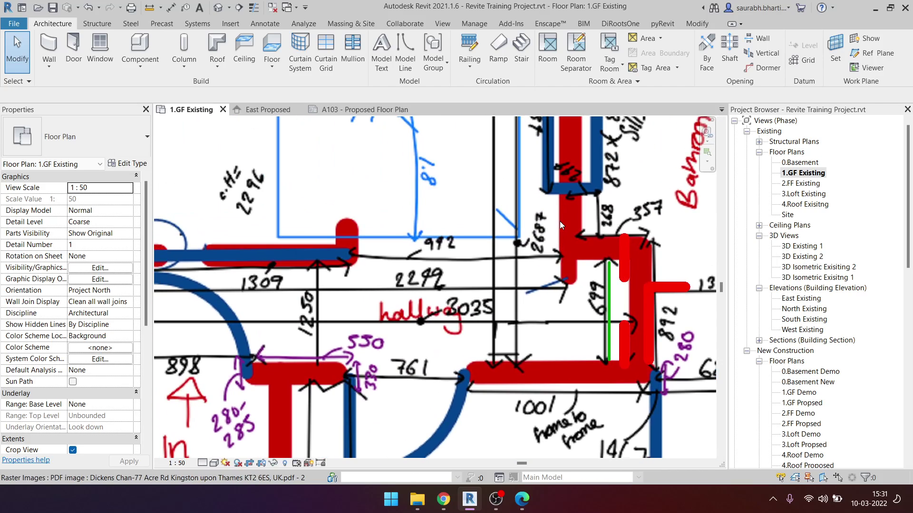
{"action": "middle_click_drag", "start_coordinate": [222, 280], "coordinate": [375, 261]}
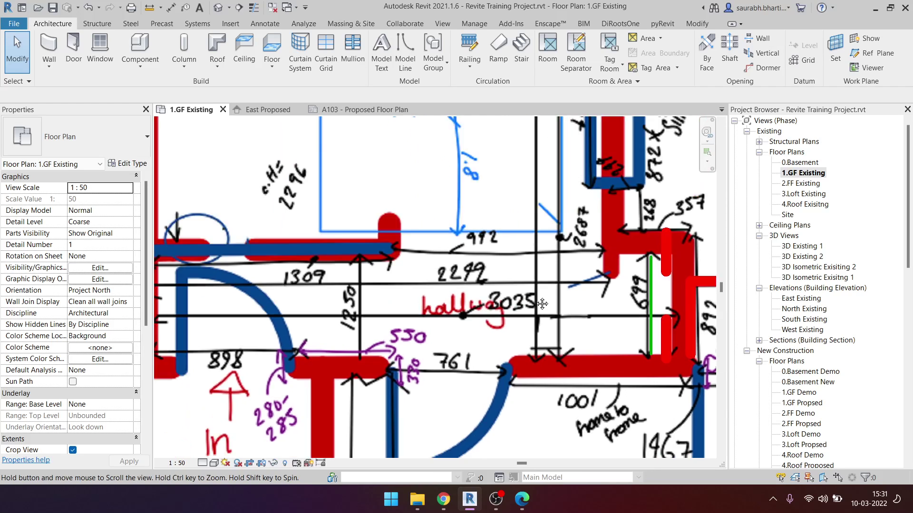
{"action": "scroll", "coordinate": [260, 267], "scroll_direction": "down", "scroll_amount": 1}
{"action": "scroll", "coordinate": [261, 267], "scroll_direction": "down", "scroll_amount": 1}
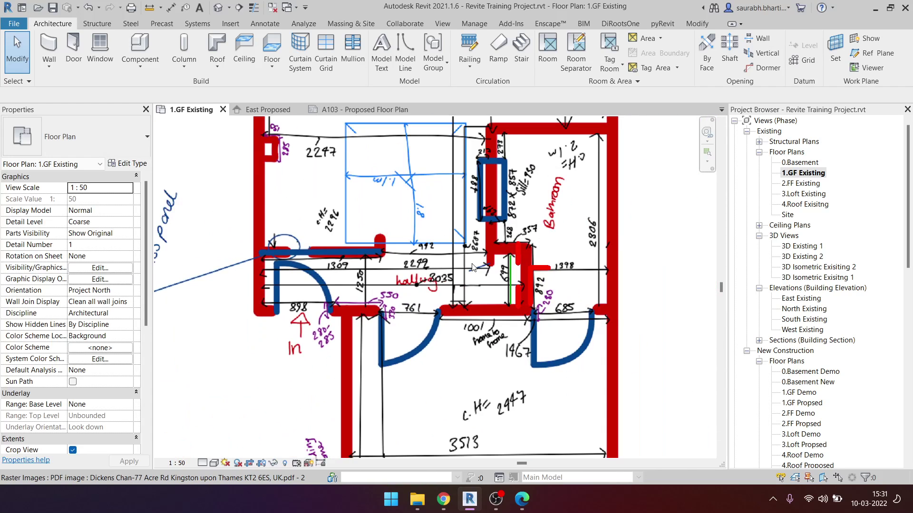
{"action": "scroll", "coordinate": [404, 267], "scroll_direction": "up", "scroll_amount": 1}
{"action": "scroll", "coordinate": [405, 267], "scroll_direction": "up", "scroll_amount": 2}
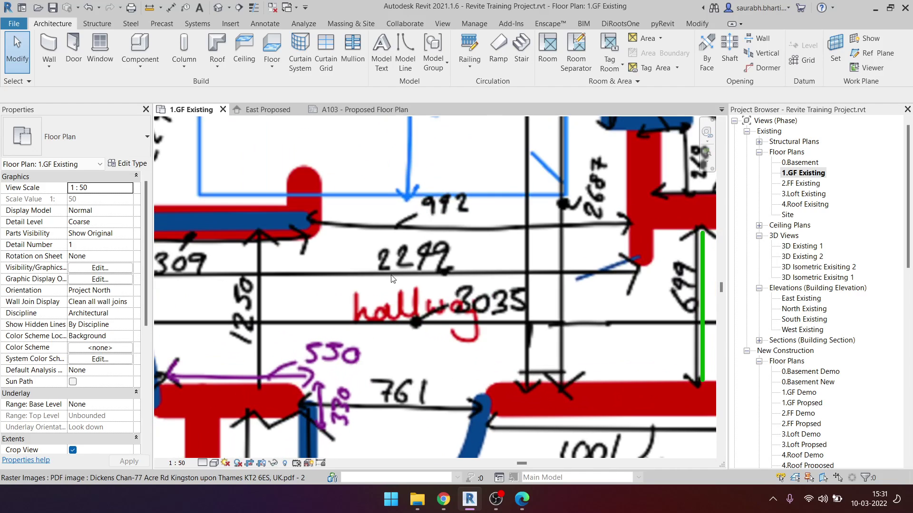
{"action": "scroll", "coordinate": [407, 267], "scroll_direction": "up", "scroll_amount": 2}
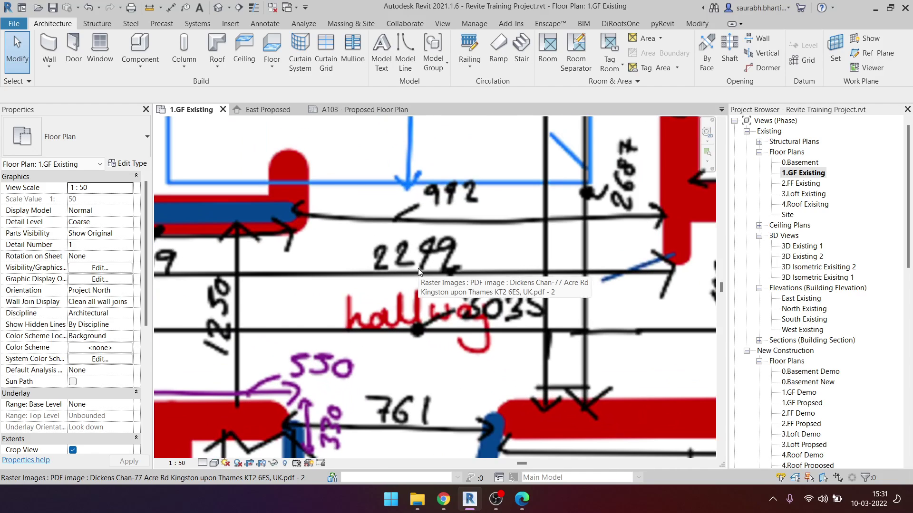
{"action": "scroll", "coordinate": [413, 267], "scroll_direction": "up", "scroll_amount": 1}
{"action": "scroll", "coordinate": [418, 268], "scroll_direction": "up", "scroll_amount": 1}
{"action": "scroll", "coordinate": [412, 268], "scroll_direction": "down", "scroll_amount": 1}
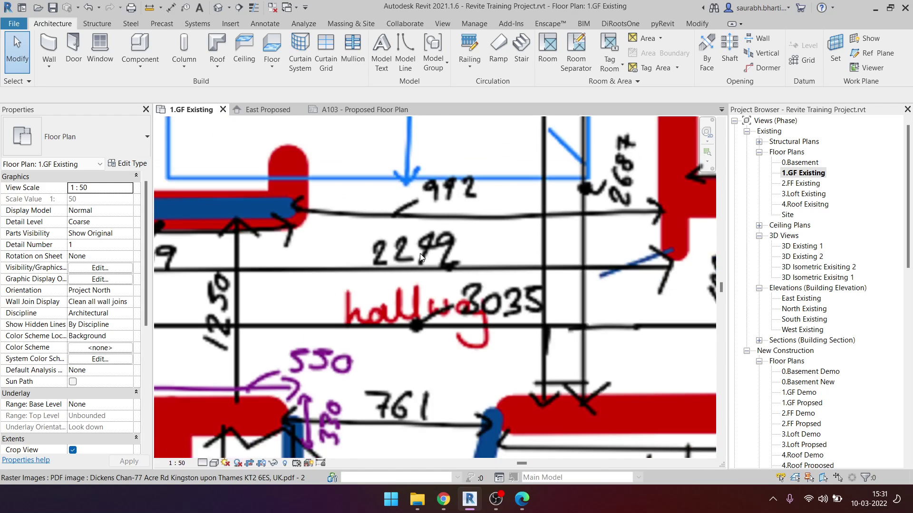
{"action": "scroll", "coordinate": [412, 268], "scroll_direction": "down", "scroll_amount": 1}
{"action": "scroll", "coordinate": [412, 268], "scroll_direction": "down", "scroll_amount": 1}
{"action": "scroll", "coordinate": [230, 311], "scroll_direction": "down", "scroll_amount": 1}
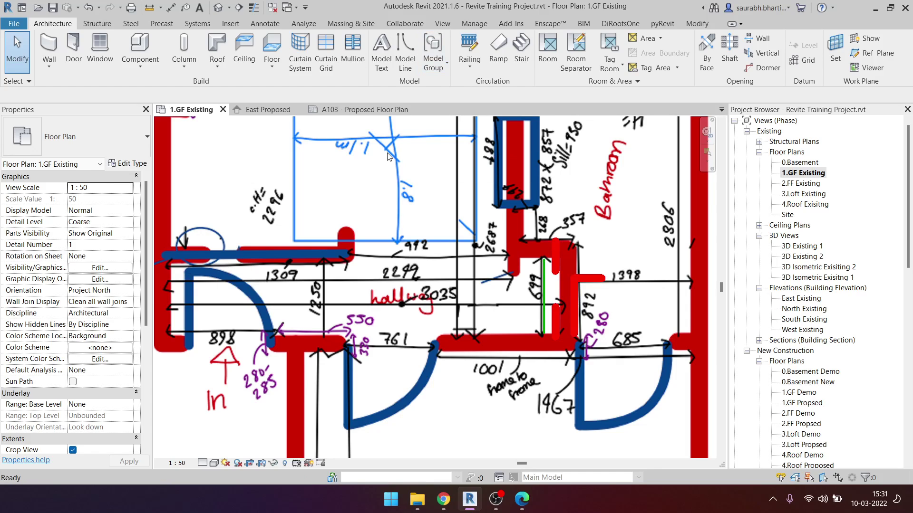
Step: Activate the Detail Line tool with the DL alias and centre the hallway
{"action": "key", "text": "d"}
{"action": "key", "text": "l"}
{"action": "scroll", "coordinate": [205, 252], "scroll_direction": "down", "scroll_amount": 1}
{"action": "middle_click_drag", "start_coordinate": [205, 252], "coordinate": [244, 253]}
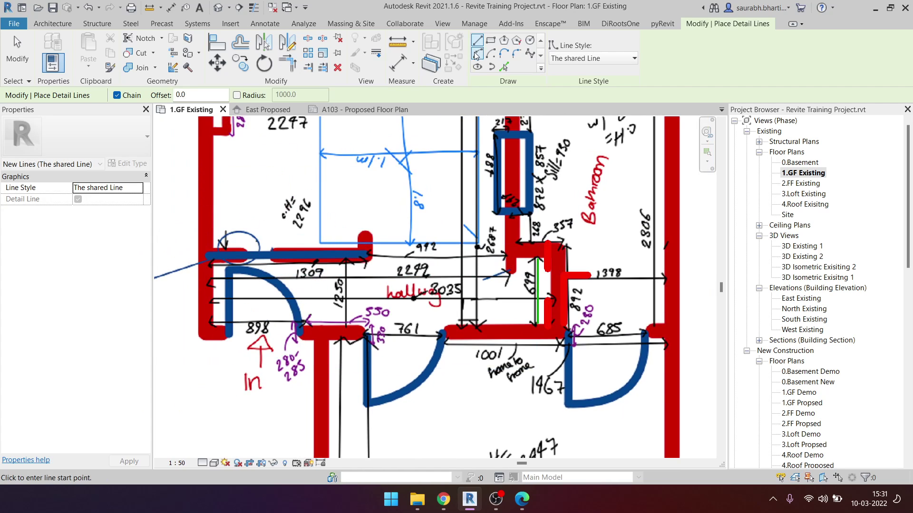
Step: Draw a detail-line rectangle over the hallway from its left wall to the bathroom wall
{"action": "scroll", "coordinate": [191, 290], "scroll_direction": "up", "scroll_amount": 1}
{"action": "scroll", "coordinate": [190, 290], "scroll_direction": "up", "scroll_amount": 1}
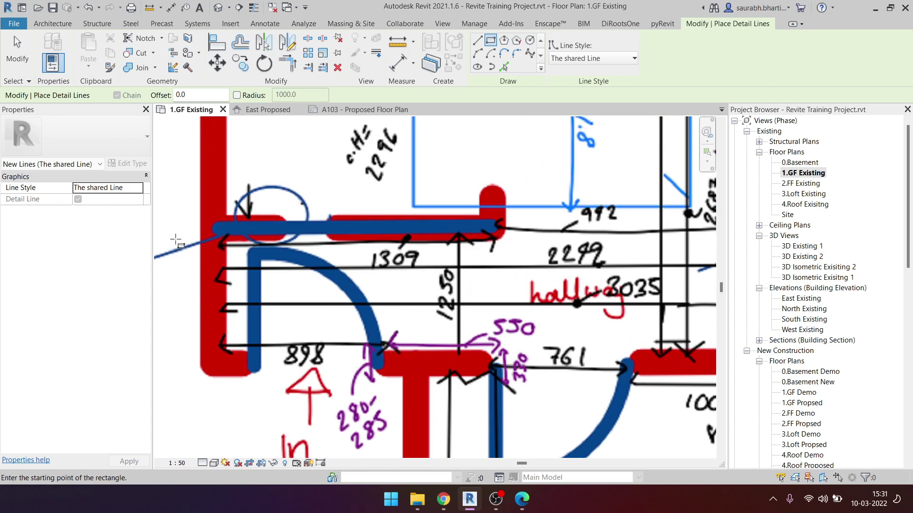
{"action": "left_click", "coordinate": [176, 229]}
{"action": "scroll", "coordinate": [354, 308], "scroll_direction": "down", "scroll_amount": 1}
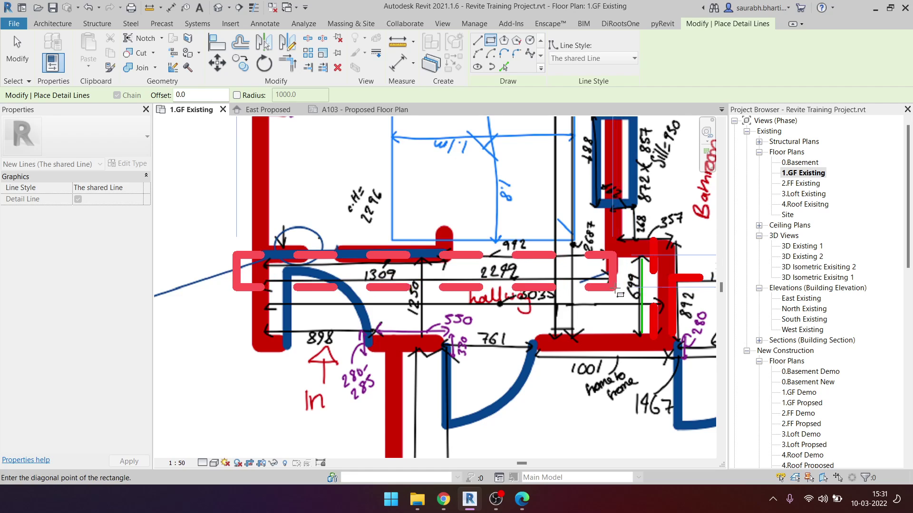
{"action": "key", "text": "Escape"}
{"action": "scroll", "coordinate": [333, 290], "scroll_direction": "up", "scroll_amount": 2}
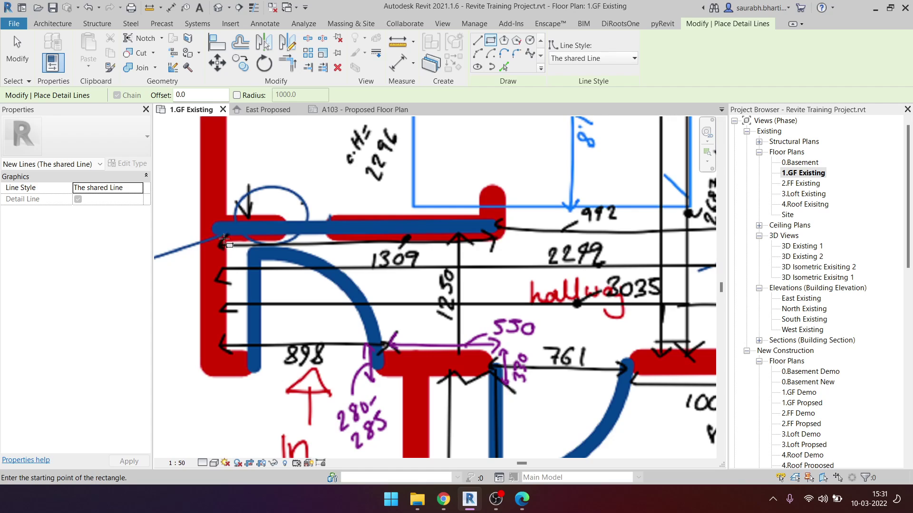
{"action": "left_click", "coordinate": [220, 233]}
{"action": "scroll", "coordinate": [243, 285], "scroll_direction": "down", "scroll_amount": 2}
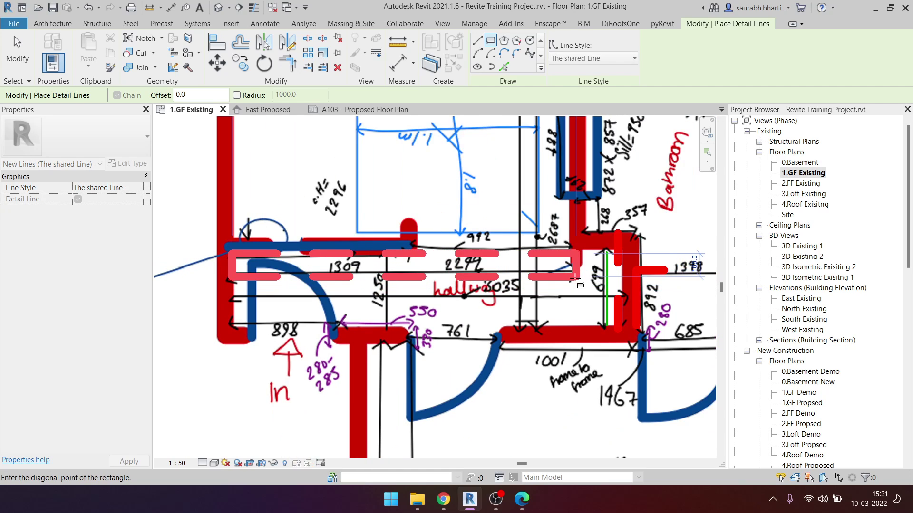
{"action": "scroll", "coordinate": [573, 278], "scroll_direction": "up", "scroll_amount": 1}
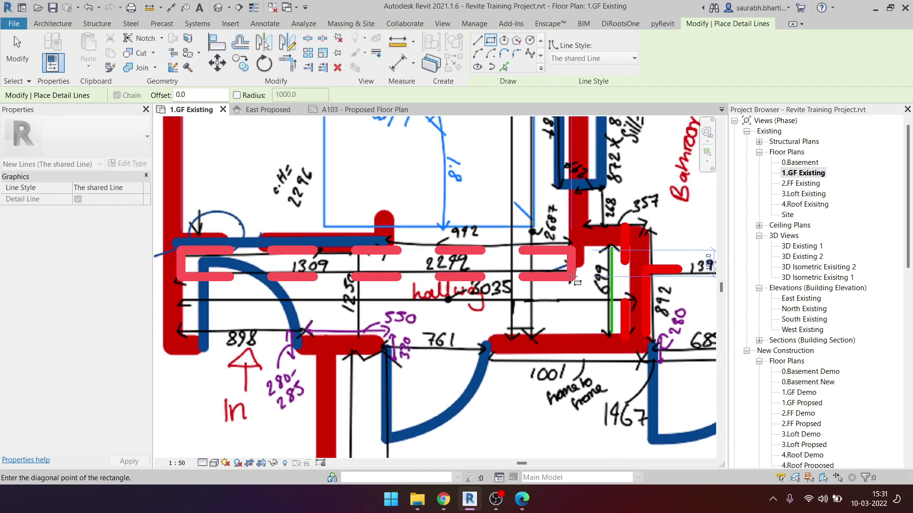
{"action": "left_click", "coordinate": [572, 276]}
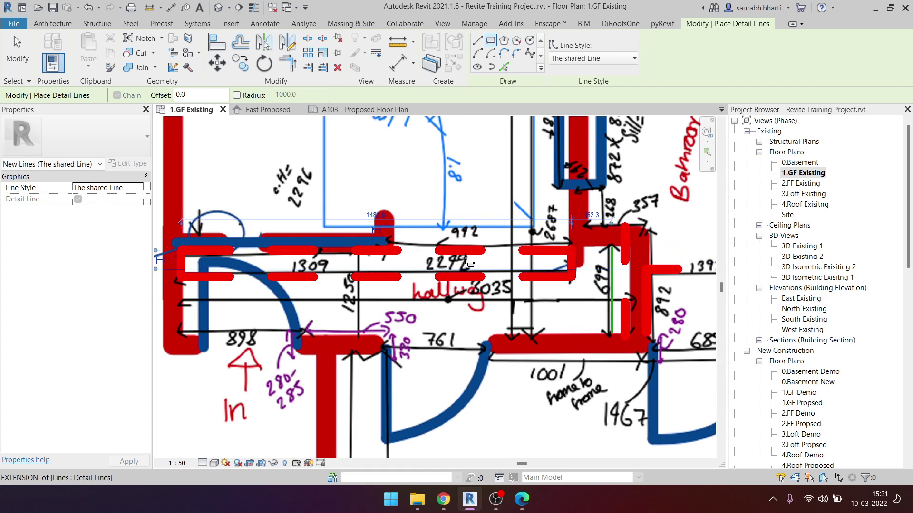
{"action": "scroll", "coordinate": [466, 259], "scroll_direction": "up", "scroll_amount": 2}
{"action": "scroll", "coordinate": [426, 261], "scroll_direction": "up", "scroll_amount": 1}
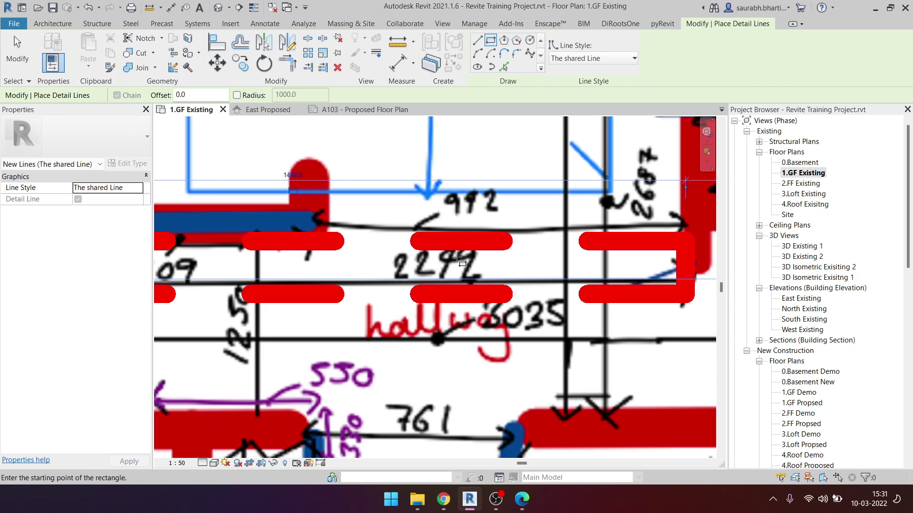
{"action": "scroll", "coordinate": [459, 259], "scroll_direction": "down", "scroll_amount": 2}
{"action": "left_click", "coordinate": [211, 276]}
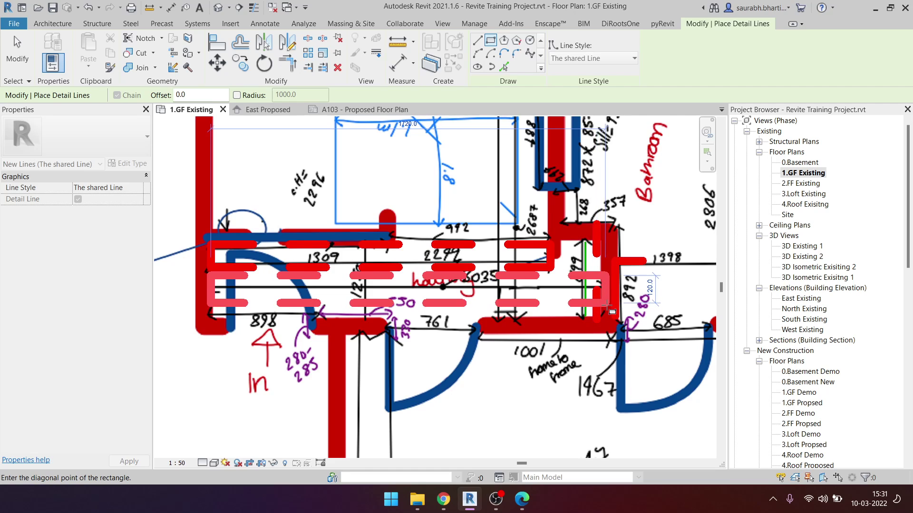
{"action": "key", "text": "Escape"}
{"action": "key", "text": "Escape"}
Step: Exit detail lines and begin an aligned dimension (DI) on the hallway's left wall face
{"action": "scroll", "coordinate": [394, 275], "scroll_direction": "up", "scroll_amount": 2}
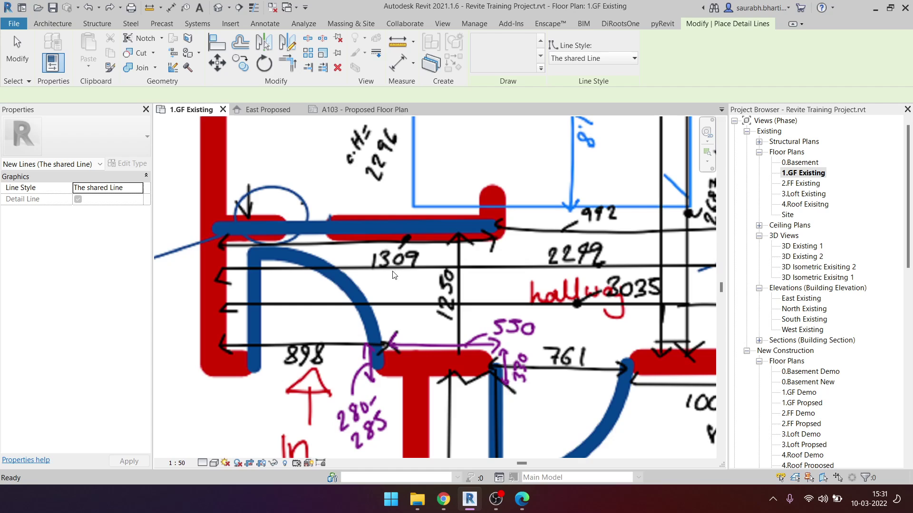
{"action": "key", "text": "Return"}
{"action": "scroll", "coordinate": [366, 269], "scroll_direction": "down", "scroll_amount": 3}
{"action": "scroll", "coordinate": [507, 276], "scroll_direction": "up", "scroll_amount": 1}
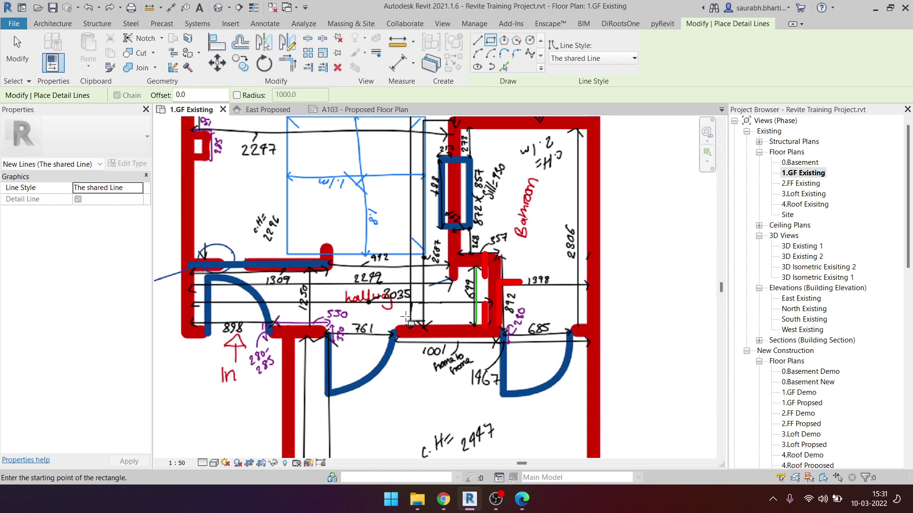
{"action": "key", "text": "Escape"}
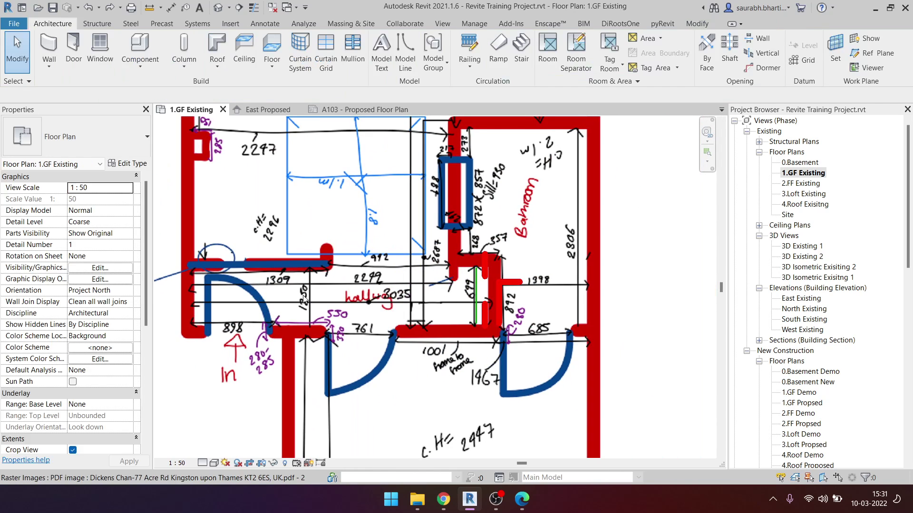
{"action": "scroll", "coordinate": [328, 286], "scroll_direction": "down", "scroll_amount": 3}
{"action": "middle_click_drag", "start_coordinate": [475, 304], "coordinate": [394, 304]}
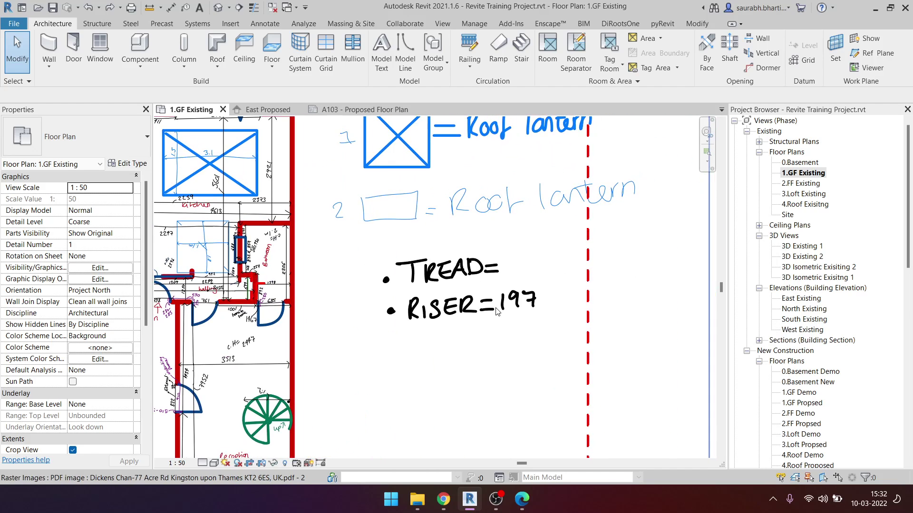
{"action": "scroll", "coordinate": [438, 328], "scroll_direction": "down", "scroll_amount": 2}
{"action": "middle_click_drag", "start_coordinate": [641, 302], "coordinate": [567, 328]}
{"action": "scroll", "coordinate": [635, 301], "scroll_direction": "up", "scroll_amount": 1}
{"action": "scroll", "coordinate": [622, 313], "scroll_direction": "up", "scroll_amount": 1}
{"action": "key", "text": "d"}
{"action": "key", "text": "i"}
{"action": "scroll", "coordinate": [480, 328], "scroll_direction": "up", "scroll_amount": 1}
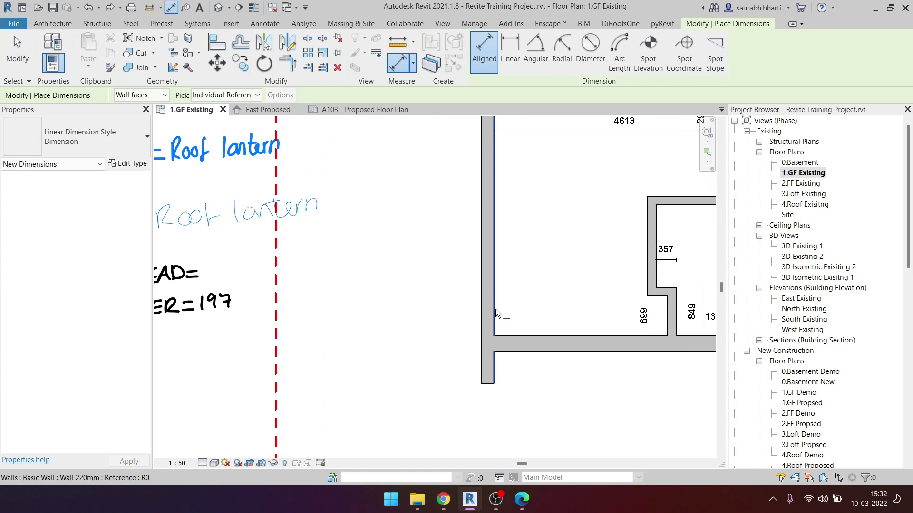
Step: Place a 3065 dimension between the left and right hallway wall faces
{"action": "left_click", "coordinate": [494, 309]}
{"action": "left_click", "coordinate": [669, 319]}
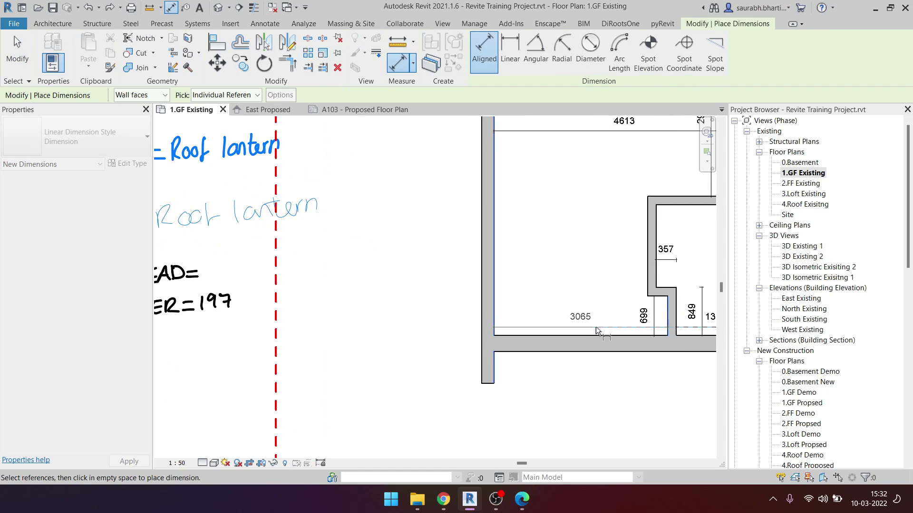
{"action": "left_click", "coordinate": [598, 332]}
{"action": "scroll", "coordinate": [589, 333], "scroll_direction": "up", "scroll_amount": 2}
{"action": "scroll", "coordinate": [570, 333], "scroll_direction": "down", "scroll_amount": 3}
Step: Pan and zoom to inspect the stair and roof-lantern legends, then return to the hallway walls
{"action": "middle_click_drag", "start_coordinate": [216, 315], "coordinate": [485, 356]}
{"action": "scroll", "coordinate": [226, 321], "scroll_direction": "up", "scroll_amount": 3}
{"action": "scroll", "coordinate": [267, 307], "scroll_direction": "up", "scroll_amount": 2}
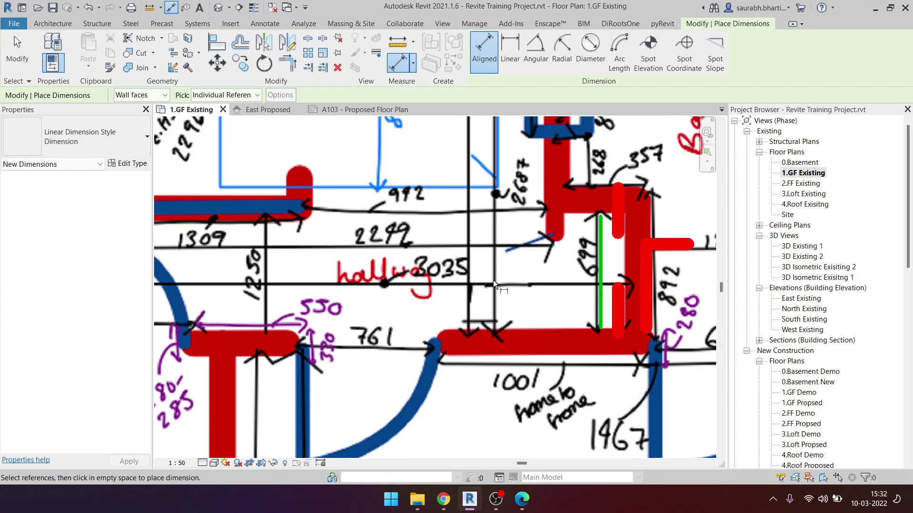
{"action": "scroll", "coordinate": [493, 280], "scroll_direction": "down", "scroll_amount": 3}
{"action": "scroll", "coordinate": [398, 299], "scroll_direction": "down", "scroll_amount": 1}
{"action": "scroll", "coordinate": [397, 298], "scroll_direction": "down", "scroll_amount": 2}
{"action": "mouse_move", "coordinate": [565, 328]}
{"action": "middle_mouse_down"}
{"action": "mouse_move", "coordinate": [256, 330]}
{"action": "mouse_move", "coordinate": [282, 319]}
{"action": "mouse_move", "coordinate": [513, 311]}
{"action": "middle_mouse_up"}
{"action": "scroll", "coordinate": [257, 330], "scroll_direction": "down", "scroll_amount": 1}
{"action": "scroll", "coordinate": [267, 328], "scroll_direction": "down", "scroll_amount": 1}
{"action": "scroll", "coordinate": [281, 319], "scroll_direction": "up", "scroll_amount": 1}
{"action": "scroll", "coordinate": [451, 299], "scroll_direction": "up", "scroll_amount": 3}
{"action": "scroll", "coordinate": [396, 280], "scroll_direction": "up", "scroll_amount": 2}
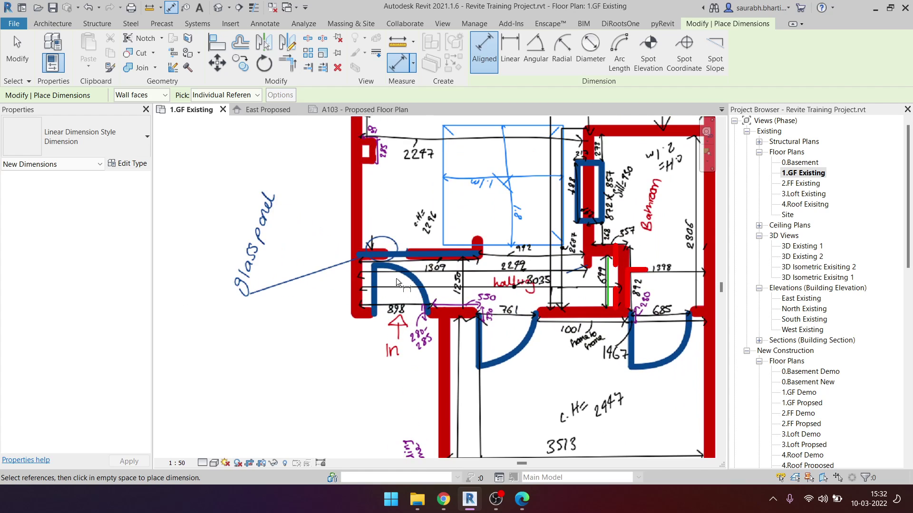
{"action": "scroll", "coordinate": [518, 272], "scroll_direction": "up", "scroll_amount": 2}
{"action": "scroll", "coordinate": [518, 271], "scroll_direction": "up", "scroll_amount": 2}
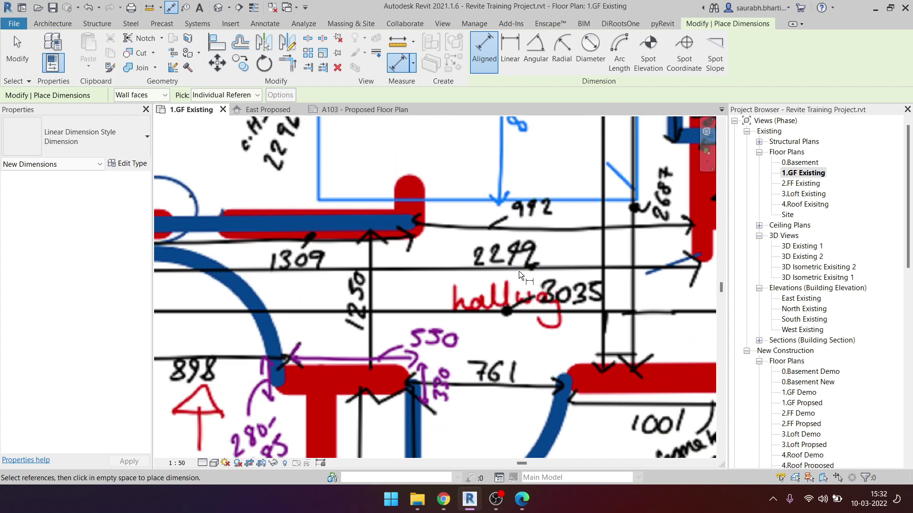
{"action": "scroll", "coordinate": [495, 265], "scroll_direction": "down", "scroll_amount": 5}
{"action": "middle_click_drag", "start_coordinate": [618, 238], "coordinate": [366, 330]}
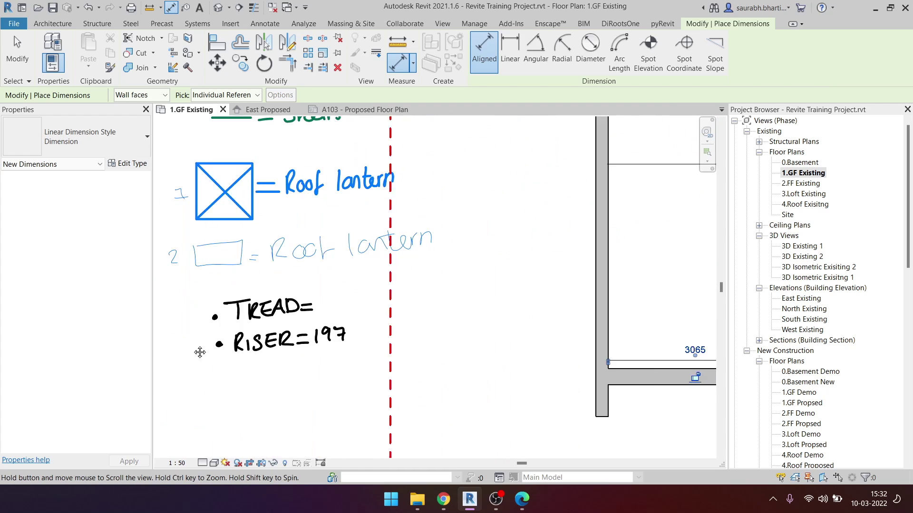
{"action": "scroll", "coordinate": [366, 330], "scroll_direction": "up", "scroll_amount": 2}
Step: Add a second 2708 hallway dimension, leave the dimension tool, and centre the dimensions
{"action": "left_click", "coordinate": [482, 298]}
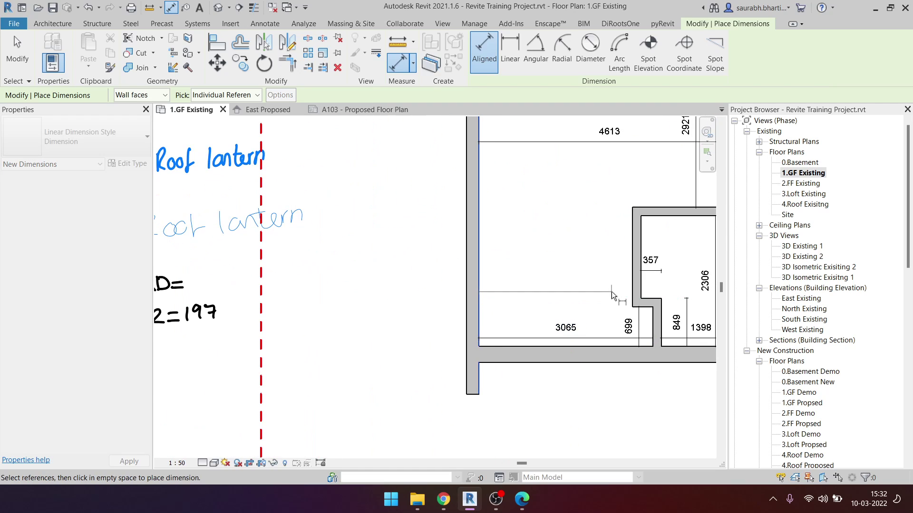
{"action": "left_click", "coordinate": [630, 284]}
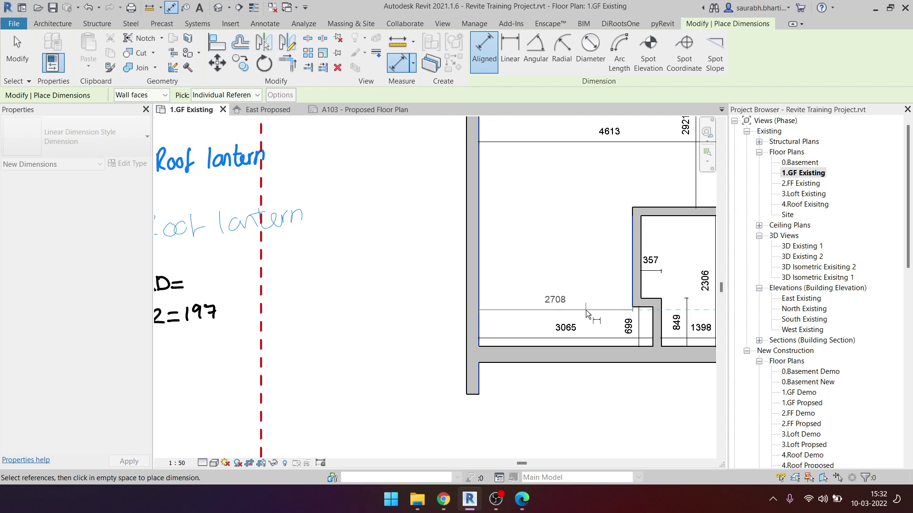
{"action": "left_click", "coordinate": [586, 310]}
{"action": "scroll", "coordinate": [581, 319], "scroll_direction": "down", "scroll_amount": 5}
{"action": "scroll", "coordinate": [252, 361], "scroll_direction": "up", "scroll_amount": 2}
{"action": "scroll", "coordinate": [442, 299], "scroll_direction": "up", "scroll_amount": 2}
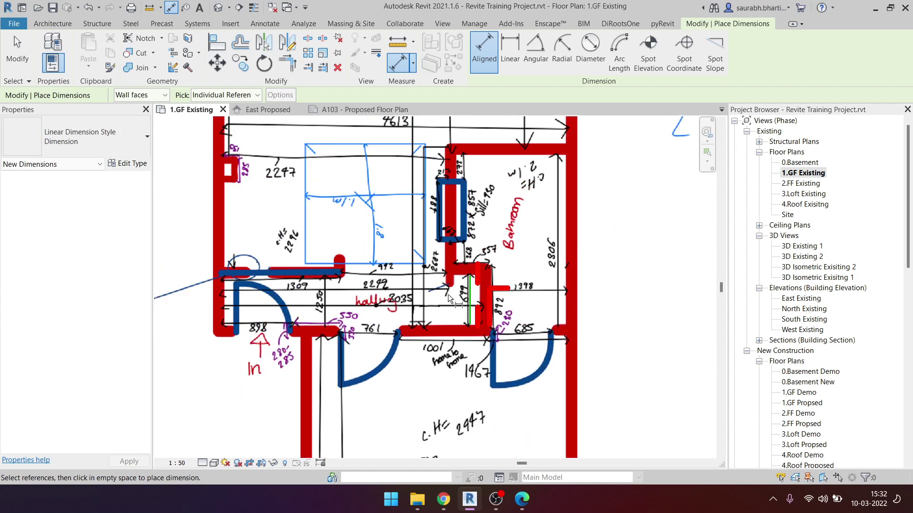
{"action": "scroll", "coordinate": [437, 297], "scroll_direction": "up", "scroll_amount": 1}
{"action": "scroll", "coordinate": [437, 295], "scroll_direction": "up", "scroll_amount": 1}
{"action": "scroll", "coordinate": [438, 289], "scroll_direction": "up", "scroll_amount": 1}
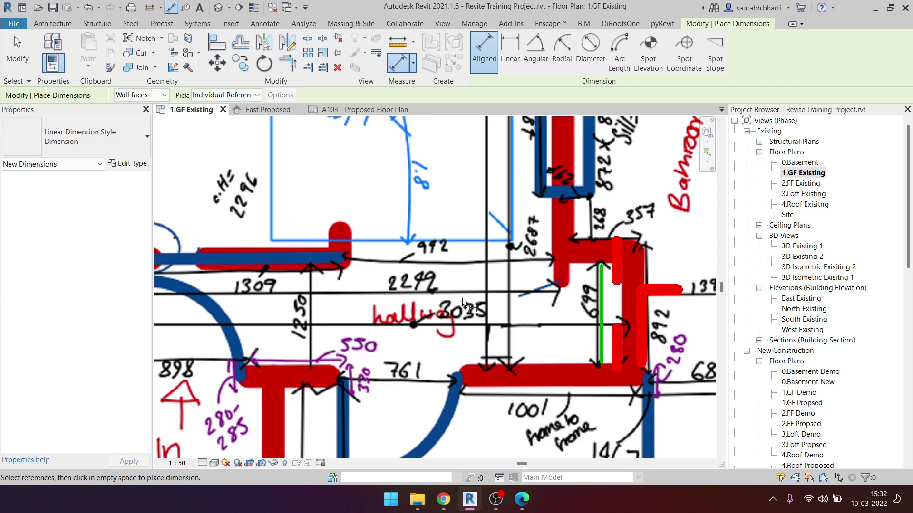
{"action": "key", "text": "Escape"}
{"action": "key", "text": "Escape"}
{"action": "middle_click_drag", "start_coordinate": [356, 326], "coordinate": [468, 351]}
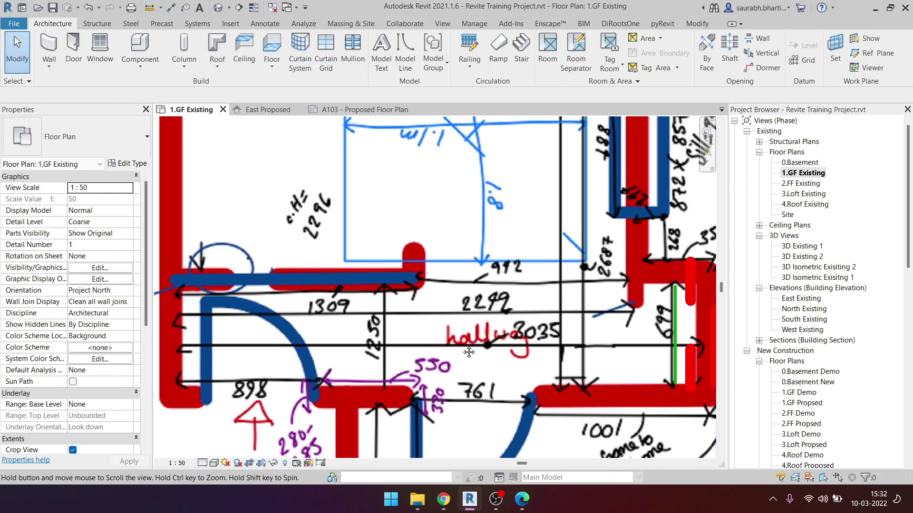
{"action": "scroll", "coordinate": [497, 292], "scroll_direction": "down", "scroll_amount": 1}
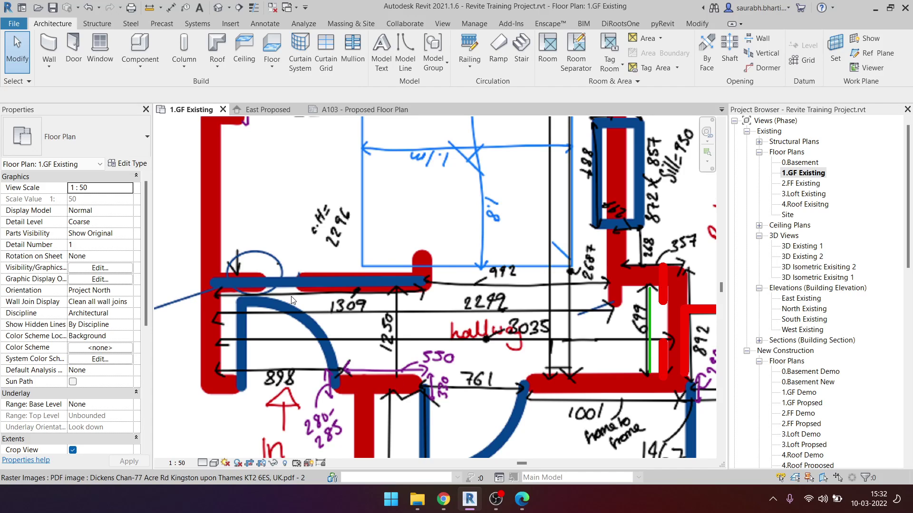
Step: Zoom out and drag the survey PDF underlay well to the left of the traced walls
{"action": "scroll", "coordinate": [434, 281], "scroll_direction": "down", "scroll_amount": 2}
{"action": "scroll", "coordinate": [412, 278], "scroll_direction": "down", "scroll_amount": 1}
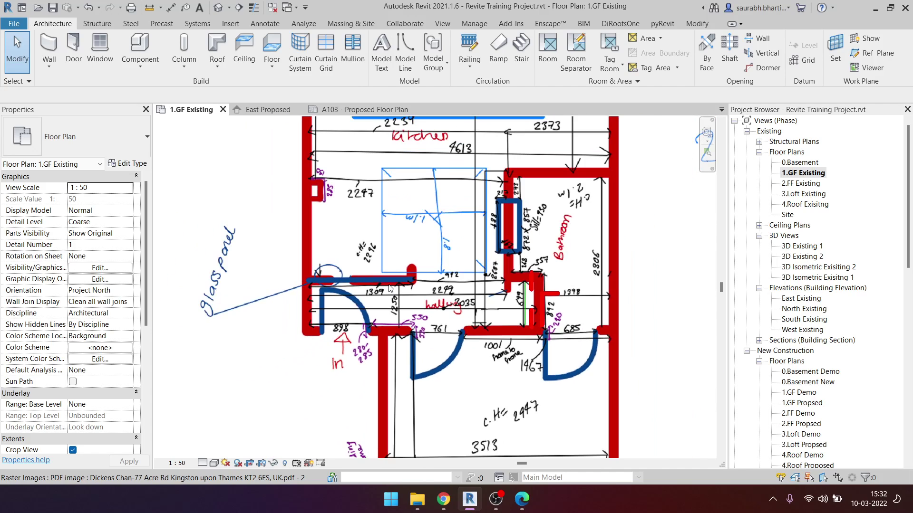
{"action": "scroll", "coordinate": [232, 303], "scroll_direction": "up", "scroll_amount": 1}
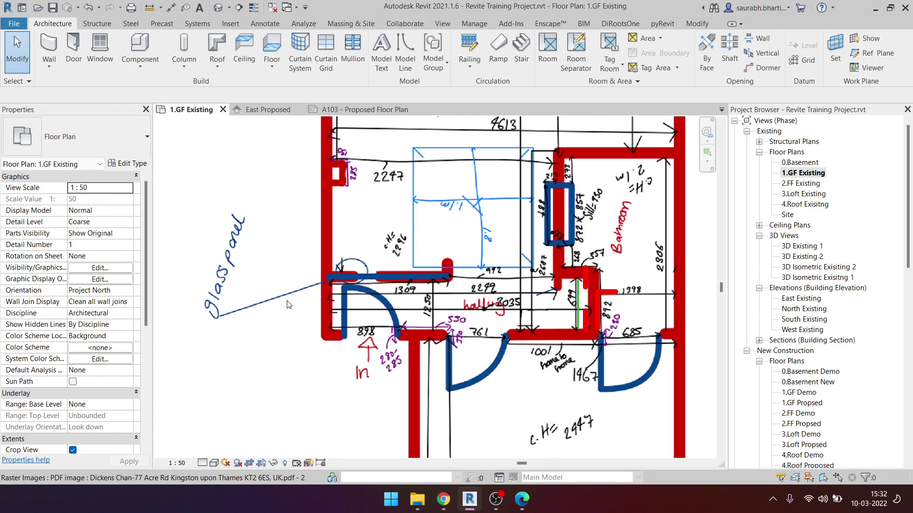
{"action": "left_click_drag", "start_coordinate": [474, 284], "coordinate": [309, 381]}
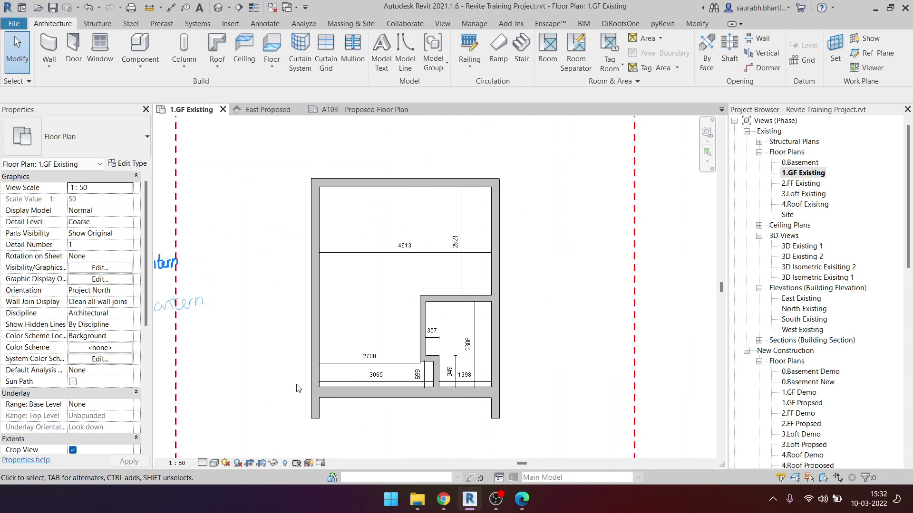
Step: Start the Wall tool with WA, then cancel it
{"action": "key", "text": "w"}
{"action": "key", "text": "a"}
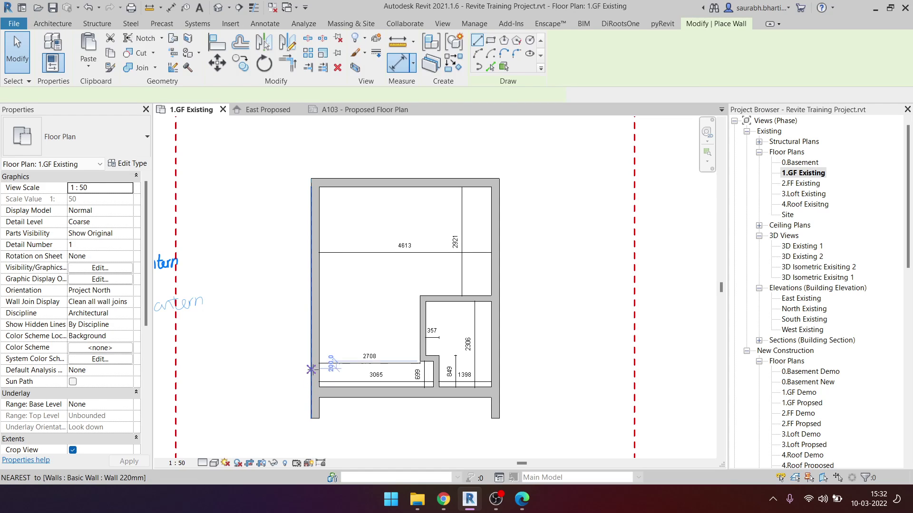
{"action": "key", "text": "Escape"}
{"action": "key", "text": "Escape"}
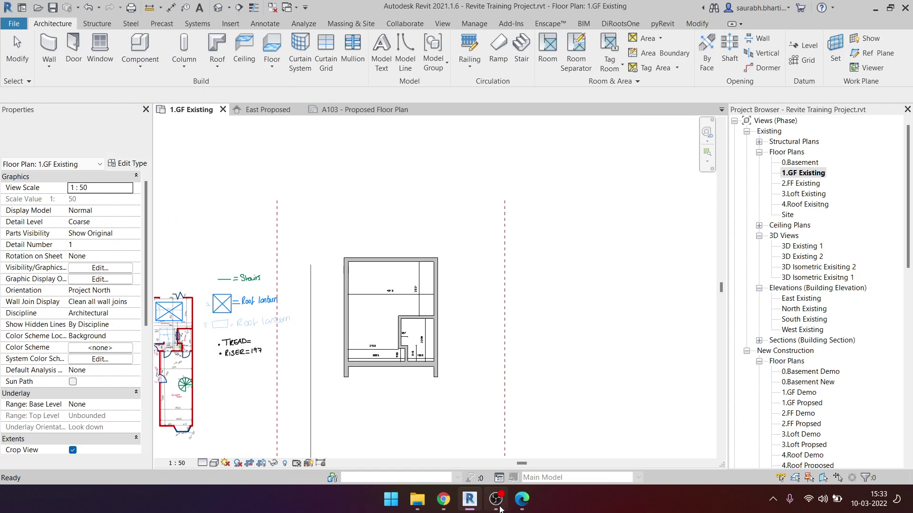
Step: Switch to the survey PDF in Edge and scroll down through its pages
{"action": "left_click", "coordinate": [521, 499]}
{"action": "scroll", "coordinate": [452, 306], "scroll_direction": "down", "scroll_amount": 5}
{"action": "scroll", "coordinate": [452, 306], "scroll_direction": "down", "scroll_amount": 5}
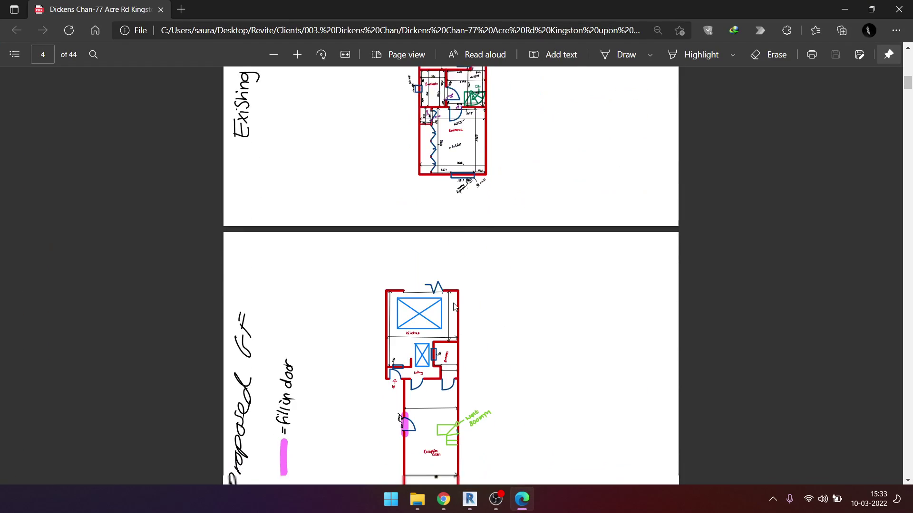
{"action": "scroll", "coordinate": [452, 306], "scroll_direction": "down", "scroll_amount": 5}
{"action": "scroll", "coordinate": [452, 306], "scroll_direction": "down", "scroll_amount": 5}
{"action": "scroll", "coordinate": [457, 308], "scroll_direction": "down", "scroll_amount": 8}
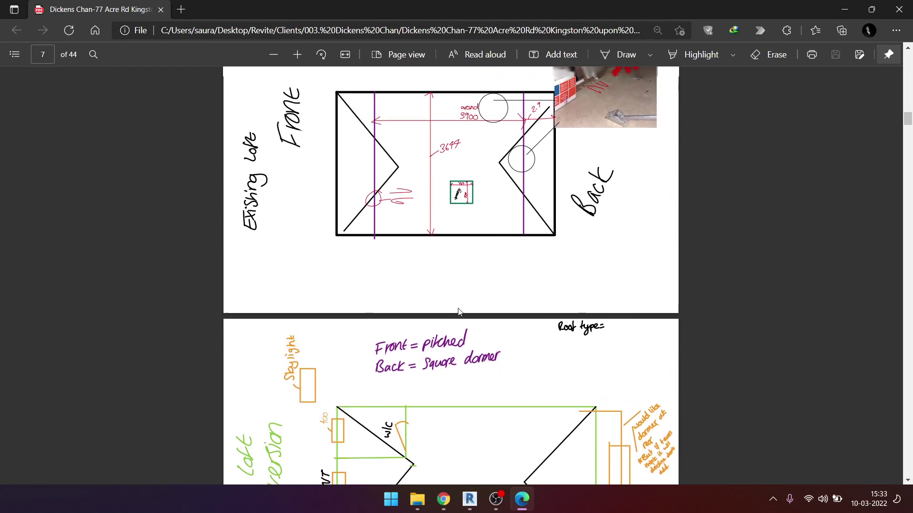
{"action": "scroll", "coordinate": [458, 309], "scroll_direction": "up", "scroll_amount": 5}
{"action": "scroll", "coordinate": [459, 312], "scroll_direction": "down", "scroll_amount": 8}
{"action": "scroll", "coordinate": [459, 312], "scroll_direction": "down", "scroll_amount": 8}
{"action": "scroll", "coordinate": [459, 312], "scroll_direction": "down", "scroll_amount": 7}
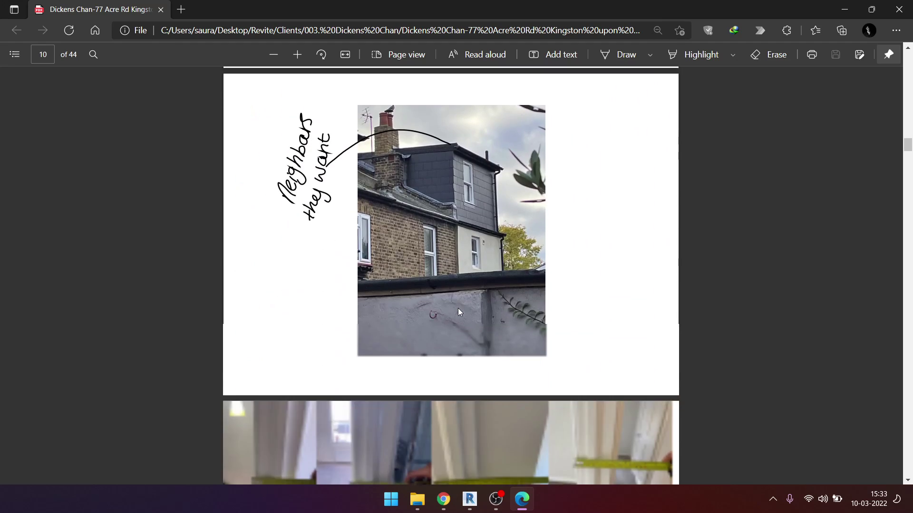
{"action": "scroll", "coordinate": [459, 312], "scroll_direction": "down", "scroll_amount": 1}
{"action": "scroll", "coordinate": [459, 312], "scroll_direction": "down", "scroll_amount": 6}
{"action": "scroll", "coordinate": [459, 312], "scroll_direction": "down", "scroll_amount": 5}
{"action": "scroll", "coordinate": [459, 312], "scroll_direction": "down", "scroll_amount": 5}
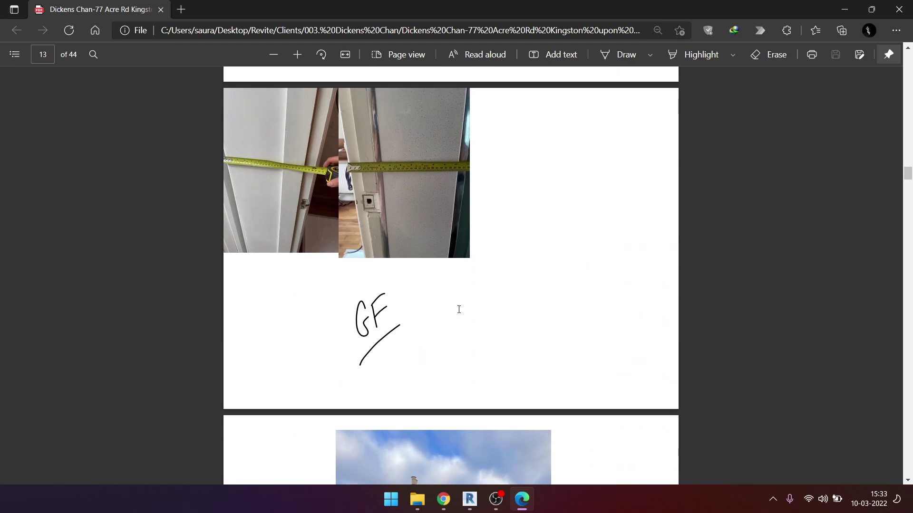
{"action": "scroll", "coordinate": [459, 312], "scroll_direction": "down", "scroll_amount": 5}
{"action": "scroll", "coordinate": [461, 316], "scroll_direction": "down", "scroll_amount": 4}
{"action": "scroll", "coordinate": [461, 315], "scroll_direction": "down", "scroll_amount": 4}
{"action": "scroll", "coordinate": [460, 315], "scroll_direction": "down", "scroll_amount": 6}
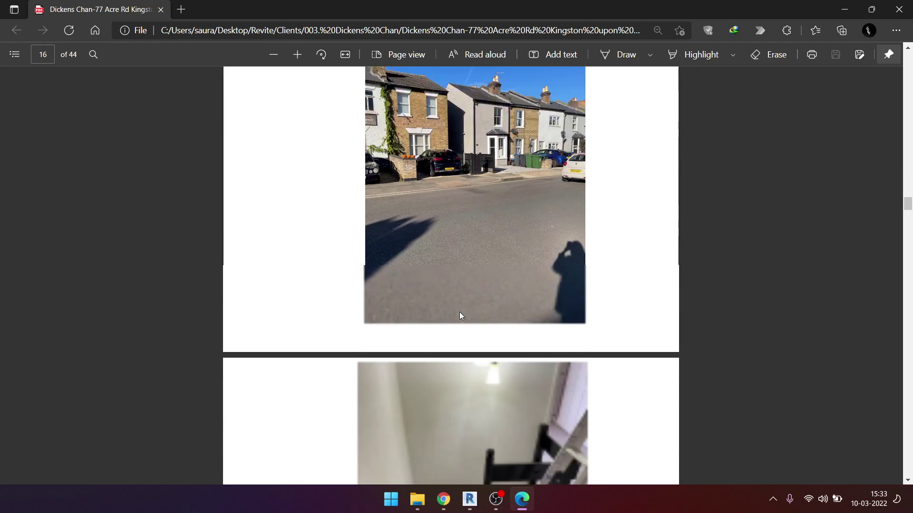
{"action": "scroll", "coordinate": [461, 316], "scroll_direction": "down", "scroll_amount": 2}
{"action": "scroll", "coordinate": [459, 312], "scroll_direction": "down", "scroll_amount": 5}
{"action": "scroll", "coordinate": [461, 314], "scroll_direction": "down", "scroll_amount": 5}
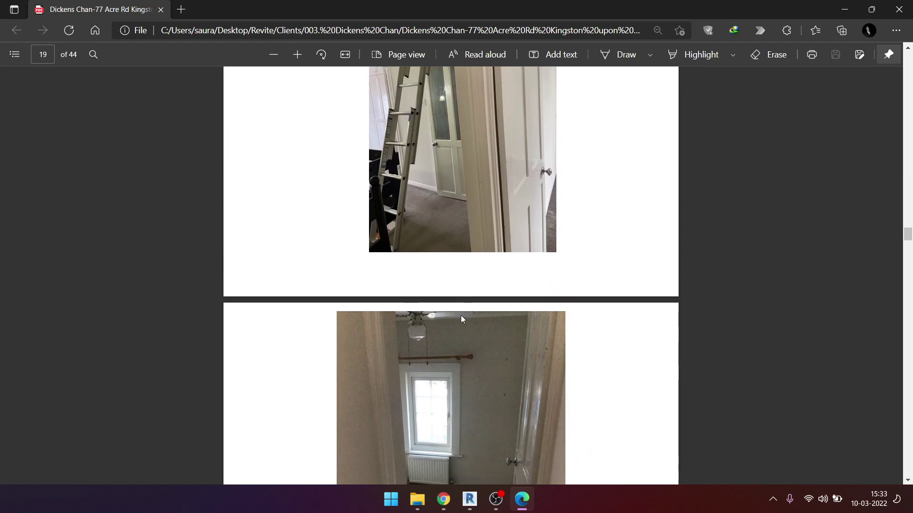
{"action": "scroll", "coordinate": [461, 315], "scroll_direction": "down", "scroll_amount": 5}
{"action": "scroll", "coordinate": [461, 317], "scroll_direction": "down", "scroll_amount": 5}
{"action": "scroll", "coordinate": [461, 320], "scroll_direction": "down", "scroll_amount": 5}
{"action": "scroll", "coordinate": [461, 321], "scroll_direction": "down", "scroll_amount": 5}
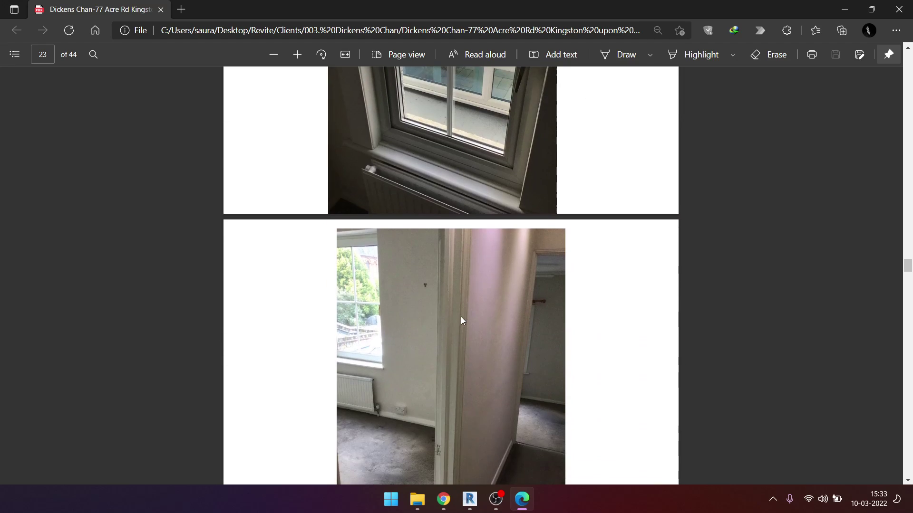
{"action": "scroll", "coordinate": [460, 321], "scroll_direction": "down", "scroll_amount": 5}
{"action": "scroll", "coordinate": [461, 320], "scroll_direction": "down", "scroll_amount": 5}
{"action": "scroll", "coordinate": [460, 317], "scroll_direction": "down", "scroll_amount": 5}
{"action": "scroll", "coordinate": [463, 318], "scroll_direction": "down", "scroll_amount": 5}
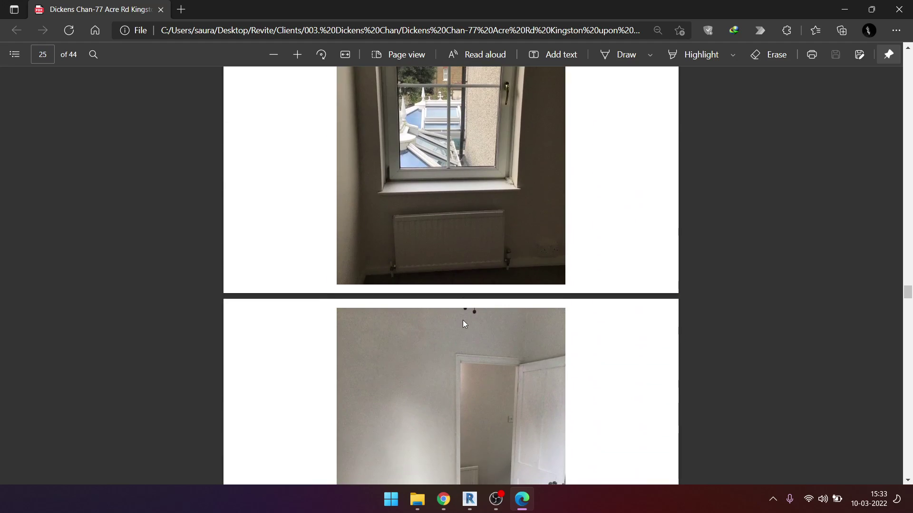
{"action": "scroll", "coordinate": [463, 320], "scroll_direction": "down", "scroll_amount": 5}
{"action": "scroll", "coordinate": [463, 320], "scroll_direction": "down", "scroll_amount": 5}
{"action": "scroll", "coordinate": [463, 325], "scroll_direction": "down", "scroll_amount": 5}
{"action": "scroll", "coordinate": [463, 324], "scroll_direction": "down", "scroll_amount": 5}
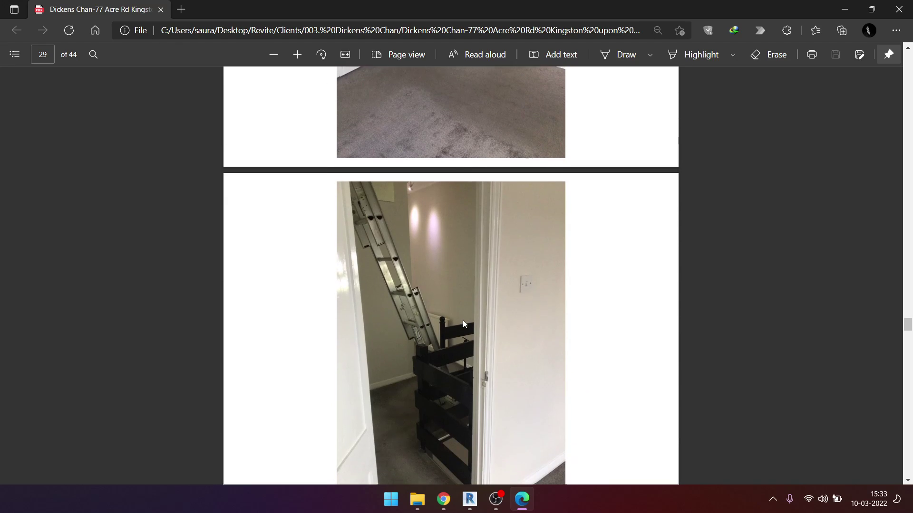
{"action": "scroll", "coordinate": [463, 324], "scroll_direction": "down", "scroll_amount": 5}
{"action": "scroll", "coordinate": [465, 324], "scroll_direction": "down", "scroll_amount": 5}
{"action": "scroll", "coordinate": [465, 324], "scroll_direction": "down", "scroll_amount": 5}
{"action": "scroll", "coordinate": [465, 324], "scroll_direction": "down", "scroll_amount": 5}
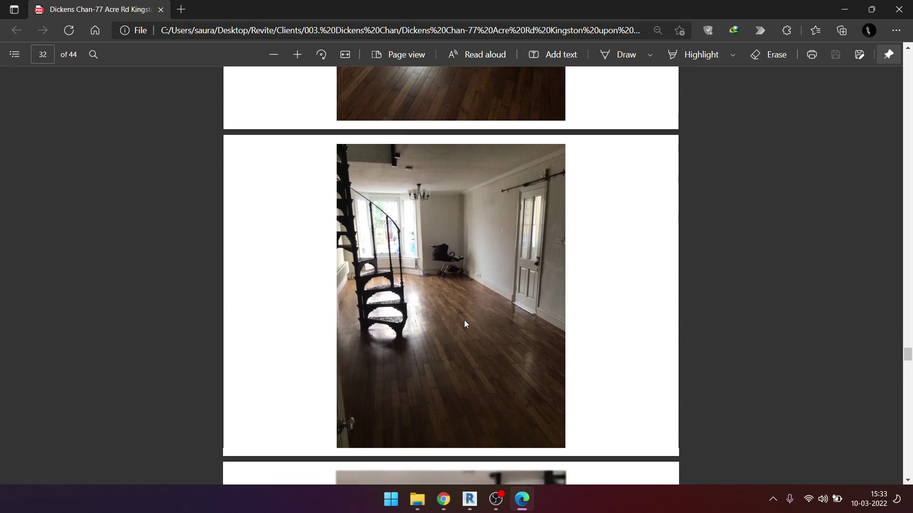
{"action": "scroll", "coordinate": [465, 324], "scroll_direction": "down", "scroll_amount": 5}
{"action": "scroll", "coordinate": [465, 324], "scroll_direction": "down", "scroll_amount": 5}
{"action": "scroll", "coordinate": [465, 323], "scroll_direction": "down", "scroll_amount": 1}
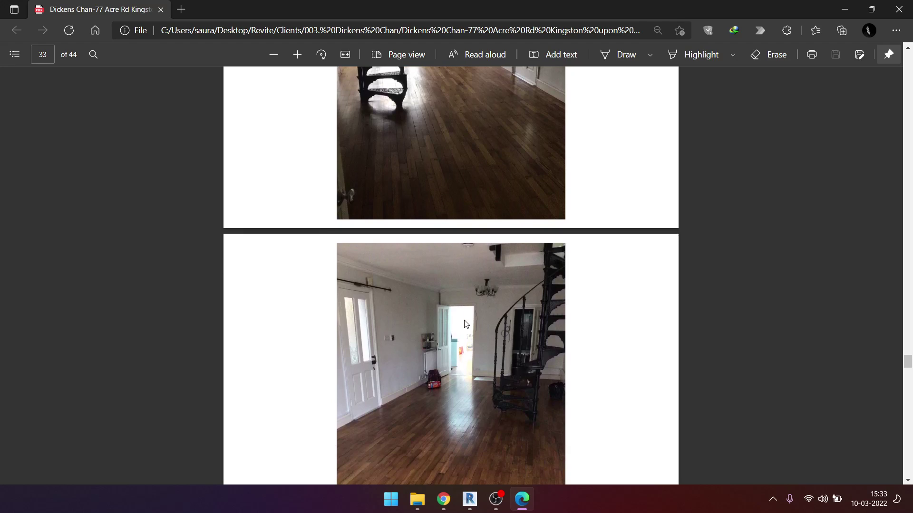
{"action": "scroll", "coordinate": [474, 336], "scroll_direction": "down", "scroll_amount": 4}
{"action": "scroll", "coordinate": [473, 336], "scroll_direction": "down", "scroll_amount": 2}
{"action": "scroll", "coordinate": [473, 336], "scroll_direction": "down", "scroll_amount": 3}
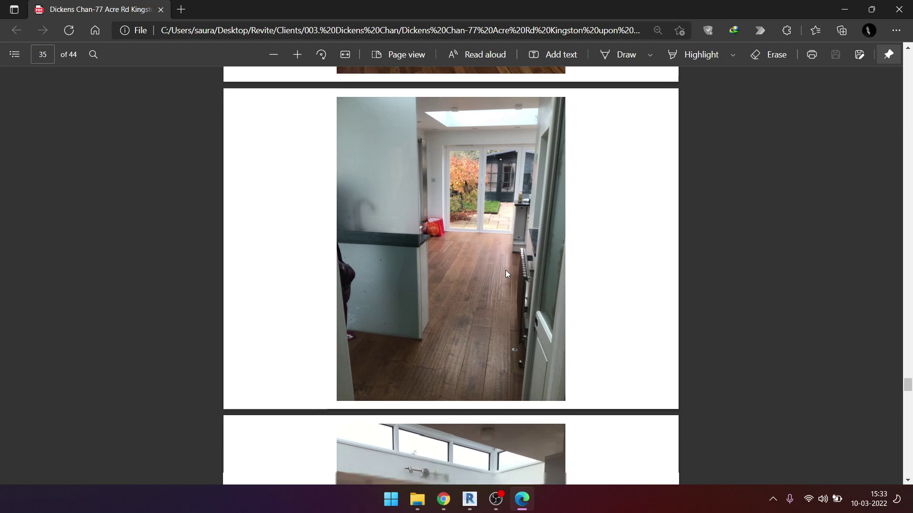
{"action": "scroll", "coordinate": [506, 270], "scroll_direction": "down", "scroll_amount": 6}
{"action": "scroll", "coordinate": [498, 278], "scroll_direction": "down", "scroll_amount": 5}
{"action": "scroll", "coordinate": [499, 279], "scroll_direction": "down", "scroll_amount": 1}
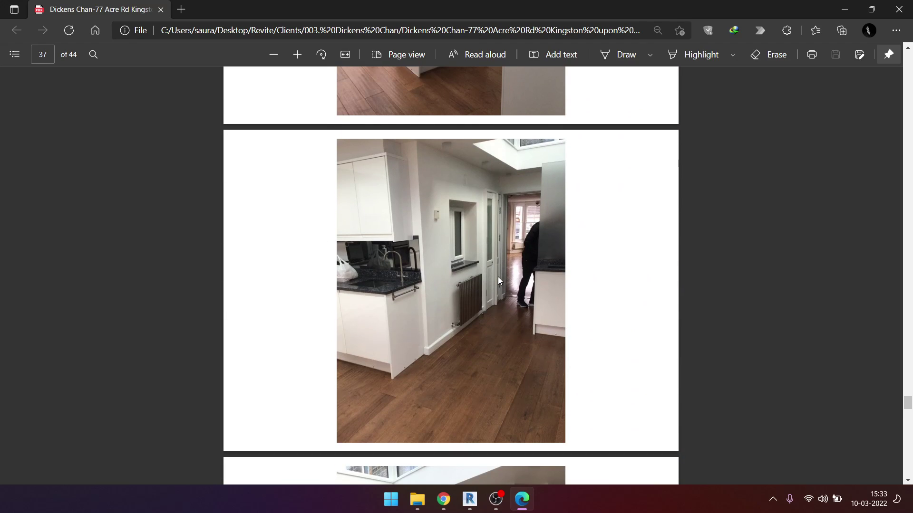
{"action": "scroll", "coordinate": [499, 280], "scroll_direction": "down", "scroll_amount": 3}
{"action": "scroll", "coordinate": [497, 277], "scroll_direction": "down", "scroll_amount": 10}
{"action": "scroll", "coordinate": [498, 278], "scroll_direction": "down", "scroll_amount": 7}
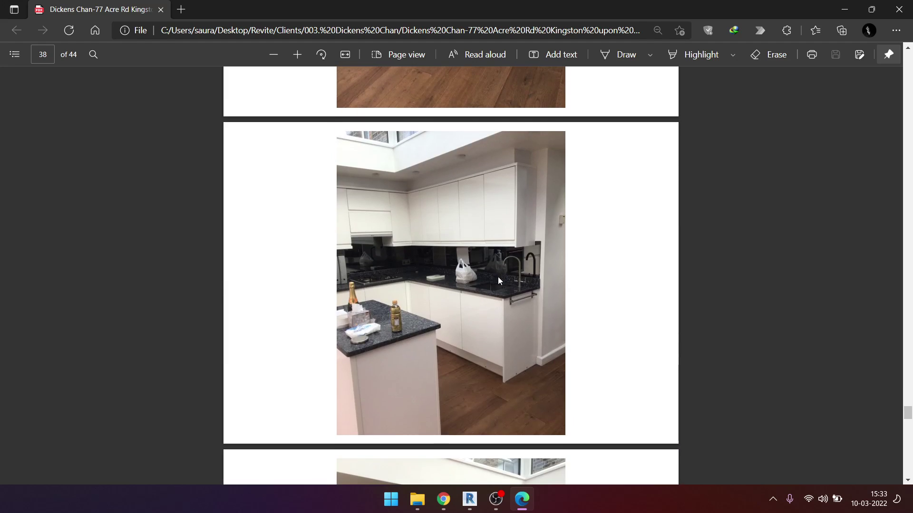
{"action": "scroll", "coordinate": [497, 278], "scroll_direction": "down", "scroll_amount": 2}
{"action": "scroll", "coordinate": [498, 278], "scroll_direction": "down", "scroll_amount": 2}
{"action": "scroll", "coordinate": [498, 280], "scroll_direction": "down", "scroll_amount": 6}
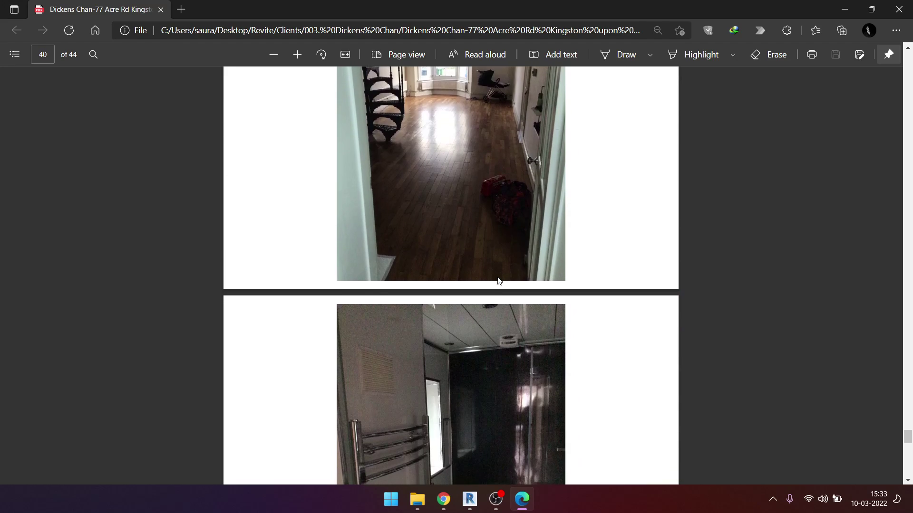
{"action": "scroll", "coordinate": [498, 280], "scroll_direction": "up", "scroll_amount": 3}
{"action": "scroll", "coordinate": [499, 280], "scroll_direction": "down", "scroll_amount": 7}
{"action": "scroll", "coordinate": [497, 281], "scroll_direction": "down", "scroll_amount": 4}
{"action": "scroll", "coordinate": [498, 281], "scroll_direction": "down", "scroll_amount": 5}
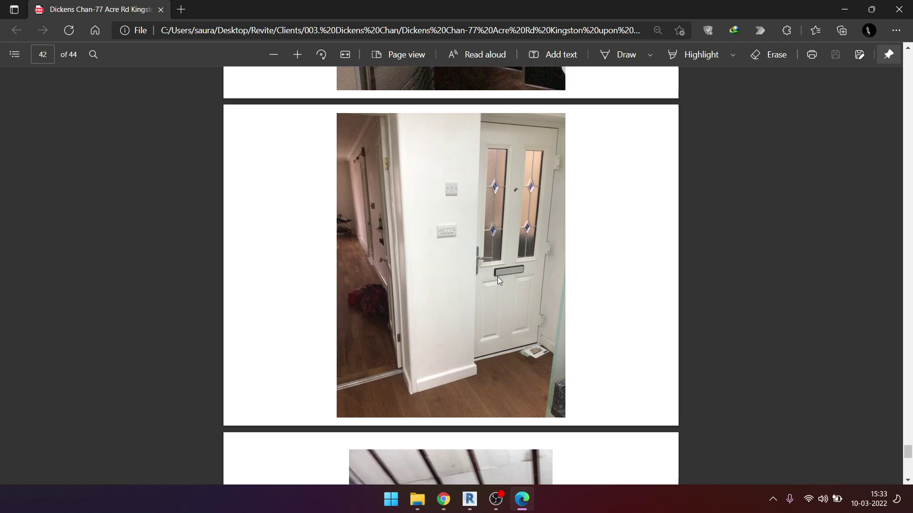
{"action": "scroll", "coordinate": [497, 281], "scroll_direction": "down", "scroll_amount": 4}
{"action": "scroll", "coordinate": [497, 281], "scroll_direction": "down", "scroll_amount": 6}
{"action": "scroll", "coordinate": [498, 281], "scroll_direction": "down", "scroll_amount": 5}
Step: Scroll back up to page 14 showing the rear extension's glazed conservatory doors
{"action": "scroll", "coordinate": [497, 281], "scroll_direction": "up", "scroll_amount": 1}
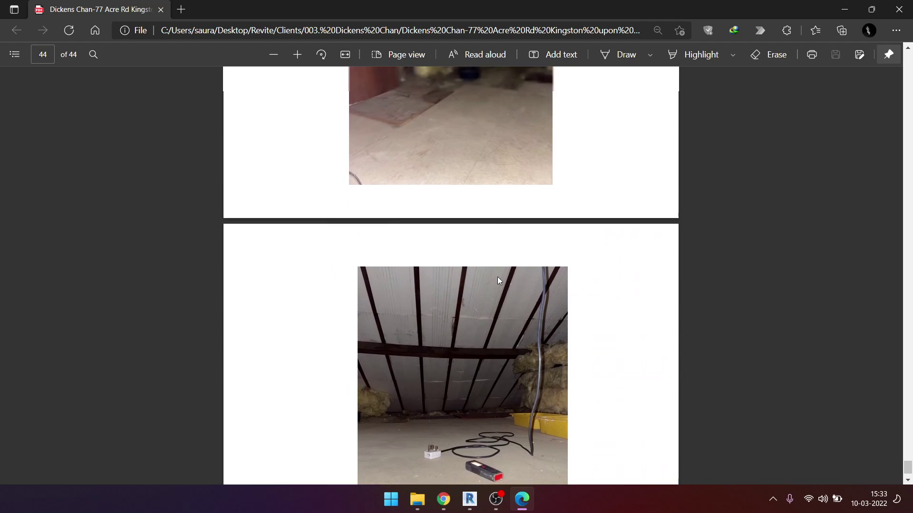
{"action": "scroll", "coordinate": [498, 281], "scroll_direction": "up", "scroll_amount": 10}
{"action": "scroll", "coordinate": [498, 281], "scroll_direction": "up", "scroll_amount": 7}
{"action": "scroll", "coordinate": [498, 281], "scroll_direction": "up", "scroll_amount": 4}
{"action": "scroll", "coordinate": [497, 281], "scroll_direction": "up", "scroll_amount": 8}
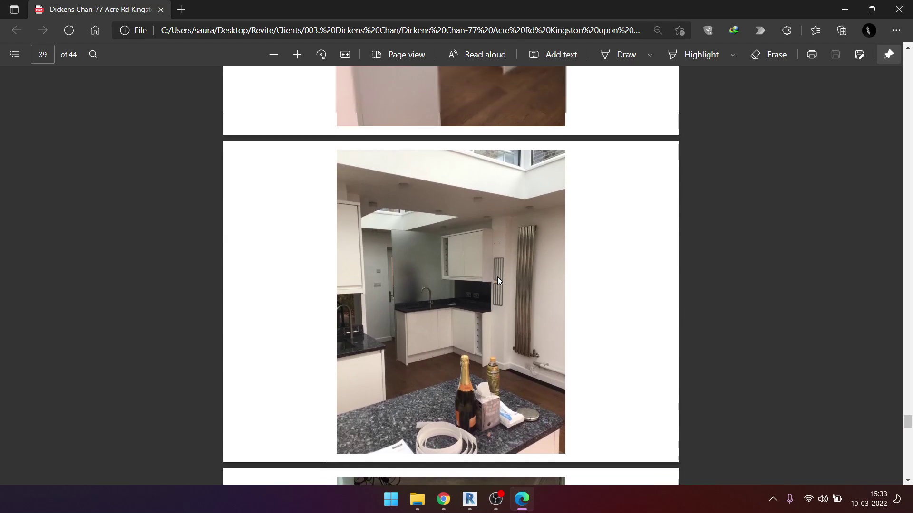
{"action": "scroll", "coordinate": [497, 281], "scroll_direction": "up", "scroll_amount": 7}
{"action": "scroll", "coordinate": [498, 281], "scroll_direction": "up", "scroll_amount": 5}
{"action": "scroll", "coordinate": [498, 281], "scroll_direction": "up", "scroll_amount": 3}
{"action": "scroll", "coordinate": [498, 281], "scroll_direction": "up", "scroll_amount": 6}
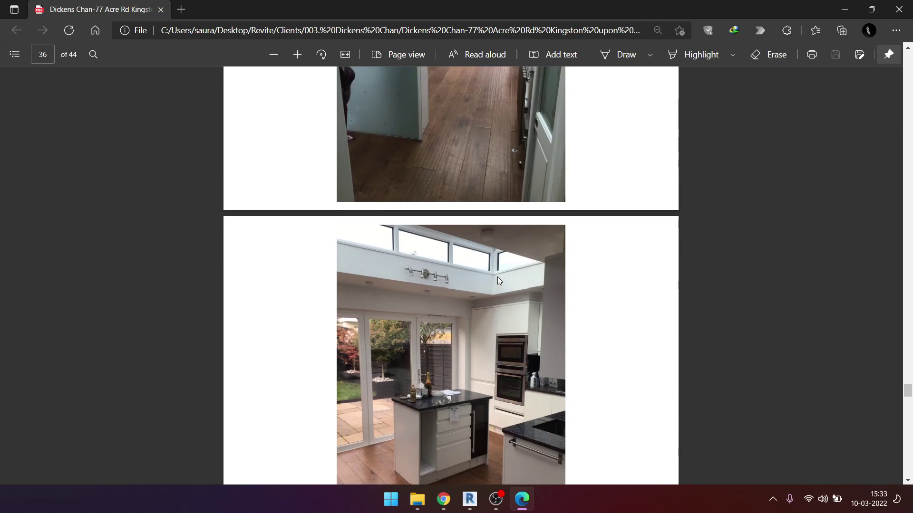
{"action": "scroll", "coordinate": [497, 281], "scroll_direction": "up", "scroll_amount": 5}
{"action": "scroll", "coordinate": [498, 281], "scroll_direction": "up", "scroll_amount": 3}
{"action": "scroll", "coordinate": [497, 278], "scroll_direction": "up", "scroll_amount": 4}
{"action": "scroll", "coordinate": [498, 278], "scroll_direction": "up", "scroll_amount": 5}
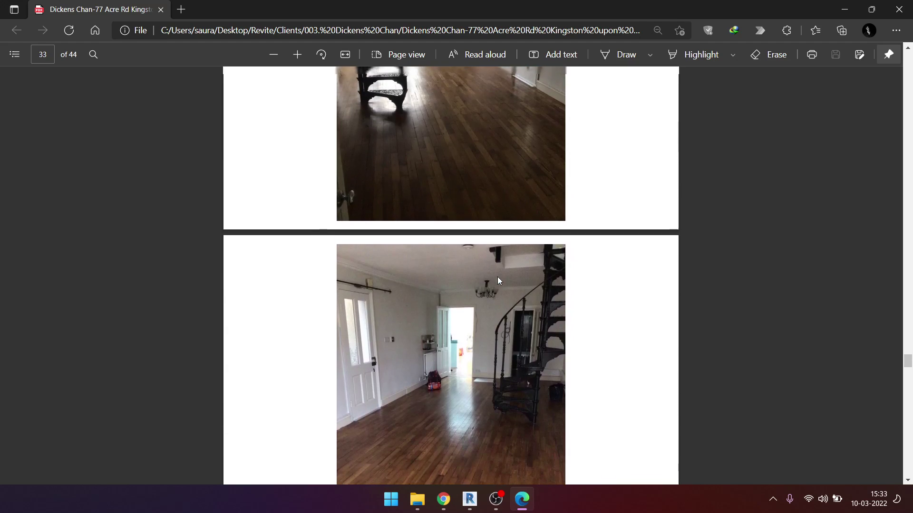
{"action": "scroll", "coordinate": [498, 278], "scroll_direction": "up", "scroll_amount": 4}
{"action": "scroll", "coordinate": [494, 279], "scroll_direction": "up", "scroll_amount": 4}
{"action": "scroll", "coordinate": [494, 283], "scroll_direction": "up", "scroll_amount": 4}
{"action": "scroll", "coordinate": [495, 282], "scroll_direction": "up", "scroll_amount": 4}
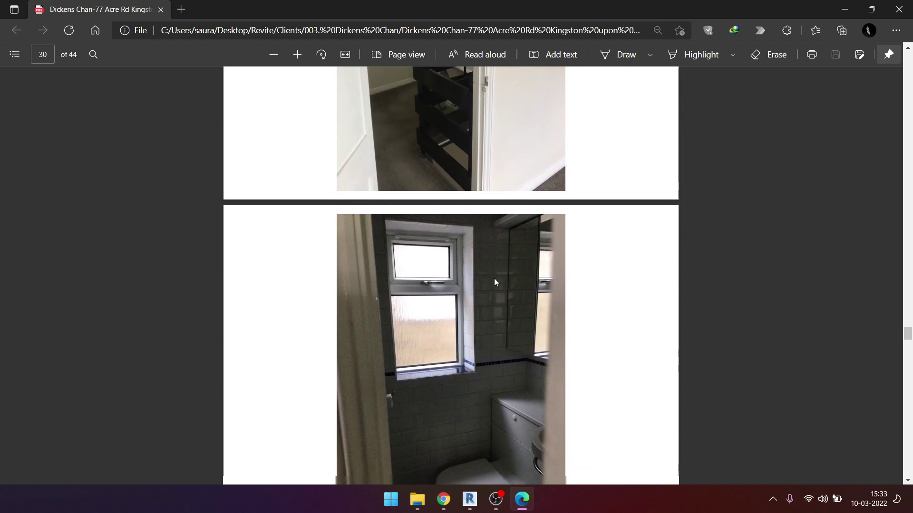
{"action": "scroll", "coordinate": [494, 283], "scroll_direction": "up", "scroll_amount": 4}
{"action": "scroll", "coordinate": [494, 283], "scroll_direction": "up", "scroll_amount": 3}
{"action": "scroll", "coordinate": [494, 282], "scroll_direction": "up", "scroll_amount": 4}
{"action": "scroll", "coordinate": [494, 282], "scroll_direction": "up", "scroll_amount": 4}
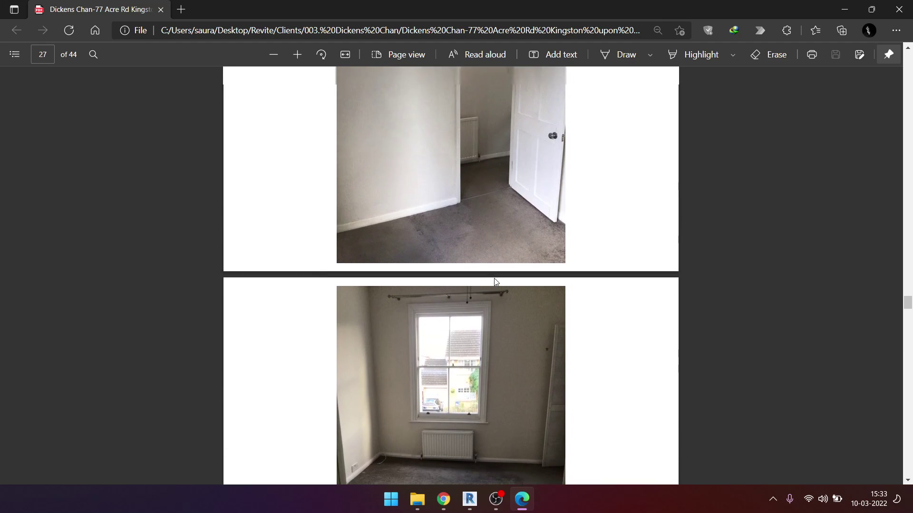
{"action": "scroll", "coordinate": [494, 282], "scroll_direction": "up", "scroll_amount": 4}
{"action": "scroll", "coordinate": [494, 282], "scroll_direction": "up", "scroll_amount": 3}
{"action": "scroll", "coordinate": [494, 279], "scroll_direction": "up", "scroll_amount": 4}
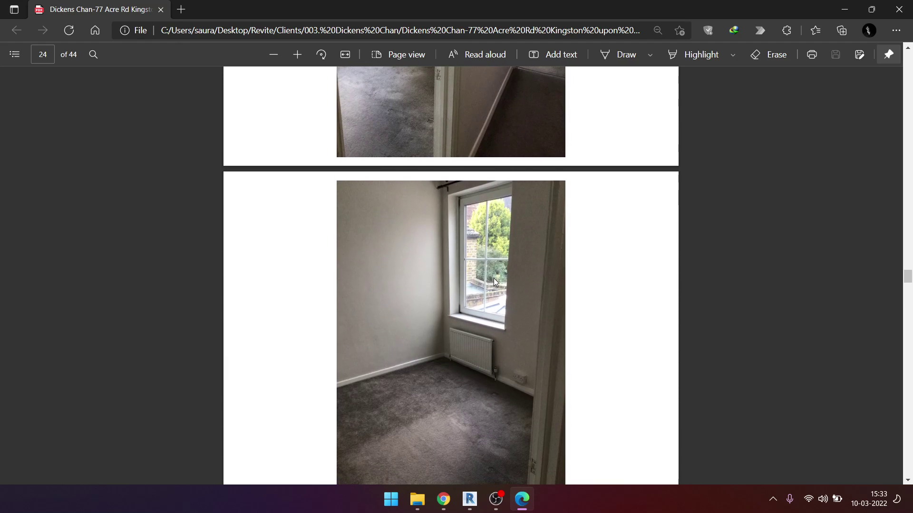
{"action": "scroll", "coordinate": [494, 279], "scroll_direction": "up", "scroll_amount": 4}
{"action": "scroll", "coordinate": [489, 284], "scroll_direction": "up", "scroll_amount": 4}
{"action": "scroll", "coordinate": [489, 284], "scroll_direction": "up", "scroll_amount": 4}
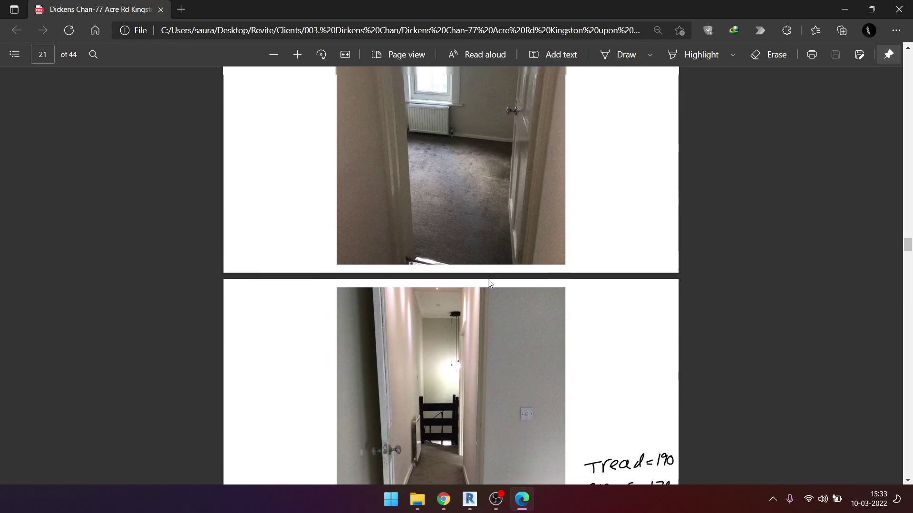
{"action": "scroll", "coordinate": [488, 285], "scroll_direction": "up", "scroll_amount": 2}
{"action": "scroll", "coordinate": [487, 294], "scroll_direction": "up", "scroll_amount": 4}
{"action": "scroll", "coordinate": [486, 297], "scroll_direction": "up", "scroll_amount": 4}
{"action": "scroll", "coordinate": [487, 297], "scroll_direction": "up", "scroll_amount": 3}
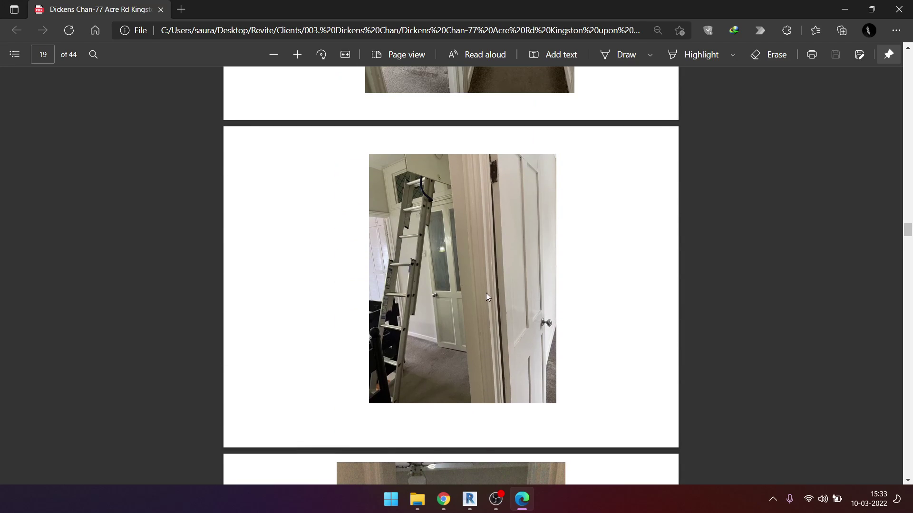
{"action": "scroll", "coordinate": [485, 297], "scroll_direction": "up", "scroll_amount": 4}
{"action": "scroll", "coordinate": [485, 297], "scroll_direction": "up", "scroll_amount": 3}
{"action": "scroll", "coordinate": [485, 297], "scroll_direction": "up", "scroll_amount": 4}
{"action": "scroll", "coordinate": [484, 297], "scroll_direction": "up", "scroll_amount": 3}
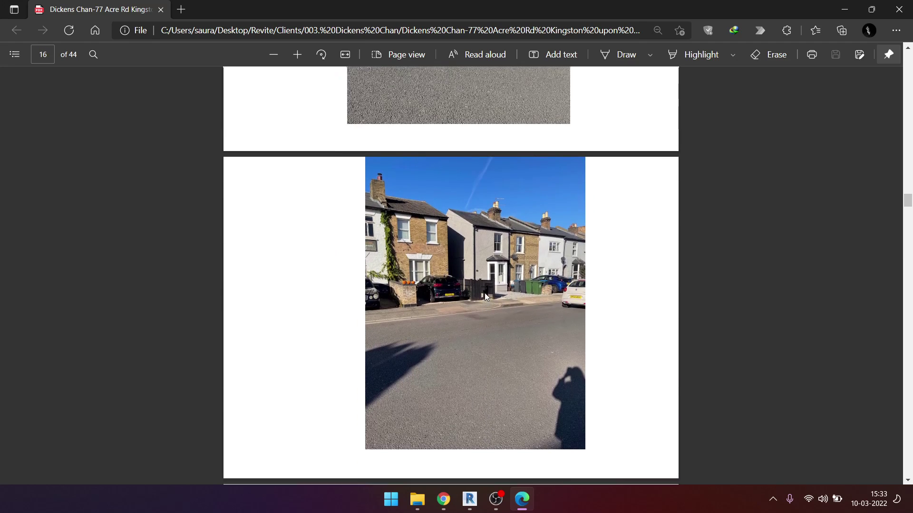
{"action": "scroll", "coordinate": [485, 297], "scroll_direction": "up", "scroll_amount": 2}
{"action": "scroll", "coordinate": [486, 297], "scroll_direction": "up", "scroll_amount": 4}
{"action": "scroll", "coordinate": [484, 293], "scroll_direction": "up", "scroll_amount": 5}
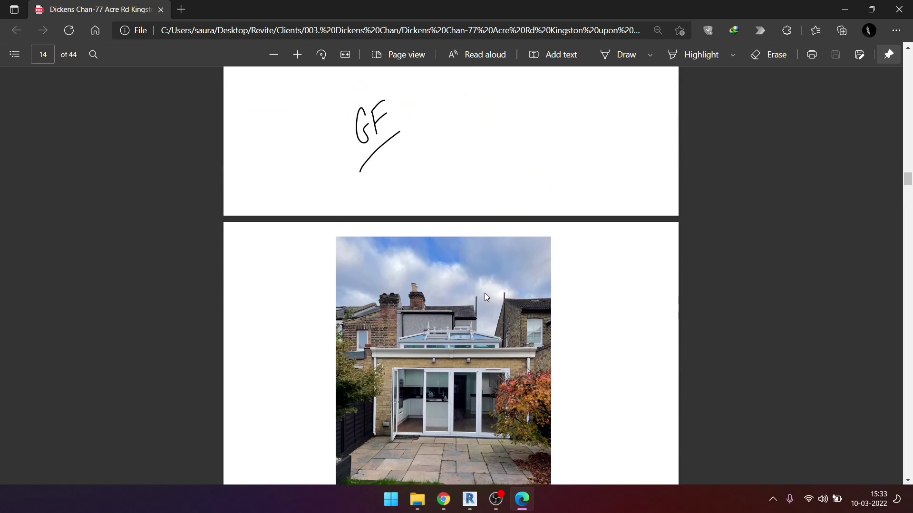
{"action": "scroll", "coordinate": [470, 412], "scroll_direction": "up", "scroll_amount": 5, "text": "ctrl"}
{"action": "scroll", "coordinate": [466, 408], "scroll_direction": "down", "scroll_amount": 3}
Step: Check the 3513 hallway dimension on the page 2 ground-floor plan, then close the PDF
{"action": "scroll", "coordinate": [442, 375], "scroll_direction": "down", "scroll_amount": 2}
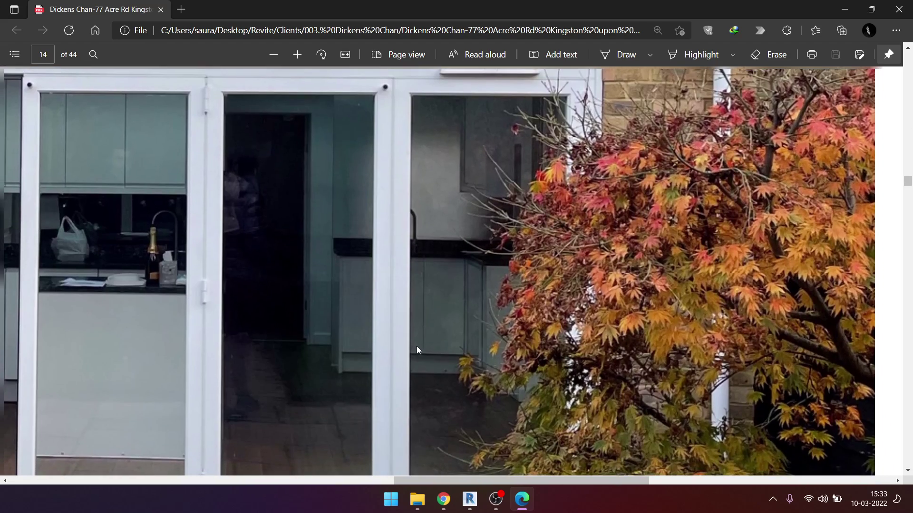
{"action": "scroll", "coordinate": [357, 315], "scroll_direction": "down", "scroll_amount": 5, "text": "ctrl"}
{"action": "scroll", "coordinate": [357, 312], "scroll_direction": "up", "scroll_amount": 3}
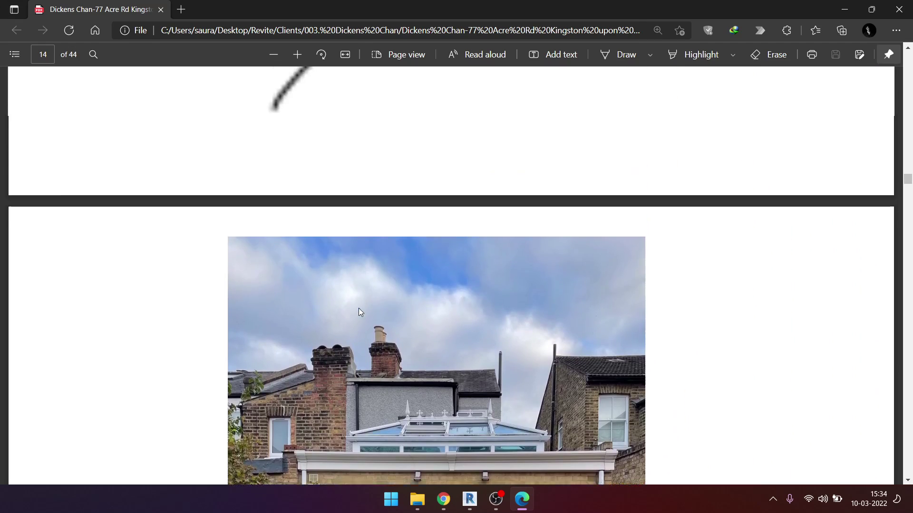
{"action": "scroll", "coordinate": [359, 308], "scroll_direction": "up", "scroll_amount": 4}
{"action": "scroll", "coordinate": [387, 291], "scroll_direction": "up", "scroll_amount": 6}
{"action": "scroll", "coordinate": [389, 288], "scroll_direction": "down", "scroll_amount": 3, "text": "ctrl"}
{"action": "scroll", "coordinate": [389, 287], "scroll_direction": "down", "scroll_amount": 2, "text": "ctrl"}
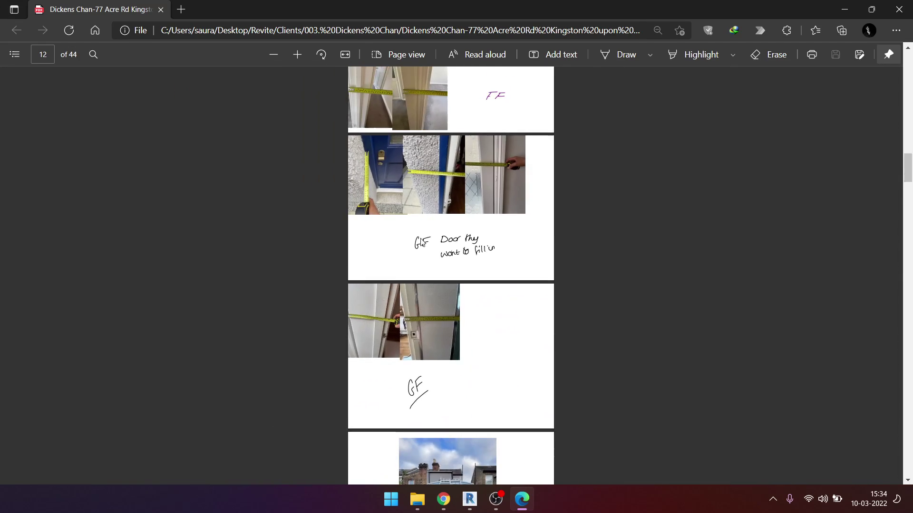
{"action": "scroll", "coordinate": [428, 304], "scroll_direction": "up", "scroll_amount": 4}
{"action": "scroll", "coordinate": [466, 314], "scroll_direction": "down", "scroll_amount": 1}
{"action": "scroll", "coordinate": [471, 305], "scroll_direction": "up", "scroll_amount": 1}
{"action": "scroll", "coordinate": [460, 285], "scroll_direction": "up", "scroll_amount": 2}
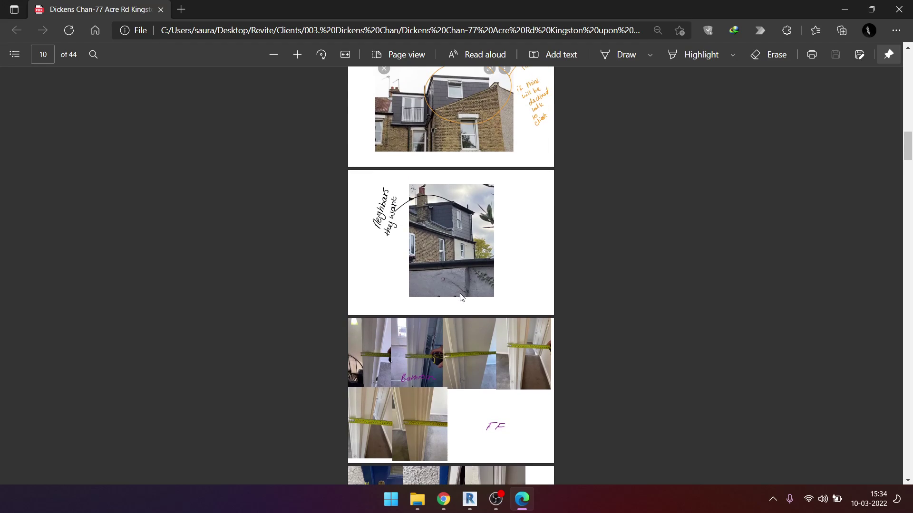
{"action": "scroll", "coordinate": [492, 366], "scroll_direction": "up", "scroll_amount": 3, "text": "ctrl"}
{"action": "scroll", "coordinate": [490, 355], "scroll_direction": "up", "scroll_amount": 2}
{"action": "scroll", "coordinate": [483, 341], "scroll_direction": "up", "scroll_amount": 5}
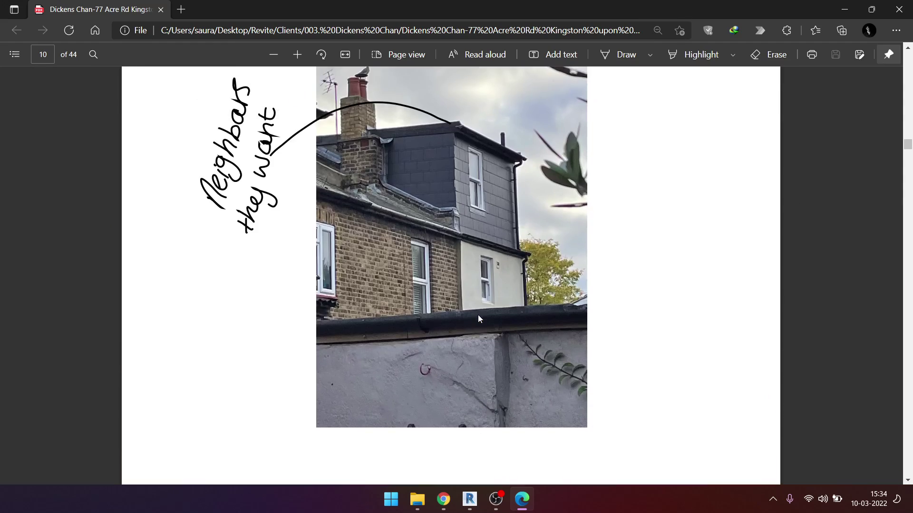
{"action": "scroll", "coordinate": [478, 315], "scroll_direction": "up", "scroll_amount": 4}
{"action": "scroll", "coordinate": [478, 315], "scroll_direction": "up", "scroll_amount": 5}
{"action": "scroll", "coordinate": [477, 314], "scroll_direction": "up", "scroll_amount": 5}
{"action": "scroll", "coordinate": [479, 313], "scroll_direction": "up", "scroll_amount": 10}
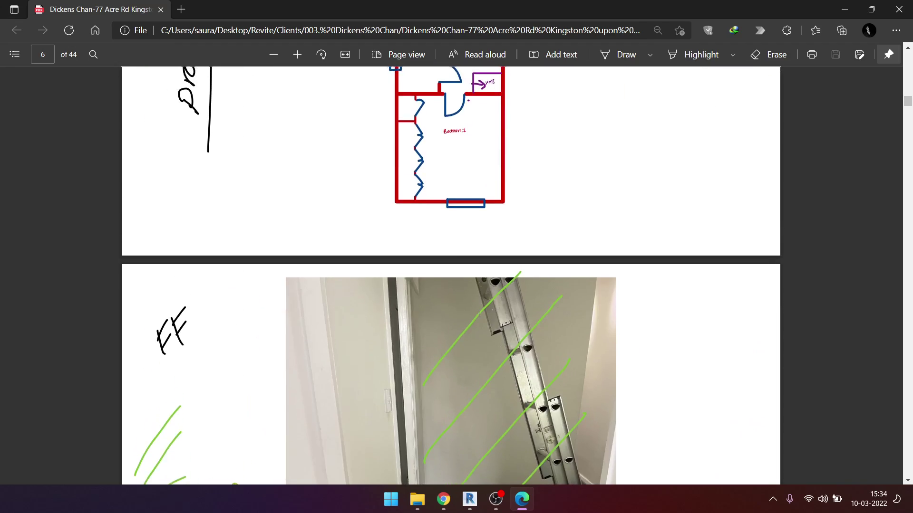
{"action": "scroll", "coordinate": [479, 311], "scroll_direction": "down", "scroll_amount": 3}
{"action": "scroll", "coordinate": [479, 311], "scroll_direction": "down", "scroll_amount": 3, "text": "ctrl"}
{"action": "scroll", "coordinate": [478, 306], "scroll_direction": "up", "scroll_amount": 5}
{"action": "scroll", "coordinate": [475, 300], "scroll_direction": "up", "scroll_amount": 5}
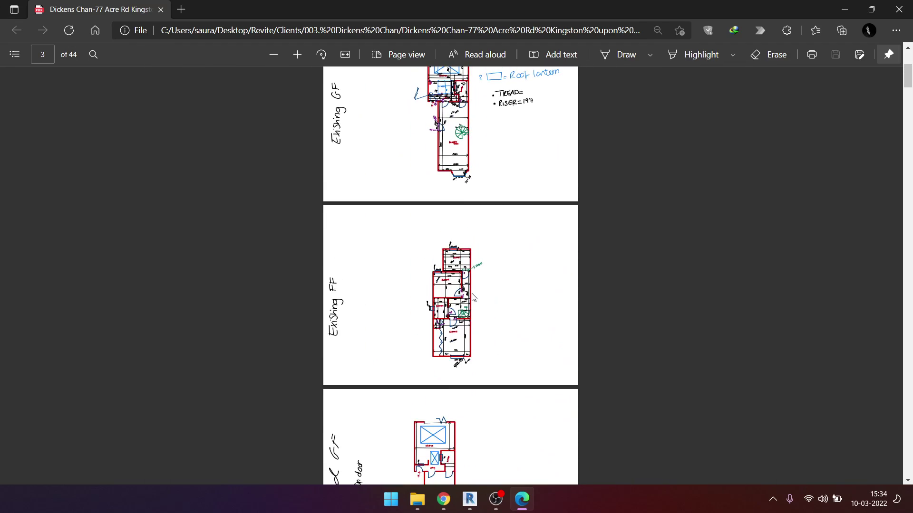
{"action": "scroll", "coordinate": [471, 292], "scroll_direction": "up", "scroll_amount": 5}
{"action": "scroll", "coordinate": [470, 292], "scroll_direction": "up", "scroll_amount": 3, "text": "ctrl"}
{"action": "scroll", "coordinate": [280, 380], "scroll_direction": "up", "scroll_amount": 5, "text": "ctrl"}
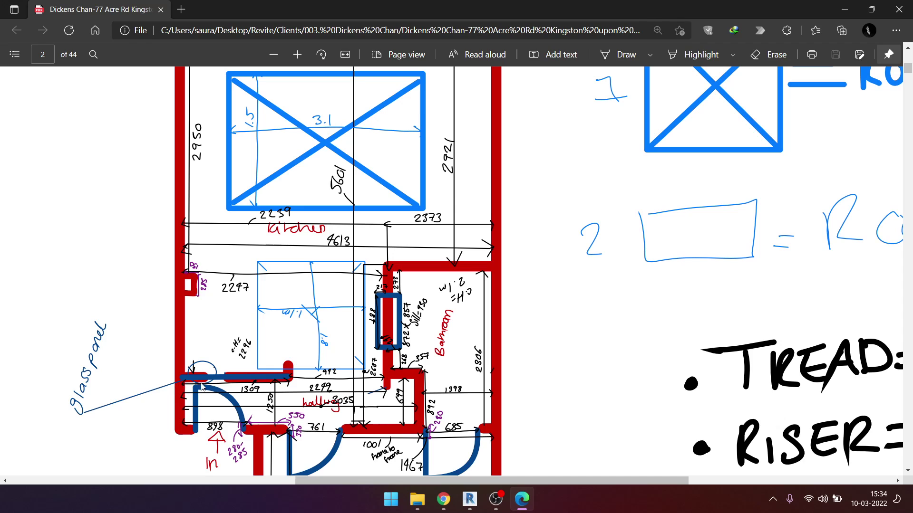
{"action": "scroll", "coordinate": [202, 386], "scroll_direction": "up", "scroll_amount": 2}
{"action": "scroll", "coordinate": [190, 333], "scroll_direction": "up", "scroll_amount": 1, "text": "ctrl"}
{"action": "scroll", "coordinate": [177, 283], "scroll_direction": "down", "scroll_amount": 5}
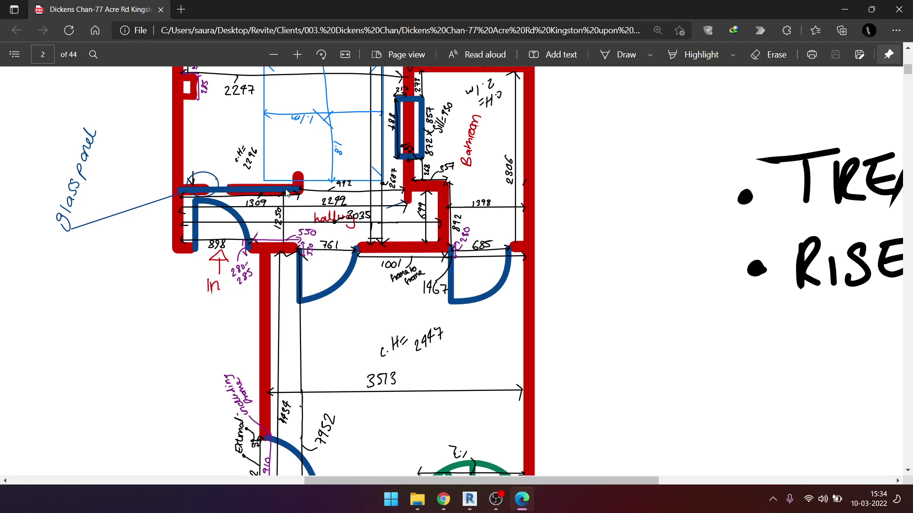
{"action": "scroll", "coordinate": [274, 202], "scroll_direction": "up", "scroll_amount": 1, "text": "ctrl"}
{"action": "scroll", "coordinate": [271, 218], "scroll_direction": "up", "scroll_amount": 1}
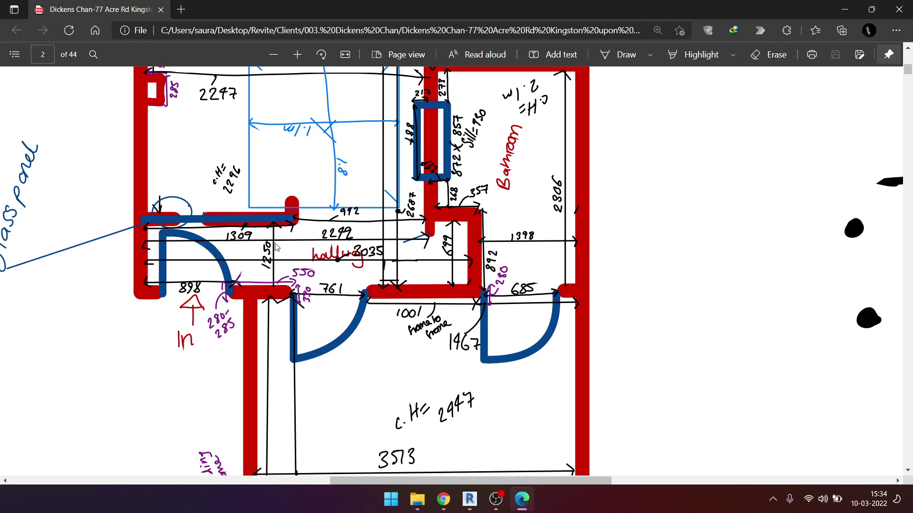
{"action": "left_click", "coordinate": [901, 7]}
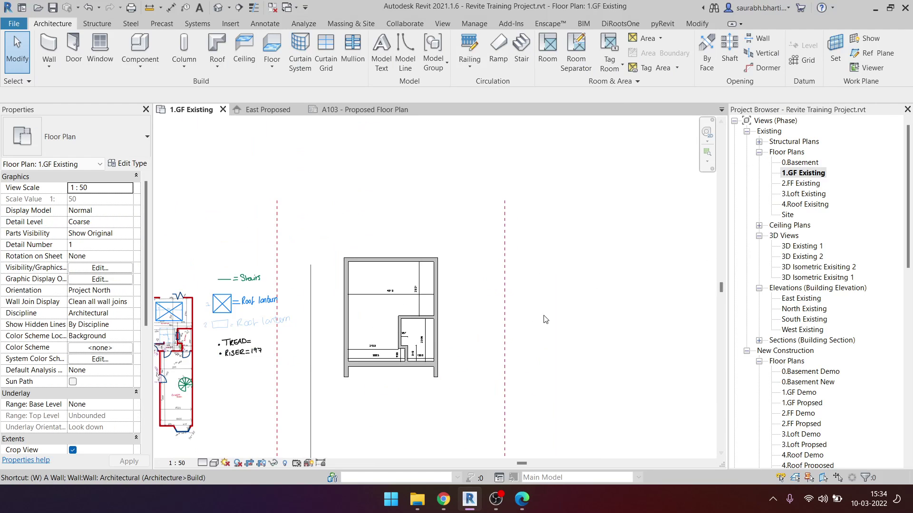
Step: Draw a roughly 1600 mm Wall 100mm partition from the left wall's face into the hallway
{"action": "key", "text": "w"}
{"action": "key", "text": "a"}
{"action": "left_click", "coordinate": [118, 138]}
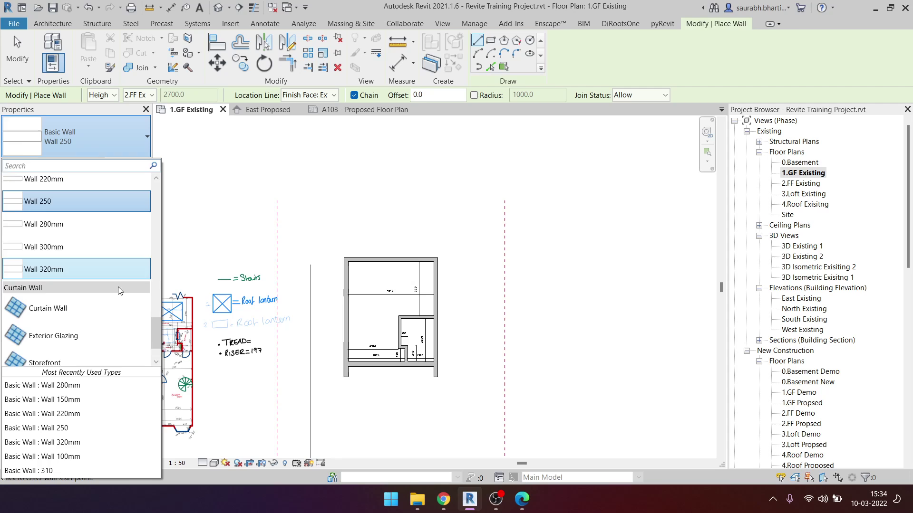
{"action": "scroll", "coordinate": [107, 266], "scroll_direction": "up", "scroll_amount": 3}
{"action": "scroll", "coordinate": [94, 250], "scroll_direction": "up", "scroll_amount": 1}
{"action": "scroll", "coordinate": [94, 242], "scroll_direction": "up", "scroll_amount": 1}
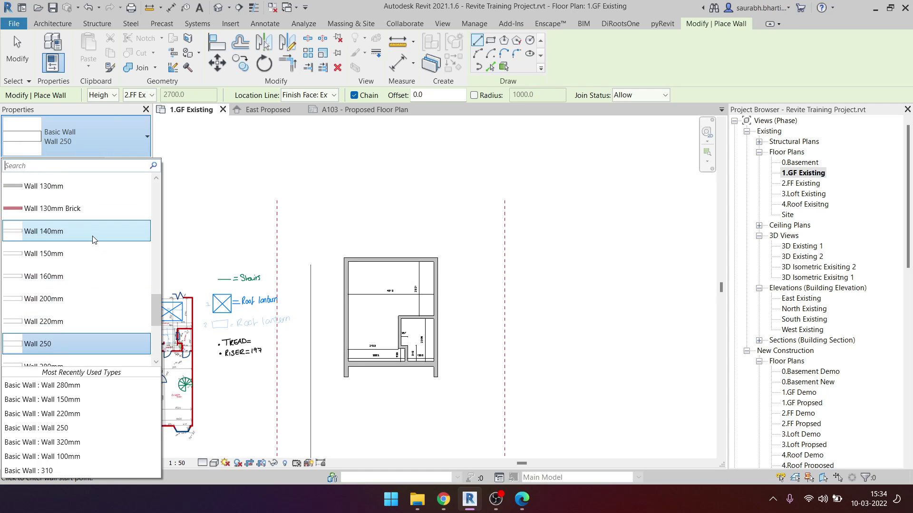
{"action": "scroll", "coordinate": [94, 240], "scroll_direction": "up", "scroll_amount": 1}
{"action": "scroll", "coordinate": [93, 209], "scroll_direction": "up", "scroll_amount": 1}
{"action": "left_click", "coordinate": [92, 202]}
{"action": "scroll", "coordinate": [371, 356], "scroll_direction": "up", "scroll_amount": 1}
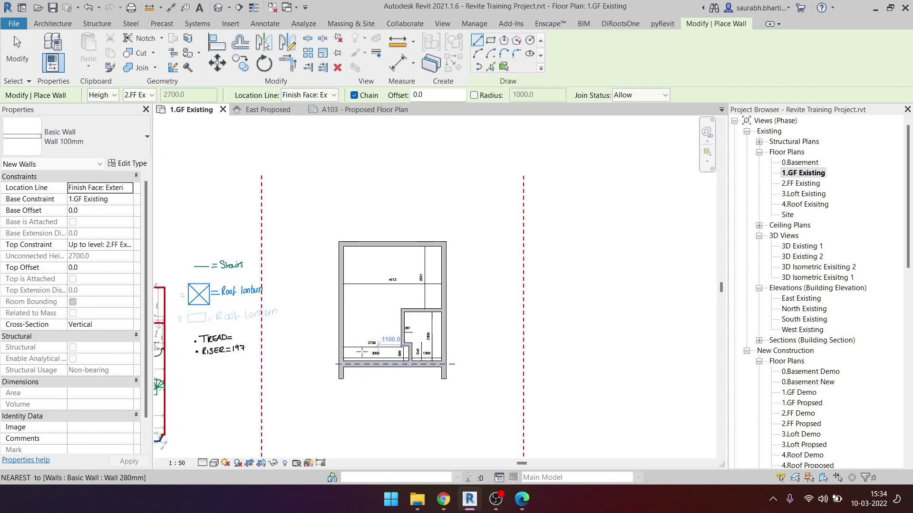
{"action": "scroll", "coordinate": [362, 352], "scroll_direction": "up", "scroll_amount": 4}
{"action": "left_click", "coordinate": [316, 323]}
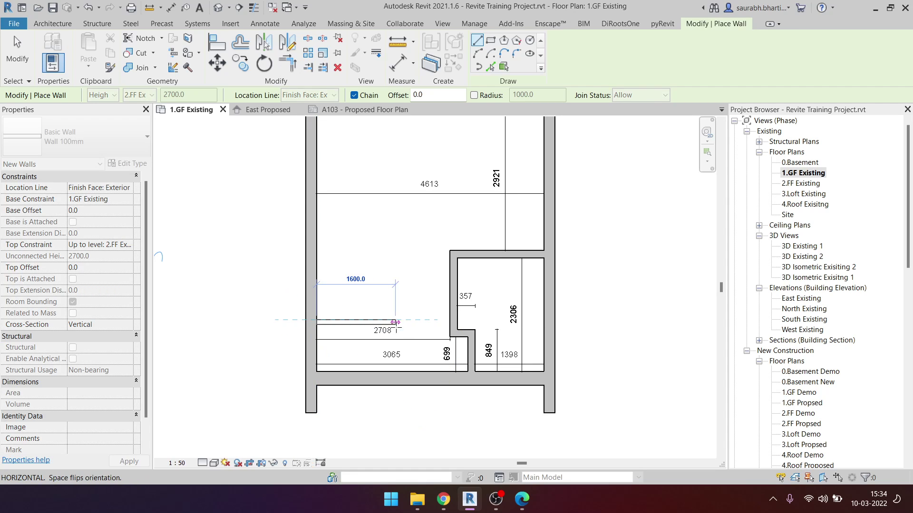
{"action": "left_click", "coordinate": [396, 322]}
{"action": "key", "text": "Escape"}
{"action": "key", "text": "Escape"}
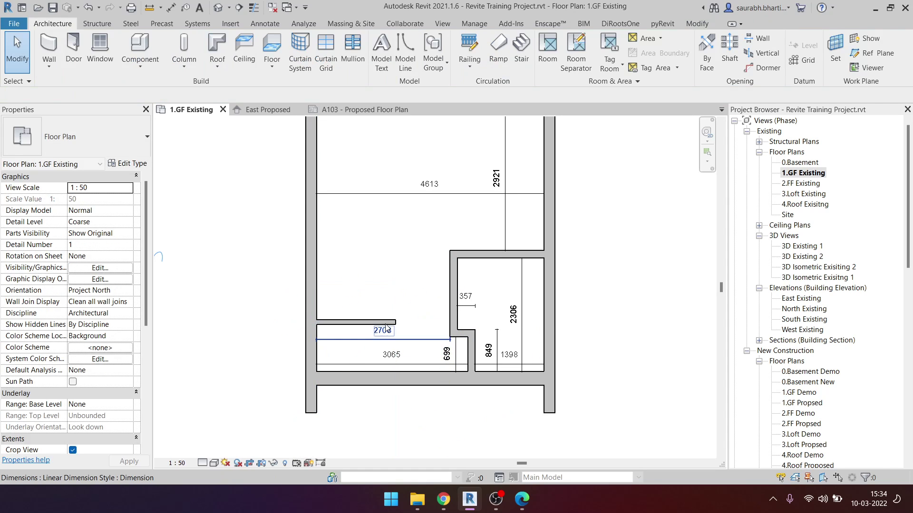
Step: Add an aligned dimension above the partition labelling its 1600 length
{"action": "key", "text": "d"}
{"action": "key", "text": "i"}
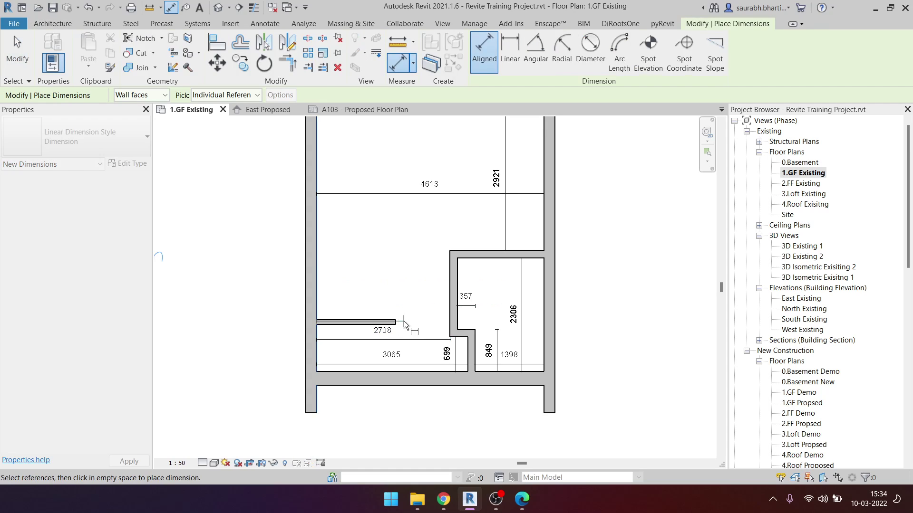
{"action": "left_click", "coordinate": [399, 291]}
Step: Shorten the new partition wall from 1600 to 1309 via its length dimension
{"action": "key", "text": "Escape"}
{"action": "key", "text": "Escape"}
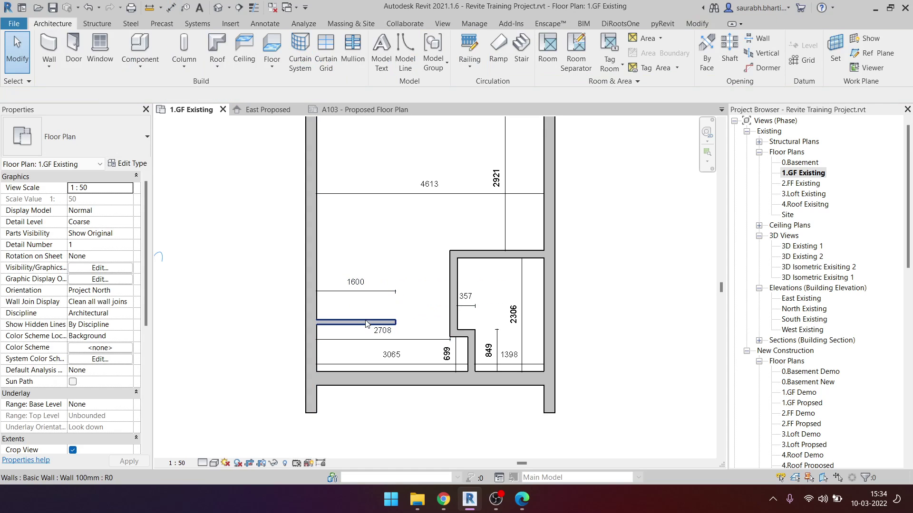
{"action": "left_click", "coordinate": [364, 323]}
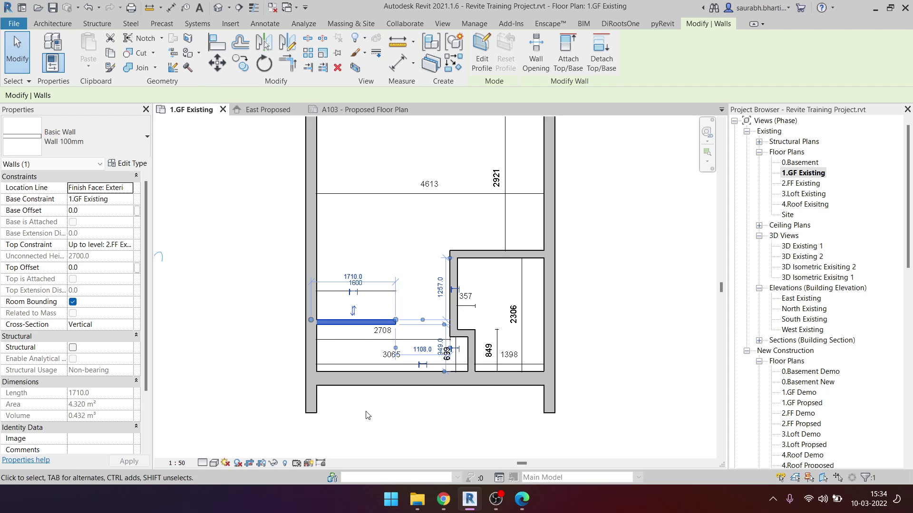
{"action": "scroll", "coordinate": [366, 416], "scroll_direction": "down", "scroll_amount": 3}
{"action": "middle_click_drag", "start_coordinate": [376, 323], "coordinate": [526, 320]}
{"action": "scroll", "coordinate": [284, 252], "scroll_direction": "up", "scroll_amount": 5}
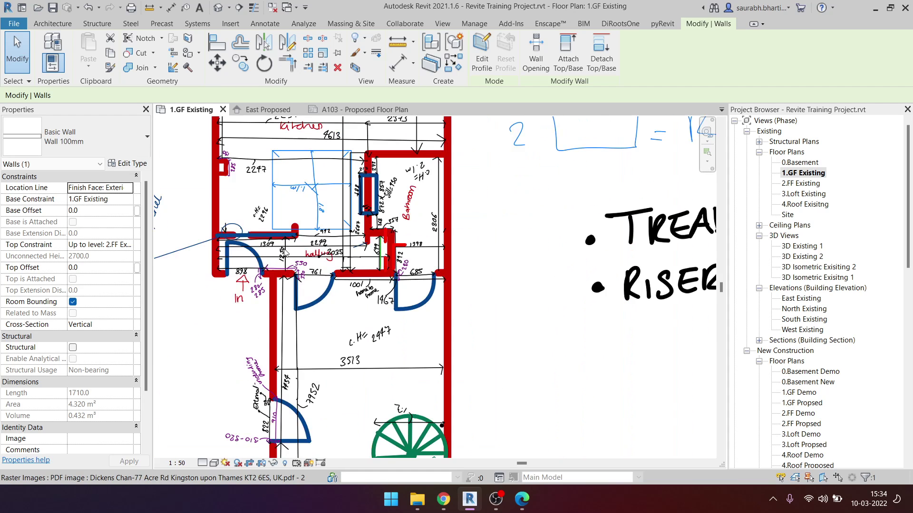
{"action": "scroll", "coordinate": [286, 252], "scroll_direction": "up", "scroll_amount": 3}
{"action": "scroll", "coordinate": [318, 259], "scroll_direction": "down", "scroll_amount": 3}
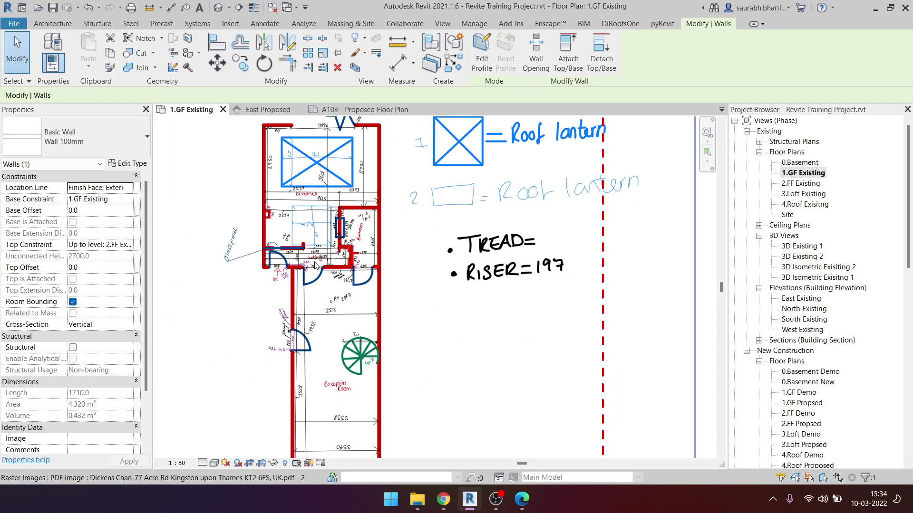
{"action": "middle_click_drag", "start_coordinate": [546, 266], "coordinate": [157, 283]}
{"action": "scroll", "coordinate": [478, 267], "scroll_direction": "up", "scroll_amount": 4}
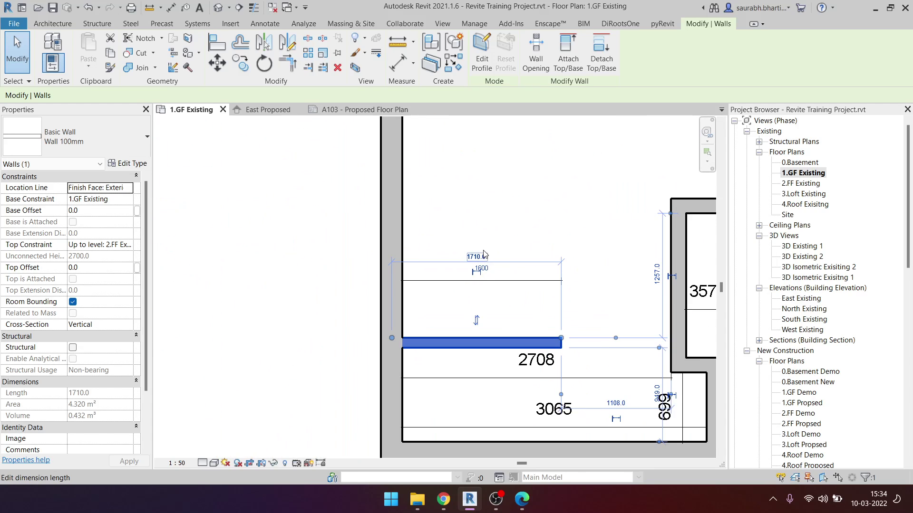
{"action": "key", "text": "Escape"}
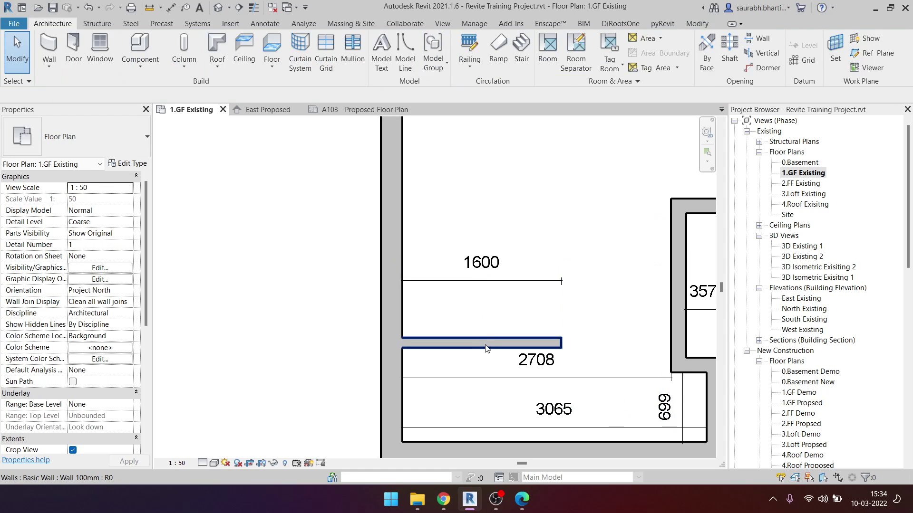
{"action": "left_click", "coordinate": [497, 343]}
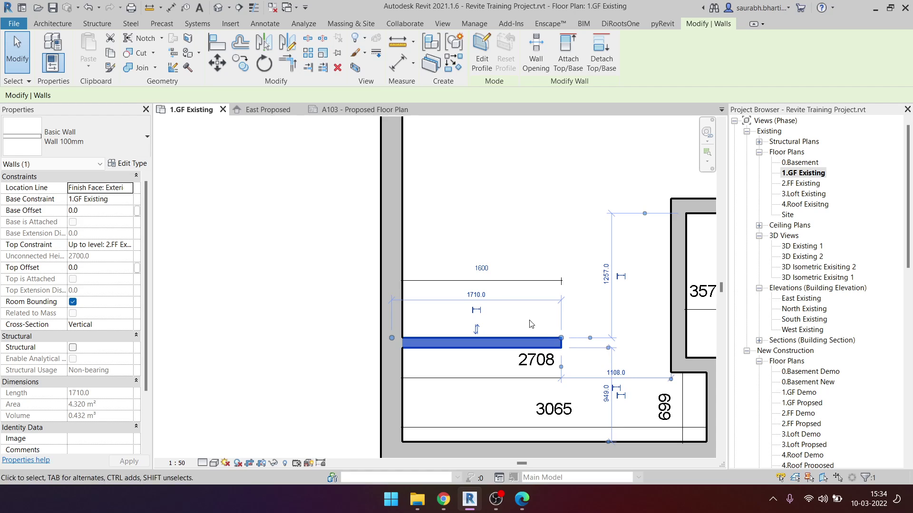
{"action": "left_click", "coordinate": [484, 269]}
{"action": "type", "text": "1309"}
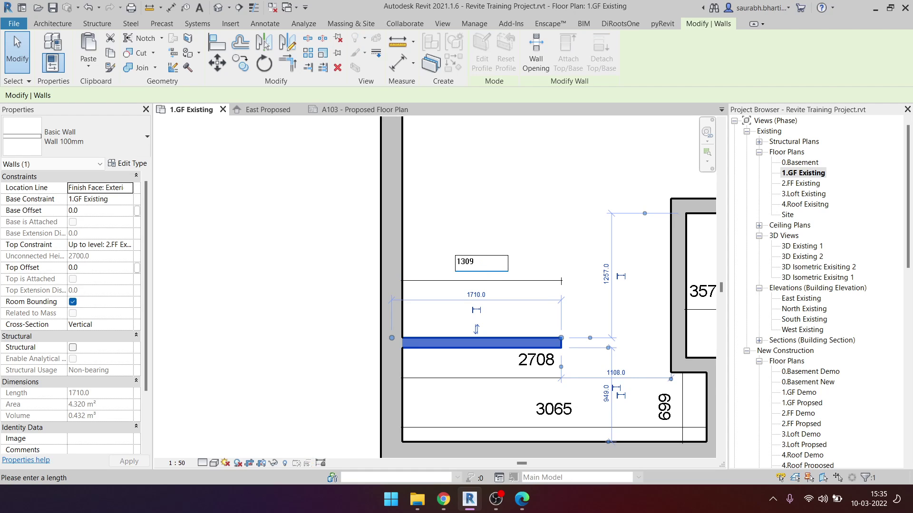
{"action": "key", "text": "Return"}
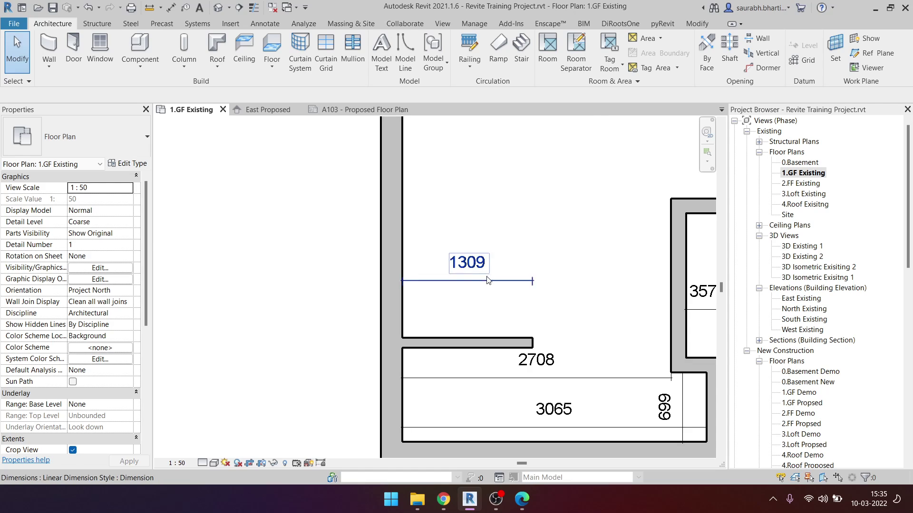
Step: Dimension the gap to the wall below and change it from 949 to 1250
{"action": "scroll", "coordinate": [489, 279], "scroll_direction": "down", "scroll_amount": 1}
{"action": "key", "text": "i"}
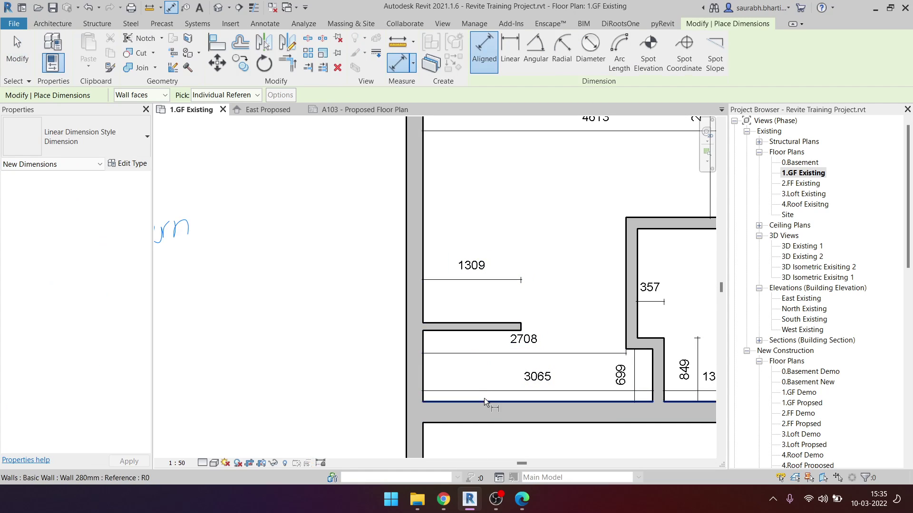
{"action": "left_click", "coordinate": [495, 337]}
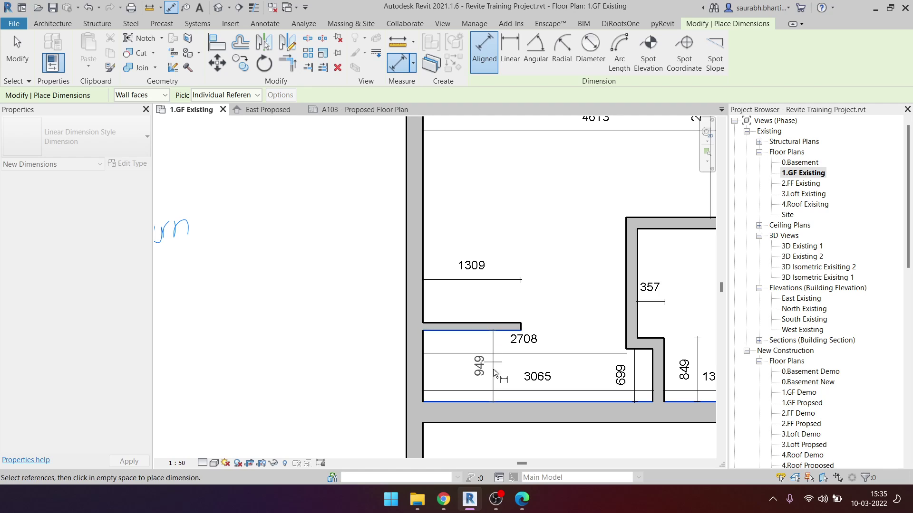
{"action": "key", "text": "Escape"}
{"action": "scroll", "coordinate": [506, 332], "scroll_direction": "up", "scroll_amount": 1}
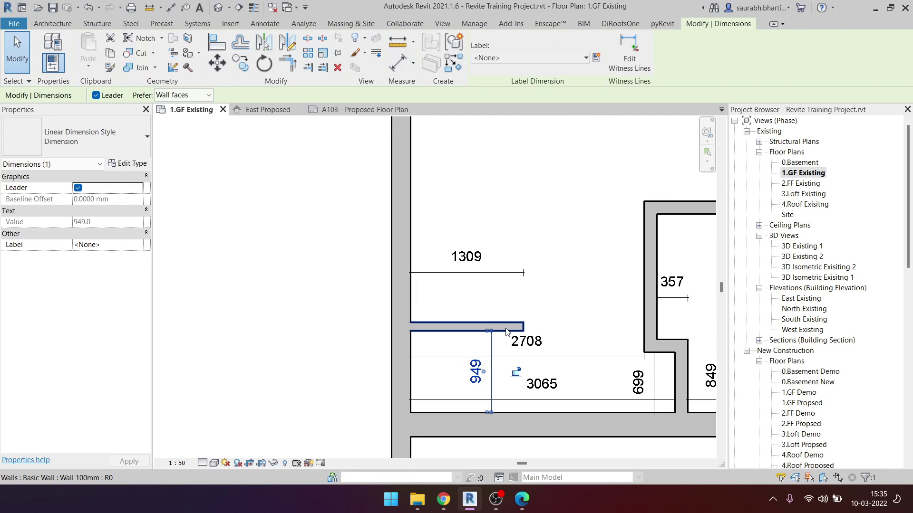
{"action": "left_click", "coordinate": [495, 326]}
{"action": "left_click", "coordinate": [479, 378]}
{"action": "type", "text": "1250"}
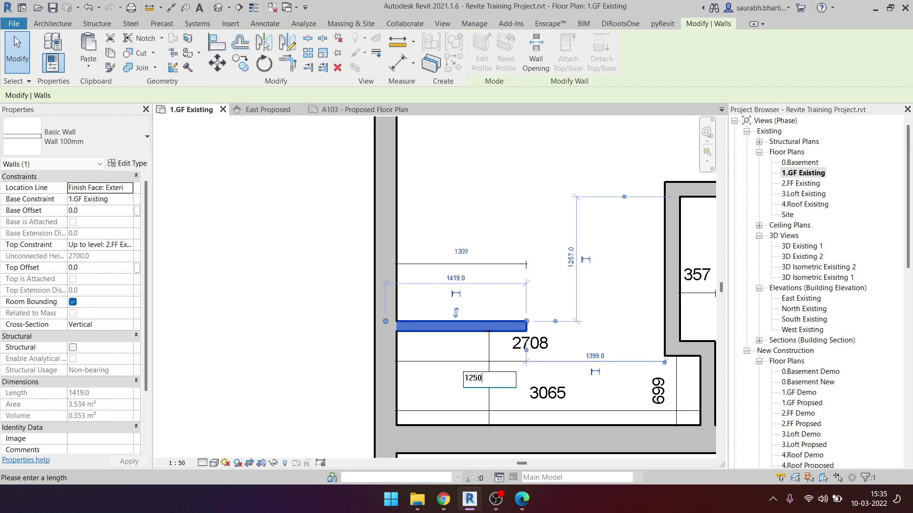
{"action": "key", "text": "Return"}
{"action": "key", "text": "Escape"}
Step: Zoom and pan the ground-floor plan to the wall stub near the 1309 and 2708 dimensions
{"action": "scroll", "coordinate": [472, 405], "scroll_direction": "down", "scroll_amount": 5}
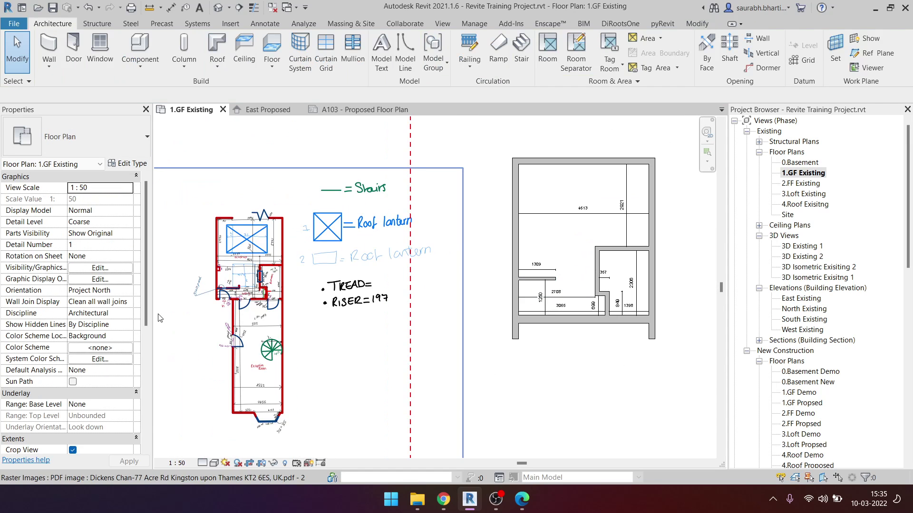
{"action": "scroll", "coordinate": [332, 285], "scroll_direction": "up", "scroll_amount": 3}
{"action": "scroll", "coordinate": [278, 275], "scroll_direction": "up", "scroll_amount": 4}
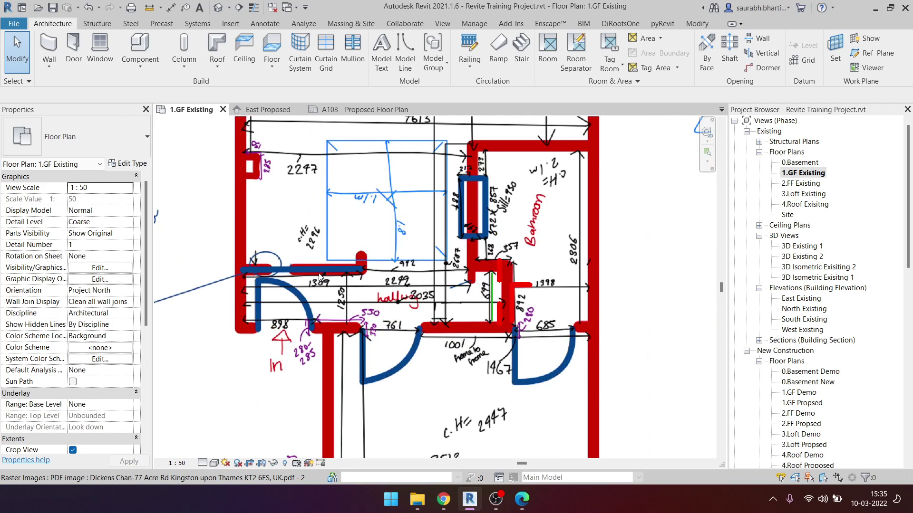
{"action": "scroll", "coordinate": [320, 277], "scroll_direction": "up", "scroll_amount": 3}
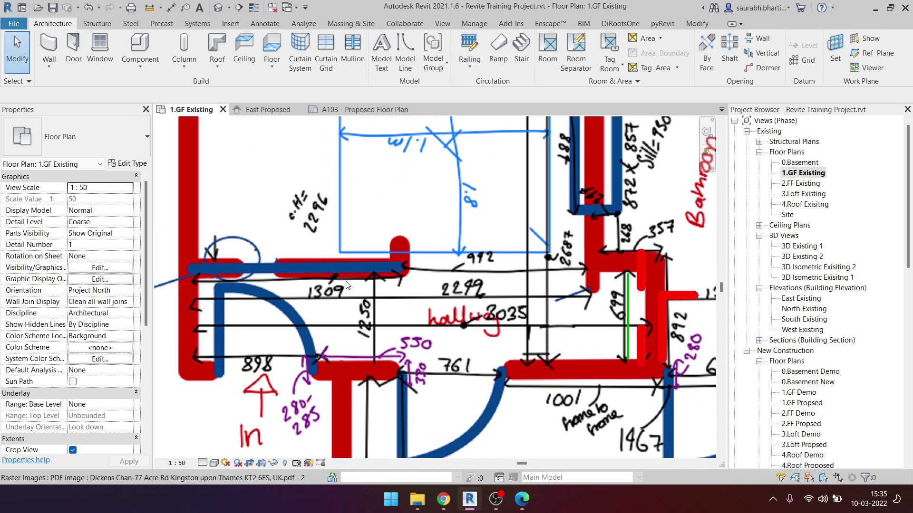
{"action": "middle_click_drag", "start_coordinate": [213, 293], "coordinate": [372, 278]}
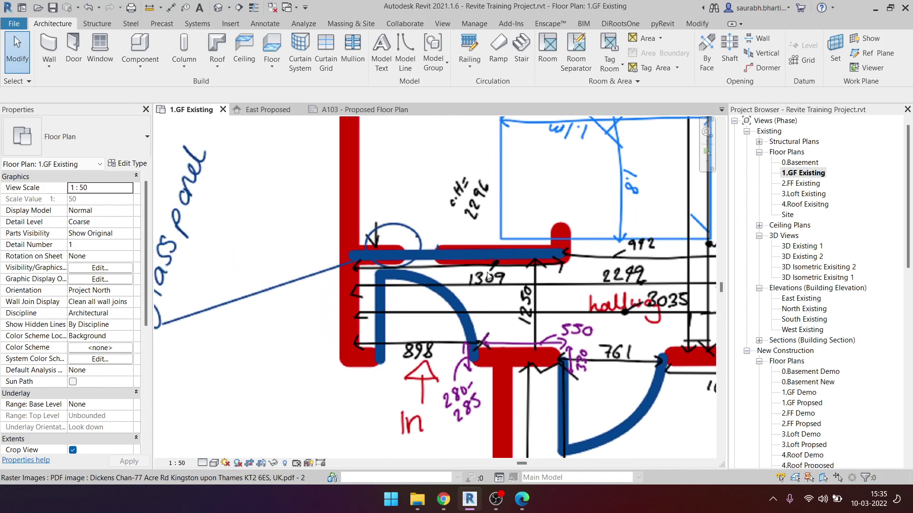
{"action": "middle_click_drag", "start_coordinate": [488, 277], "coordinate": [318, 274]}
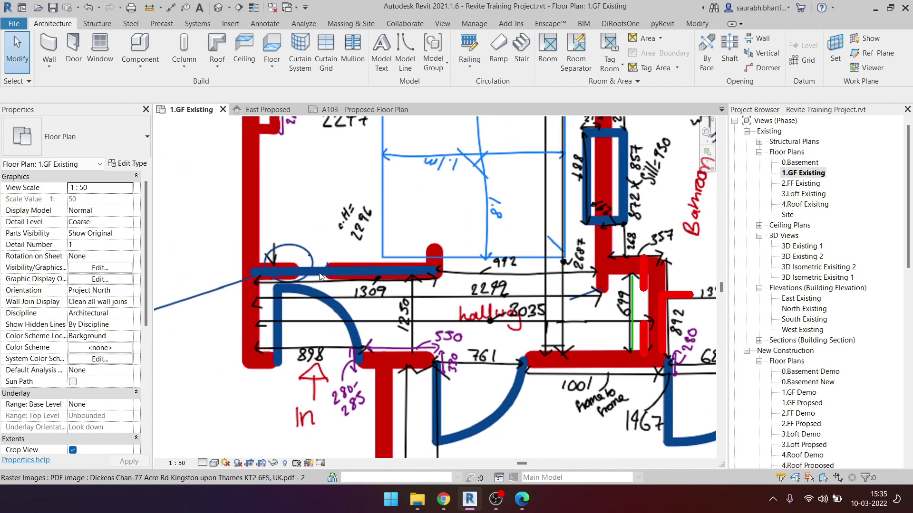
{"action": "scroll", "coordinate": [397, 279], "scroll_direction": "down", "scroll_amount": 3}
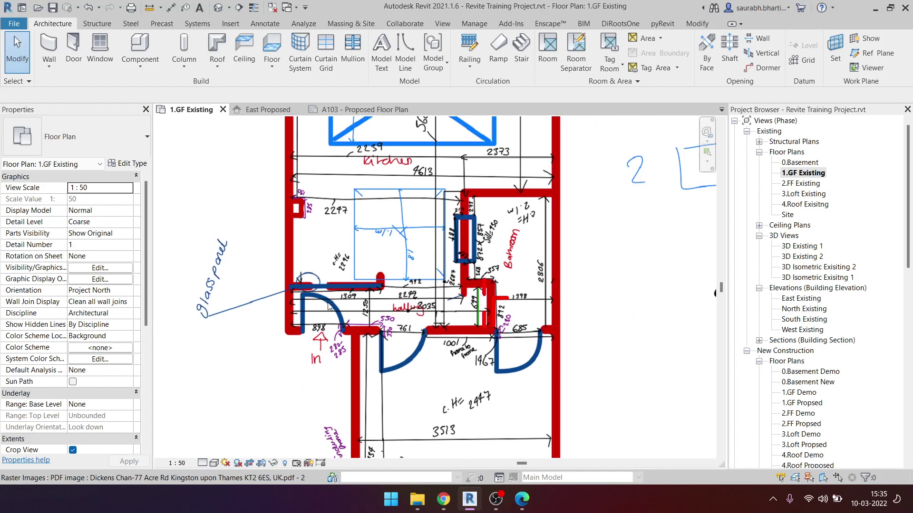
{"action": "middle_click_drag", "start_coordinate": [544, 369], "coordinate": [321, 342]}
{"action": "scroll", "coordinate": [321, 342], "scroll_direction": "down", "scroll_amount": 3}
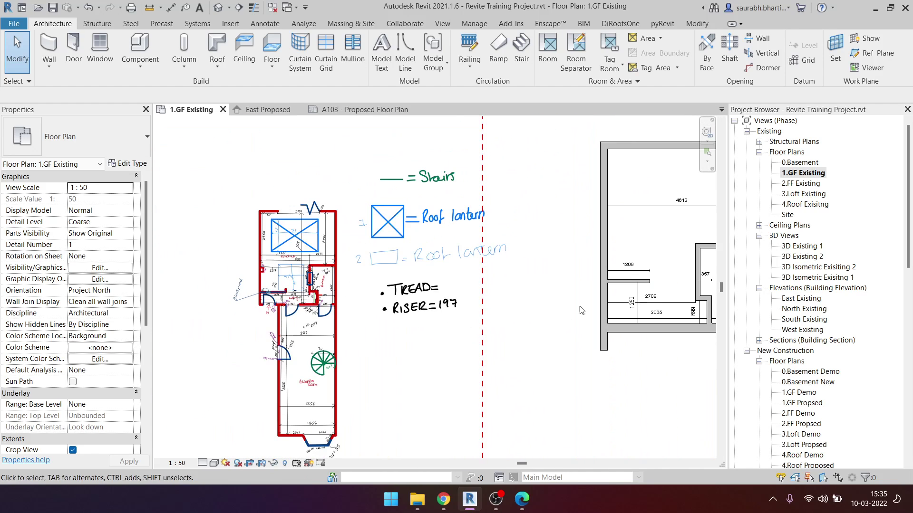
{"action": "scroll", "coordinate": [595, 287], "scroll_direction": "up", "scroll_amount": 4}
{"action": "scroll", "coordinate": [595, 287], "scroll_direction": "up", "scroll_amount": 2}
{"action": "middle_click_drag", "start_coordinate": [595, 287], "coordinate": [519, 290]}
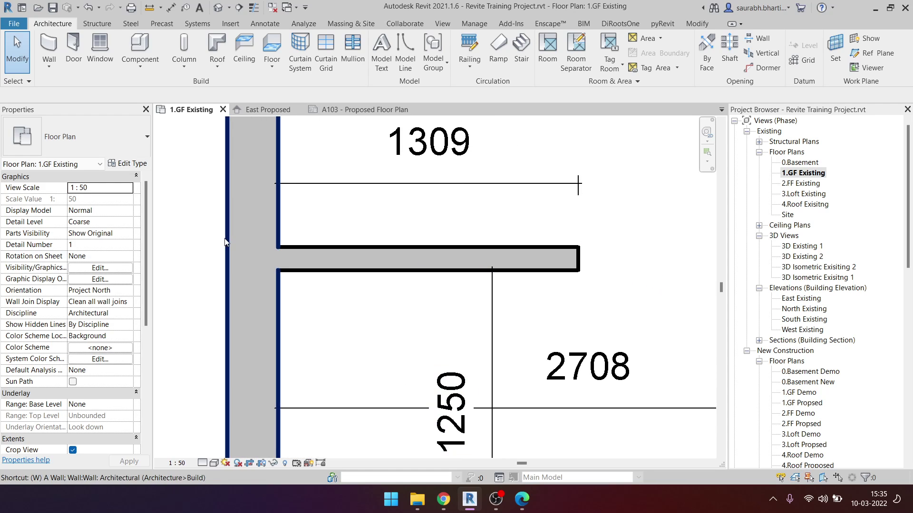
Step: Start the Wall tool with WA and choose the Curtain Wall type
{"action": "key", "text": "w"}
{"action": "key", "text": "a"}
{"action": "left_click", "coordinate": [100, 135]}
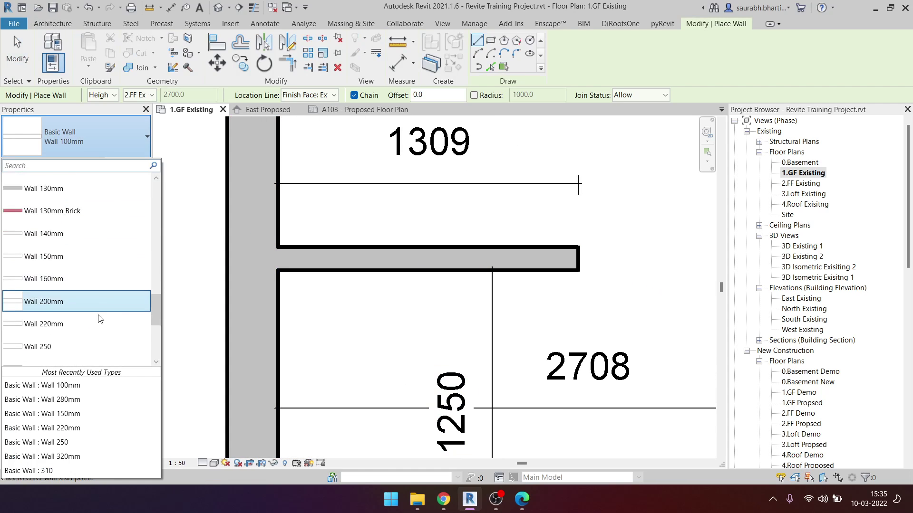
{"action": "scroll", "coordinate": [96, 331], "scroll_direction": "down", "scroll_amount": 2}
{"action": "scroll", "coordinate": [95, 328], "scroll_direction": "down", "scroll_amount": 3}
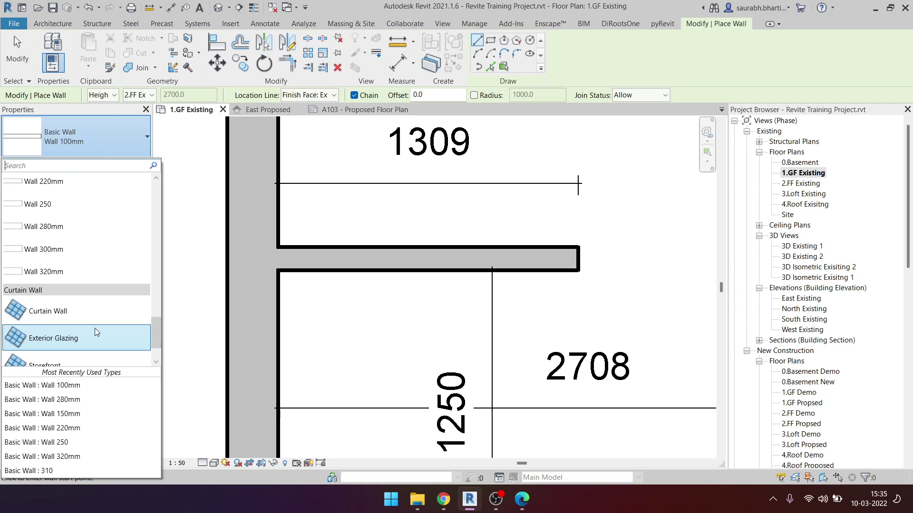
{"action": "scroll", "coordinate": [89, 306], "scroll_direction": "down", "scroll_amount": 2}
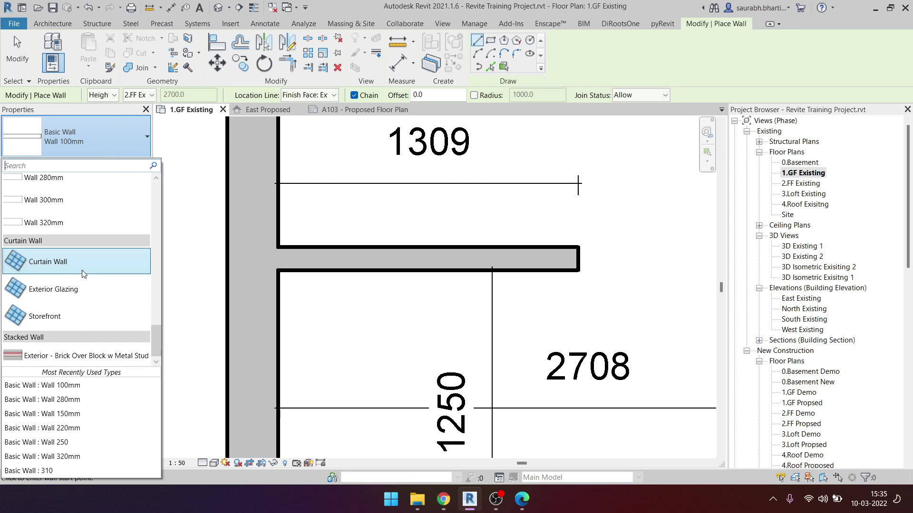
{"action": "left_click", "coordinate": [81, 272]}
{"action": "scroll", "coordinate": [238, 266], "scroll_direction": "up", "scroll_amount": 2}
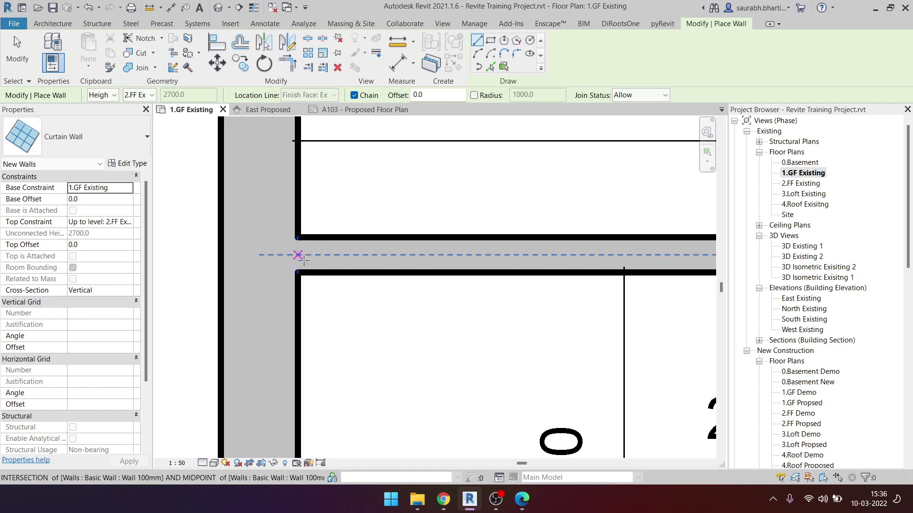
{"action": "mouse_move", "coordinate": [443, 499]}
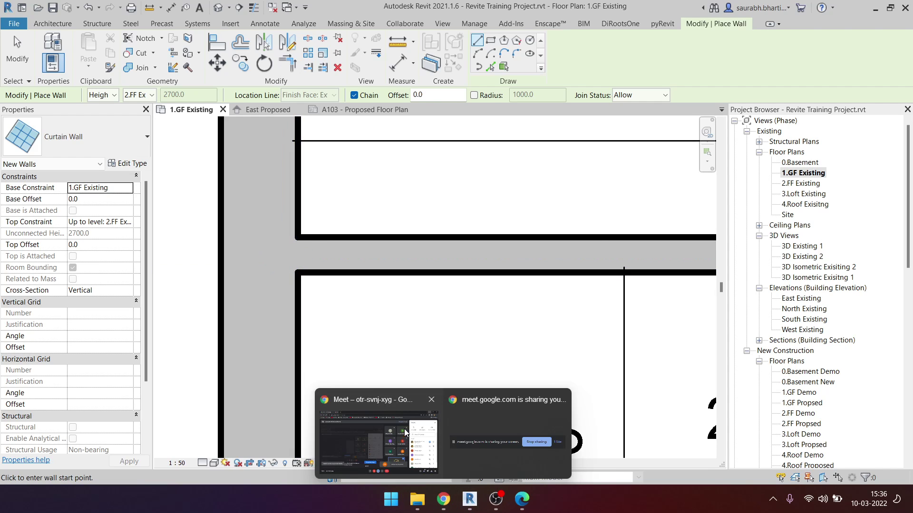
Step: Admit the waiting person into the video meeting and return to Revit
{"action": "left_click", "coordinate": [376, 435]}
{"action": "left_click", "coordinate": [579, 133]}
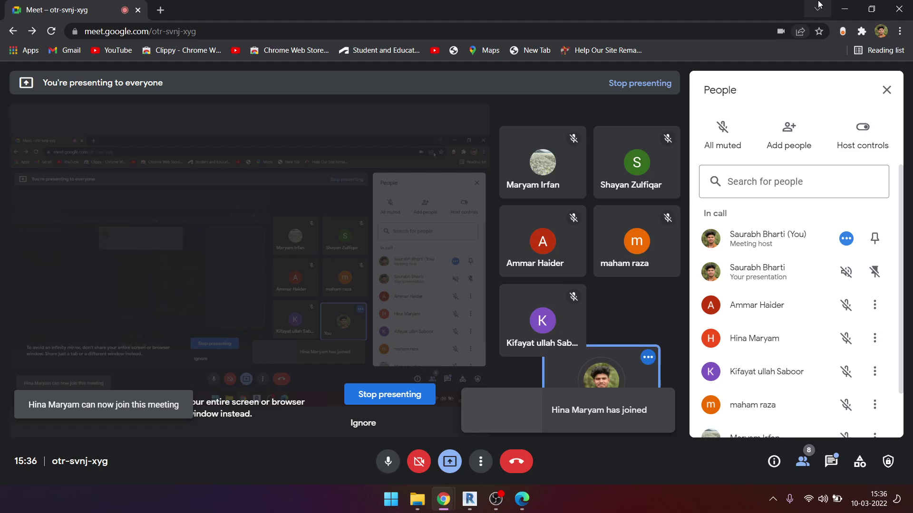
{"action": "key", "text": "alt+Tab"}
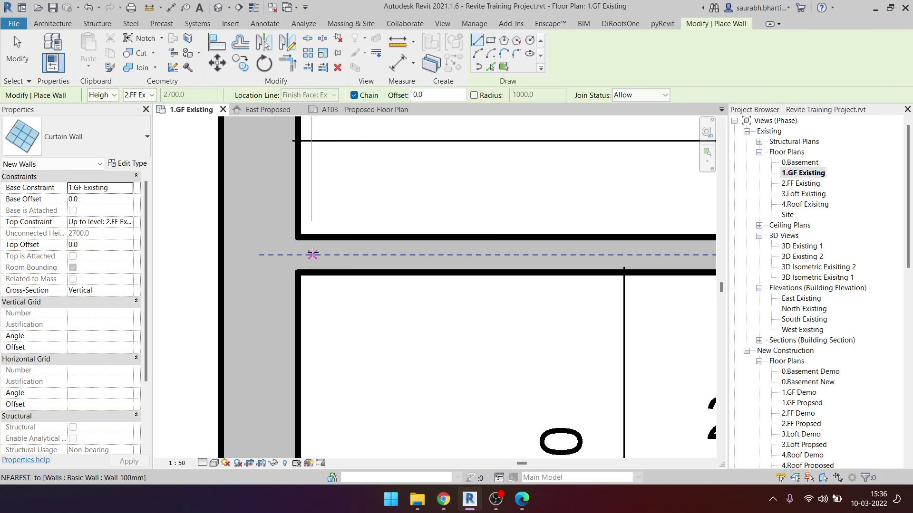
Step: Set the curtain wall Location Line to Wall Centerline, cancelling the started wall and reactivating WA
{"action": "left_click", "coordinate": [298, 255]}
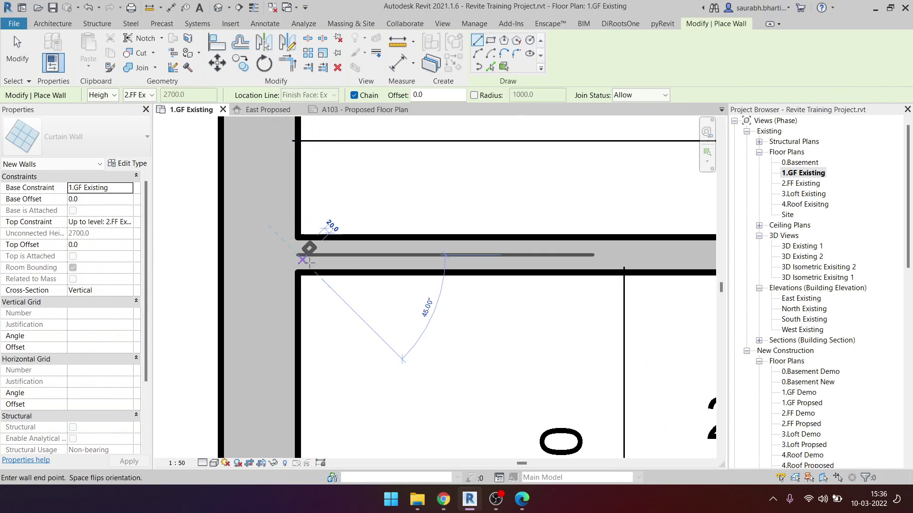
{"action": "scroll", "coordinate": [310, 263], "scroll_direction": "down", "scroll_amount": 2}
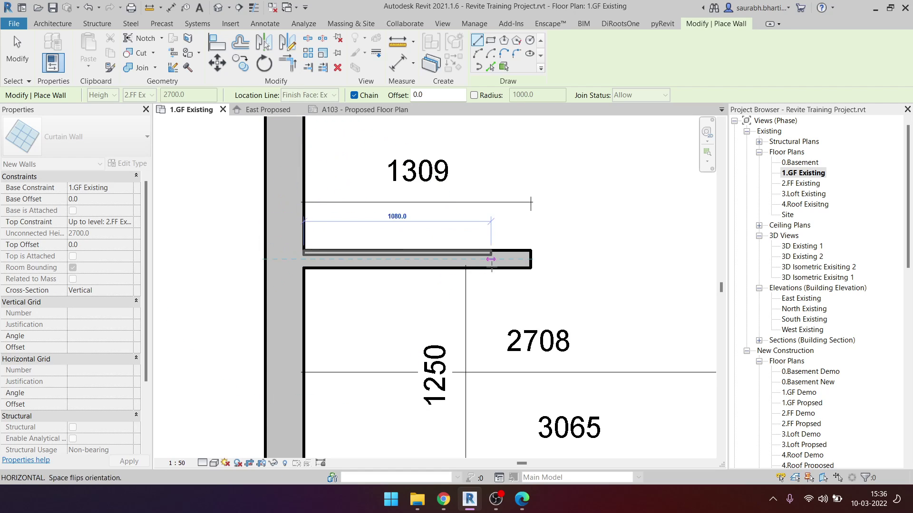
{"action": "left_click", "coordinate": [323, 95]}
{"action": "left_click", "coordinate": [318, 101]}
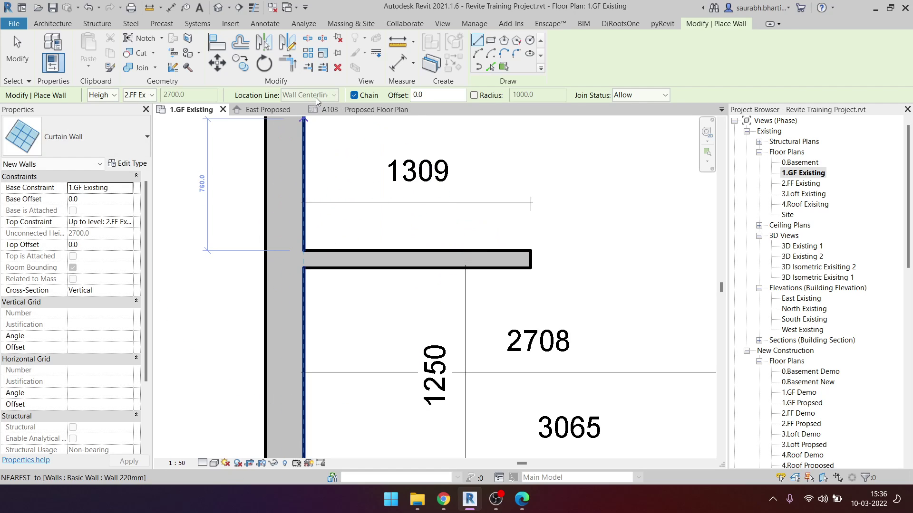
{"action": "key", "text": "Escape"}
{"action": "key", "text": "Escape"}
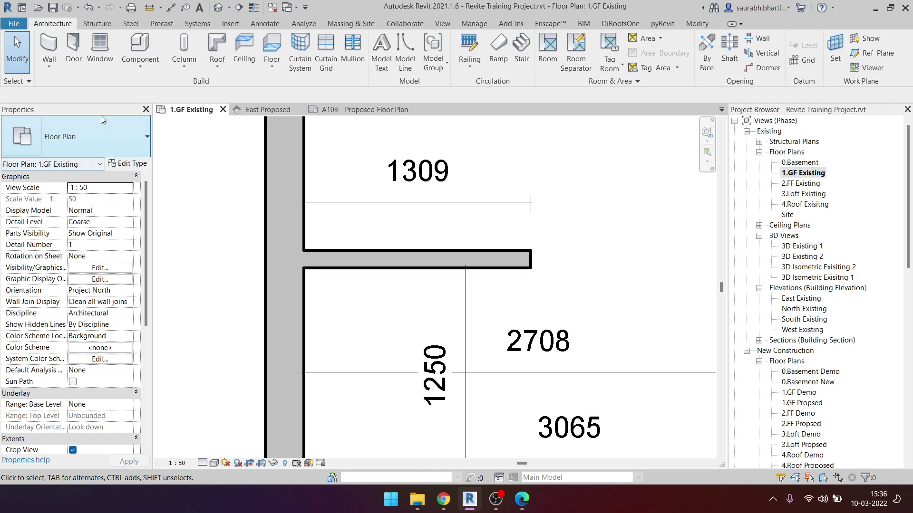
{"action": "key", "text": "w"}
{"action": "key", "text": "a"}
{"action": "scroll", "coordinate": [105, 254], "scroll_direction": "up", "scroll_amount": 5}
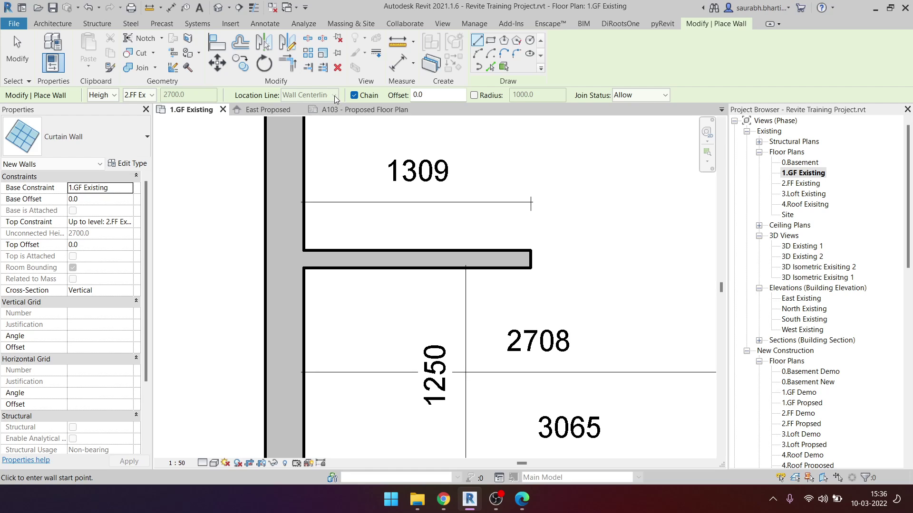
Step: Enable Automatically Embed in the Curtain Wall type properties
{"action": "left_click", "coordinate": [134, 164]}
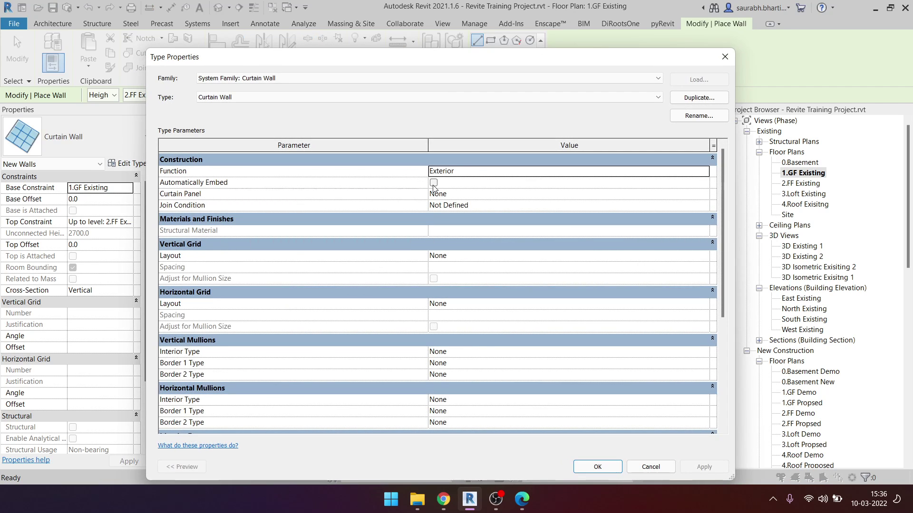
{"action": "left_click", "coordinate": [434, 183]}
{"action": "left_click", "coordinate": [616, 468]}
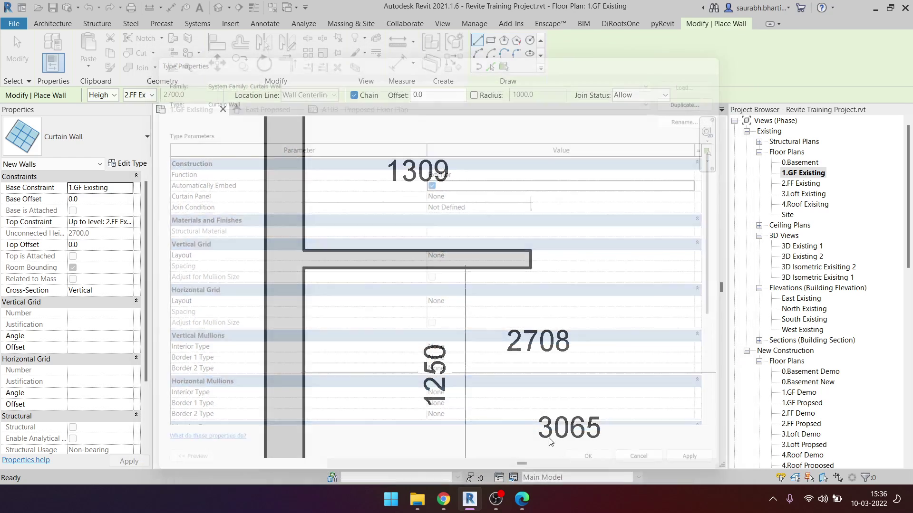
Step: Draw a 1380 mm curtain wall from the wall junction along the 1309 partition
{"action": "scroll", "coordinate": [304, 248], "scroll_direction": "up", "scroll_amount": 2}
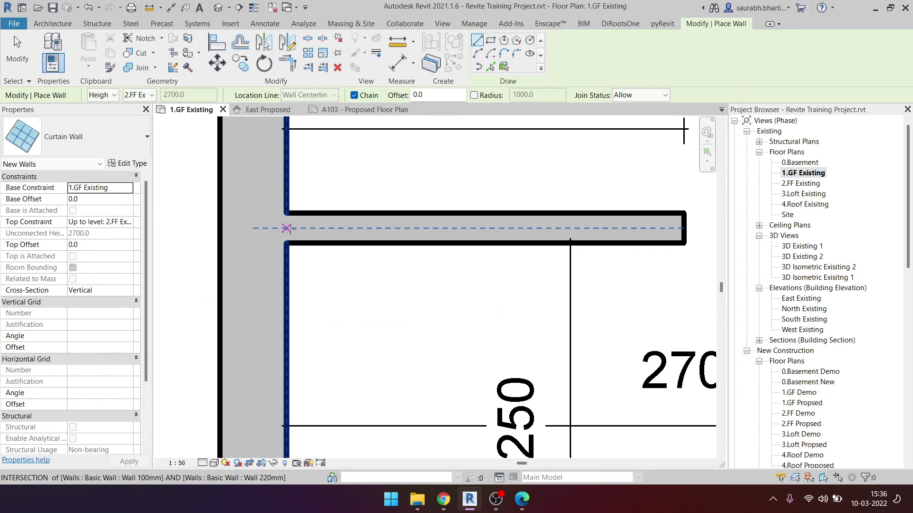
{"action": "left_click", "coordinate": [286, 228]}
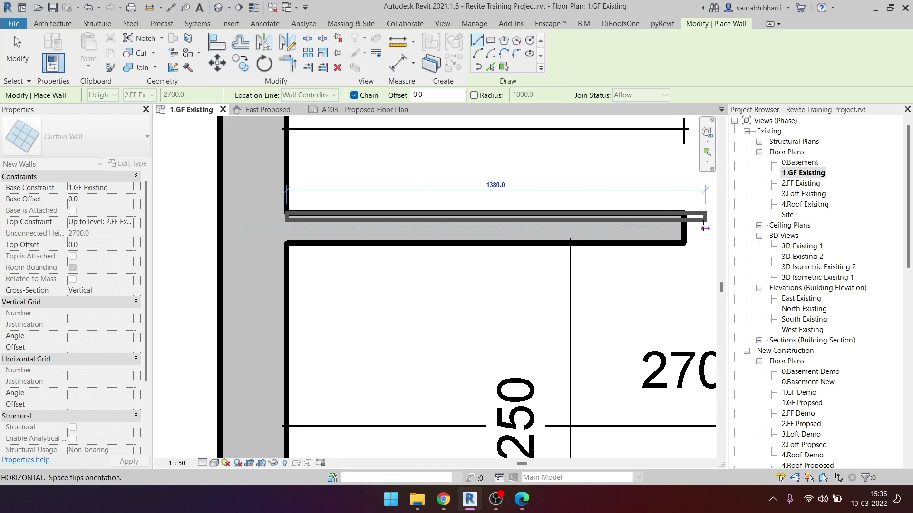
{"action": "left_click", "coordinate": [683, 228]}
{"action": "key", "text": "Escape"}
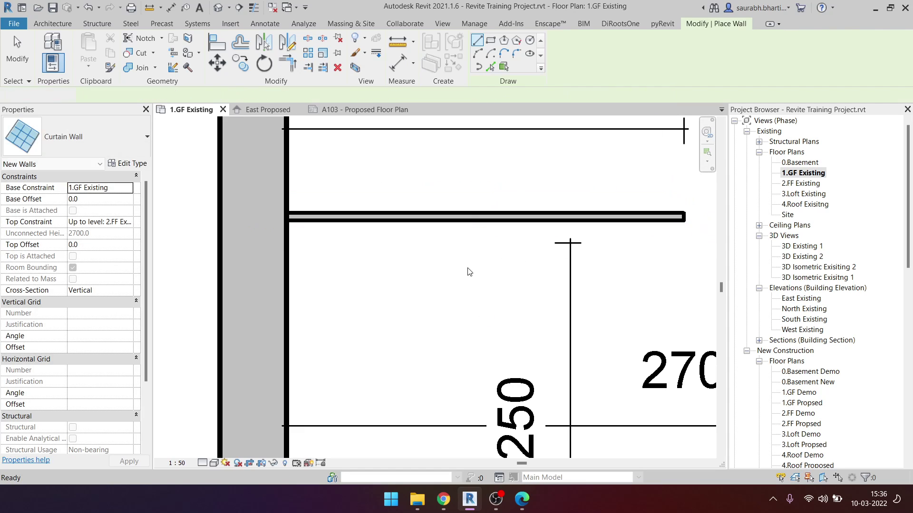
{"action": "key", "text": "Escape"}
{"action": "scroll", "coordinate": [462, 268], "scroll_direction": "down", "scroll_amount": 3}
Step: Switch to the default 3D view and orbit toward the new curtain wall
{"action": "left_click", "coordinate": [218, 7]}
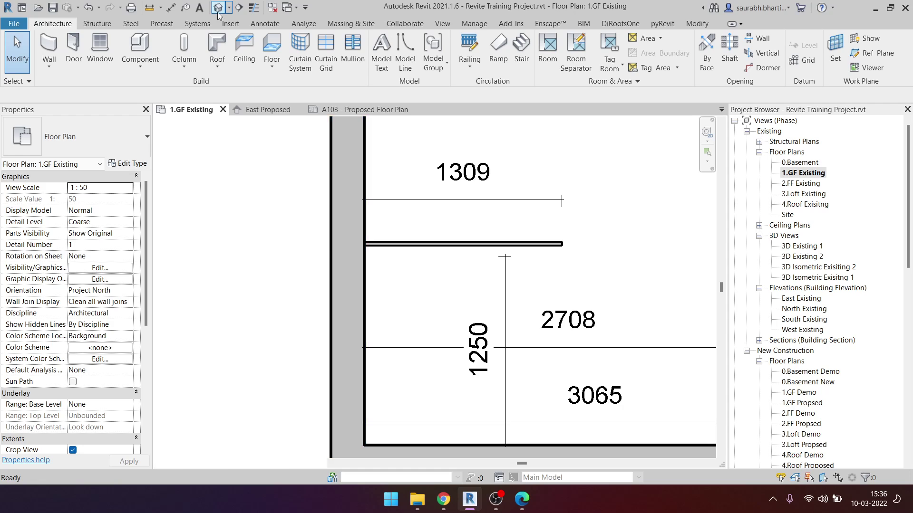
{"action": "mouse_move", "coordinate": [310, 254]}
{"action": "middle_mouse_down", "text": "shift"}
{"action": "mouse_move", "coordinate": [453, 371]}
{"action": "mouse_move", "coordinate": [307, 395]}
{"action": "middle_mouse_up", "text": "shift"}
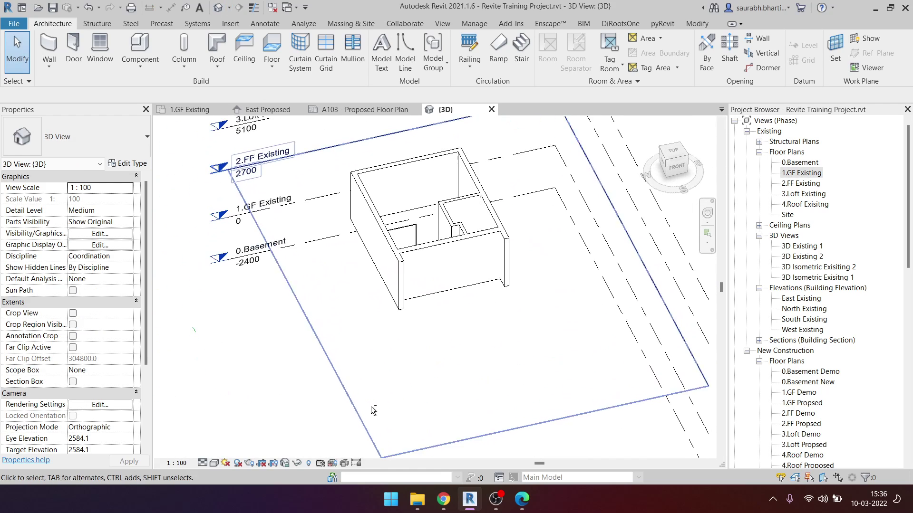
{"action": "scroll", "coordinate": [333, 285], "scroll_direction": "up", "scroll_amount": 3}
{"action": "left_click", "coordinate": [376, 304]}
{"action": "mouse_move", "coordinate": [380, 327]}
{"action": "middle_mouse_down", "text": "shift"}
{"action": "mouse_move", "coordinate": [256, 302]}
{"action": "mouse_move", "coordinate": [338, 284]}
{"action": "middle_mouse_up", "text": "shift"}
{"action": "key", "text": "Escape"}
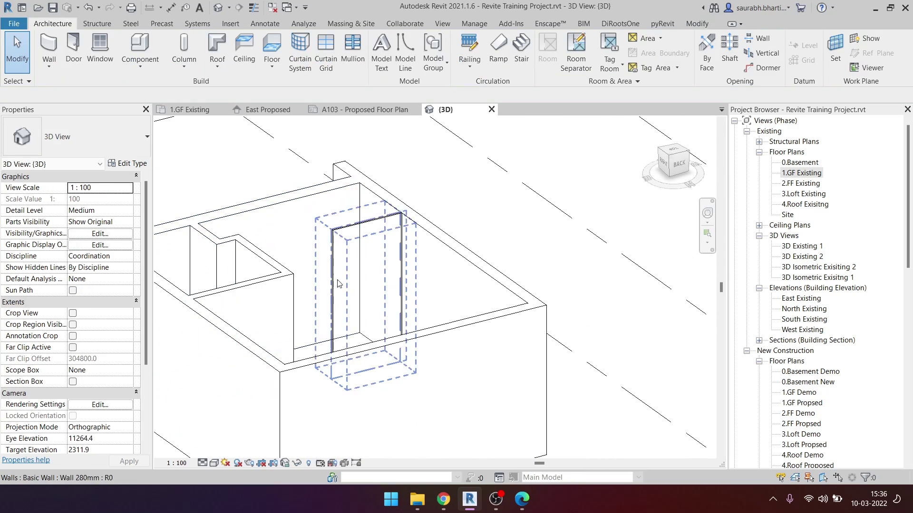
{"action": "middle_click_drag", "start_coordinate": [385, 307], "coordinate": [370, 304], "text": "shift"}
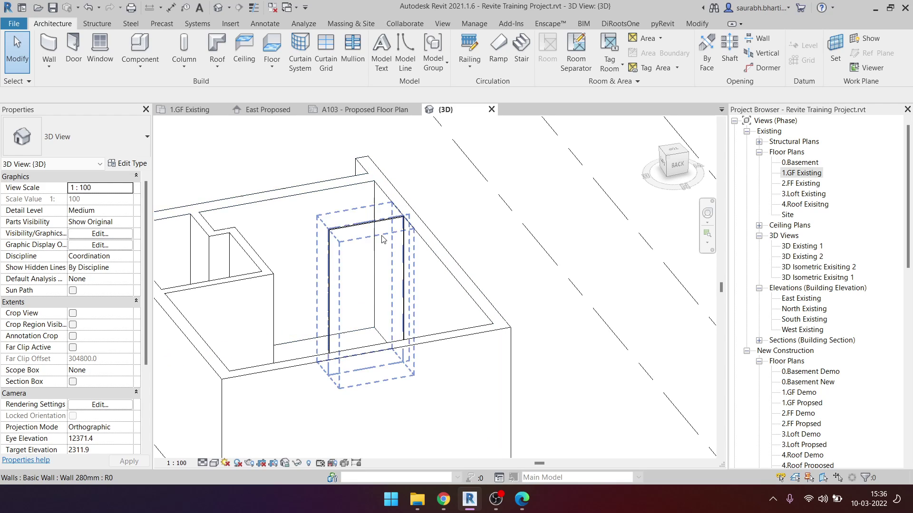
Step: Set the curtain wall's Base Offset to 1000, then select the wall beneath it
{"action": "left_click", "coordinate": [395, 230]}
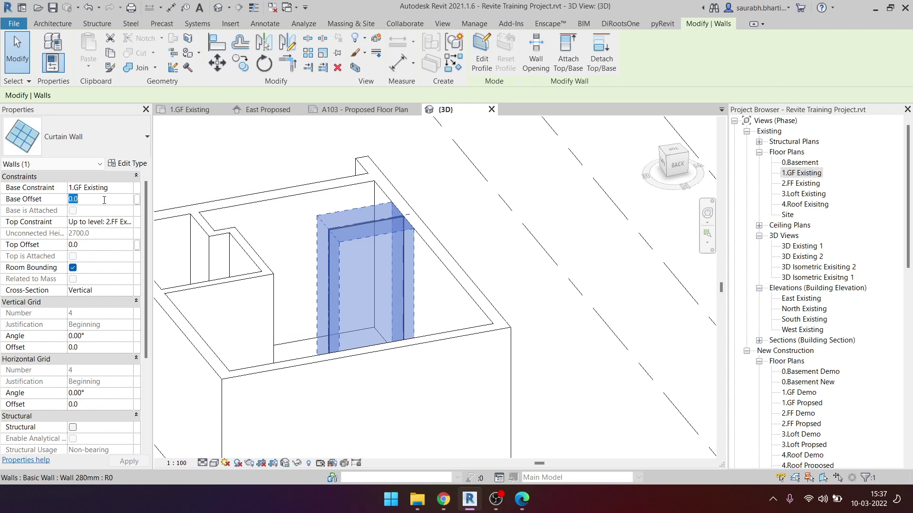
{"action": "middle_click_drag", "start_coordinate": [352, 361], "coordinate": [379, 367], "text": "shift"}
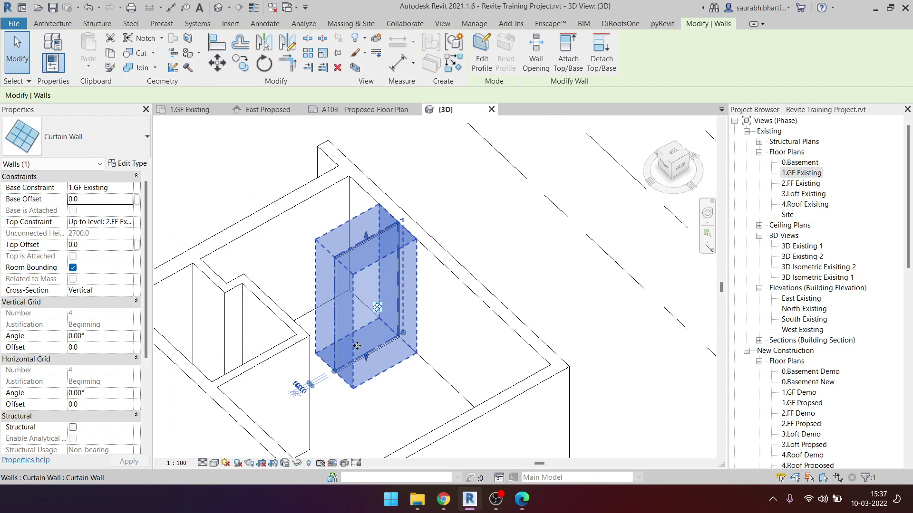
{"action": "scroll", "coordinate": [358, 362], "scroll_direction": "up", "scroll_amount": 5}
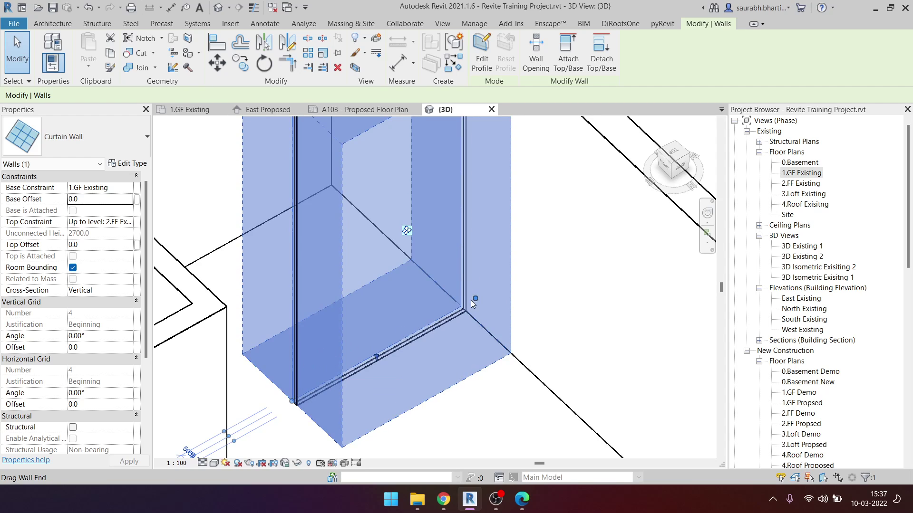
{"action": "left_click", "coordinate": [101, 200]}
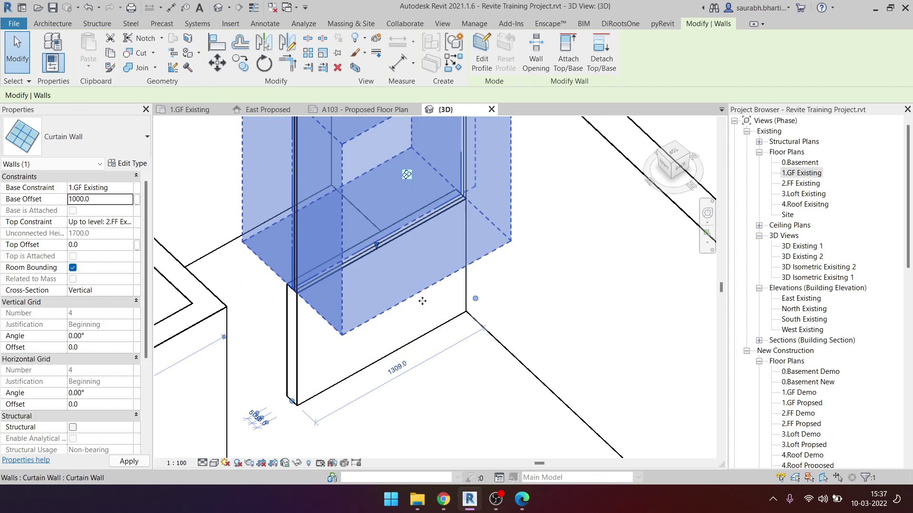
{"action": "key", "text": "Escape"}
{"action": "mouse_move", "coordinate": [368, 235]}
{"action": "middle_mouse_down", "text": "shift"}
{"action": "mouse_move", "coordinate": [423, 355]}
{"action": "mouse_move", "coordinate": [443, 287]}
{"action": "mouse_move", "coordinate": [454, 386]}
{"action": "mouse_move", "coordinate": [140, 289]}
{"action": "middle_mouse_up", "text": "shift"}
{"action": "left_click", "coordinate": [424, 354]}
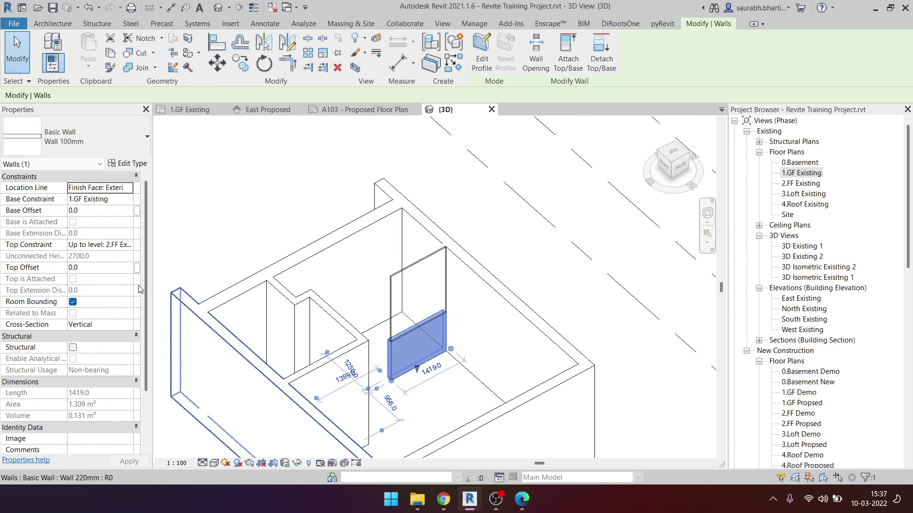
{"action": "left_click", "coordinate": [108, 211]}
Step: Set the curtain wall's Base Offset to 200 and orbit to view it
{"action": "key", "text": "Escape"}
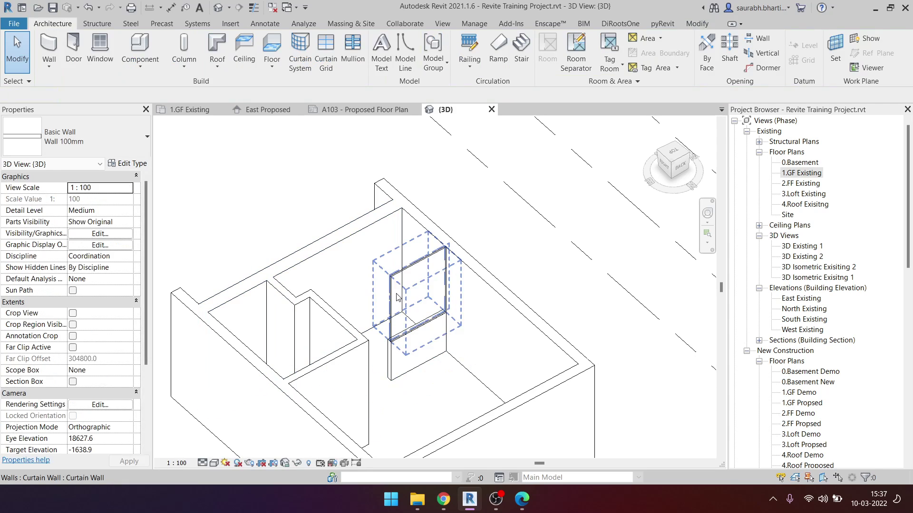
{"action": "left_click", "coordinate": [426, 291]}
{"action": "scroll", "coordinate": [426, 291], "scroll_direction": "up", "scroll_amount": 2}
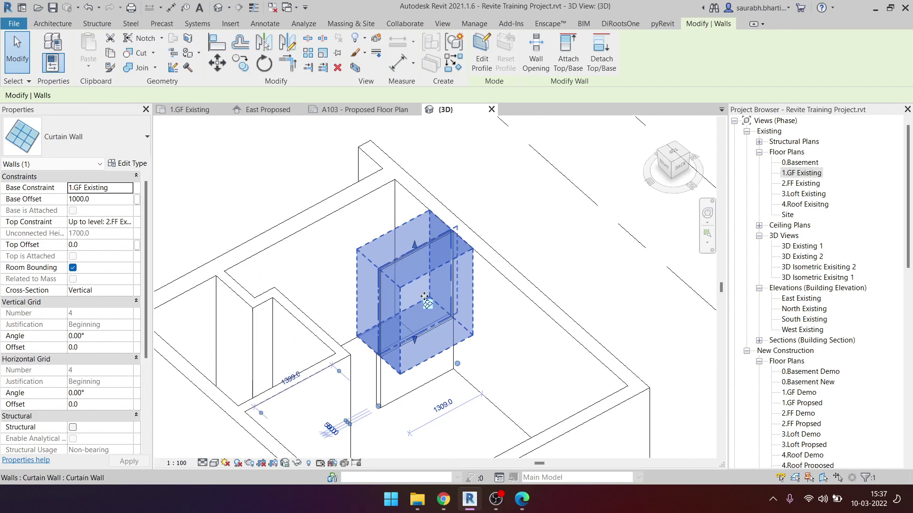
{"action": "left_click", "coordinate": [101, 200]}
{"action": "type", "text": "200"}
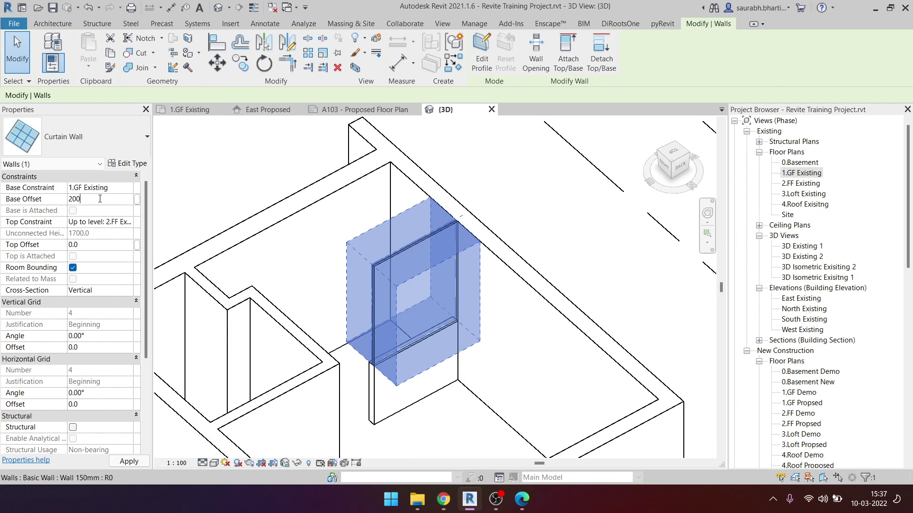
{"action": "key", "text": "Return"}
{"action": "key", "text": "Escape"}
{"action": "middle_click_drag", "start_coordinate": [409, 380], "coordinate": [425, 397], "text": "shift"}
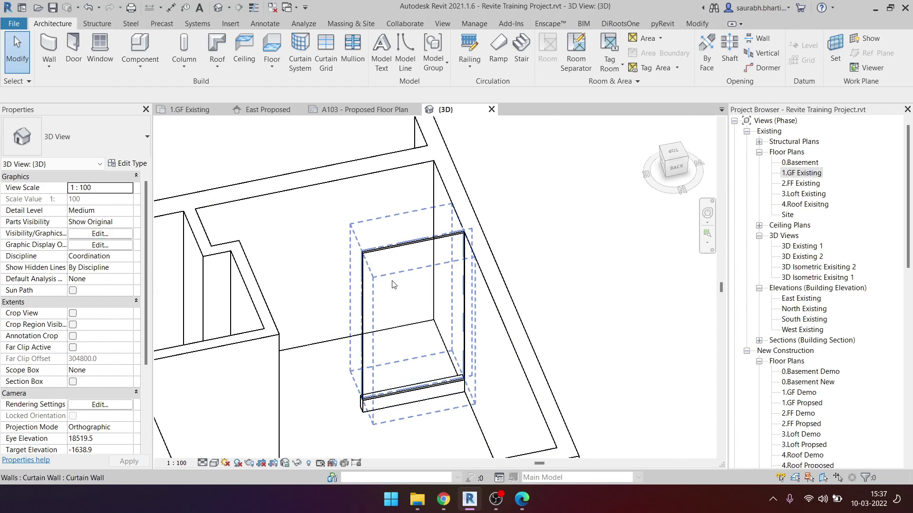
{"action": "middle_click_drag", "start_coordinate": [405, 274], "coordinate": [164, 288], "text": "shift"}
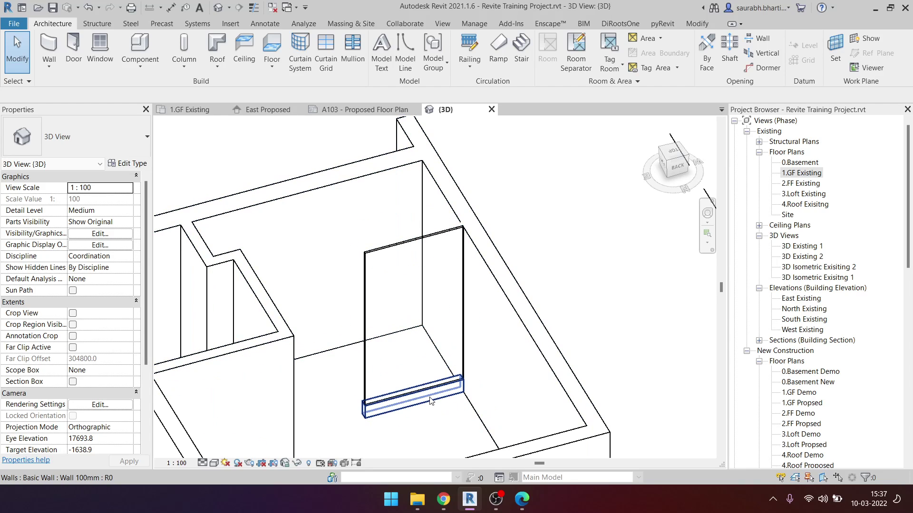
Step: Set the curtain wall's Top Offset to -200 and orbit to check the 2300 height
{"action": "left_click", "coordinate": [406, 265]}
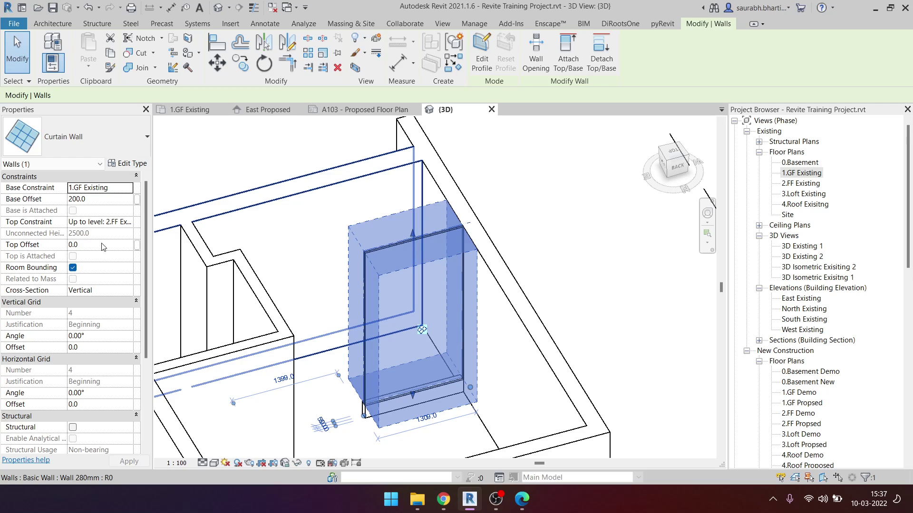
{"action": "left_click", "coordinate": [102, 244]}
{"action": "type", "text": "-200"}
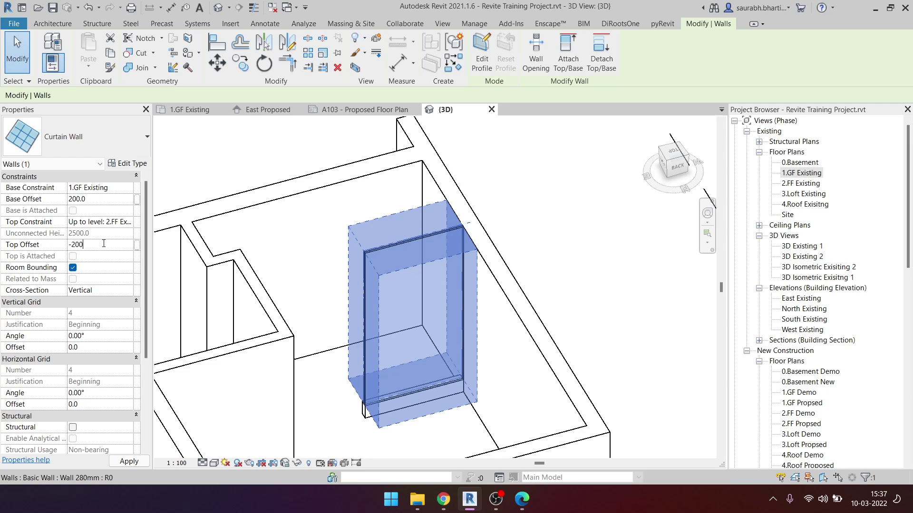
{"action": "key", "text": "Return"}
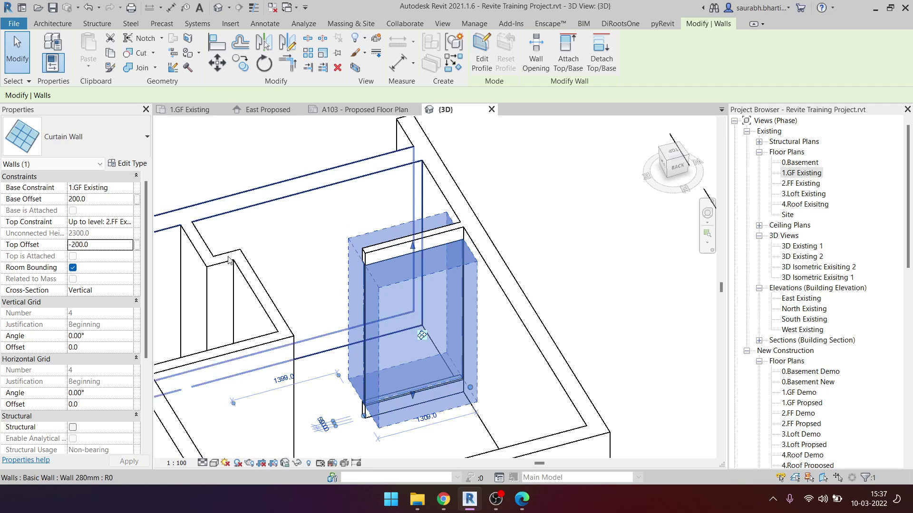
{"action": "left_click", "coordinate": [125, 246]}
{"action": "type", "text": "200"}
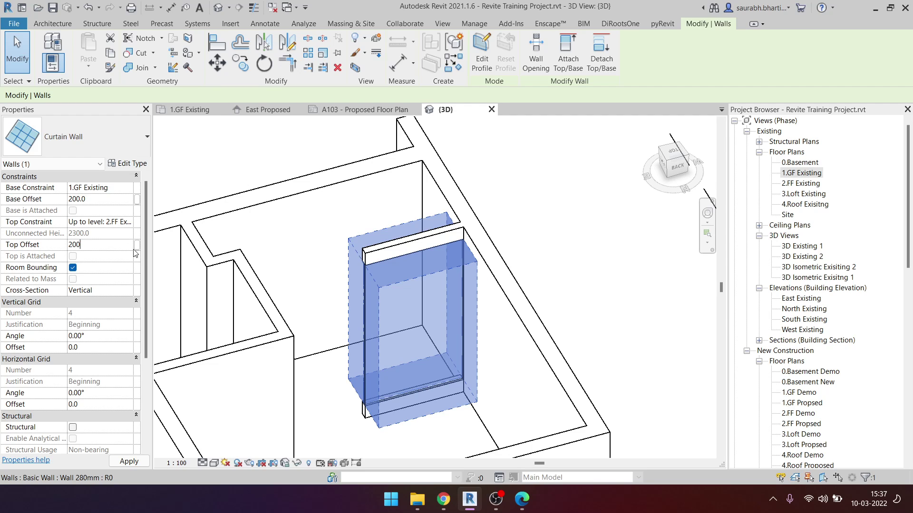
{"action": "key", "text": "Return"}
{"action": "middle_click_drag", "start_coordinate": [361, 241], "coordinate": [463, 177], "text": "shift"}
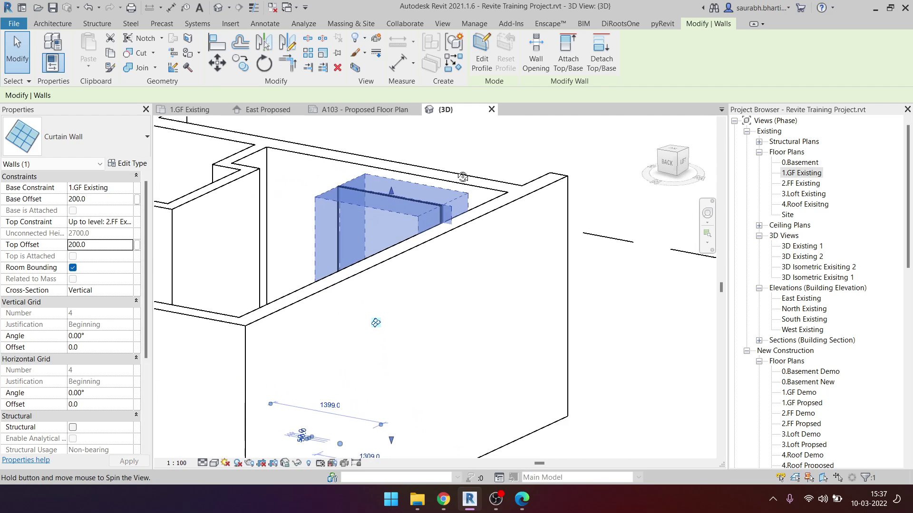
{"action": "middle_click_drag", "start_coordinate": [456, 254], "coordinate": [418, 204], "text": "shift"}
{"action": "type", "text": "-200"}
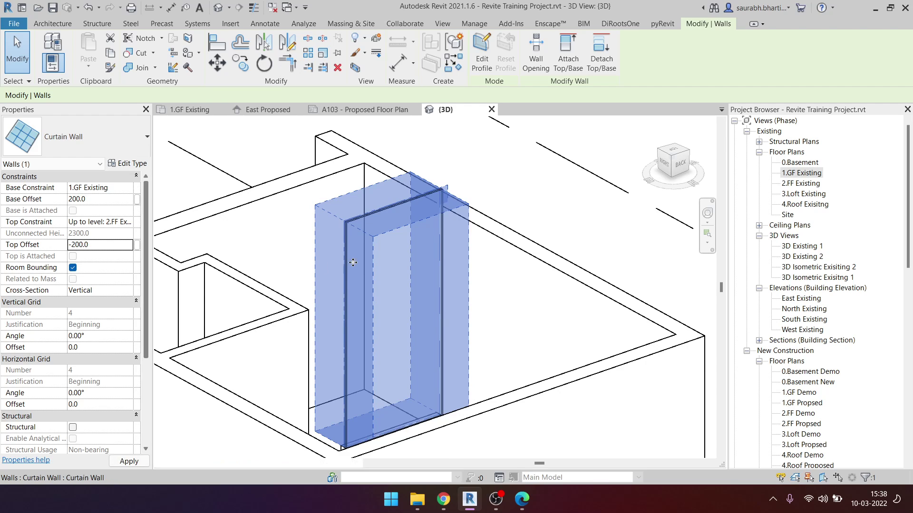
{"action": "middle_click_drag", "start_coordinate": [390, 286], "coordinate": [433, 304], "text": "shift"}
Step: Zoom the 3D view to fit the whole building with ZF
{"action": "key", "text": "Escape"}
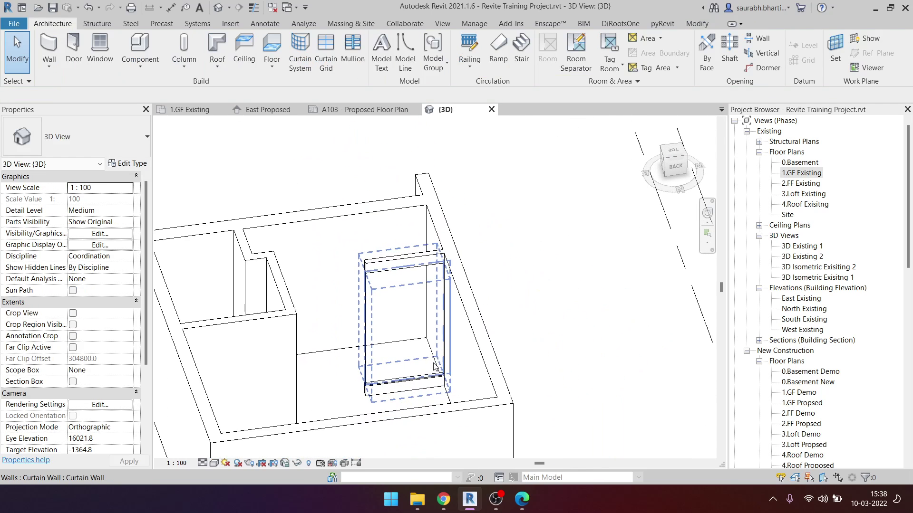
{"action": "scroll", "coordinate": [381, 266], "scroll_direction": "up", "scroll_amount": 3}
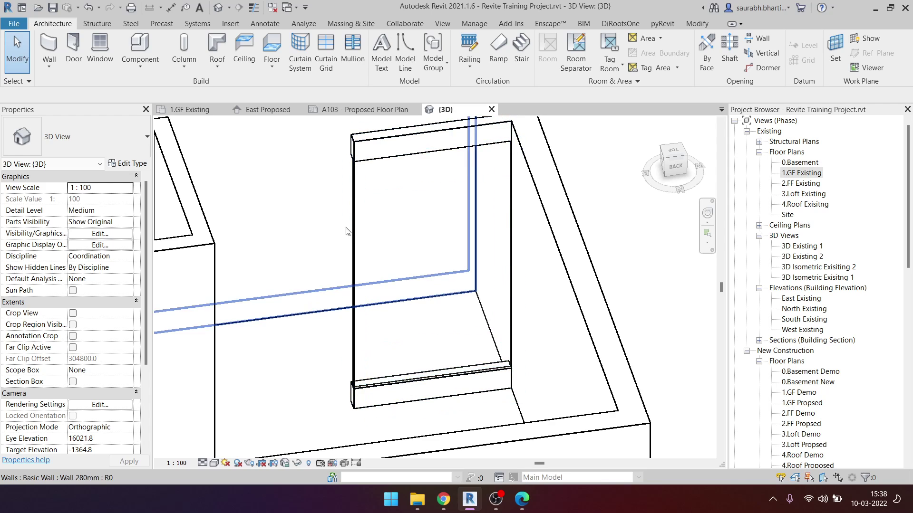
{"action": "key", "text": "z"}
{"action": "key", "text": "f"}
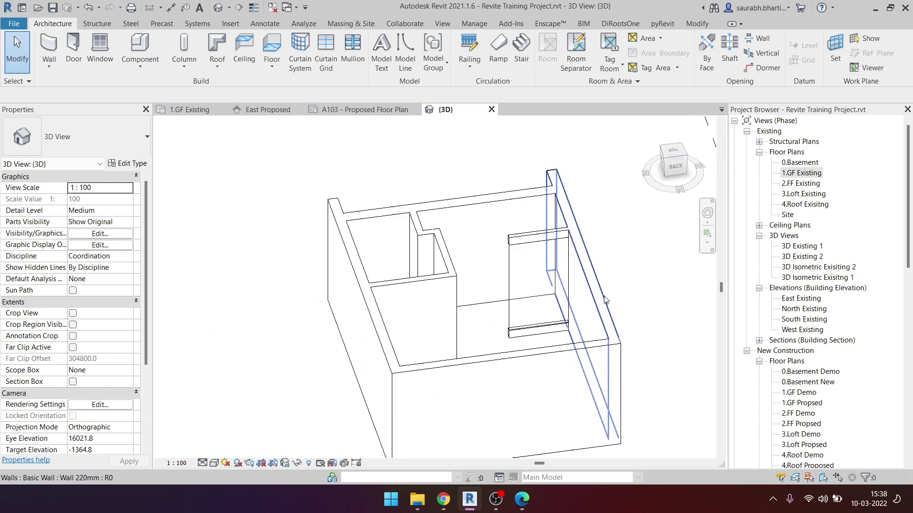
Step: Open the 1.GF Existing plan and zoom in on the curtain wall along the 1309 partition
{"action": "double_click", "coordinate": [804, 173]}
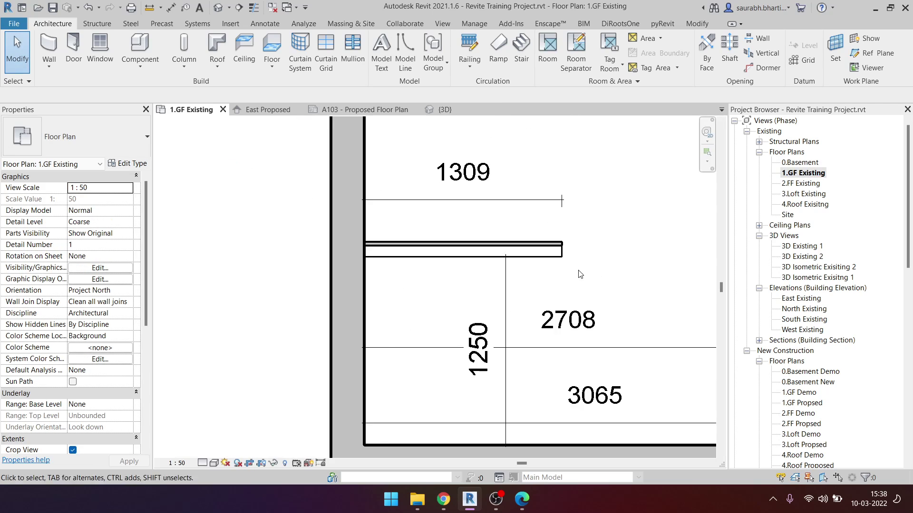
{"action": "scroll", "coordinate": [466, 271], "scroll_direction": "down", "scroll_amount": 5}
{"action": "scroll", "coordinate": [385, 295], "scroll_direction": "up", "scroll_amount": 2}
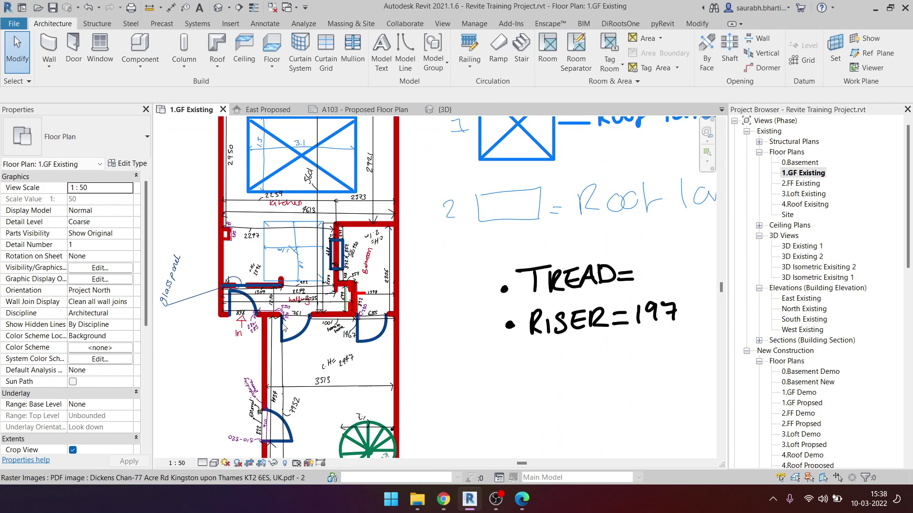
{"action": "scroll", "coordinate": [371, 293], "scroll_direction": "up", "scroll_amount": 1}
{"action": "scroll", "coordinate": [356, 288], "scroll_direction": "up", "scroll_amount": 1}
{"action": "scroll", "coordinate": [339, 284], "scroll_direction": "up", "scroll_amount": 2}
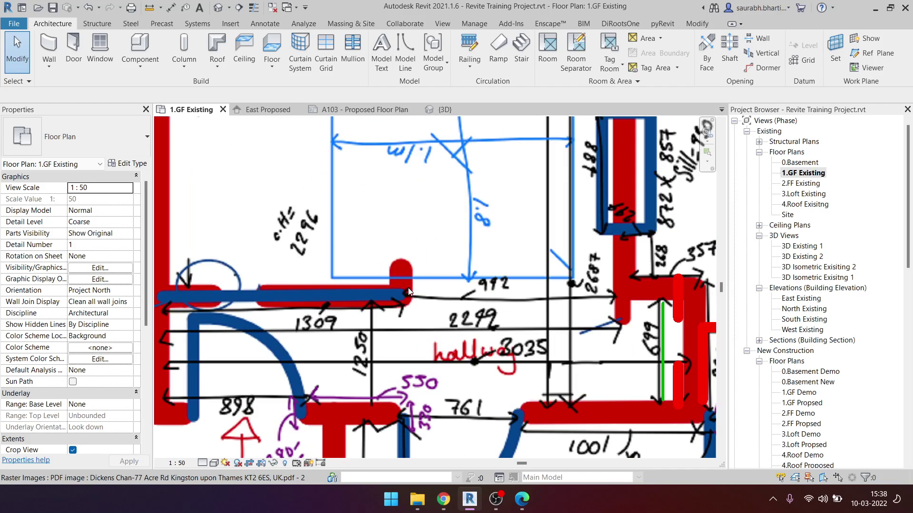
{"action": "scroll", "coordinate": [399, 276], "scroll_direction": "down", "scroll_amount": 3}
{"action": "scroll", "coordinate": [428, 285], "scroll_direction": "down", "scroll_amount": 2}
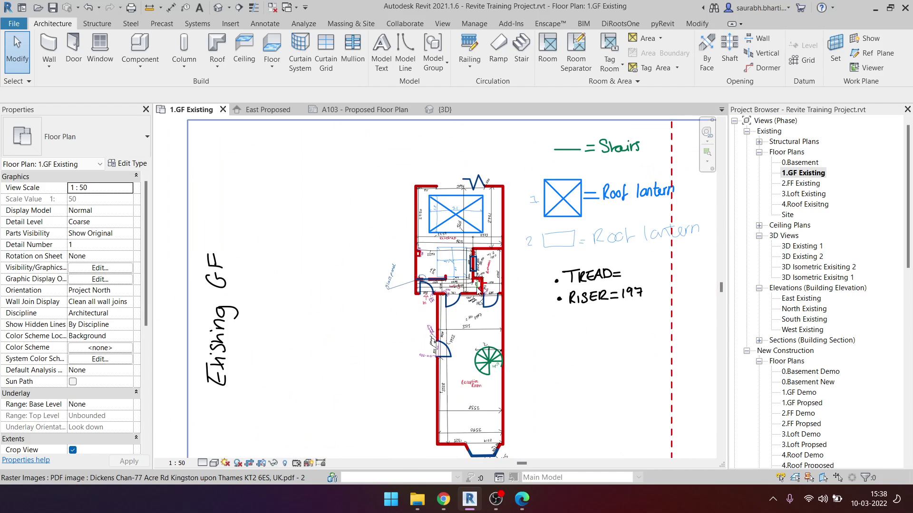
{"action": "scroll", "coordinate": [499, 295], "scroll_direction": "up", "scroll_amount": 1}
{"action": "scroll", "coordinate": [502, 298], "scroll_direction": "up", "scroll_amount": 1}
{"action": "scroll", "coordinate": [476, 299], "scroll_direction": "up", "scroll_amount": 4}
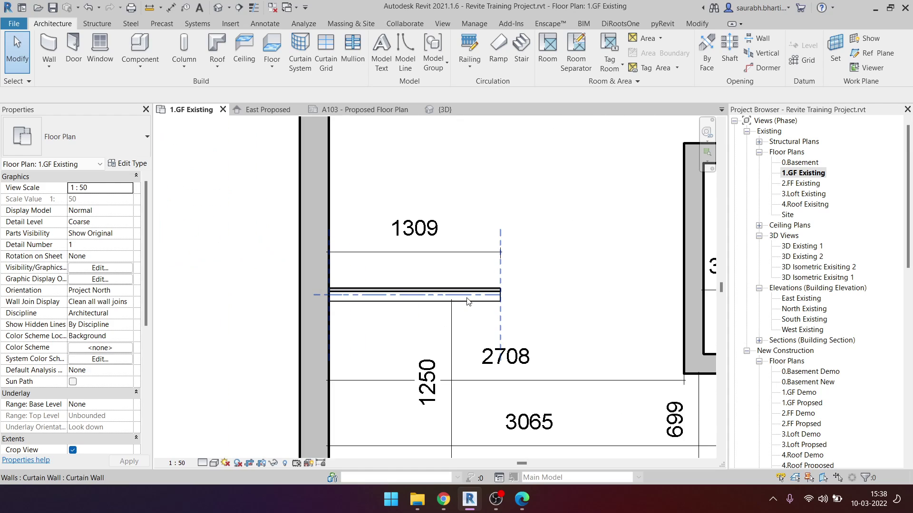
Step: Start a wall, cancel it, and select the curtain wall in the plan
{"action": "scroll", "coordinate": [470, 301], "scroll_direction": "up", "scroll_amount": 1}
{"action": "key", "text": "w"}
{"action": "key", "text": "a"}
{"action": "scroll", "coordinate": [523, 299], "scroll_direction": "up", "scroll_amount": 3}
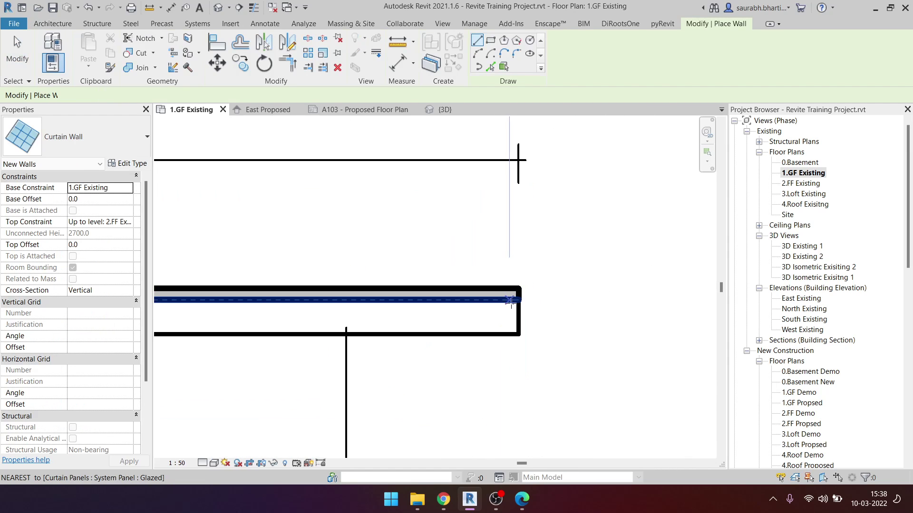
{"action": "scroll", "coordinate": [522, 307], "scroll_direction": "up", "scroll_amount": 1}
{"action": "key", "text": "Escape"}
{"action": "key", "text": "Escape"}
{"action": "left_click", "coordinate": [504, 291]}
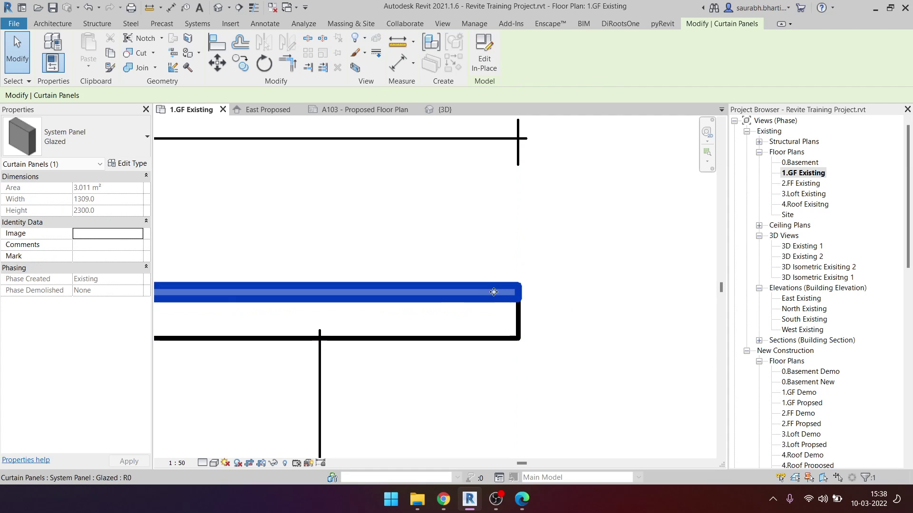
{"action": "scroll", "coordinate": [497, 305], "scroll_direction": "down", "scroll_amount": 2}
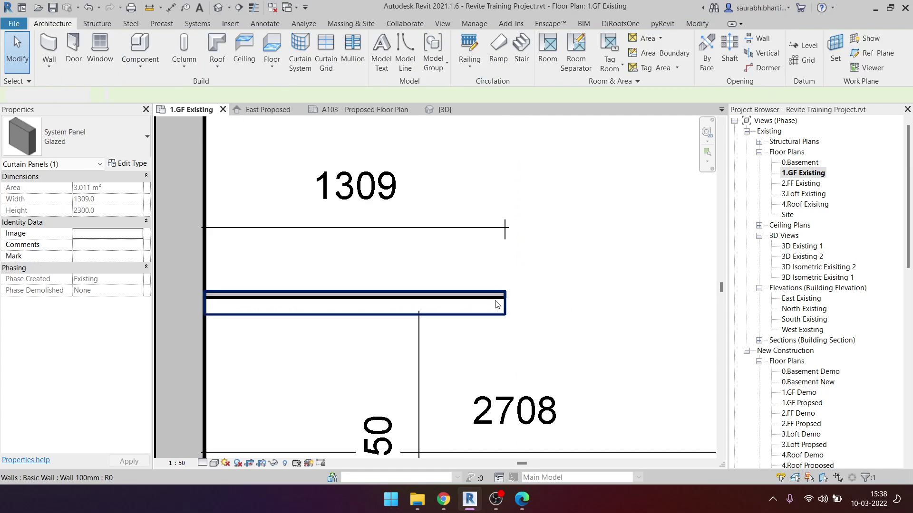
{"action": "left_click", "coordinate": [331, 309]}
Step: Start a Basic Wall 100mm wall at the curtain wall's end, then cancel it
{"action": "key", "text": "w"}
{"action": "key", "text": "a"}
{"action": "scroll", "coordinate": [528, 311], "scroll_direction": "up", "scroll_amount": 1}
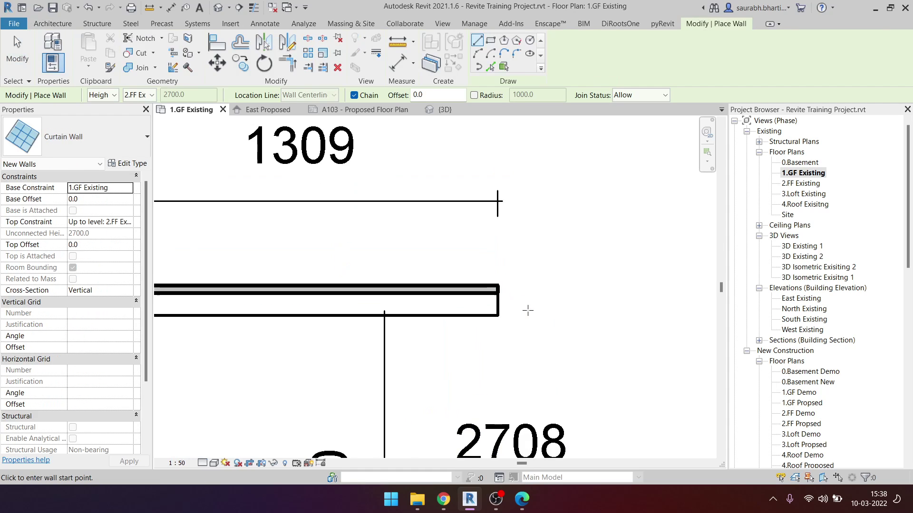
{"action": "scroll", "coordinate": [528, 310], "scroll_direction": "up", "scroll_amount": 1}
{"action": "left_click", "coordinate": [76, 138]}
{"action": "scroll", "coordinate": [99, 274], "scroll_direction": "up", "scroll_amount": 3}
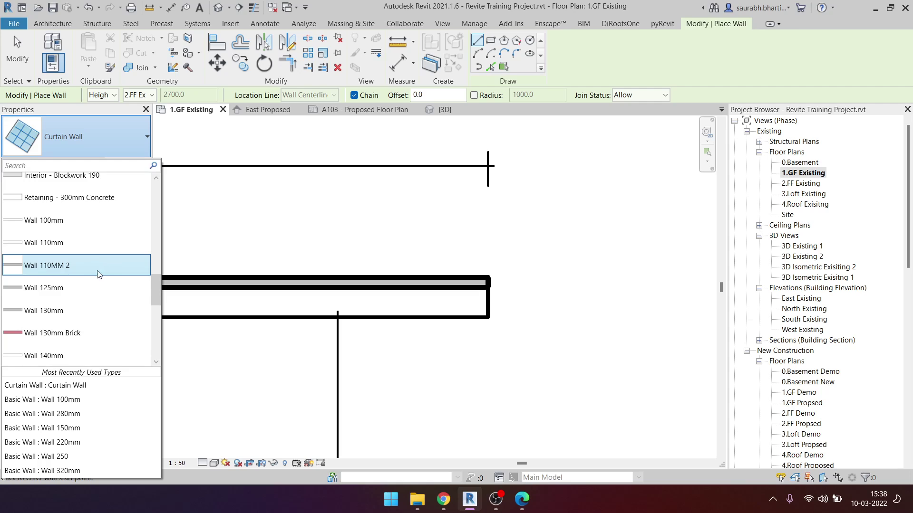
{"action": "left_click", "coordinate": [95, 220]}
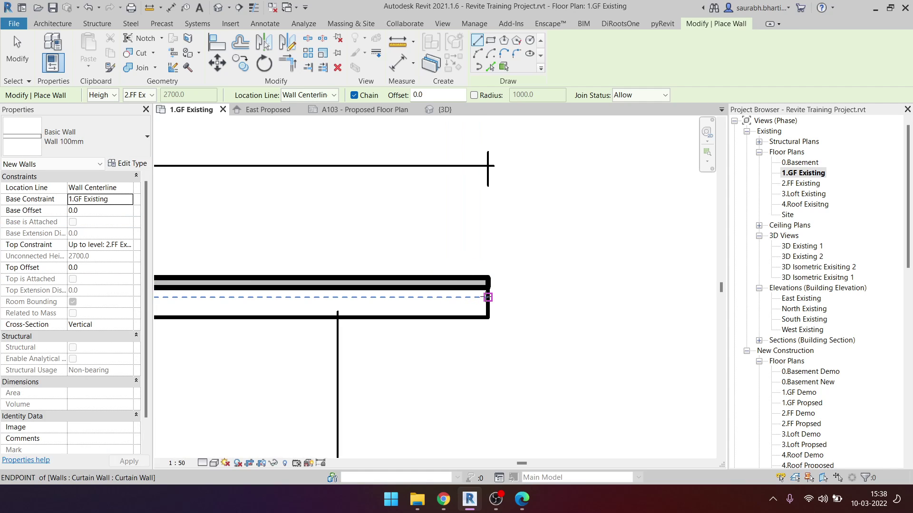
{"action": "left_click", "coordinate": [488, 298]}
{"action": "scroll", "coordinate": [485, 218], "scroll_direction": "down", "scroll_amount": 1}
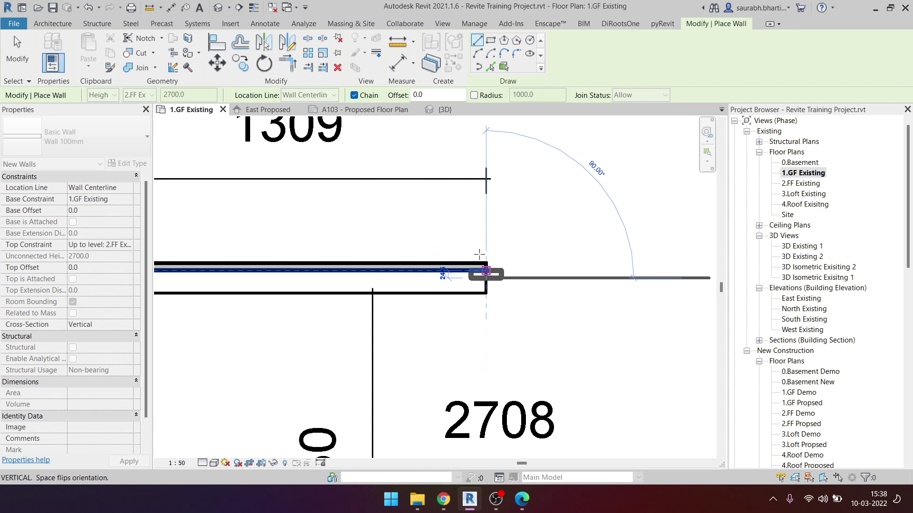
{"action": "key", "text": "Escape"}
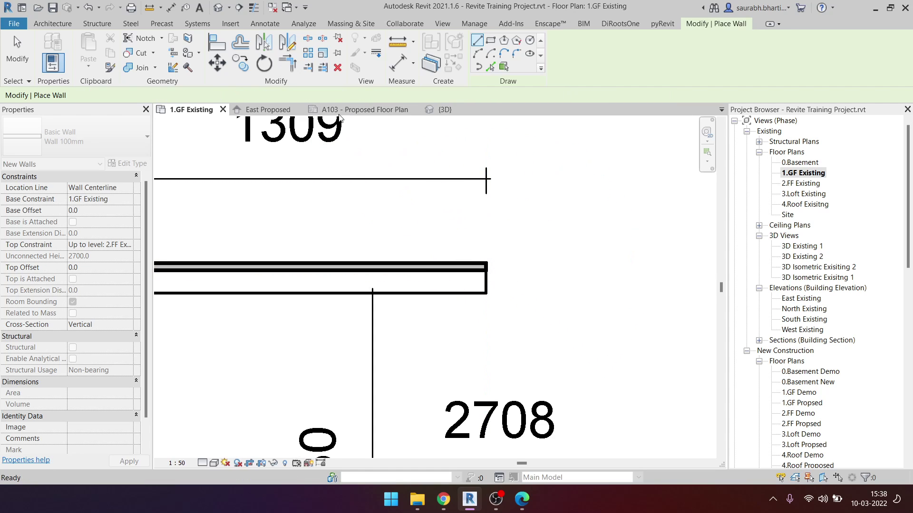
Step: Set the wall Location Line to Finish Face: Exterior and try a wall from the existing end
{"action": "left_click", "coordinate": [298, 96]}
{"action": "left_click", "coordinate": [309, 123]}
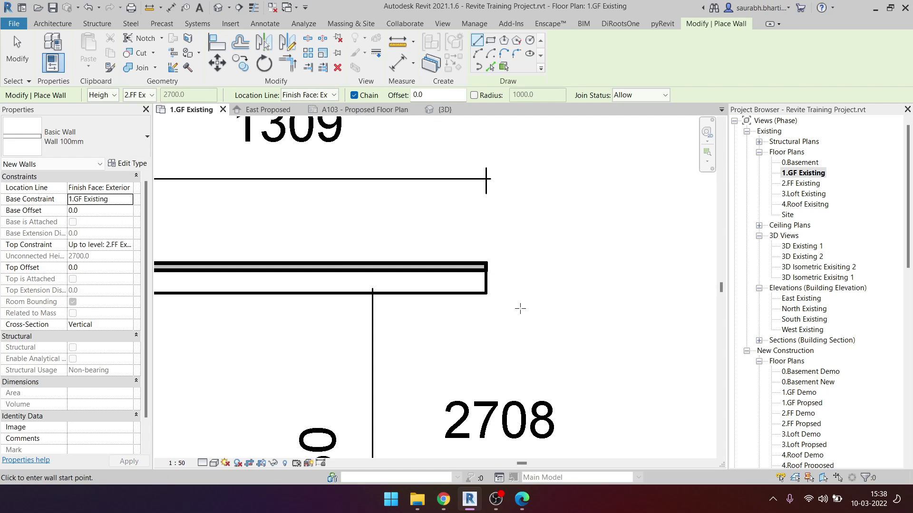
{"action": "left_click", "coordinate": [493, 279]}
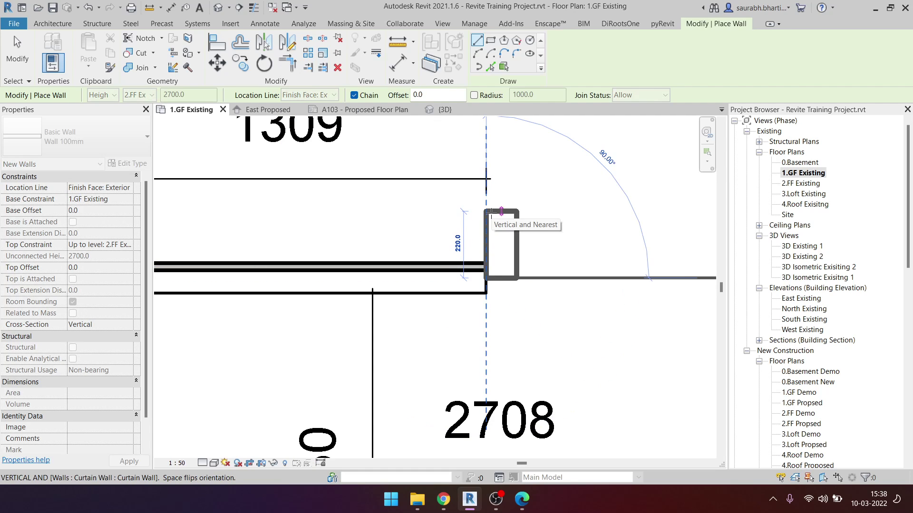
{"action": "scroll", "coordinate": [490, 227], "scroll_direction": "down", "scroll_amount": 2}
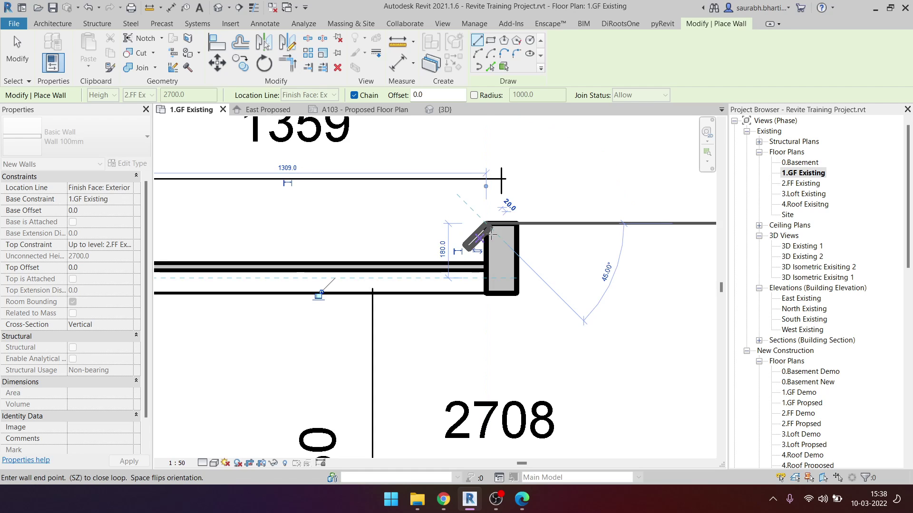
{"action": "scroll", "coordinate": [489, 252], "scroll_direction": "down", "scroll_amount": 2}
{"action": "key", "text": "Escape"}
{"action": "key", "text": "Escape"}
Step: Open the default 3D view and orbit to see the curtain wall and front
{"action": "left_click", "coordinate": [218, 6]}
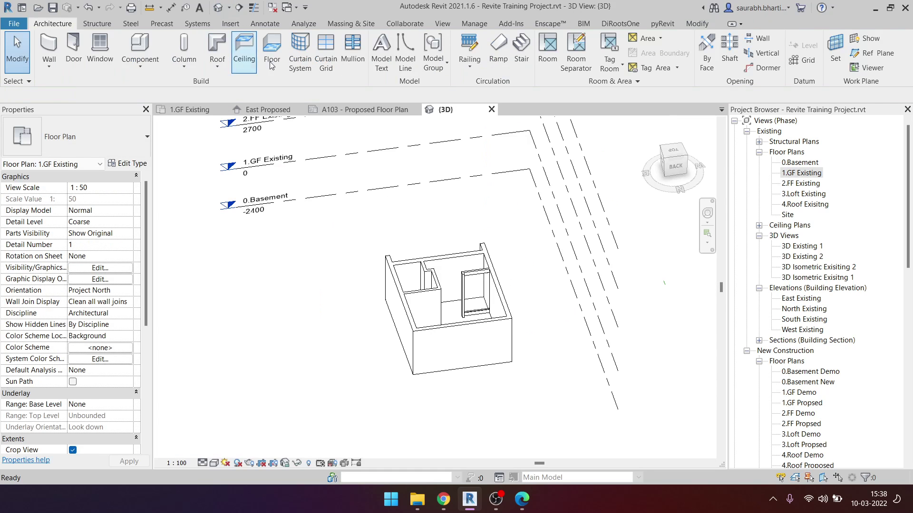
{"action": "scroll", "coordinate": [505, 299], "scroll_direction": "down", "scroll_amount": 2}
{"action": "scroll", "coordinate": [499, 293], "scroll_direction": "down", "scroll_amount": 2}
{"action": "scroll", "coordinate": [492, 287], "scroll_direction": "up", "scroll_amount": 3}
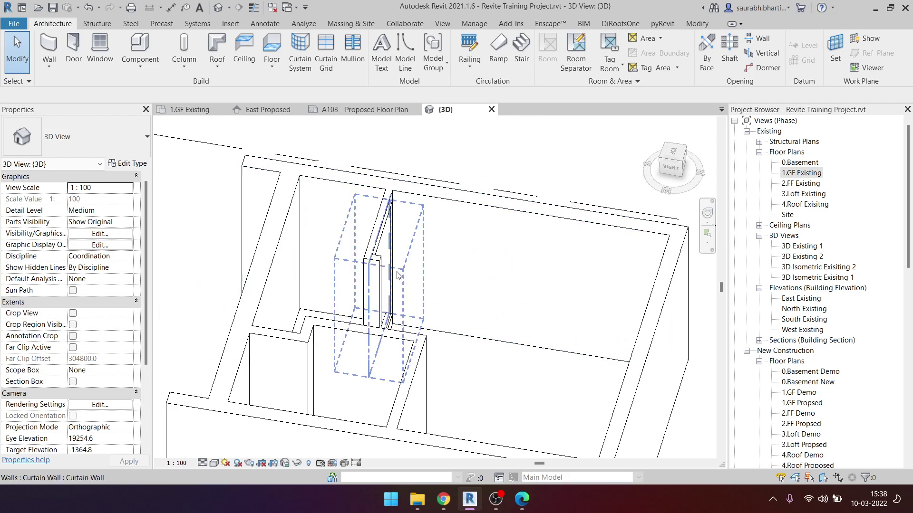
{"action": "scroll", "coordinate": [475, 295], "scroll_direction": "up", "scroll_amount": 3}
{"action": "mouse_move", "coordinate": [465, 305]}
{"action": "middle_mouse_down", "text": "shift"}
{"action": "mouse_move", "coordinate": [392, 331]}
{"action": "mouse_move", "coordinate": [448, 340]}
{"action": "middle_mouse_up", "text": "shift"}
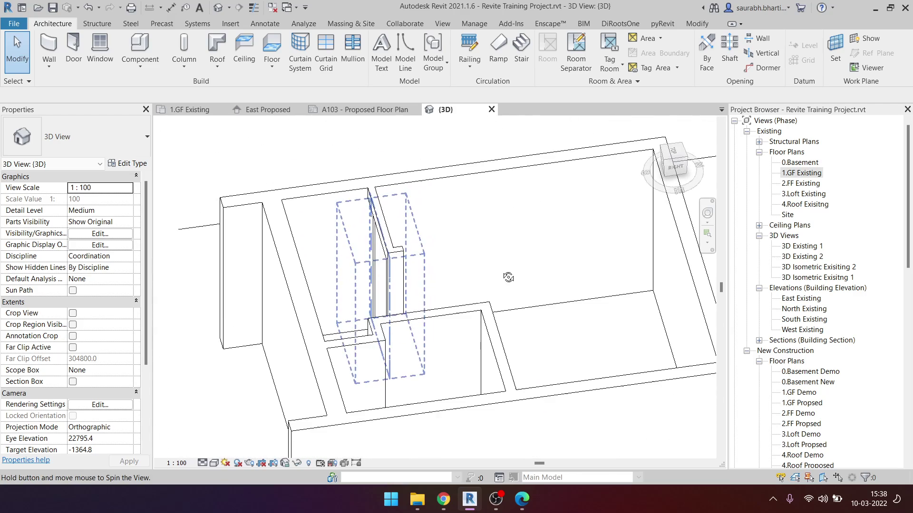
{"action": "mouse_move", "coordinate": [449, 339]}
{"action": "middle_mouse_down", "text": "shift"}
{"action": "mouse_move", "coordinate": [528, 347]}
{"action": "mouse_move", "coordinate": [561, 266]}
{"action": "middle_mouse_up", "text": "shift"}
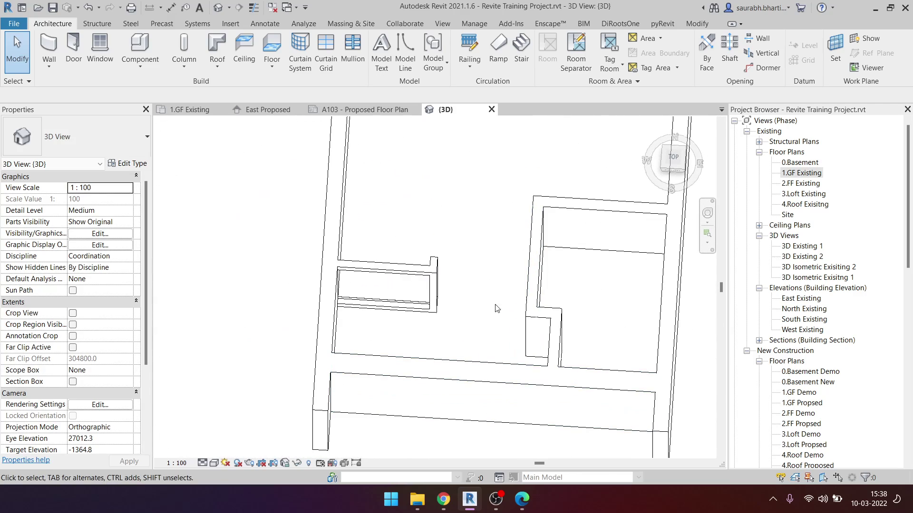
Step: Return to 1.GF Existing and zoom onto the survey sketch's hallway and 3513-wide room
{"action": "double_click", "coordinate": [801, 172]}
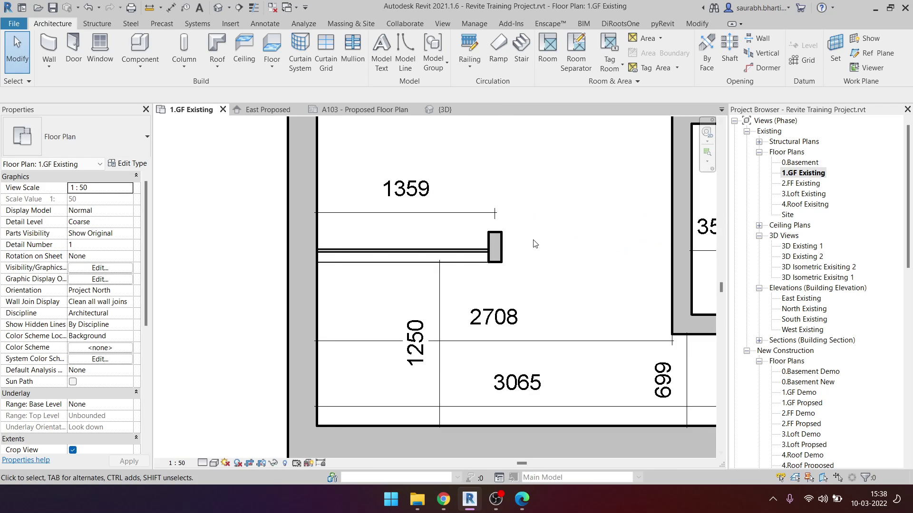
{"action": "scroll", "coordinate": [375, 302], "scroll_direction": "down", "scroll_amount": 3}
{"action": "scroll", "coordinate": [375, 302], "scroll_direction": "down", "scroll_amount": 3}
{"action": "scroll", "coordinate": [285, 262], "scroll_direction": "up", "scroll_amount": 2}
{"action": "scroll", "coordinate": [285, 262], "scroll_direction": "up", "scroll_amount": 2}
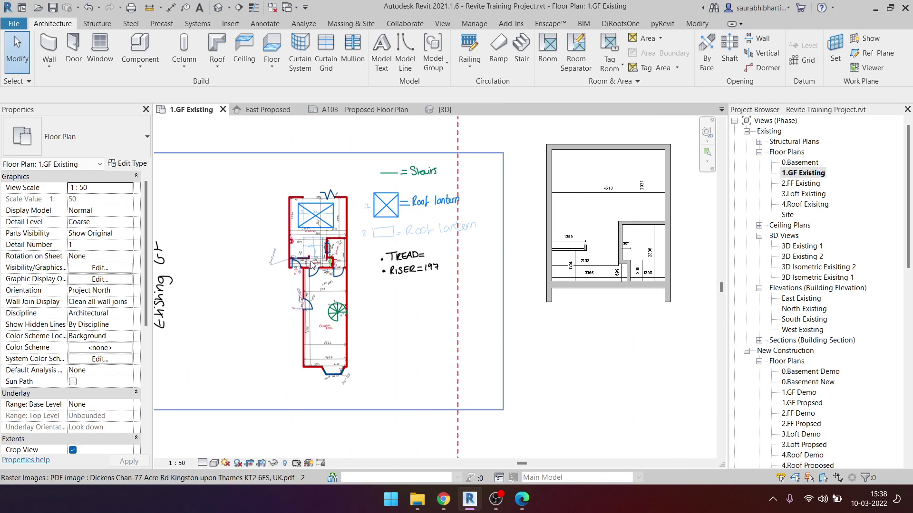
{"action": "scroll", "coordinate": [285, 262], "scroll_direction": "up", "scroll_amount": 5}
{"action": "scroll", "coordinate": [351, 270], "scroll_direction": "up", "scroll_amount": 2}
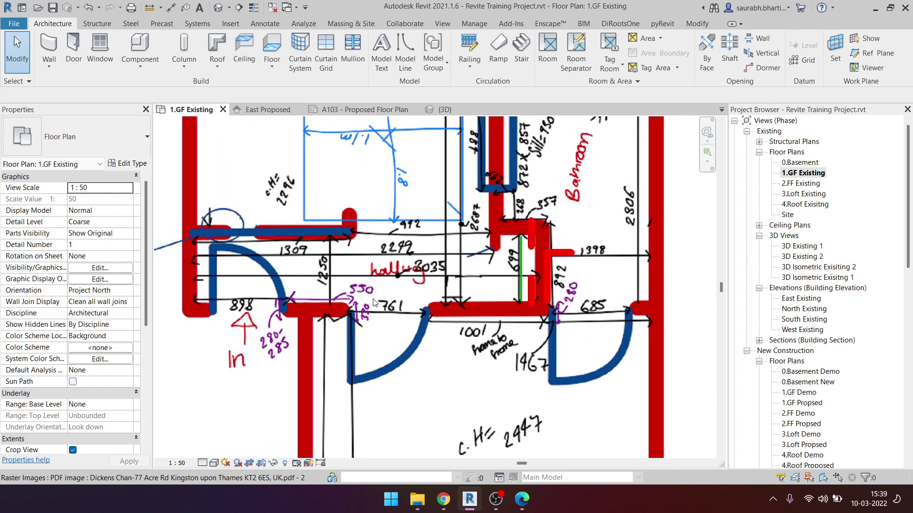
{"action": "middle_click_drag", "start_coordinate": [386, 244], "coordinate": [300, 222]}
{"action": "scroll", "coordinate": [311, 218], "scroll_direction": "down", "scroll_amount": 1}
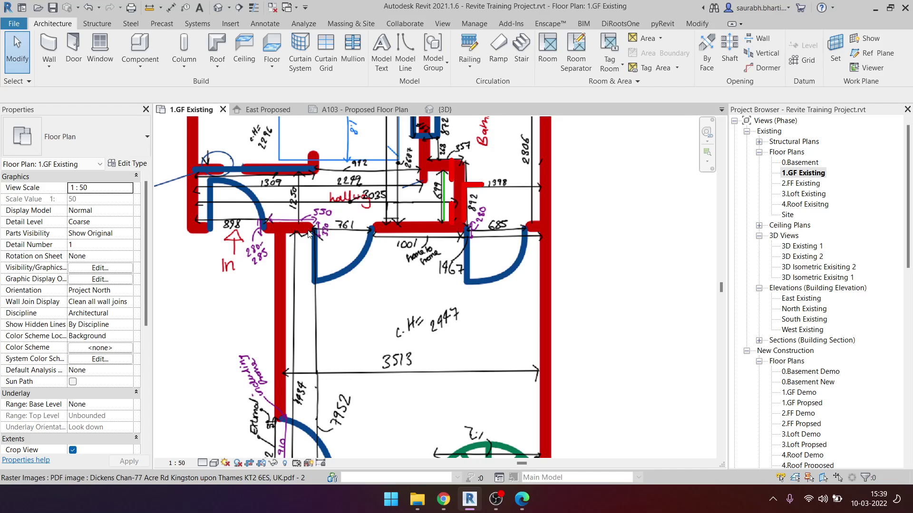
{"action": "scroll", "coordinate": [268, 236], "scroll_direction": "down", "scroll_amount": 1}
{"action": "scroll", "coordinate": [252, 298], "scroll_direction": "down", "scroll_amount": 1}
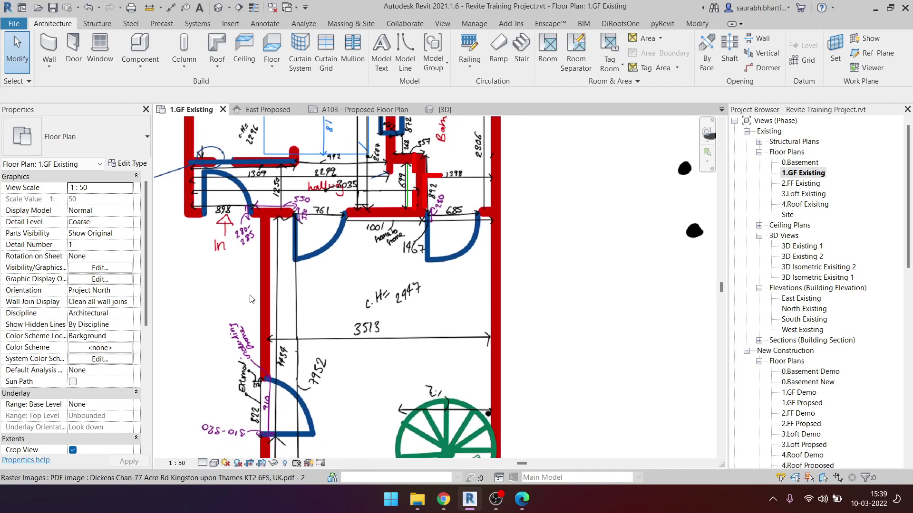
{"action": "scroll", "coordinate": [351, 260], "scroll_direction": "down", "scroll_amount": 2}
{"action": "scroll", "coordinate": [489, 246], "scroll_direction": "down", "scroll_amount": 2}
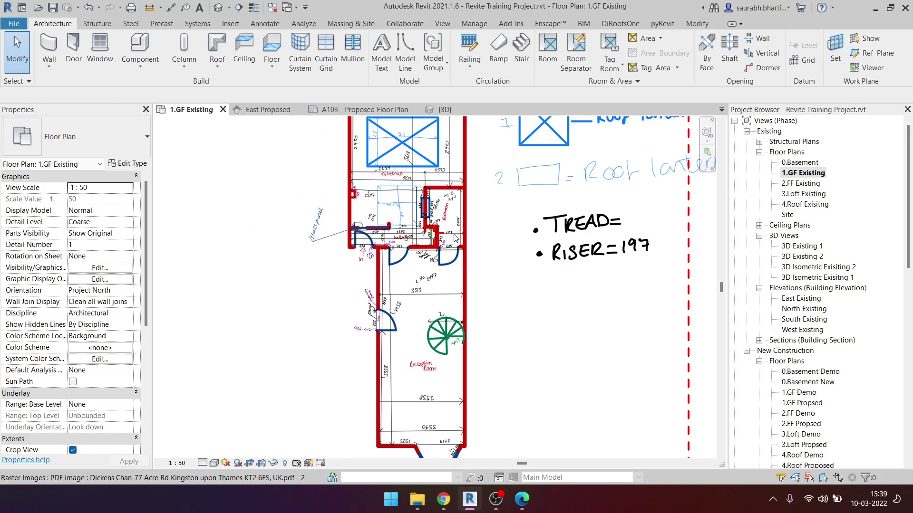
{"action": "scroll", "coordinate": [485, 358], "scroll_direction": "down", "scroll_amount": 1}
{"action": "scroll", "coordinate": [459, 333], "scroll_direction": "down", "scroll_amount": 1}
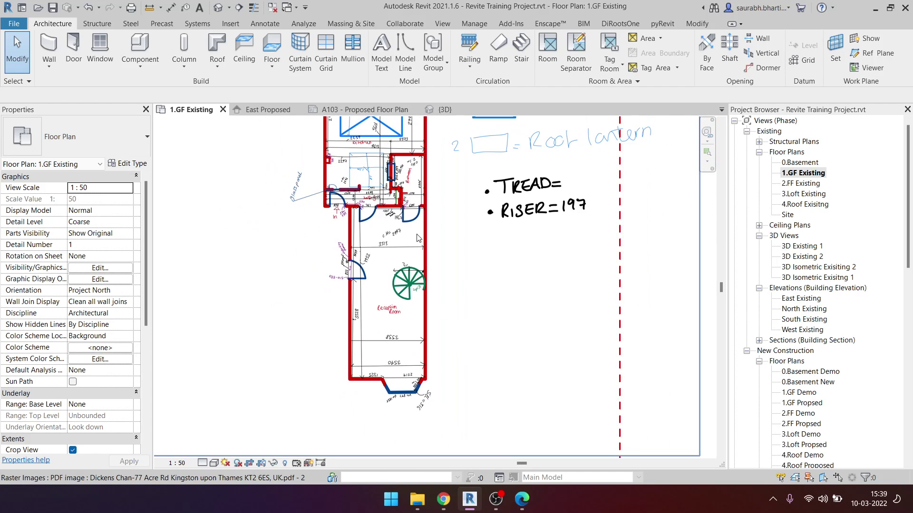
{"action": "scroll", "coordinate": [433, 316], "scroll_direction": "up", "scroll_amount": 2}
{"action": "mouse_move", "coordinate": [391, 266]}
{"action": "middle_mouse_down"}
{"action": "mouse_move", "coordinate": [427, 194]}
{"action": "mouse_move", "coordinate": [440, 206]}
{"action": "middle_mouse_up"}
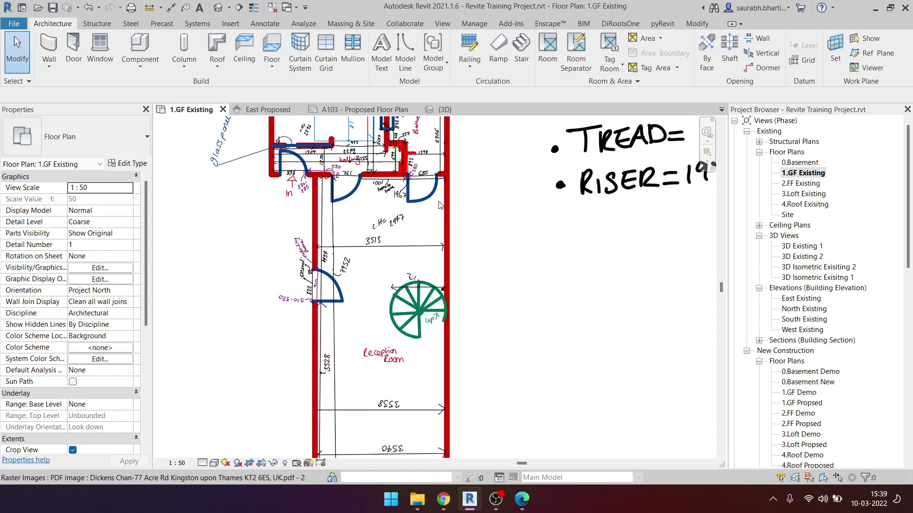
{"action": "scroll", "coordinate": [452, 183], "scroll_direction": "down", "scroll_amount": 2}
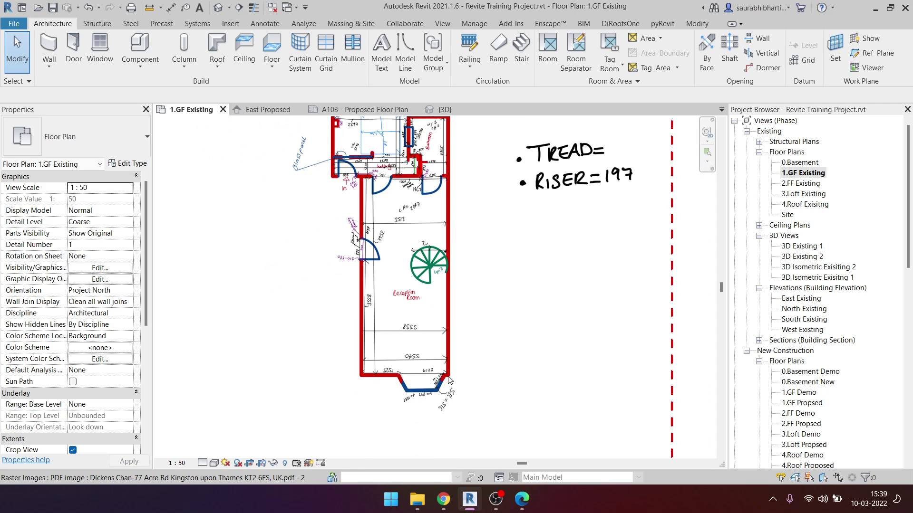
{"action": "scroll", "coordinate": [375, 295], "scroll_direction": "up", "scroll_amount": 3}
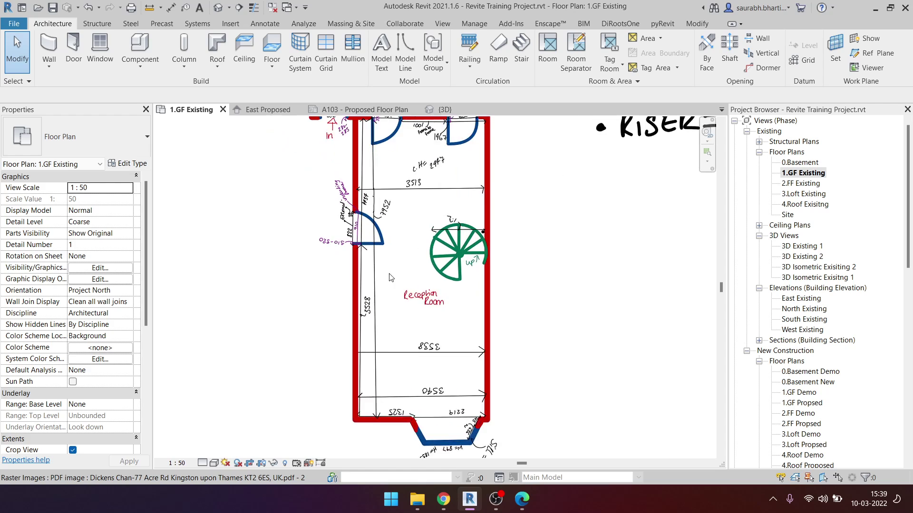
{"action": "scroll", "coordinate": [387, 216], "scroll_direction": "up", "scroll_amount": 2}
{"action": "scroll", "coordinate": [385, 209], "scroll_direction": "up", "scroll_amount": 1}
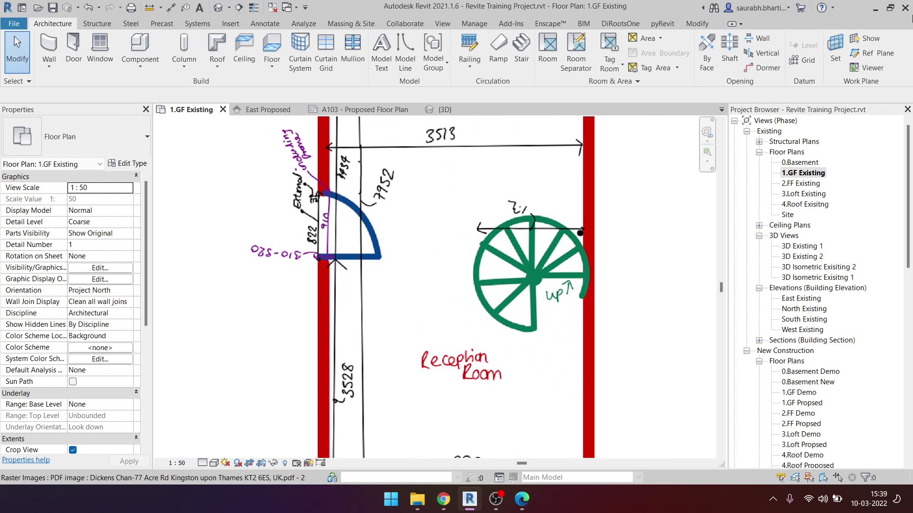
{"action": "scroll", "coordinate": [307, 281], "scroll_direction": "down", "scroll_amount": 2}
{"action": "scroll", "coordinate": [287, 252], "scroll_direction": "down", "scroll_amount": 3}
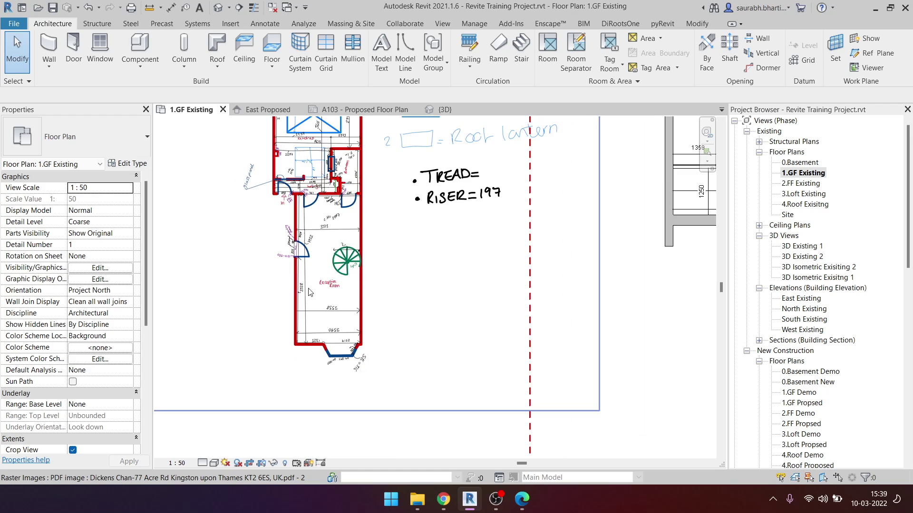
{"action": "mouse_move", "coordinate": [443, 499]}
{"action": "left_click", "coordinate": [376, 442]}
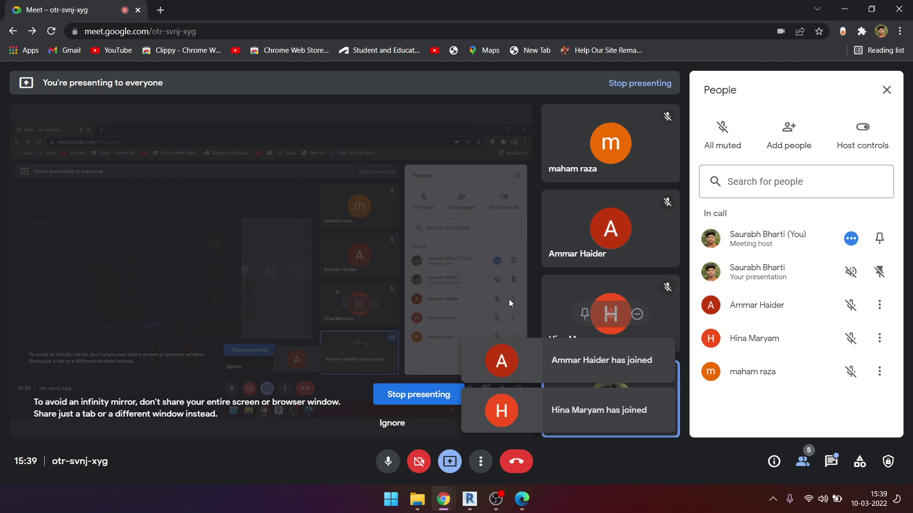
{"action": "left_click", "coordinate": [844, 8]}
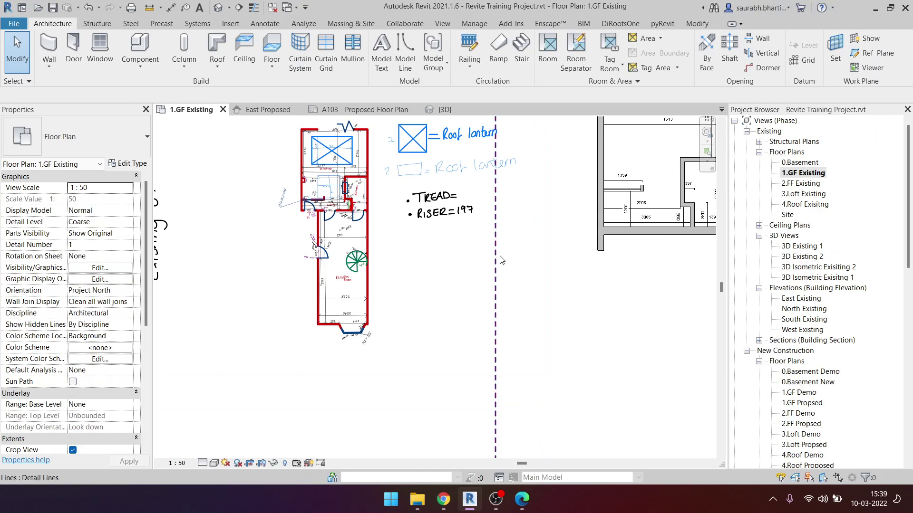
Step: Lengthen the east wall downward to 12900 for the rear extension
{"action": "scroll", "coordinate": [500, 260], "scroll_direction": "down", "scroll_amount": 1}
{"action": "scroll", "coordinate": [511, 233], "scroll_direction": "down", "scroll_amount": 1}
{"action": "left_click", "coordinate": [511, 215]}
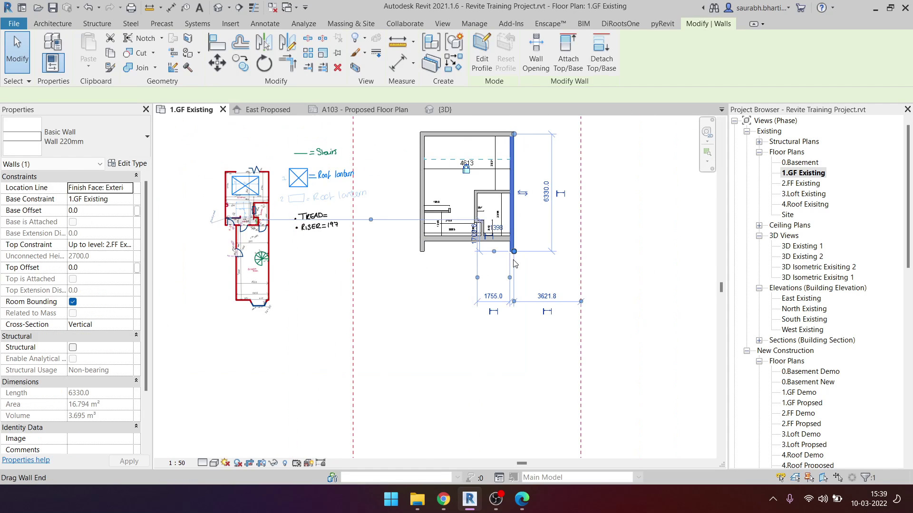
{"action": "left_click_drag", "start_coordinate": [512, 251], "coordinate": [513, 374]}
{"action": "key", "text": "Escape"}
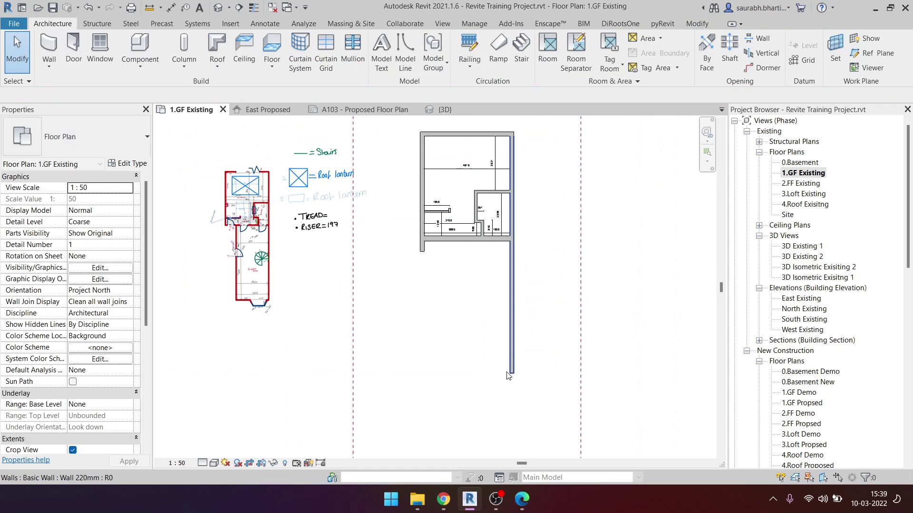
{"action": "left_click", "coordinate": [513, 345]}
{"action": "key", "text": "c"}
{"action": "key", "text": "s"}
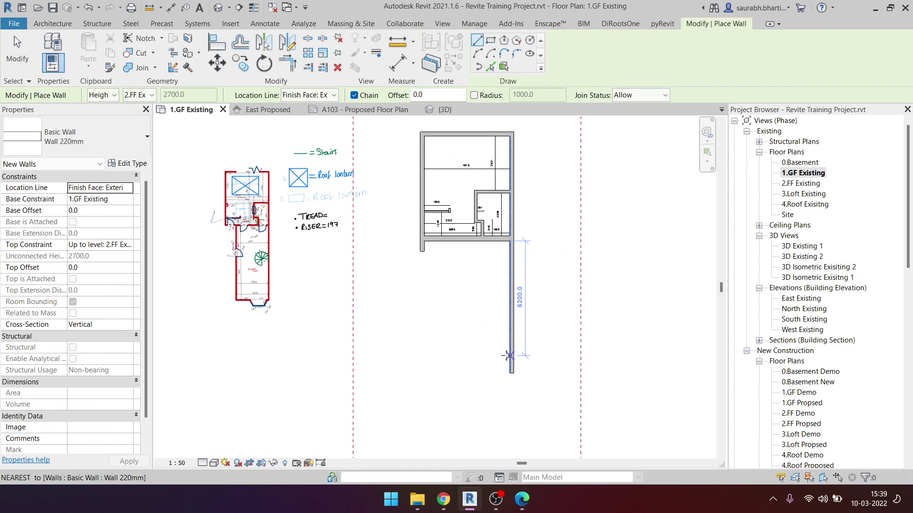
{"action": "left_click", "coordinate": [509, 368]}
{"action": "key", "text": "Escape"}
{"action": "key", "text": "Escape"}
{"action": "left_click", "coordinate": [510, 333]}
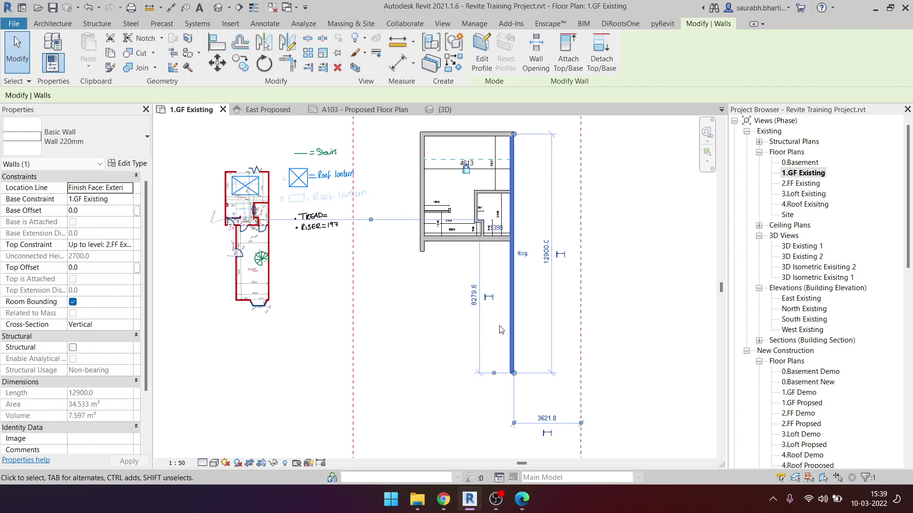
Step: Draw the extension's bottom wall leftward and its left wall up to the existing building
{"action": "key", "text": "s"}
{"action": "scroll", "coordinate": [511, 381], "scroll_direction": "up", "scroll_amount": 2}
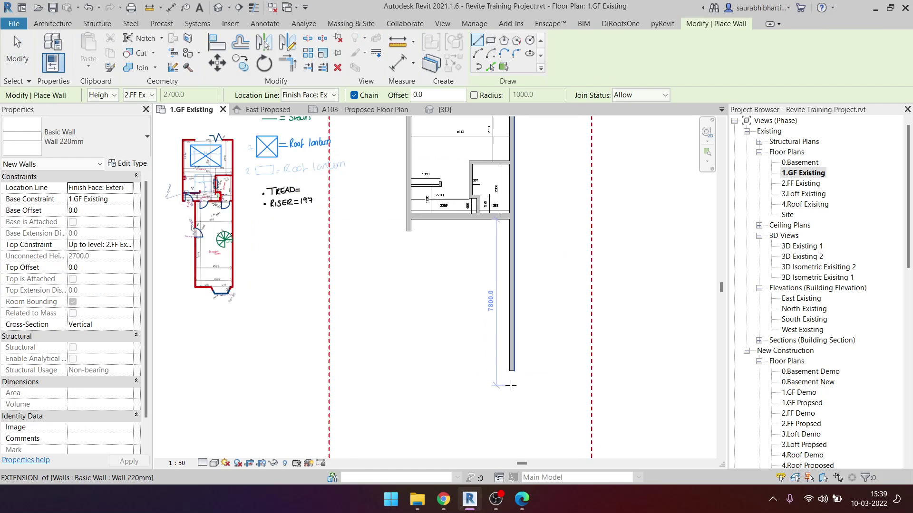
{"action": "scroll", "coordinate": [511, 381], "scroll_direction": "up", "scroll_amount": 2}
{"action": "left_click", "coordinate": [377, 360]}
{"action": "scroll", "coordinate": [376, 352], "scroll_direction": "down", "scroll_amount": 2}
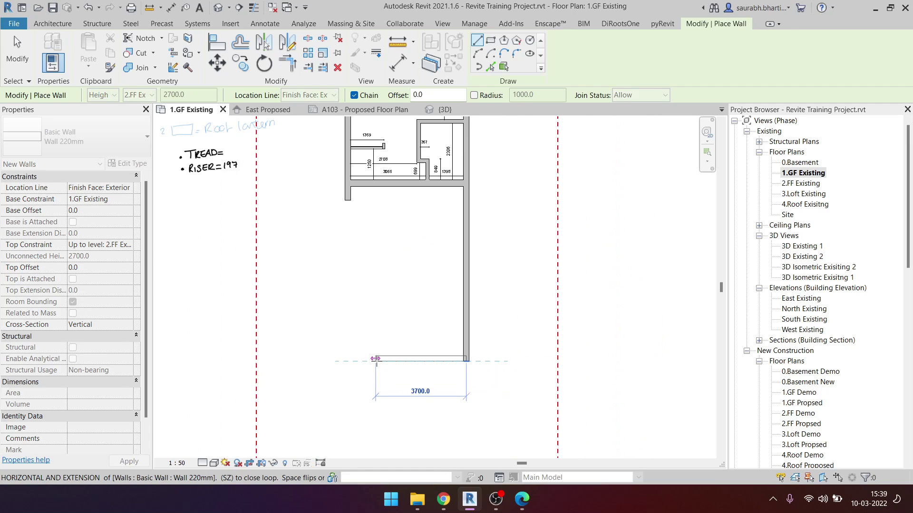
{"action": "scroll", "coordinate": [375, 343], "scroll_direction": "down", "scroll_amount": 1}
{"action": "left_click", "coordinate": [376, 207]}
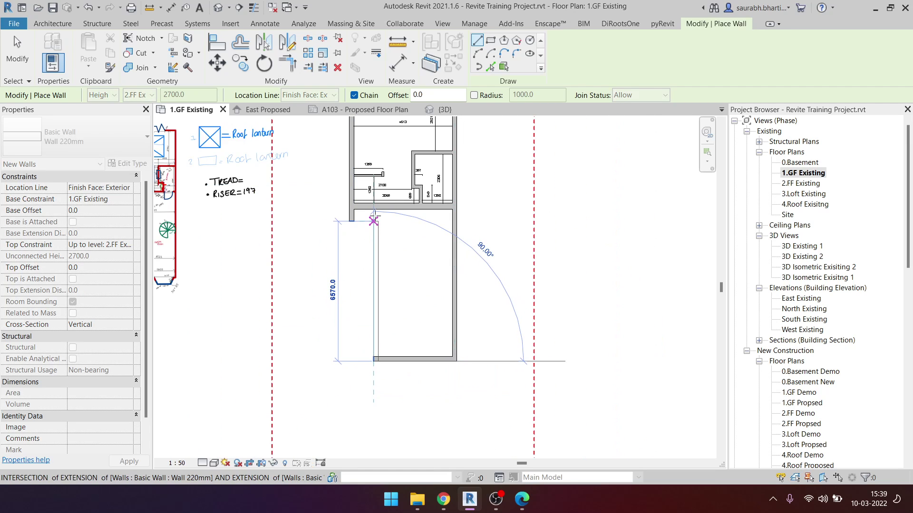
{"action": "key", "text": "Escape"}
{"action": "key", "text": "Escape"}
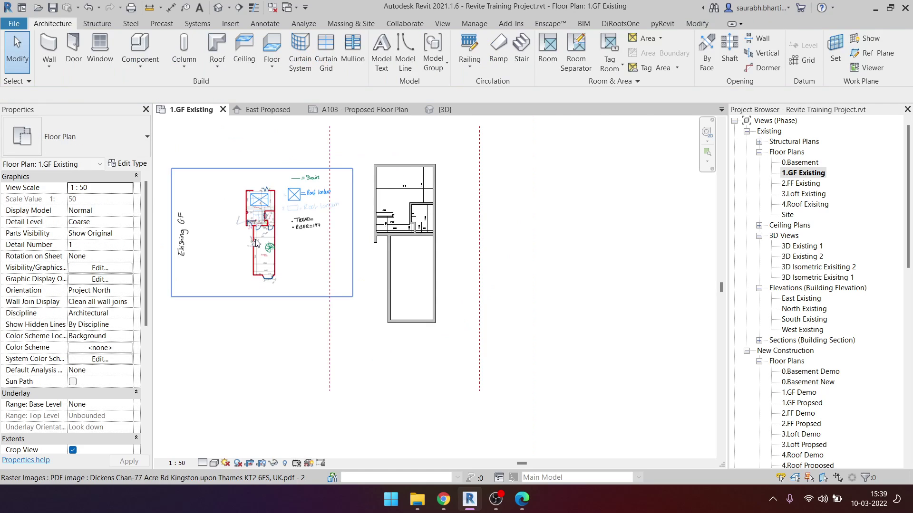
{"action": "scroll", "coordinate": [246, 225], "scroll_direction": "up", "scroll_amount": 2}
{"action": "scroll", "coordinate": [247, 209], "scroll_direction": "up", "scroll_amount": 2}
{"action": "scroll", "coordinate": [267, 245], "scroll_direction": "up", "scroll_amount": 1}
{"action": "scroll", "coordinate": [266, 245], "scroll_direction": "up", "scroll_amount": 1}
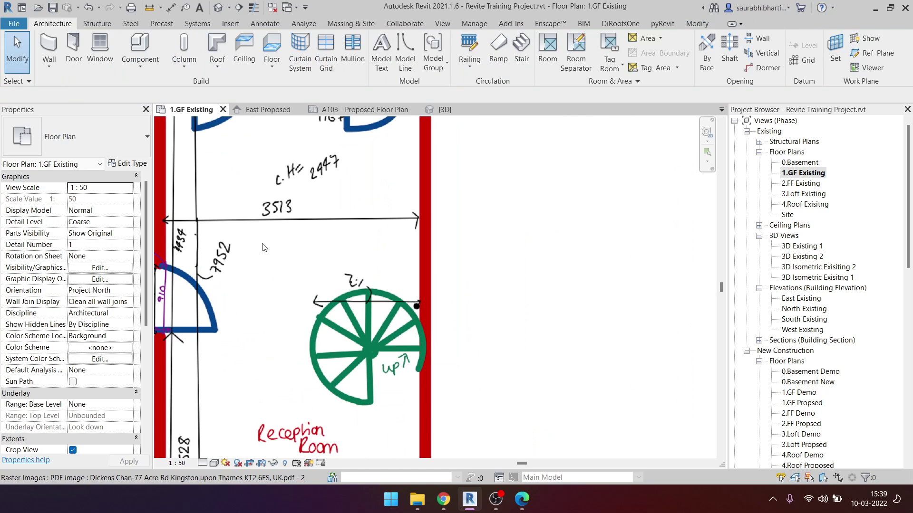
{"action": "scroll", "coordinate": [264, 245], "scroll_direction": "up", "scroll_amount": 1}
{"action": "scroll", "coordinate": [258, 221], "scroll_direction": "up", "scroll_amount": 1}
{"action": "scroll", "coordinate": [264, 222], "scroll_direction": "down", "scroll_amount": 1}
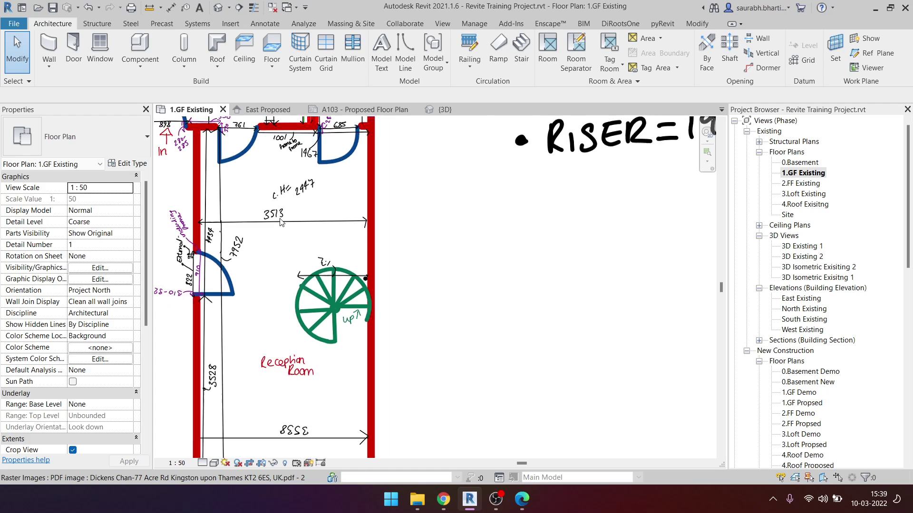
{"action": "scroll", "coordinate": [265, 222], "scroll_direction": "down", "scroll_amount": 1}
{"action": "scroll", "coordinate": [216, 221], "scroll_direction": "up", "scroll_amount": 3}
{"action": "scroll", "coordinate": [239, 265], "scroll_direction": "down", "scroll_amount": 1}
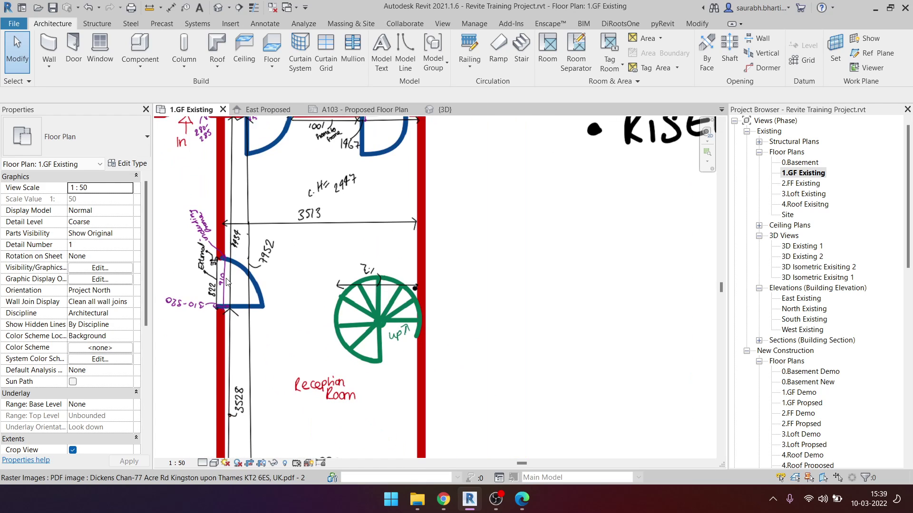
{"action": "scroll", "coordinate": [227, 282], "scroll_direction": "down", "scroll_amount": 1}
{"action": "scroll", "coordinate": [206, 285], "scroll_direction": "down", "scroll_amount": 1}
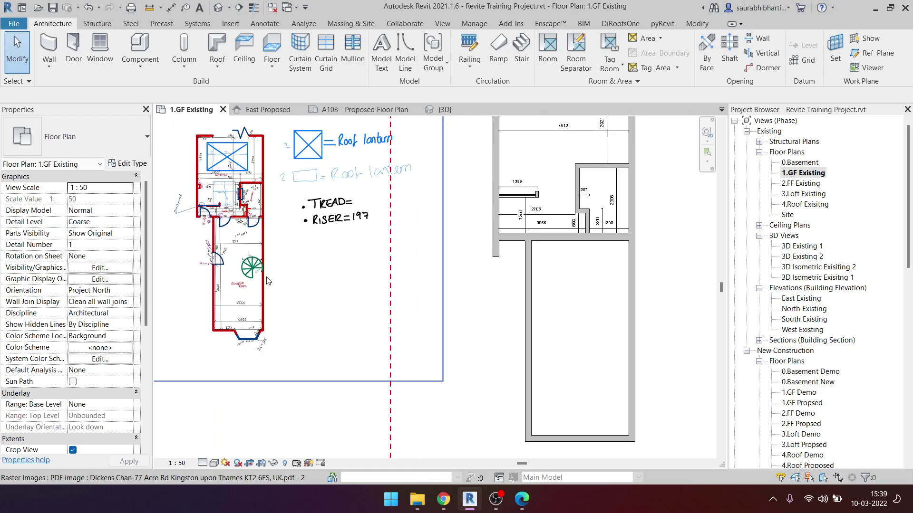
{"action": "scroll", "coordinate": [470, 309], "scroll_direction": "down", "scroll_amount": 1}
{"action": "scroll", "coordinate": [495, 269], "scroll_direction": "down", "scroll_amount": 1}
Step: Change the extension's left and bottom walls to Wall 320mm
{"action": "left_click", "coordinate": [492, 266]}
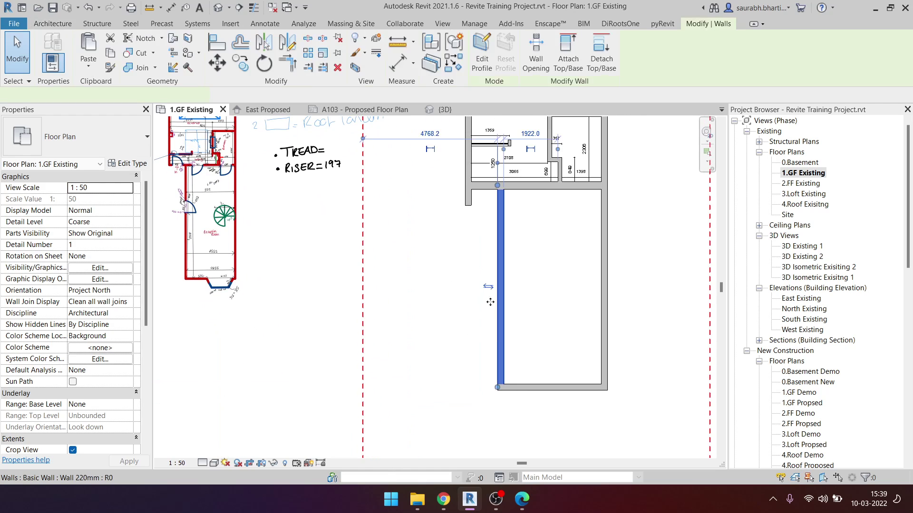
{"action": "left_click", "coordinate": [546, 388], "text": "ctrl"}
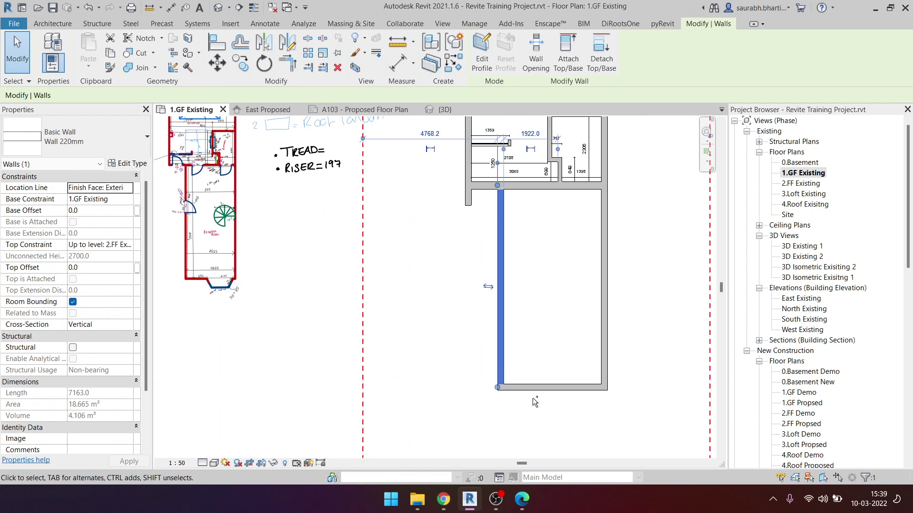
{"action": "left_click", "coordinate": [113, 144]}
{"action": "left_click", "coordinate": [76, 292]}
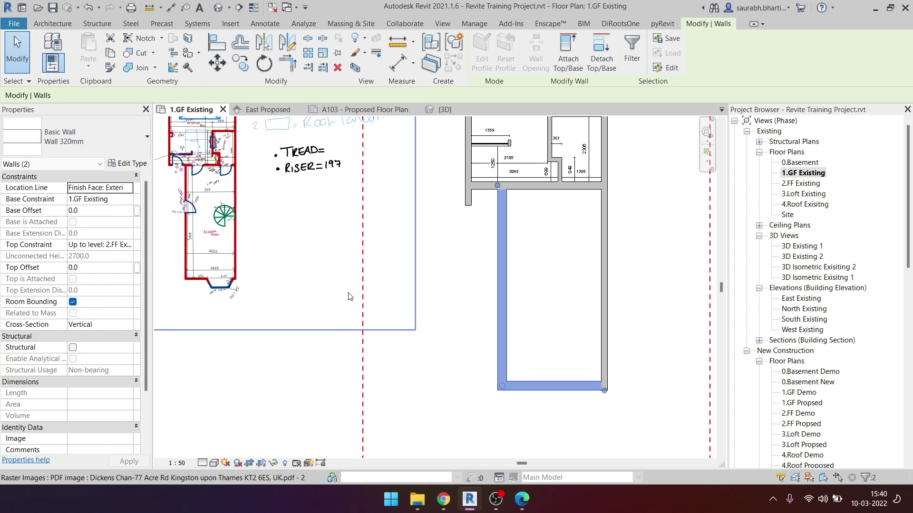
{"action": "left_click", "coordinate": [514, 336]}
Step: Switch the long right-hand wall to the Basic Wall : Wall 320mm type
{"action": "scroll", "coordinate": [364, 232], "scroll_direction": "up", "scroll_amount": 3}
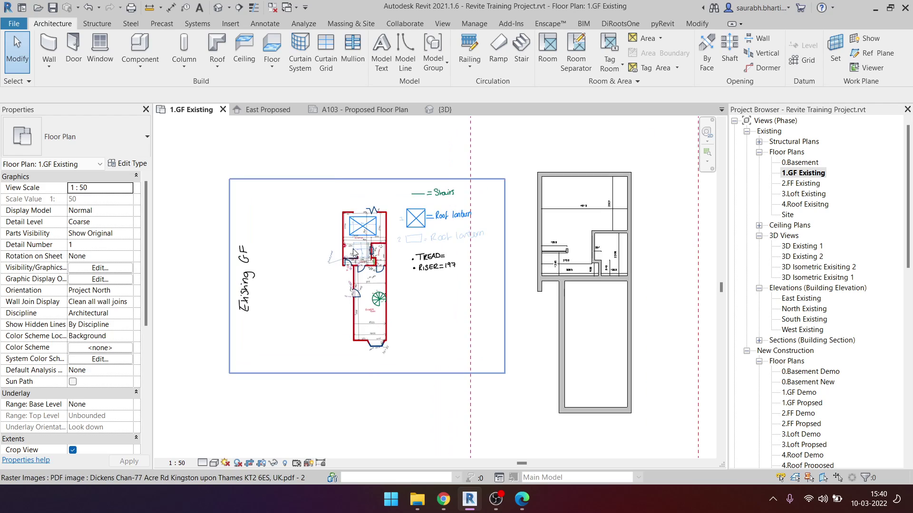
{"action": "scroll", "coordinate": [401, 216], "scroll_direction": "up", "scroll_amount": 2}
{"action": "scroll", "coordinate": [402, 216], "scroll_direction": "up", "scroll_amount": 2}
{"action": "scroll", "coordinate": [408, 317], "scroll_direction": "down", "scroll_amount": 1}
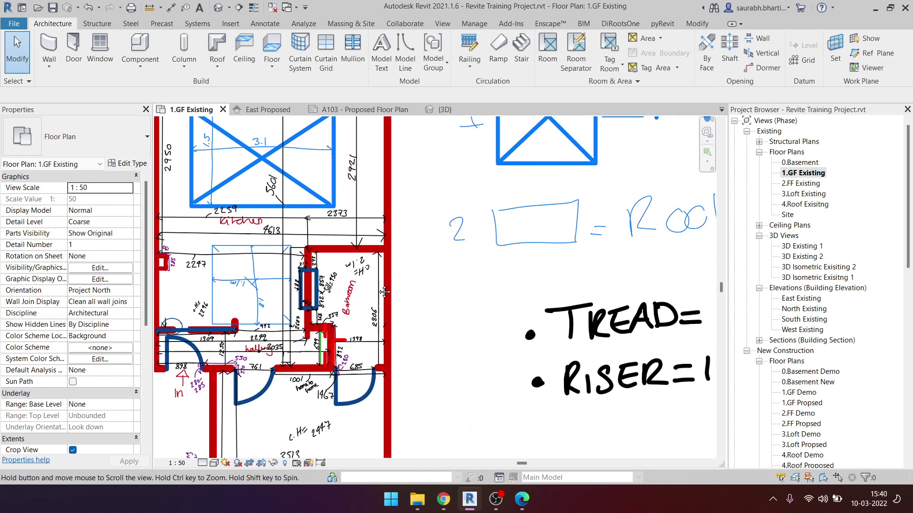
{"action": "scroll", "coordinate": [401, 214], "scroll_direction": "down", "scroll_amount": 2}
{"action": "scroll", "coordinate": [401, 210], "scroll_direction": "down", "scroll_amount": 1}
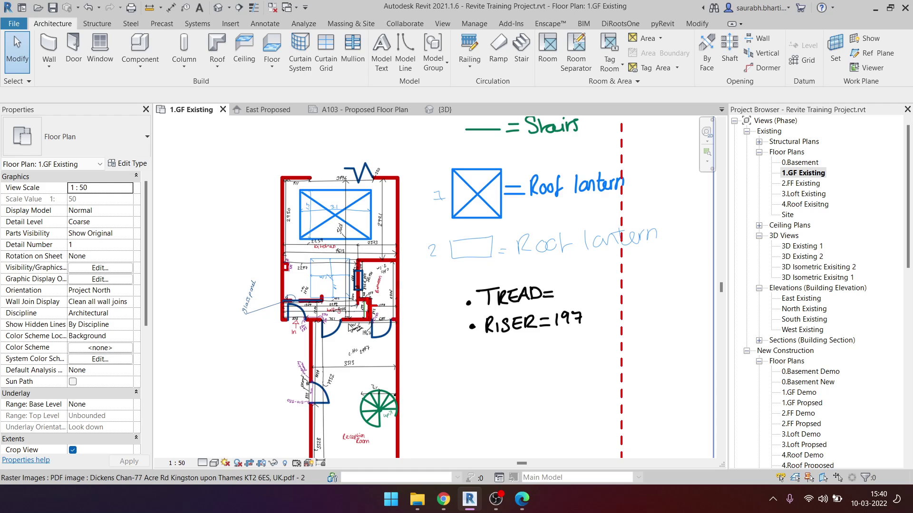
{"action": "middle_click_drag", "start_coordinate": [302, 356], "coordinate": [306, 274]}
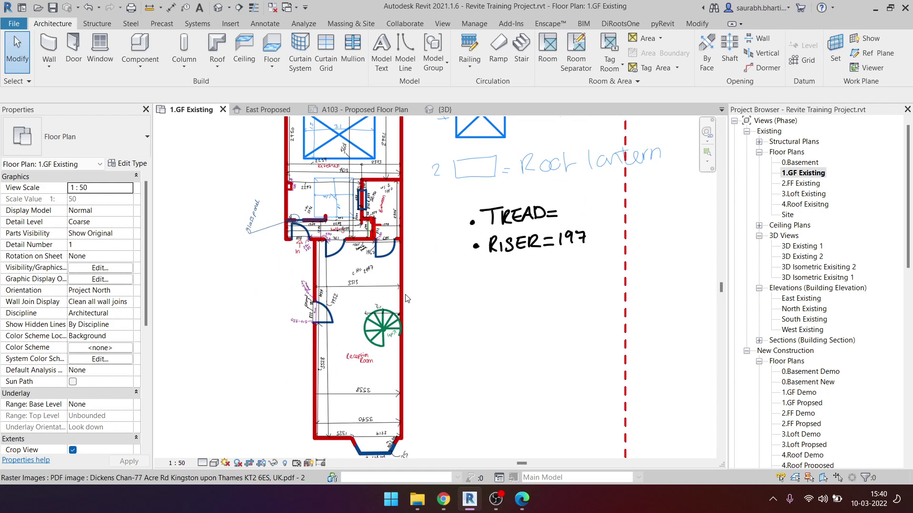
{"action": "scroll", "coordinate": [413, 321], "scroll_direction": "up", "scroll_amount": 1}
{"action": "scroll", "coordinate": [402, 319], "scroll_direction": "up", "scroll_amount": 1}
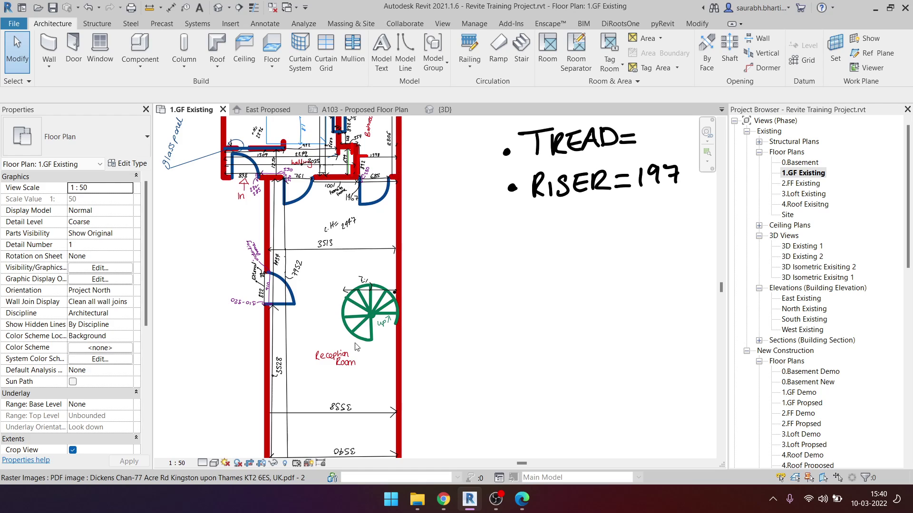
{"action": "scroll", "coordinate": [356, 346], "scroll_direction": "down", "scroll_amount": 3}
{"action": "left_click", "coordinate": [395, 178]}
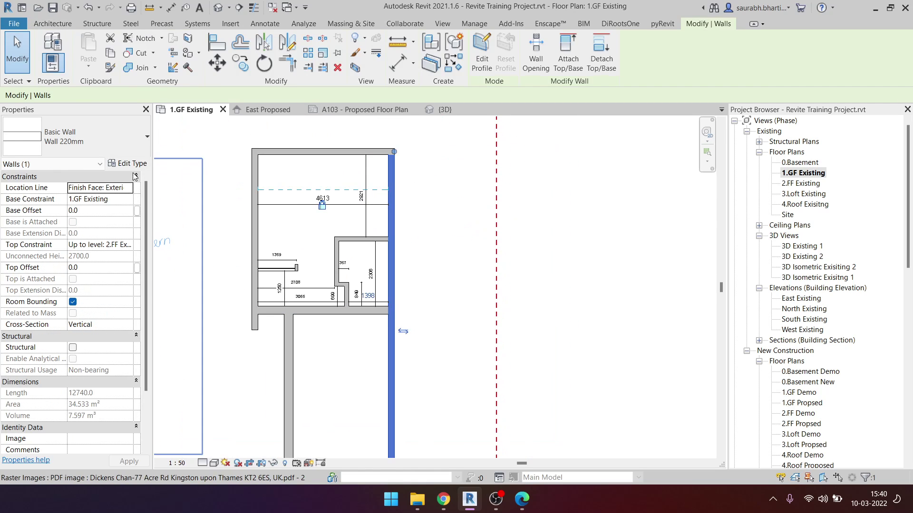
{"action": "left_click", "coordinate": [76, 138]}
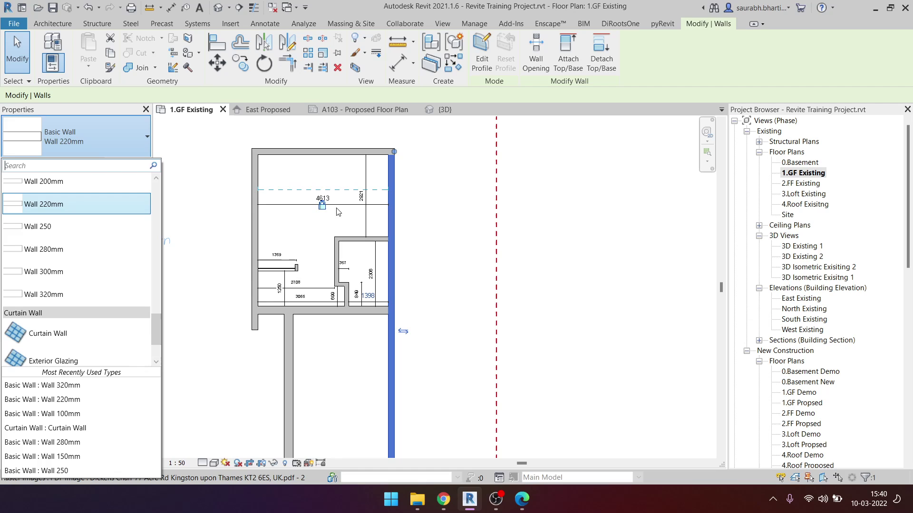
{"action": "left_click", "coordinate": [67, 291]}
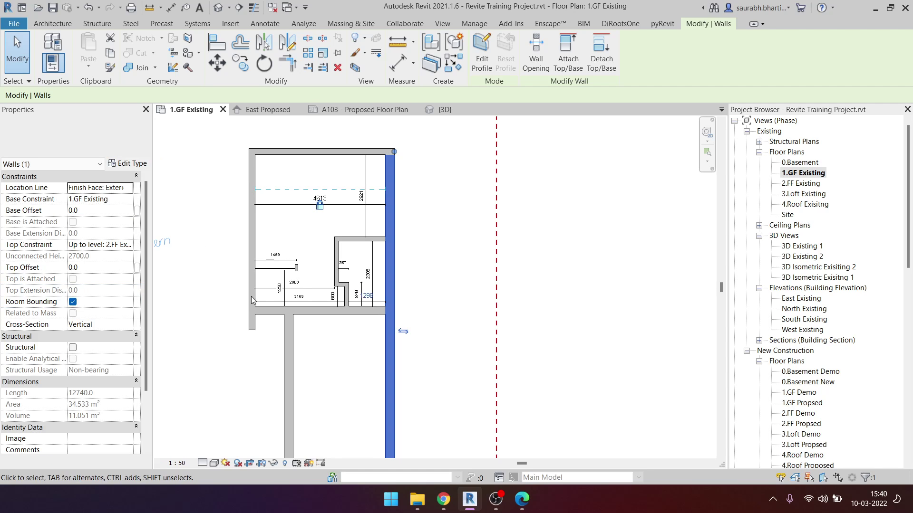
{"action": "key", "text": "Escape"}
Step: Pan across the plan to review the 4613 and 2921 rooms and the top wall
{"action": "scroll", "coordinate": [351, 314], "scroll_direction": "up", "scroll_amount": 5}
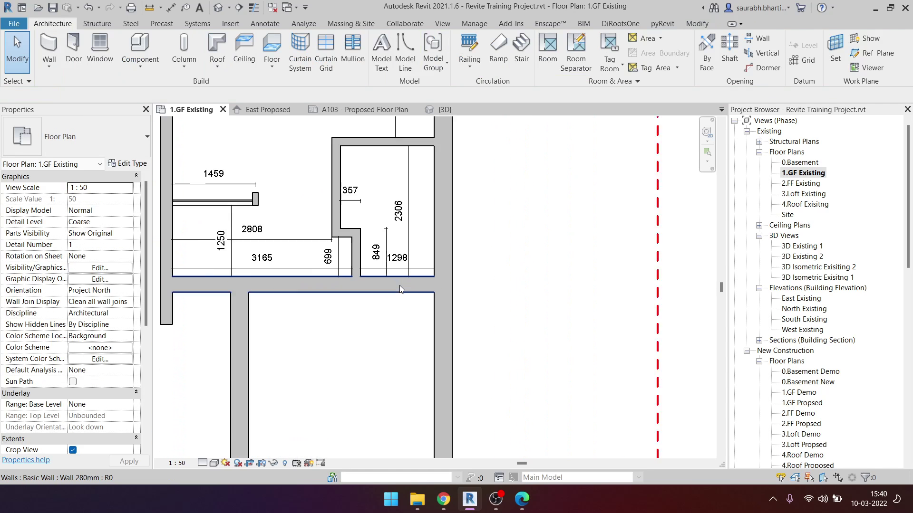
{"action": "middle_click_drag", "start_coordinate": [384, 267], "coordinate": [488, 225]}
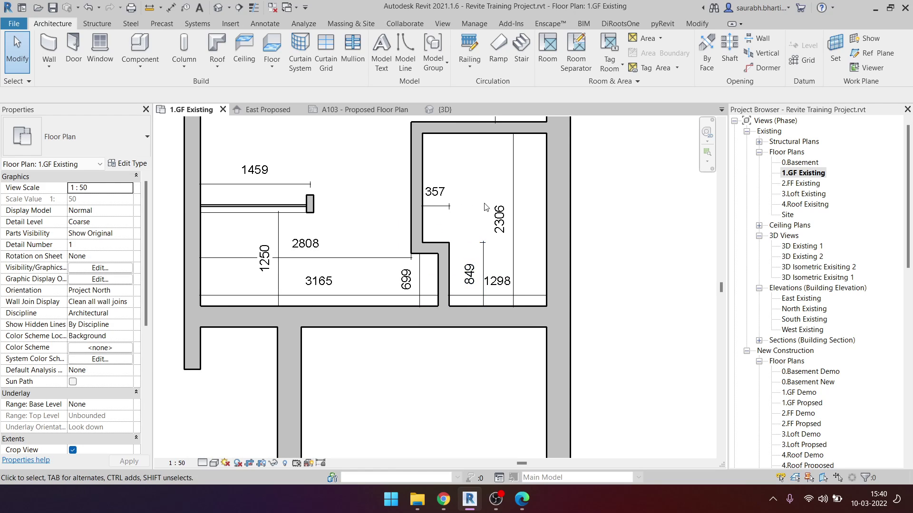
{"action": "scroll", "coordinate": [489, 225], "scroll_direction": "down", "scroll_amount": 1}
{"action": "scroll", "coordinate": [489, 226], "scroll_direction": "down", "scroll_amount": 1}
{"action": "middle_click_drag", "start_coordinate": [415, 136], "coordinate": [412, 201]}
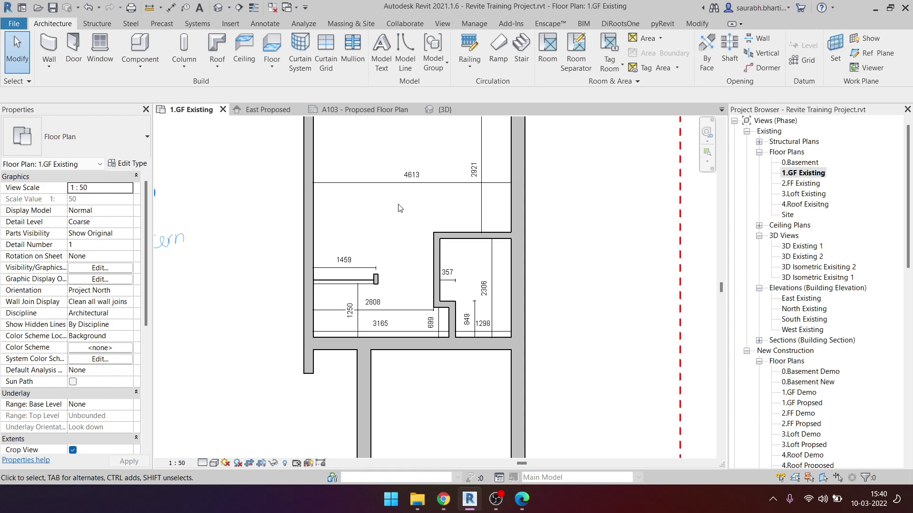
{"action": "middle_click_drag", "start_coordinate": [431, 218], "coordinate": [428, 278]}
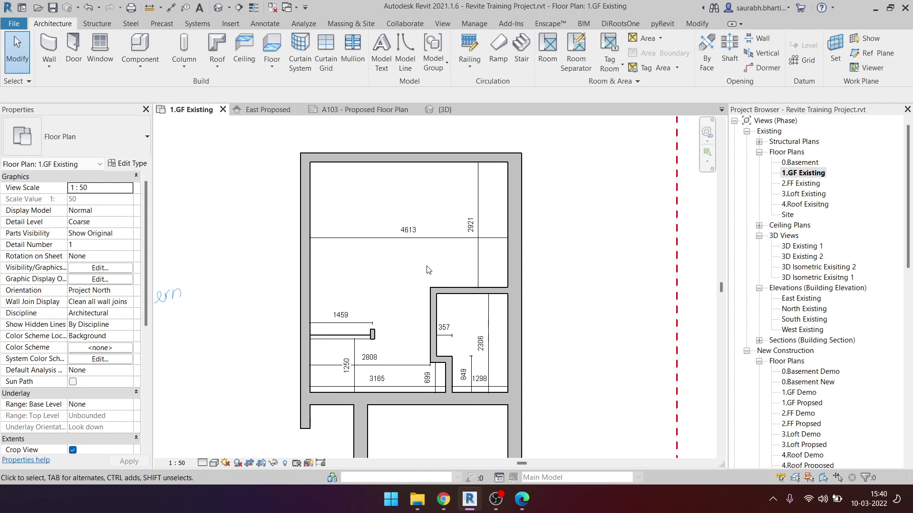
{"action": "scroll", "coordinate": [430, 213], "scroll_direction": "down", "scroll_amount": 2}
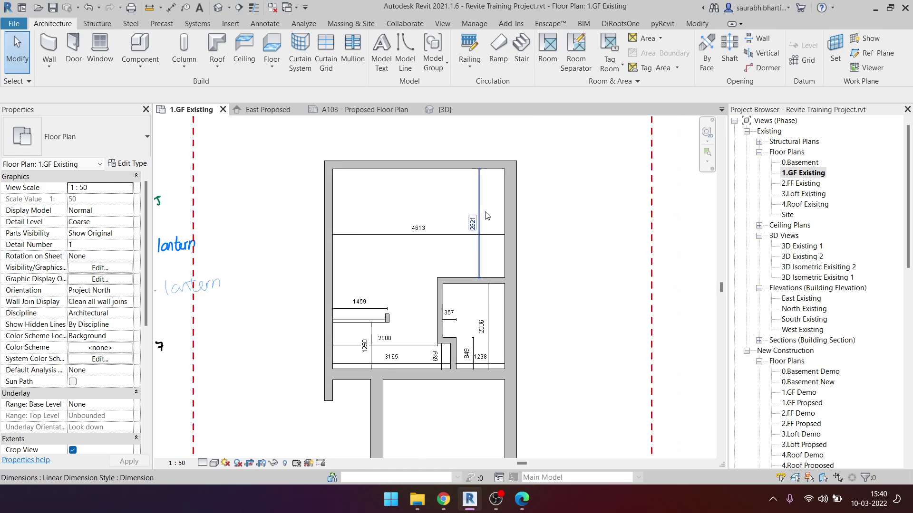
{"action": "mouse_move", "coordinate": [430, 214]}
{"action": "middle_mouse_down"}
{"action": "mouse_move", "coordinate": [500, 384]}
{"action": "mouse_move", "coordinate": [465, 292]}
{"action": "mouse_move", "coordinate": [428, 254]}
{"action": "middle_mouse_up"}
{"action": "scroll", "coordinate": [447, 264], "scroll_direction": "up", "scroll_amount": 1}
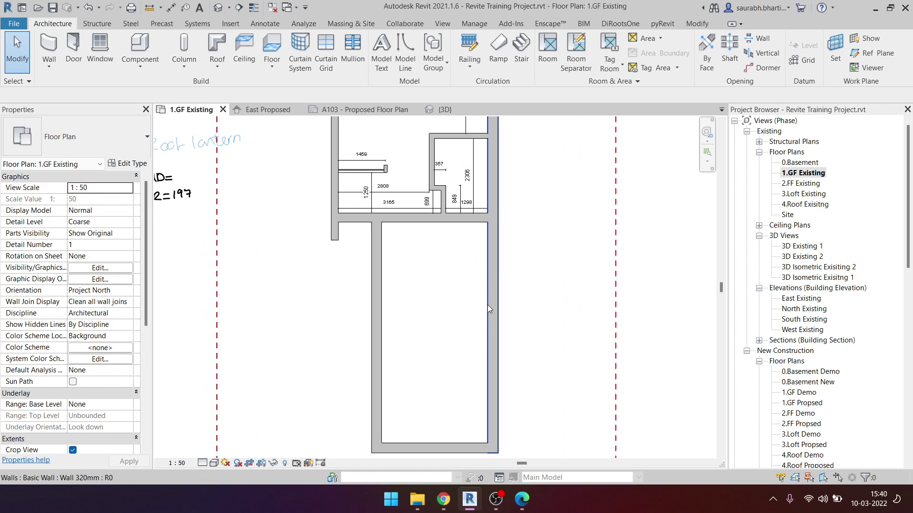
Step: Change the left wall of the front rooms to Wall 320mm
{"action": "left_click", "coordinate": [501, 278]}
{"action": "middle_click_drag", "start_coordinate": [448, 309], "coordinate": [475, 387]}
{"action": "key", "text": "Escape"}
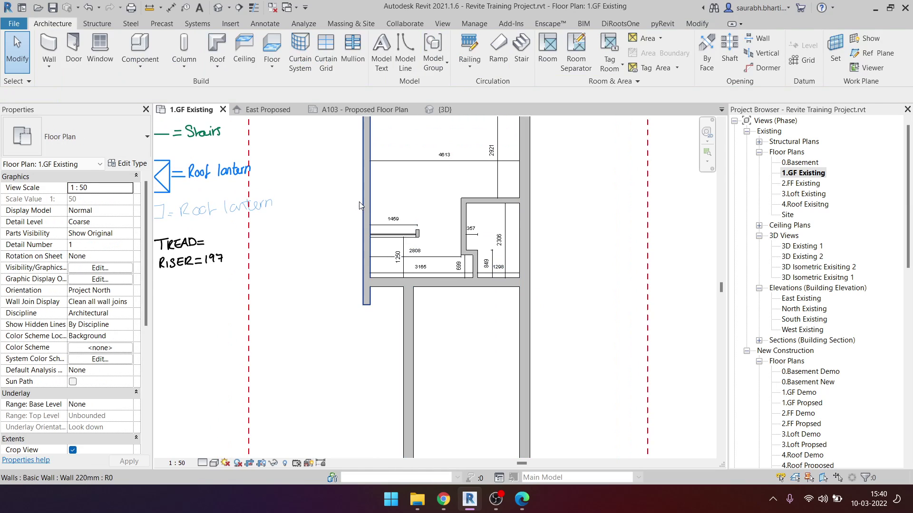
{"action": "middle_click_drag", "start_coordinate": [358, 209], "coordinate": [370, 221]}
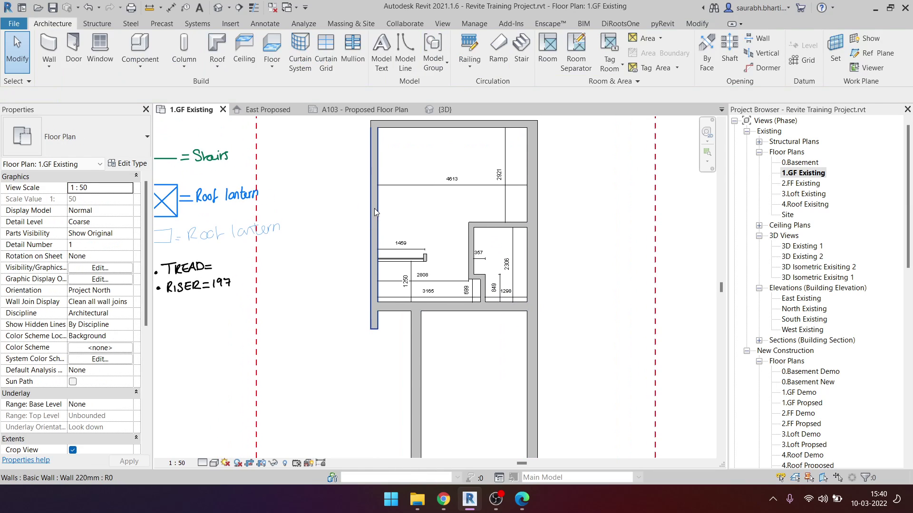
{"action": "left_click", "coordinate": [375, 209]}
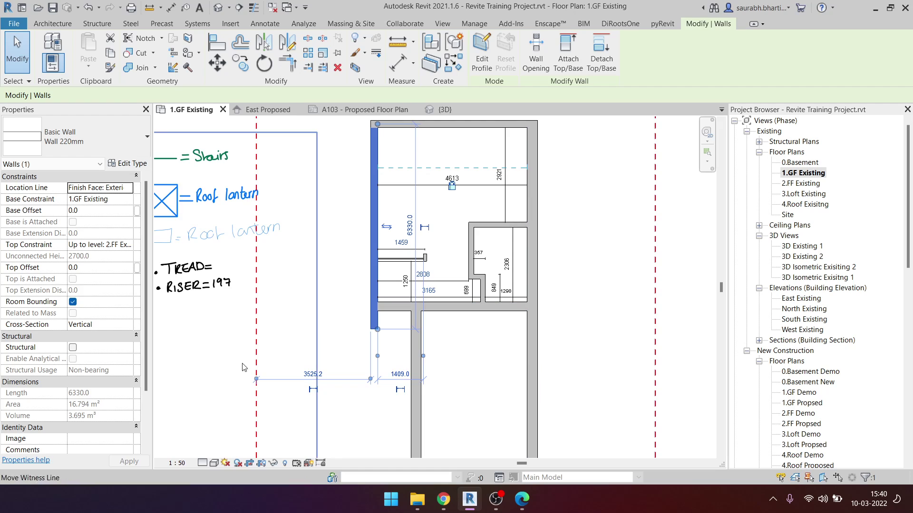
{"action": "left_click", "coordinate": [76, 138]}
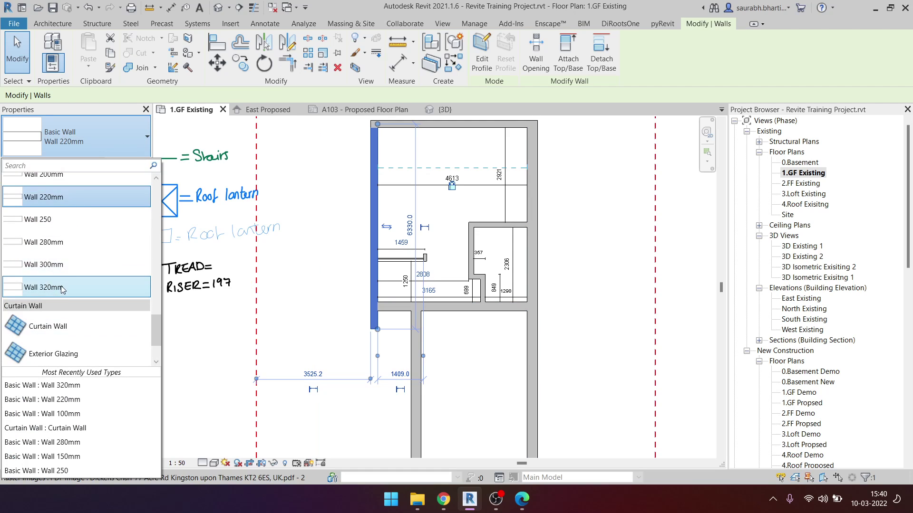
{"action": "left_click", "coordinate": [86, 294]}
{"action": "key", "text": "Escape"}
Step: Check the 3165 dimension and bring the survey sketch's 3513 reception room into view
{"action": "scroll", "coordinate": [377, 239], "scroll_direction": "down", "scroll_amount": 2}
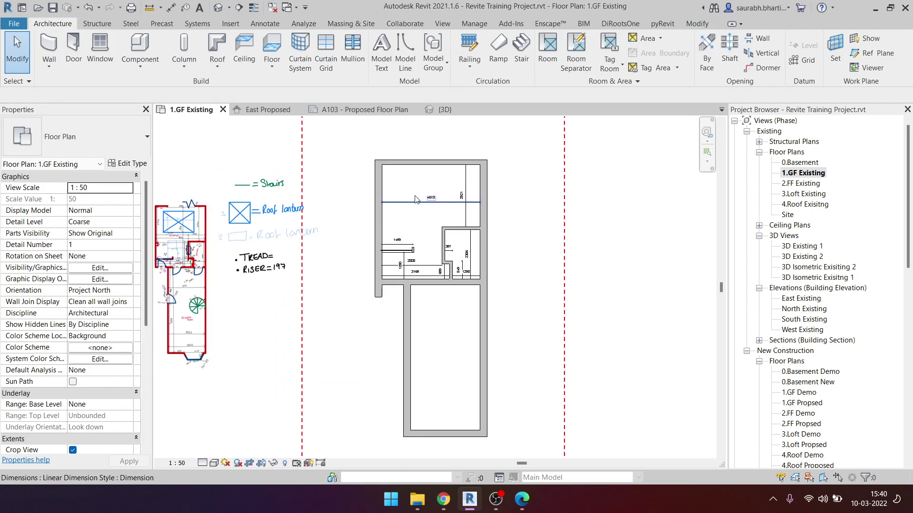
{"action": "scroll", "coordinate": [423, 328], "scroll_direction": "up", "scroll_amount": 1}
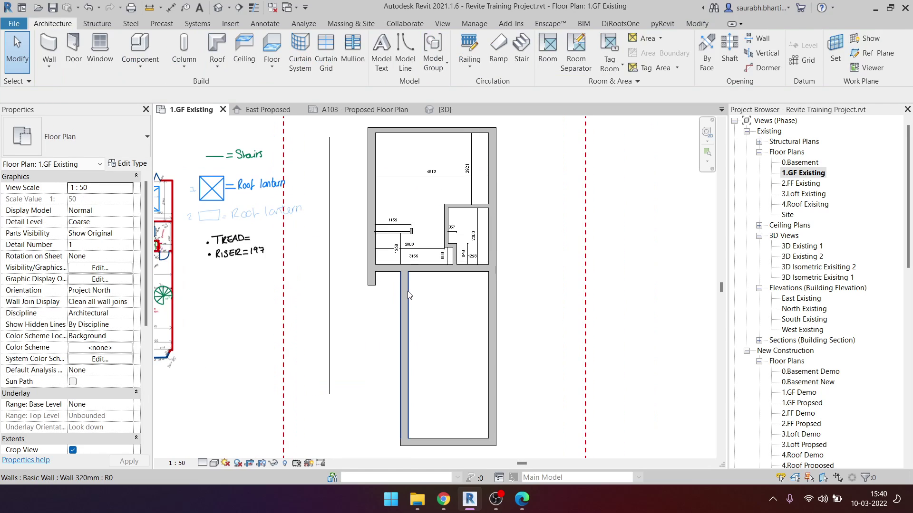
{"action": "left_click", "coordinate": [433, 263]}
{"action": "left_click", "coordinate": [436, 308]}
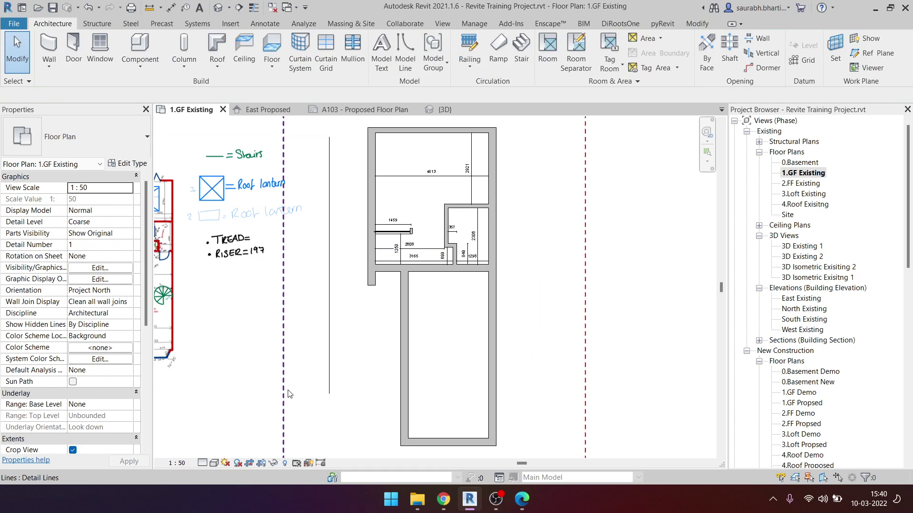
{"action": "middle_click_drag", "start_coordinate": [437, 308], "coordinate": [440, 373]}
{"action": "scroll", "coordinate": [343, 226], "scroll_direction": "up", "scroll_amount": 4}
{"action": "scroll", "coordinate": [332, 232], "scroll_direction": "up", "scroll_amount": 3}
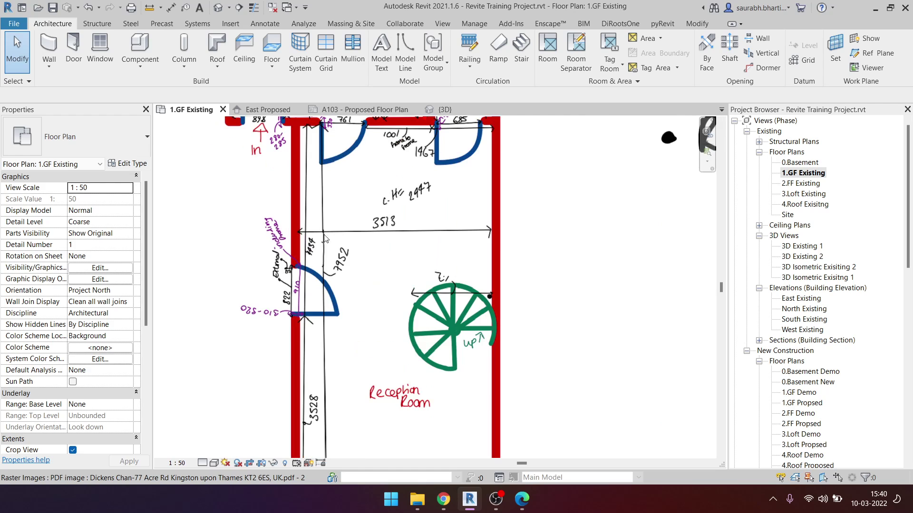
{"action": "scroll", "coordinate": [341, 251], "scroll_direction": "down", "scroll_amount": 3}
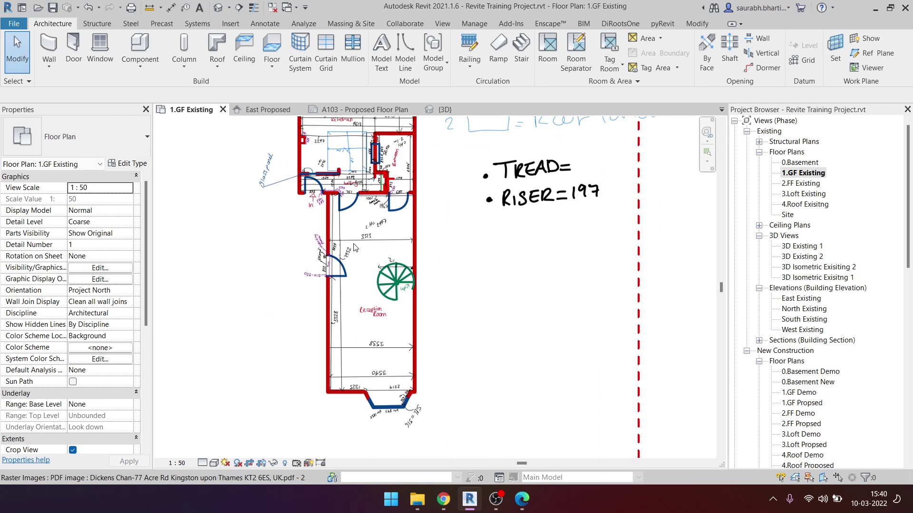
{"action": "scroll", "coordinate": [340, 251], "scroll_direction": "up", "scroll_amount": 3}
{"action": "scroll", "coordinate": [286, 257], "scroll_direction": "down", "scroll_amount": 3}
{"action": "scroll", "coordinate": [229, 259], "scroll_direction": "up", "scroll_amount": 2}
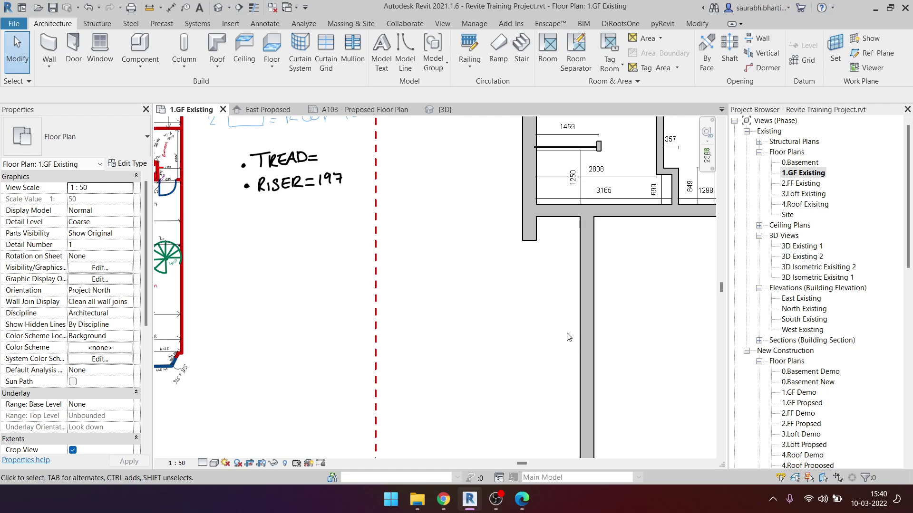
{"action": "left_click", "coordinate": [583, 324]}
{"action": "middle_click_drag", "start_coordinate": [583, 324], "coordinate": [373, 326]}
{"action": "scroll", "coordinate": [385, 323], "scroll_direction": "down", "scroll_amount": 1}
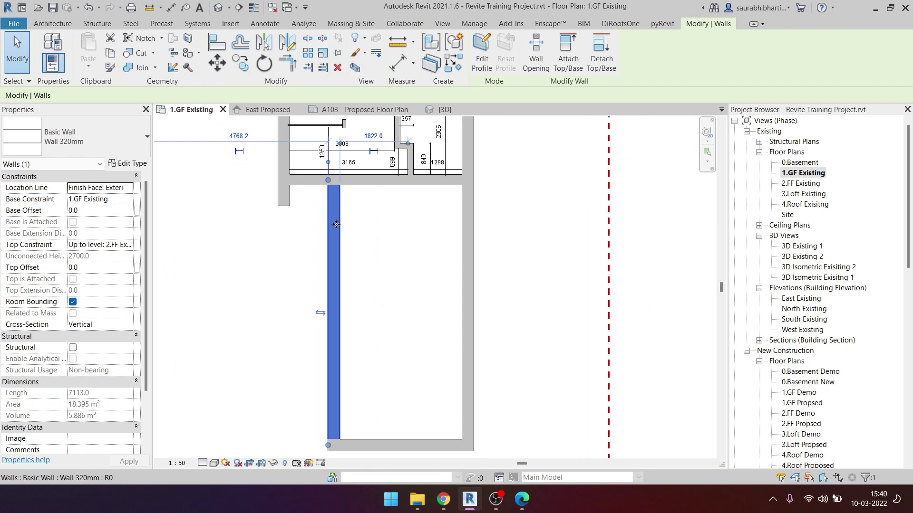
{"action": "scroll", "coordinate": [386, 323], "scroll_direction": "down", "scroll_amount": 2}
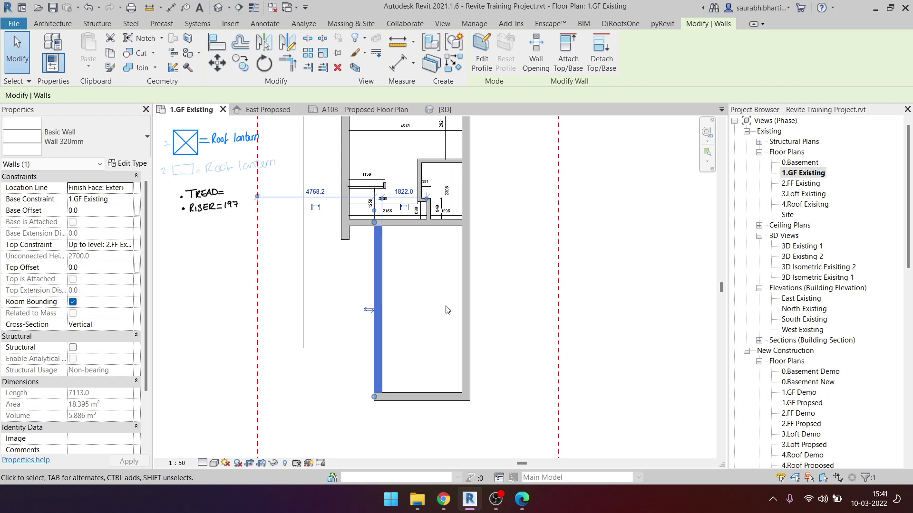
{"action": "key", "text": "i"}
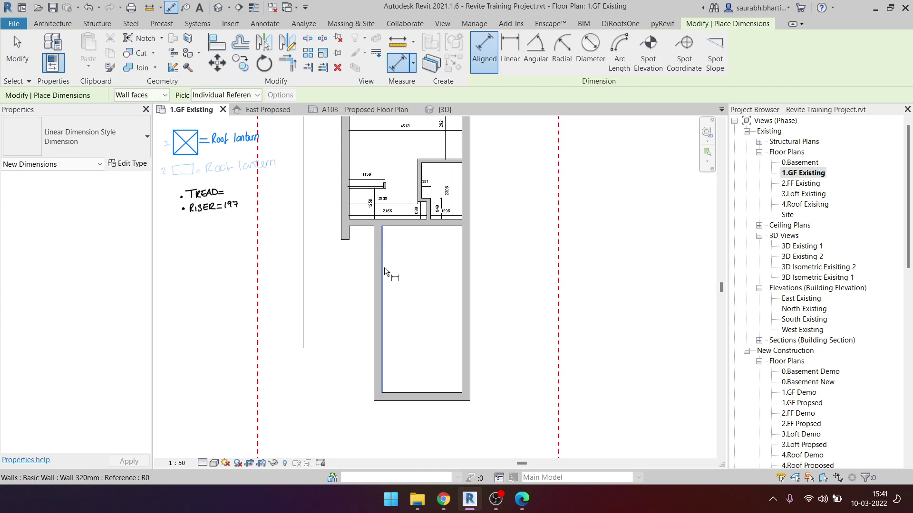
{"action": "left_click", "coordinate": [389, 276]}
{"action": "left_click", "coordinate": [461, 316]}
{"action": "left_click", "coordinate": [440, 323]}
{"action": "key", "text": "Escape"}
{"action": "key", "text": "Escape"}
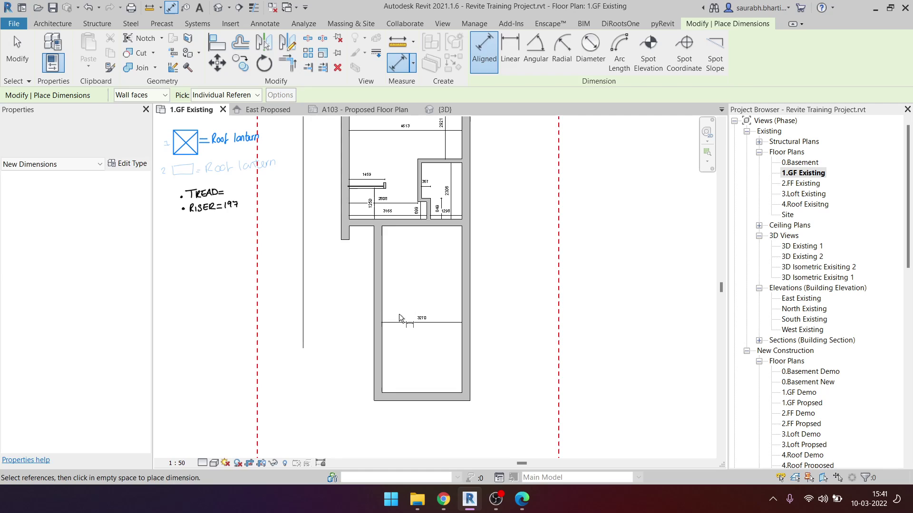
{"action": "left_click", "coordinate": [379, 295]}
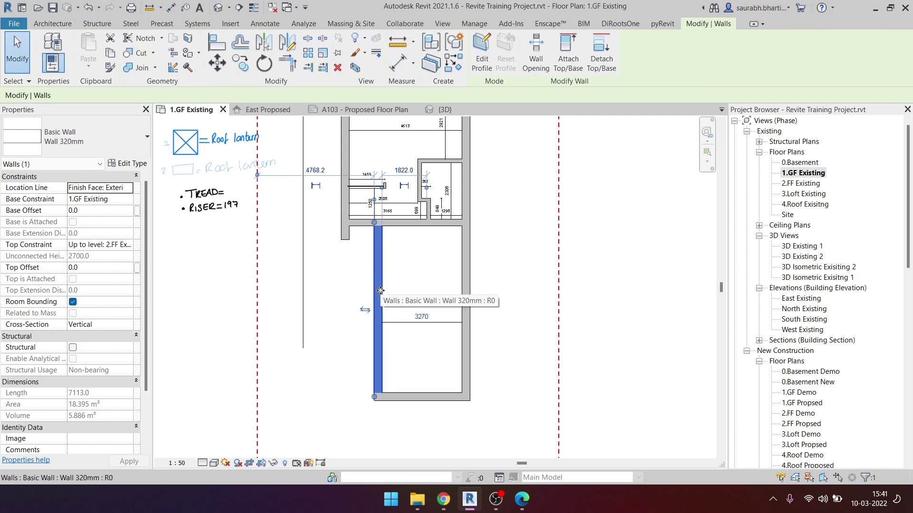
{"action": "scroll", "coordinate": [421, 328], "scroll_direction": "up", "scroll_amount": 3}
{"action": "left_click", "coordinate": [427, 308]}
{"action": "type", "text": "3513"}
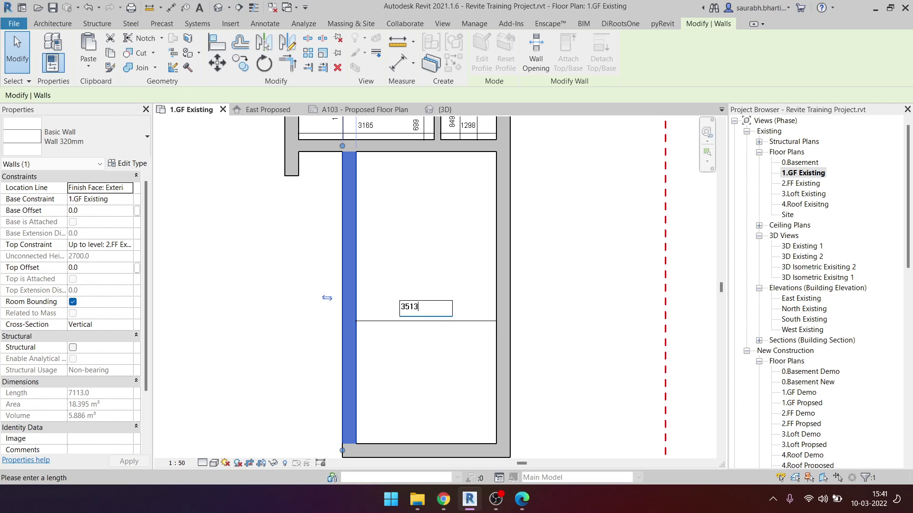
{"action": "key", "text": "Return"}
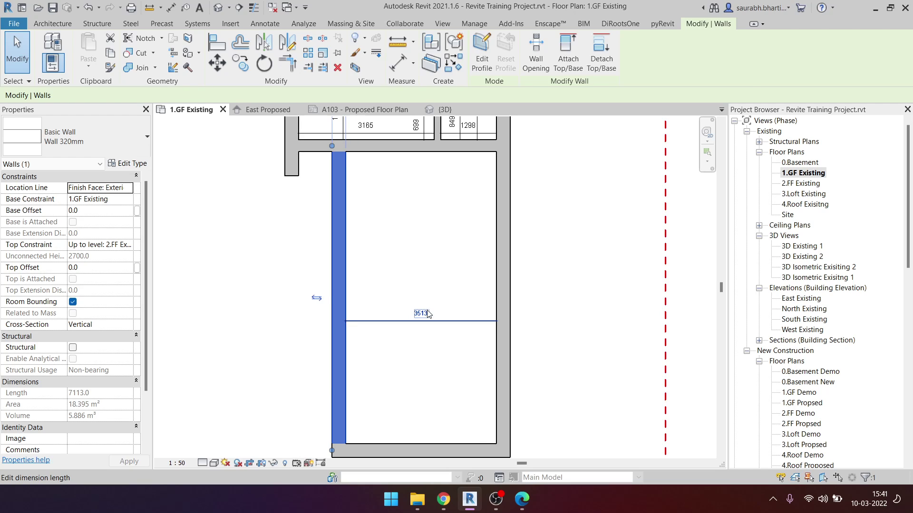
{"action": "key", "text": "Escape"}
{"action": "scroll", "coordinate": [371, 323], "scroll_direction": "down", "scroll_amount": 2}
{"action": "scroll", "coordinate": [370, 323], "scroll_direction": "down", "scroll_amount": 1}
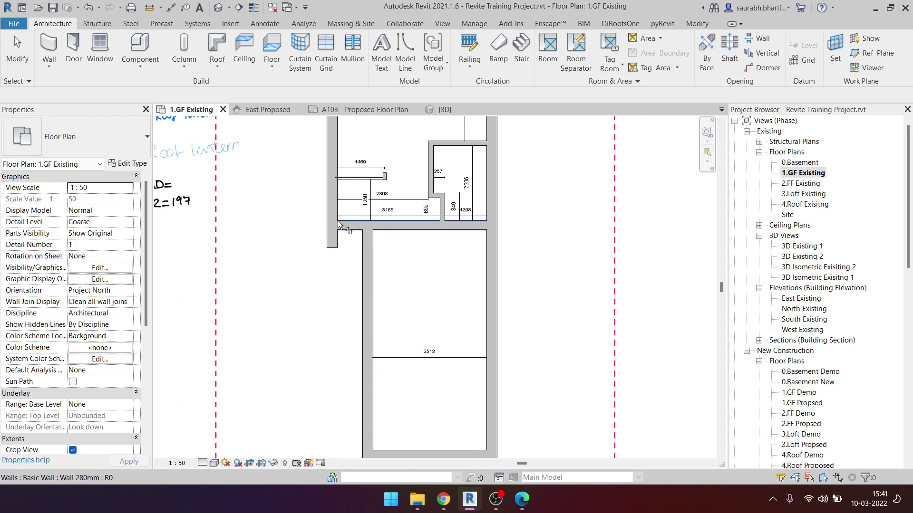
{"action": "scroll", "coordinate": [356, 262], "scroll_direction": "down", "scroll_amount": 1}
{"action": "scroll", "coordinate": [402, 348], "scroll_direction": "up", "scroll_amount": 1}
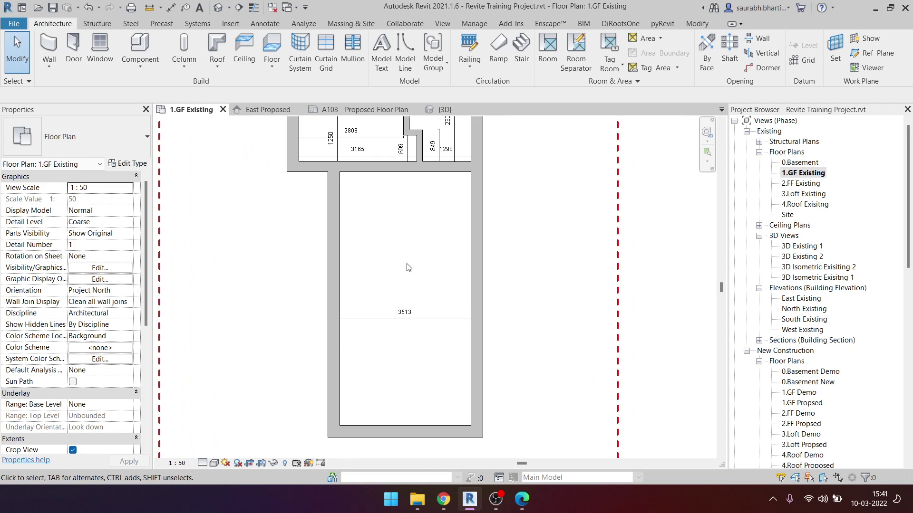
{"action": "scroll", "coordinate": [377, 357], "scroll_direction": "down", "scroll_amount": 1}
{"action": "scroll", "coordinate": [392, 272], "scroll_direction": "up", "scroll_amount": 1}
{"action": "scroll", "coordinate": [393, 272], "scroll_direction": "up", "scroll_amount": 2}
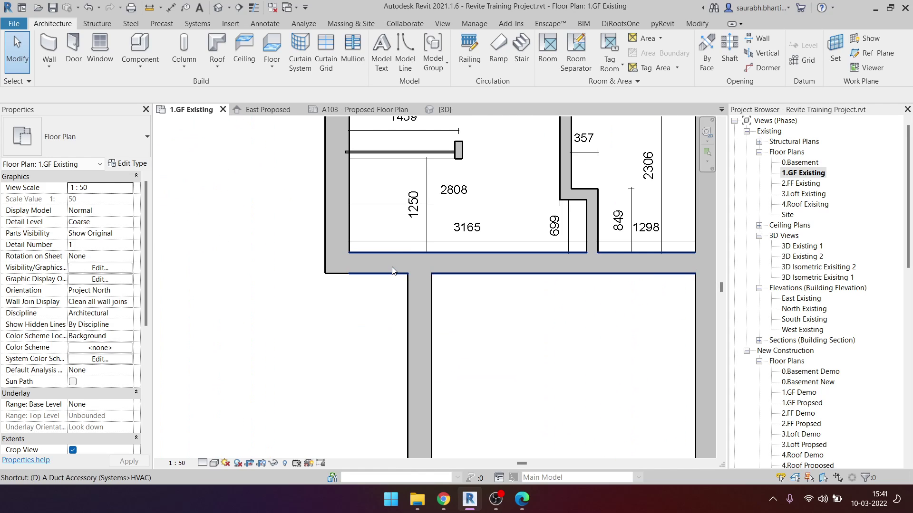
{"action": "key", "text": "d"}
{"action": "key", "text": "i"}
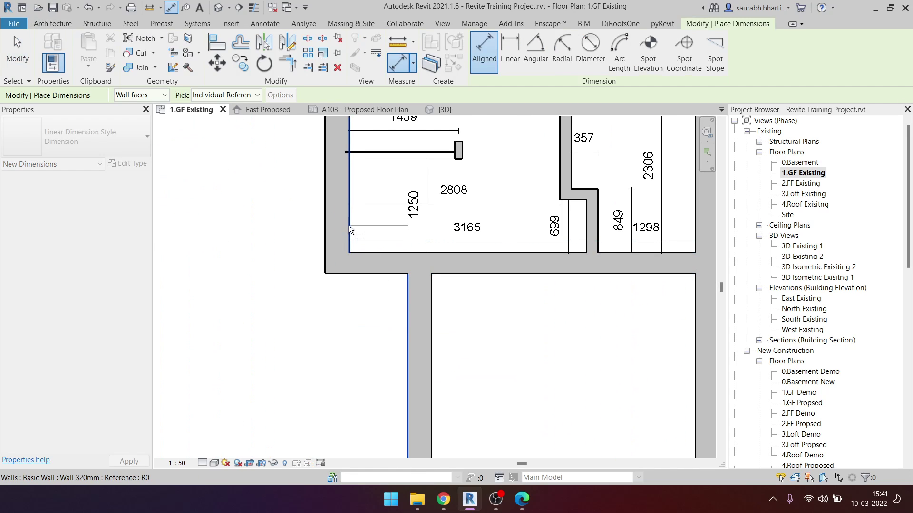
{"action": "left_click", "coordinate": [349, 226]}
{"action": "scroll", "coordinate": [375, 238], "scroll_direction": "down", "scroll_amount": 1}
{"action": "scroll", "coordinate": [383, 233], "scroll_direction": "down", "scroll_amount": 1}
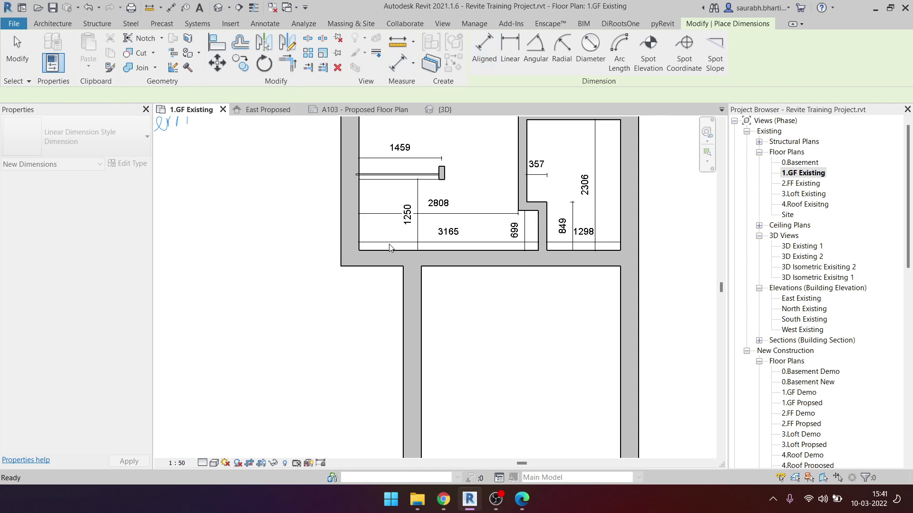
{"action": "key", "text": "Escape"}
{"action": "key", "text": "Escape"}
{"action": "scroll", "coordinate": [384, 287], "scroll_direction": "down", "scroll_amount": 1}
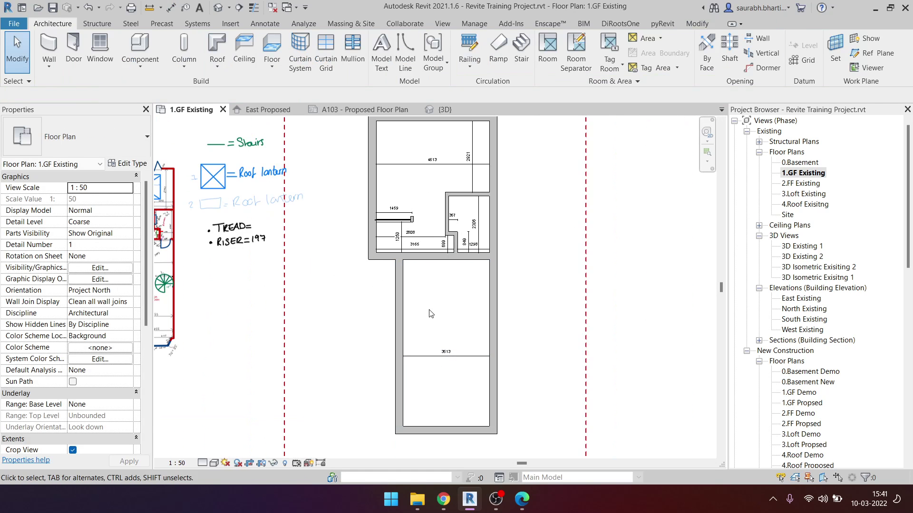
{"action": "scroll", "coordinate": [242, 273], "scroll_direction": "down", "scroll_amount": 1}
{"action": "scroll", "coordinate": [230, 270], "scroll_direction": "up", "scroll_amount": 2}
{"action": "scroll", "coordinate": [230, 270], "scroll_direction": "up", "scroll_amount": 2}
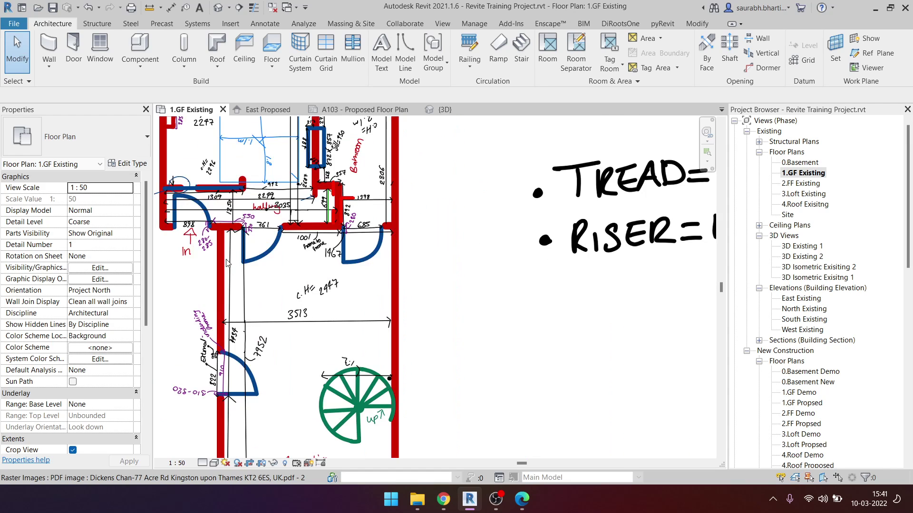
{"action": "scroll", "coordinate": [306, 261], "scroll_direction": "up", "scroll_amount": 1}
{"action": "scroll", "coordinate": [266, 235], "scroll_direction": "down", "scroll_amount": 1}
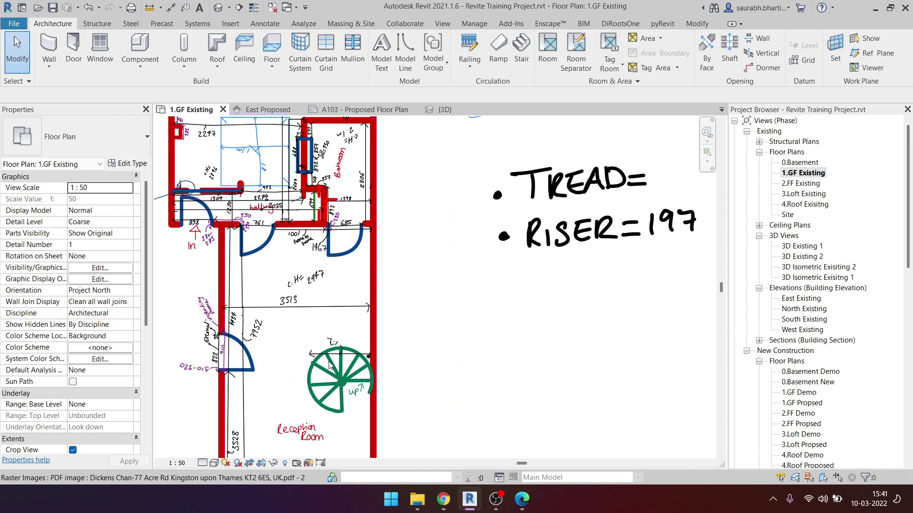
{"action": "middle_click_drag", "start_coordinate": [291, 280], "coordinate": [332, 249]}
{"action": "scroll", "coordinate": [311, 295], "scroll_direction": "down", "scroll_amount": 1}
{"action": "scroll", "coordinate": [300, 367], "scroll_direction": "up", "scroll_amount": 2}
{"action": "scroll", "coordinate": [300, 367], "scroll_direction": "up", "scroll_amount": 1}
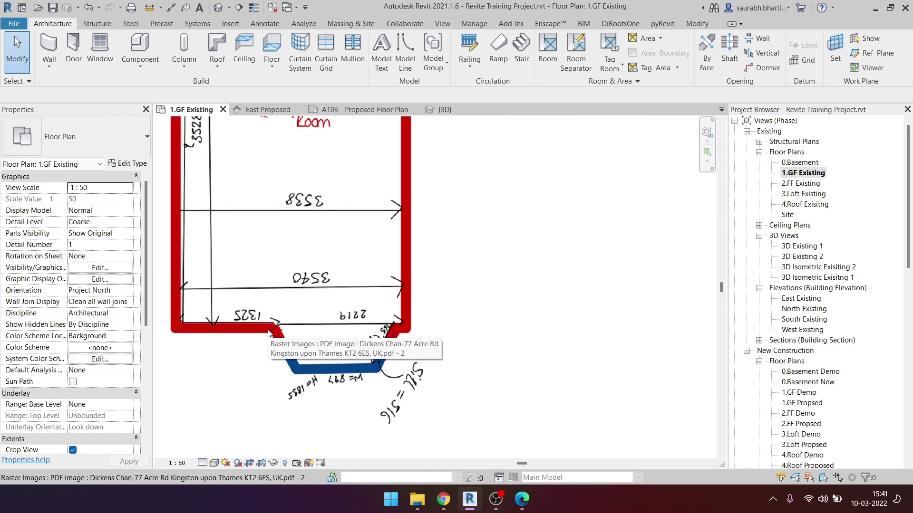
{"action": "scroll", "coordinate": [244, 314], "scroll_direction": "down", "scroll_amount": 2}
{"action": "middle_click_drag", "start_coordinate": [274, 251], "coordinate": [270, 292]}
{"action": "scroll", "coordinate": [257, 292], "scroll_direction": "down", "scroll_amount": 2}
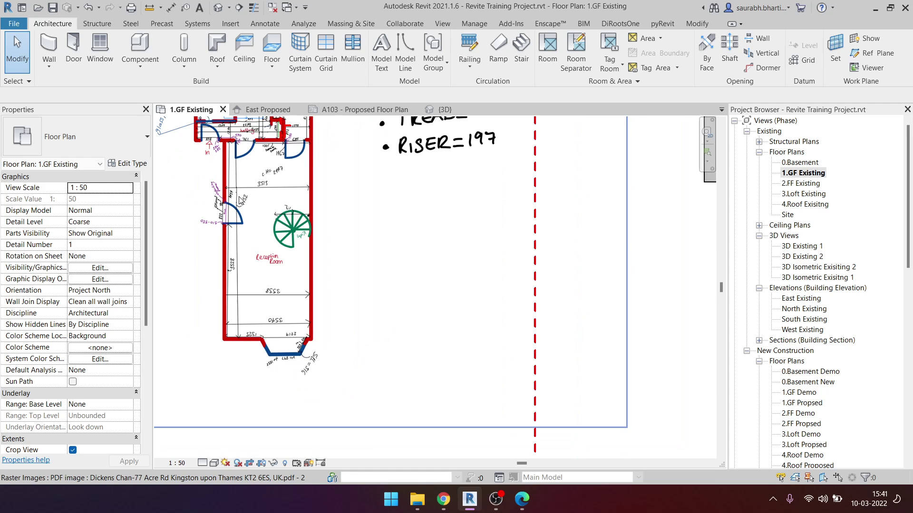
{"action": "scroll", "coordinate": [250, 245], "scroll_direction": "up", "scroll_amount": 2}
{"action": "scroll", "coordinate": [236, 312], "scroll_direction": "down", "scroll_amount": 1}
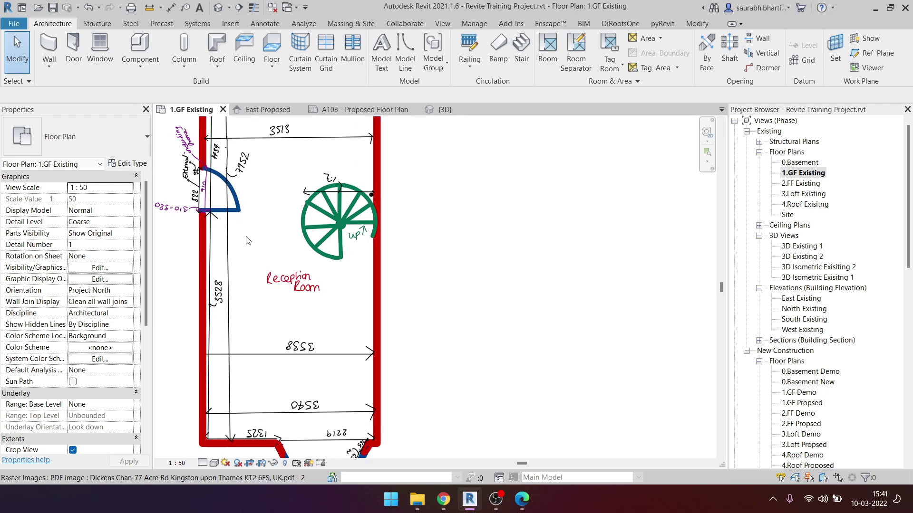
{"action": "scroll", "coordinate": [247, 176], "scroll_direction": "down", "scroll_amount": 2}
{"action": "scroll", "coordinate": [434, 295], "scroll_direction": "down", "scroll_amount": 2}
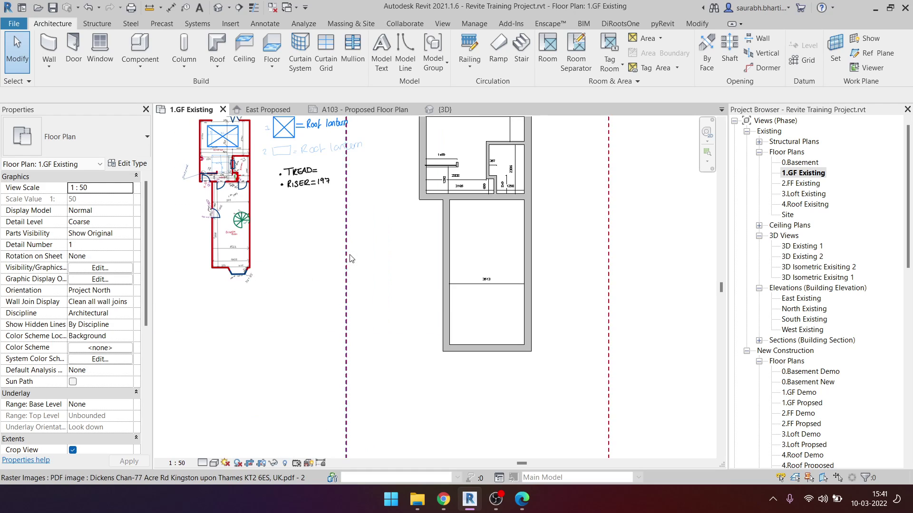
{"action": "scroll", "coordinate": [461, 302], "scroll_direction": "up", "scroll_amount": 1}
Step: Move the rear wall so the extension's length reads 7952 instead of 6813
{"action": "key", "text": "d"}
{"action": "key", "text": "i"}
{"action": "left_click", "coordinate": [509, 188]}
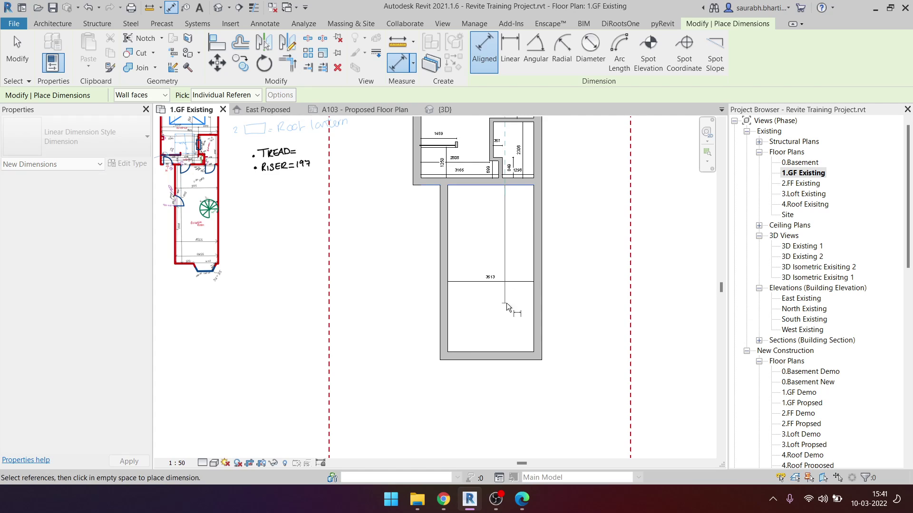
{"action": "key", "text": "Escape"}
{"action": "key", "text": "Escape"}
{"action": "left_click", "coordinate": [501, 353]}
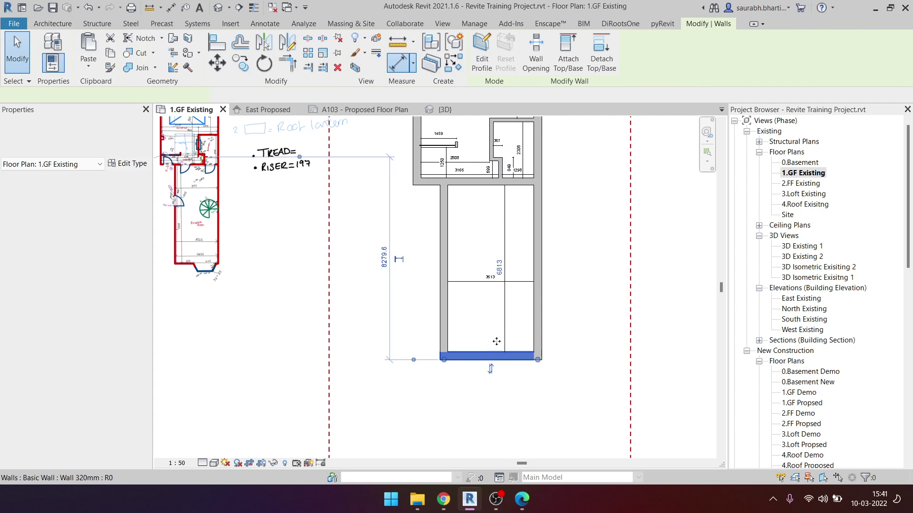
{"action": "scroll", "coordinate": [500, 259], "scroll_direction": "up", "scroll_amount": 2}
{"action": "left_click", "coordinate": [502, 278]}
{"action": "type", "text": "7952"}
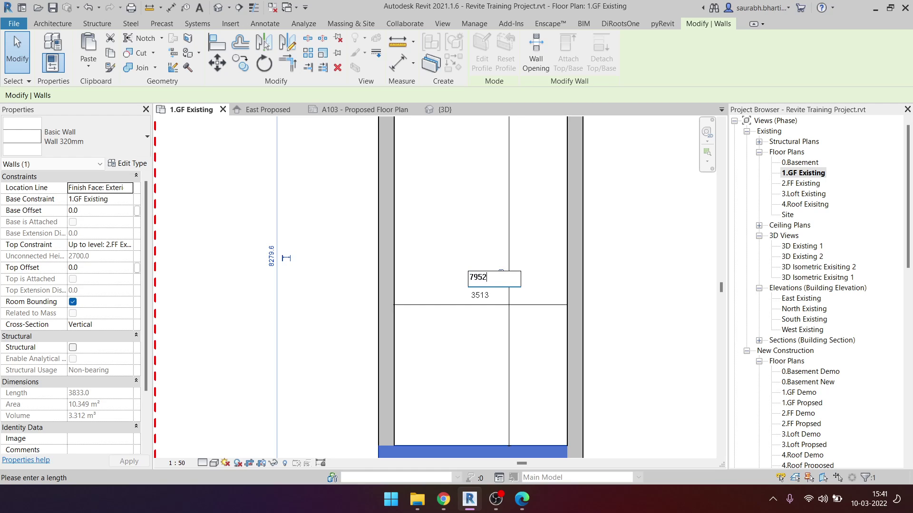
{"action": "key", "text": "Return"}
{"action": "key", "text": "Escape"}
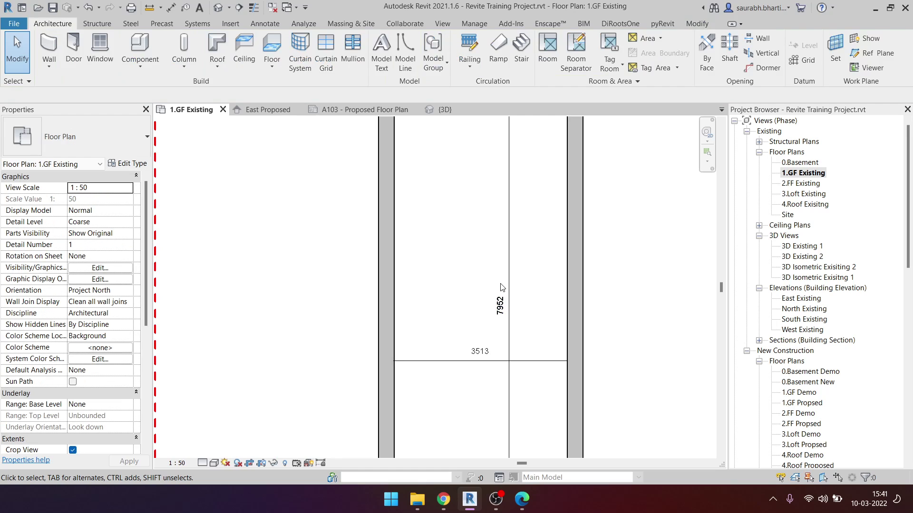
{"action": "scroll", "coordinate": [492, 285], "scroll_direction": "down", "scroll_amount": 3}
{"action": "scroll", "coordinate": [495, 332], "scroll_direction": "up", "scroll_amount": 2}
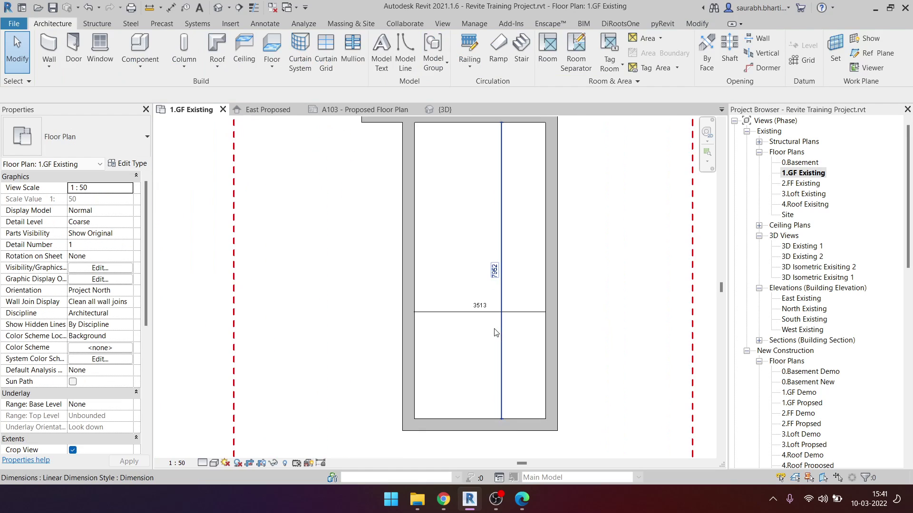
{"action": "scroll", "coordinate": [483, 417], "scroll_direction": "down", "scroll_amount": 2}
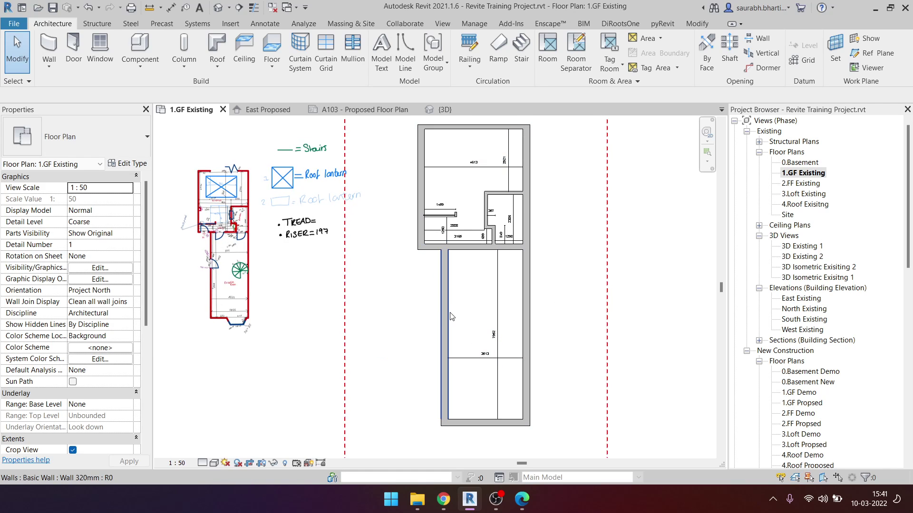
{"action": "scroll", "coordinate": [242, 233], "scroll_direction": "up", "scroll_amount": 3}
{"action": "scroll", "coordinate": [273, 224], "scroll_direction": "up", "scroll_amount": 2}
{"action": "scroll", "coordinate": [273, 224], "scroll_direction": "up", "scroll_amount": 2}
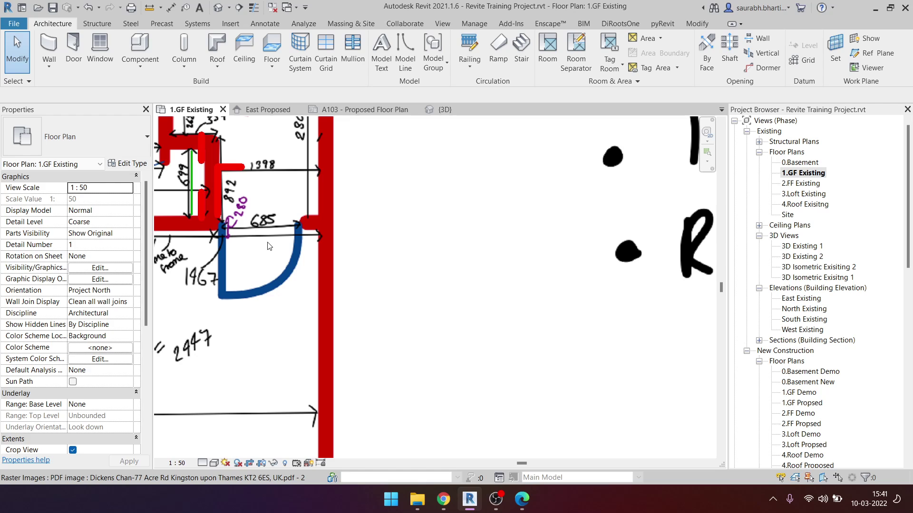
{"action": "key", "text": "d"}
{"action": "key", "text": "r"}
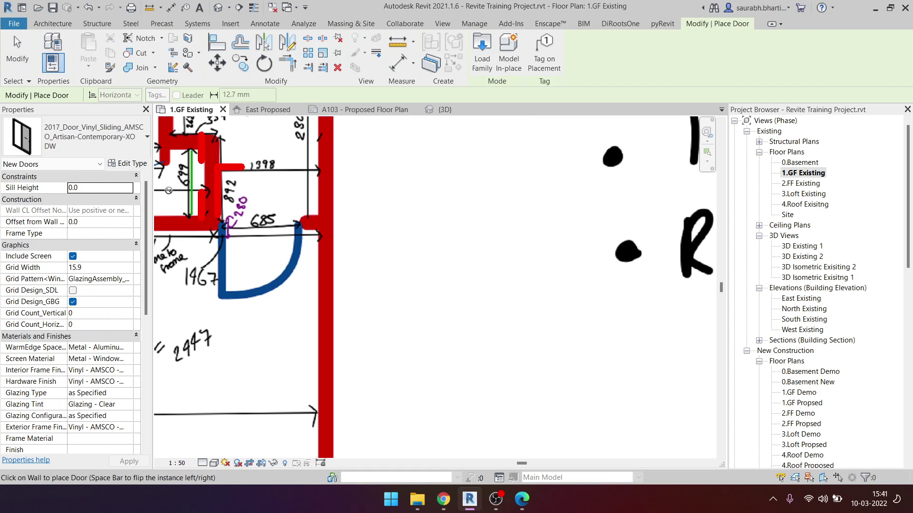
{"action": "left_click", "coordinate": [118, 144]}
{"action": "scroll", "coordinate": [124, 285], "scroll_direction": "up", "scroll_amount": 1}
{"action": "left_click", "coordinate": [66, 144]}
{"action": "scroll", "coordinate": [84, 300], "scroll_direction": "down", "scroll_amount": 3}
{"action": "scroll", "coordinate": [81, 300], "scroll_direction": "down", "scroll_amount": 4}
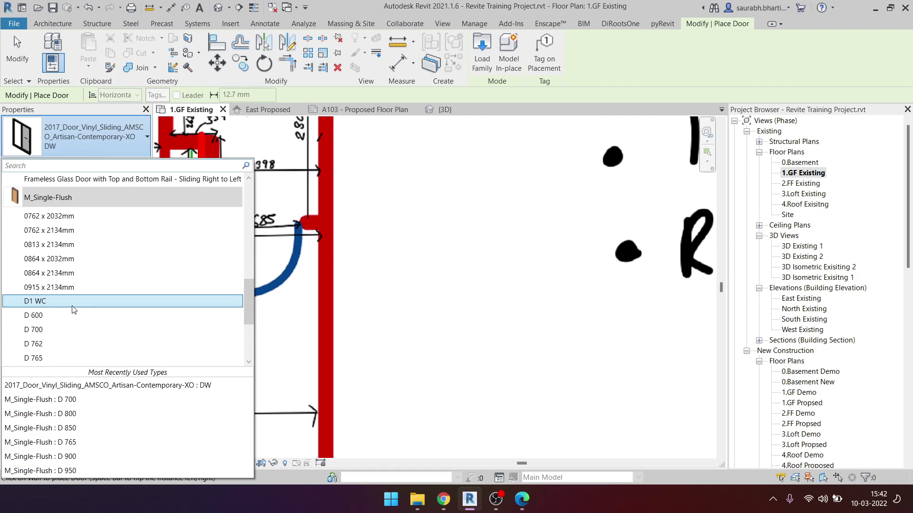
{"action": "scroll", "coordinate": [73, 300], "scroll_direction": "up", "scroll_amount": 1}
{"action": "scroll", "coordinate": [72, 298], "scroll_direction": "down", "scroll_amount": 3}
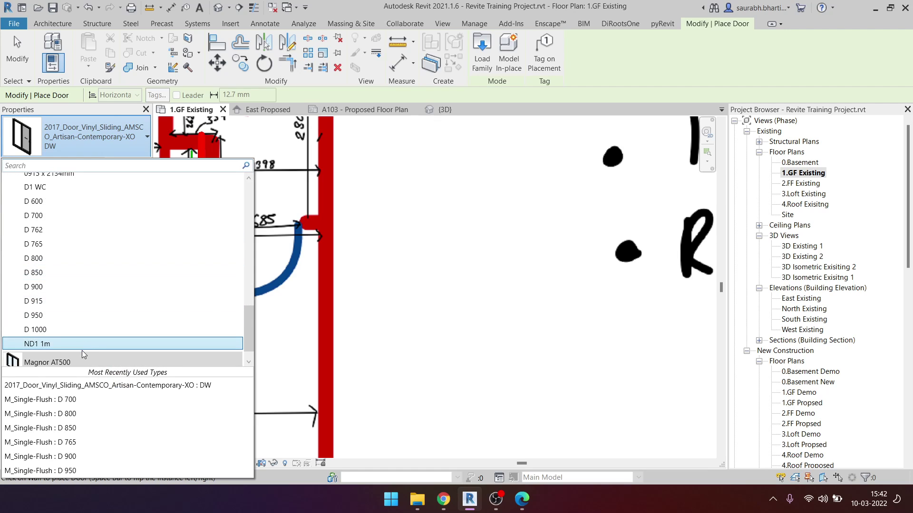
{"action": "scroll", "coordinate": [76, 302], "scroll_direction": "up", "scroll_amount": 2}
{"action": "scroll", "coordinate": [73, 273], "scroll_direction": "up", "scroll_amount": 1}
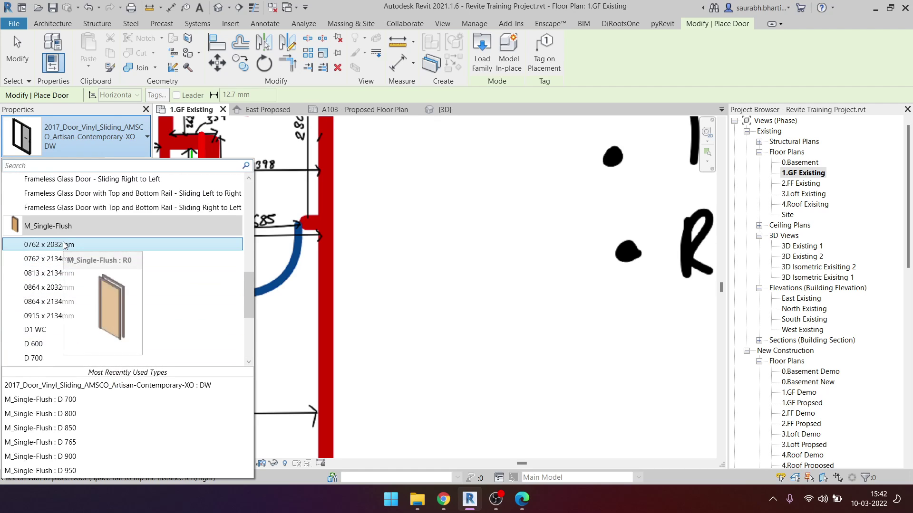
{"action": "left_click", "coordinate": [71, 344]}
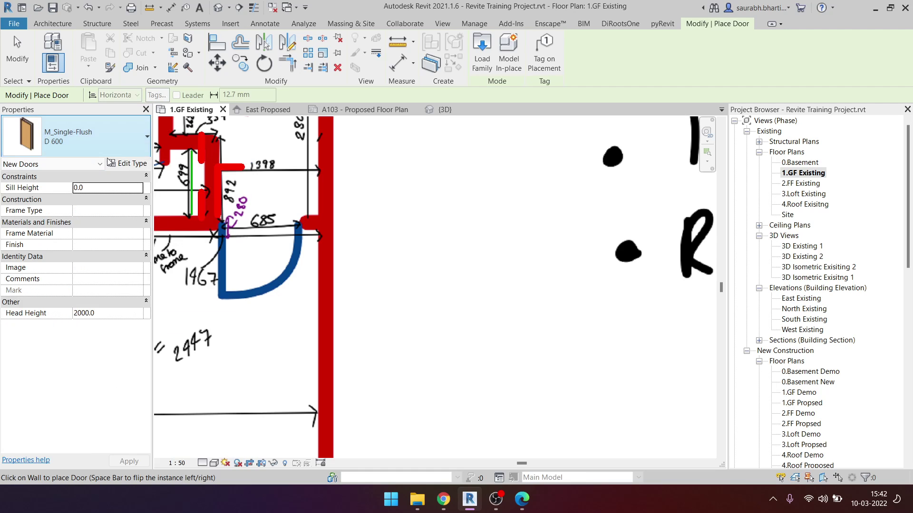
{"action": "left_click", "coordinate": [90, 140]}
{"action": "scroll", "coordinate": [89, 321], "scroll_direction": "up", "scroll_amount": 2}
{"action": "scroll", "coordinate": [89, 321], "scroll_direction": "up", "scroll_amount": 5}
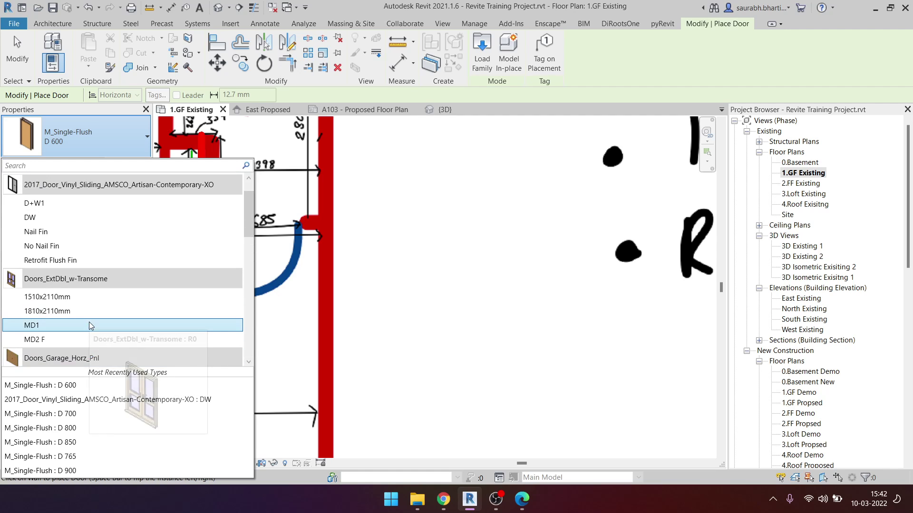
{"action": "scroll", "coordinate": [89, 321], "scroll_direction": "down", "scroll_amount": 1}
{"action": "scroll", "coordinate": [90, 323], "scroll_direction": "down", "scroll_amount": 8}
{"action": "scroll", "coordinate": [91, 325], "scroll_direction": "down", "scroll_amount": 2}
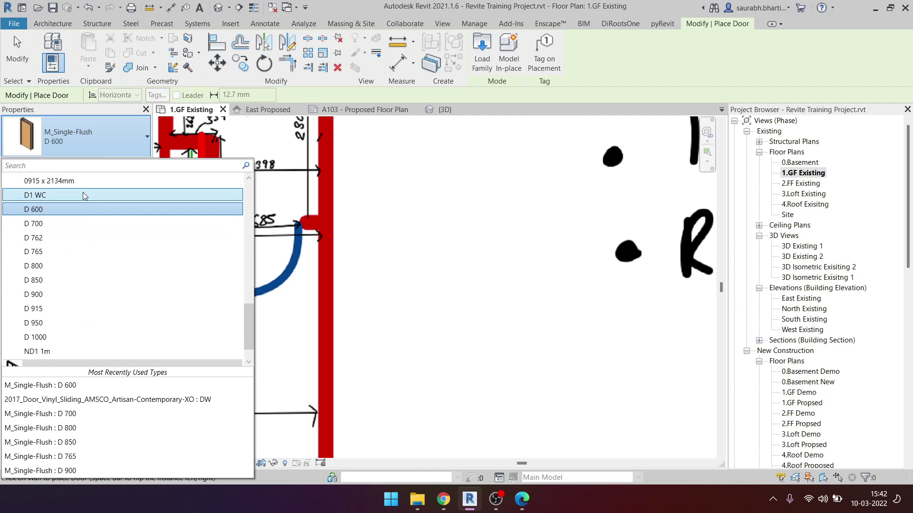
{"action": "scroll", "coordinate": [83, 258], "scroll_direction": "up", "scroll_amount": 2}
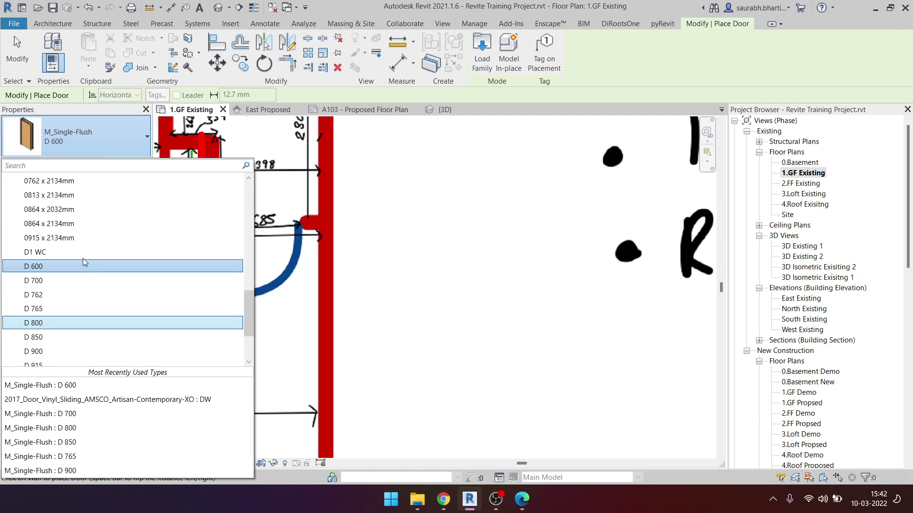
{"action": "scroll", "coordinate": [86, 271], "scroll_direction": "up", "scroll_amount": 3}
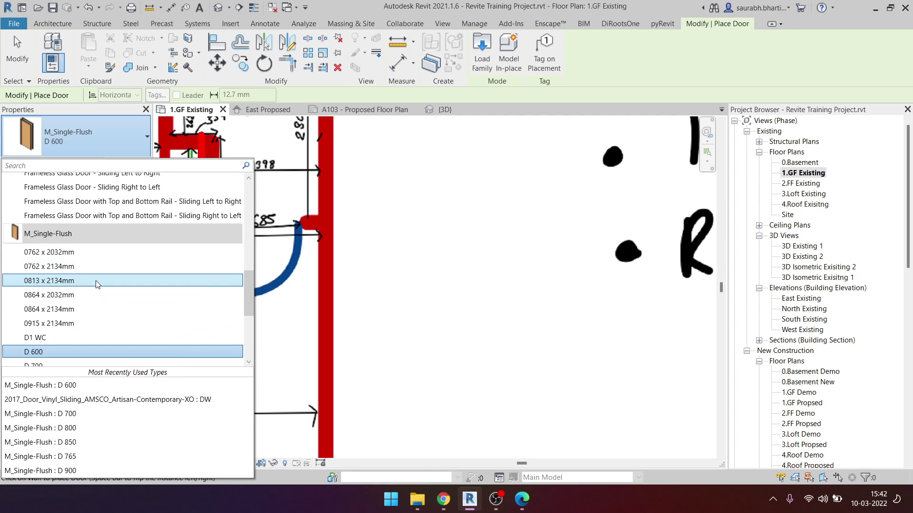
{"action": "key", "text": "Escape"}
{"action": "scroll", "coordinate": [291, 189], "scroll_direction": "down", "scroll_amount": 3}
{"action": "scroll", "coordinate": [238, 190], "scroll_direction": "down", "scroll_amount": 3}
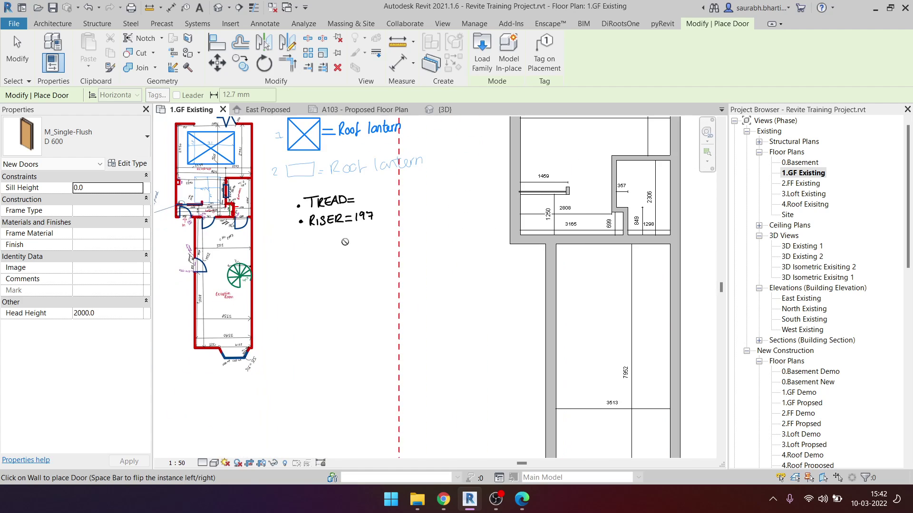
{"action": "key", "text": "Escape"}
{"action": "scroll", "coordinate": [203, 192], "scroll_direction": "down", "scroll_amount": 2}
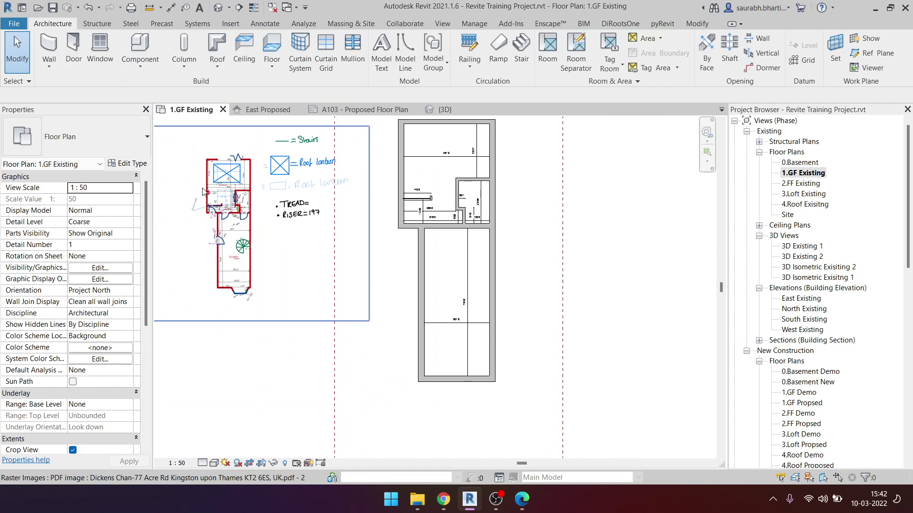
Step: Open a second client project from Recent Files, show its 1.GF Existing plan, and select the garage door
{"action": "left_click", "coordinate": [21, 7]}
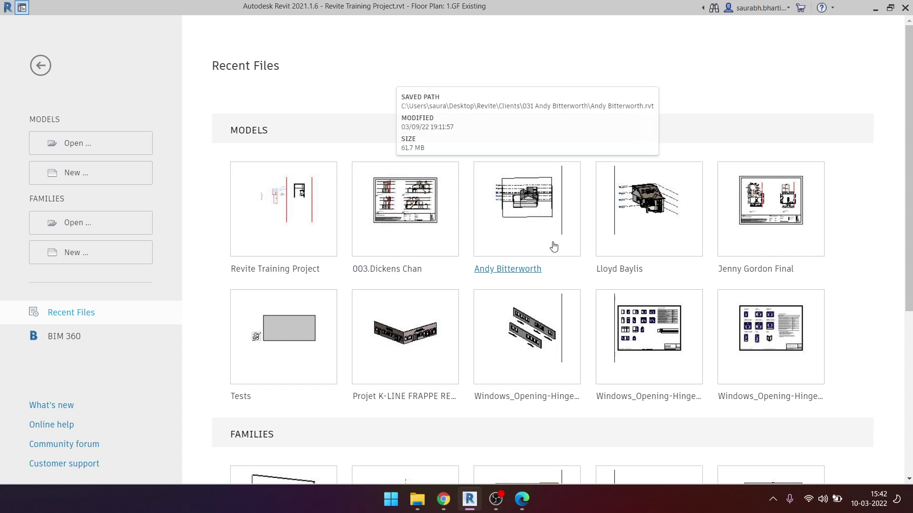
{"action": "key", "text": "ctrl+d"}
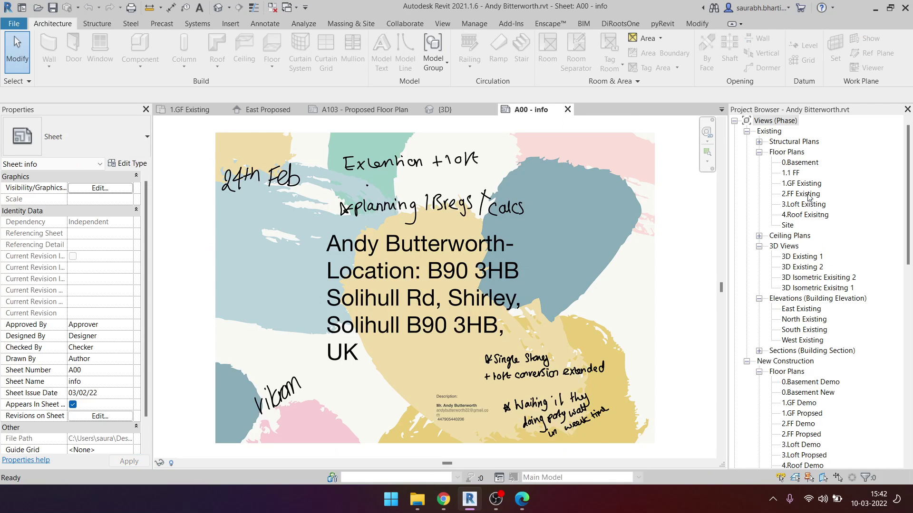
{"action": "double_click", "coordinate": [804, 184]}
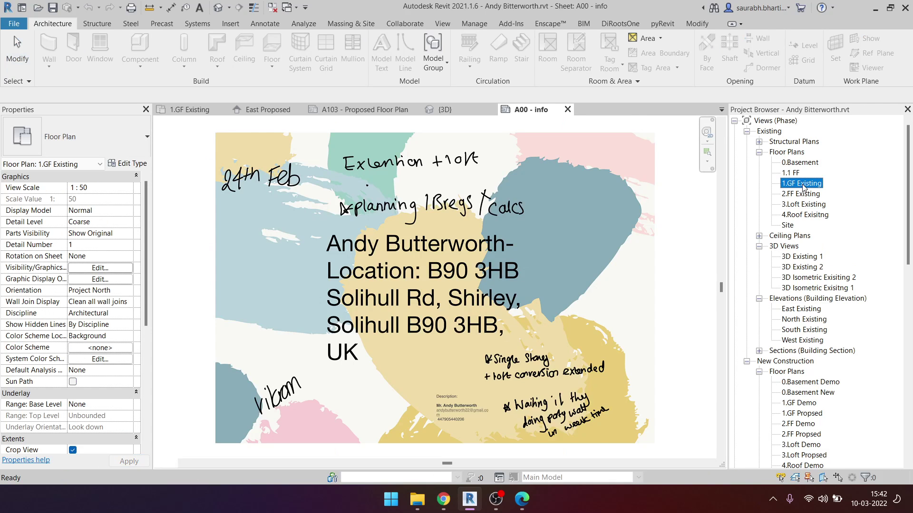
{"action": "left_click", "coordinate": [507, 298]}
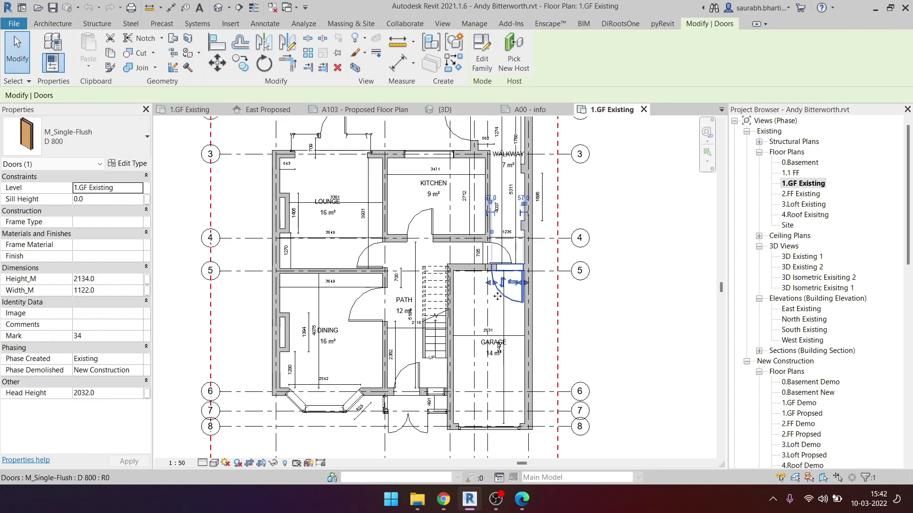
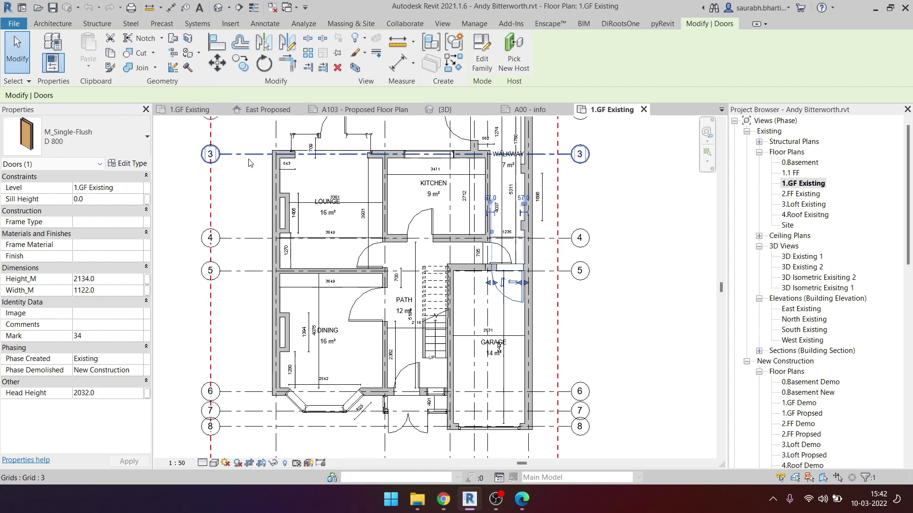
Step: Place a D 700 door in the corridor wall of the 1.GF Existing plan
{"action": "left_click", "coordinate": [393, 111]}
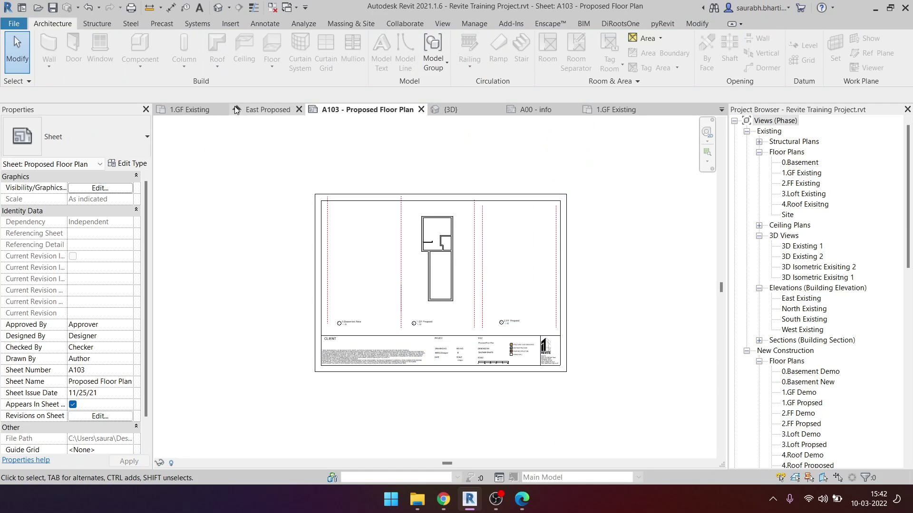
{"action": "left_click", "coordinate": [190, 110]}
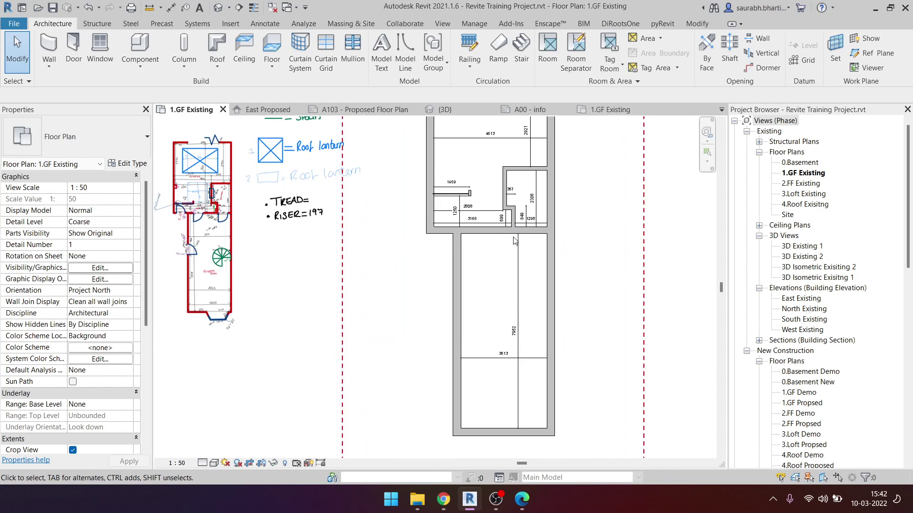
{"action": "key", "text": "d"}
{"action": "key", "text": "r"}
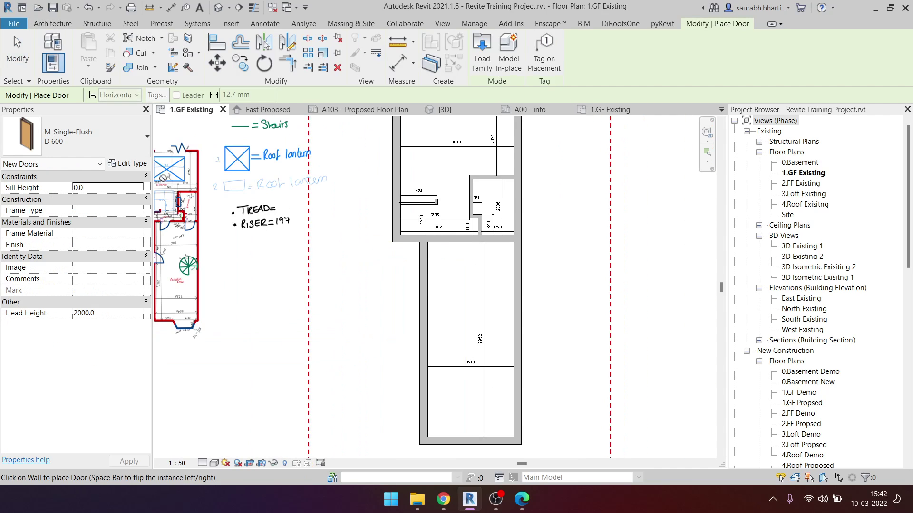
{"action": "left_click", "coordinate": [111, 141]}
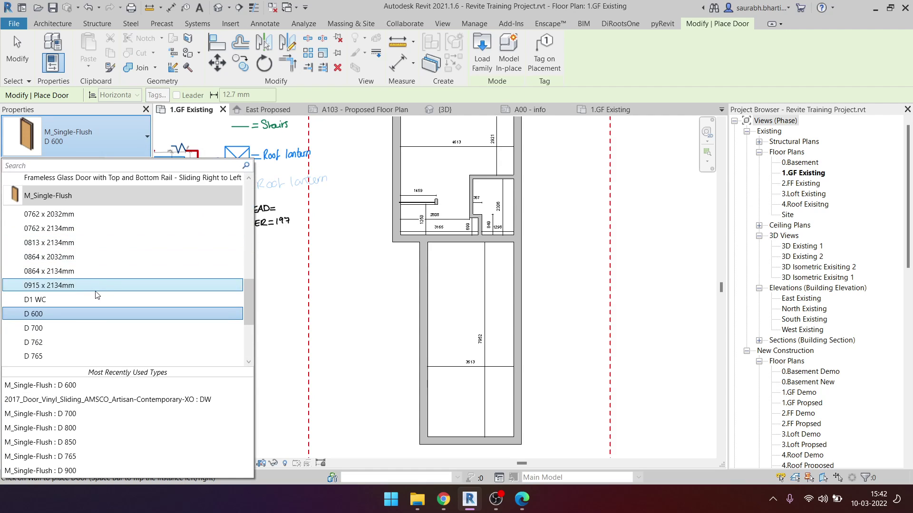
{"action": "left_click", "coordinate": [68, 328]}
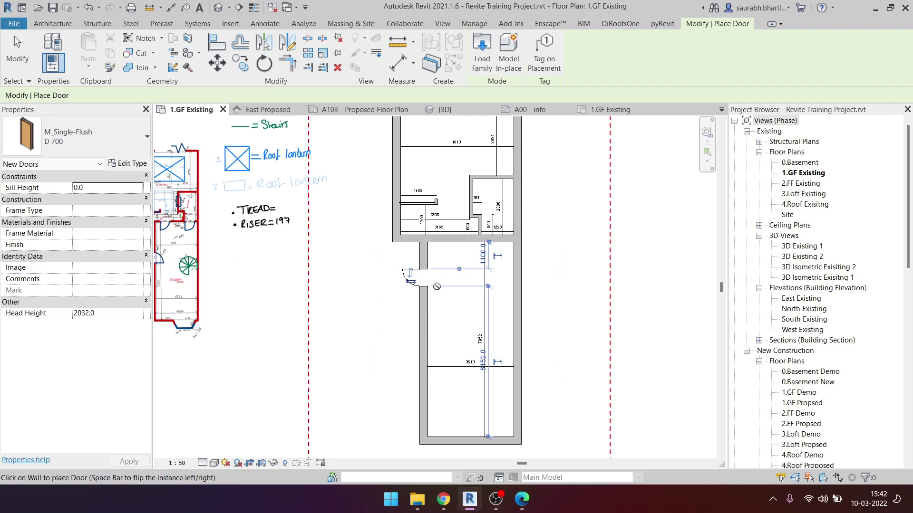
{"action": "key", "text": "Escape"}
{"action": "scroll", "coordinate": [436, 285], "scroll_direction": "up", "scroll_amount": 1}
{"action": "left_click", "coordinate": [407, 278]}
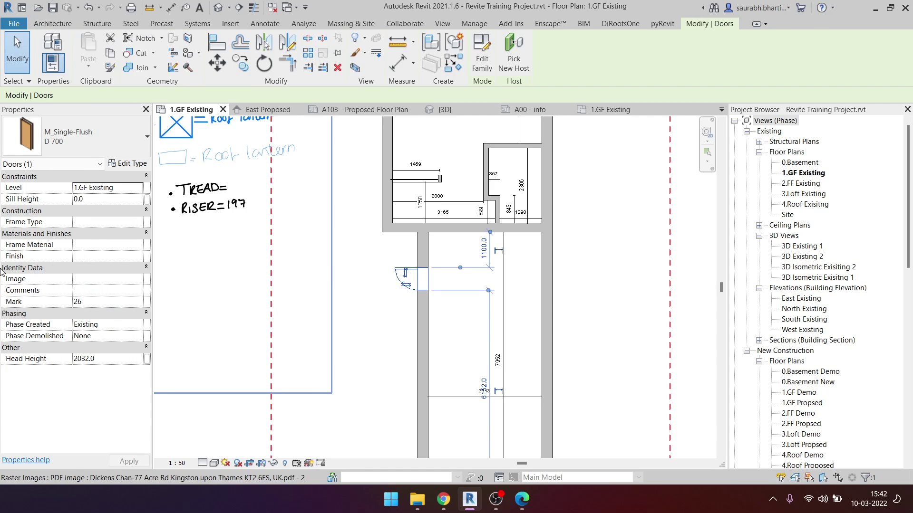
{"action": "left_click", "coordinate": [309, 273]}
{"action": "left_click", "coordinate": [423, 275]}
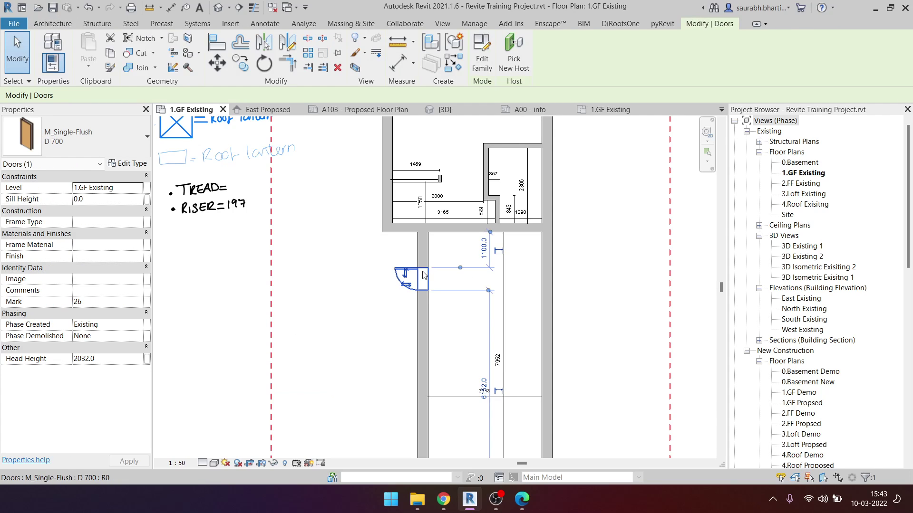
Step: Select the kitchen door in the other project's ground-floor plan to copy it
{"action": "left_click", "coordinate": [404, 249]}
{"action": "key", "text": "ctrl+Tab"}
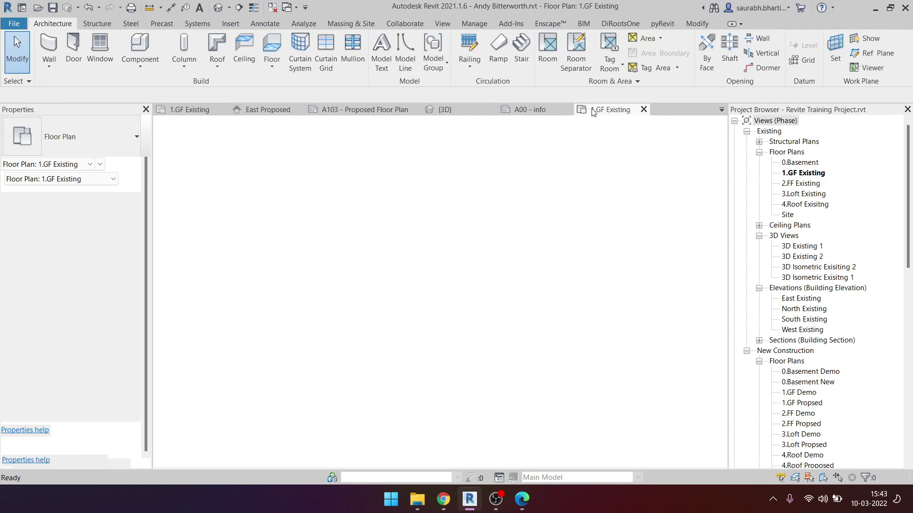
{"action": "scroll", "coordinate": [413, 237], "scroll_direction": "up", "scroll_amount": 2}
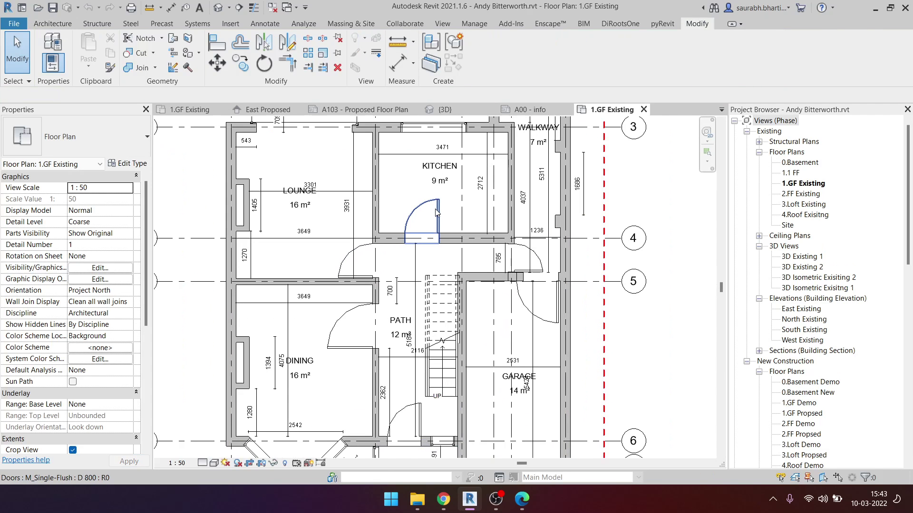
{"action": "left_click", "coordinate": [436, 209]}
{"action": "left_click_drag", "start_coordinate": [435, 209], "coordinate": [505, 280]}
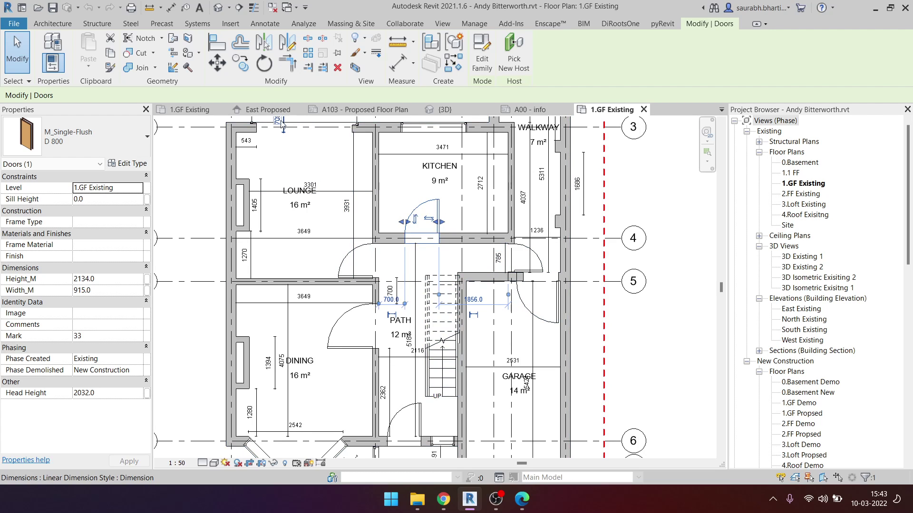
Step: Paste the copied door into the training project's 1.GF Existing plan
{"action": "left_click", "coordinate": [268, 109]}
{"action": "left_click", "coordinate": [305, 213]}
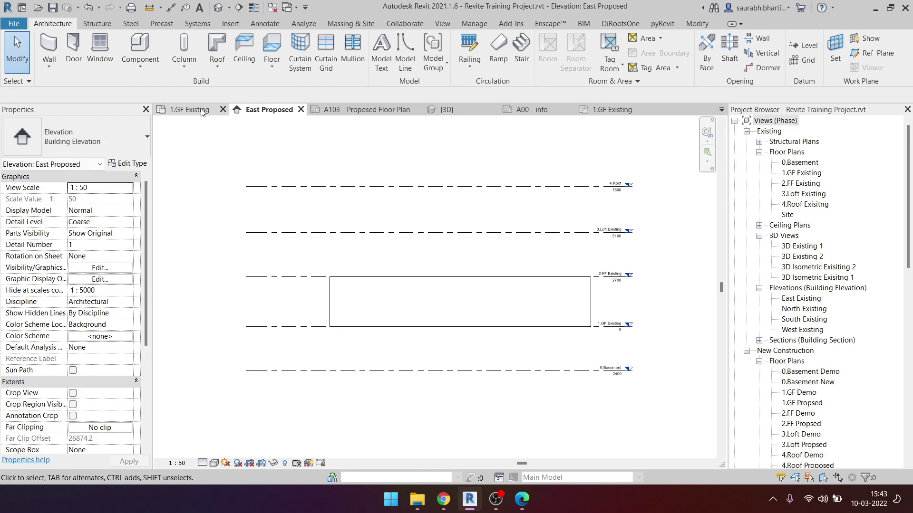
{"action": "key", "text": "ctrl+Tab"}
{"action": "scroll", "coordinate": [385, 315], "scroll_direction": "down", "scroll_amount": 3}
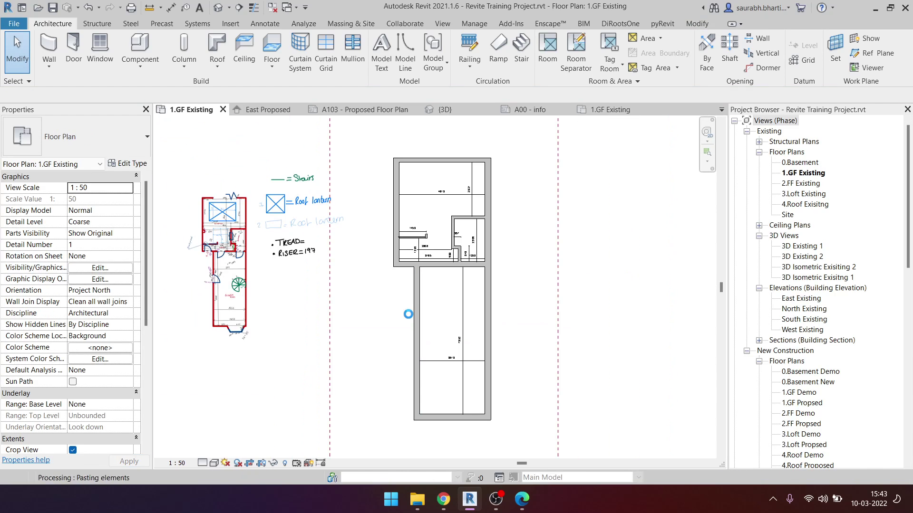
Step: Place the pasted door type in the garage's right wall and select it
{"action": "key", "text": "d"}
{"action": "key", "text": "r"}
{"action": "left_click", "coordinate": [493, 298]}
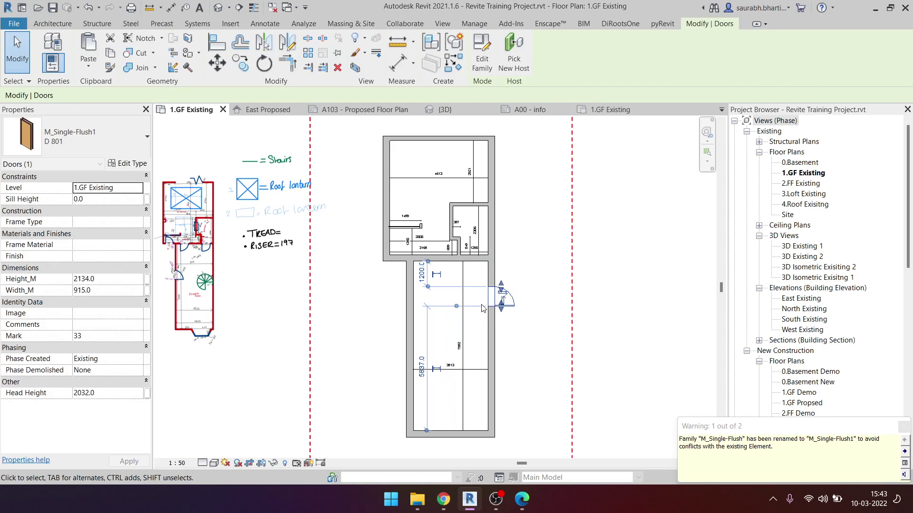
{"action": "key", "text": "Escape"}
{"action": "key", "text": "Escape"}
{"action": "scroll", "coordinate": [500, 293], "scroll_direction": "up", "scroll_amount": 1}
{"action": "left_click", "coordinate": [502, 295]}
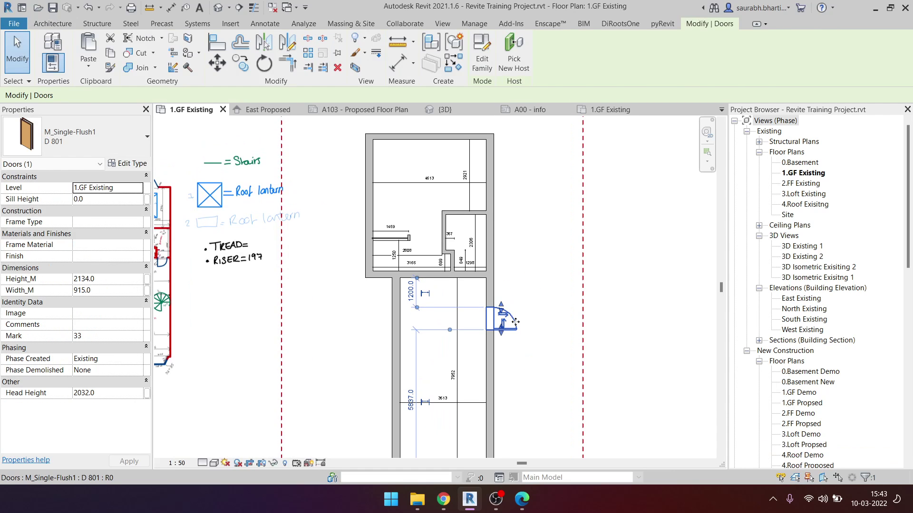
{"action": "scroll", "coordinate": [514, 288], "scroll_direction": "up", "scroll_amount": 3}
{"action": "scroll", "coordinate": [503, 327], "scroll_direction": "down", "scroll_amount": 2}
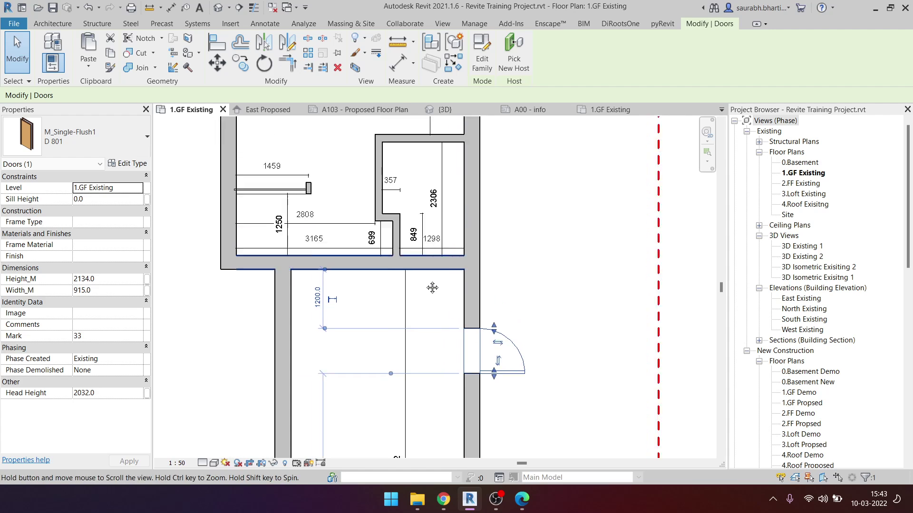
{"action": "scroll", "coordinate": [503, 327], "scroll_direction": "down", "scroll_amount": 1}
{"action": "scroll", "coordinate": [234, 285], "scroll_direction": "up", "scroll_amount": 3}
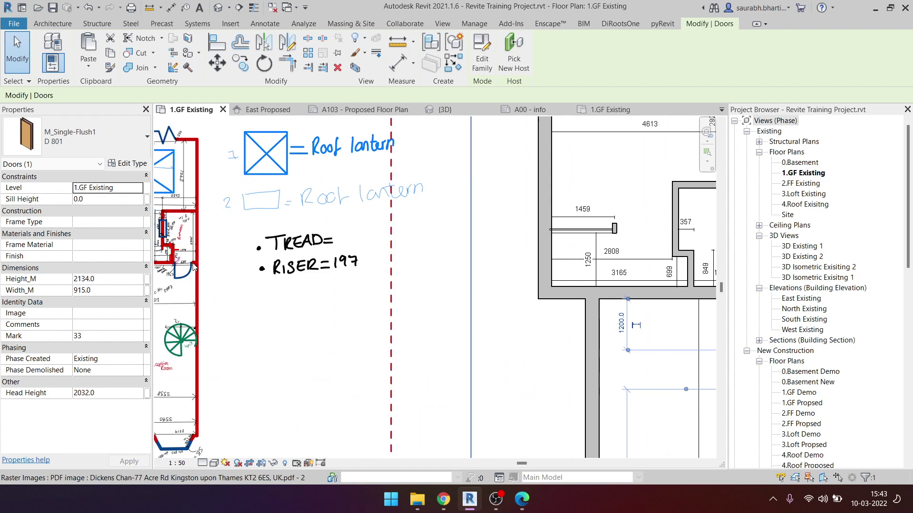
{"action": "scroll", "coordinate": [237, 280], "scroll_direction": "up", "scroll_amount": 1}
{"action": "scroll", "coordinate": [224, 259], "scroll_direction": "down", "scroll_amount": 5}
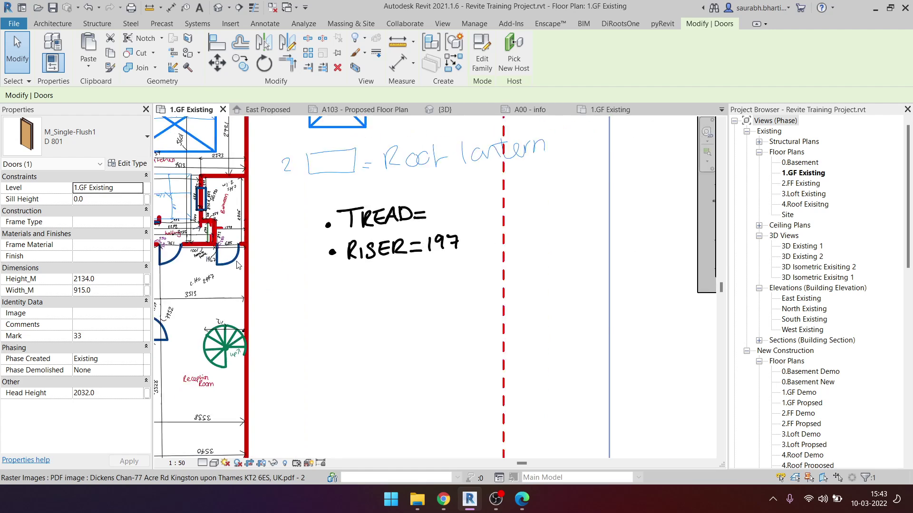
{"action": "scroll", "coordinate": [224, 259], "scroll_direction": "down", "scroll_amount": 3}
Step: Place a door in the small room's lower wall and set its width to 685
{"action": "key", "text": "d"}
{"action": "key", "text": "r"}
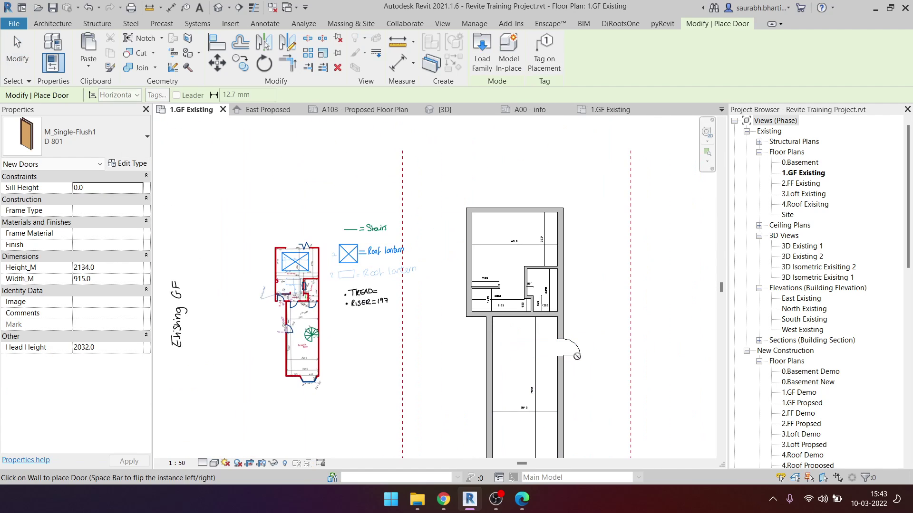
{"action": "scroll", "coordinate": [532, 316], "scroll_direction": "up", "scroll_amount": 5}
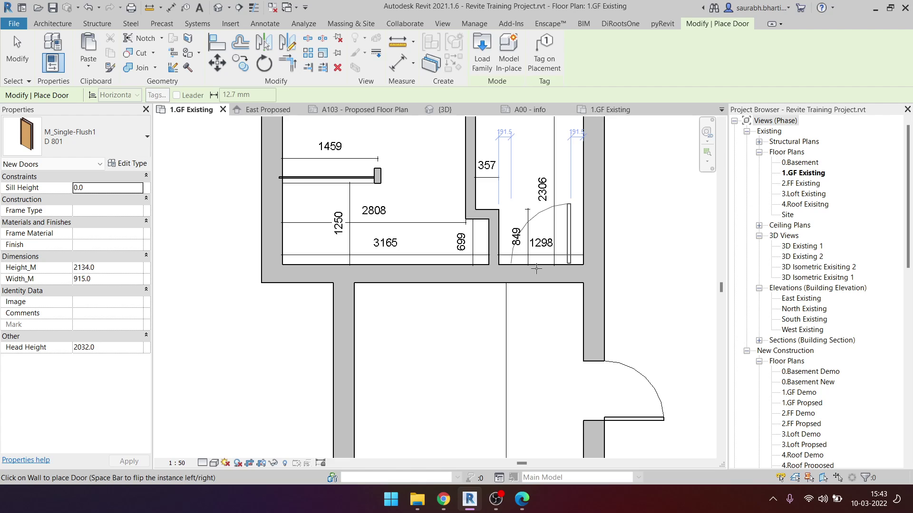
{"action": "left_click", "coordinate": [535, 272]}
{"action": "key", "text": "Escape"}
{"action": "key", "text": "Escape"}
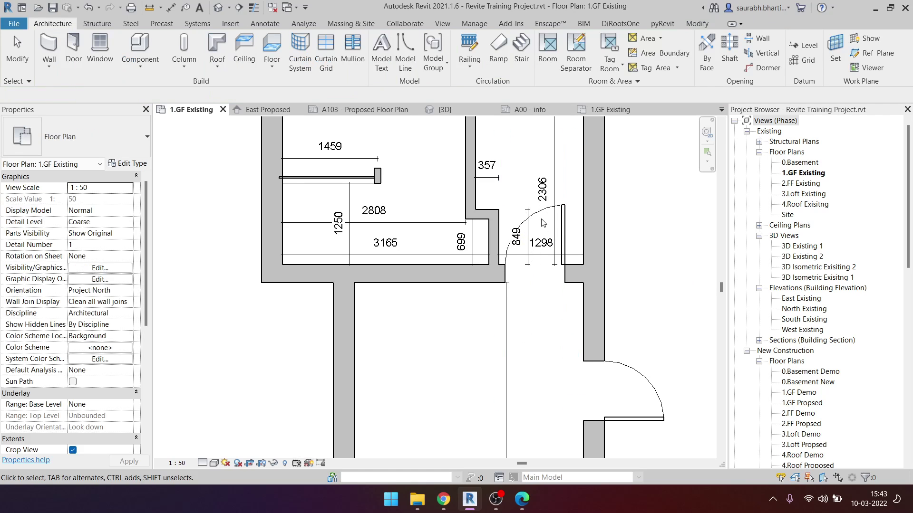
{"action": "left_click", "coordinate": [543, 223]}
{"action": "type", "text": "685"}
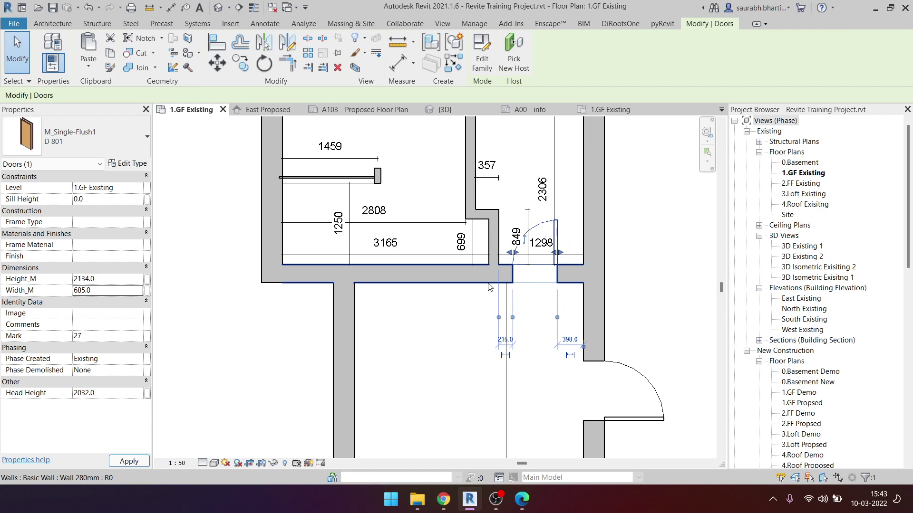
{"action": "left_click", "coordinate": [313, 297]}
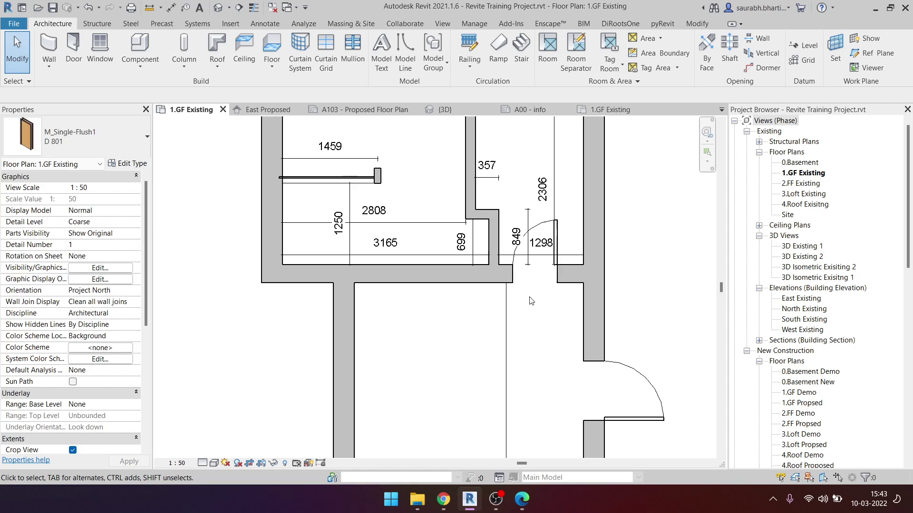
{"action": "scroll", "coordinate": [312, 297], "scroll_direction": "down", "scroll_amount": 5}
{"action": "scroll", "coordinate": [251, 287], "scroll_direction": "up", "scroll_amount": 2}
{"action": "scroll", "coordinate": [251, 286], "scroll_direction": "up", "scroll_amount": 2}
{"action": "scroll", "coordinate": [251, 287], "scroll_direction": "up", "scroll_amount": 2}
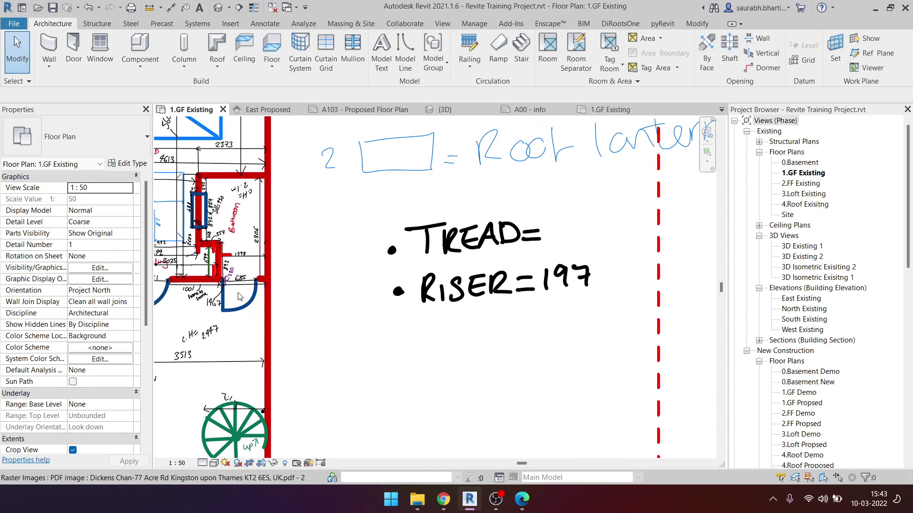
{"action": "scroll", "coordinate": [352, 299], "scroll_direction": "up", "scroll_amount": 3}
{"action": "scroll", "coordinate": [352, 298], "scroll_direction": "up", "scroll_amount": 2}
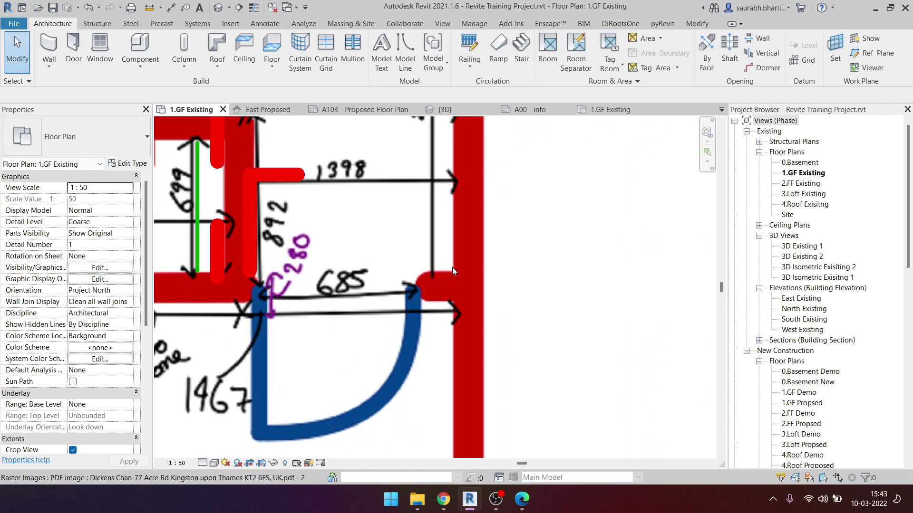
{"action": "scroll", "coordinate": [379, 274], "scroll_direction": "down", "scroll_amount": 2}
{"action": "scroll", "coordinate": [379, 280], "scroll_direction": "down", "scroll_amount": 2}
{"action": "scroll", "coordinate": [330, 336], "scroll_direction": "down", "scroll_amount": 1}
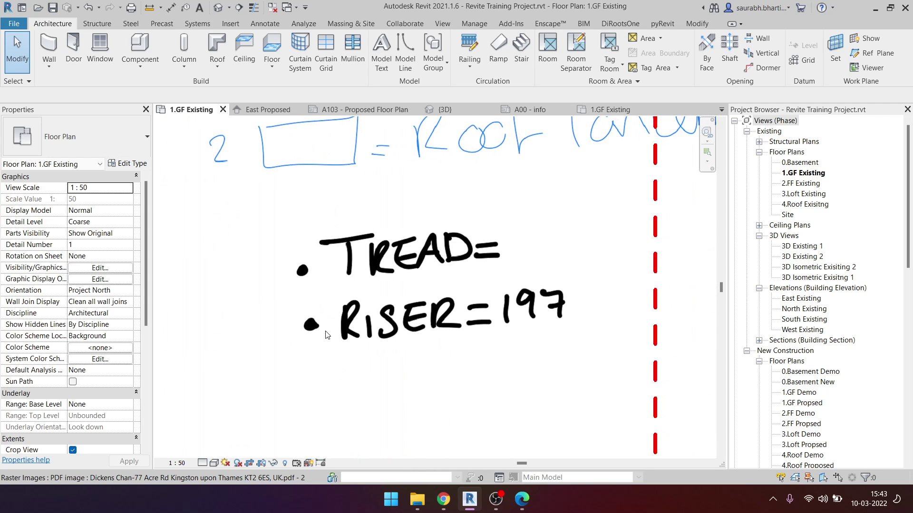
{"action": "scroll", "coordinate": [330, 337], "scroll_direction": "down", "scroll_amount": 3}
Step: Flip the small-room door's hinge side and pan over the bathroom survey sketch
{"action": "middle_click_drag", "start_coordinate": [584, 342], "coordinate": [500, 330]}
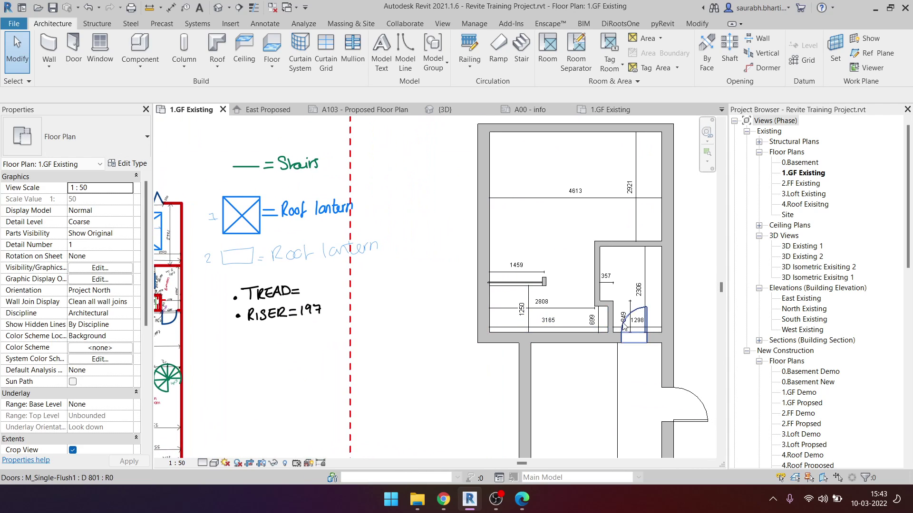
{"action": "left_click", "coordinate": [638, 324]}
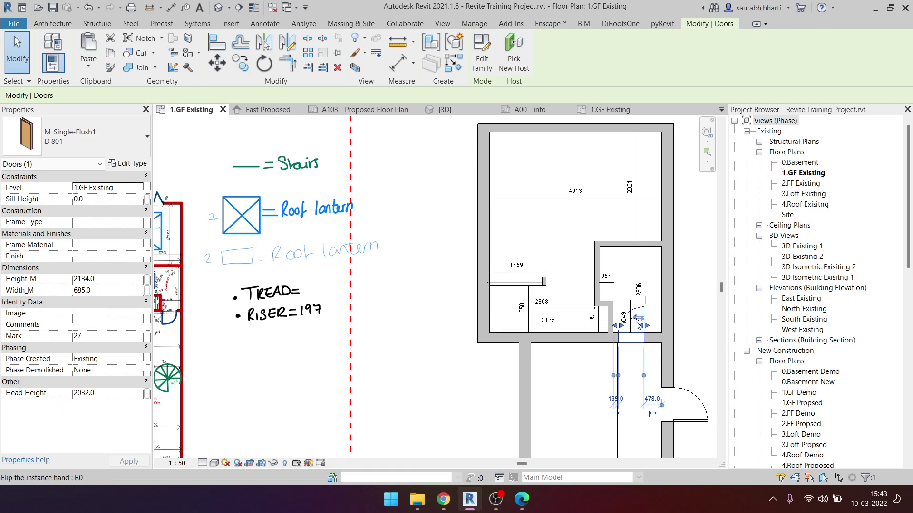
{"action": "left_click", "coordinate": [638, 324]}
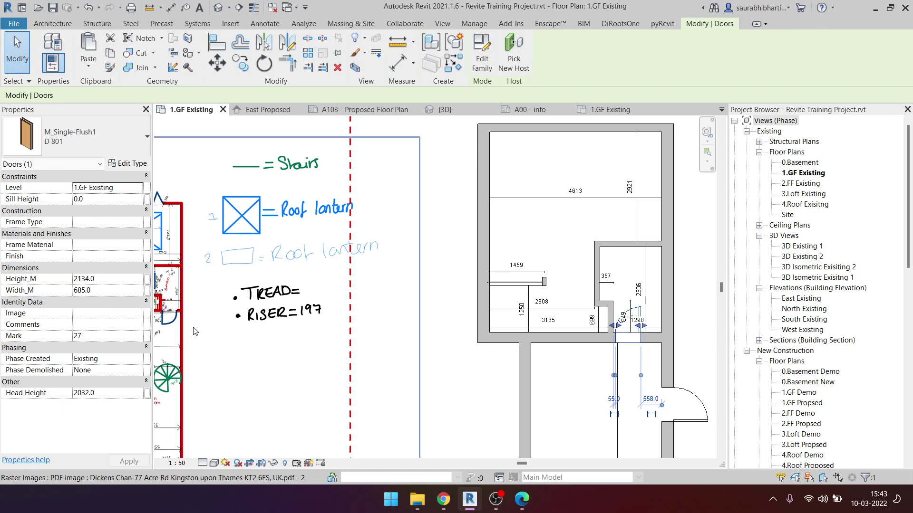
{"action": "scroll", "coordinate": [214, 309], "scroll_direction": "up", "scroll_amount": 2}
{"action": "middle_click_drag", "start_coordinate": [214, 309], "coordinate": [255, 304]}
{"action": "scroll", "coordinate": [255, 304], "scroll_direction": "up", "scroll_amount": 2}
{"action": "scroll", "coordinate": [202, 304], "scroll_direction": "up", "scroll_amount": 3}
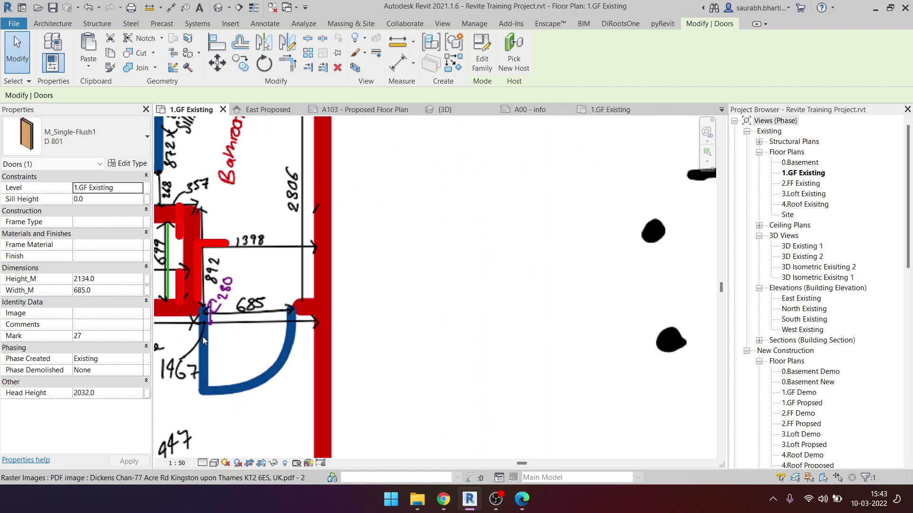
{"action": "scroll", "coordinate": [201, 305], "scroll_direction": "down", "scroll_amount": 4}
{"action": "mouse_move", "coordinate": [468, 390]}
{"action": "middle_mouse_down"}
{"action": "mouse_move", "coordinate": [433, 336]}
{"action": "mouse_move", "coordinate": [380, 337]}
{"action": "middle_mouse_up"}
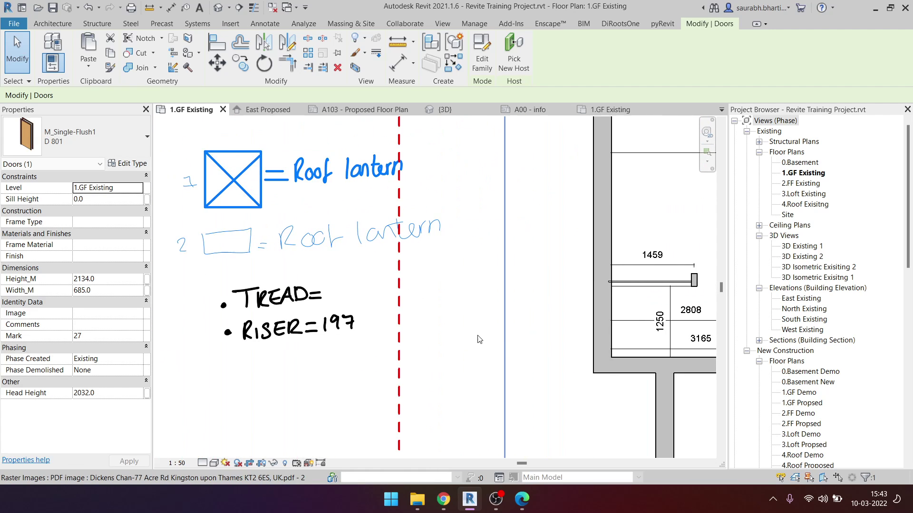
{"action": "scroll", "coordinate": [379, 361], "scroll_direction": "down", "scroll_amount": 2}
{"action": "scroll", "coordinate": [378, 374], "scroll_direction": "up", "scroll_amount": 3}
{"action": "scroll", "coordinate": [379, 374], "scroll_direction": "up", "scroll_amount": 2}
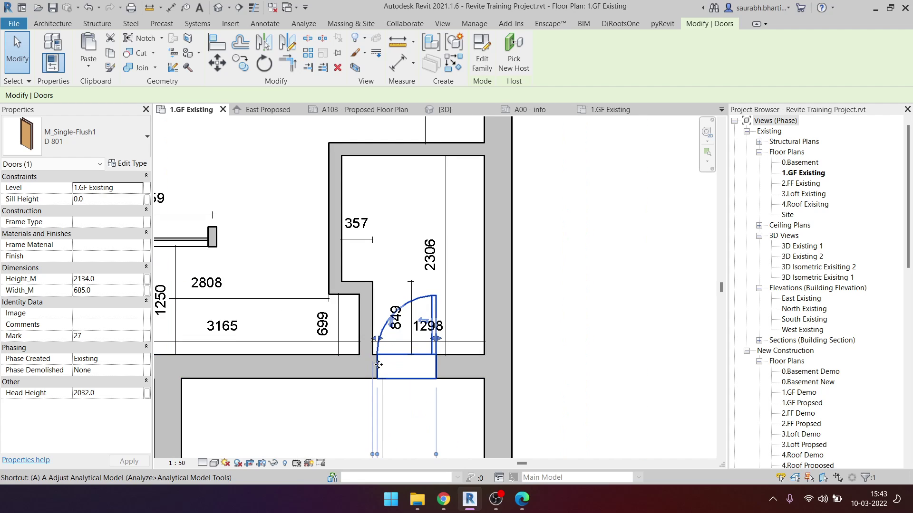
Step: Align the door's edge with the wall face
{"action": "key", "text": "a"}
{"action": "key", "text": "l"}
{"action": "scroll", "coordinate": [367, 306], "scroll_direction": "up", "scroll_amount": 2}
{"action": "left_click", "coordinate": [367, 307]}
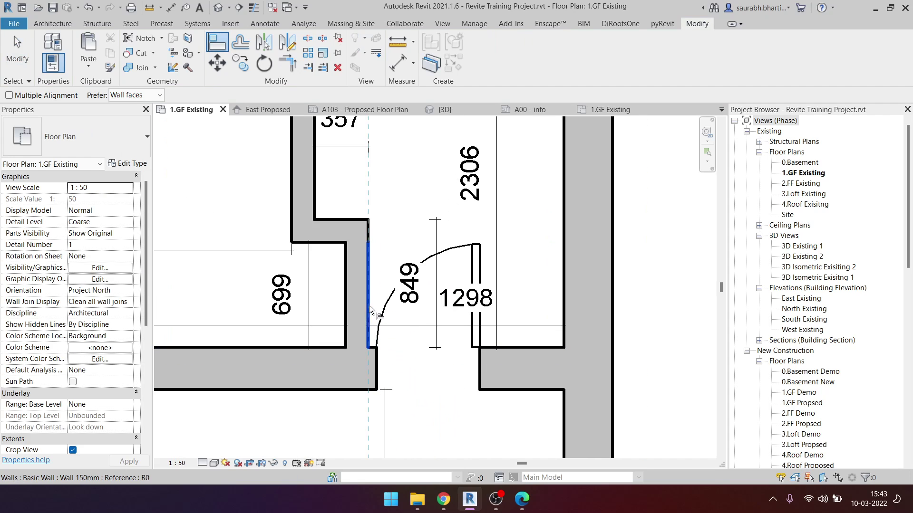
{"action": "left_click", "coordinate": [378, 368]}
{"action": "scroll", "coordinate": [386, 335], "scroll_direction": "down", "scroll_amount": 2}
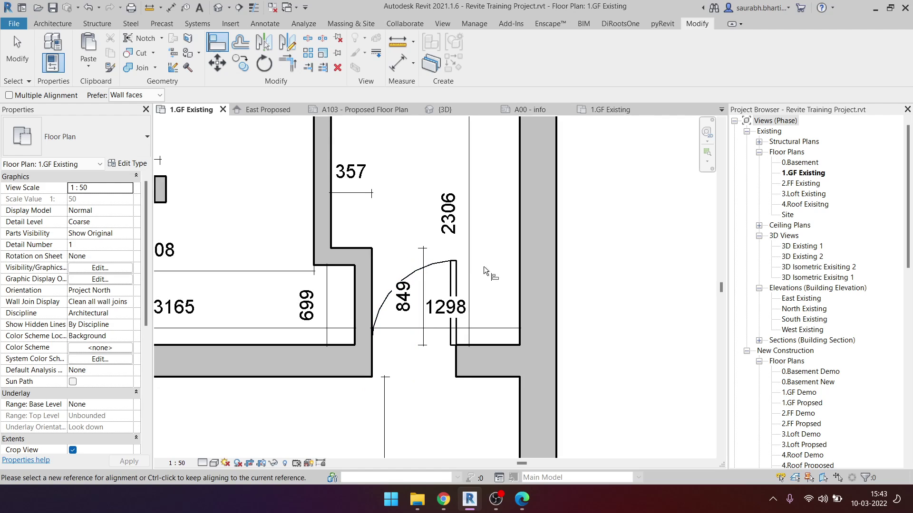
{"action": "key", "text": "Escape"}
{"action": "key", "text": "Escape"}
Step: Flip the door's swing to the lower side
{"action": "left_click", "coordinate": [448, 278]}
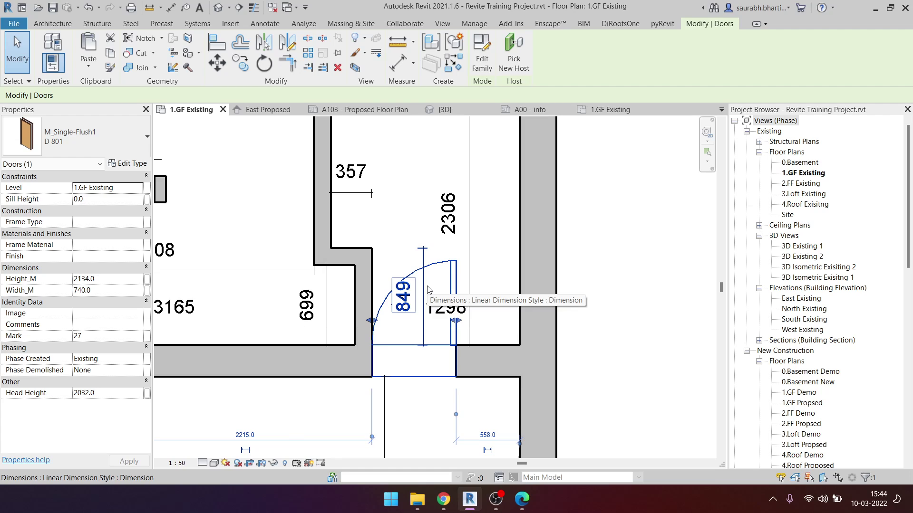
{"action": "key", "text": "space"}
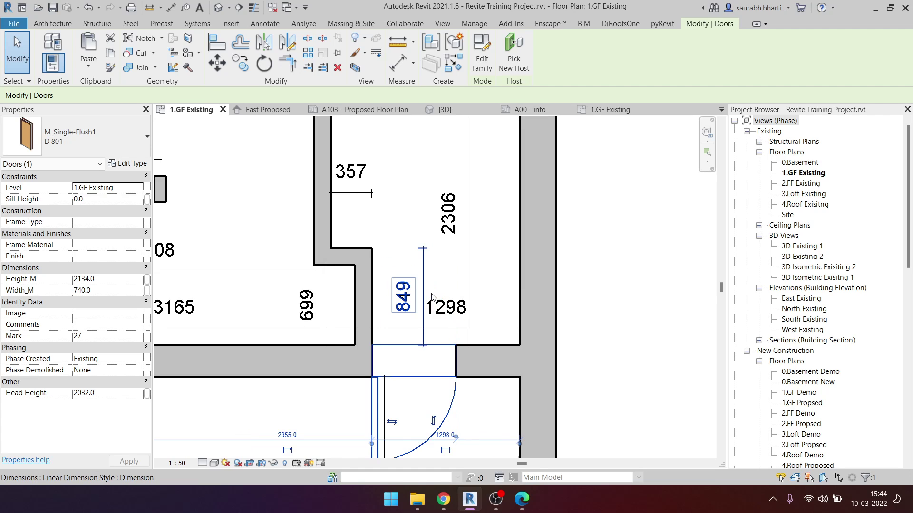
{"action": "scroll", "coordinate": [432, 297], "scroll_direction": "down", "scroll_amount": 5}
{"action": "middle_click_drag", "start_coordinate": [267, 314], "coordinate": [428, 317]}
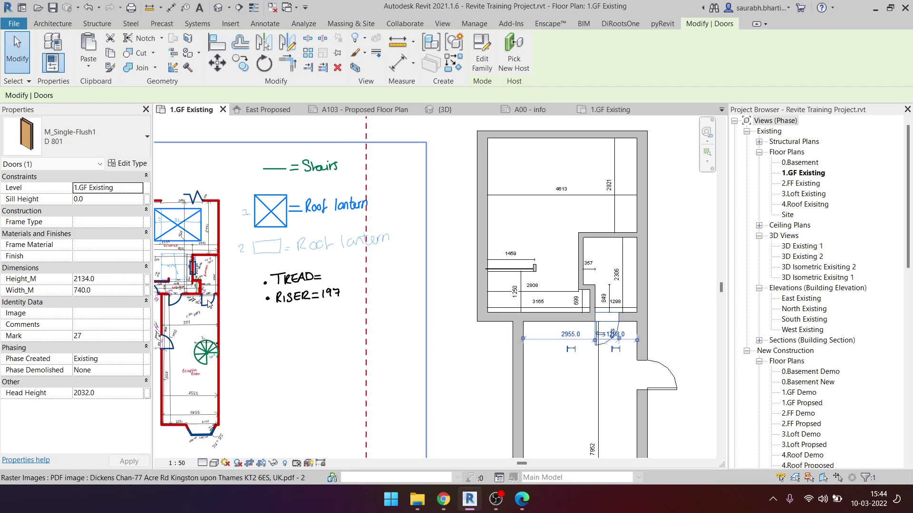
{"action": "key", "text": "Escape"}
{"action": "middle_click_drag", "start_coordinate": [239, 368], "coordinate": [339, 364]}
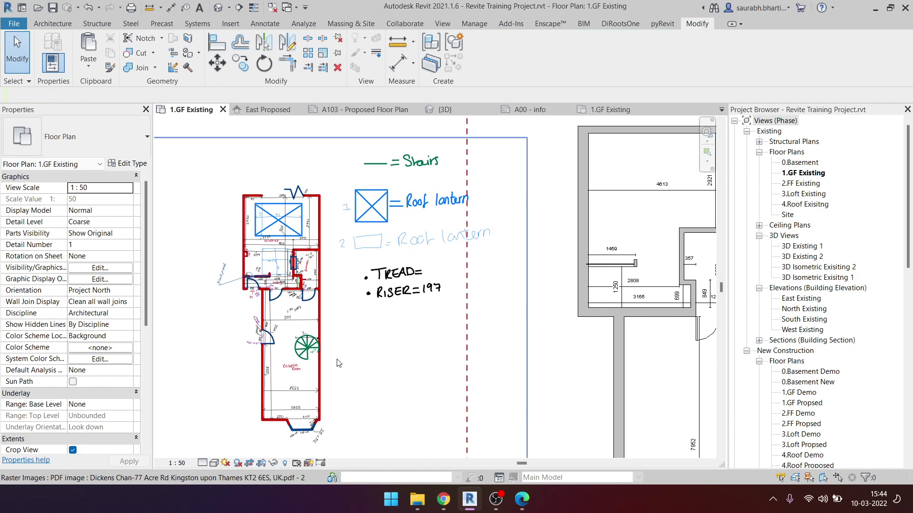
{"action": "scroll", "coordinate": [279, 302], "scroll_direction": "up", "scroll_amount": 3}
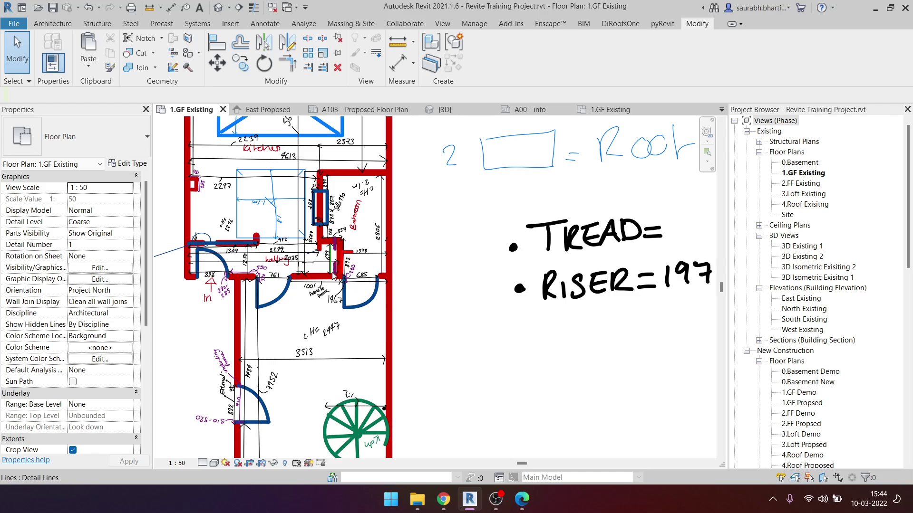
{"action": "scroll", "coordinate": [264, 282], "scroll_direction": "up", "scroll_amount": 1}
{"action": "scroll", "coordinate": [261, 281], "scroll_direction": "up", "scroll_amount": 1}
{"action": "scroll", "coordinate": [258, 280], "scroll_direction": "up", "scroll_amount": 1}
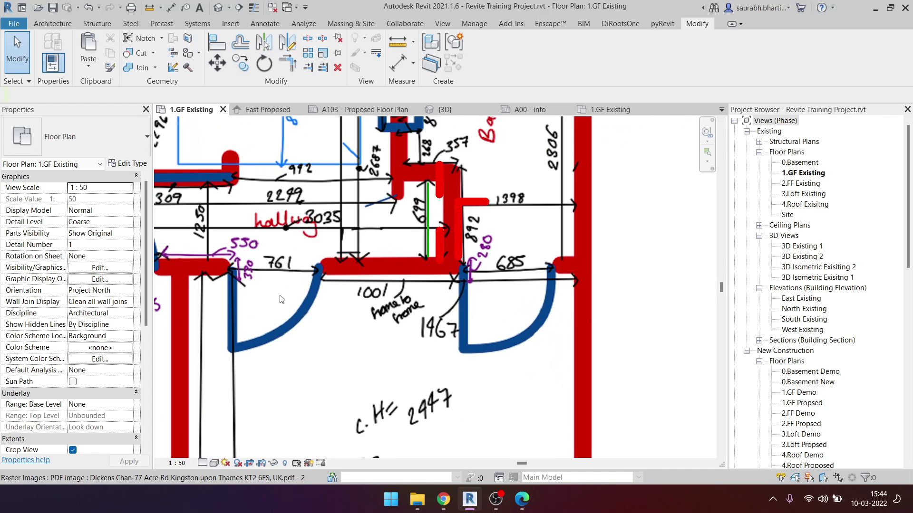
{"action": "scroll", "coordinate": [279, 292], "scroll_direction": "down", "scroll_amount": 3}
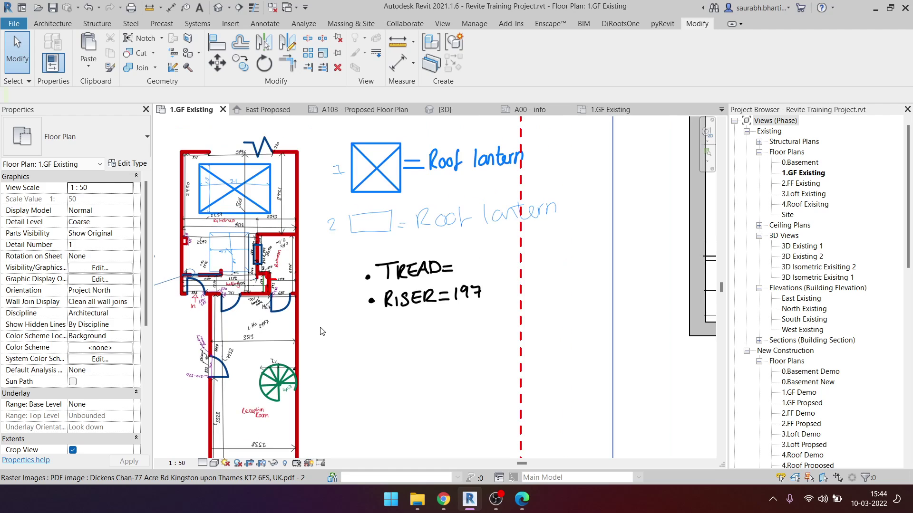
Step: Insert a new door in the wall left of the existing door
{"action": "key", "text": "d"}
{"action": "key", "text": "r"}
{"action": "middle_click_drag", "start_coordinate": [532, 340], "coordinate": [268, 339]}
{"action": "scroll", "coordinate": [447, 346], "scroll_direction": "down", "scroll_amount": 1}
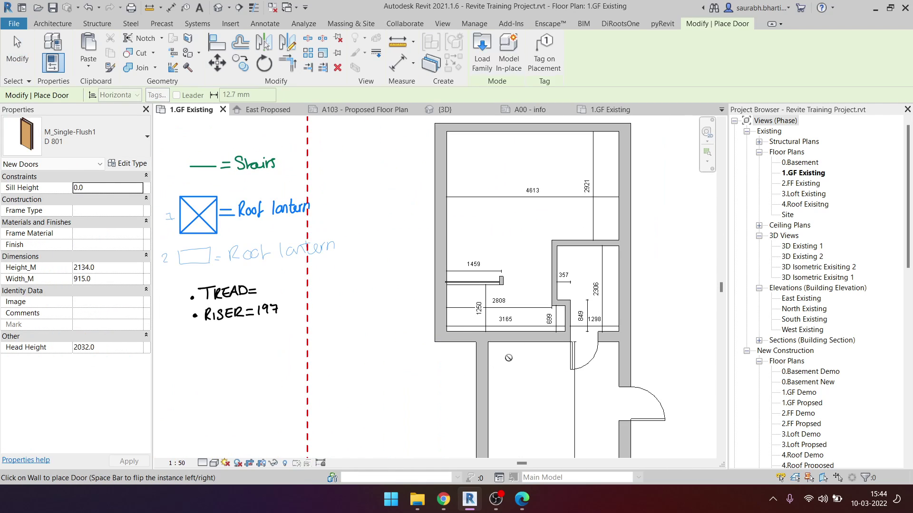
{"action": "key", "text": "Escape"}
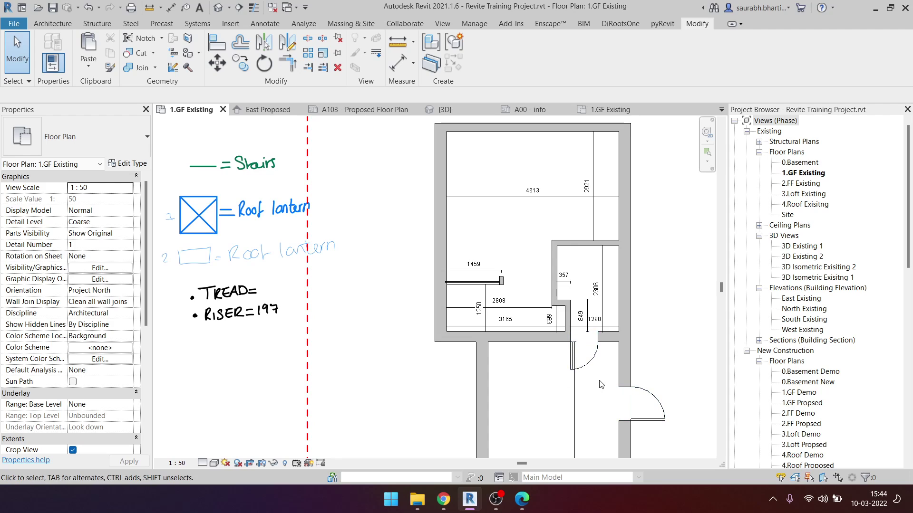
{"action": "key", "text": "r"}
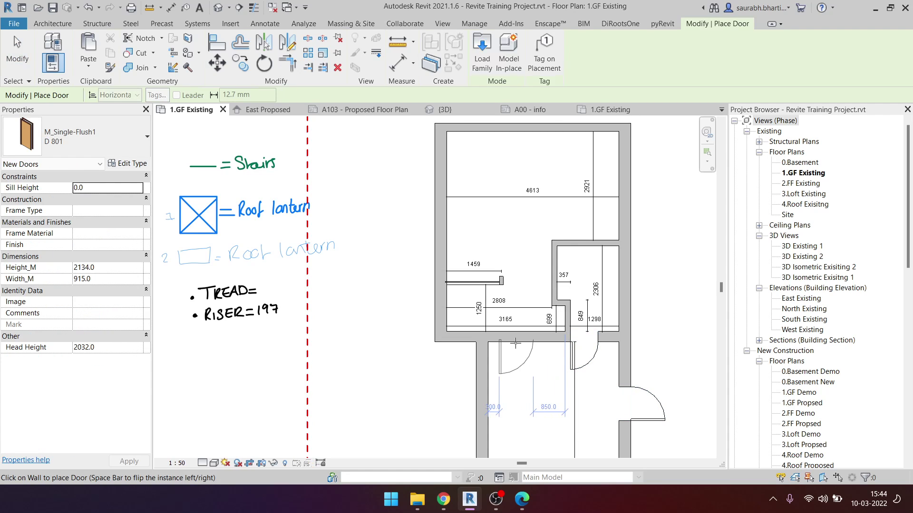
{"action": "scroll", "coordinate": [515, 343], "scroll_direction": "up", "scroll_amount": 2}
{"action": "left_click", "coordinate": [517, 339]}
{"action": "key", "text": "Escape"}
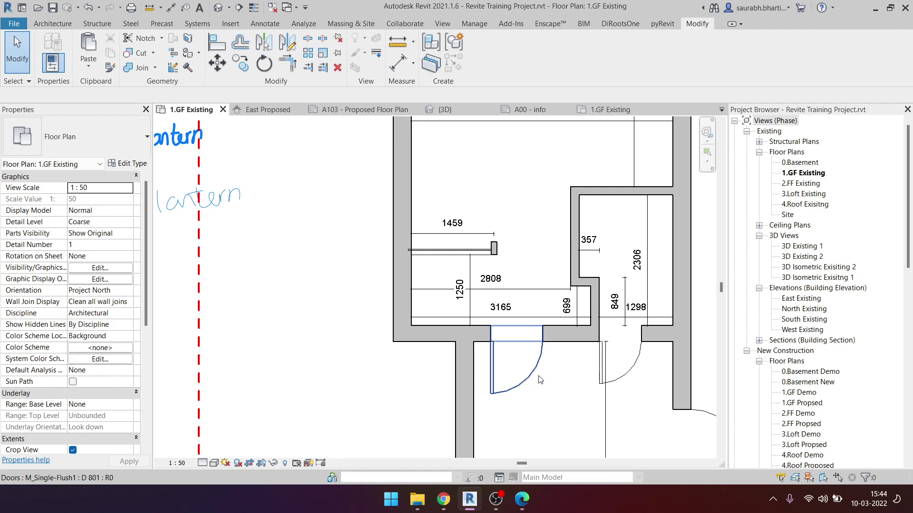
{"action": "left_click", "coordinate": [540, 379]}
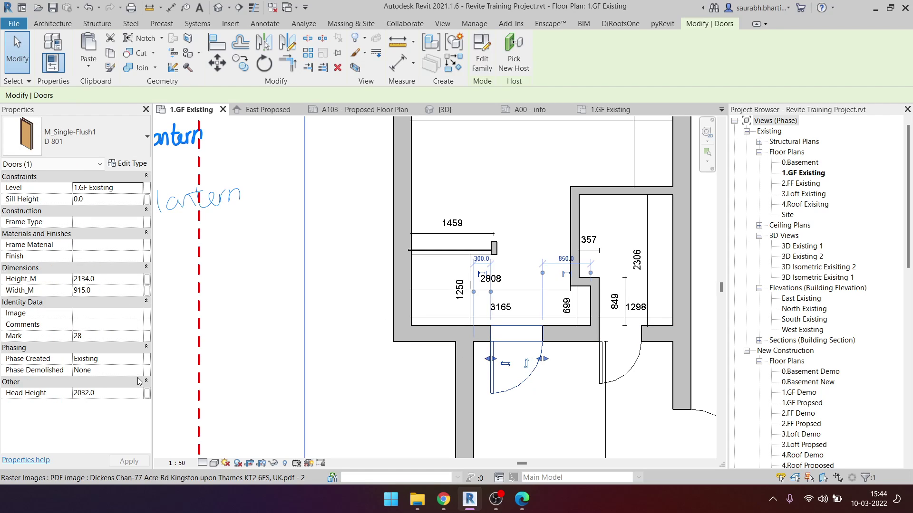
{"action": "scroll", "coordinate": [454, 353], "scroll_direction": "down", "scroll_amount": 2}
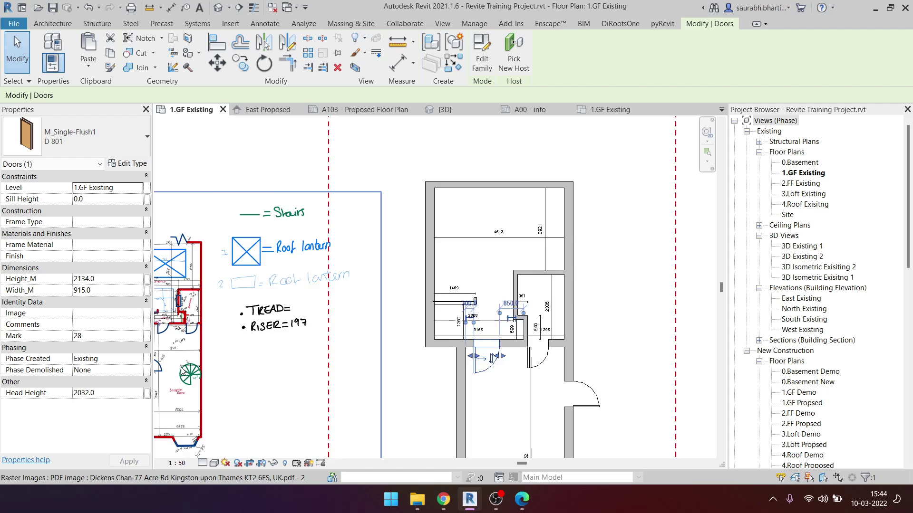
{"action": "scroll", "coordinate": [182, 372], "scroll_direction": "up", "scroll_amount": 1}
{"action": "middle_click_drag", "start_coordinate": [182, 373], "coordinate": [237, 294]}
{"action": "scroll", "coordinate": [238, 294], "scroll_direction": "up", "scroll_amount": 2}
{"action": "scroll", "coordinate": [238, 297], "scroll_direction": "down", "scroll_amount": 2}
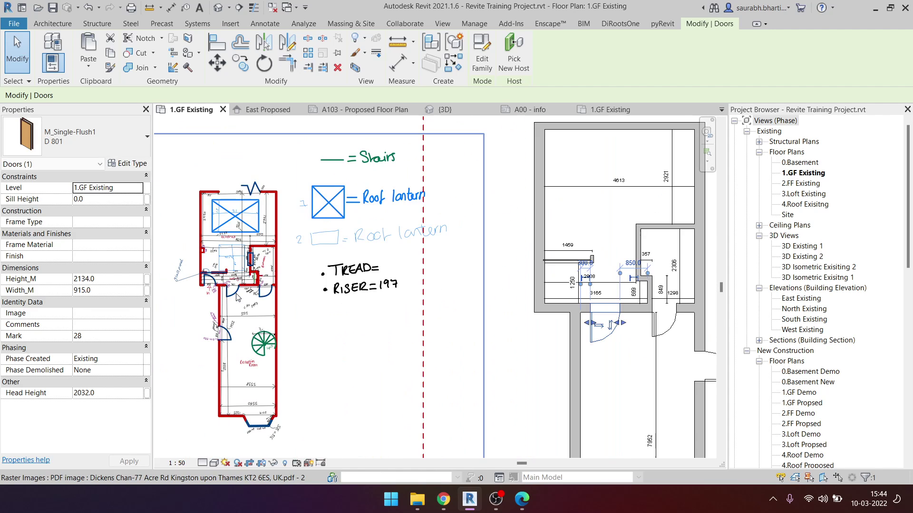
Step: Set the new door's width to 761 mm
{"action": "left_click", "coordinate": [114, 292]}
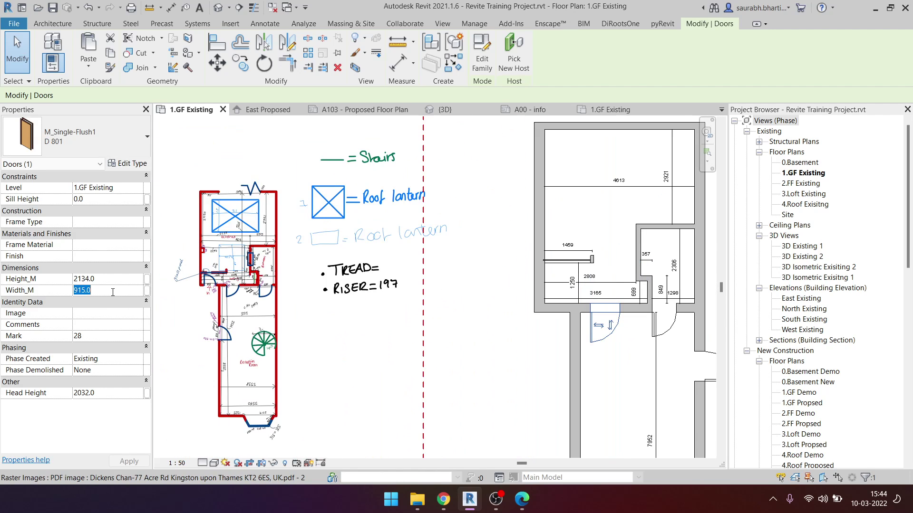
{"action": "type", "text": "761"}
{"action": "key", "text": "Return"}
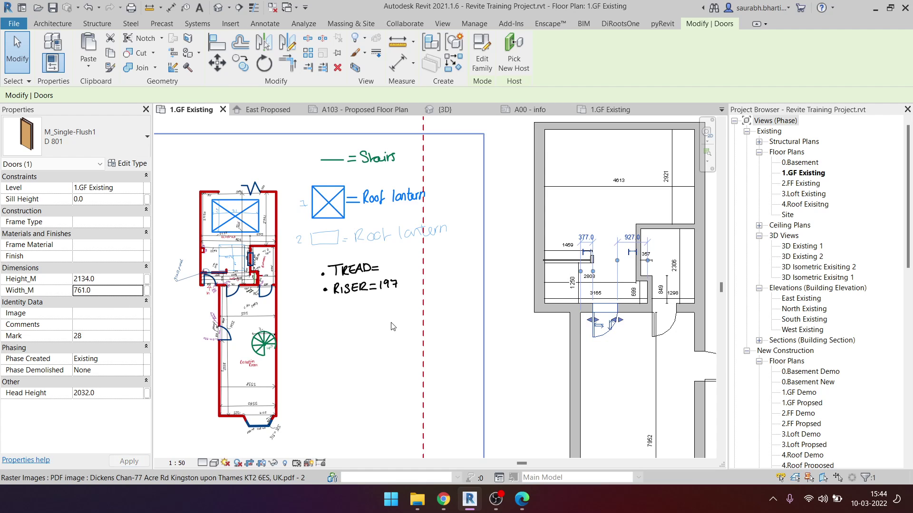
{"action": "key", "text": "Escape"}
{"action": "scroll", "coordinate": [387, 323], "scroll_direction": "down", "scroll_amount": 1}
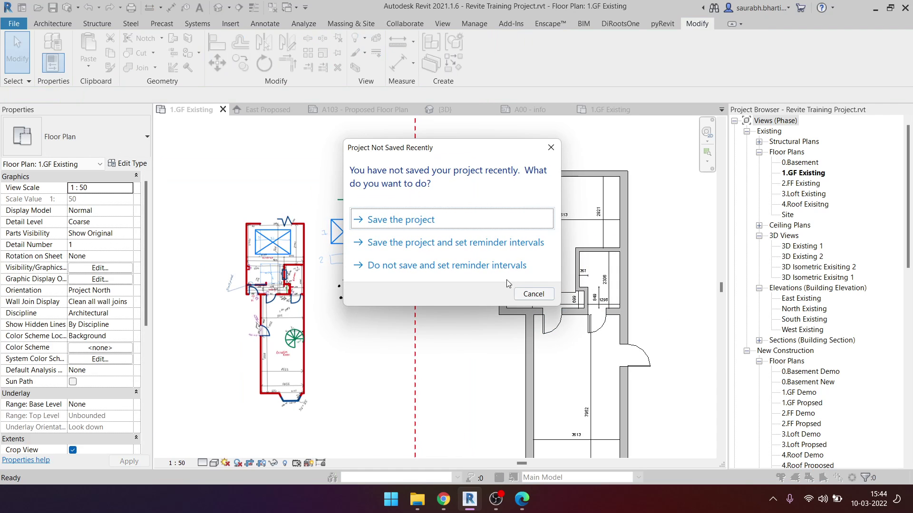
{"action": "left_click", "coordinate": [506, 241]}
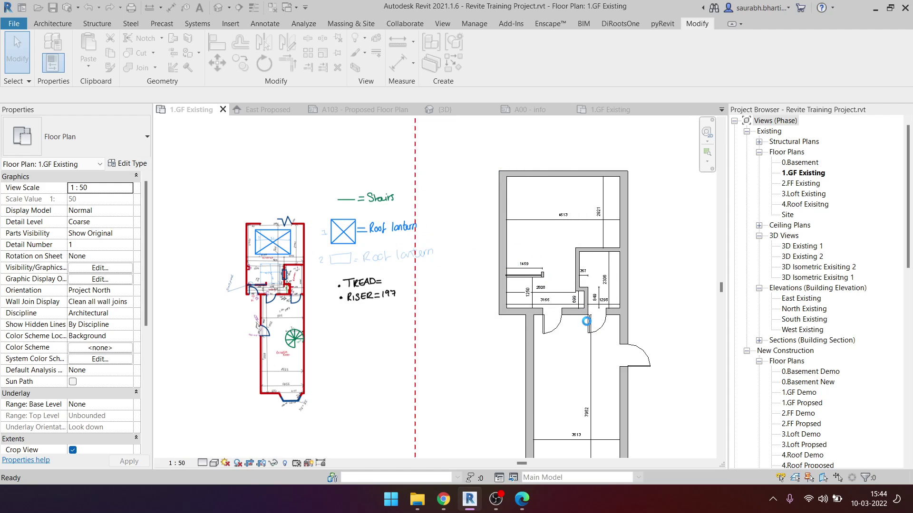
{"action": "key", "text": "d"}
{"action": "key", "text": "i"}
{"action": "scroll", "coordinate": [586, 321], "scroll_direction": "up", "scroll_amount": 5}
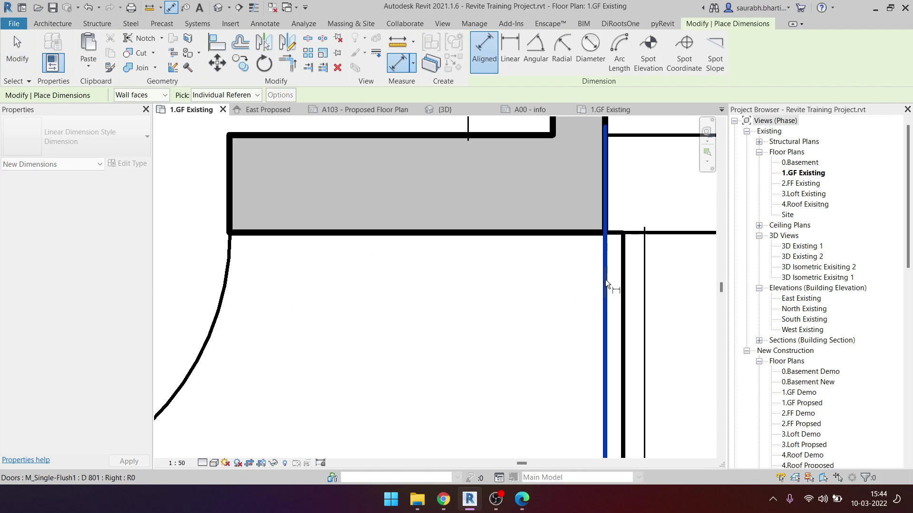
{"action": "scroll", "coordinate": [606, 279], "scroll_direction": "down", "scroll_amount": 5}
{"action": "left_click", "coordinate": [551, 295]}
{"action": "left_click", "coordinate": [458, 305]}
{"action": "left_click", "coordinate": [499, 354]}
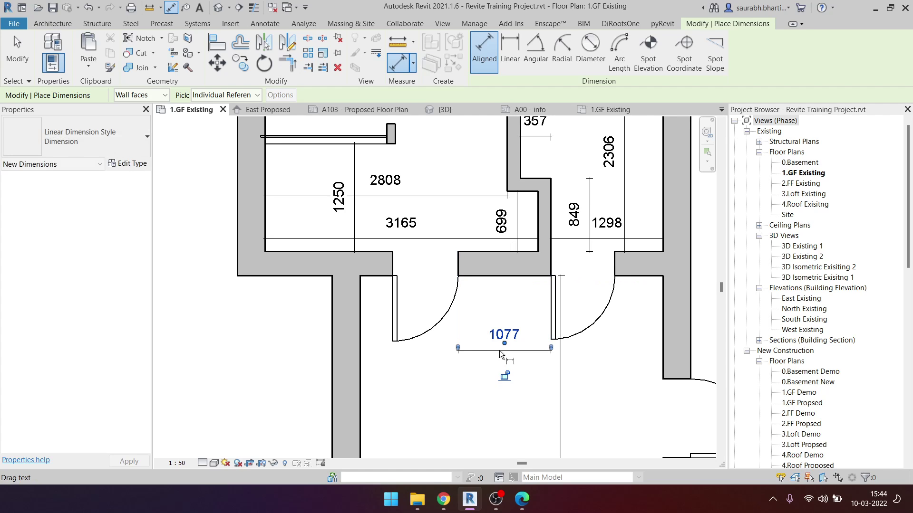
{"action": "key", "text": "Escape"}
{"action": "key", "text": "Escape"}
{"action": "scroll", "coordinate": [500, 354], "scroll_direction": "down", "scroll_amount": 5}
{"action": "scroll", "coordinate": [427, 314], "scroll_direction": "down", "scroll_amount": 2}
{"action": "scroll", "coordinate": [322, 314], "scroll_direction": "up", "scroll_amount": 3}
{"action": "scroll", "coordinate": [322, 314], "scroll_direction": "up", "scroll_amount": 2}
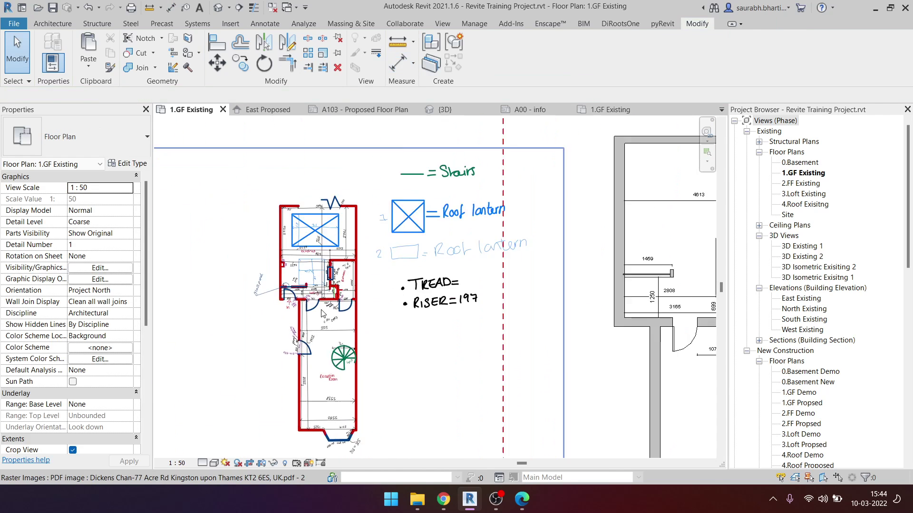
{"action": "scroll", "coordinate": [322, 313], "scroll_direction": "up", "scroll_amount": 3}
{"action": "scroll", "coordinate": [299, 264], "scroll_direction": "up", "scroll_amount": 2}
{"action": "scroll", "coordinate": [322, 267], "scroll_direction": "down", "scroll_amount": 5}
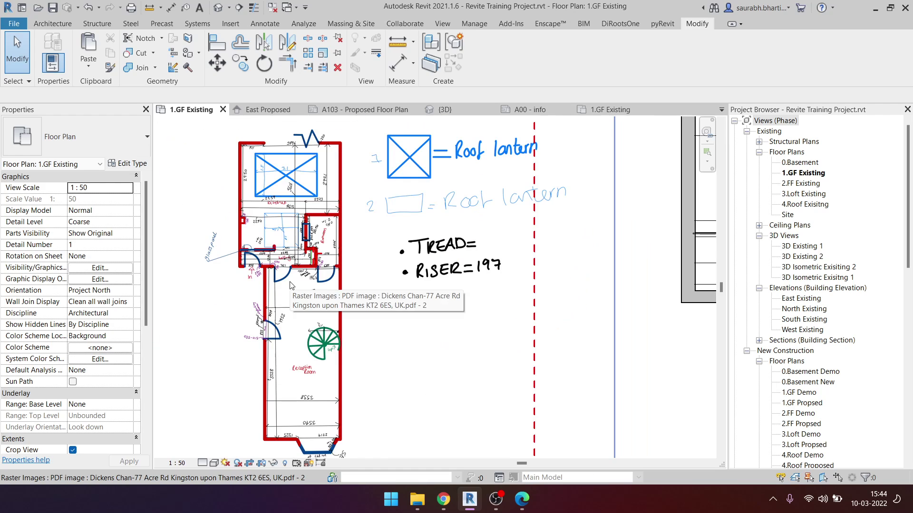
{"action": "scroll", "coordinate": [612, 302], "scroll_direction": "down", "scroll_amount": 3}
{"action": "middle_click_drag", "start_coordinate": [613, 314], "coordinate": [507, 326]}
{"action": "scroll", "coordinate": [508, 326], "scroll_direction": "up", "scroll_amount": 3}
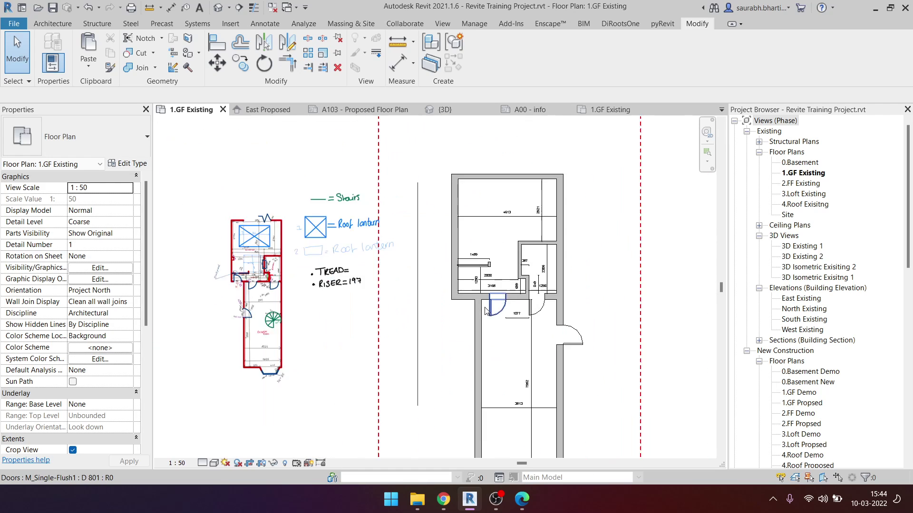
{"action": "scroll", "coordinate": [508, 326], "scroll_direction": "up", "scroll_amount": 2}
{"action": "left_click", "coordinate": [518, 339]}
{"action": "left_click", "coordinate": [604, 346]}
{"action": "type", "text": "1011"}
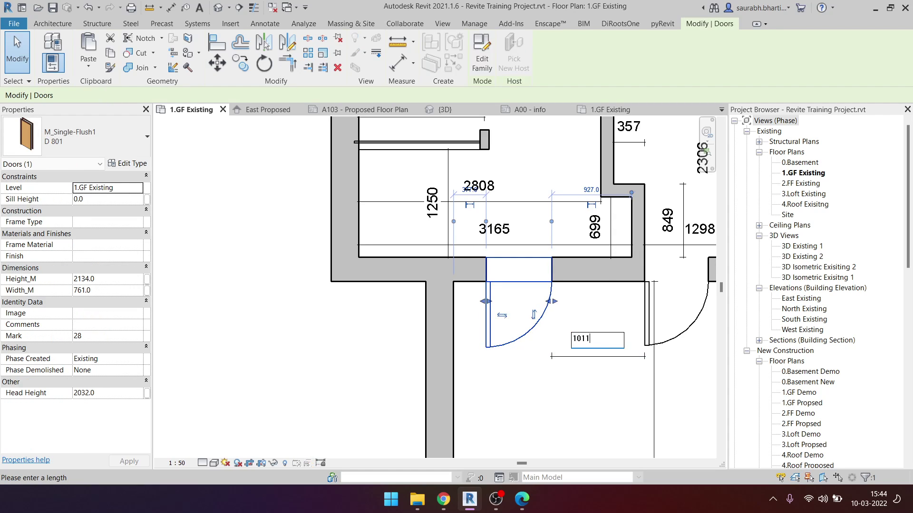
{"action": "key", "text": "Return"}
{"action": "key", "text": "Escape"}
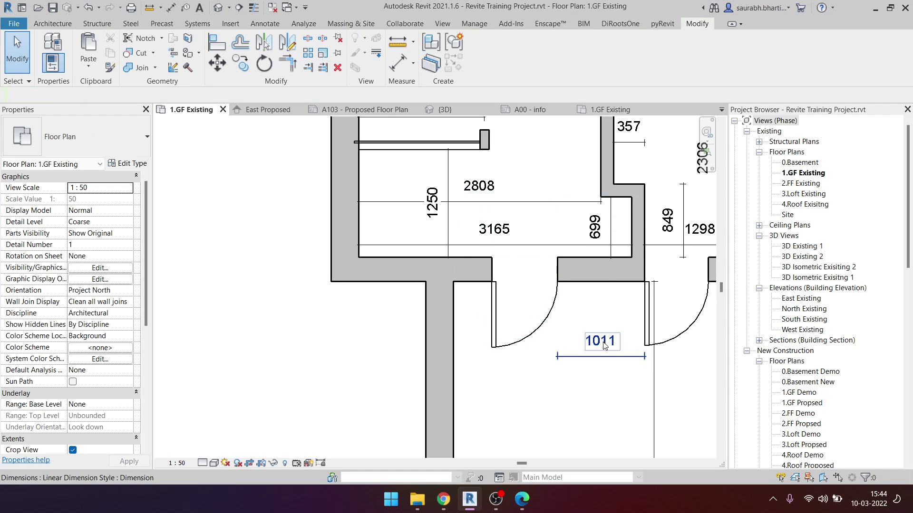
{"action": "scroll", "coordinate": [562, 337], "scroll_direction": "down", "scroll_amount": 1}
{"action": "scroll", "coordinate": [563, 337], "scroll_direction": "down", "scroll_amount": 2}
{"action": "scroll", "coordinate": [562, 338], "scroll_direction": "down", "scroll_amount": 3}
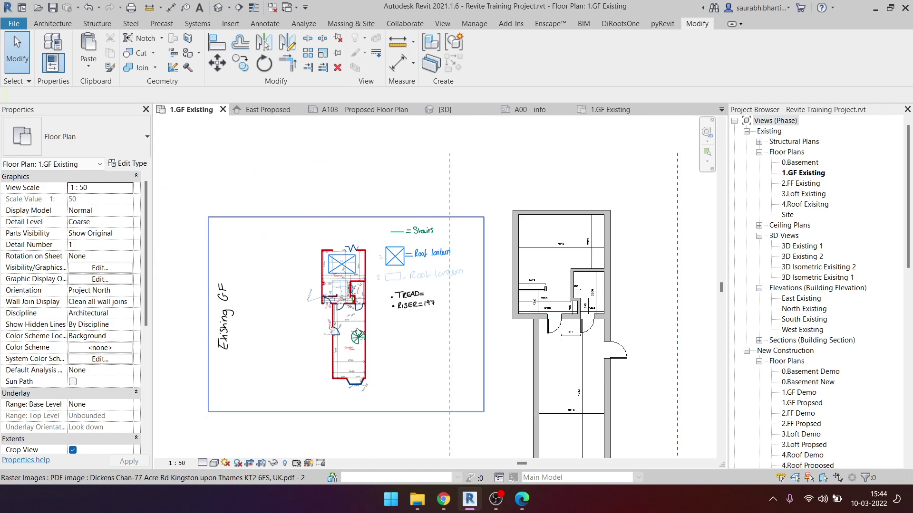
{"action": "scroll", "coordinate": [357, 328], "scroll_direction": "up", "scroll_amount": 2}
{"action": "scroll", "coordinate": [333, 304], "scroll_direction": "up", "scroll_amount": 2}
{"action": "scroll", "coordinate": [324, 298], "scroll_direction": "up", "scroll_amount": 2}
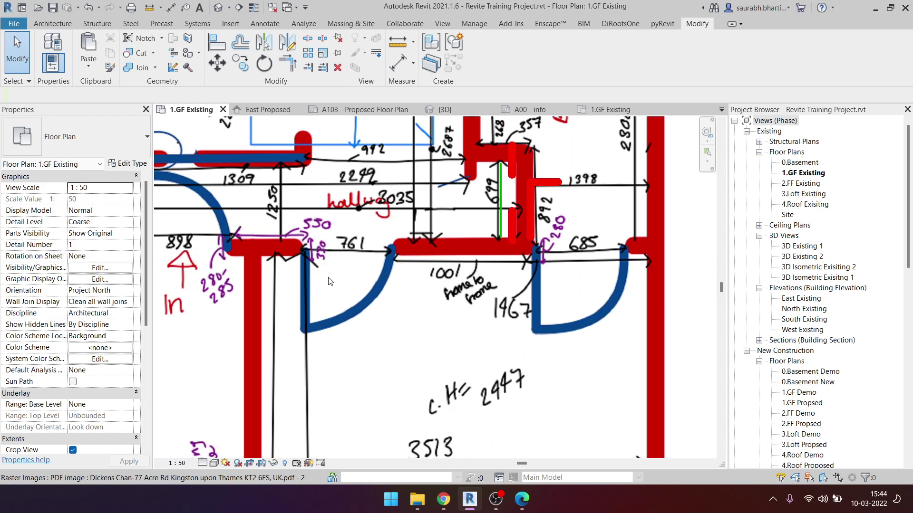
{"action": "scroll", "coordinate": [311, 250], "scroll_direction": "down", "scroll_amount": 1}
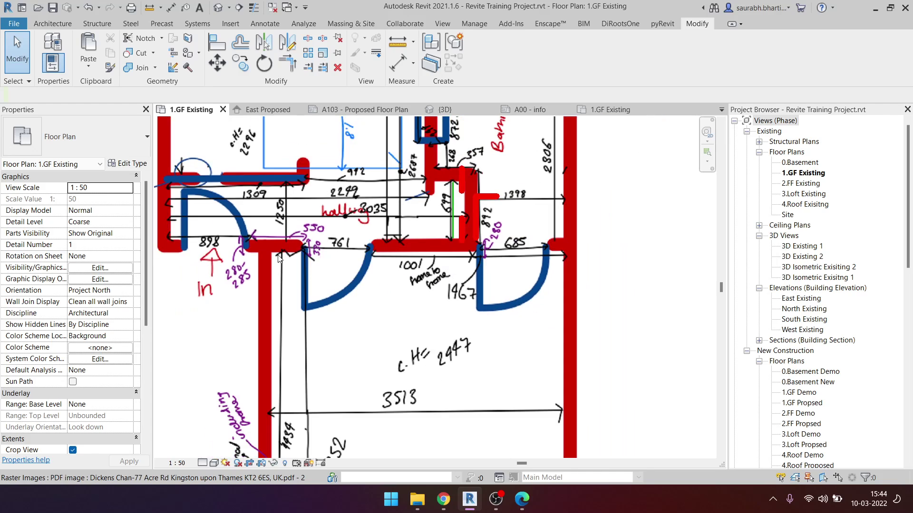
{"action": "middle_click_drag", "start_coordinate": [207, 164], "coordinate": [293, 206]}
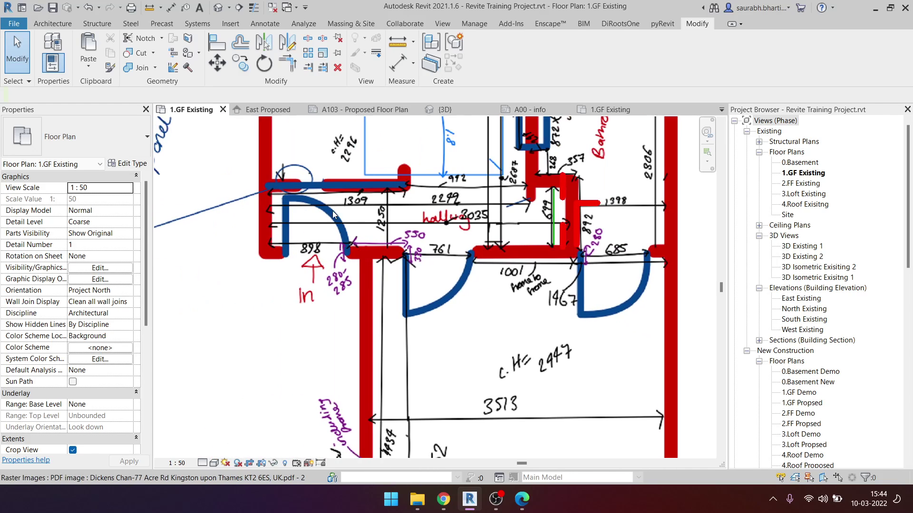
{"action": "scroll", "coordinate": [333, 210], "scroll_direction": "up", "scroll_amount": 2}
{"action": "scroll", "coordinate": [352, 216], "scroll_direction": "up", "scroll_amount": 1}
{"action": "scroll", "coordinate": [290, 277], "scroll_direction": "down", "scroll_amount": 3}
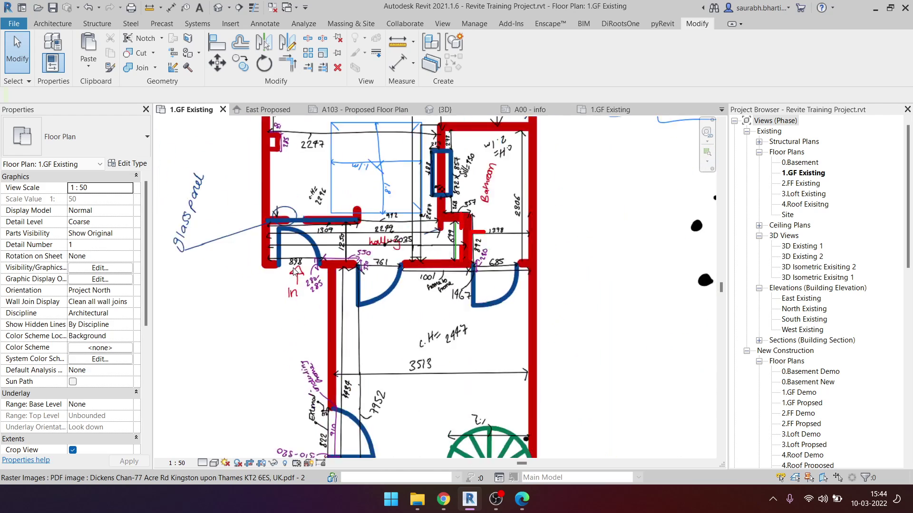
{"action": "middle_click_drag", "start_coordinate": [477, 284], "coordinate": [359, 284]}
{"action": "scroll", "coordinate": [359, 284], "scroll_direction": "down", "scroll_amount": 3}
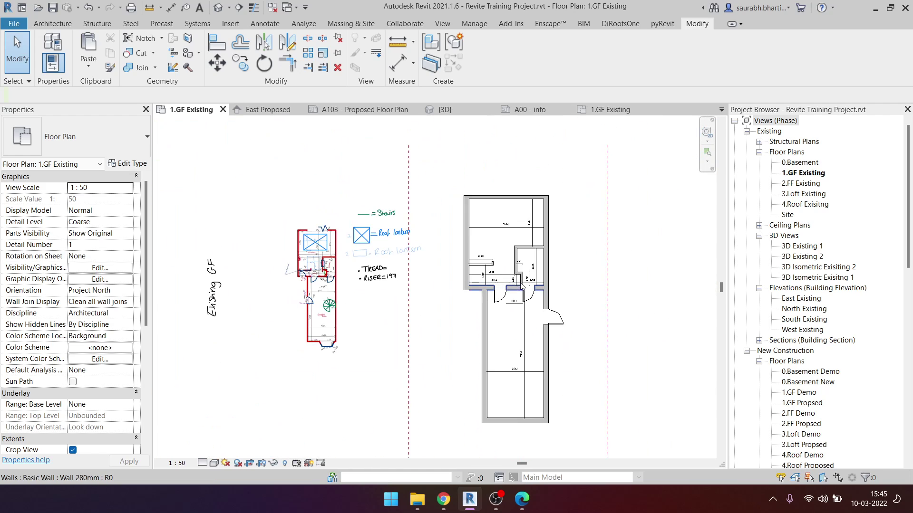
{"action": "scroll", "coordinate": [370, 322], "scroll_direction": "up", "scroll_amount": 5}
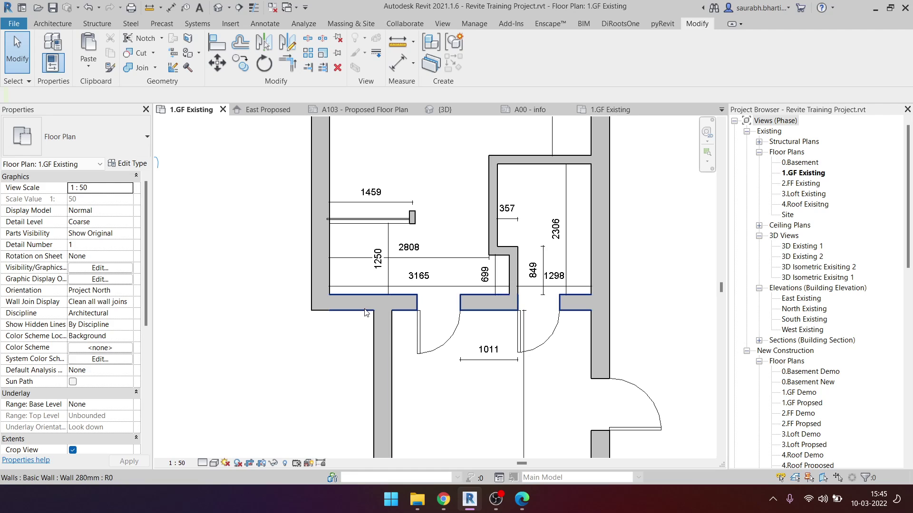
Step: Dimension the entrance opening at 780 between its two wall faces
{"action": "key", "text": "d"}
{"action": "key", "text": "r"}
{"action": "key", "text": "Escape"}
{"action": "key", "text": "d"}
{"action": "key", "text": "i"}
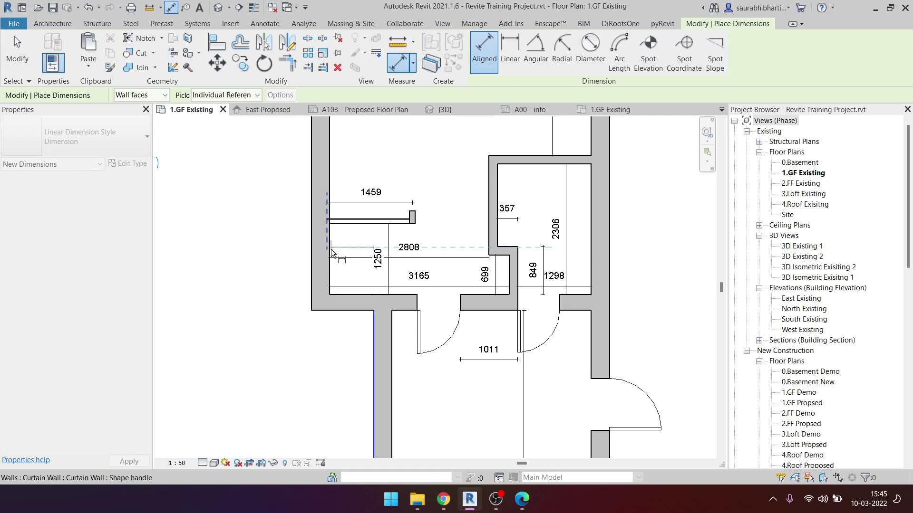
{"action": "left_click", "coordinate": [335, 265]}
{"action": "left_click", "coordinate": [330, 362]}
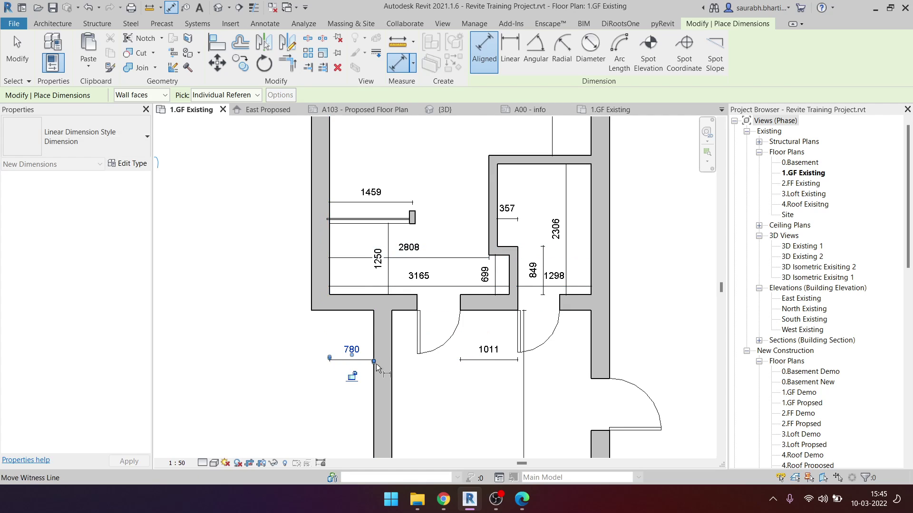
{"action": "scroll", "coordinate": [376, 364], "scroll_direction": "down", "scroll_amount": 3}
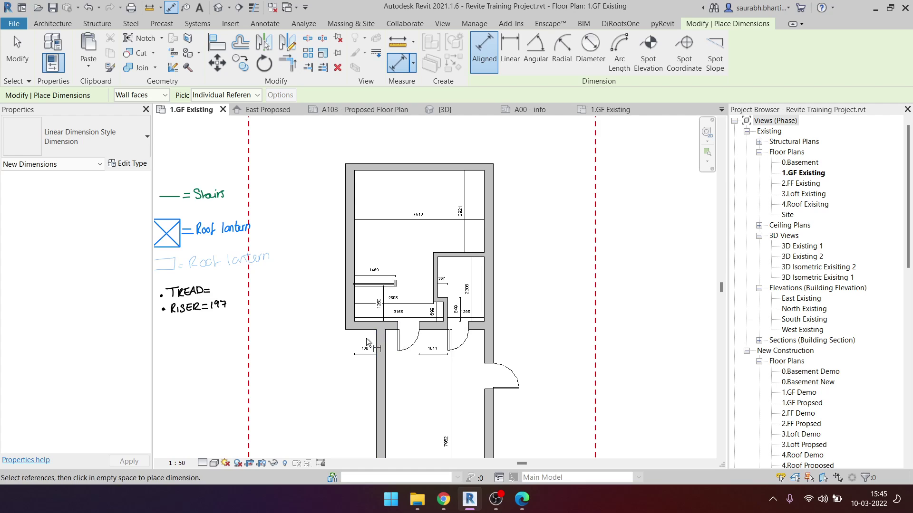
{"action": "scroll", "coordinate": [367, 342], "scroll_direction": "up", "scroll_amount": 3}
{"action": "scroll", "coordinate": [371, 361], "scroll_direction": "up", "scroll_amount": 2}
{"action": "key", "text": "Escape"}
{"action": "key", "text": "Escape"}
{"action": "key", "text": "d"}
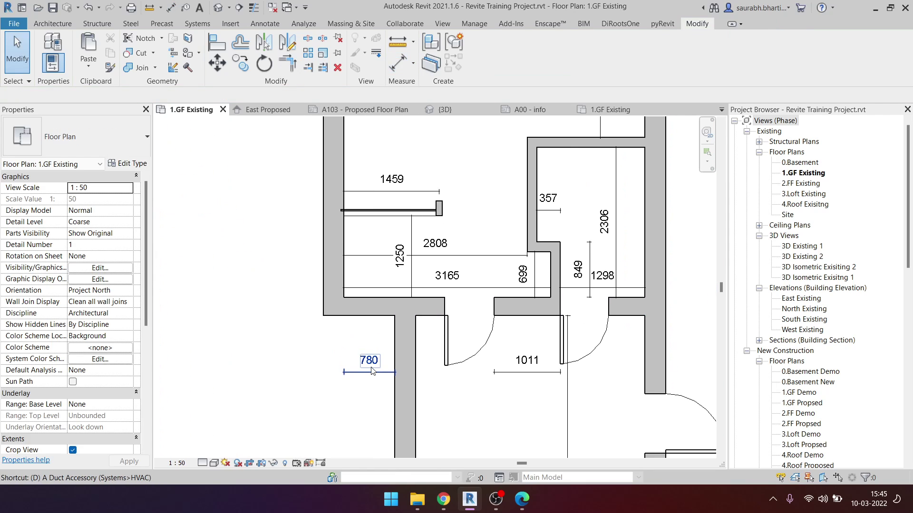
{"action": "key", "text": "r"}
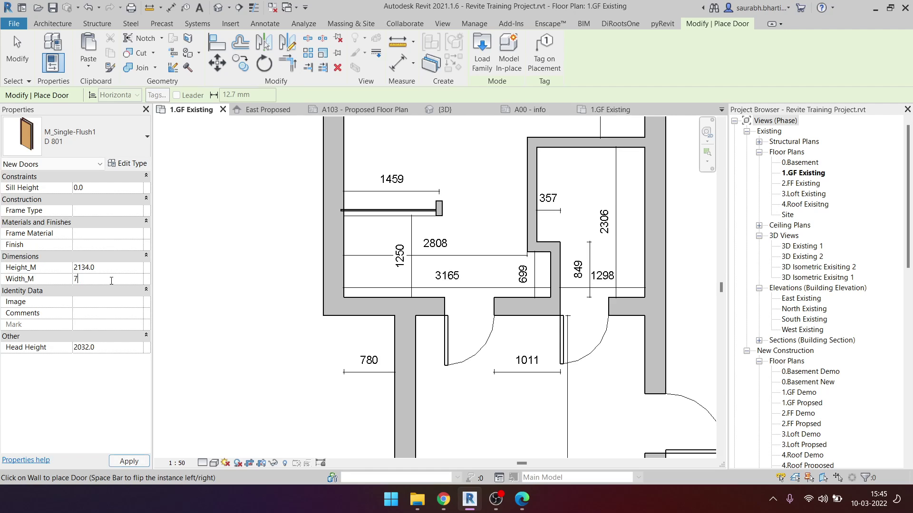
Step: Place the 750 mm flush door in the hallway's left wall and flip its hinge to match the survey
{"action": "left_click", "coordinate": [371, 305]}
{"action": "key", "text": "Escape"}
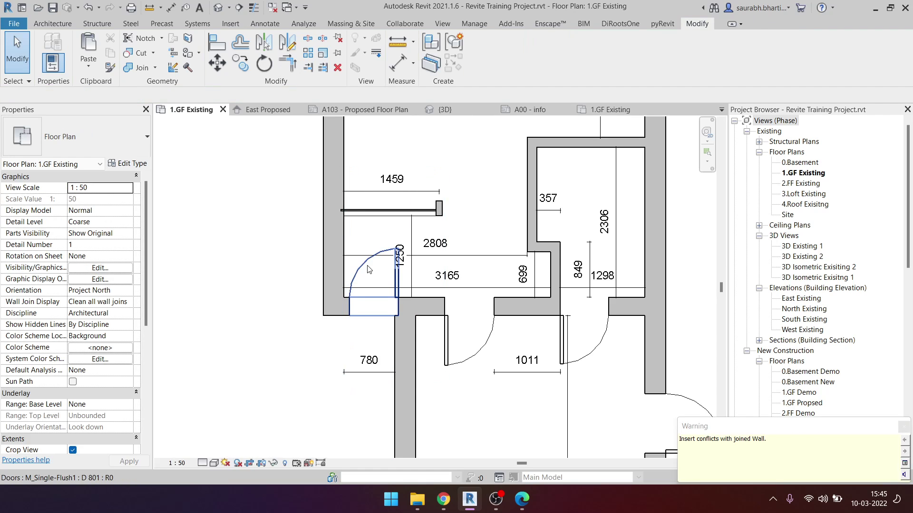
{"action": "left_click", "coordinate": [370, 270]}
{"action": "key", "text": "space"}
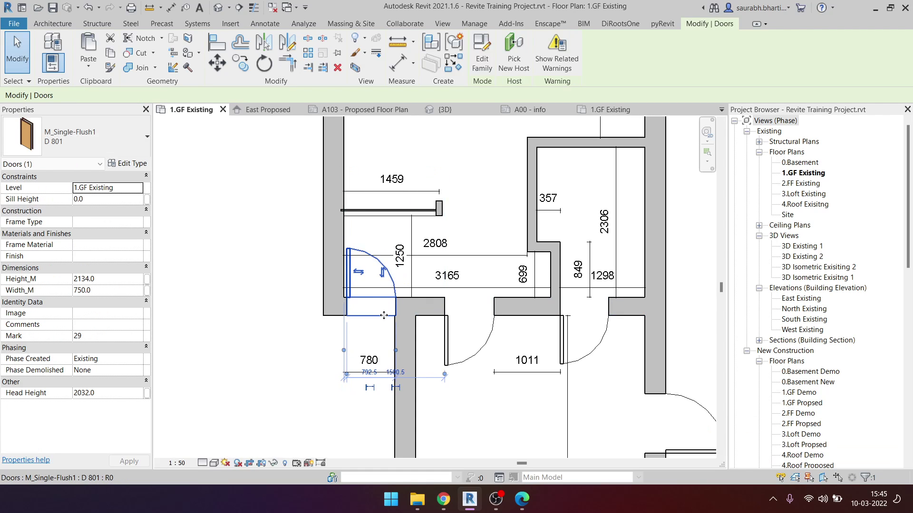
{"action": "scroll", "coordinate": [384, 315], "scroll_direction": "up", "scroll_amount": 2}
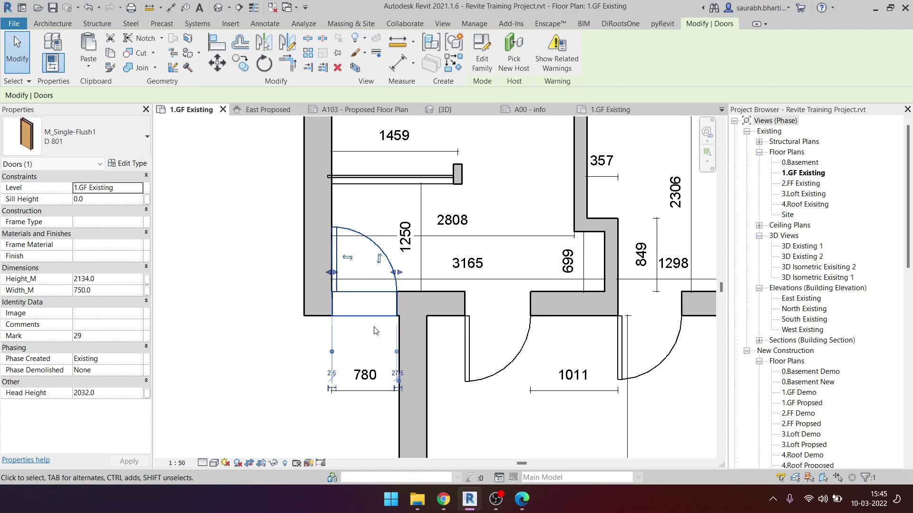
{"action": "scroll", "coordinate": [376, 330], "scroll_direction": "down", "scroll_amount": 6}
{"action": "key", "text": "Escape"}
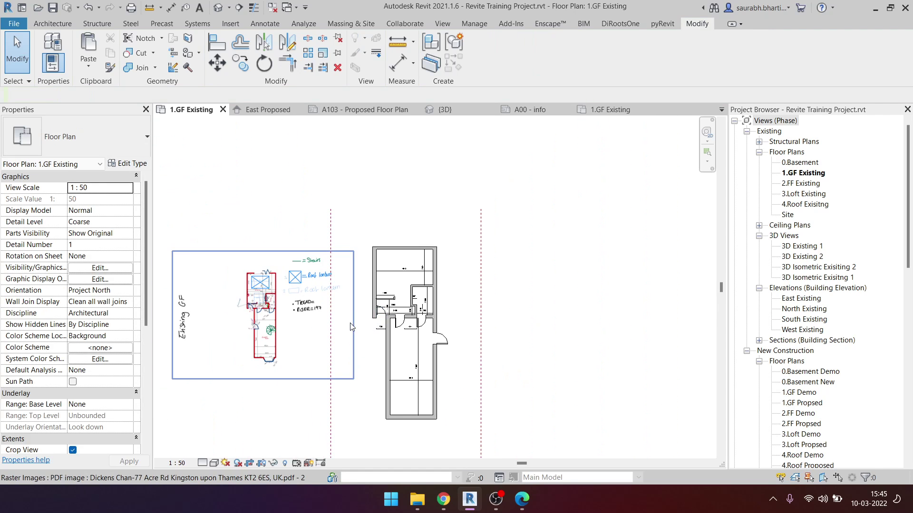
Step: Zoom and pan across the PDF survey sketch to compare the hallway and upper rooms
{"action": "scroll", "coordinate": [312, 338], "scroll_direction": "up", "scroll_amount": 2}
{"action": "scroll", "coordinate": [221, 311], "scroll_direction": "up", "scroll_amount": 2}
{"action": "scroll", "coordinate": [226, 300], "scroll_direction": "up", "scroll_amount": 2}
{"action": "scroll", "coordinate": [257, 297], "scroll_direction": "up", "scroll_amount": 2}
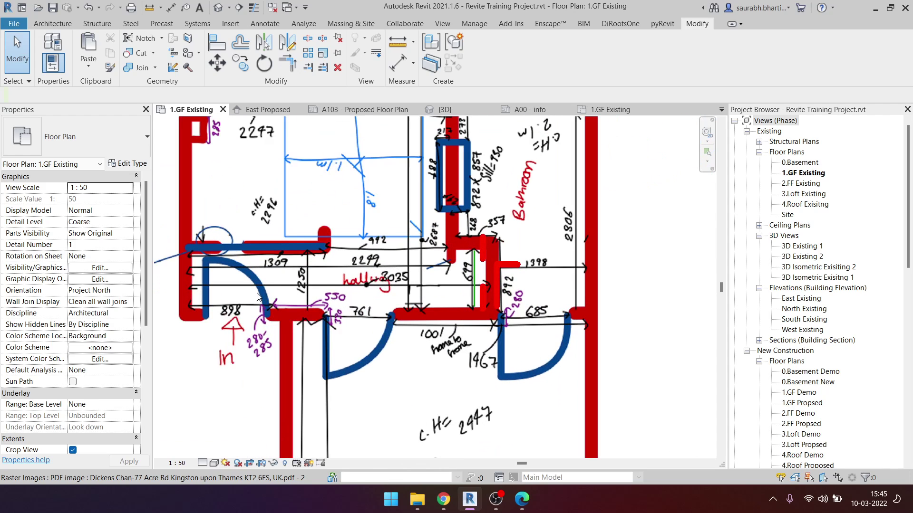
{"action": "scroll", "coordinate": [266, 311], "scroll_direction": "down", "scroll_amount": 2}
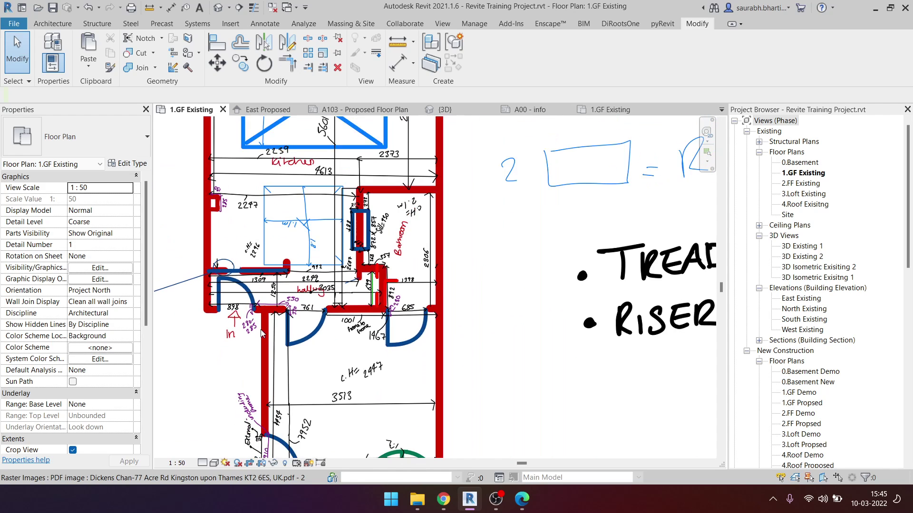
{"action": "scroll", "coordinate": [243, 295], "scroll_direction": "up", "scroll_amount": 1}
{"action": "scroll", "coordinate": [237, 287], "scroll_direction": "up", "scroll_amount": 1}
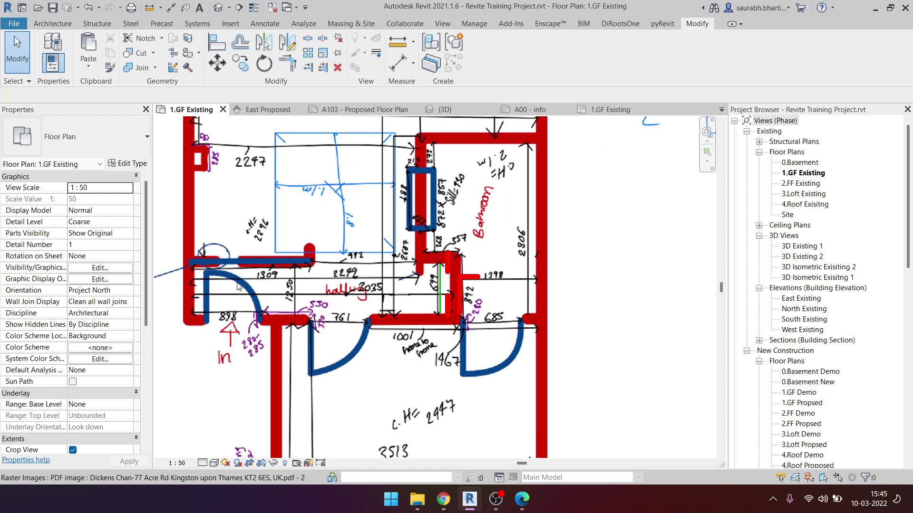
{"action": "scroll", "coordinate": [394, 303], "scroll_direction": "down", "scroll_amount": 3}
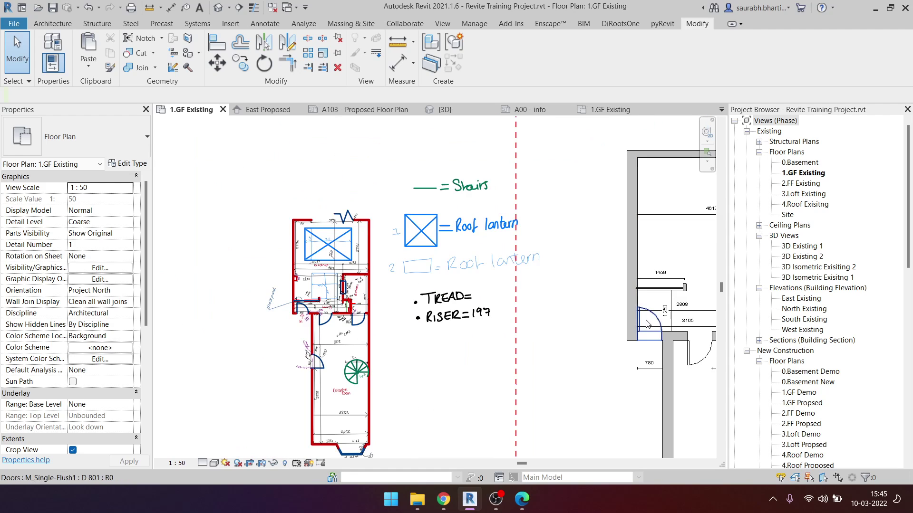
{"action": "scroll", "coordinate": [526, 332], "scroll_direction": "up", "scroll_amount": 1}
{"action": "scroll", "coordinate": [526, 332], "scroll_direction": "up", "scroll_amount": 2}
{"action": "scroll", "coordinate": [526, 332], "scroll_direction": "up", "scroll_amount": 1}
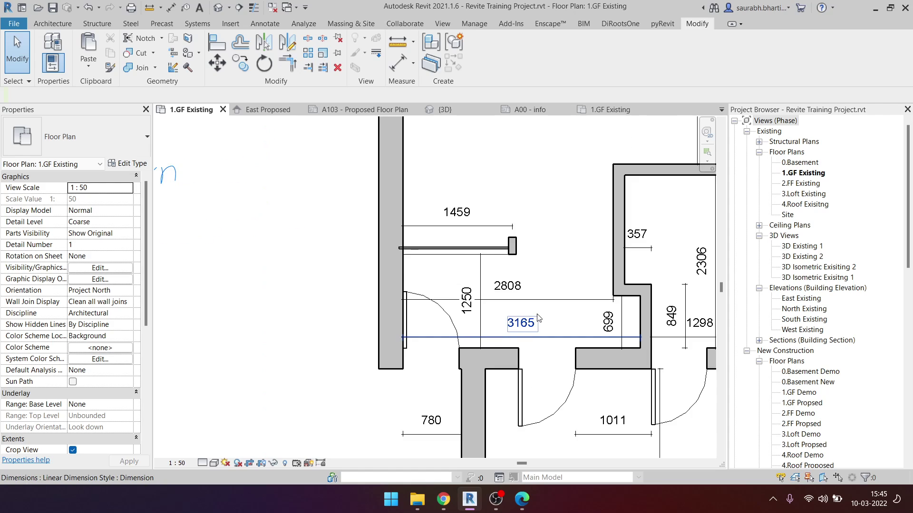
{"action": "scroll", "coordinate": [533, 326], "scroll_direction": "down", "scroll_amount": 1}
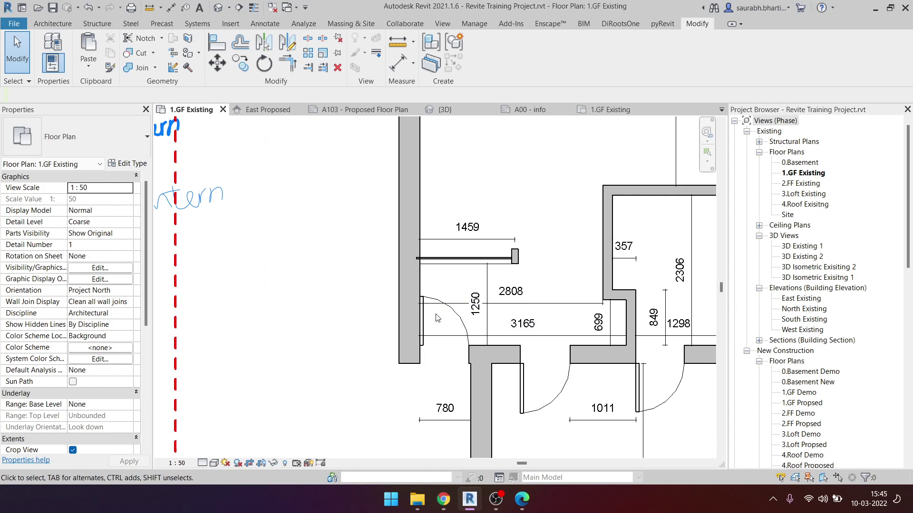
{"action": "scroll", "coordinate": [531, 335], "scroll_direction": "down", "scroll_amount": 4}
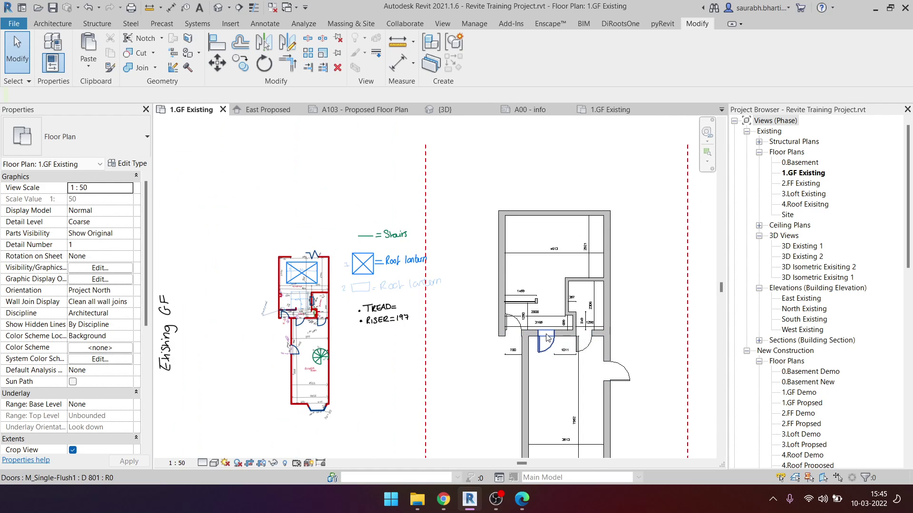
{"action": "scroll", "coordinate": [547, 337], "scroll_direction": "up", "scroll_amount": 3}
{"action": "scroll", "coordinate": [627, 323], "scroll_direction": "up", "scroll_amount": 2}
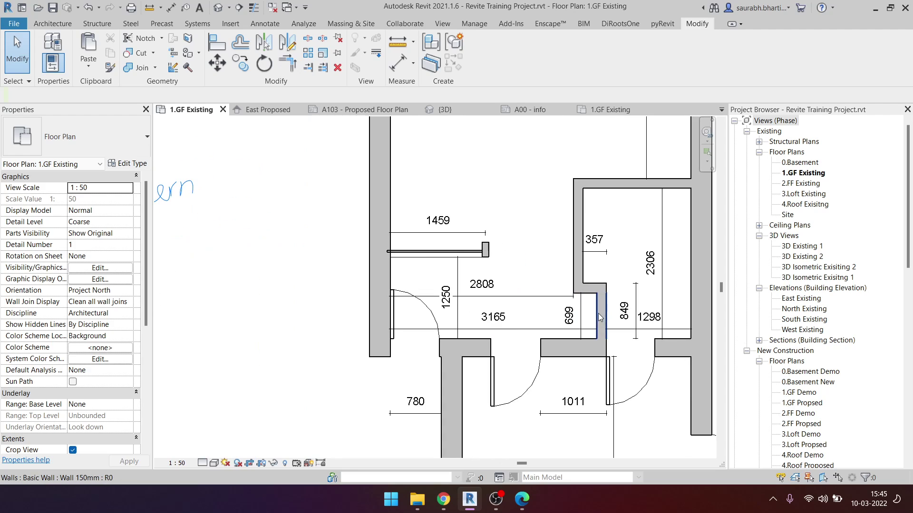
{"action": "scroll", "coordinate": [403, 337], "scroll_direction": "down", "scroll_amount": 3}
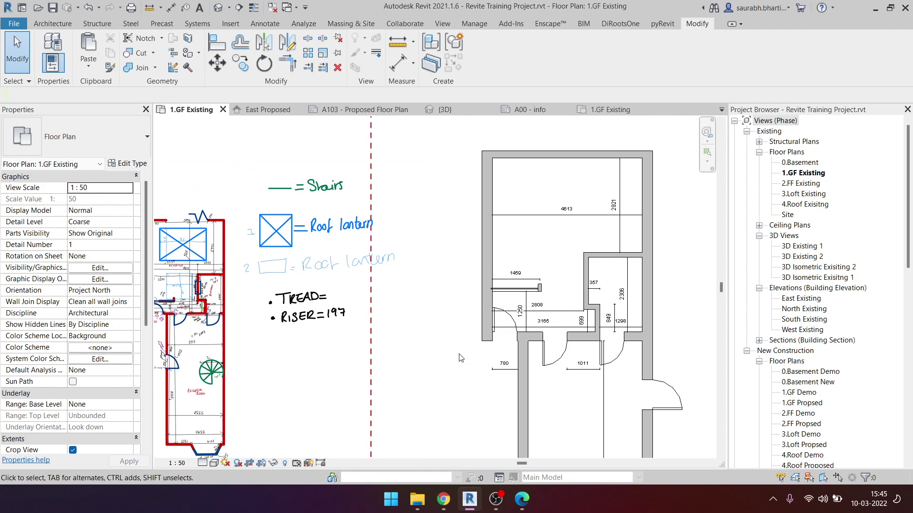
{"action": "middle_click_drag", "start_coordinate": [460, 358], "coordinate": [427, 237]}
{"action": "scroll", "coordinate": [419, 214], "scroll_direction": "up", "scroll_amount": 2}
{"action": "scroll", "coordinate": [405, 190], "scroll_direction": "up", "scroll_amount": 2}
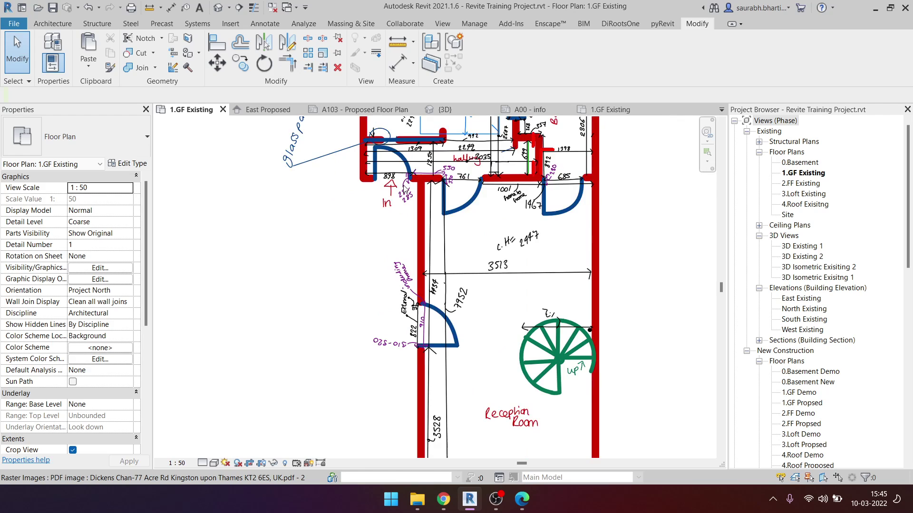
{"action": "scroll", "coordinate": [407, 188], "scroll_direction": "up", "scroll_amount": 2}
{"action": "middle_click_drag", "start_coordinate": [452, 191], "coordinate": [429, 245]}
{"action": "scroll", "coordinate": [430, 245], "scroll_direction": "up", "scroll_amount": 1}
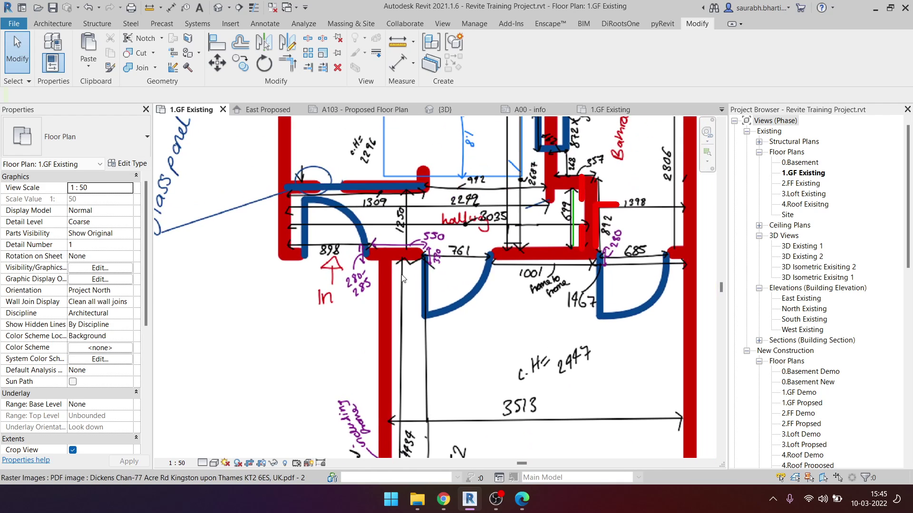
{"action": "scroll", "coordinate": [402, 278], "scroll_direction": "down", "scroll_amount": 2}
{"action": "scroll", "coordinate": [347, 271], "scroll_direction": "down", "scroll_amount": 1}
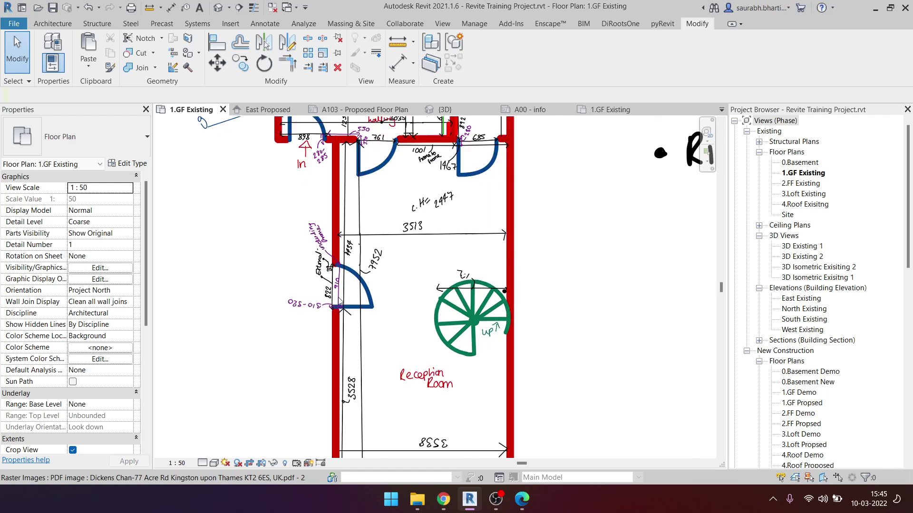
{"action": "scroll", "coordinate": [352, 269], "scroll_direction": "up", "scroll_amount": 3}
{"action": "scroll", "coordinate": [309, 286], "scroll_direction": "down", "scroll_amount": 8}
Step: Place another door (DR) in the lower left wall and edit its Width_M value
{"action": "key", "text": "d"}
{"action": "key", "text": "r"}
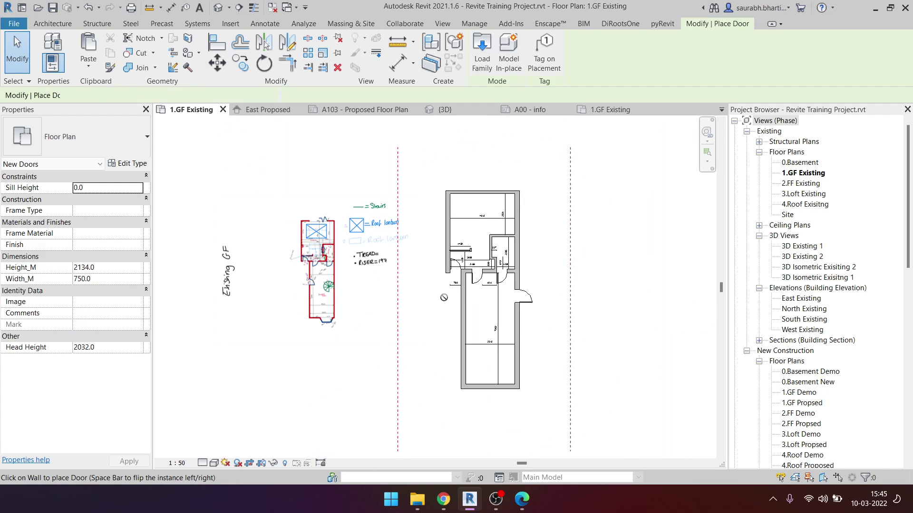
{"action": "scroll", "coordinate": [463, 331], "scroll_direction": "up", "scroll_amount": 2}
{"action": "left_click", "coordinate": [467, 321]}
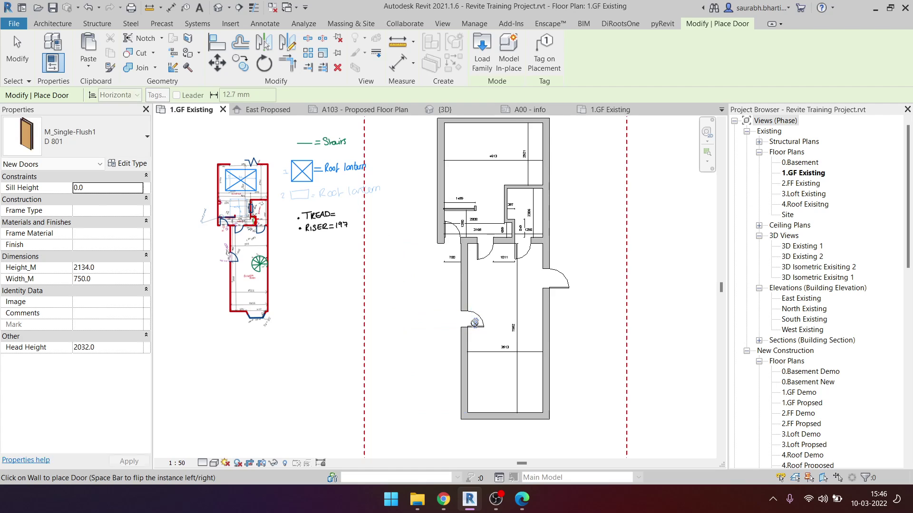
{"action": "scroll", "coordinate": [476, 316], "scroll_direction": "up", "scroll_amount": 1}
{"action": "key", "text": "Escape"}
{"action": "left_click", "coordinate": [115, 290]}
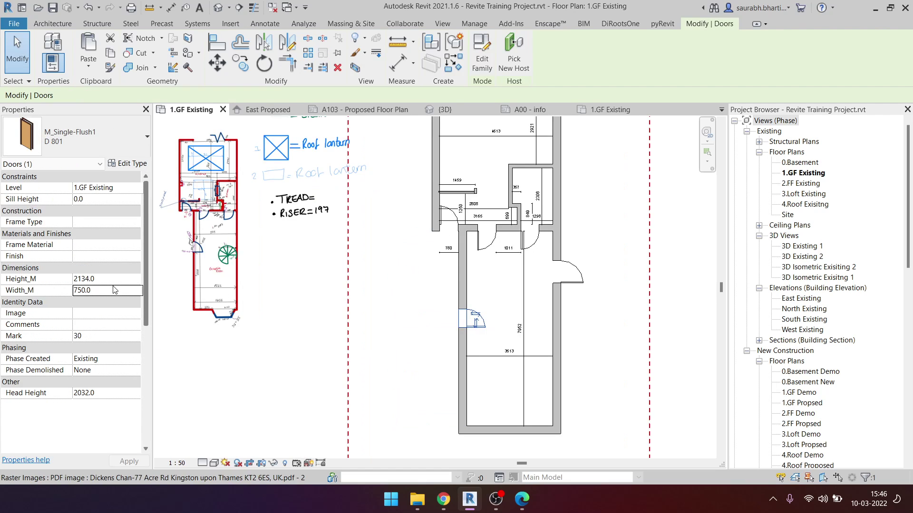
{"action": "scroll", "coordinate": [209, 242], "scroll_direction": "up", "scroll_amount": 2}
{"action": "scroll", "coordinate": [213, 242], "scroll_direction": "up", "scroll_amount": 3}
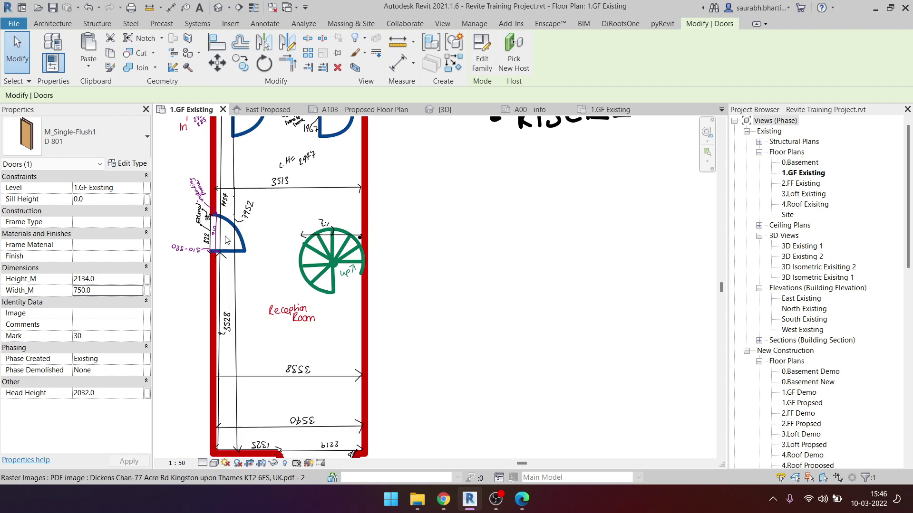
{"action": "scroll", "coordinate": [220, 240], "scroll_direction": "up", "scroll_amount": 3}
{"action": "scroll", "coordinate": [220, 240], "scroll_direction": "up", "scroll_amount": 2}
{"action": "scroll", "coordinate": [219, 240], "scroll_direction": "down", "scroll_amount": 5}
{"action": "scroll", "coordinate": [238, 247], "scroll_direction": "down", "scroll_amount": 3}
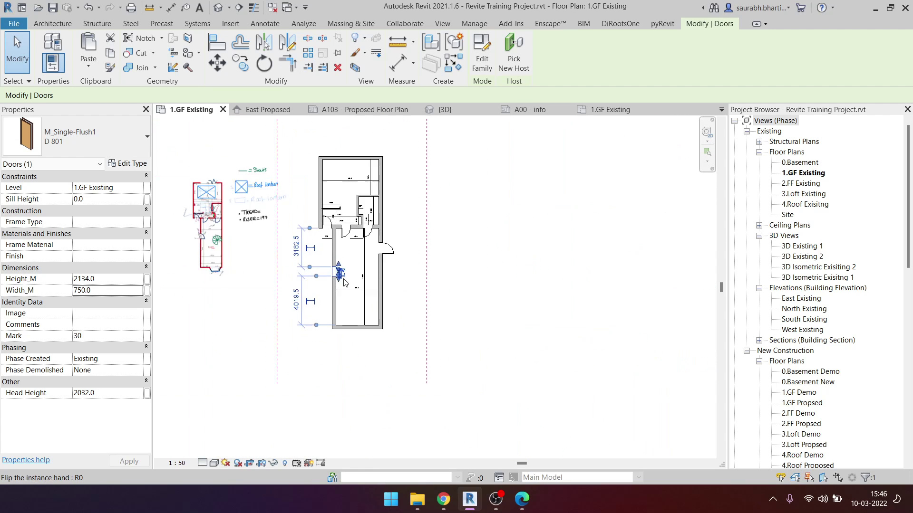
{"action": "scroll", "coordinate": [323, 266], "scroll_direction": "up", "scroll_amount": 5}
{"action": "scroll", "coordinate": [338, 285], "scroll_direction": "up", "scroll_amount": 1}
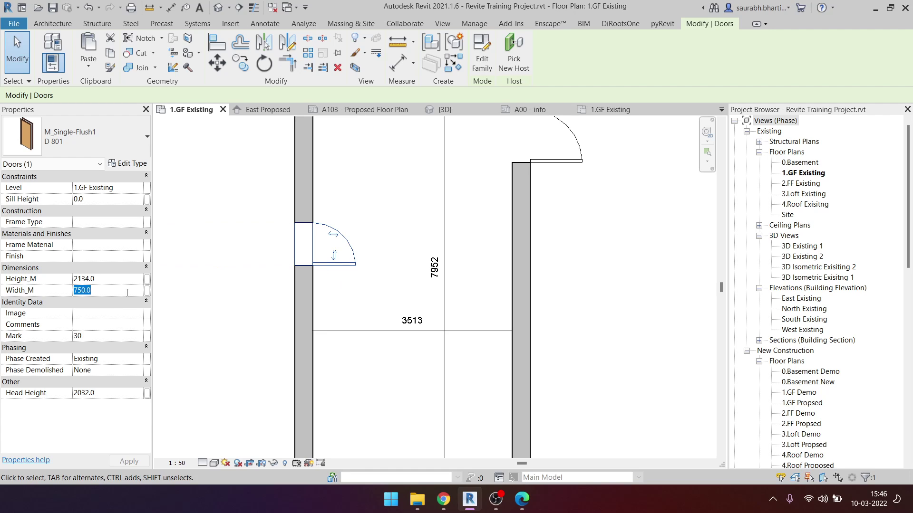
{"action": "left_click", "coordinate": [399, 307]}
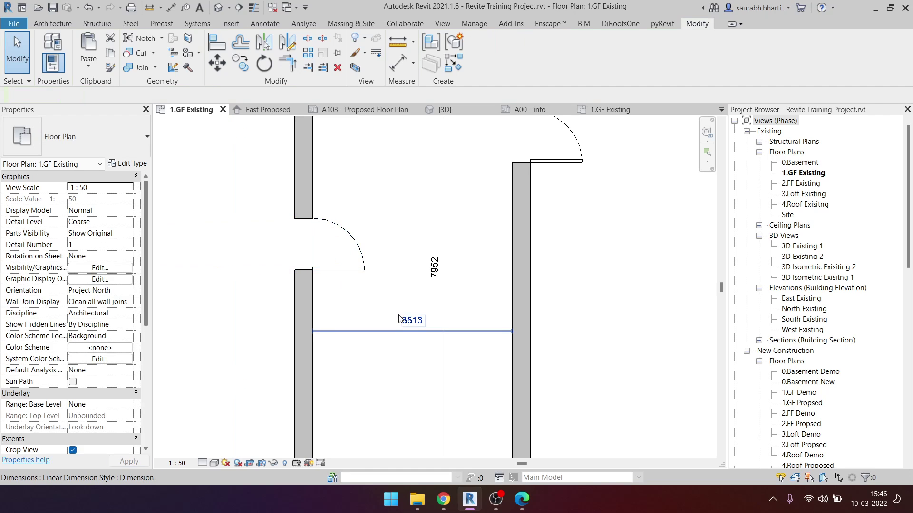
Step: Add an aligned dimension from the bottom wall face to the new door's edge
{"action": "scroll", "coordinate": [404, 319], "scroll_direction": "down", "scroll_amount": 3}
{"action": "scroll", "coordinate": [412, 326], "scroll_direction": "down", "scroll_amount": 3}
{"action": "scroll", "coordinate": [371, 304], "scroll_direction": "up", "scroll_amount": 1}
{"action": "scroll", "coordinate": [333, 285], "scroll_direction": "up", "scroll_amount": 2}
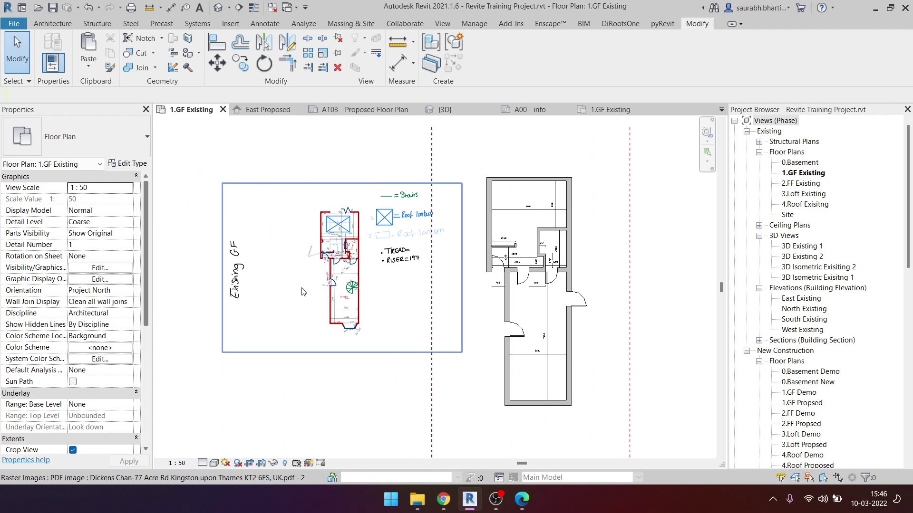
{"action": "scroll", "coordinate": [361, 324], "scroll_direction": "up", "scroll_amount": 3}
{"action": "scroll", "coordinate": [389, 351], "scroll_direction": "up", "scroll_amount": 2}
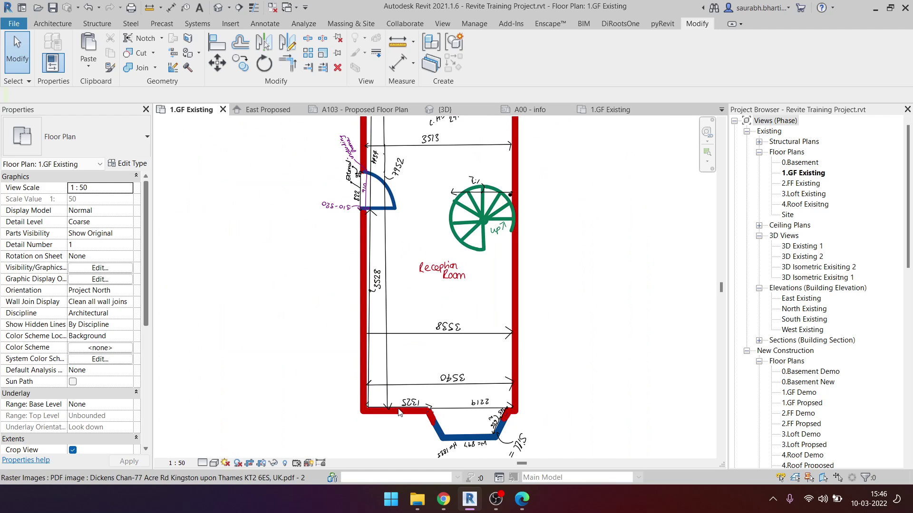
{"action": "scroll", "coordinate": [393, 228], "scroll_direction": "up", "scroll_amount": 1}
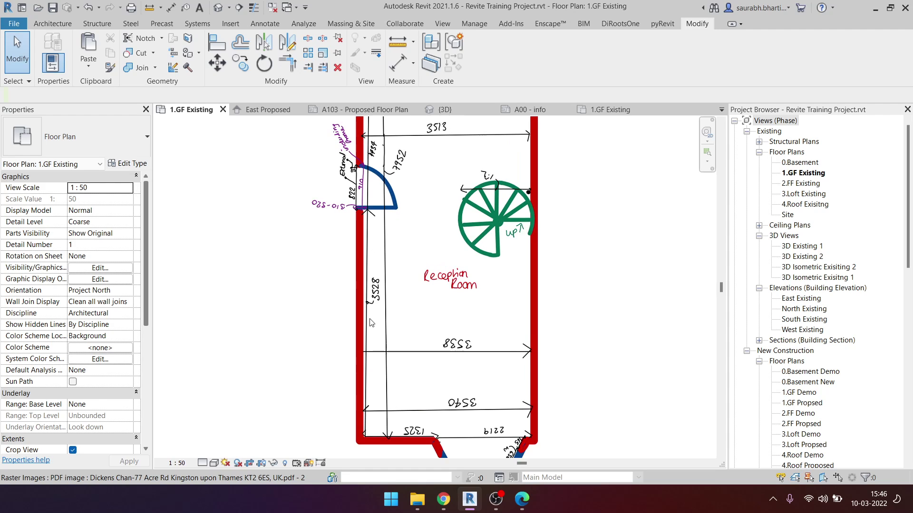
{"action": "scroll", "coordinate": [387, 376], "scroll_direction": "up", "scroll_amount": 2}
{"action": "scroll", "coordinate": [375, 333], "scroll_direction": "up", "scroll_amount": 2}
{"action": "scroll", "coordinate": [361, 276], "scroll_direction": "down", "scroll_amount": 3}
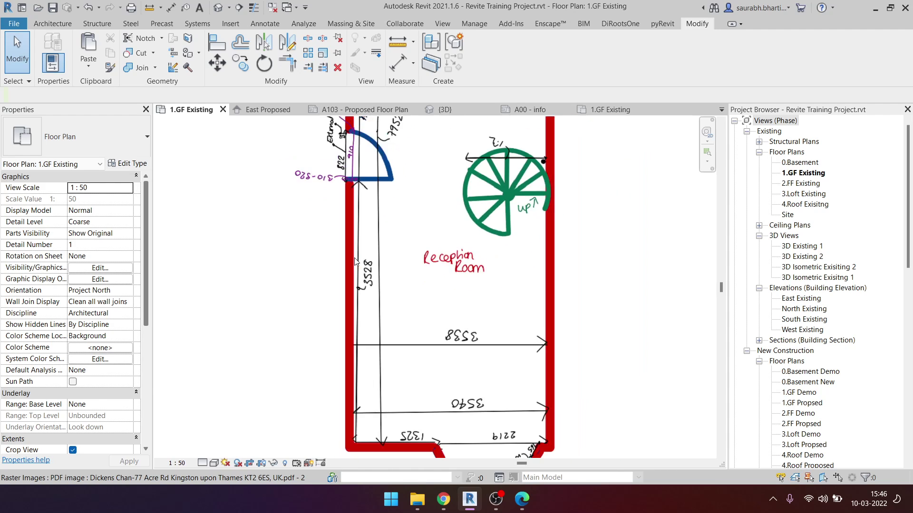
{"action": "scroll", "coordinate": [355, 257], "scroll_direction": "down", "scroll_amount": 4}
{"action": "middle_click_drag", "start_coordinate": [616, 349], "coordinate": [455, 365]}
{"action": "scroll", "coordinate": [447, 352], "scroll_direction": "down", "scroll_amount": 2}
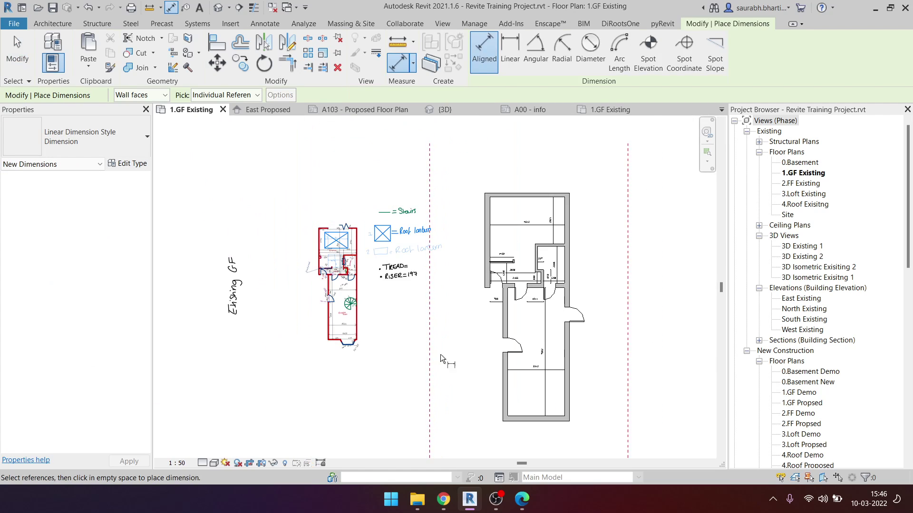
{"action": "scroll", "coordinate": [512, 415], "scroll_direction": "up", "scroll_amount": 1}
{"action": "left_click", "coordinate": [520, 447]}
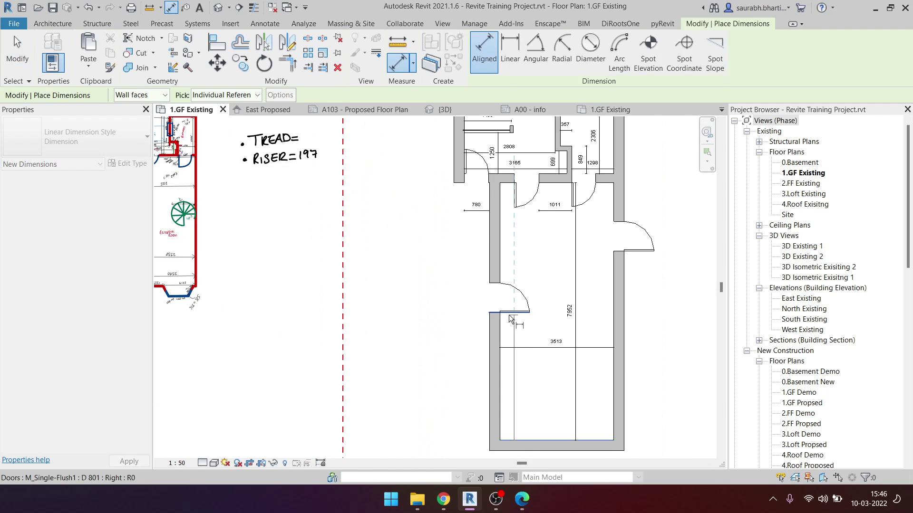
{"action": "left_click", "coordinate": [460, 356]}
{"action": "key", "text": "Escape"}
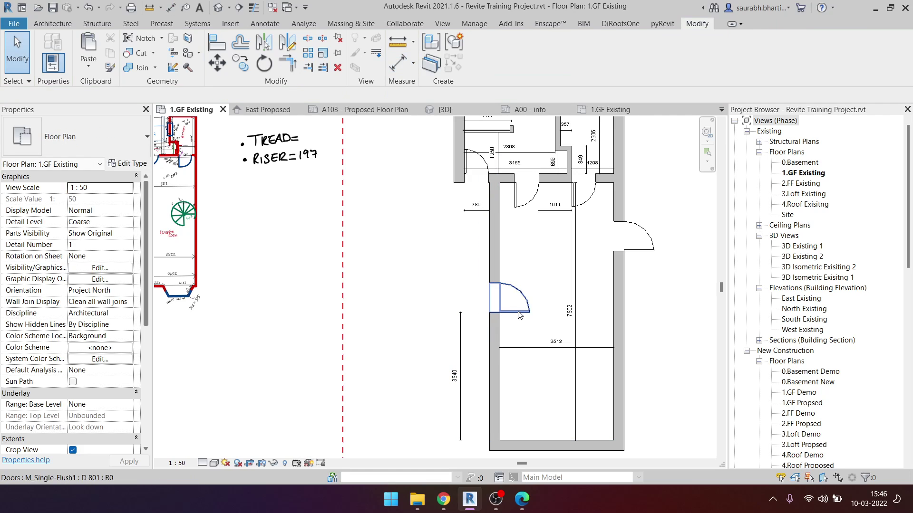
Step: Move the door so it sits 3528 mm from the bottom wall
{"action": "left_click", "coordinate": [513, 299]}
{"action": "left_click", "coordinate": [452, 376]}
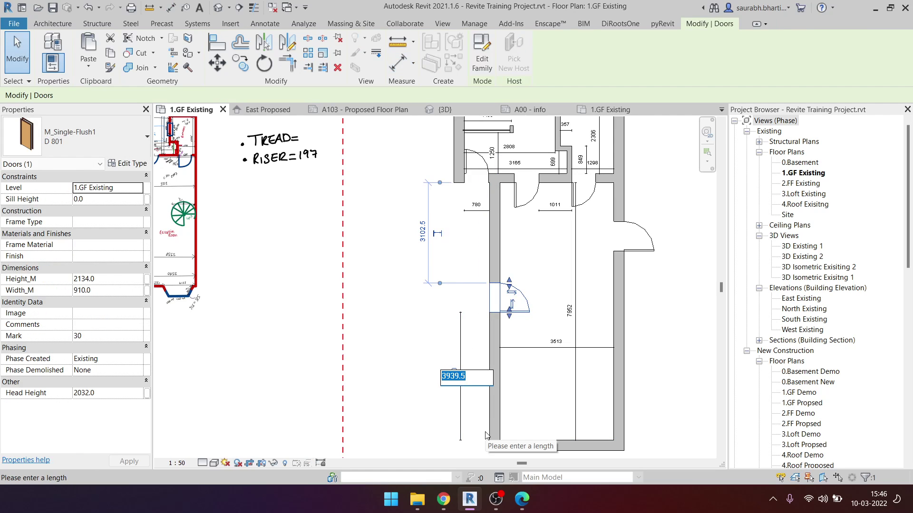
{"action": "type", "text": "3528"}
{"action": "key", "text": "Return"}
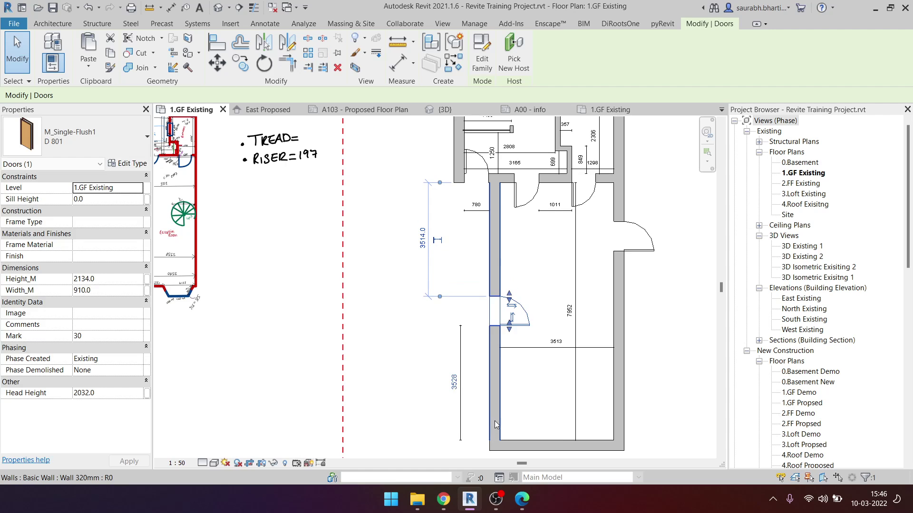
{"action": "scroll", "coordinate": [504, 442], "scroll_direction": "down", "scroll_amount": 3}
{"action": "scroll", "coordinate": [330, 326], "scroll_direction": "up", "scroll_amount": 5}
Step: Zoom into the survey's spiral stair sketch beside the reception room, then bring up the Architecture tools
{"action": "key", "text": "Escape"}
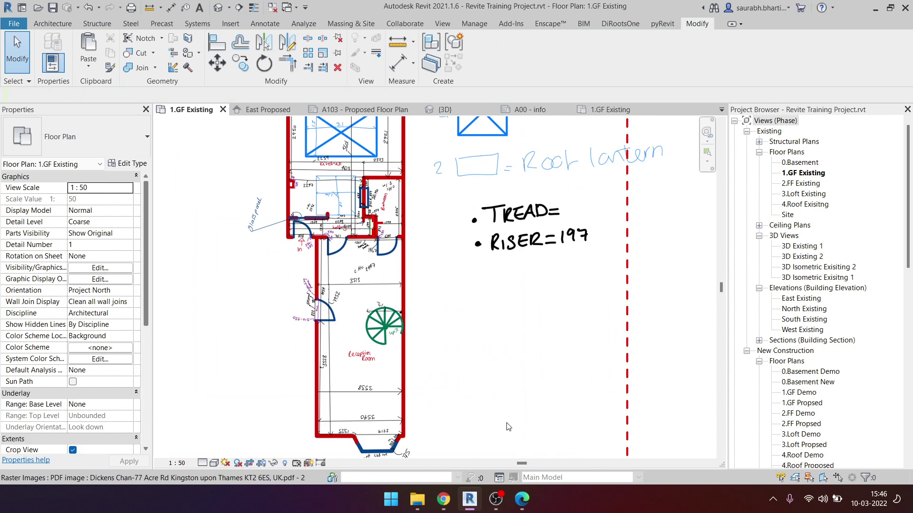
{"action": "middle_click_drag", "start_coordinate": [476, 428], "coordinate": [333, 224]}
{"action": "scroll", "coordinate": [427, 369], "scroll_direction": "down", "scroll_amount": 4}
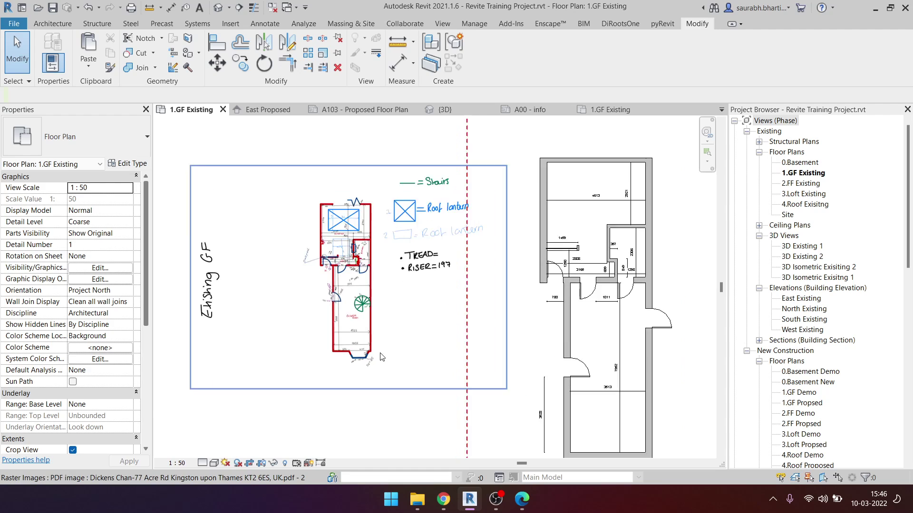
{"action": "scroll", "coordinate": [355, 300], "scroll_direction": "up", "scroll_amount": 3}
{"action": "scroll", "coordinate": [354, 287], "scroll_direction": "up", "scroll_amount": 3}
{"action": "scroll", "coordinate": [358, 276], "scroll_direction": "up", "scroll_amount": 2}
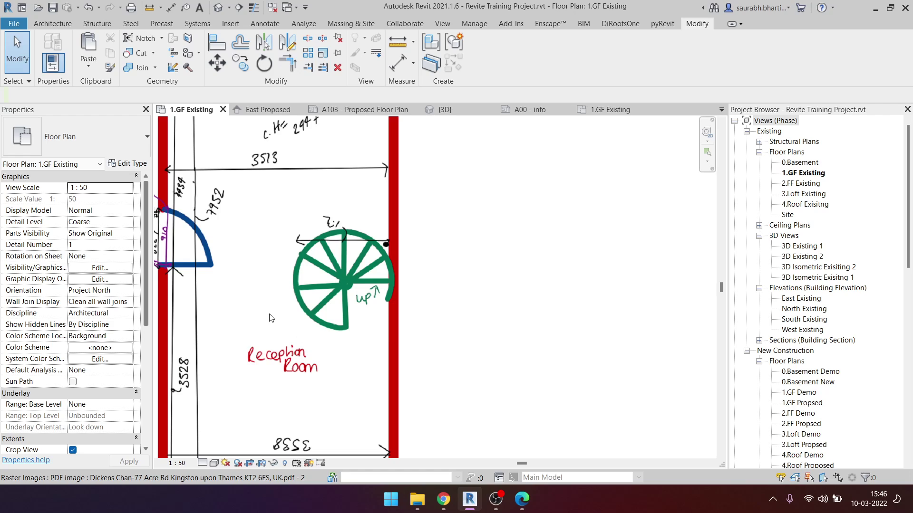
{"action": "mouse_move", "coordinate": [443, 499]}
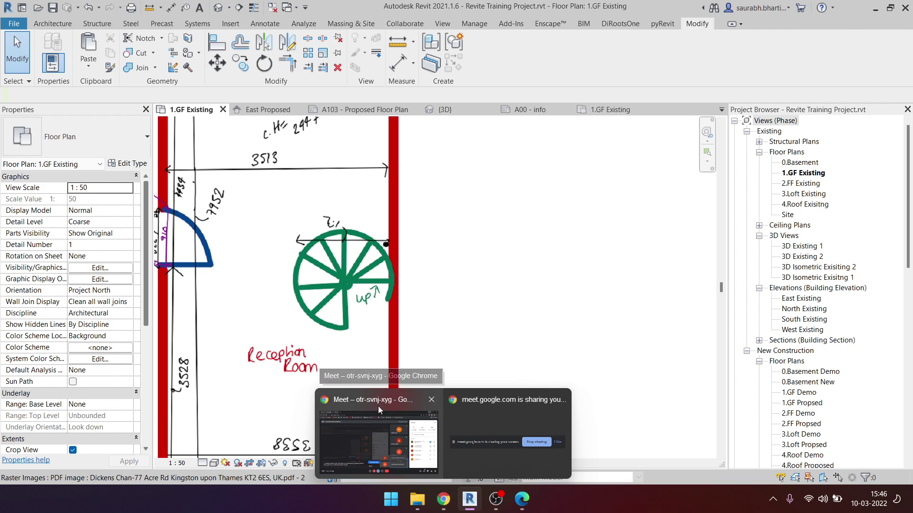
{"action": "scroll", "coordinate": [326, 188], "scroll_direction": "up", "scroll_amount": 2}
{"action": "scroll", "coordinate": [326, 188], "scroll_direction": "up", "scroll_amount": 1}
{"action": "scroll", "coordinate": [349, 223], "scroll_direction": "up", "scroll_amount": 2}
{"action": "scroll", "coordinate": [348, 223], "scroll_direction": "up", "scroll_amount": 1}
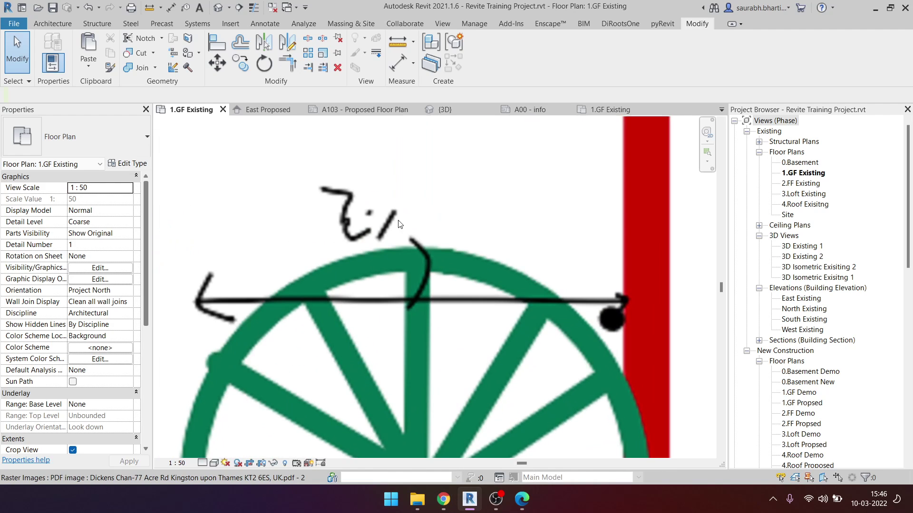
{"action": "scroll", "coordinate": [531, 205], "scroll_direction": "down", "scroll_amount": 1}
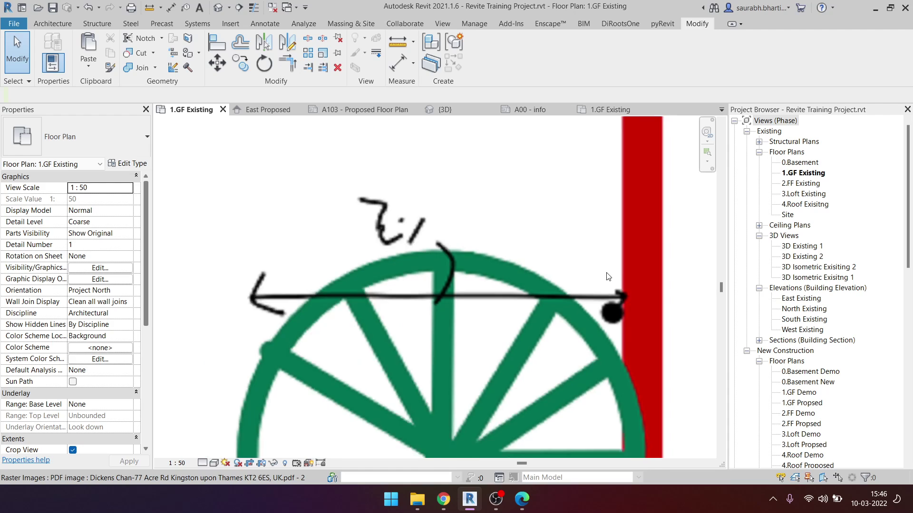
{"action": "scroll", "coordinate": [542, 218], "scroll_direction": "down", "scroll_amount": 1}
{"action": "scroll", "coordinate": [554, 234], "scroll_direction": "down", "scroll_amount": 1}
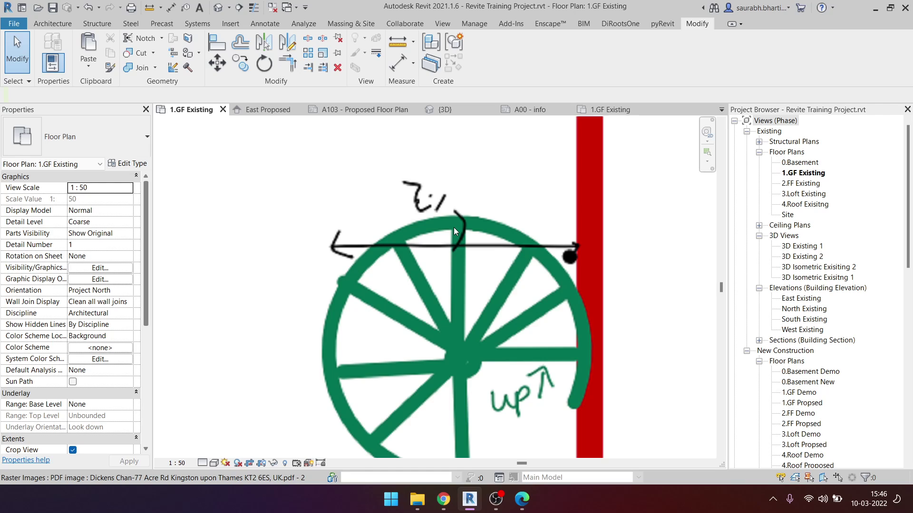
{"action": "scroll", "coordinate": [437, 209], "scroll_direction": "up", "scroll_amount": 1}
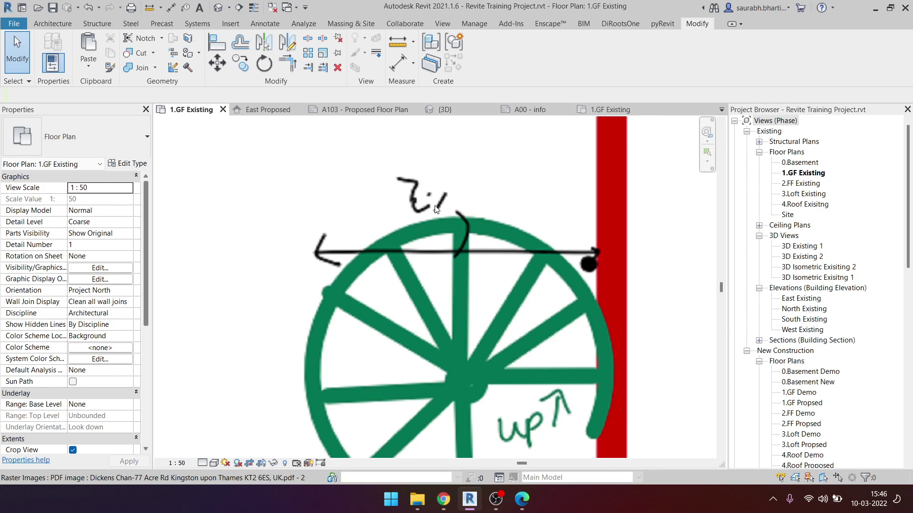
{"action": "scroll", "coordinate": [437, 210], "scroll_direction": "up", "scroll_amount": 1}
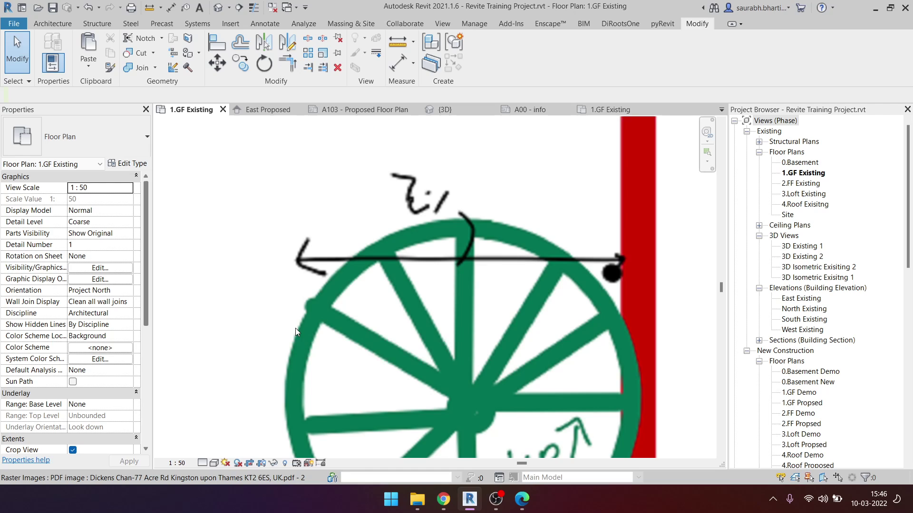
{"action": "scroll", "coordinate": [321, 221], "scroll_direction": "down", "scroll_amount": 3}
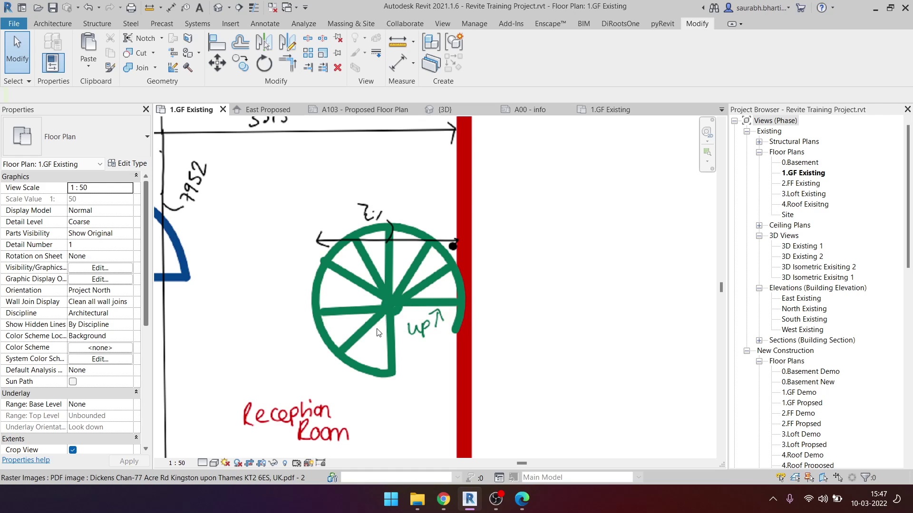
{"action": "scroll", "coordinate": [278, 257], "scroll_direction": "down", "scroll_amount": 2}
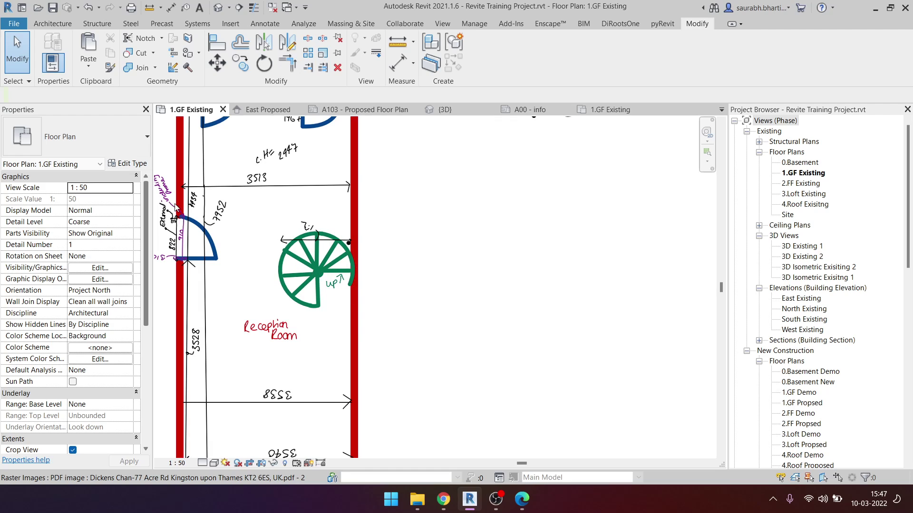
{"action": "left_click", "coordinate": [66, 25]}
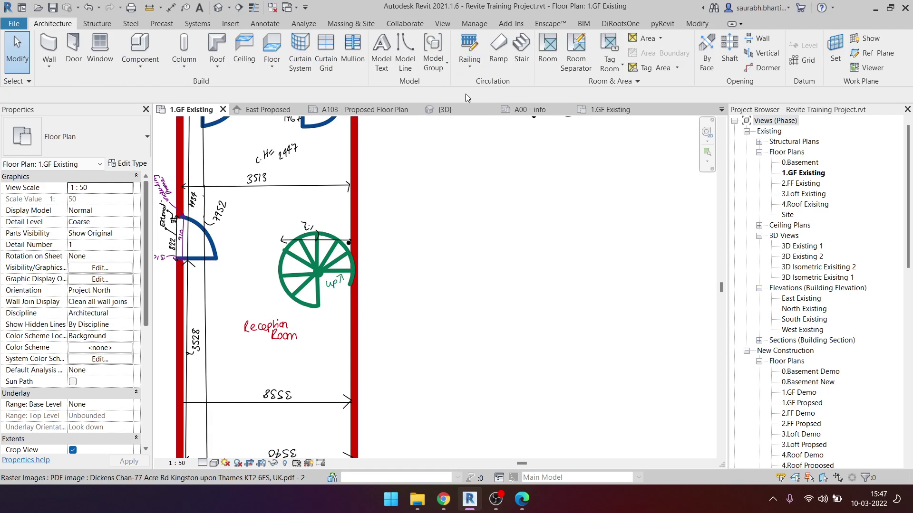
Step: Start a full-step spiral stair run with a 600 run width
{"action": "left_click", "coordinate": [521, 50]}
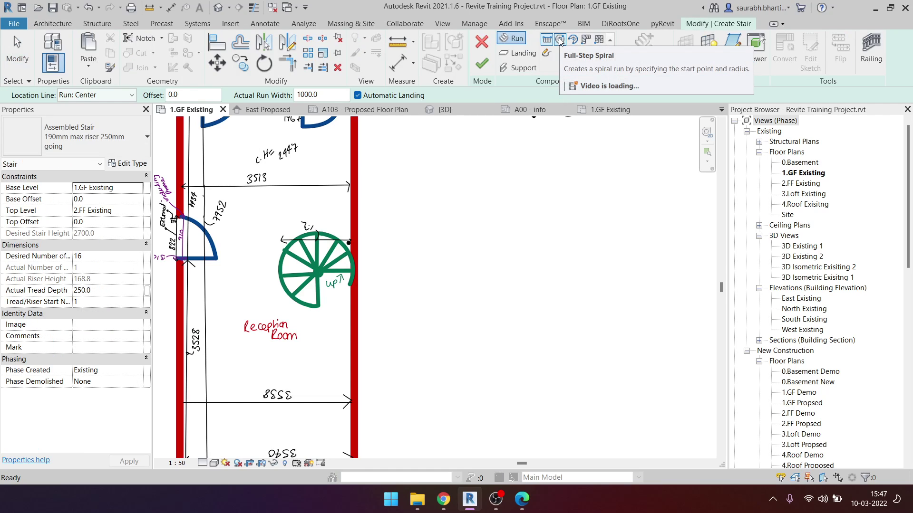
{"action": "left_click", "coordinate": [560, 40]}
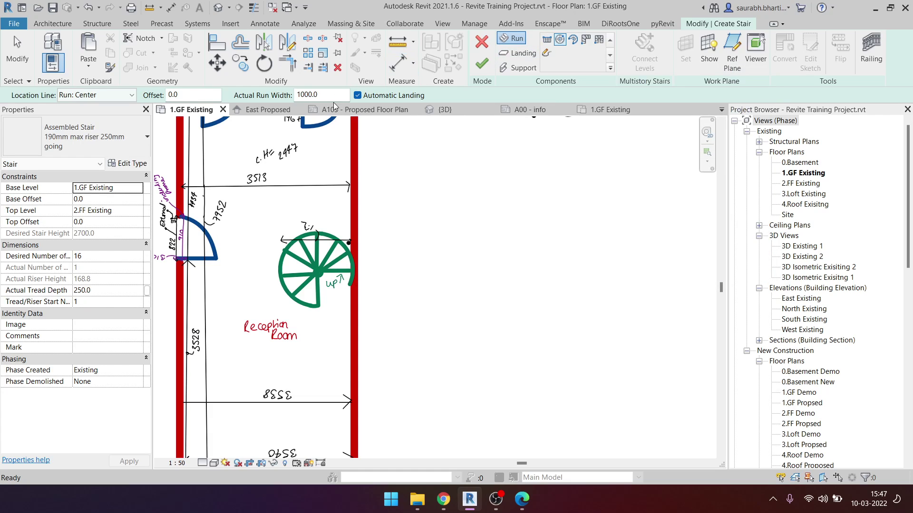
{"action": "left_click_drag", "start_coordinate": [329, 95], "coordinate": [292, 91]}
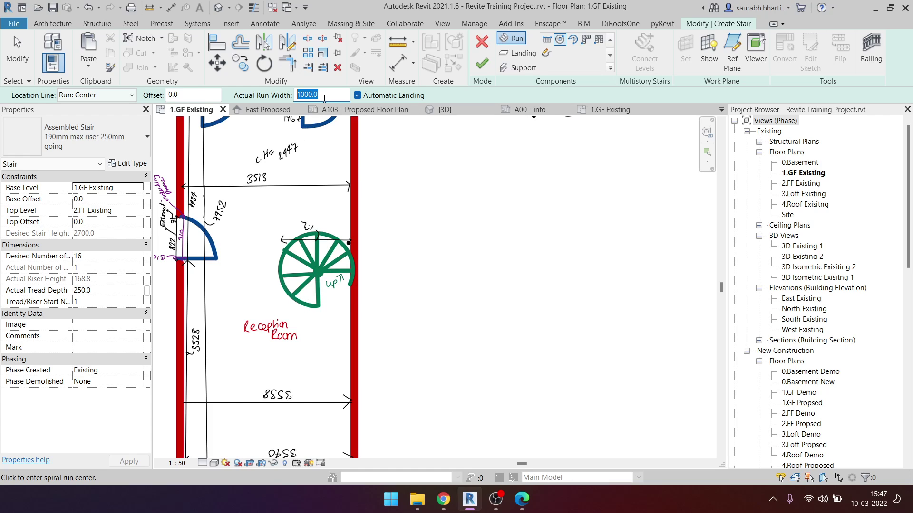
{"action": "type", "text": "6"}
{"action": "type", "text": "00"}
Step: Set the spiral centre in the reception area, then exit the run tool and cancel the stair edit
{"action": "scroll", "coordinate": [312, 306], "scroll_direction": "down", "scroll_amount": 3}
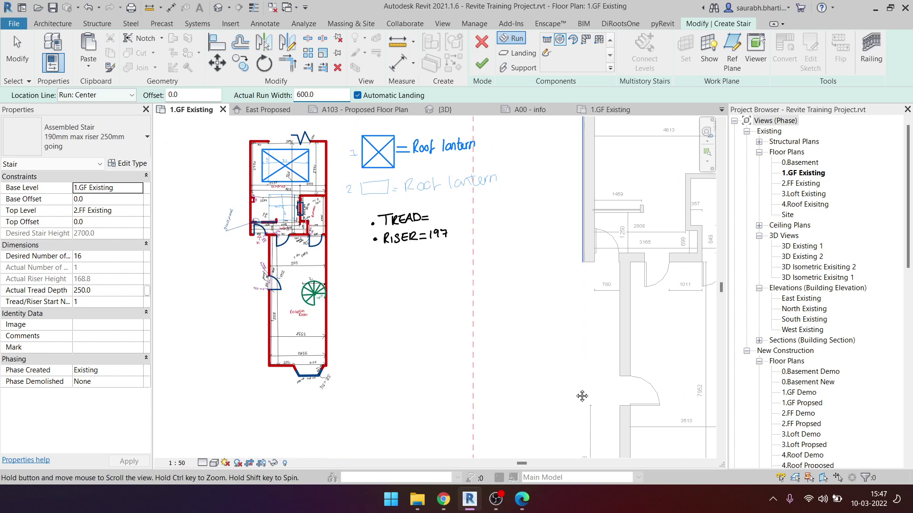
{"action": "middle_click_drag", "start_coordinate": [582, 396], "coordinate": [470, 265]}
{"action": "scroll", "coordinate": [471, 265], "scroll_direction": "up", "scroll_amount": 2}
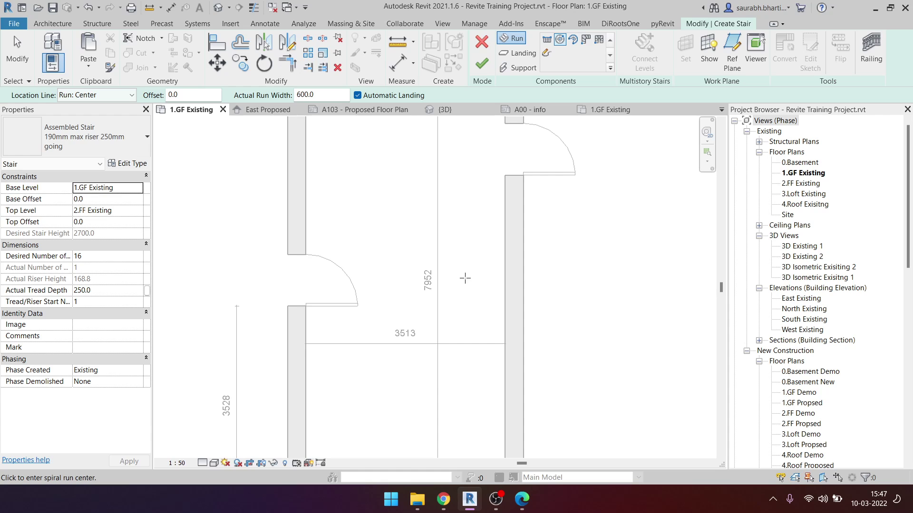
{"action": "left_click", "coordinate": [465, 278]}
{"action": "scroll", "coordinate": [483, 257], "scroll_direction": "up", "scroll_amount": 2}
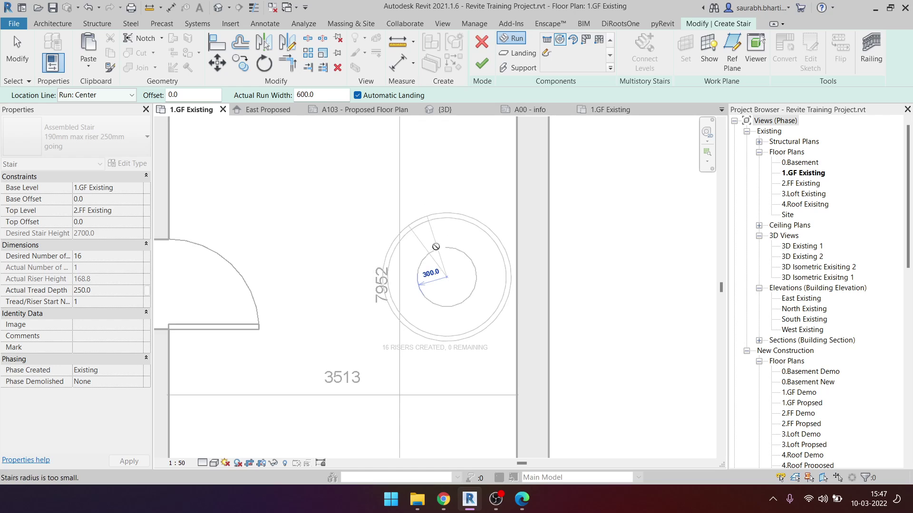
{"action": "key", "text": "Escape"}
{"action": "scroll", "coordinate": [446, 258], "scroll_direction": "down", "scroll_amount": 2}
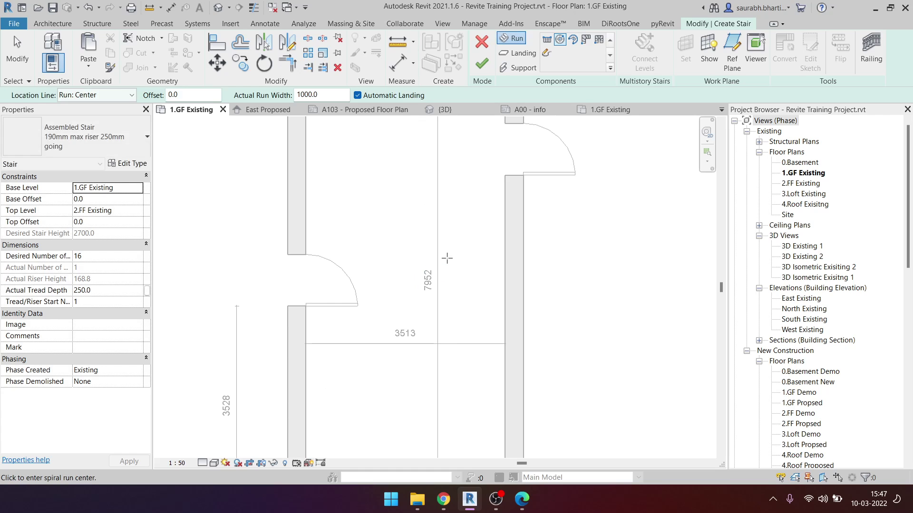
{"action": "key", "text": "Escape"}
{"action": "scroll", "coordinate": [483, 322], "scroll_direction": "down", "scroll_amount": 2}
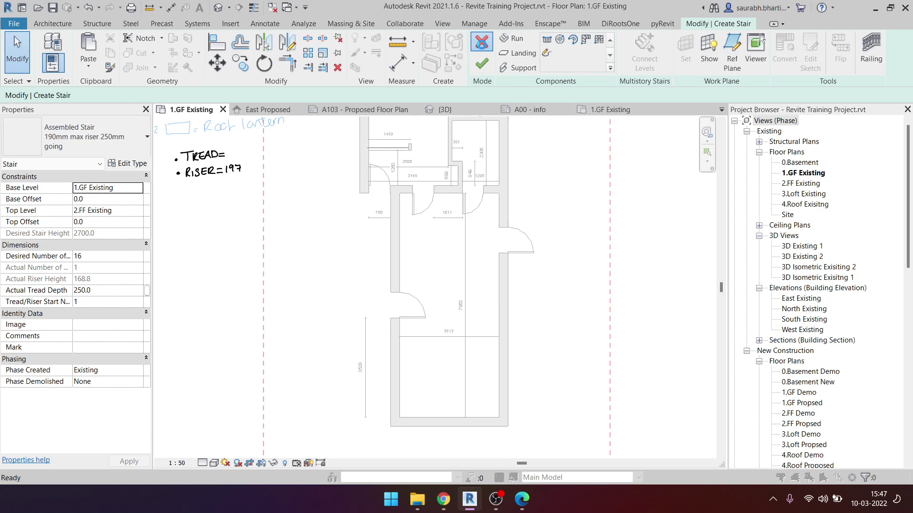
{"action": "left_click", "coordinate": [481, 43]}
Step: Discard the unfinished stair sketch and zoom back over the ground-floor plan
{"action": "left_click", "coordinate": [528, 261]}
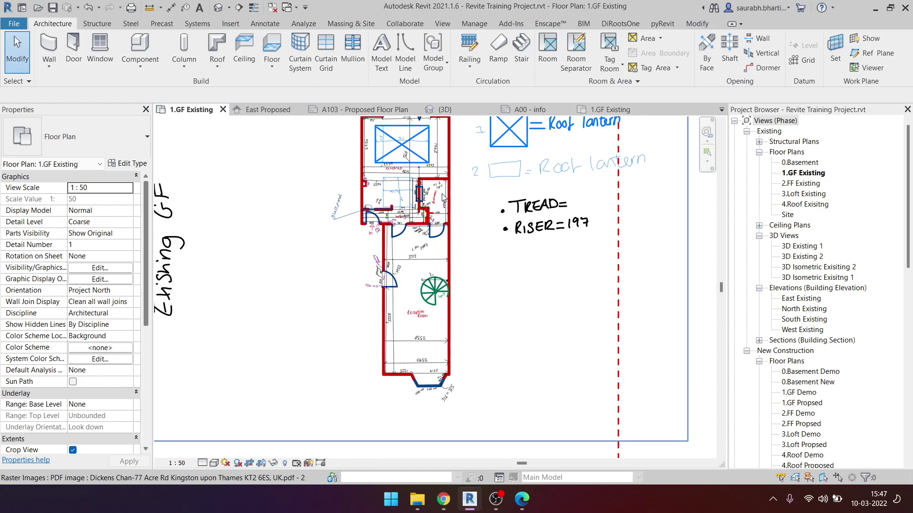
{"action": "scroll", "coordinate": [443, 199], "scroll_direction": "down", "scroll_amount": 1}
{"action": "scroll", "coordinate": [414, 138], "scroll_direction": "up", "scroll_amount": 4}
{"action": "scroll", "coordinate": [414, 138], "scroll_direction": "up", "scroll_amount": 2}
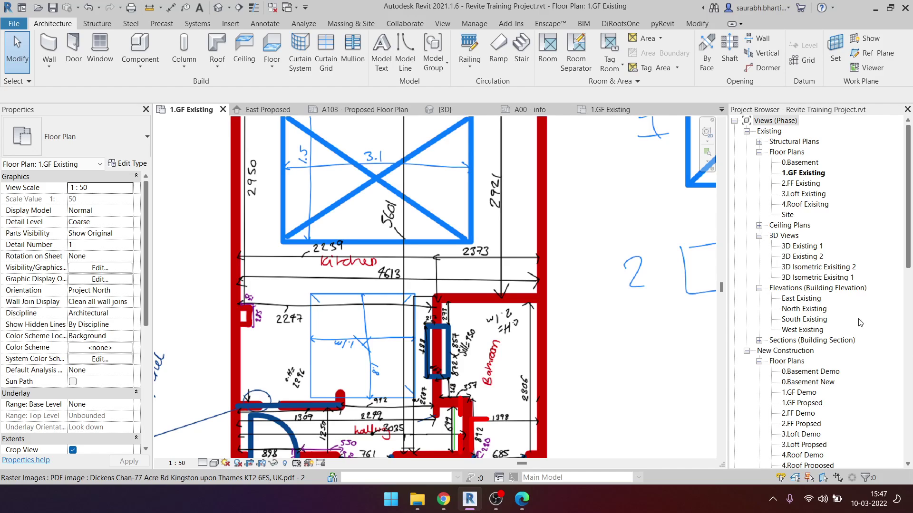
{"action": "scroll", "coordinate": [306, 255], "scroll_direction": "down", "scroll_amount": 2}
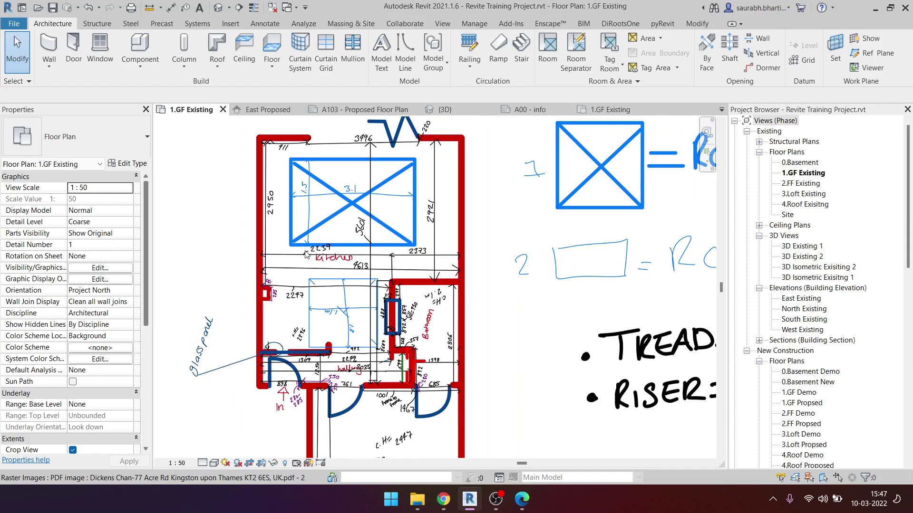
{"action": "scroll", "coordinate": [388, 224], "scroll_direction": "up", "scroll_amount": 1}
{"action": "scroll", "coordinate": [389, 223], "scroll_direction": "up", "scroll_amount": 1}
{"action": "scroll", "coordinate": [388, 229], "scroll_direction": "up", "scroll_amount": 1}
{"action": "scroll", "coordinate": [391, 241], "scroll_direction": "up", "scroll_amount": 1}
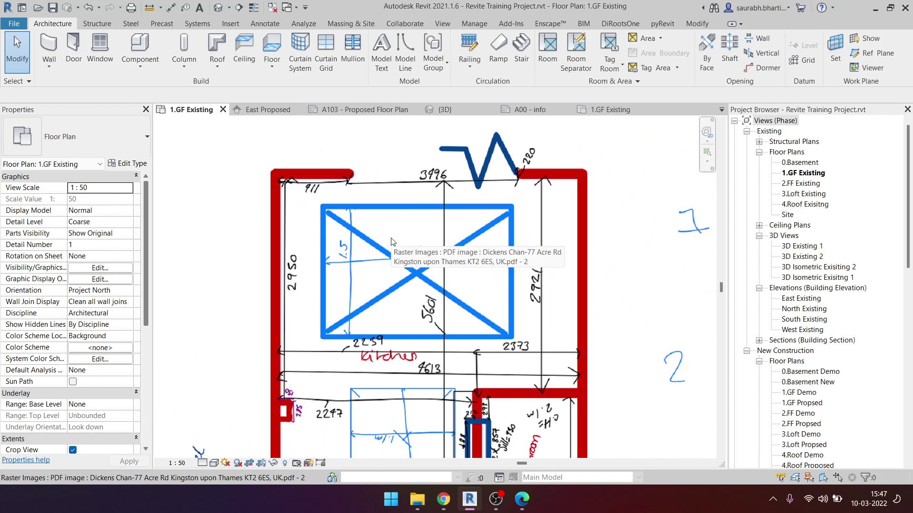
Step: Review the hall, entrance doors and the reception room's spiral stair notes on the PDF underlay
{"action": "middle_click_drag", "start_coordinate": [399, 330], "coordinate": [376, 228]}
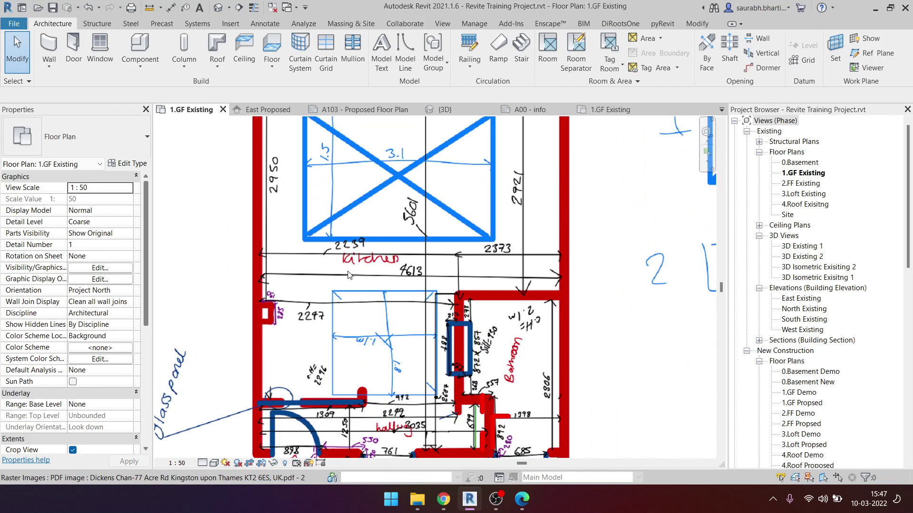
{"action": "scroll", "coordinate": [400, 312], "scroll_direction": "down", "scroll_amount": 1}
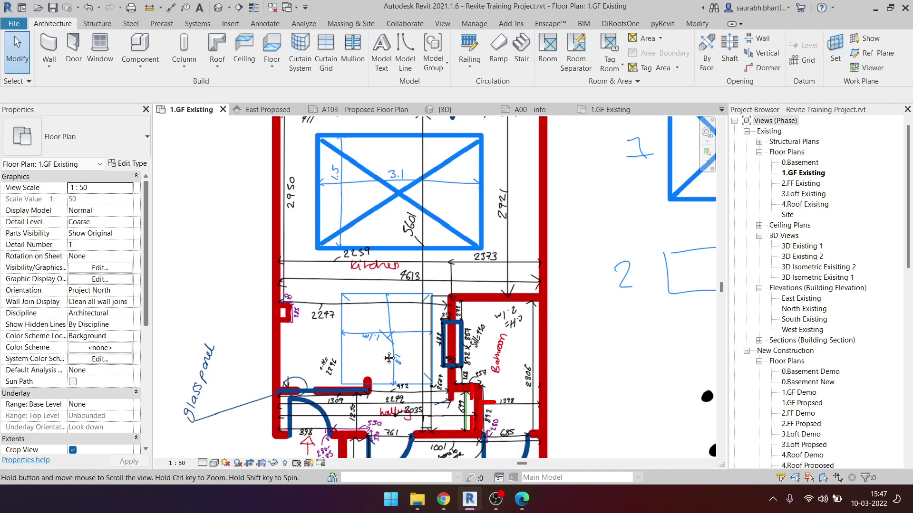
{"action": "middle_click_drag", "start_coordinate": [401, 312], "coordinate": [360, 288]}
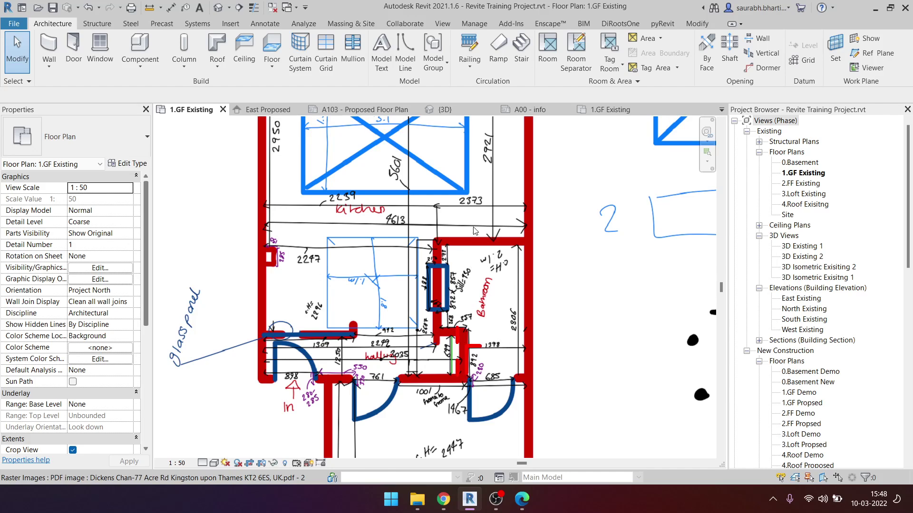
{"action": "scroll", "coordinate": [474, 231], "scroll_direction": "down", "scroll_amount": 2}
{"action": "middle_click_drag", "start_coordinate": [444, 453], "coordinate": [443, 349]}
{"action": "scroll", "coordinate": [441, 404], "scroll_direction": "down", "scroll_amount": 1}
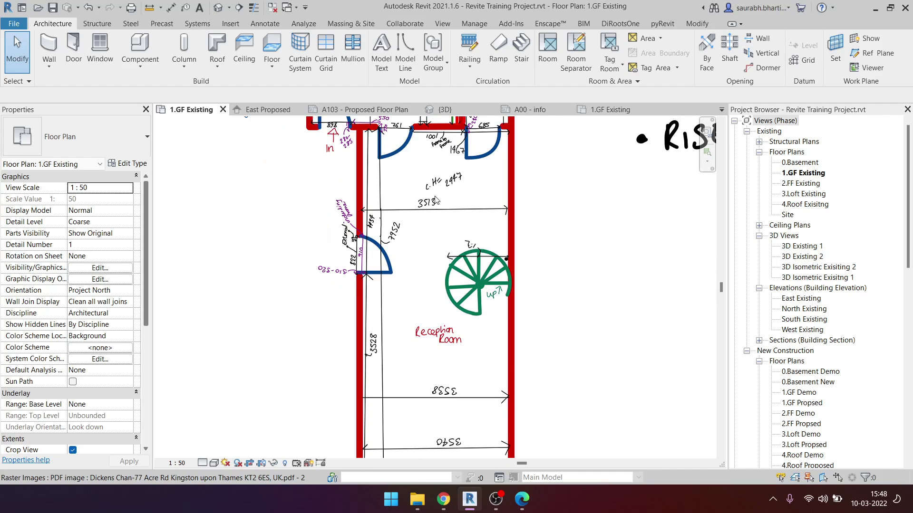
{"action": "scroll", "coordinate": [436, 200], "scroll_direction": "up", "scroll_amount": 2}
{"action": "scroll", "coordinate": [460, 189], "scroll_direction": "up", "scroll_amount": 1}
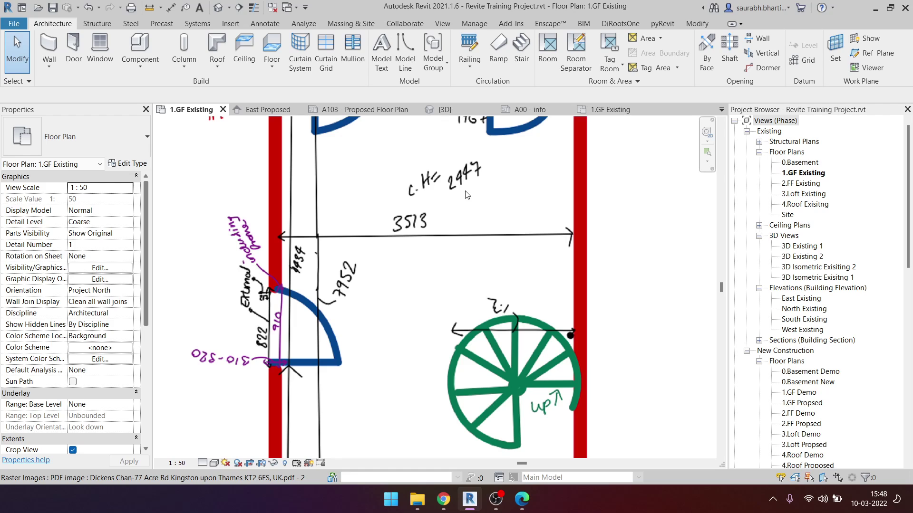
{"action": "scroll", "coordinate": [773, 291], "scroll_direction": "down", "scroll_amount": 3}
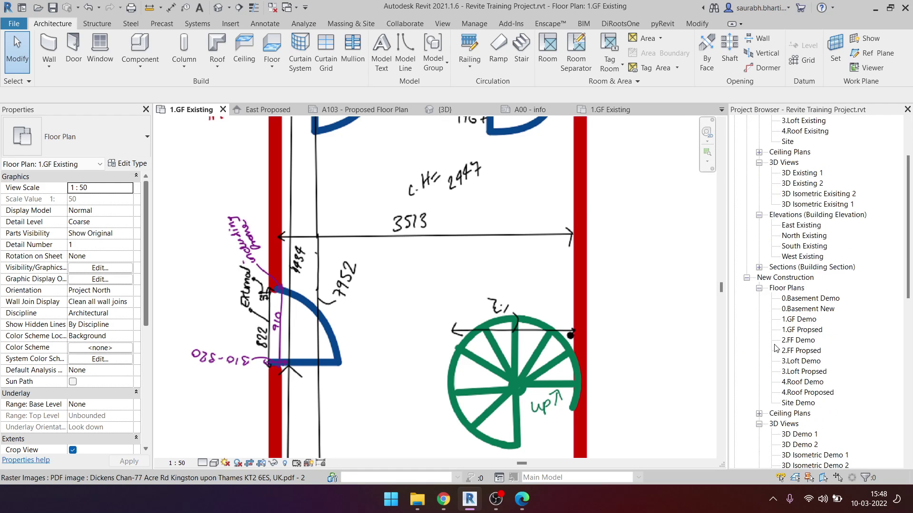
{"action": "scroll", "coordinate": [782, 300], "scroll_direction": "down", "scroll_amount": 3}
{"action": "scroll", "coordinate": [792, 309], "scroll_direction": "down", "scroll_amount": 3}
{"action": "scroll", "coordinate": [804, 323], "scroll_direction": "down", "scroll_amount": 3}
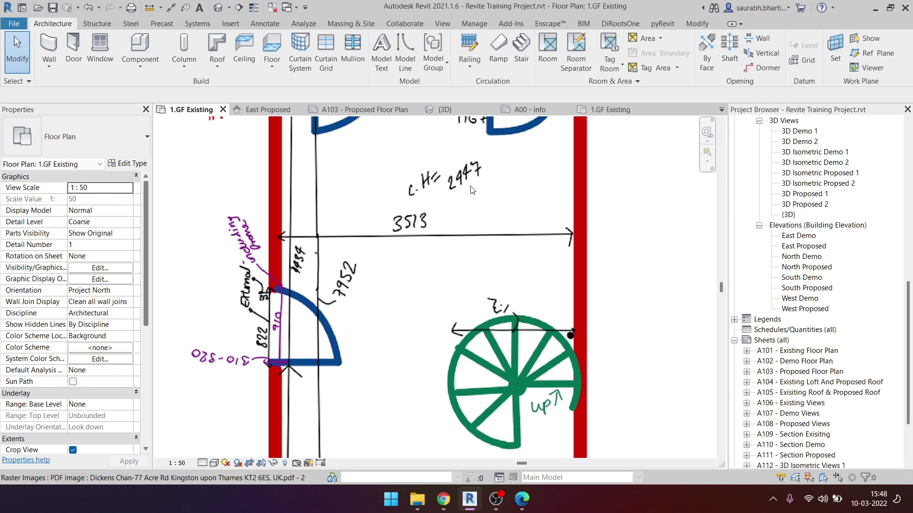
{"action": "scroll", "coordinate": [816, 266], "scroll_direction": "down", "scroll_amount": 1}
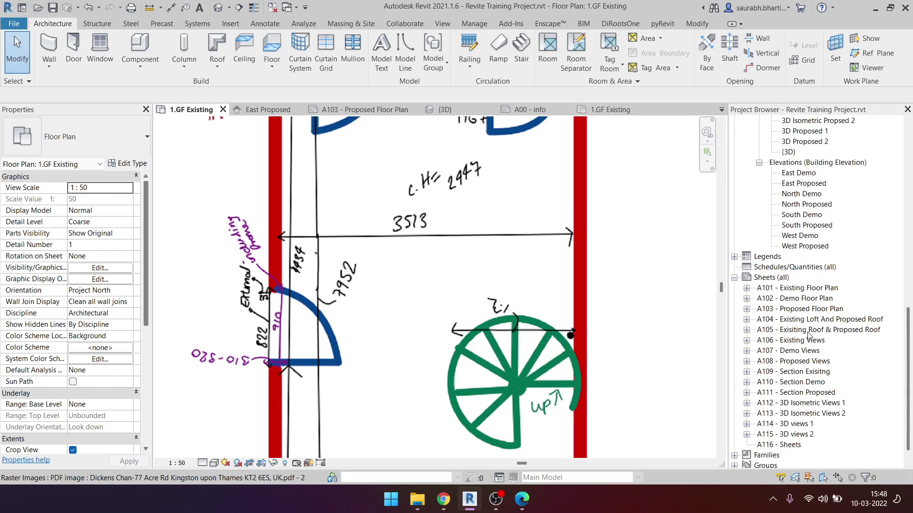
{"action": "scroll", "coordinate": [815, 268], "scroll_direction": "down", "scroll_amount": 1}
{"action": "scroll", "coordinate": [814, 276], "scroll_direction": "down", "scroll_amount": 1}
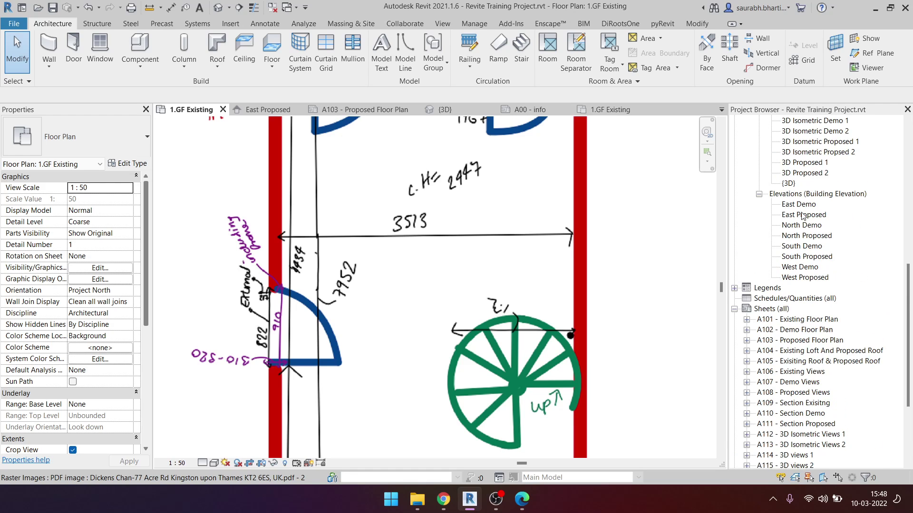
{"action": "scroll", "coordinate": [801, 214], "scroll_direction": "up", "scroll_amount": 8}
{"action": "scroll", "coordinate": [801, 214], "scroll_direction": "up", "scroll_amount": 4}
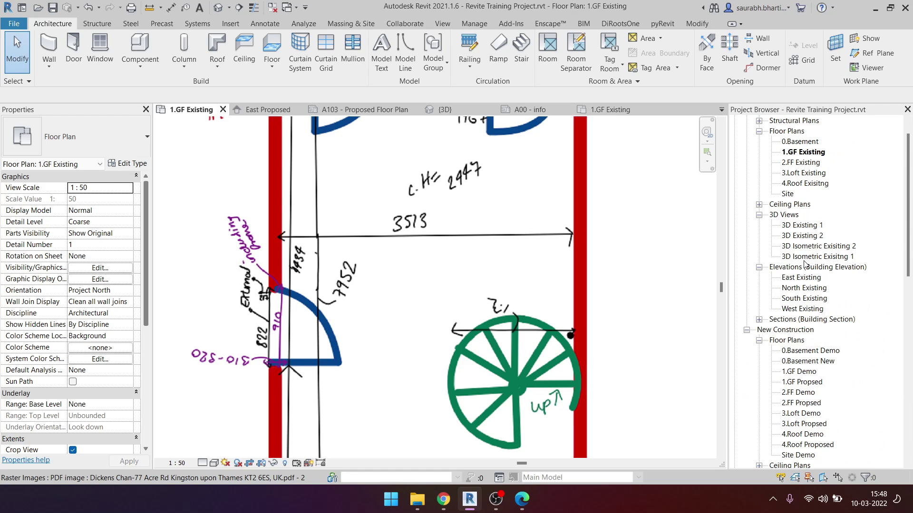
Step: In the North Existing elevation, set 2.FF Existing to 2500, then check the walls in 3D
{"action": "double_click", "coordinate": [804, 288]}
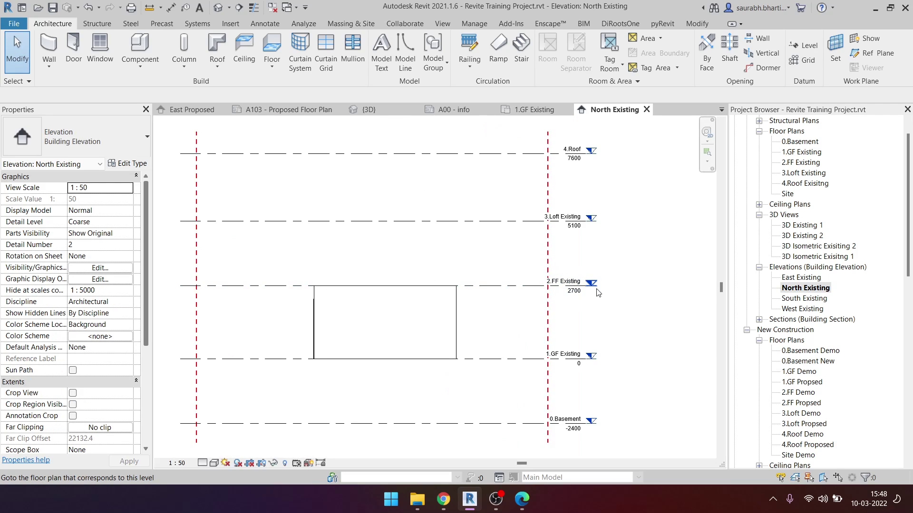
{"action": "left_click", "coordinate": [579, 294]}
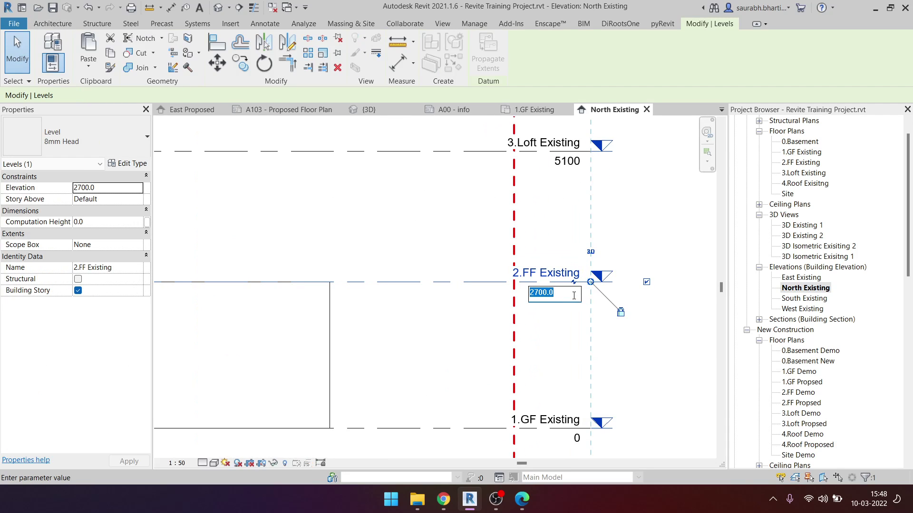
{"action": "type", "text": "2"}
{"action": "key", "text": "Return"}
{"action": "scroll", "coordinate": [447, 285], "scroll_direction": "down", "scroll_amount": 2}
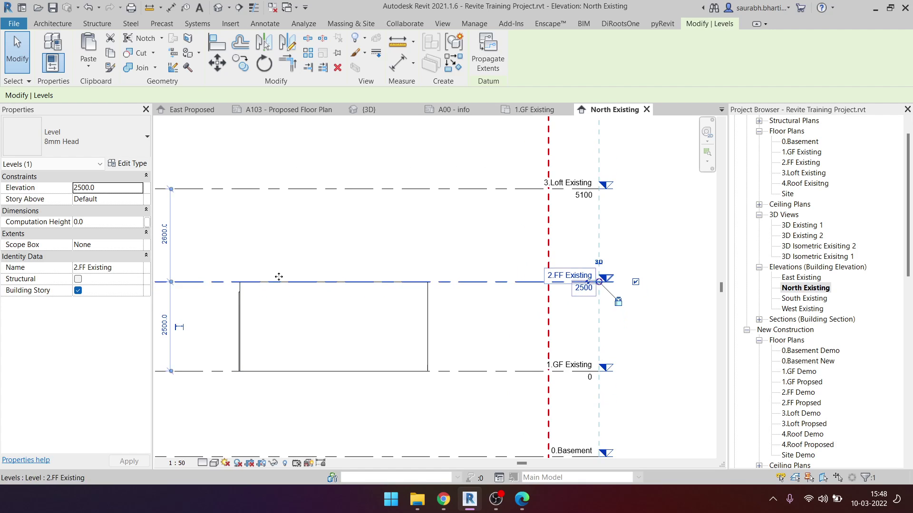
{"action": "scroll", "coordinate": [452, 306], "scroll_direction": "down", "scroll_amount": 1}
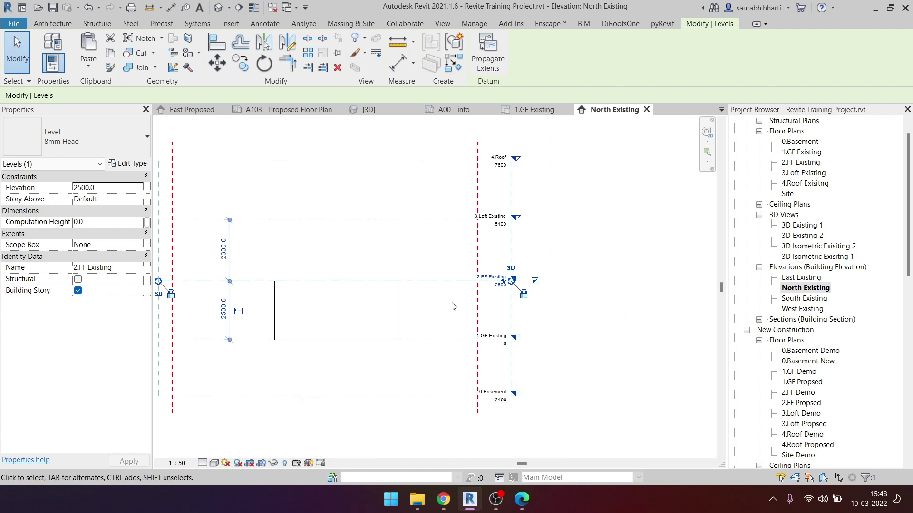
{"action": "left_click", "coordinate": [218, 7]}
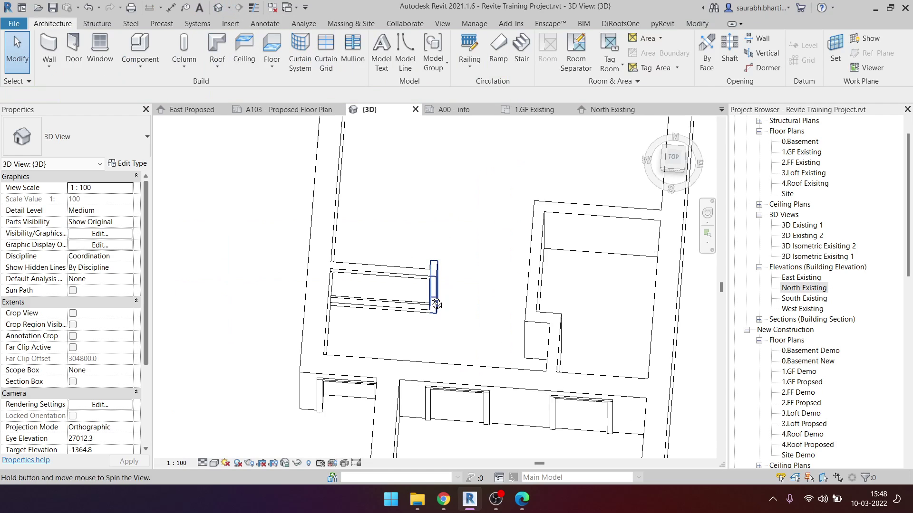
{"action": "left_click", "coordinate": [438, 234]}
Step: Orbit the 3D model to check the ground-floor walls, then return to the 1.GF Existing plan
{"action": "mouse_move", "coordinate": [438, 234]}
{"action": "middle_mouse_down", "text": "shift"}
{"action": "mouse_move", "coordinate": [406, 354]}
{"action": "mouse_move", "coordinate": [418, 250]}
{"action": "middle_mouse_up", "text": "shift"}
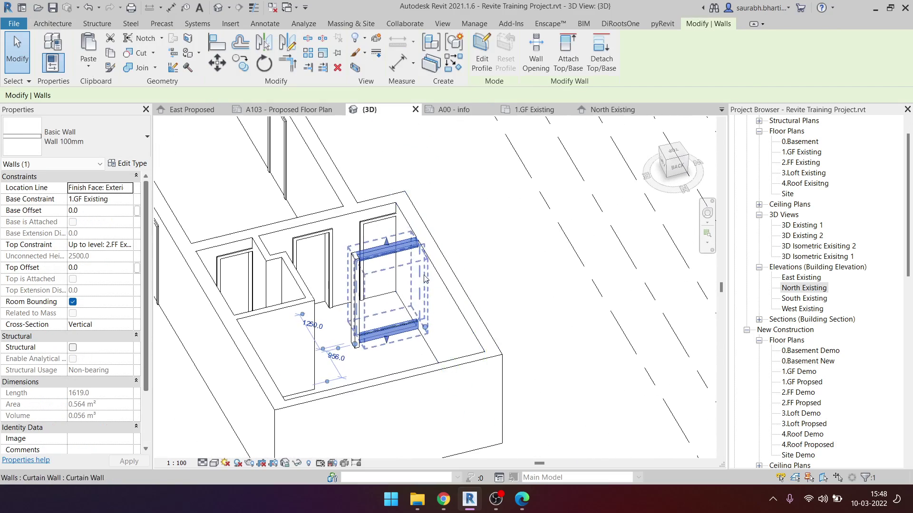
{"action": "left_click", "coordinate": [529, 242]}
{"action": "scroll", "coordinate": [529, 242], "scroll_direction": "down", "scroll_amount": 3}
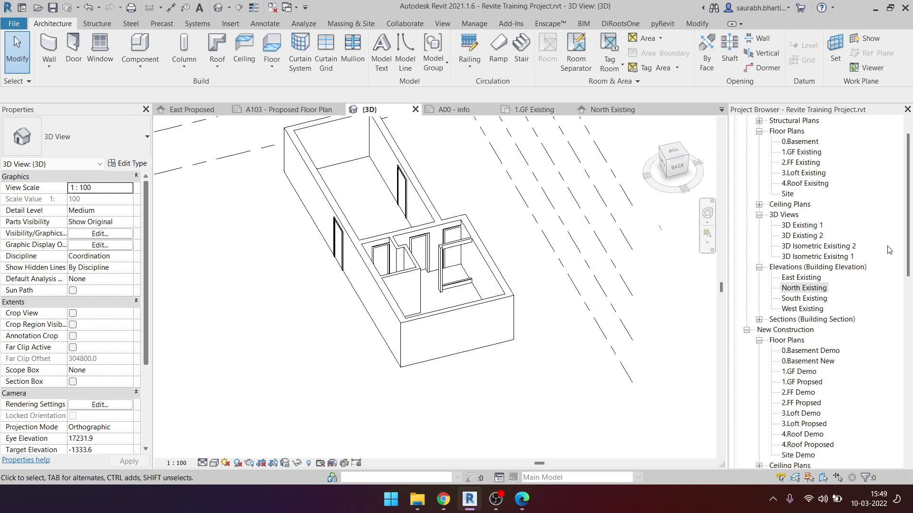
{"action": "middle_click_drag", "start_coordinate": [379, 228], "coordinate": [393, 245], "text": "shift"}
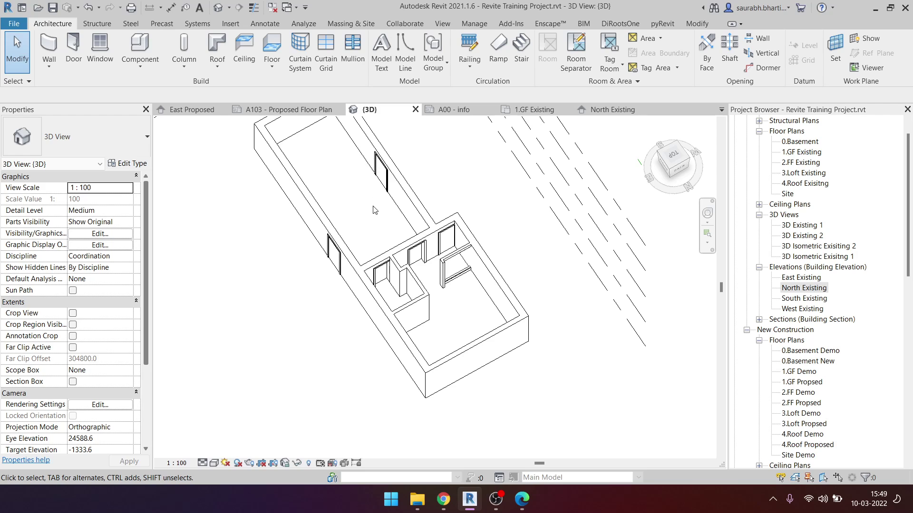
{"action": "mouse_move", "coordinate": [364, 204]}
{"action": "middle_mouse_down", "text": "shift"}
{"action": "mouse_move", "coordinate": [418, 352]}
{"action": "mouse_move", "coordinate": [422, 244]}
{"action": "middle_mouse_up", "text": "shift"}
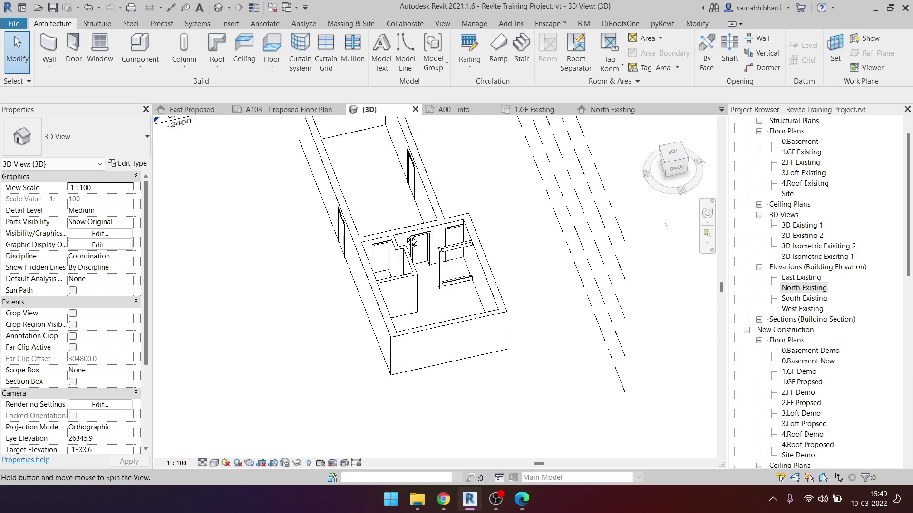
{"action": "left_click", "coordinate": [672, 147]}
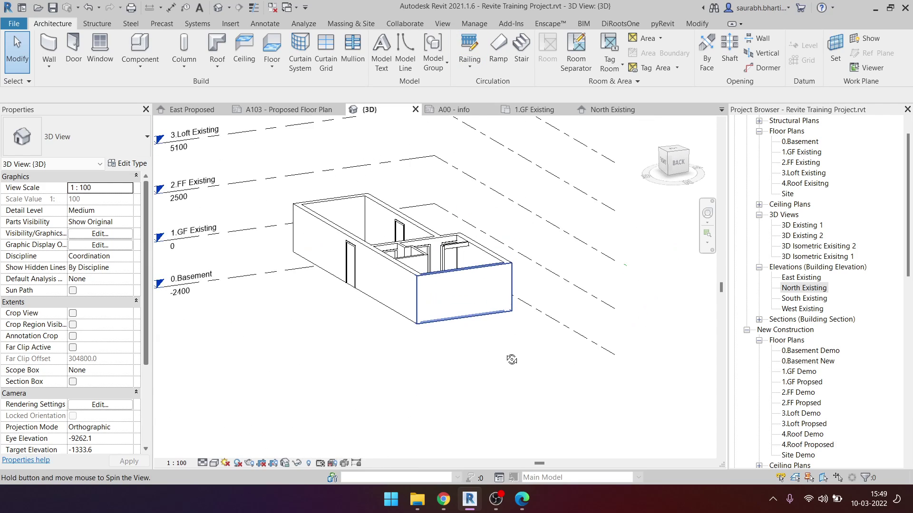
{"action": "double_click", "coordinate": [807, 151]}
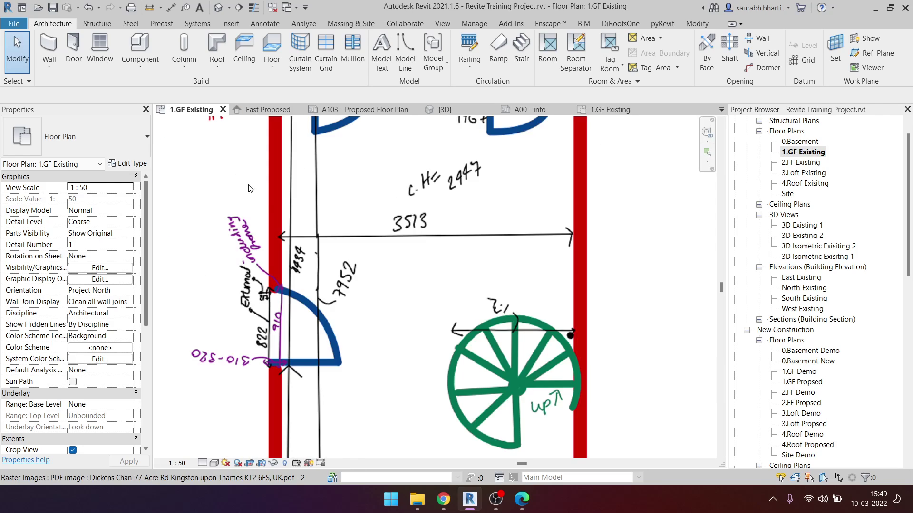
Step: Sketch a rectangular floor boundary around the traced building outline on 1.GF Existing
{"action": "scroll", "coordinate": [329, 276], "scroll_direction": "down", "scroll_amount": 3}
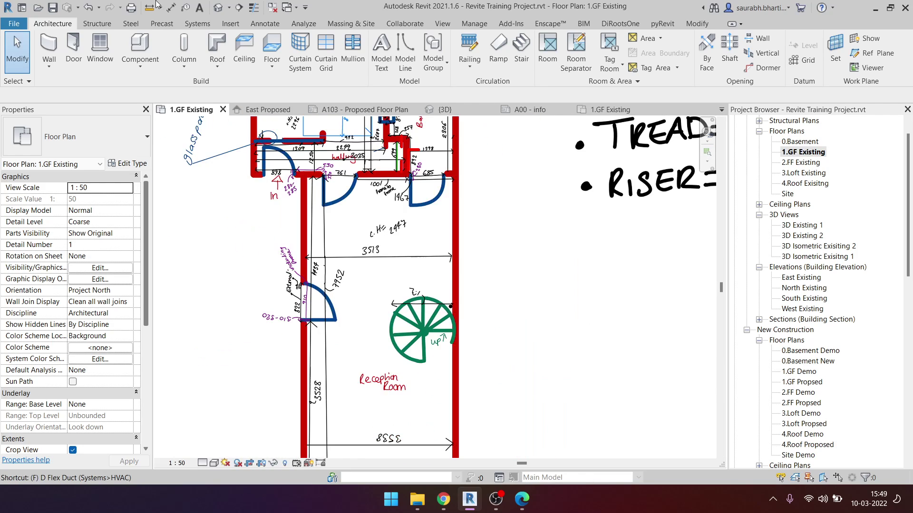
{"action": "left_click", "coordinate": [273, 48]}
{"action": "scroll", "coordinate": [428, 174], "scroll_direction": "down", "scroll_amount": 3}
{"action": "scroll", "coordinate": [428, 174], "scroll_direction": "down", "scroll_amount": 2}
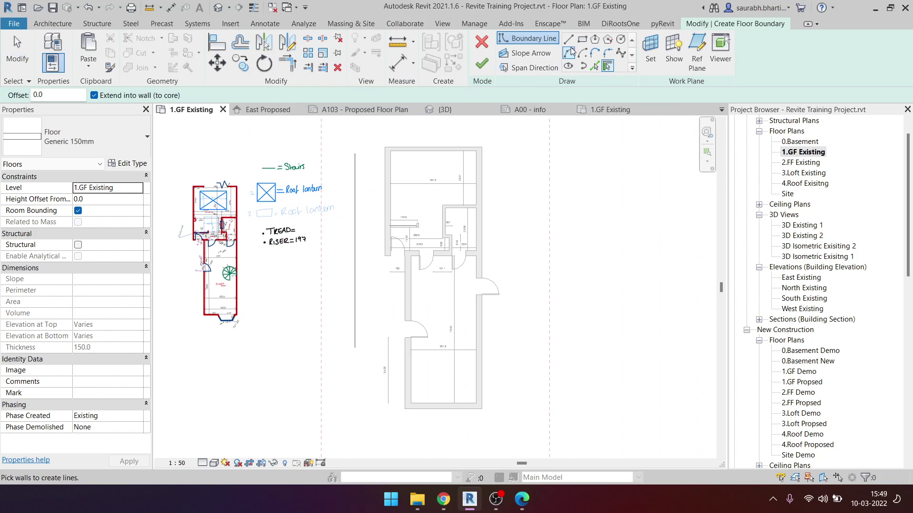
{"action": "left_click", "coordinate": [582, 39]}
{"action": "scroll", "coordinate": [380, 152], "scroll_direction": "up", "scroll_amount": 2}
{"action": "scroll", "coordinate": [376, 154], "scroll_direction": "up", "scroll_amount": 3}
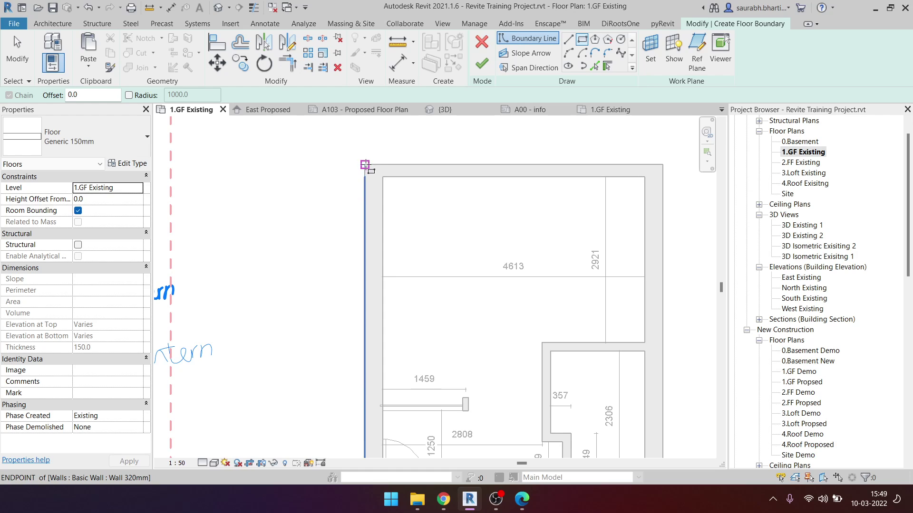
{"action": "left_click", "coordinate": [365, 164]}
{"action": "scroll", "coordinate": [370, 166], "scroll_direction": "down", "scroll_amount": 5}
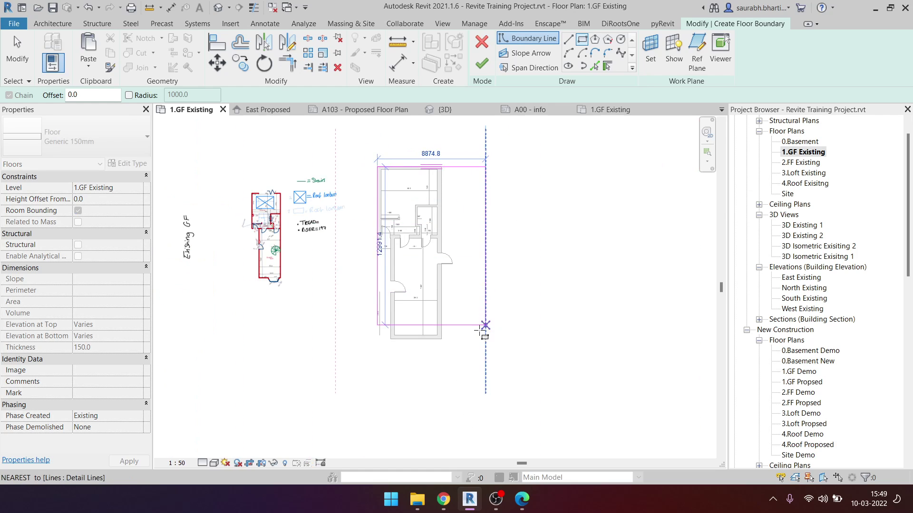
{"action": "left_click", "coordinate": [441, 339]}
{"action": "key", "text": "Escape"}
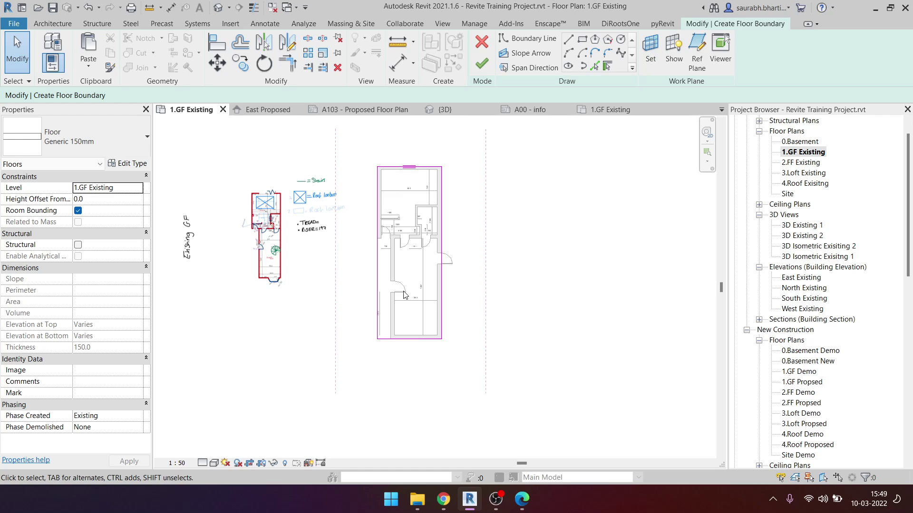
{"action": "scroll", "coordinate": [405, 295], "scroll_direction": "up", "scroll_amount": 3}
{"action": "middle_click_drag", "start_coordinate": [390, 208], "coordinate": [391, 350]}
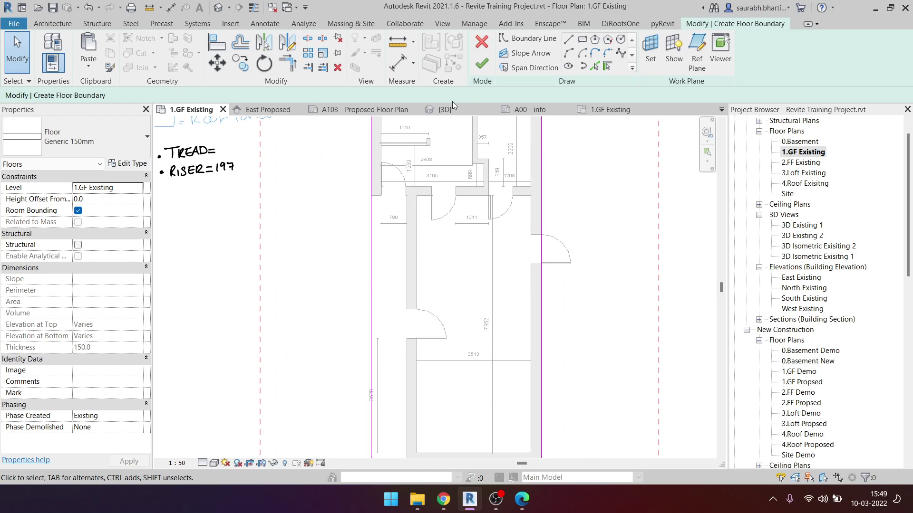
Step: Keep the Generic 150mm floor type and finish the 74.325 m² ground-floor slab
{"action": "left_click", "coordinate": [71, 141]}
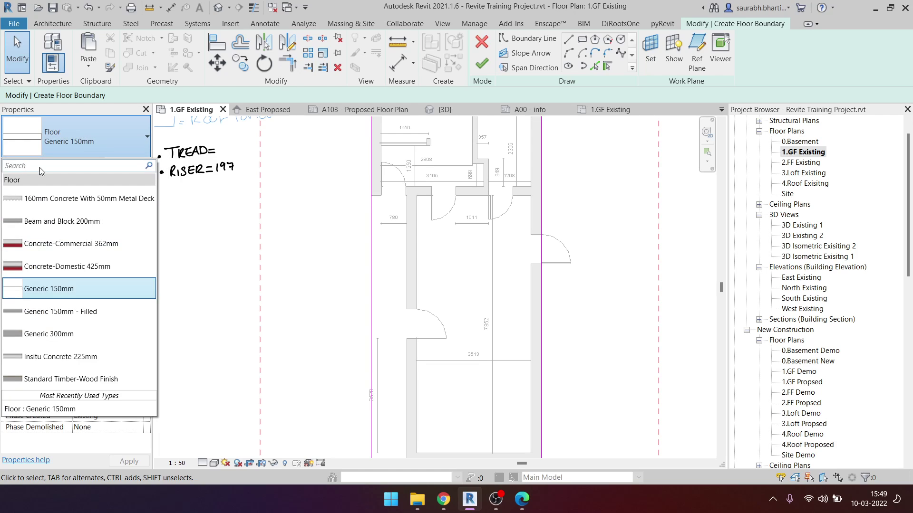
{"action": "left_click", "coordinate": [87, 136]}
{"action": "left_click", "coordinate": [124, 164]}
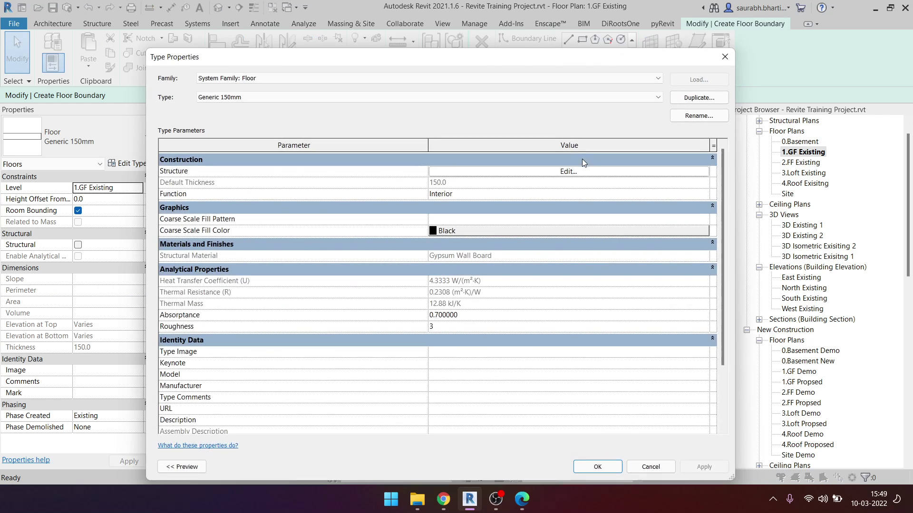
{"action": "left_click", "coordinate": [725, 57]}
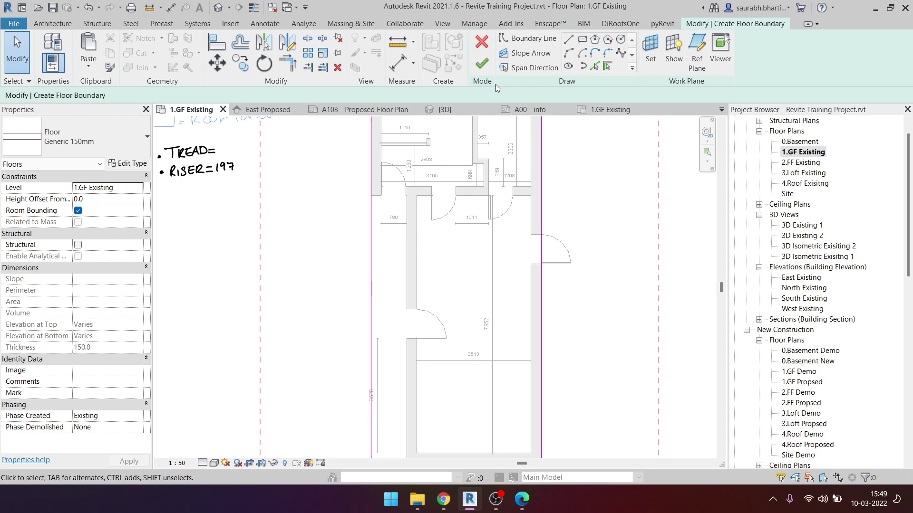
{"action": "left_click", "coordinate": [481, 63]}
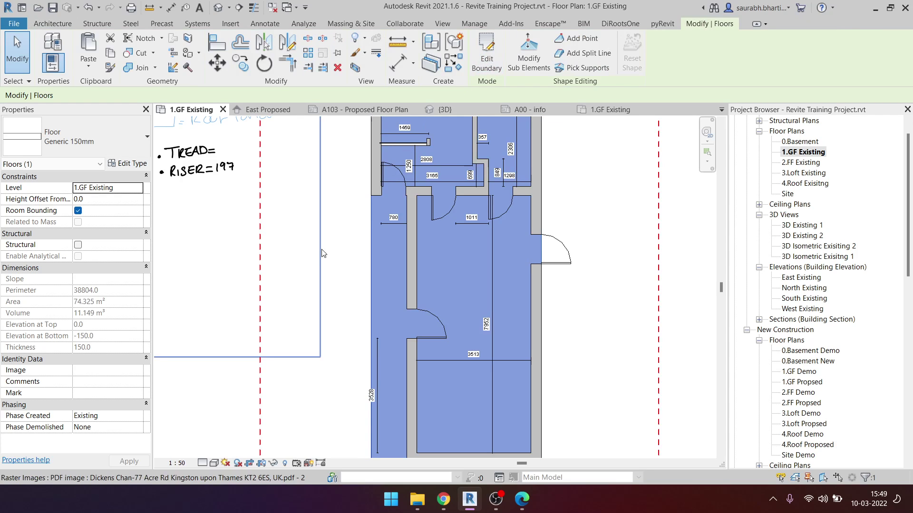
{"action": "left_click", "coordinate": [216, 12]}
Step: Orbit the 3D view to check the new ground-floor slab from several angles
{"action": "mouse_move", "coordinate": [452, 238]}
{"action": "middle_mouse_down", "text": "shift"}
{"action": "mouse_move", "coordinate": [457, 346]}
{"action": "mouse_move", "coordinate": [485, 337]}
{"action": "middle_mouse_up", "text": "shift"}
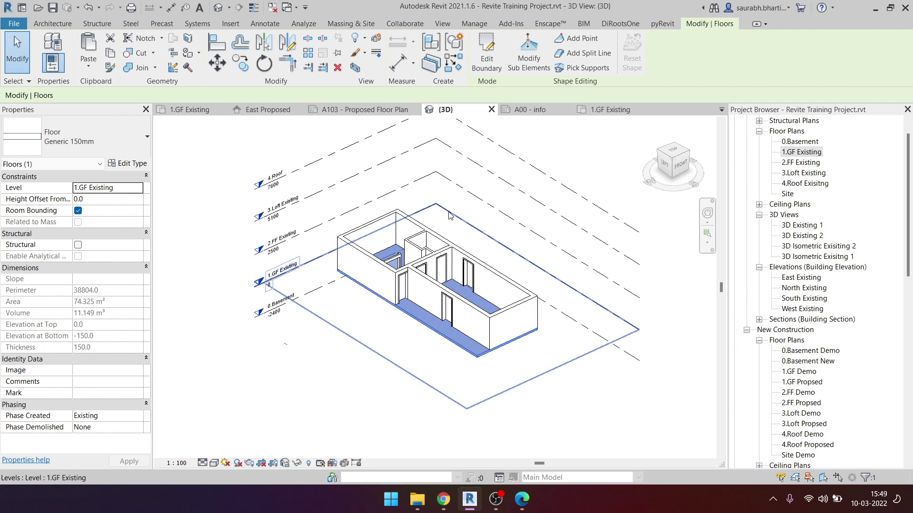
{"action": "middle_click_drag", "start_coordinate": [485, 337], "coordinate": [418, 362], "text": "shift"}
{"action": "scroll", "coordinate": [425, 271], "scroll_direction": "up", "scroll_amount": 5}
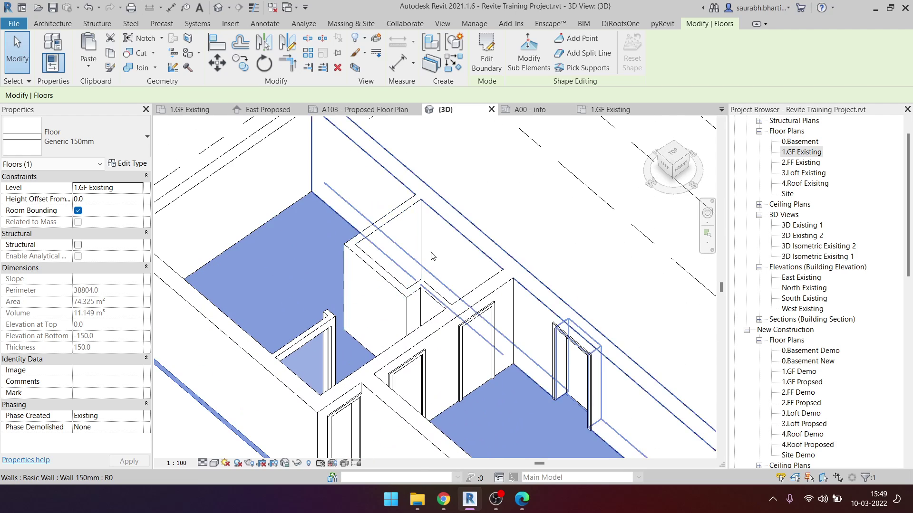
{"action": "mouse_move", "coordinate": [425, 271]}
{"action": "middle_mouse_down", "text": "shift"}
{"action": "mouse_move", "coordinate": [456, 285]}
{"action": "mouse_move", "coordinate": [474, 278]}
{"action": "middle_mouse_up", "text": "shift"}
{"action": "scroll", "coordinate": [475, 277], "scroll_direction": "down", "scroll_amount": 3}
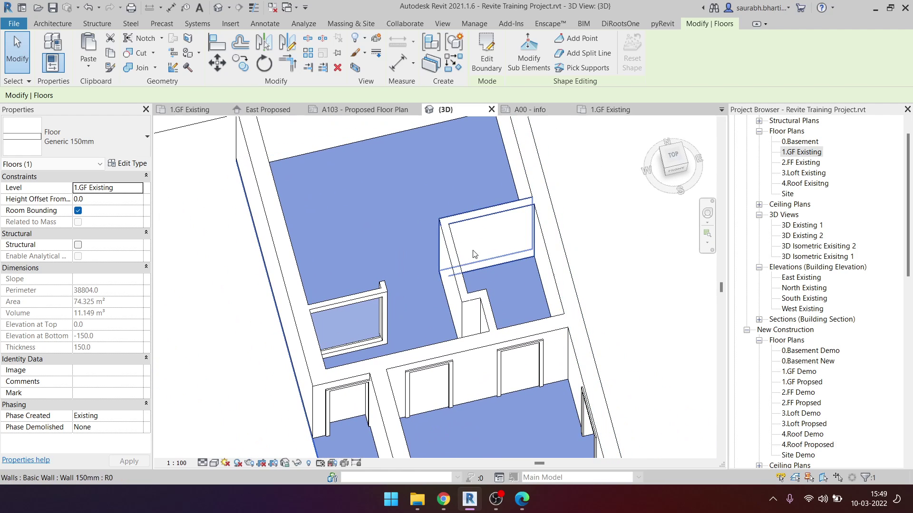
{"action": "scroll", "coordinate": [506, 310], "scroll_direction": "down", "scroll_amount": 2}
{"action": "middle_click_drag", "start_coordinate": [506, 310], "coordinate": [559, 281], "text": "shift"}
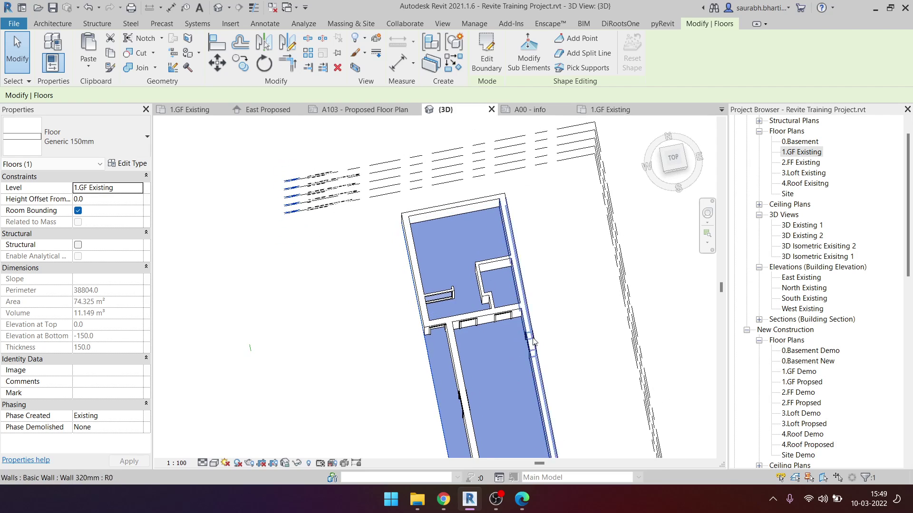
{"action": "left_click", "coordinate": [673, 158]}
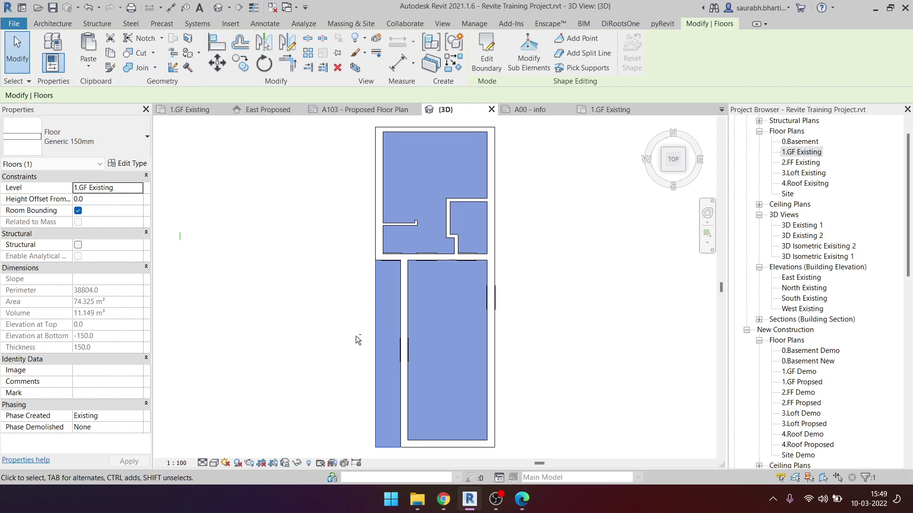
{"action": "middle_click_drag", "start_coordinate": [358, 341], "coordinate": [266, 266], "text": "shift"}
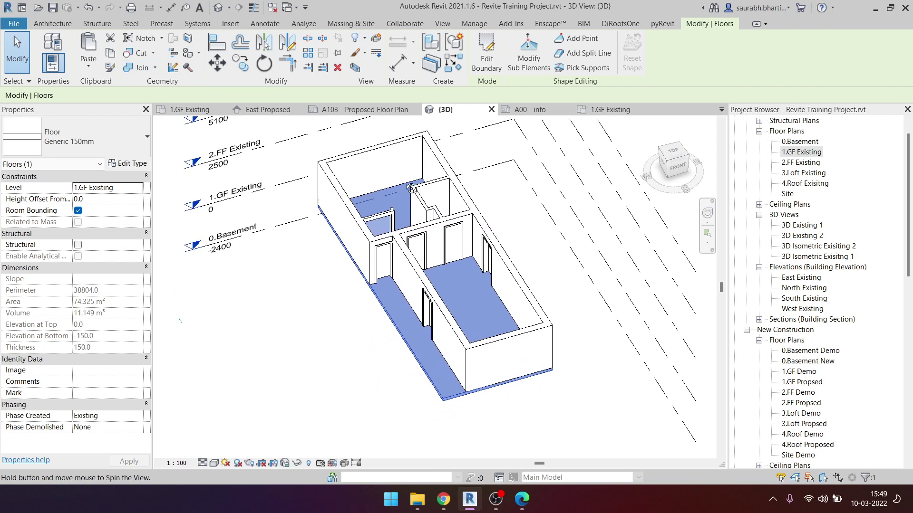
Step: Paste the copied floor aligned to level 2.FF Existing
{"action": "left_click", "coordinate": [89, 65]}
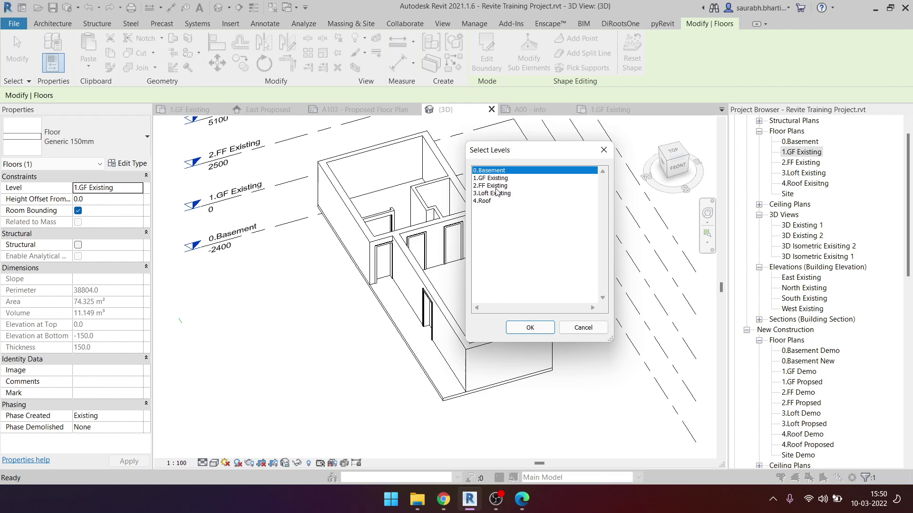
{"action": "left_click", "coordinate": [497, 185]}
{"action": "left_click", "coordinate": [539, 331]}
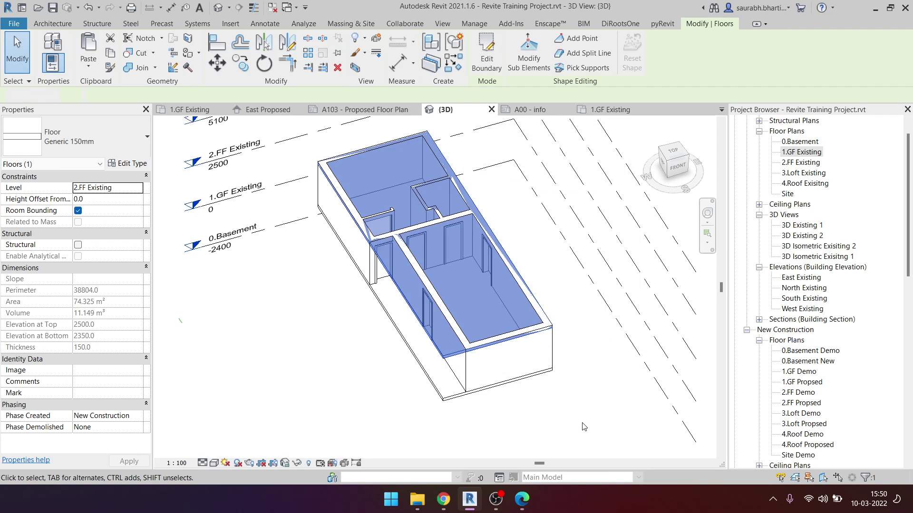
{"action": "mouse_move", "coordinate": [580, 423]}
{"action": "middle_mouse_down", "text": "shift"}
{"action": "mouse_move", "coordinate": [472, 336]}
{"action": "mouse_move", "coordinate": [539, 331]}
{"action": "mouse_move", "coordinate": [504, 304]}
{"action": "middle_mouse_up", "text": "shift"}
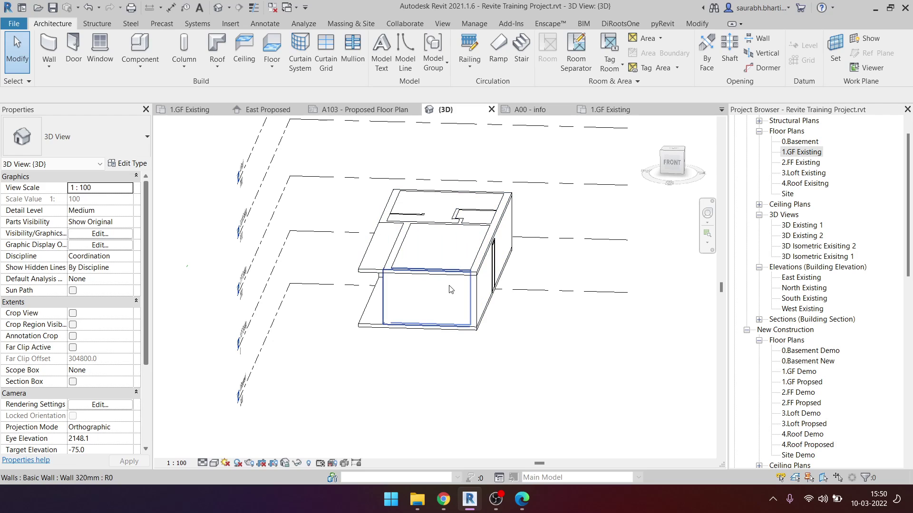
Step: Window-select the whole building and filter the selection down to walls only
{"action": "mouse_move", "coordinate": [432, 205]}
{"action": "middle_mouse_down", "text": "shift"}
{"action": "mouse_move", "coordinate": [434, 265]}
{"action": "mouse_move", "coordinate": [419, 234]}
{"action": "mouse_move", "coordinate": [416, 268]}
{"action": "mouse_move", "coordinate": [452, 276]}
{"action": "mouse_move", "coordinate": [504, 252]}
{"action": "middle_mouse_up", "text": "shift"}
{"action": "left_click_drag", "start_coordinate": [553, 254], "coordinate": [418, 247]}
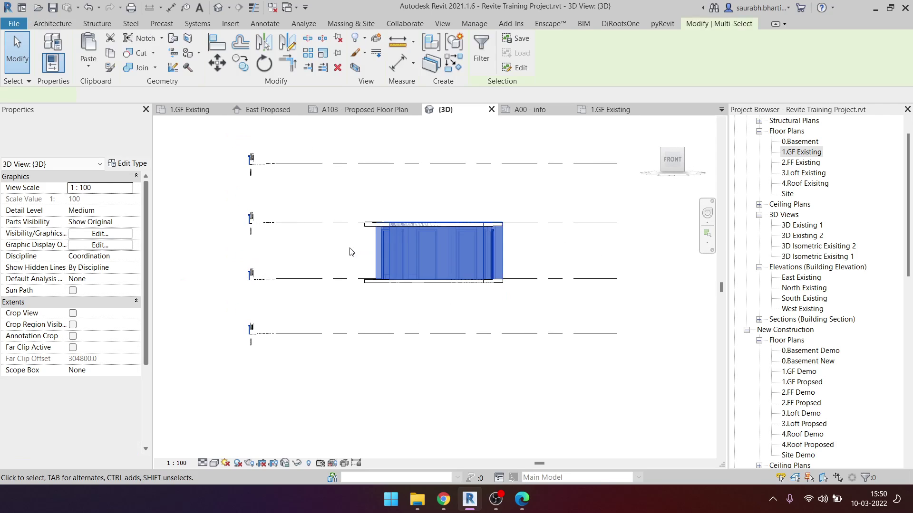
{"action": "middle_click_drag", "start_coordinate": [419, 247], "coordinate": [456, 214], "text": "shift"}
{"action": "left_click", "coordinate": [477, 49]}
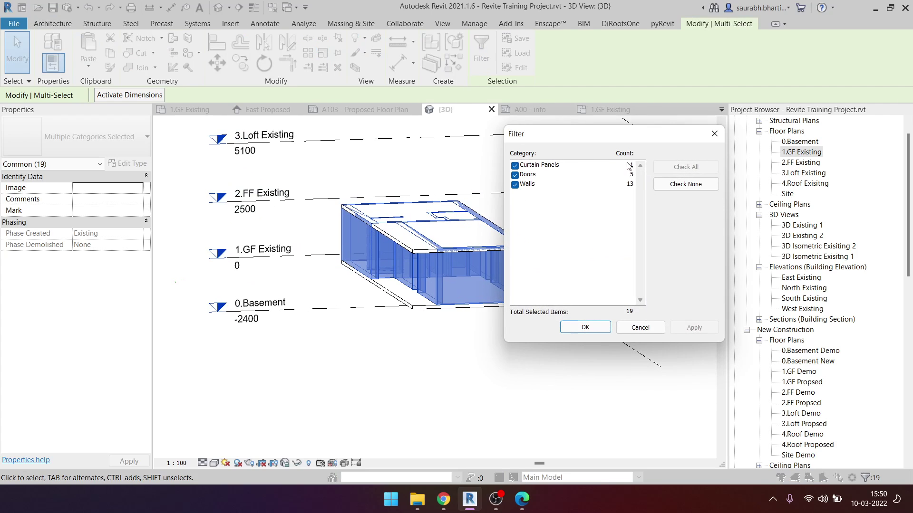
{"action": "left_click", "coordinate": [685, 185]}
{"action": "left_click", "coordinate": [514, 184]}
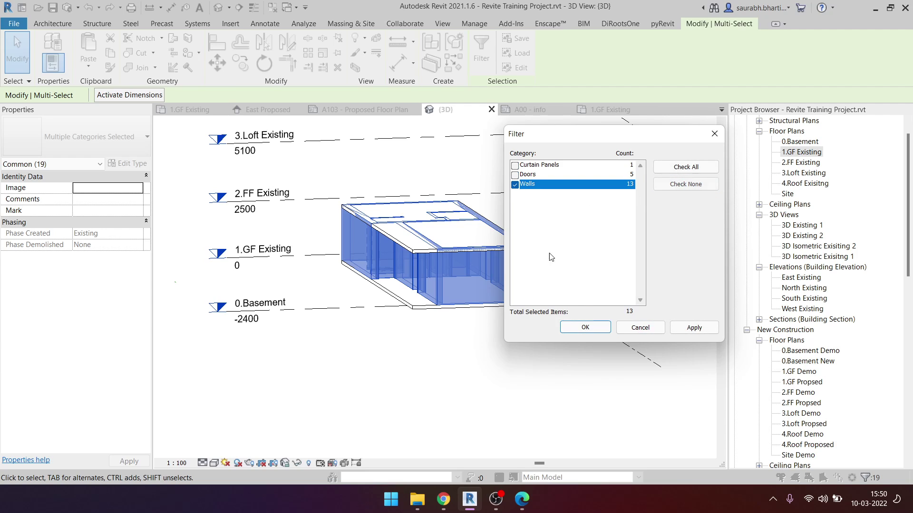
{"action": "left_click", "coordinate": [584, 328]}
Step: Attach the selected walls' tops to the 2.FF Existing floor slab
{"action": "left_click", "coordinate": [568, 52]}
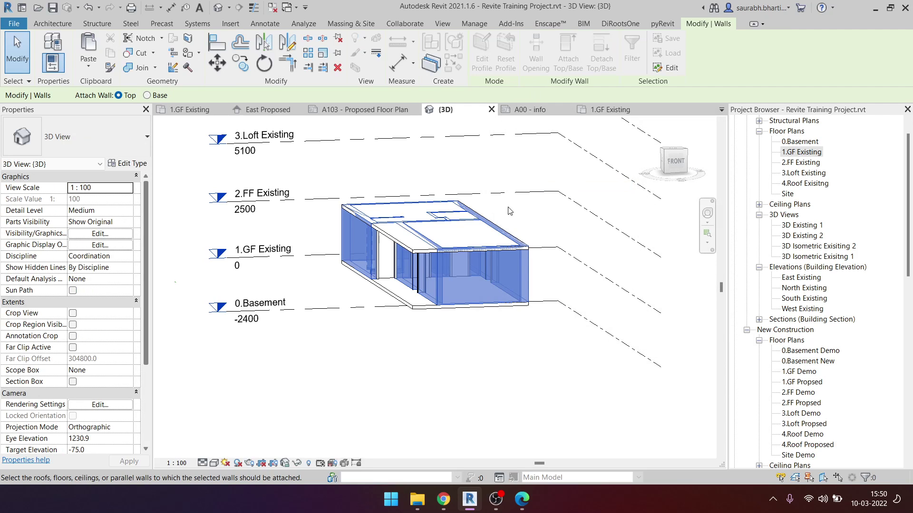
{"action": "left_click", "coordinate": [473, 238]}
{"action": "key", "text": "Escape"}
{"action": "middle_click_drag", "start_coordinate": [472, 333], "coordinate": [473, 393], "text": "shift"}
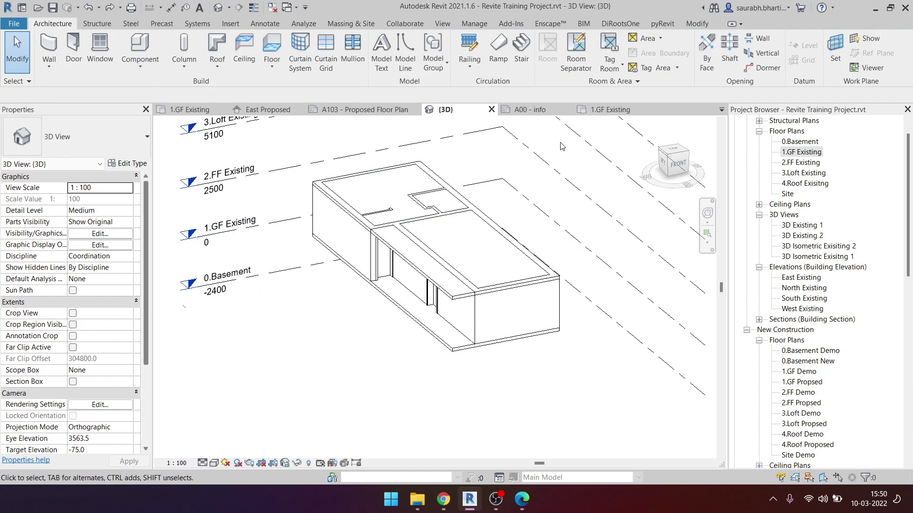
Step: Reselect all 13 ground-floor walls using the pick-by-element-type Walls selector
{"action": "left_click", "coordinate": [671, 20]}
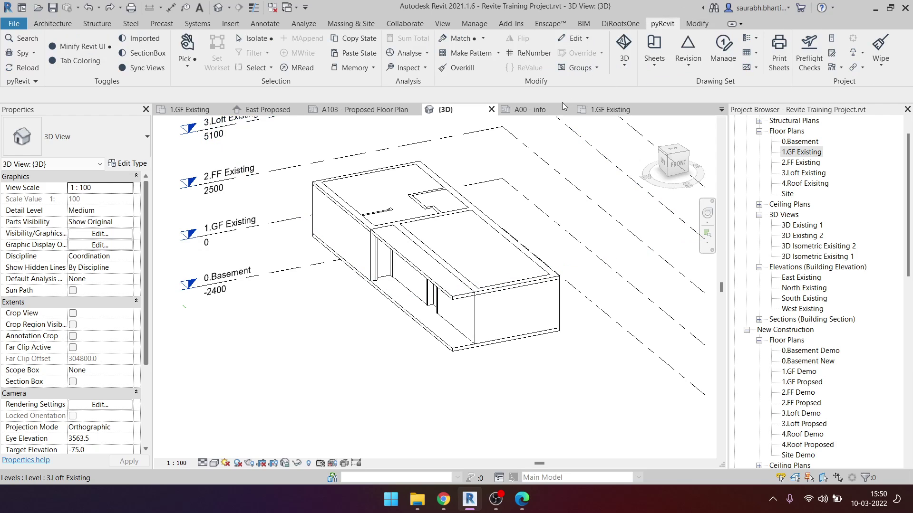
{"action": "mouse_move", "coordinate": [573, 318]}
{"action": "middle_mouse_down", "text": "shift"}
{"action": "mouse_move", "coordinate": [465, 269]}
{"action": "mouse_move", "coordinate": [471, 284]}
{"action": "middle_mouse_up", "text": "shift"}
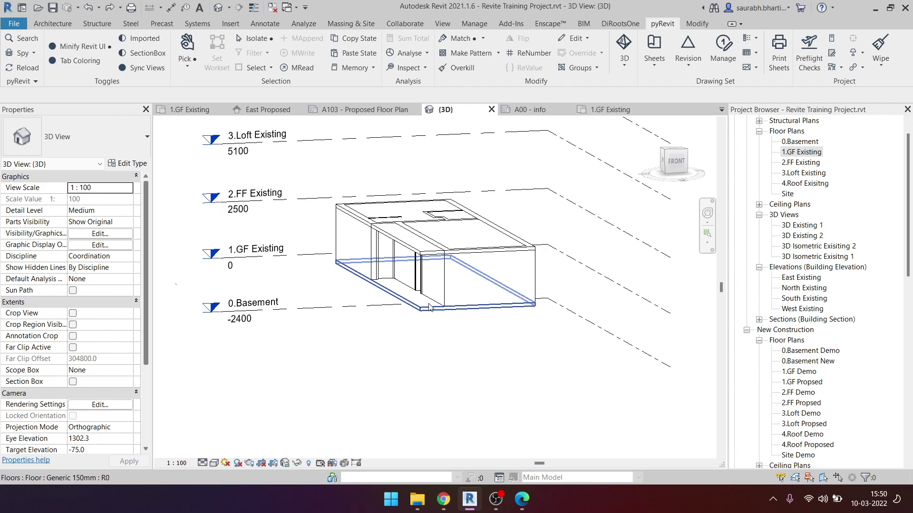
{"action": "mouse_move", "coordinate": [431, 309]}
{"action": "middle_mouse_down", "text": "shift"}
{"action": "mouse_move", "coordinate": [446, 329]}
{"action": "mouse_move", "coordinate": [447, 234]}
{"action": "middle_mouse_up", "text": "shift"}
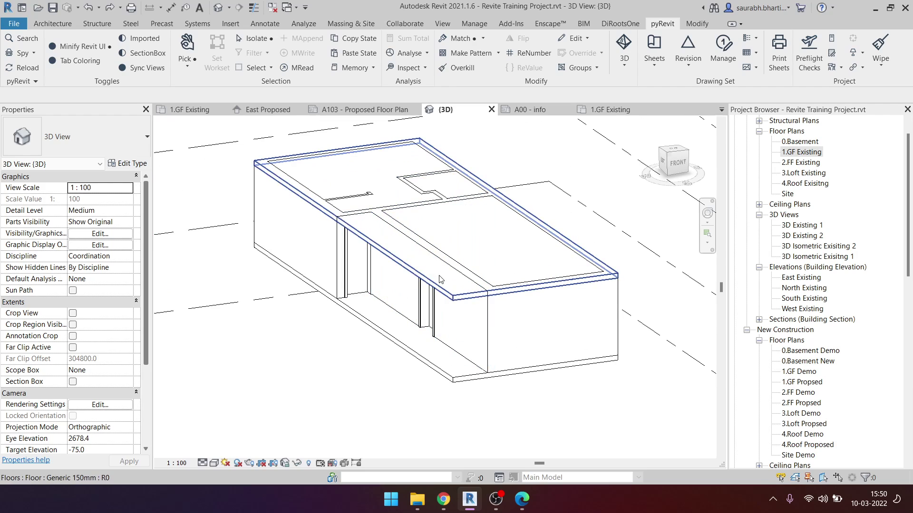
{"action": "scroll", "coordinate": [431, 246], "scroll_direction": "up", "scroll_amount": 2}
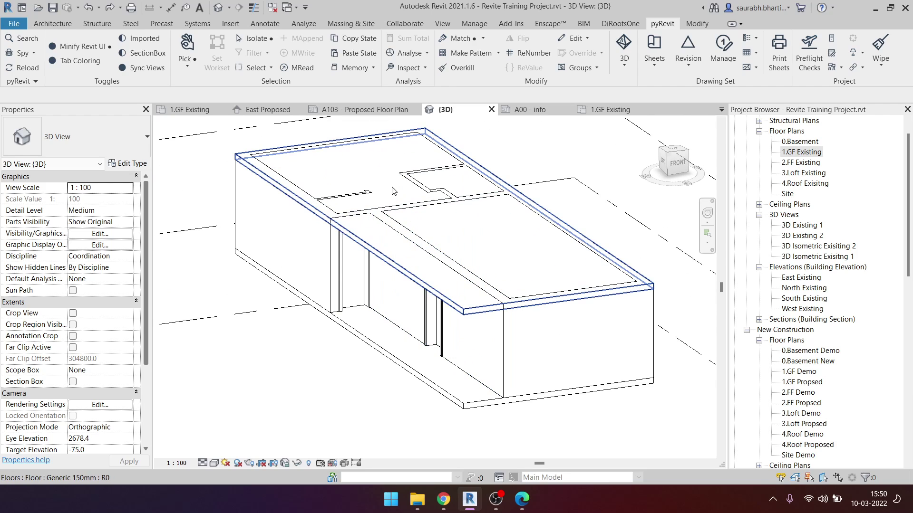
{"action": "left_click", "coordinate": [187, 46]}
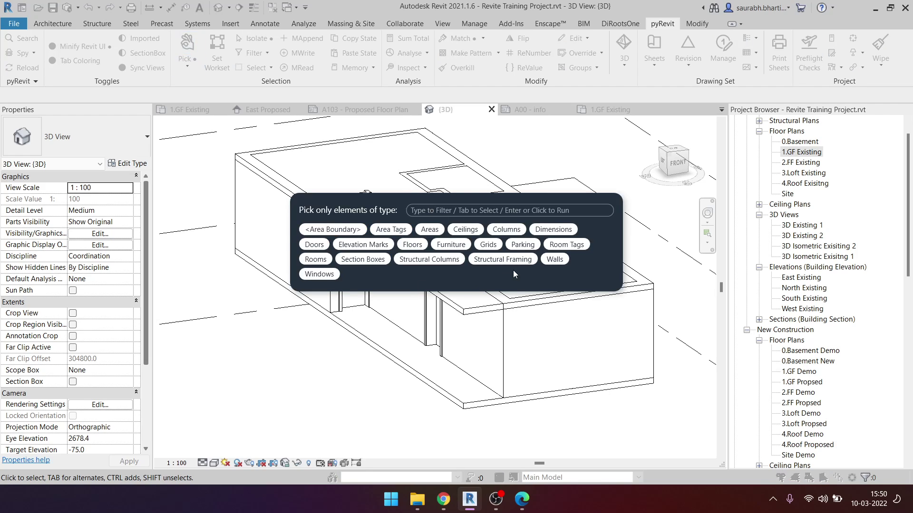
{"action": "left_click", "coordinate": [552, 260]}
{"action": "scroll", "coordinate": [516, 252], "scroll_direction": "down", "scroll_amount": 3}
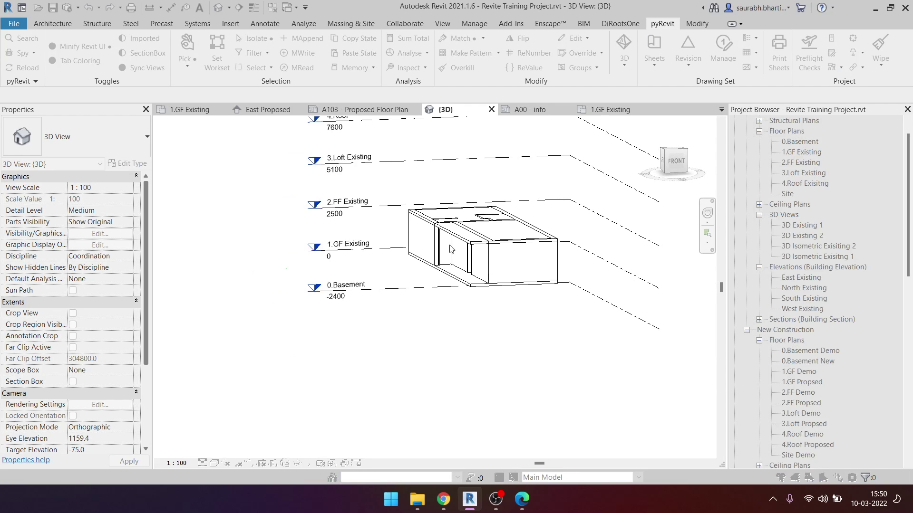
{"action": "left_click_drag", "start_coordinate": [380, 168], "coordinate": [580, 340]}
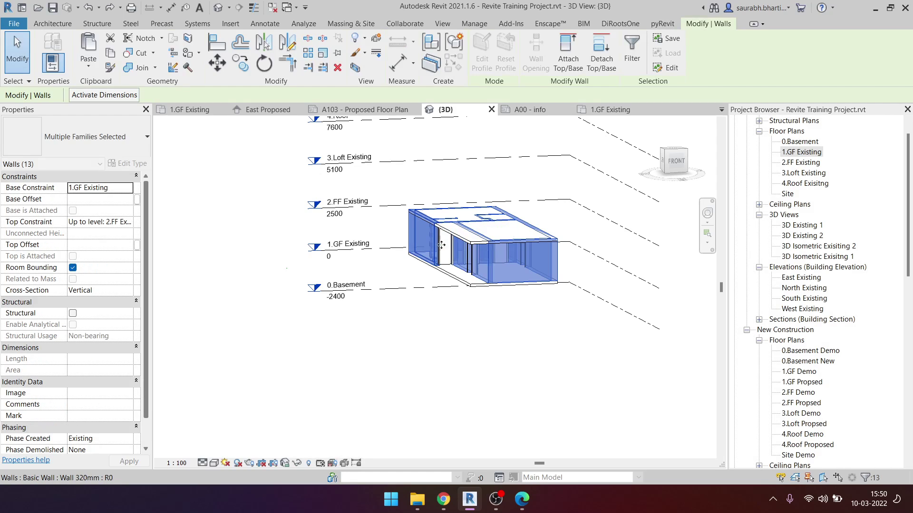
Step: Attach the selected walls' tops to the first-floor slab and deselect them
{"action": "scroll", "coordinate": [520, 280], "scroll_direction": "up", "scroll_amount": 3}
{"action": "scroll", "coordinate": [475, 333], "scroll_direction": "down", "scroll_amount": 2}
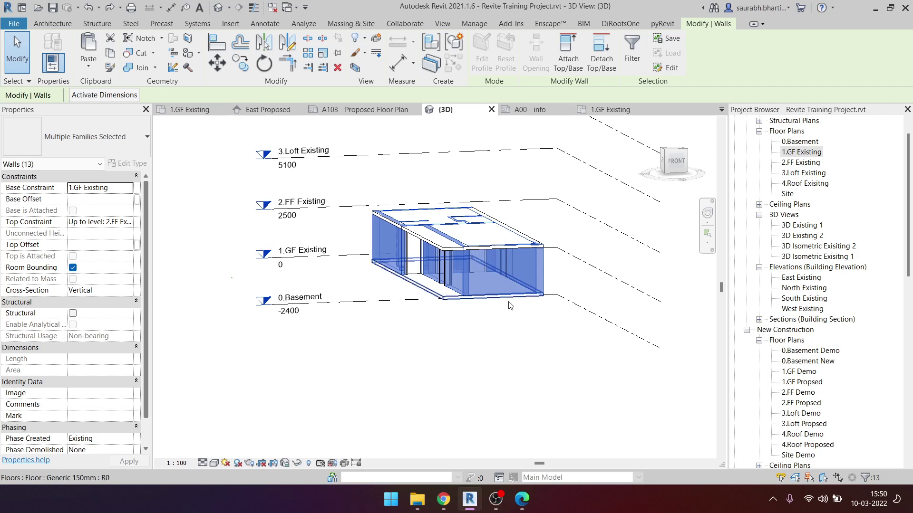
{"action": "left_click", "coordinate": [567, 53]}
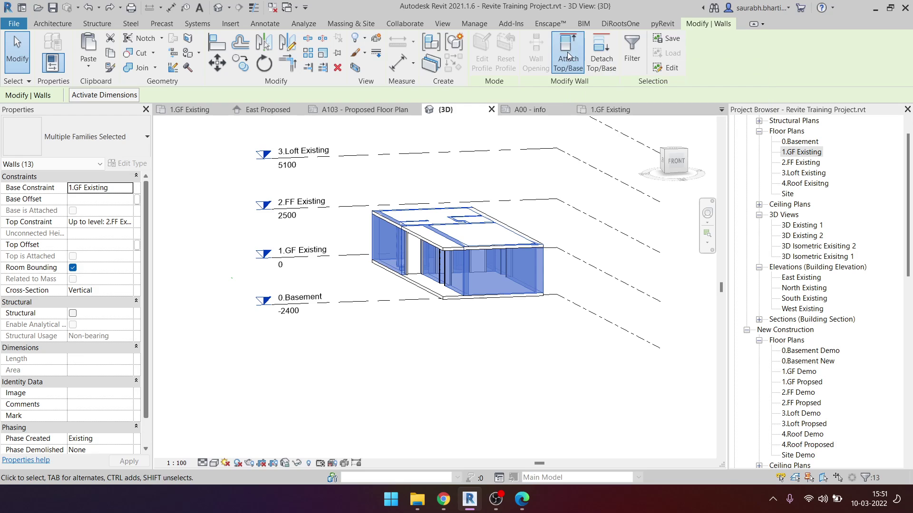
{"action": "left_click", "coordinate": [493, 235]}
{"action": "left_click", "coordinate": [479, 338]}
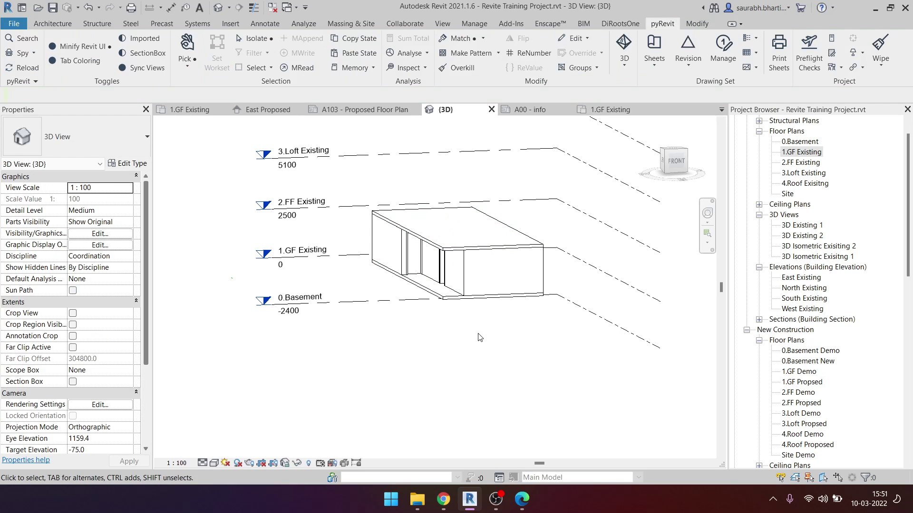
Step: Edit the 2.FF slab boundary, adding a picked-wall line along the inner left wall
{"action": "mouse_move", "coordinate": [504, 355]}
{"action": "middle_mouse_down", "text": "shift"}
{"action": "mouse_move", "coordinate": [533, 302]}
{"action": "mouse_move", "coordinate": [463, 284]}
{"action": "middle_mouse_up", "text": "shift"}
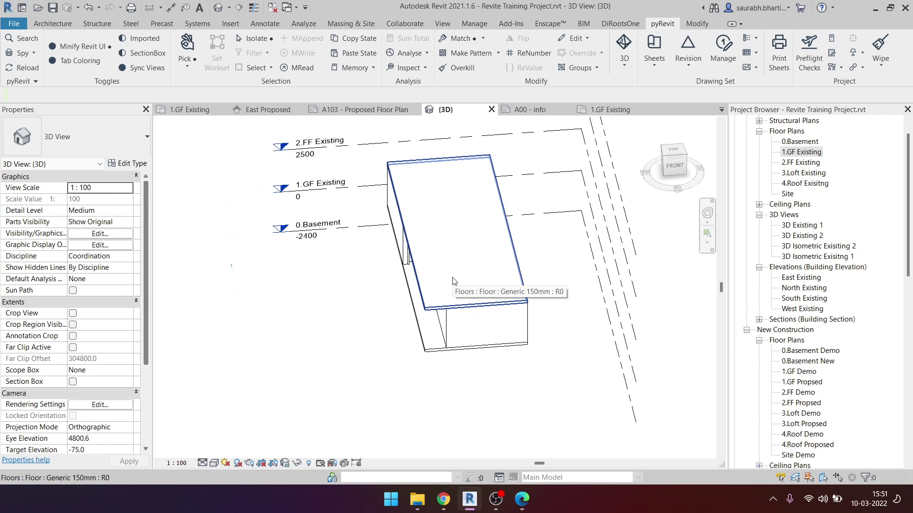
{"action": "left_click", "coordinate": [442, 246]}
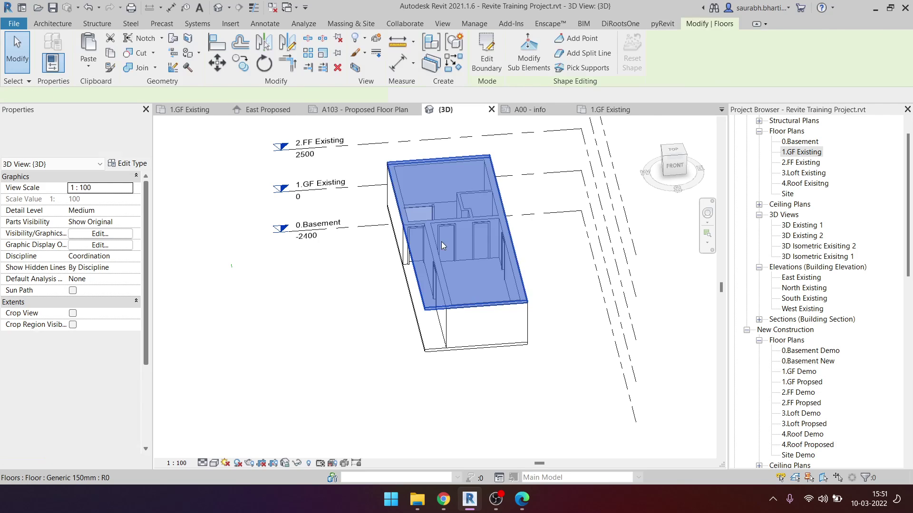
{"action": "middle_click_drag", "start_coordinate": [441, 242], "coordinate": [466, 224], "text": "shift"}
{"action": "left_click", "coordinate": [486, 52]}
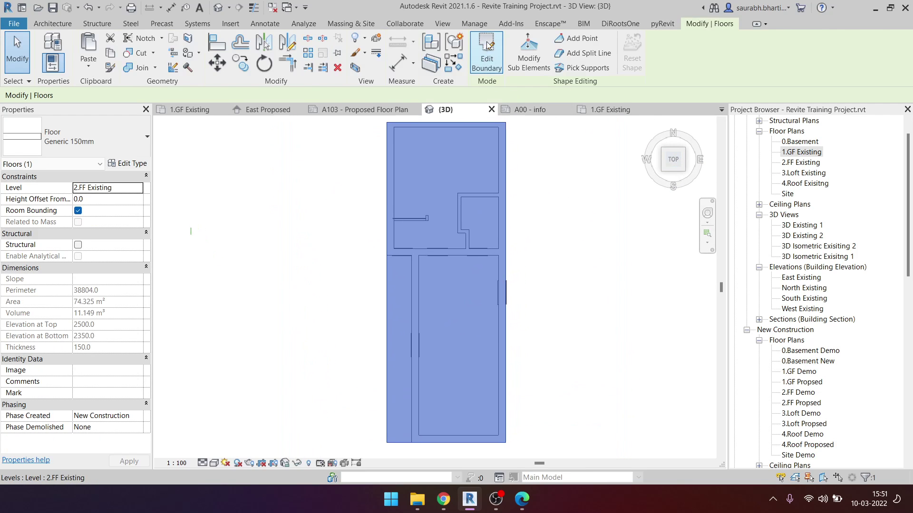
{"action": "left_click", "coordinate": [595, 67]}
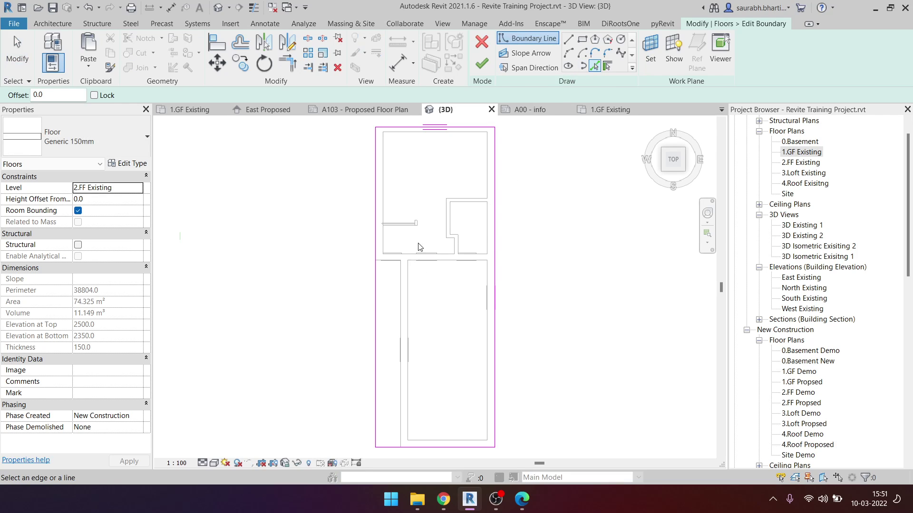
{"action": "left_click", "coordinate": [400, 316]}
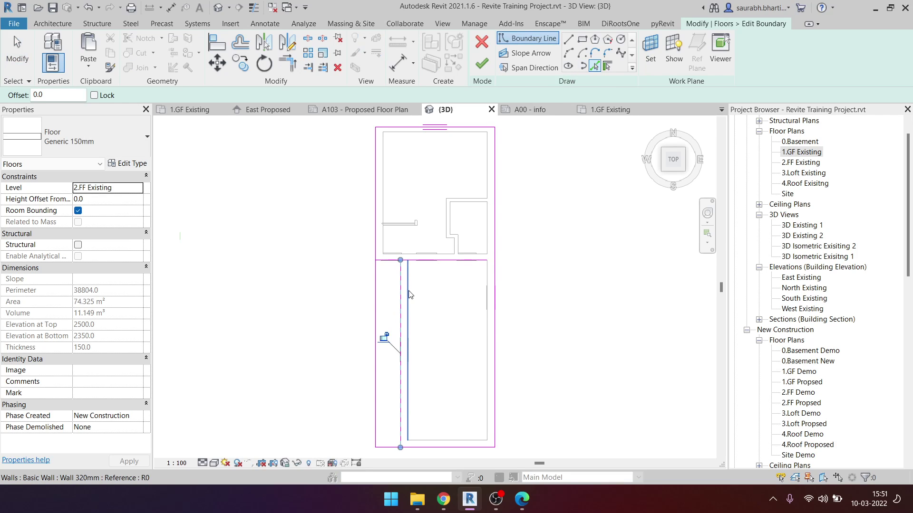
Step: Trim the new left boundary line to a corner with the existing outline
{"action": "key", "text": "Escape"}
{"action": "key", "text": "t"}
{"action": "key", "text": "r"}
{"action": "left_click", "coordinate": [370, 247]}
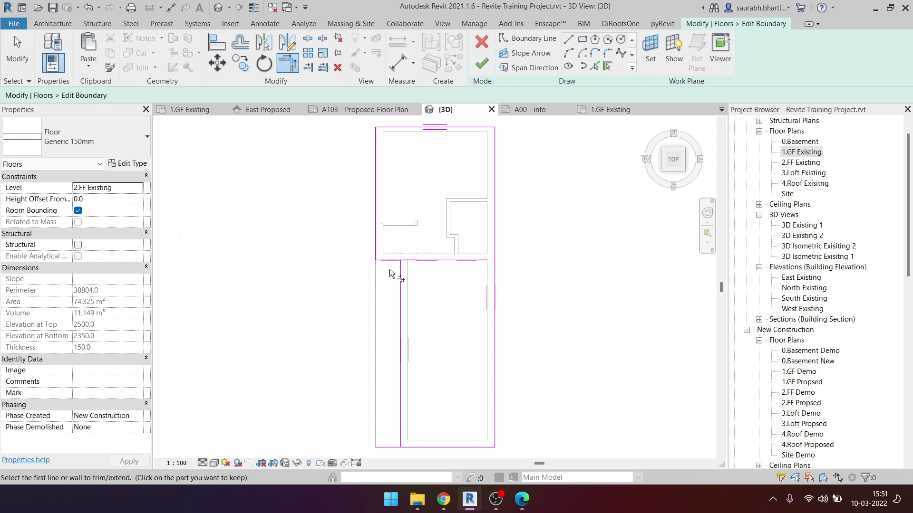
{"action": "left_click", "coordinate": [390, 260]}
{"action": "left_click", "coordinate": [401, 310]}
{"action": "key", "text": "Escape"}
{"action": "left_click", "coordinate": [482, 67]}
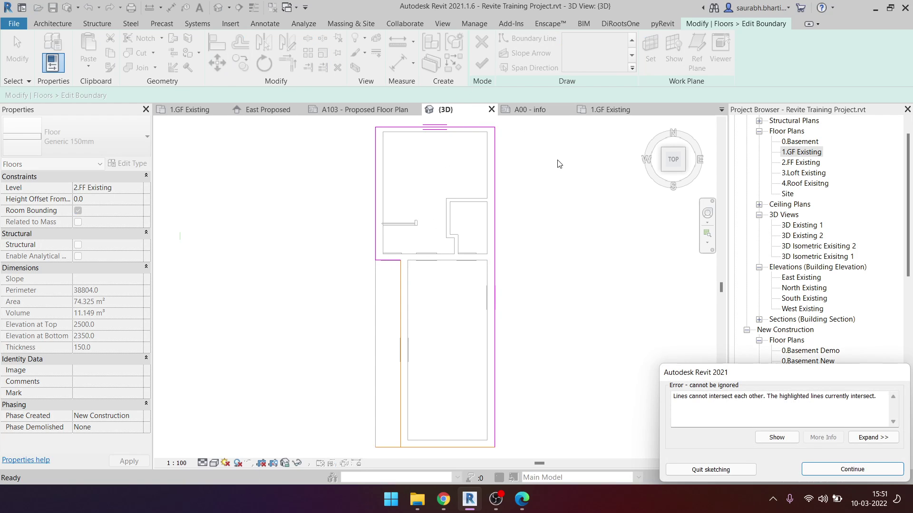
{"action": "key", "text": "Return"}
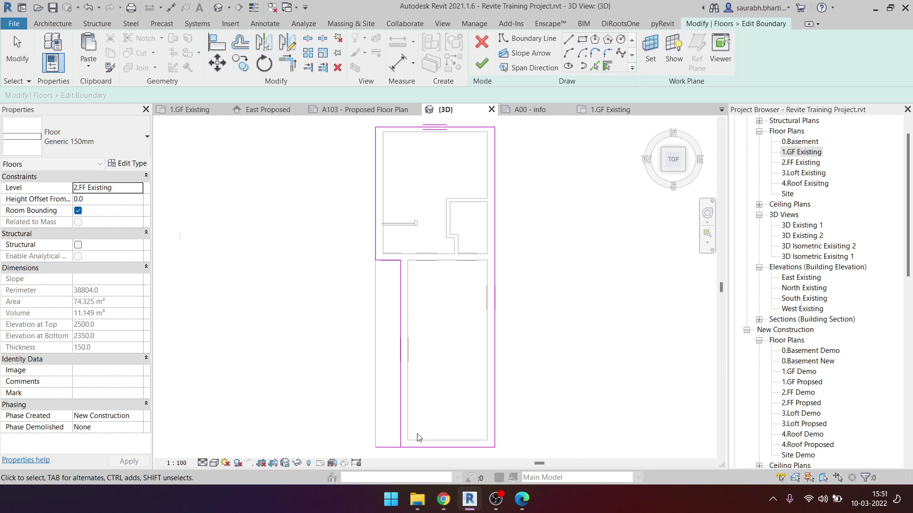
Step: Fix the intersecting lines at the lower-left corner and finish the 65.225 m² slab
{"action": "middle_click_drag", "start_coordinate": [418, 379], "coordinate": [424, 291]}
{"action": "left_click_drag", "start_coordinate": [388, 339], "coordinate": [459, 431]}
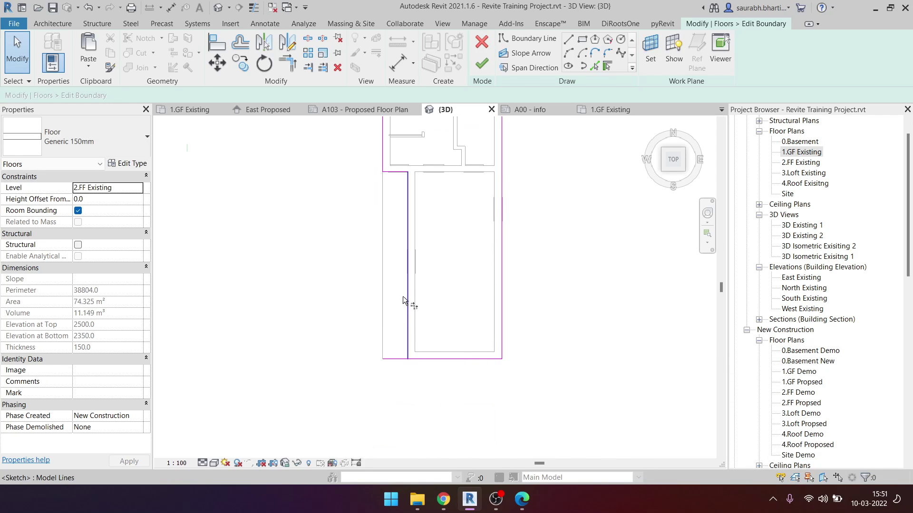
{"action": "key", "text": "t"}
{"action": "key", "text": "r"}
{"action": "left_click", "coordinate": [414, 352]}
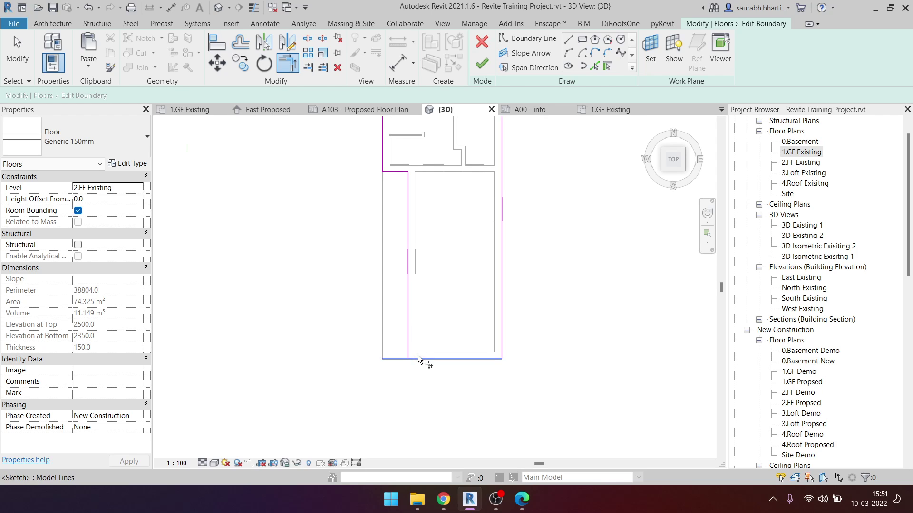
{"action": "left_click", "coordinate": [418, 360]}
{"action": "scroll", "coordinate": [419, 364], "scroll_direction": "down", "scroll_amount": 2}
{"action": "scroll", "coordinate": [422, 370], "scroll_direction": "down", "scroll_amount": 1}
{"action": "key", "text": "Escape"}
{"action": "key", "text": "Escape"}
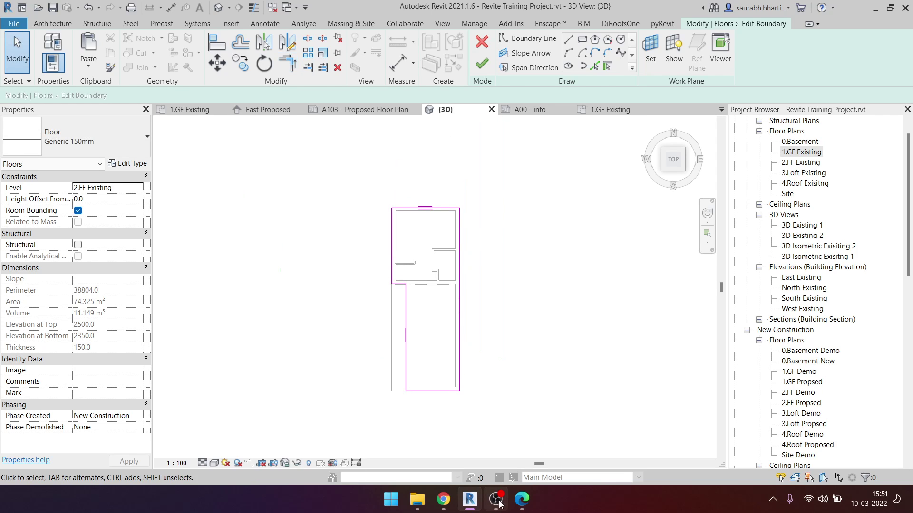
{"action": "left_click", "coordinate": [497, 500]}
{"action": "left_click", "coordinate": [497, 500]}
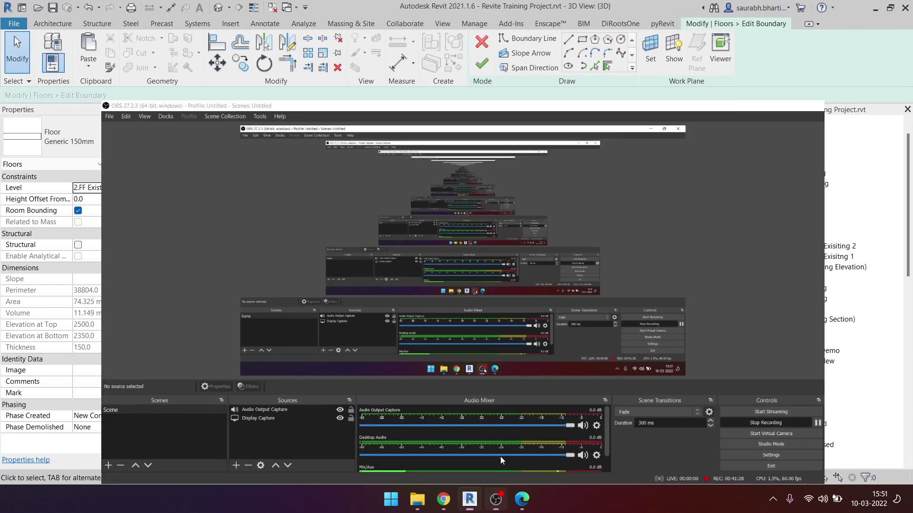
{"action": "left_click", "coordinate": [482, 67]}
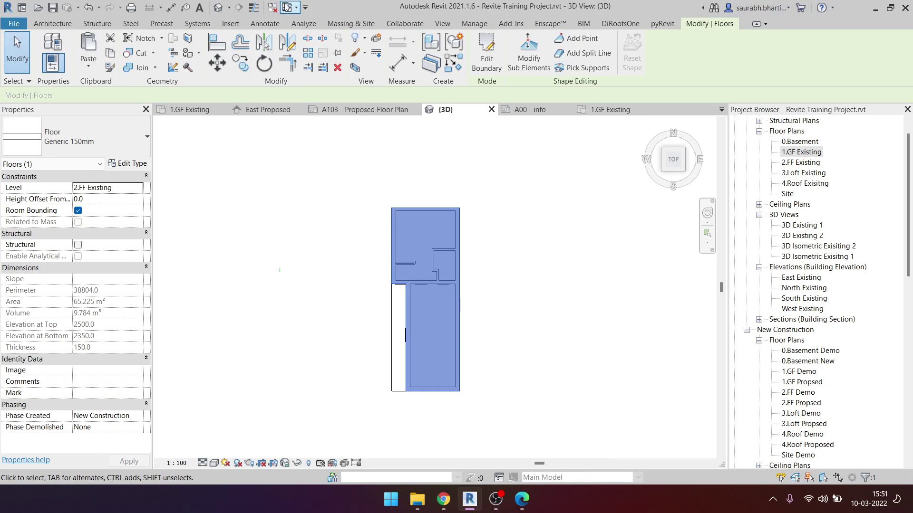
Step: Deselect the slab and orbit the 3D model to inspect a ground-floor door
{"action": "left_click", "coordinate": [222, 9]}
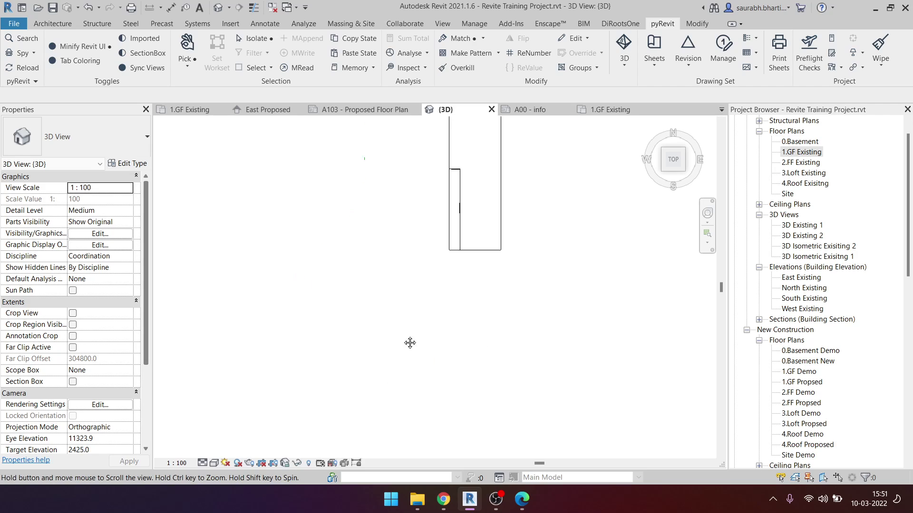
{"action": "mouse_move", "coordinate": [416, 342]}
{"action": "middle_mouse_down", "text": "shift"}
{"action": "mouse_move", "coordinate": [418, 367]}
{"action": "mouse_move", "coordinate": [495, 284]}
{"action": "mouse_move", "coordinate": [333, 291]}
{"action": "mouse_move", "coordinate": [476, 238]}
{"action": "middle_mouse_up", "text": "shift"}
{"action": "scroll", "coordinate": [495, 284], "scroll_direction": "up", "scroll_amount": 5}
{"action": "left_click", "coordinate": [333, 291]}
{"action": "key", "text": "Escape"}
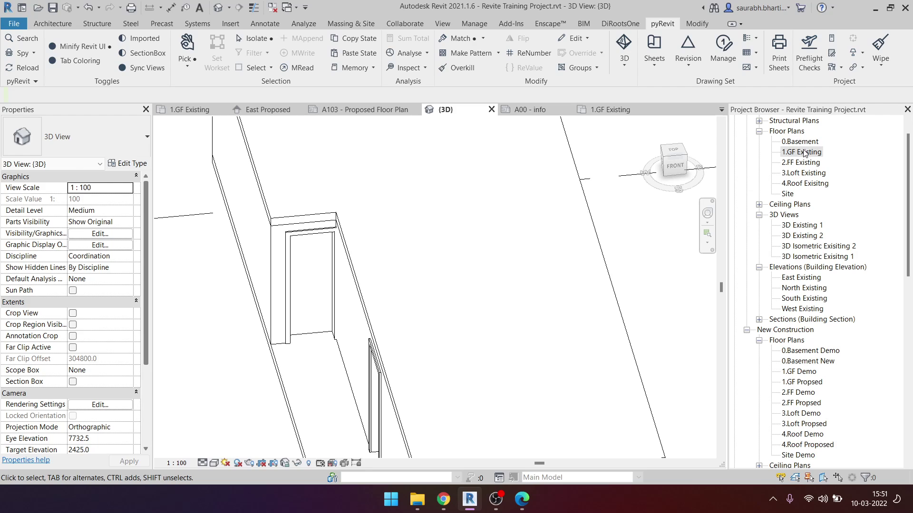
Step: Open the 1.GF Existing plan and zoom around the survey's spiral stair notes
{"action": "double_click", "coordinate": [803, 152]}
{"action": "scroll", "coordinate": [322, 277], "scroll_direction": "down", "scroll_amount": 3}
{"action": "scroll", "coordinate": [321, 276], "scroll_direction": "down", "scroll_amount": 2}
{"action": "scroll", "coordinate": [322, 276], "scroll_direction": "up", "scroll_amount": 4}
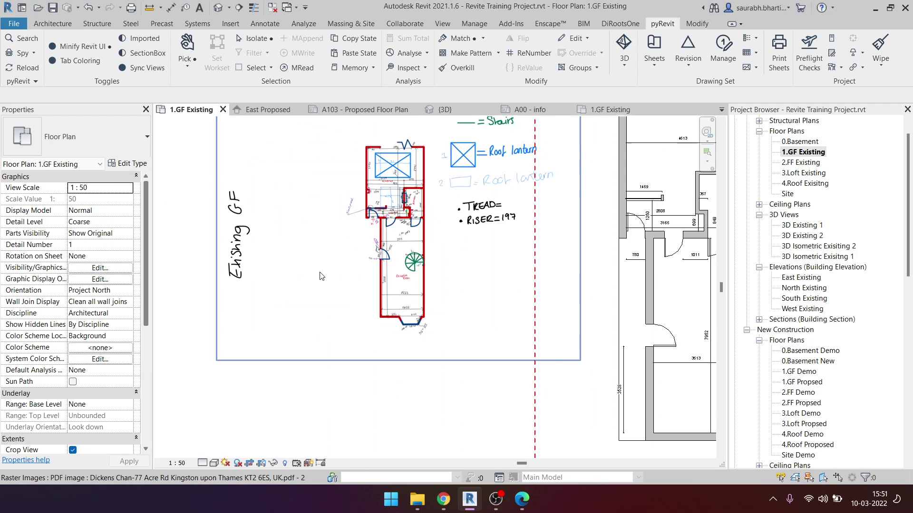
{"action": "scroll", "coordinate": [423, 262], "scroll_direction": "up", "scroll_amount": 3}
{"action": "scroll", "coordinate": [423, 262], "scroll_direction": "up", "scroll_amount": 2}
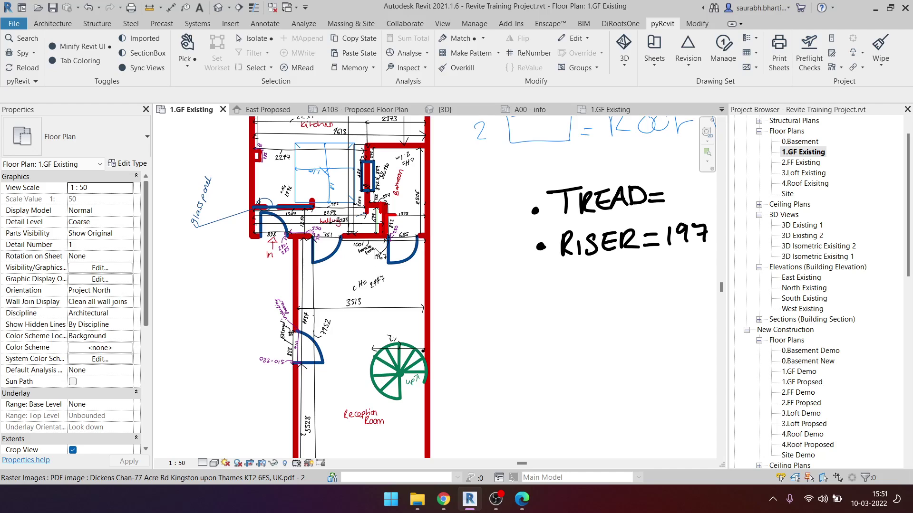
{"action": "middle_click_drag", "start_coordinate": [327, 285], "coordinate": [327, 362]}
{"action": "scroll", "coordinate": [347, 254], "scroll_direction": "up", "scroll_amount": 1}
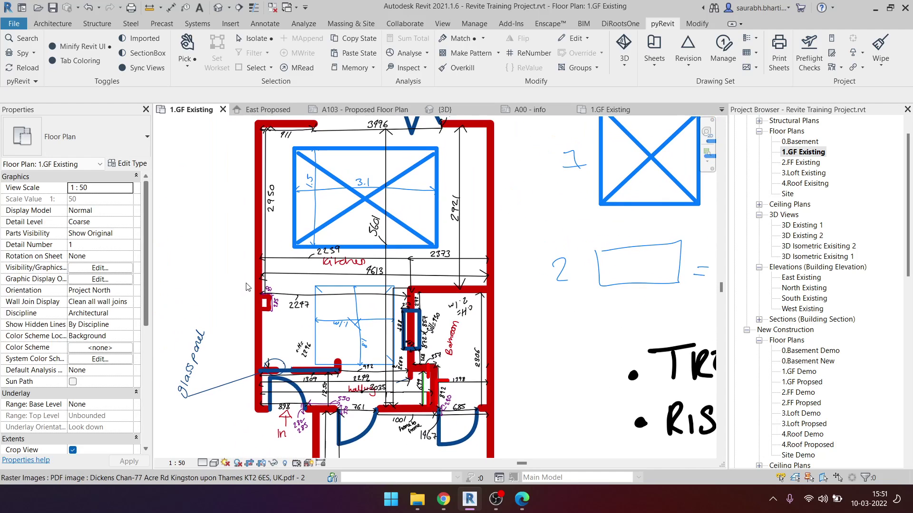
{"action": "scroll", "coordinate": [294, 252], "scroll_direction": "down", "scroll_amount": 2}
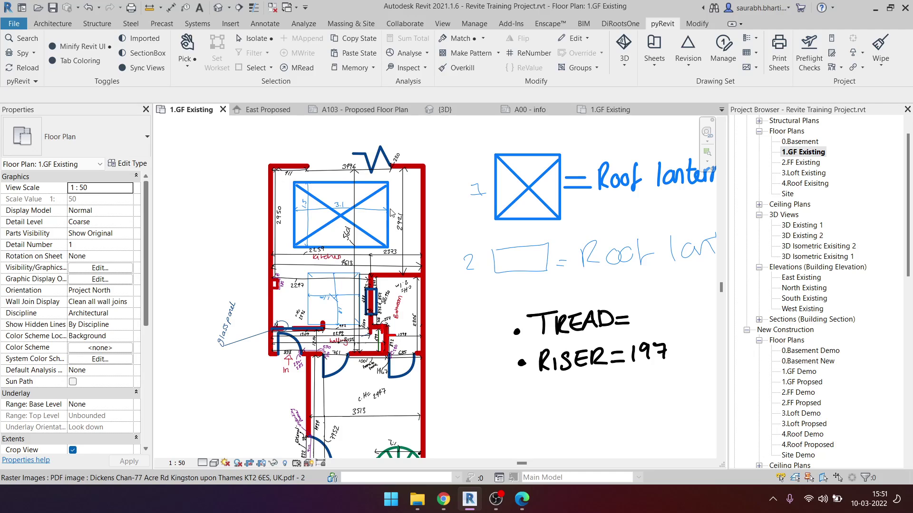
{"action": "scroll", "coordinate": [310, 197], "scroll_direction": "down", "scroll_amount": 2}
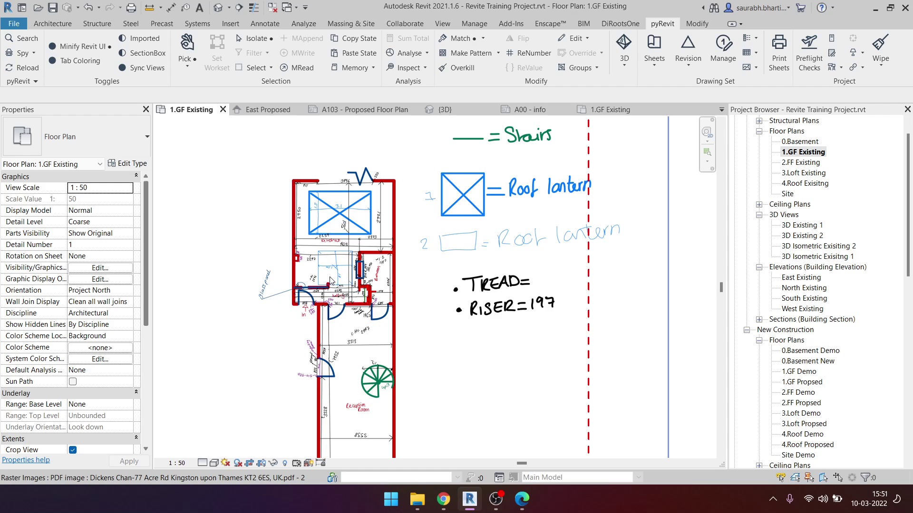
{"action": "scroll", "coordinate": [326, 237], "scroll_direction": "down", "scroll_amount": 1}
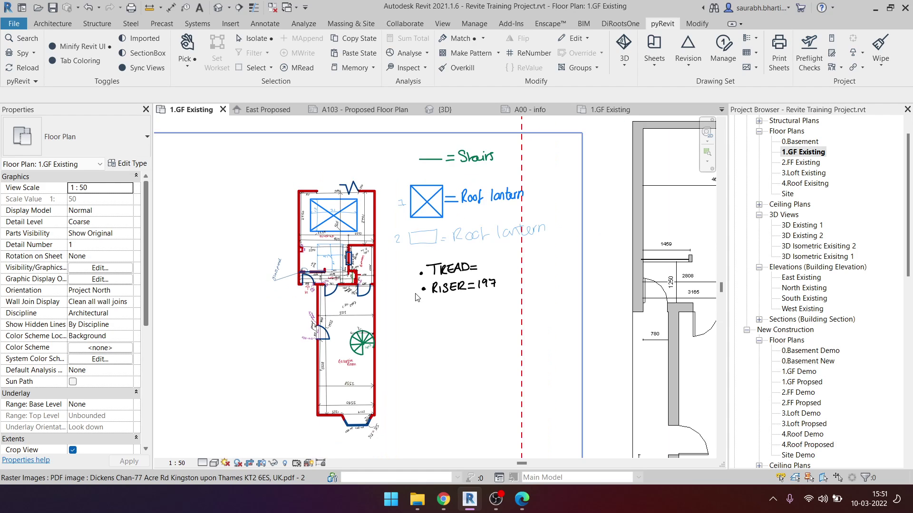
{"action": "scroll", "coordinate": [326, 237], "scroll_direction": "down", "scroll_amount": 2}
{"action": "scroll", "coordinate": [404, 267], "scroll_direction": "down", "scroll_amount": 1}
{"action": "scroll", "coordinate": [477, 292], "scroll_direction": "down", "scroll_amount": 1}
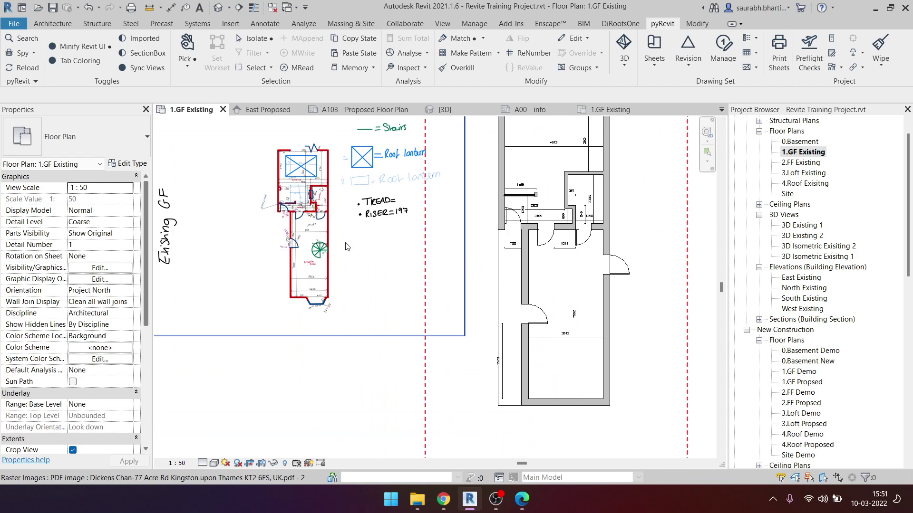
{"action": "scroll", "coordinate": [319, 257], "scroll_direction": "up", "scroll_amount": 2}
{"action": "scroll", "coordinate": [300, 262], "scroll_direction": "up", "scroll_amount": 2}
Step: Start a Full-Step Spiral stair with ST, place a trial centre point, then cancel that run
{"action": "key", "text": "s"}
{"action": "key", "text": "t"}
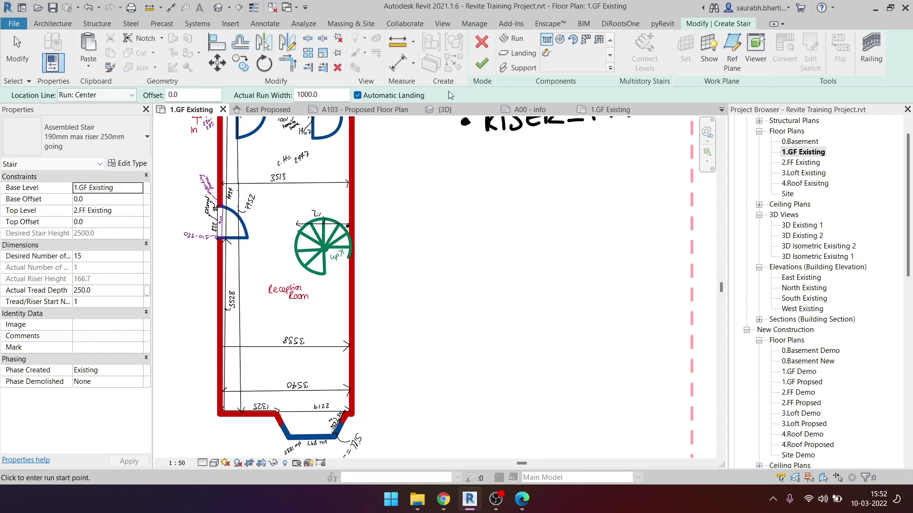
{"action": "left_click", "coordinate": [560, 41]}
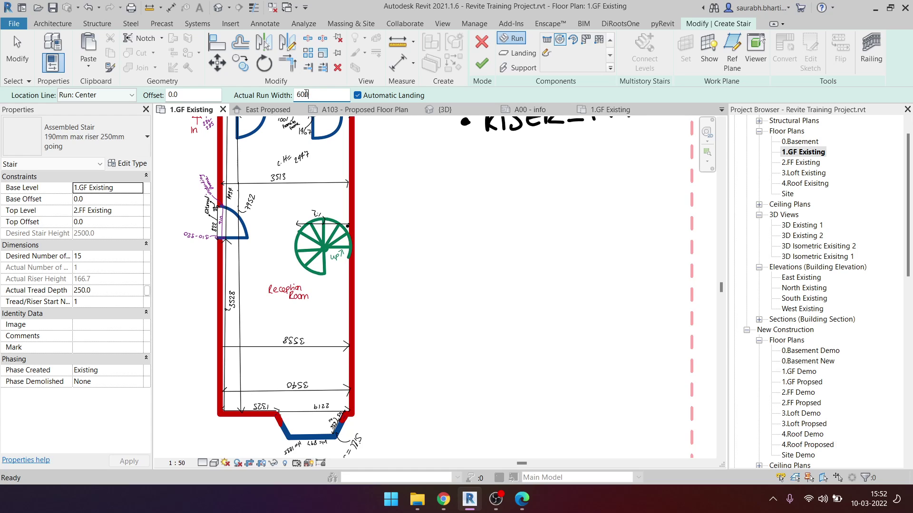
{"action": "scroll", "coordinate": [378, 259], "scroll_direction": "down", "scroll_amount": 5}
{"action": "scroll", "coordinate": [497, 310], "scroll_direction": "up", "scroll_amount": 3}
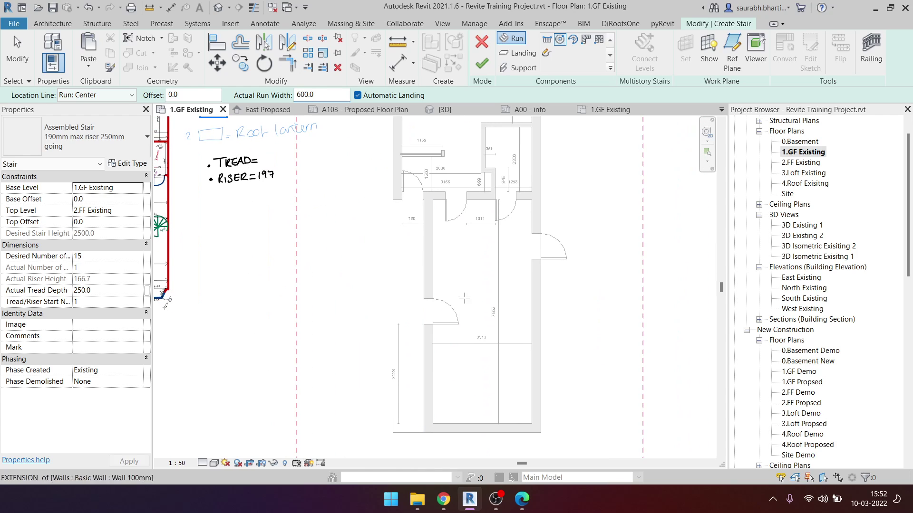
{"action": "scroll", "coordinate": [496, 310], "scroll_direction": "up", "scroll_amount": 2}
{"action": "scroll", "coordinate": [496, 310], "scroll_direction": "up", "scroll_amount": 1}
{"action": "scroll", "coordinate": [507, 300], "scroll_direction": "up", "scroll_amount": 1}
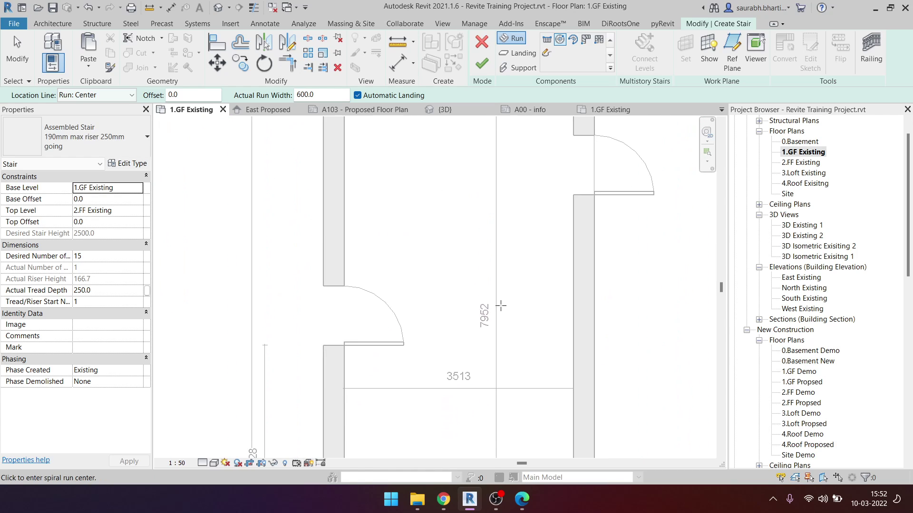
{"action": "left_click", "coordinate": [501, 305]}
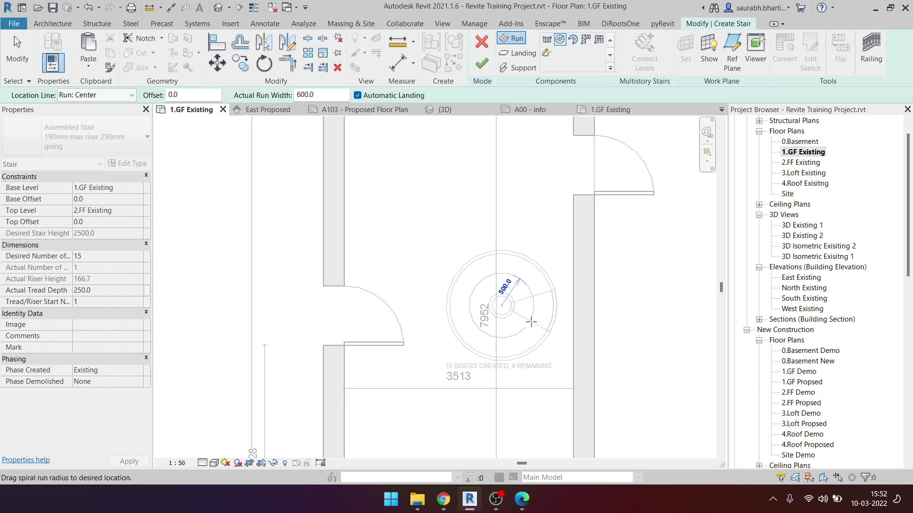
{"action": "scroll", "coordinate": [537, 318], "scroll_direction": "up", "scroll_amount": 1}
{"action": "scroll", "coordinate": [534, 322], "scroll_direction": "up", "scroll_amount": 1}
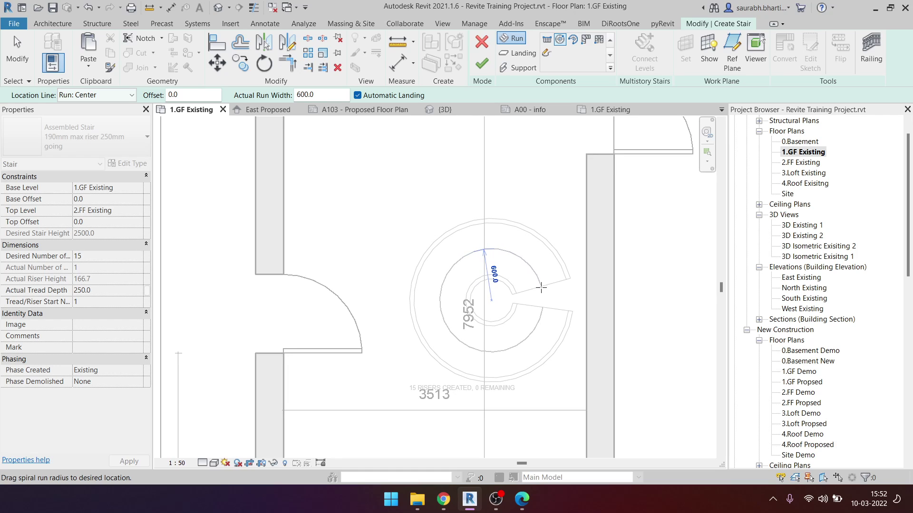
{"action": "key", "text": "Escape"}
{"action": "scroll", "coordinate": [547, 293], "scroll_direction": "down", "scroll_amount": 2}
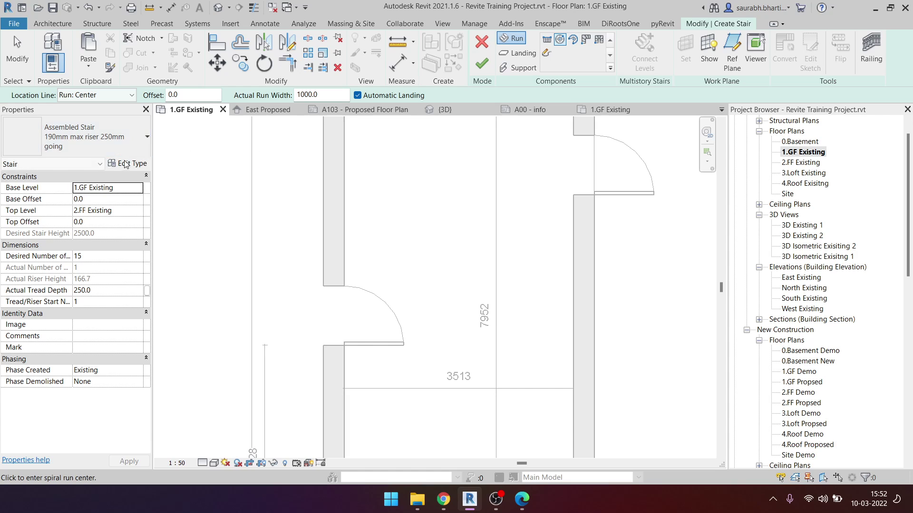
Step: Edit the stair type's minimum run width in Type Properties
{"action": "left_click", "coordinate": [131, 167]}
{"action": "left_click", "coordinate": [480, 195]}
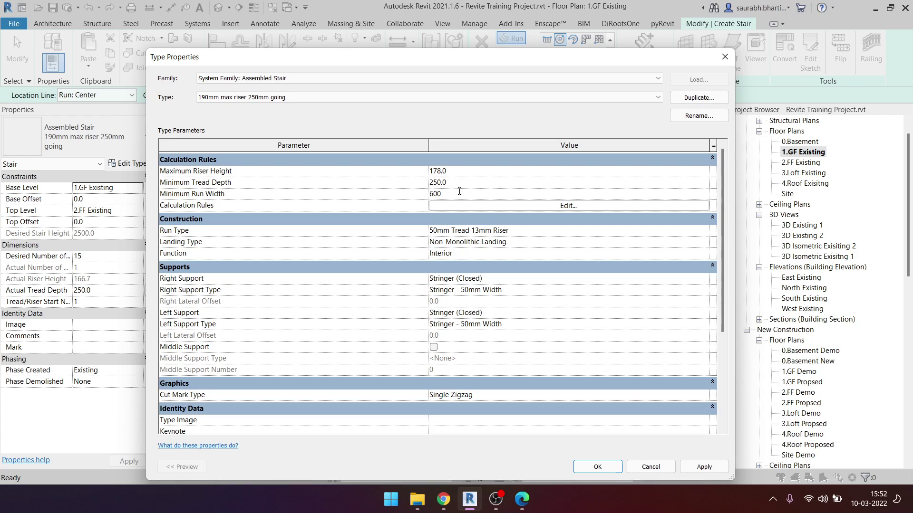
{"action": "left_click", "coordinate": [592, 465]}
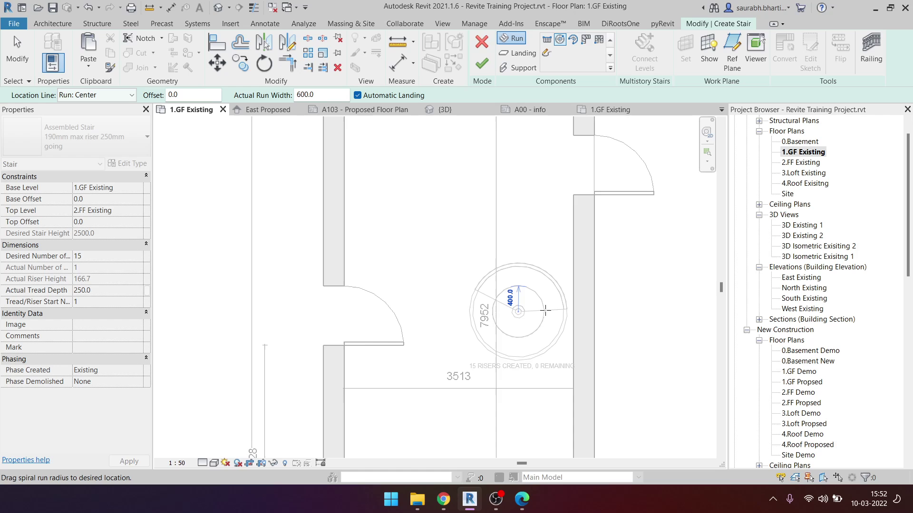
Step: Place the 15-riser spiral run beside the right-hand wall and finish the stair
{"action": "scroll", "coordinate": [546, 311], "scroll_direction": "up", "scroll_amount": 2}
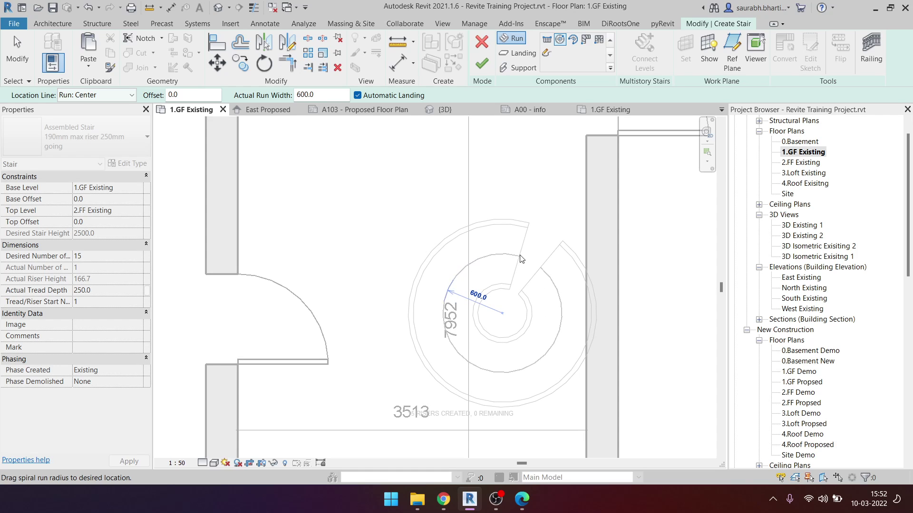
{"action": "left_click", "coordinate": [466, 259]}
{"action": "left_click", "coordinate": [481, 66]}
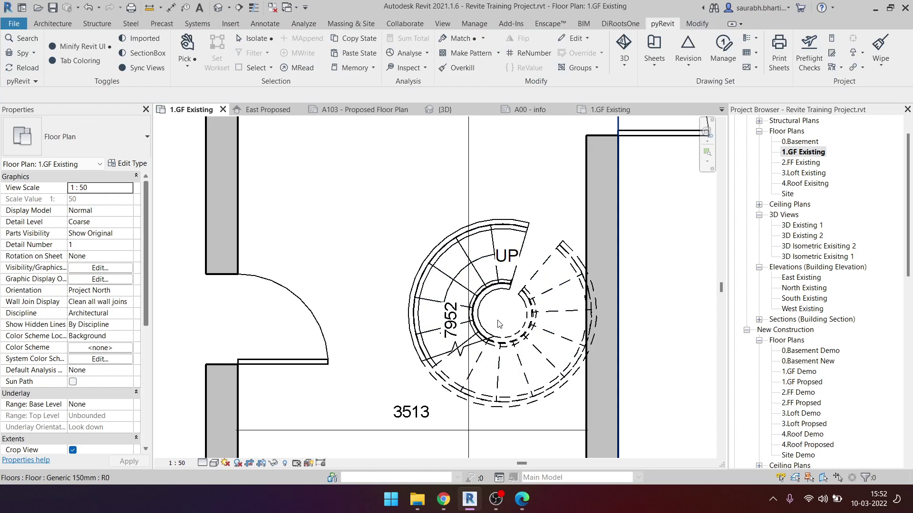
Step: Align the spiral stair's edge to the right-hand wall face with Align (AL)
{"action": "scroll", "coordinate": [463, 257], "scroll_direction": "down", "scroll_amount": 5}
{"action": "key", "text": "a"}
{"action": "key", "text": "l"}
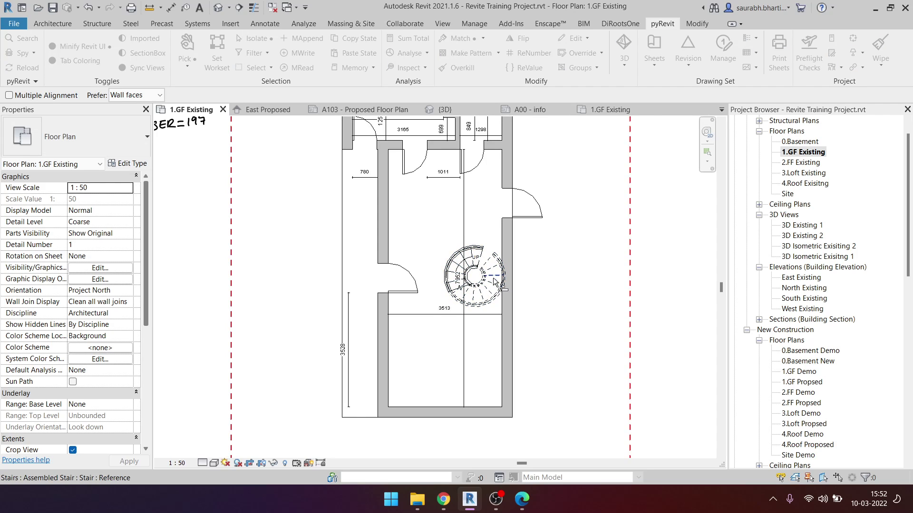
{"action": "scroll", "coordinate": [494, 276], "scroll_direction": "up", "scroll_amount": 3}
{"action": "left_click", "coordinate": [507, 218]}
{"action": "left_click", "coordinate": [516, 279]}
{"action": "key", "text": "Escape"}
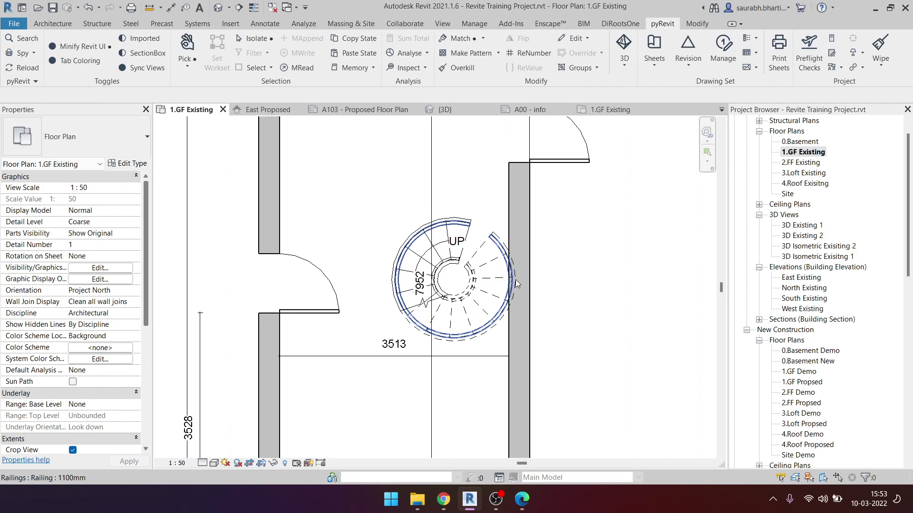
Step: Nudge the spiral stair slightly left using two arrow-key presses
{"action": "scroll", "coordinate": [516, 280], "scroll_direction": "up", "scroll_amount": 2}
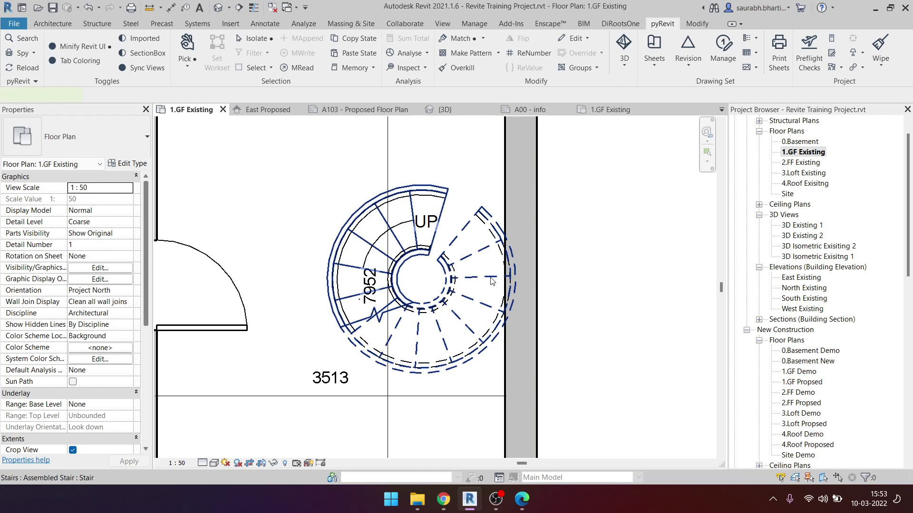
{"action": "left_click", "coordinate": [505, 268]}
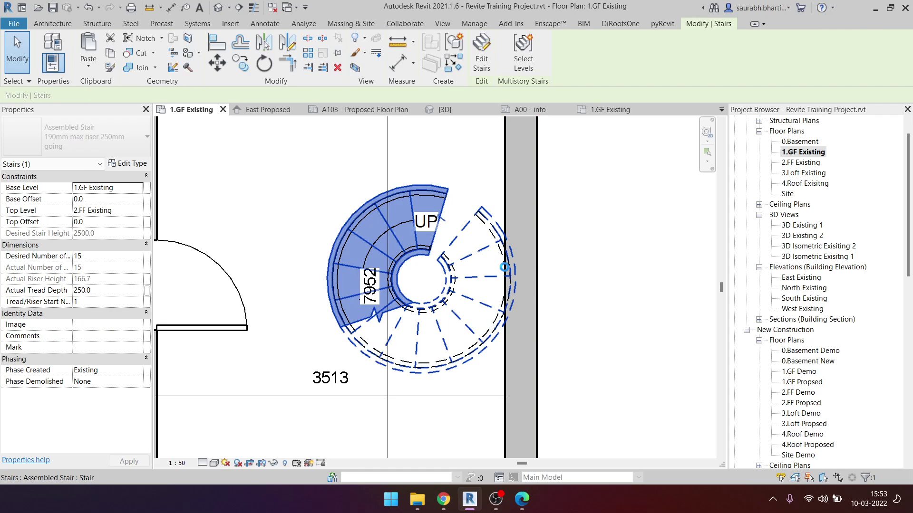
{"action": "key", "text": "Left"}
{"action": "key", "text": "Left"}
{"action": "key", "text": "Left"}
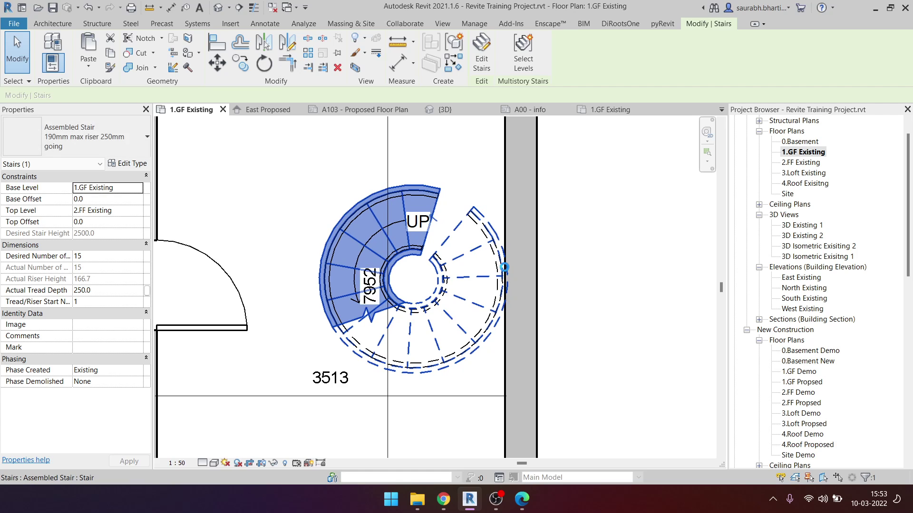
{"action": "key", "text": "Left"}
{"action": "key", "text": "Escape"}
Step: Switch to the default 3D view, orbit the model, and select the first-floor slab
{"action": "scroll", "coordinate": [505, 267], "scroll_direction": "down", "scroll_amount": 2}
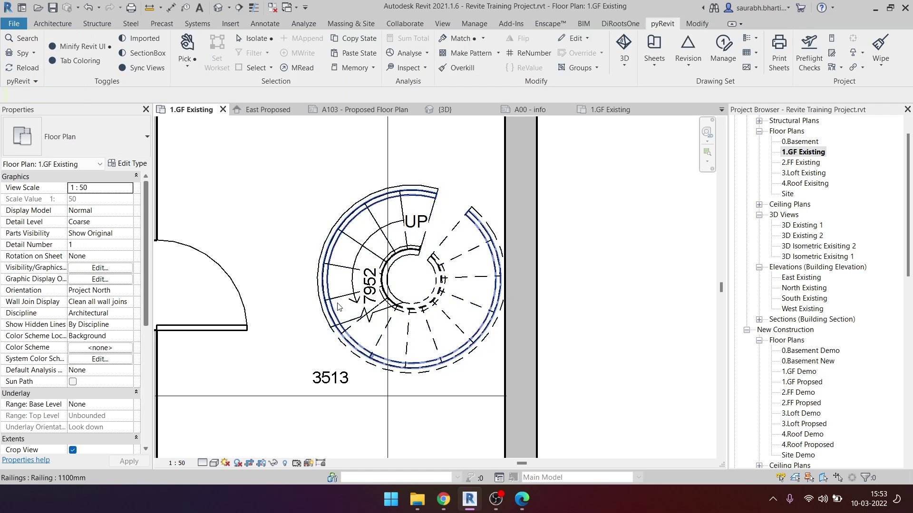
{"action": "left_click", "coordinate": [218, 8]}
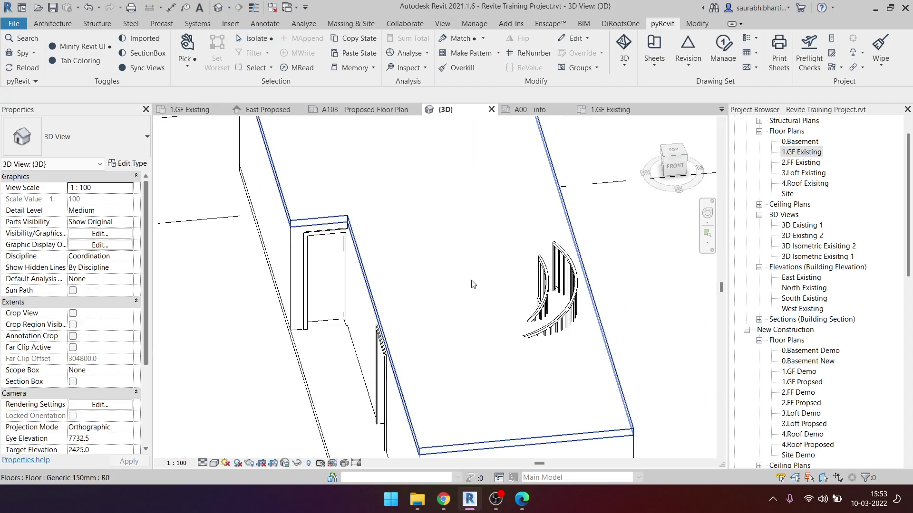
{"action": "mouse_move", "coordinate": [472, 224]}
{"action": "middle_mouse_down", "text": "shift"}
{"action": "mouse_move", "coordinate": [580, 263]}
{"action": "mouse_move", "coordinate": [566, 408]}
{"action": "middle_mouse_up", "text": "shift"}
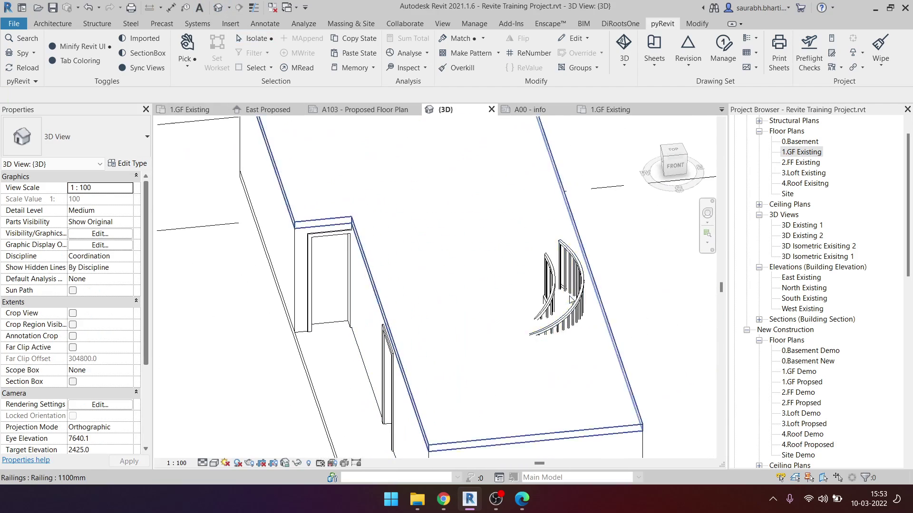
{"action": "scroll", "coordinate": [385, 256], "scroll_direction": "down", "scroll_amount": 3}
{"action": "left_click", "coordinate": [384, 256]}
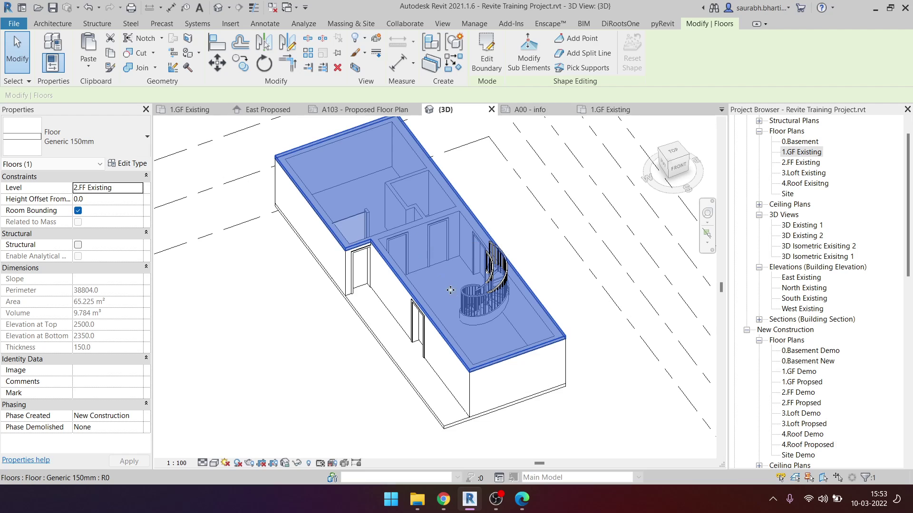
Step: Hide the first-floor slab in the 3D view and orbit to look inside the walls
{"action": "right_click", "coordinate": [395, 224]}
{"action": "mouse_move", "coordinate": [435, 254]}
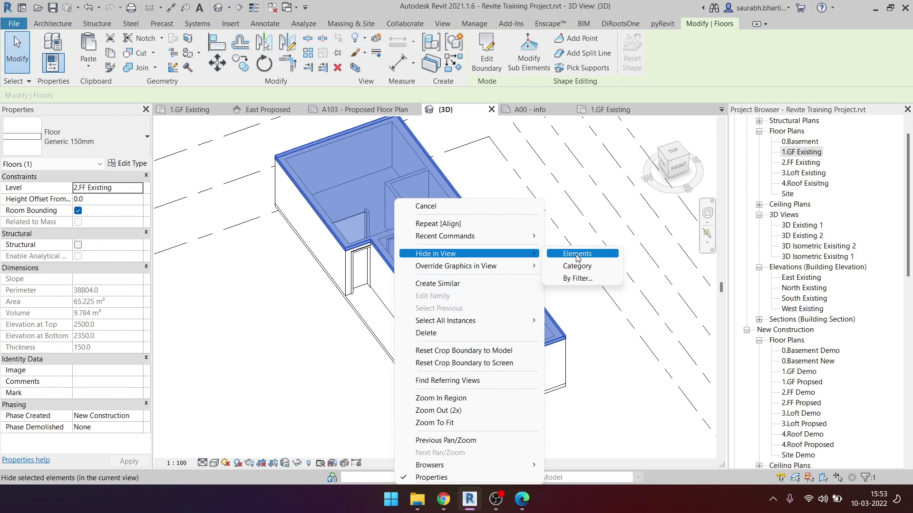
{"action": "left_click", "coordinate": [574, 266]}
{"action": "mouse_move", "coordinate": [566, 300]}
{"action": "middle_mouse_down", "text": "shift"}
{"action": "mouse_move", "coordinate": [606, 331]}
{"action": "mouse_move", "coordinate": [536, 238]}
{"action": "mouse_move", "coordinate": [499, 147]}
{"action": "middle_mouse_up", "text": "shift"}
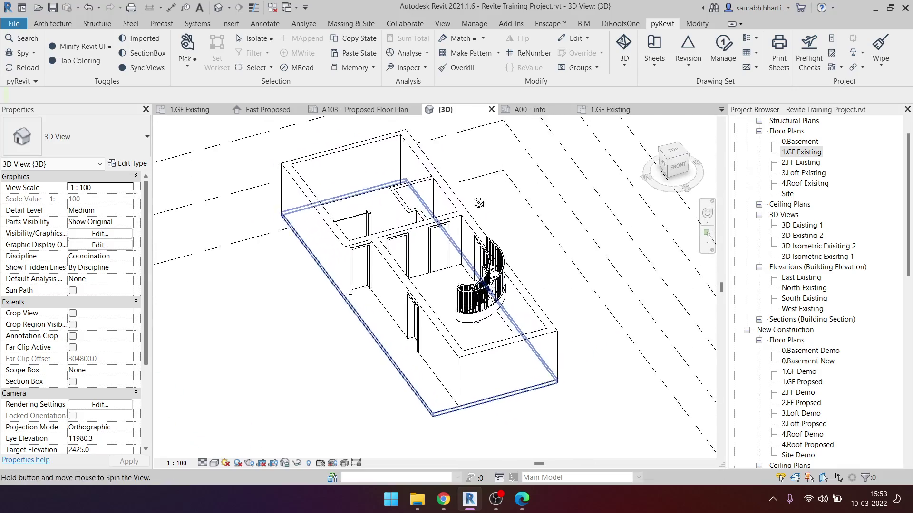
{"action": "scroll", "coordinate": [499, 147], "scroll_direction": "up", "scroll_amount": 5}
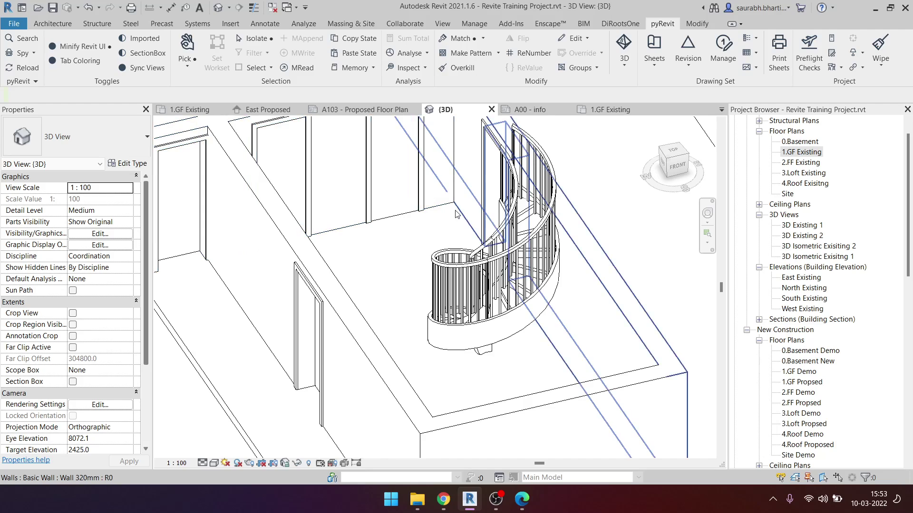
{"action": "scroll", "coordinate": [497, 214], "scroll_direction": "down", "scroll_amount": 3}
{"action": "scroll", "coordinate": [496, 246], "scroll_direction": "down", "scroll_amount": 2}
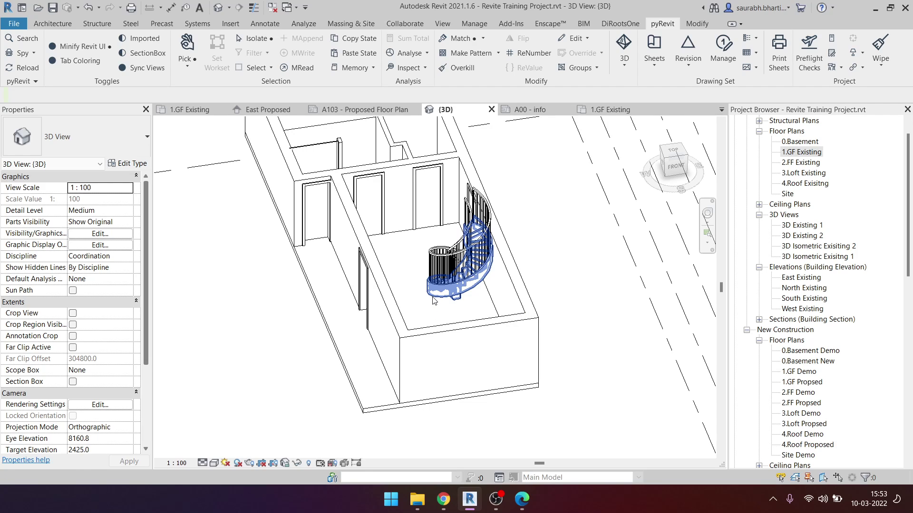
{"action": "scroll", "coordinate": [566, 324], "scroll_direction": "down", "scroll_amount": 2}
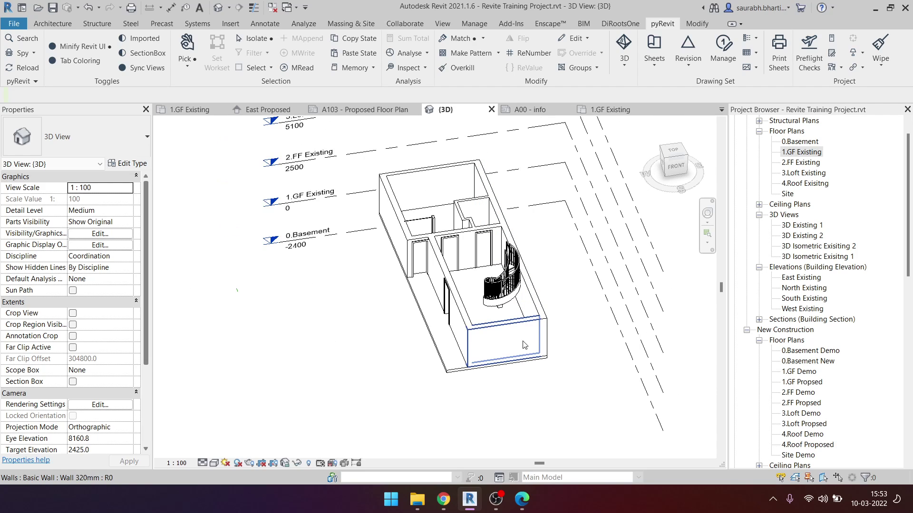
{"action": "scroll", "coordinate": [481, 282], "scroll_direction": "down", "scroll_amount": 1}
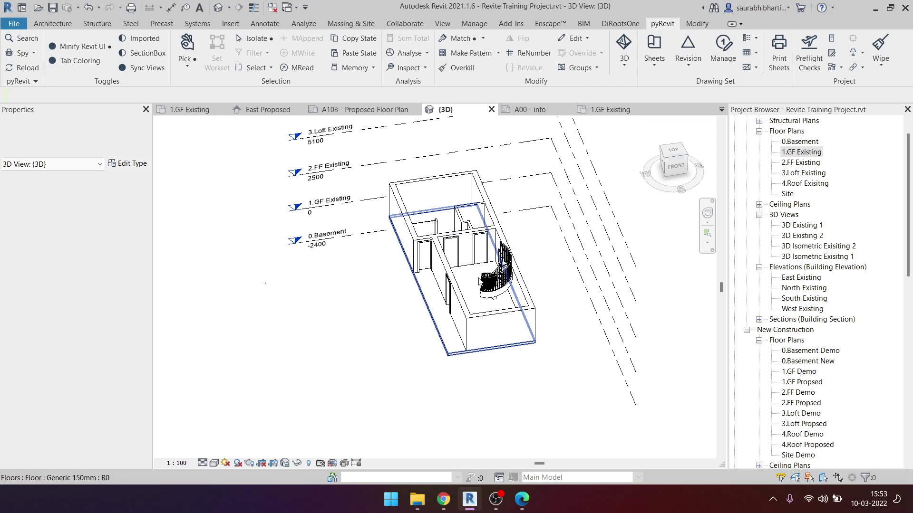
{"action": "scroll", "coordinate": [481, 282], "scroll_direction": "up", "scroll_amount": 1}
{"action": "scroll", "coordinate": [427, 284], "scroll_direction": "down", "scroll_amount": 2}
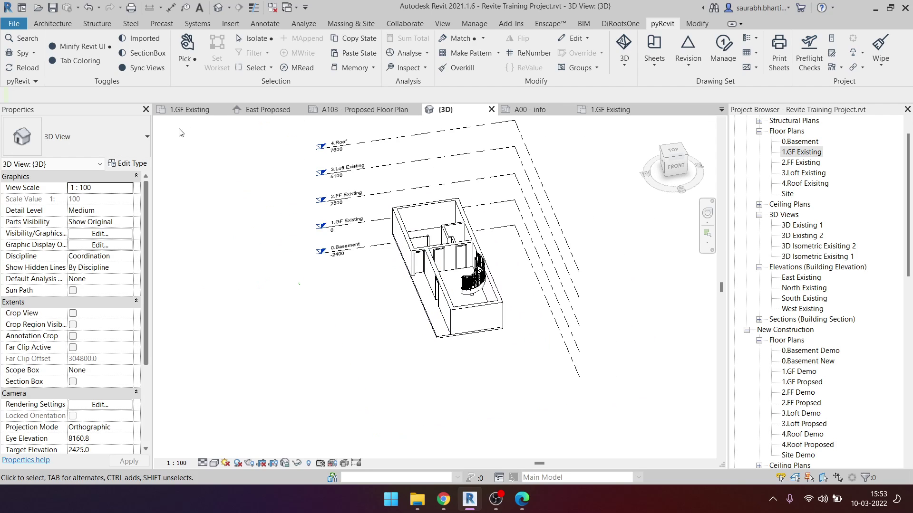
Step: Temporarily hide the front wall (HH) to inspect the stair, then restore it (HR)
{"action": "left_click", "coordinate": [471, 316]}
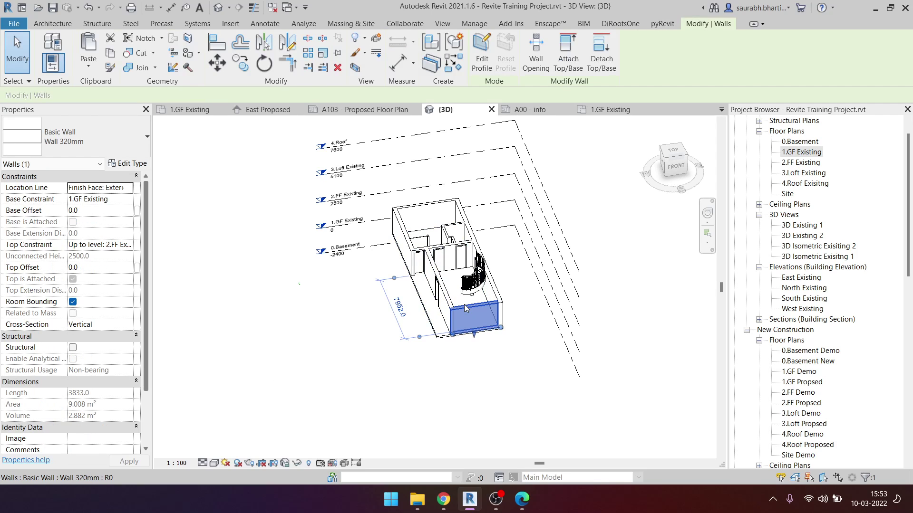
{"action": "scroll", "coordinate": [469, 312], "scroll_direction": "up", "scroll_amount": 2}
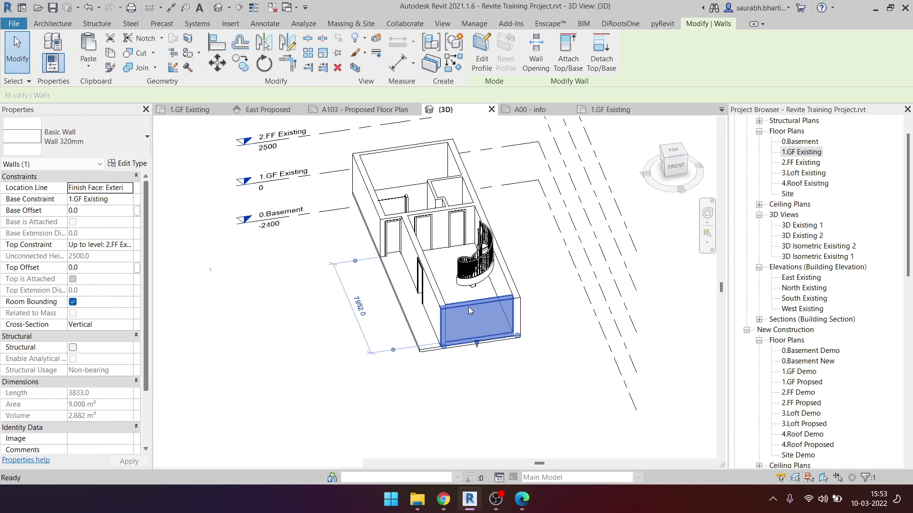
{"action": "key", "text": "h"}
{"action": "key", "text": "h"}
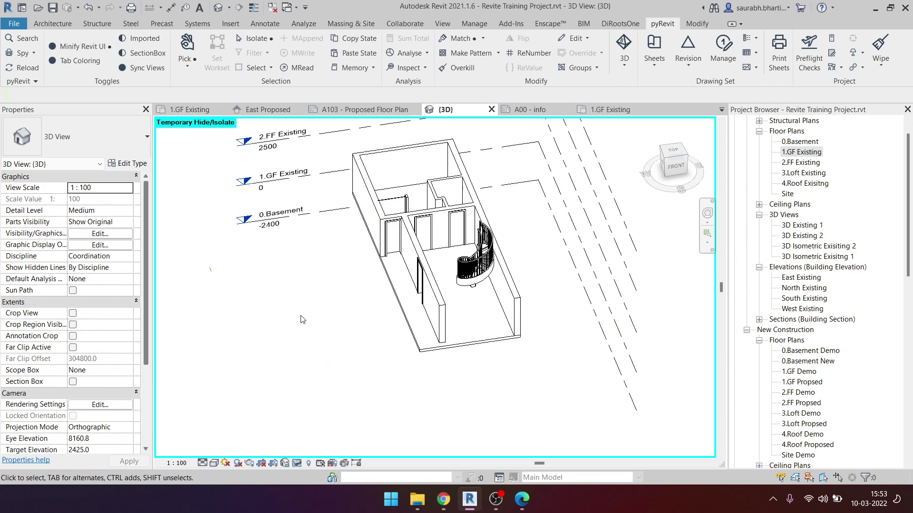
{"action": "key", "text": "h"}
{"action": "key", "text": "r"}
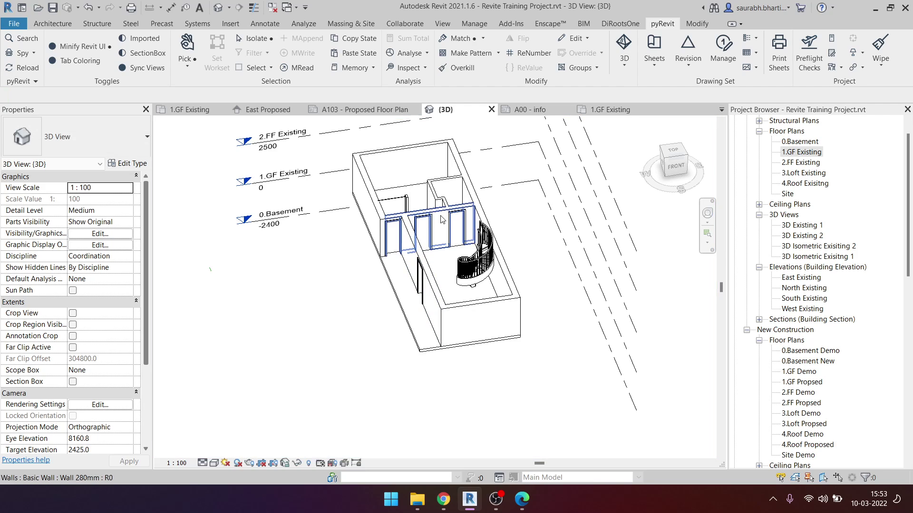
{"action": "middle_click_drag", "start_coordinate": [403, 172], "coordinate": [404, 443], "text": "shift"}
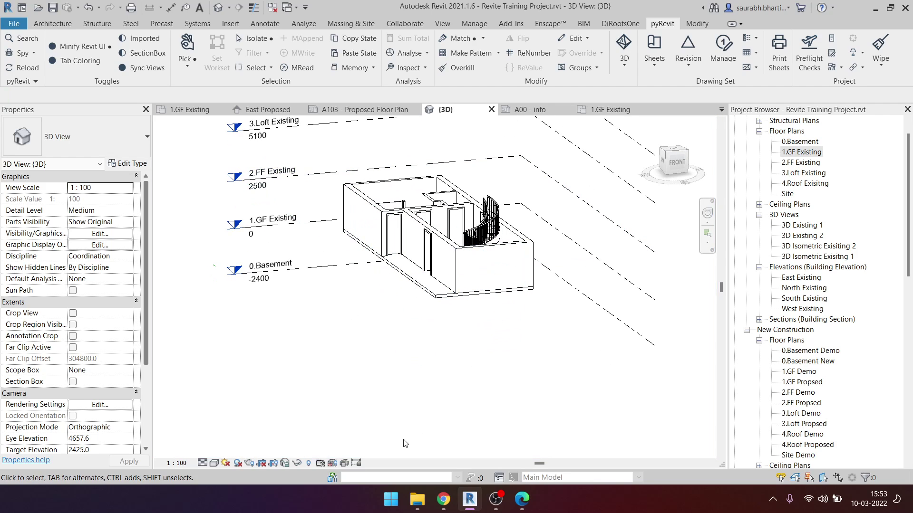
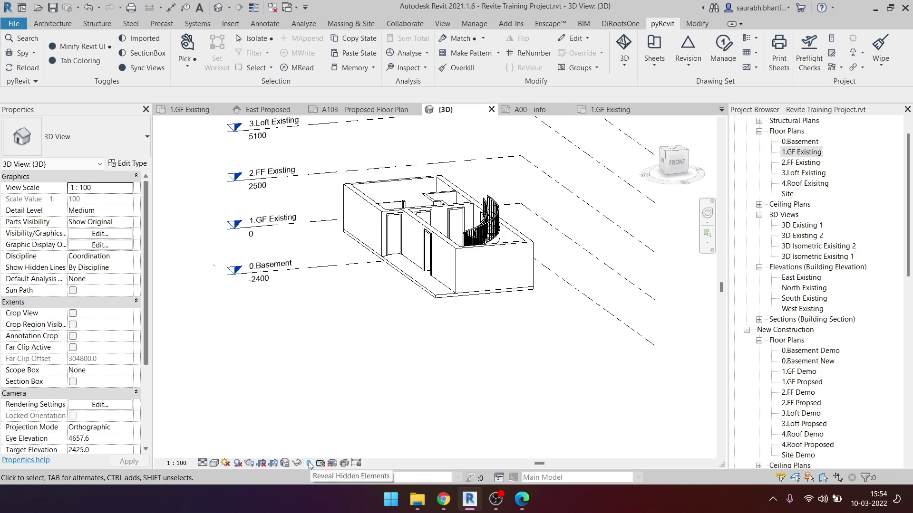
Step: Reveal hidden elements (RH) and unhide the Generic 150mm floor slab in the 3D view
{"action": "key", "text": "r"}
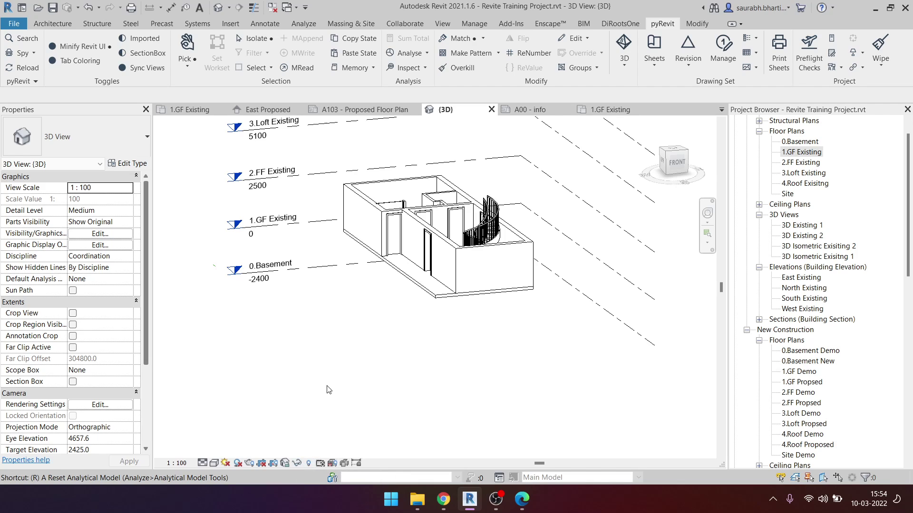
{"action": "key", "text": "h"}
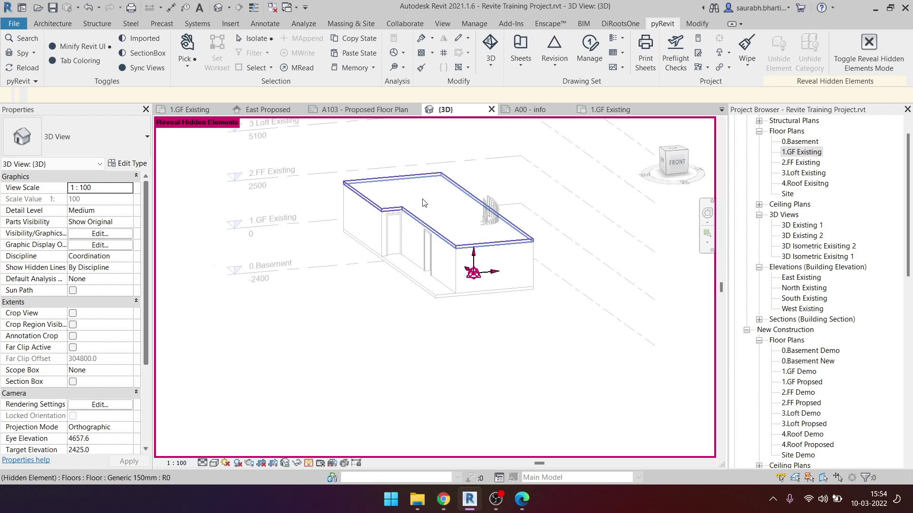
{"action": "left_click", "coordinate": [423, 200]}
{"action": "right_click", "coordinate": [398, 188]}
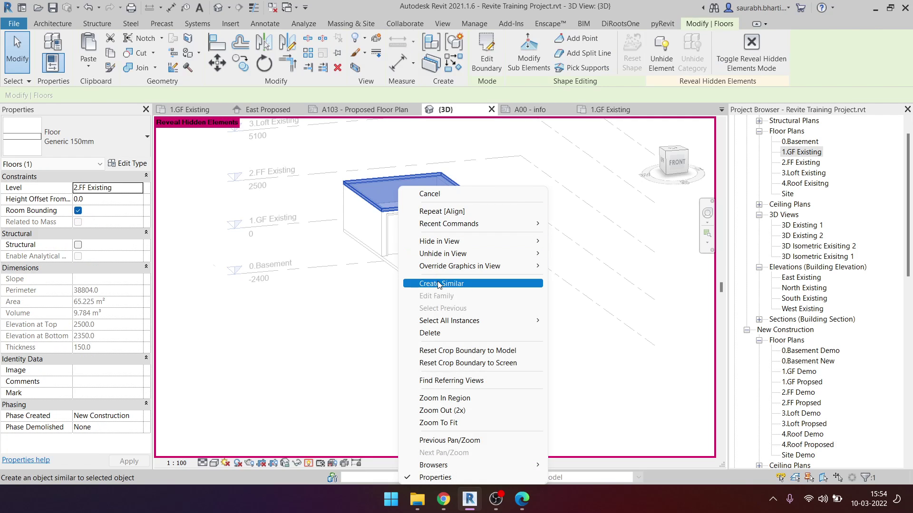
{"action": "mouse_move", "coordinate": [443, 254]}
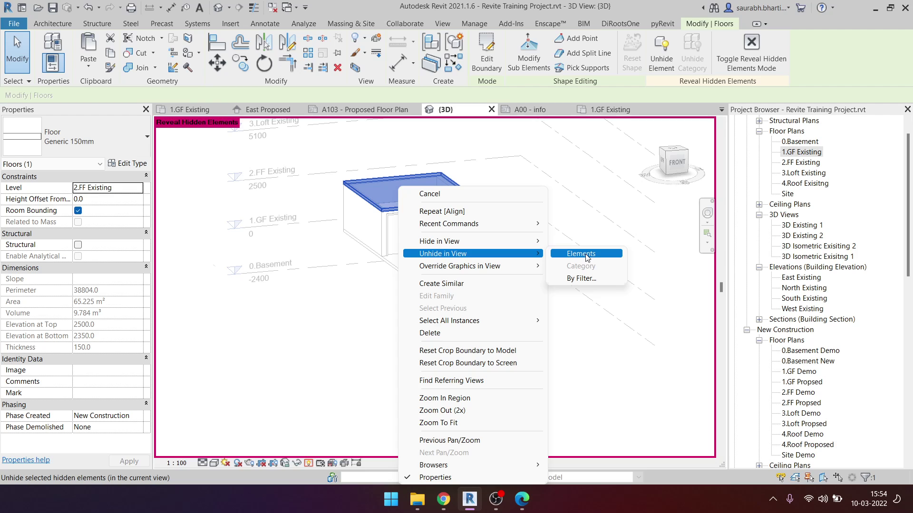
{"action": "left_click", "coordinate": [586, 258]}
{"action": "left_click", "coordinate": [424, 356]}
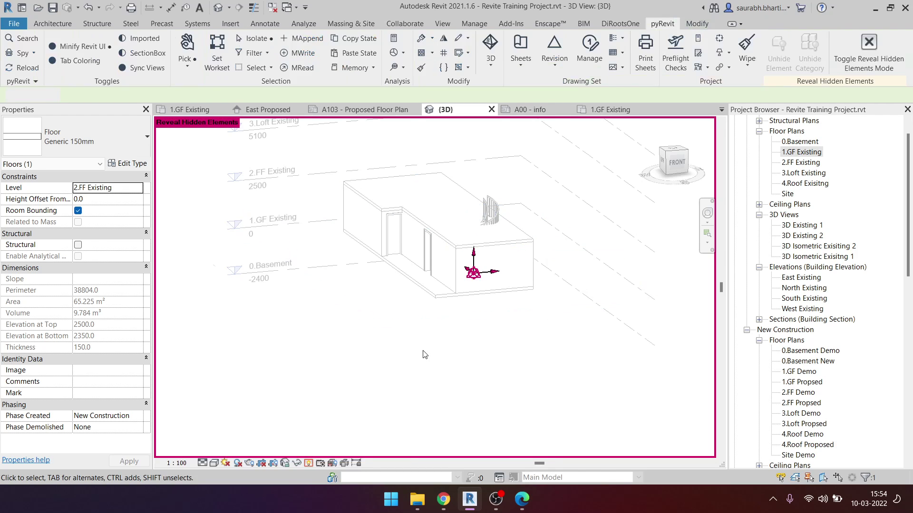
{"action": "mouse_move", "coordinate": [424, 356]}
{"action": "middle_mouse_down", "text": "shift"}
{"action": "mouse_move", "coordinate": [480, 420]}
{"action": "mouse_move", "coordinate": [450, 328]}
{"action": "middle_mouse_up", "text": "shift"}
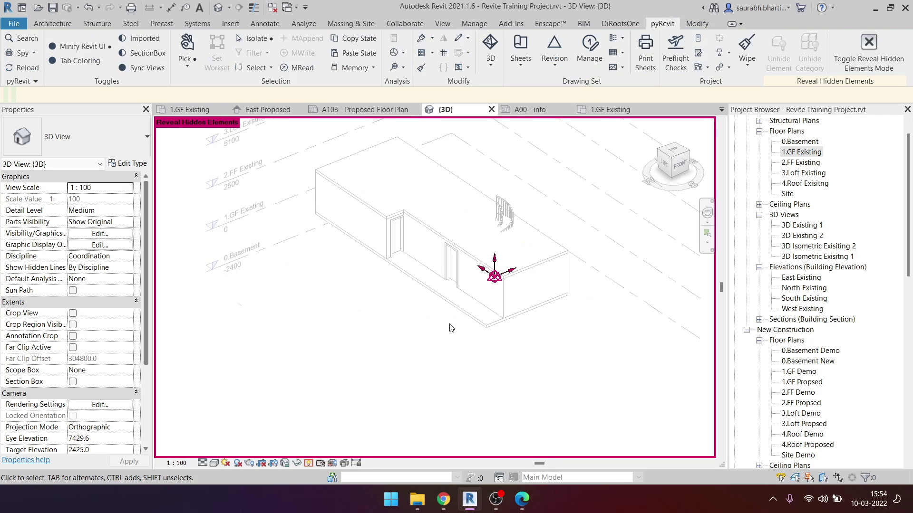
{"action": "left_click", "coordinate": [308, 464]}
{"action": "middle_click_drag", "start_coordinate": [434, 413], "coordinate": [412, 369], "text": "shift"}
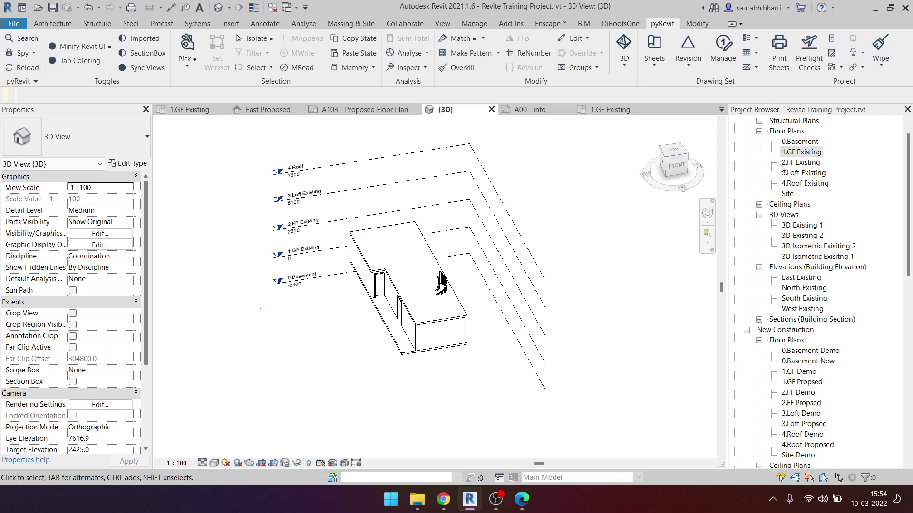
Step: Open the 1.GF Existing floor plan and frame the whole ground floor
{"action": "double_click", "coordinate": [801, 153]}
{"action": "scroll", "coordinate": [492, 224], "scroll_direction": "down", "scroll_amount": 5}
{"action": "middle_click_drag", "start_coordinate": [492, 224], "coordinate": [418, 251]}
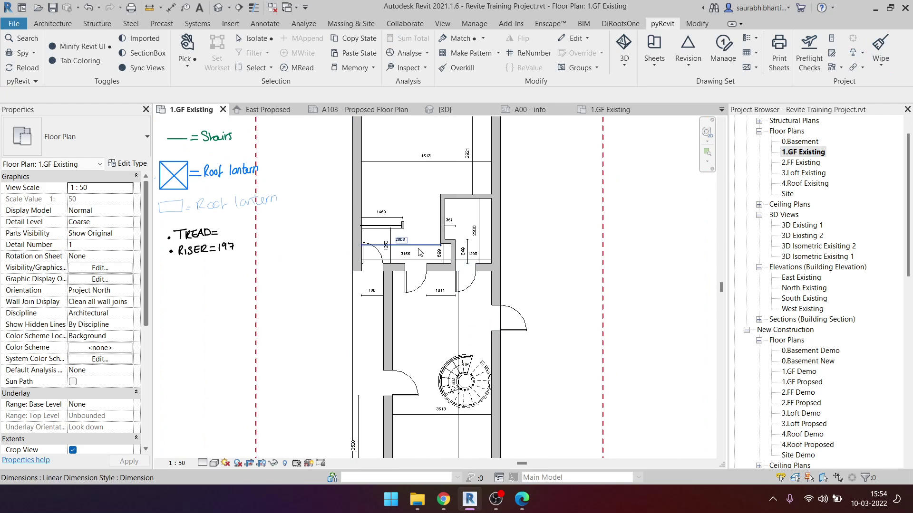
{"action": "left_click", "coordinate": [526, 502]}
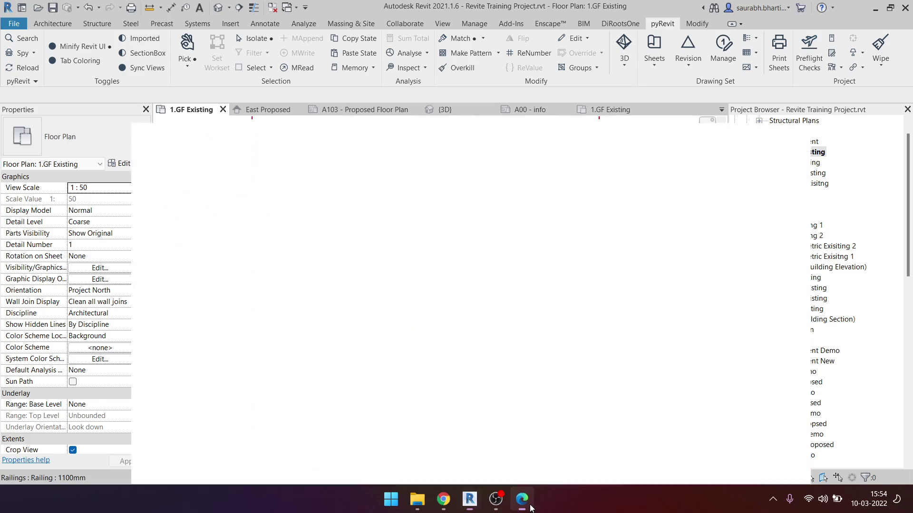
{"action": "key", "text": "super+Up"}
{"action": "scroll", "coordinate": [283, 271], "scroll_direction": "down", "scroll_amount": 2, "text": "ctrl"}
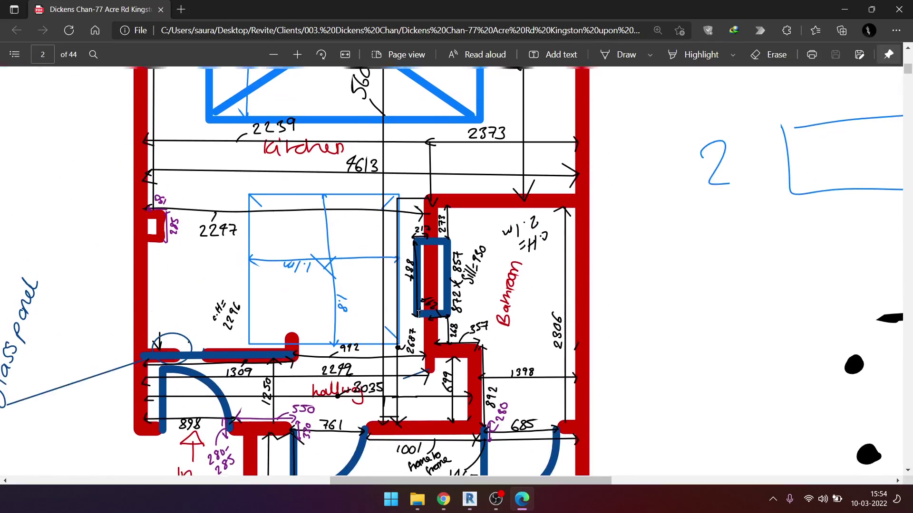
{"action": "scroll", "coordinate": [283, 271], "scroll_direction": "down", "scroll_amount": 2, "text": "ctrl"}
{"action": "scroll", "coordinate": [283, 271], "scroll_direction": "down", "scroll_amount": 1, "text": "ctrl"}
{"action": "scroll", "coordinate": [283, 271], "scroll_direction": "up", "scroll_amount": 3}
{"action": "scroll", "coordinate": [290, 270], "scroll_direction": "down", "scroll_amount": 3}
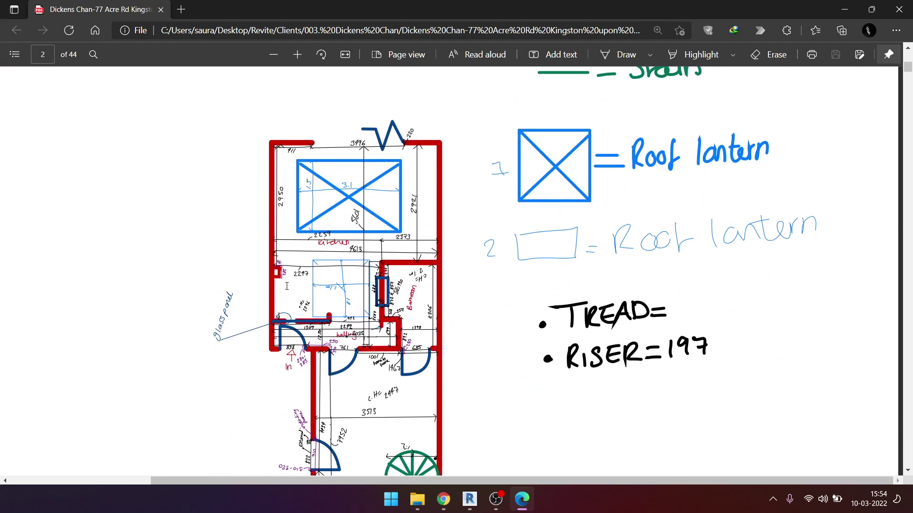
{"action": "scroll", "coordinate": [280, 273], "scroll_direction": "up", "scroll_amount": 3, "text": "ctrl"}
{"action": "scroll", "coordinate": [281, 273], "scroll_direction": "up", "scroll_amount": 2, "text": "ctrl"}
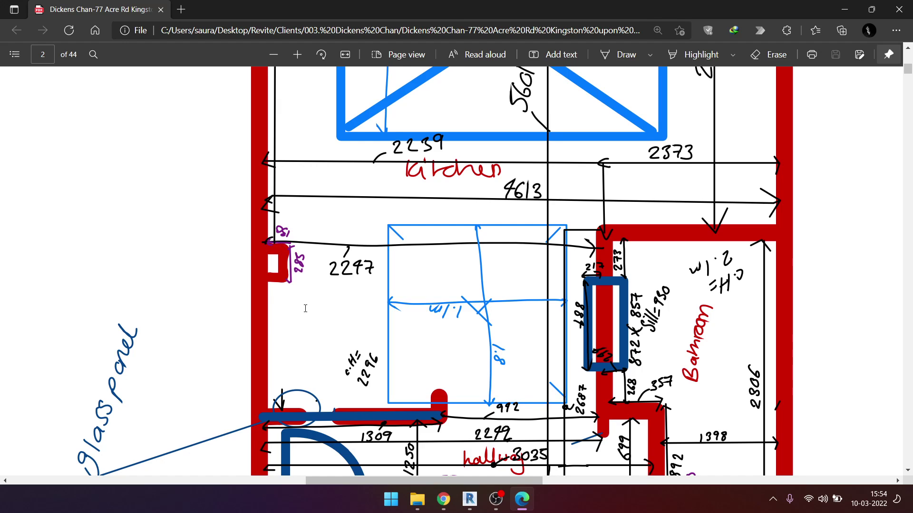
{"action": "scroll", "coordinate": [304, 295], "scroll_direction": "up", "scroll_amount": 2}
{"action": "scroll", "coordinate": [302, 261], "scroll_direction": "up", "scroll_amount": 2}
{"action": "scroll", "coordinate": [297, 224], "scroll_direction": "up", "scroll_amount": 2}
{"action": "scroll", "coordinate": [291, 177], "scroll_direction": "down", "scroll_amount": 4}
{"action": "scroll", "coordinate": [291, 177], "scroll_direction": "down", "scroll_amount": 1, "text": "ctrl"}
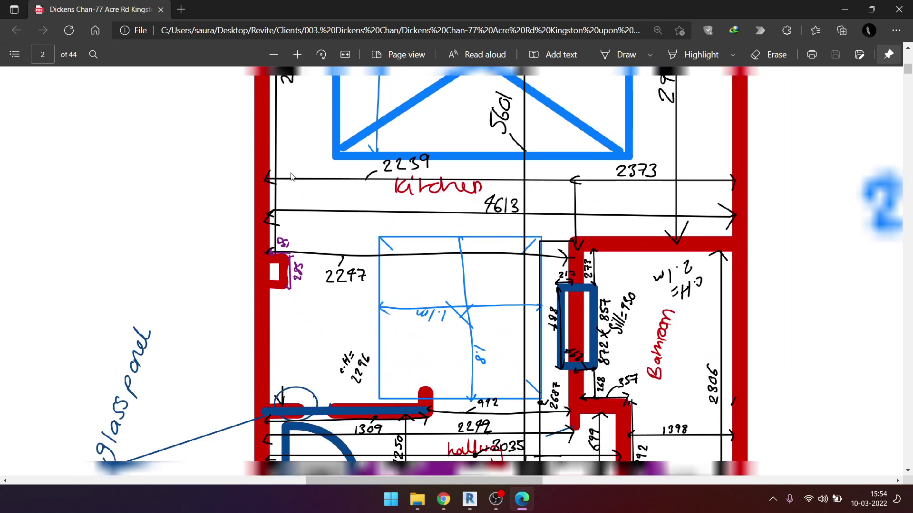
{"action": "scroll", "coordinate": [291, 176], "scroll_direction": "down", "scroll_amount": 2, "text": "ctrl"}
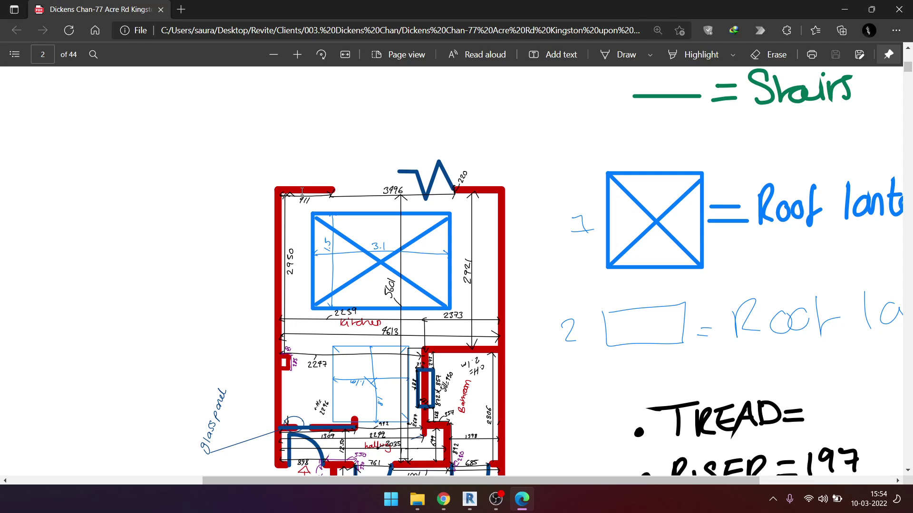
{"action": "left_click", "coordinate": [871, 10]}
{"action": "left_click", "coordinate": [697, 136]}
Step: Place a 475x247 architectural column beside the left kitchen wall
{"action": "scroll", "coordinate": [423, 253], "scroll_direction": "up", "scroll_amount": 2}
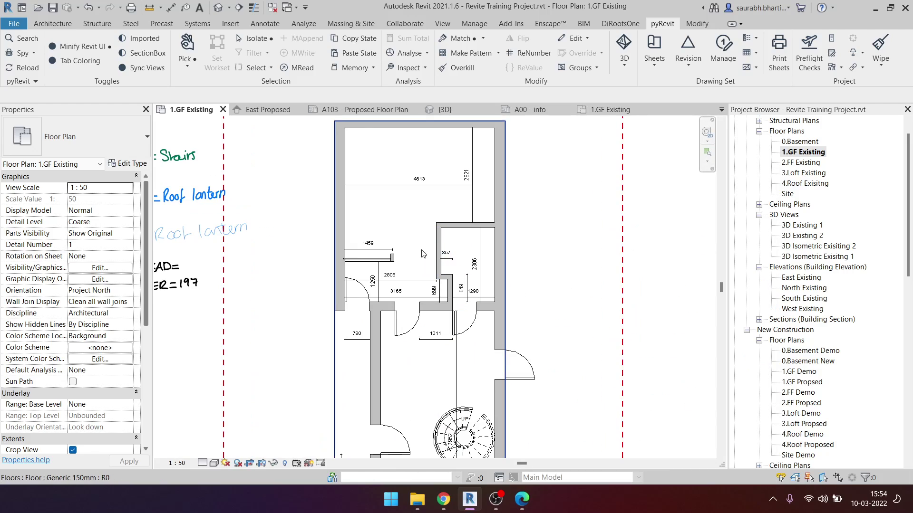
{"action": "scroll", "coordinate": [372, 233], "scroll_direction": "up", "scroll_amount": 1}
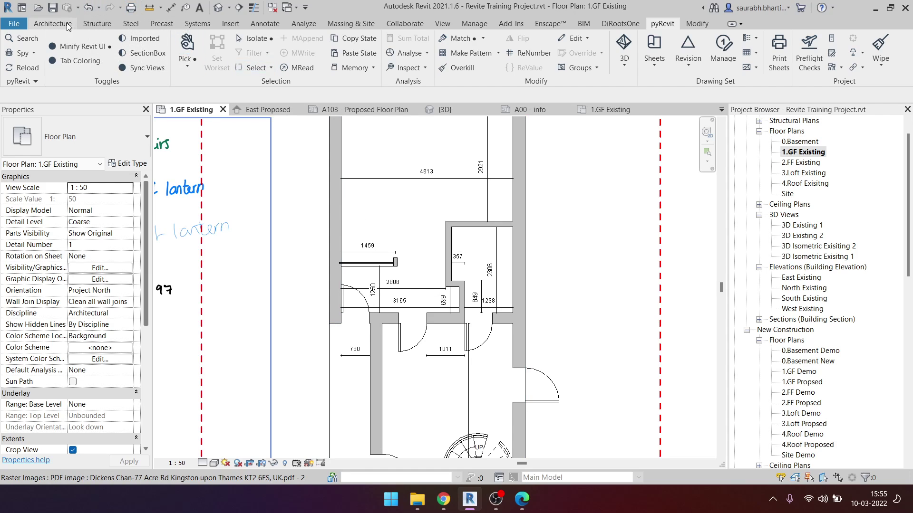
{"action": "left_click", "coordinate": [52, 23]}
{"action": "left_click", "coordinate": [180, 72]}
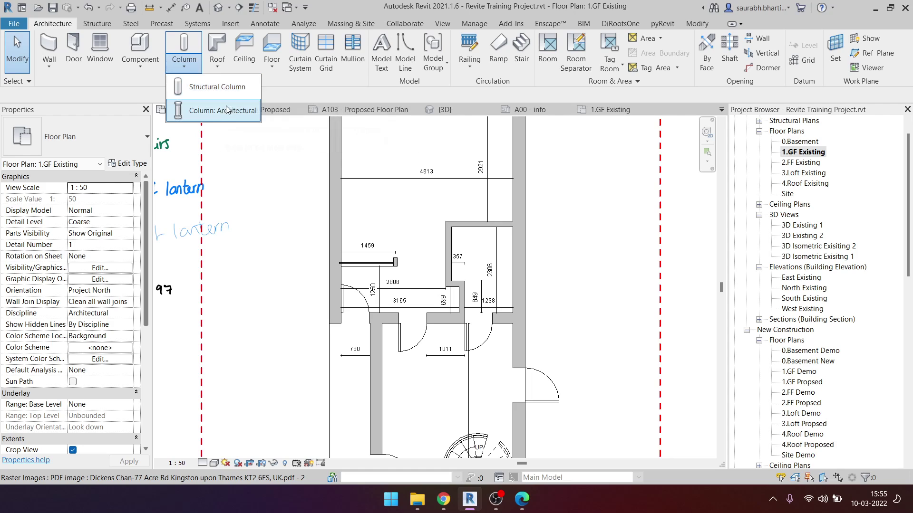
{"action": "left_click", "coordinate": [209, 120]}
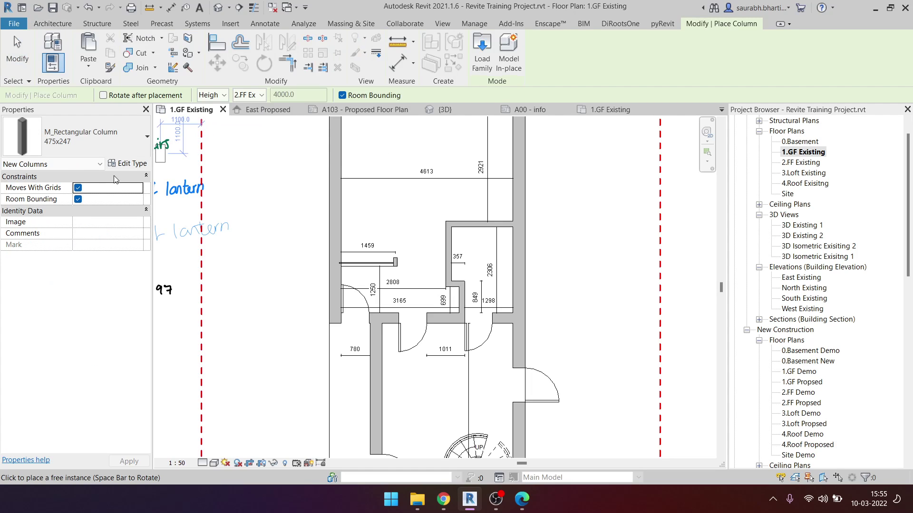
{"action": "scroll", "coordinate": [346, 188], "scroll_direction": "up", "scroll_amount": 2}
{"action": "scroll", "coordinate": [346, 188], "scroll_direction": "up", "scroll_amount": 1}
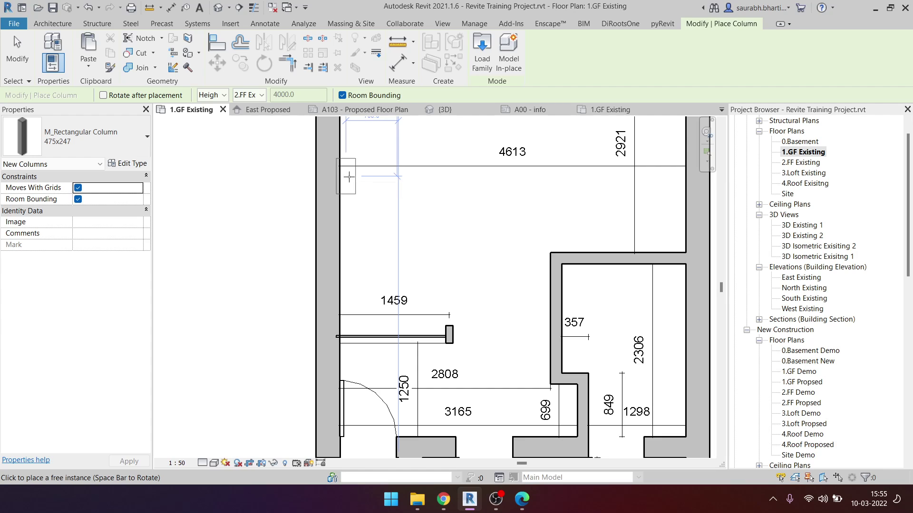
{"action": "left_click", "coordinate": [349, 176]}
{"action": "key", "text": "Escape"}
Step: Align (AL) the column's edge flush to the wall's inner face
{"action": "left_click", "coordinate": [352, 188]}
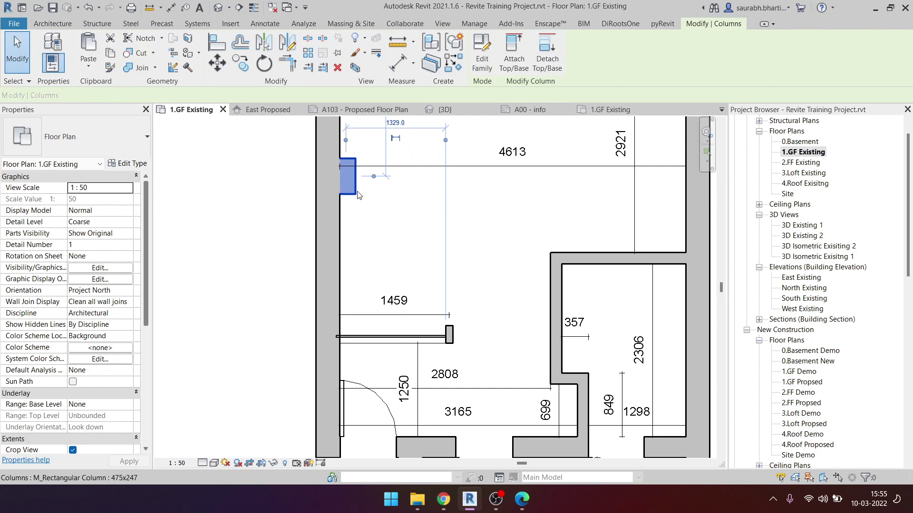
{"action": "key", "text": "a"}
{"action": "key", "text": "l"}
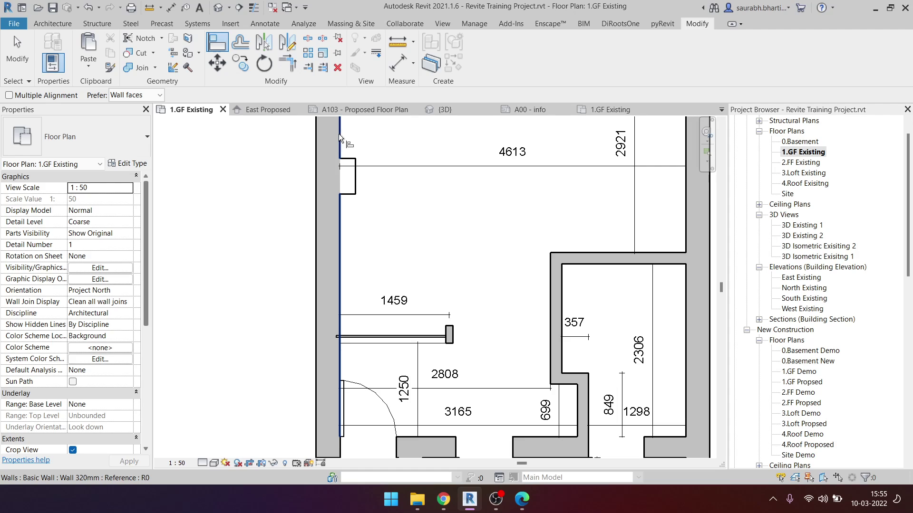
{"action": "left_click", "coordinate": [339, 195]}
{"action": "key", "text": "Escape"}
{"action": "left_click", "coordinate": [334, 185]}
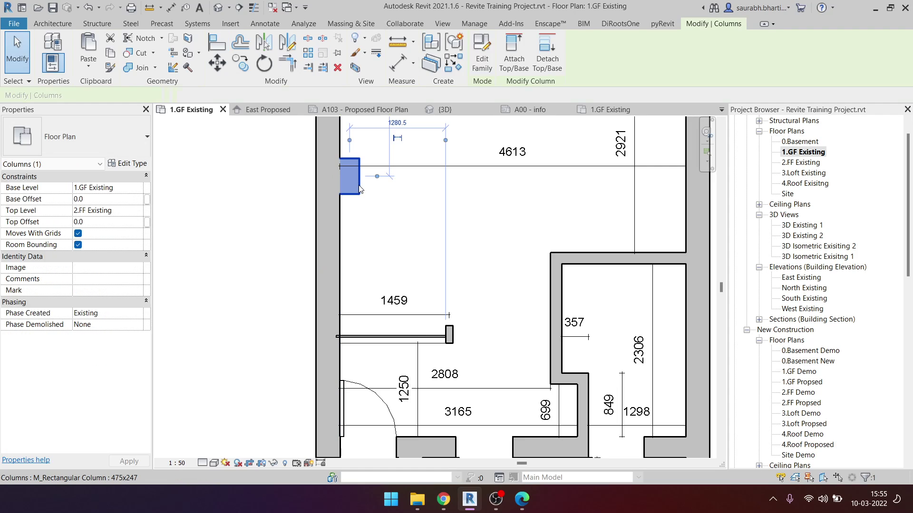
Step: Check the kitchen wall pier on the PDF survey
{"action": "left_click", "coordinate": [522, 500]}
{"action": "scroll", "coordinate": [276, 341], "scroll_direction": "up", "scroll_amount": 1, "text": "ctrl"}
{"action": "scroll", "coordinate": [275, 342], "scroll_direction": "up", "scroll_amount": 2, "text": "ctrl"}
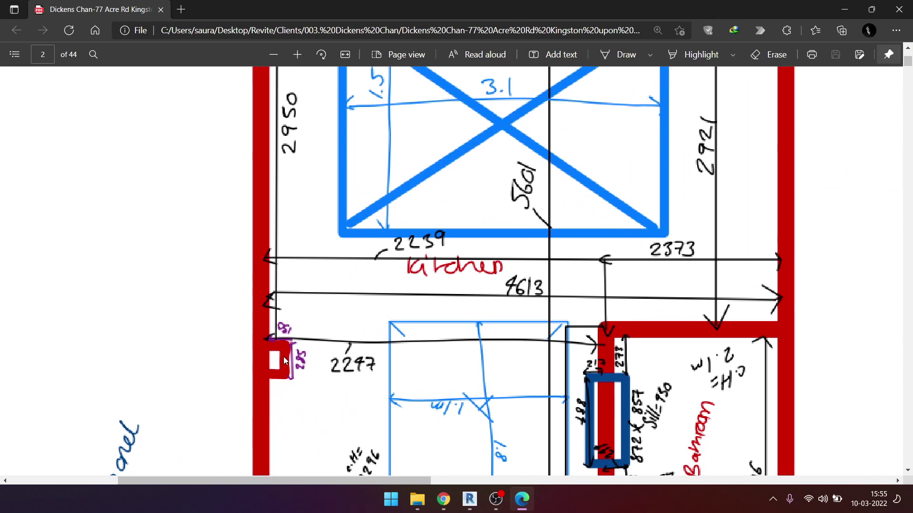
{"action": "scroll", "coordinate": [275, 342], "scroll_direction": "up", "scroll_amount": 1, "text": "ctrl"}
{"action": "scroll", "coordinate": [499, 295], "scroll_direction": "down", "scroll_amount": 1, "text": "ctrl"}
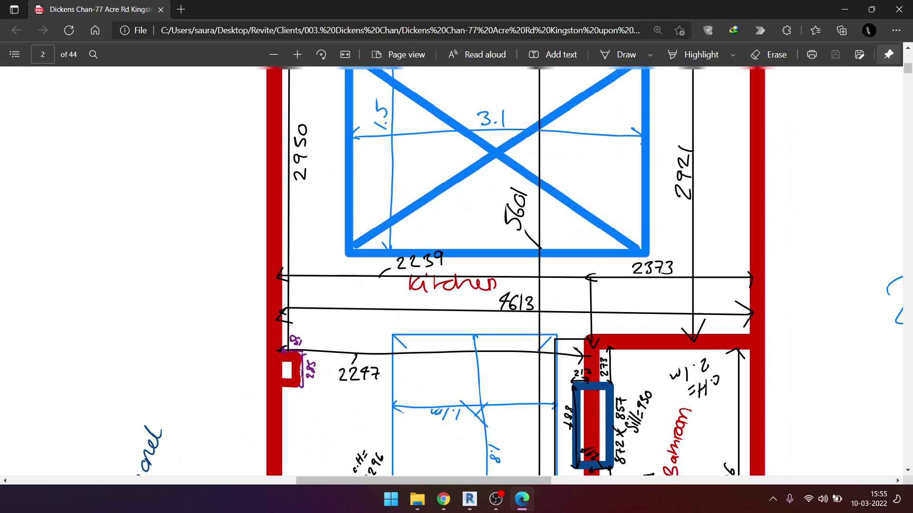
{"action": "scroll", "coordinate": [610, 265], "scroll_direction": "up", "scroll_amount": 1}
Step: Back in the plan, pan over the underlaid sketch to its legend notes
{"action": "left_click", "coordinate": [844, 10]}
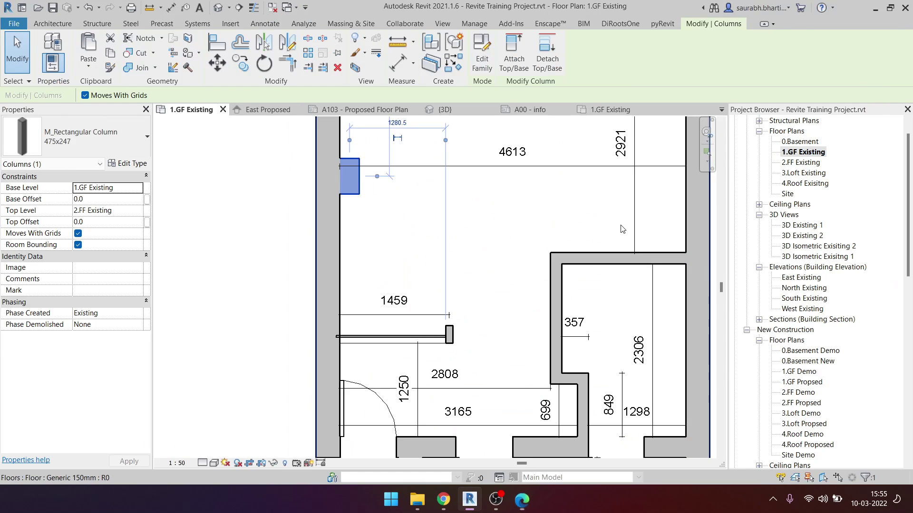
{"action": "scroll", "coordinate": [348, 235], "scroll_direction": "down", "scroll_amount": 2}
{"action": "middle_click_drag", "start_coordinate": [266, 233], "coordinate": [689, 236]}
{"action": "scroll", "coordinate": [308, 262], "scroll_direction": "up", "scroll_amount": 4}
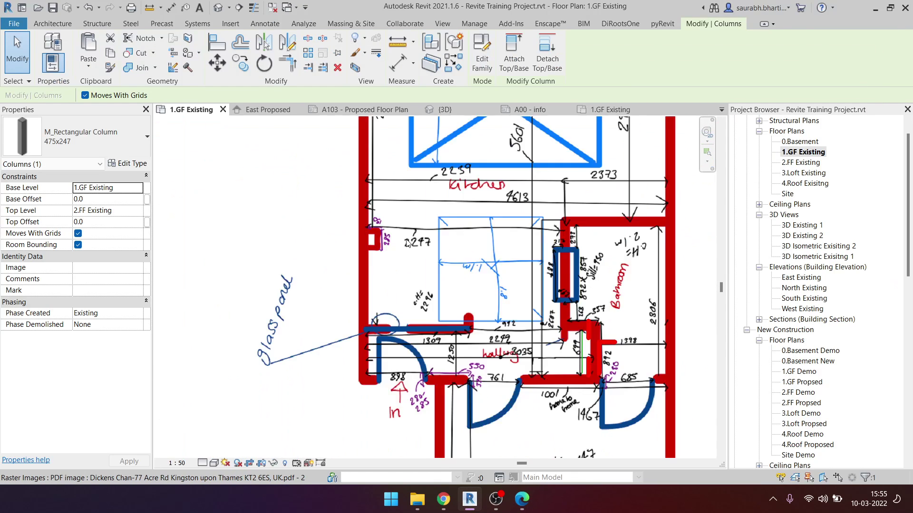
{"action": "scroll", "coordinate": [308, 262], "scroll_direction": "up", "scroll_amount": 2}
{"action": "scroll", "coordinate": [308, 263], "scroll_direction": "up", "scroll_amount": 2}
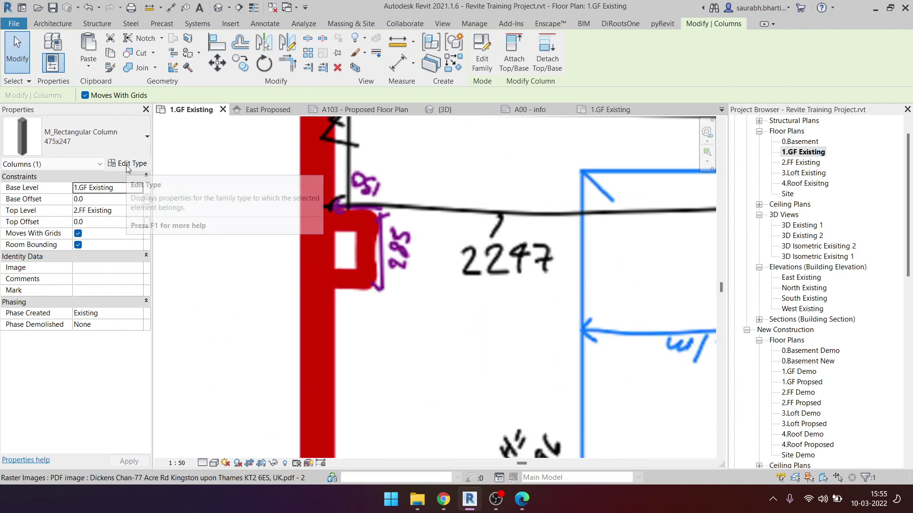
{"action": "scroll", "coordinate": [190, 332], "scroll_direction": "down", "scroll_amount": 2}
{"action": "middle_click_drag", "start_coordinate": [295, 285], "coordinate": [190, 336]}
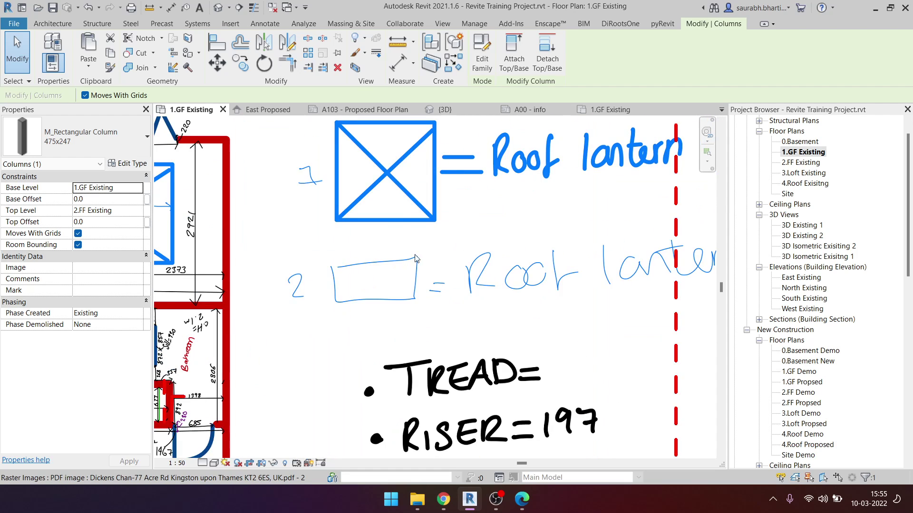
{"action": "scroll", "coordinate": [413, 256], "scroll_direction": "down", "scroll_amount": 3}
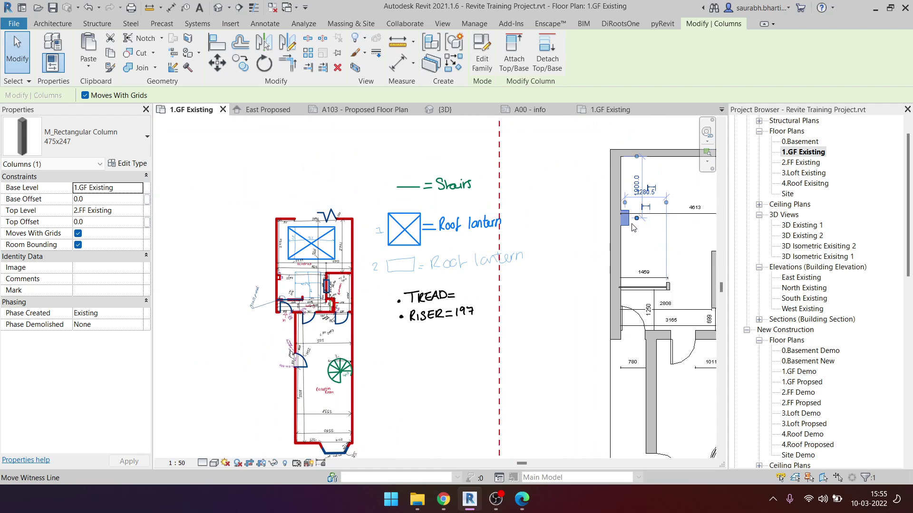
Step: Duplicate the column type as 'column 130x285' with Depth 130 and Width 285
{"action": "left_click", "coordinate": [127, 164]}
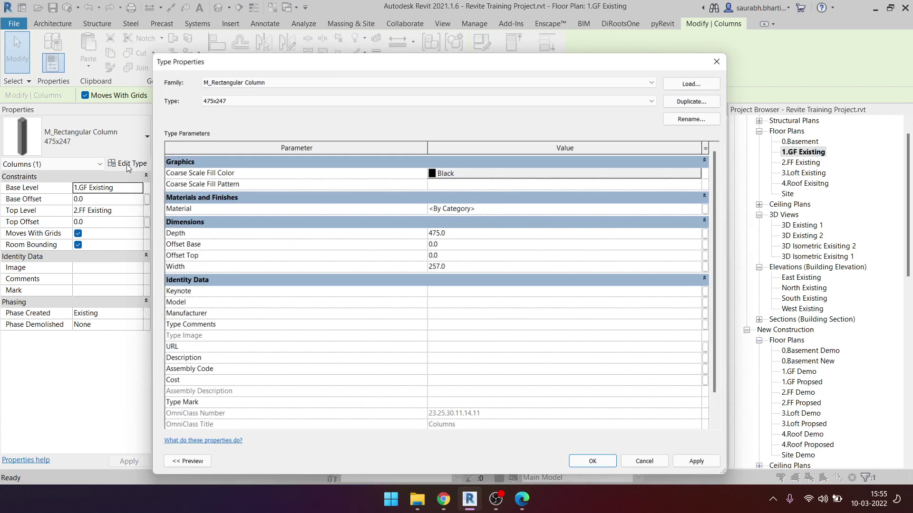
{"action": "left_click", "coordinate": [698, 98]}
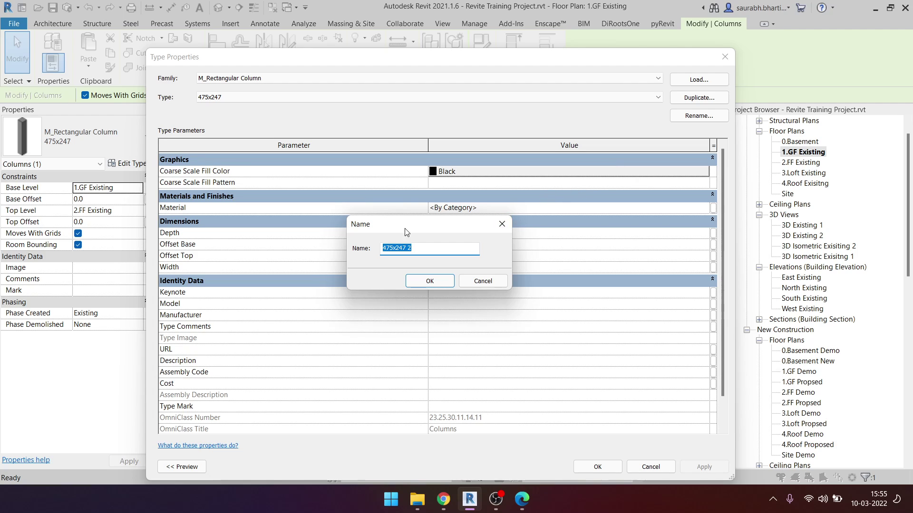
{"action": "type", "text": "column 130x285"}
{"action": "left_click", "coordinate": [413, 279]}
{"action": "left_click", "coordinate": [496, 233]}
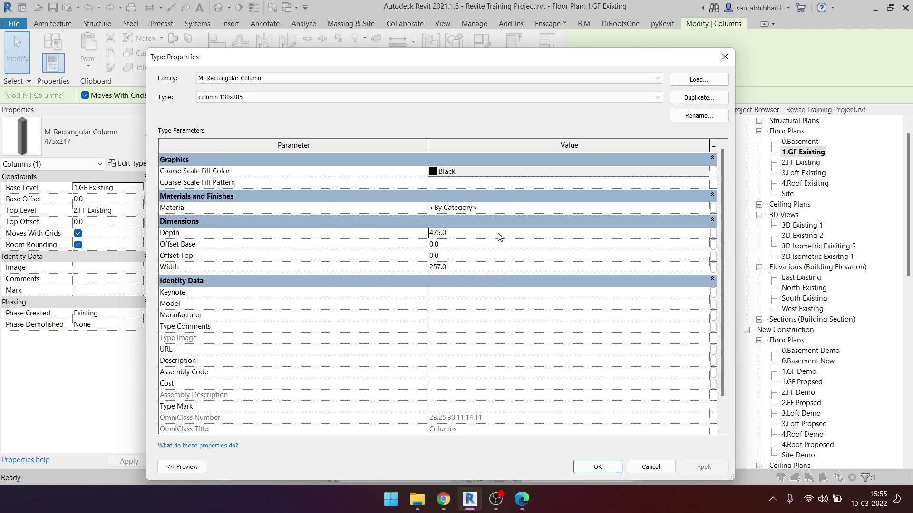
{"action": "type", "text": "130"}
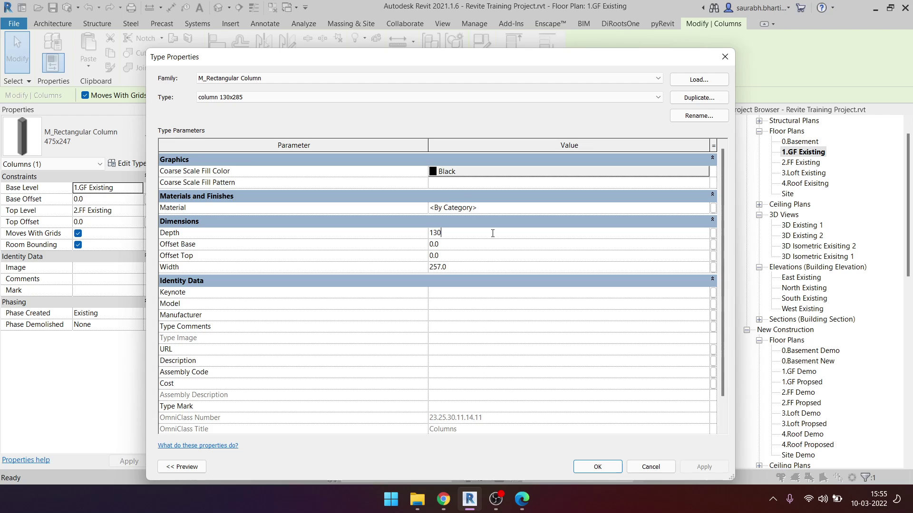
{"action": "left_click", "coordinate": [484, 267]}
{"action": "type", "text": "285"}
{"action": "left_click", "coordinate": [598, 466]}
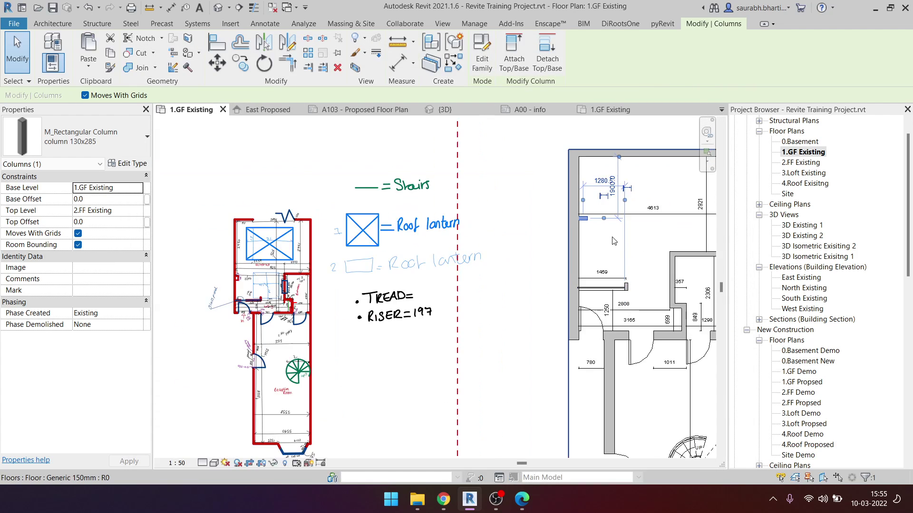
Step: Rotate the column 90 degrees and align its edge to the inner wall face
{"action": "scroll", "coordinate": [614, 241], "scroll_direction": "up", "scroll_amount": 5}
{"action": "left_click", "coordinate": [594, 221]}
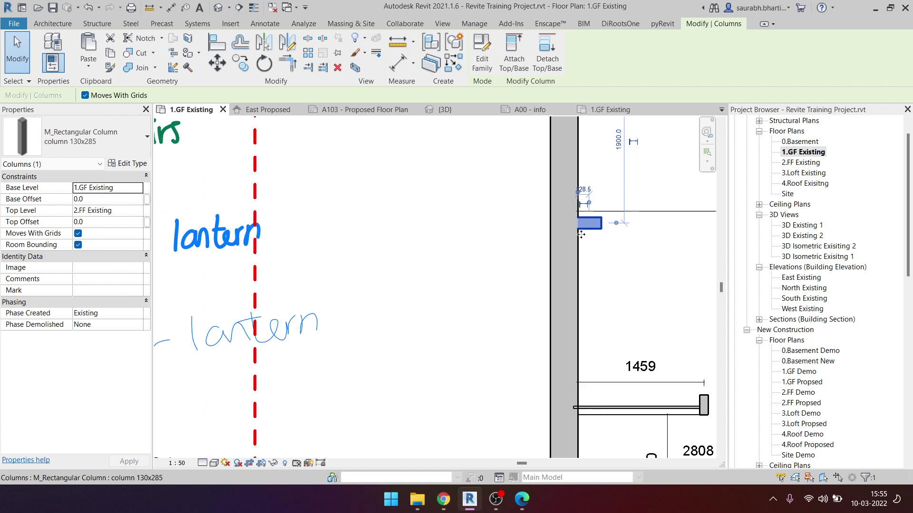
{"action": "scroll", "coordinate": [581, 235], "scroll_direction": "down", "scroll_amount": 3}
{"action": "key", "text": "space"}
{"action": "scroll", "coordinate": [573, 242], "scroll_direction": "up", "scroll_amount": 3}
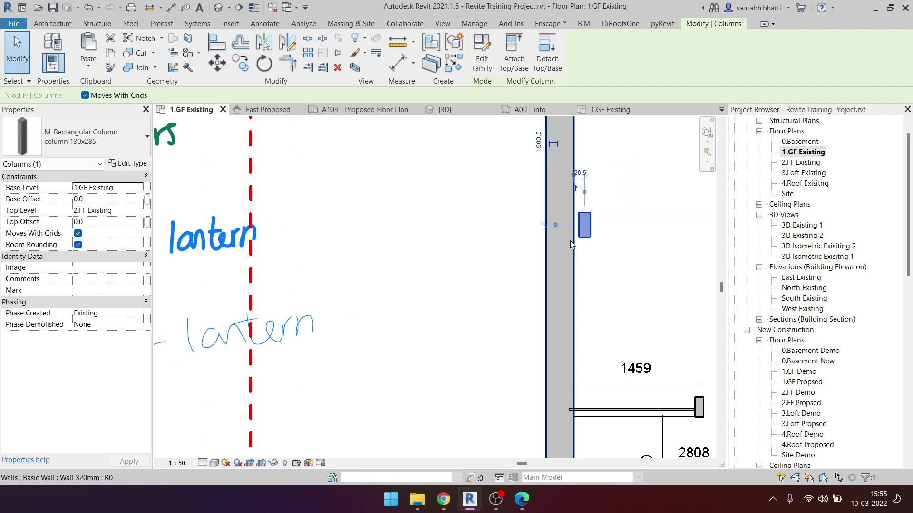
{"action": "key", "text": "a"}
{"action": "key", "text": "l"}
{"action": "scroll", "coordinate": [574, 209], "scroll_direction": "up", "scroll_amount": 3}
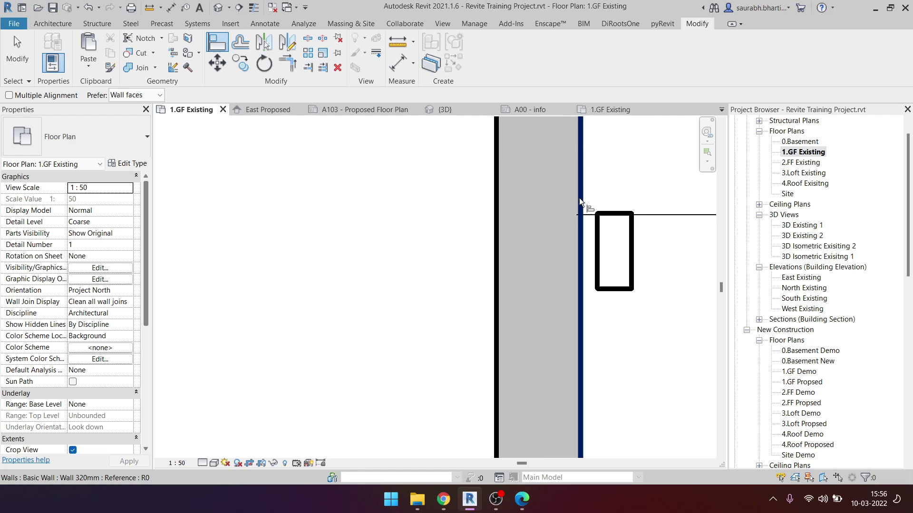
{"action": "left_click", "coordinate": [579, 198]}
{"action": "left_click", "coordinate": [596, 253]}
{"action": "scroll", "coordinate": [542, 292], "scroll_direction": "down", "scroll_amount": 3}
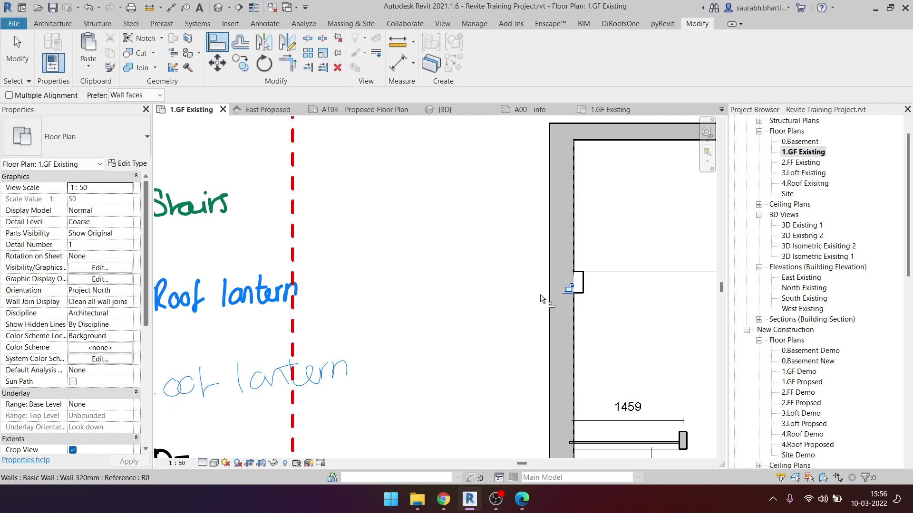
{"action": "scroll", "coordinate": [540, 298], "scroll_direction": "down", "scroll_amount": 3}
{"action": "key", "text": "Escape"}
Step: Add an aligned dimension (DI) from the top wall face to the column edge
{"action": "scroll", "coordinate": [276, 152], "scroll_direction": "up", "scroll_amount": 3}
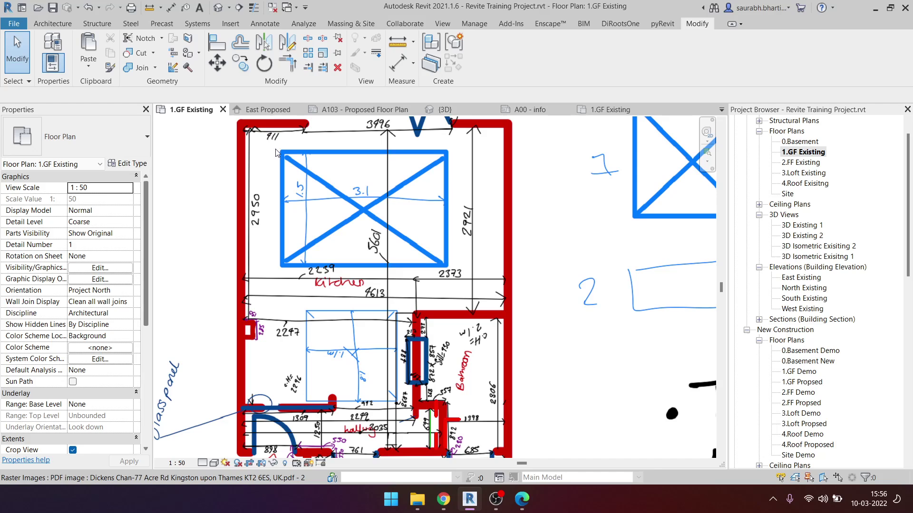
{"action": "scroll", "coordinate": [252, 231], "scroll_direction": "down", "scroll_amount": 3}
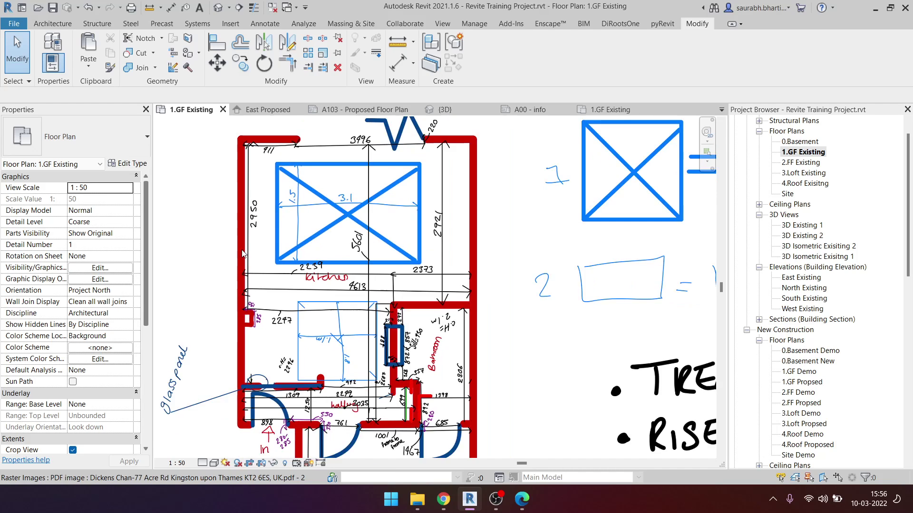
{"action": "scroll", "coordinate": [473, 243], "scroll_direction": "up", "scroll_amount": 3}
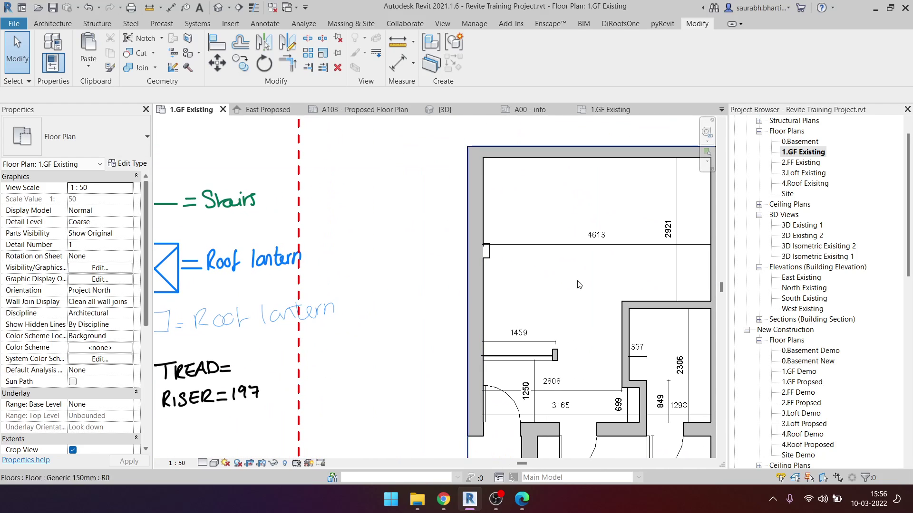
{"action": "left_click", "coordinate": [486, 251]}
{"action": "left_click", "coordinate": [486, 251]}
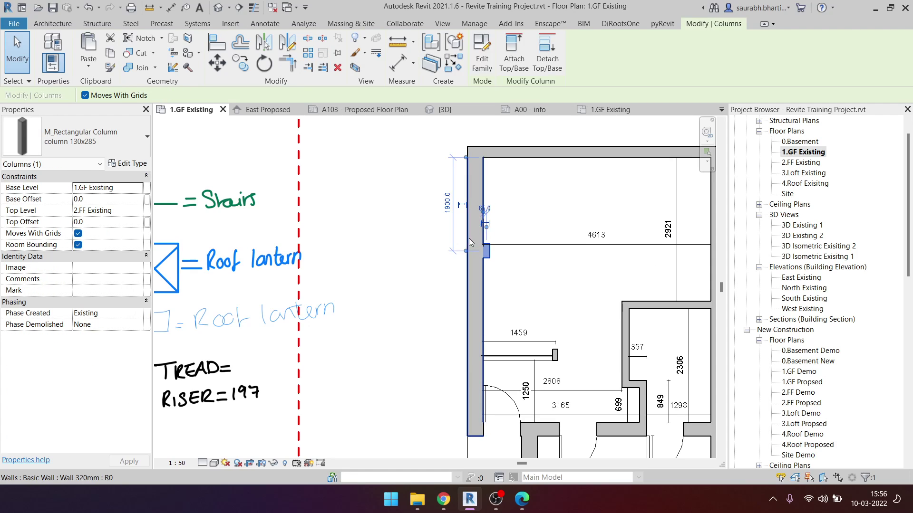
{"action": "scroll", "coordinate": [478, 226], "scroll_direction": "up", "scroll_amount": 3}
{"action": "scroll", "coordinate": [428, 297], "scroll_direction": "down", "scroll_amount": 2}
{"action": "key", "text": "Escape"}
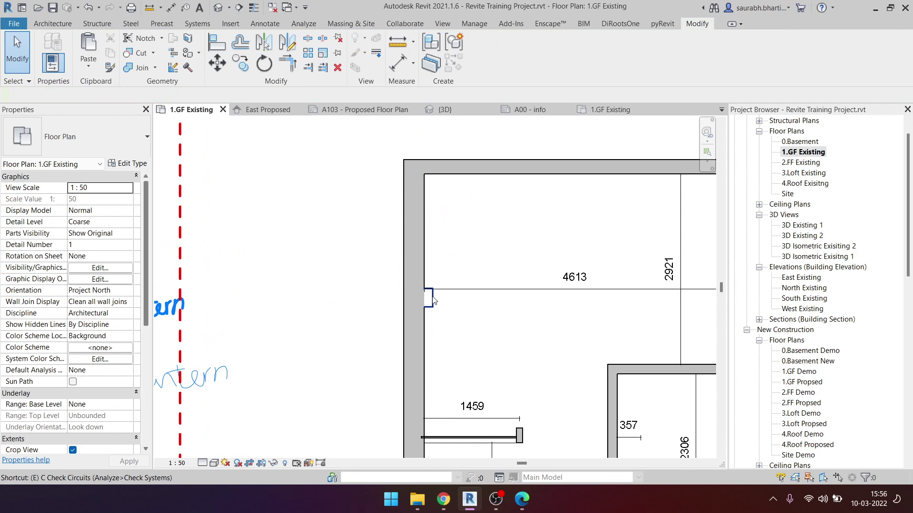
{"action": "key", "text": "d"}
{"action": "key", "text": "i"}
{"action": "left_click", "coordinate": [452, 173]}
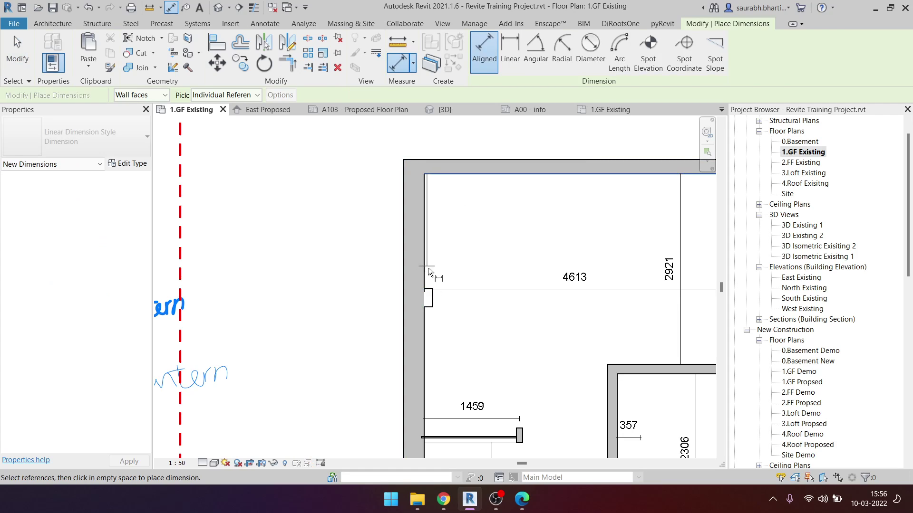
{"action": "left_click", "coordinate": [429, 286]}
{"action": "left_click", "coordinate": [468, 252]}
{"action": "key", "text": "Escape"}
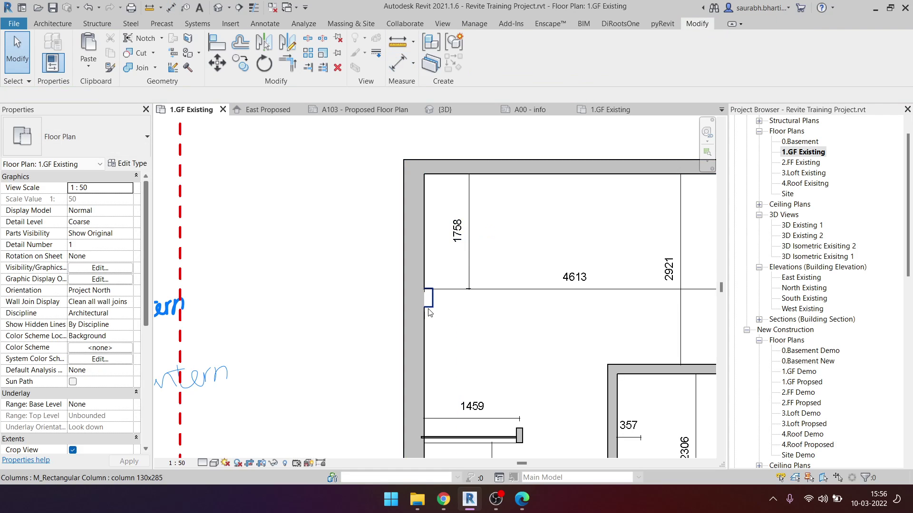
Step: Set the column's distance from the top wall to 2950
{"action": "left_click", "coordinate": [429, 298]}
{"action": "left_click", "coordinate": [460, 231]}
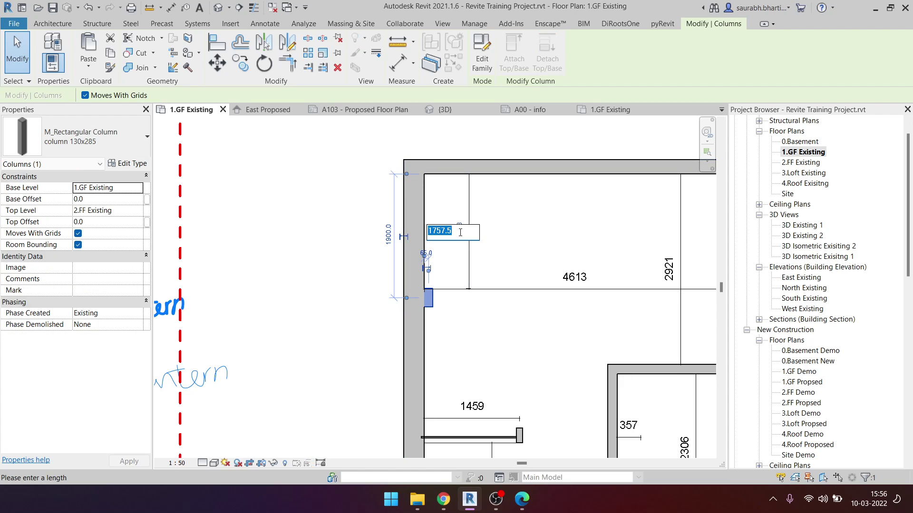
{"action": "type", "text": "2950"}
{"action": "key", "text": "Return"}
{"action": "key", "text": "Escape"}
{"action": "scroll", "coordinate": [565, 424], "scroll_direction": "down", "scroll_amount": 3}
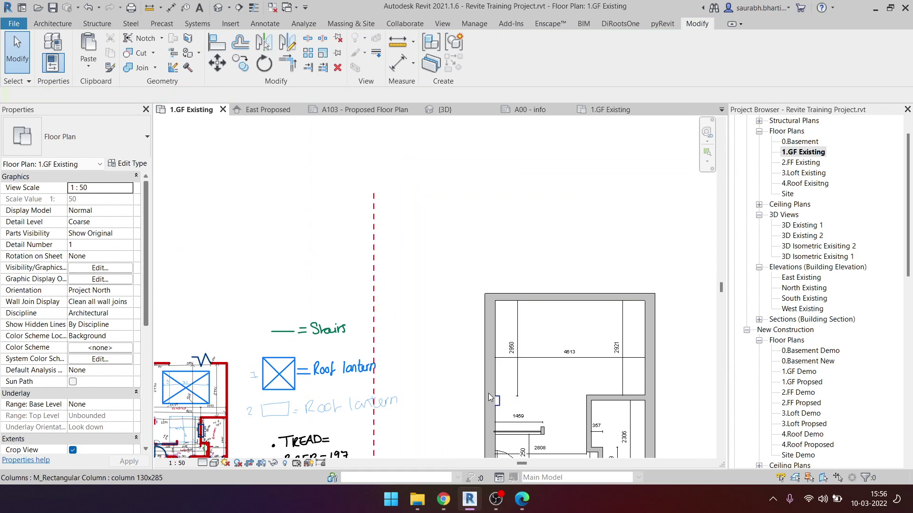
{"action": "middle_click_drag", "start_coordinate": [489, 397], "coordinate": [495, 375]}
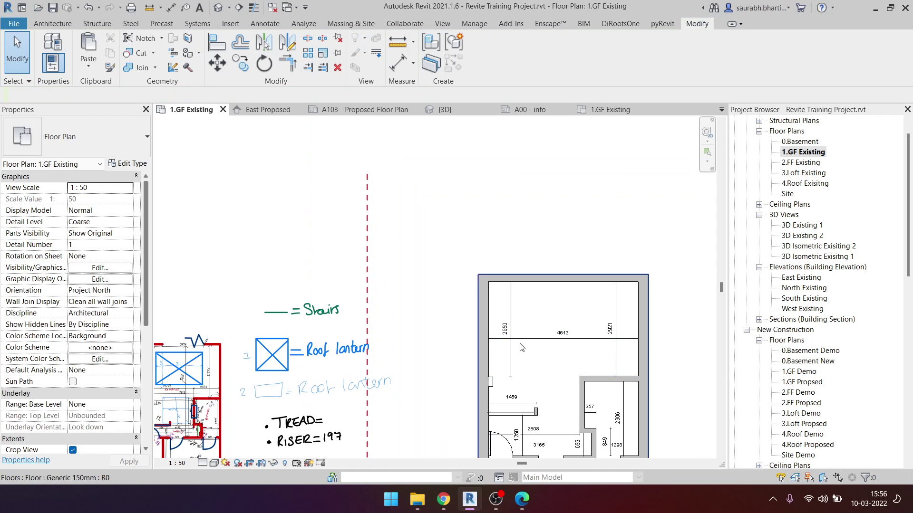
{"action": "scroll", "coordinate": [521, 348], "scroll_direction": "down", "scroll_amount": 2}
{"action": "scroll", "coordinate": [335, 313], "scroll_direction": "up", "scroll_amount": 3}
{"action": "scroll", "coordinate": [335, 314], "scroll_direction": "up", "scroll_amount": 2}
{"action": "scroll", "coordinate": [335, 313], "scroll_direction": "up", "scroll_amount": 1}
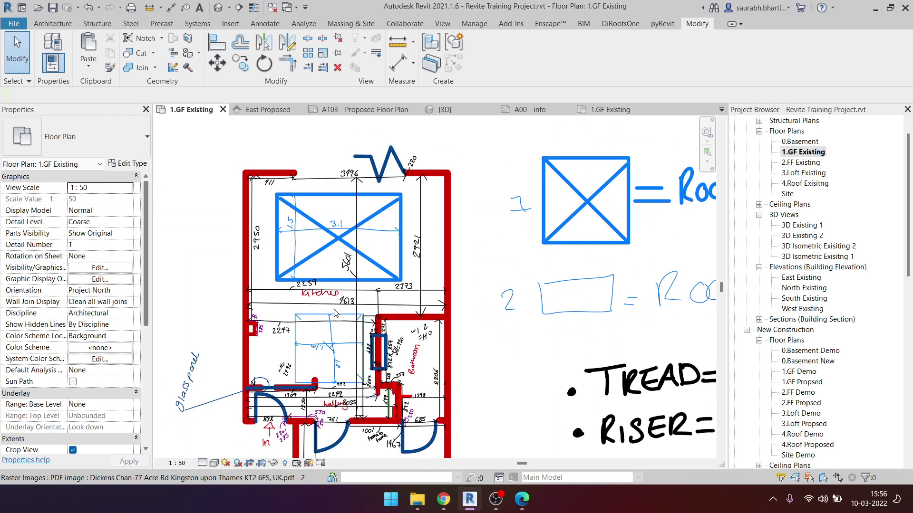
{"action": "middle_click_drag", "start_coordinate": [348, 309], "coordinate": [436, 157]}
{"action": "scroll", "coordinate": [333, 236], "scroll_direction": "up", "scroll_amount": 1}
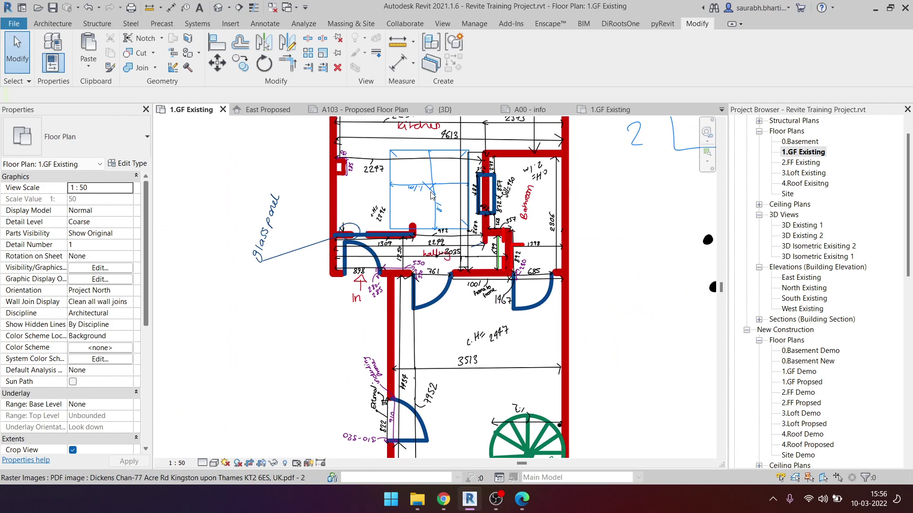
{"action": "middle_click_drag", "start_coordinate": [431, 195], "coordinate": [379, 233]}
{"action": "scroll", "coordinate": [379, 233], "scroll_direction": "up", "scroll_amount": 1}
{"action": "scroll", "coordinate": [359, 250], "scroll_direction": "down", "scroll_amount": 3}
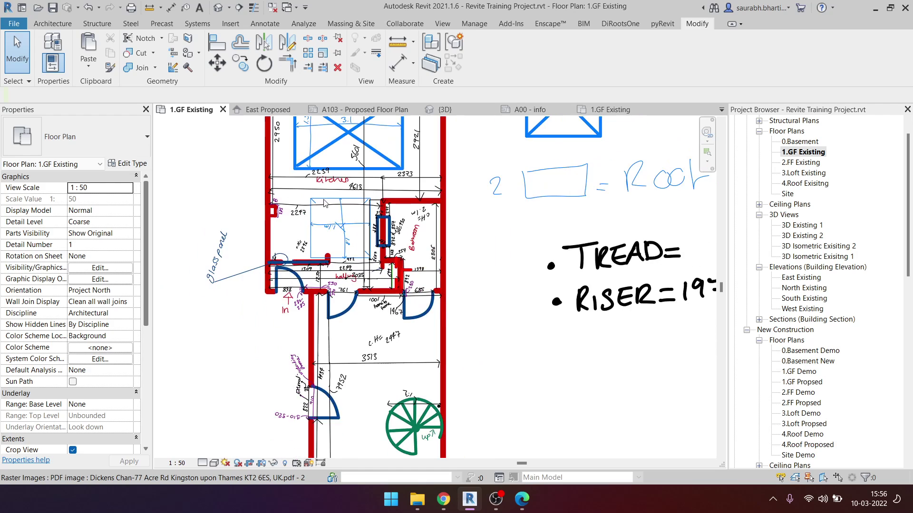
{"action": "middle_click_drag", "start_coordinate": [335, 206], "coordinate": [344, 249]}
{"action": "middle_click_drag", "start_coordinate": [383, 333], "coordinate": [410, 268]}
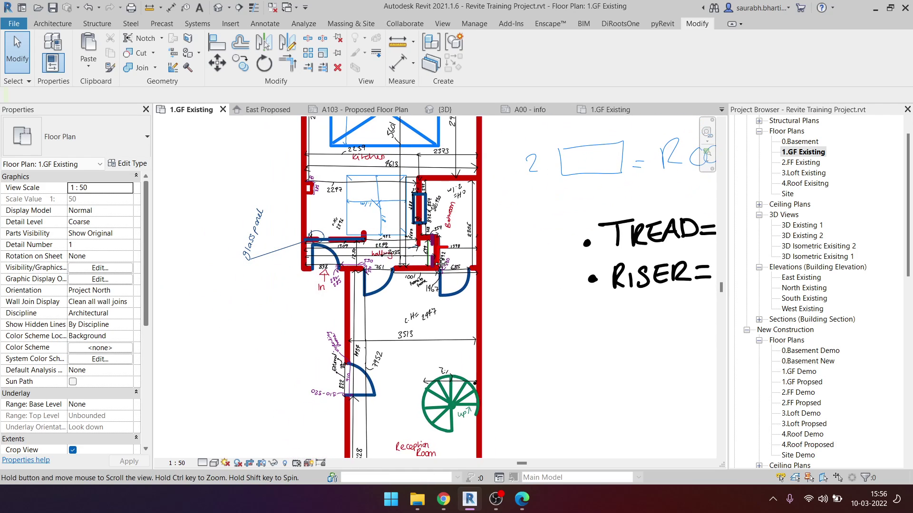
{"action": "middle_click_drag", "start_coordinate": [411, 306], "coordinate": [431, 271]}
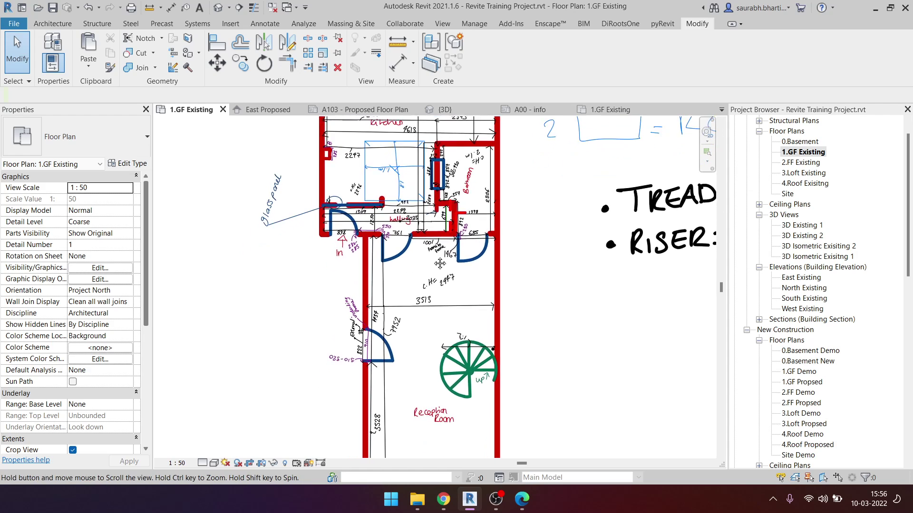
{"action": "scroll", "coordinate": [477, 204], "scroll_direction": "down", "scroll_amount": 2}
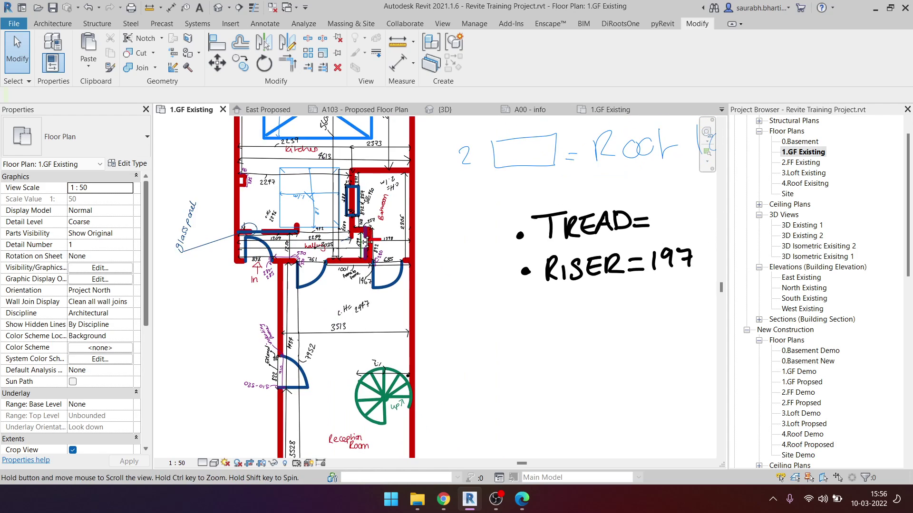
{"action": "scroll", "coordinate": [371, 228], "scroll_direction": "up", "scroll_amount": 2}
{"action": "scroll", "coordinate": [370, 228], "scroll_direction": "up", "scroll_amount": 1}
{"action": "scroll", "coordinate": [304, 214], "scroll_direction": "up", "scroll_amount": 2}
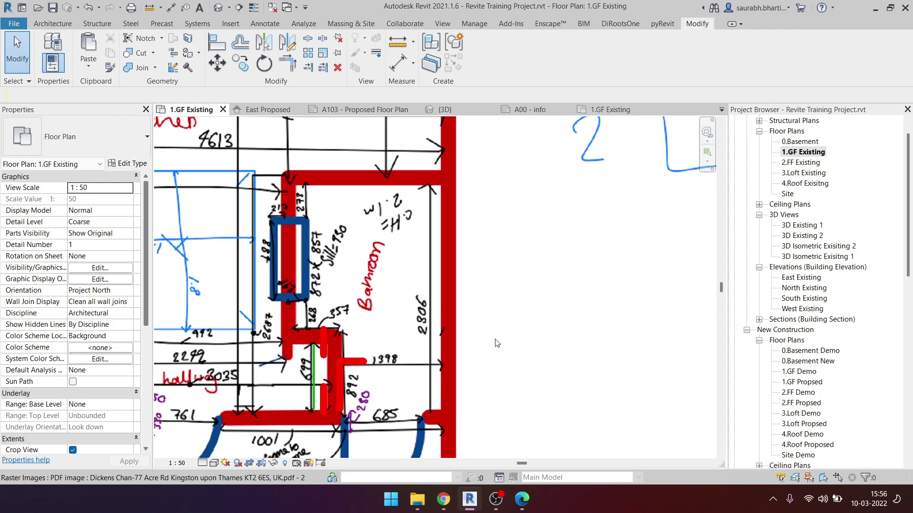
{"action": "middle_click_drag", "start_coordinate": [392, 197], "coordinate": [417, 162]}
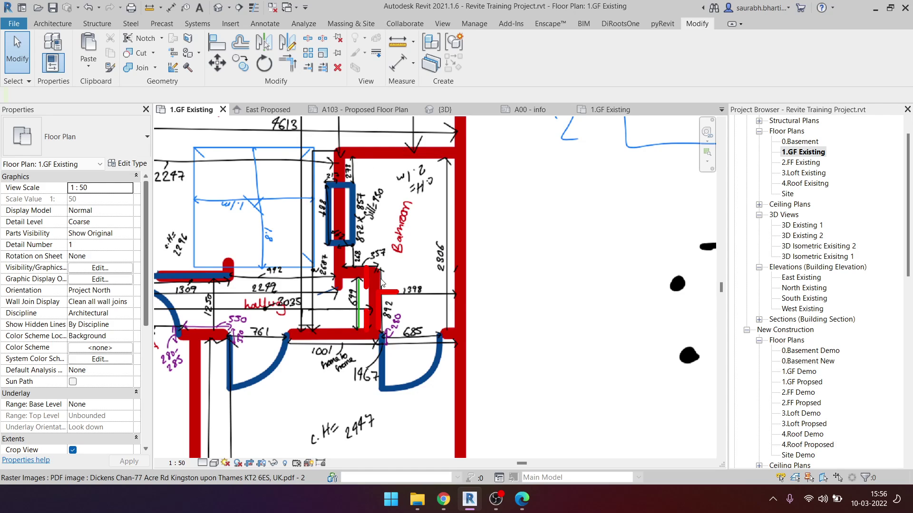
{"action": "scroll", "coordinate": [381, 284], "scroll_direction": "down", "scroll_amount": 2}
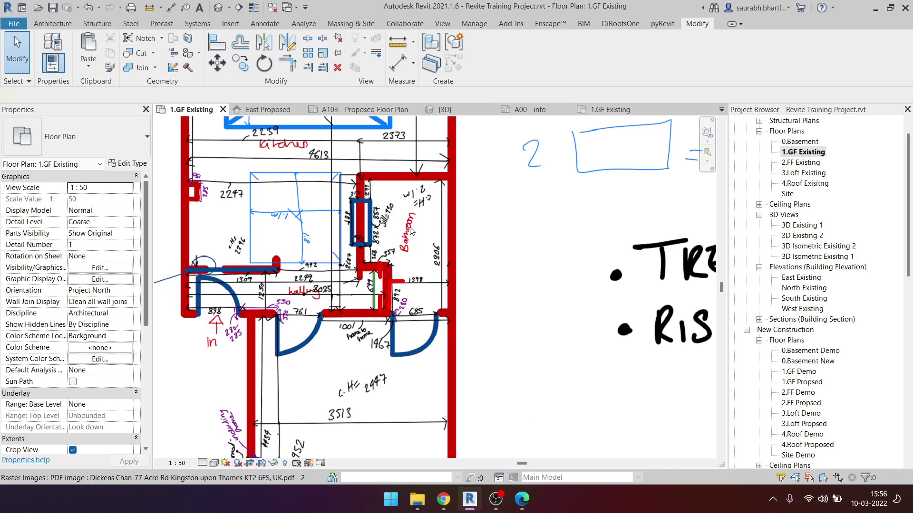
{"action": "scroll", "coordinate": [412, 232], "scroll_direction": "down", "scroll_amount": 1}
{"action": "scroll", "coordinate": [414, 207], "scroll_direction": "up", "scroll_amount": 1}
{"action": "scroll", "coordinate": [416, 201], "scroll_direction": "up", "scroll_amount": 2}
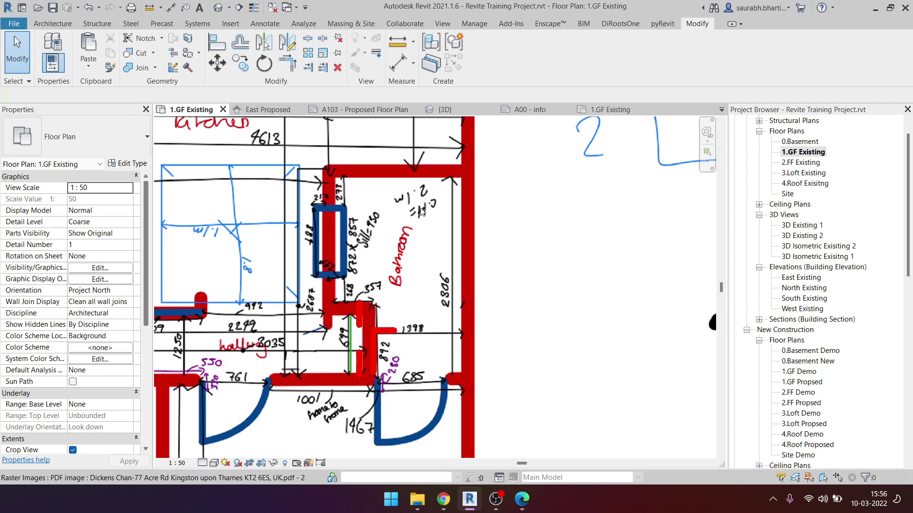
{"action": "scroll", "coordinate": [421, 212], "scroll_direction": "down", "scroll_amount": 2}
{"action": "scroll", "coordinate": [421, 211], "scroll_direction": "down", "scroll_amount": 1}
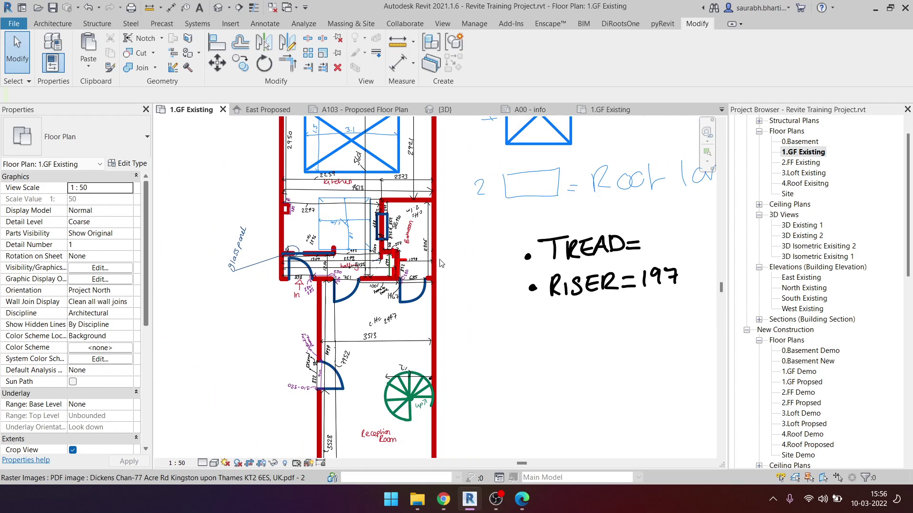
{"action": "scroll", "coordinate": [441, 263], "scroll_direction": "up", "scroll_amount": 1}
{"action": "scroll", "coordinate": [431, 290], "scroll_direction": "up", "scroll_amount": 2}
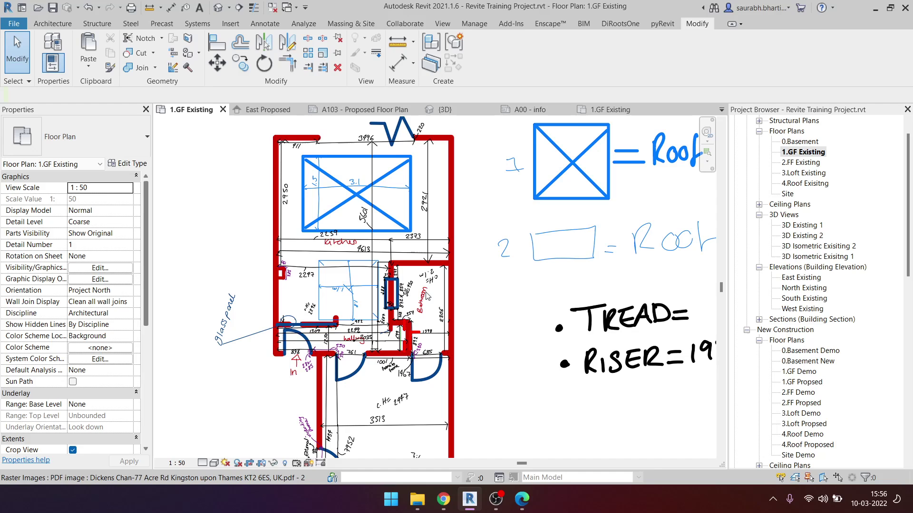
Step: Edit the 2.FF floor slab boundary, sketching a rectangle around the small room
{"action": "left_click", "coordinate": [231, 7]}
{"action": "mouse_move", "coordinate": [419, 247]}
{"action": "middle_mouse_down", "text": "shift"}
{"action": "mouse_move", "coordinate": [438, 260]}
{"action": "mouse_move", "coordinate": [375, 251]}
{"action": "middle_mouse_up", "text": "shift"}
{"action": "left_click", "coordinate": [376, 252]}
{"action": "left_click", "coordinate": [673, 152]}
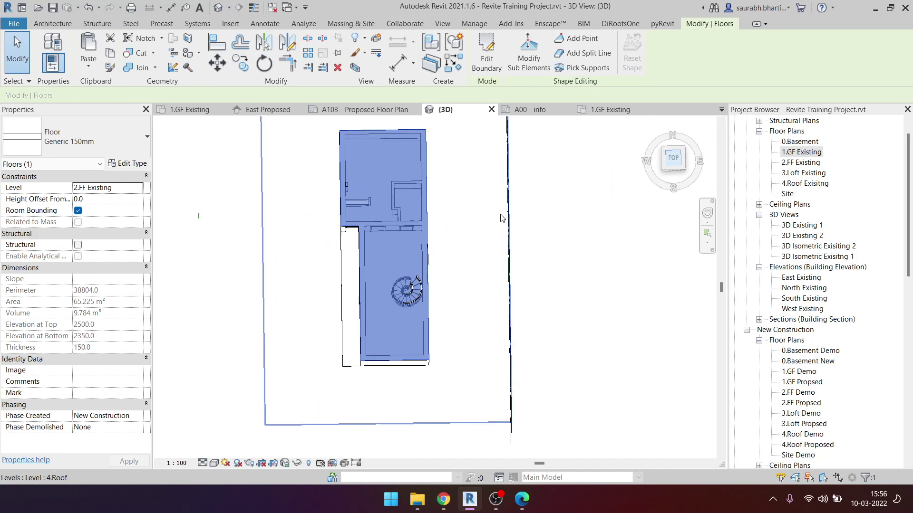
{"action": "left_click", "coordinate": [485, 57]}
{"action": "scroll", "coordinate": [481, 221], "scroll_direction": "up", "scroll_amount": 2}
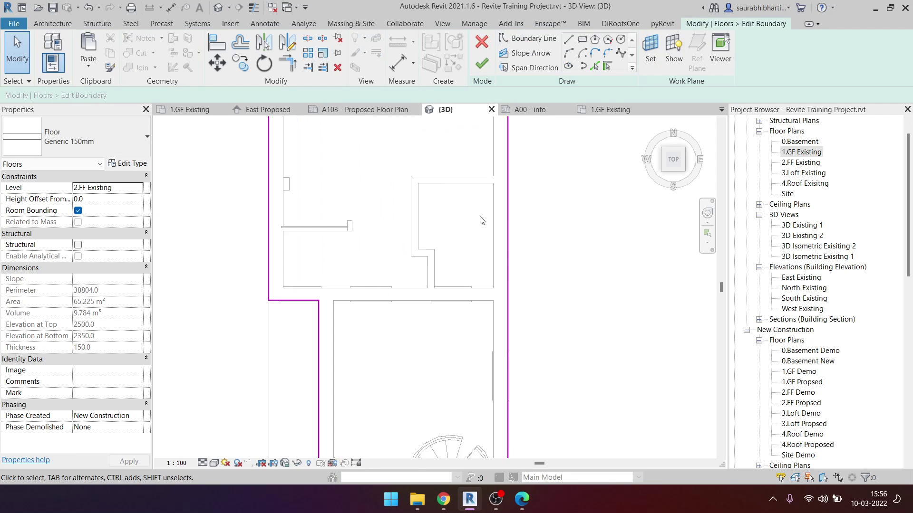
{"action": "left_click", "coordinate": [581, 38]}
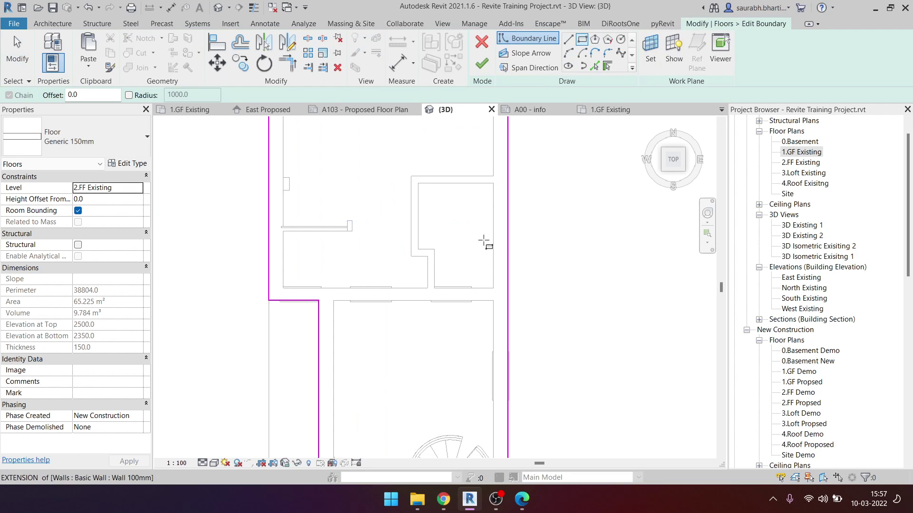
{"action": "scroll", "coordinate": [484, 241], "scroll_direction": "up", "scroll_amount": 2}
{"action": "left_click", "coordinate": [497, 301]}
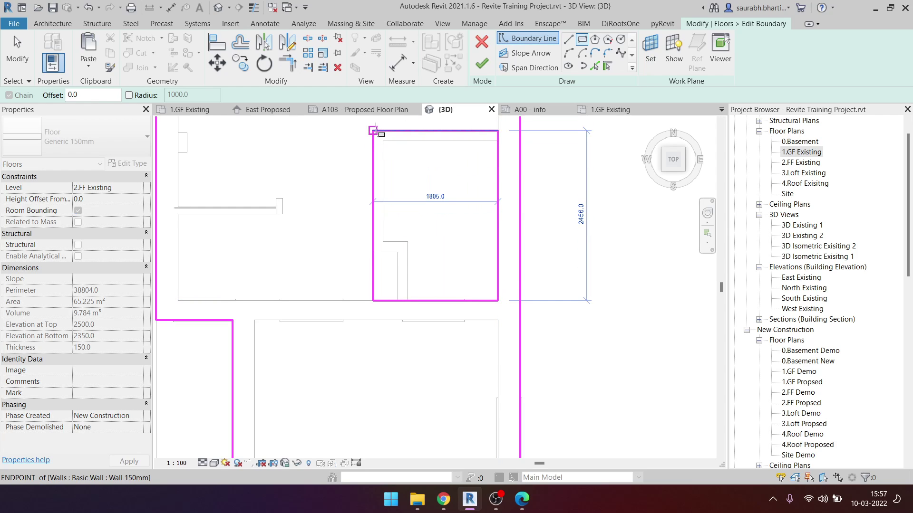
{"action": "left_click", "coordinate": [375, 130]}
{"action": "key", "text": "Escape"}
{"action": "key", "text": "Escape"}
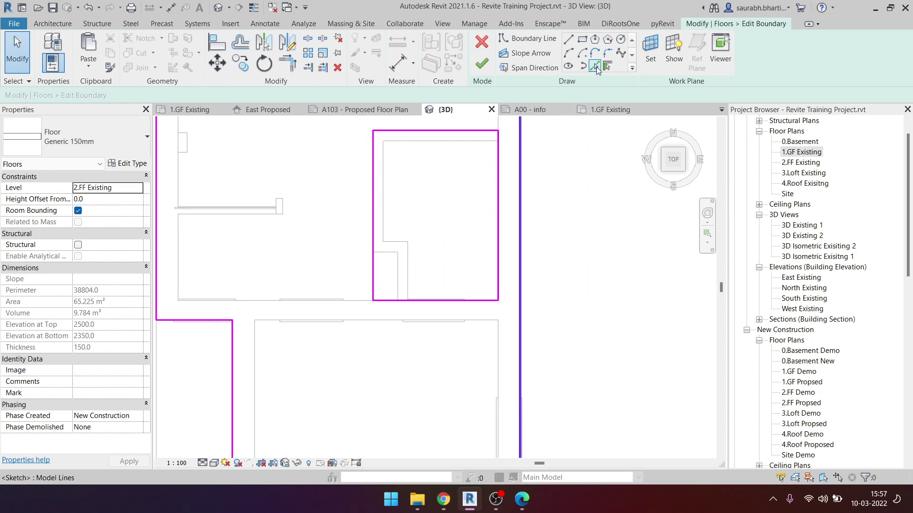
Step: Pick walls for boundary lines, trim the corners, and finish the slab edit
{"action": "left_click", "coordinate": [595, 66]}
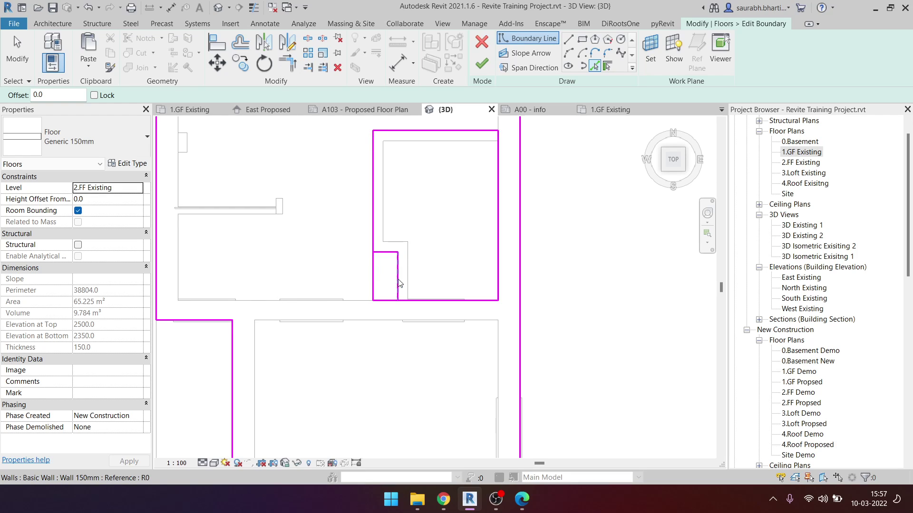
{"action": "key", "text": "Escape"}
{"action": "left_click", "coordinate": [394, 278]}
{"action": "left_click", "coordinate": [382, 252]}
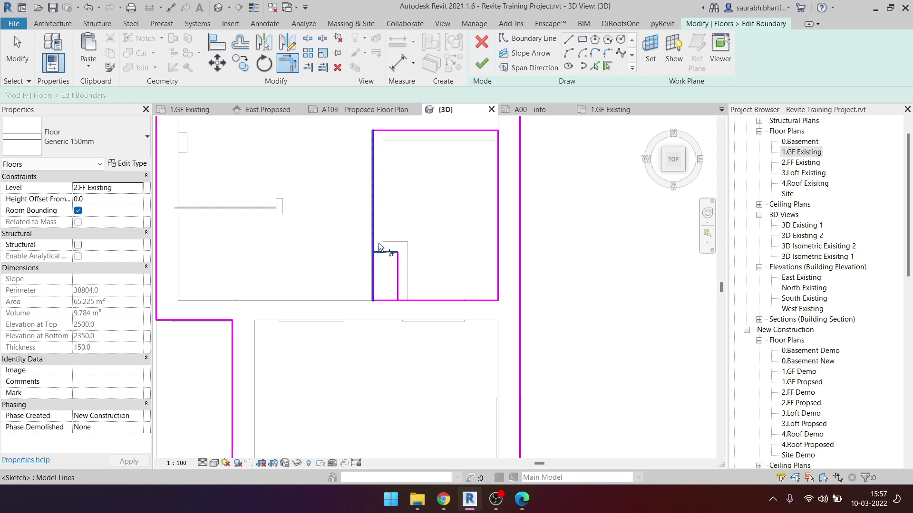
{"action": "left_click", "coordinate": [406, 302]}
{"action": "scroll", "coordinate": [412, 302], "scroll_direction": "down", "scroll_amount": 3}
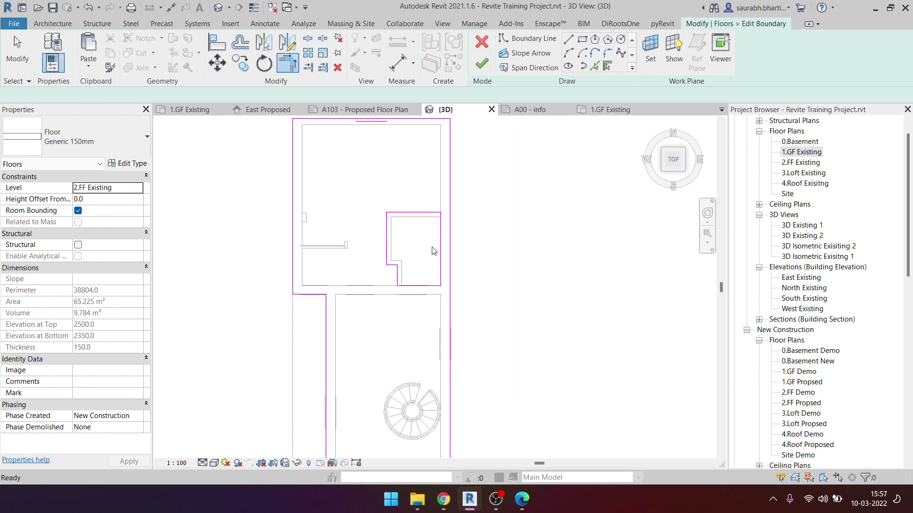
{"action": "key", "text": "Escape"}
{"action": "left_click", "coordinate": [488, 68]}
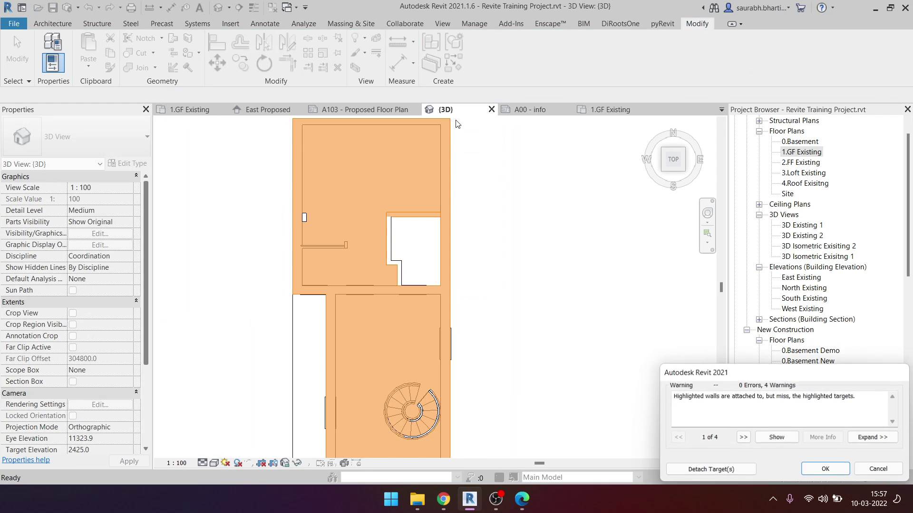
{"action": "left_click", "coordinate": [725, 474]}
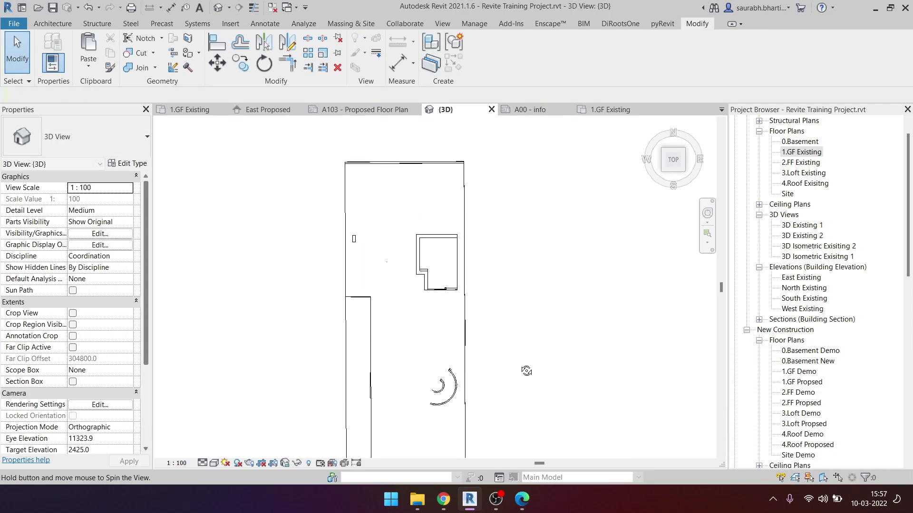
Step: Orbit to inspect the new slab opening, then reselect the slab from above
{"action": "scroll", "coordinate": [386, 296], "scroll_direction": "up", "scroll_amount": 3}
{"action": "middle_click_drag", "start_coordinate": [379, 371], "coordinate": [452, 351], "text": "shift"}
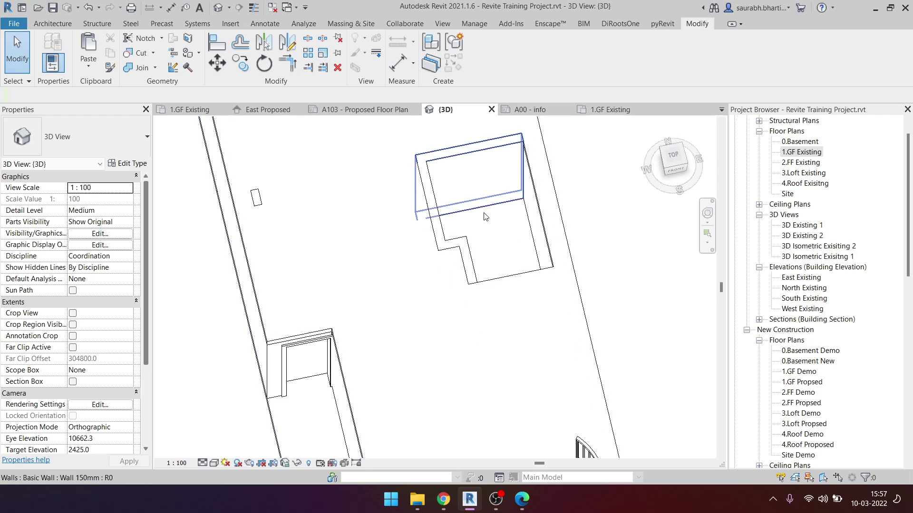
{"action": "left_click_drag", "start_coordinate": [689, 188], "coordinate": [670, 193]}
{"action": "left_click", "coordinate": [672, 154]}
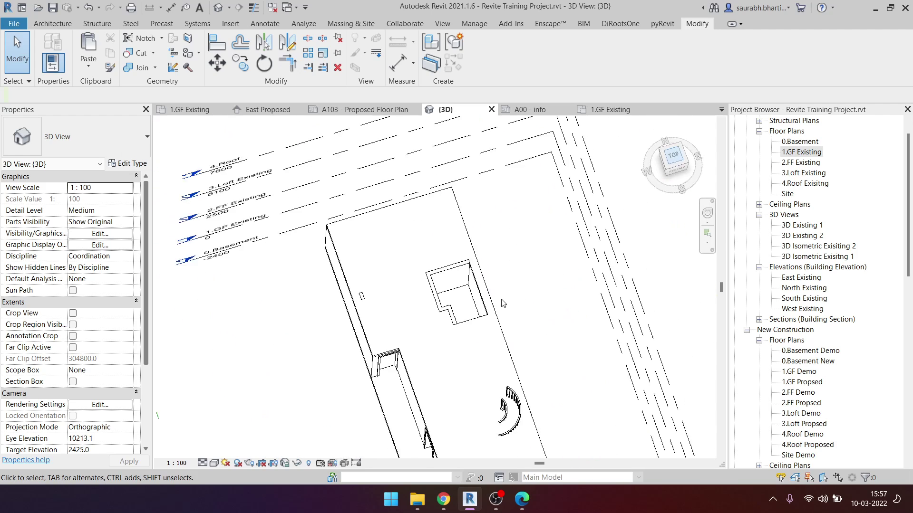
{"action": "left_click", "coordinate": [475, 275]}
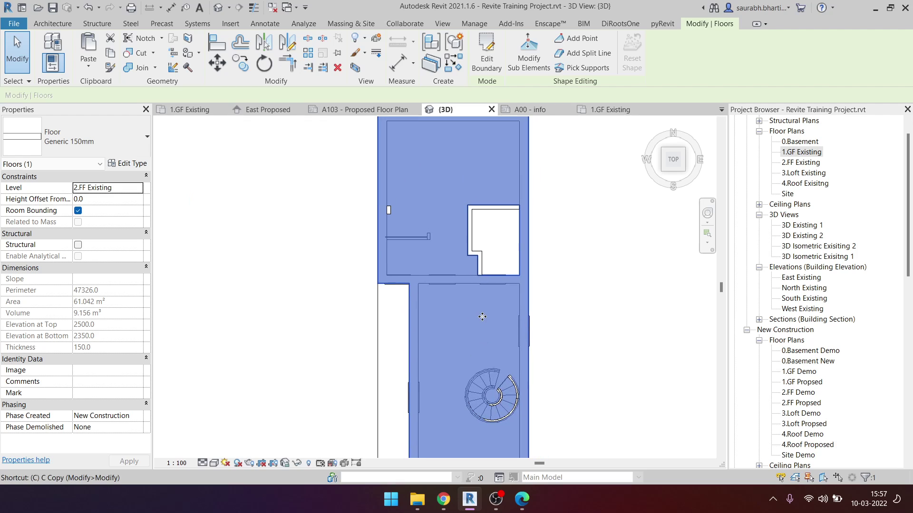
Step: Sketch a new floor boundary rectangle around the small room
{"action": "double_click", "coordinate": [482, 316]}
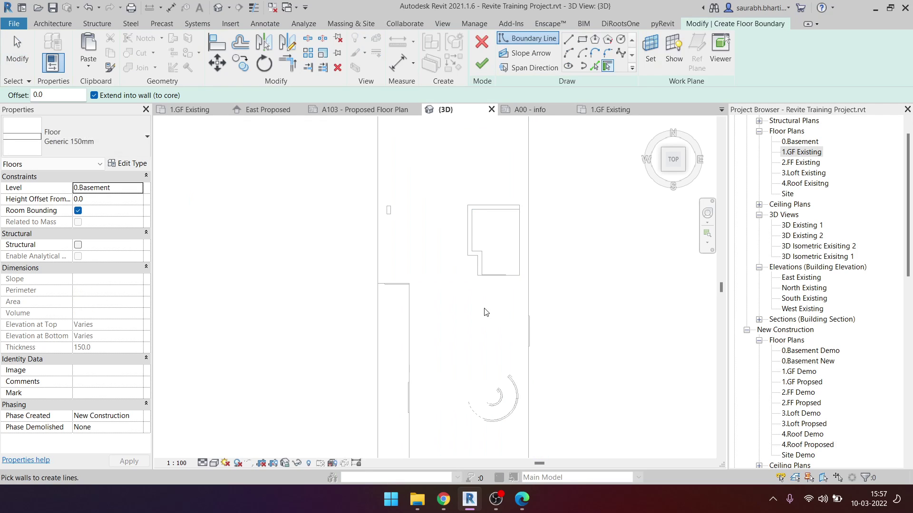
{"action": "left_click", "coordinate": [581, 42]}
{"action": "scroll", "coordinate": [496, 280], "scroll_direction": "up", "scroll_amount": 3}
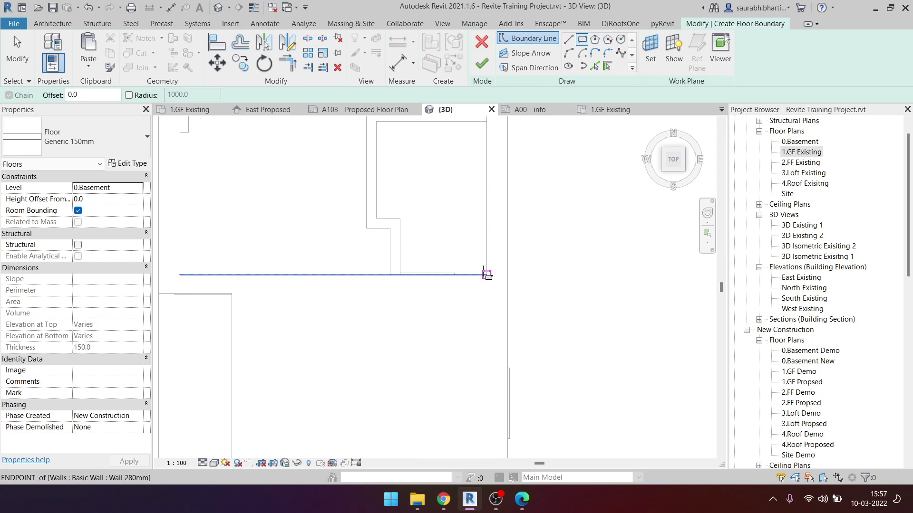
{"action": "left_click", "coordinate": [487, 275]}
{"action": "middle_click_drag", "start_coordinate": [400, 190], "coordinate": [412, 292]}
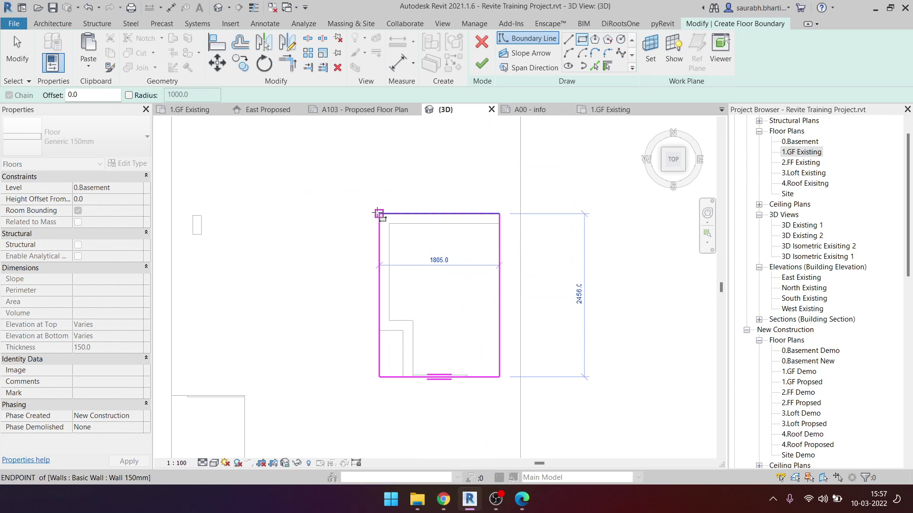
{"action": "left_click", "coordinate": [379, 214]}
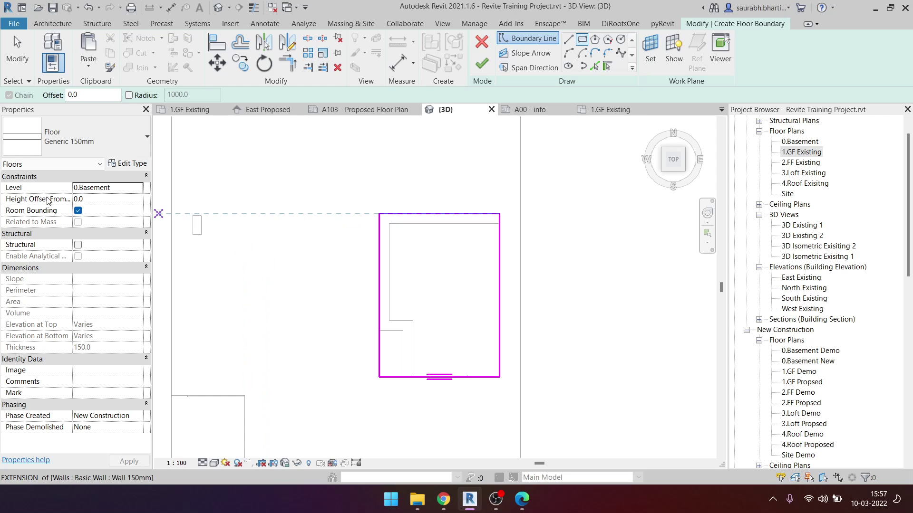
Step: Place the new floor on 2.FF Existing with a -400 height offset and finish it
{"action": "left_click", "coordinate": [141, 189]}
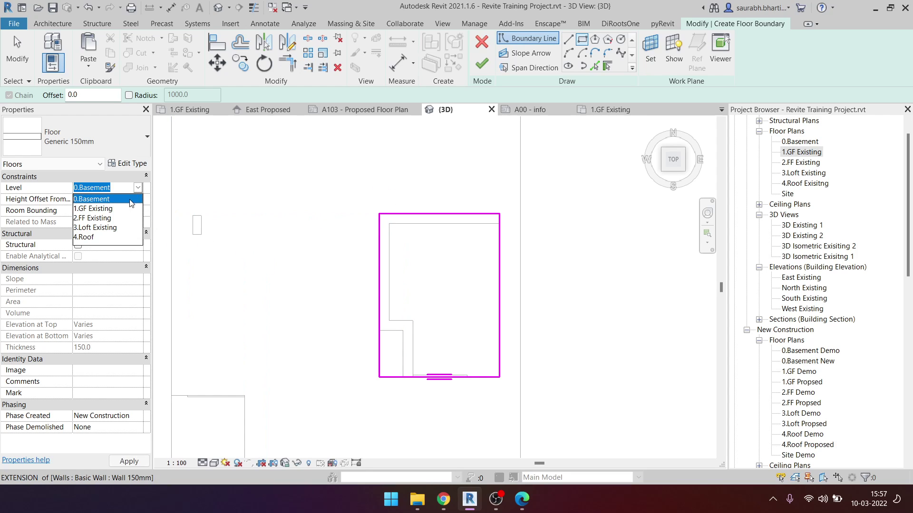
{"action": "left_click", "coordinate": [114, 219]}
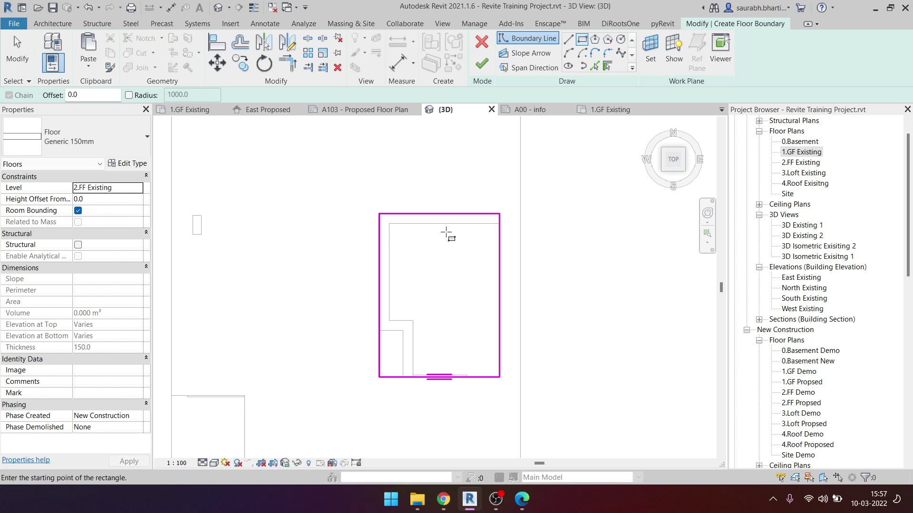
{"action": "left_click", "coordinate": [119, 200]}
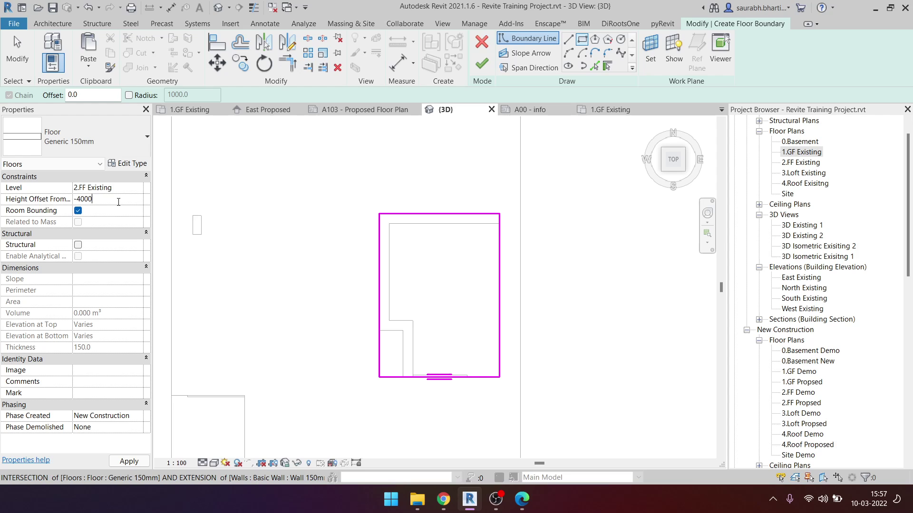
{"action": "left_click", "coordinate": [481, 62]}
{"action": "left_click", "coordinate": [426, 198]}
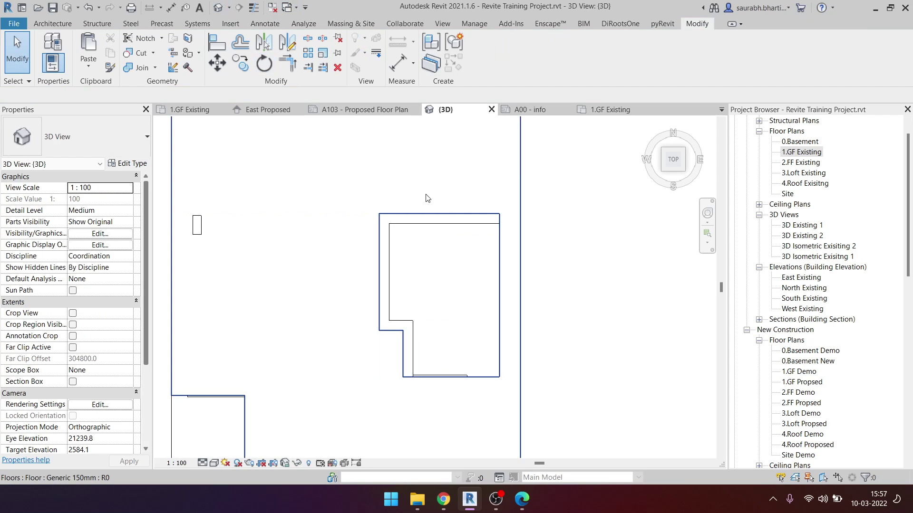
{"action": "mouse_move", "coordinate": [426, 197]}
{"action": "middle_mouse_down", "text": "shift"}
{"action": "mouse_move", "coordinate": [213, 332]}
{"action": "mouse_move", "coordinate": [495, 261]}
{"action": "mouse_move", "coordinate": [365, 283]}
{"action": "middle_mouse_up", "text": "shift"}
{"action": "left_click", "coordinate": [213, 332]}
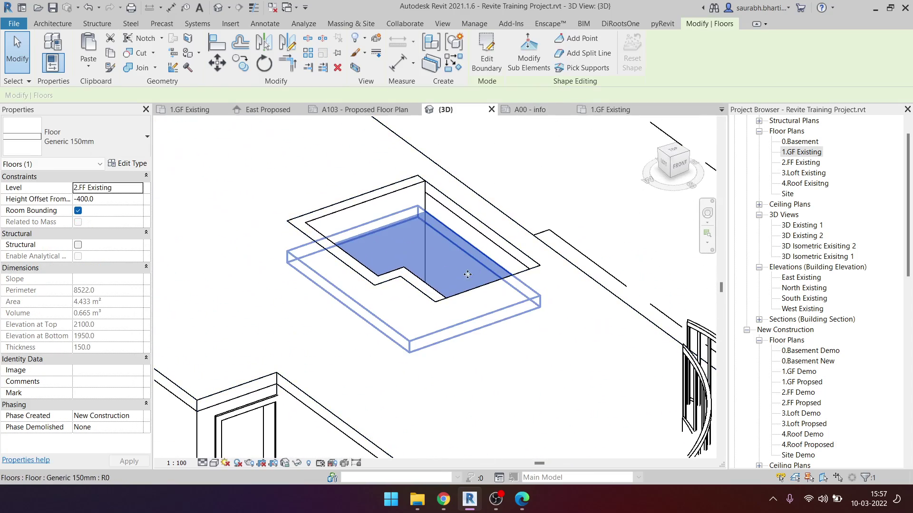
{"action": "scroll", "coordinate": [365, 283], "scroll_direction": "up", "scroll_amount": 3}
{"action": "left_click", "coordinate": [365, 284]}
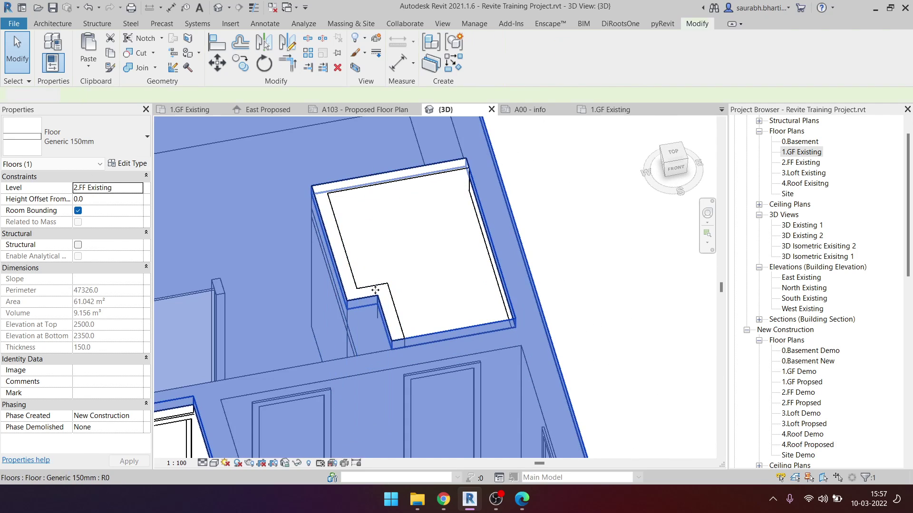
{"action": "key", "text": "Delete"}
{"action": "left_click", "coordinate": [343, 255]}
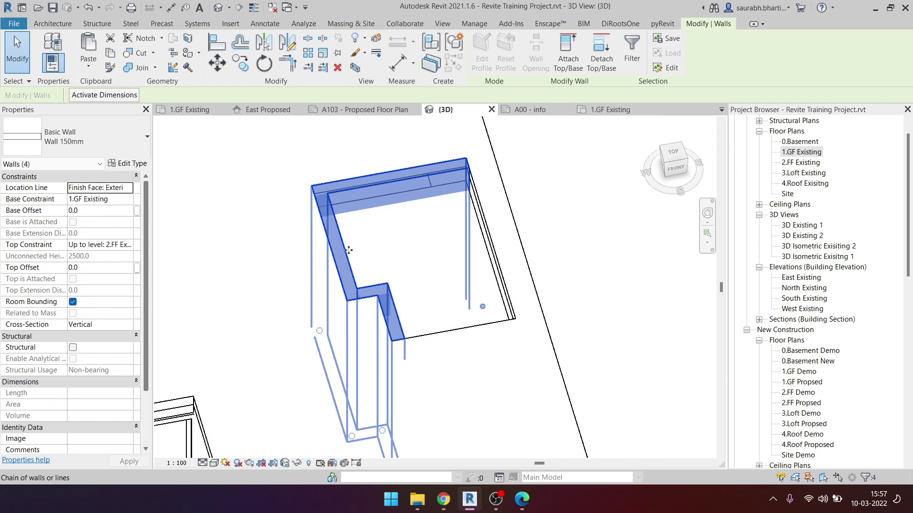
{"action": "mouse_move", "coordinate": [343, 255]}
{"action": "middle_mouse_down", "text": "shift"}
{"action": "mouse_move", "coordinate": [533, 302]}
{"action": "mouse_move", "coordinate": [494, 221]}
{"action": "middle_mouse_up", "text": "shift"}
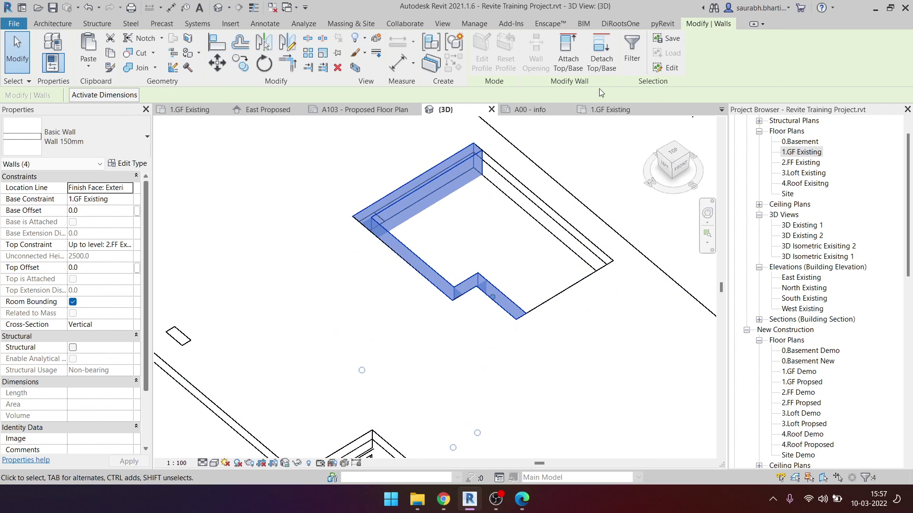
{"action": "key", "text": "Escape"}
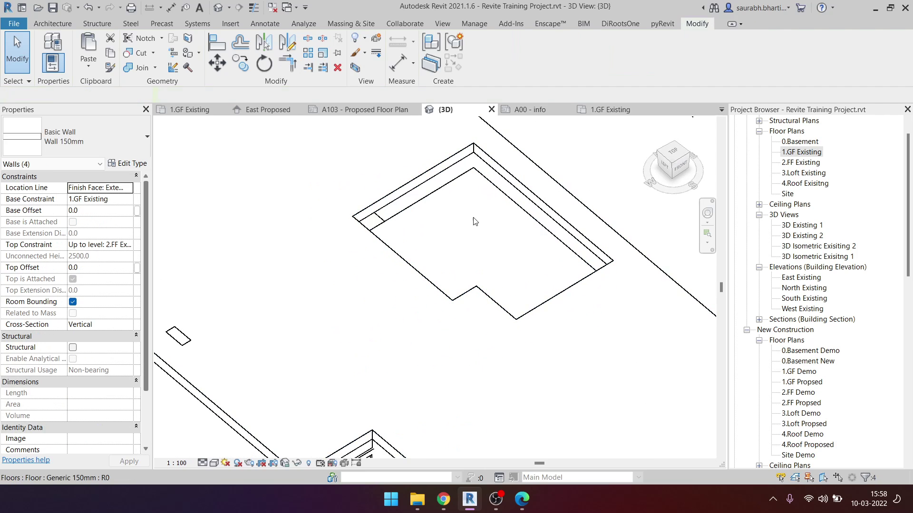
{"action": "mouse_move", "coordinate": [418, 220]}
{"action": "middle_mouse_down", "text": "shift"}
{"action": "mouse_move", "coordinate": [342, 229]}
{"action": "mouse_move", "coordinate": [296, 255]}
{"action": "mouse_move", "coordinate": [464, 187]}
{"action": "mouse_move", "coordinate": [503, 215]}
{"action": "mouse_move", "coordinate": [498, 251]}
{"action": "middle_mouse_up", "text": "shift"}
Step: Set the single flush door's Height_M to 1800
{"action": "left_click", "coordinate": [455, 199]}
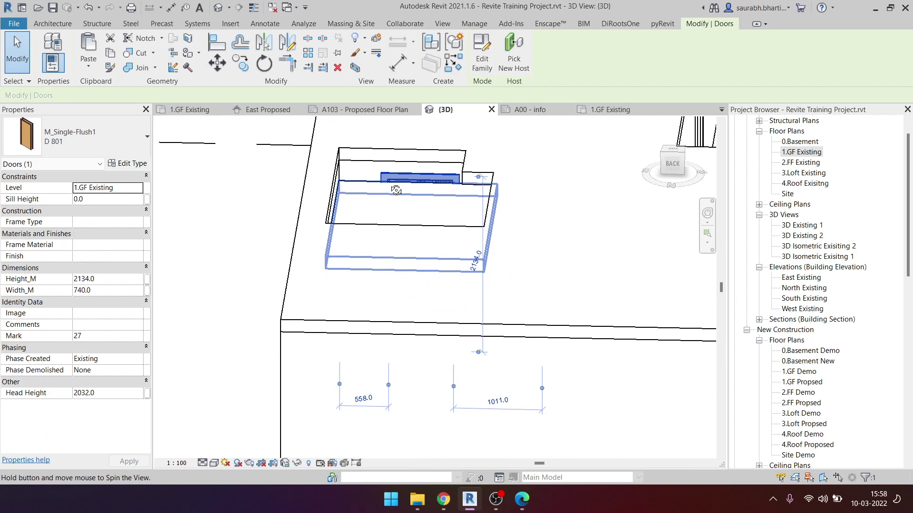
{"action": "mouse_move", "coordinate": [451, 218]}
{"action": "middle_mouse_down", "text": "shift"}
{"action": "mouse_move", "coordinate": [412, 172]}
{"action": "mouse_move", "coordinate": [428, 181]}
{"action": "middle_mouse_up", "text": "shift"}
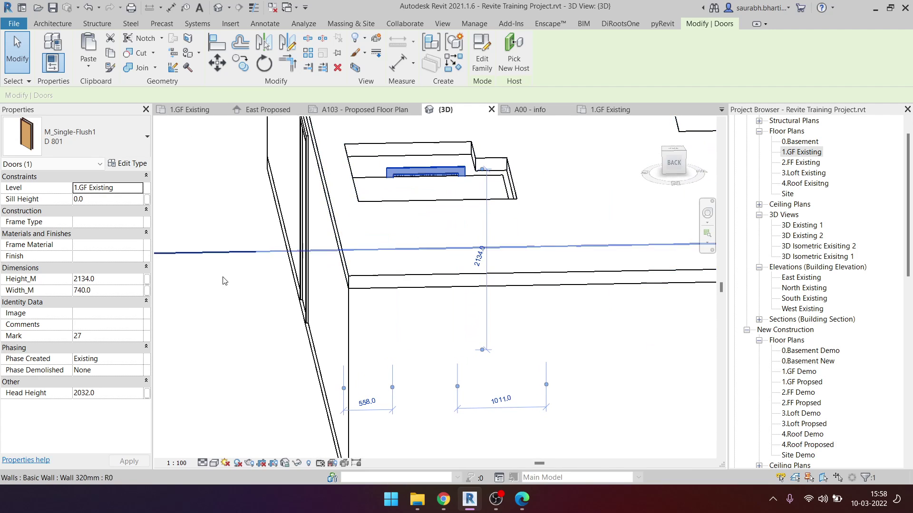
{"action": "left_click", "coordinate": [129, 282]}
{"action": "type", "text": "1800"}
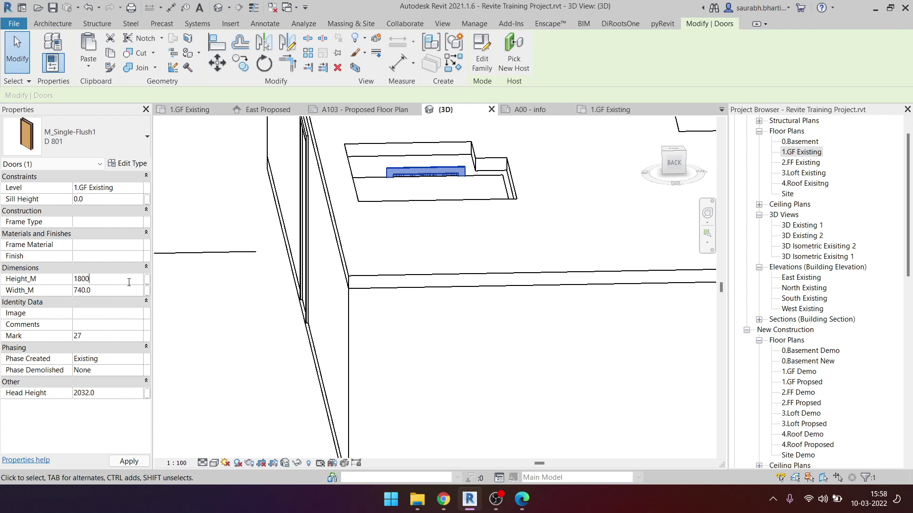
Step: Orbit the 3D view to inspect the door and the lowered small-room floor
{"action": "mouse_move", "coordinate": [312, 292]}
{"action": "middle_mouse_down", "text": "shift"}
{"action": "mouse_move", "coordinate": [470, 238]}
{"action": "mouse_move", "coordinate": [497, 326]}
{"action": "mouse_move", "coordinate": [525, 283]}
{"action": "mouse_move", "coordinate": [494, 248]}
{"action": "middle_mouse_up", "text": "shift"}
{"action": "scroll", "coordinate": [501, 320], "scroll_direction": "down", "scroll_amount": 3}
{"action": "scroll", "coordinate": [516, 297], "scroll_direction": "up", "scroll_amount": 5}
{"action": "left_click", "coordinate": [475, 214]}
{"action": "middle_click_drag", "start_coordinate": [476, 214], "coordinate": [457, 221], "text": "shift"}
{"action": "scroll", "coordinate": [457, 221], "scroll_direction": "down", "scroll_amount": 2}
{"action": "scroll", "coordinate": [461, 247], "scroll_direction": "down", "scroll_amount": 3}
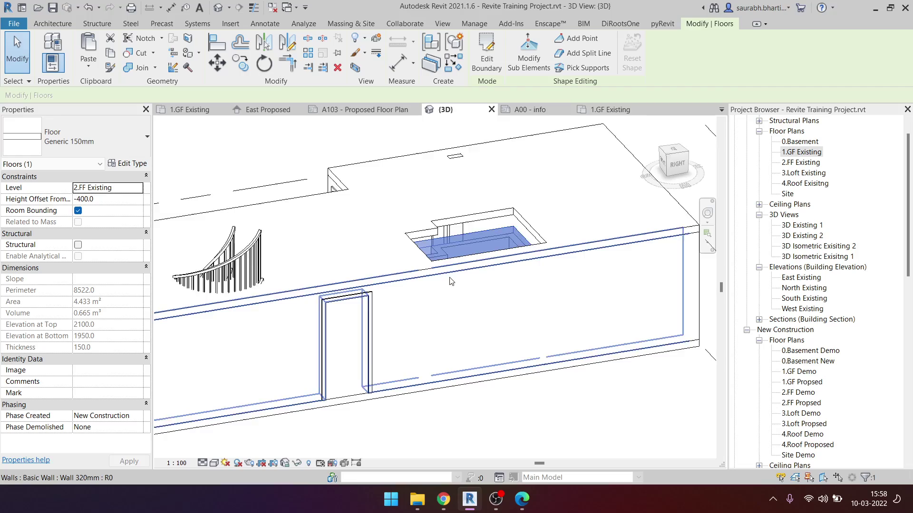
{"action": "mouse_move", "coordinate": [463, 276]}
{"action": "middle_mouse_down", "text": "shift"}
{"action": "mouse_move", "coordinate": [471, 312]}
{"action": "mouse_move", "coordinate": [516, 252]}
{"action": "mouse_move", "coordinate": [493, 299]}
{"action": "middle_mouse_up", "text": "shift"}
{"action": "key", "text": "Escape"}
Step: Set the 3D view to Right on the ViewCube, then open the North Existing elevation
{"action": "mouse_move", "coordinate": [473, 260]}
{"action": "middle_mouse_down", "text": "shift"}
{"action": "mouse_move", "coordinate": [464, 259]}
{"action": "mouse_move", "coordinate": [476, 279]}
{"action": "middle_mouse_up", "text": "shift"}
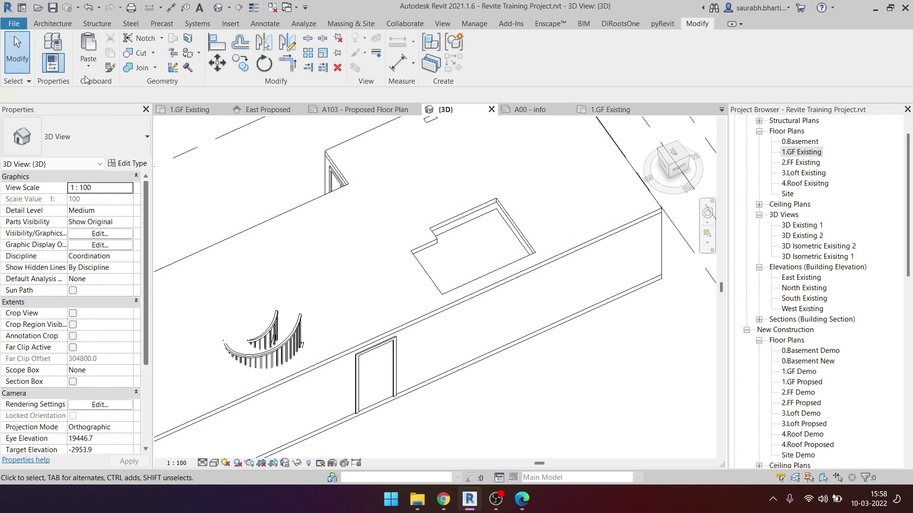
{"action": "left_click", "coordinate": [678, 167]}
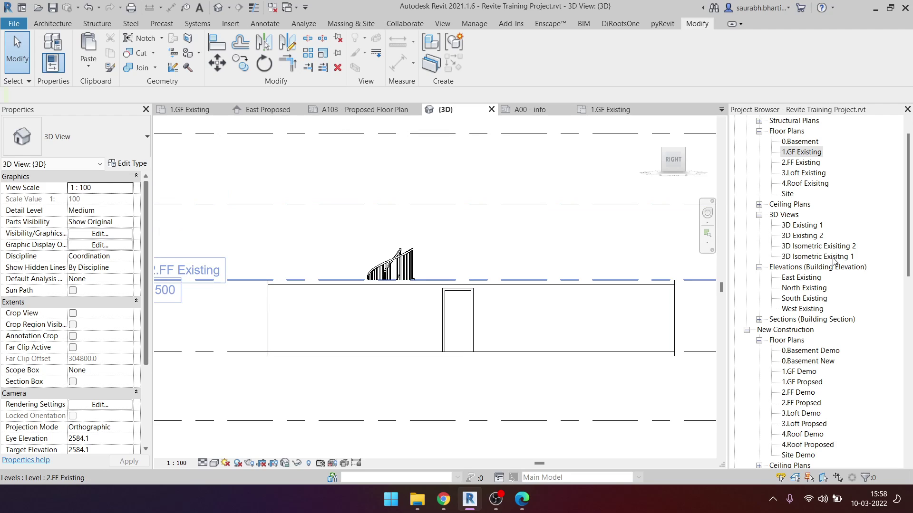
{"action": "scroll", "coordinate": [817, 321], "scroll_direction": "down", "scroll_amount": 3}
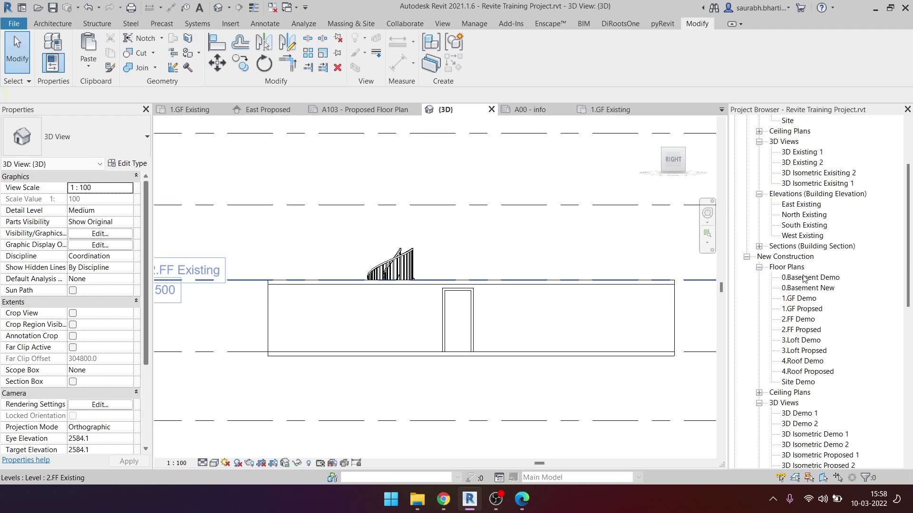
{"action": "double_click", "coordinate": [801, 216]}
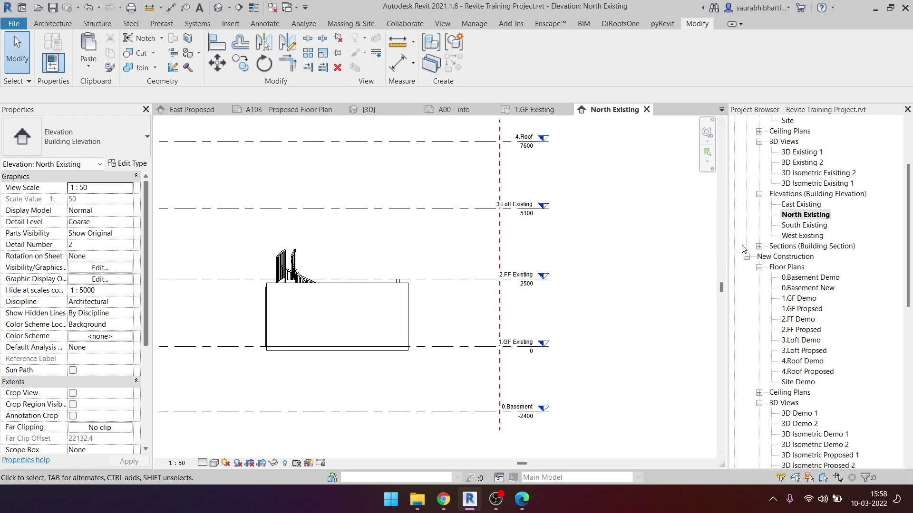
Step: Open the South Existing elevation and draw rectangular detail lines around the door, above it and over the stair
{"action": "double_click", "coordinate": [804, 226]}
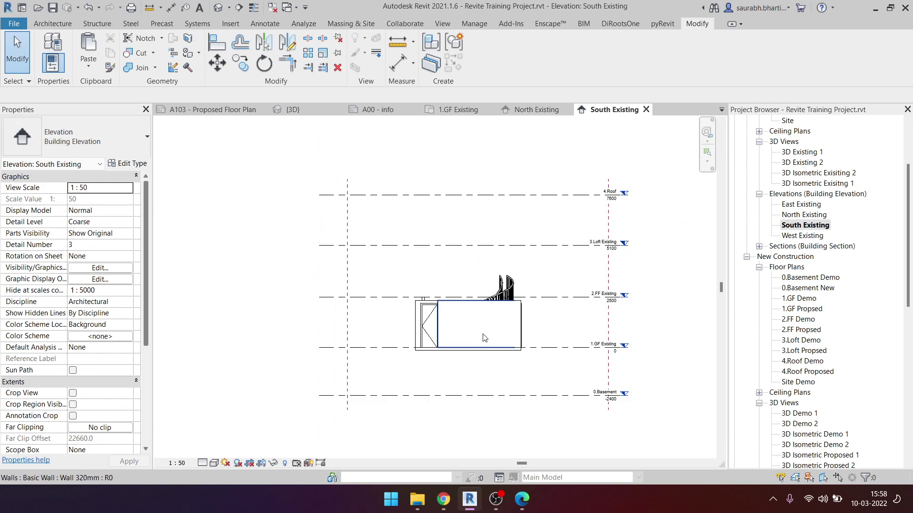
{"action": "scroll", "coordinate": [460, 331], "scroll_direction": "up", "scroll_amount": 3}
{"action": "scroll", "coordinate": [389, 373], "scroll_direction": "down", "scroll_amount": 2}
{"action": "scroll", "coordinate": [375, 314], "scroll_direction": "down", "scroll_amount": 2}
{"action": "scroll", "coordinate": [358, 312], "scroll_direction": "up", "scroll_amount": 4}
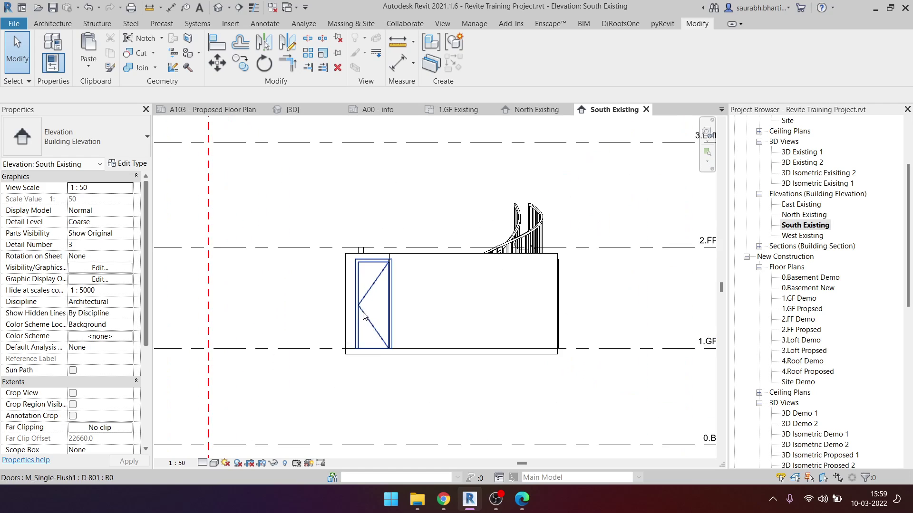
{"action": "scroll", "coordinate": [394, 342], "scroll_direction": "down", "scroll_amount": 2}
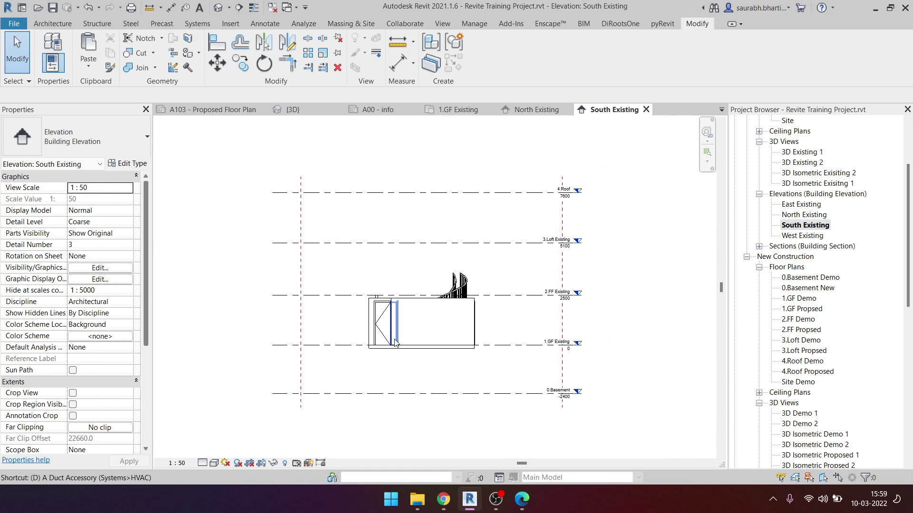
{"action": "key", "text": "l"}
{"action": "left_click", "coordinate": [491, 40]}
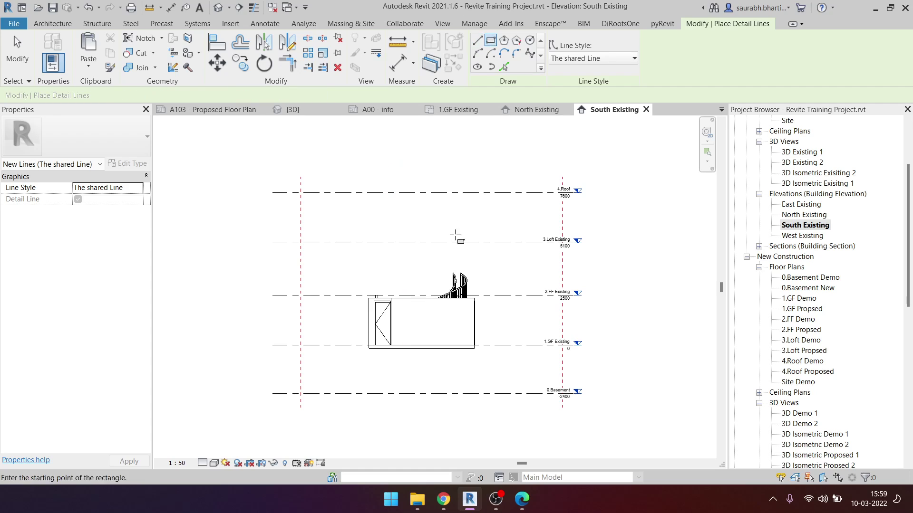
{"action": "scroll", "coordinate": [401, 323], "scroll_direction": "up", "scroll_amount": 2}
{"action": "left_click", "coordinate": [300, 367]}
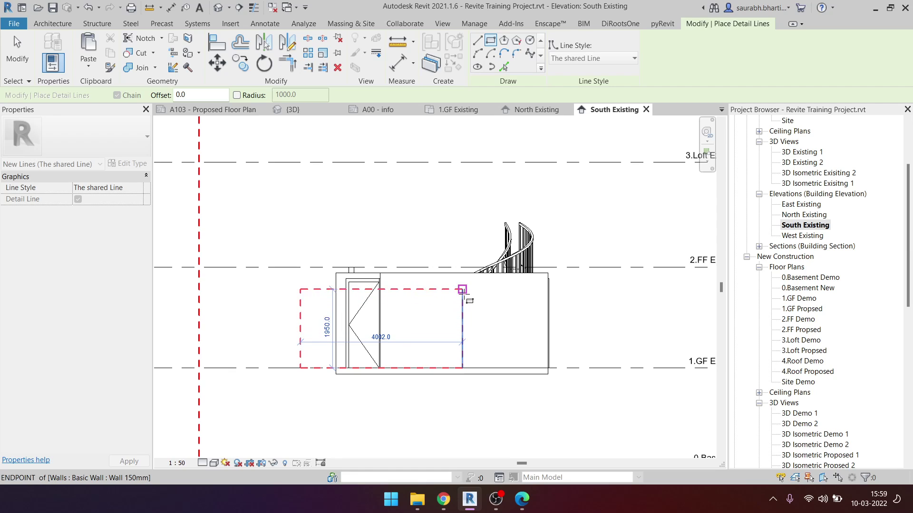
{"action": "left_click", "coordinate": [462, 300]}
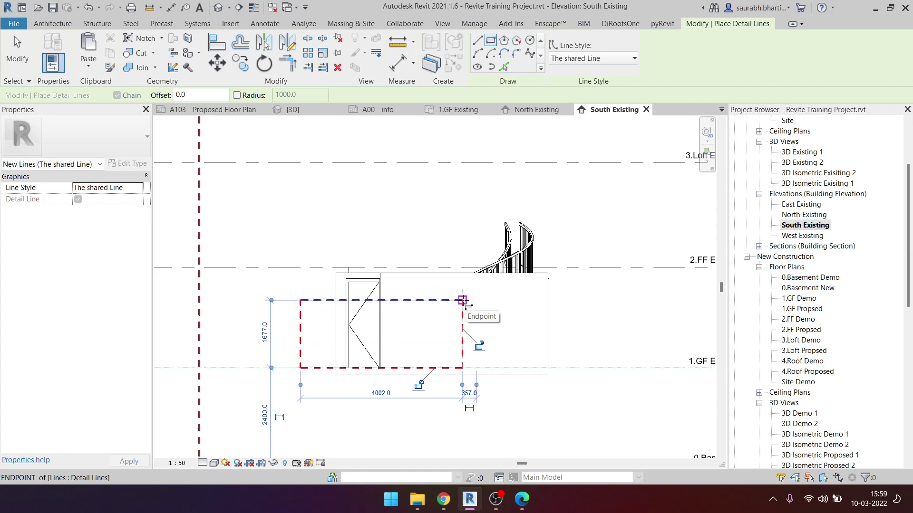
{"action": "left_click", "coordinate": [300, 300]}
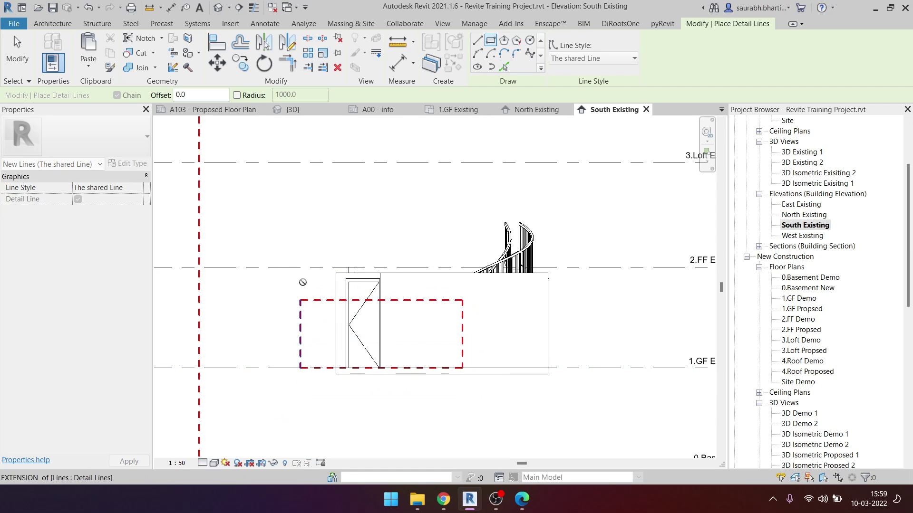
{"action": "left_click", "coordinate": [462, 202]}
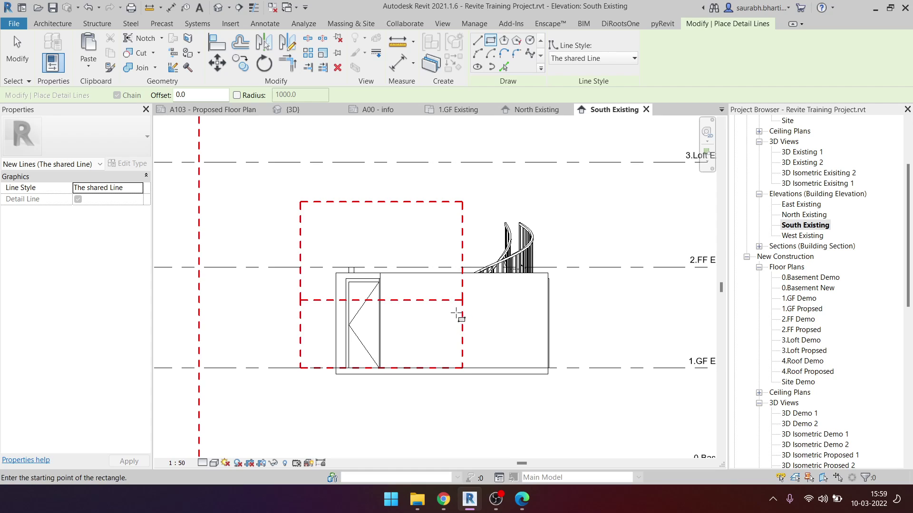
{"action": "left_click", "coordinate": [462, 320]}
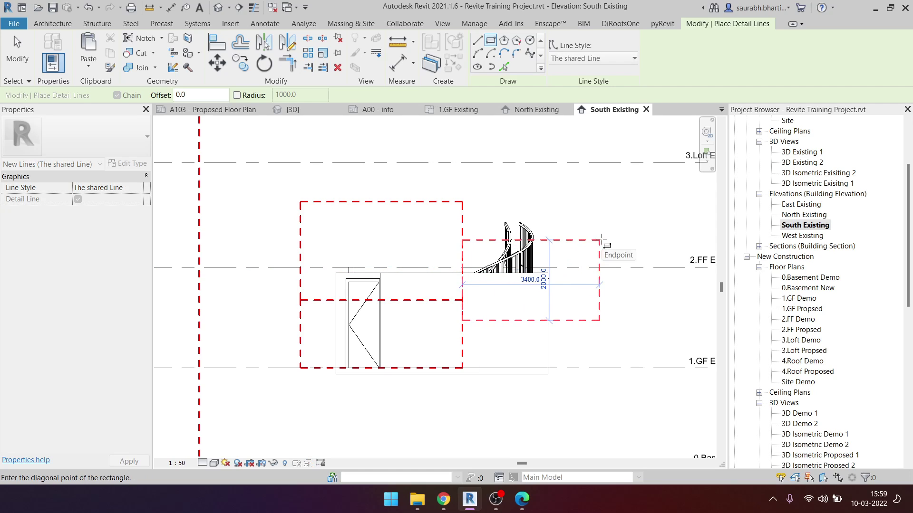
{"action": "left_click", "coordinate": [647, 233]}
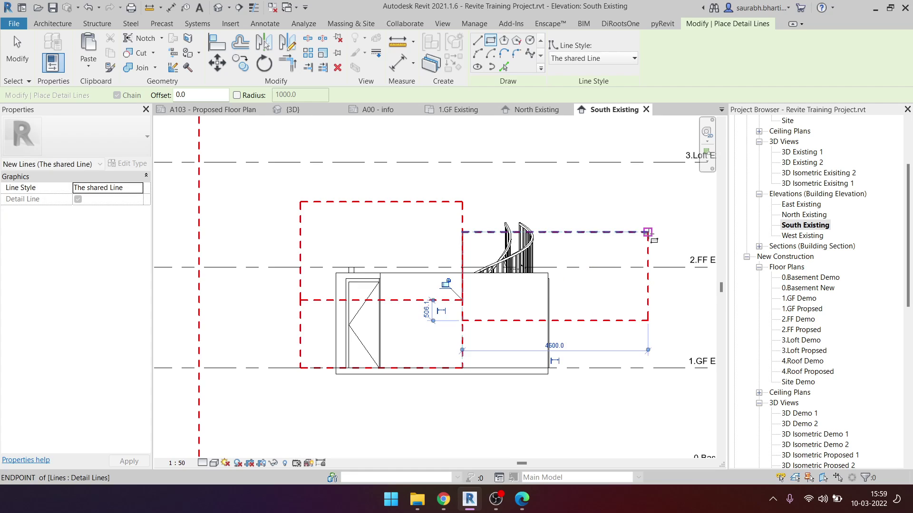
{"action": "key", "text": "Escape"}
{"action": "key", "text": "Escape"}
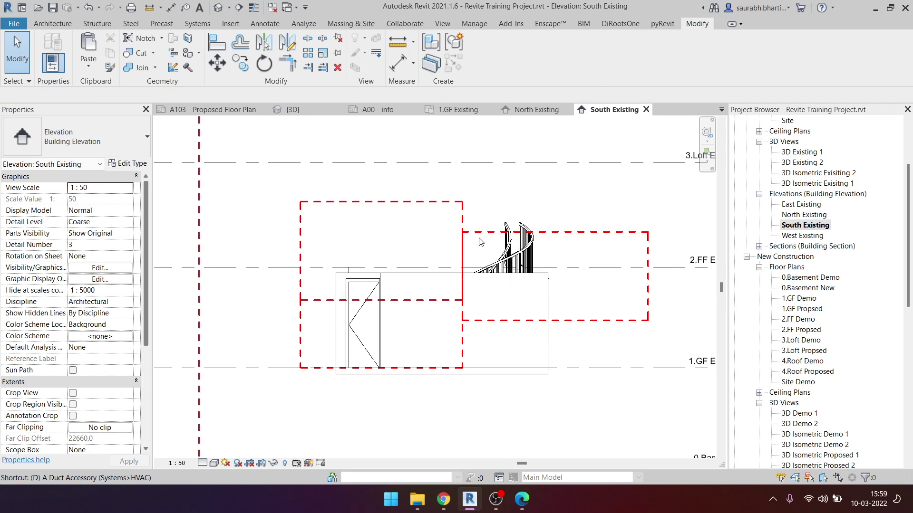
Step: Draw a fourth detail-line rectangle reaching above the 3.Loft level, then clear the selection
{"action": "key", "text": "l"}
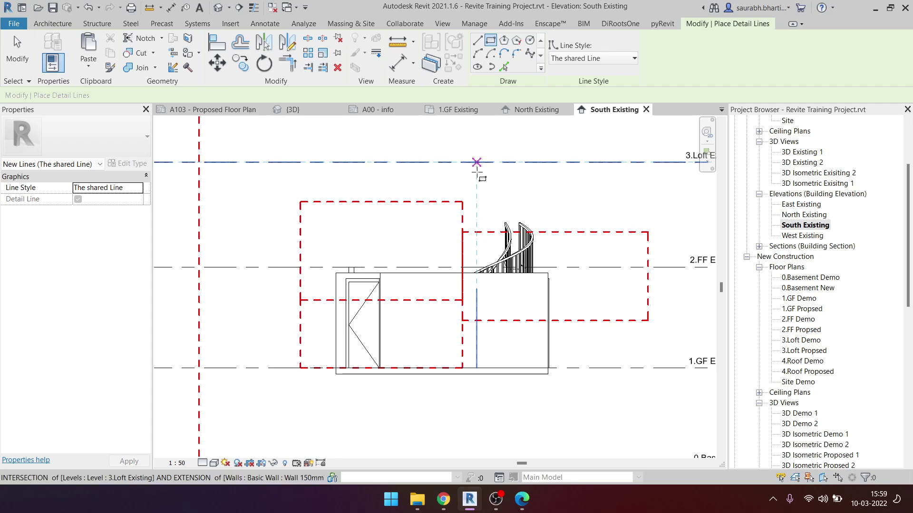
{"action": "left_click", "coordinate": [462, 232]}
{"action": "middle_click_drag", "start_coordinate": [654, 127], "coordinate": [614, 182]}
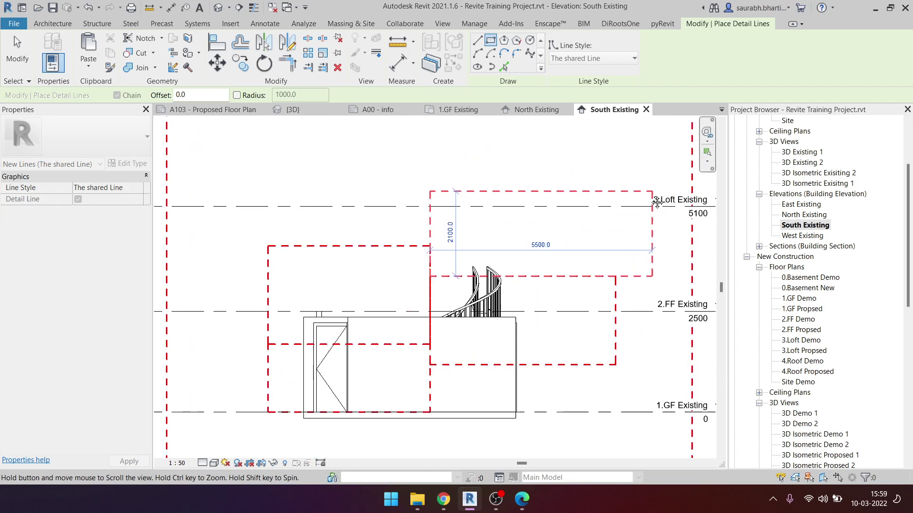
{"action": "left_click", "coordinate": [610, 177]}
{"action": "key", "text": "Escape"}
{"action": "key", "text": "Escape"}
{"action": "scroll", "coordinate": [608, 205], "scroll_direction": "down", "scroll_amount": 2}
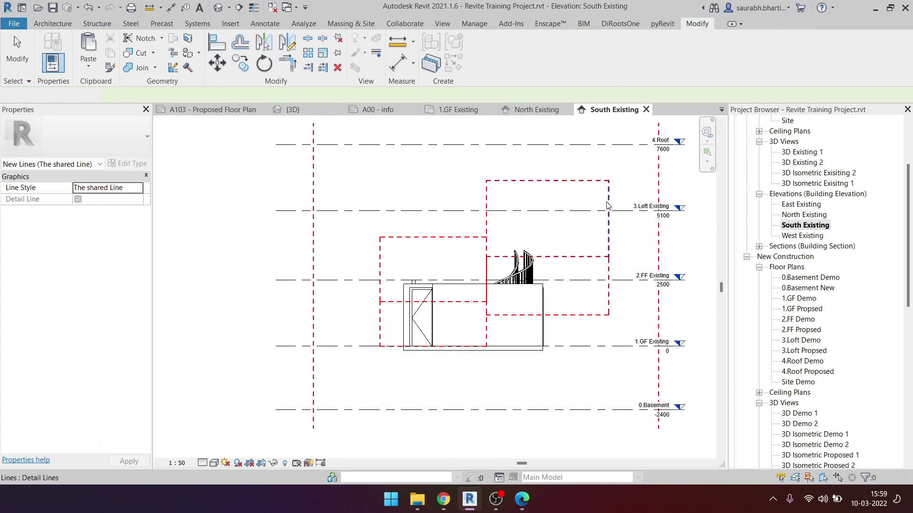
{"action": "key", "text": "Escape"}
{"action": "middle_click_drag", "start_coordinate": [497, 365], "coordinate": [395, 311]}
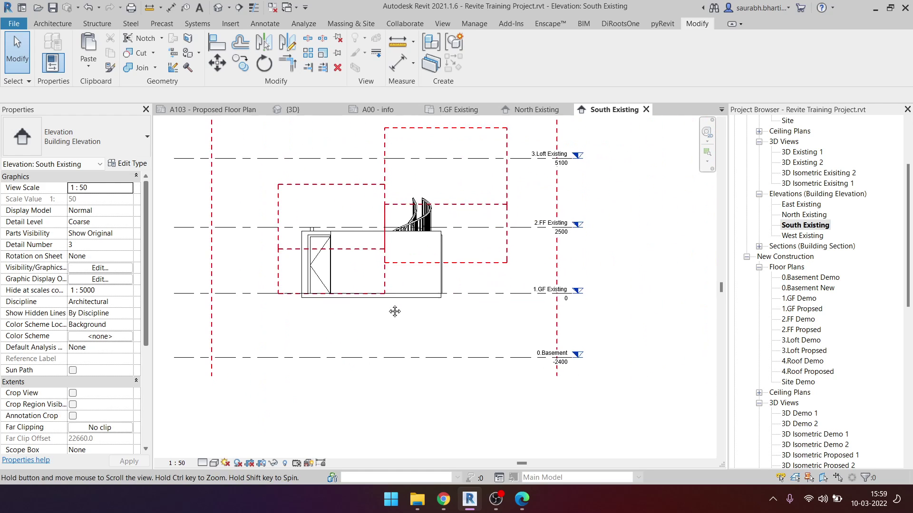
{"action": "scroll", "coordinate": [394, 261], "scroll_direction": "up", "scroll_amount": 2}
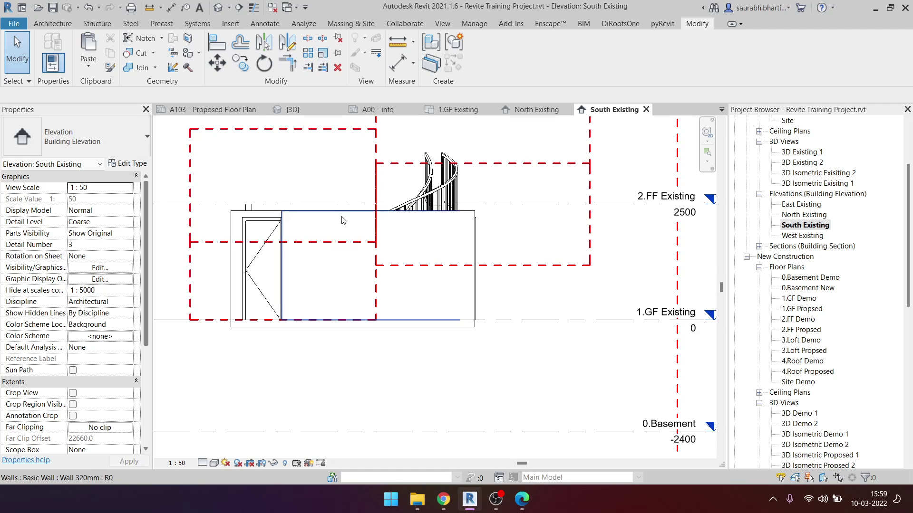
{"action": "scroll", "coordinate": [484, 288], "scroll_direction": "down", "scroll_amount": 2}
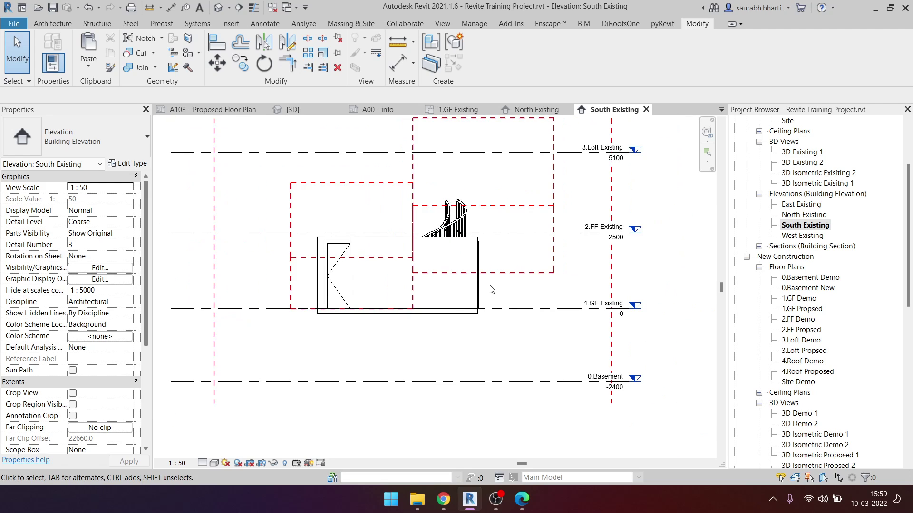
Step: Delete the dashed rectangles over the stair, upper-left and door, plus the leftover dashed lines
{"action": "left_click", "coordinate": [511, 275]}
{"action": "key", "text": "Delete"}
{"action": "left_click", "coordinate": [386, 189]}
{"action": "key", "text": "Delete"}
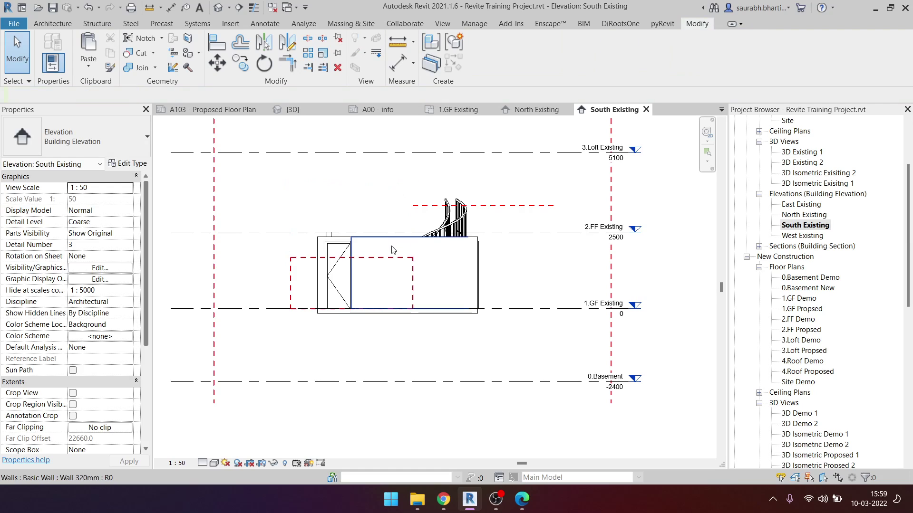
{"action": "left_click", "coordinate": [392, 263]}
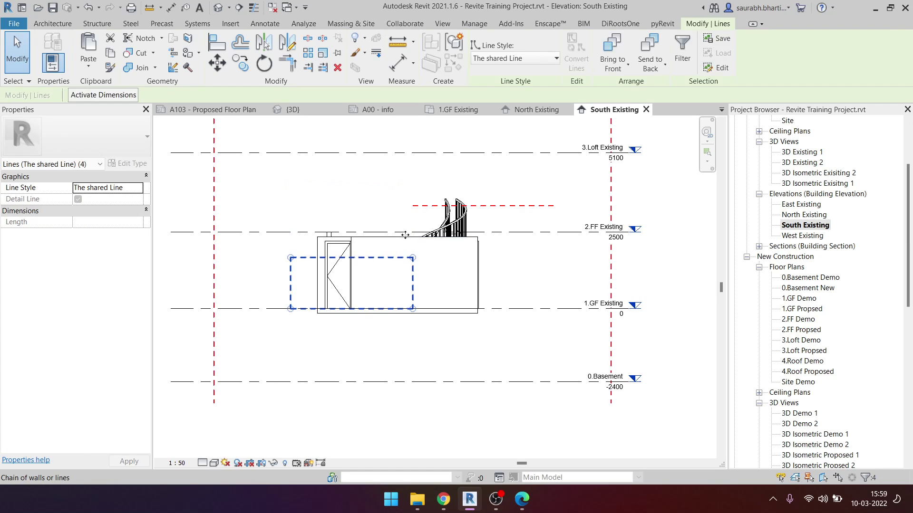
{"action": "key", "text": "Delete"}
{"action": "left_click", "coordinate": [414, 205]}
{"action": "key", "text": "Delete"}
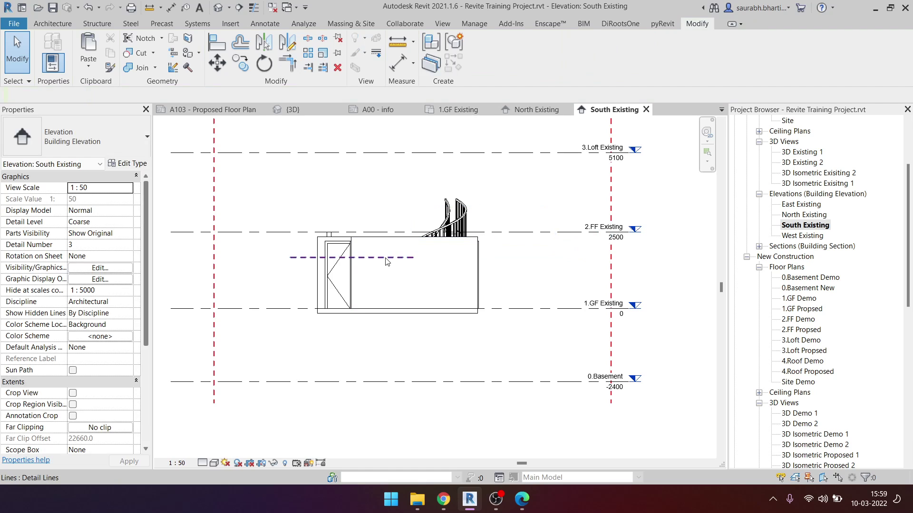
{"action": "scroll", "coordinate": [417, 273], "scroll_direction": "down", "scroll_amount": 3}
{"action": "left_click", "coordinate": [394, 262]}
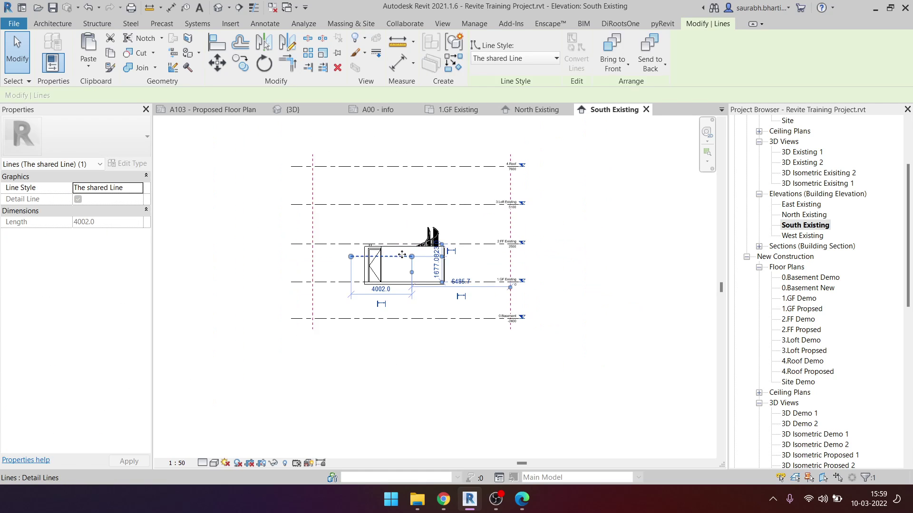
{"action": "key", "text": "Delete"}
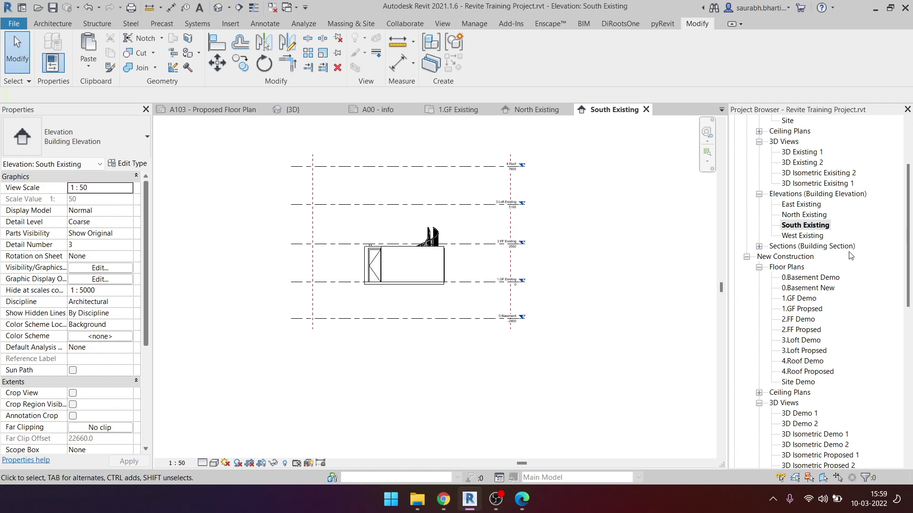
{"action": "scroll", "coordinate": [808, 231], "scroll_direction": "up", "scroll_amount": 4}
Step: Open the 1.GF Existing floor plan and save the project from the reminder prompt
{"action": "scroll", "coordinate": [808, 230], "scroll_direction": "up", "scroll_amount": 1}
{"action": "double_click", "coordinate": [803, 172]}
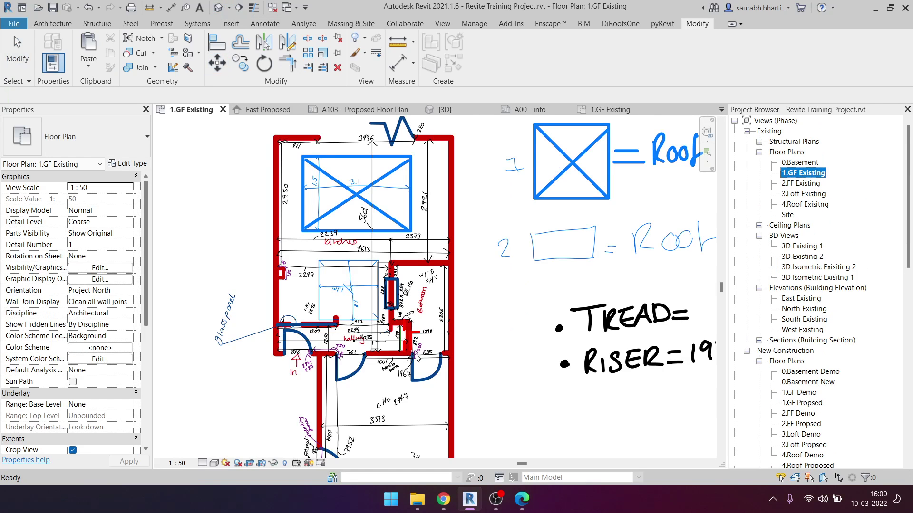
{"action": "scroll", "coordinate": [416, 358], "scroll_direction": "down", "scroll_amount": 2}
{"action": "left_click", "coordinate": [469, 219]}
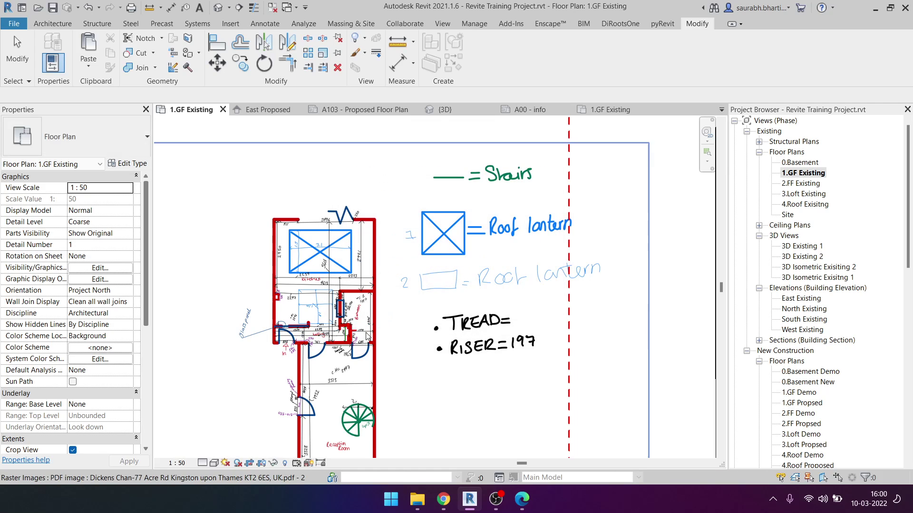
{"action": "scroll", "coordinate": [327, 289], "scroll_direction": "up", "scroll_amount": 5}
{"action": "scroll", "coordinate": [326, 289], "scroll_direction": "up", "scroll_amount": 2}
{"action": "scroll", "coordinate": [327, 289], "scroll_direction": "down", "scroll_amount": 5}
{"action": "scroll", "coordinate": [333, 273], "scroll_direction": "down", "scroll_amount": 3}
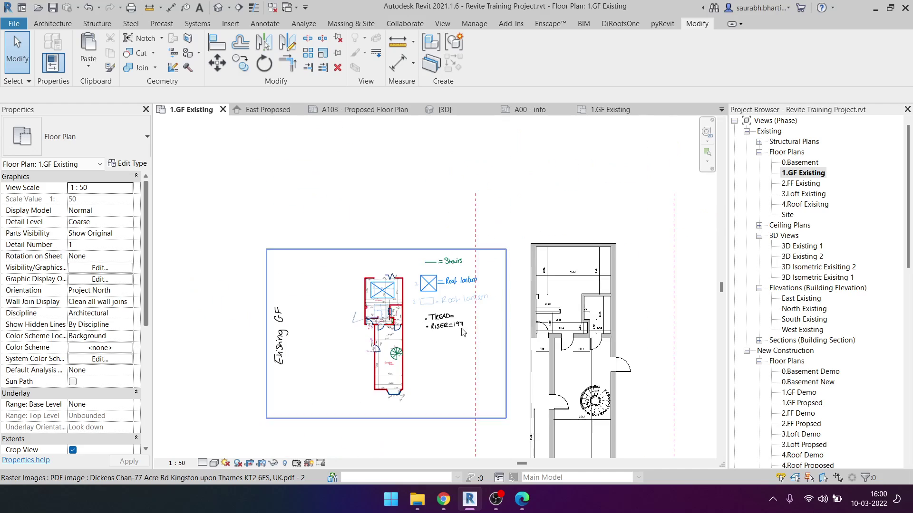
{"action": "scroll", "coordinate": [340, 281], "scroll_direction": "up", "scroll_amount": 3}
{"action": "scroll", "coordinate": [346, 284], "scroll_direction": "up", "scroll_amount": 3}
Step: Start the window tool (WN) and pick the M_Fixed 0610 x 1220mm window type
{"action": "key", "text": "w"}
{"action": "key", "text": "n"}
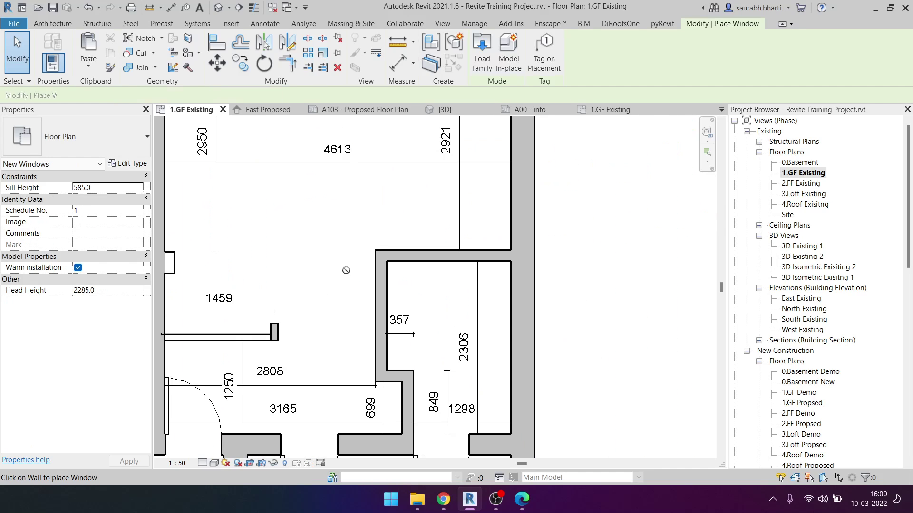
{"action": "left_click", "coordinate": [70, 138]}
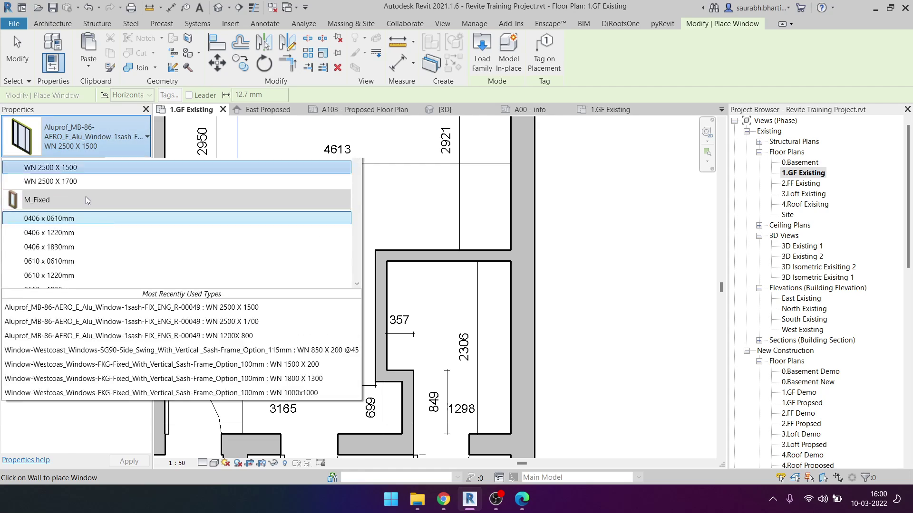
{"action": "scroll", "coordinate": [82, 276], "scroll_direction": "up", "scroll_amount": 2}
{"action": "scroll", "coordinate": [82, 277], "scroll_direction": "down", "scroll_amount": 5}
{"action": "scroll", "coordinate": [83, 278], "scroll_direction": "up", "scroll_amount": 2}
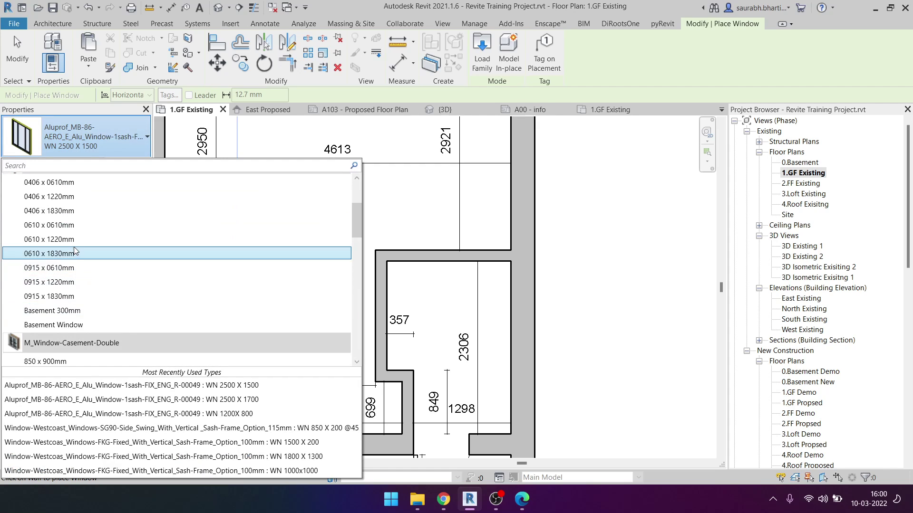
{"action": "left_click", "coordinate": [83, 239]}
{"action": "scroll", "coordinate": [233, 341], "scroll_direction": "down", "scroll_amount": 3}
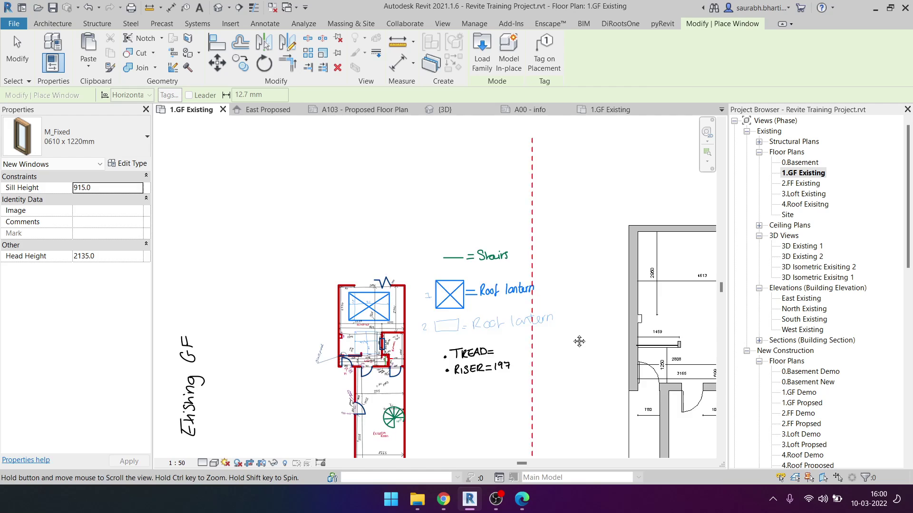
{"action": "scroll", "coordinate": [381, 352], "scroll_direction": "up", "scroll_amount": 3}
{"action": "scroll", "coordinate": [398, 360], "scroll_direction": "up", "scroll_amount": 2}
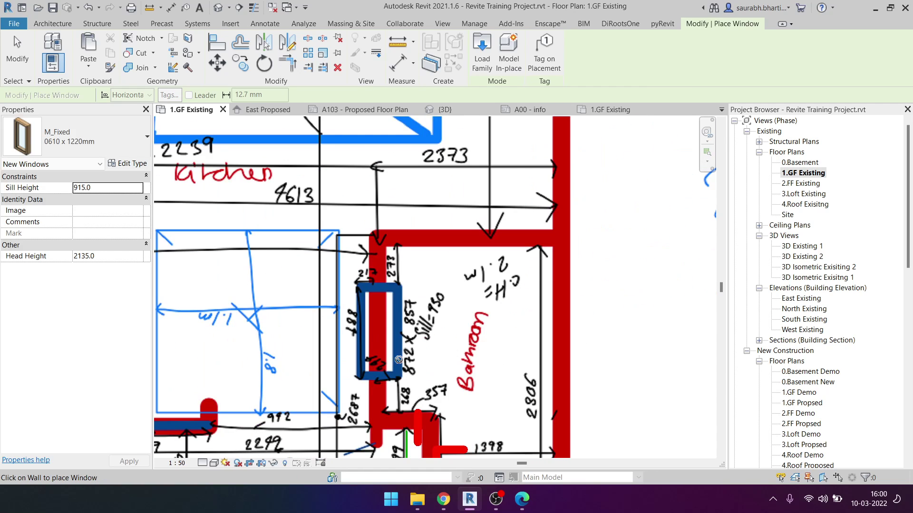
Step: Cancel window placement and switch to the reference project's 1.GF Existing plan
{"action": "left_click", "coordinate": [121, 155]}
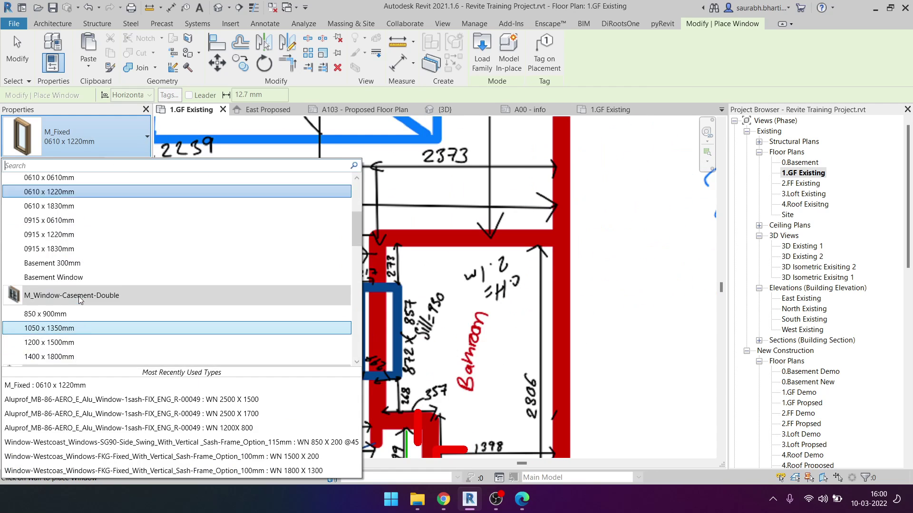
{"action": "scroll", "coordinate": [81, 304], "scroll_direction": "up", "scroll_amount": 2}
{"action": "key", "text": "Escape"}
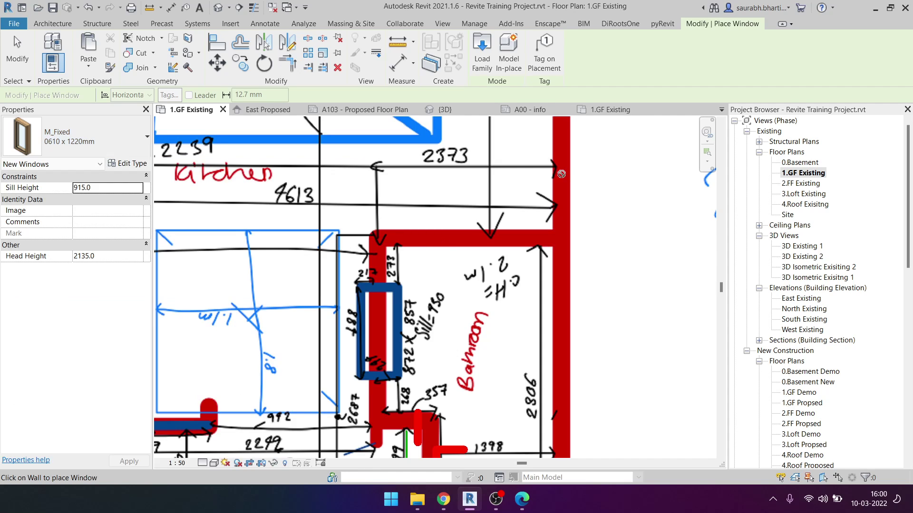
{"action": "key", "text": "Escape"}
{"action": "left_click", "coordinate": [610, 109]}
{"action": "scroll", "coordinate": [438, 277], "scroll_direction": "down", "scroll_amount": 1}
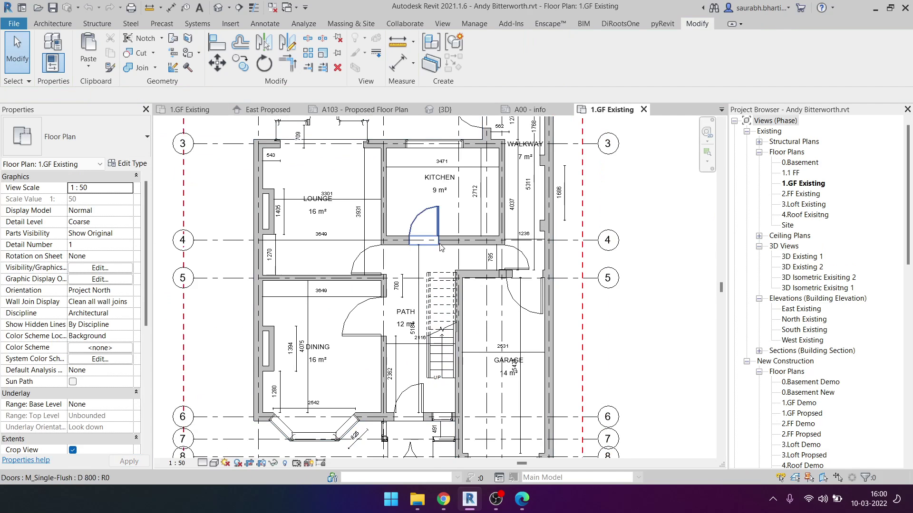
{"action": "left_click", "coordinate": [434, 143]}
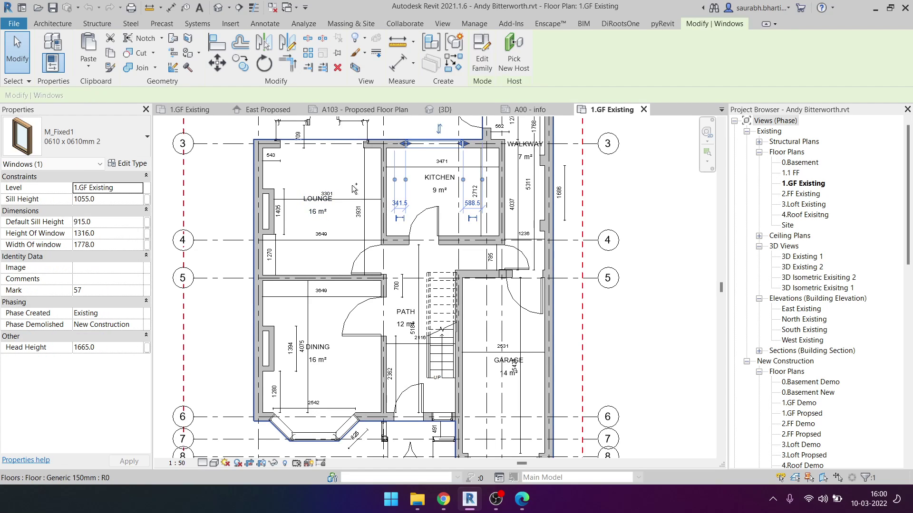
{"action": "left_click", "coordinate": [266, 110]}
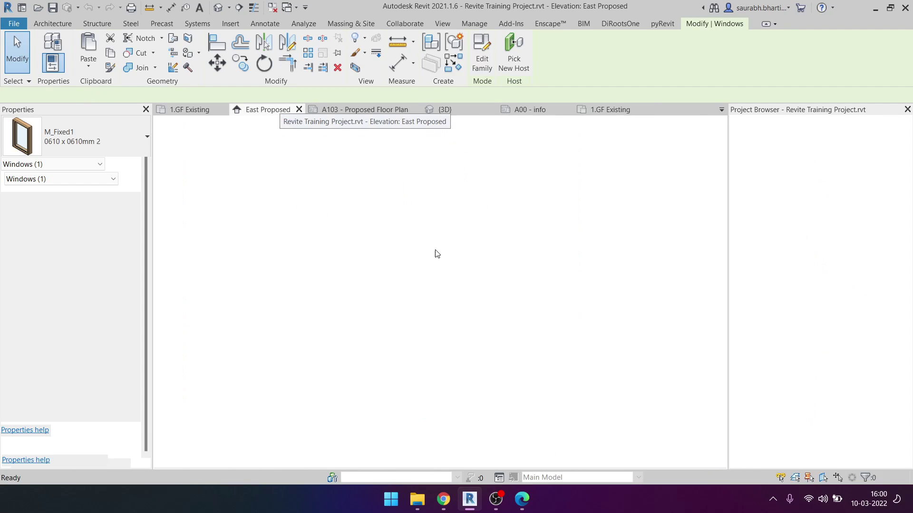
{"action": "double_click", "coordinate": [793, 174]}
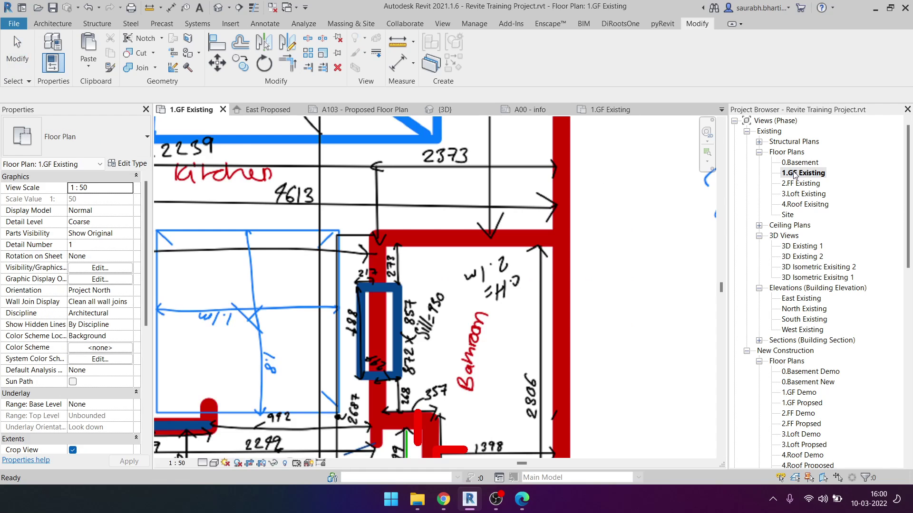
{"action": "key", "text": "w"}
{"action": "key", "text": "n"}
{"action": "scroll", "coordinate": [401, 308], "scroll_direction": "down", "scroll_amount": 3}
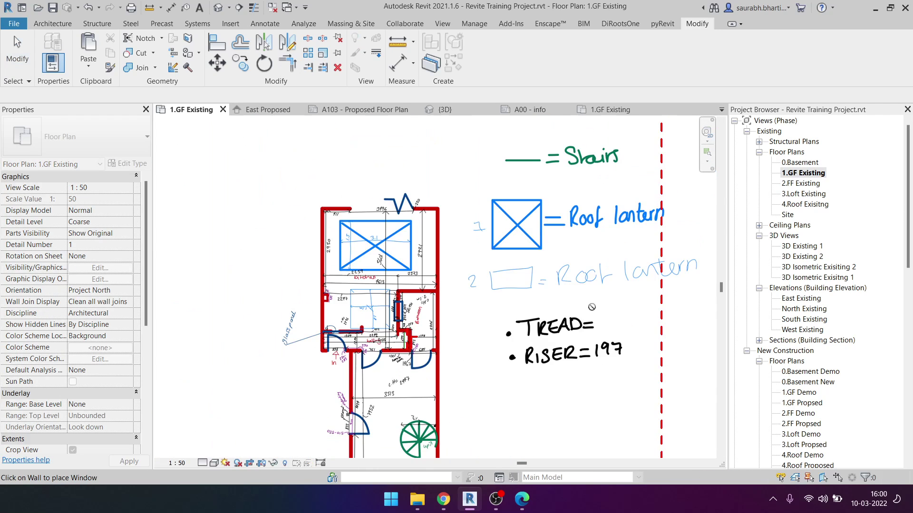
{"action": "scroll", "coordinate": [490, 287], "scroll_direction": "down", "scroll_amount": 1}
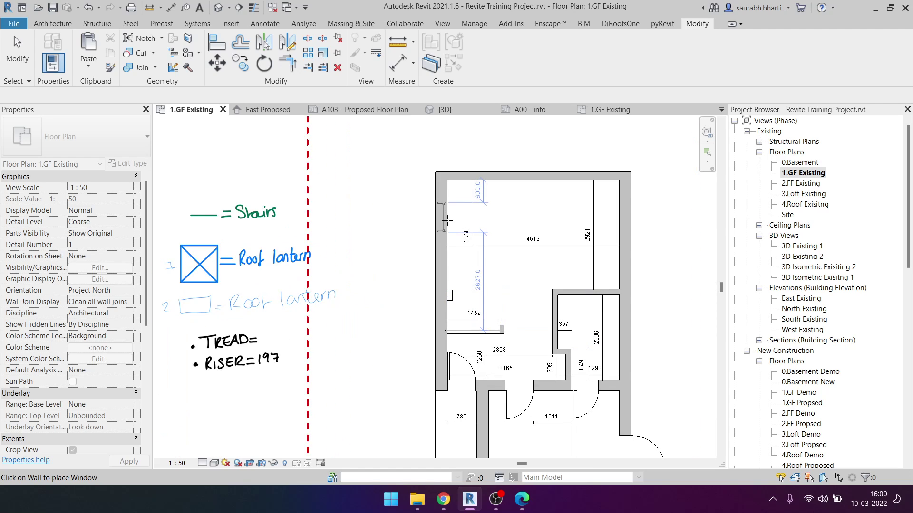
{"action": "key", "text": "Escape"}
{"action": "key", "text": "Escape"}
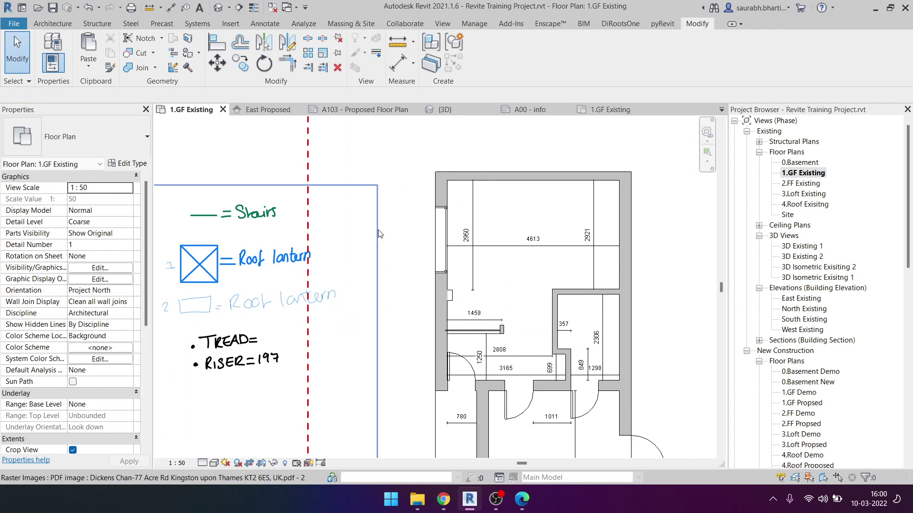
{"action": "left_click", "coordinate": [442, 238]}
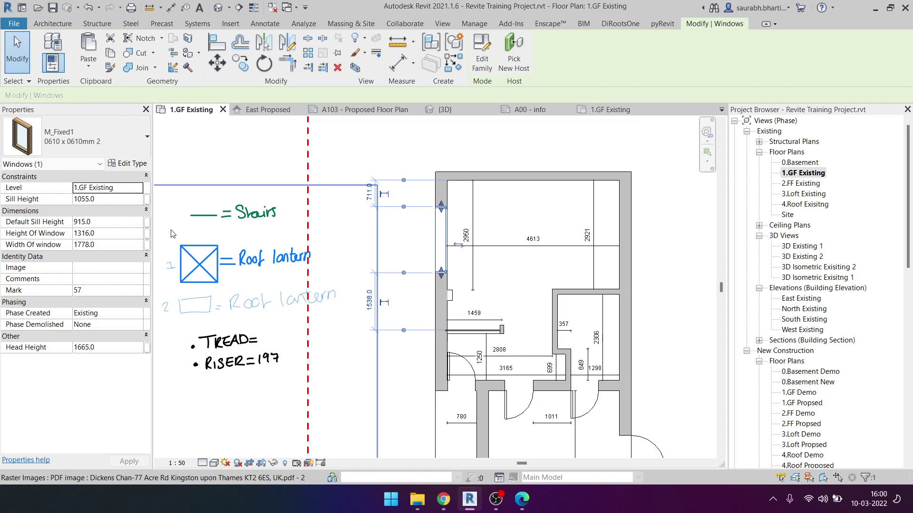
{"action": "left_click", "coordinate": [645, 111]}
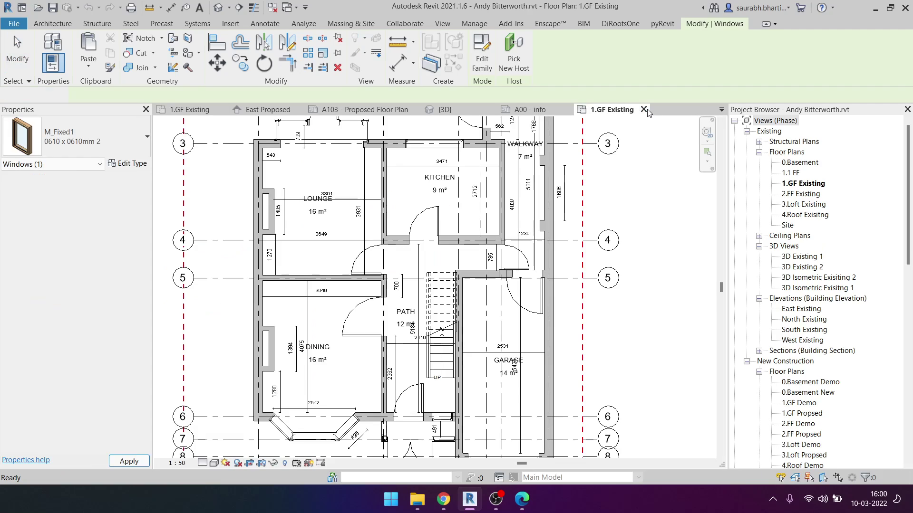
Step: Close the reference project's plan and North Existing elevation, returning to the 1.GF Existing plan
{"action": "left_click", "coordinate": [645, 110]}
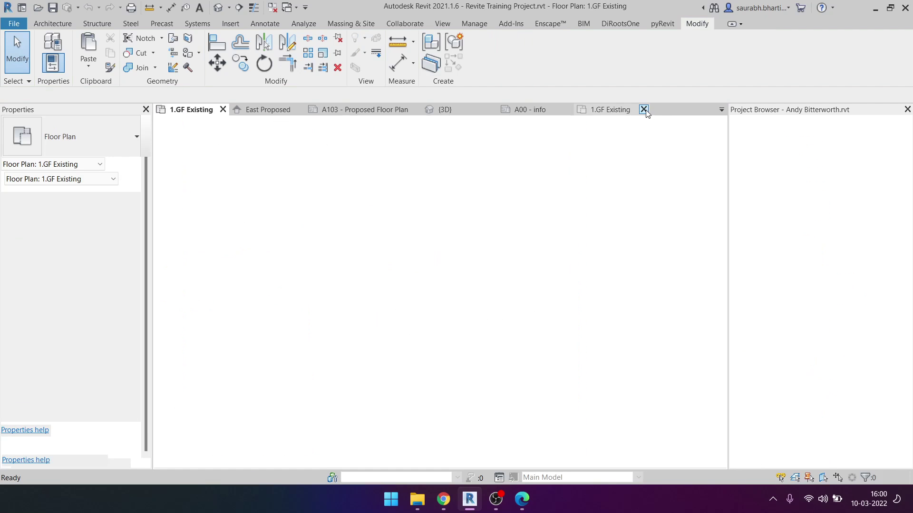
{"action": "left_click", "coordinate": [636, 111]}
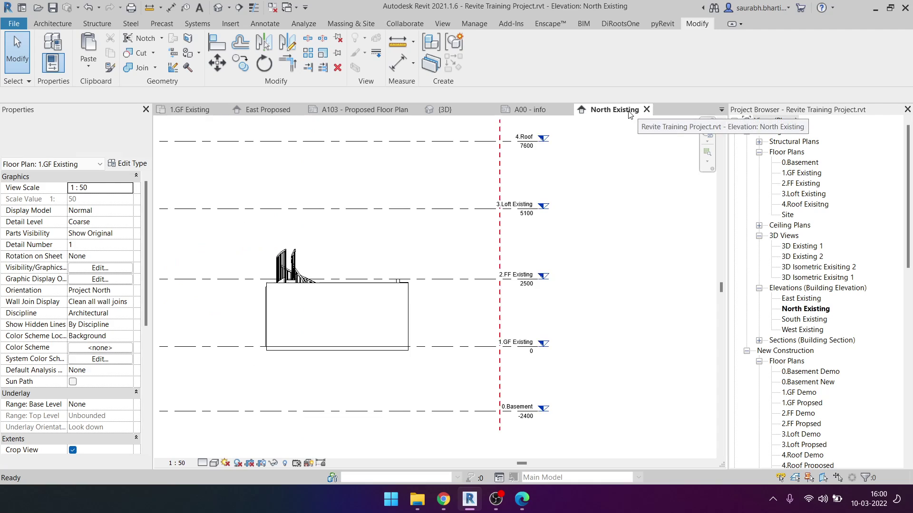
{"action": "left_click", "coordinate": [644, 110]}
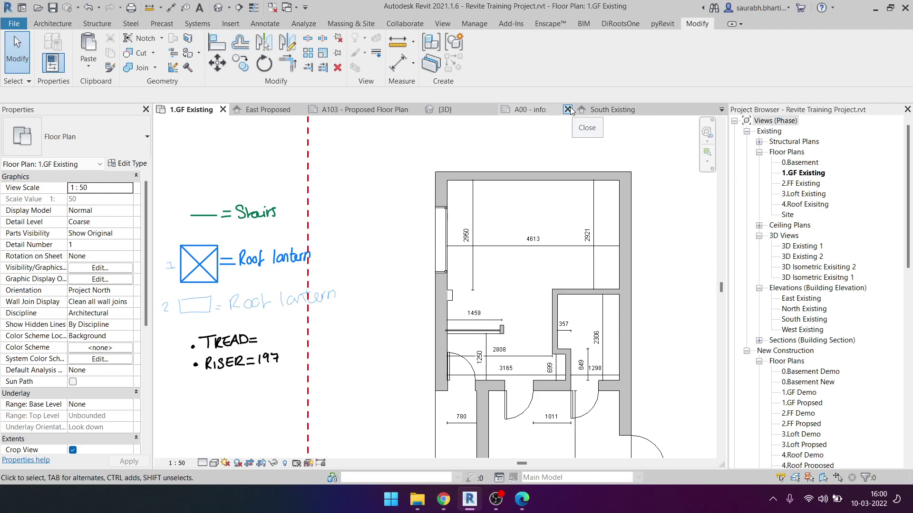
{"action": "left_click", "coordinate": [267, 112]}
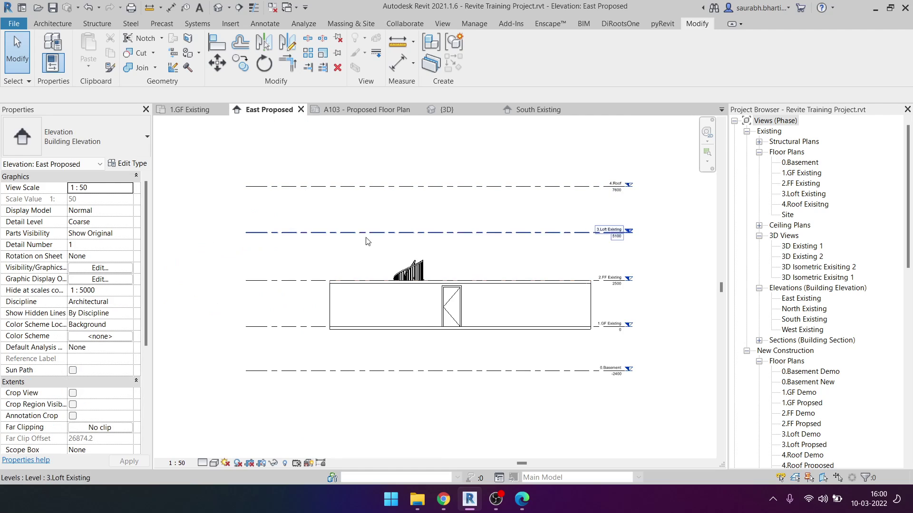
{"action": "key", "text": "ctrl+Tab"}
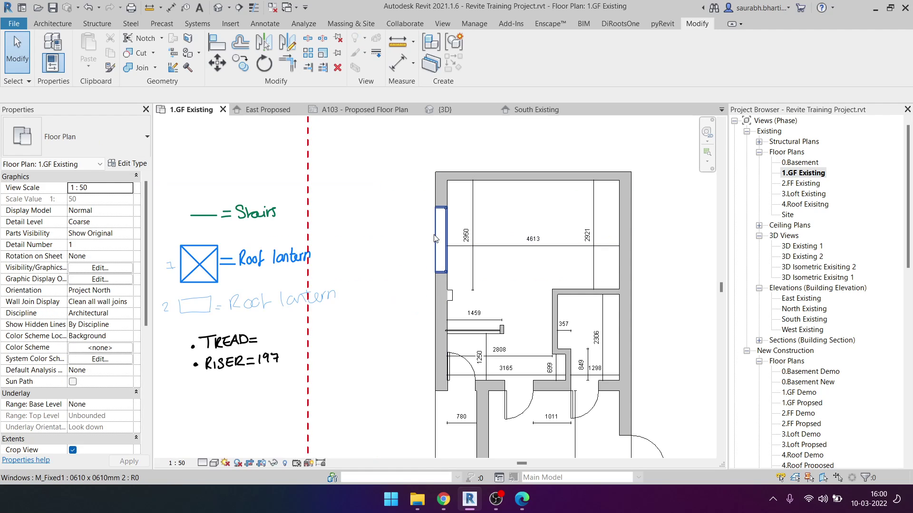
{"action": "left_click", "coordinate": [435, 239]}
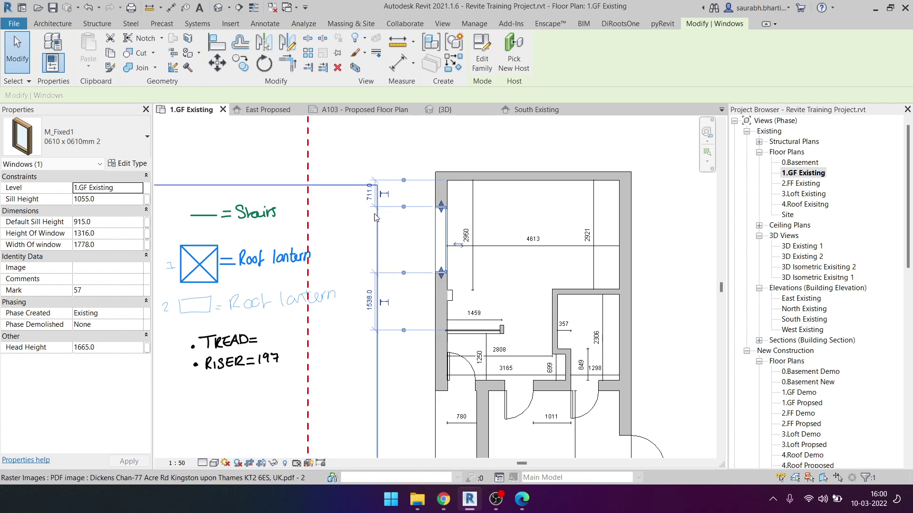
{"action": "left_click", "coordinate": [129, 233]}
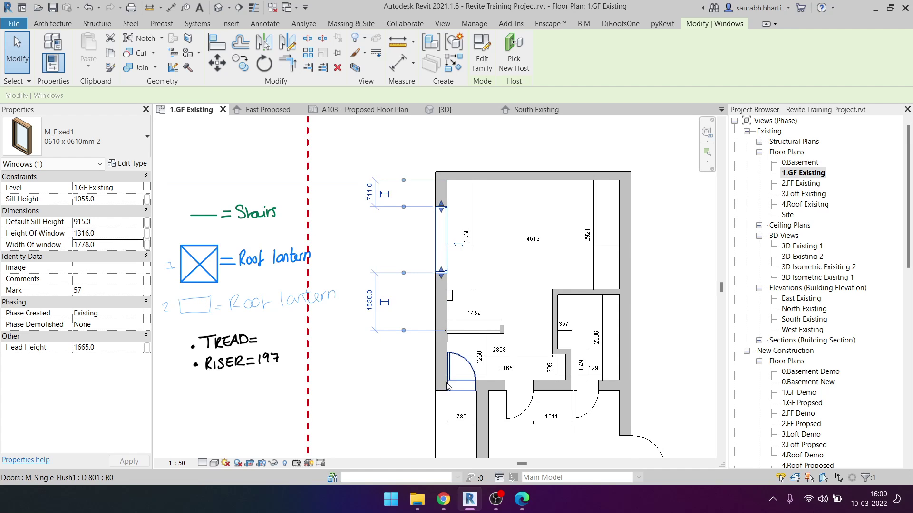
{"action": "key", "text": "c"}
{"action": "key", "text": "s"}
{"action": "scroll", "coordinate": [552, 315], "scroll_direction": "up", "scroll_amount": 2}
{"action": "left_click", "coordinate": [552, 316]}
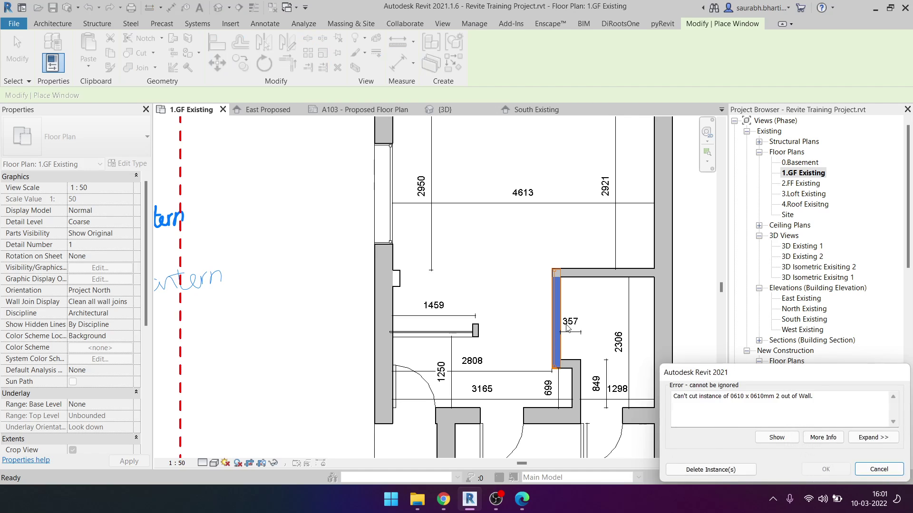
{"action": "key", "text": "Escape"}
{"action": "key", "text": "Escape"}
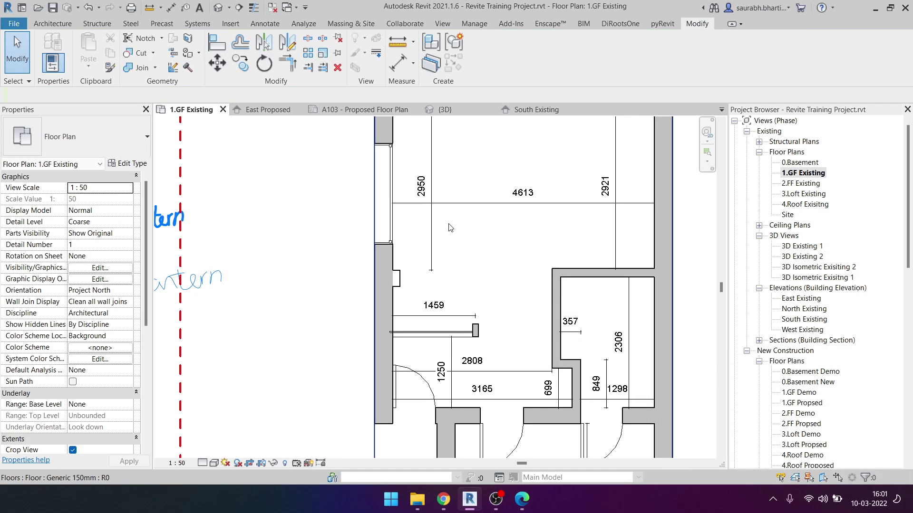
{"action": "left_click", "coordinate": [387, 189]}
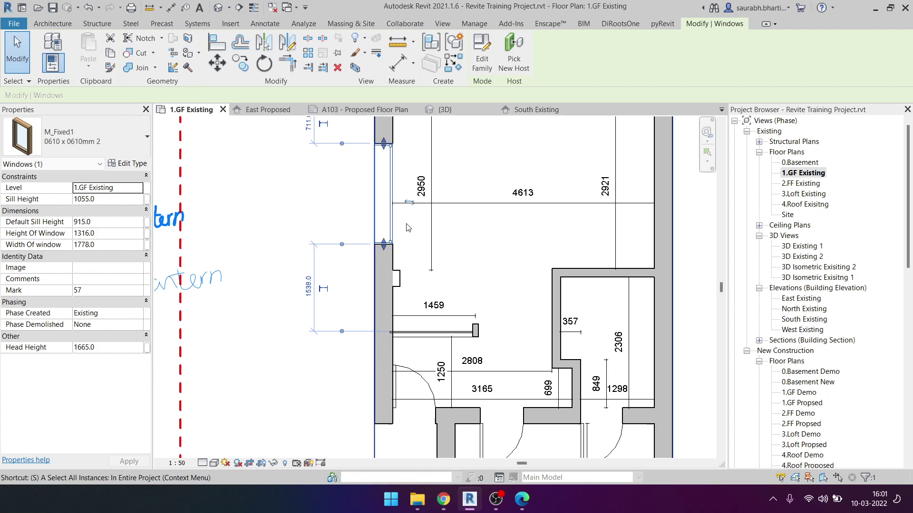
{"action": "key", "text": "c"}
{"action": "key", "text": "s"}
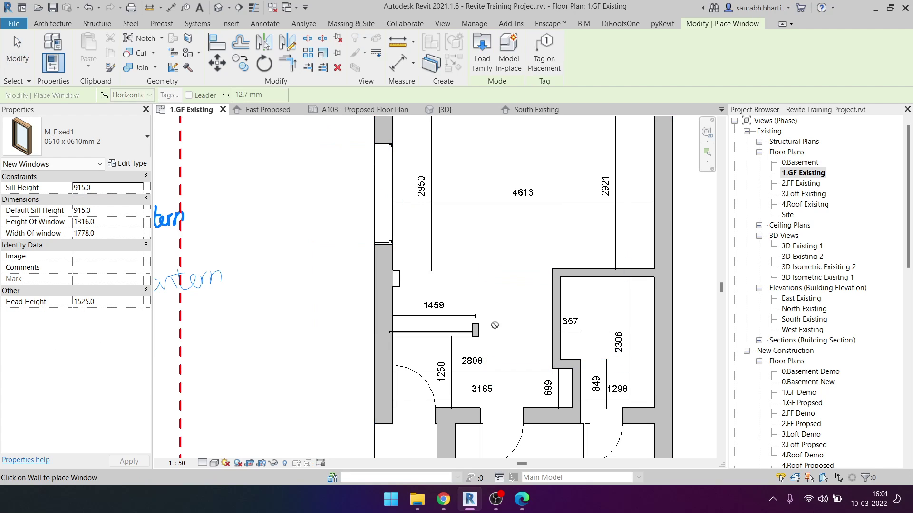
{"action": "key", "text": "Escape"}
{"action": "left_click", "coordinate": [384, 200]}
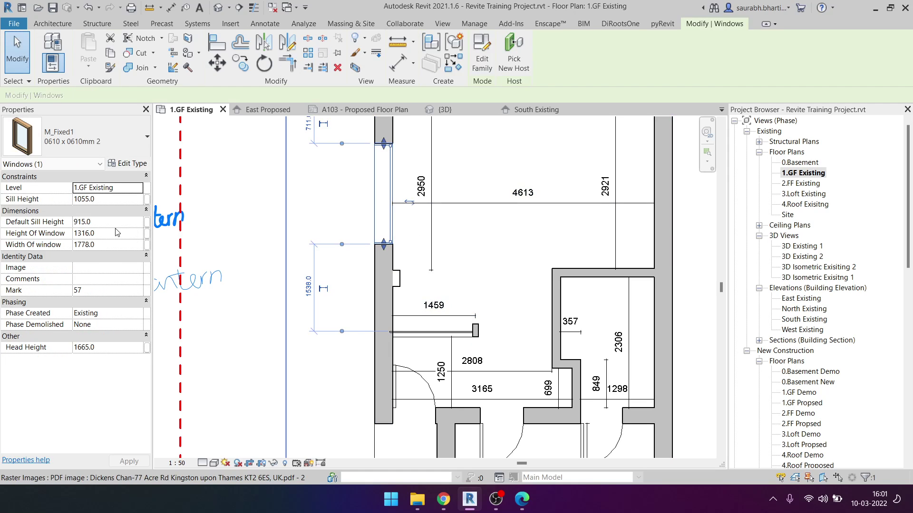
Step: Set the bathroom window's Width Of window to 872 in Properties
{"action": "scroll", "coordinate": [232, 283], "scroll_direction": "down", "scroll_amount": 3}
{"action": "scroll", "coordinate": [366, 306], "scroll_direction": "up", "scroll_amount": 2}
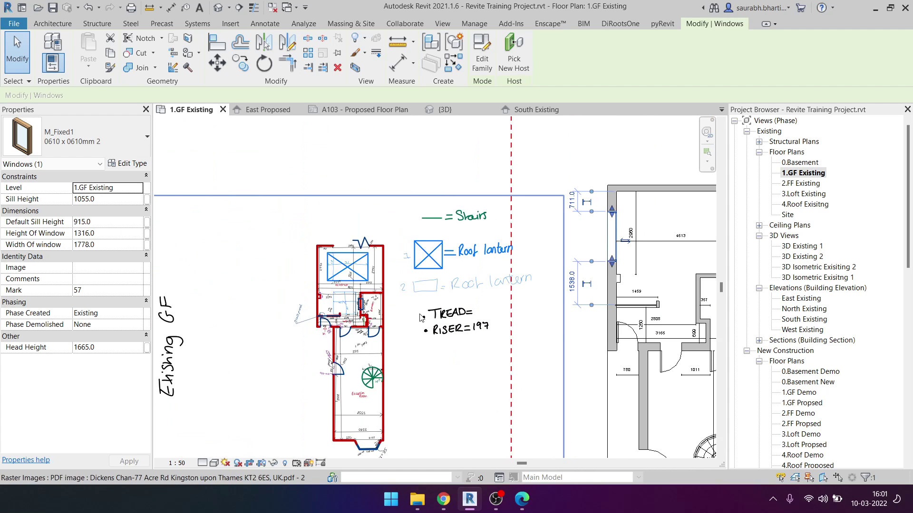
{"action": "scroll", "coordinate": [366, 306], "scroll_direction": "up", "scroll_amount": 2}
{"action": "scroll", "coordinate": [366, 307], "scroll_direction": "up", "scroll_amount": 2}
{"action": "scroll", "coordinate": [332, 216], "scroll_direction": "up", "scroll_amount": 2}
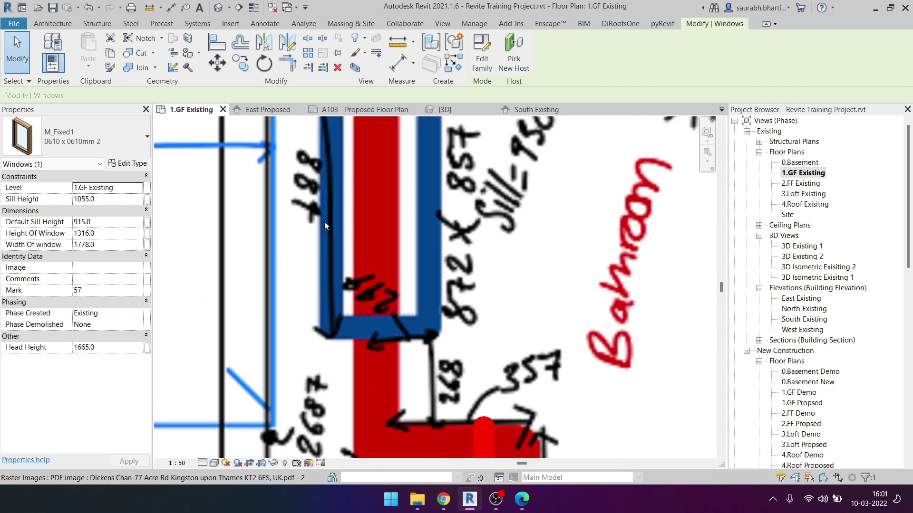
{"action": "scroll", "coordinate": [325, 222], "scroll_direction": "up", "scroll_amount": 2}
{"action": "scroll", "coordinate": [323, 281], "scroll_direction": "up", "scroll_amount": 1}
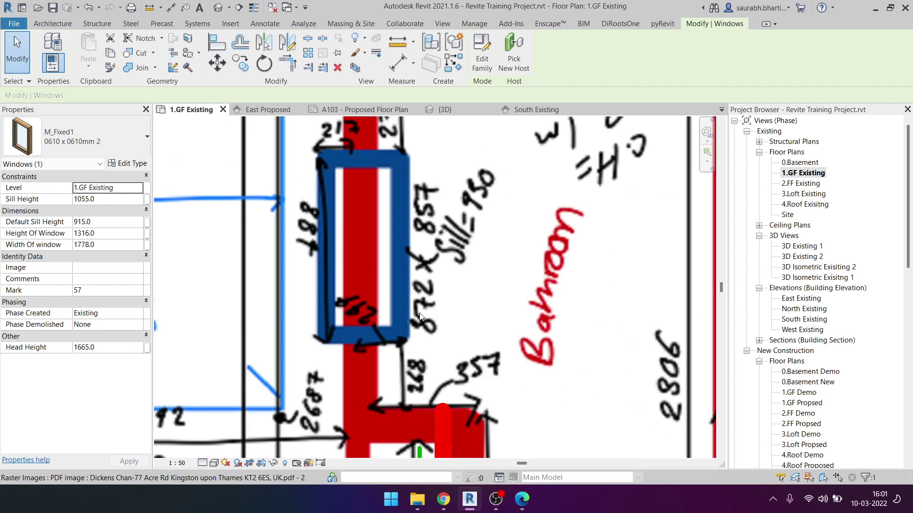
{"action": "scroll", "coordinate": [342, 264], "scroll_direction": "down", "scroll_amount": 1}
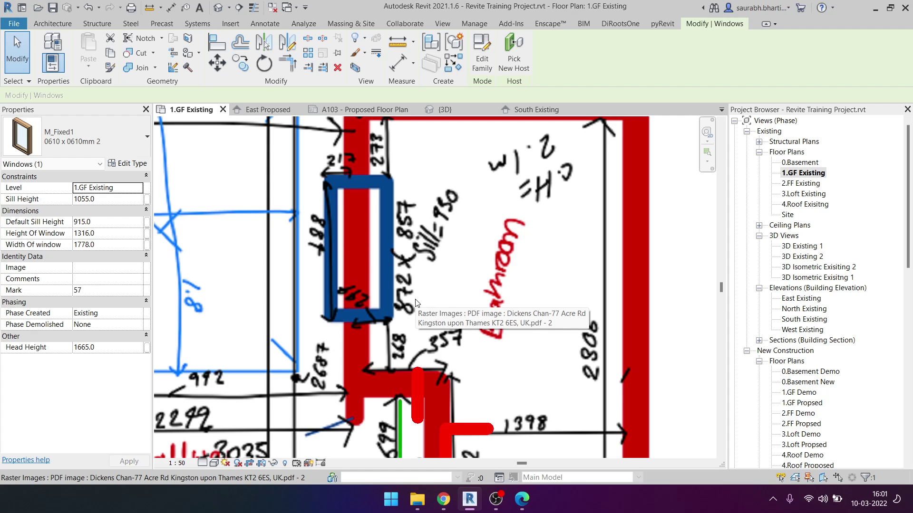
{"action": "scroll", "coordinate": [392, 236], "scroll_direction": "down", "scroll_amount": 2}
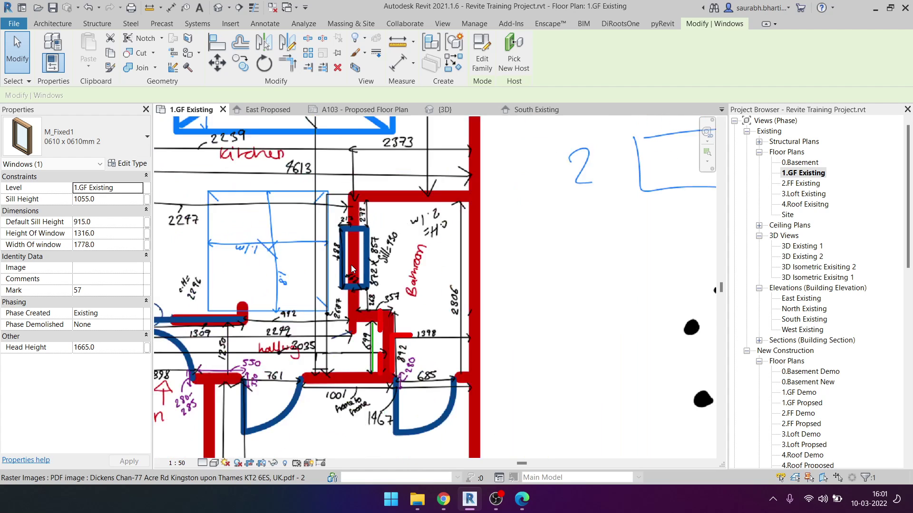
{"action": "scroll", "coordinate": [378, 280], "scroll_direction": "down", "scroll_amount": 2}
{"action": "middle_click_drag", "start_coordinate": [587, 328], "coordinate": [297, 333]}
{"action": "scroll", "coordinate": [340, 329], "scroll_direction": "down", "scroll_amount": 2}
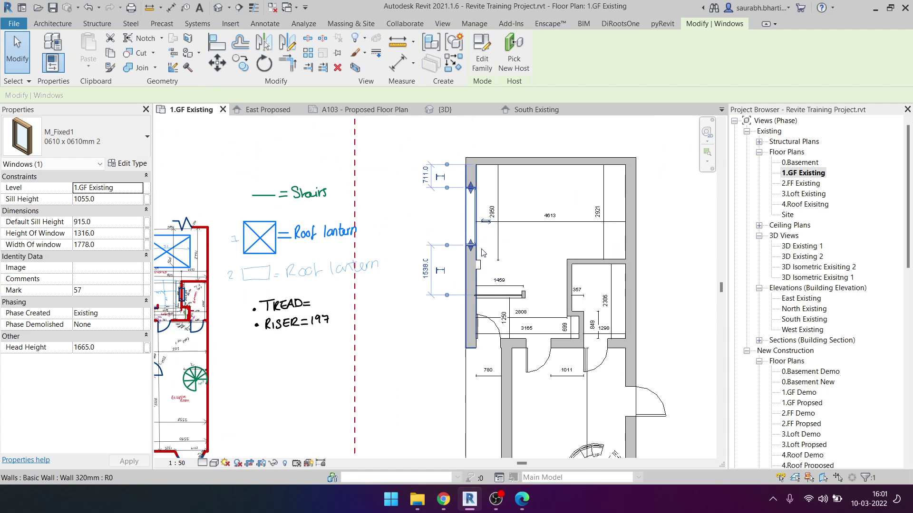
{"action": "left_click", "coordinate": [105, 245]}
{"action": "type", "text": "872"}
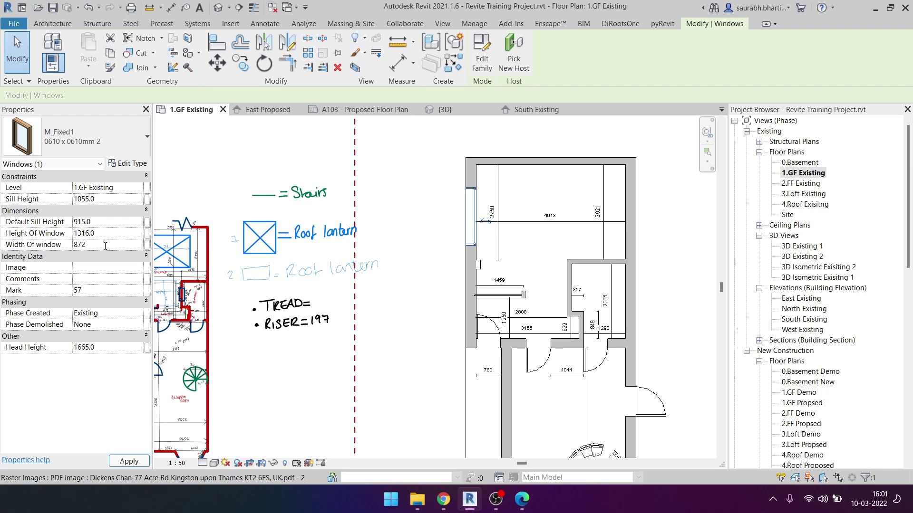
{"action": "key", "text": "Return"}
Step: Set the window's Height Of Window to 857
{"action": "scroll", "coordinate": [309, 285], "scroll_direction": "down", "scroll_amount": 2}
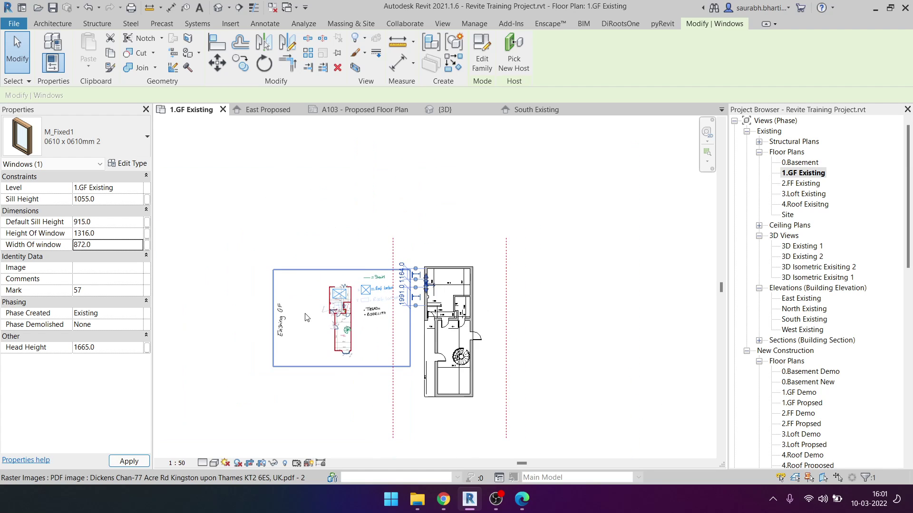
{"action": "scroll", "coordinate": [309, 286], "scroll_direction": "up", "scroll_amount": 4}
{"action": "scroll", "coordinate": [367, 259], "scroll_direction": "up", "scroll_amount": 3}
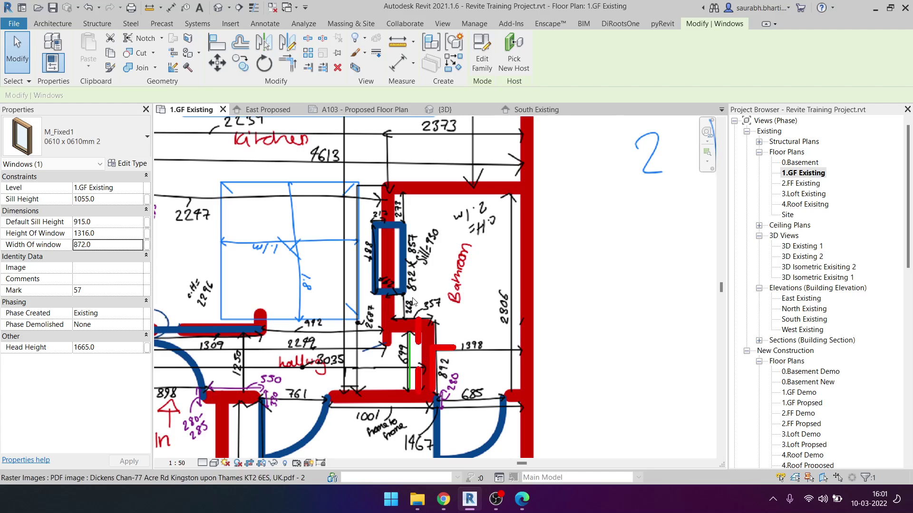
{"action": "scroll", "coordinate": [376, 240], "scroll_direction": "up", "scroll_amount": 1}
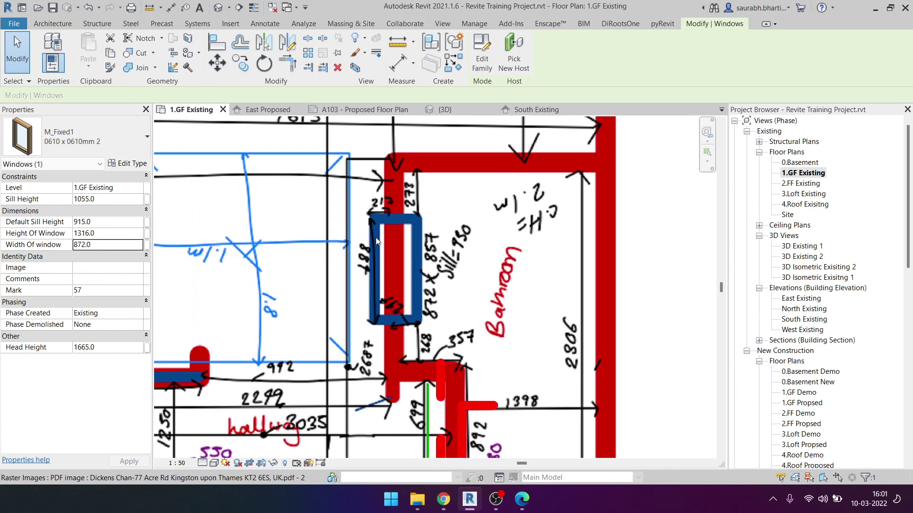
{"action": "left_click", "coordinate": [113, 234]}
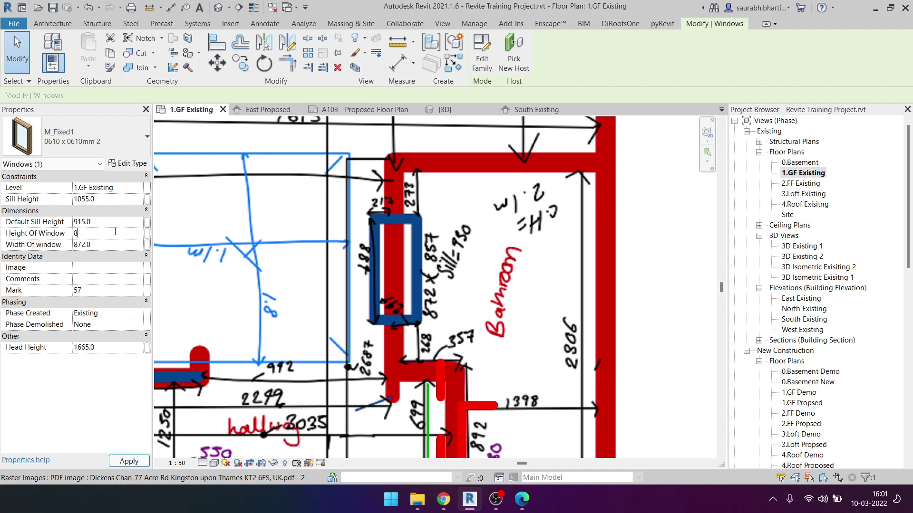
{"action": "scroll", "coordinate": [455, 272], "scroll_direction": "down", "scroll_amount": 3}
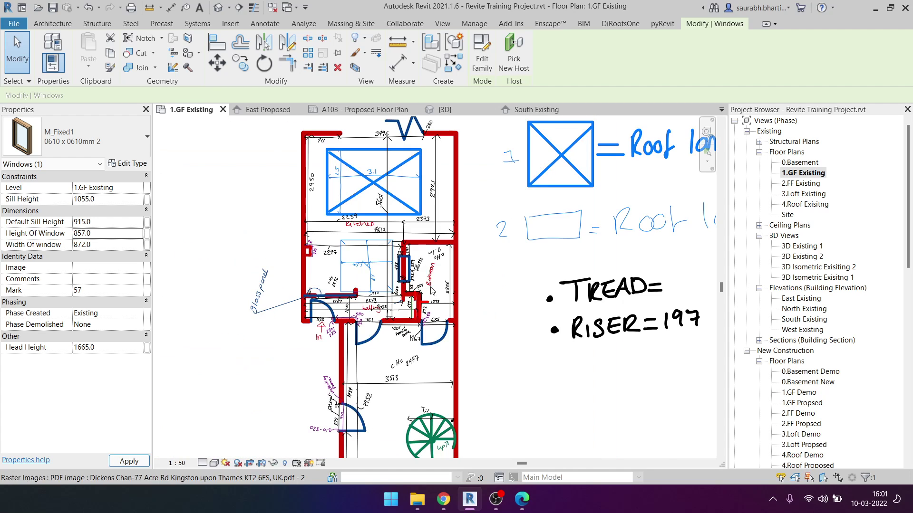
{"action": "scroll", "coordinate": [455, 272], "scroll_direction": "down", "scroll_amount": 2}
Step: Create a similar window (CS) in the bathroom's left wall
{"action": "left_click", "coordinate": [659, 255]}
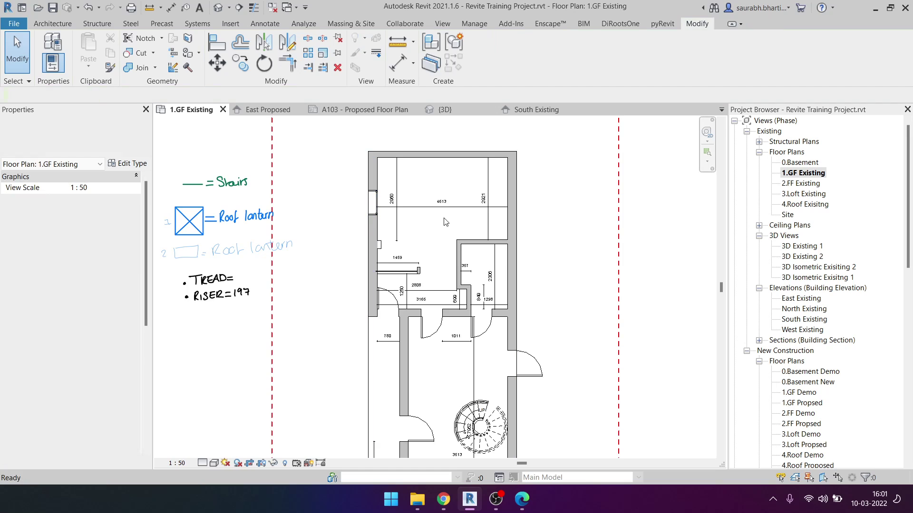
{"action": "scroll", "coordinate": [381, 208], "scroll_direction": "up", "scroll_amount": 2}
{"action": "left_click", "coordinate": [369, 195]}
{"action": "key", "text": "s"}
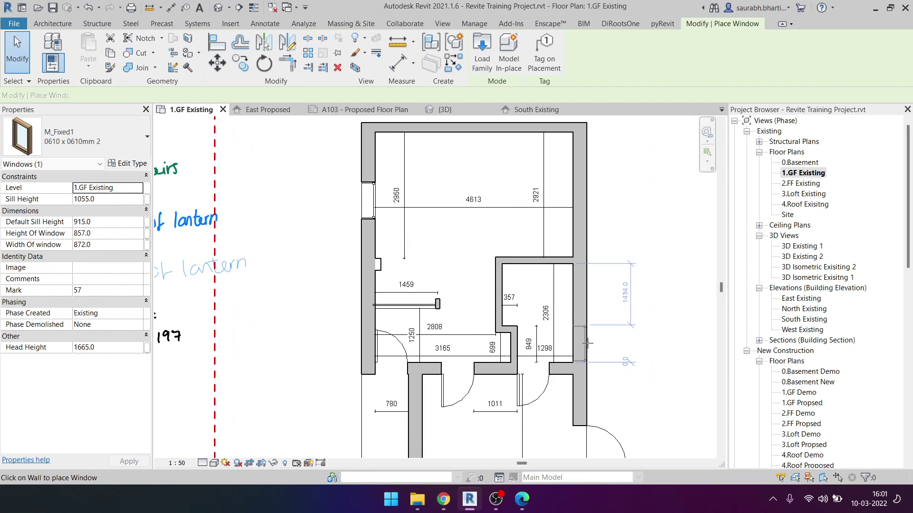
{"action": "scroll", "coordinate": [557, 325], "scroll_direction": "up", "scroll_amount": 2}
{"action": "left_click", "coordinate": [467, 273]}
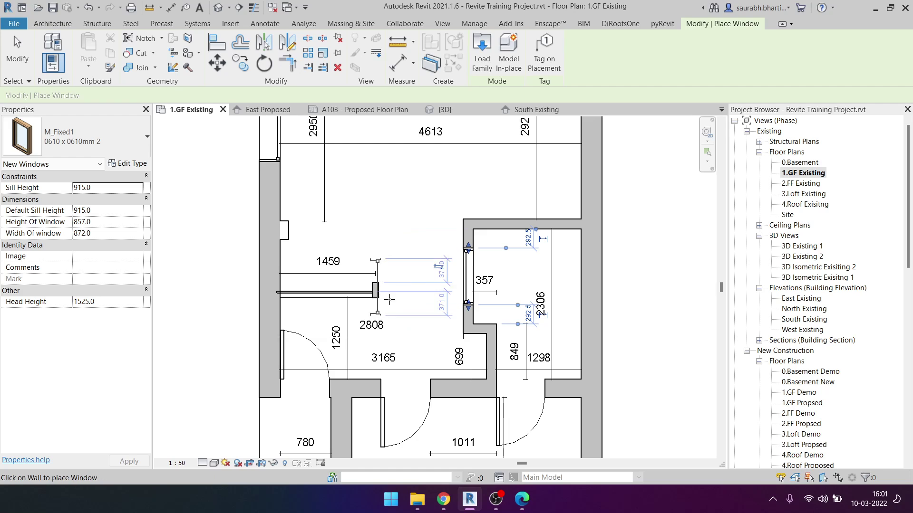
{"action": "key", "text": "Escape"}
{"action": "key", "text": "Escape"}
Step: Position the new window 273 below the wall's upper corner via its temporary dimension
{"action": "scroll", "coordinate": [466, 285], "scroll_direction": "down", "scroll_amount": 1}
{"action": "scroll", "coordinate": [466, 290], "scroll_direction": "down", "scroll_amount": 1}
{"action": "scroll", "coordinate": [466, 290], "scroll_direction": "down", "scroll_amount": 3}
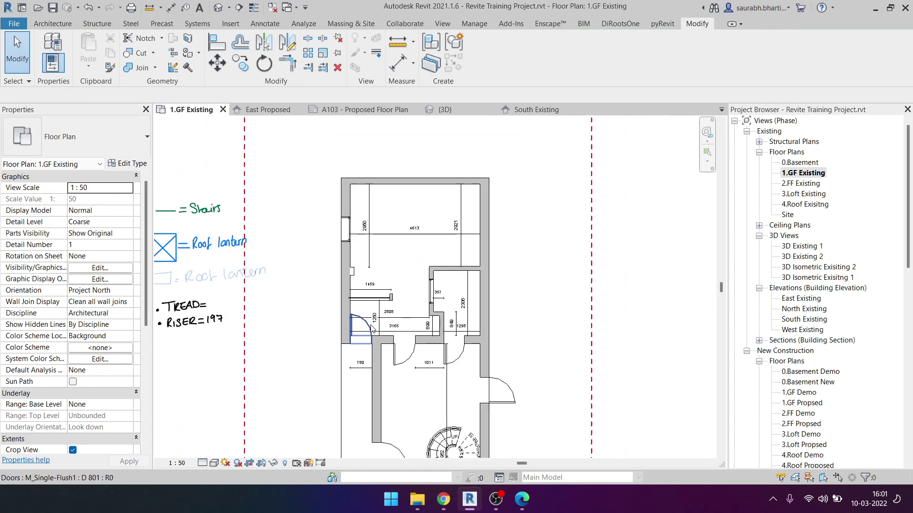
{"action": "scroll", "coordinate": [530, 246], "scroll_direction": "up", "scroll_amount": 3}
{"action": "scroll", "coordinate": [530, 246], "scroll_direction": "up", "scroll_amount": 2}
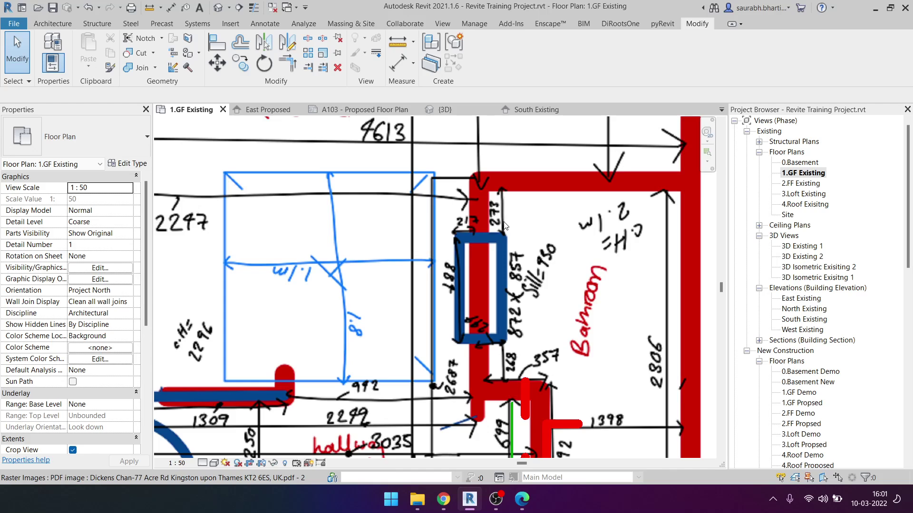
{"action": "scroll", "coordinate": [531, 246], "scroll_direction": "up", "scroll_amount": 2}
{"action": "scroll", "coordinate": [498, 330], "scroll_direction": "down", "scroll_amount": 1}
{"action": "scroll", "coordinate": [498, 330], "scroll_direction": "down", "scroll_amount": 3}
{"action": "scroll", "coordinate": [498, 330], "scroll_direction": "down", "scroll_amount": 3}
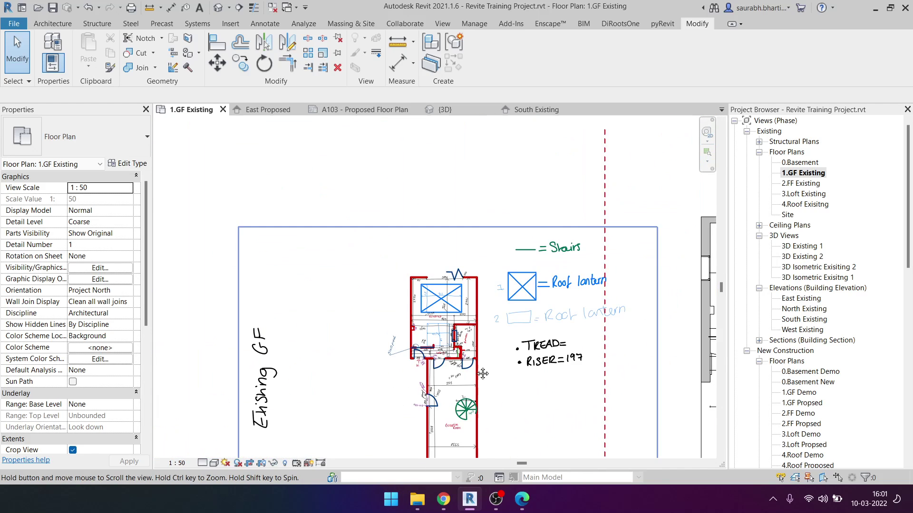
{"action": "scroll", "coordinate": [442, 300], "scroll_direction": "up", "scroll_amount": 2}
{"action": "scroll", "coordinate": [442, 301], "scroll_direction": "up", "scroll_amount": 3}
{"action": "scroll", "coordinate": [442, 300], "scroll_direction": "up", "scroll_amount": 1}
{"action": "left_click", "coordinate": [445, 300]}
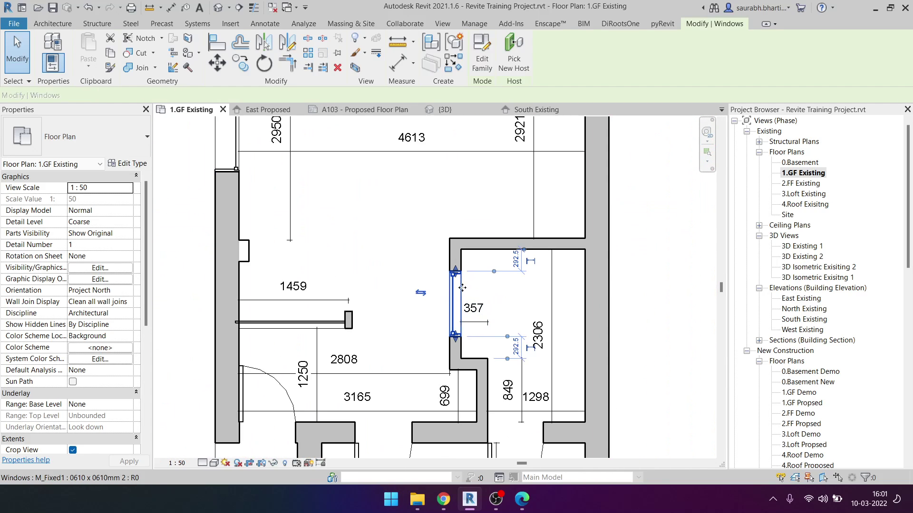
{"action": "scroll", "coordinate": [477, 278], "scroll_direction": "up", "scroll_amount": 2}
{"action": "left_click", "coordinate": [535, 249]}
{"action": "type", "text": "273"}
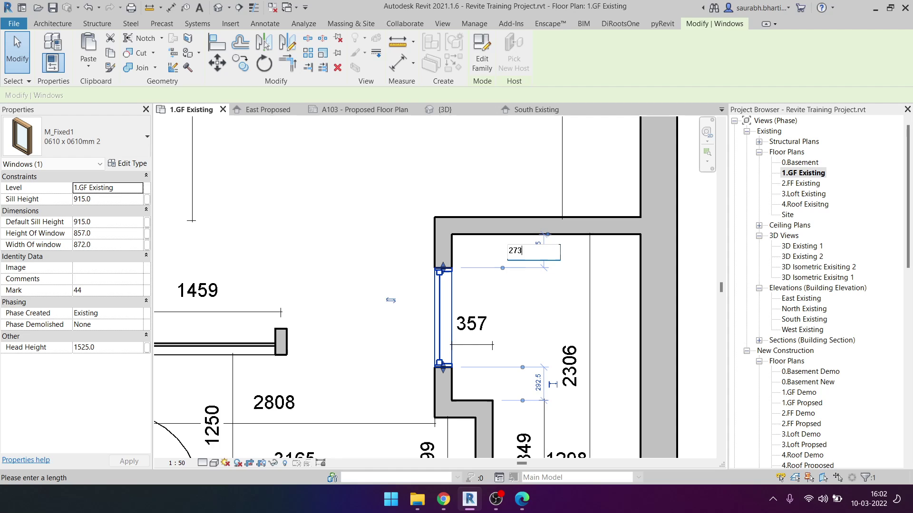
{"action": "key", "text": "Return"}
{"action": "key", "text": "Escape"}
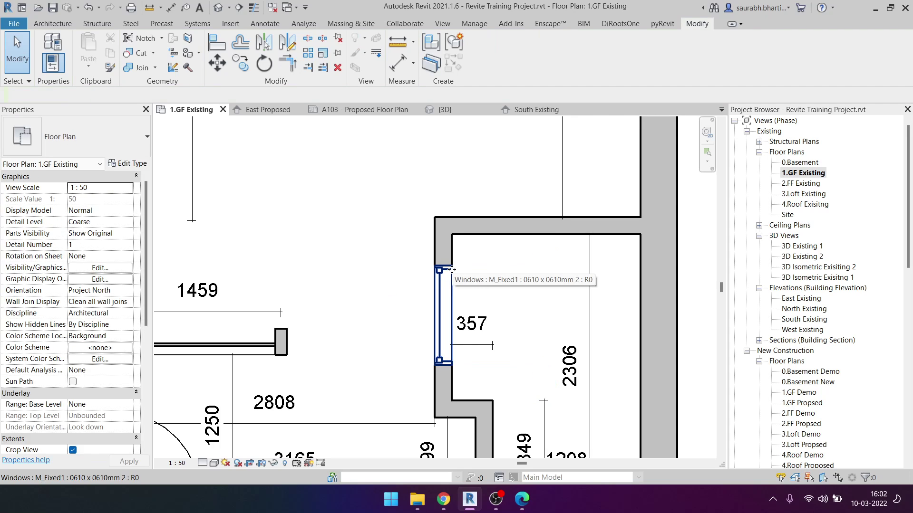
Step: Start an aligned dimension from the lower niche wall, cancel it, and reselect the new window
{"action": "scroll", "coordinate": [445, 374], "scroll_direction": "down", "scroll_amount": 1}
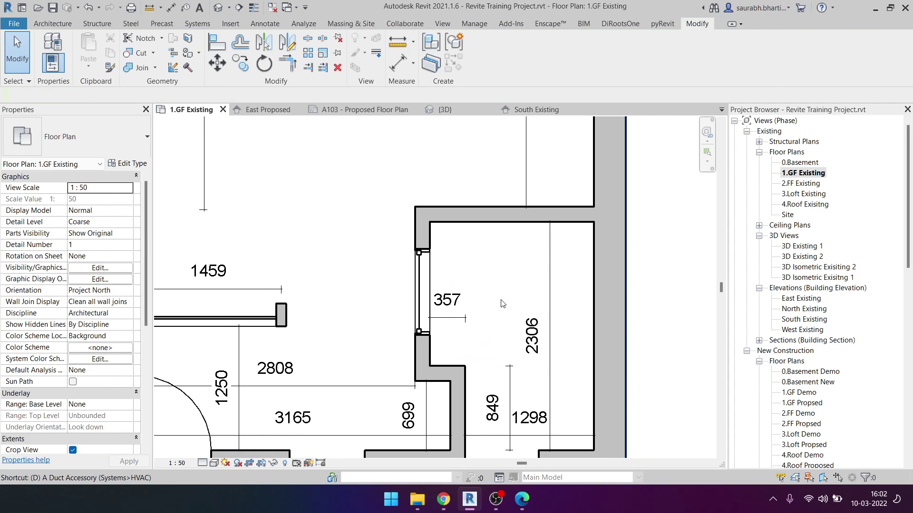
{"action": "key", "text": "d"}
{"action": "key", "text": "i"}
{"action": "left_click", "coordinate": [453, 363]}
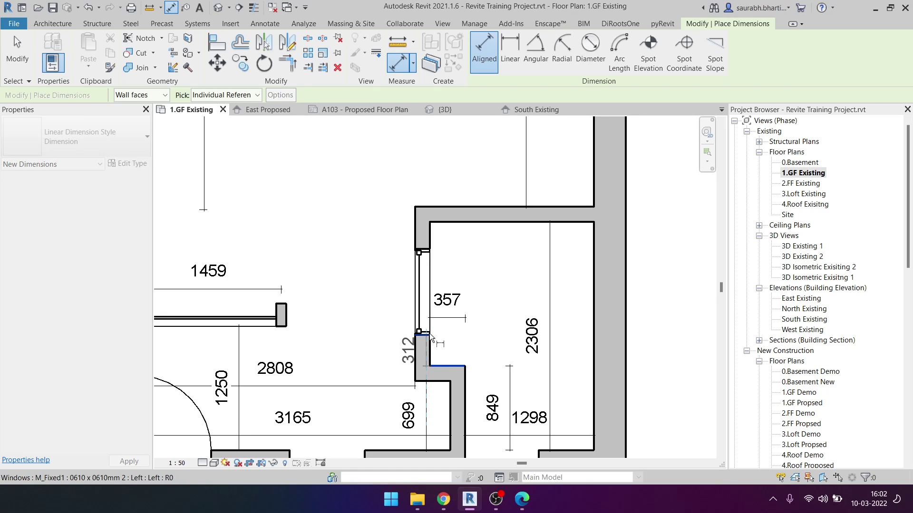
{"action": "key", "text": "Escape"}
{"action": "key", "text": "Escape"}
{"action": "scroll", "coordinate": [436, 299], "scroll_direction": "down", "scroll_amount": 1}
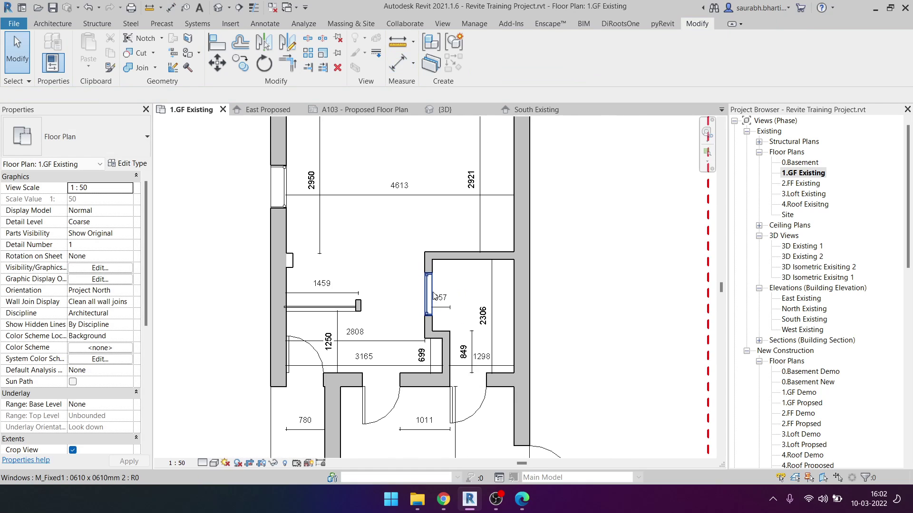
{"action": "scroll", "coordinate": [432, 292], "scroll_direction": "up", "scroll_amount": 1}
{"action": "scroll", "coordinate": [430, 286], "scroll_direction": "up", "scroll_amount": 1}
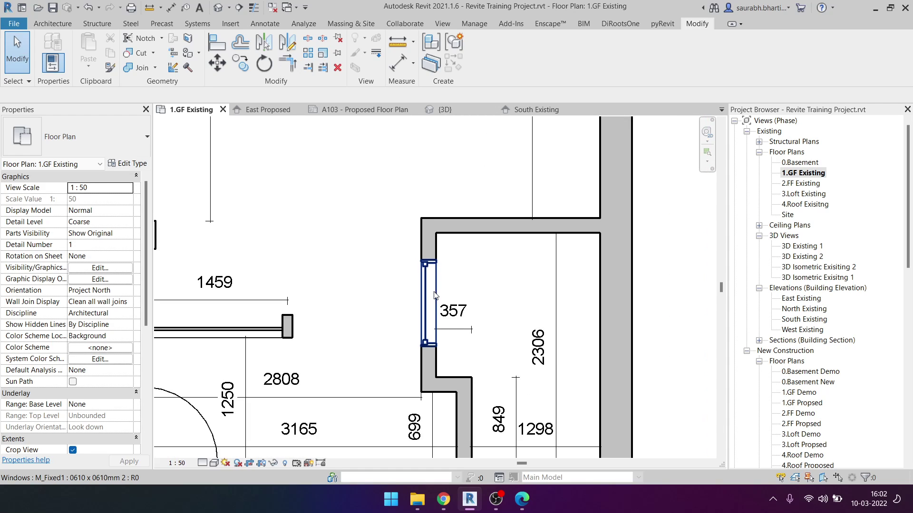
{"action": "left_click", "coordinate": [434, 295]}
{"action": "scroll", "coordinate": [443, 409], "scroll_direction": "down", "scroll_amount": 2}
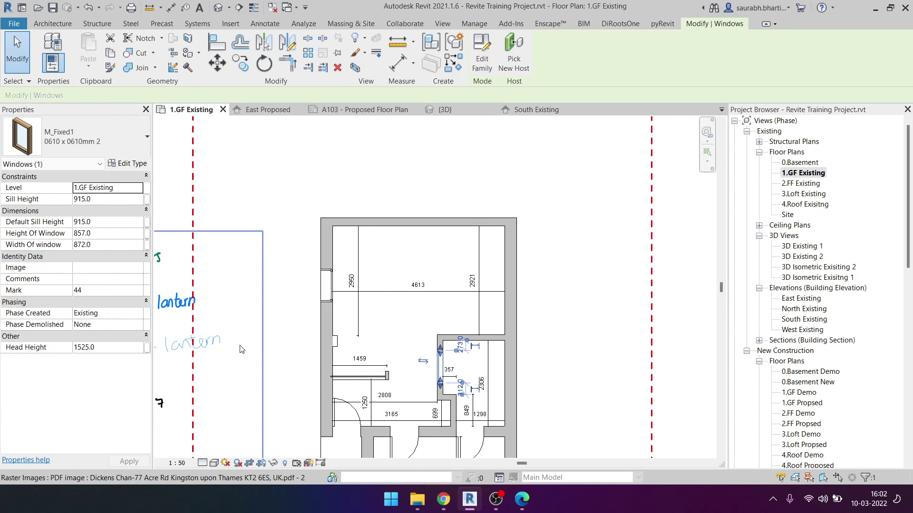
Step: Bring the bathroom walls into view and revisit the window's 884 width value
{"action": "scroll", "coordinate": [241, 349], "scroll_direction": "up", "scroll_amount": 1}
{"action": "scroll", "coordinate": [224, 304], "scroll_direction": "up", "scroll_amount": 1}
{"action": "scroll", "coordinate": [209, 276], "scroll_direction": "up", "scroll_amount": 1}
{"action": "scroll", "coordinate": [205, 264], "scroll_direction": "up", "scroll_amount": 1}
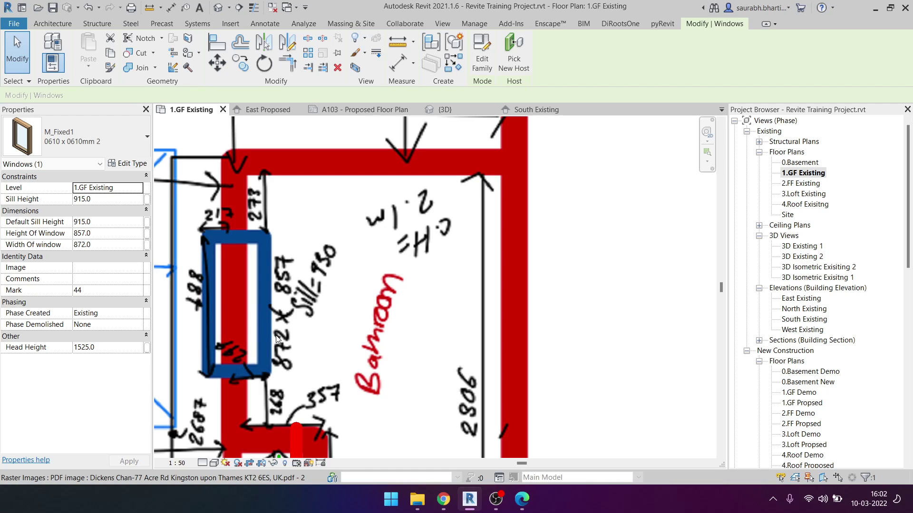
{"action": "scroll", "coordinate": [288, 330], "scroll_direction": "down", "scroll_amount": 1}
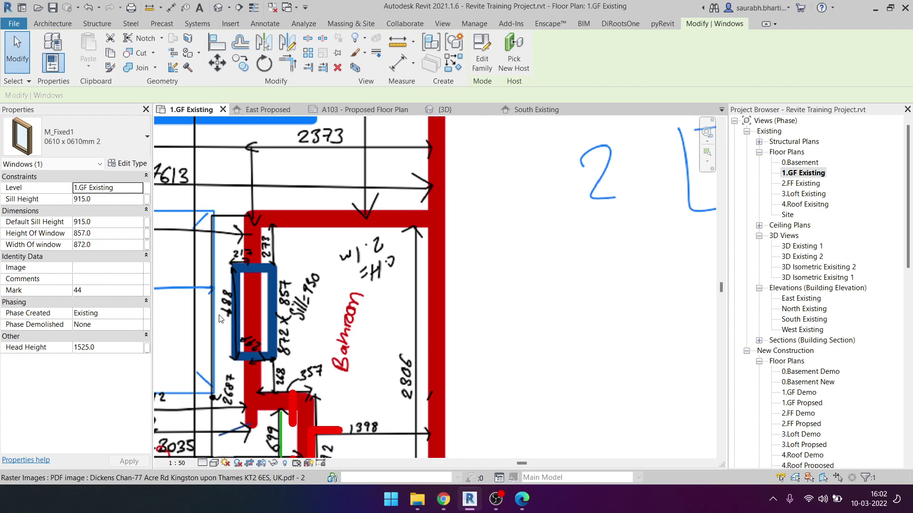
{"action": "scroll", "coordinate": [220, 318], "scroll_direction": "down", "scroll_amount": 2}
{"action": "middle_click_drag", "start_coordinate": [245, 296], "coordinate": [140, 236]}
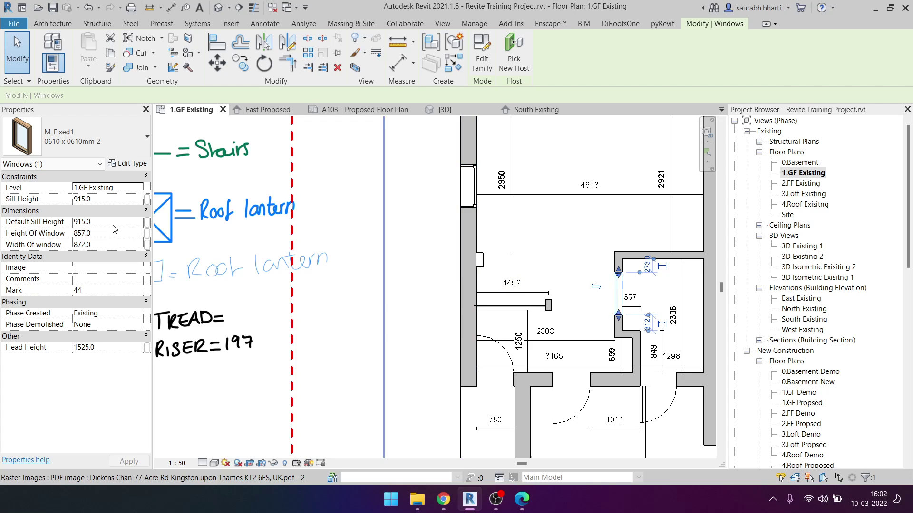
{"action": "left_click", "coordinate": [109, 246]}
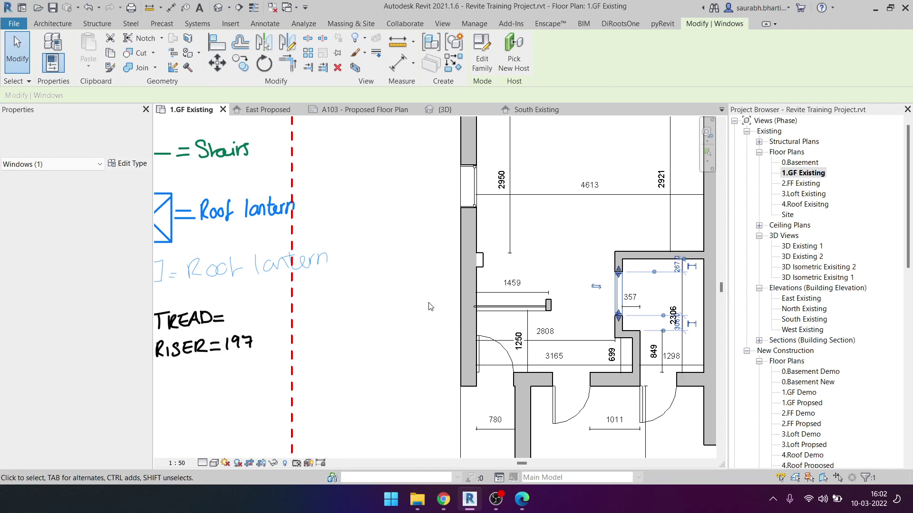
{"action": "scroll", "coordinate": [618, 283], "scroll_direction": "up", "scroll_amount": 3}
{"action": "scroll", "coordinate": [665, 285], "scroll_direction": "down", "scroll_amount": 2}
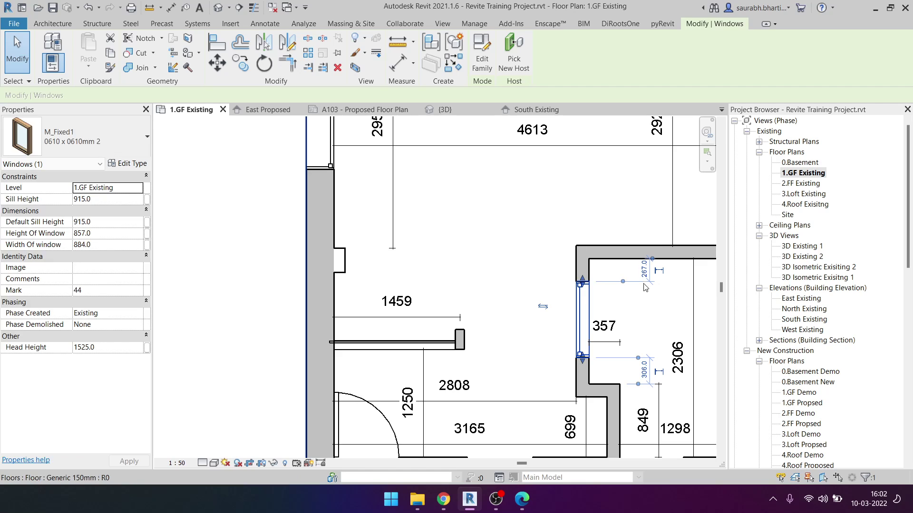
{"action": "scroll", "coordinate": [666, 295], "scroll_direction": "down", "scroll_amount": 2}
{"action": "scroll", "coordinate": [665, 295], "scroll_direction": "down", "scroll_amount": 1}
{"action": "scroll", "coordinate": [200, 336], "scroll_direction": "up", "scroll_amount": 2}
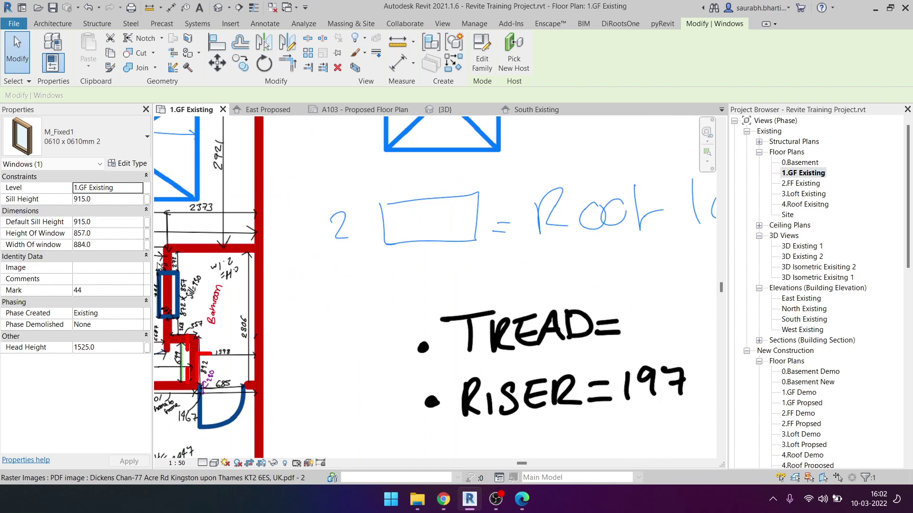
{"action": "scroll", "coordinate": [185, 271], "scroll_direction": "up", "scroll_amount": 3}
{"action": "scroll", "coordinate": [198, 259], "scroll_direction": "down", "scroll_amount": 3}
{"action": "scroll", "coordinate": [243, 206], "scroll_direction": "down", "scroll_amount": 2}
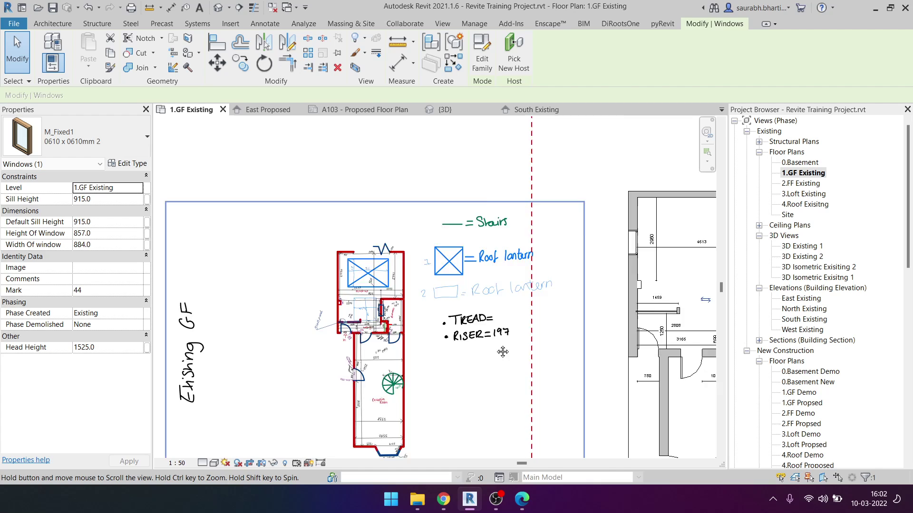
{"action": "scroll", "coordinate": [627, 264], "scroll_direction": "up", "scroll_amount": 5}
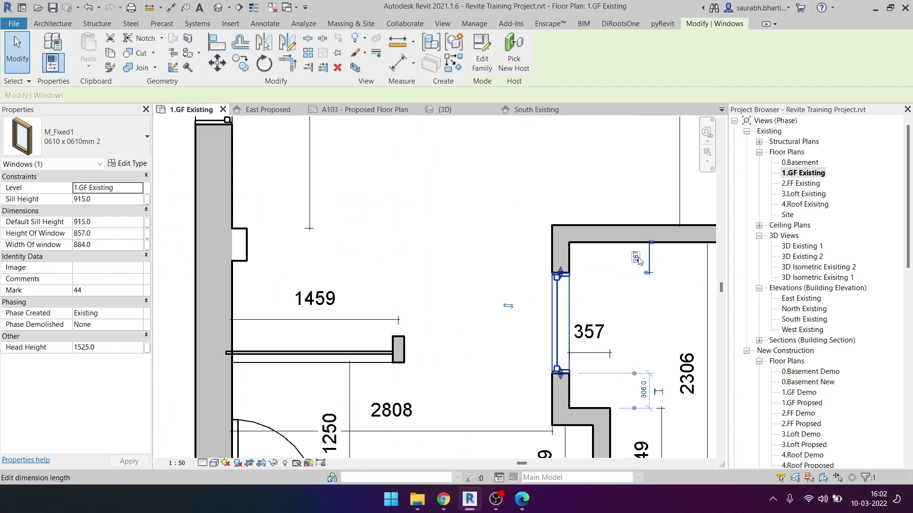
Step: Move the right-side bathroom window to sit 273 from the upper room corner
{"action": "left_click", "coordinate": [643, 258]}
{"action": "type", "text": "273"}
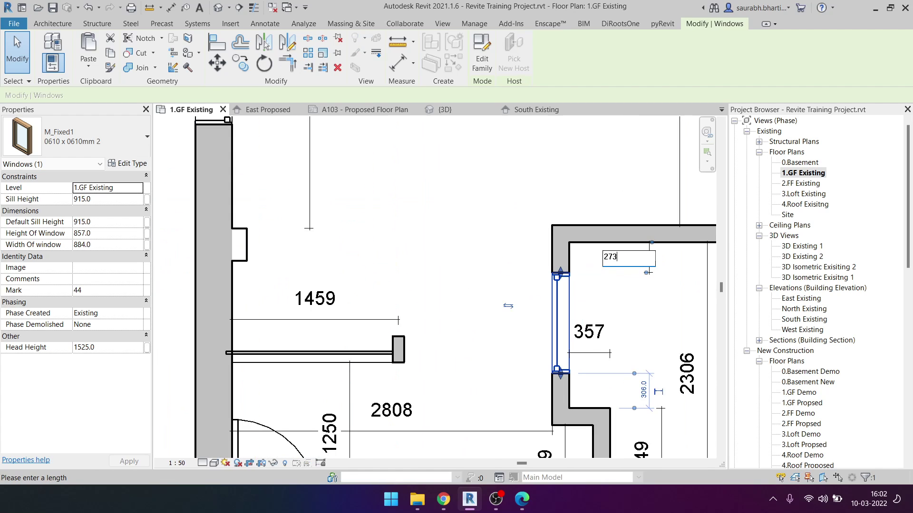
{"action": "key", "text": "Return"}
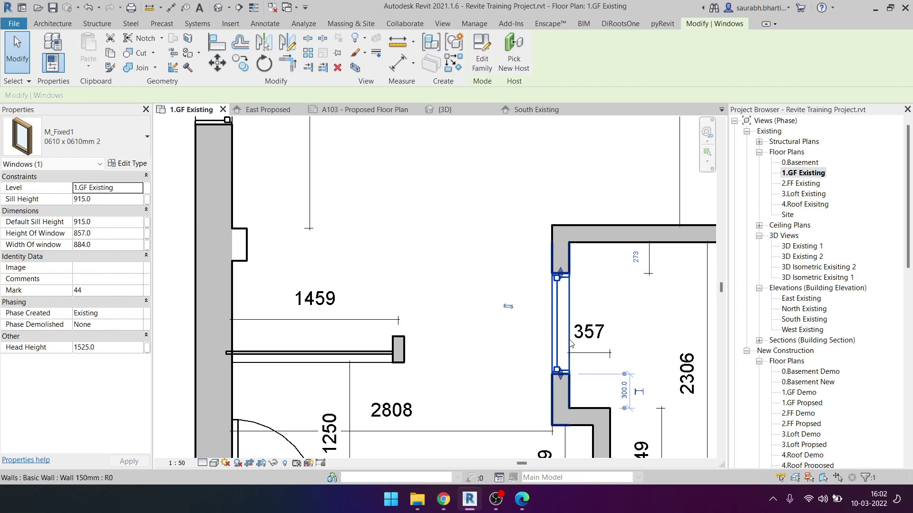
{"action": "scroll", "coordinate": [570, 343], "scroll_direction": "down", "scroll_amount": 2}
{"action": "scroll", "coordinate": [468, 292], "scroll_direction": "down", "scroll_amount": 2}
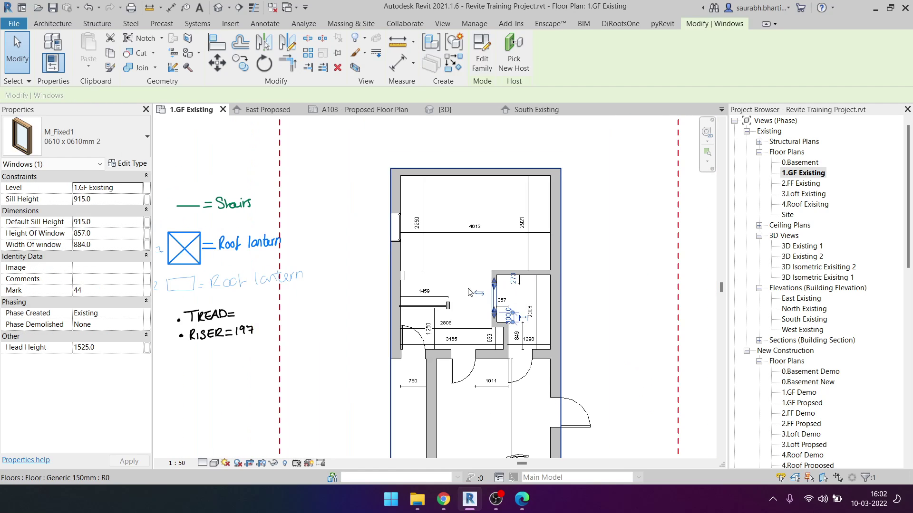
{"action": "key", "text": "Escape"}
{"action": "scroll", "coordinate": [468, 292], "scroll_direction": "down", "scroll_amount": 2}
{"action": "scroll", "coordinate": [413, 318], "scroll_direction": "up", "scroll_amount": 2}
{"action": "scroll", "coordinate": [413, 318], "scroll_direction": "up", "scroll_amount": 2}
Step: Zoom and pan over the PDF survey to read the rear bay's dimensions
{"action": "scroll", "coordinate": [414, 318], "scroll_direction": "up", "scroll_amount": 1}
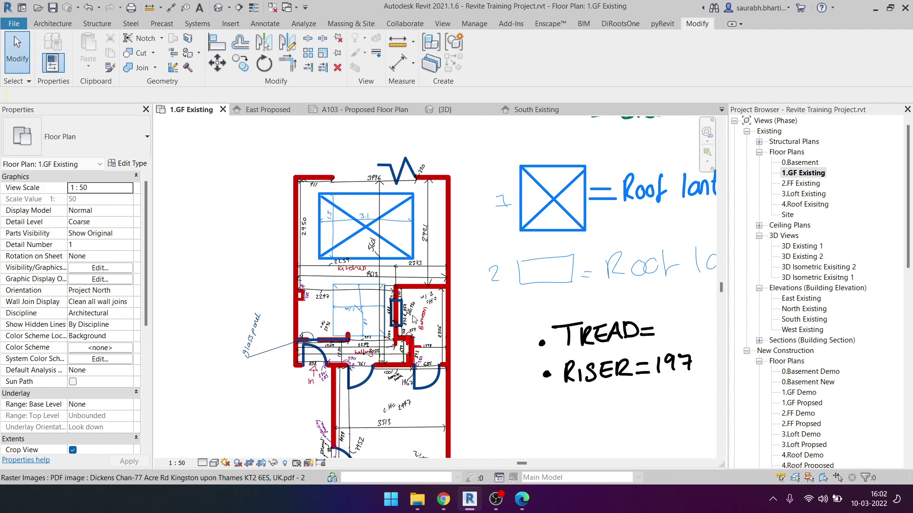
{"action": "middle_click_drag", "start_coordinate": [414, 318], "coordinate": [406, 200]}
{"action": "scroll", "coordinate": [391, 369], "scroll_direction": "down", "scroll_amount": 1}
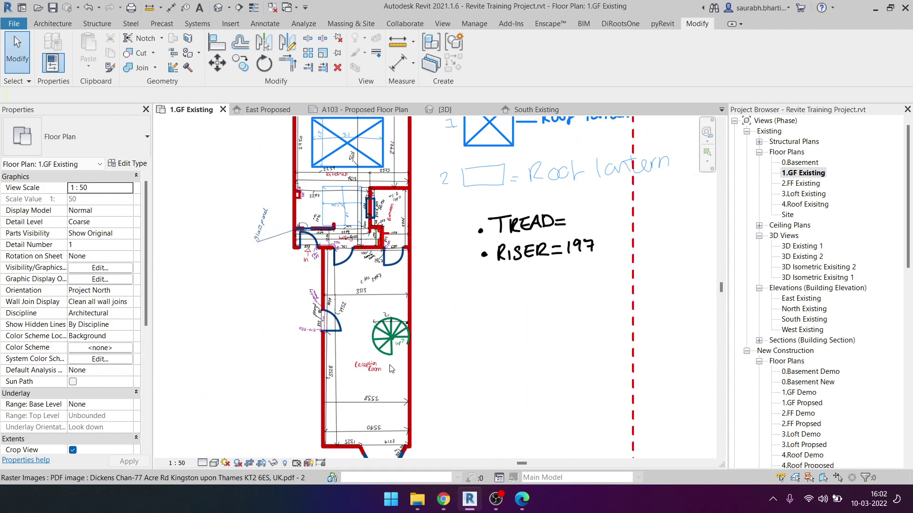
{"action": "scroll", "coordinate": [390, 291], "scroll_direction": "down", "scroll_amount": 1}
{"action": "scroll", "coordinate": [398, 421], "scroll_direction": "up", "scroll_amount": 2}
{"action": "scroll", "coordinate": [288, 297], "scroll_direction": "up", "scroll_amount": 2}
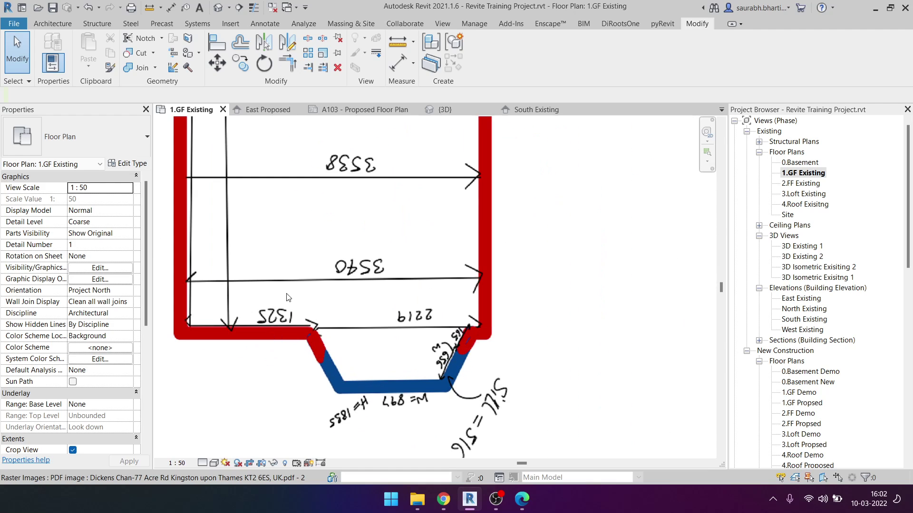
{"action": "scroll", "coordinate": [265, 323], "scroll_direction": "down", "scroll_amount": 2}
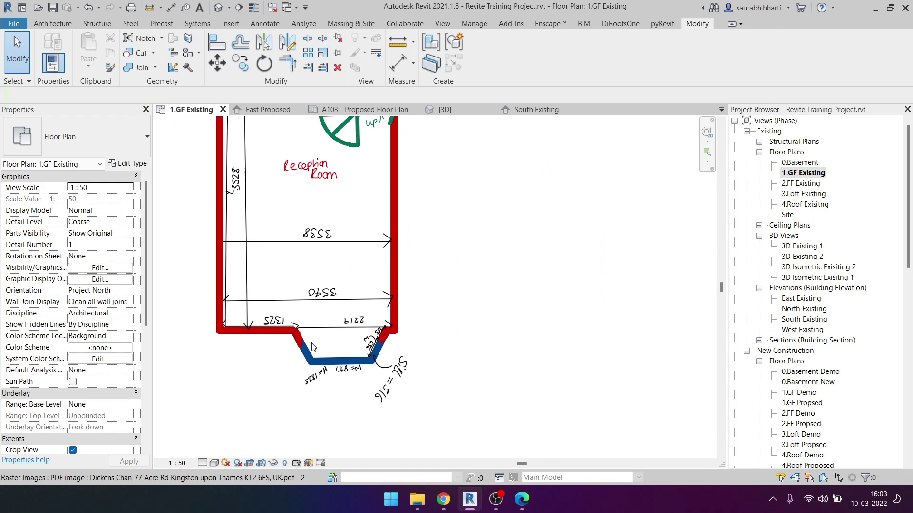
{"action": "scroll", "coordinate": [441, 351], "scroll_direction": "down", "scroll_amount": 4}
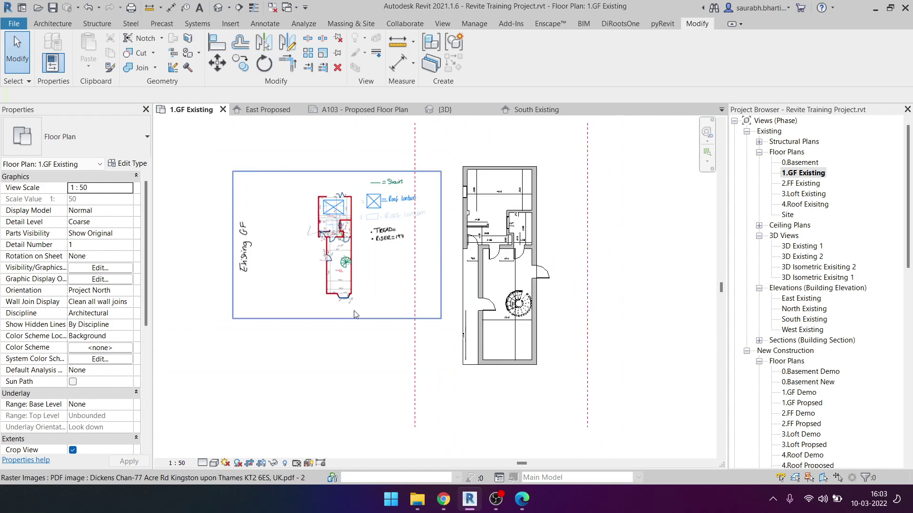
{"action": "scroll", "coordinate": [478, 347], "scroll_direction": "up", "scroll_amount": 2}
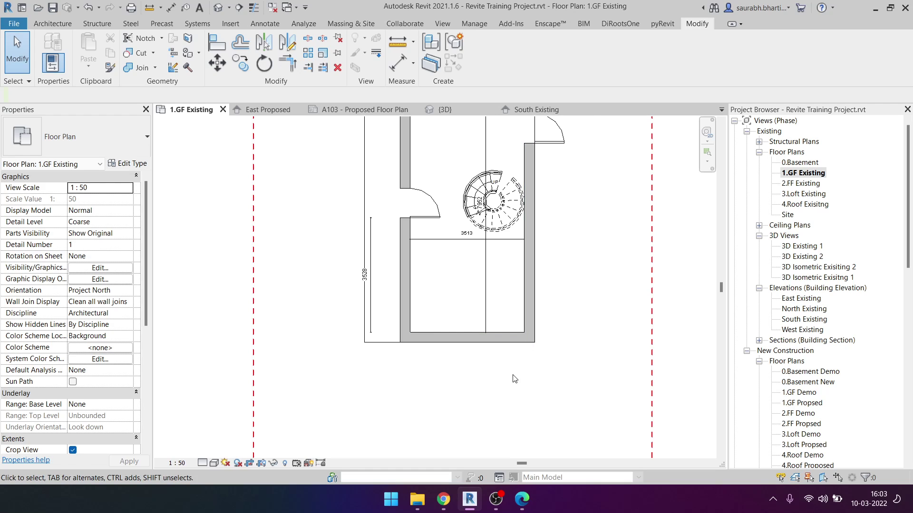
{"action": "scroll", "coordinate": [514, 379], "scroll_direction": "down", "scroll_amount": 3}
{"action": "scroll", "coordinate": [343, 309], "scroll_direction": "up", "scroll_amount": 2}
{"action": "scroll", "coordinate": [362, 337], "scroll_direction": "up", "scroll_amount": 3}
{"action": "scroll", "coordinate": [361, 337], "scroll_direction": "up", "scroll_amount": 2}
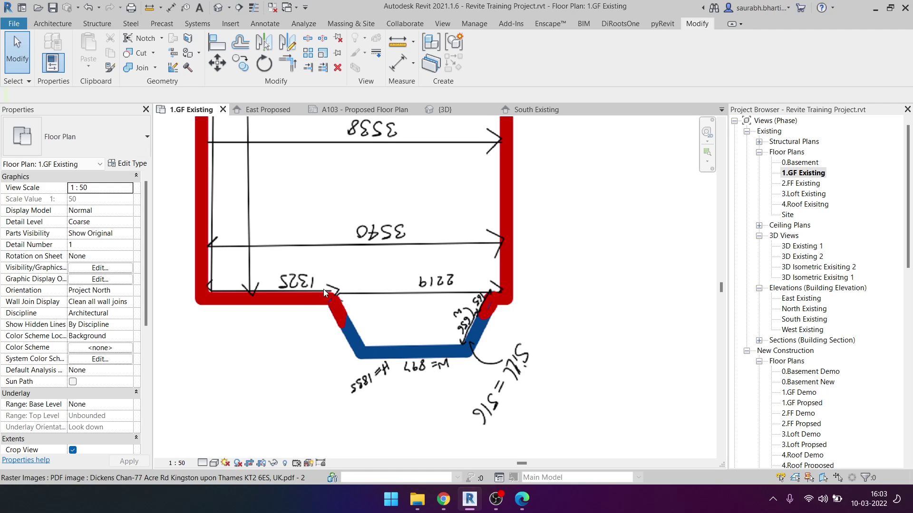
{"action": "scroll", "coordinate": [328, 295], "scroll_direction": "down", "scroll_amount": 1}
{"action": "scroll", "coordinate": [343, 312], "scroll_direction": "up", "scroll_amount": 1}
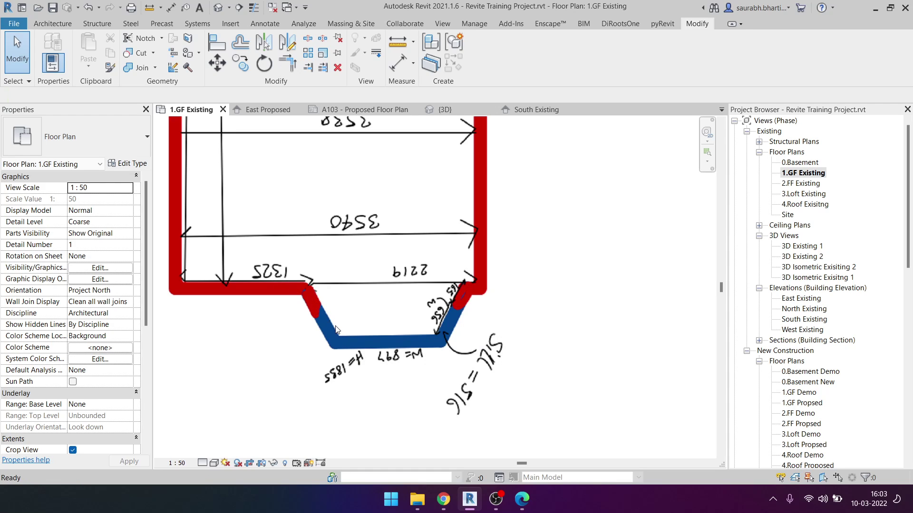
Step: Draw a 320mm wall from the rear wall's midpoint at 60°, matching the rear wall's type
{"action": "key", "text": "w"}
{"action": "key", "text": "a"}
{"action": "scroll", "coordinate": [390, 307], "scroll_direction": "up", "scroll_amount": 3}
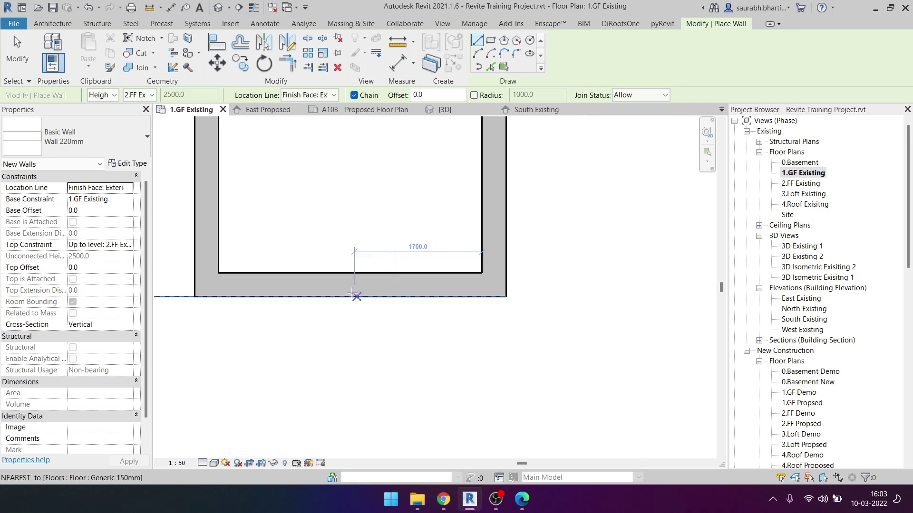
{"action": "key", "text": "Escape"}
{"action": "key", "text": "Escape"}
{"action": "left_click", "coordinate": [360, 294]}
{"action": "key", "text": "s"}
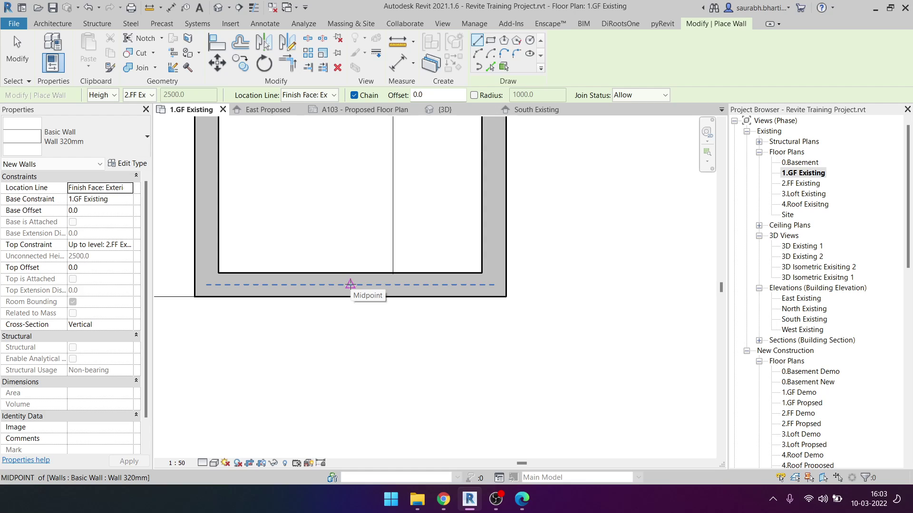
{"action": "left_click", "coordinate": [350, 284]}
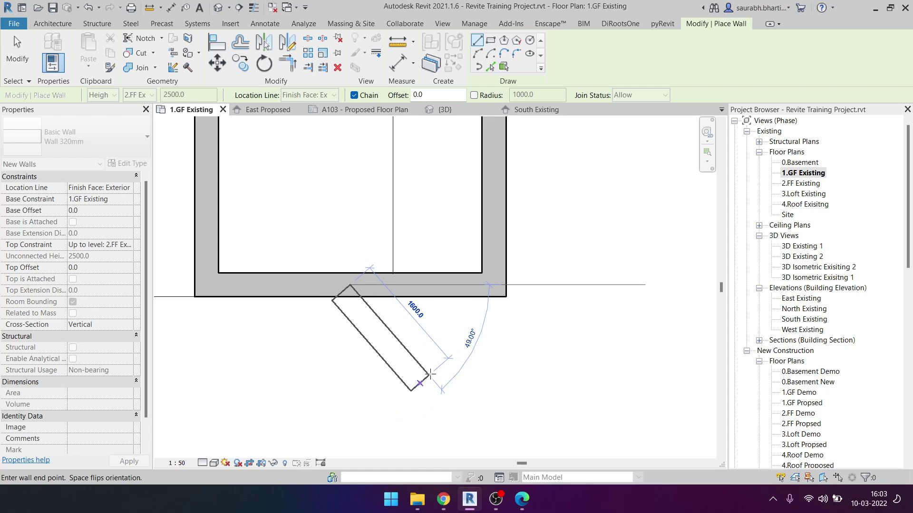
{"action": "scroll", "coordinate": [427, 376], "scroll_direction": "down", "scroll_amount": 2}
{"action": "scroll", "coordinate": [418, 374], "scroll_direction": "down", "scroll_amount": 2}
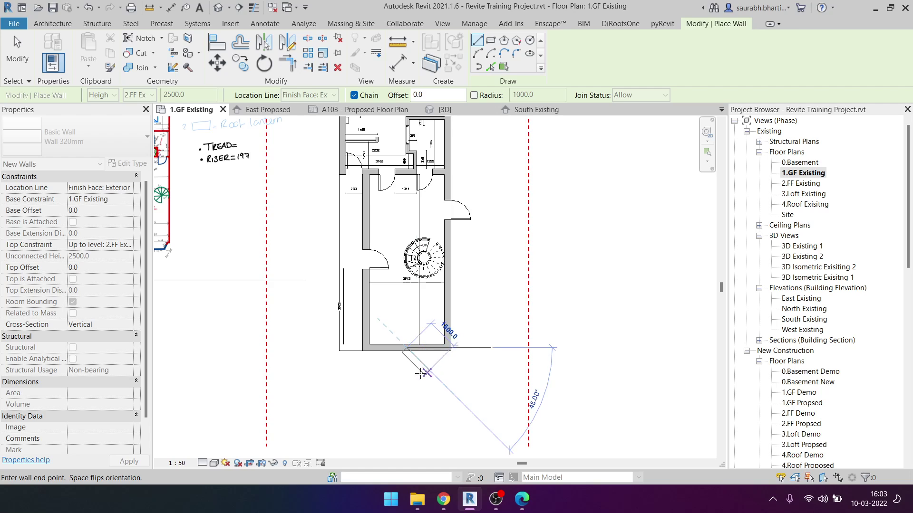
{"action": "scroll", "coordinate": [417, 374], "scroll_direction": "up", "scroll_amount": 1}
{"action": "middle_click_drag", "start_coordinate": [417, 373], "coordinate": [609, 423]}
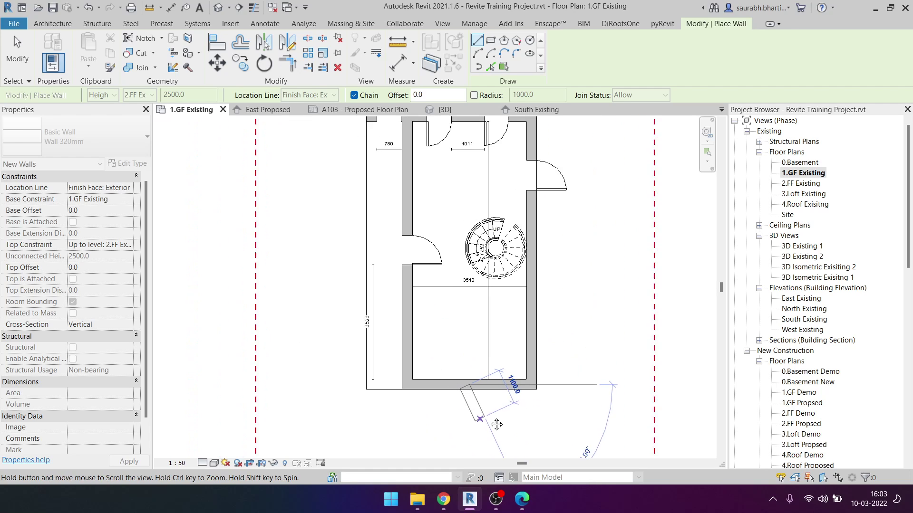
{"action": "scroll", "coordinate": [609, 423], "scroll_direction": "up", "scroll_amount": 2}
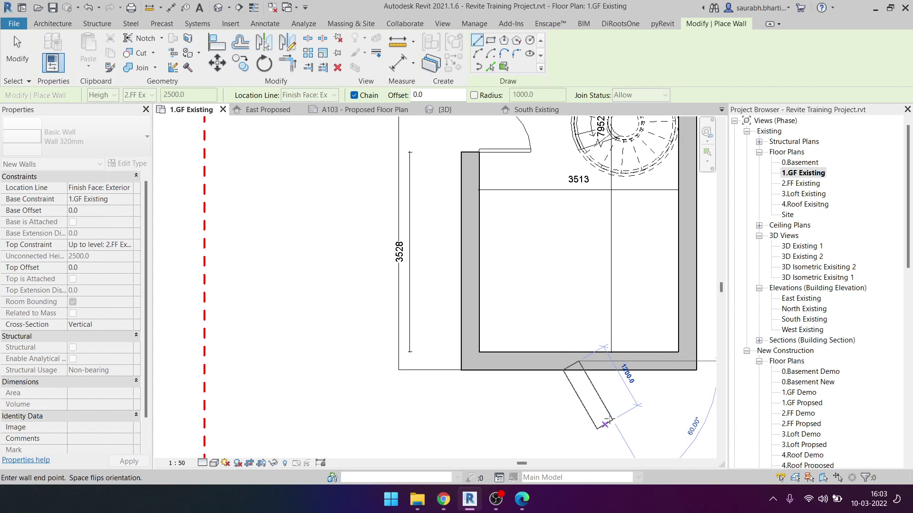
{"action": "left_click", "coordinate": [606, 423]}
{"action": "key", "text": "Escape"}
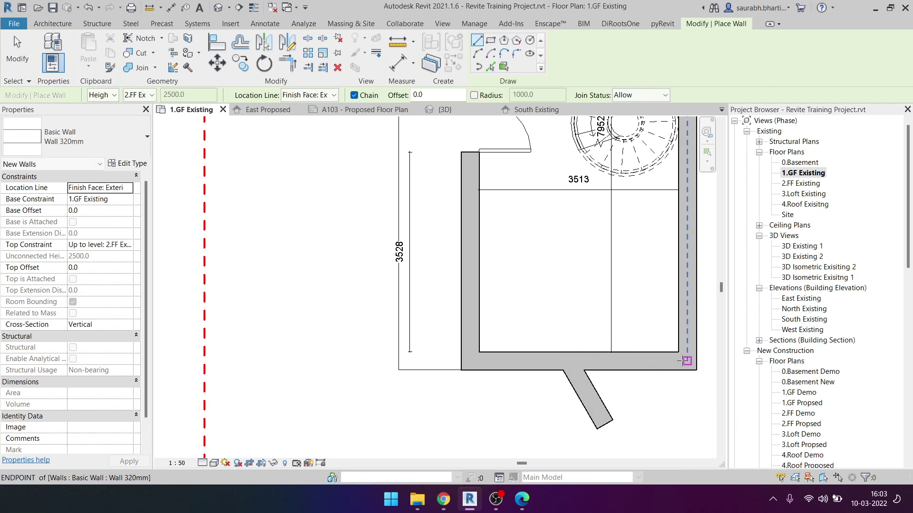
Step: Pan over the rear room, abandon a second wall, and select the slanted bay wall
{"action": "scroll", "coordinate": [646, 380], "scroll_direction": "down", "scroll_amount": 3}
{"action": "scroll", "coordinate": [333, 256], "scroll_direction": "up", "scroll_amount": 2}
{"action": "scroll", "coordinate": [318, 203], "scroll_direction": "up", "scroll_amount": 2}
{"action": "scroll", "coordinate": [318, 203], "scroll_direction": "up", "scroll_amount": 2}
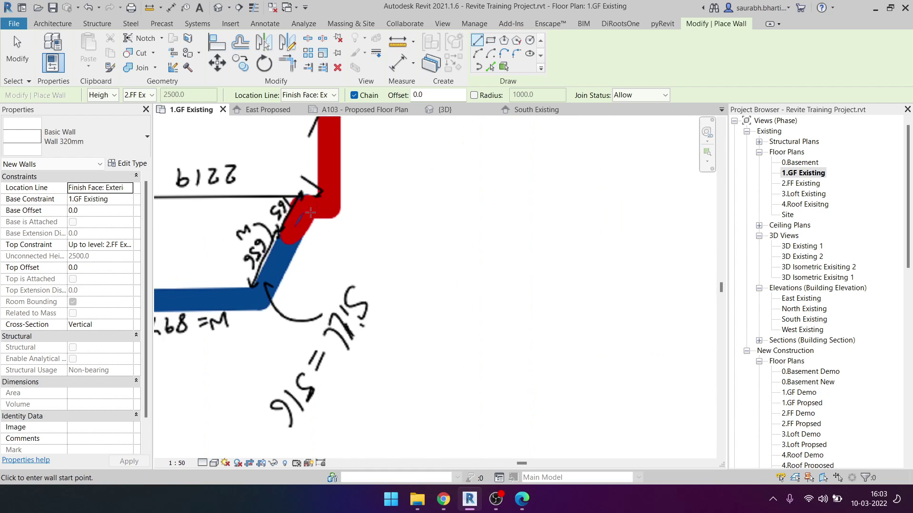
{"action": "scroll", "coordinate": [318, 203], "scroll_direction": "up", "scroll_amount": 2}
{"action": "scroll", "coordinate": [318, 203], "scroll_direction": "down", "scroll_amount": 3}
{"action": "scroll", "coordinate": [286, 214], "scroll_direction": "down", "scroll_amount": 3}
{"action": "middle_click_drag", "start_coordinate": [542, 285], "coordinate": [145, 286]}
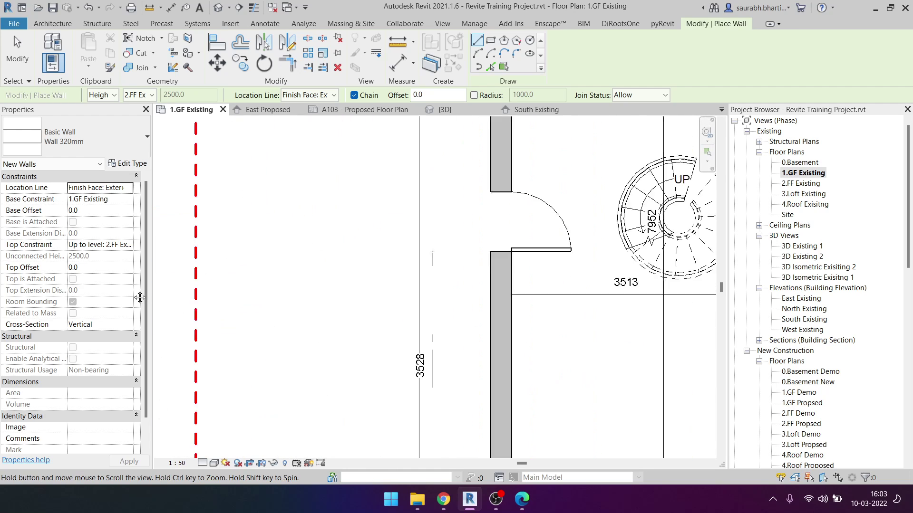
{"action": "scroll", "coordinate": [273, 273], "scroll_direction": "up", "scroll_amount": 3}
{"action": "scroll", "coordinate": [273, 273], "scroll_direction": "down", "scroll_amount": 1}
{"action": "scroll", "coordinate": [537, 360], "scroll_direction": "up", "scroll_amount": 2}
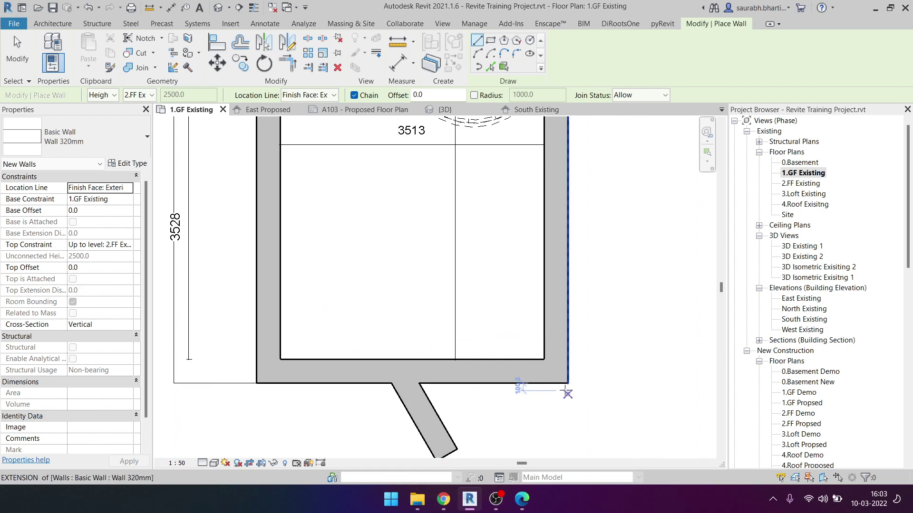
{"action": "left_click", "coordinate": [541, 370]}
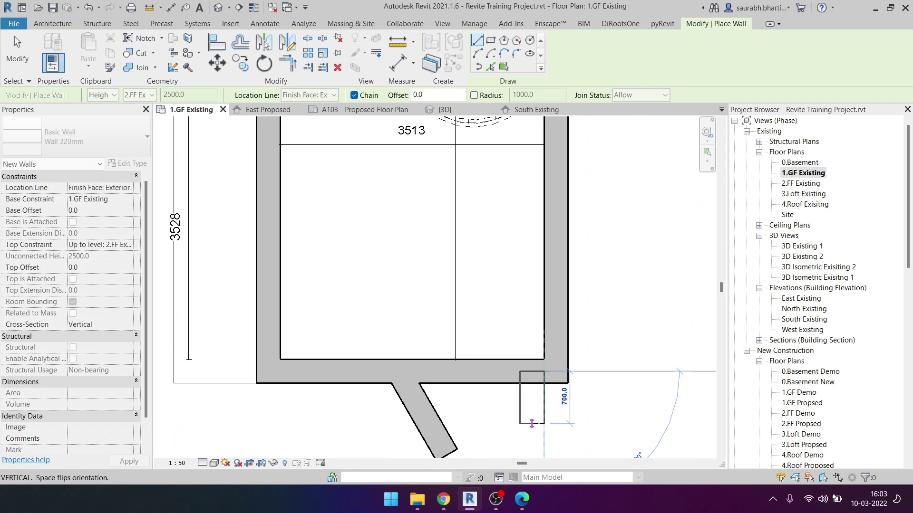
{"action": "middle_click_drag", "start_coordinate": [541, 370], "coordinate": [568, 289]}
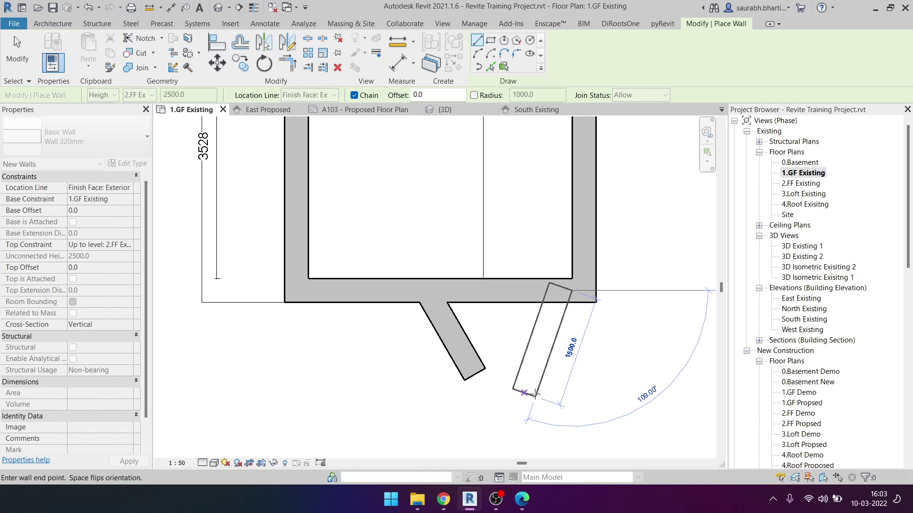
{"action": "key", "text": "Escape"}
{"action": "key", "text": "Escape"}
{"action": "left_click", "coordinate": [464, 363]}
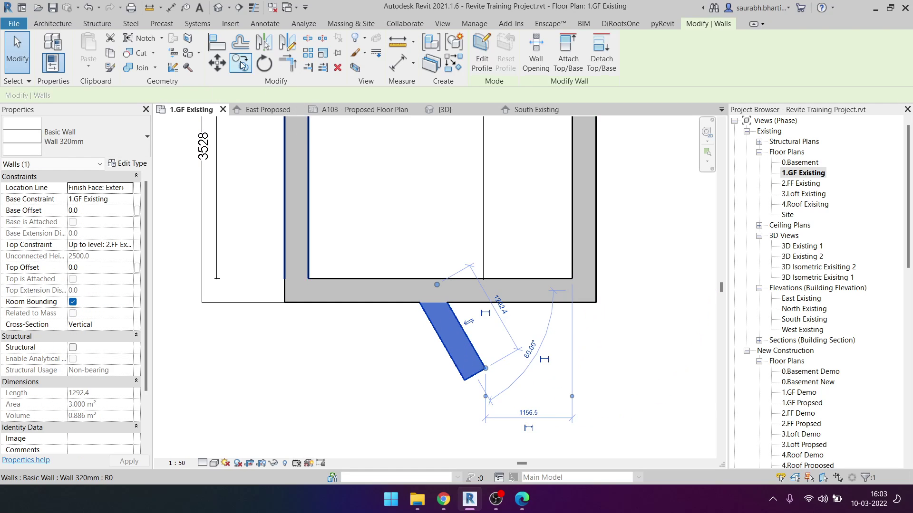
Step: Try mirroring the slanted wall and adding an aligned dimension, cancelling both
{"action": "left_click", "coordinate": [287, 42]}
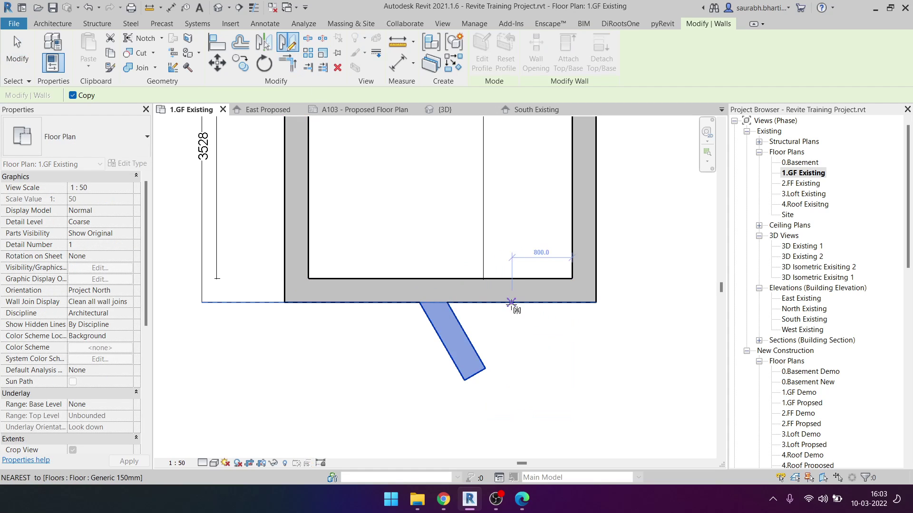
{"action": "key", "text": "Escape"}
{"action": "key", "text": "d"}
{"action": "key", "text": "i"}
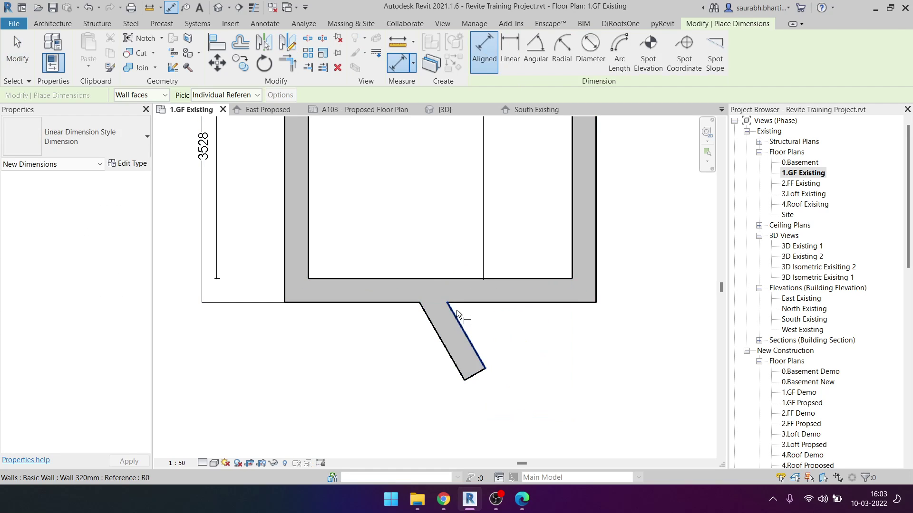
{"action": "key", "text": "Escape"}
{"action": "key", "text": "Escape"}
Step: Draw a 'The shared Line' detail line from the angled wall's base to the rear corner
{"action": "key", "text": "l"}
{"action": "key", "text": "i"}
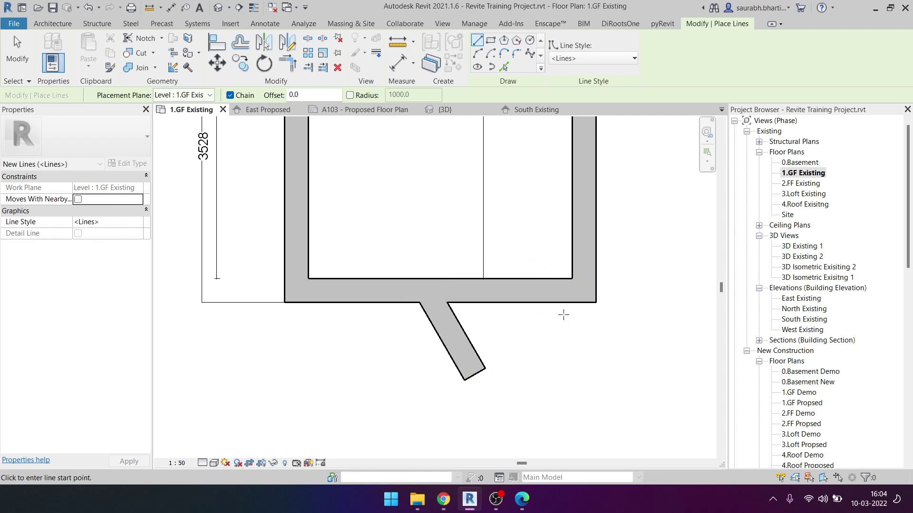
{"action": "key", "text": "d"}
{"action": "key", "text": "l"}
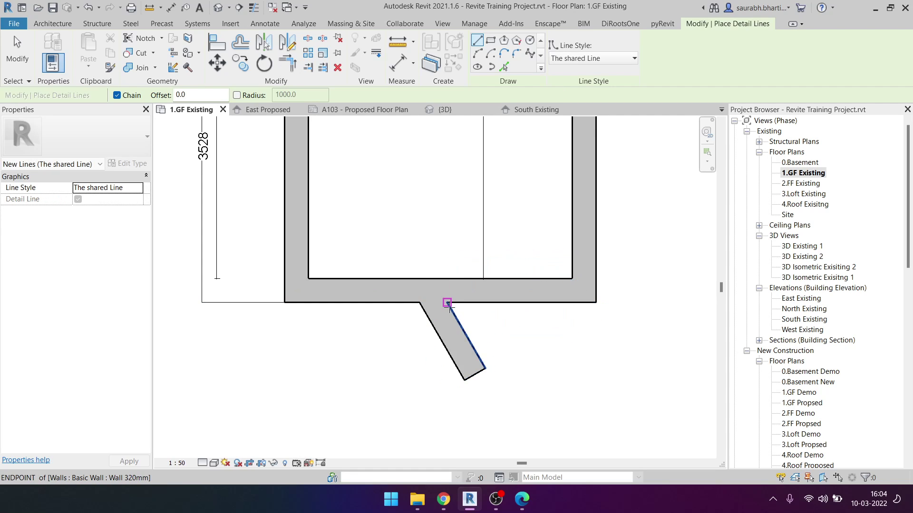
{"action": "left_click", "coordinate": [447, 302]}
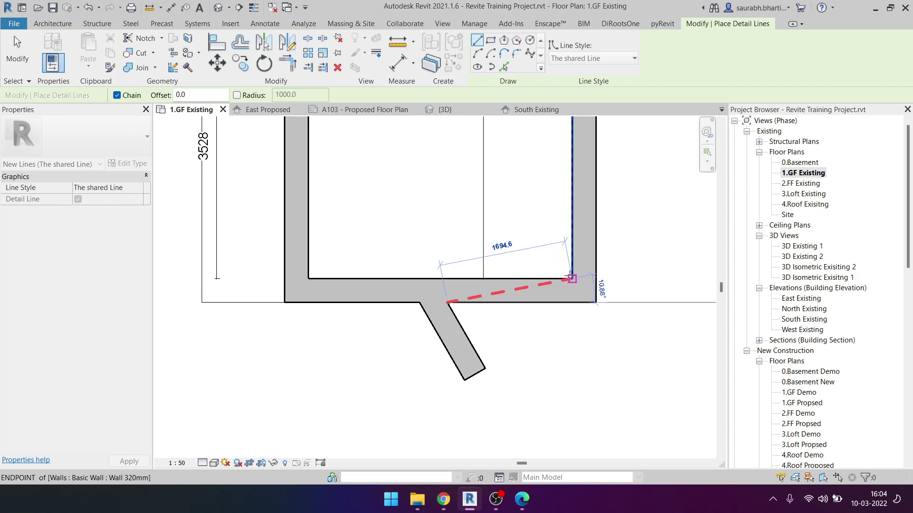
{"action": "left_click", "coordinate": [571, 303]}
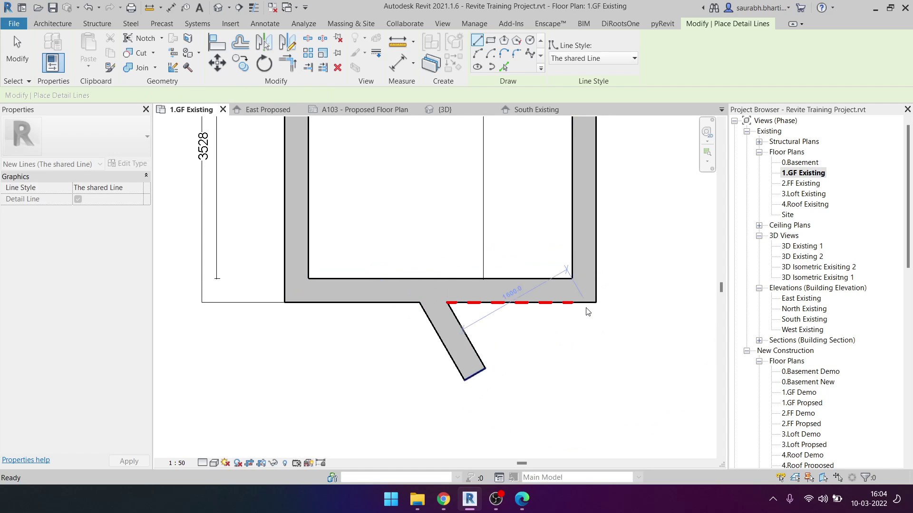
{"action": "key", "text": "Escape"}
{"action": "key", "text": "Escape"}
{"action": "key", "text": "a"}
{"action": "key", "text": "l"}
{"action": "left_click", "coordinate": [571, 218]}
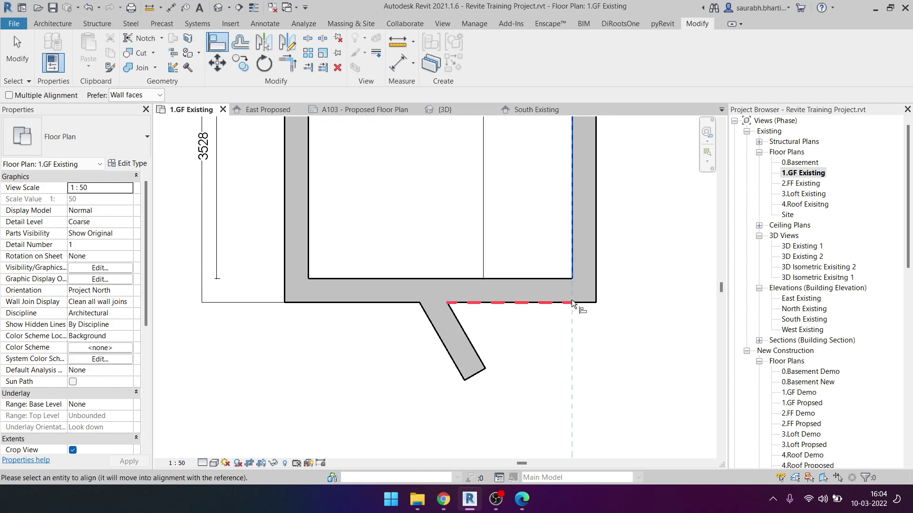
{"action": "left_click", "coordinate": [572, 304]}
{"action": "key", "text": "Escape"}
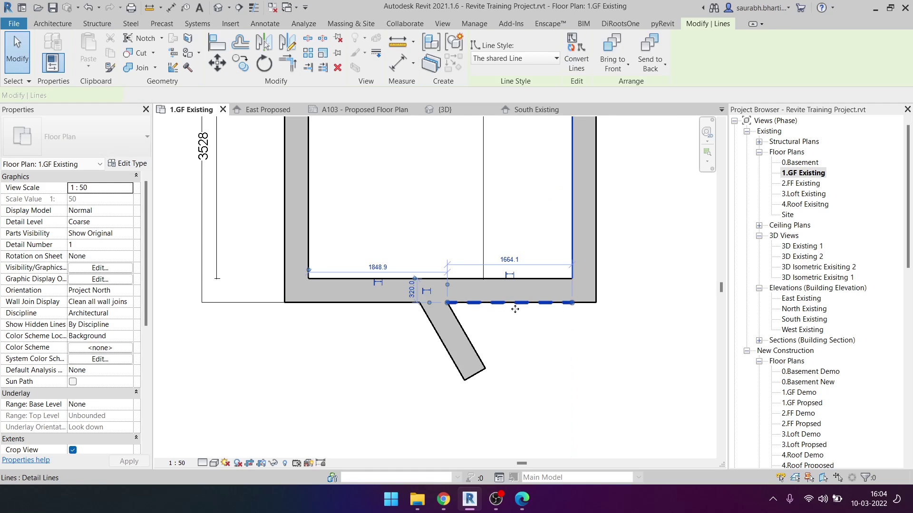
{"action": "left_click", "coordinate": [468, 366]}
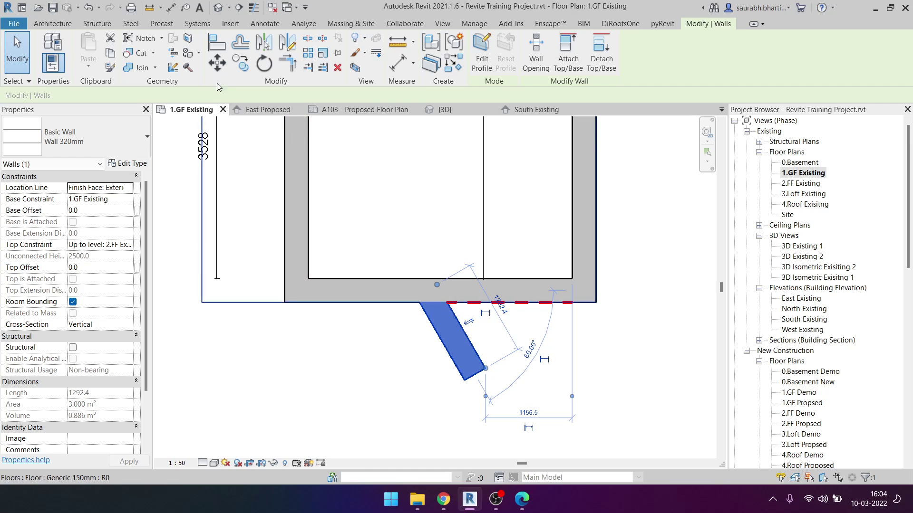
{"action": "left_click", "coordinate": [294, 44]}
{"action": "scroll", "coordinate": [492, 302], "scroll_direction": "up", "scroll_amount": 1}
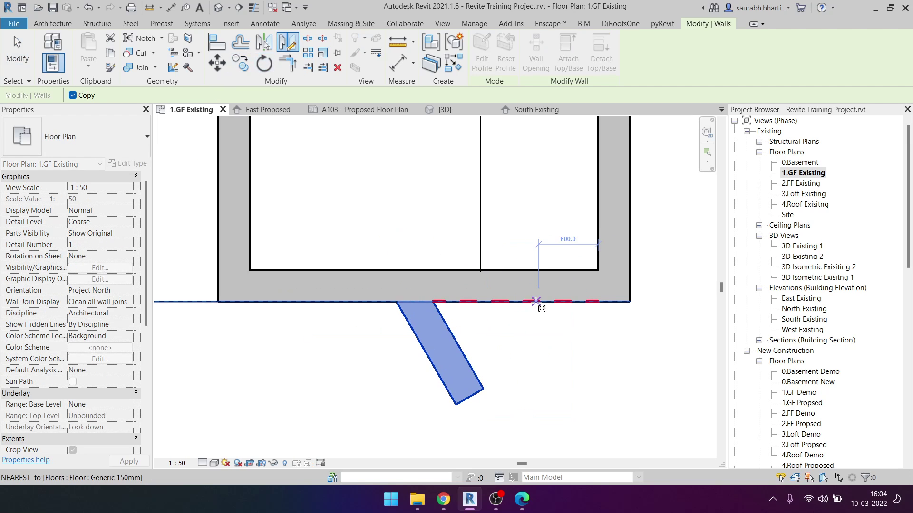
{"action": "left_click", "coordinate": [516, 301]}
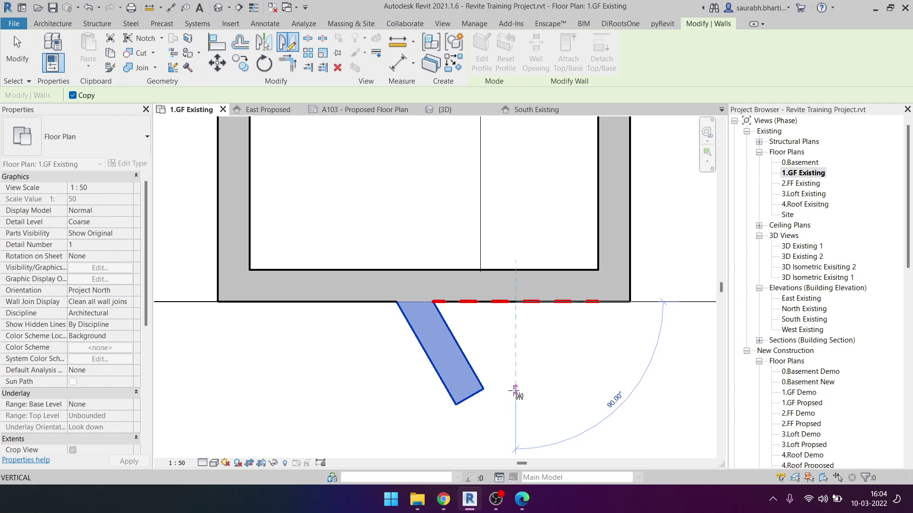
{"action": "left_click", "coordinate": [515, 388]}
{"action": "scroll", "coordinate": [544, 375], "scroll_direction": "down", "scroll_amount": 2}
{"action": "key", "text": "Escape"}
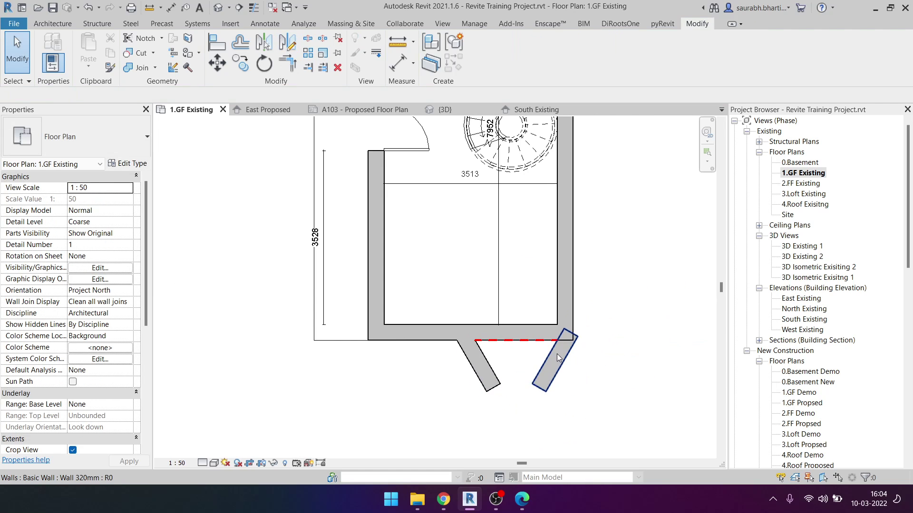
{"action": "left_click", "coordinate": [556, 353]}
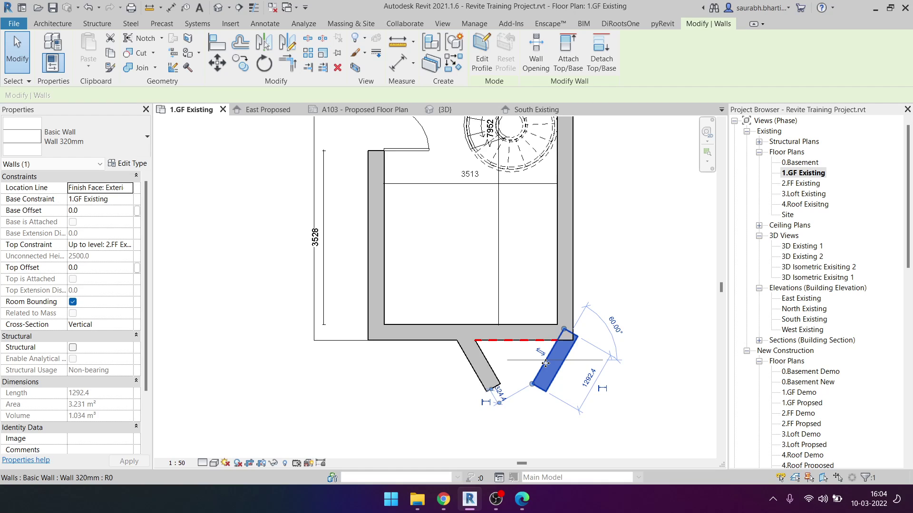
{"action": "key", "text": "Delete"}
{"action": "scroll", "coordinate": [528, 364], "scroll_direction": "up", "scroll_amount": 2}
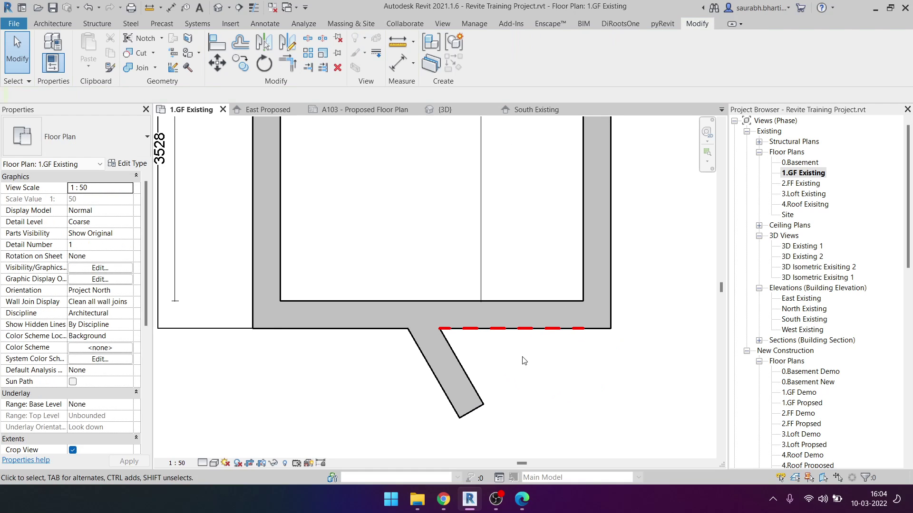
{"action": "scroll", "coordinate": [466, 333], "scroll_direction": "down", "scroll_amount": 3}
Step: Place an 1849 aligned dimension from the left inner wall face to the angled wall's start
{"action": "scroll", "coordinate": [466, 333], "scroll_direction": "down", "scroll_amount": 2}
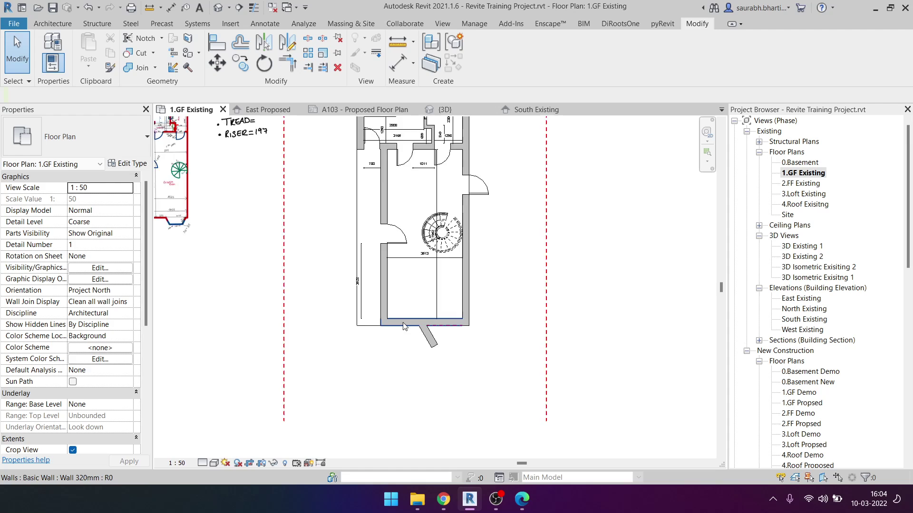
{"action": "scroll", "coordinate": [262, 239], "scroll_direction": "up", "scroll_amount": 2}
{"action": "scroll", "coordinate": [263, 238], "scroll_direction": "up", "scroll_amount": 3}
{"action": "scroll", "coordinate": [262, 238], "scroll_direction": "up", "scroll_amount": 2}
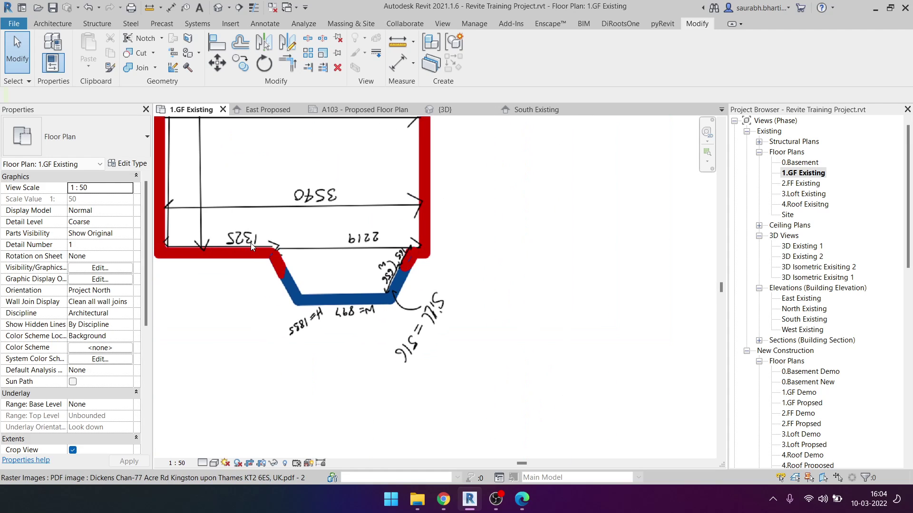
{"action": "scroll", "coordinate": [241, 245], "scroll_direction": "down", "scroll_amount": 2}
{"action": "scroll", "coordinate": [240, 245], "scroll_direction": "down", "scroll_amount": 2}
{"action": "middle_click_drag", "start_coordinate": [662, 284], "coordinate": [586, 367]}
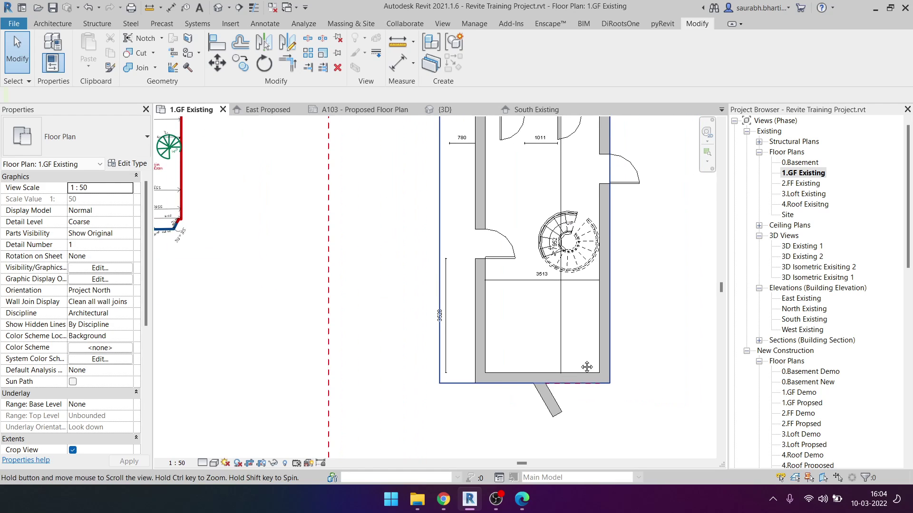
{"action": "key", "text": "d"}
{"action": "key", "text": "i"}
{"action": "scroll", "coordinate": [569, 407], "scroll_direction": "up", "scroll_amount": 3}
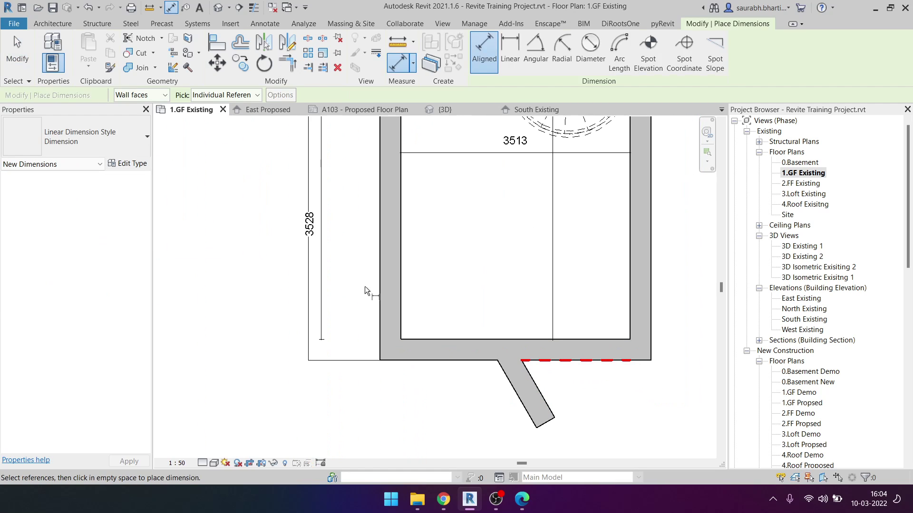
{"action": "left_click", "coordinate": [403, 288]}
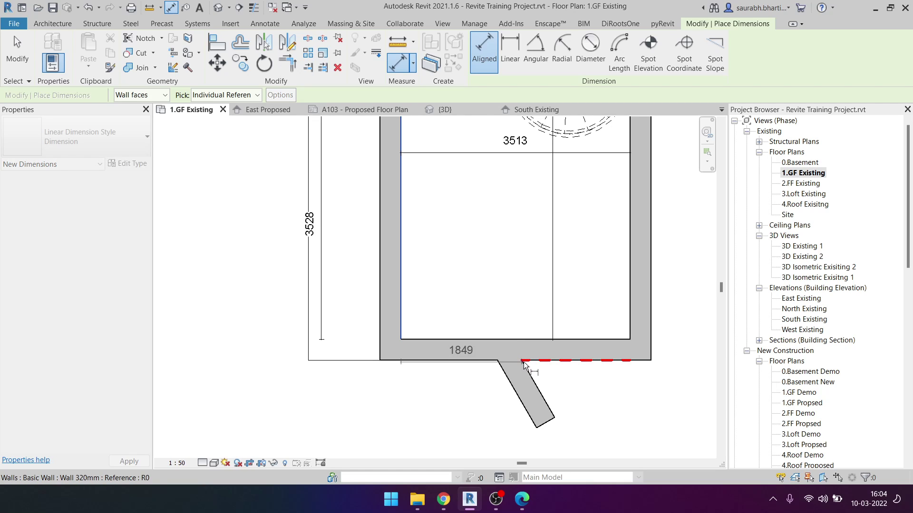
{"action": "left_click", "coordinate": [524, 365]}
{"action": "left_click", "coordinate": [524, 304]}
{"action": "key", "text": "Escape"}
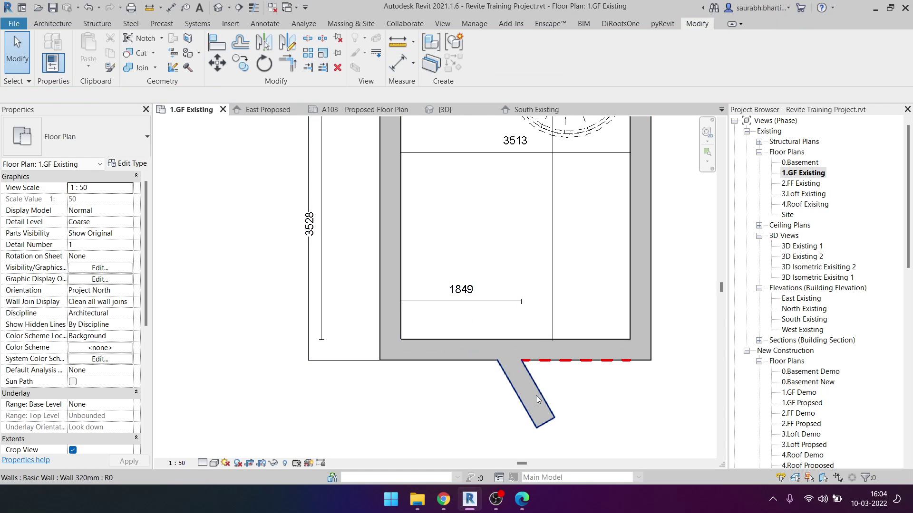
Step: Change the angled wall's 1849 distance from the left inner face to 1325
{"action": "left_click", "coordinate": [537, 400]}
{"action": "left_click", "coordinate": [462, 290]}
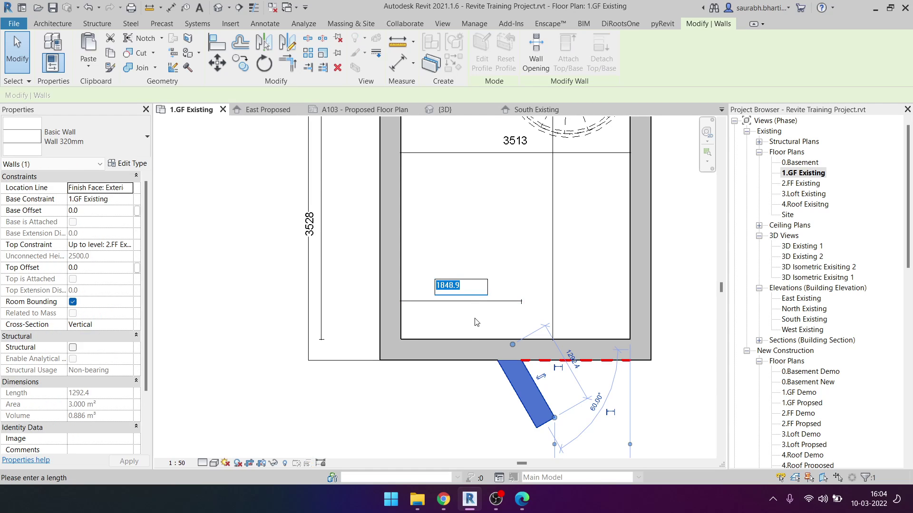
{"action": "scroll", "coordinate": [477, 322], "scroll_direction": "down", "scroll_amount": 5}
{"action": "middle_click_drag", "start_coordinate": [476, 322], "coordinate": [286, 285]}
{"action": "scroll", "coordinate": [198, 281], "scroll_direction": "up", "scroll_amount": 5}
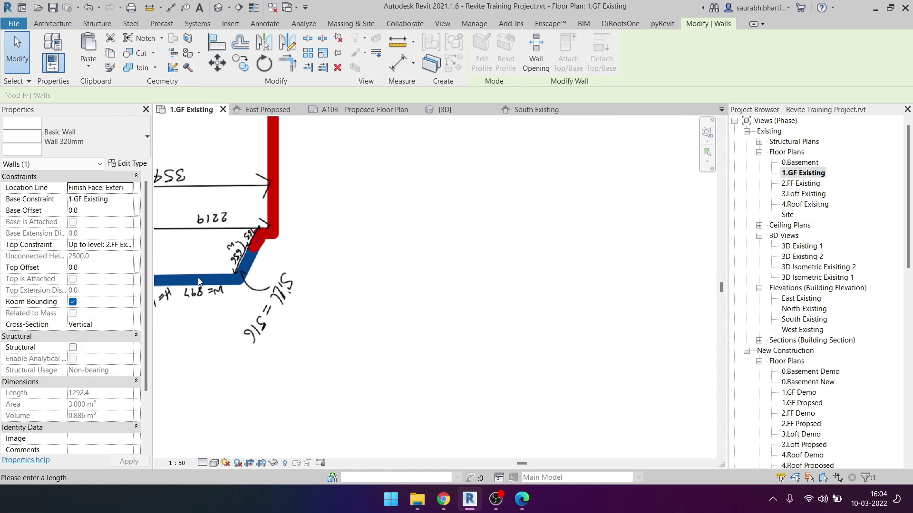
{"action": "scroll", "coordinate": [198, 280], "scroll_direction": "down", "scroll_amount": 2}
{"action": "scroll", "coordinate": [194, 250], "scroll_direction": "down", "scroll_amount": 1}
{"action": "scroll", "coordinate": [191, 228], "scroll_direction": "down", "scroll_amount": 1}
{"action": "scroll", "coordinate": [190, 216], "scroll_direction": "down", "scroll_amount": 2}
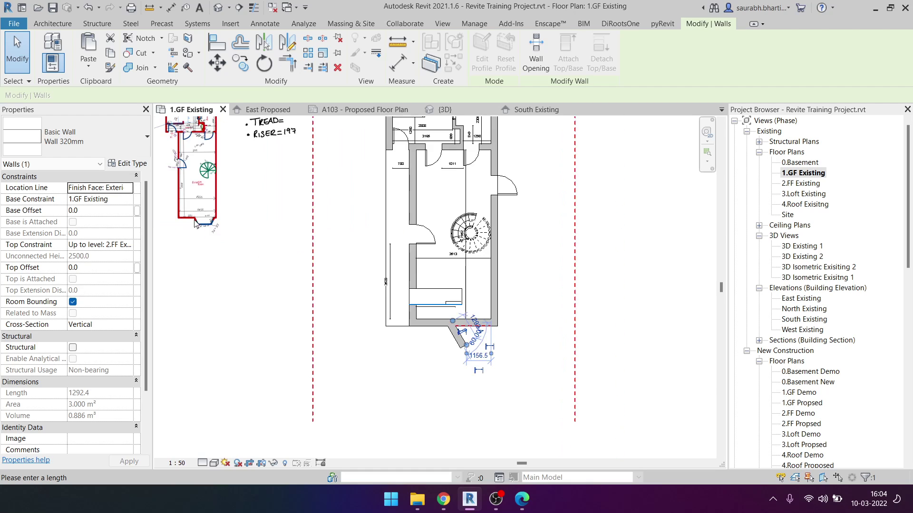
{"action": "scroll", "coordinate": [487, 328], "scroll_direction": "up", "scroll_amount": 4}
{"action": "type", "text": "1325"}
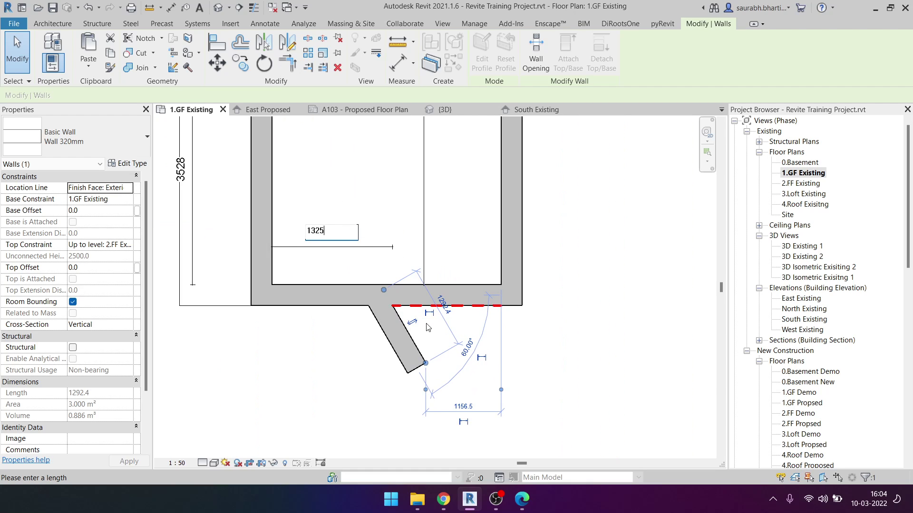
{"action": "key", "text": "Return"}
{"action": "scroll", "coordinate": [427, 327], "scroll_direction": "down", "scroll_amount": 1}
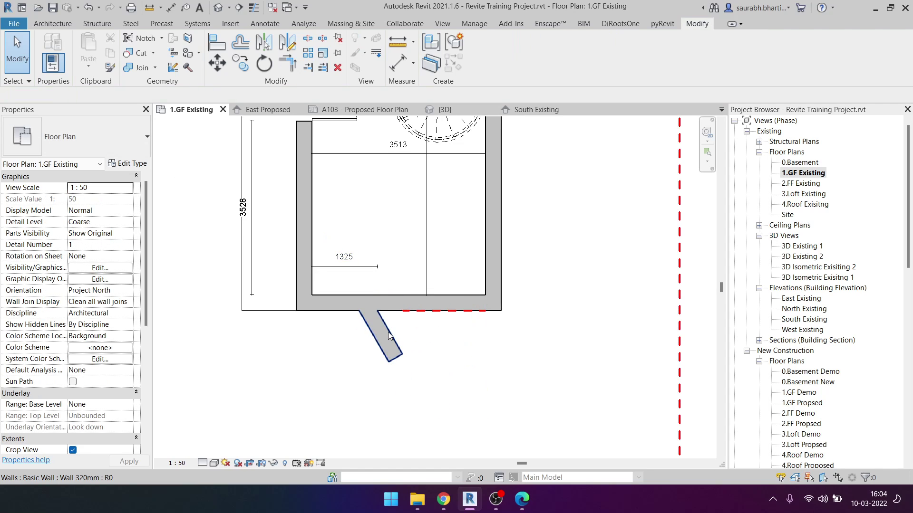
{"action": "key", "text": "Escape"}
Step: Abandon a new detail line, then select the angled wall and begin Mirror - Draw Axis
{"action": "key", "text": "d"}
{"action": "key", "text": "l"}
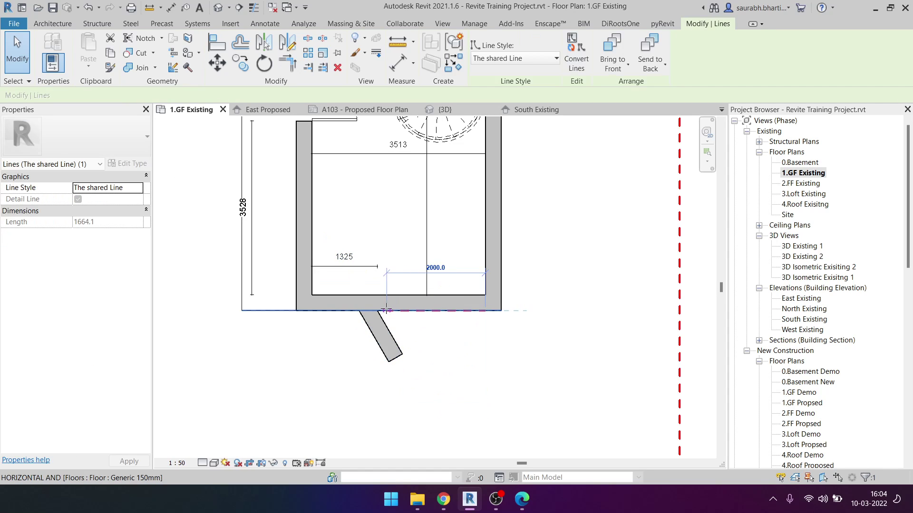
{"action": "left_click", "coordinate": [377, 311]}
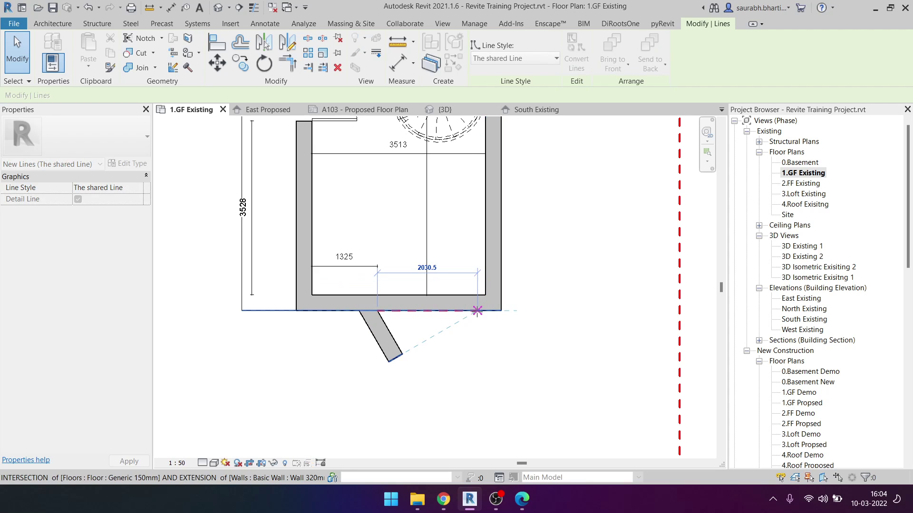
{"action": "key", "text": "Escape"}
{"action": "key", "text": "Escape"}
{"action": "left_click", "coordinate": [380, 335]}
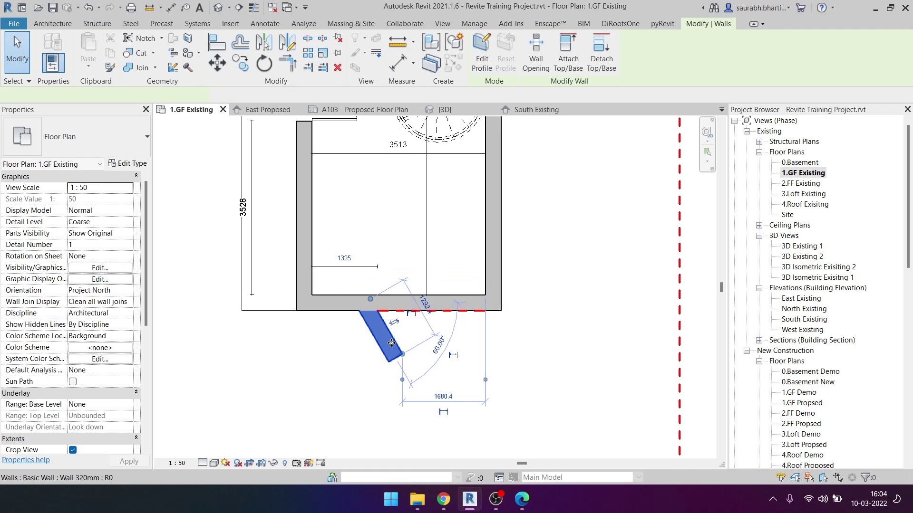
{"action": "left_click", "coordinate": [286, 42]}
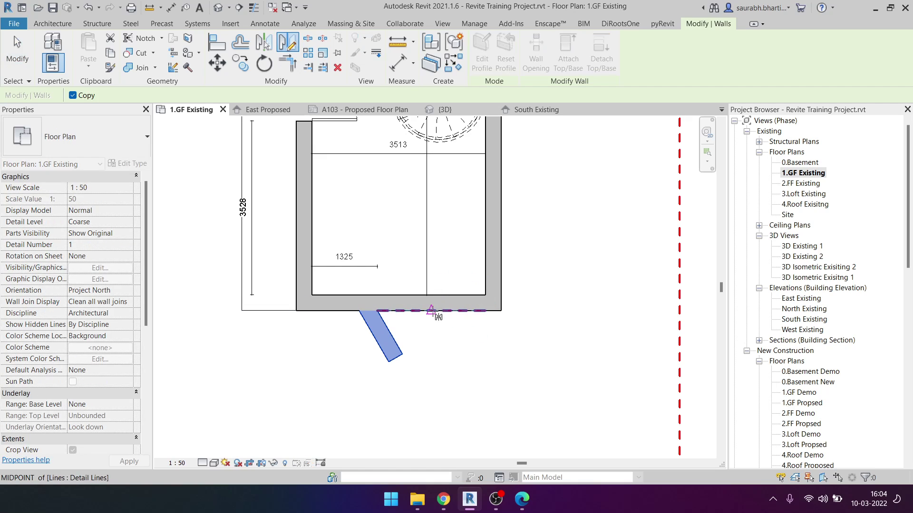
Step: Mirror the angled wall about the dashed line and align the copy to the rear corner
{"action": "left_click", "coordinate": [438, 311]}
{"action": "left_click", "coordinate": [439, 360]}
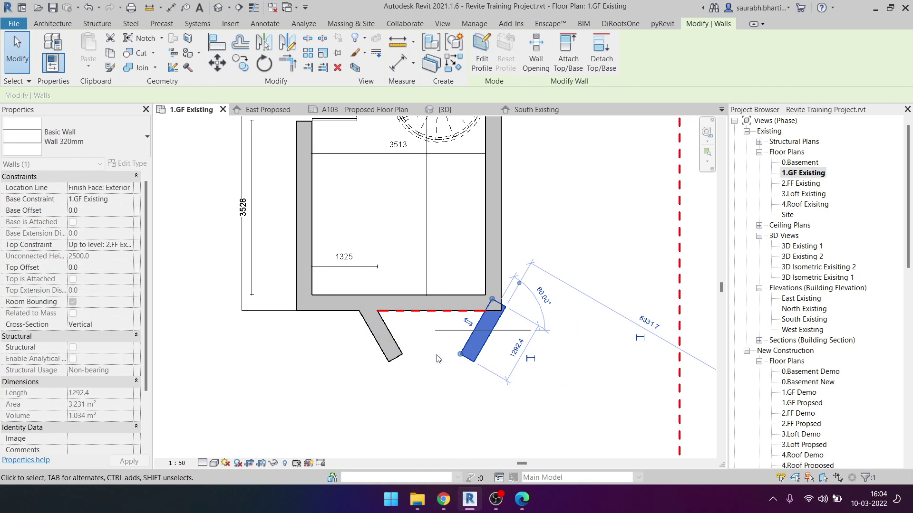
{"action": "left_click", "coordinate": [473, 339]}
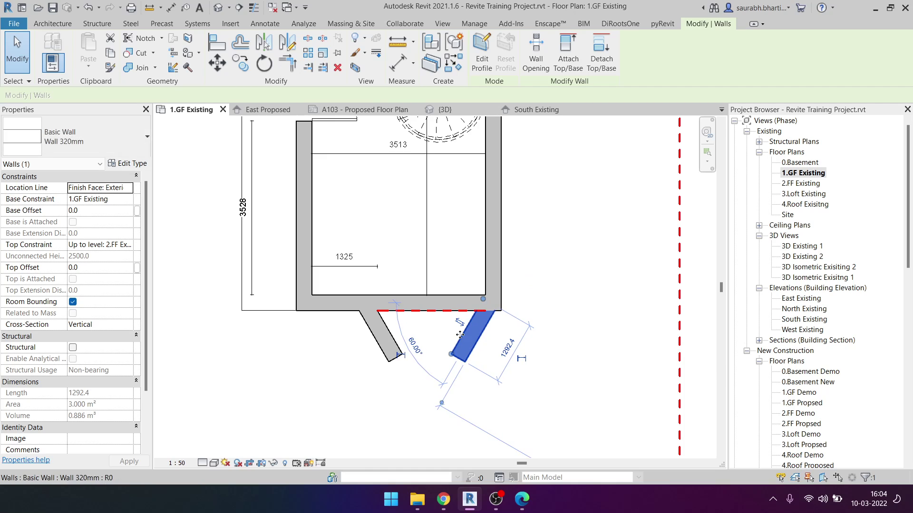
{"action": "key", "text": "a"}
{"action": "key", "text": "l"}
{"action": "left_click", "coordinate": [460, 335]}
{"action": "key", "text": "Escape"}
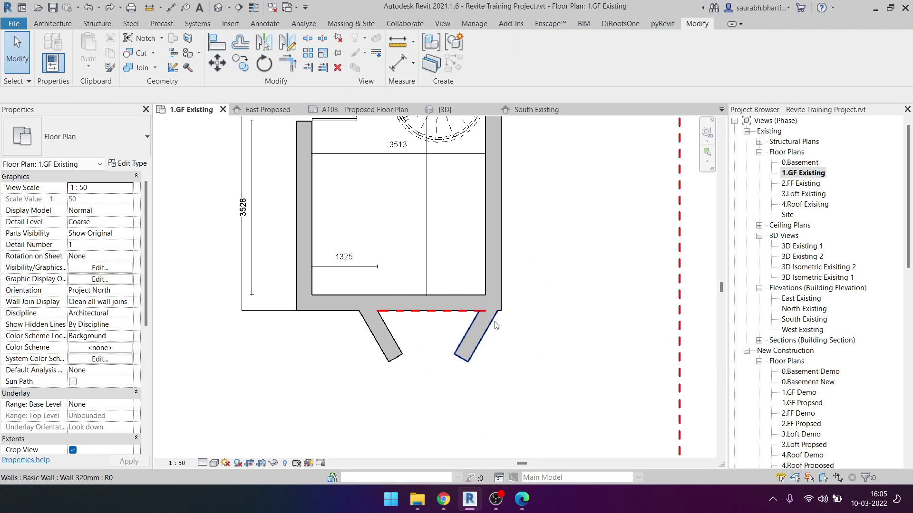
{"action": "key", "text": "Escape"}
Step: Align the angled bay wall again, using the inner wall face as the reference
{"action": "key", "text": "a"}
{"action": "key", "text": "l"}
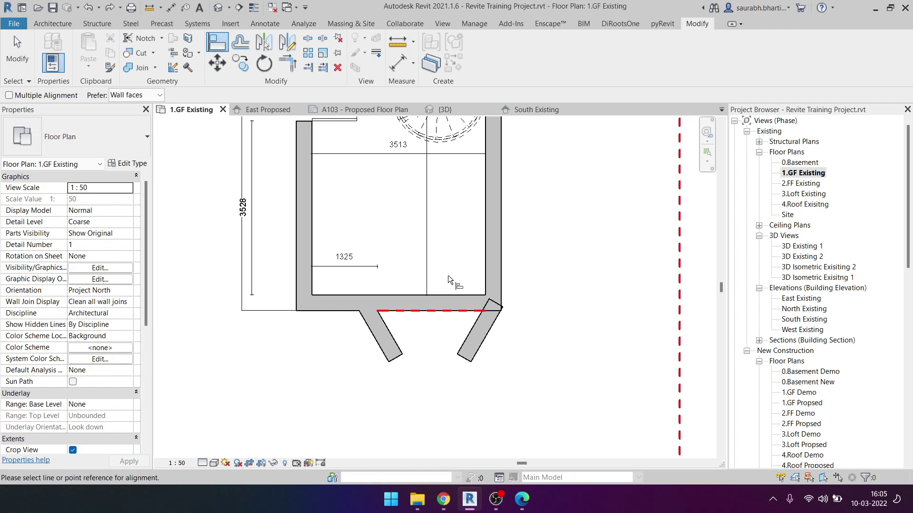
{"action": "left_click", "coordinate": [486, 267]}
{"action": "scroll", "coordinate": [507, 314], "scroll_direction": "up", "scroll_amount": 1}
{"action": "scroll", "coordinate": [506, 313], "scroll_direction": "up", "scroll_amount": 3}
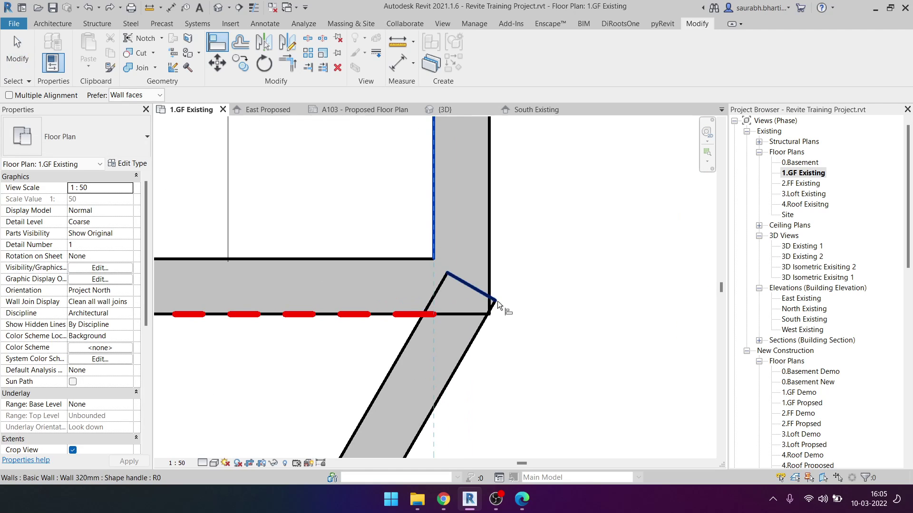
{"action": "scroll", "coordinate": [496, 302], "scroll_direction": "up", "scroll_amount": 1}
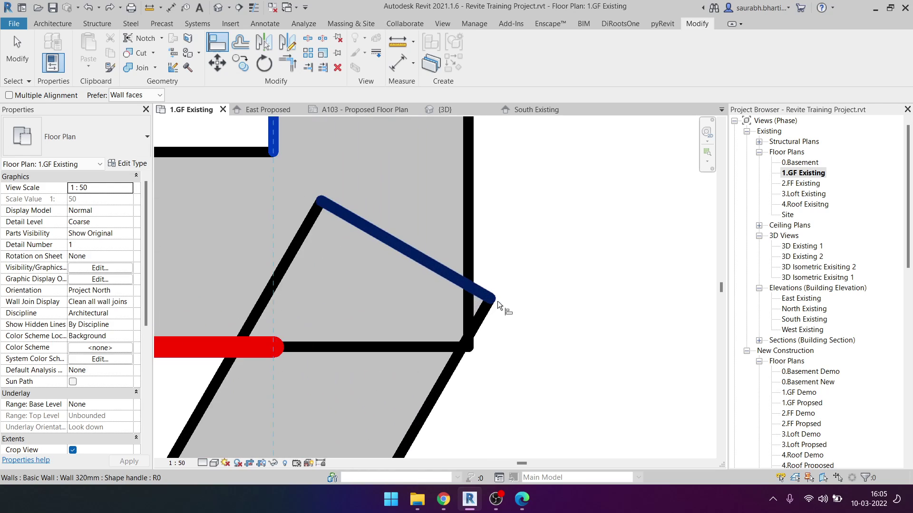
{"action": "scroll", "coordinate": [495, 302], "scroll_direction": "up", "scroll_amount": 1}
{"action": "scroll", "coordinate": [494, 301], "scroll_direction": "up", "scroll_amount": 1}
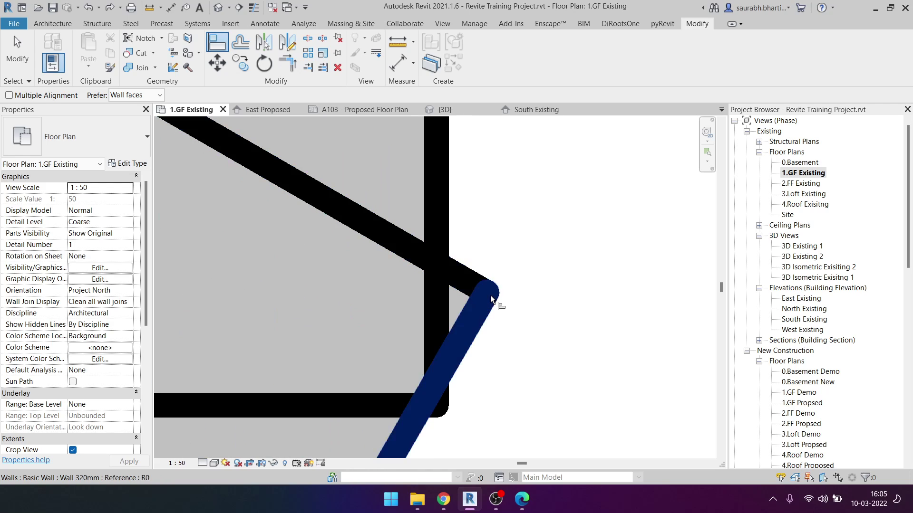
{"action": "scroll", "coordinate": [490, 295], "scroll_direction": "down", "scroll_amount": 2}
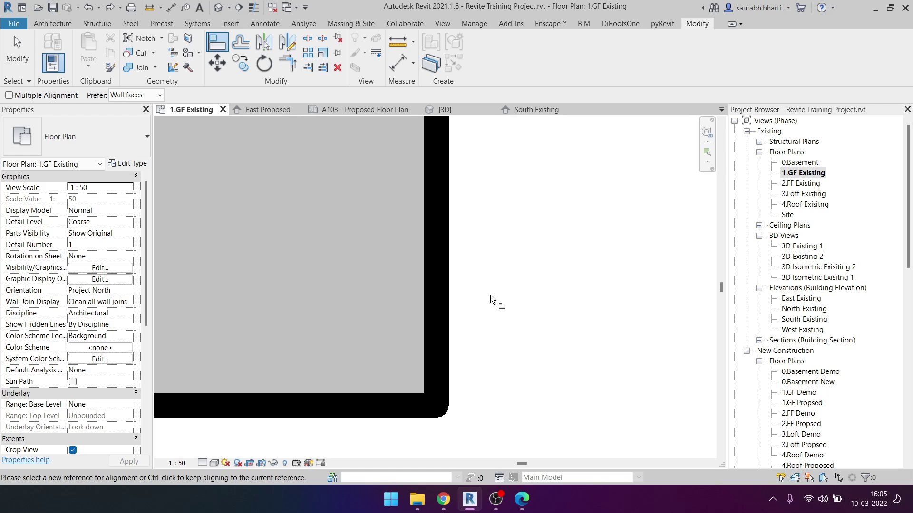
{"action": "scroll", "coordinate": [489, 295], "scroll_direction": "down", "scroll_amount": 2}
{"action": "scroll", "coordinate": [483, 309], "scroll_direction": "down", "scroll_amount": 2}
{"action": "scroll", "coordinate": [480, 305], "scroll_direction": "up", "scroll_amount": 3}
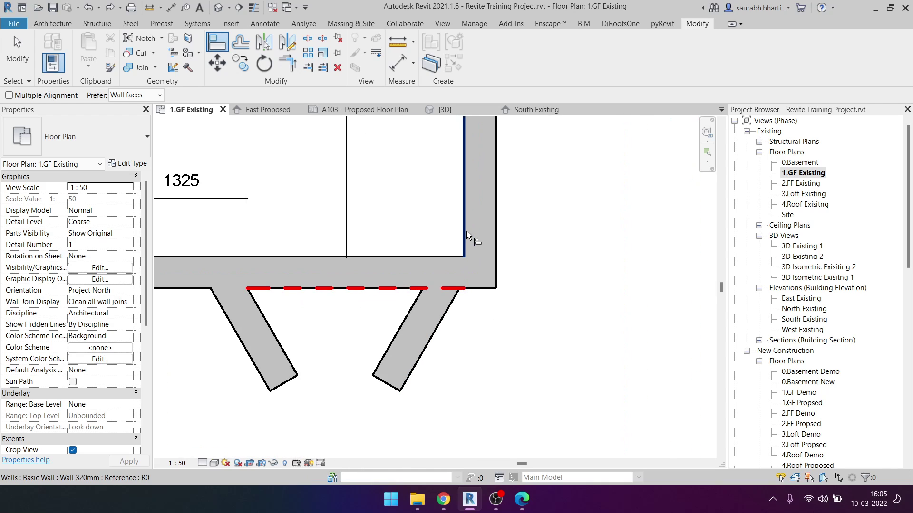
{"action": "scroll", "coordinate": [466, 231], "scroll_direction": "down", "scroll_amount": 2}
{"action": "key", "text": "Escape"}
{"action": "scroll", "coordinate": [419, 309], "scroll_direction": "up", "scroll_amount": 2}
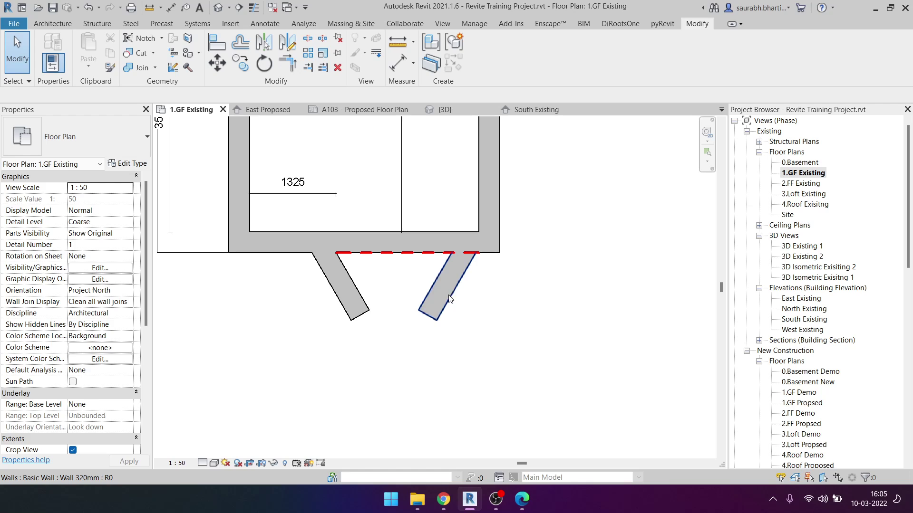
Step: Try shortening the right angled bay wall by dragging its end, then undo it
{"action": "left_click", "coordinate": [433, 315]}
{"action": "left_click_drag", "start_coordinate": [425, 317], "coordinate": [440, 297]}
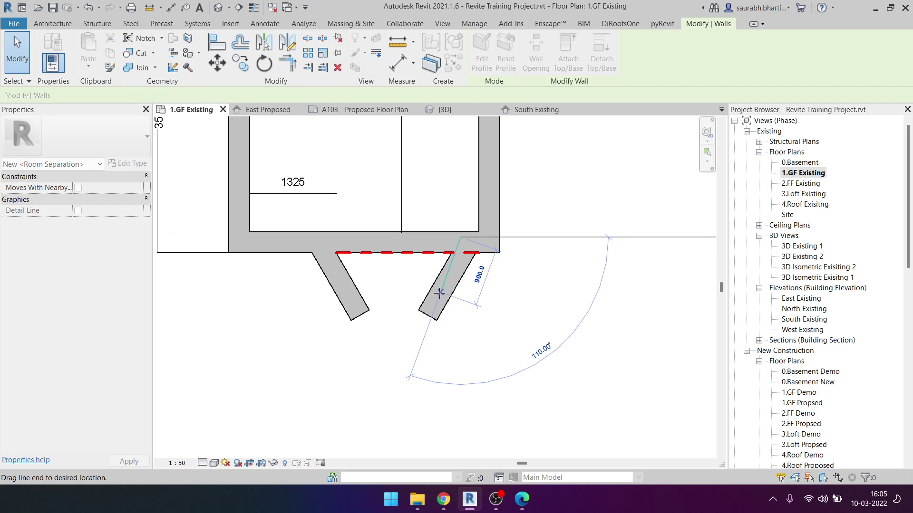
{"action": "key", "text": "Escape"}
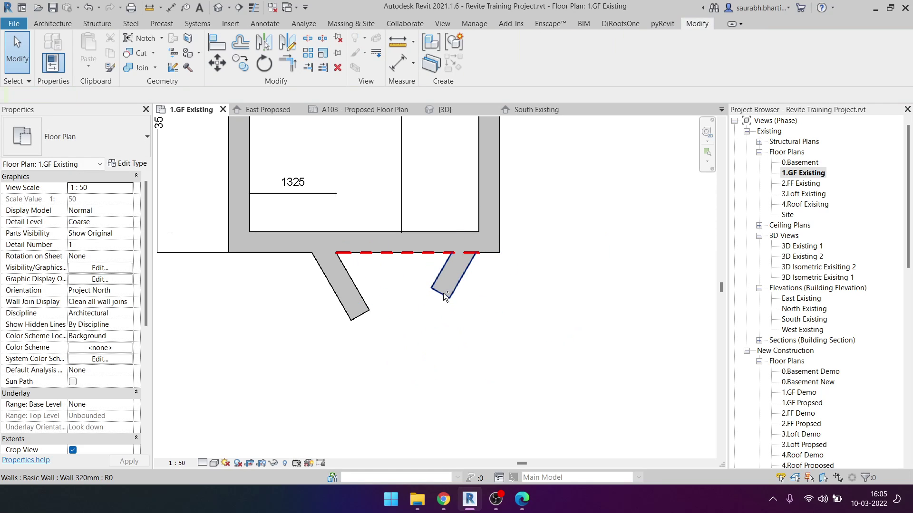
{"action": "key", "text": "ctrl+z"}
{"action": "key", "text": "w"}
{"action": "key", "text": "a"}
{"action": "scroll", "coordinate": [352, 317], "scroll_direction": "up", "scroll_amount": 2}
Step: Draw the bay's bottom wall from the left angled wall's end to the right one
{"action": "scroll", "coordinate": [362, 315], "scroll_direction": "up", "scroll_amount": 1}
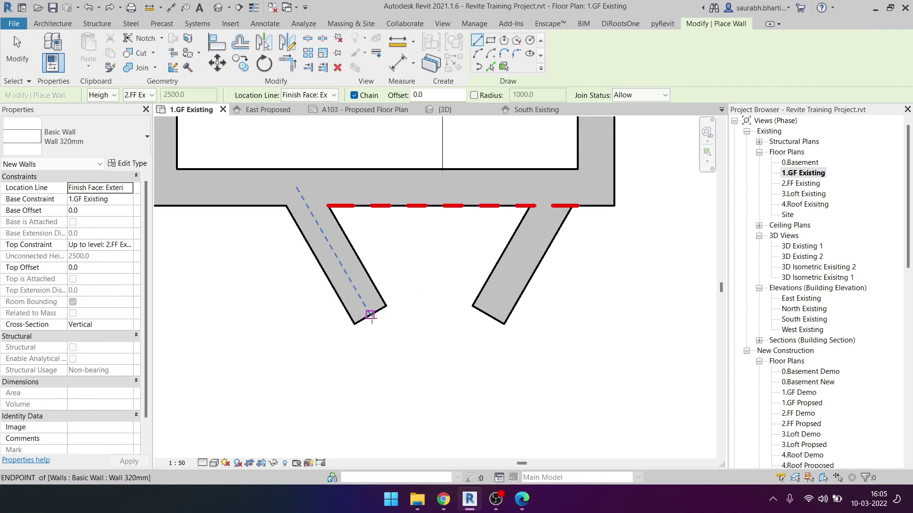
{"action": "left_click", "coordinate": [370, 315]}
{"action": "left_click", "coordinate": [488, 315]}
{"action": "key", "text": "Escape"}
{"action": "scroll", "coordinate": [475, 314], "scroll_direction": "down", "scroll_amount": 1}
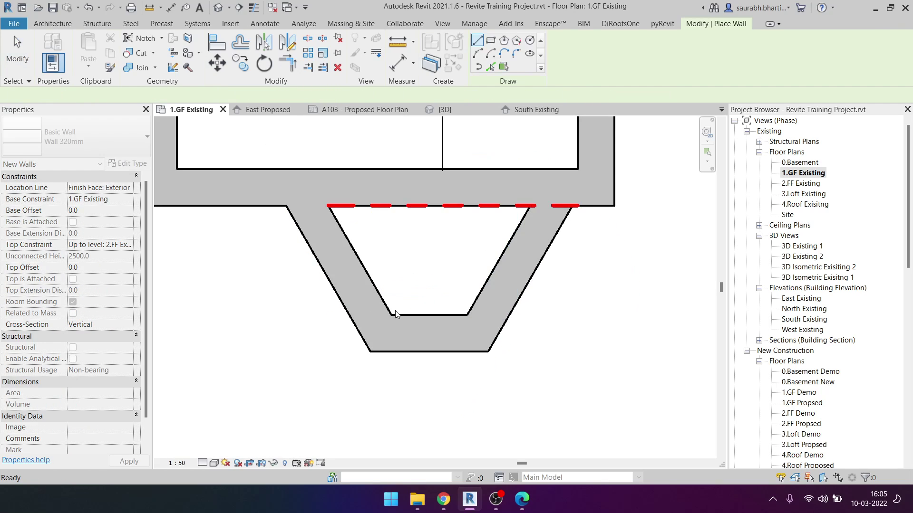
{"action": "scroll", "coordinate": [404, 318], "scroll_direction": "down", "scroll_amount": 1}
{"action": "scroll", "coordinate": [329, 326], "scroll_direction": "down", "scroll_amount": 1}
Step: Split the rear wall above the bay and try trimming it to the left angled wall
{"action": "key", "text": "s"}
{"action": "key", "text": "l"}
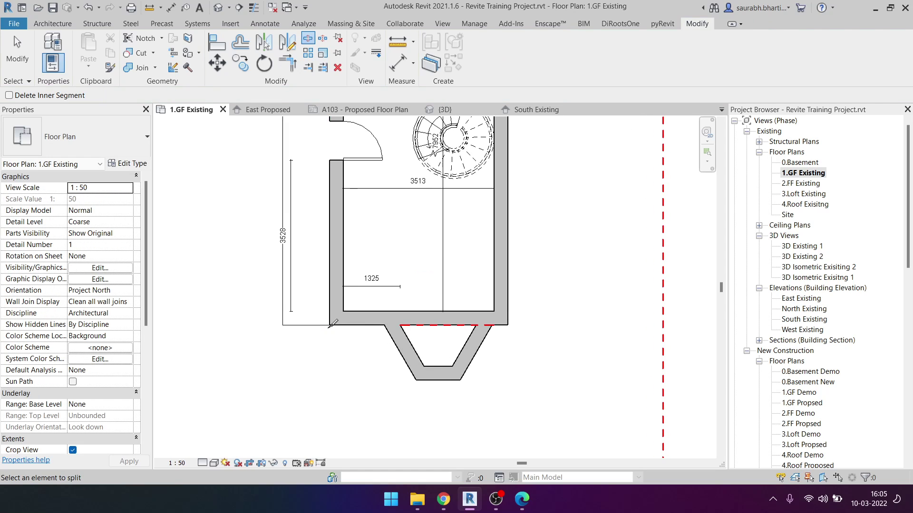
{"action": "scroll", "coordinate": [447, 312], "scroll_direction": "up", "scroll_amount": 3}
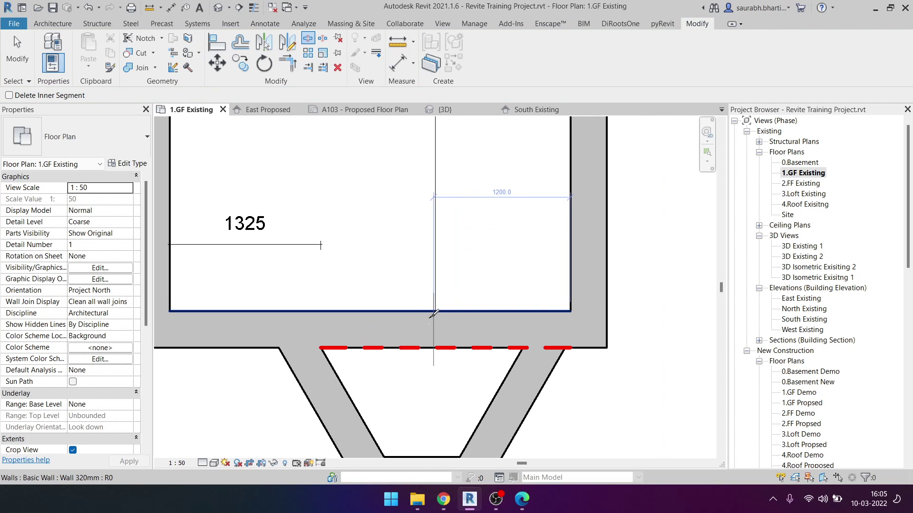
{"action": "left_click", "coordinate": [423, 315]}
{"action": "key", "text": "Escape"}
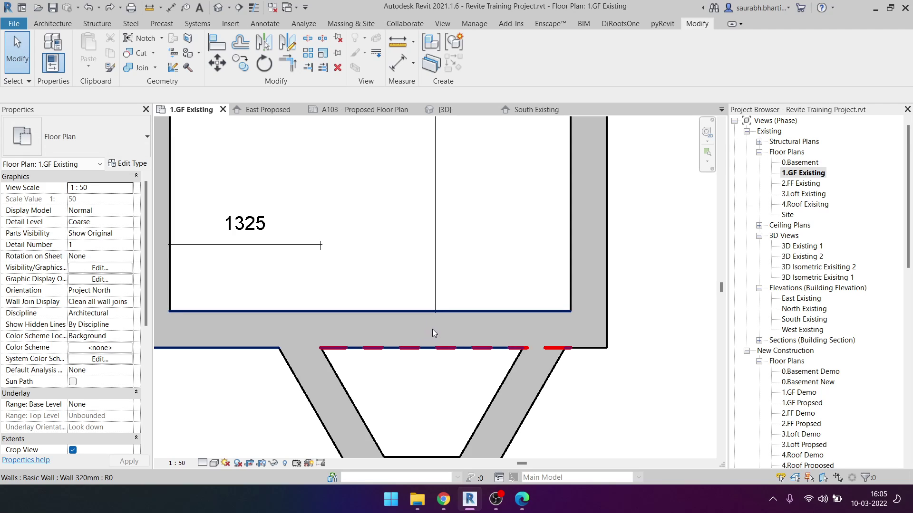
{"action": "key", "text": "t"}
{"action": "key", "text": "r"}
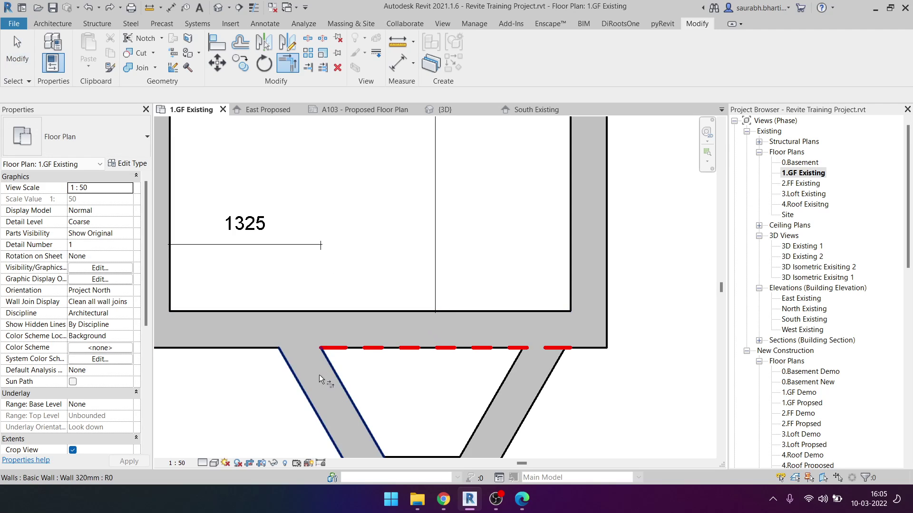
{"action": "left_click", "coordinate": [319, 378]}
{"action": "left_click", "coordinate": [204, 327]}
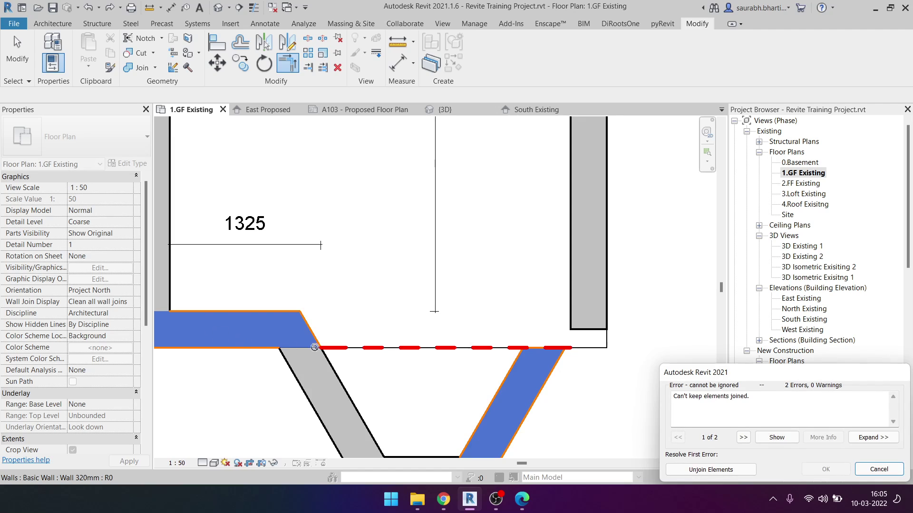
{"action": "left_click", "coordinate": [896, 474]}
Step: Split the rear wall at the bay's middle, trim both sides to the angled walls, deleting the invalid 1325 dimension
{"action": "key", "text": "s"}
{"action": "key", "text": "l"}
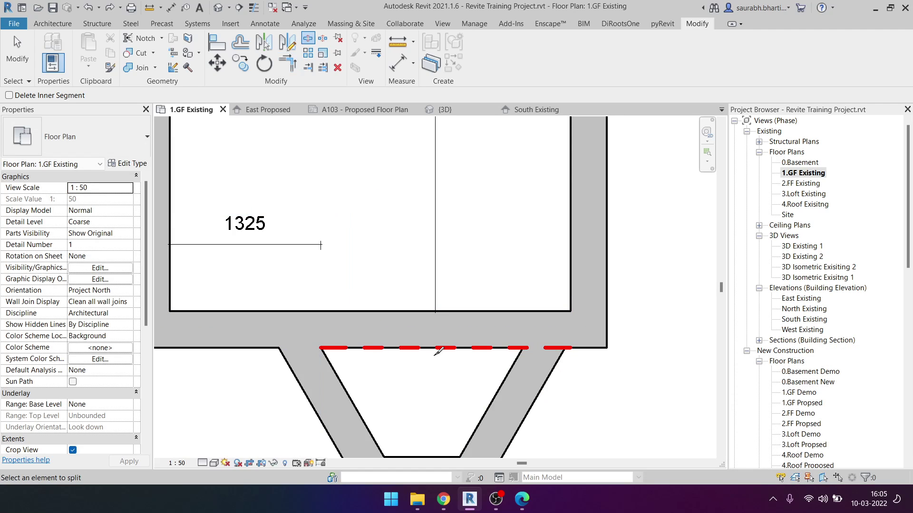
{"action": "left_click", "coordinate": [435, 350]}
{"action": "key", "text": "t"}
{"action": "key", "text": "r"}
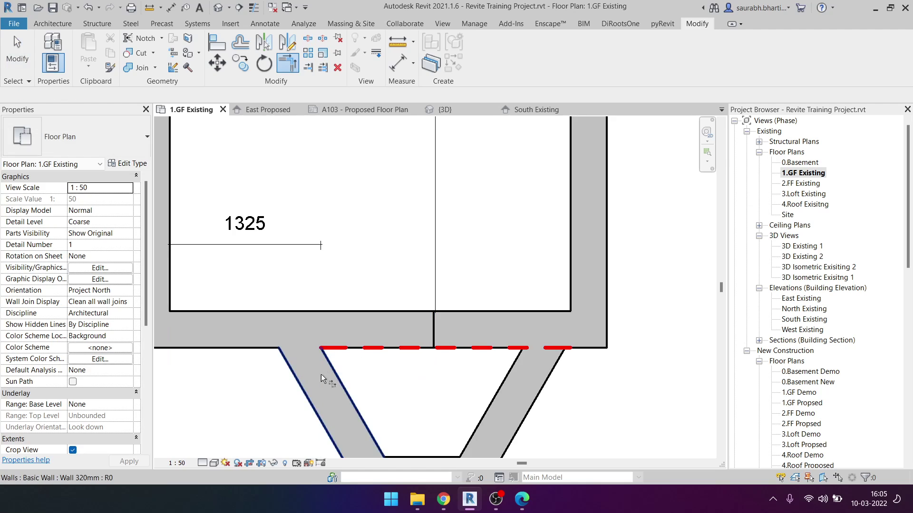
{"action": "left_click", "coordinate": [321, 378]}
{"action": "left_click", "coordinate": [232, 331]}
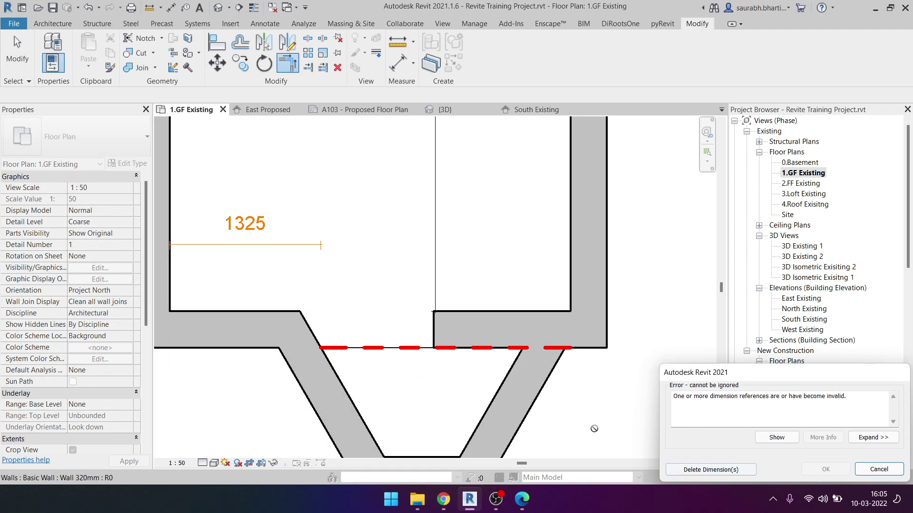
{"action": "left_click", "coordinate": [738, 470]}
{"action": "middle_click_drag", "start_coordinate": [551, 392], "coordinate": [537, 381]}
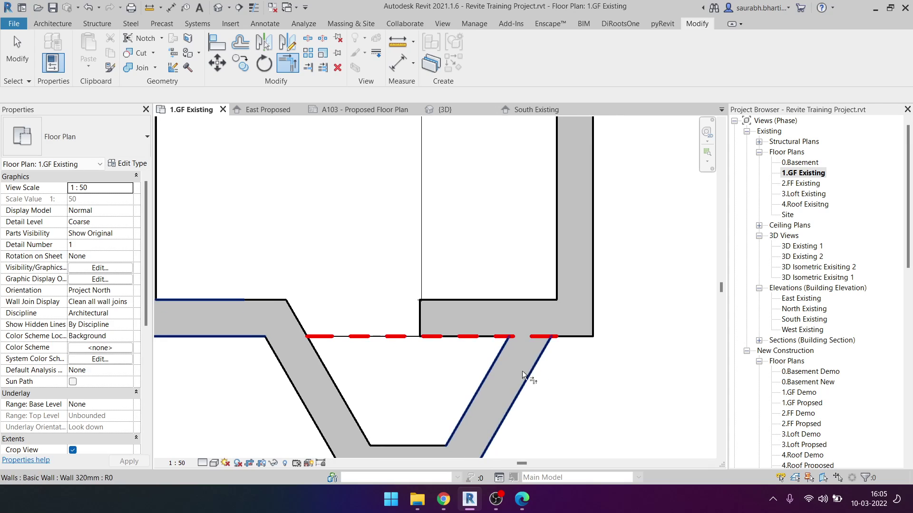
{"action": "left_click", "coordinate": [551, 311]}
Step: Zoom and pan to bring the survey's bay corner into view
{"action": "scroll", "coordinate": [549, 333], "scroll_direction": "down", "scroll_amount": 4}
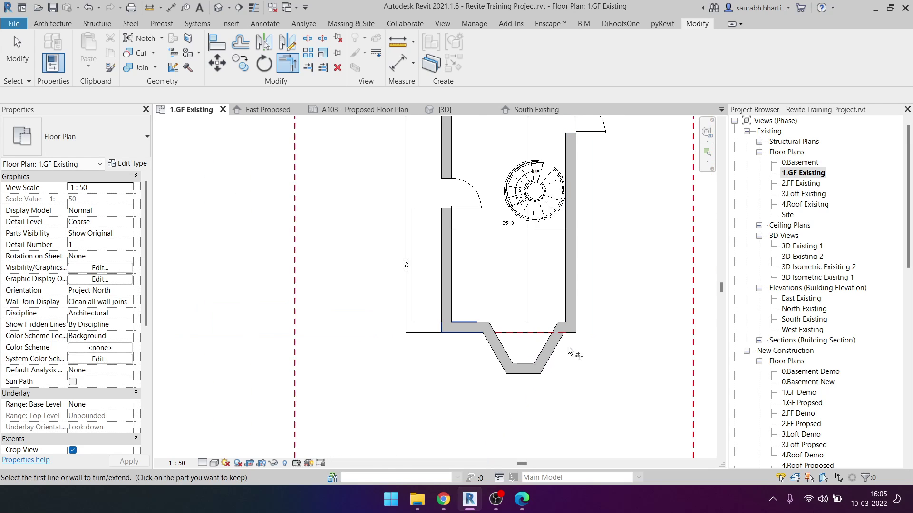
{"action": "key", "text": "Escape"}
{"action": "scroll", "coordinate": [356, 277], "scroll_direction": "up", "scroll_amount": 3}
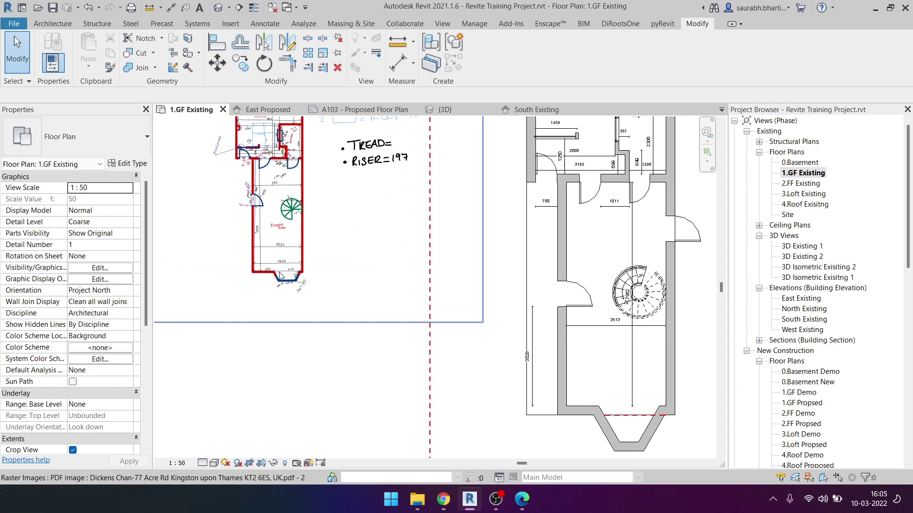
{"action": "scroll", "coordinate": [356, 277], "scroll_direction": "up", "scroll_amount": 3}
{"action": "scroll", "coordinate": [356, 277], "scroll_direction": "up", "scroll_amount": 3}
{"action": "scroll", "coordinate": [357, 277], "scroll_direction": "up", "scroll_amount": 2}
{"action": "middle_click_drag", "start_coordinate": [362, 221], "coordinate": [425, 295]}
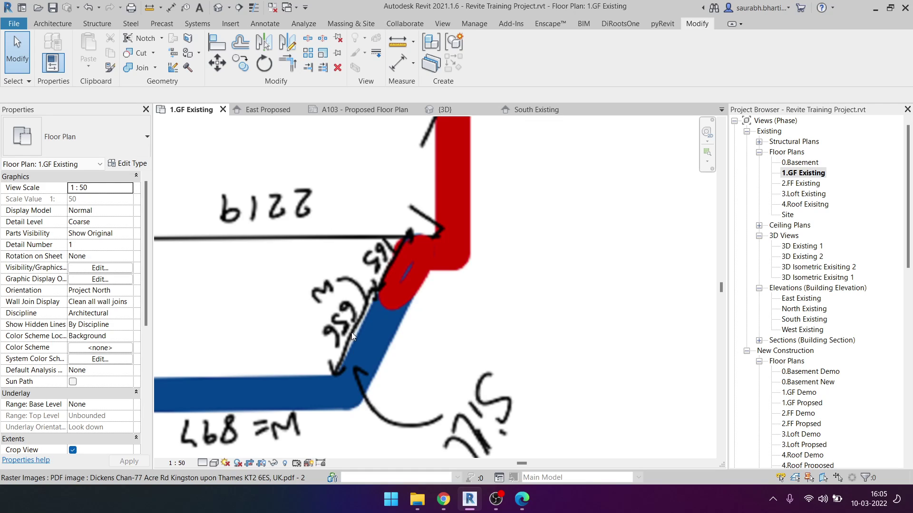
{"action": "scroll", "coordinate": [350, 341], "scroll_direction": "down", "scroll_amount": 2}
{"action": "scroll", "coordinate": [336, 267], "scroll_direction": "up", "scroll_amount": 1}
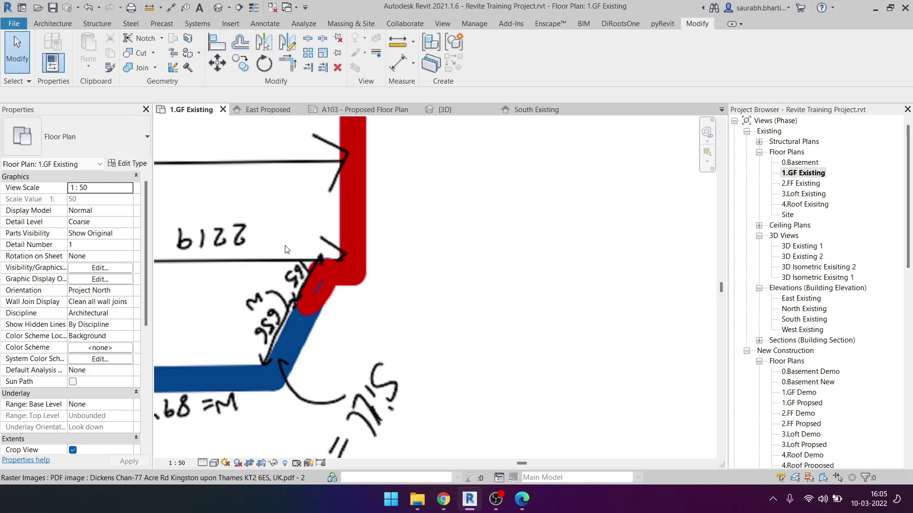
{"action": "scroll", "coordinate": [287, 249], "scroll_direction": "down", "scroll_amount": 2}
{"action": "scroll", "coordinate": [286, 249], "scroll_direction": "down", "scroll_amount": 2}
{"action": "scroll", "coordinate": [349, 362], "scroll_direction": "up", "scroll_amount": 2}
{"action": "scroll", "coordinate": [349, 362], "scroll_direction": "up", "scroll_amount": 2}
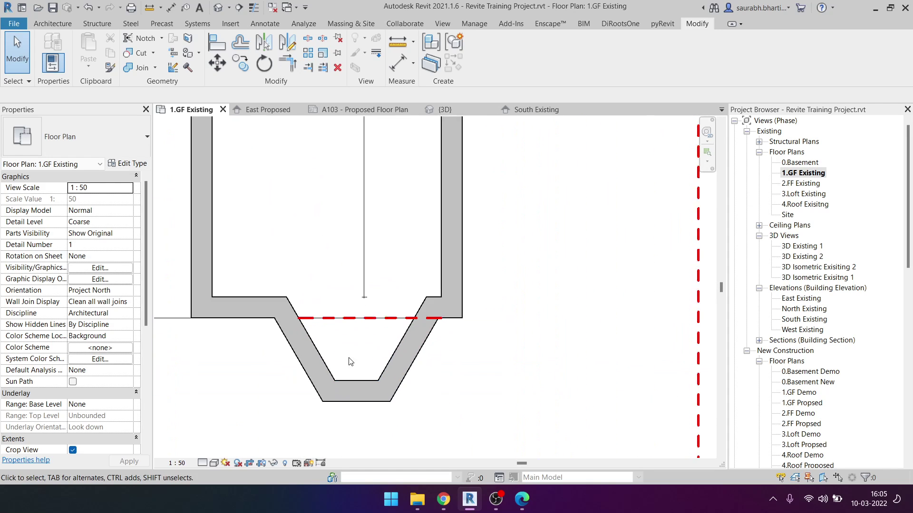
{"action": "scroll", "coordinate": [350, 362], "scroll_direction": "up", "scroll_amount": 1}
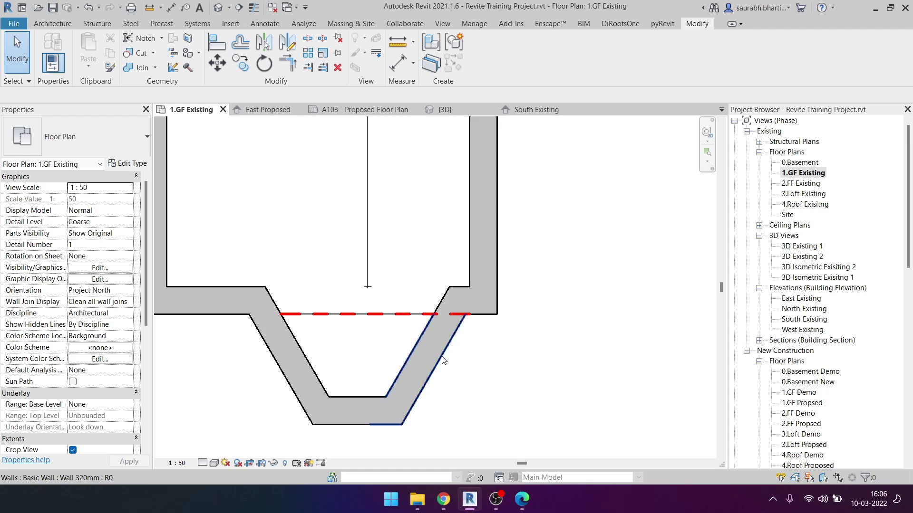
Step: Dimension the bay depth as 1279 from the rear wall's inner face to the bottom wall
{"action": "key", "text": "d"}
{"action": "key", "text": "i"}
{"action": "scroll", "coordinate": [456, 290], "scroll_direction": "up", "scroll_amount": 2}
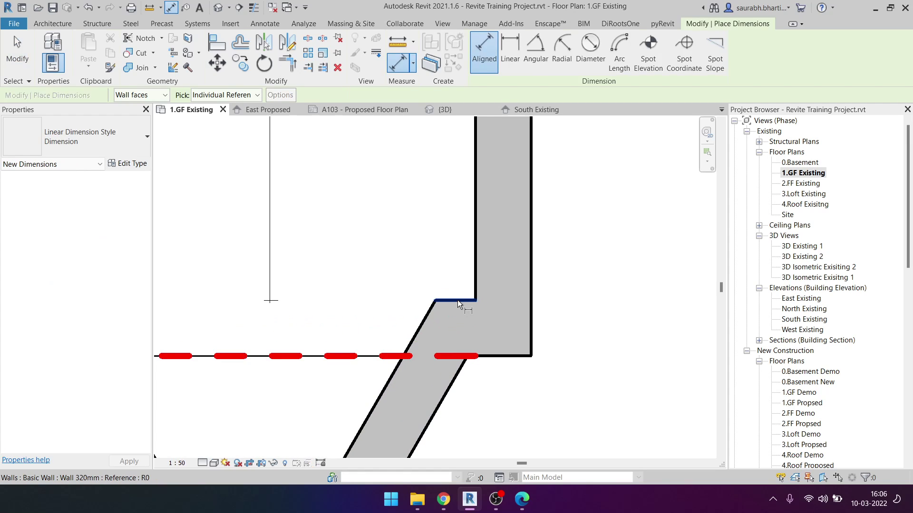
{"action": "left_click", "coordinate": [457, 301]}
{"action": "scroll", "coordinate": [451, 304], "scroll_direction": "down", "scroll_amount": 4}
{"action": "scroll", "coordinate": [418, 354], "scroll_direction": "up", "scroll_amount": 2}
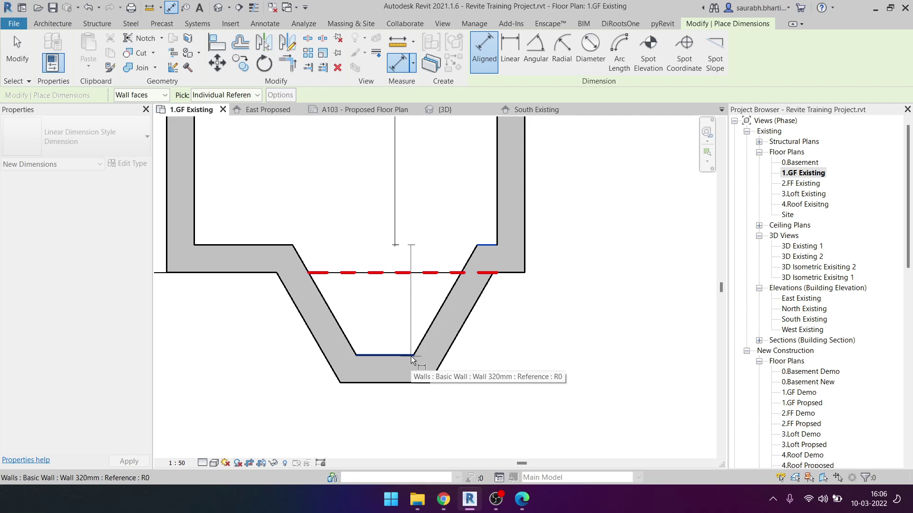
{"action": "left_click", "coordinate": [411, 356]}
{"action": "left_click", "coordinate": [411, 309]}
{"action": "key", "text": "Escape"}
{"action": "key", "text": "Escape"}
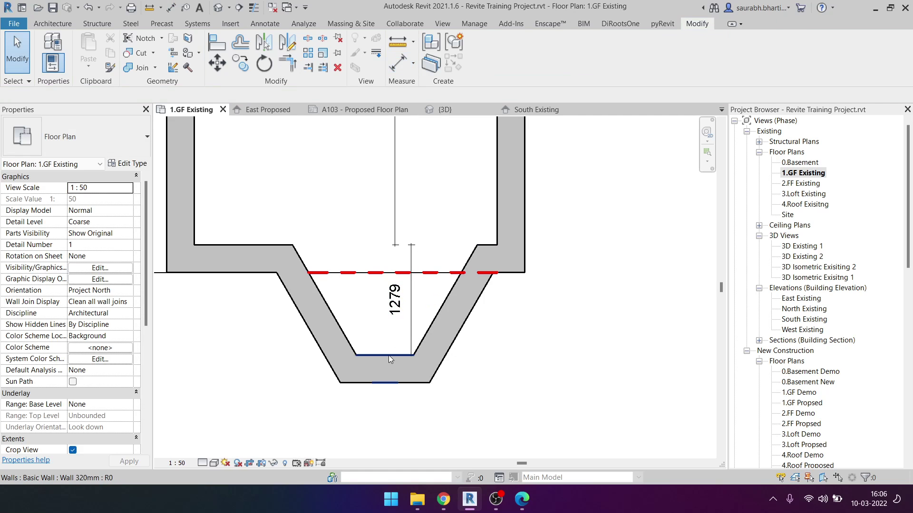
Step: Pan and zoom over the PDF survey underlay to compare with its bay sketch
{"action": "scroll", "coordinate": [389, 356], "scroll_direction": "down", "scroll_amount": 5}
{"action": "scroll", "coordinate": [167, 183], "scroll_direction": "up", "scroll_amount": 2}
{"action": "mouse_move", "coordinate": [266, 190]}
{"action": "middle_mouse_down"}
{"action": "mouse_move", "coordinate": [356, 328]}
{"action": "mouse_move", "coordinate": [352, 124]}
{"action": "middle_mouse_up"}
{"action": "scroll", "coordinate": [302, 238], "scroll_direction": "up", "scroll_amount": 3}
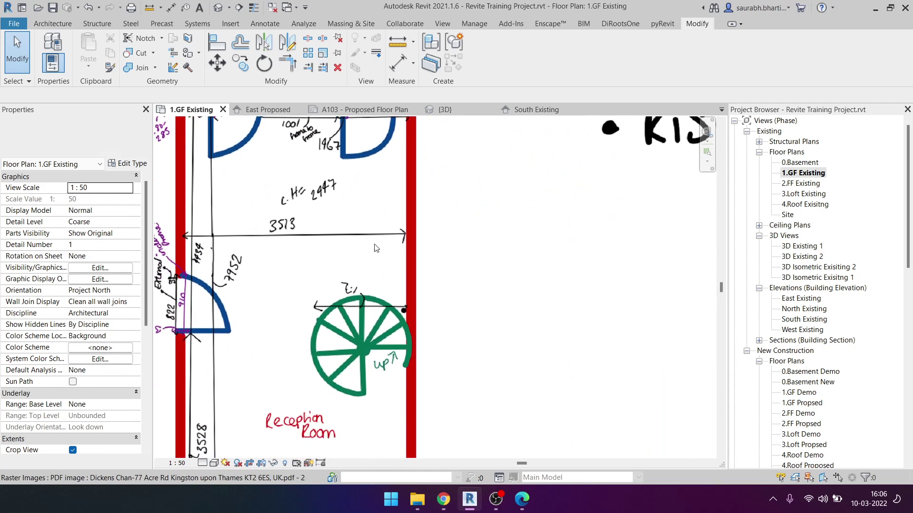
{"action": "scroll", "coordinate": [377, 378], "scroll_direction": "up", "scroll_amount": 4}
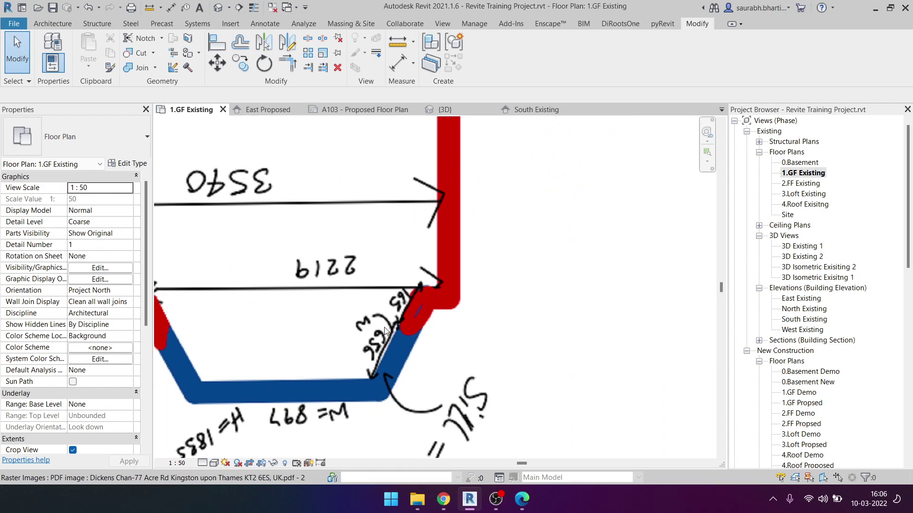
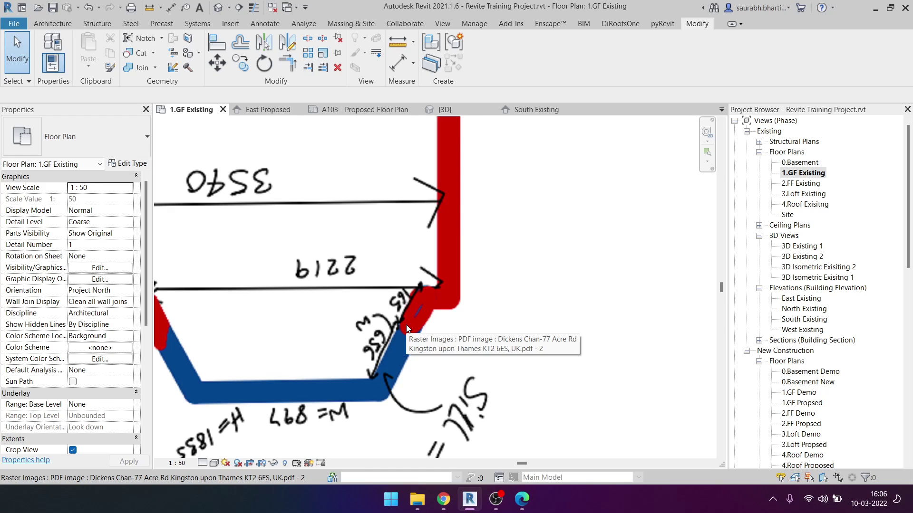
Step: Move the bay's front wall so the bay depth dimension reads 821
{"action": "scroll", "coordinate": [406, 328], "scroll_direction": "down", "scroll_amount": 5}
{"action": "middle_click_drag", "start_coordinate": [406, 328], "coordinate": [446, 322]}
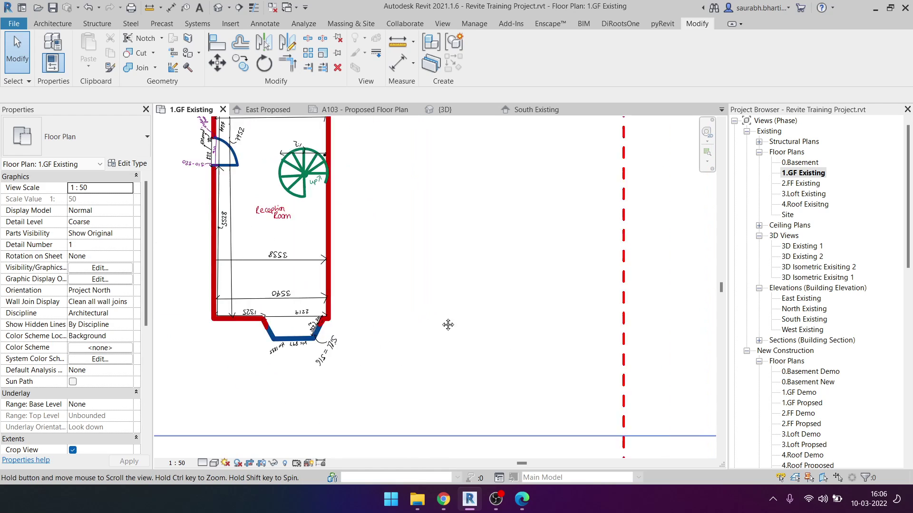
{"action": "scroll", "coordinate": [469, 365], "scroll_direction": "down", "scroll_amount": 3}
{"action": "scroll", "coordinate": [469, 365], "scroll_direction": "up", "scroll_amount": 3}
{"action": "scroll", "coordinate": [469, 365], "scroll_direction": "up", "scroll_amount": 2}
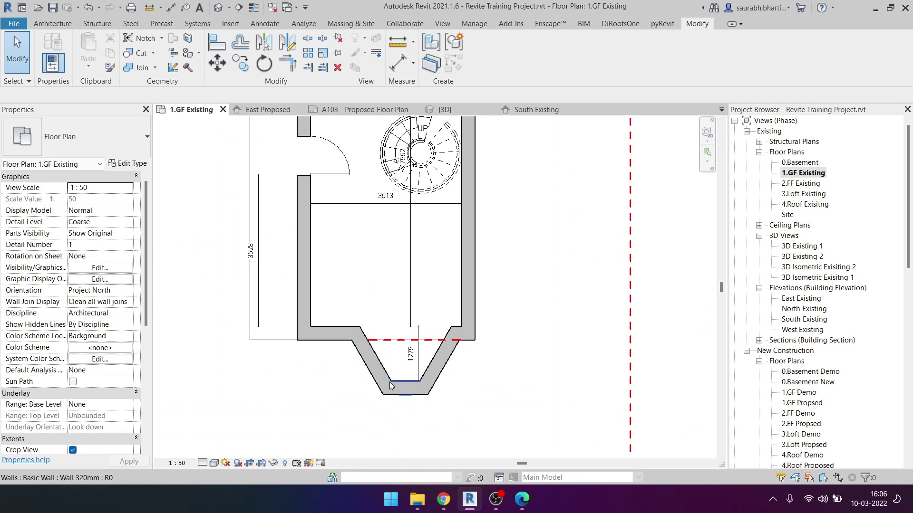
{"action": "left_click", "coordinate": [405, 387]}
{"action": "left_click", "coordinate": [411, 356]}
{"action": "type", "text": "821"}
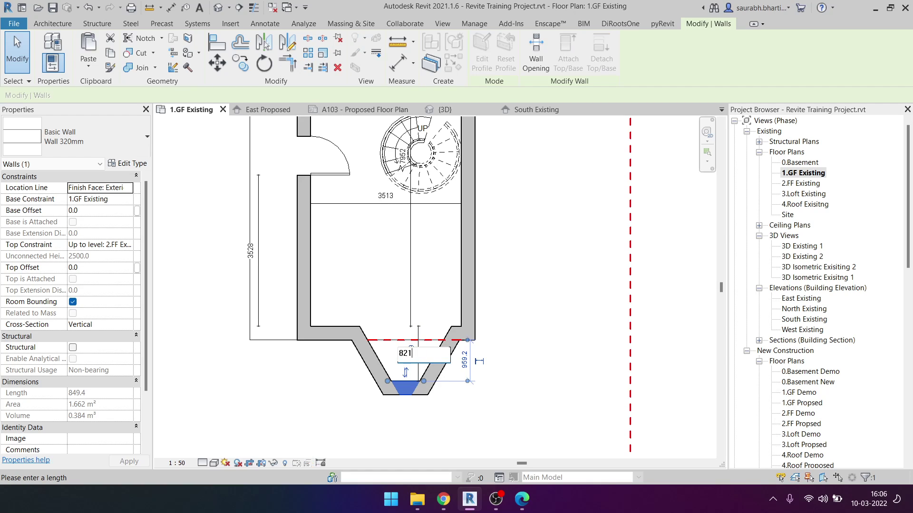
{"action": "key", "text": "Return"}
{"action": "key", "text": "Escape"}
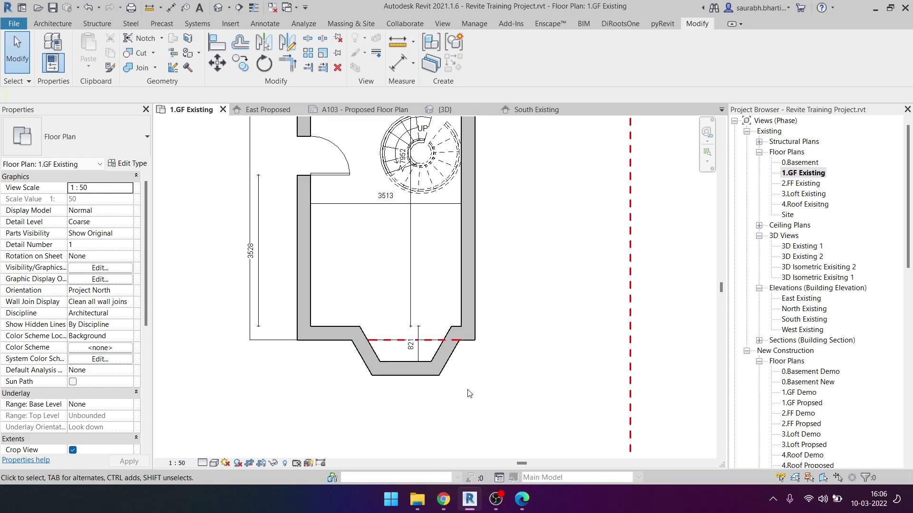
Step: Pan and zoom the plan to the PDF sketch's bay window
{"action": "scroll", "coordinate": [469, 394], "scroll_direction": "down", "scroll_amount": 1}
{"action": "mouse_move", "coordinate": [397, 384]}
{"action": "middle_mouse_down"}
{"action": "mouse_move", "coordinate": [534, 407]}
{"action": "mouse_move", "coordinate": [591, 433]}
{"action": "middle_mouse_up"}
{"action": "middle_click_drag", "start_coordinate": [652, 420], "coordinate": [618, 413]}
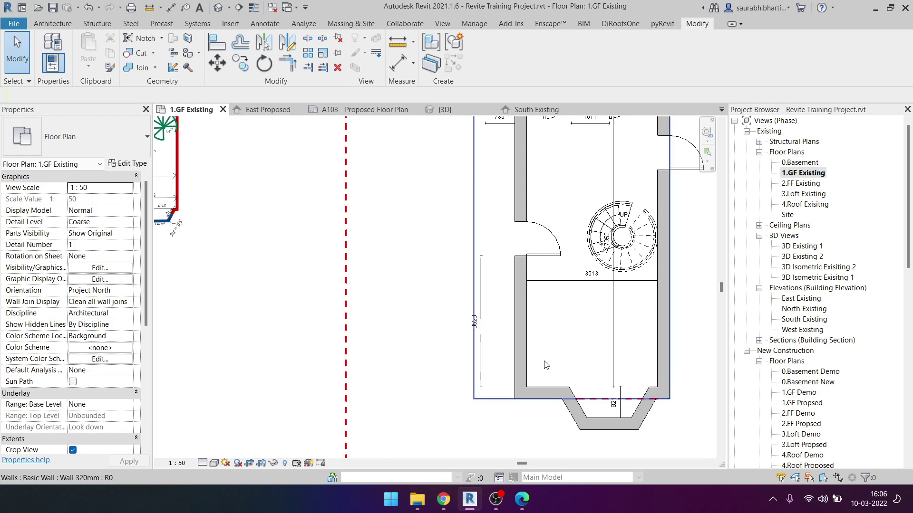
{"action": "scroll", "coordinate": [295, 233], "scroll_direction": "up", "scroll_amount": 3}
{"action": "scroll", "coordinate": [353, 241], "scroll_direction": "up", "scroll_amount": 3}
{"action": "scroll", "coordinate": [447, 244], "scroll_direction": "up", "scroll_amount": 2}
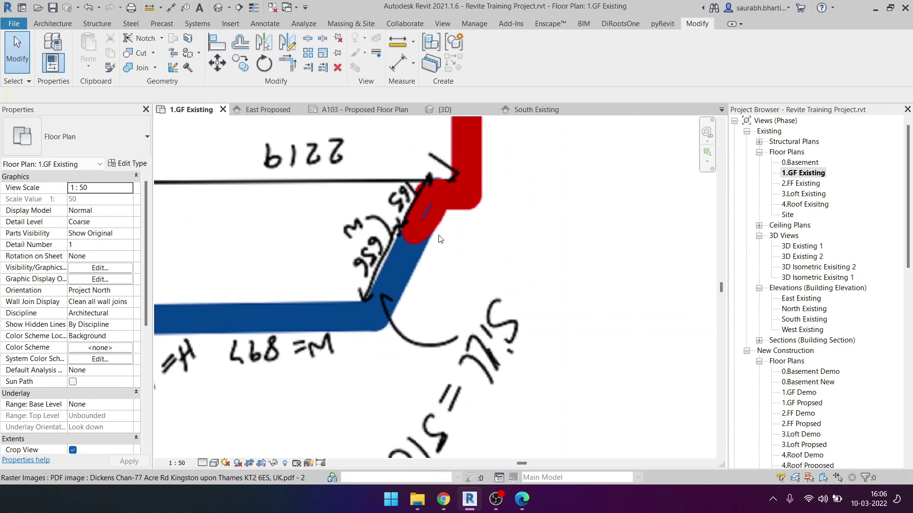
{"action": "scroll", "coordinate": [482, 243], "scroll_direction": "up", "scroll_amount": 1}
{"action": "scroll", "coordinate": [480, 220], "scroll_direction": "up", "scroll_amount": 1}
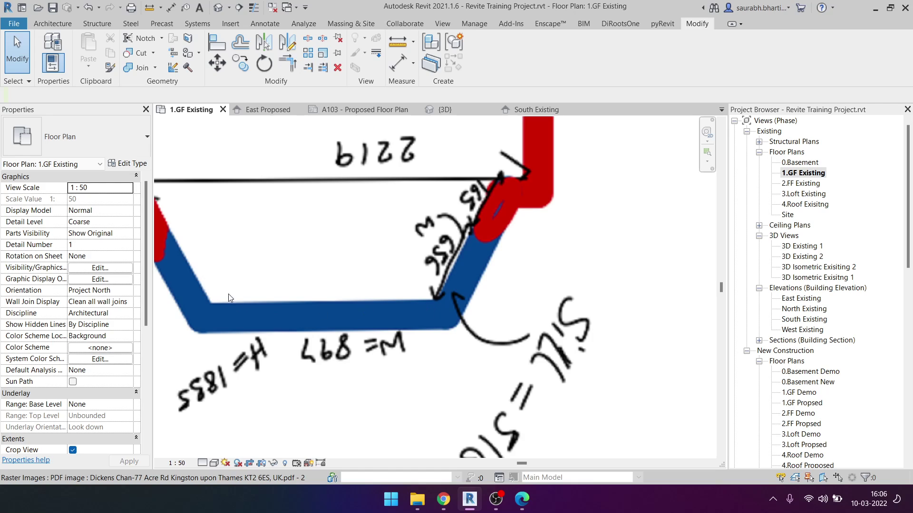
{"action": "scroll", "coordinate": [228, 294], "scroll_direction": "down", "scroll_amount": 2}
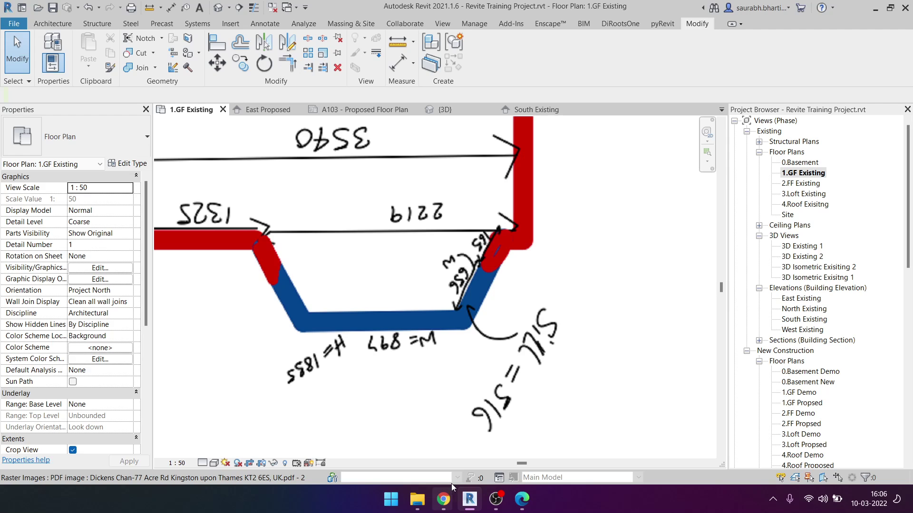
Step: Bring the PDF survey forward in Edge and scroll down to page 15
{"action": "left_click", "coordinate": [521, 499]}
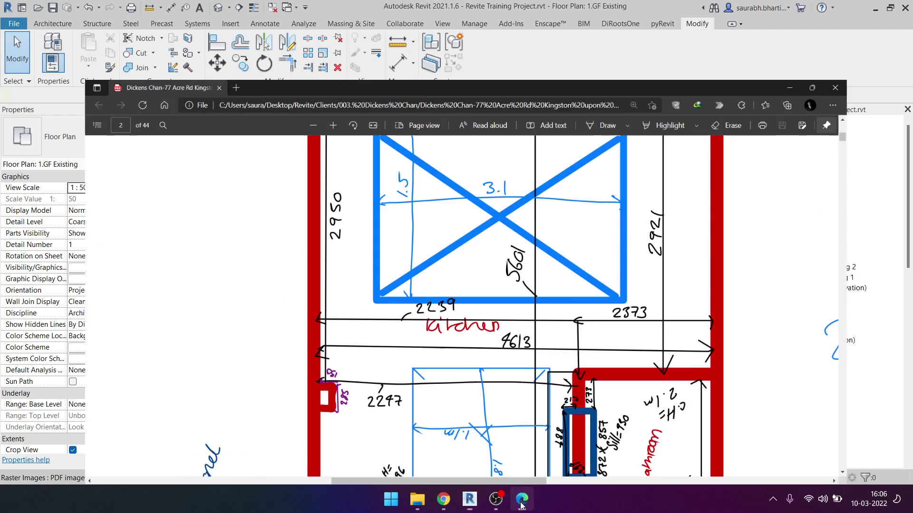
{"action": "scroll", "coordinate": [399, 294], "scroll_direction": "down", "scroll_amount": 5, "text": "ctrl"}
{"action": "scroll", "coordinate": [399, 295], "scroll_direction": "down", "scroll_amount": 5}
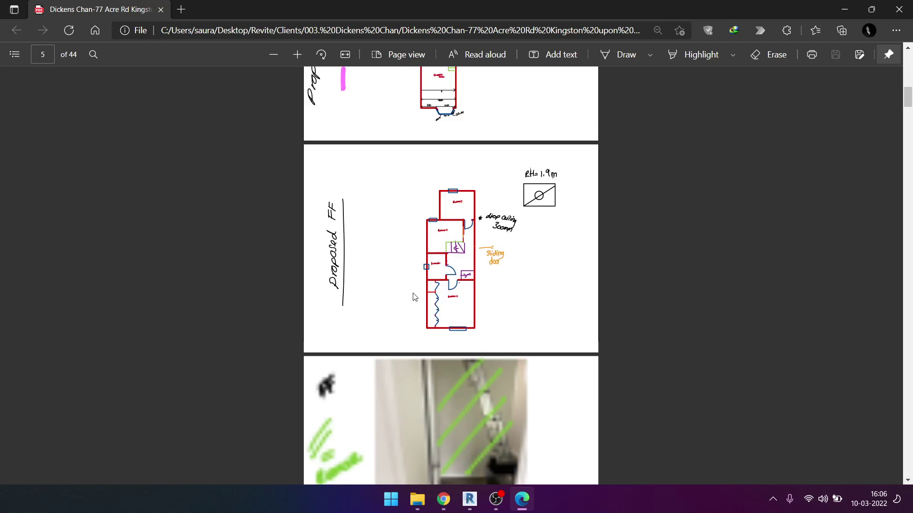
{"action": "scroll", "coordinate": [408, 296], "scroll_direction": "down", "scroll_amount": 2}
{"action": "scroll", "coordinate": [413, 296], "scroll_direction": "down", "scroll_amount": 4}
{"action": "scroll", "coordinate": [412, 295], "scroll_direction": "down", "scroll_amount": 5}
{"action": "scroll", "coordinate": [428, 304], "scroll_direction": "down", "scroll_amount": 5}
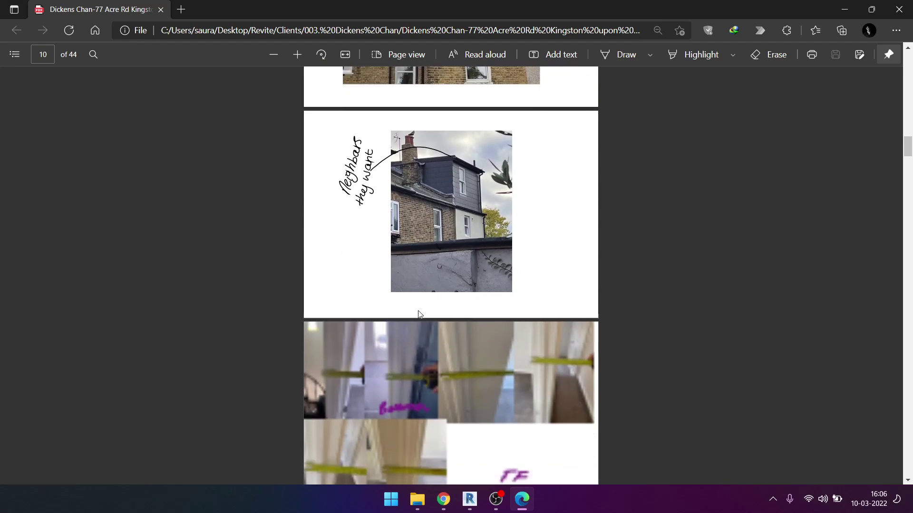
{"action": "scroll", "coordinate": [449, 316], "scroll_direction": "down", "scroll_amount": 3}
{"action": "scroll", "coordinate": [449, 311], "scroll_direction": "down", "scroll_amount": 2}
{"action": "scroll", "coordinate": [447, 313], "scroll_direction": "down", "scroll_amount": 5}
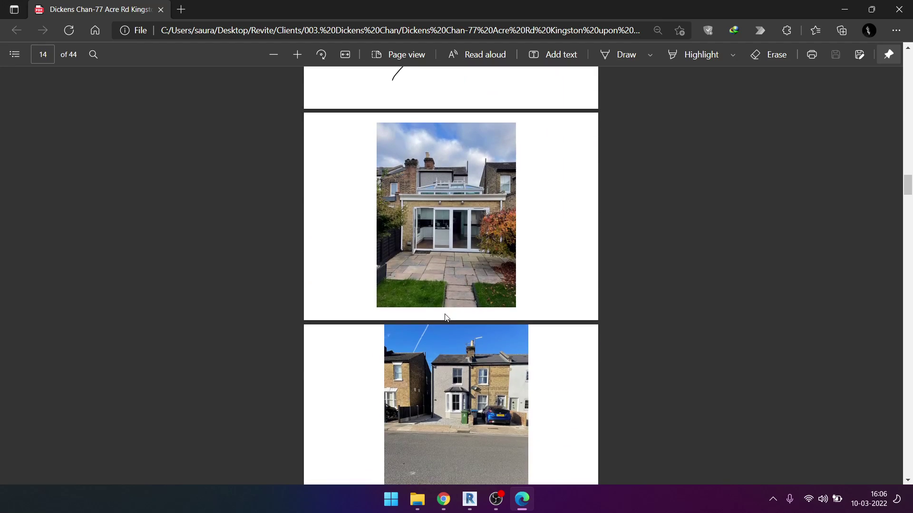
{"action": "scroll", "coordinate": [453, 423], "scroll_direction": "down", "scroll_amount": 3}
{"action": "scroll", "coordinate": [454, 391], "scroll_direction": "up", "scroll_amount": 3, "text": "ctrl"}
{"action": "scroll", "coordinate": [475, 324], "scroll_direction": "up", "scroll_amount": 2, "text": "ctrl"}
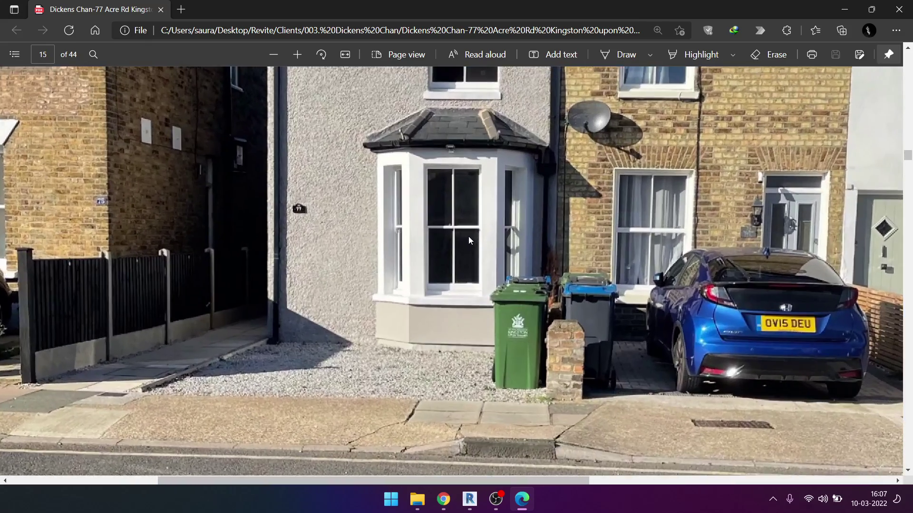
{"action": "scroll", "coordinate": [468, 236], "scroll_direction": "up", "scroll_amount": 2, "text": "ctrl"}
Step: Zoom into the bay window street photo, then minimize Edge back to the Revit plan
{"action": "scroll", "coordinate": [470, 202], "scroll_direction": "down", "scroll_amount": 3}
{"action": "scroll", "coordinate": [460, 325], "scroll_direction": "down", "scroll_amount": 2}
{"action": "scroll", "coordinate": [466, 270], "scroll_direction": "up", "scroll_amount": 2, "text": "ctrl"}
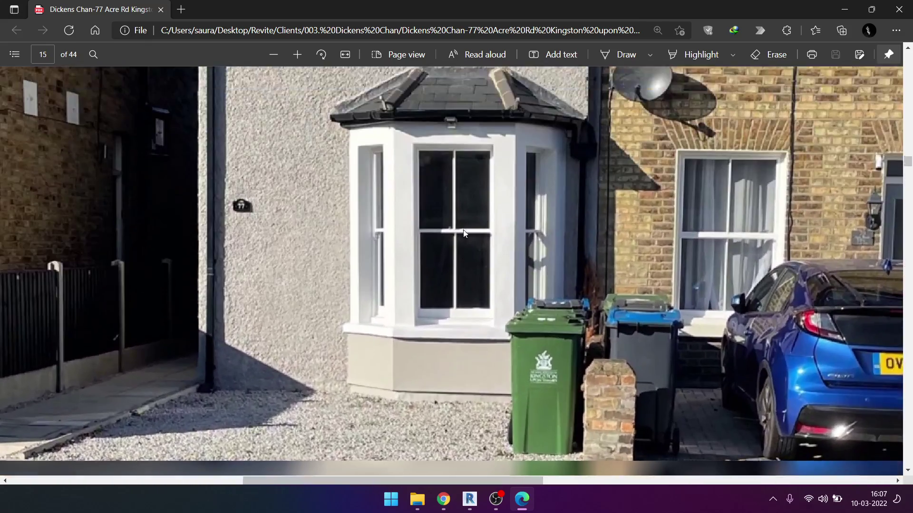
{"action": "scroll", "coordinate": [396, 374], "scroll_direction": "up", "scroll_amount": 1, "text": "ctrl"}
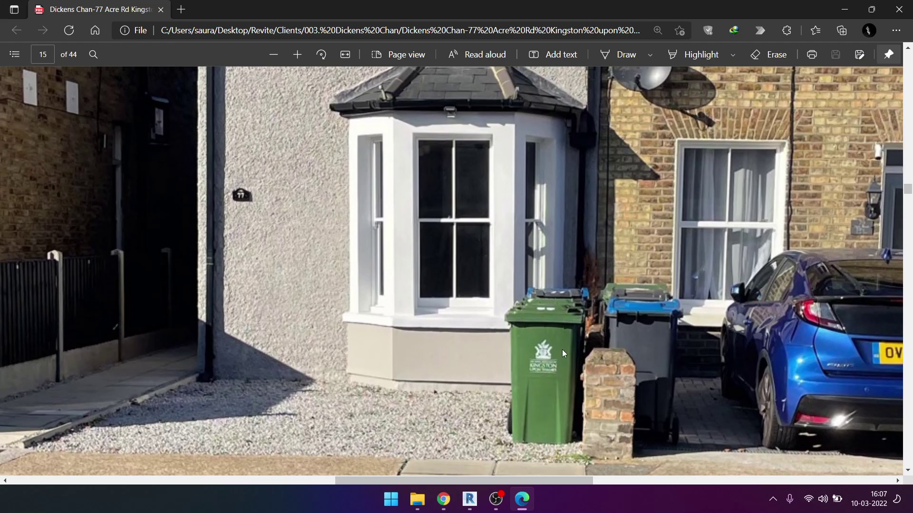
{"action": "scroll", "coordinate": [410, 381], "scroll_direction": "up", "scroll_amount": 3}
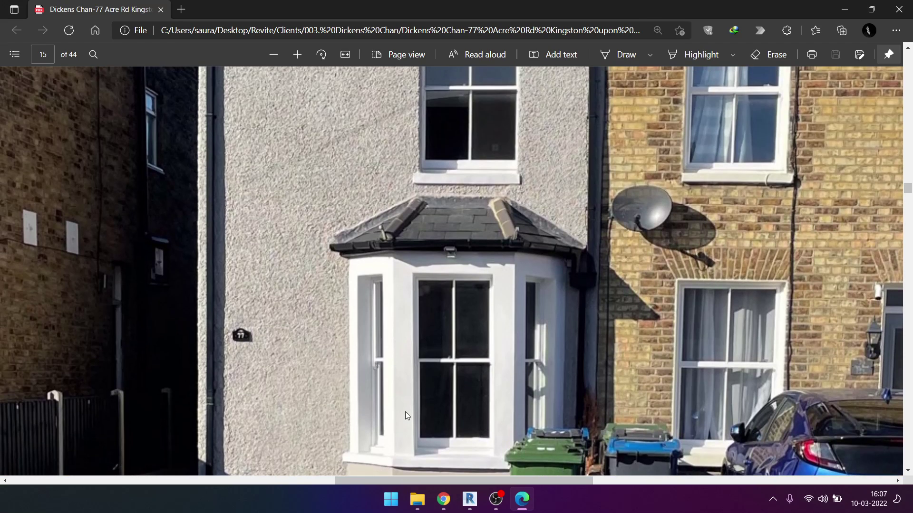
{"action": "scroll", "coordinate": [405, 412], "scroll_direction": "down", "scroll_amount": 3}
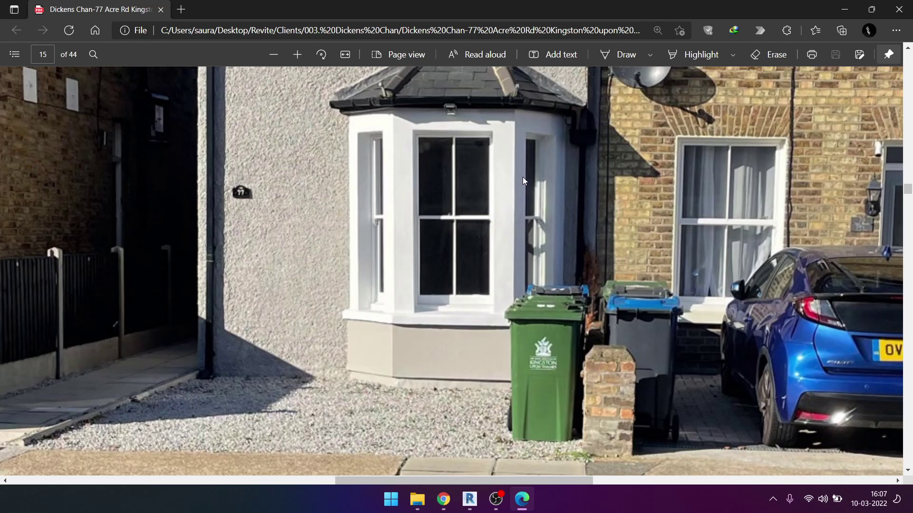
{"action": "scroll", "coordinate": [408, 184], "scroll_direction": "up", "scroll_amount": 3}
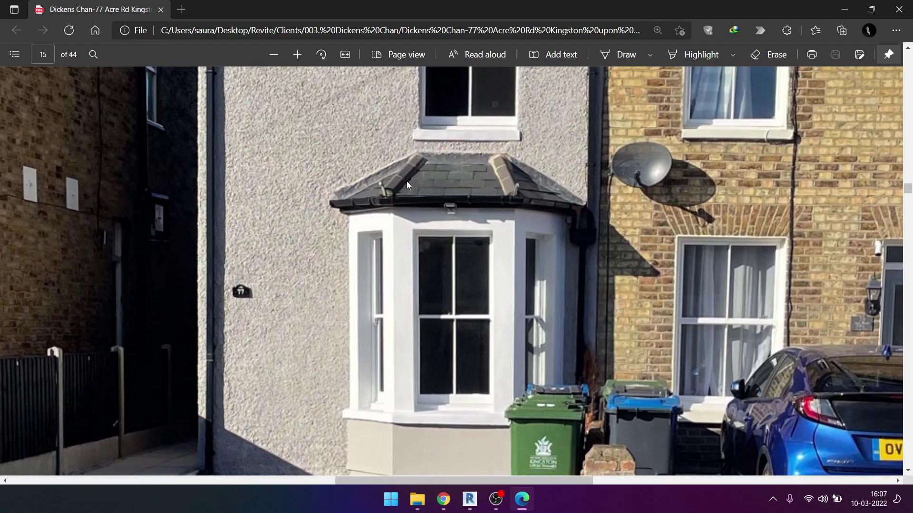
{"action": "scroll", "coordinate": [585, 183], "scroll_direction": "up", "scroll_amount": 1}
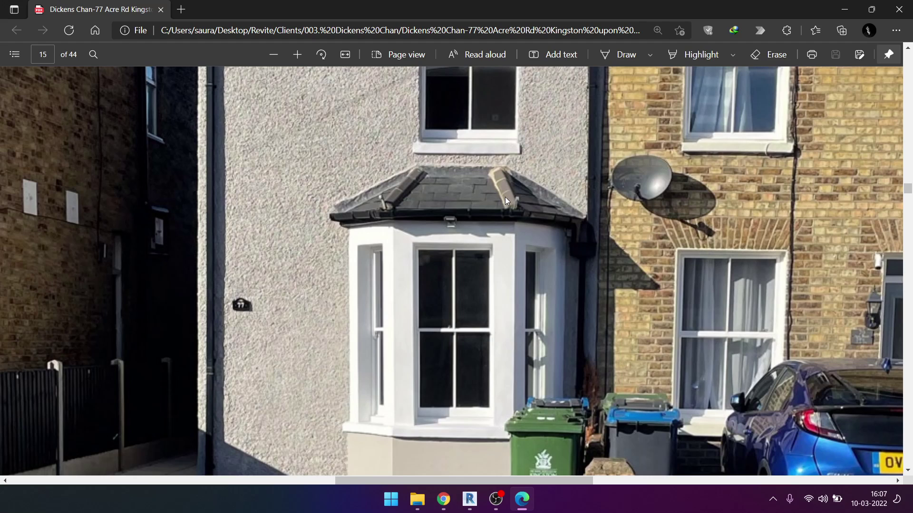
{"action": "left_click", "coordinate": [845, 10]}
{"action": "middle_click_drag", "start_coordinate": [460, 369], "coordinate": [460, 279]}
{"action": "scroll", "coordinate": [460, 278], "scroll_direction": "down", "scroll_amount": 2}
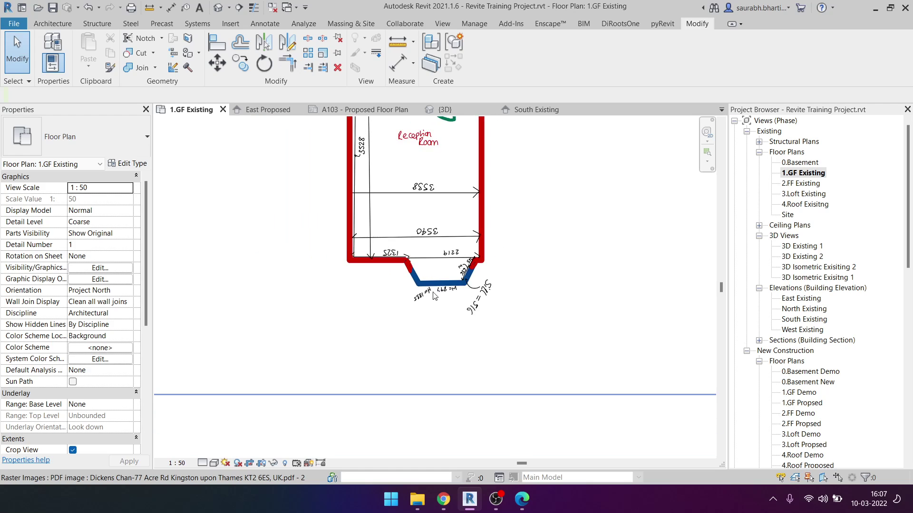
{"action": "scroll", "coordinate": [460, 279], "scroll_direction": "down", "scroll_amount": 3}
{"action": "scroll", "coordinate": [497, 387], "scroll_direction": "up", "scroll_amount": 2}
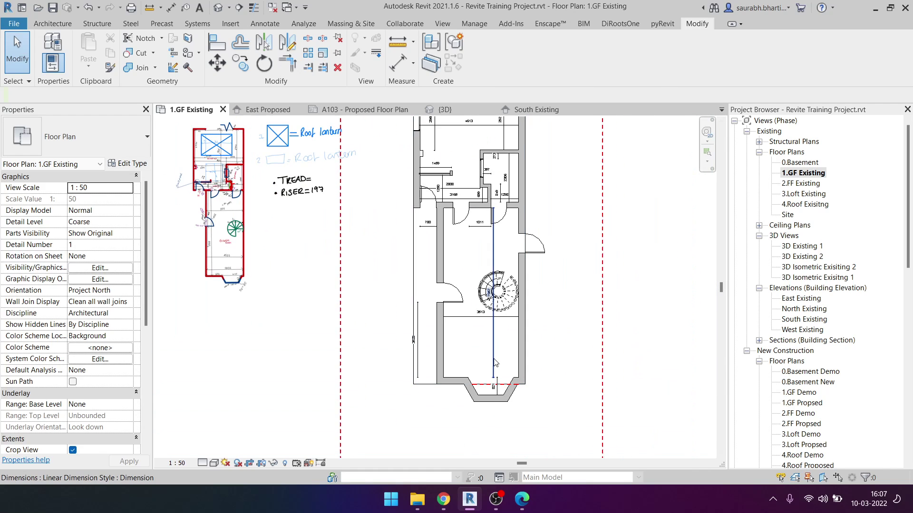
{"action": "scroll", "coordinate": [497, 387], "scroll_direction": "up", "scroll_amount": 3}
{"action": "left_click", "coordinate": [494, 378]}
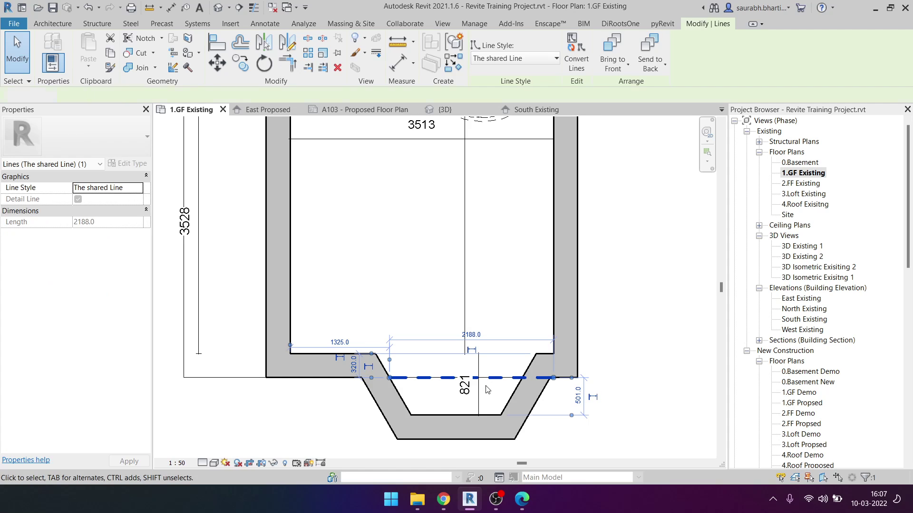
{"action": "key", "text": "Escape"}
{"action": "scroll", "coordinate": [481, 383], "scroll_direction": "down", "scroll_amount": 3}
{"action": "scroll", "coordinate": [343, 290], "scroll_direction": "up", "scroll_amount": 2}
{"action": "scroll", "coordinate": [343, 290], "scroll_direction": "up", "scroll_amount": 2}
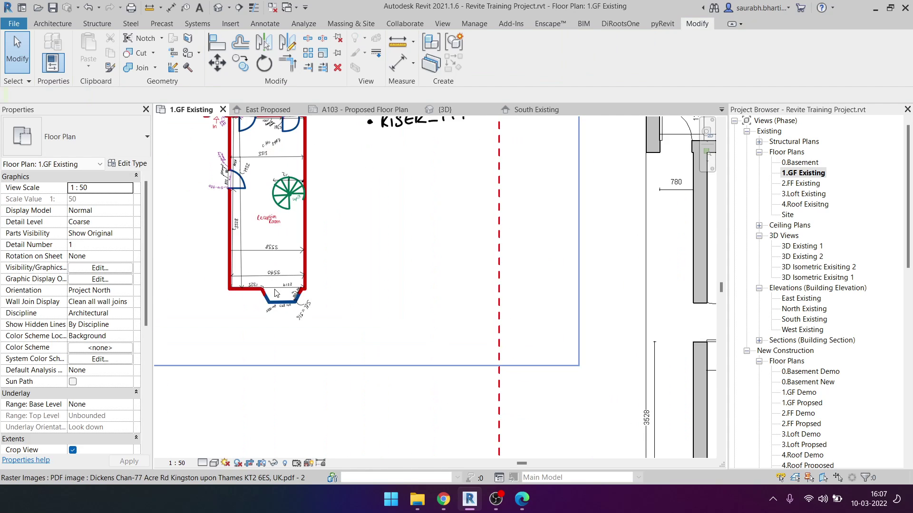
{"action": "scroll", "coordinate": [343, 290], "scroll_direction": "up", "scroll_amount": 2}
{"action": "scroll", "coordinate": [344, 290], "scroll_direction": "up", "scroll_amount": 1}
{"action": "scroll", "coordinate": [343, 290], "scroll_direction": "down", "scroll_amount": 1}
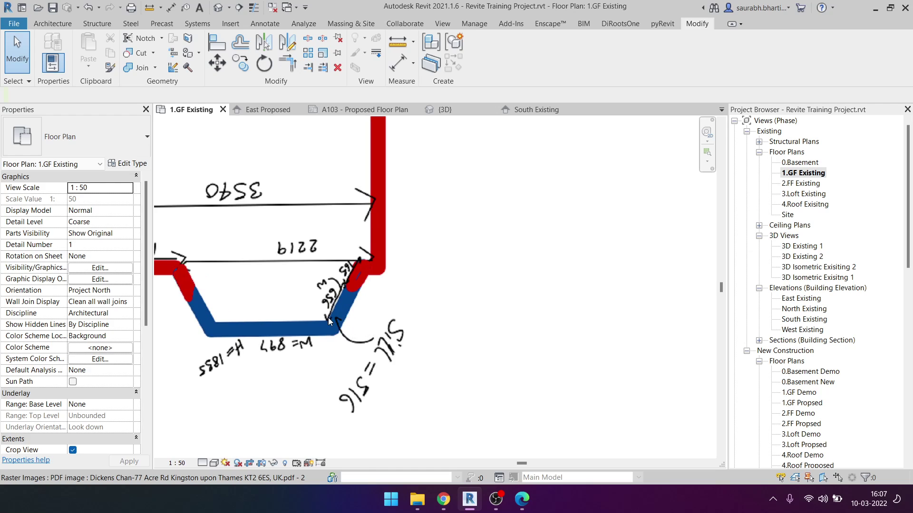
{"action": "key", "text": "w"}
{"action": "key", "text": "a"}
{"action": "key", "text": "Escape"}
{"action": "key", "text": "Escape"}
{"action": "key", "text": "w"}
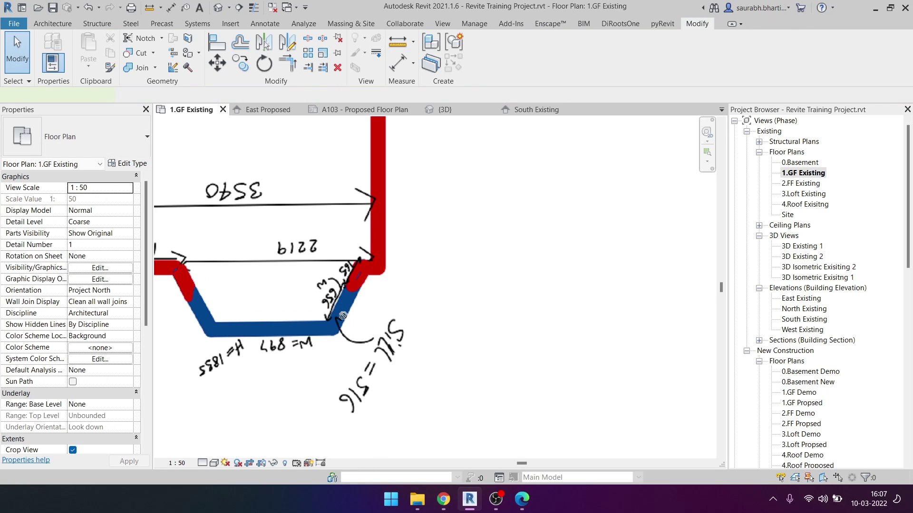
{"action": "key", "text": "n"}
{"action": "scroll", "coordinate": [260, 212], "scroll_direction": "down", "scroll_amount": 2}
{"action": "scroll", "coordinate": [367, 281], "scroll_direction": "down", "scroll_amount": 2}
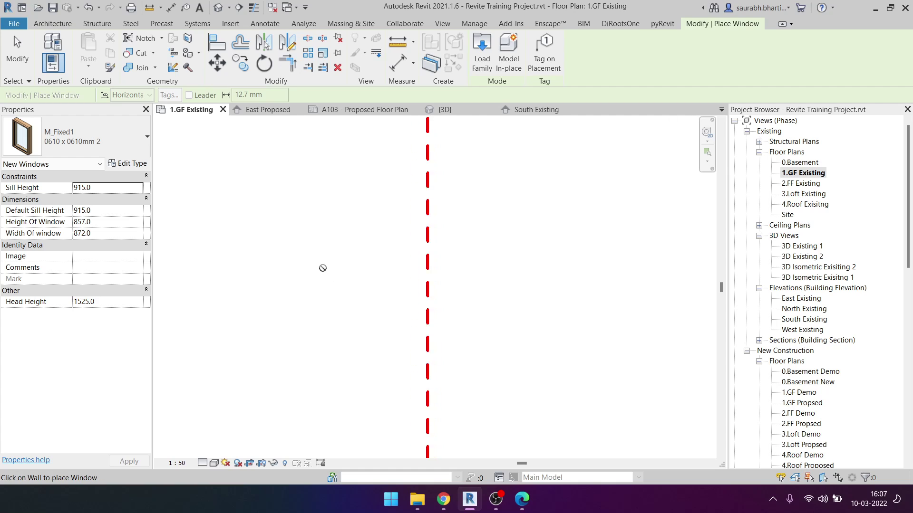
{"action": "scroll", "coordinate": [322, 267], "scroll_direction": "down", "scroll_amount": 2}
{"action": "scroll", "coordinate": [474, 330], "scroll_direction": "up", "scroll_amount": 5}
{"action": "scroll", "coordinate": [474, 330], "scroll_direction": "up", "scroll_amount": 1}
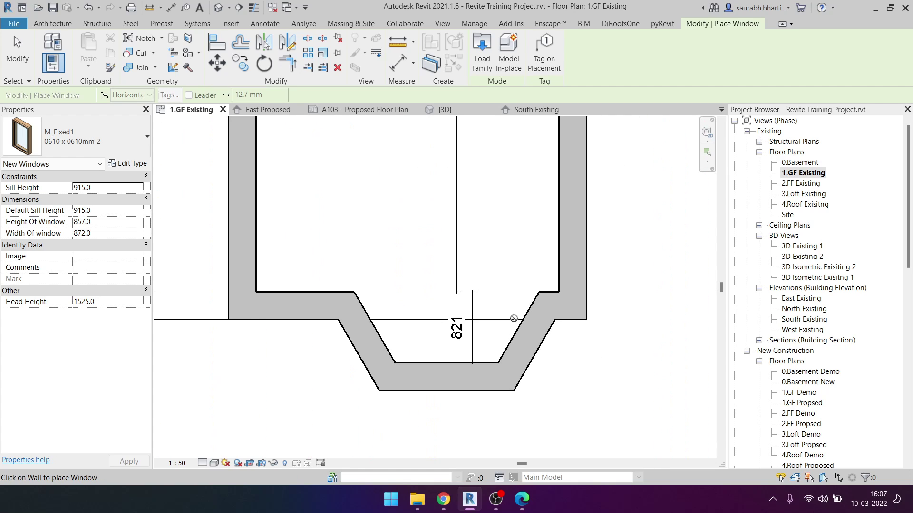
{"action": "left_click", "coordinate": [525, 344]}
{"action": "key", "text": "Escape"}
{"action": "key", "text": "Escape"}
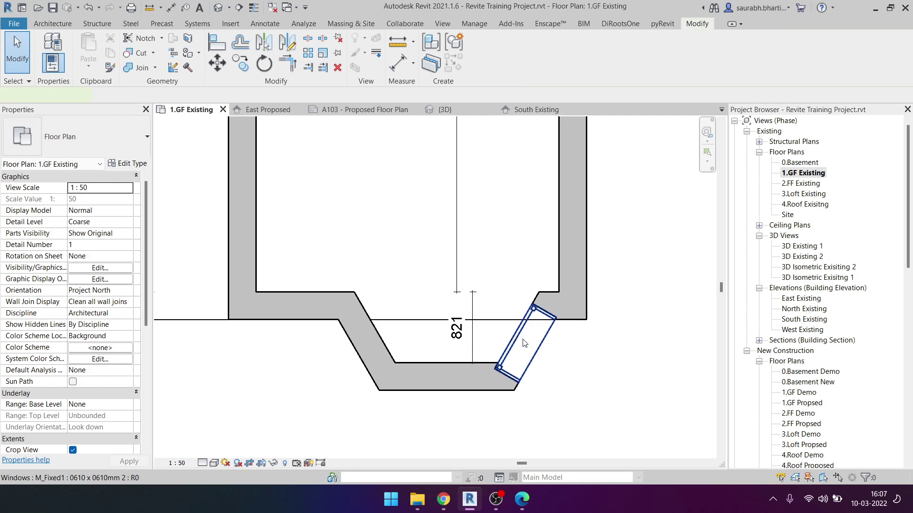
{"action": "left_click", "coordinate": [522, 345]}
{"action": "scroll", "coordinate": [511, 350], "scroll_direction": "down", "scroll_amount": 1}
{"action": "scroll", "coordinate": [511, 351], "scroll_direction": "down", "scroll_amount": 3}
{"action": "scroll", "coordinate": [361, 328], "scroll_direction": "down", "scroll_amount": 2}
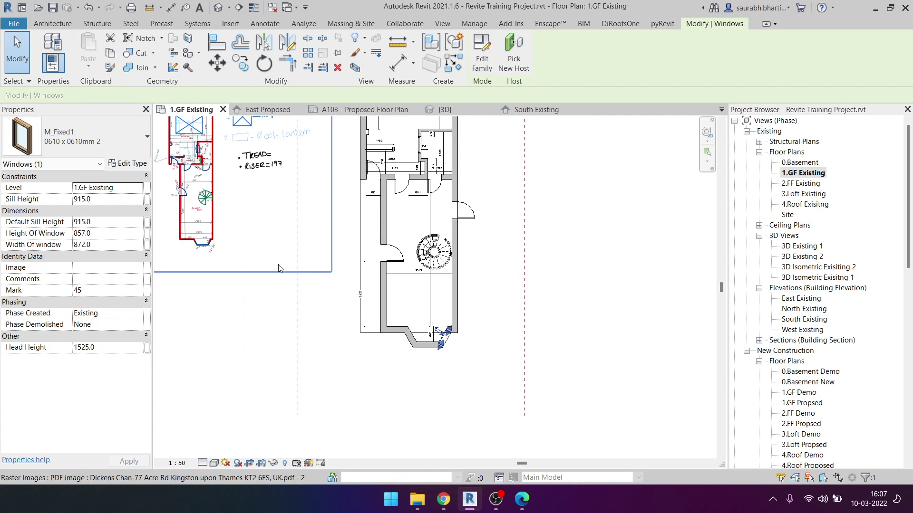
{"action": "mouse_move", "coordinate": [360, 327]}
{"action": "middle_mouse_down"}
{"action": "mouse_move", "coordinate": [313, 303]}
{"action": "mouse_move", "coordinate": [364, 286]}
{"action": "middle_mouse_up"}
{"action": "scroll", "coordinate": [364, 285], "scroll_direction": "up", "scroll_amount": 1}
{"action": "scroll", "coordinate": [364, 285], "scroll_direction": "up", "scroll_amount": 2}
{"action": "scroll", "coordinate": [364, 285], "scroll_direction": "up", "scroll_amount": 2}
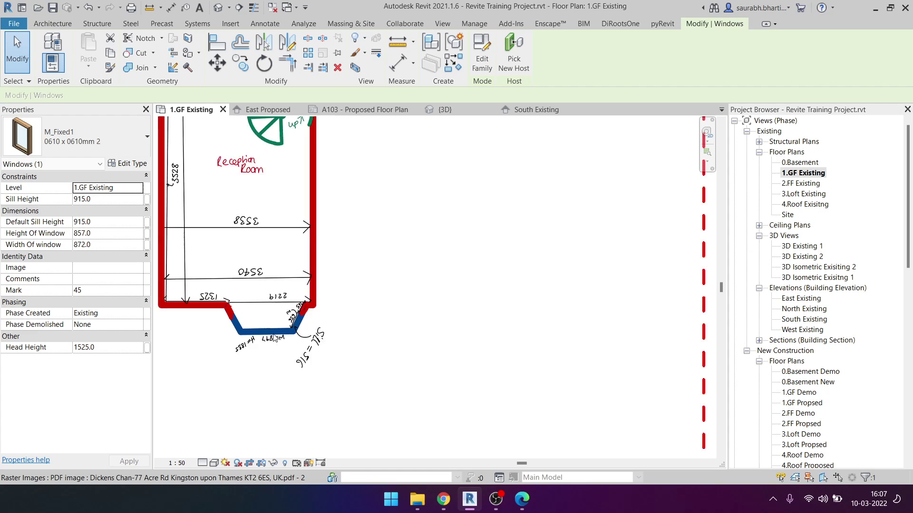
{"action": "scroll", "coordinate": [363, 285], "scroll_direction": "up", "scroll_amount": 2}
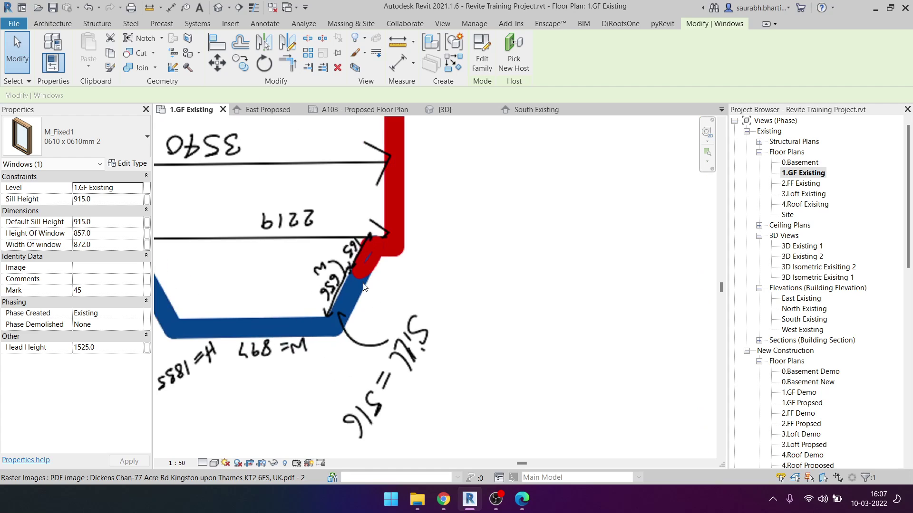
{"action": "left_click", "coordinate": [521, 500]}
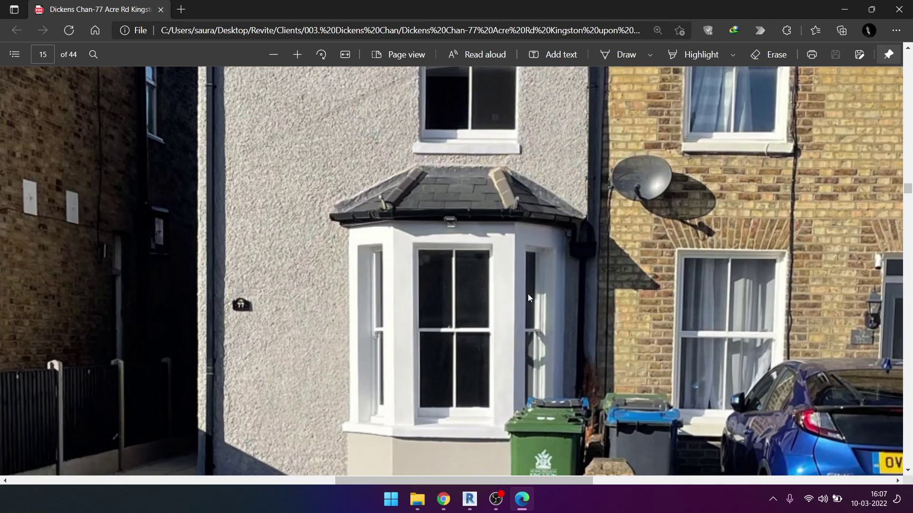
{"action": "scroll", "coordinate": [521, 285], "scroll_direction": "down", "scroll_amount": 3, "text": "ctrl"}
{"action": "scroll", "coordinate": [523, 290], "scroll_direction": "up", "scroll_amount": 3, "text": "ctrl"}
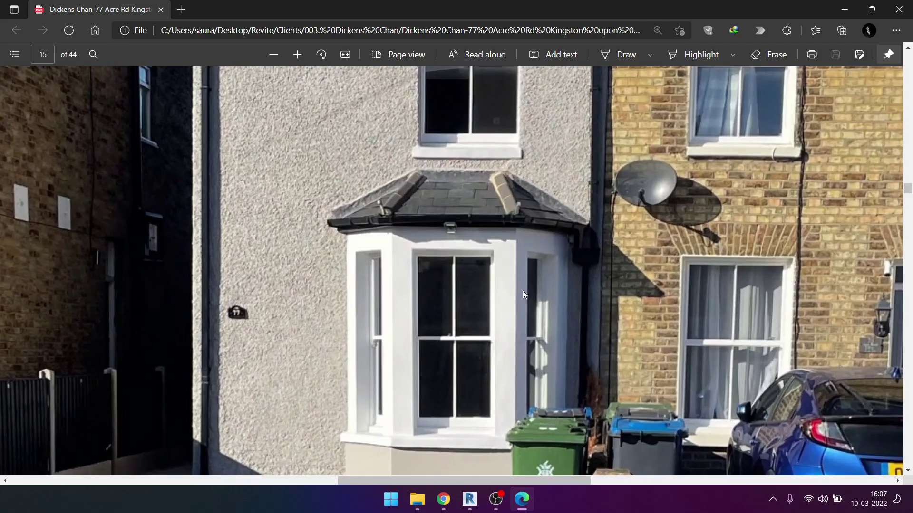
{"action": "left_click", "coordinate": [845, 10]}
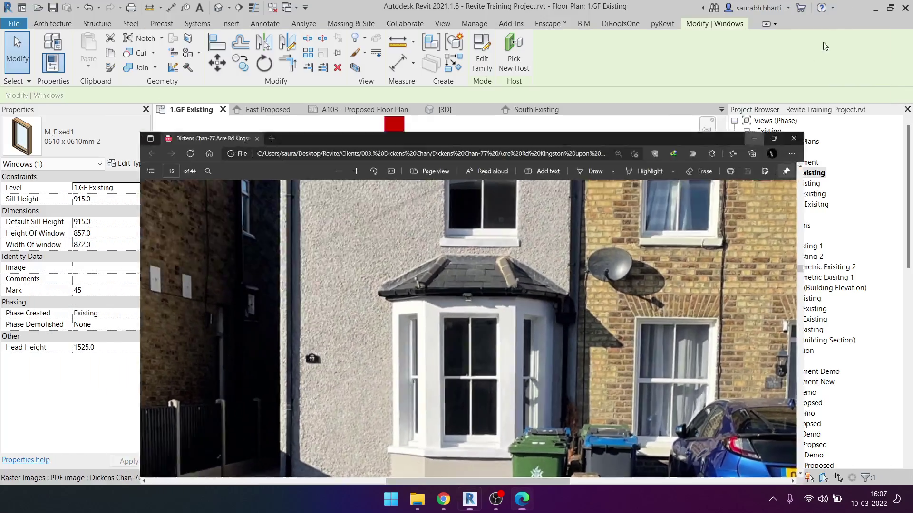
Step: Set the selected window's width to 400 in the Properties palette
{"action": "scroll", "coordinate": [465, 303], "scroll_direction": "down", "scroll_amount": 3}
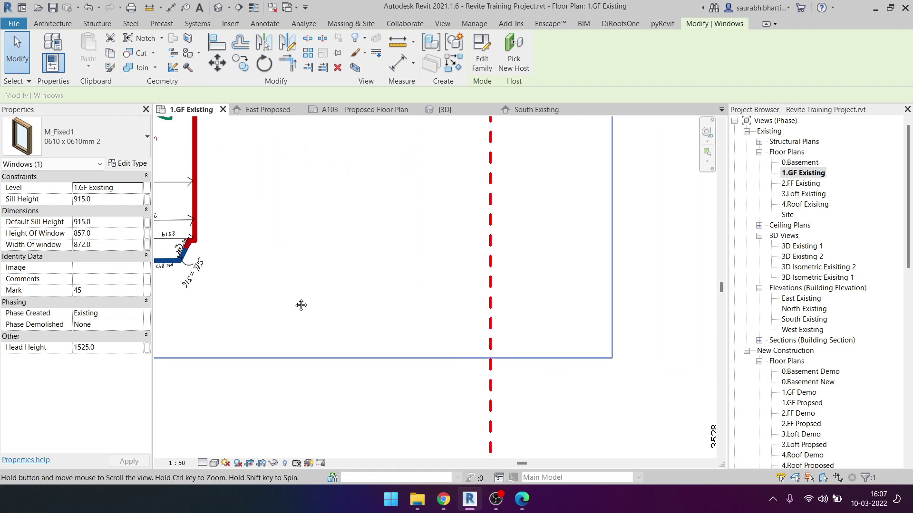
{"action": "middle_click_drag", "start_coordinate": [302, 306], "coordinate": [434, 371]}
{"action": "scroll", "coordinate": [434, 370], "scroll_direction": "down", "scroll_amount": 3}
{"action": "scroll", "coordinate": [434, 371], "scroll_direction": "up", "scroll_amount": 3}
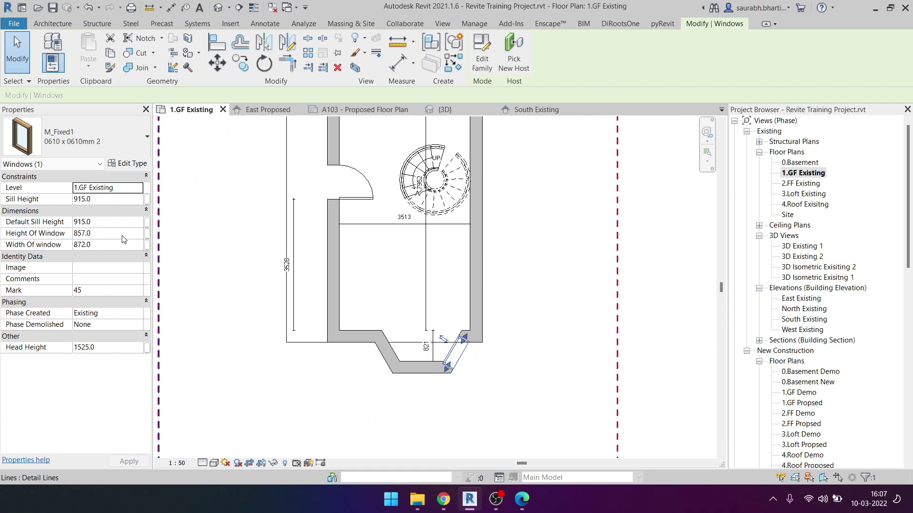
{"action": "left_click", "coordinate": [119, 221]}
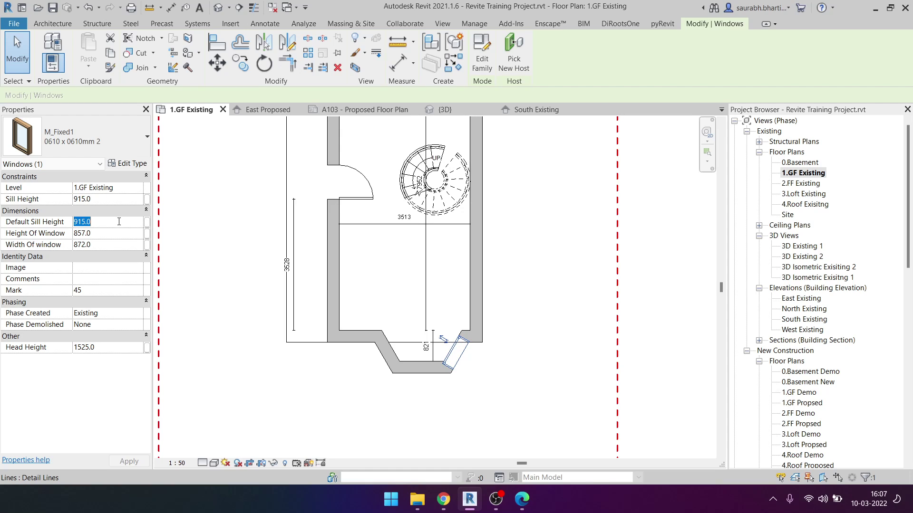
{"action": "left_click", "coordinate": [110, 246]}
{"action": "type", "text": "400"}
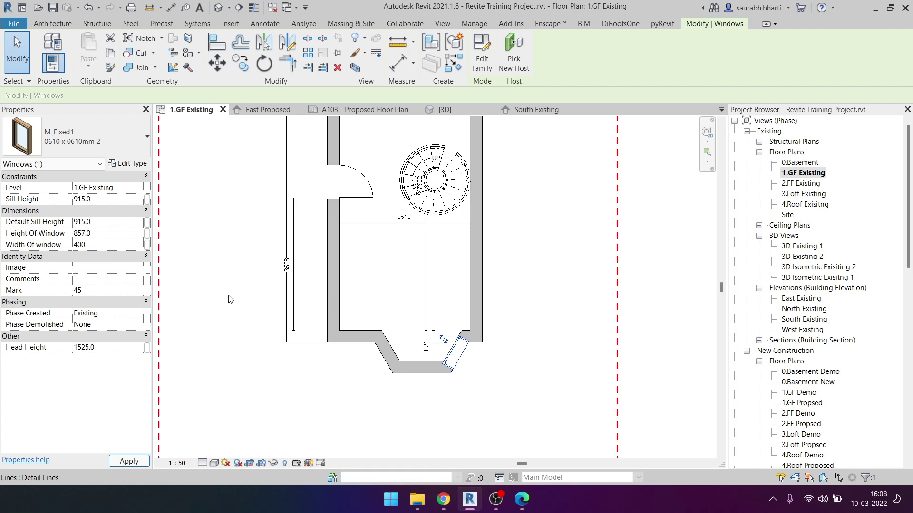
{"action": "key", "text": "Escape"}
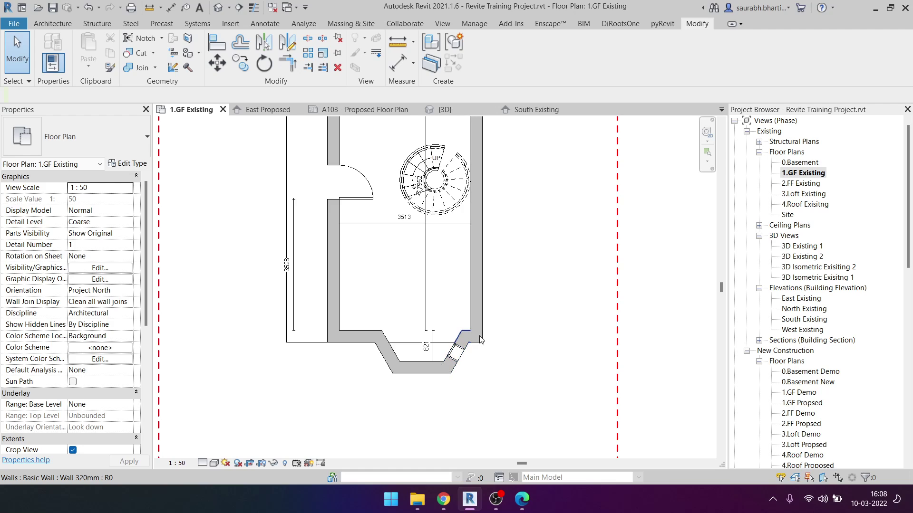
Step: Select the angled bay wall to check its type and length, then deselect it
{"action": "scroll", "coordinate": [479, 340], "scroll_direction": "up", "scroll_amount": 3}
{"action": "left_click", "coordinate": [438, 356]}
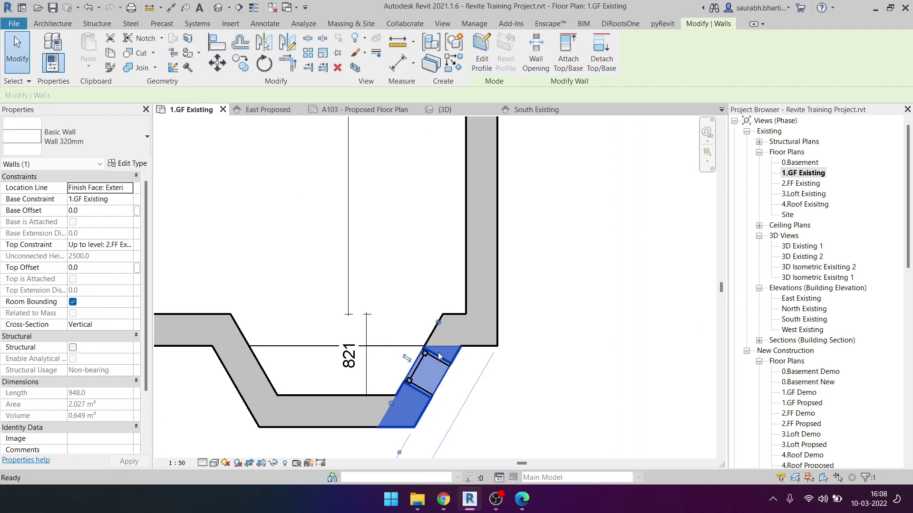
{"action": "key", "text": "Escape"}
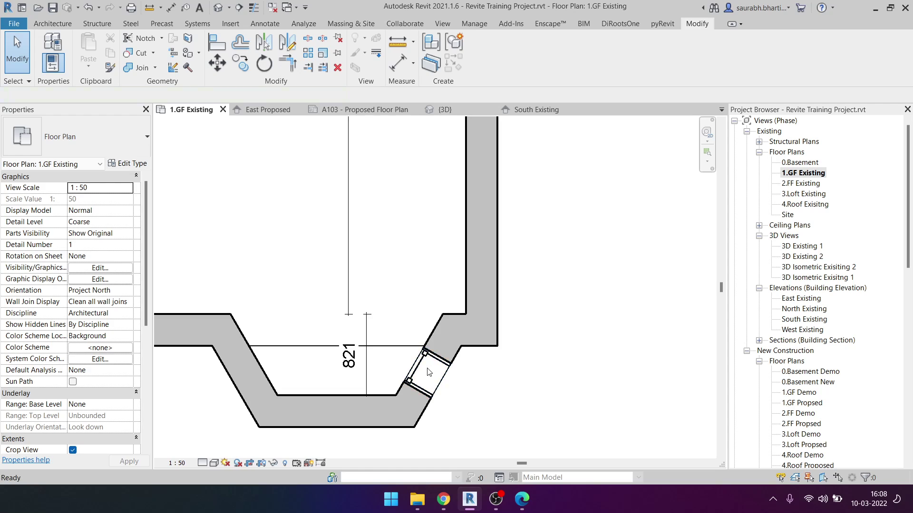
Step: Start an aligned dimension with DI and zoom to the angled bay wall's corner
{"action": "key", "text": "d"}
{"action": "key", "text": "i"}
{"action": "scroll", "coordinate": [476, 341], "scroll_direction": "up", "scroll_amount": 2}
{"action": "scroll", "coordinate": [454, 319], "scroll_direction": "down", "scroll_amount": 2}
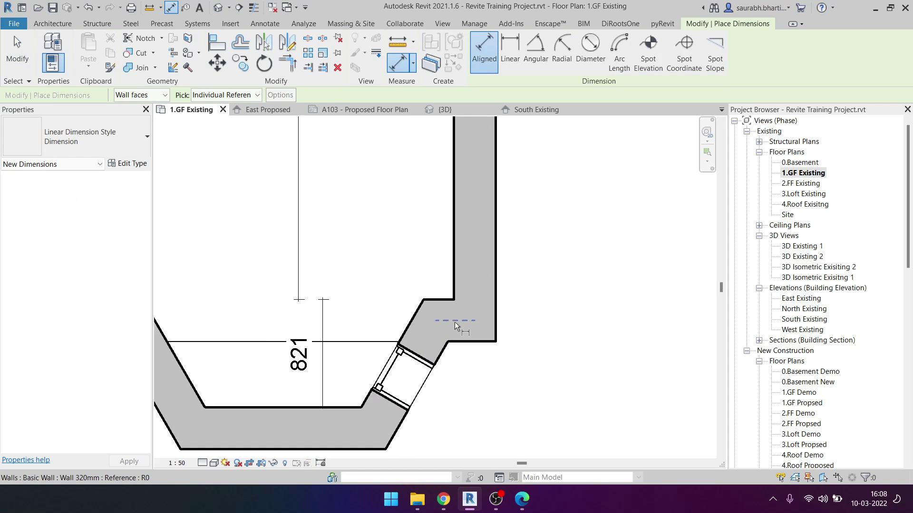
{"action": "scroll", "coordinate": [454, 321], "scroll_direction": "down", "scroll_amount": 3}
{"action": "scroll", "coordinate": [352, 335], "scroll_direction": "down", "scroll_amount": 2}
{"action": "mouse_move", "coordinate": [547, 336]}
{"action": "middle_mouse_down"}
{"action": "mouse_move", "coordinate": [579, 337]}
{"action": "mouse_move", "coordinate": [509, 198]}
{"action": "middle_mouse_up"}
{"action": "scroll", "coordinate": [381, 257], "scroll_direction": "up", "scroll_amount": 2}
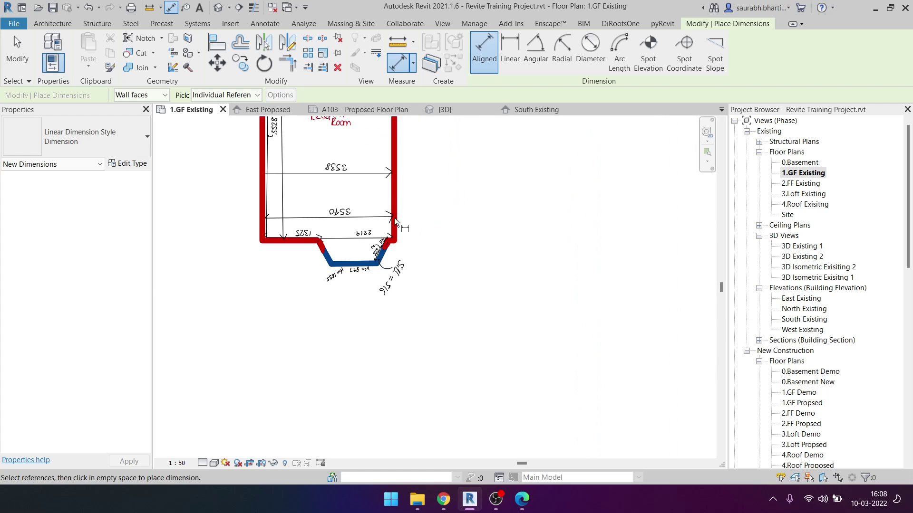
{"action": "scroll", "coordinate": [361, 333], "scroll_direction": "up", "scroll_amount": 2}
{"action": "scroll", "coordinate": [336, 350], "scroll_direction": "up", "scroll_amount": 2}
{"action": "scroll", "coordinate": [526, 333], "scroll_direction": "down", "scroll_amount": 3}
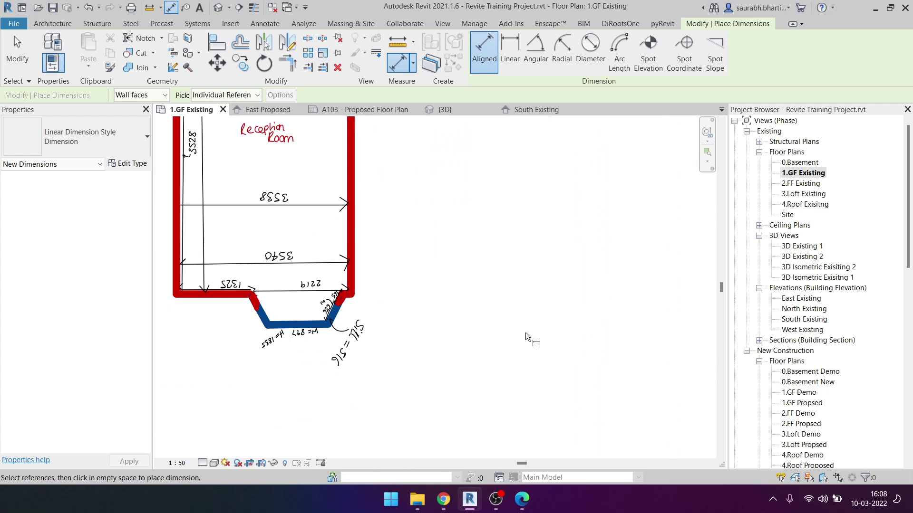
{"action": "scroll", "coordinate": [253, 309], "scroll_direction": "up", "scroll_amount": 2}
{"action": "middle_click_drag", "start_coordinate": [252, 309], "coordinate": [398, 328]}
{"action": "scroll", "coordinate": [475, 283], "scroll_direction": "down", "scroll_amount": 1}
{"action": "scroll", "coordinate": [475, 355], "scroll_direction": "up", "scroll_amount": 3}
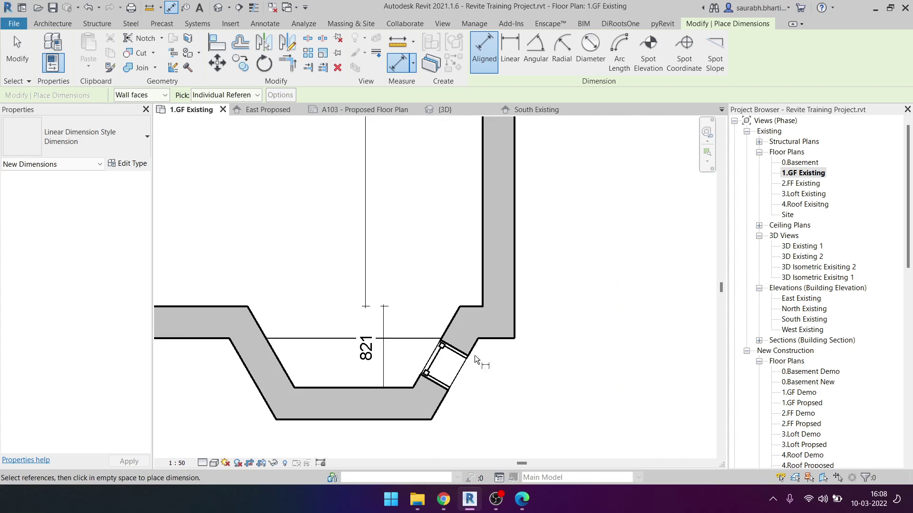
{"action": "scroll", "coordinate": [470, 298], "scroll_direction": "up", "scroll_amount": 1}
{"action": "scroll", "coordinate": [467, 300], "scroll_direction": "up", "scroll_amount": 2}
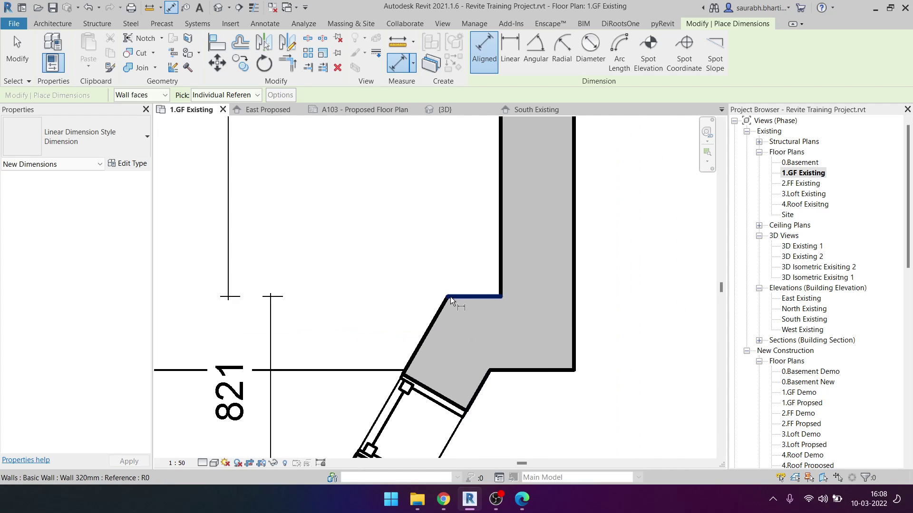
{"action": "scroll", "coordinate": [450, 297], "scroll_direction": "up", "scroll_amount": 2}
{"action": "scroll", "coordinate": [449, 297], "scroll_direction": "up", "scroll_amount": 2}
Step: Dimension from the angled wall's corner to the window edge, reading 391
{"action": "left_click", "coordinate": [449, 297]}
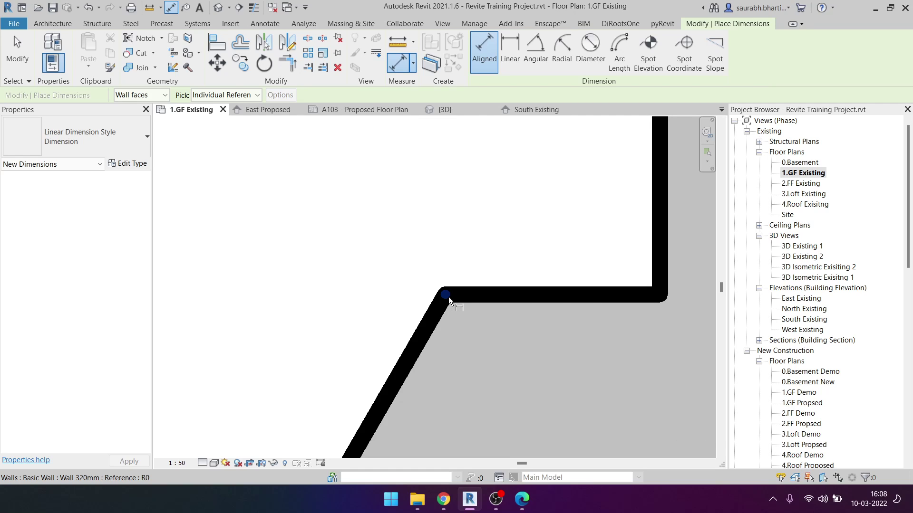
{"action": "scroll", "coordinate": [449, 297], "scroll_direction": "down", "scroll_amount": 2}
{"action": "scroll", "coordinate": [449, 298], "scroll_direction": "down", "scroll_amount": 2}
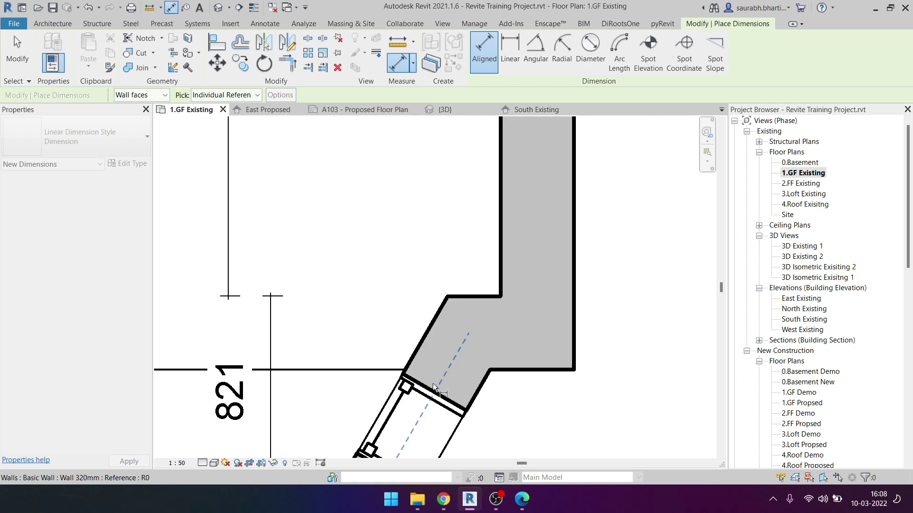
{"action": "scroll", "coordinate": [433, 387], "scroll_direction": "up", "scroll_amount": 2}
{"action": "scroll", "coordinate": [382, 365], "scroll_direction": "up", "scroll_amount": 1}
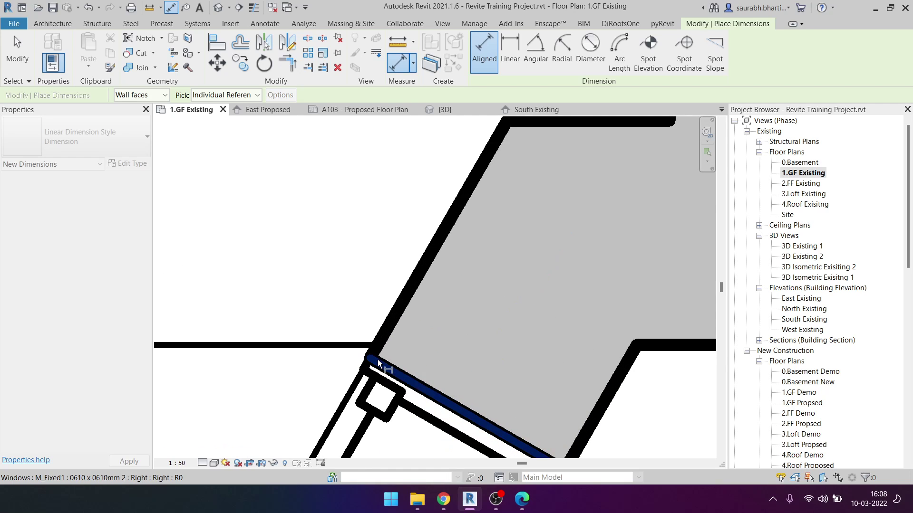
{"action": "scroll", "coordinate": [379, 363], "scroll_direction": "down", "scroll_amount": 3}
{"action": "key", "text": "Escape"}
{"action": "key", "text": "Escape"}
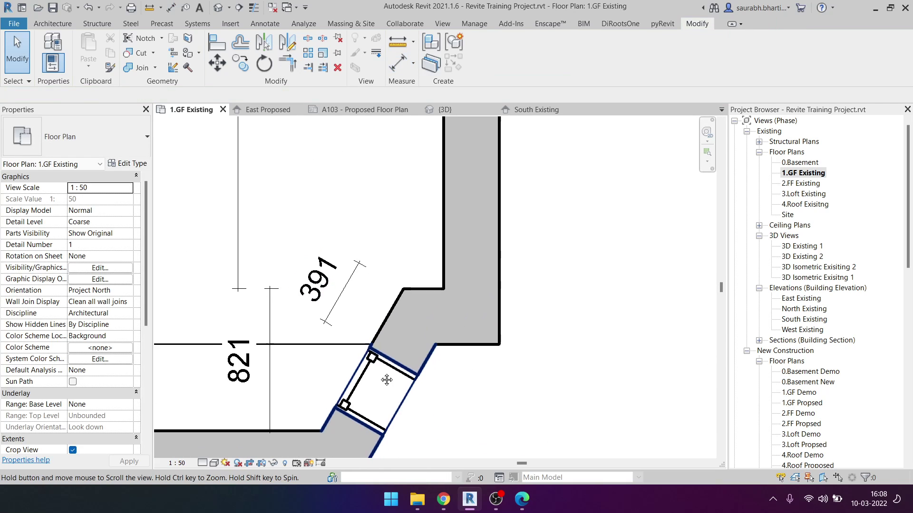
{"action": "scroll", "coordinate": [380, 356], "scroll_direction": "down", "scroll_amount": 1}
{"action": "left_click", "coordinate": [383, 350]}
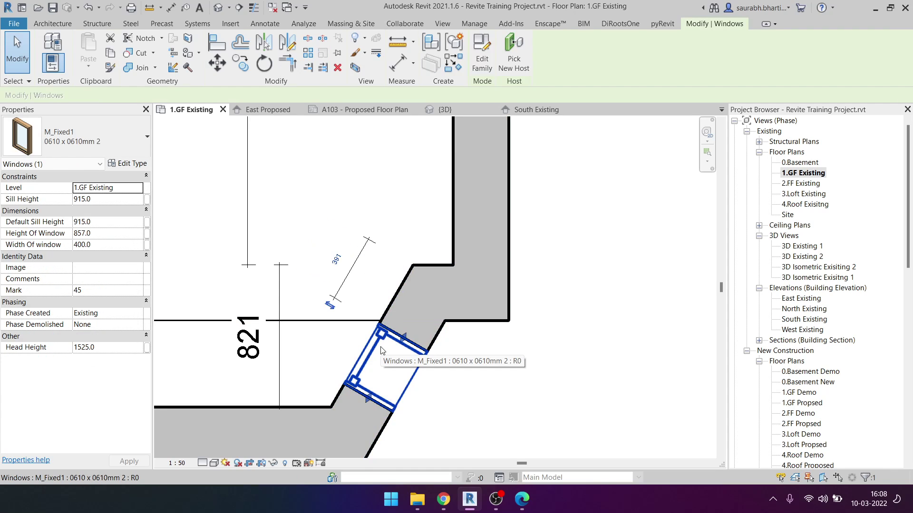
{"action": "left_click", "coordinate": [335, 258]}
{"action": "type", "text": "165"}
{"action": "key", "text": "Return"}
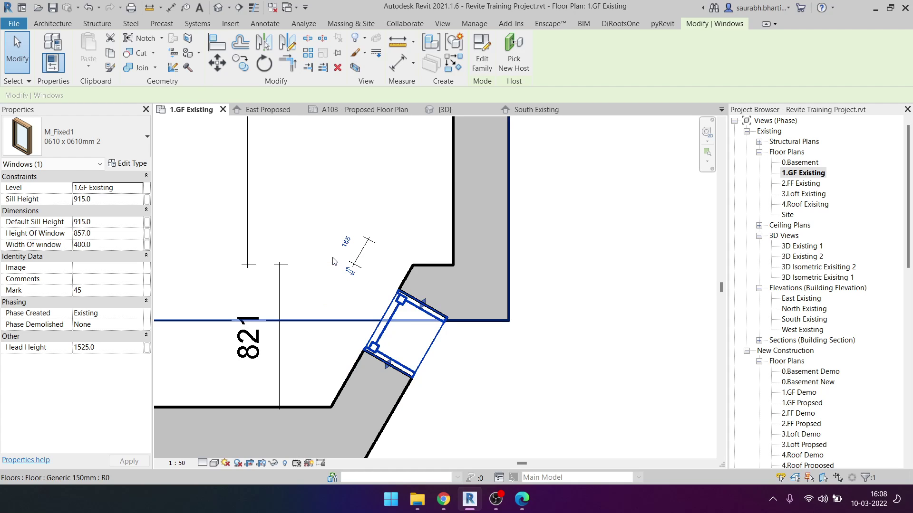
{"action": "key", "text": "Escape"}
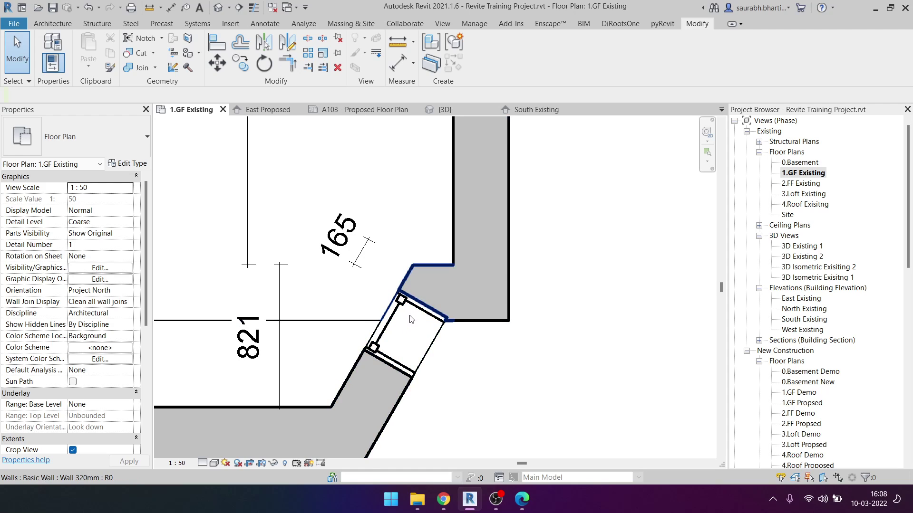
{"action": "scroll", "coordinate": [414, 355], "scroll_direction": "down", "scroll_amount": 2}
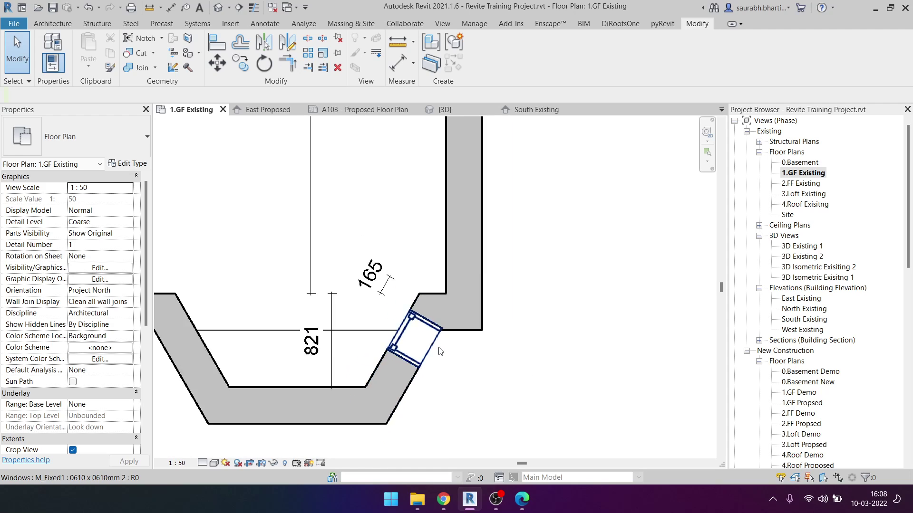
{"action": "scroll", "coordinate": [414, 356], "scroll_direction": "down", "scroll_amount": 3}
{"action": "middle_click_drag", "start_coordinate": [414, 355], "coordinate": [535, 290]}
{"action": "scroll", "coordinate": [535, 290], "scroll_direction": "up", "scroll_amount": 2}
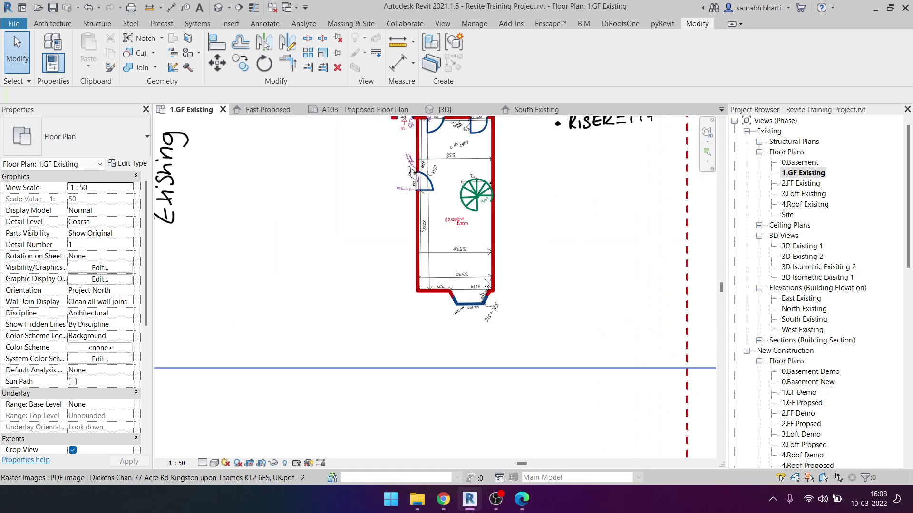
{"action": "scroll", "coordinate": [491, 310], "scroll_direction": "up", "scroll_amount": 4}
{"action": "scroll", "coordinate": [488, 322], "scroll_direction": "down", "scroll_amount": 5}
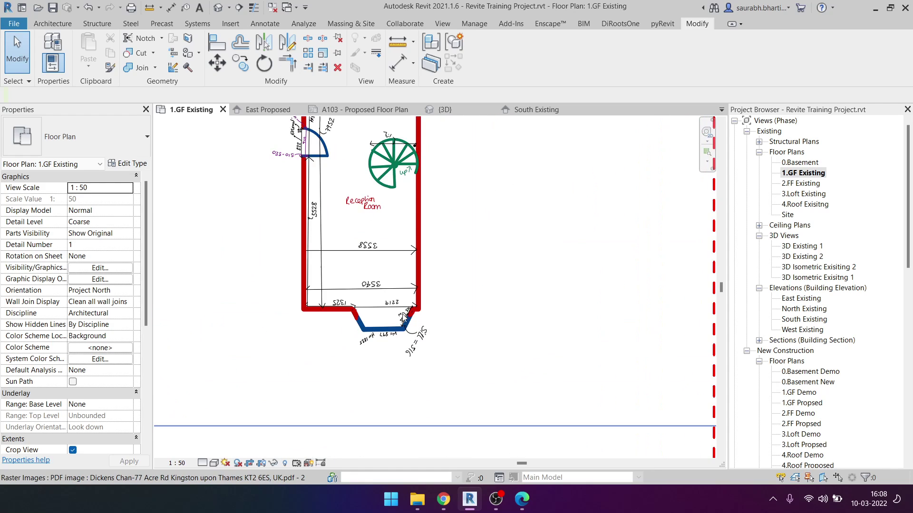
{"action": "mouse_move", "coordinate": [488, 322]}
{"action": "middle_mouse_down"}
{"action": "mouse_move", "coordinate": [618, 381]}
{"action": "mouse_move", "coordinate": [472, 358]}
{"action": "middle_mouse_up"}
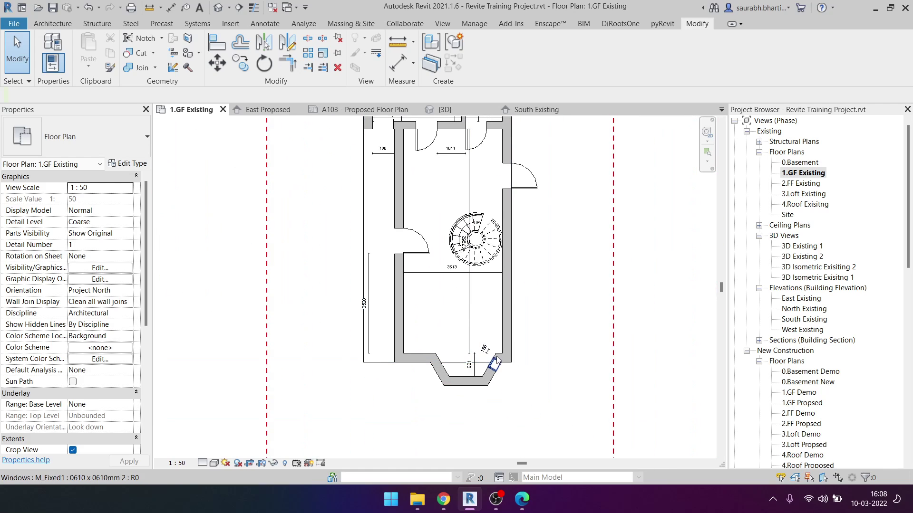
{"action": "scroll", "coordinate": [471, 358], "scroll_direction": "up", "scroll_amount": 4}
{"action": "scroll", "coordinate": [471, 359], "scroll_direction": "up", "scroll_amount": 2}
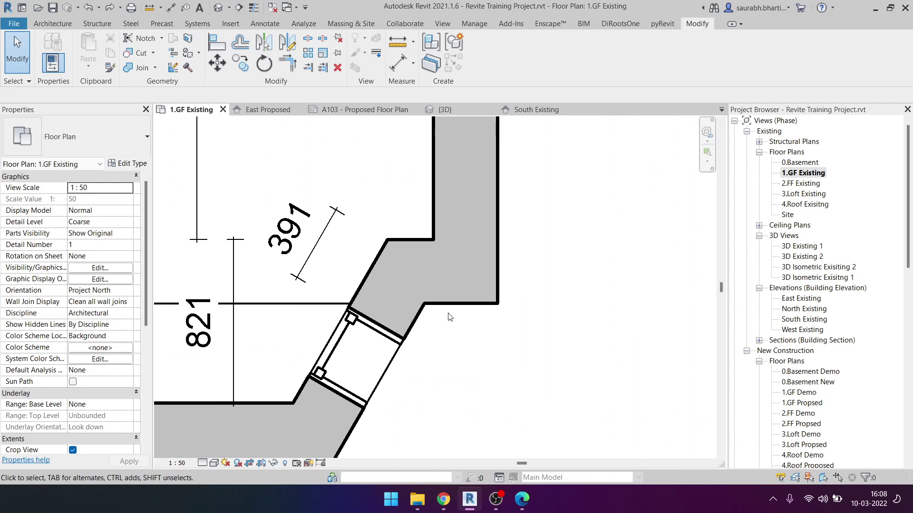
Step: Start an aligned dimension with DI and pick the bay's angled wall face
{"action": "key", "text": "d"}
{"action": "key", "text": "i"}
{"action": "scroll", "coordinate": [431, 306], "scroll_direction": "up", "scroll_amount": 2}
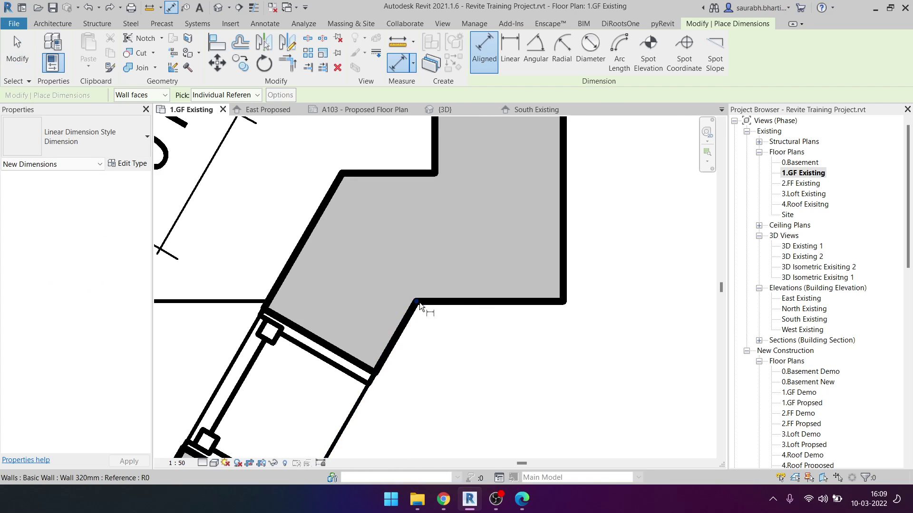
{"action": "scroll", "coordinate": [419, 302], "scroll_direction": "up", "scroll_amount": 3}
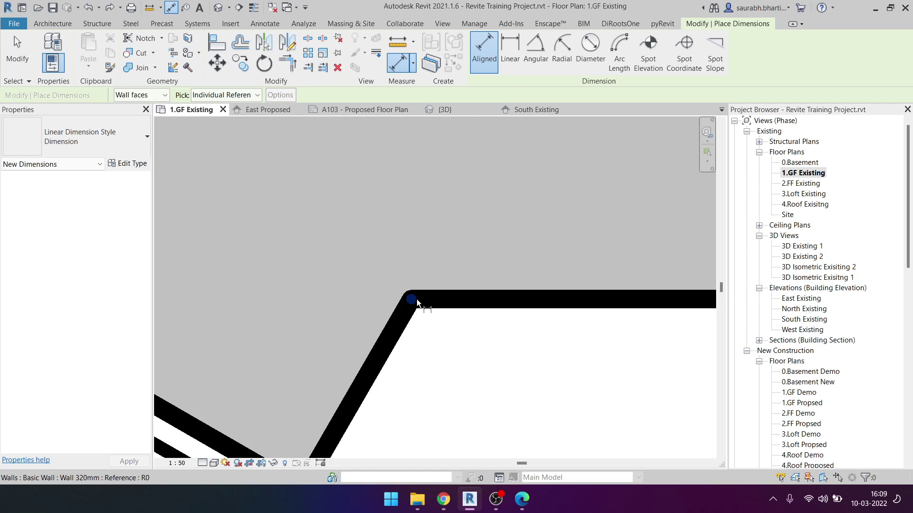
{"action": "scroll", "coordinate": [417, 302], "scroll_direction": "up", "scroll_amount": 3}
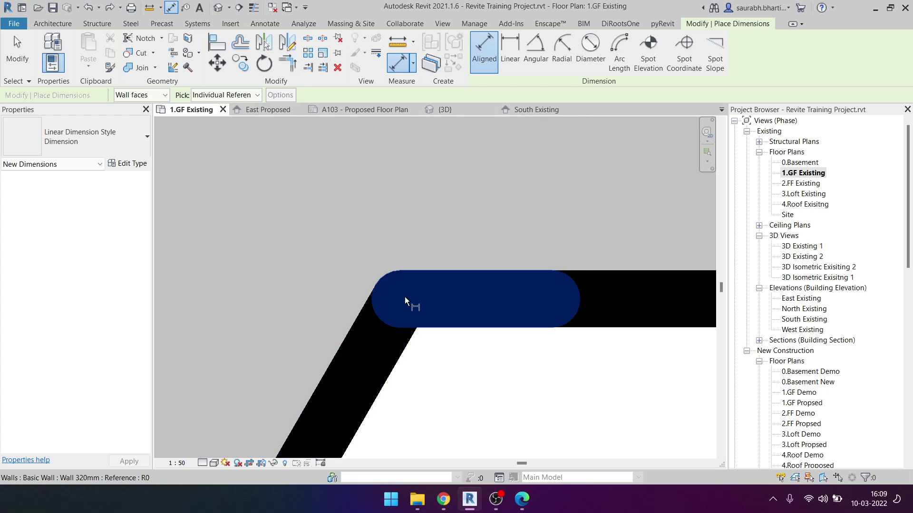
{"action": "left_click", "coordinate": [404, 300]}
{"action": "scroll", "coordinate": [373, 344], "scroll_direction": "down", "scroll_amount": 5}
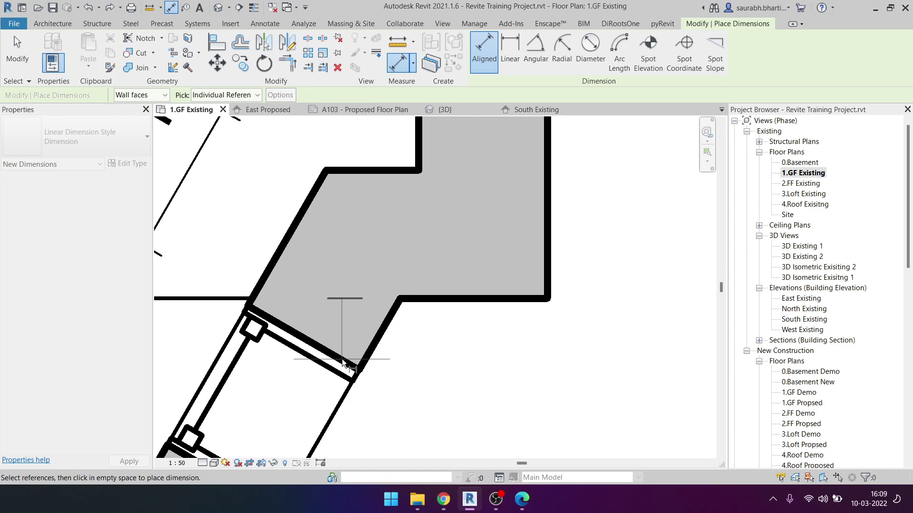
{"action": "scroll", "coordinate": [359, 373], "scroll_direction": "down", "scroll_amount": 3}
{"action": "scroll", "coordinate": [359, 380], "scroll_direction": "up", "scroll_amount": 3}
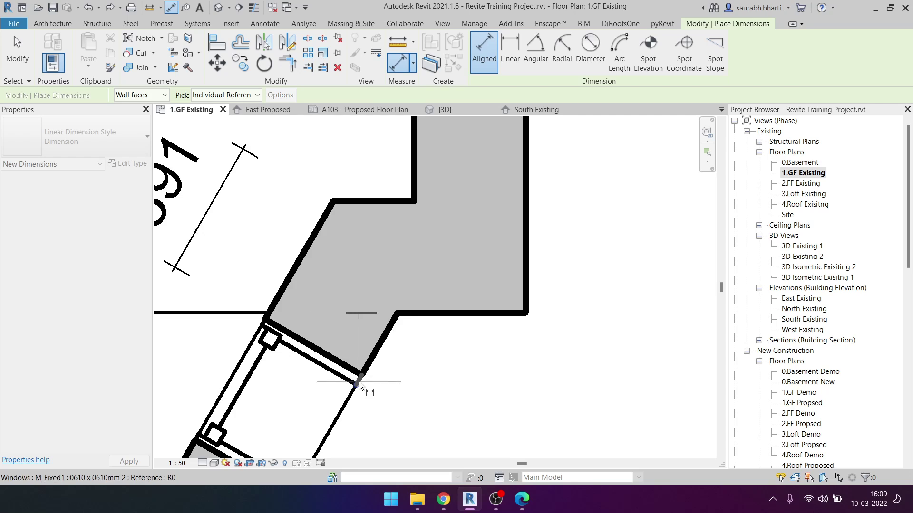
{"action": "scroll", "coordinate": [363, 375], "scroll_direction": "up", "scroll_amount": 2}
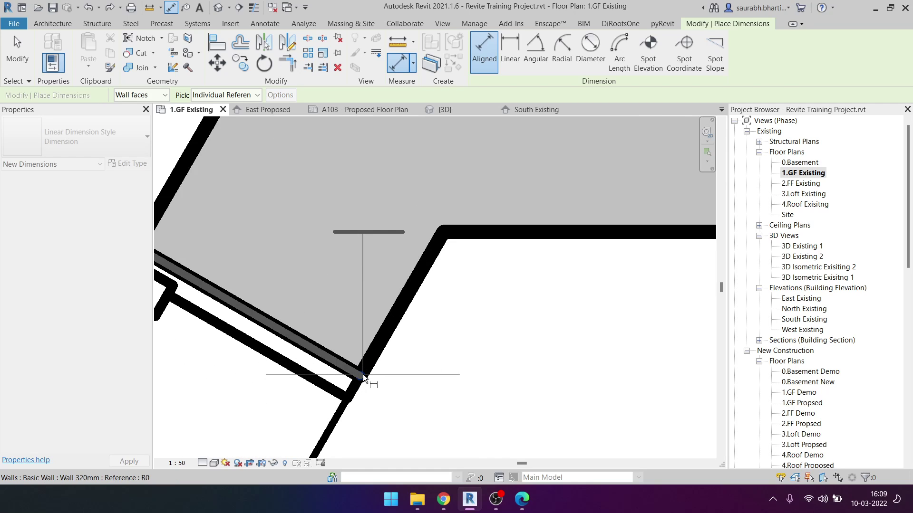
{"action": "scroll", "coordinate": [363, 375], "scroll_direction": "up", "scroll_amount": 1}
{"action": "scroll", "coordinate": [363, 375], "scroll_direction": "up", "scroll_amount": 1}
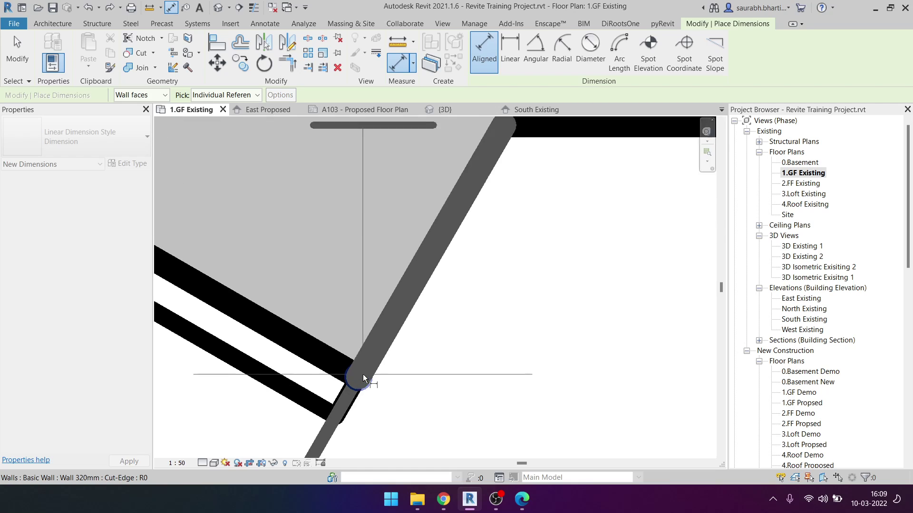
{"action": "scroll", "coordinate": [363, 374], "scroll_direction": "up", "scroll_amount": 1}
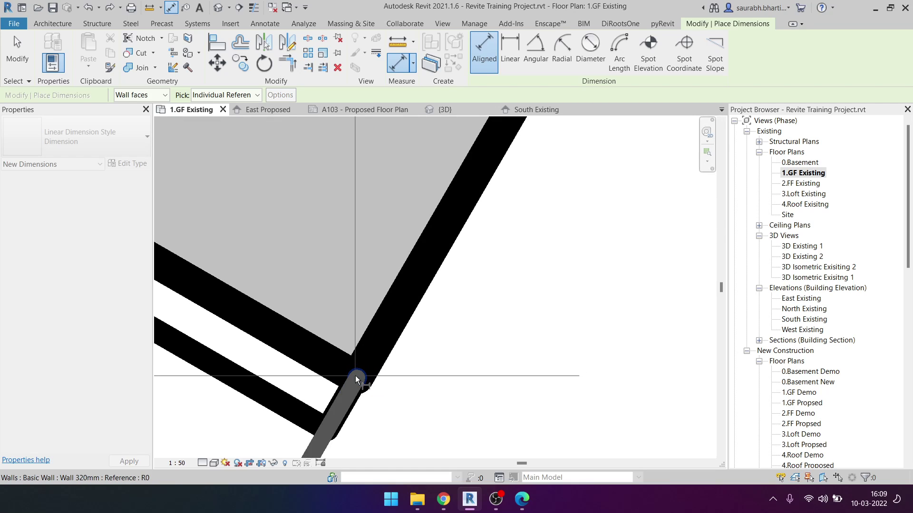
Step: Cycle to the adjoining wall face and place the 179 dimension beside the bay
{"action": "key", "text": "Tab"}
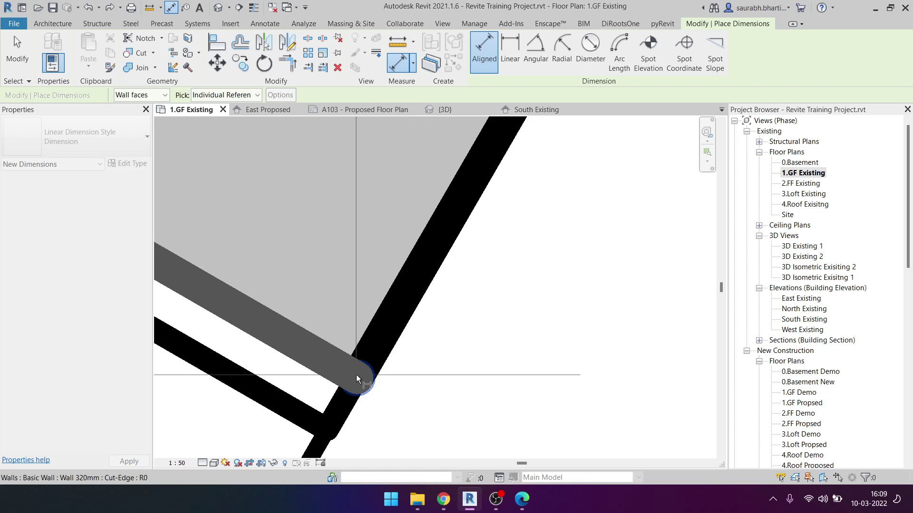
{"action": "left_click", "coordinate": [356, 378]}
{"action": "scroll", "coordinate": [357, 379], "scroll_direction": "down", "scroll_amount": 3}
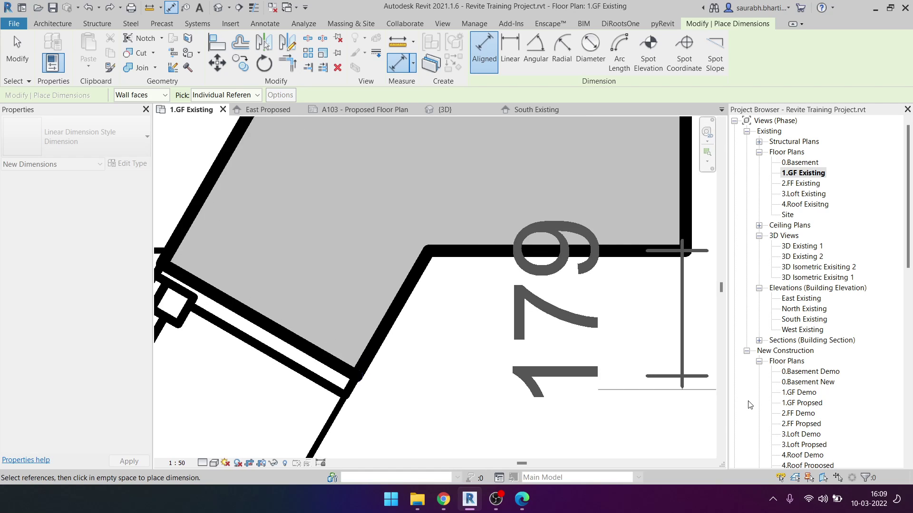
{"action": "scroll", "coordinate": [741, 408], "scroll_direction": "down", "scroll_amount": 2}
{"action": "scroll", "coordinate": [581, 362], "scroll_direction": "down", "scroll_amount": 1}
{"action": "scroll", "coordinate": [581, 358], "scroll_direction": "down", "scroll_amount": 2}
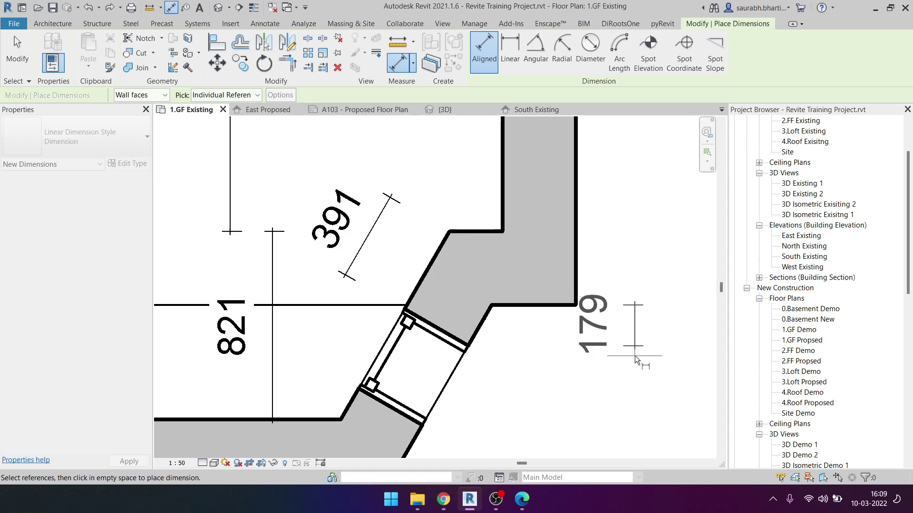
{"action": "left_click", "coordinate": [635, 338]}
{"action": "key", "text": "Escape"}
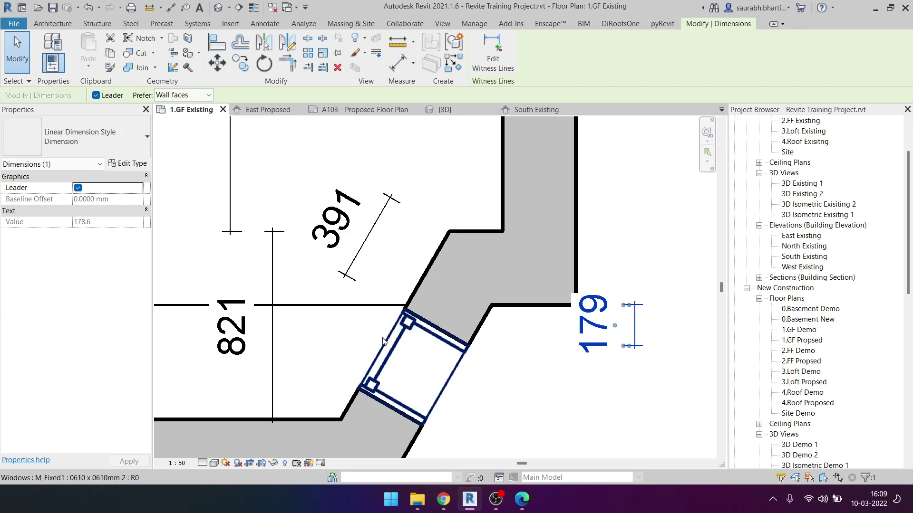
Step: Inspect the diagonal wall and bay window, then remove the 179 dimension
{"action": "left_click", "coordinate": [408, 338]}
{"action": "key", "text": "Escape"}
{"action": "left_click", "coordinate": [408, 339]}
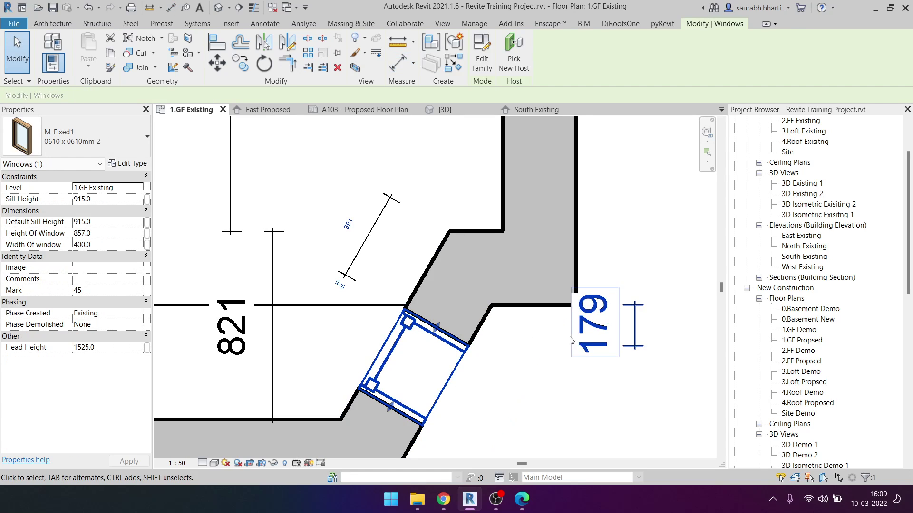
{"action": "key", "text": "Escape"}
{"action": "left_click", "coordinate": [451, 380]}
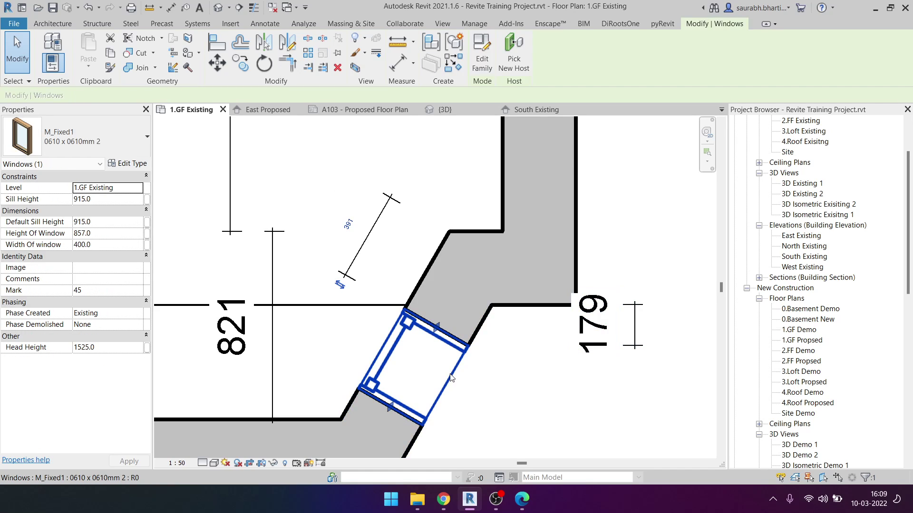
{"action": "key", "text": "Escape"}
{"action": "left_click", "coordinate": [603, 326]}
{"action": "key", "text": "Escape"}
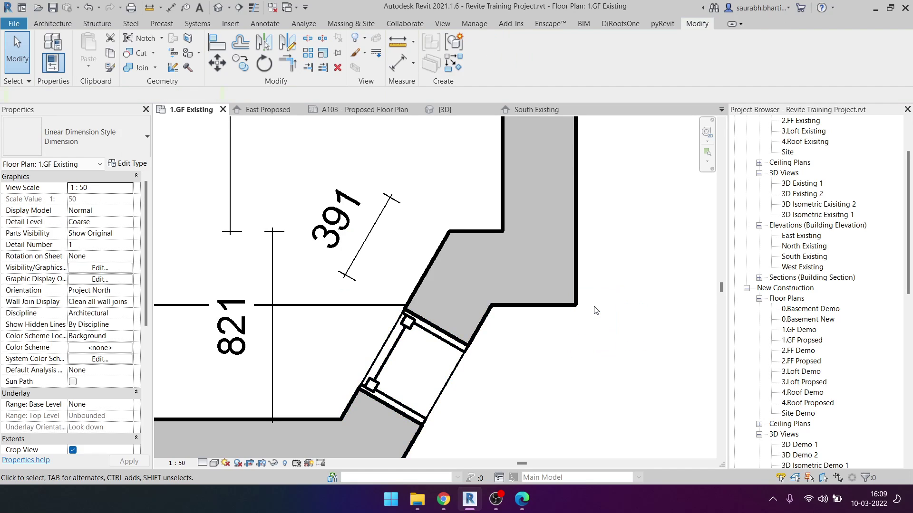
Step: Try a dimension from the bay wall corner, cancel it, and check the angled wall's window
{"action": "key", "text": "d"}
{"action": "key", "text": "i"}
{"action": "scroll", "coordinate": [489, 312], "scroll_direction": "up", "scroll_amount": 2}
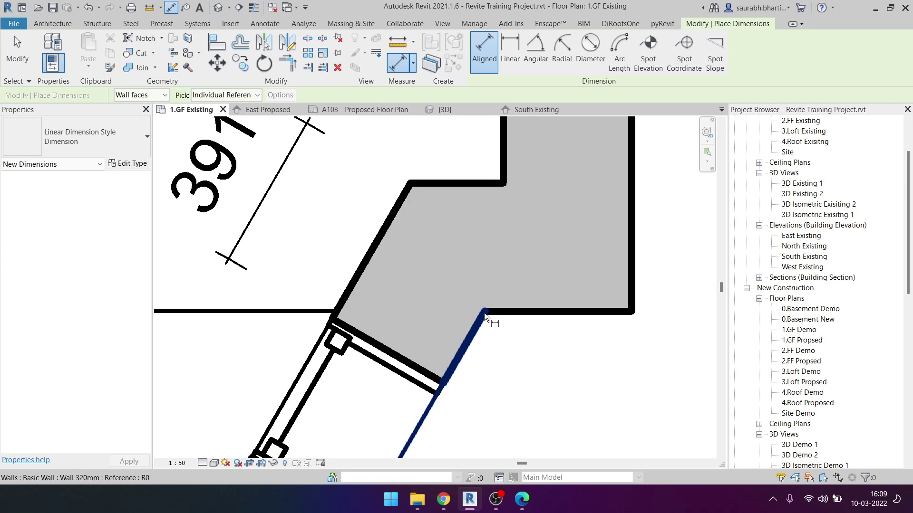
{"action": "key", "text": "Tab"}
{"action": "key", "text": "Tab"}
{"action": "scroll", "coordinate": [486, 317], "scroll_direction": "up", "scroll_amount": 5}
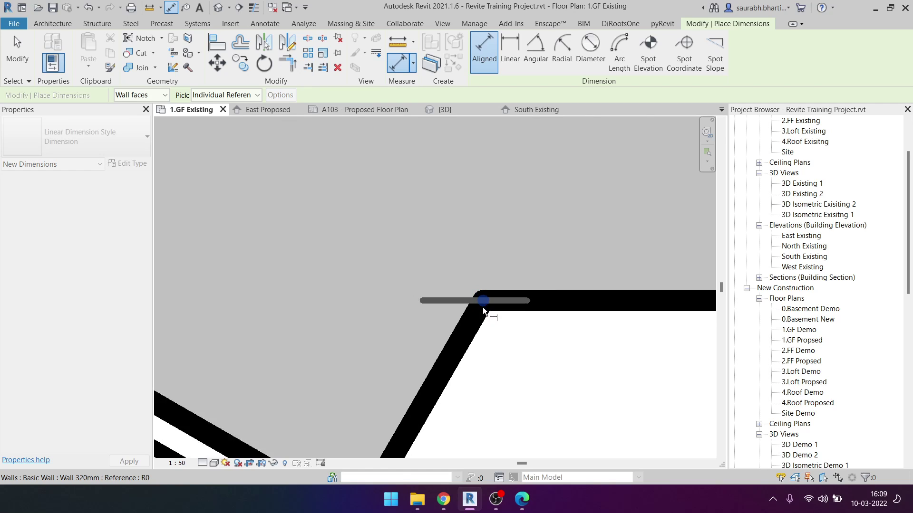
{"action": "scroll", "coordinate": [483, 312], "scroll_direction": "down", "scroll_amount": 5}
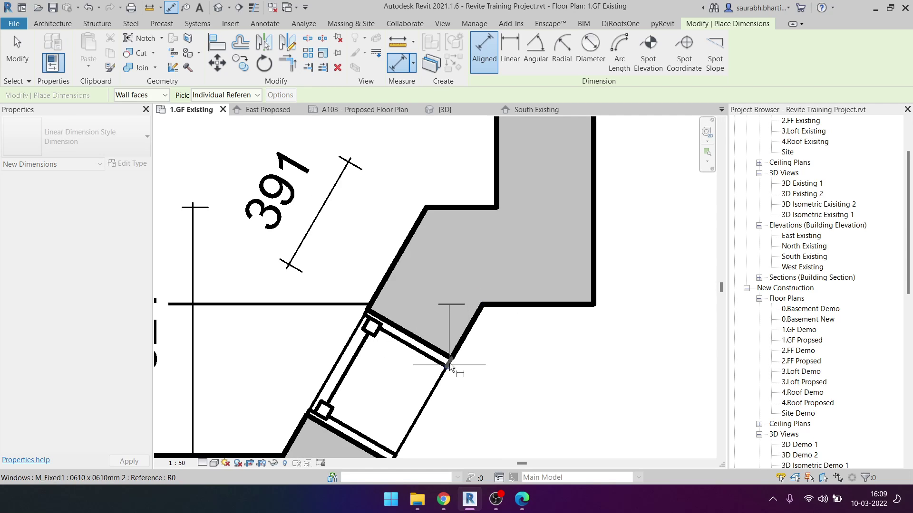
{"action": "scroll", "coordinate": [371, 307], "scroll_direction": "up", "scroll_amount": 2}
{"action": "scroll", "coordinate": [331, 294], "scroll_direction": "up", "scroll_amount": 3}
{"action": "left_click", "coordinate": [329, 291]}
{"action": "scroll", "coordinate": [331, 294], "scroll_direction": "down", "scroll_amount": 5}
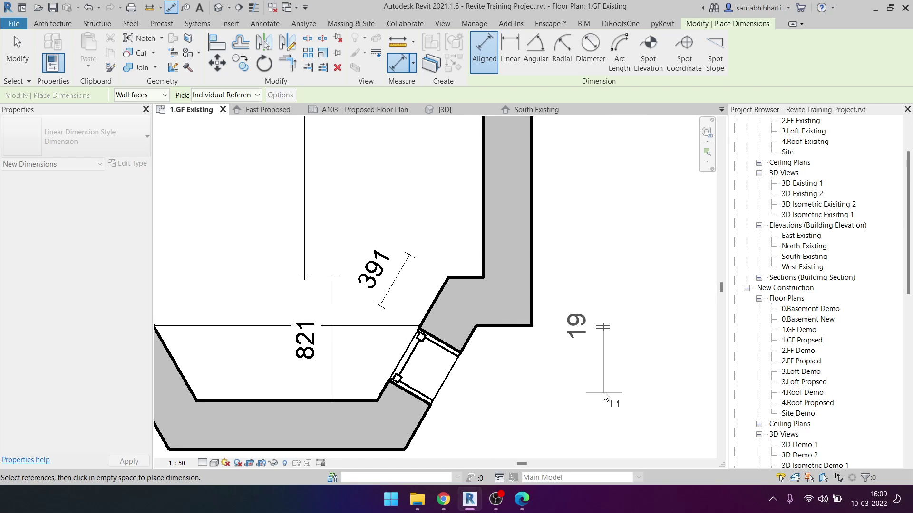
{"action": "key", "text": "Escape"}
{"action": "key", "text": "Escape"}
{"action": "left_click", "coordinate": [441, 357]}
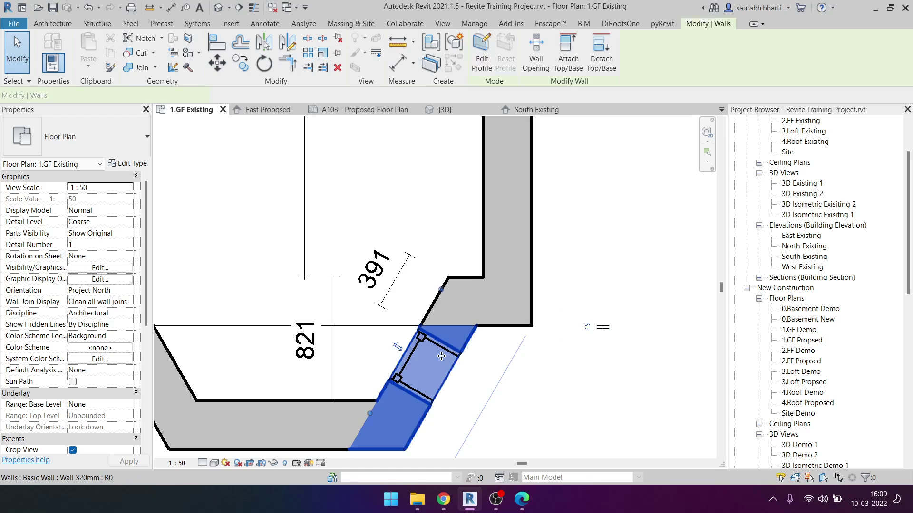
{"action": "left_click", "coordinate": [442, 352]}
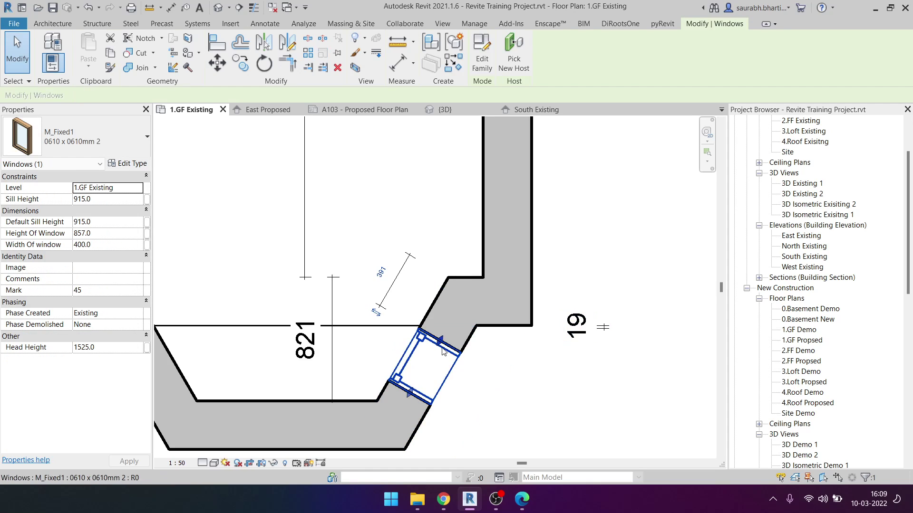
{"action": "left_click", "coordinate": [586, 337]}
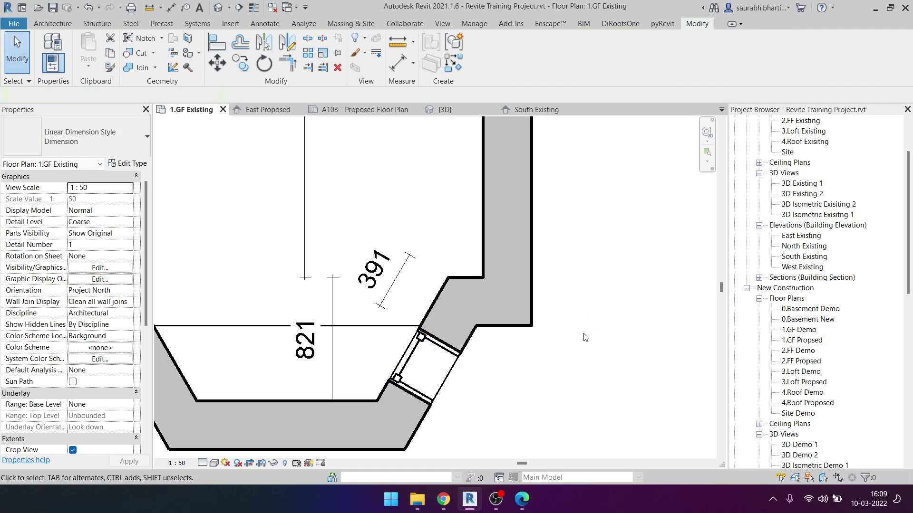
Step: Dimension the window side face to the outer wall corner (206) and change it to 165
{"action": "key", "text": "d"}
{"action": "key", "text": "i"}
{"action": "scroll", "coordinate": [463, 338], "scroll_direction": "up", "scroll_amount": 4}
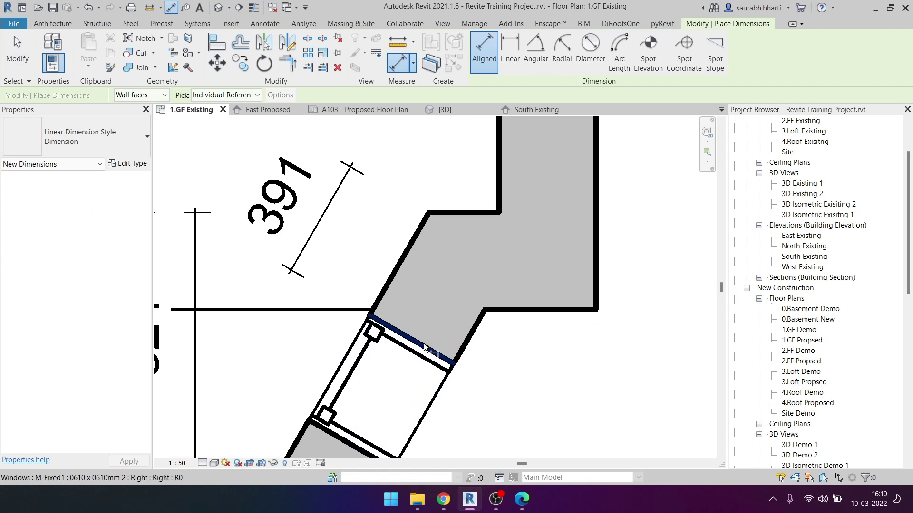
{"action": "left_click", "coordinate": [420, 343]}
{"action": "left_click", "coordinate": [486, 310]}
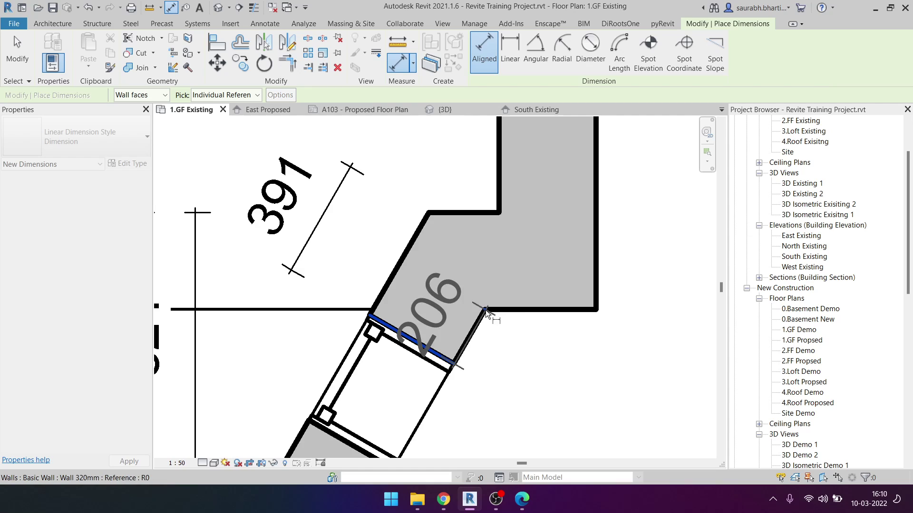
{"action": "left_click", "coordinate": [675, 352]}
{"action": "key", "text": "Escape"}
{"action": "left_click", "coordinate": [345, 354]}
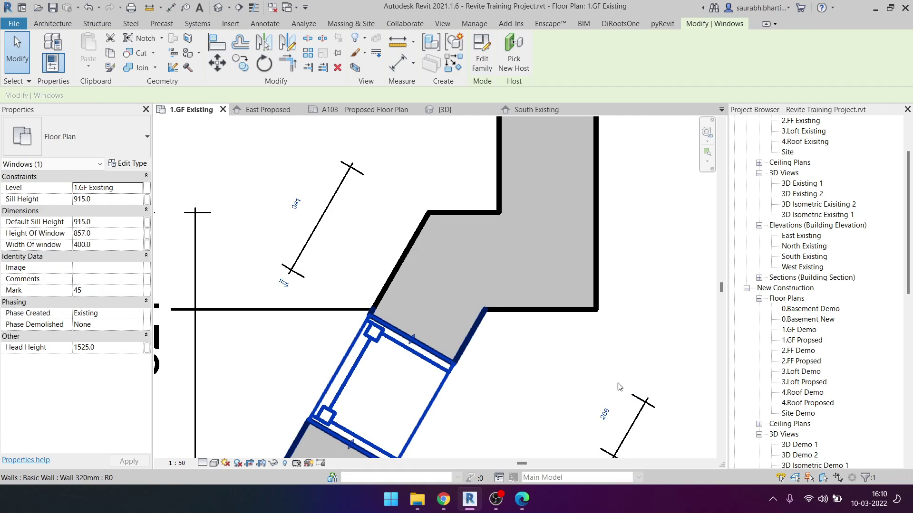
{"action": "left_click", "coordinate": [605, 412]}
{"action": "type", "text": "165"}
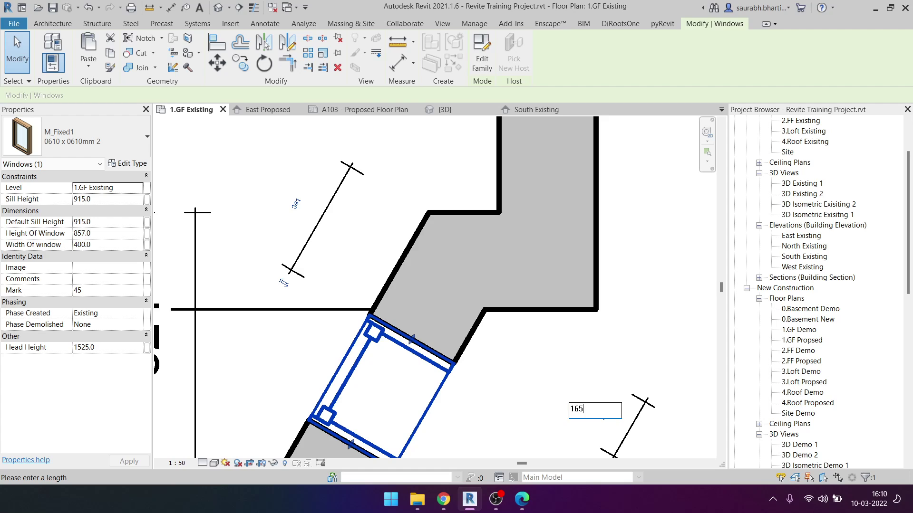
{"action": "key", "text": "Return"}
{"action": "key", "text": "Escape"}
Step: Delete the temporary 350 and 165 dimensions, leaving the moved window in place
{"action": "scroll", "coordinate": [530, 313], "scroll_direction": "down", "scroll_amount": 2}
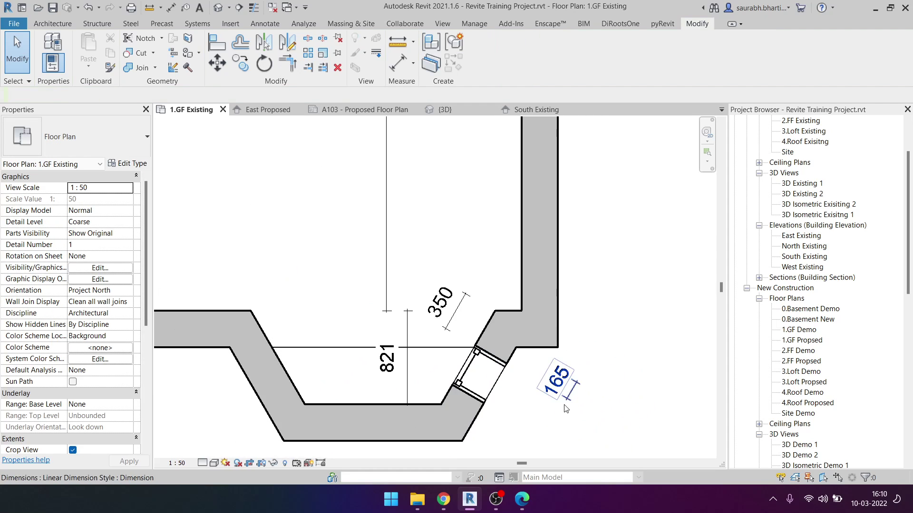
{"action": "left_click", "coordinate": [457, 312]}
{"action": "key", "text": "Delete"}
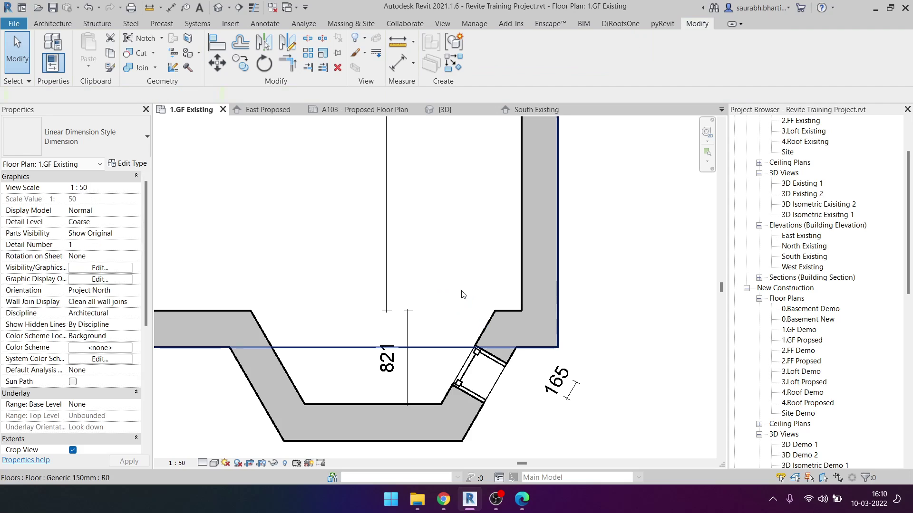
{"action": "left_click", "coordinate": [567, 379]}
{"action": "key", "text": "Delete"}
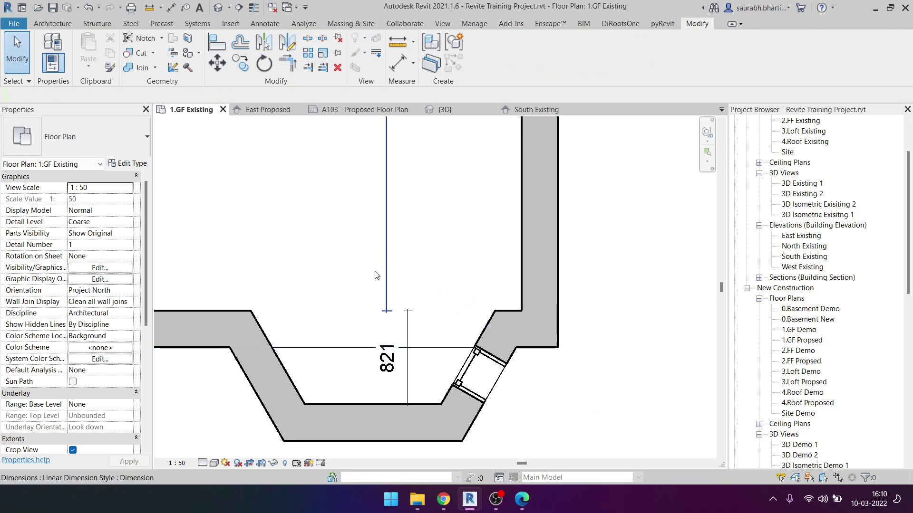
{"action": "left_click", "coordinate": [477, 371]}
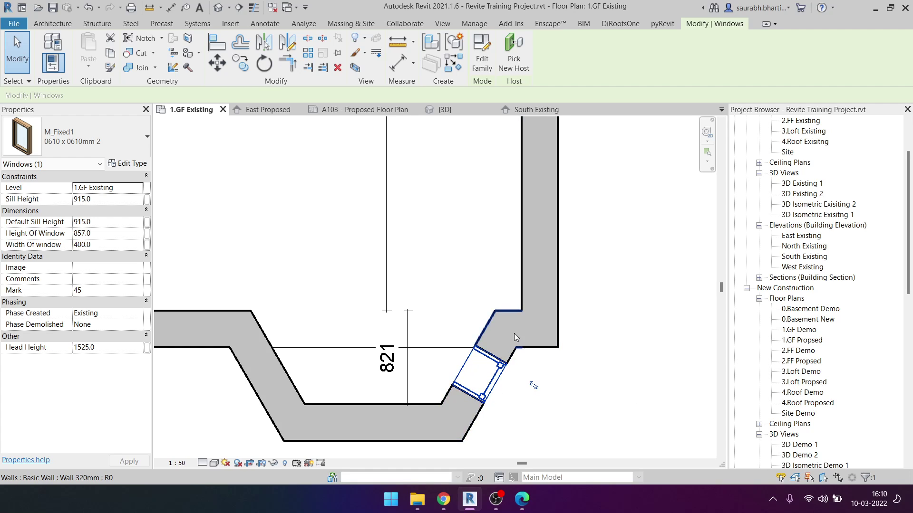
{"action": "scroll", "coordinate": [514, 333], "scroll_direction": "down", "scroll_amount": 2}
{"action": "key", "text": "Escape"}
{"action": "key", "text": "w"}
{"action": "key", "text": "n"}
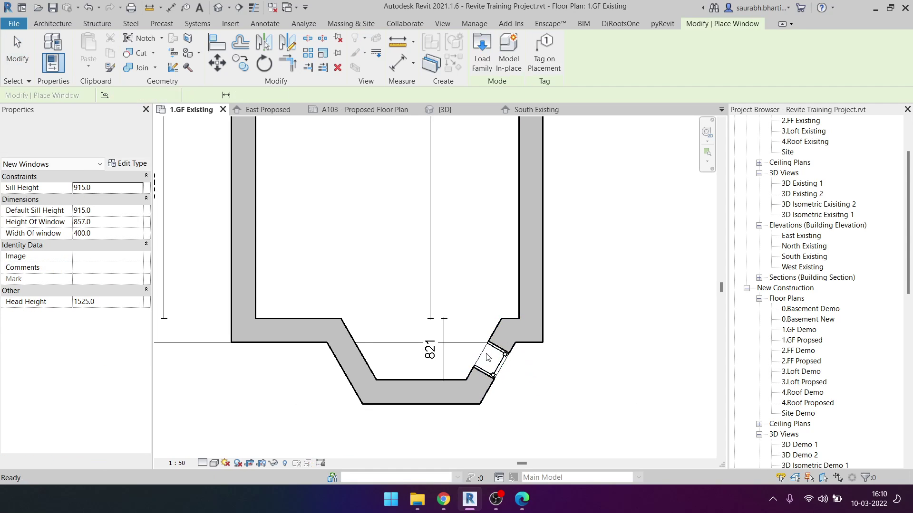
{"action": "key", "text": "Escape"}
Step: Mirror the angled-wall window onto the left angled bay wall
{"action": "left_click", "coordinate": [490, 359]}
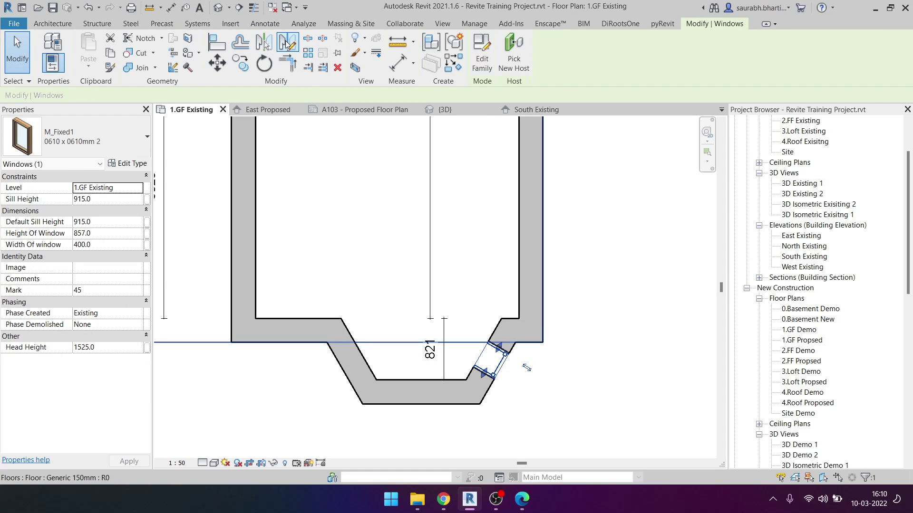
{"action": "left_click", "coordinate": [286, 43]}
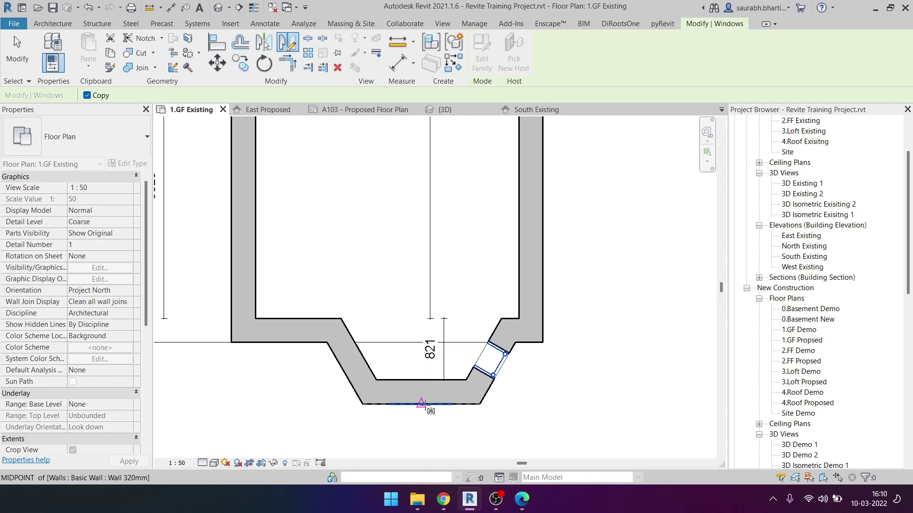
{"action": "left_click", "coordinate": [422, 393]}
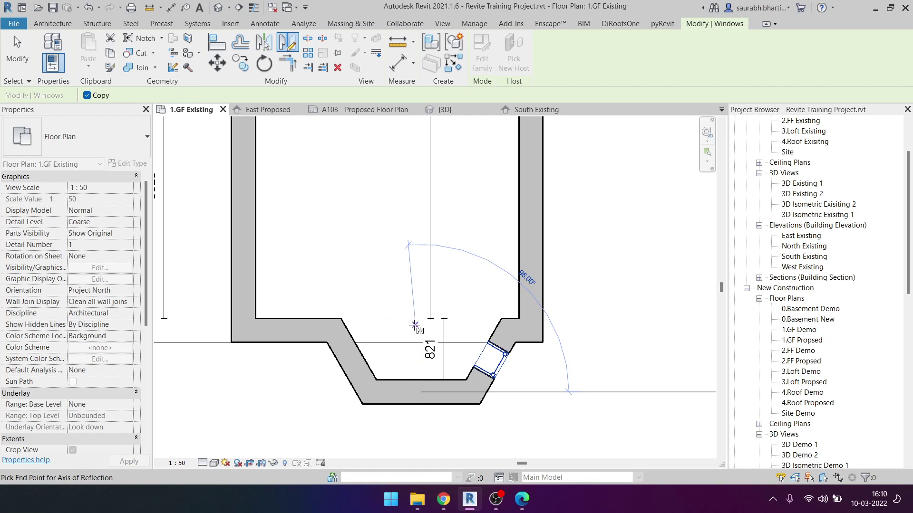
{"action": "left_click", "coordinate": [418, 318]}
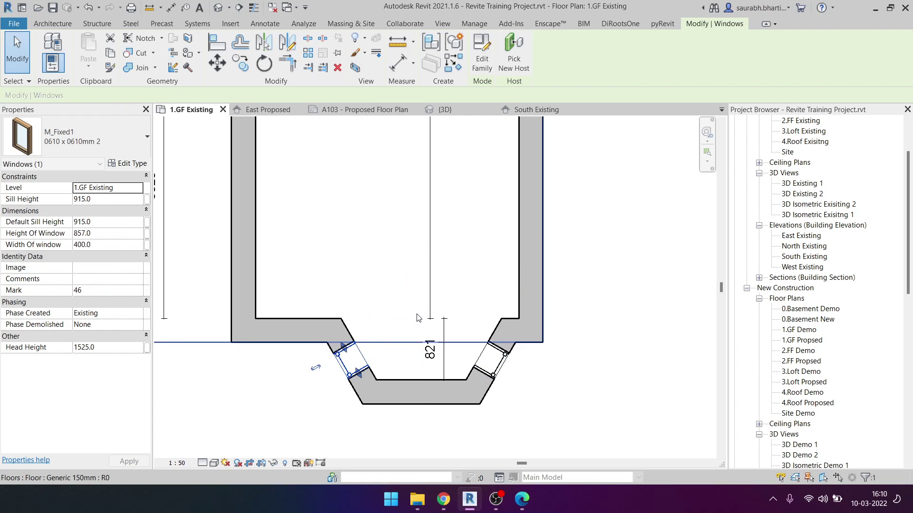
{"action": "scroll", "coordinate": [418, 318], "scroll_direction": "down", "scroll_amount": 2}
{"action": "scroll", "coordinate": [342, 319], "scroll_direction": "up", "scroll_amount": 1}
Step: Place a matching M_Fixed1 window in the front bay wall with Create Similar (CS)
{"action": "left_click", "coordinate": [336, 322]}
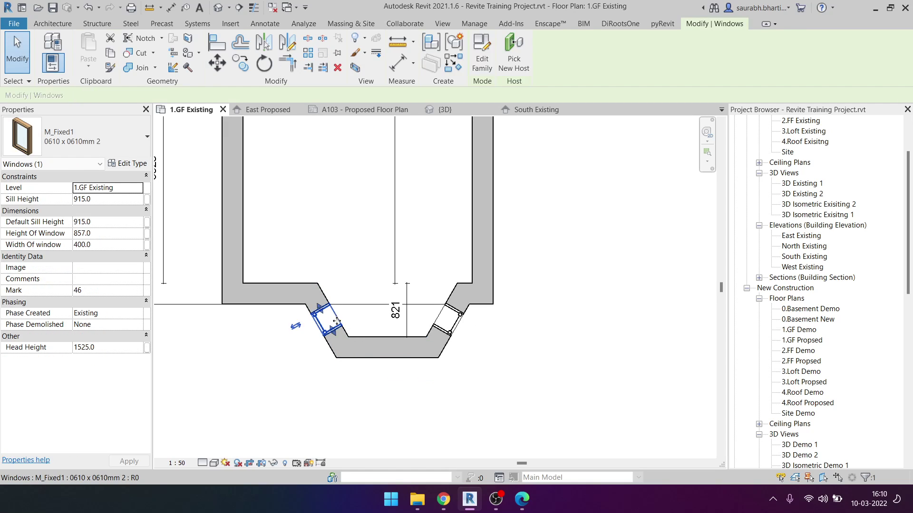
{"action": "key", "text": "c"}
{"action": "key", "text": "s"}
{"action": "scroll", "coordinate": [373, 363], "scroll_direction": "up", "scroll_amount": 2}
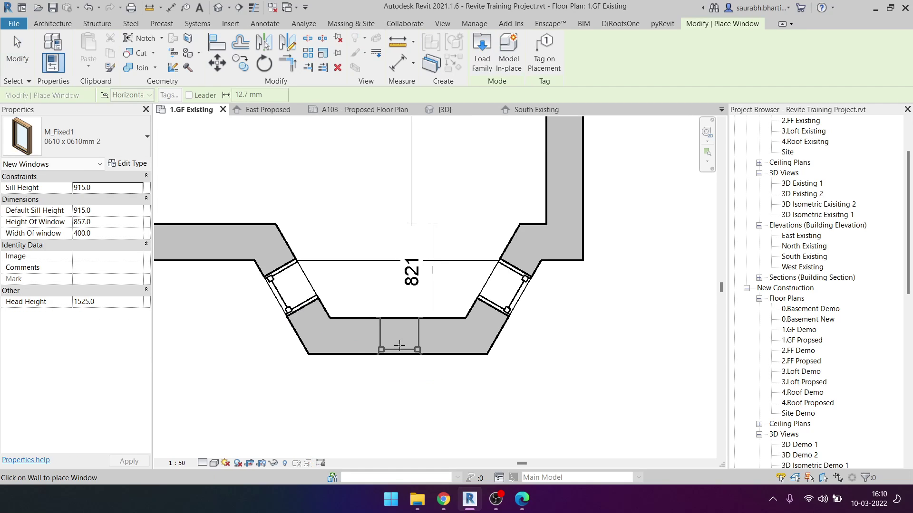
{"action": "left_click", "coordinate": [399, 345]}
{"action": "key", "text": "Escape"}
{"action": "key", "text": "Escape"}
{"action": "left_click", "coordinate": [400, 338]}
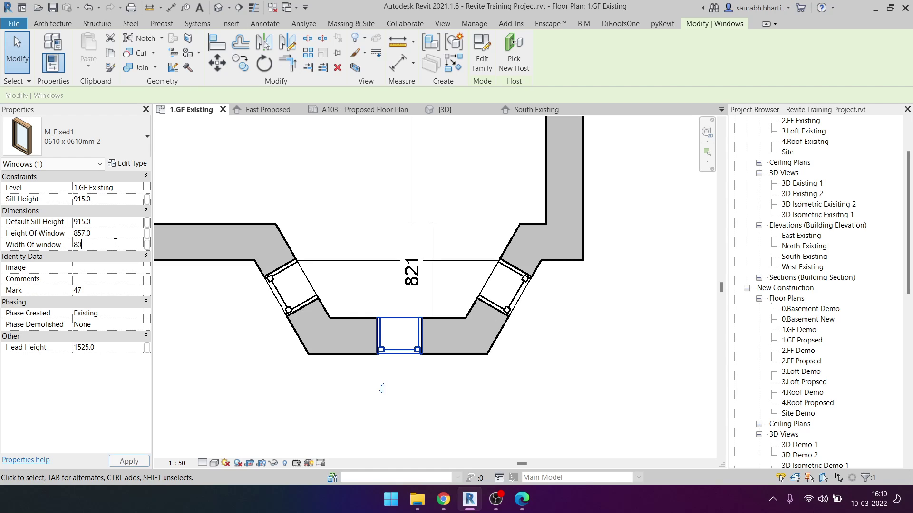
Step: Switch to the default 3D view, orbit down onto the bay, and select its windows
{"action": "left_click", "coordinate": [405, 304]}
{"action": "scroll", "coordinate": [405, 304], "scroll_direction": "down", "scroll_amount": 4}
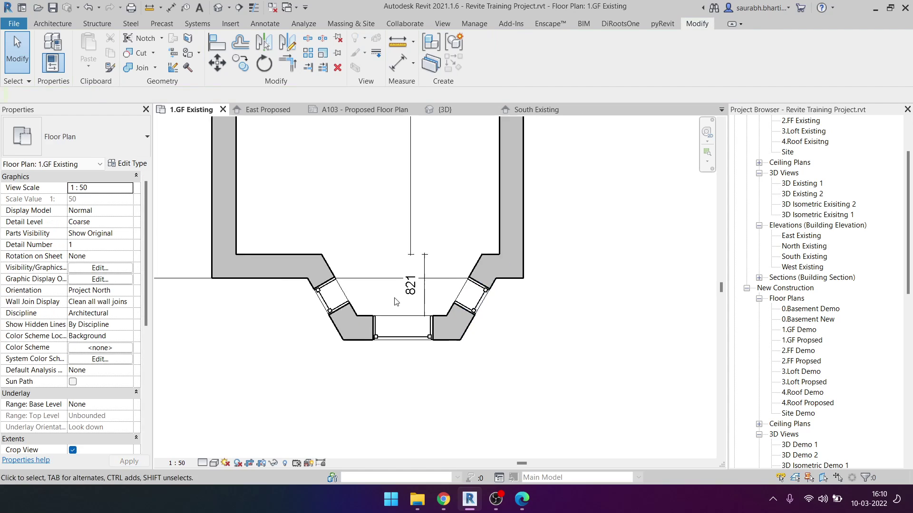
{"action": "left_click", "coordinate": [222, 7]}
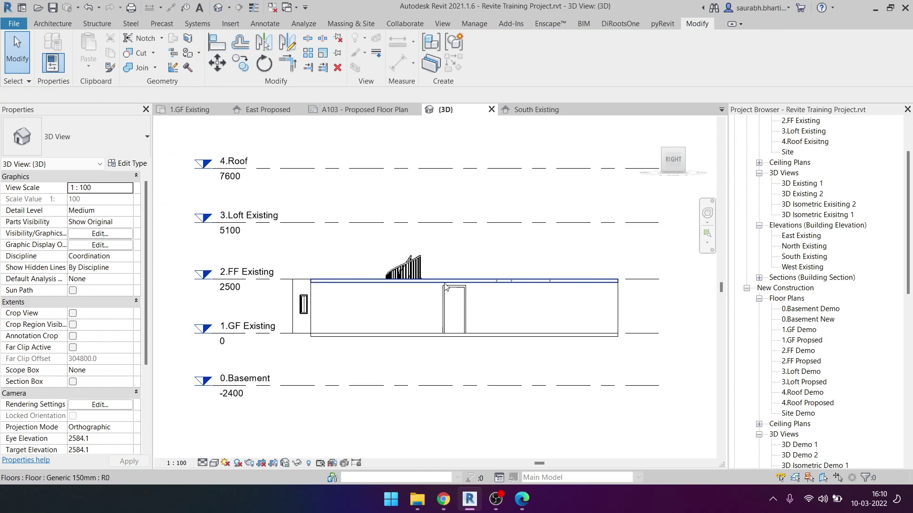
{"action": "middle_click_drag", "start_coordinate": [523, 309], "coordinate": [689, 352], "text": "shift"}
{"action": "scroll", "coordinate": [410, 323], "scroll_direction": "up", "scroll_amount": 3}
{"action": "middle_click_drag", "start_coordinate": [410, 323], "coordinate": [550, 362], "text": "shift"}
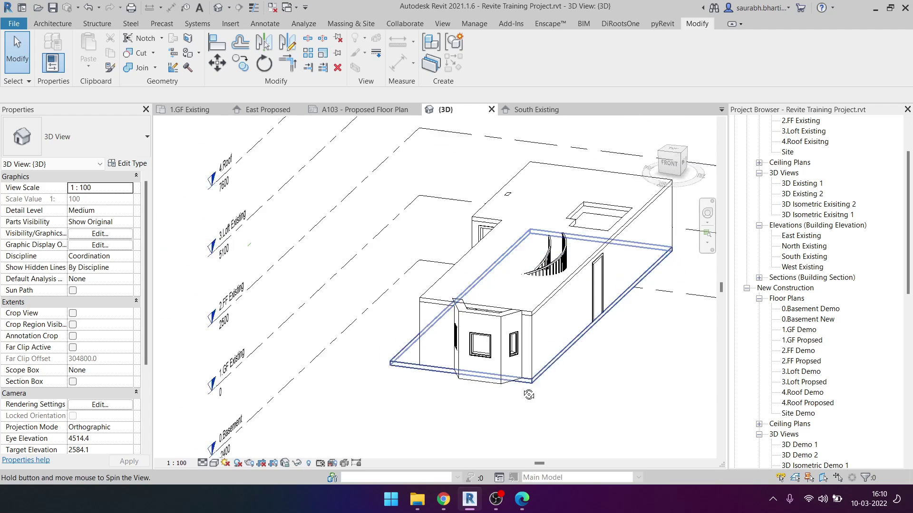
{"action": "left_click", "coordinate": [550, 362]}
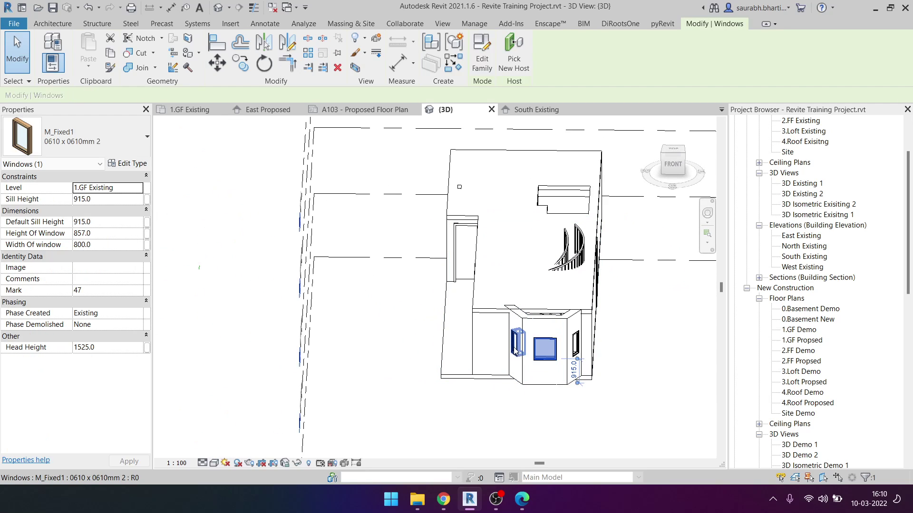
{"action": "left_click", "coordinate": [516, 349], "text": "ctrl"}
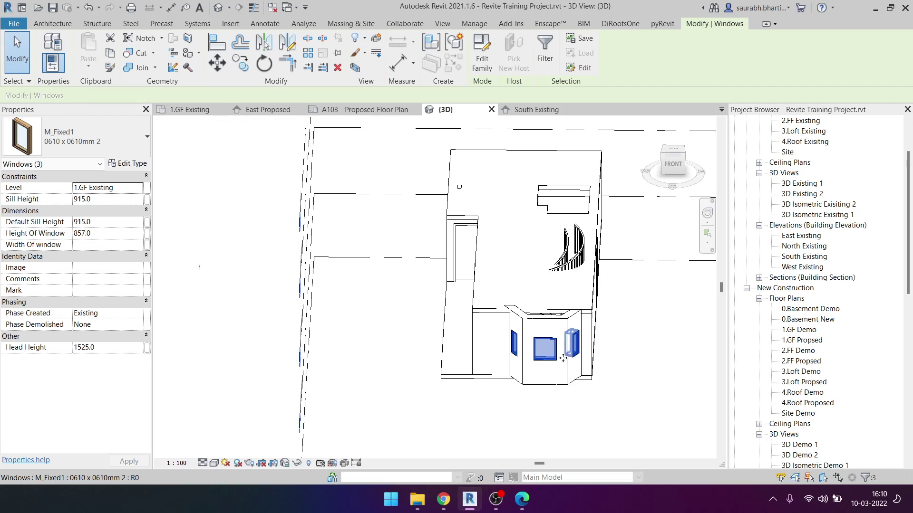
{"action": "scroll", "coordinate": [563, 358], "scroll_direction": "down", "scroll_amount": 5}
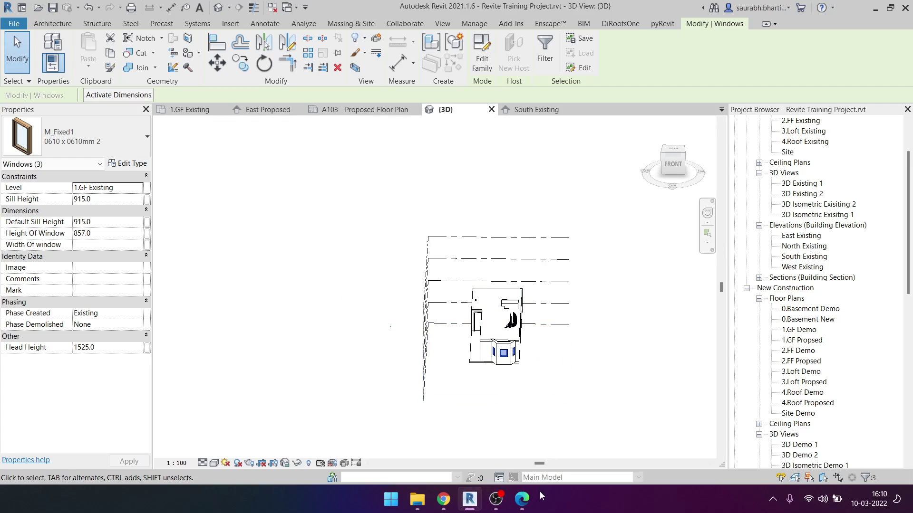
{"action": "left_click", "coordinate": [523, 497]}
Step: Read the bay window's H=1885 and sill 516 on the survey PDF's page 2, then minimise Edge
{"action": "scroll", "coordinate": [452, 310], "scroll_direction": "down", "scroll_amount": 5}
{"action": "scroll", "coordinate": [453, 312], "scroll_direction": "up", "scroll_amount": 2, "text": "ctrl"}
{"action": "scroll", "coordinate": [577, 317], "scroll_direction": "up", "scroll_amount": 10}
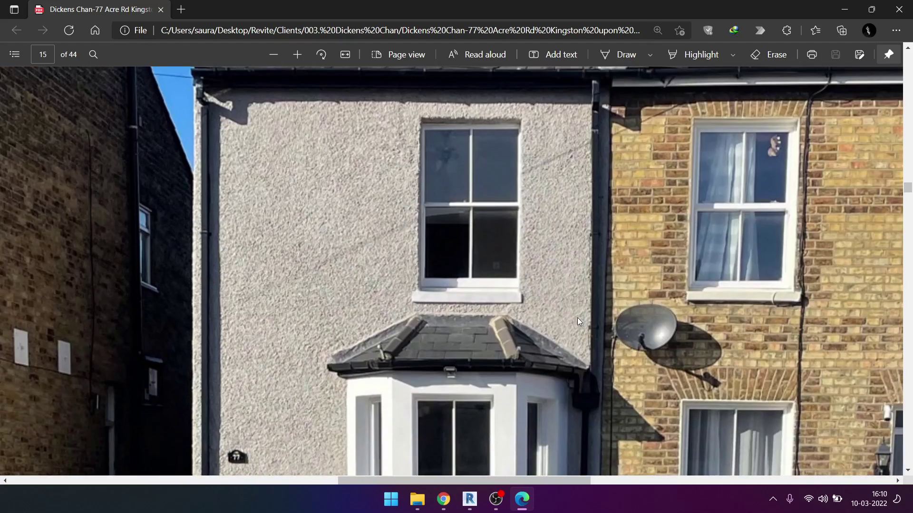
{"action": "scroll", "coordinate": [577, 317], "scroll_direction": "up", "scroll_amount": 5}
{"action": "scroll", "coordinate": [564, 306], "scroll_direction": "up", "scroll_amount": 5}
{"action": "scroll", "coordinate": [534, 310], "scroll_direction": "up", "scroll_amount": 5}
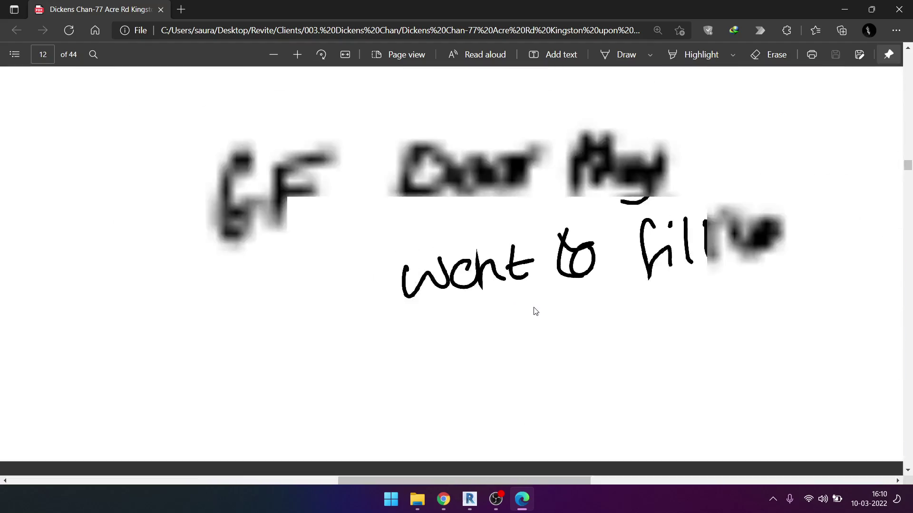
{"action": "scroll", "coordinate": [536, 311], "scroll_direction": "down", "scroll_amount": 3, "text": "ctrl"}
{"action": "scroll", "coordinate": [520, 299], "scroll_direction": "up", "scroll_amount": 10}
{"action": "scroll", "coordinate": [514, 289], "scroll_direction": "up", "scroll_amount": 10}
{"action": "scroll", "coordinate": [512, 286], "scroll_direction": "down", "scroll_amount": 3}
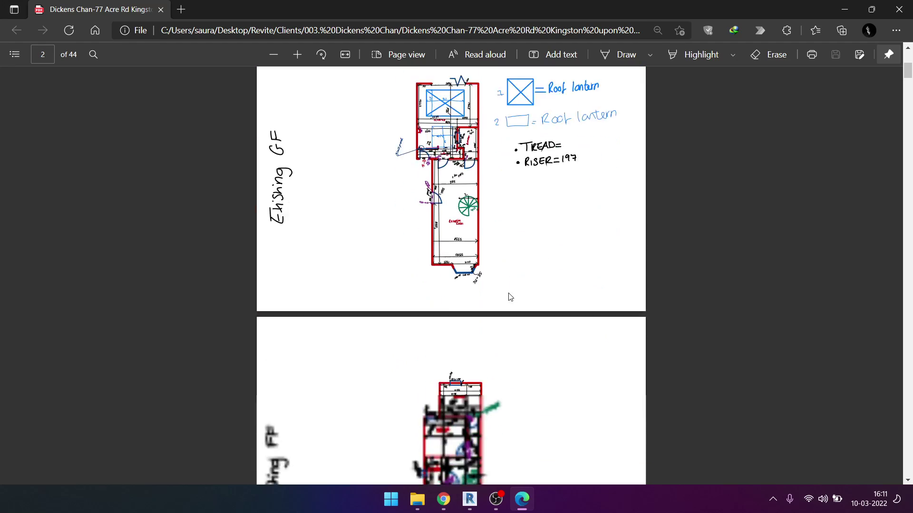
{"action": "scroll", "coordinate": [510, 297], "scroll_direction": "up", "scroll_amount": 3, "text": "ctrl"}
{"action": "scroll", "coordinate": [504, 332], "scroll_direction": "up", "scroll_amount": 5}
{"action": "scroll", "coordinate": [494, 380], "scroll_direction": "up", "scroll_amount": 1}
{"action": "scroll", "coordinate": [484, 422], "scroll_direction": "up", "scroll_amount": 5, "text": "ctrl"}
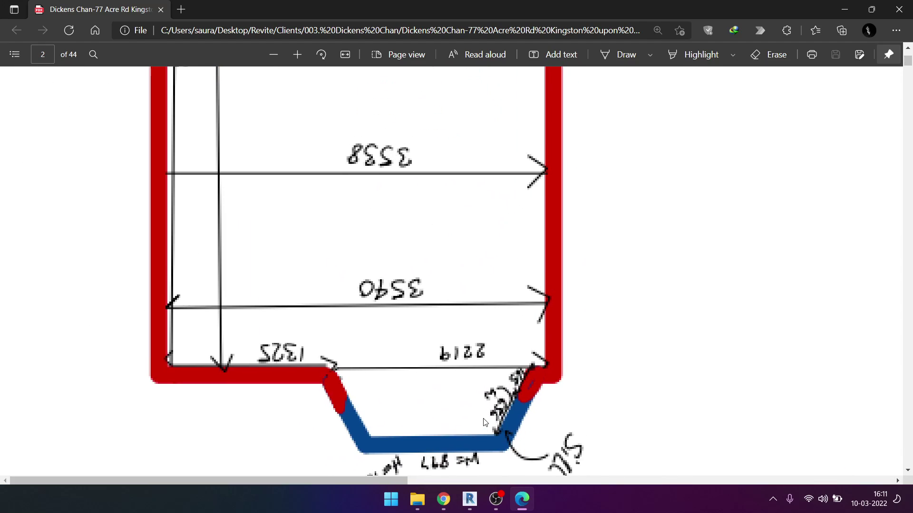
{"action": "scroll", "coordinate": [485, 422], "scroll_direction": "down", "scroll_amount": 4}
{"action": "scroll", "coordinate": [568, 378], "scroll_direction": "up", "scroll_amount": 1}
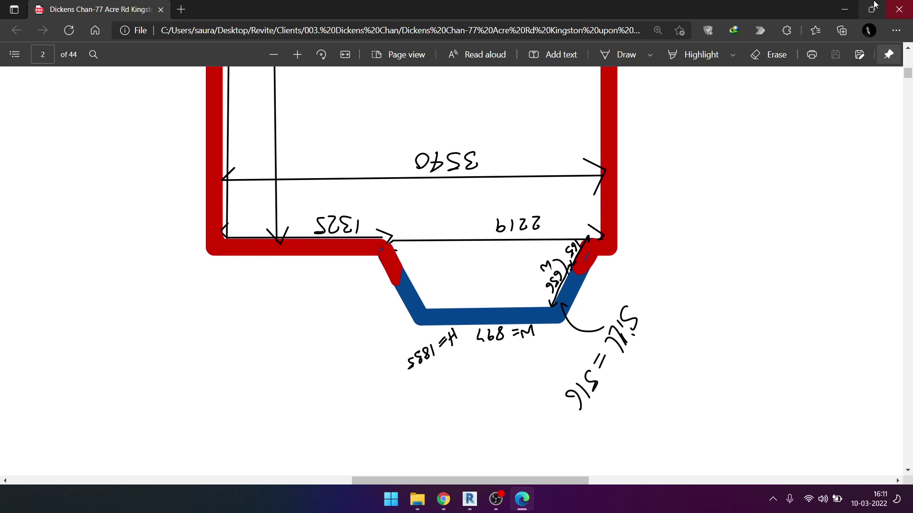
{"action": "left_click", "coordinate": [847, 7]}
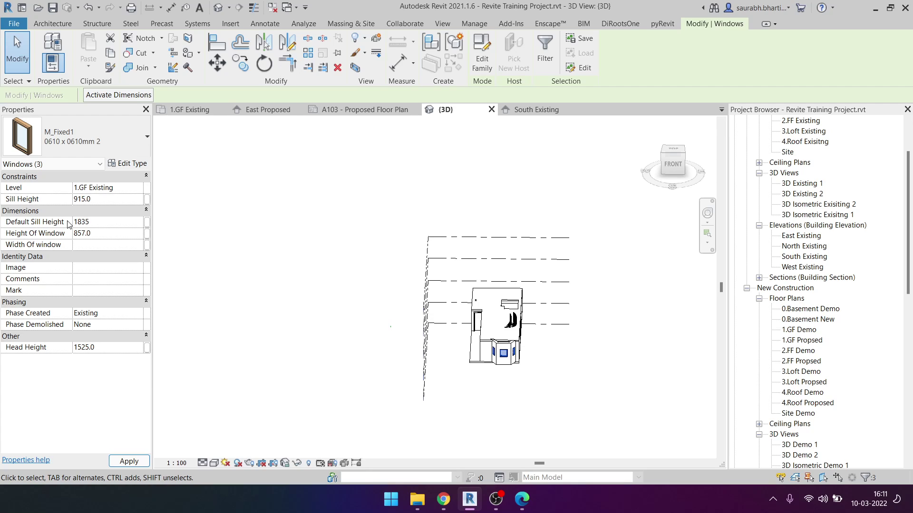
Step: Select the bay windows and set their window height to 1835
{"action": "scroll", "coordinate": [504, 373], "scroll_direction": "up", "scroll_amount": 2}
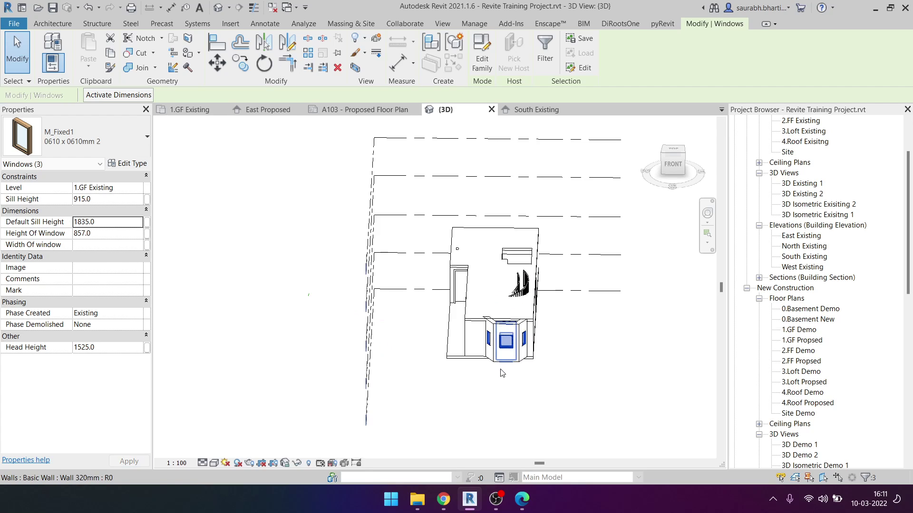
{"action": "scroll", "coordinate": [500, 370], "scroll_direction": "up", "scroll_amount": 2}
{"action": "scroll", "coordinate": [500, 369], "scroll_direction": "up", "scroll_amount": 1}
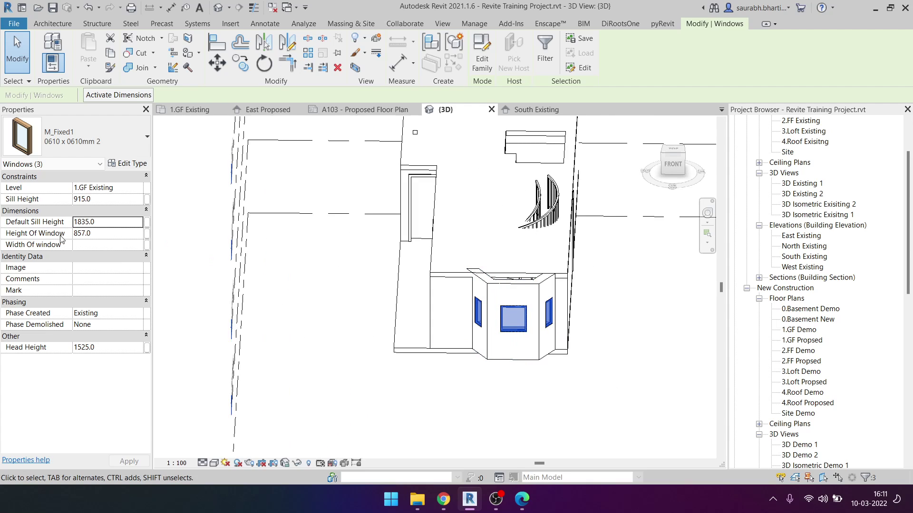
{"action": "left_click", "coordinate": [376, 247]}
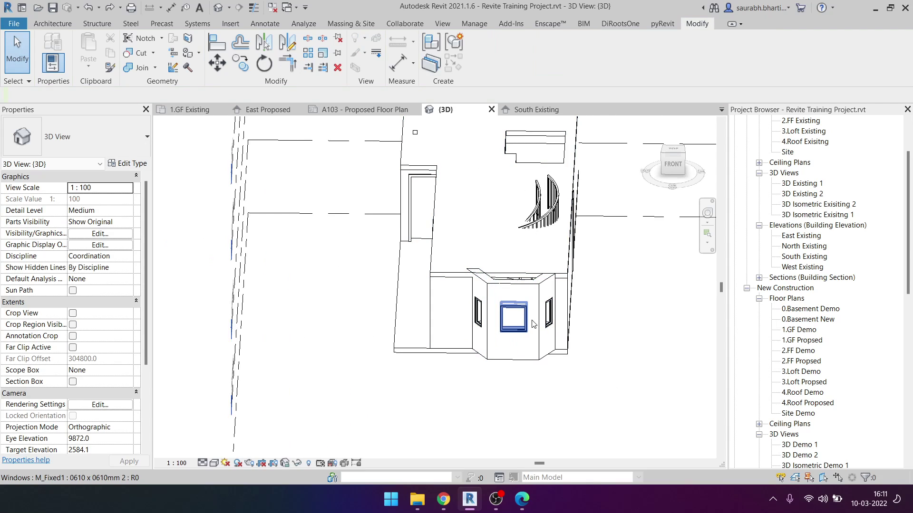
{"action": "left_click", "coordinate": [479, 315]}
{"action": "left_click", "coordinate": [552, 318], "text": "ctrl"}
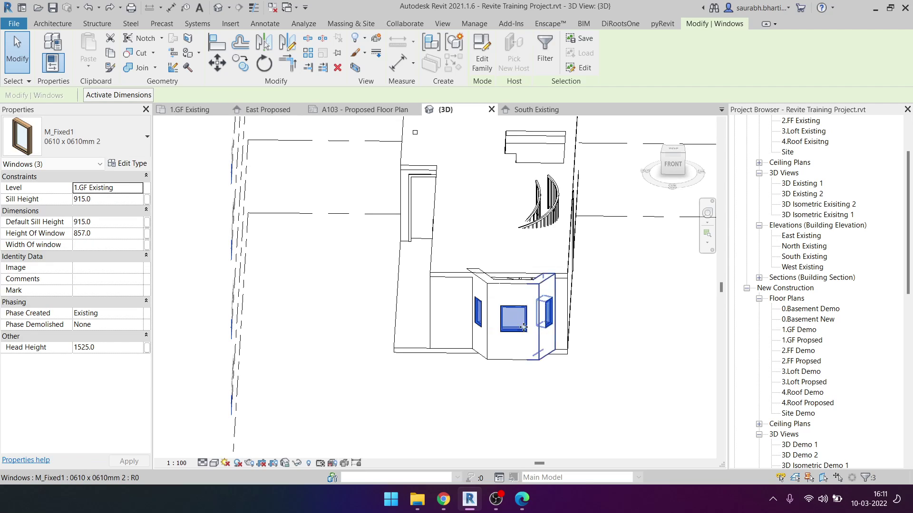
{"action": "middle_click_drag", "start_coordinate": [524, 328], "coordinate": [230, 324], "text": "shift"}
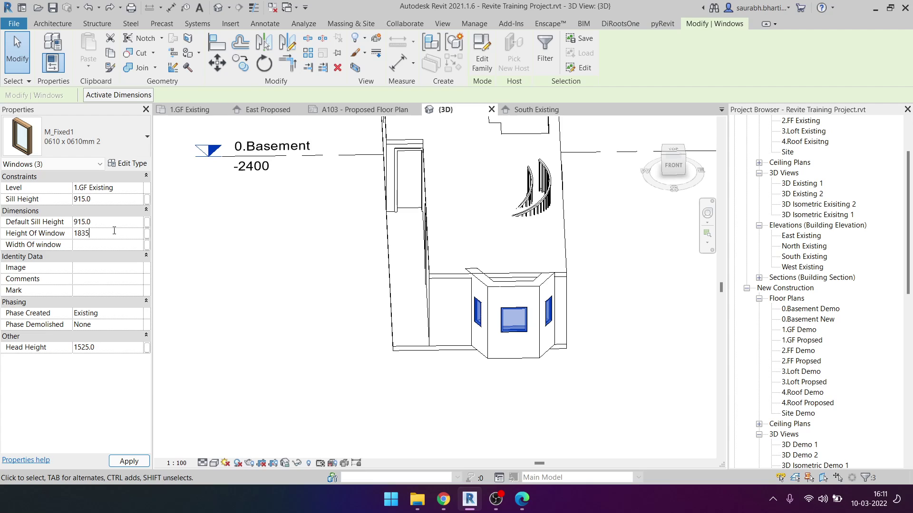
{"action": "left_click", "coordinate": [315, 298]}
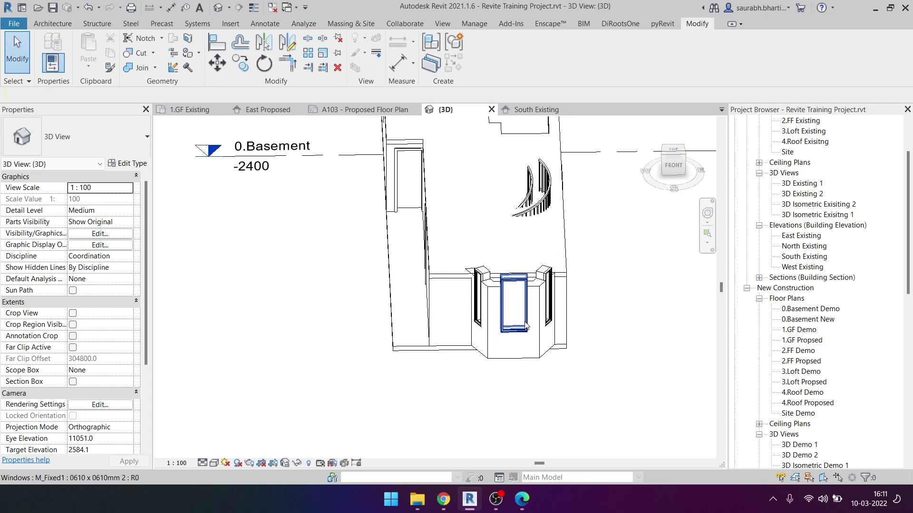
Step: Select all three bay windows and apply a 516 sill height
{"action": "left_click", "coordinate": [517, 300]}
{"action": "left_click", "coordinate": [547, 295], "text": "ctrl"}
{"action": "type", "text": "516"}
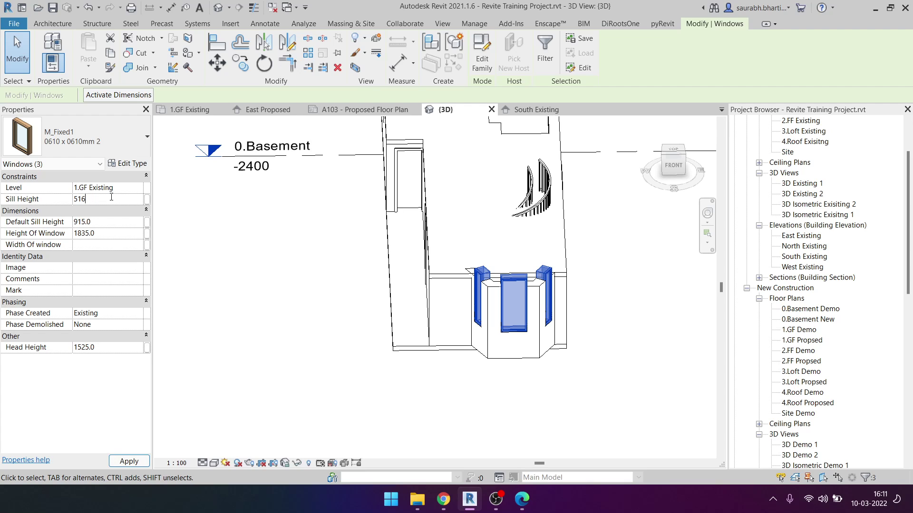
{"action": "key", "text": "Return"}
{"action": "key", "text": "Escape"}
{"action": "middle_click_drag", "start_coordinate": [428, 333], "coordinate": [482, 345], "text": "shift"}
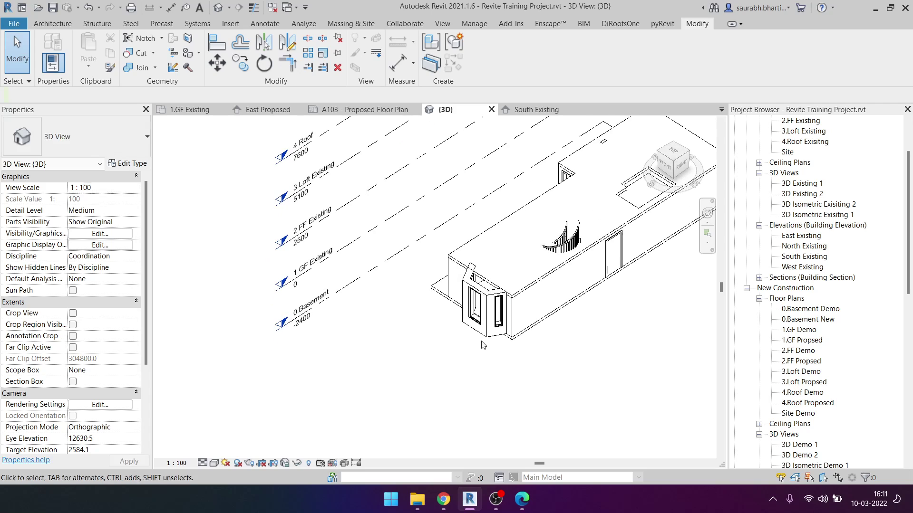
Step: Check the 1.GF Existing floor plan, return to 3D, and abandon a corner trim on the bay wall
{"action": "scroll", "coordinate": [482, 345], "scroll_direction": "up", "scroll_amount": 3}
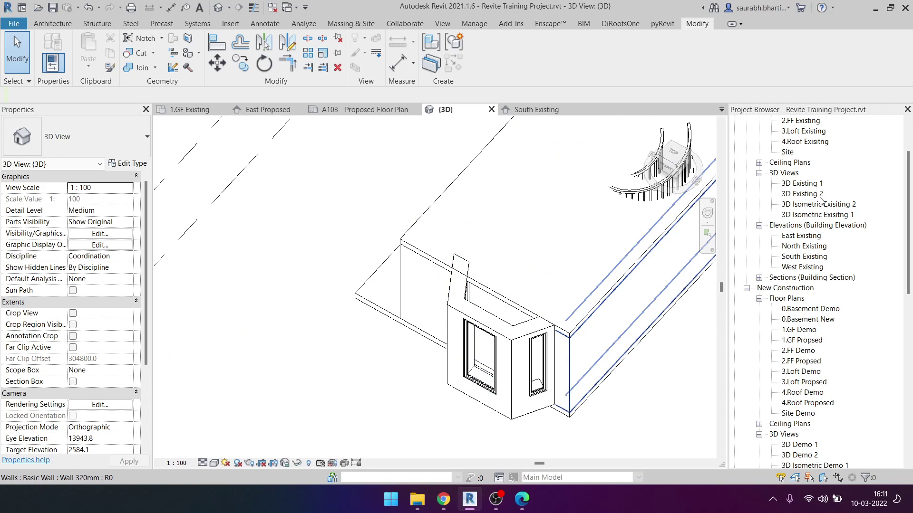
{"action": "scroll", "coordinate": [825, 197], "scroll_direction": "up", "scroll_amount": 2}
{"action": "double_click", "coordinate": [803, 173]}
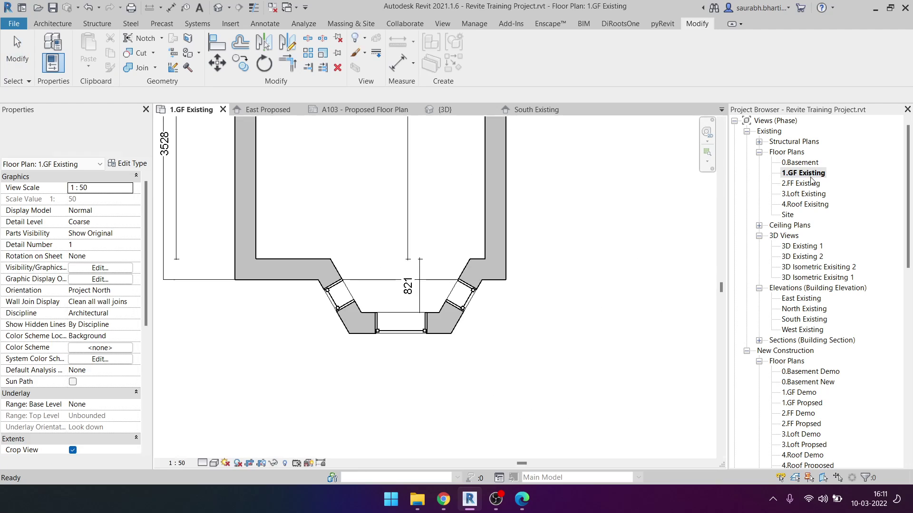
{"action": "scroll", "coordinate": [428, 237], "scroll_direction": "down", "scroll_amount": 1}
{"action": "left_click", "coordinate": [218, 8]}
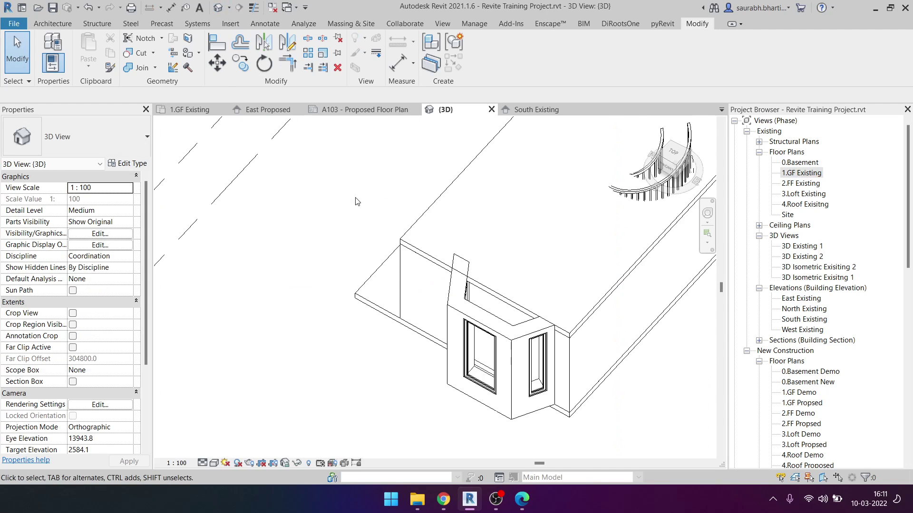
{"action": "key", "text": "t"}
{"action": "key", "text": "r"}
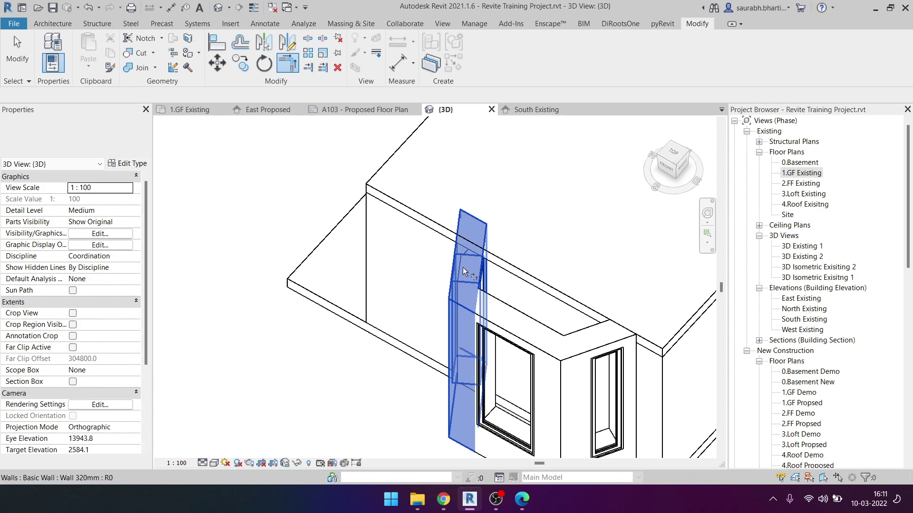
{"action": "left_click", "coordinate": [463, 267]}
{"action": "middle_click_drag", "start_coordinate": [417, 282], "coordinate": [523, 240], "text": "shift"}
{"action": "key", "text": "Escape"}
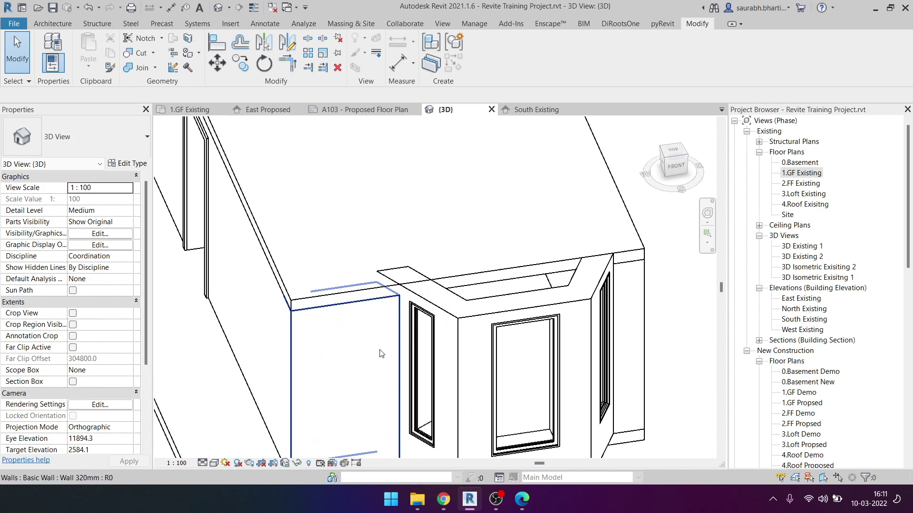
Step: Orbit around the bay and select the Generic 150mm floor on 2.FF Existing
{"action": "left_click", "coordinate": [452, 340]}
{"action": "mouse_move", "coordinate": [452, 340]}
{"action": "middle_mouse_down", "text": "shift"}
{"action": "mouse_move", "coordinate": [461, 339]}
{"action": "mouse_move", "coordinate": [439, 298]}
{"action": "middle_mouse_up", "text": "shift"}
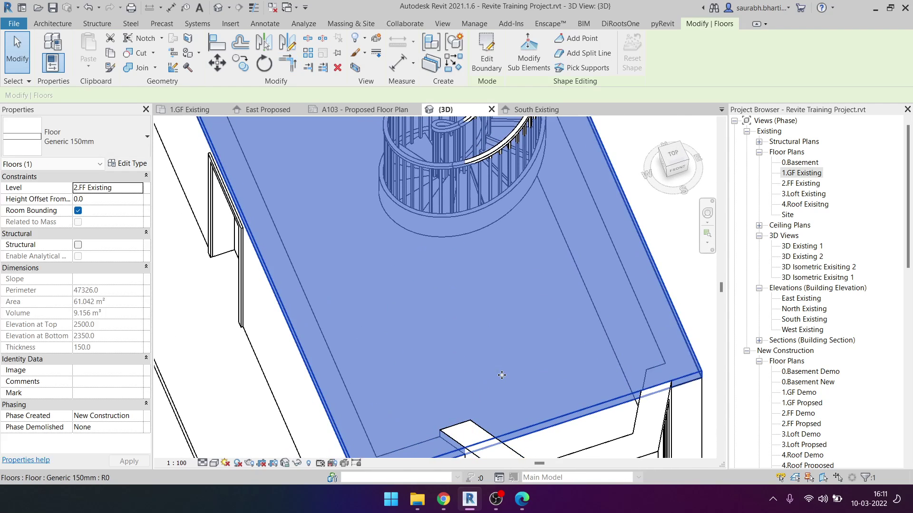
{"action": "key", "text": "Escape"}
{"action": "left_click", "coordinate": [439, 298]}
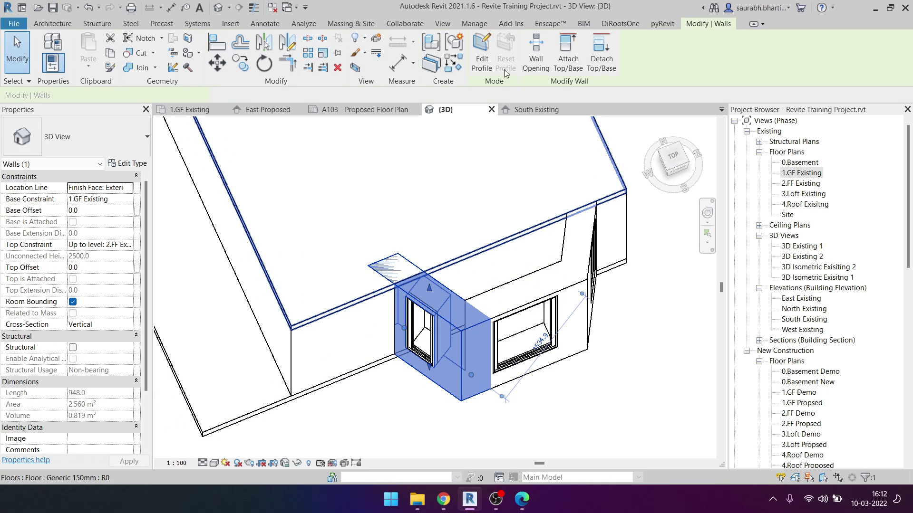
{"action": "key", "text": "Escape"}
{"action": "scroll", "coordinate": [490, 219], "scroll_direction": "down", "scroll_amount": 3}
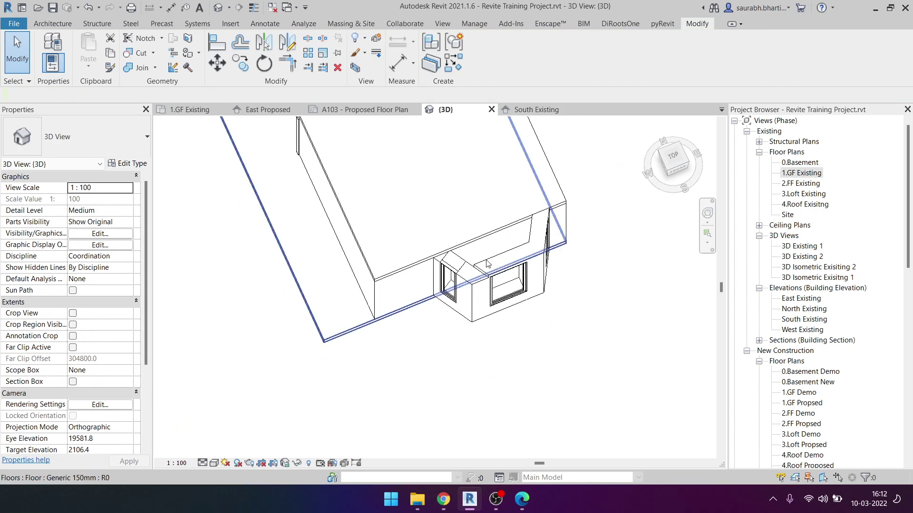
{"action": "scroll", "coordinate": [491, 219], "scroll_direction": "up", "scroll_amount": 5}
{"action": "mouse_move", "coordinate": [491, 219]}
{"action": "middle_mouse_down", "text": "shift"}
{"action": "mouse_move", "coordinate": [536, 280]}
{"action": "mouse_move", "coordinate": [656, 152]}
{"action": "middle_mouse_up", "text": "shift"}
{"action": "left_click", "coordinate": [535, 279]}
{"action": "scroll", "coordinate": [536, 280], "scroll_direction": "down", "scroll_amount": 3}
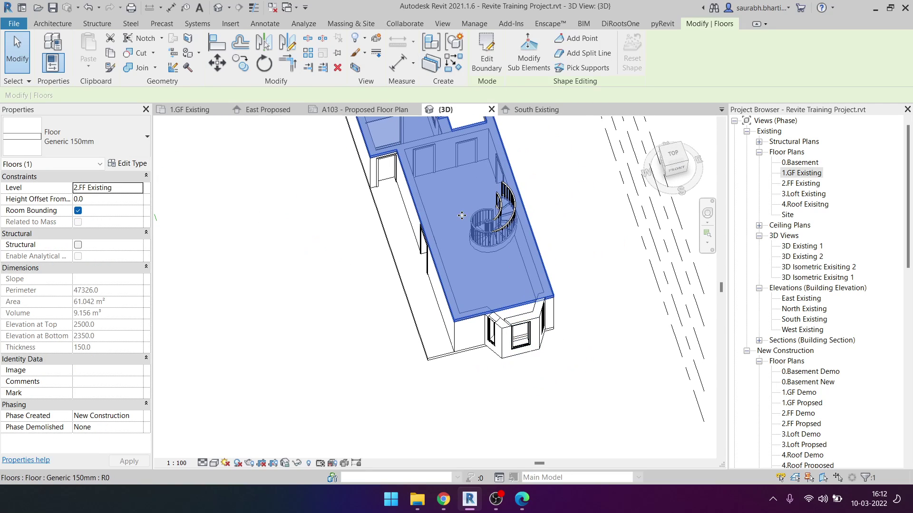
Step: From the top view, edit the floor boundary and split its front line above the bay
{"action": "left_click", "coordinate": [671, 154]}
{"action": "left_click", "coordinate": [487, 52]}
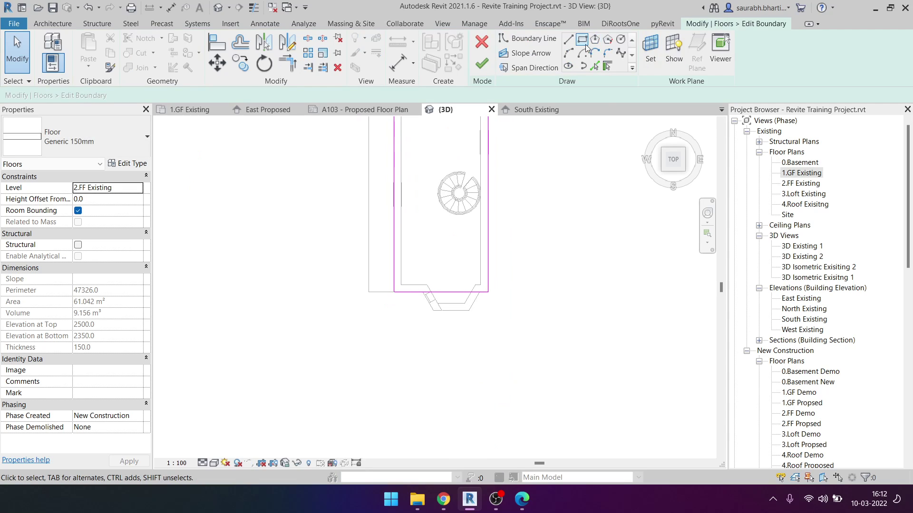
{"action": "key", "text": "s"}
{"action": "key", "text": "l"}
{"action": "scroll", "coordinate": [458, 326], "scroll_direction": "up", "scroll_amount": 2}
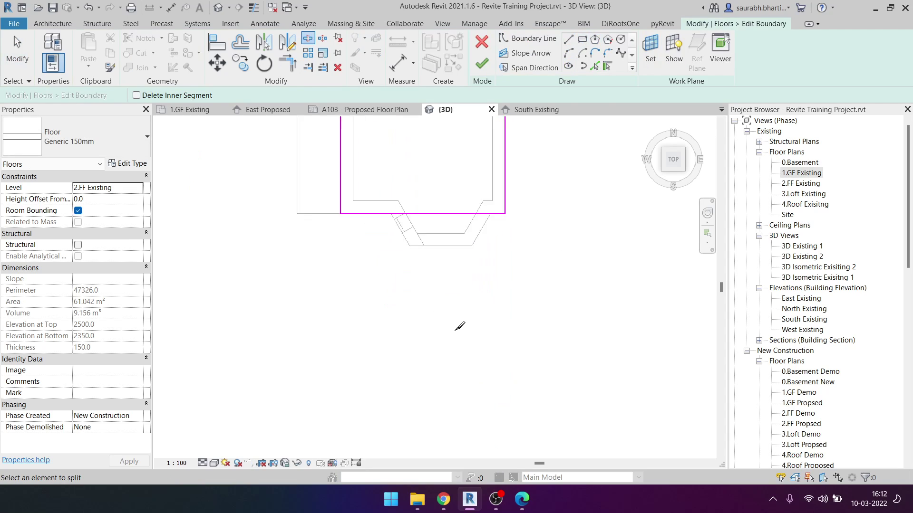
{"action": "scroll", "coordinate": [458, 326], "scroll_direction": "up", "scroll_amount": 2}
{"action": "scroll", "coordinate": [458, 326], "scroll_direction": "up", "scroll_amount": 2}
{"action": "left_click", "coordinate": [445, 158]}
{"action": "middle_click_drag", "start_coordinate": [451, 203], "coordinate": [450, 234]}
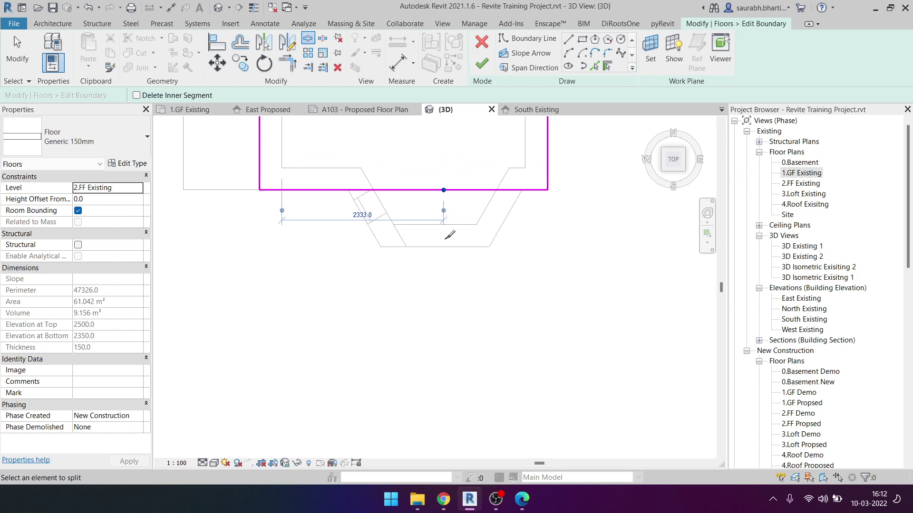
Step: Add the bay walls' edges as new floor boundary lines with Pick Walls
{"action": "key", "text": "b"}
{"action": "key", "text": "l"}
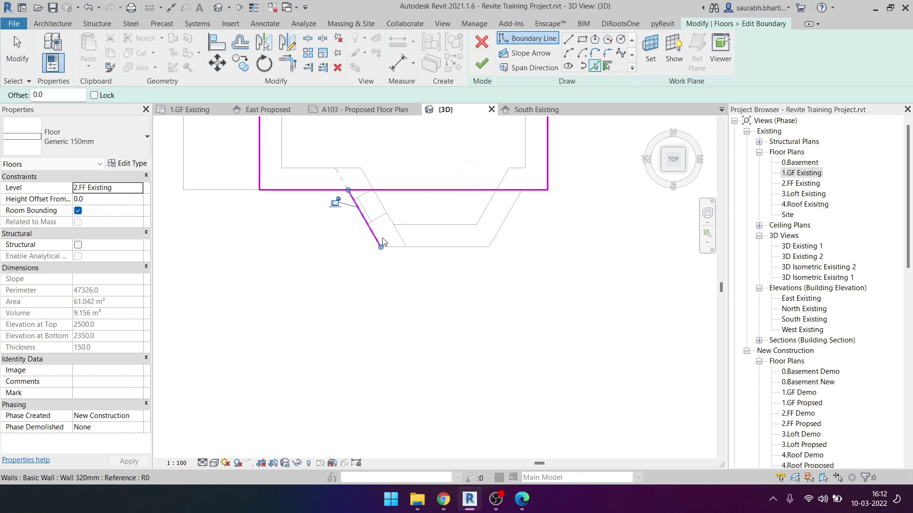
{"action": "left_click", "coordinate": [509, 222]}
{"action": "key", "text": "Escape"}
{"action": "key", "text": "Escape"}
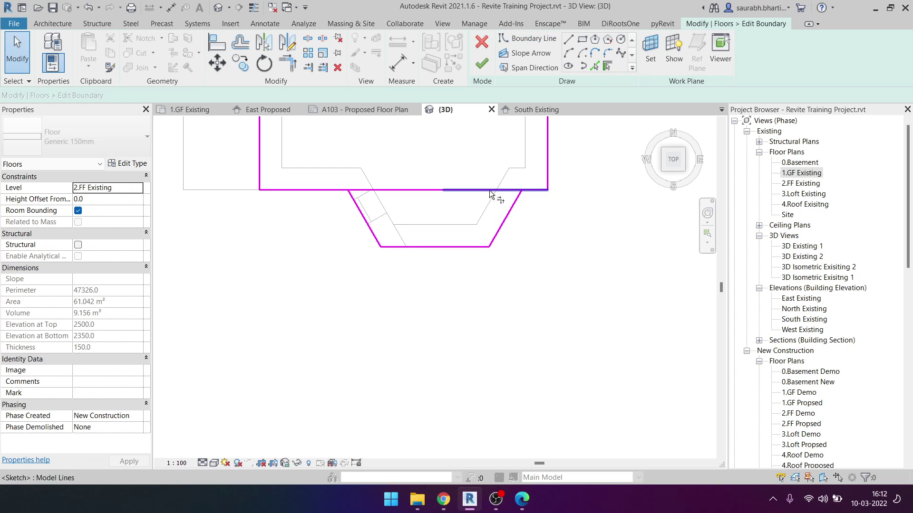
Step: Trim the front boundary edge to the right and left bay walls and finish the sketch
{"action": "key", "text": "t"}
{"action": "key", "text": "r"}
{"action": "left_click", "coordinate": [520, 196]}
{"action": "left_click", "coordinate": [530, 191]}
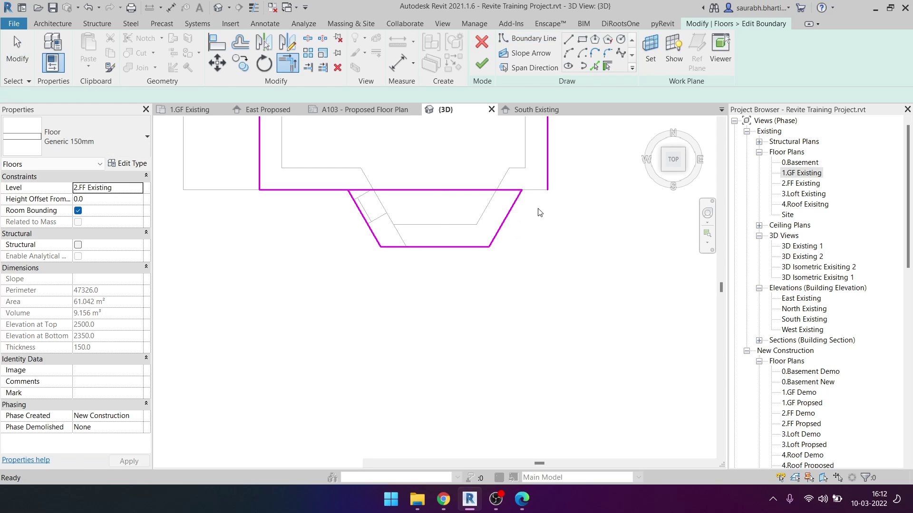
{"action": "key", "text": "Escape"}
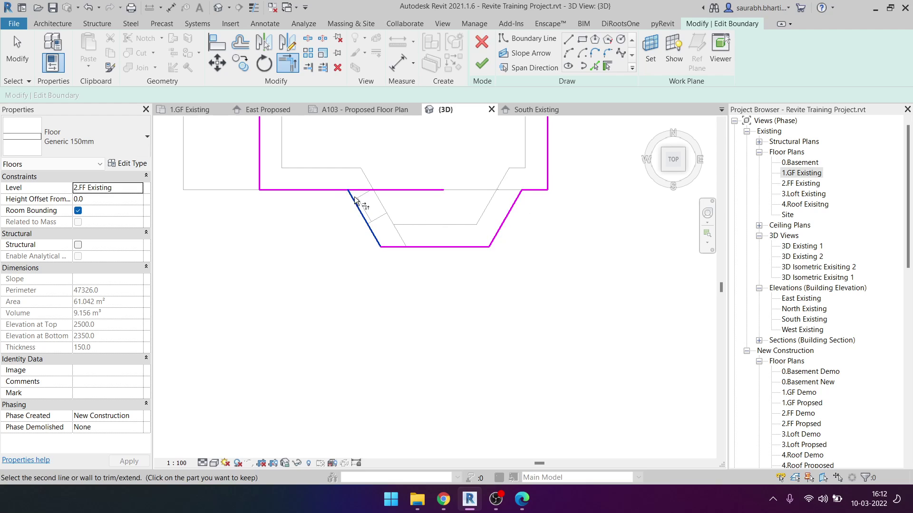
{"action": "left_click", "coordinate": [335, 190]}
{"action": "left_click", "coordinate": [482, 63]}
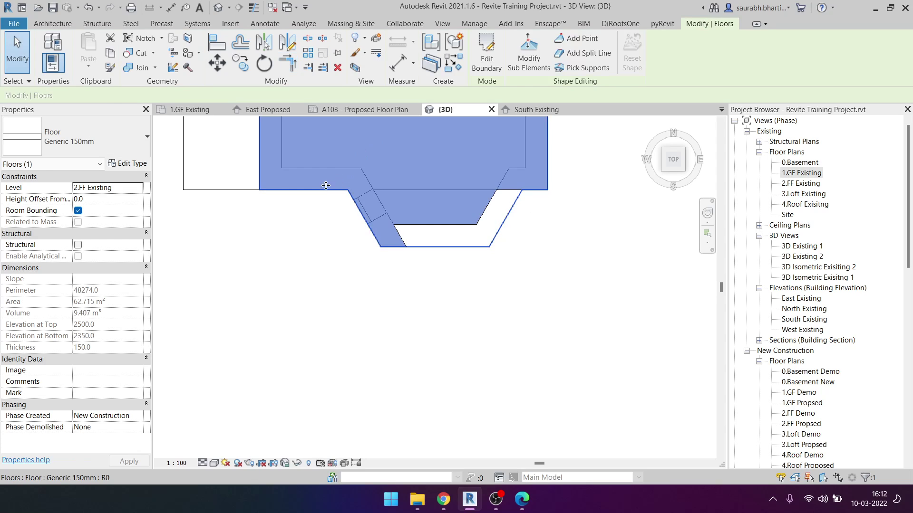
{"action": "left_click", "coordinate": [442, 257]}
{"action": "scroll", "coordinate": [442, 257], "scroll_direction": "down", "scroll_amount": 3}
{"action": "left_click", "coordinate": [441, 257]}
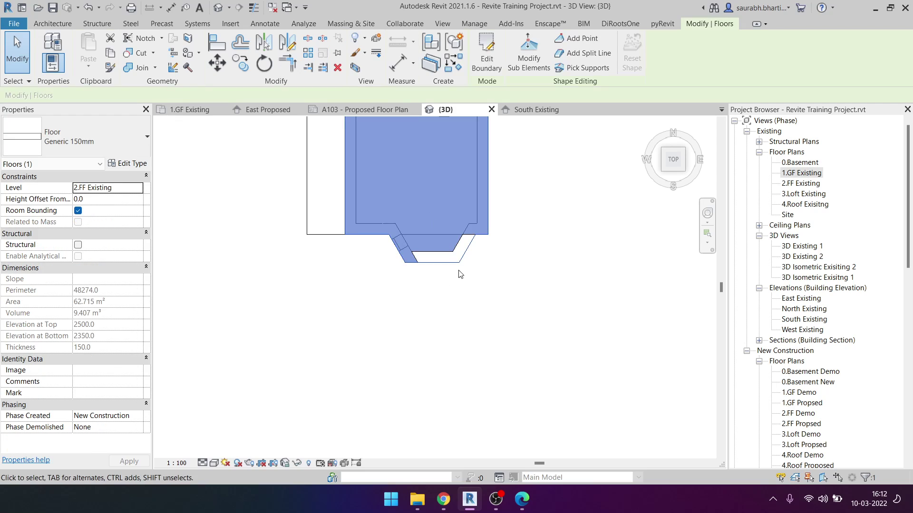
{"action": "key", "text": "Escape"}
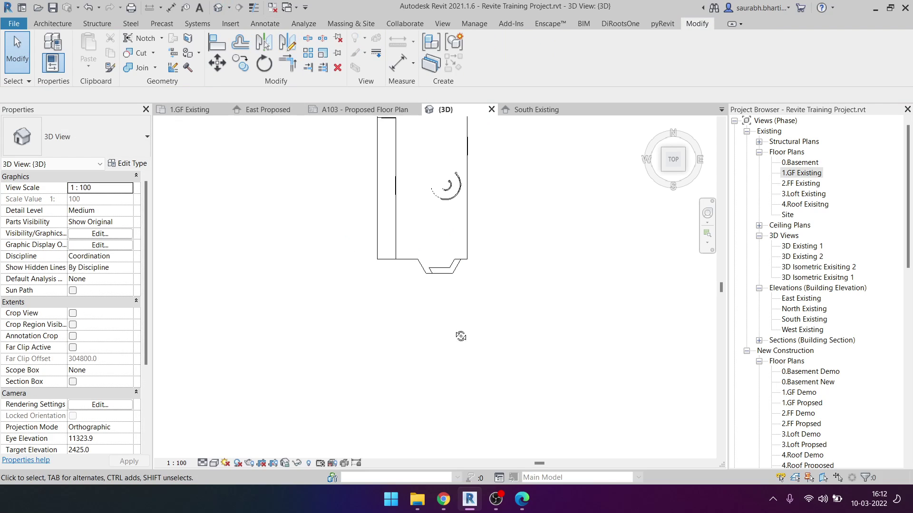
{"action": "middle_click_drag", "start_coordinate": [465, 330], "coordinate": [430, 193], "text": "shift"}
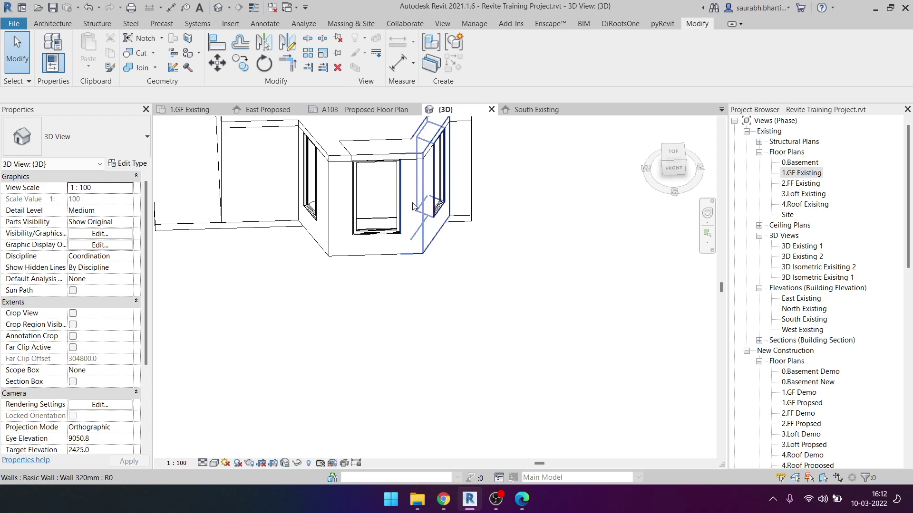
{"action": "left_click", "coordinate": [412, 249]}
{"action": "left_click", "coordinate": [342, 238], "text": "ctrl"}
{"action": "mouse_move", "coordinate": [361, 247]}
{"action": "middle_mouse_down", "text": "shift"}
{"action": "mouse_move", "coordinate": [368, 288]}
{"action": "mouse_move", "coordinate": [509, 365]}
{"action": "mouse_move", "coordinate": [598, 314]}
{"action": "mouse_move", "coordinate": [475, 228]}
{"action": "middle_mouse_up", "text": "shift"}
{"action": "key", "text": "Escape"}
{"action": "scroll", "coordinate": [466, 219], "scroll_direction": "up", "scroll_amount": 2}
{"action": "scroll", "coordinate": [461, 214], "scroll_direction": "up", "scroll_amount": 2}
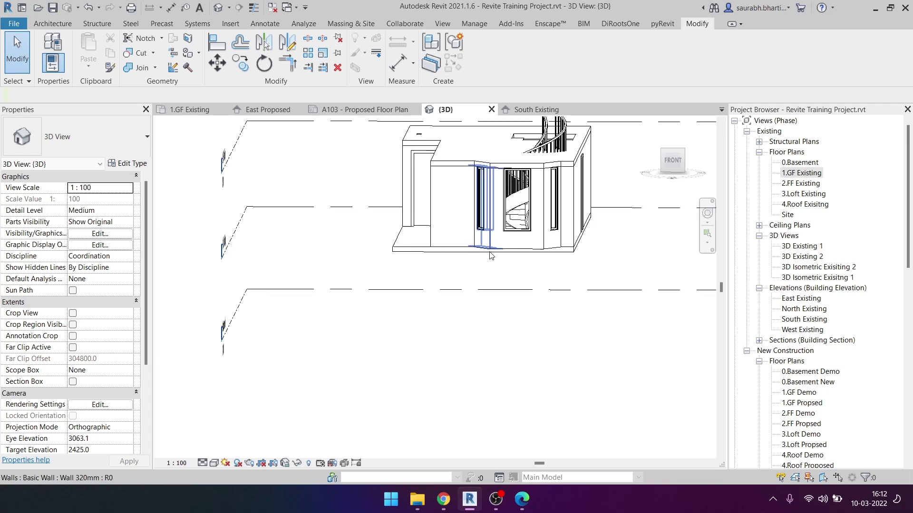
{"action": "scroll", "coordinate": [459, 212], "scroll_direction": "up", "scroll_amount": 3}
{"action": "scroll", "coordinate": [460, 212], "scroll_direction": "down", "scroll_amount": 5}
{"action": "left_click", "coordinate": [522, 500]}
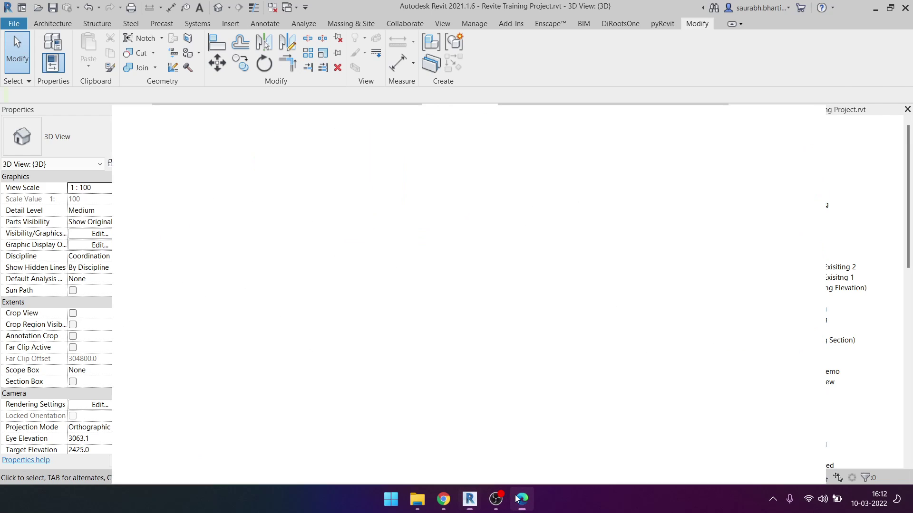
{"action": "scroll", "coordinate": [428, 319], "scroll_direction": "down", "scroll_amount": 5}
{"action": "scroll", "coordinate": [450, 335], "scroll_direction": "down", "scroll_amount": 3, "text": "ctrl"}
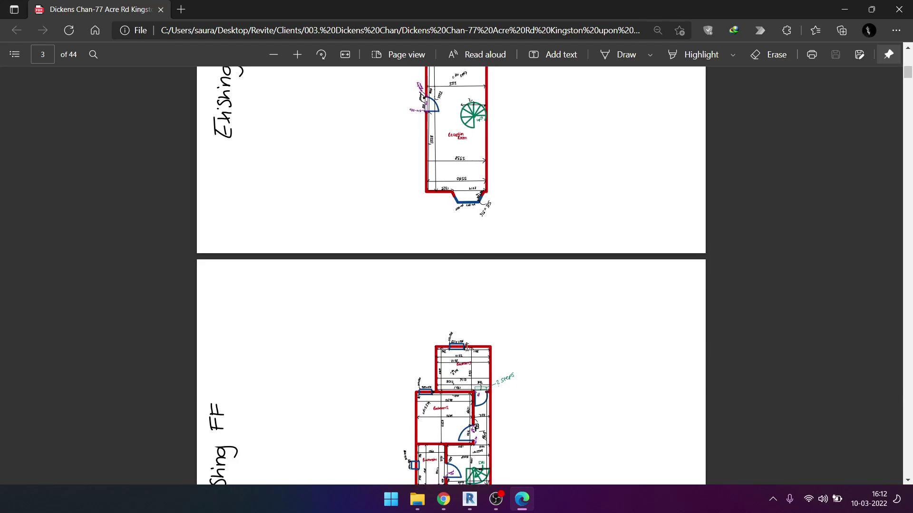
{"action": "scroll", "coordinate": [463, 350], "scroll_direction": "down", "scroll_amount": 2}
{"action": "scroll", "coordinate": [466, 351], "scroll_direction": "down", "scroll_amount": 10}
{"action": "scroll", "coordinate": [465, 351], "scroll_direction": "up", "scroll_amount": 3}
{"action": "scroll", "coordinate": [465, 350], "scroll_direction": "up", "scroll_amount": 2}
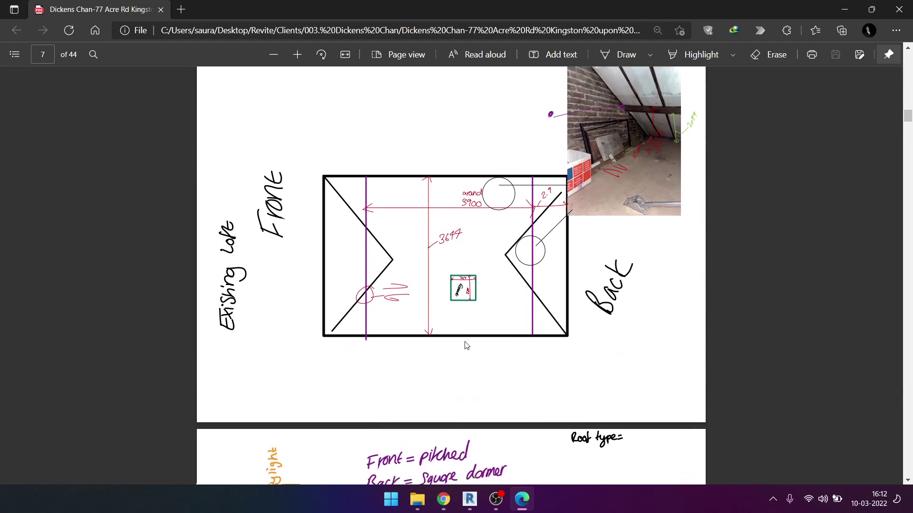
{"action": "scroll", "coordinate": [465, 348], "scroll_direction": "down", "scroll_amount": 15}
{"action": "scroll", "coordinate": [465, 348], "scroll_direction": "down", "scroll_amount": 5}
{"action": "scroll", "coordinate": [465, 346], "scroll_direction": "down", "scroll_amount": 5}
{"action": "scroll", "coordinate": [467, 346], "scroll_direction": "down", "scroll_amount": 5}
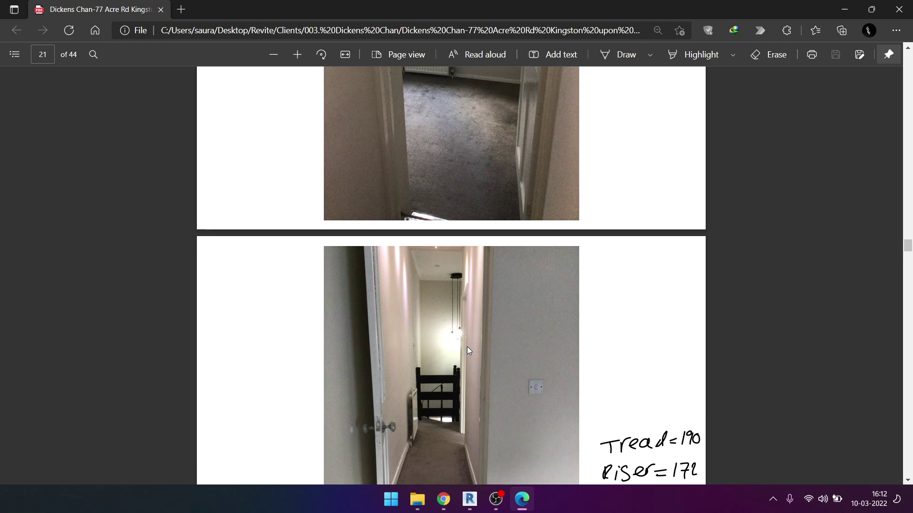
{"action": "scroll", "coordinate": [467, 350], "scroll_direction": "down", "scroll_amount": 5}
{"action": "scroll", "coordinate": [468, 352], "scroll_direction": "down", "scroll_amount": 5}
{"action": "scroll", "coordinate": [470, 357], "scroll_direction": "down", "scroll_amount": 5}
{"action": "scroll", "coordinate": [471, 359], "scroll_direction": "down", "scroll_amount": 5}
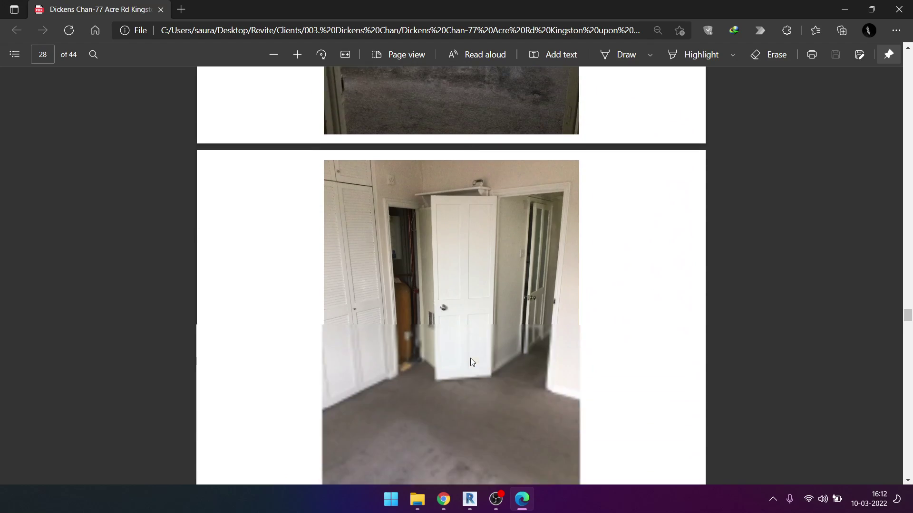
{"action": "scroll", "coordinate": [471, 362], "scroll_direction": "down", "scroll_amount": 5}
{"action": "scroll", "coordinate": [472, 366], "scroll_direction": "down", "scroll_amount": 5}
{"action": "scroll", "coordinate": [473, 366], "scroll_direction": "down", "scroll_amount": 5}
{"action": "scroll", "coordinate": [473, 366], "scroll_direction": "down", "scroll_amount": 5}
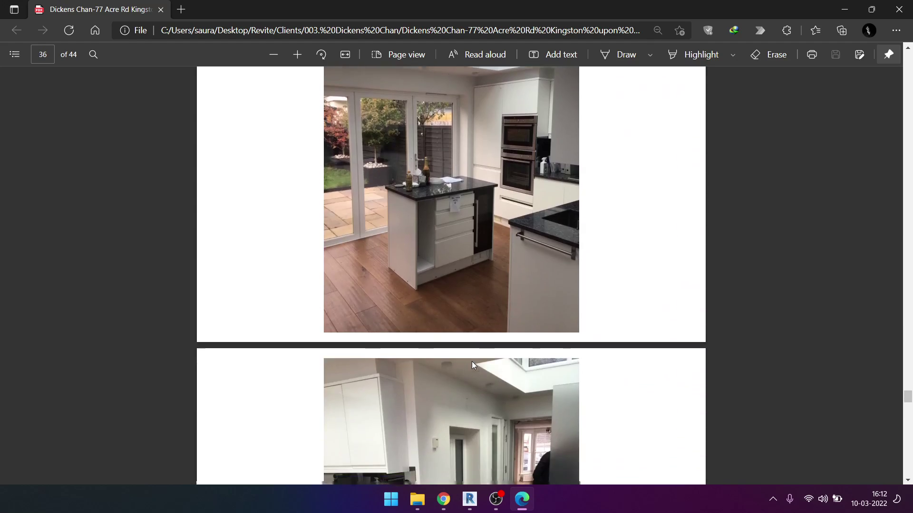
{"action": "scroll", "coordinate": [474, 365], "scroll_direction": "down", "scroll_amount": 5}
{"action": "scroll", "coordinate": [474, 366], "scroll_direction": "down", "scroll_amount": 5}
{"action": "scroll", "coordinate": [474, 365], "scroll_direction": "down", "scroll_amount": 5}
{"action": "scroll", "coordinate": [475, 367], "scroll_direction": "down", "scroll_amount": 5}
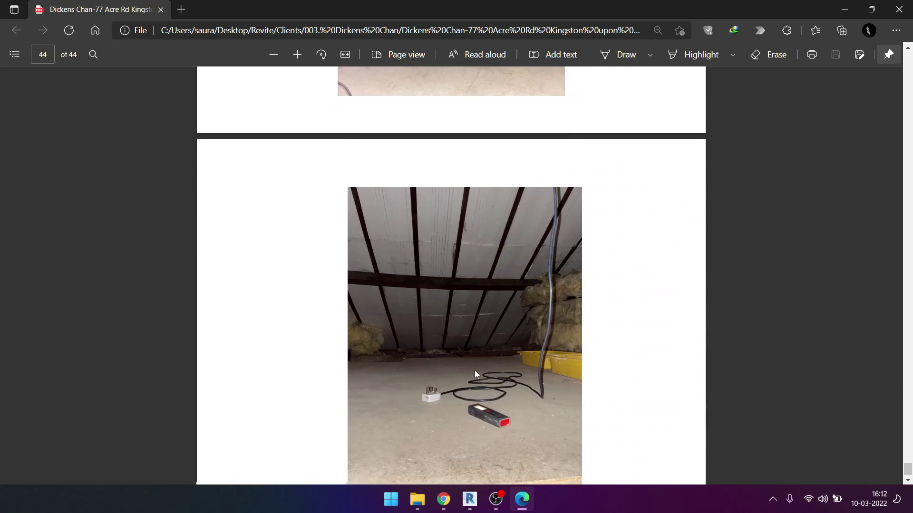
{"action": "scroll", "coordinate": [476, 373], "scroll_direction": "down", "scroll_amount": 2}
{"action": "scroll", "coordinate": [477, 374], "scroll_direction": "up", "scroll_amount": 3}
{"action": "scroll", "coordinate": [478, 375], "scroll_direction": "up", "scroll_amount": 3}
{"action": "scroll", "coordinate": [478, 375], "scroll_direction": "up", "scroll_amount": 3}
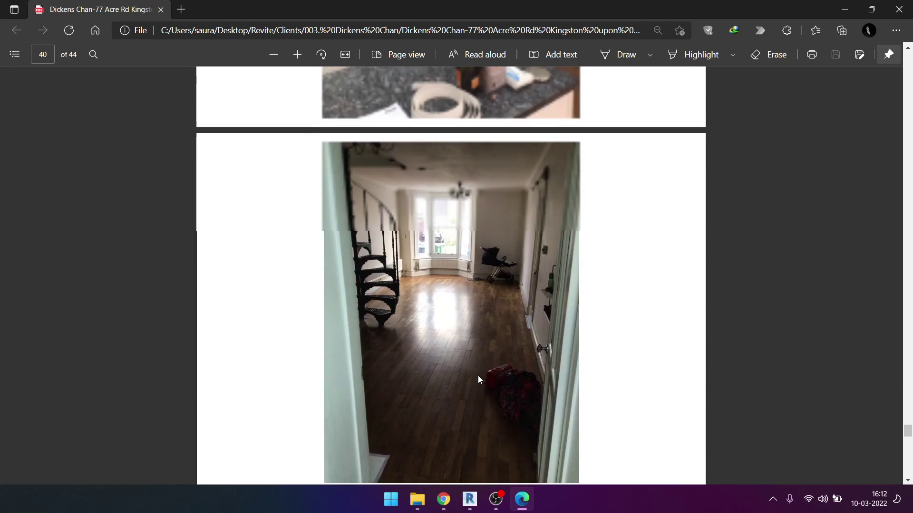
{"action": "scroll", "coordinate": [478, 376], "scroll_direction": "up", "scroll_amount": 3}
{"action": "scroll", "coordinate": [477, 376], "scroll_direction": "up", "scroll_amount": 4}
{"action": "scroll", "coordinate": [478, 375], "scroll_direction": "up", "scroll_amount": 4}
{"action": "scroll", "coordinate": [478, 376], "scroll_direction": "up", "scroll_amount": 4}
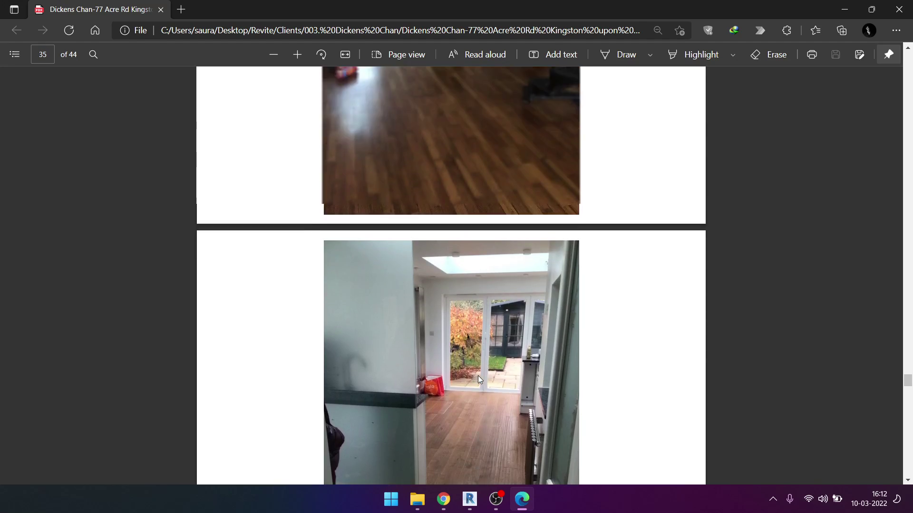
{"action": "scroll", "coordinate": [478, 375], "scroll_direction": "up", "scroll_amount": 4}
{"action": "scroll", "coordinate": [478, 376], "scroll_direction": "up", "scroll_amount": 4}
{"action": "scroll", "coordinate": [477, 374], "scroll_direction": "up", "scroll_amount": 4}
{"action": "scroll", "coordinate": [478, 374], "scroll_direction": "up", "scroll_amount": 4}
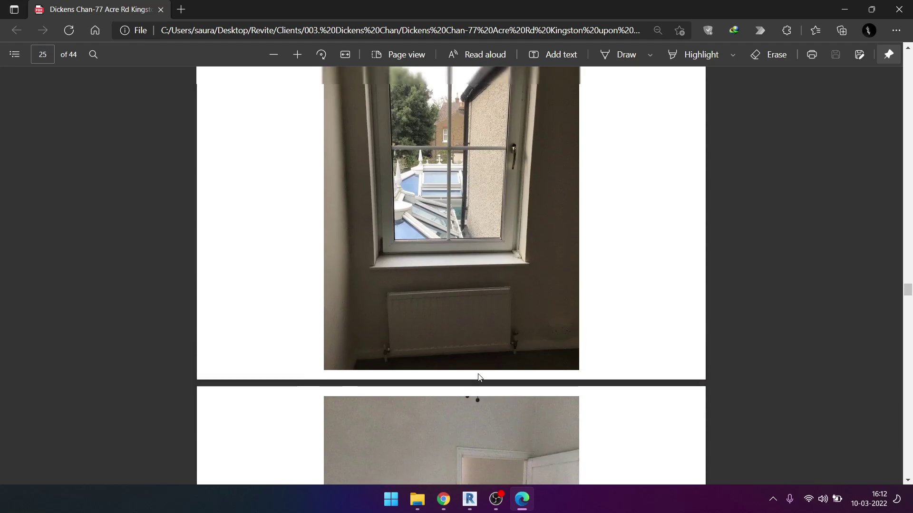
{"action": "scroll", "coordinate": [478, 373], "scroll_direction": "up", "scroll_amount": 4}
{"action": "scroll", "coordinate": [477, 377], "scroll_direction": "up", "scroll_amount": 4}
{"action": "scroll", "coordinate": [478, 377], "scroll_direction": "up", "scroll_amount": 4}
{"action": "scroll", "coordinate": [478, 377], "scroll_direction": "up", "scroll_amount": 4}
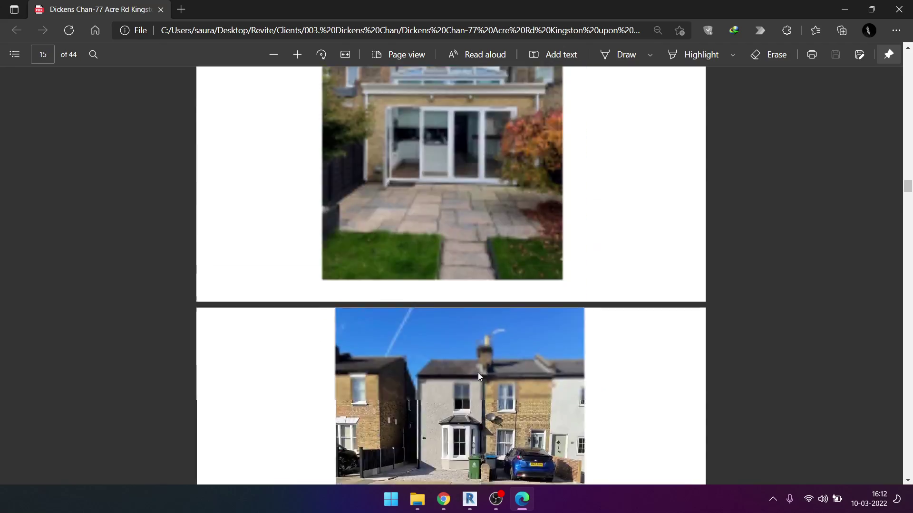
{"action": "scroll", "coordinate": [478, 377], "scroll_direction": "up", "scroll_amount": 4}
{"action": "scroll", "coordinate": [478, 372], "scroll_direction": "down", "scroll_amount": 4}
{"action": "scroll", "coordinate": [477, 373], "scroll_direction": "down", "scroll_amount": 5}
{"action": "scroll", "coordinate": [478, 373], "scroll_direction": "up", "scroll_amount": 3}
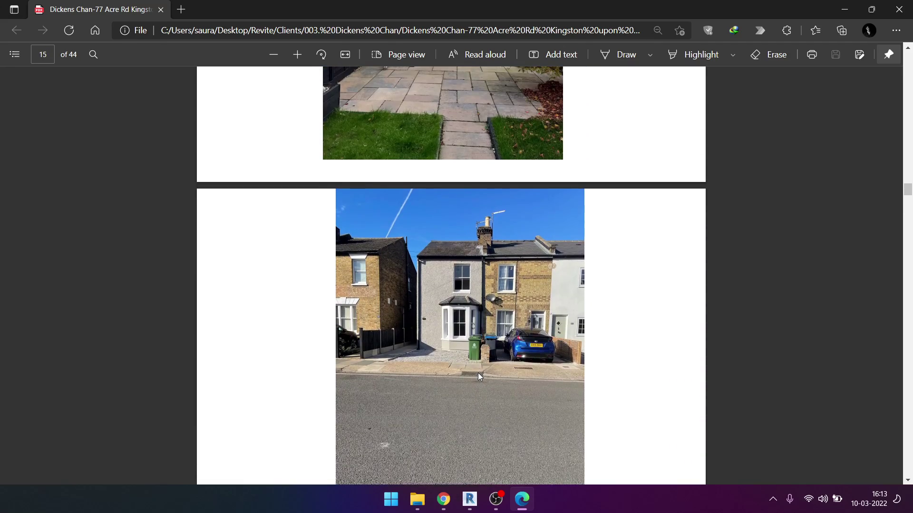
{"action": "scroll", "coordinate": [464, 333], "scroll_direction": "up", "scroll_amount": 3, "text": "ctrl"}
{"action": "scroll", "coordinate": [463, 333], "scroll_direction": "up", "scroll_amount": 3, "text": "ctrl"}
{"action": "scroll", "coordinate": [319, 339], "scroll_direction": "right", "scroll_amount": 3}
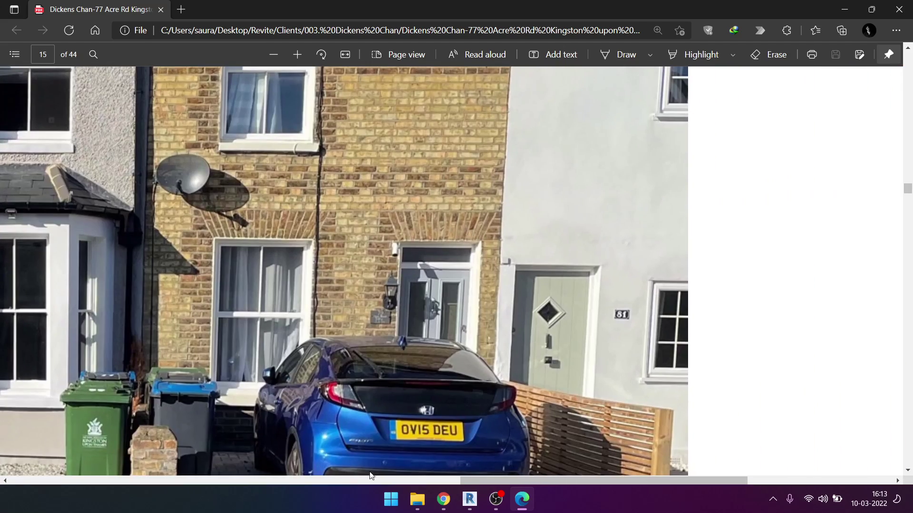
{"action": "left_click_drag", "start_coordinate": [469, 479], "coordinate": [356, 479]}
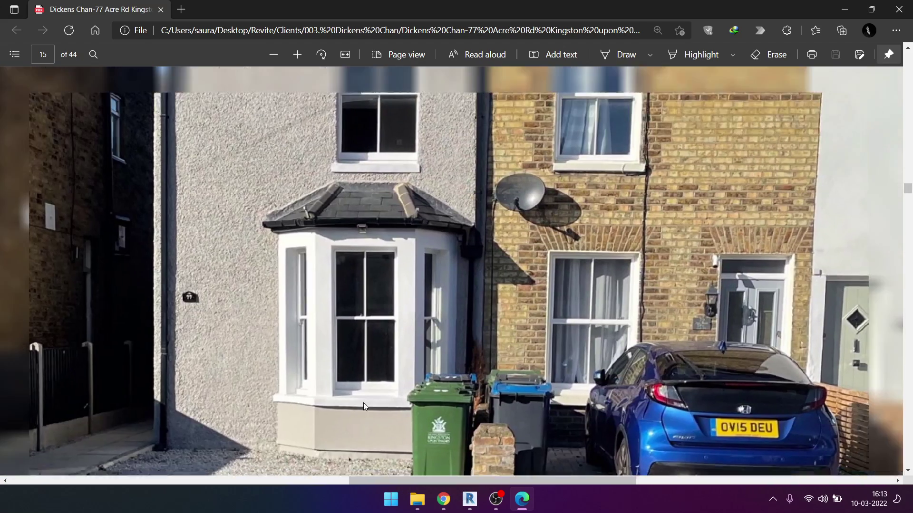
{"action": "scroll", "coordinate": [359, 376], "scroll_direction": "down", "scroll_amount": 2, "text": "ctrl"}
{"action": "scroll", "coordinate": [372, 315], "scroll_direction": "down", "scroll_amount": 2, "text": "ctrl"}
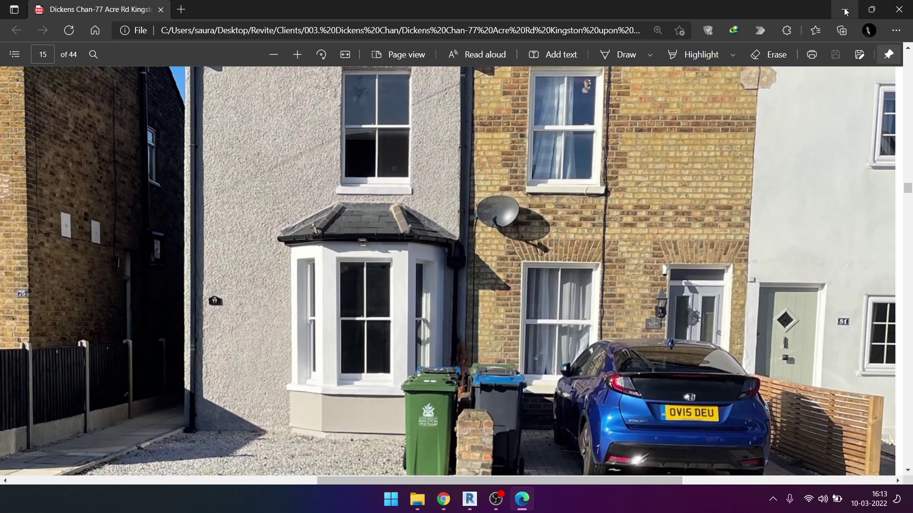
{"action": "key", "text": "alt+Tab"}
{"action": "scroll", "coordinate": [501, 199], "scroll_direction": "up", "scroll_amount": 3}
Step: Hide the site photo, view the house from FRONT, zoom into the bay, and start Model In-Place
{"action": "middle_click_drag", "start_coordinate": [501, 198], "coordinate": [540, 254], "text": "shift"}
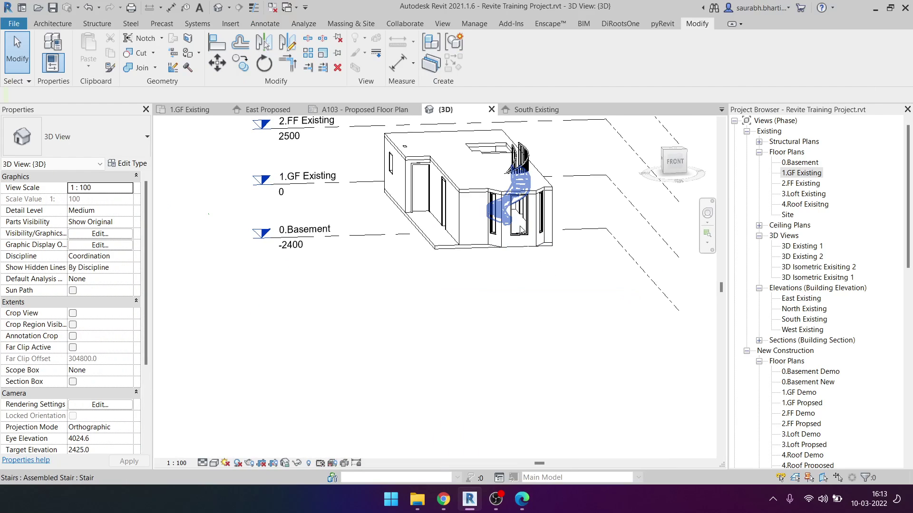
{"action": "key", "text": "alt+Tab"}
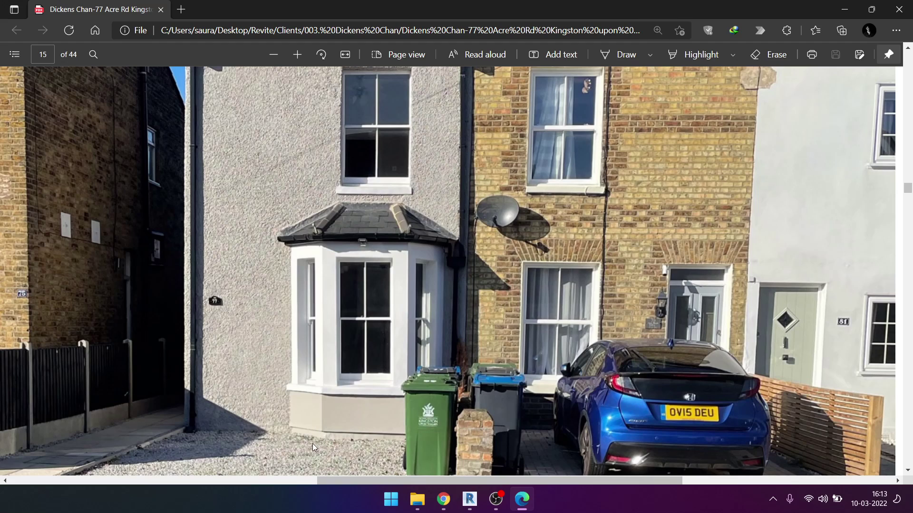
{"action": "left_click", "coordinate": [840, 7]}
{"action": "left_click", "coordinate": [671, 161]}
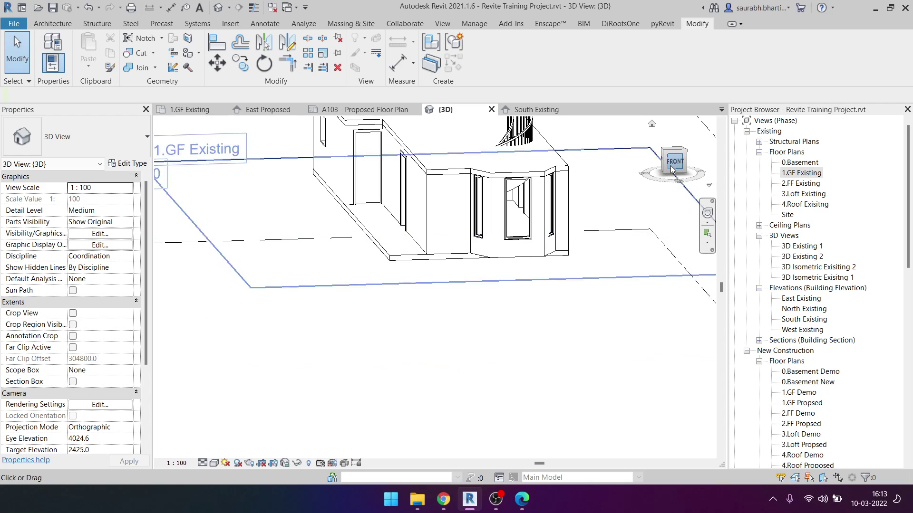
{"action": "scroll", "coordinate": [475, 238], "scroll_direction": "up", "scroll_amount": 2}
{"action": "scroll", "coordinate": [461, 237], "scroll_direction": "up", "scroll_amount": 3}
{"action": "scroll", "coordinate": [457, 237], "scroll_direction": "up", "scroll_amount": 3}
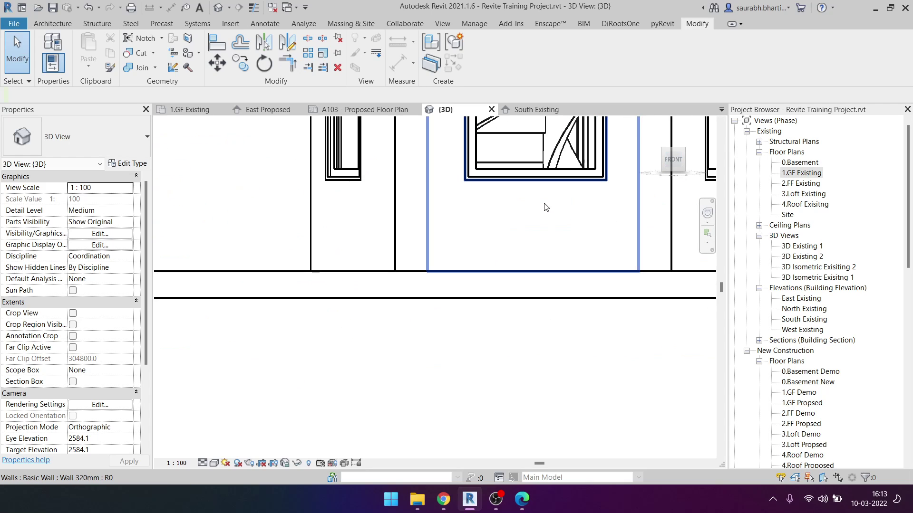
{"action": "scroll", "coordinate": [456, 236], "scroll_direction": "up", "scroll_amount": 2}
{"action": "key", "text": "i"}
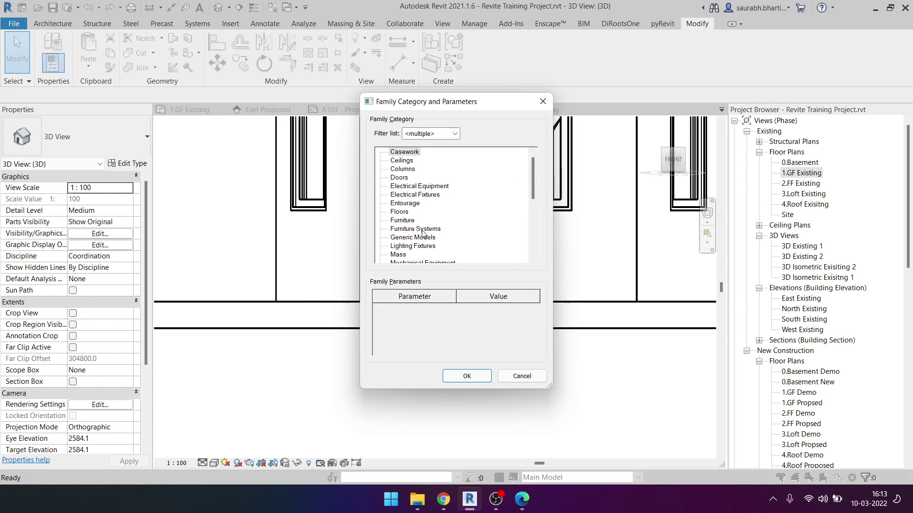
Step: Accept the default family category and the name Generic Models 1
{"action": "left_click", "coordinate": [466, 376]}
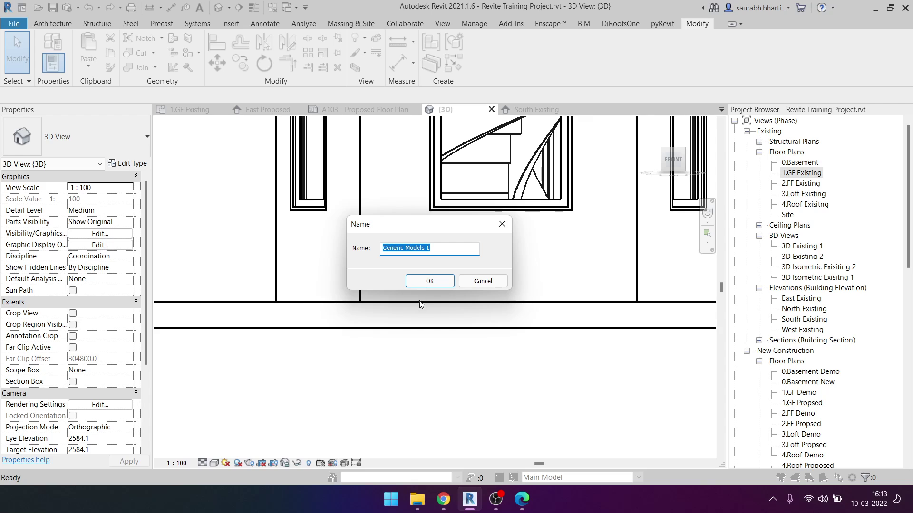
{"action": "left_click", "coordinate": [426, 281]}
{"action": "mouse_move", "coordinate": [403, 290]}
{"action": "middle_mouse_down", "text": "shift"}
{"action": "mouse_move", "coordinate": [442, 369]}
{"action": "mouse_move", "coordinate": [483, 300]}
{"action": "middle_mouse_up", "text": "shift"}
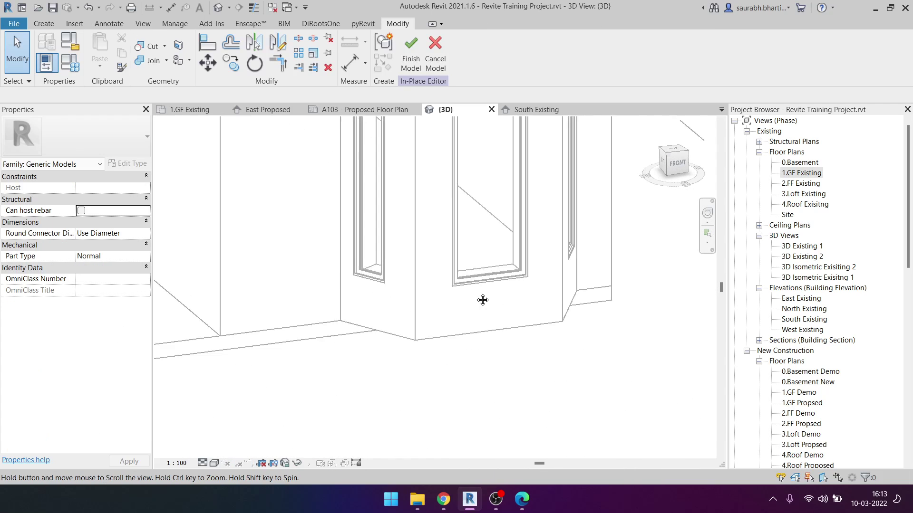
Step: Check the bay-window site photo, then list the Create tab's void form types
{"action": "left_click", "coordinate": [51, 23]}
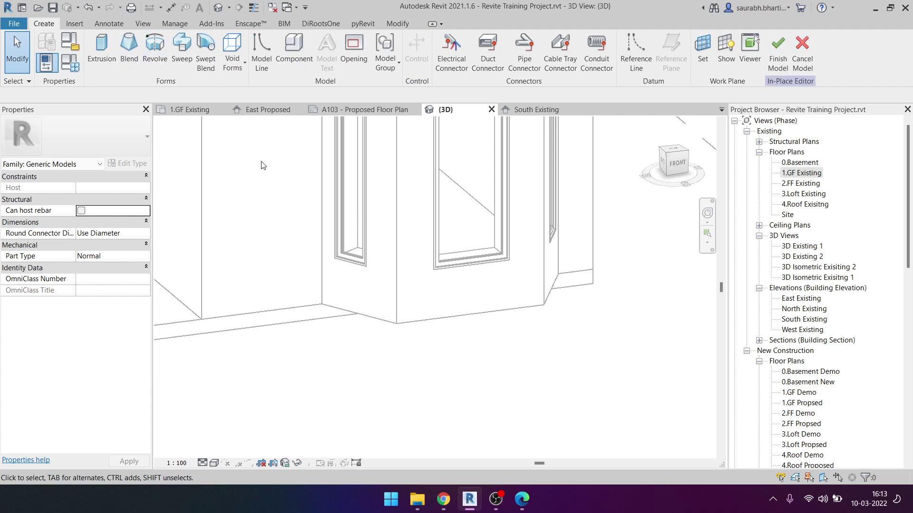
{"action": "mouse_move", "coordinate": [386, 276]}
{"action": "middle_mouse_down", "text": "shift"}
{"action": "mouse_move", "coordinate": [544, 354]}
{"action": "mouse_move", "coordinate": [463, 292]}
{"action": "middle_mouse_up", "text": "shift"}
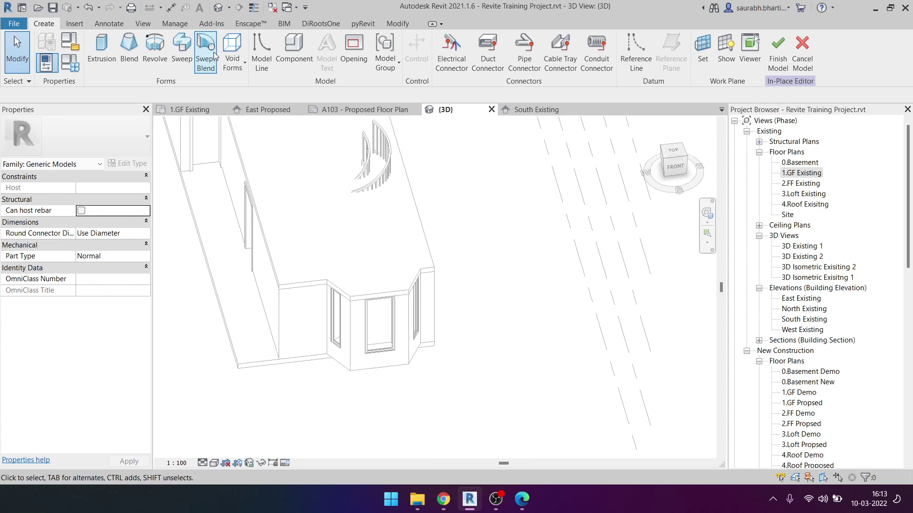
{"action": "left_click", "coordinate": [529, 506]}
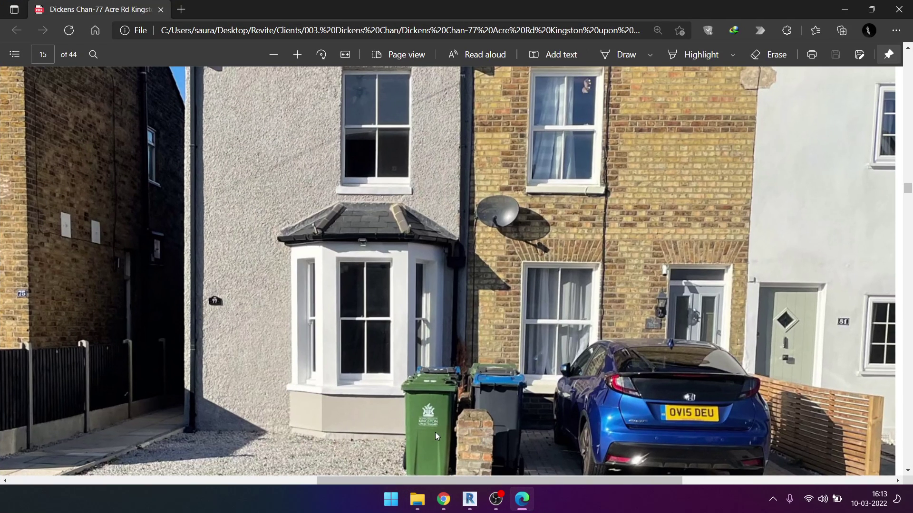
{"action": "left_click", "coordinate": [845, 13]}
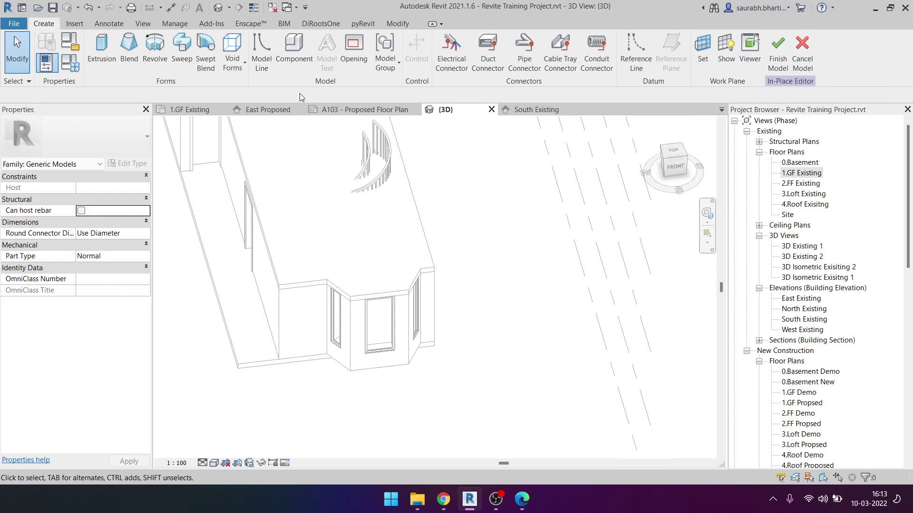
{"action": "left_click", "coordinate": [237, 71]}
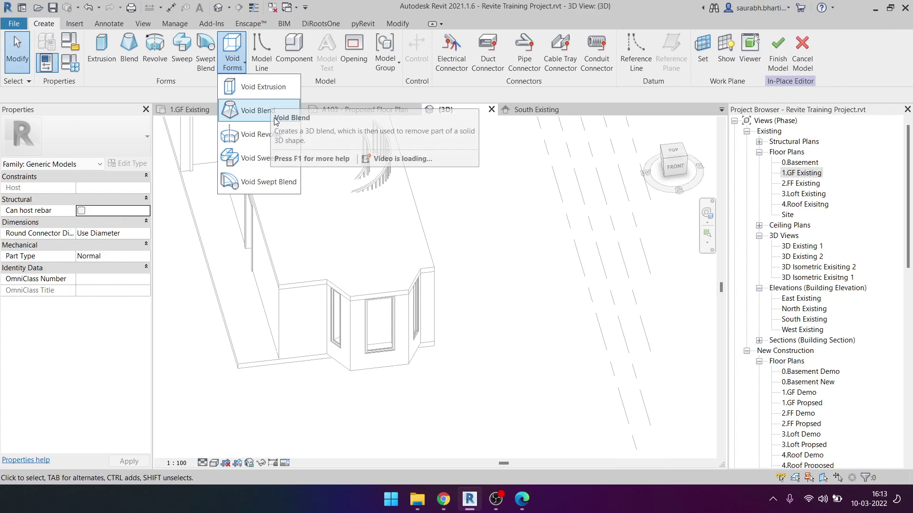
Step: Start a void sweep and choose to pick its path from edges
{"action": "left_click", "coordinate": [273, 170]}
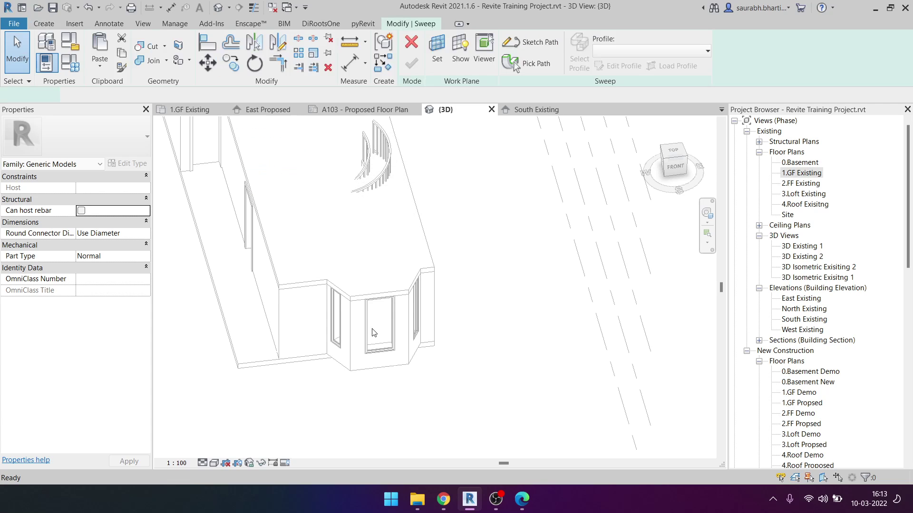
{"action": "middle_click_drag", "start_coordinate": [477, 237], "coordinate": [508, 256]}
{"action": "left_click", "coordinate": [518, 68]}
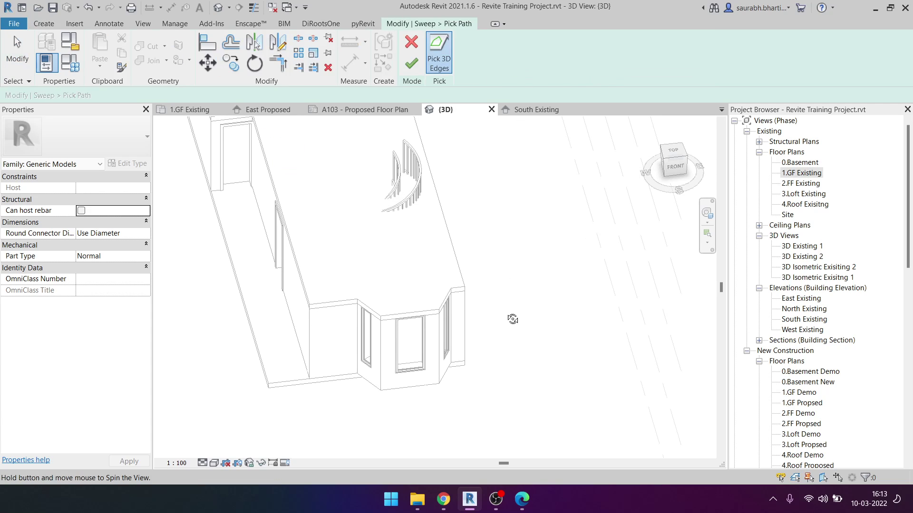
{"action": "middle_click_drag", "start_coordinate": [511, 318], "coordinate": [563, 262], "text": "shift"}
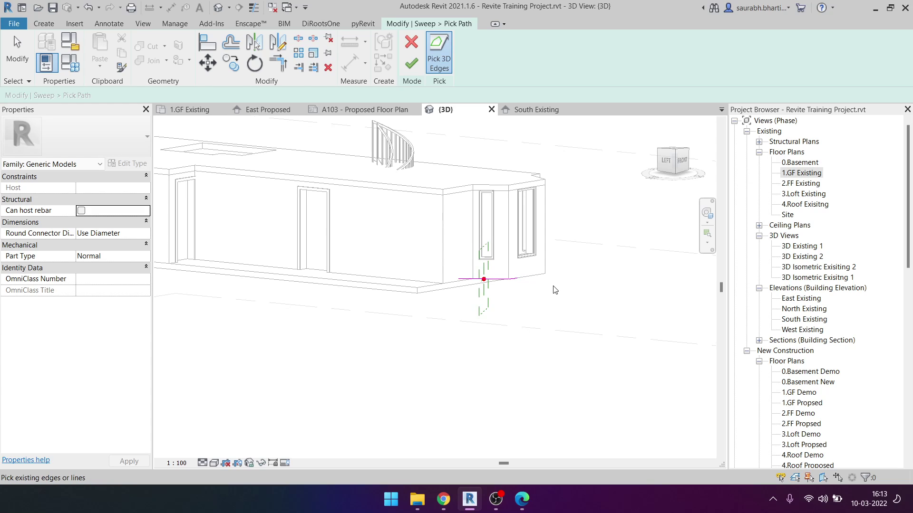
{"action": "middle_click_drag", "start_coordinate": [527, 297], "coordinate": [468, 244], "text": "shift"}
Step: Set the in-place family category to Walls
{"action": "left_click", "coordinate": [70, 42]}
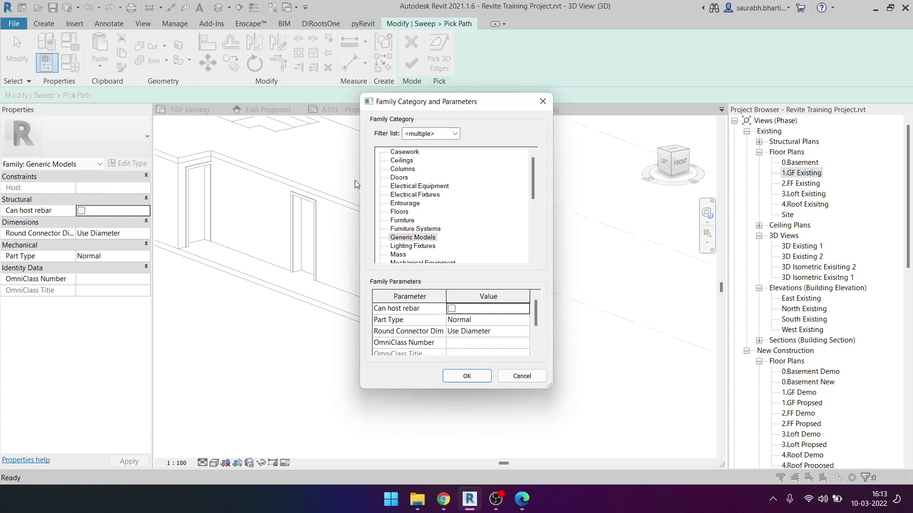
{"action": "scroll", "coordinate": [428, 226], "scroll_direction": "down", "scroll_amount": 4}
{"action": "scroll", "coordinate": [419, 247], "scroll_direction": "down", "scroll_amount": 2}
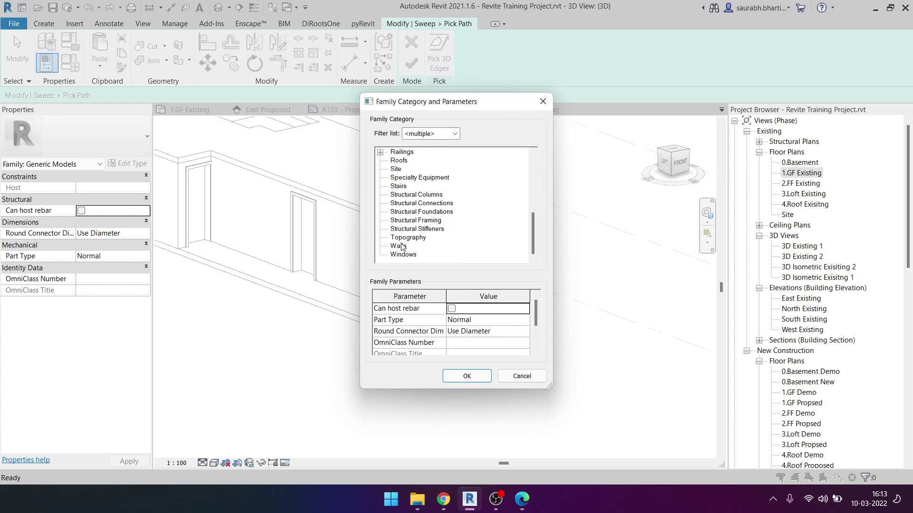
{"action": "left_click", "coordinate": [402, 247]}
{"action": "left_click", "coordinate": [466, 375]}
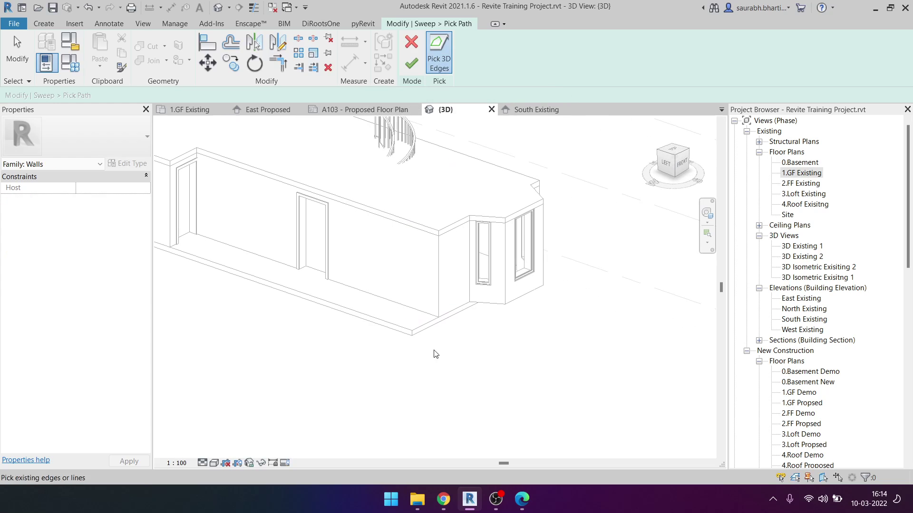
Step: Pick a bay wall bottom edge as part of the sweep path
{"action": "middle_click_drag", "start_coordinate": [461, 210], "coordinate": [434, 259]}
{"action": "scroll", "coordinate": [460, 310], "scroll_direction": "up", "scroll_amount": 3}
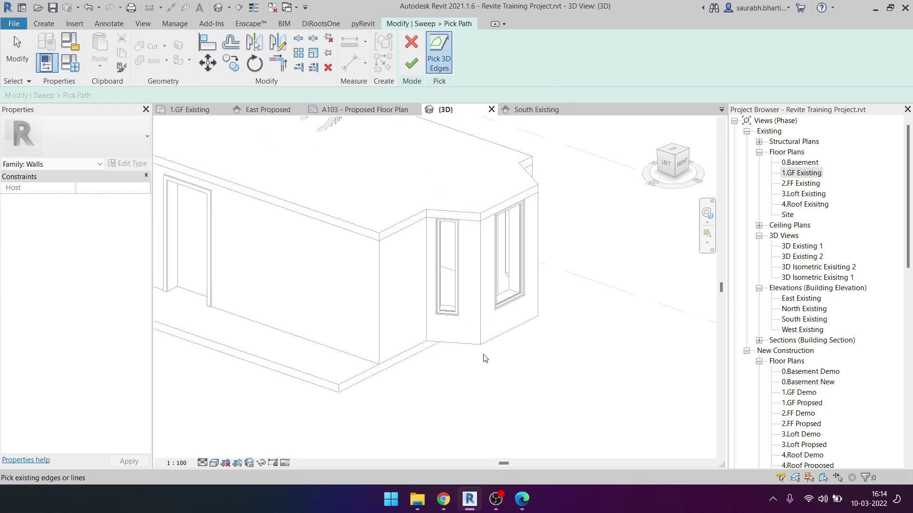
{"action": "mouse_move", "coordinate": [522, 343]}
{"action": "middle_mouse_down", "text": "shift"}
{"action": "mouse_move", "coordinate": [436, 369]}
{"action": "mouse_move", "coordinate": [611, 228]}
{"action": "middle_mouse_up", "text": "shift"}
{"action": "left_click", "coordinate": [389, 386]}
{"action": "key", "text": "Escape"}
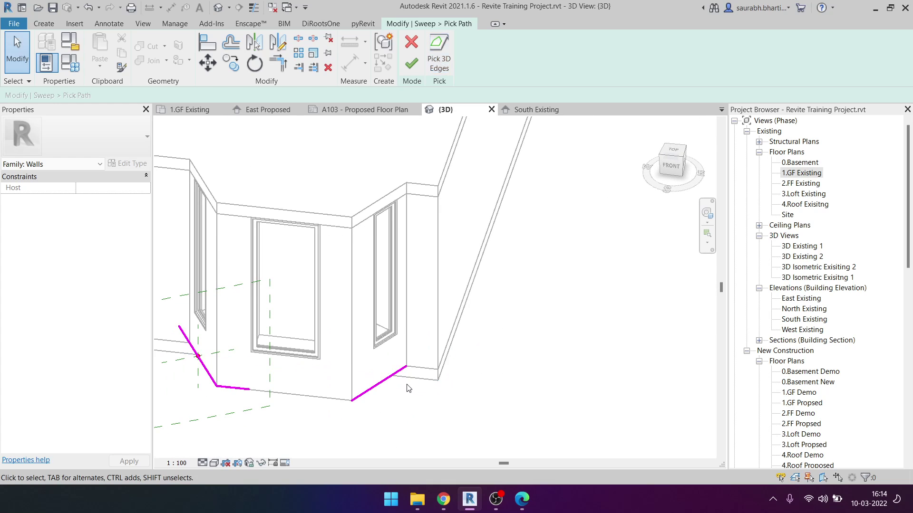
Step: Join two path segments into a corner with Trim/Extend (TR)
{"action": "key", "text": "t"}
{"action": "key", "text": "r"}
{"action": "left_click", "coordinate": [240, 388]}
{"action": "left_click", "coordinate": [378, 384]}
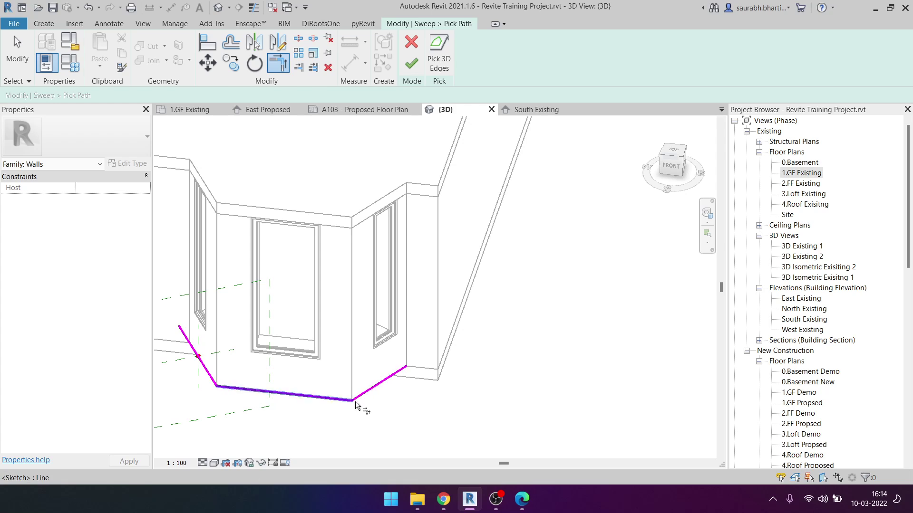
{"action": "middle_click_drag", "start_coordinate": [319, 408], "coordinate": [451, 422]}
{"action": "key", "text": "Escape"}
Step: Shorten the overlong path segment to 948.0 at the wall corner and finish the path
{"action": "left_click", "coordinate": [462, 355]}
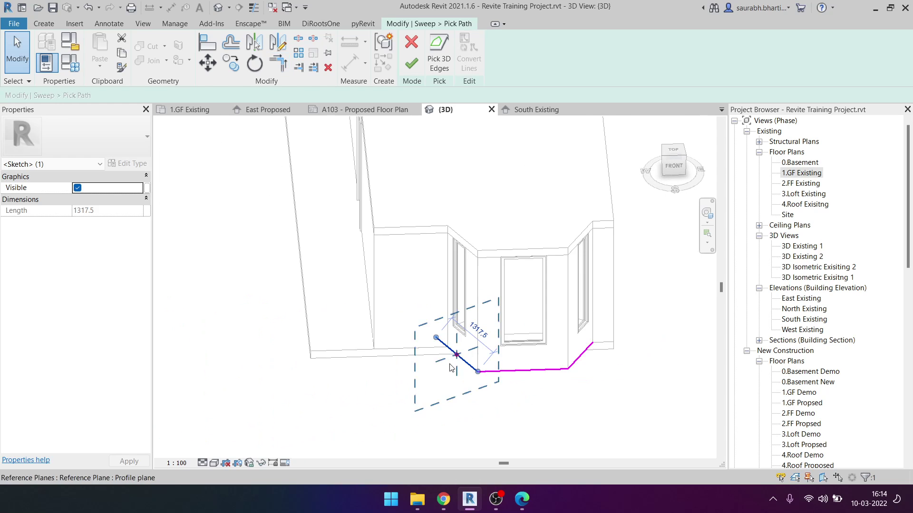
{"action": "mouse_move", "coordinate": [462, 356]}
{"action": "middle_mouse_down", "text": "shift"}
{"action": "mouse_move", "coordinate": [527, 415]}
{"action": "mouse_move", "coordinate": [421, 349]}
{"action": "middle_mouse_up", "text": "shift"}
{"action": "left_click_drag", "start_coordinate": [421, 349], "coordinate": [441, 353]}
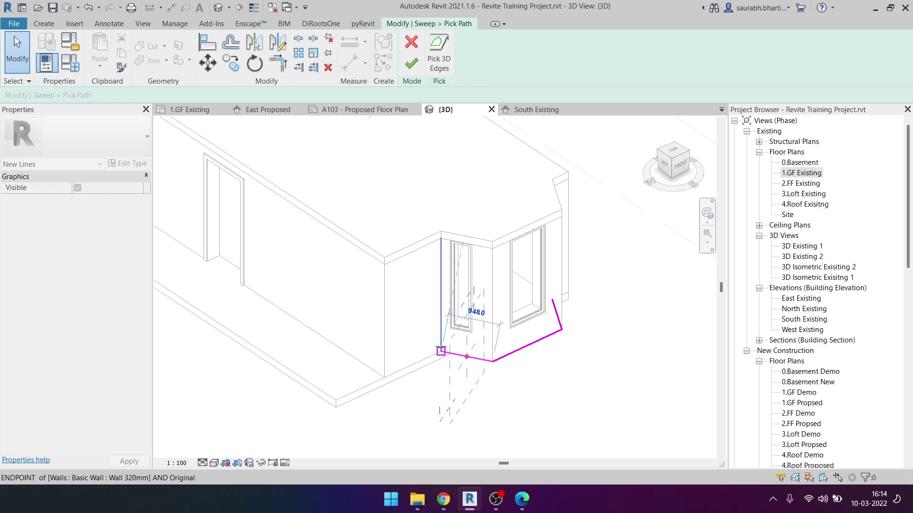
{"action": "mouse_move", "coordinate": [442, 353]}
{"action": "middle_mouse_down", "text": "shift"}
{"action": "mouse_move", "coordinate": [475, 398]}
{"action": "mouse_move", "coordinate": [456, 371]}
{"action": "mouse_move", "coordinate": [522, 328]}
{"action": "middle_mouse_up", "text": "shift"}
{"action": "key", "text": "Escape"}
{"action": "scroll", "coordinate": [447, 361], "scroll_direction": "up", "scroll_amount": 5}
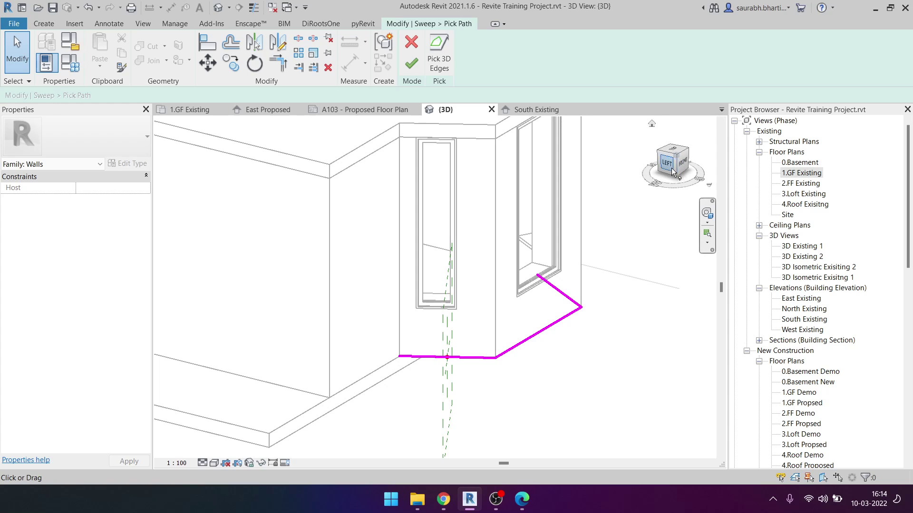
{"action": "left_click", "coordinate": [412, 63]}
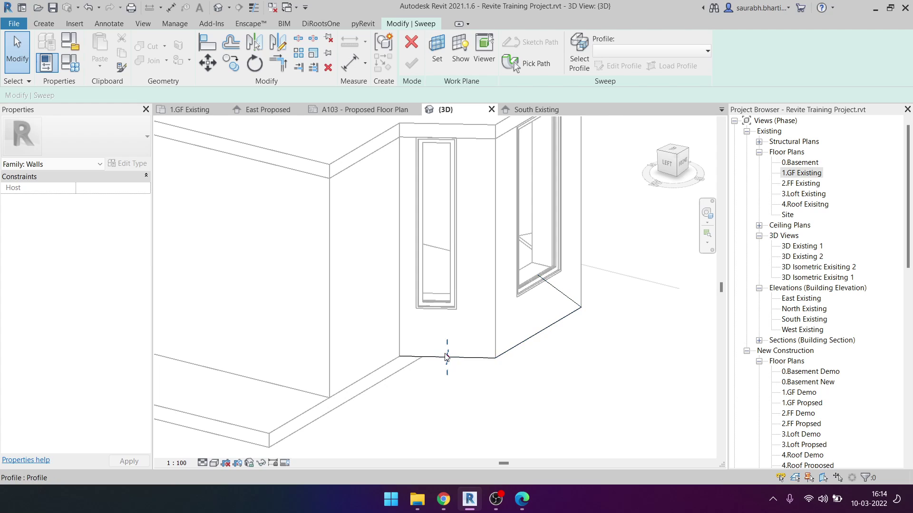
Step: Start editing the sweep profile in a front-facing view
{"action": "scroll", "coordinate": [425, 327], "scroll_direction": "down", "scroll_amount": 2}
{"action": "middle_click_drag", "start_coordinate": [426, 327], "coordinate": [442, 328], "text": "shift"}
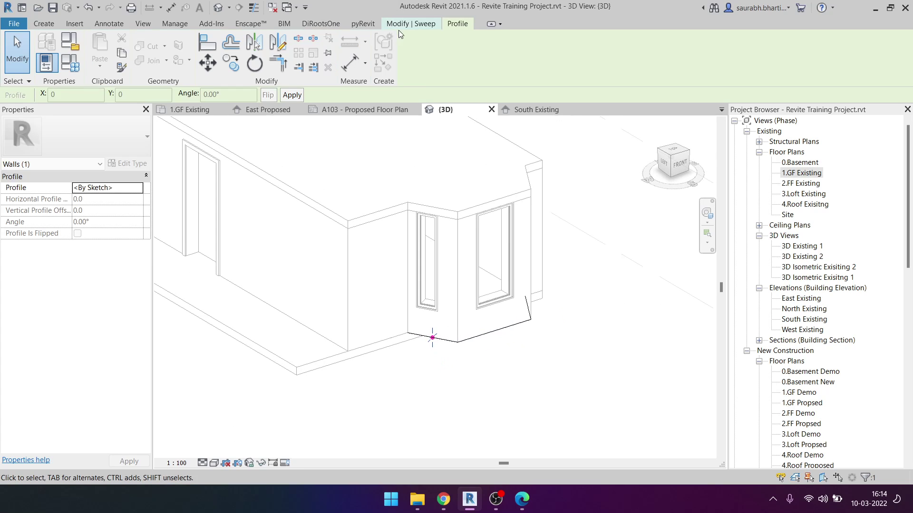
{"action": "left_click", "coordinate": [410, 25]}
{"action": "left_click", "coordinate": [641, 67]}
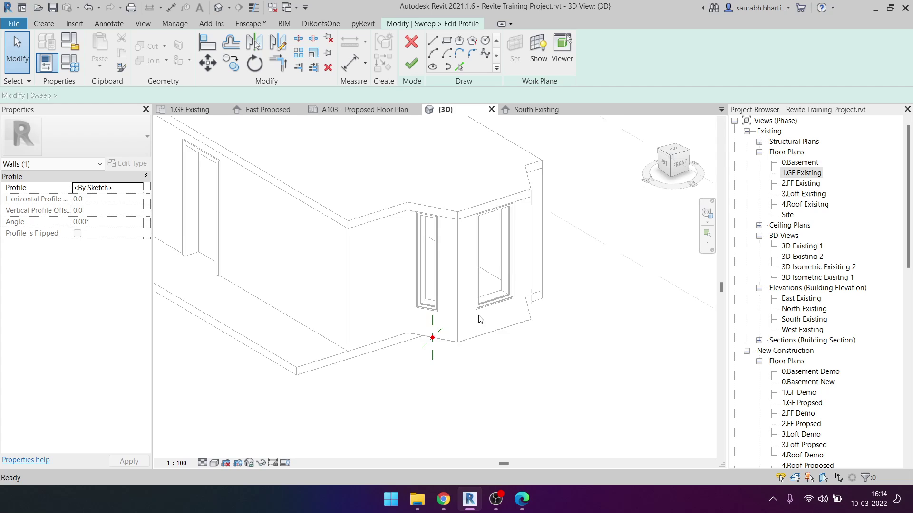
{"action": "scroll", "coordinate": [494, 306], "scroll_direction": "up", "scroll_amount": 2}
{"action": "scroll", "coordinate": [494, 306], "scroll_direction": "up", "scroll_amount": 2}
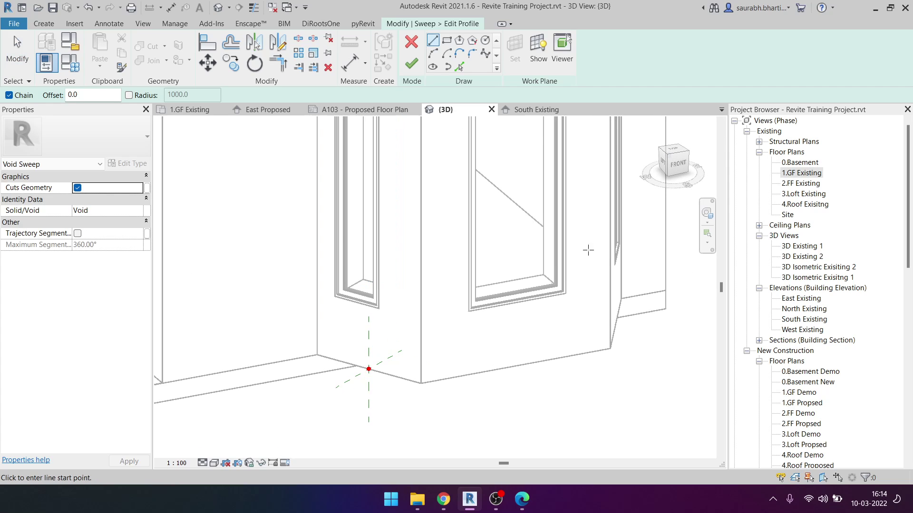
{"action": "left_click", "coordinate": [681, 169]}
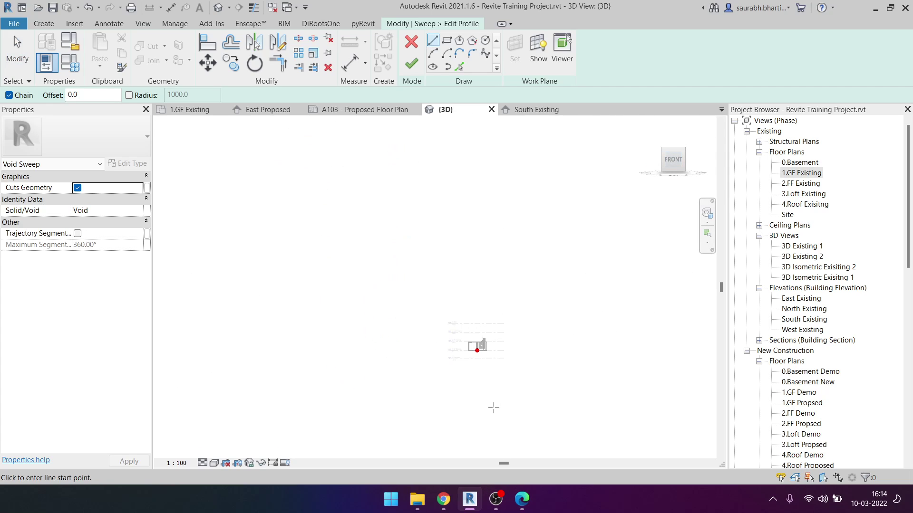
{"action": "scroll", "coordinate": [380, 256], "scroll_direction": "up", "scroll_amount": 3}
{"action": "scroll", "coordinate": [380, 256], "scroll_direction": "up", "scroll_amount": 2}
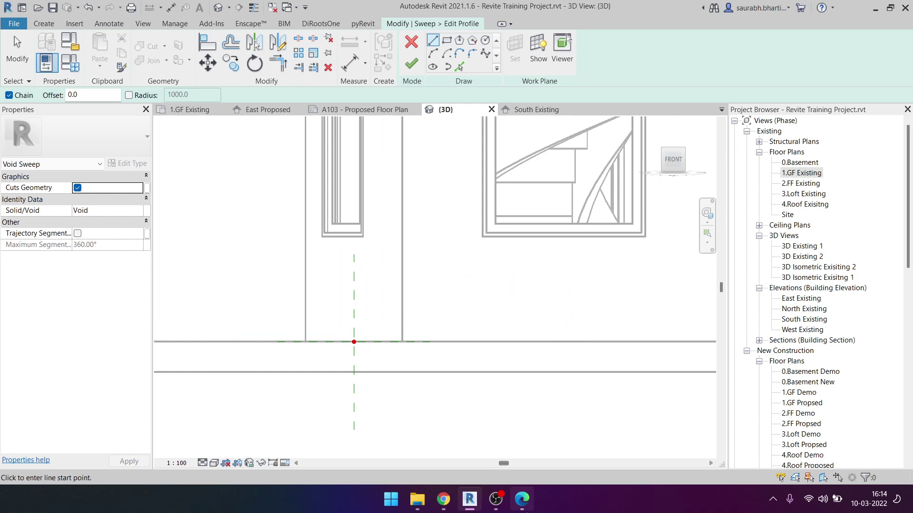
Step: Check the site photo, then draw a small rectangular profile at the path start
{"action": "left_click", "coordinate": [521, 499]}
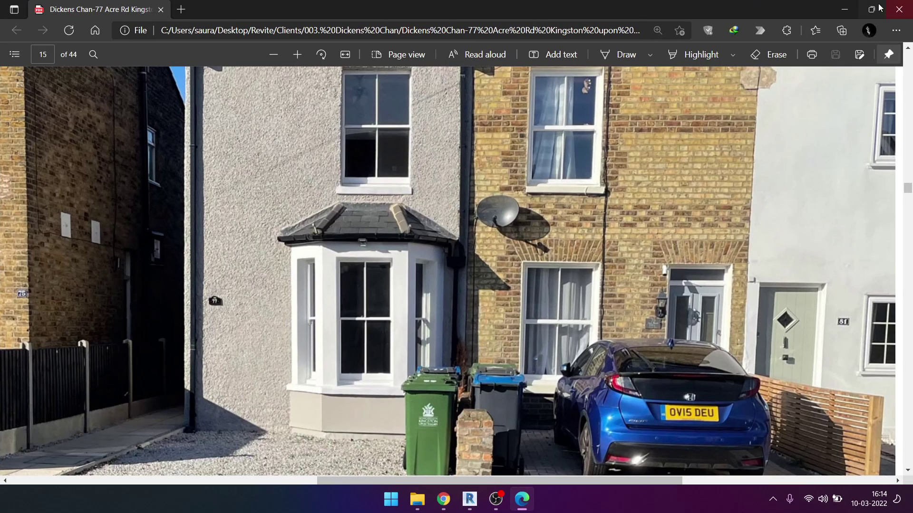
{"action": "left_click", "coordinate": [847, 7]}
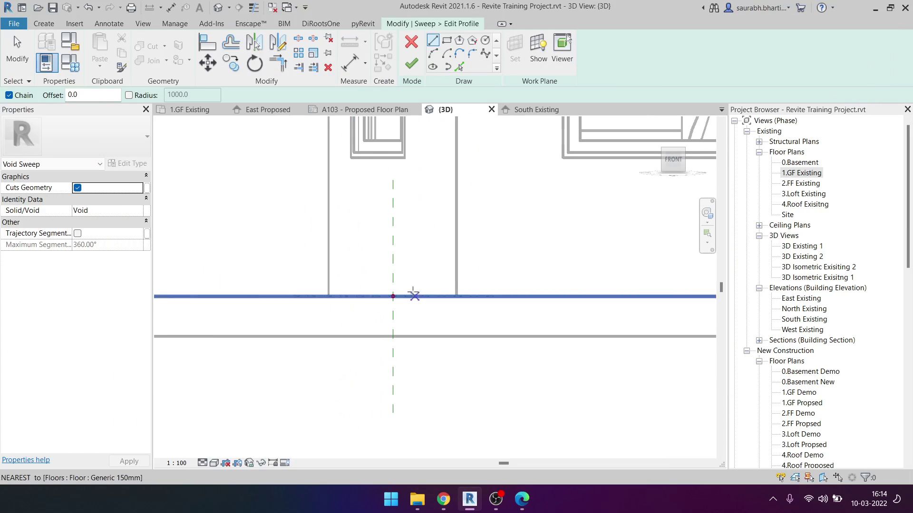
{"action": "scroll", "coordinate": [408, 260], "scroll_direction": "down", "scroll_amount": 2}
{"action": "left_click", "coordinate": [446, 40]}
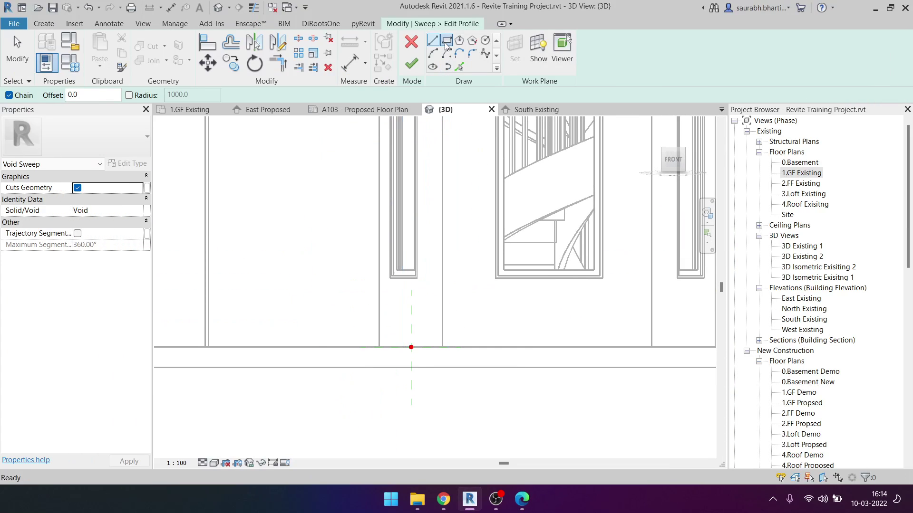
{"action": "scroll", "coordinate": [409, 349], "scroll_direction": "up", "scroll_amount": 1}
{"action": "left_click", "coordinate": [409, 341]}
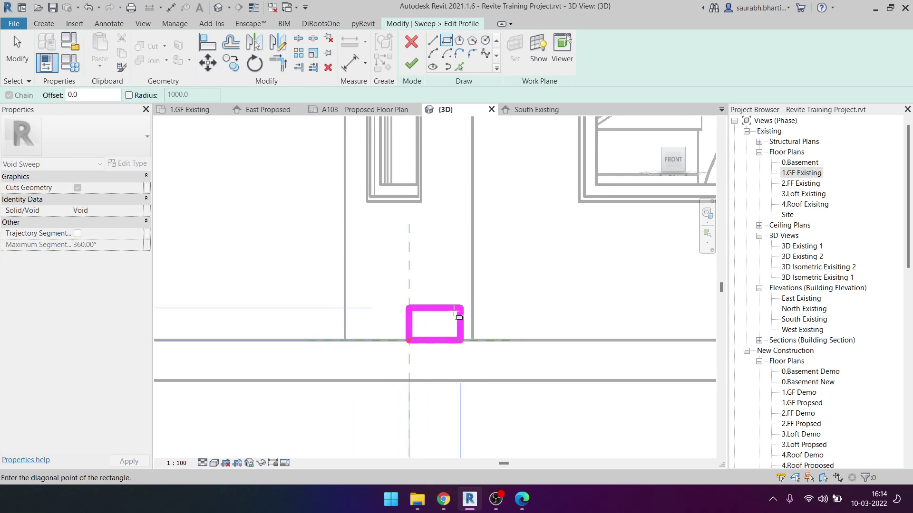
{"action": "left_click", "coordinate": [438, 314]}
{"action": "mouse_move", "coordinate": [438, 314]}
{"action": "middle_mouse_down", "text": "shift"}
{"action": "mouse_move", "coordinate": [314, 282]}
{"action": "mouse_move", "coordinate": [580, 459]}
{"action": "mouse_move", "coordinate": [653, 156]}
{"action": "middle_mouse_up", "text": "shift"}
{"action": "key", "text": "Escape"}
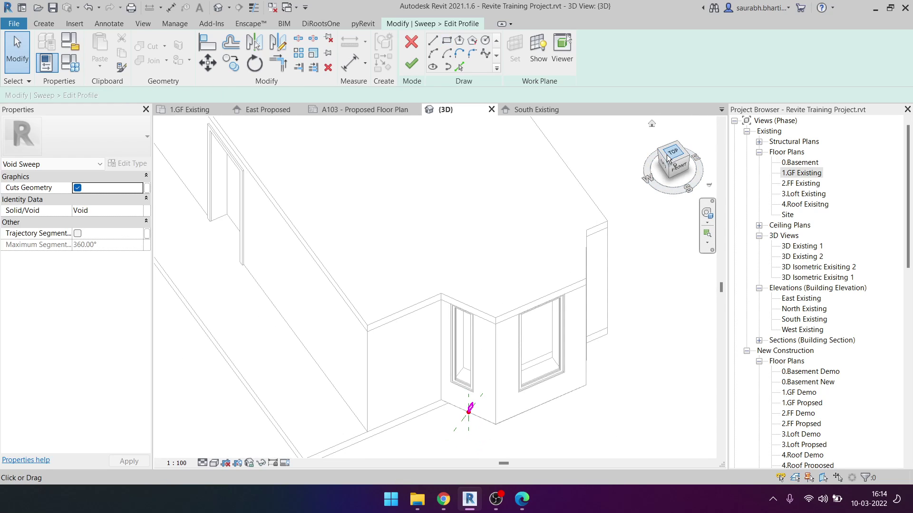
Step: Review the profile from the Top view and finish the profile edit
{"action": "left_click", "coordinate": [672, 152]}
{"action": "scroll", "coordinate": [434, 301], "scroll_direction": "up", "scroll_amount": 3}
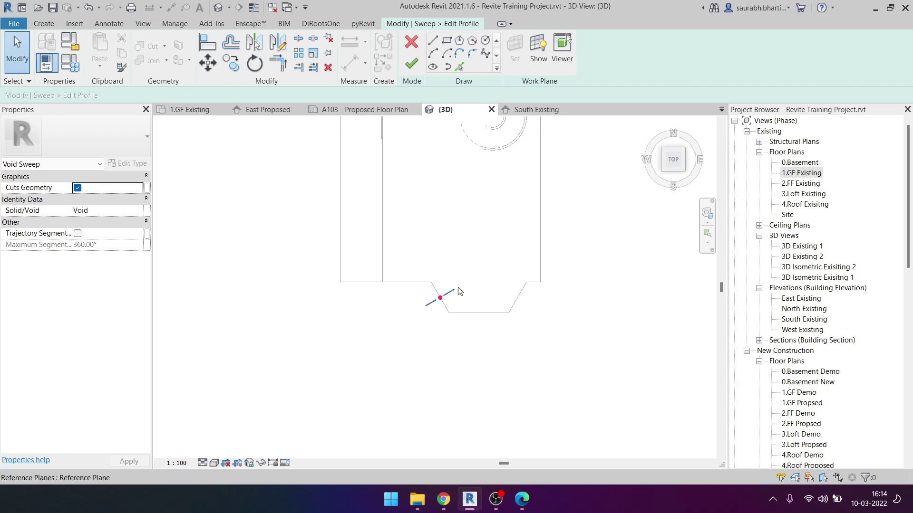
{"action": "scroll", "coordinate": [414, 318], "scroll_direction": "up", "scroll_amount": 5}
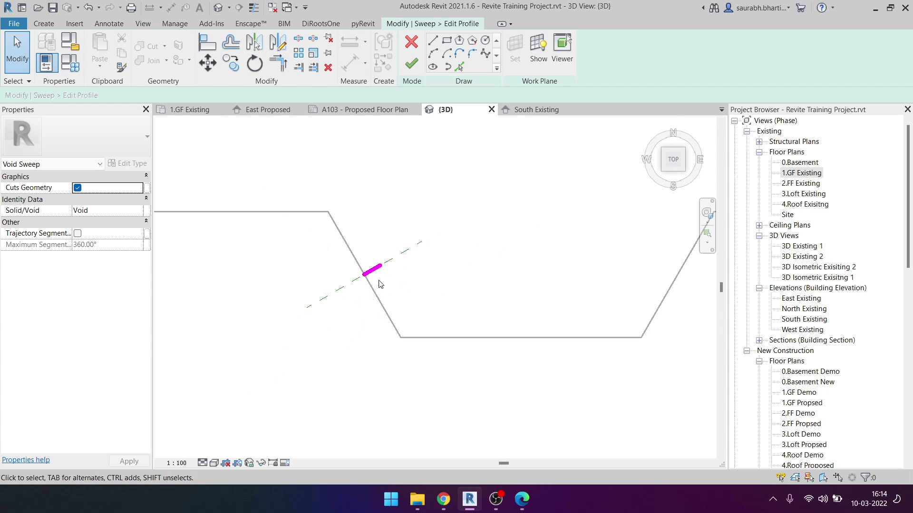
{"action": "mouse_move", "coordinate": [380, 290]}
{"action": "middle_mouse_down", "text": "shift"}
{"action": "mouse_move", "coordinate": [477, 216]}
{"action": "mouse_move", "coordinate": [494, 275]}
{"action": "middle_mouse_up", "text": "shift"}
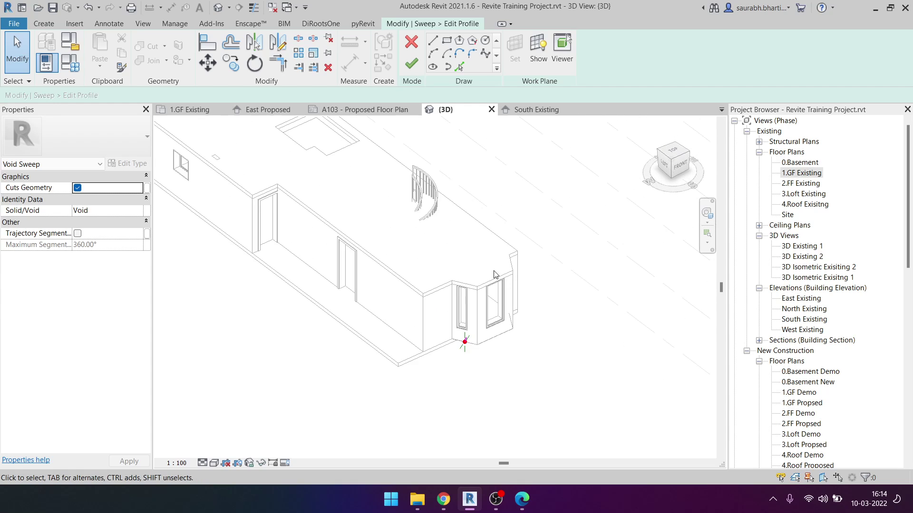
{"action": "left_click", "coordinate": [403, 70]}
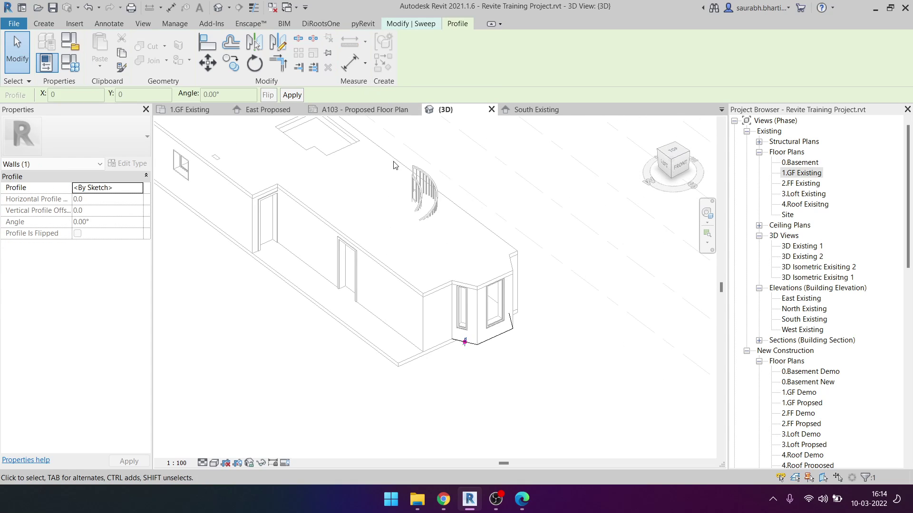
Step: Finish the void sweep so the band runs along the bay wall base
{"action": "mouse_move", "coordinate": [394, 165]}
{"action": "middle_mouse_down", "text": "shift"}
{"action": "mouse_move", "coordinate": [493, 367]}
{"action": "mouse_move", "coordinate": [464, 336]}
{"action": "mouse_move", "coordinate": [469, 388]}
{"action": "mouse_move", "coordinate": [428, 300]}
{"action": "mouse_move", "coordinate": [473, 380]}
{"action": "mouse_move", "coordinate": [444, 355]}
{"action": "mouse_move", "coordinate": [444, 328]}
{"action": "middle_mouse_up", "text": "shift"}
{"action": "scroll", "coordinate": [463, 339], "scroll_direction": "up", "scroll_amount": 3}
{"action": "left_click", "coordinate": [464, 340]}
{"action": "left_click", "coordinate": [429, 301]}
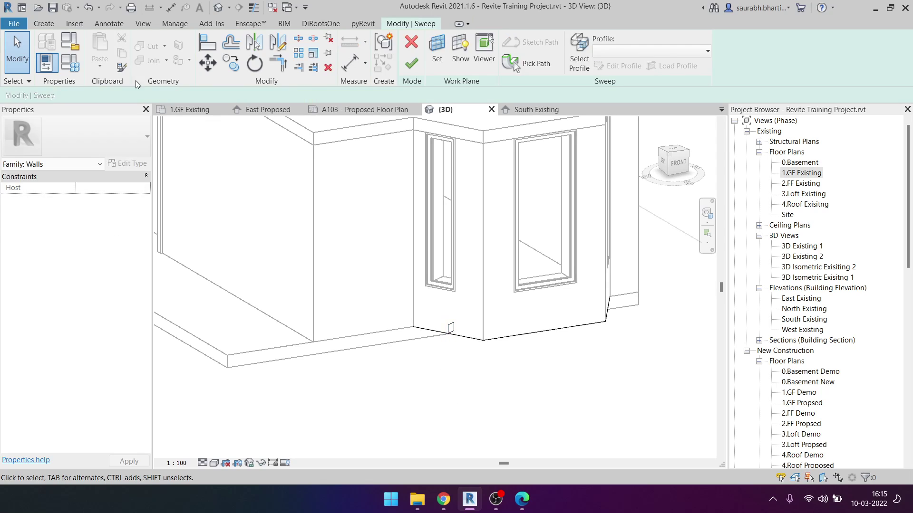
{"action": "left_click", "coordinate": [408, 63]}
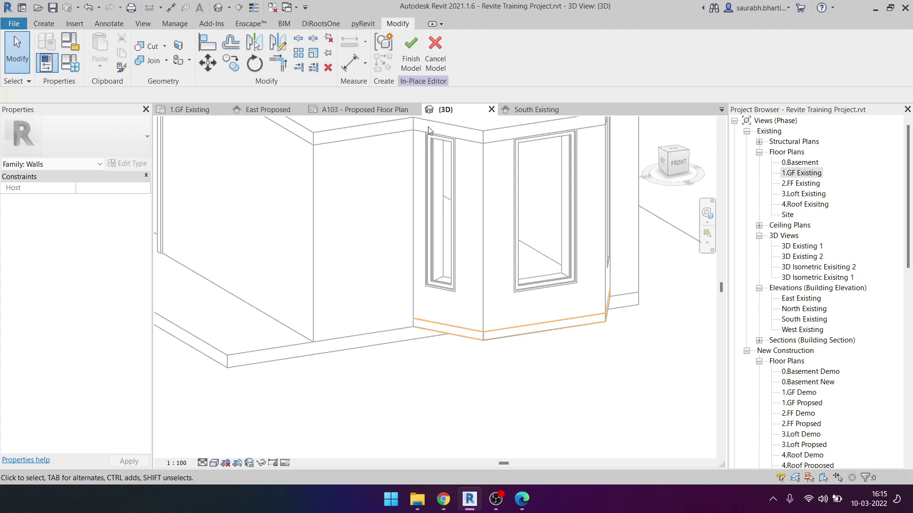
Step: Cut the bay wall with the void band using Cut Geometry
{"action": "mouse_move", "coordinate": [477, 300]}
{"action": "middle_mouse_down", "text": "shift"}
{"action": "mouse_move", "coordinate": [366, 341]}
{"action": "mouse_move", "coordinate": [212, 176]}
{"action": "middle_mouse_up", "text": "shift"}
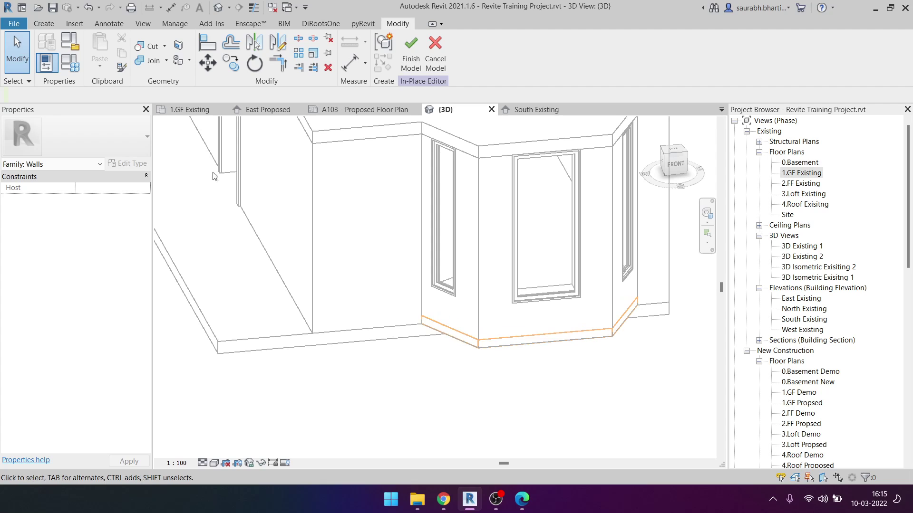
{"action": "left_click", "coordinate": [137, 50]}
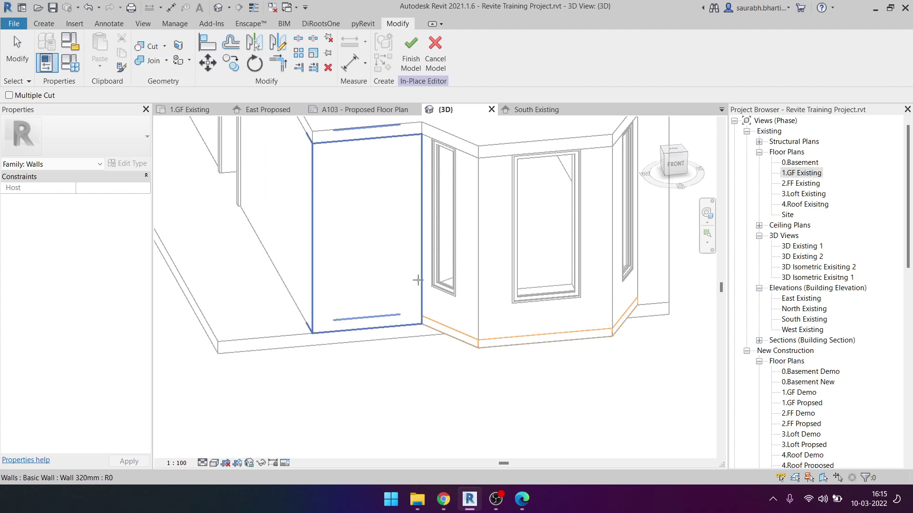
{"action": "left_click", "coordinate": [468, 308]}
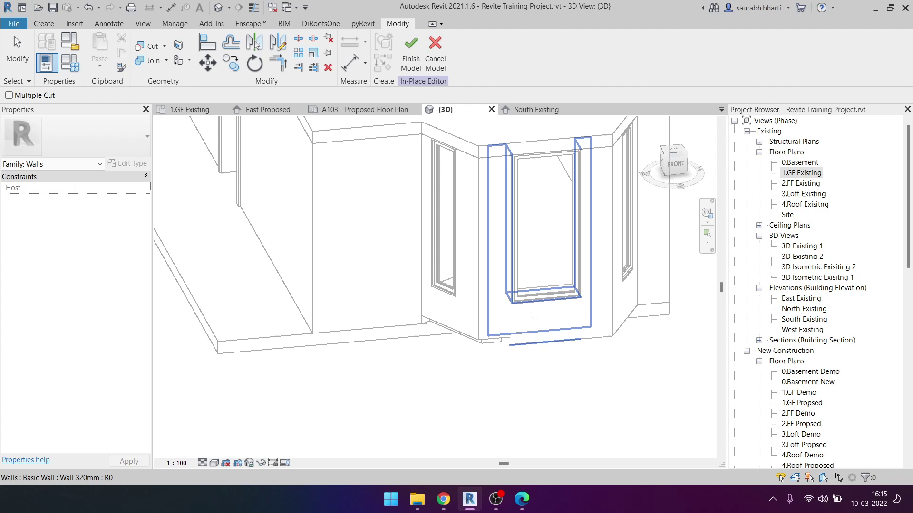
{"action": "left_click", "coordinate": [558, 345]}
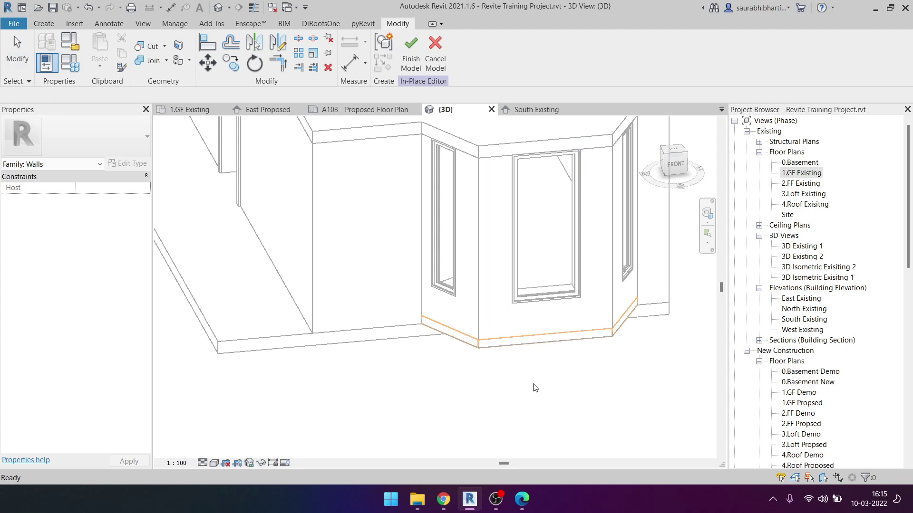
{"action": "mouse_move", "coordinate": [553, 349]}
{"action": "middle_mouse_down", "text": "shift"}
{"action": "mouse_move", "coordinate": [614, 392]}
{"action": "mouse_move", "coordinate": [531, 399]}
{"action": "middle_mouse_up", "text": "shift"}
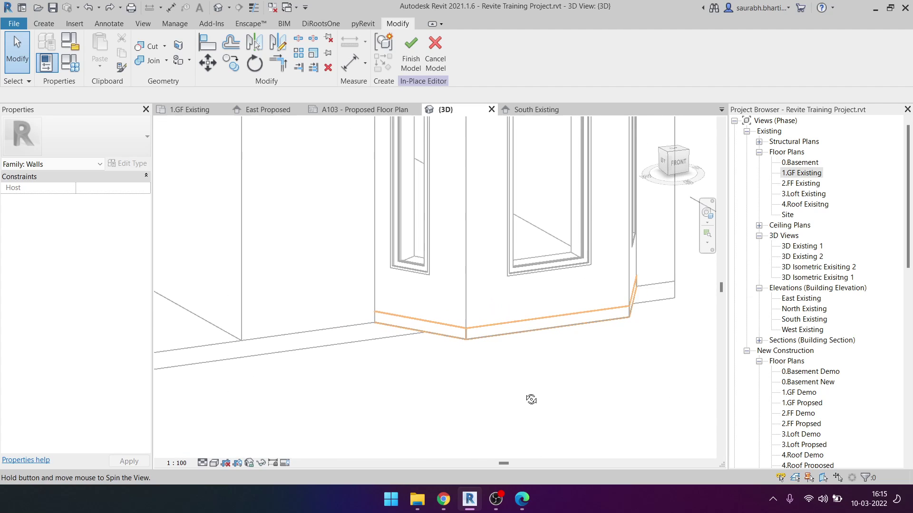
Step: Attempt to finish the in-place model and dismiss the void form error
{"action": "left_click", "coordinate": [489, 341]}
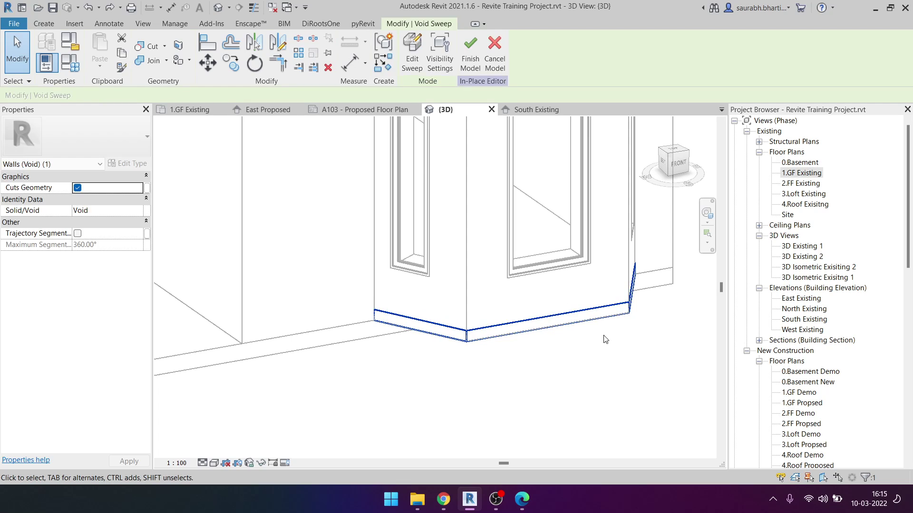
{"action": "left_click", "coordinate": [464, 70]}
{"action": "left_click", "coordinate": [550, 288]}
{"action": "left_click", "coordinate": [241, 141]}
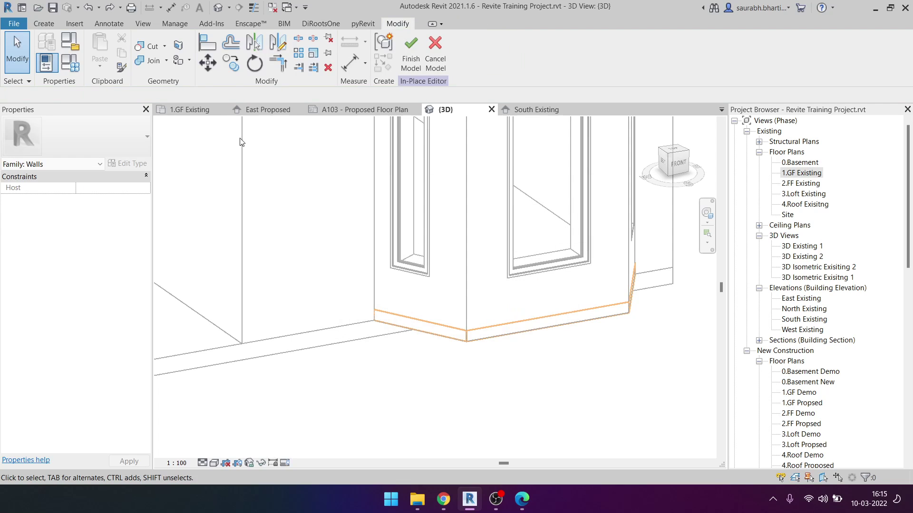
Step: Cut the wall under the window with the void band again and reopen the sweep
{"action": "left_click", "coordinate": [142, 46]}
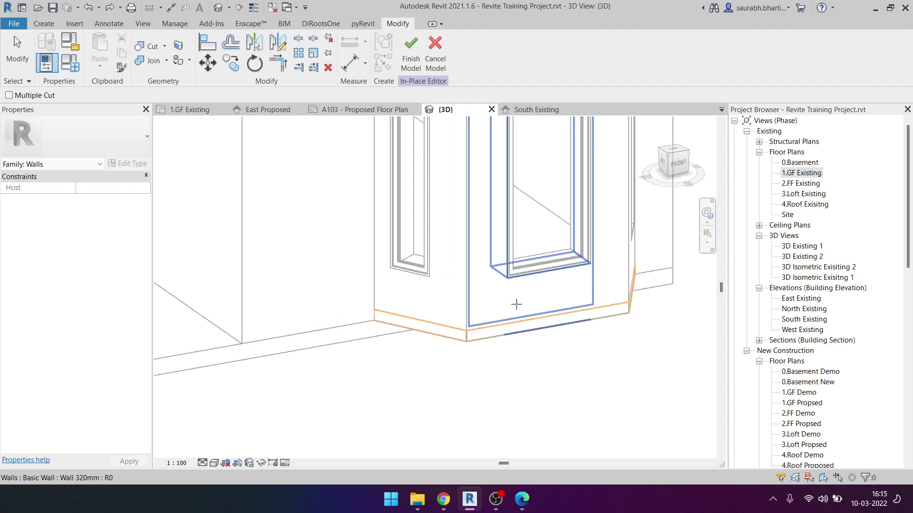
{"action": "left_click", "coordinate": [528, 330]}
{"action": "left_click", "coordinate": [601, 377]}
{"action": "mouse_move", "coordinate": [601, 377]}
{"action": "middle_mouse_down", "text": "shift"}
{"action": "mouse_move", "coordinate": [534, 318]}
{"action": "mouse_move", "coordinate": [597, 249]}
{"action": "mouse_move", "coordinate": [599, 354]}
{"action": "mouse_move", "coordinate": [472, 340]}
{"action": "mouse_move", "coordinate": [503, 412]}
{"action": "mouse_move", "coordinate": [461, 393]}
{"action": "middle_mouse_up", "text": "shift"}
{"action": "double_click", "coordinate": [570, 330]}
{"action": "scroll", "coordinate": [459, 366], "scroll_direction": "up", "scroll_amount": 3}
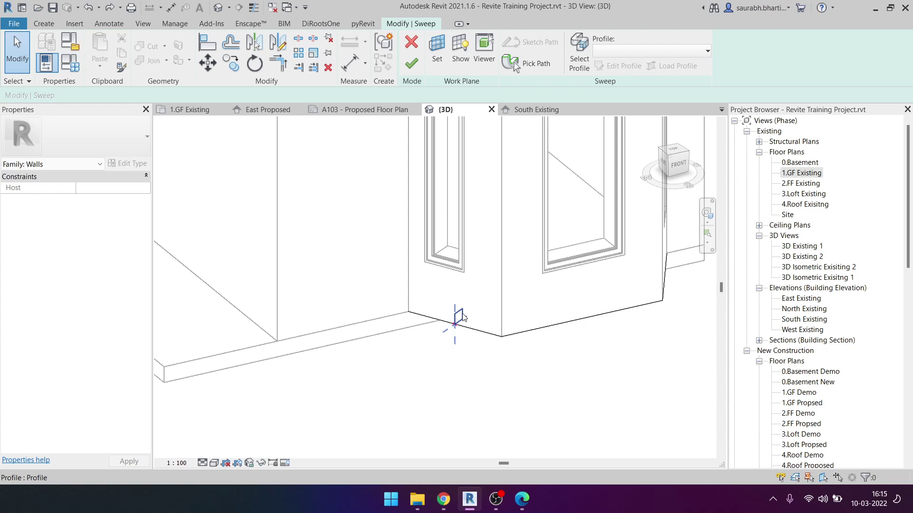
Step: Select the sweep profile, then cancel the sweep's edit mode
{"action": "left_click", "coordinate": [462, 313]}
{"action": "scroll", "coordinate": [442, 350], "scroll_direction": "down", "scroll_amount": 1}
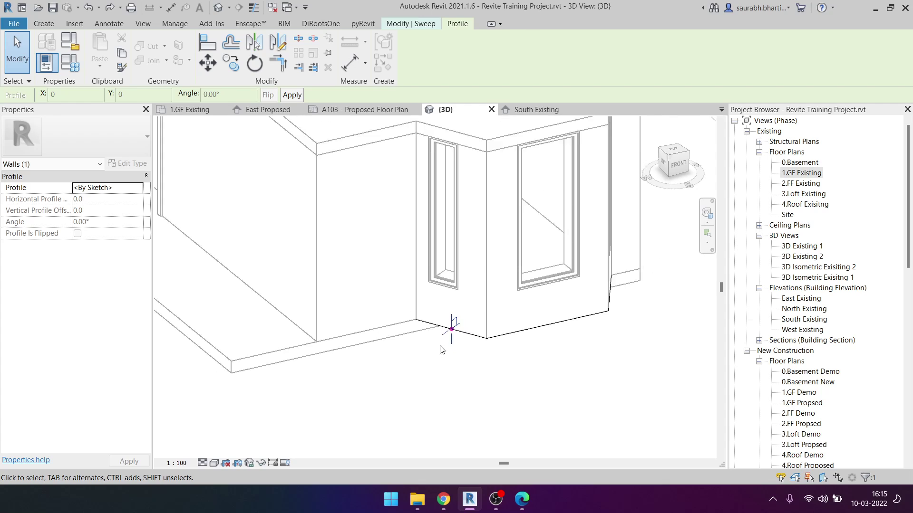
{"action": "scroll", "coordinate": [442, 349], "scroll_direction": "down", "scroll_amount": 1}
{"action": "left_click", "coordinate": [420, 24]}
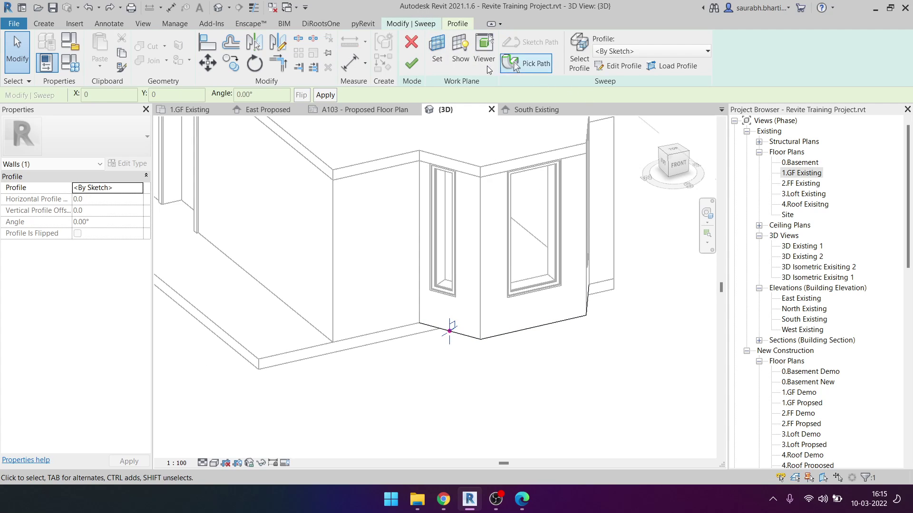
{"action": "left_click", "coordinate": [411, 48]}
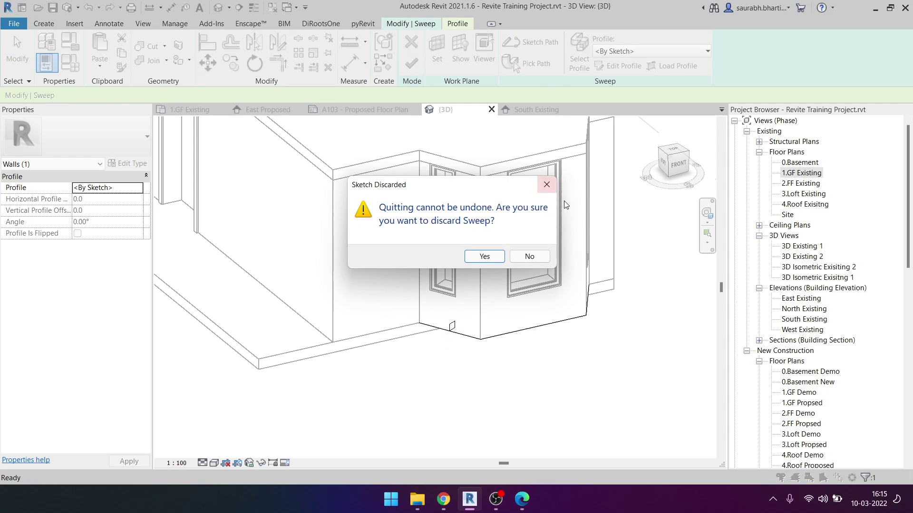
Step: Discard the void sweep and start a new extrusion with the Rectangle tool
{"action": "left_click", "coordinate": [484, 256]}
{"action": "middle_click_drag", "start_coordinate": [428, 333], "coordinate": [450, 356], "text": "shift"}
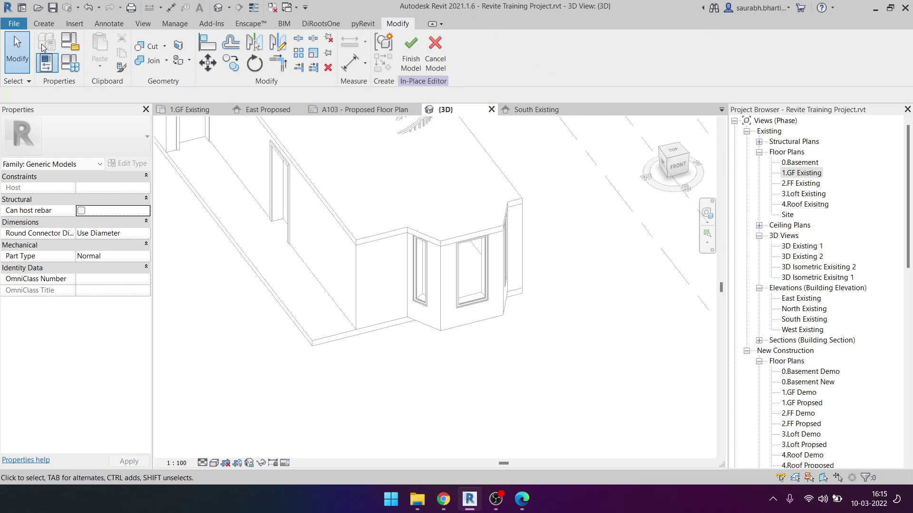
{"action": "left_click", "coordinate": [48, 26]}
{"action": "left_click", "coordinate": [111, 65]}
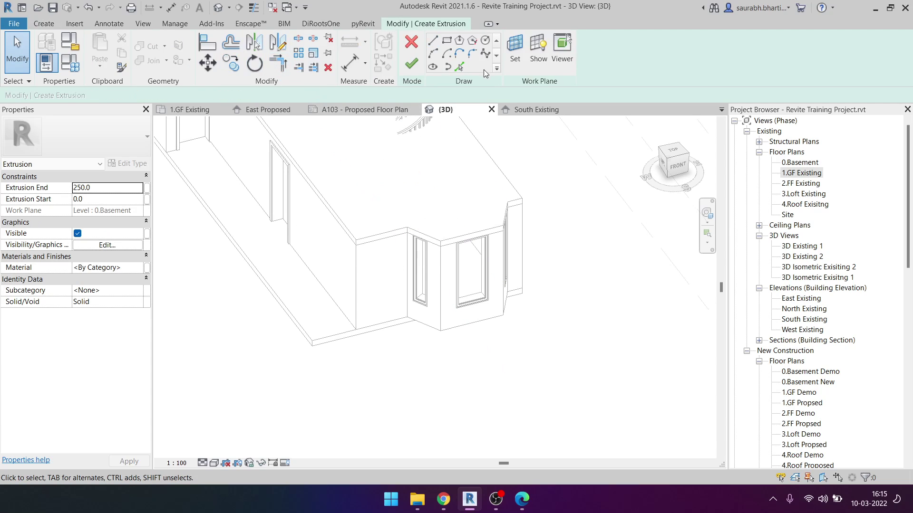
{"action": "left_click", "coordinate": [446, 41]}
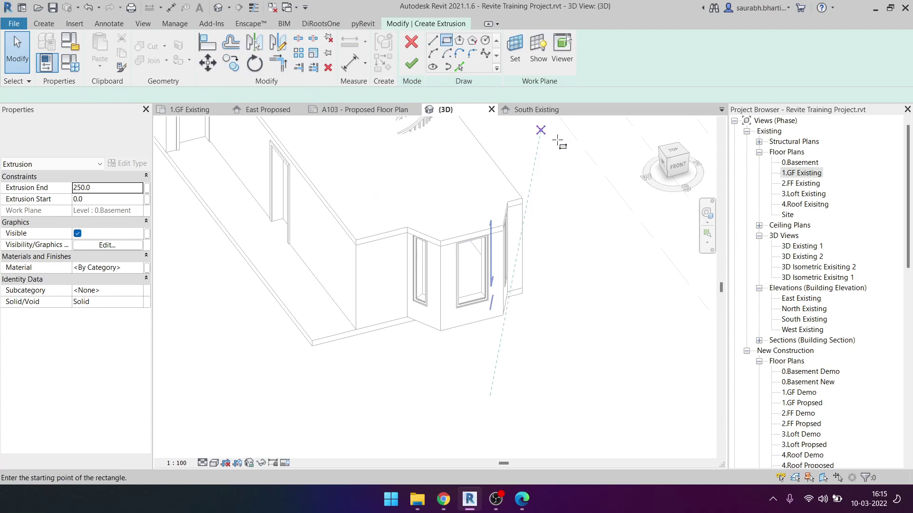
Step: Check the bay walls in the 1.GF Existing plan, then return to the 3D view
{"action": "double_click", "coordinate": [798, 173]}
{"action": "scroll", "coordinate": [333, 302], "scroll_direction": "up", "scroll_amount": 3}
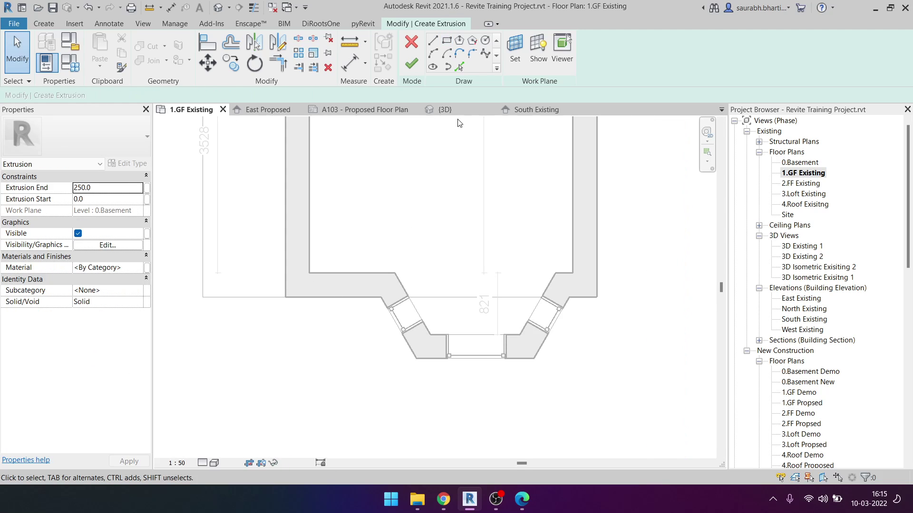
{"action": "middle_click_drag", "start_coordinate": [442, 407], "coordinate": [466, 278]}
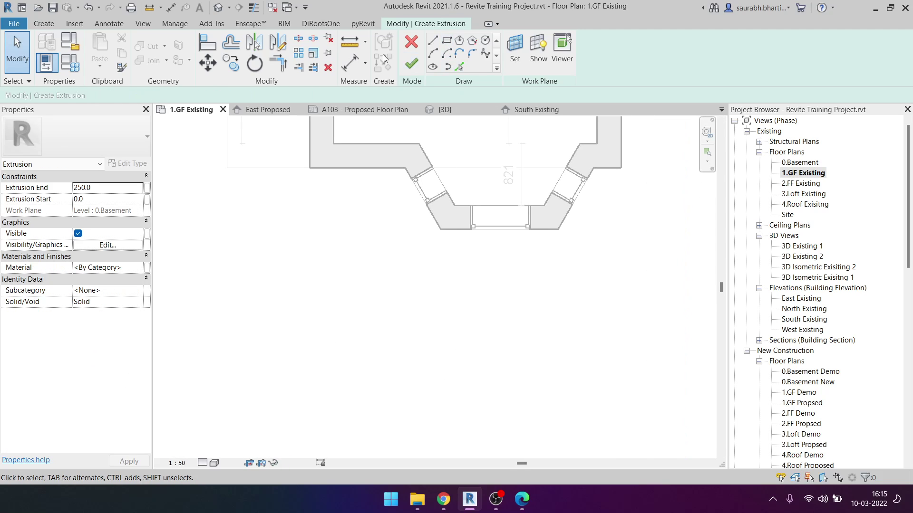
{"action": "left_click", "coordinate": [217, 9]}
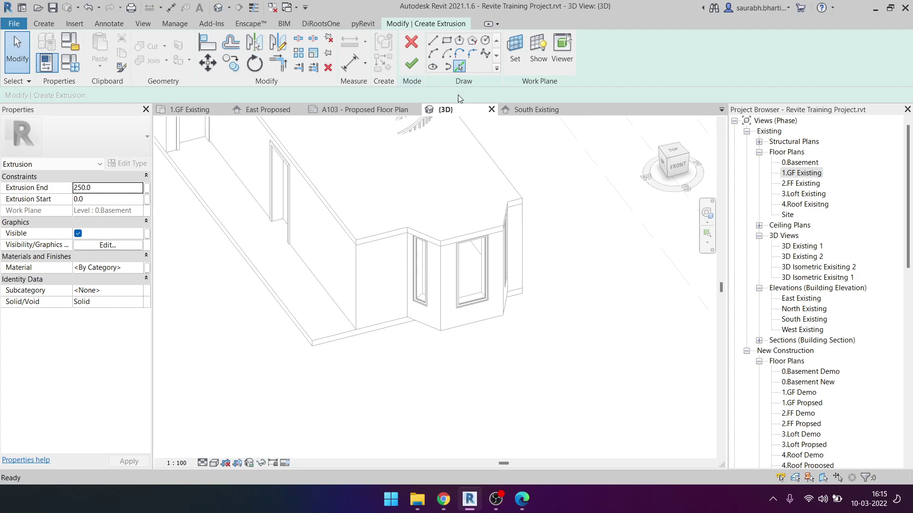
{"action": "scroll", "coordinate": [447, 331], "scroll_direction": "up", "scroll_amount": 4}
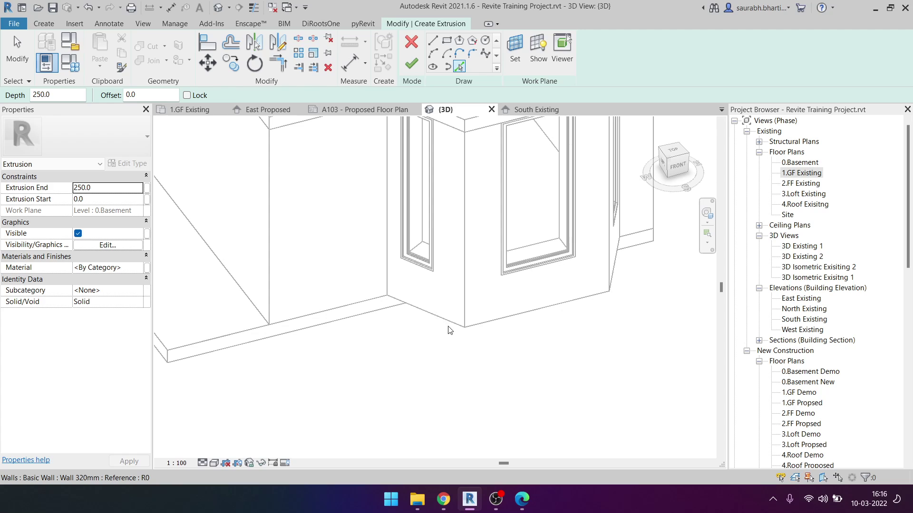
Step: Pick two bay wall edges as extrusion sketch lines
{"action": "scroll", "coordinate": [449, 330], "scroll_direction": "down", "scroll_amount": 2}
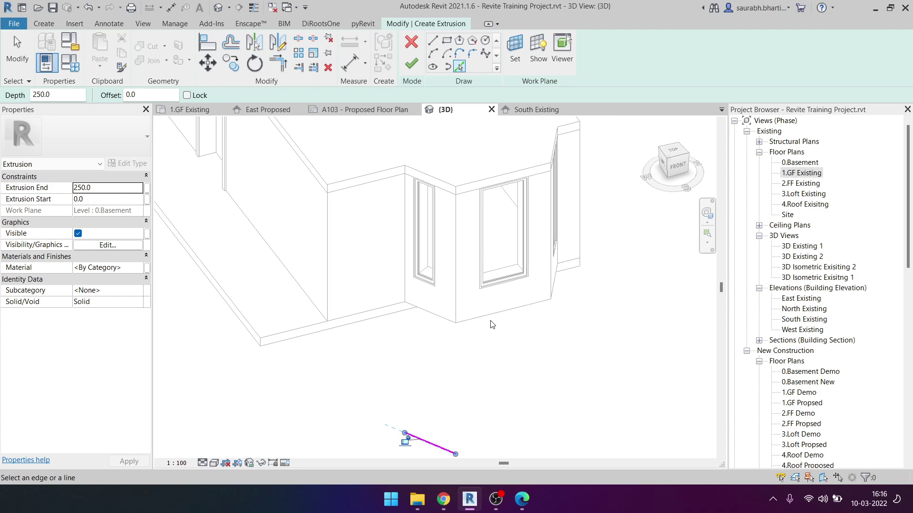
{"action": "left_click", "coordinate": [489, 261]}
{"action": "middle_click_drag", "start_coordinate": [489, 261], "coordinate": [536, 366], "text": "shift"}
{"action": "left_click", "coordinate": [556, 322]}
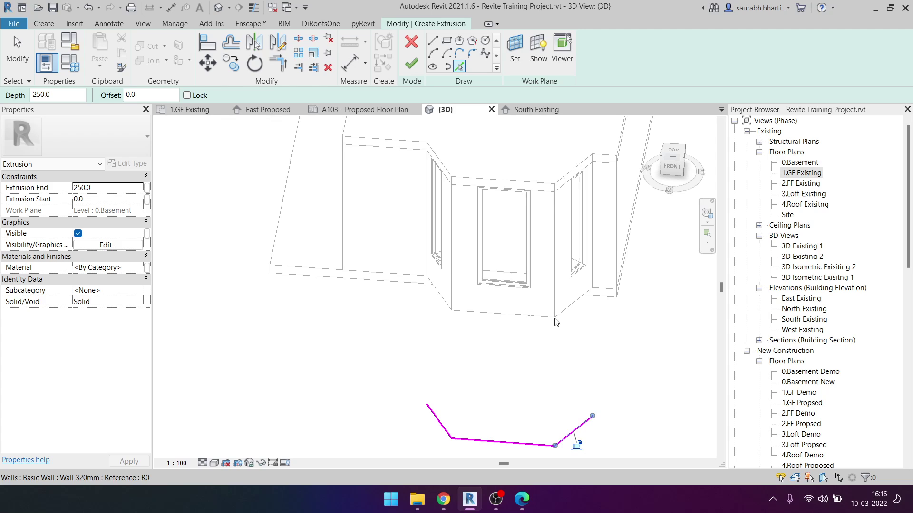
{"action": "mouse_move", "coordinate": [556, 322]}
{"action": "middle_mouse_down", "text": "shift"}
{"action": "mouse_move", "coordinate": [489, 372]}
{"action": "mouse_move", "coordinate": [613, 369]}
{"action": "middle_mouse_up", "text": "shift"}
{"action": "key", "text": "Escape"}
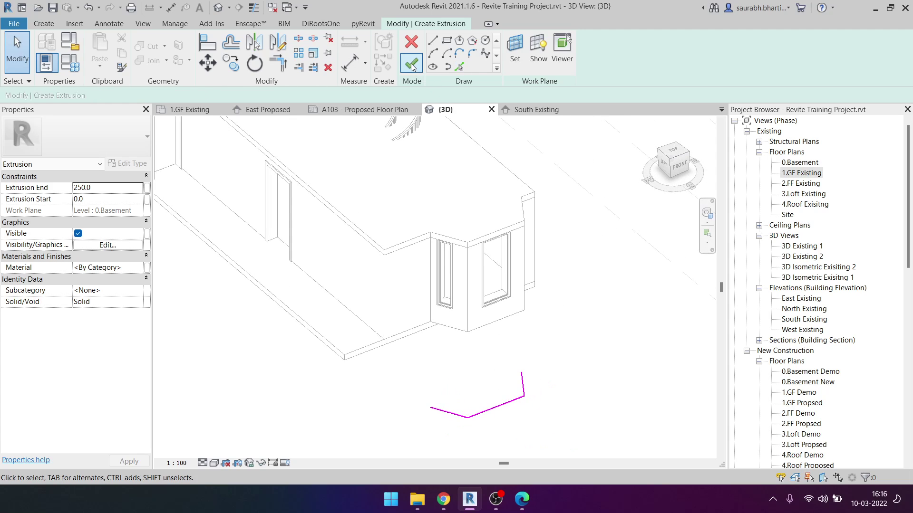
{"action": "mouse_move", "coordinate": [471, 372]}
{"action": "middle_mouse_down", "text": "shift"}
{"action": "mouse_move", "coordinate": [496, 390]}
{"action": "mouse_move", "coordinate": [452, 364]}
{"action": "middle_mouse_up", "text": "shift"}
{"action": "scroll", "coordinate": [379, 377], "scroll_direction": "down", "scroll_amount": 1}
{"action": "mouse_move", "coordinate": [420, 405]}
{"action": "middle_mouse_down"}
{"action": "mouse_move", "coordinate": [461, 422]}
{"action": "mouse_move", "coordinate": [438, 393]}
{"action": "middle_mouse_up"}
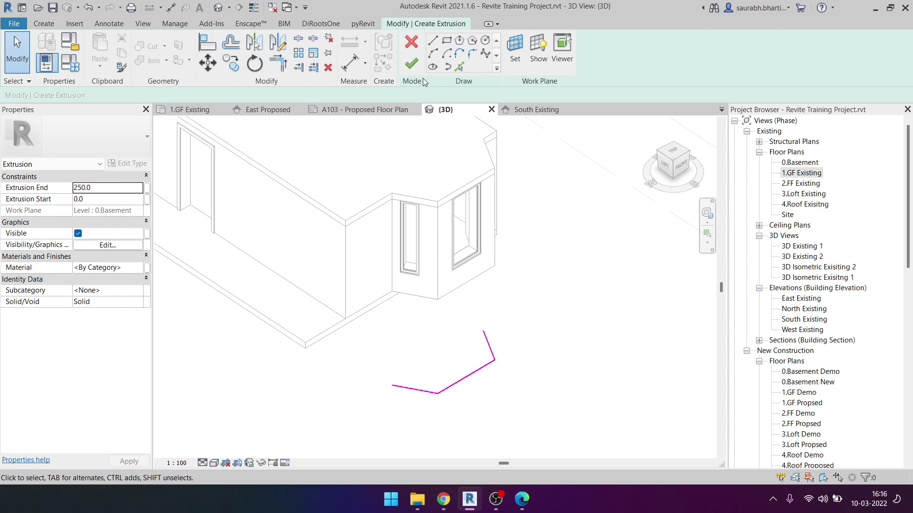
Step: Attempt to finish the sketch and dismiss the unclosed lines error
{"action": "left_click", "coordinate": [407, 66]}
{"action": "left_click", "coordinate": [855, 469]}
{"action": "mouse_move", "coordinate": [516, 306]}
{"action": "middle_mouse_down", "text": "shift"}
{"action": "mouse_move", "coordinate": [461, 401]}
{"action": "mouse_move", "coordinate": [418, 383]}
{"action": "middle_mouse_up", "text": "shift"}
{"action": "scroll", "coordinate": [419, 383], "scroll_direction": "up", "scroll_amount": 3}
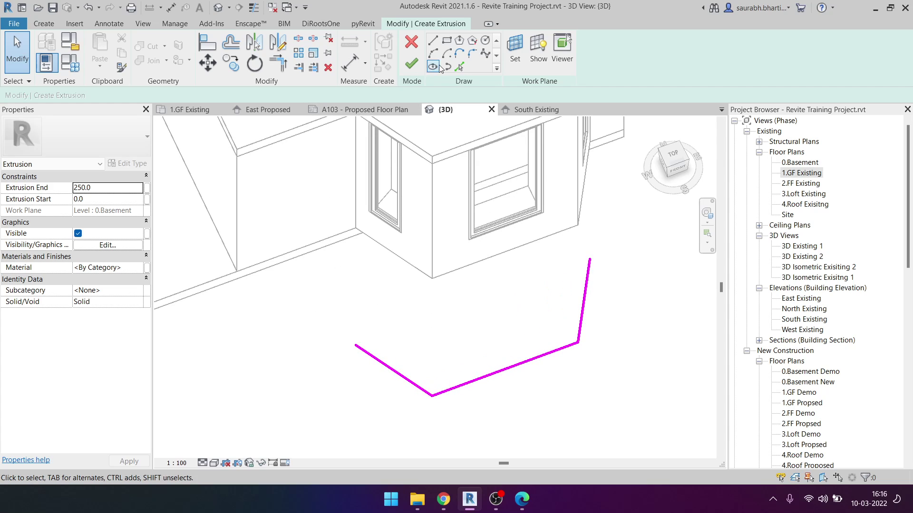
Step: Add 50.0-offset lines along the left, front and right bay edges
{"action": "left_click", "coordinate": [461, 67]}
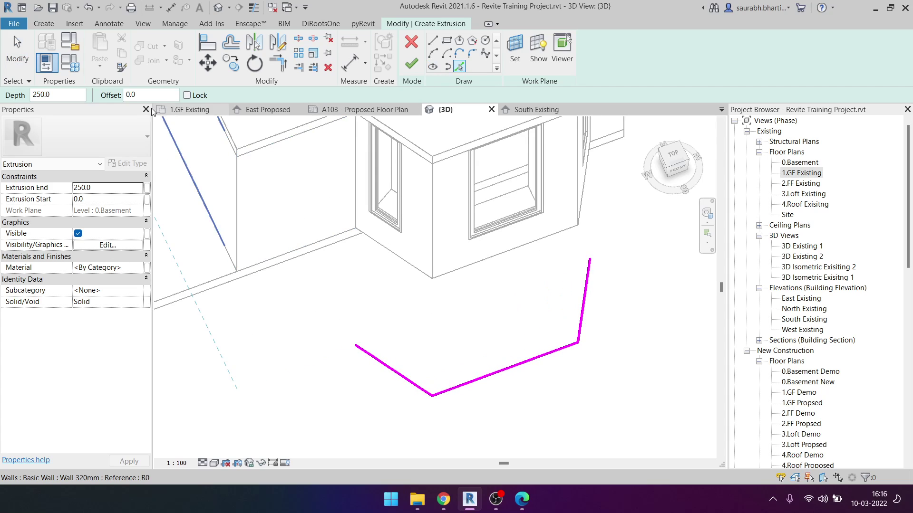
{"action": "left_click", "coordinate": [150, 95]}
{"action": "type", "text": "500"}
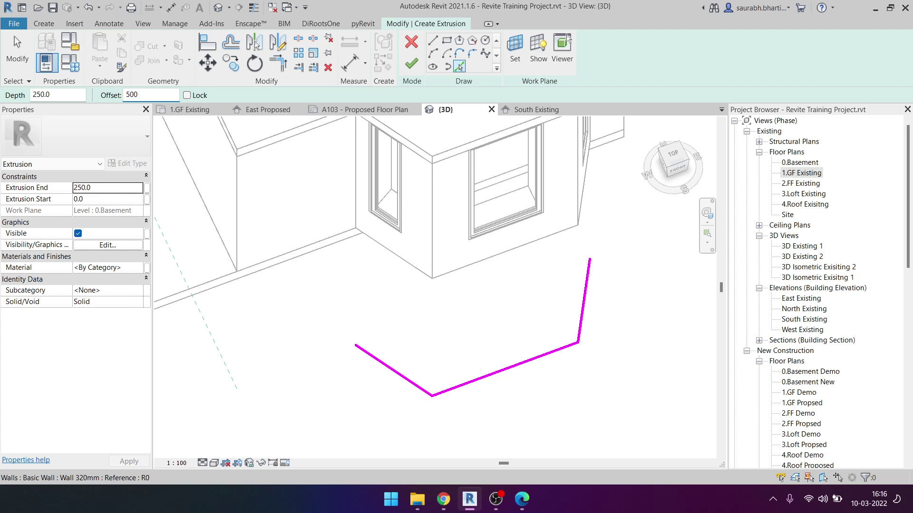
{"action": "key", "text": "BackSpace"}
{"action": "key", "text": "Return"}
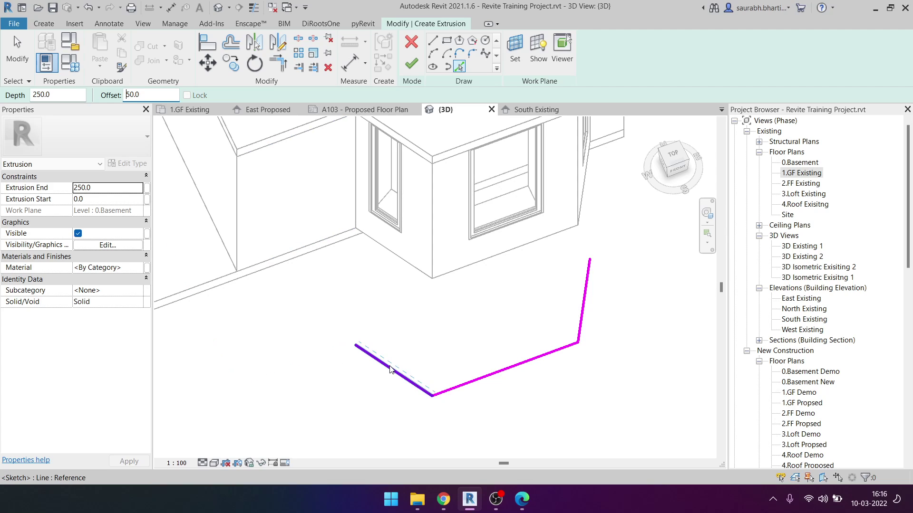
{"action": "left_click", "coordinate": [390, 369]}
{"action": "left_click", "coordinate": [473, 378]}
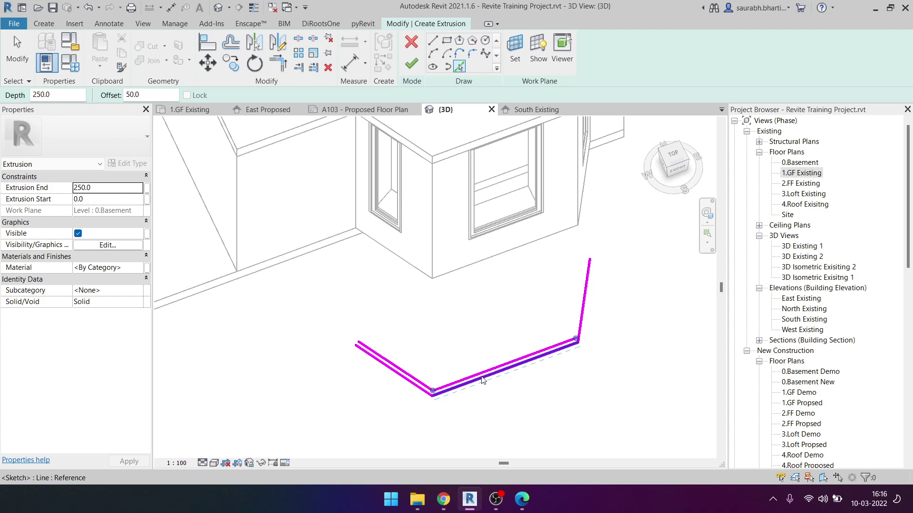
{"action": "left_click", "coordinate": [584, 310]}
{"action": "scroll", "coordinate": [577, 247], "scroll_direction": "up", "scroll_amount": 3}
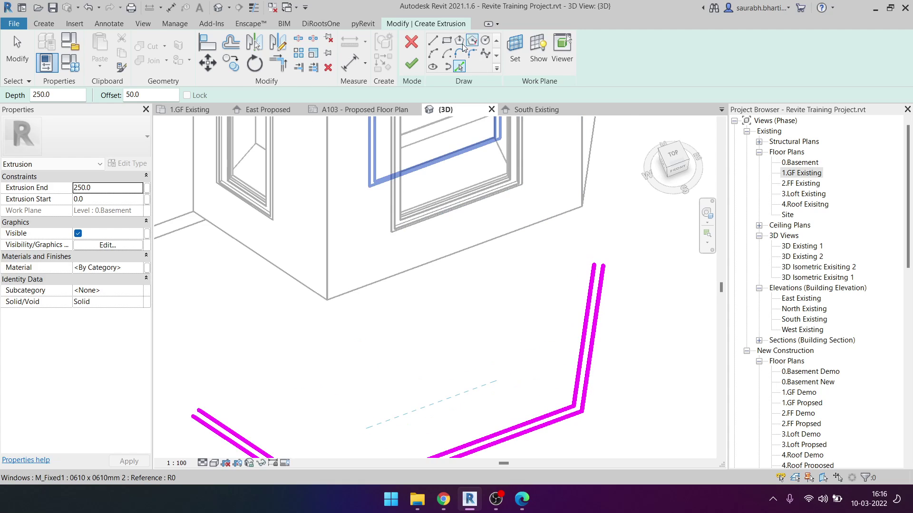
Step: Draw a short line across the band end at the wall endpoint
{"action": "left_click", "coordinate": [432, 39]}
{"action": "scroll", "coordinate": [608, 285], "scroll_direction": "up", "scroll_amount": 3}
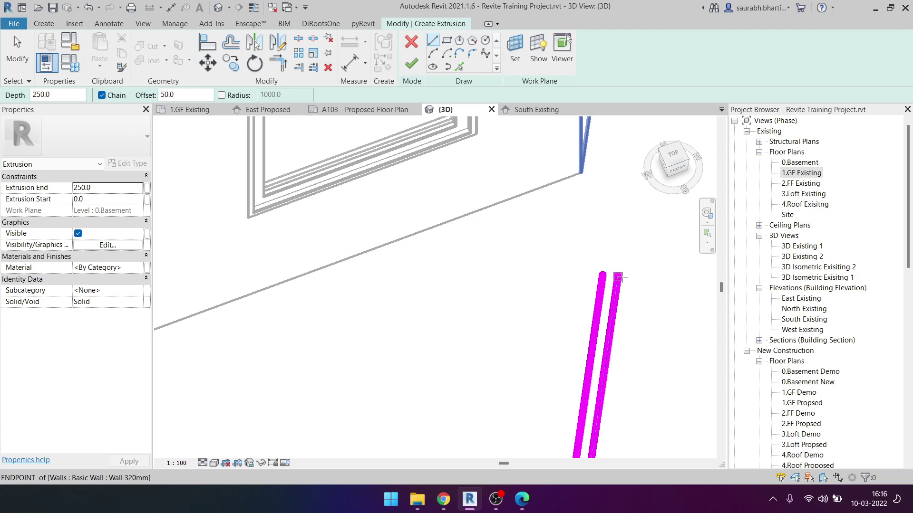
{"action": "left_click", "coordinate": [618, 277]}
{"action": "left_click", "coordinate": [606, 274]}
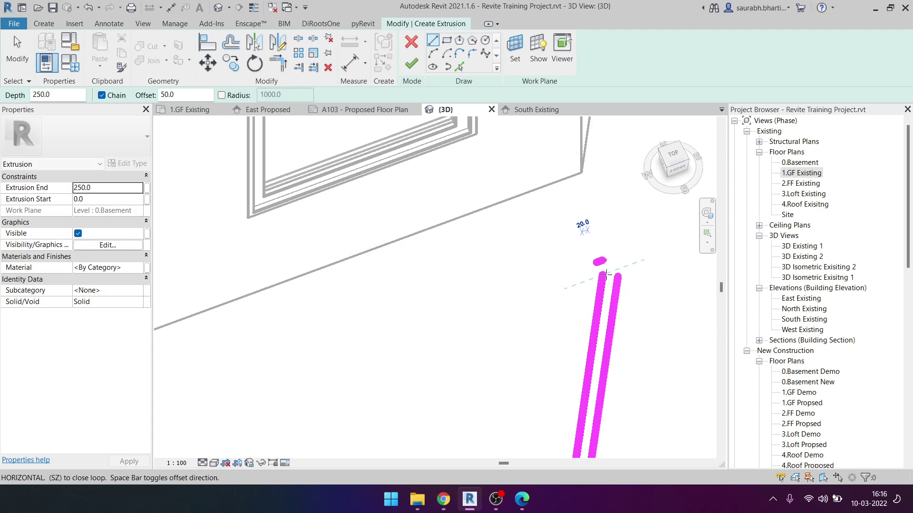
{"action": "scroll", "coordinate": [613, 252], "scroll_direction": "up", "scroll_amount": 2}
Step: Cancel the current line and switch to the Top view of the band sketch
{"action": "key", "text": "Escape"}
{"action": "key", "text": "Escape"}
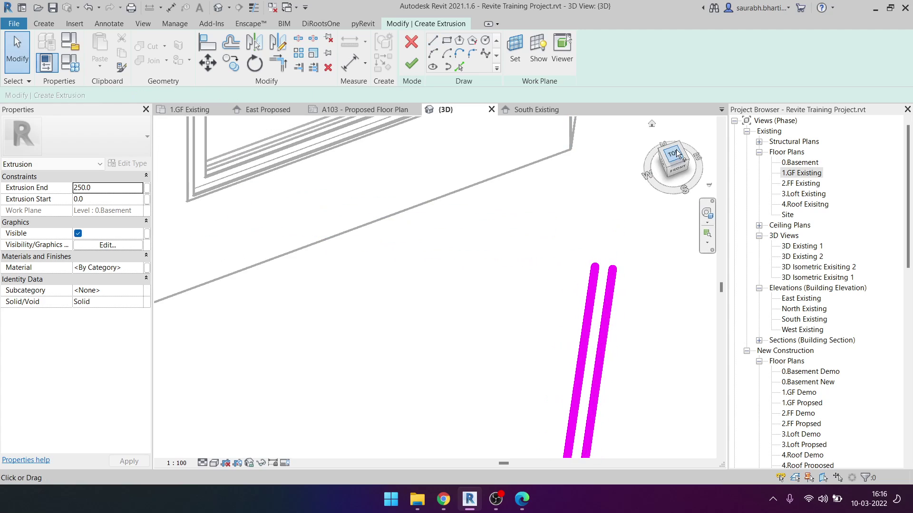
{"action": "left_click_drag", "start_coordinate": [678, 154], "coordinate": [671, 162]}
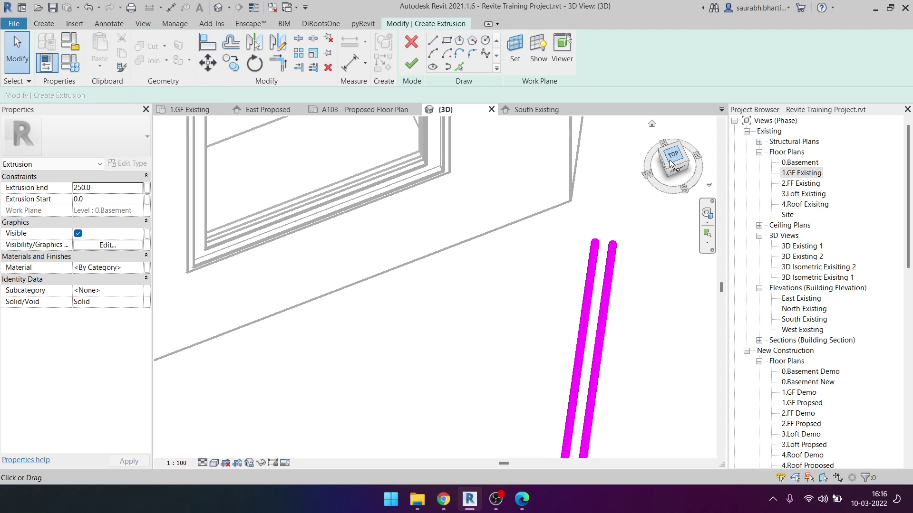
{"action": "left_click", "coordinate": [671, 157]}
{"action": "scroll", "coordinate": [556, 316], "scroll_direction": "down", "scroll_amount": 4}
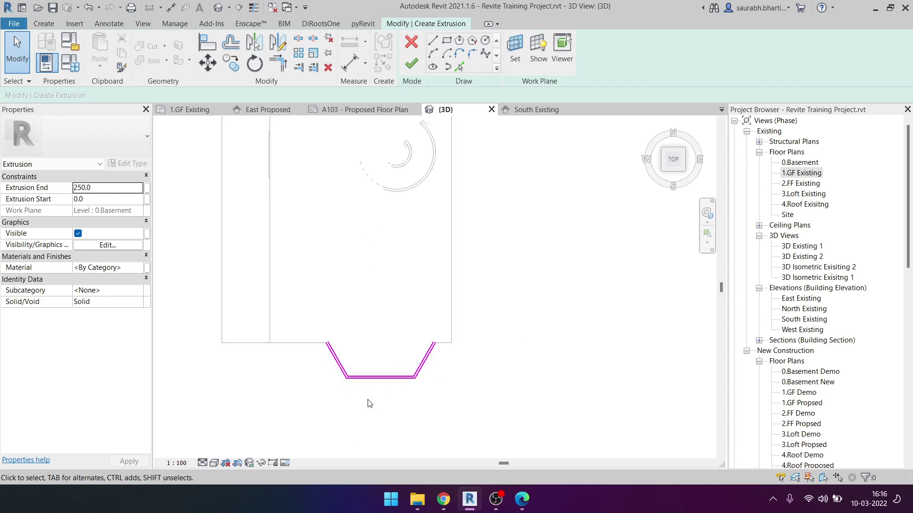
{"action": "scroll", "coordinate": [452, 345], "scroll_direction": "up", "scroll_amount": 4}
Step: Draw a closing line across the right end of the double band
{"action": "left_click", "coordinate": [433, 40]}
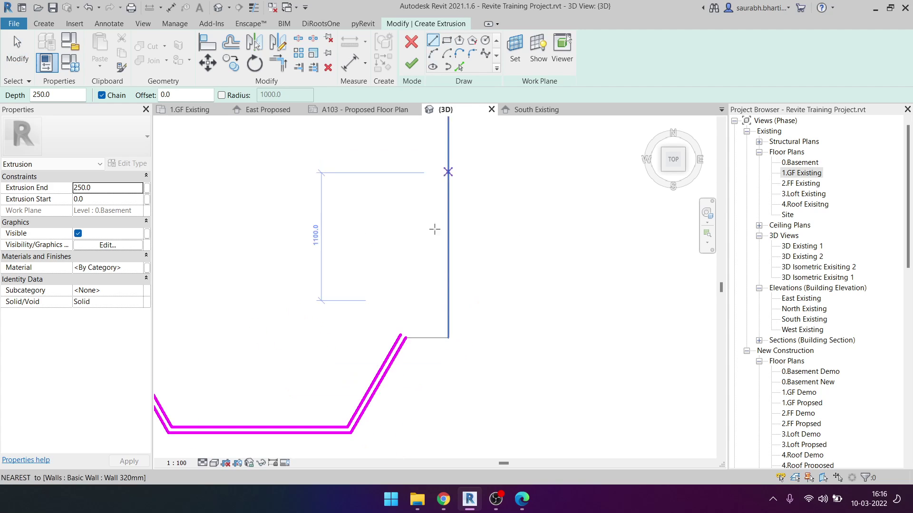
{"action": "scroll", "coordinate": [381, 253], "scroll_direction": "up", "scroll_amount": 3}
{"action": "left_click", "coordinate": [389, 264]}
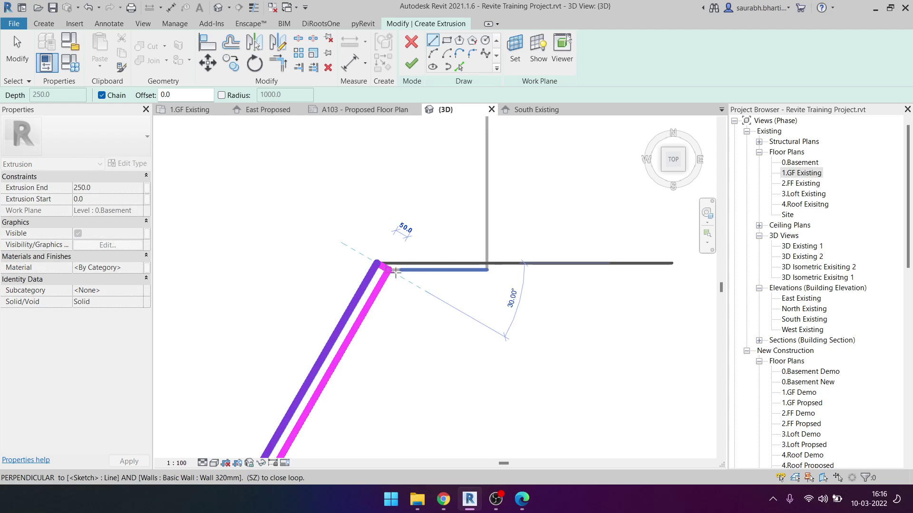
{"action": "scroll", "coordinate": [389, 265], "scroll_direction": "down", "scroll_amount": 2}
{"action": "scroll", "coordinate": [261, 245], "scroll_direction": "down", "scroll_amount": 2}
{"action": "scroll", "coordinate": [244, 291], "scroll_direction": "up", "scroll_amount": 3}
{"action": "key", "text": "Escape"}
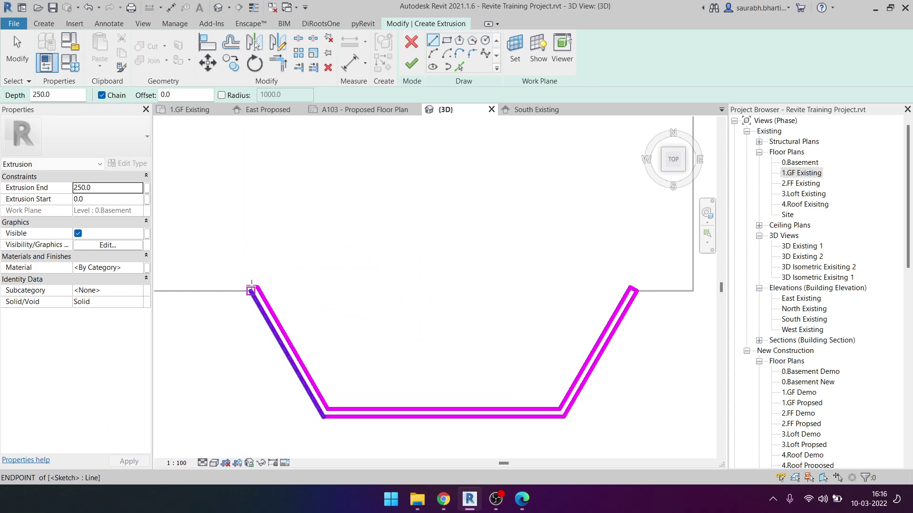
{"action": "scroll", "coordinate": [256, 286], "scroll_direction": "up", "scroll_amount": 2}
Step: Try a line from the left diagonal's top end, then exit line drawing
{"action": "left_click", "coordinate": [252, 291]}
{"action": "scroll", "coordinate": [247, 294], "scroll_direction": "up", "scroll_amount": 1}
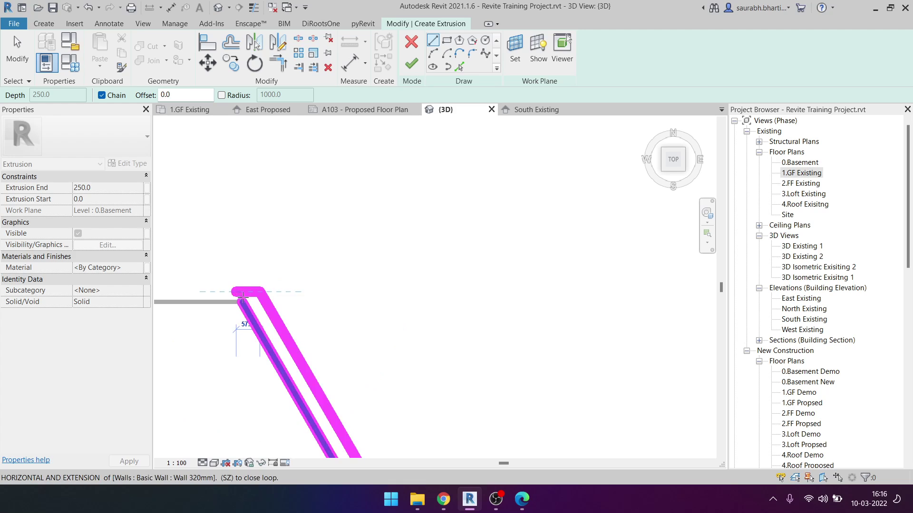
{"action": "scroll", "coordinate": [240, 299], "scroll_direction": "down", "scroll_amount": 1}
{"action": "scroll", "coordinate": [243, 300], "scroll_direction": "up", "scroll_amount": 2}
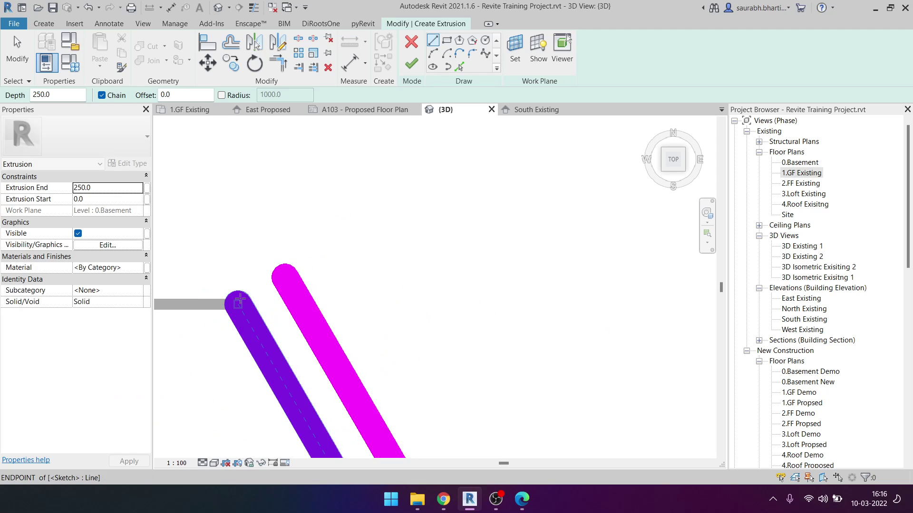
{"action": "scroll", "coordinate": [257, 290], "scroll_direction": "up", "scroll_amount": 1}
{"action": "scroll", "coordinate": [269, 280], "scroll_direction": "down", "scroll_amount": 1}
{"action": "scroll", "coordinate": [276, 278], "scroll_direction": "down", "scroll_amount": 1}
{"action": "scroll", "coordinate": [285, 275], "scroll_direction": "down", "scroll_amount": 2}
{"action": "key", "text": "Escape"}
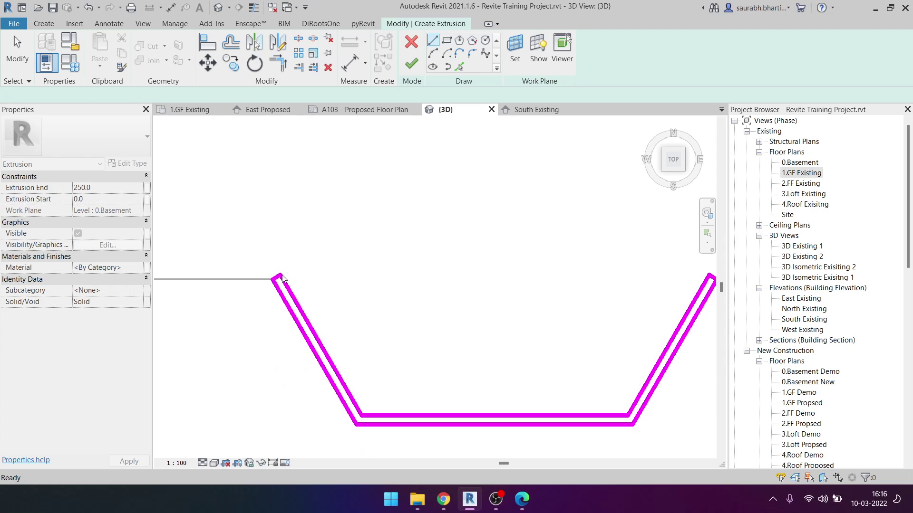
{"action": "key", "text": "Escape"}
Step: Box-select and review the band's sketch lines, then open the Solid/Void choice in Properties
{"action": "scroll", "coordinate": [312, 286], "scroll_direction": "down", "scroll_amount": 4}
{"action": "scroll", "coordinate": [328, 333], "scroll_direction": "down", "scroll_amount": 1}
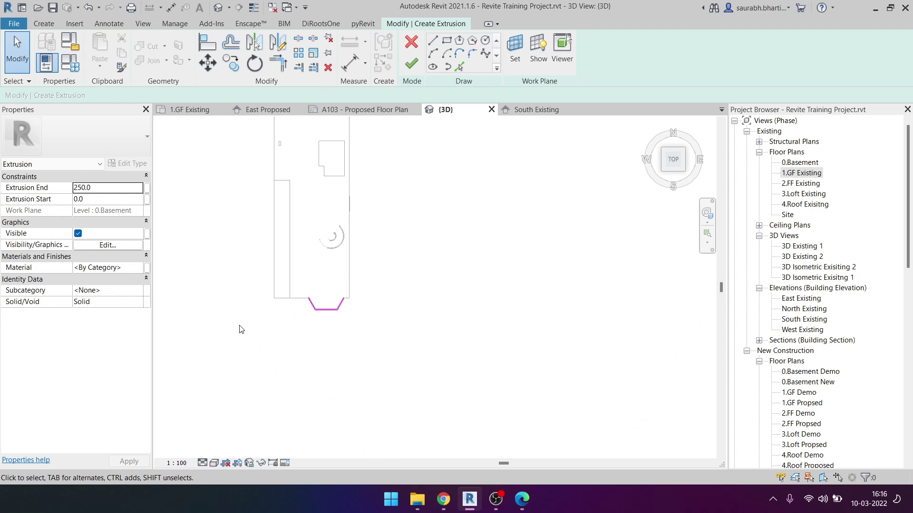
{"action": "scroll", "coordinate": [281, 266], "scroll_direction": "up", "scroll_amount": 2}
{"action": "scroll", "coordinate": [304, 285], "scroll_direction": "up", "scroll_amount": 2}
{"action": "left_click_drag", "start_coordinate": [333, 304], "coordinate": [473, 403]}
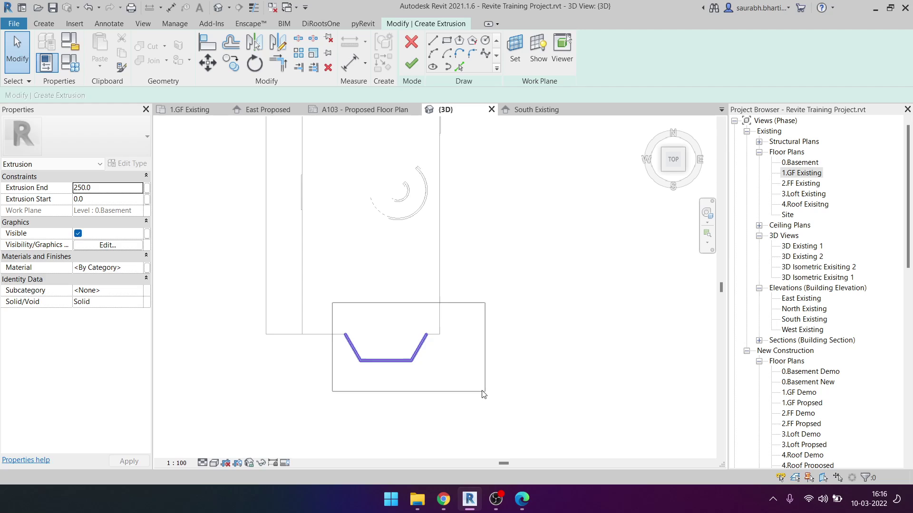
{"action": "left_click", "coordinate": [406, 306]}
{"action": "scroll", "coordinate": [189, 234], "scroll_direction": "up", "scroll_amount": 2}
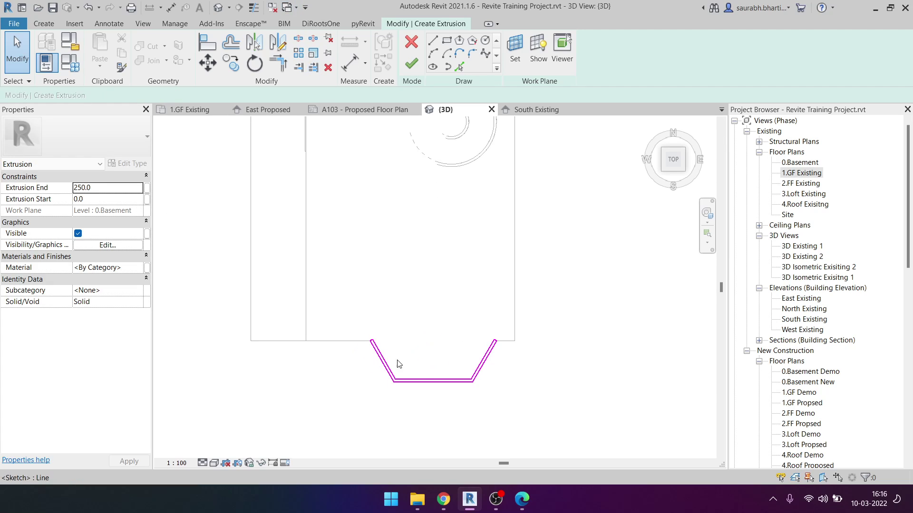
{"action": "scroll", "coordinate": [207, 233], "scroll_direction": "up", "scroll_amount": 2}
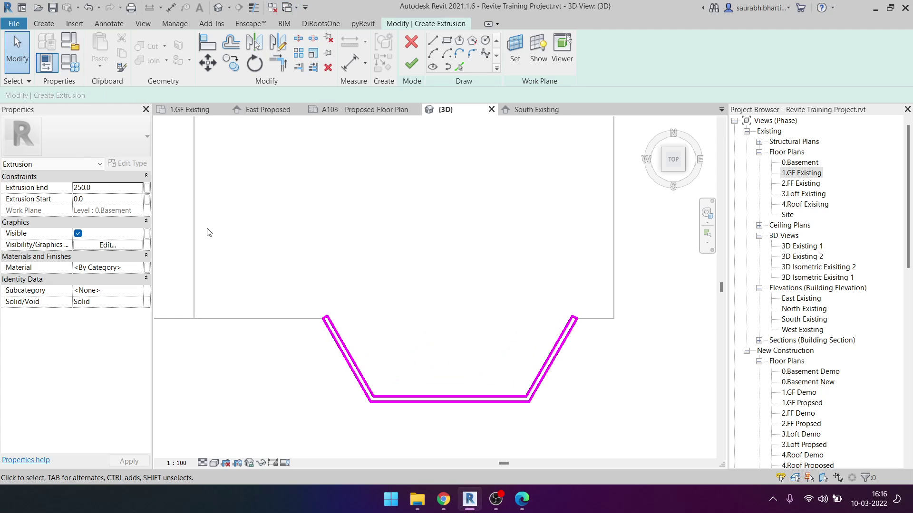
{"action": "left_click", "coordinate": [140, 303]}
Step: Set the extrusion to Void, attempt Finish Edit Mode, and continue past the open-loop error
{"action": "left_click", "coordinate": [125, 323]}
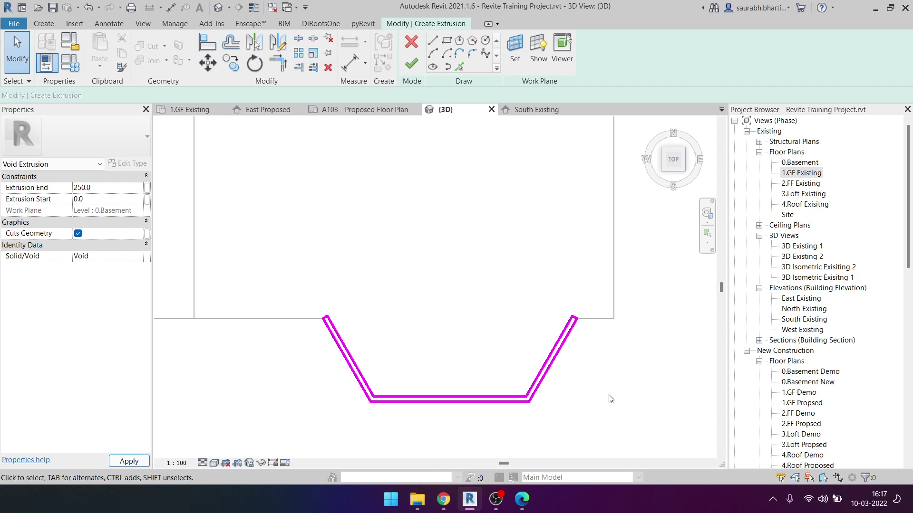
{"action": "scroll", "coordinate": [372, 306], "scroll_direction": "down", "scroll_amount": 2}
{"action": "scroll", "coordinate": [372, 307], "scroll_direction": "down", "scroll_amount": 1}
{"action": "left_click", "coordinate": [412, 65]}
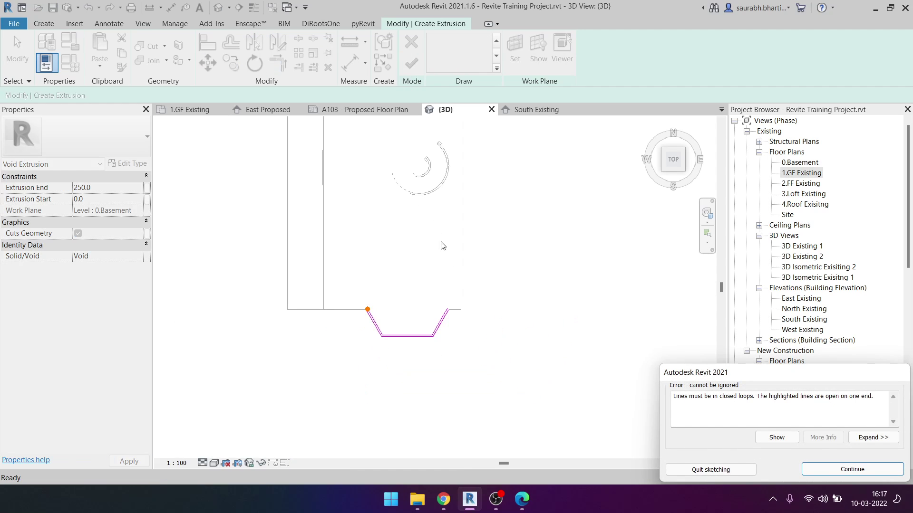
{"action": "key", "text": "Return"}
{"action": "scroll", "coordinate": [369, 309], "scroll_direction": "up", "scroll_amount": 2}
{"action": "scroll", "coordinate": [352, 304], "scroll_direction": "up", "scroll_amount": 3}
Step: Use TR trim to join the band's end cap line into a corner
{"action": "key", "text": "t"}
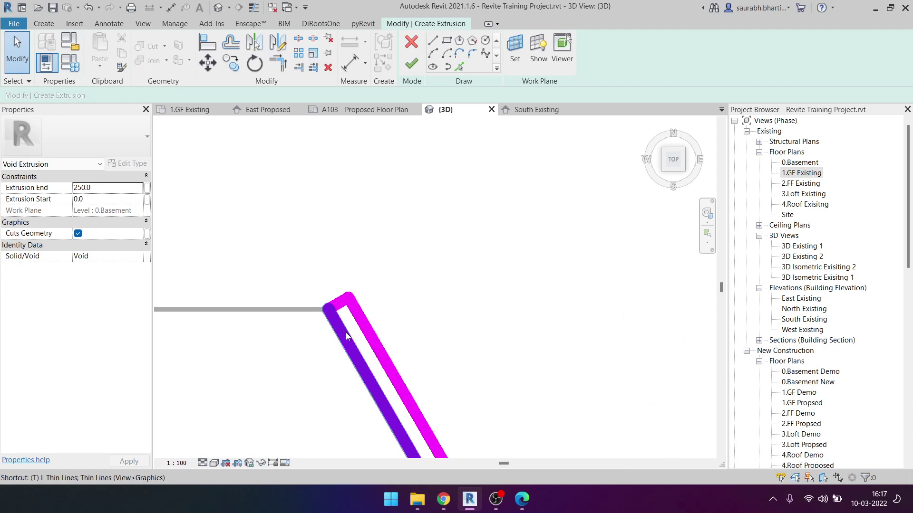
{"action": "key", "text": "r"}
{"action": "left_click", "coordinate": [336, 333]}
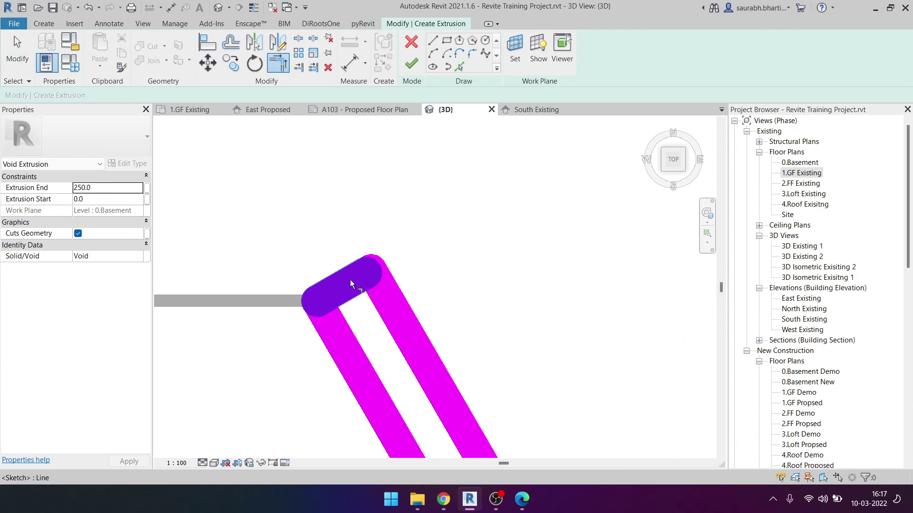
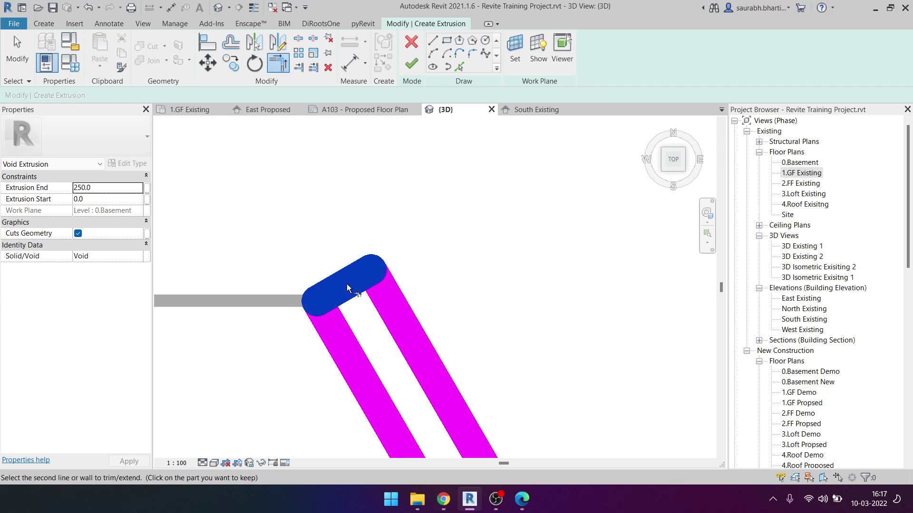
Step: Trim the last corner and finish the trapezoid sketch as a 250.0-deep void extrusion
{"action": "left_click", "coordinate": [413, 50]}
{"action": "key", "text": "Escape"}
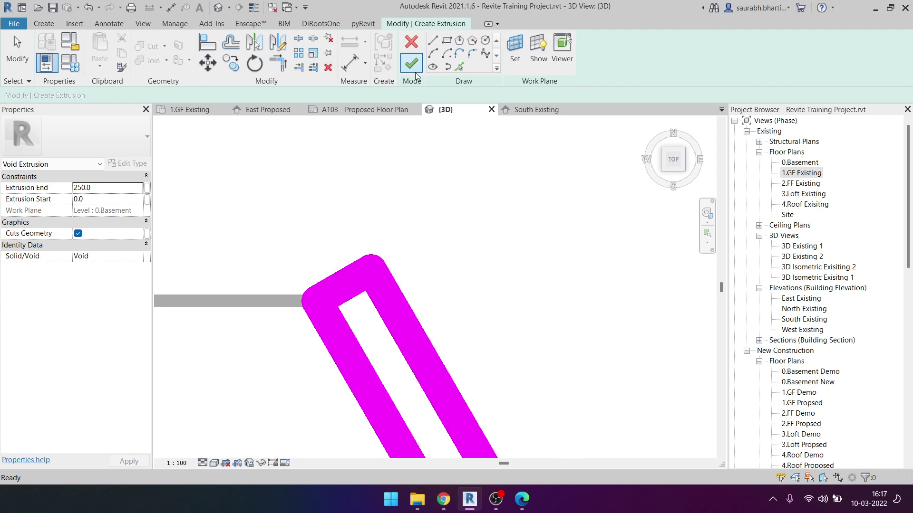
{"action": "left_click", "coordinate": [411, 64]}
{"action": "key", "text": "Escape"}
Step: Orbit the 3D view and select the void extrusion below the building to inspect it
{"action": "scroll", "coordinate": [347, 262], "scroll_direction": "down", "scroll_amount": 3}
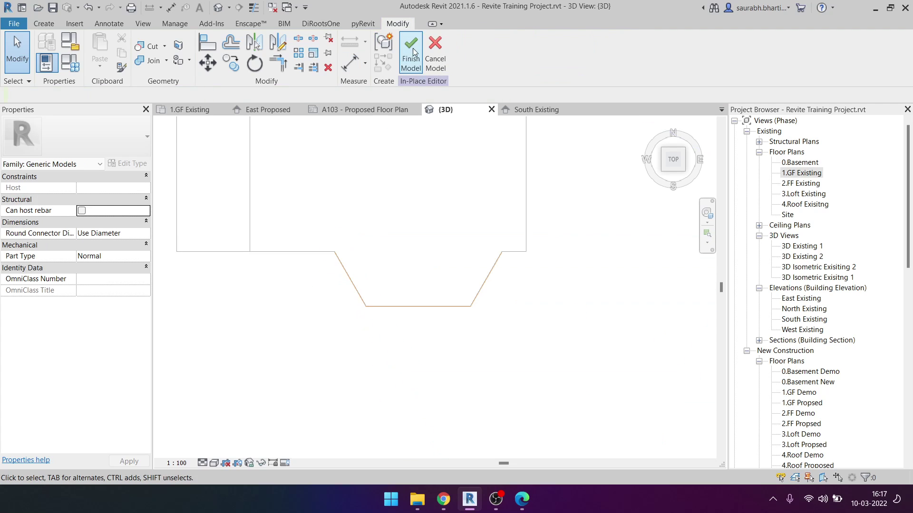
{"action": "middle_click_drag", "start_coordinate": [428, 266], "coordinate": [462, 352], "text": "shift"}
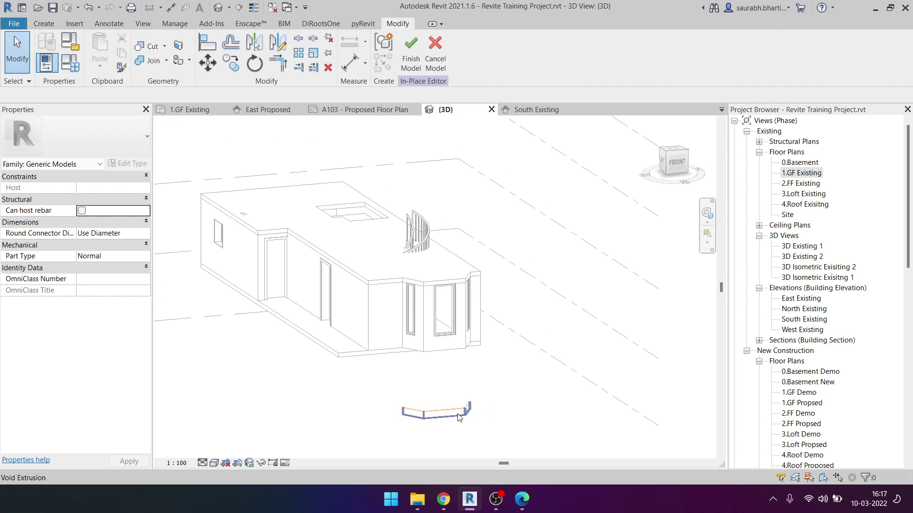
{"action": "left_click", "coordinate": [429, 413]}
{"action": "key", "text": "Escape"}
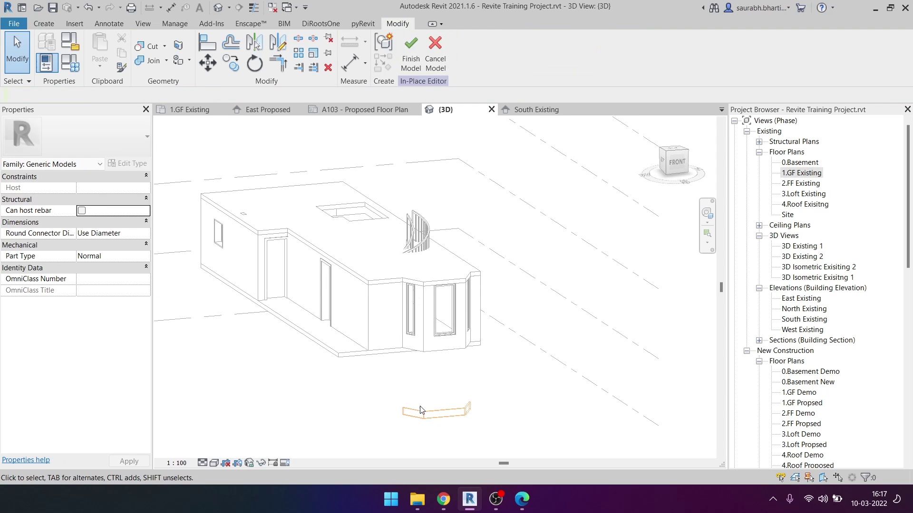
{"action": "left_click", "coordinate": [428, 412]}
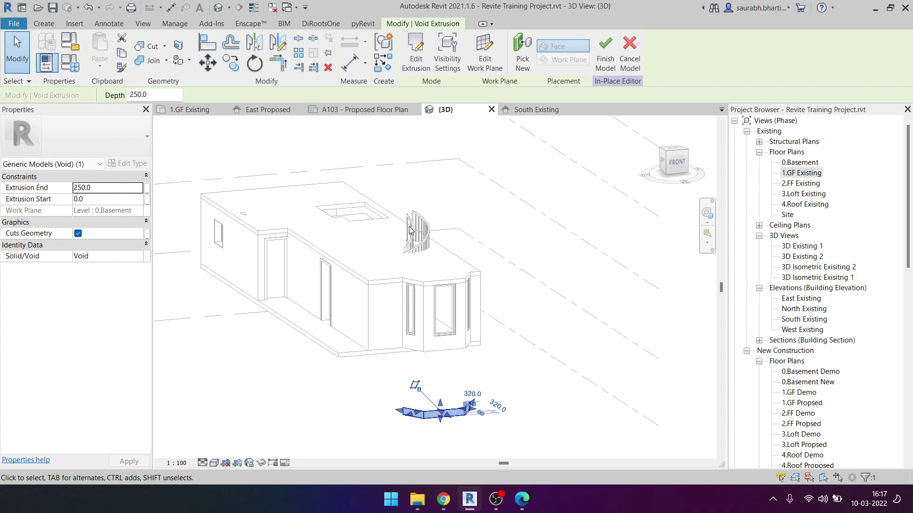
{"action": "key", "text": "Escape"}
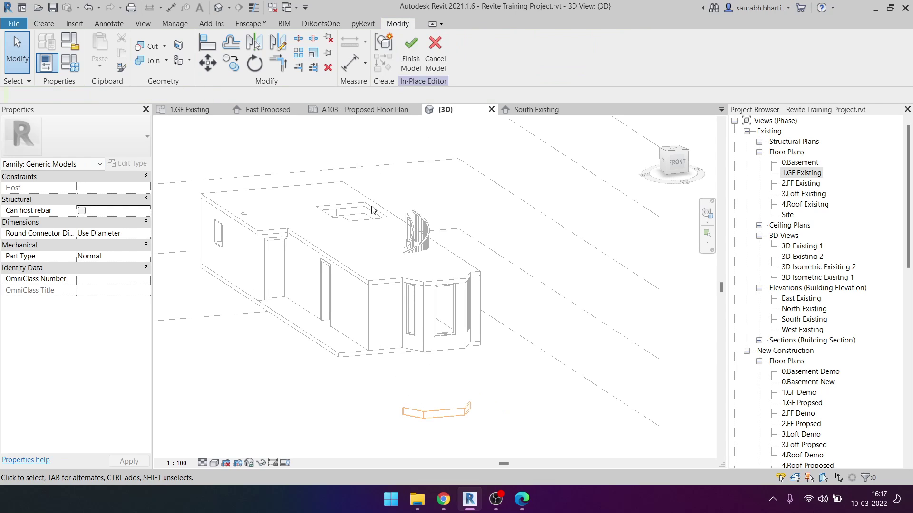
{"action": "left_click_drag", "start_coordinate": [493, 439], "coordinate": [494, 440]}
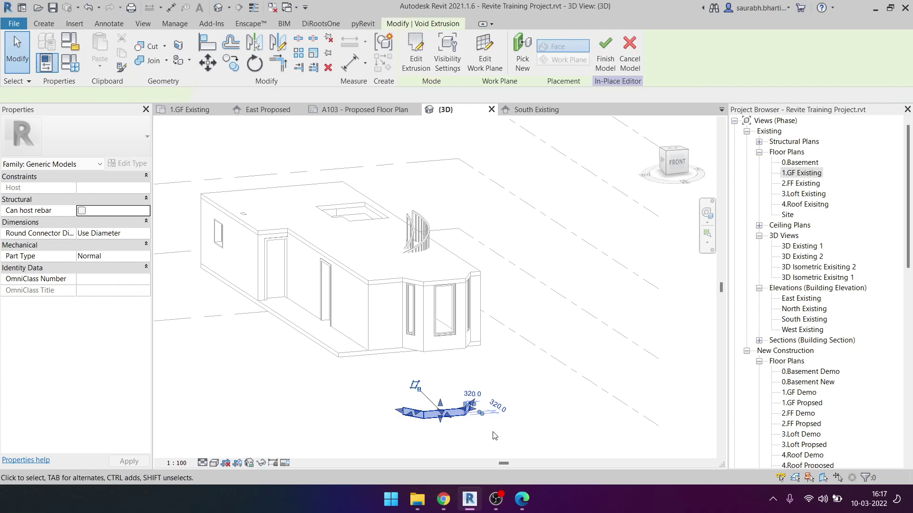
{"action": "key", "text": "Escape"}
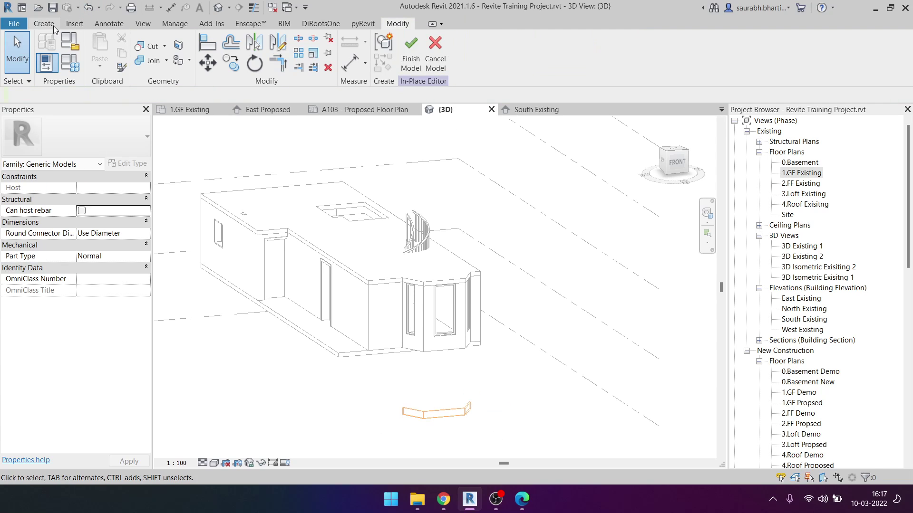
Step: Try setting the work plane by picking a wall face, then orbit around the void
{"action": "left_click", "coordinate": [53, 26]}
{"action": "left_click", "coordinate": [699, 44]}
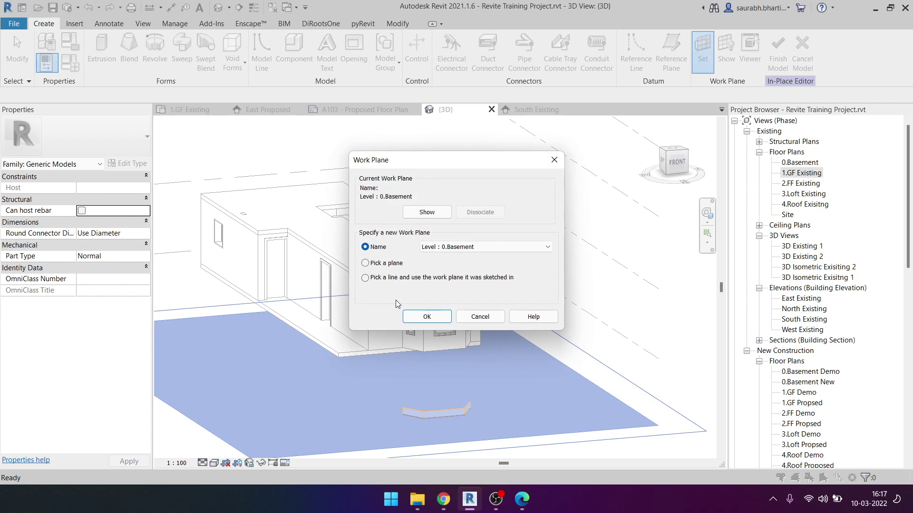
{"action": "left_click", "coordinate": [425, 316]}
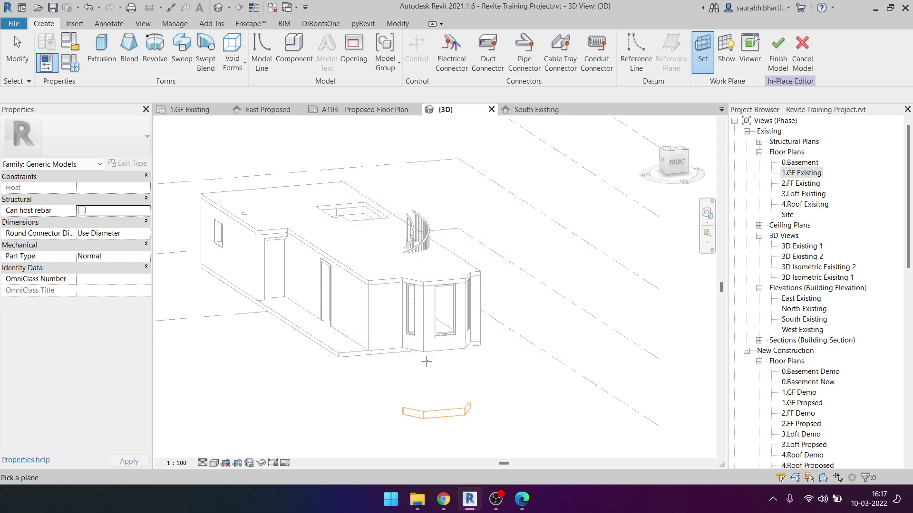
{"action": "scroll", "coordinate": [438, 336], "scroll_direction": "up", "scroll_amount": 4}
{"action": "left_click", "coordinate": [441, 334]}
{"action": "scroll", "coordinate": [466, 314], "scroll_direction": "down", "scroll_amount": 5}
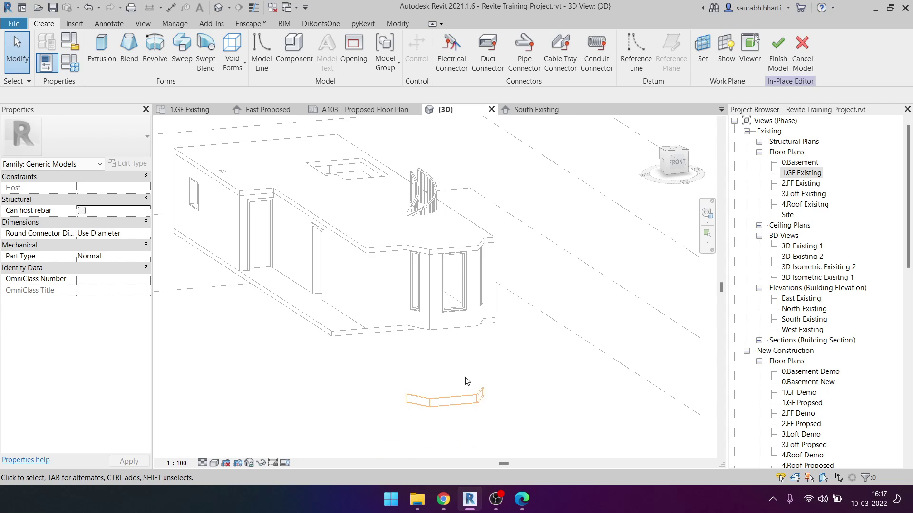
{"action": "scroll", "coordinate": [497, 293], "scroll_direction": "down", "scroll_amount": 2}
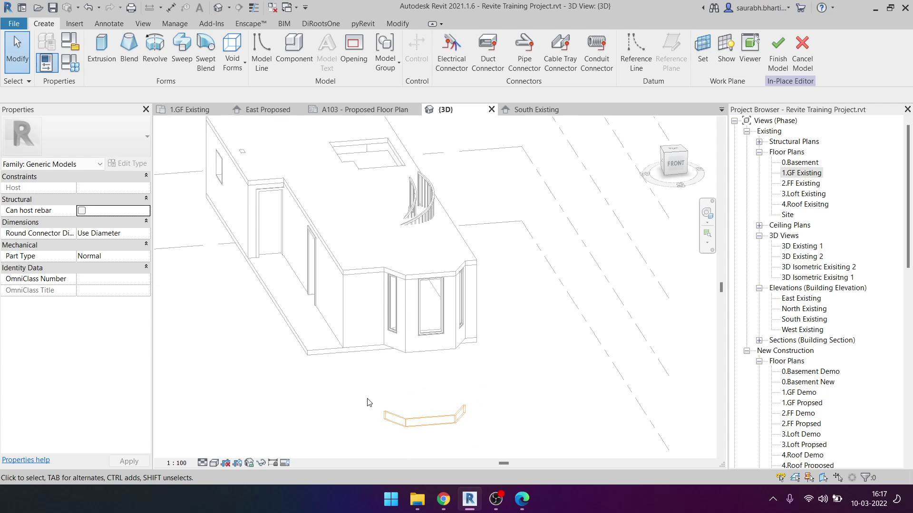
{"action": "left_click_drag", "start_coordinate": [527, 434], "coordinate": [526, 434]}
{"action": "middle_click_drag", "start_coordinate": [526, 434], "coordinate": [642, 152], "text": "shift"}
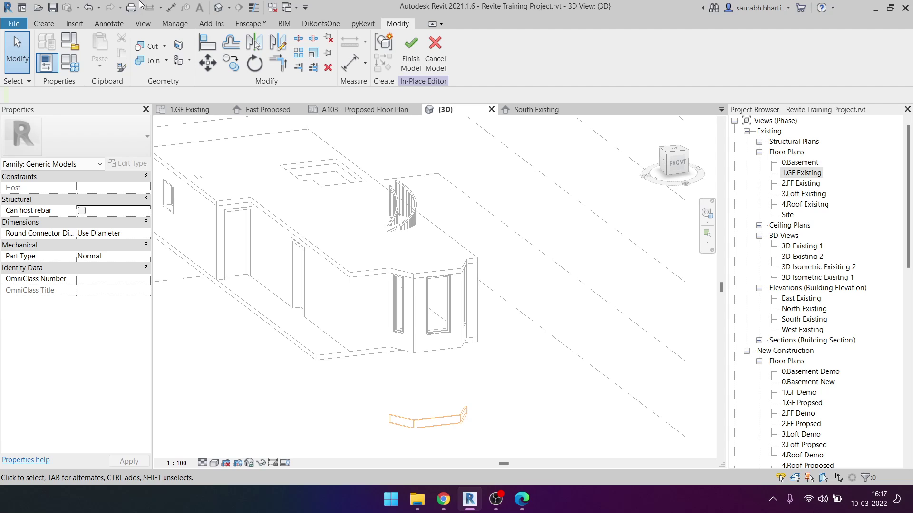
Step: Set the work plane to Level : 1.GF Existing, then cancel the void-cuts-nothing warning on finishing
{"action": "left_click", "coordinate": [50, 21]}
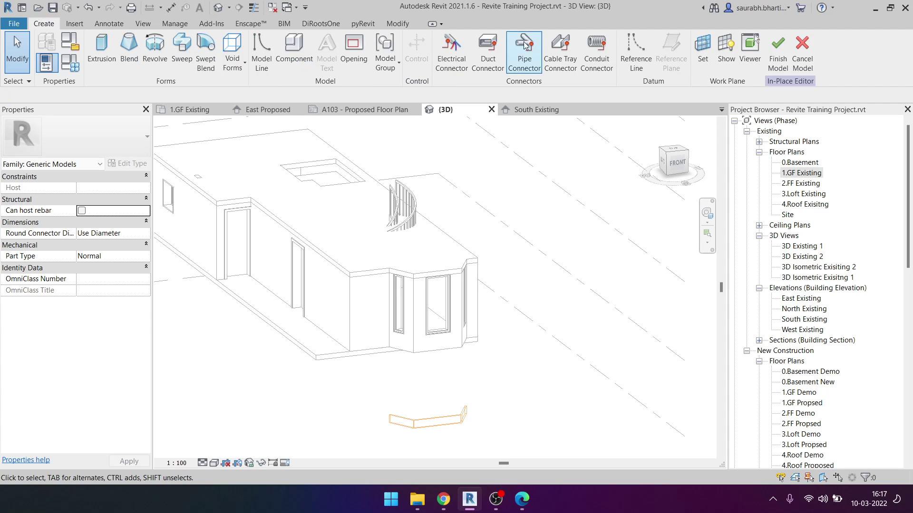
{"action": "left_click", "coordinate": [697, 58]}
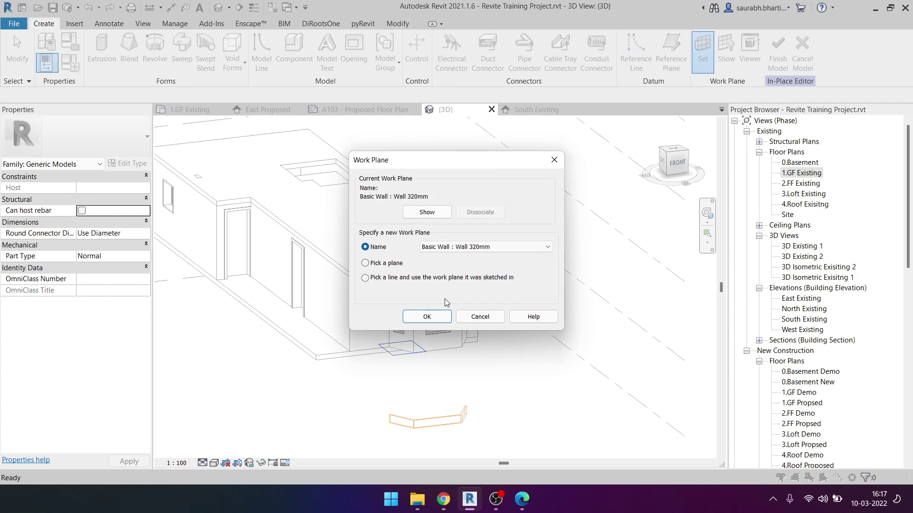
{"action": "left_click", "coordinate": [455, 253]}
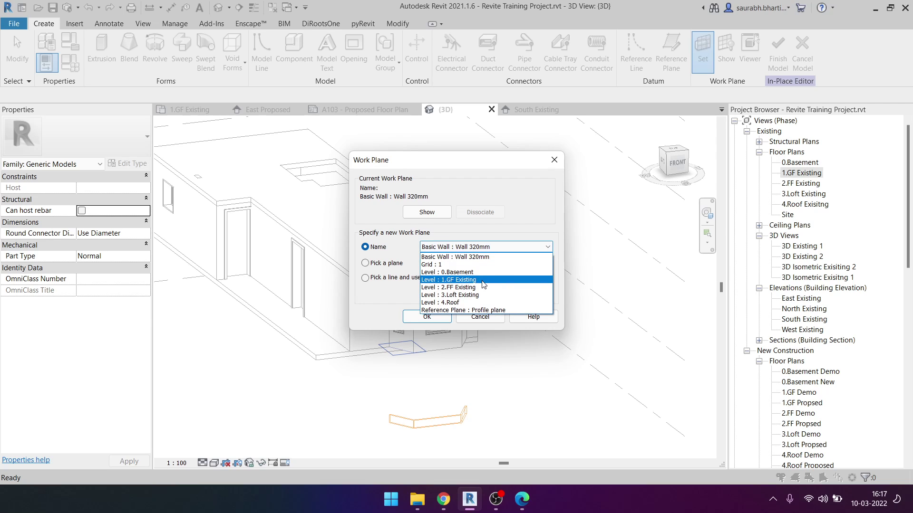
{"action": "left_click", "coordinate": [478, 281]}
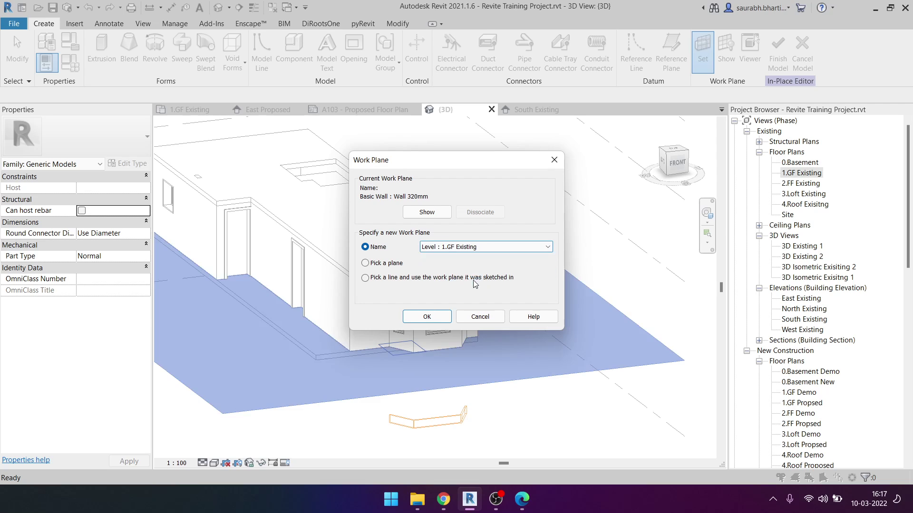
{"action": "left_click", "coordinate": [426, 316]}
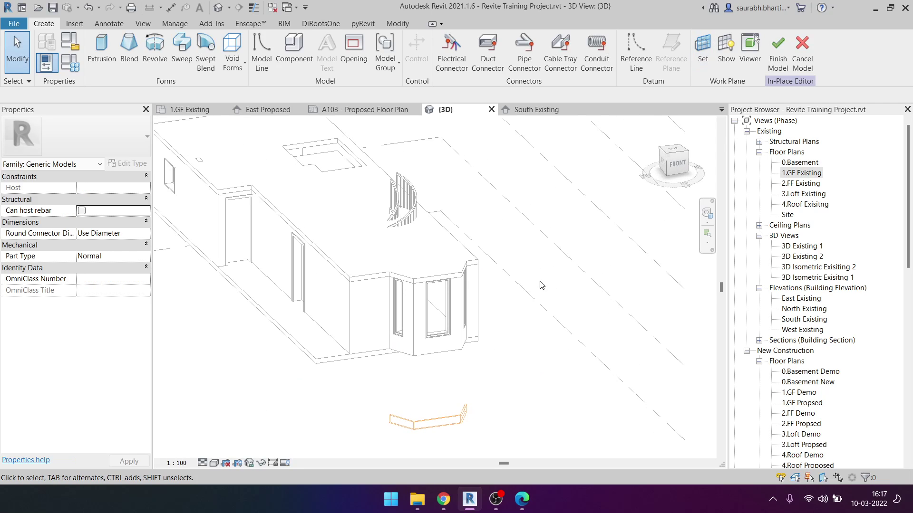
{"action": "left_click", "coordinate": [779, 57]}
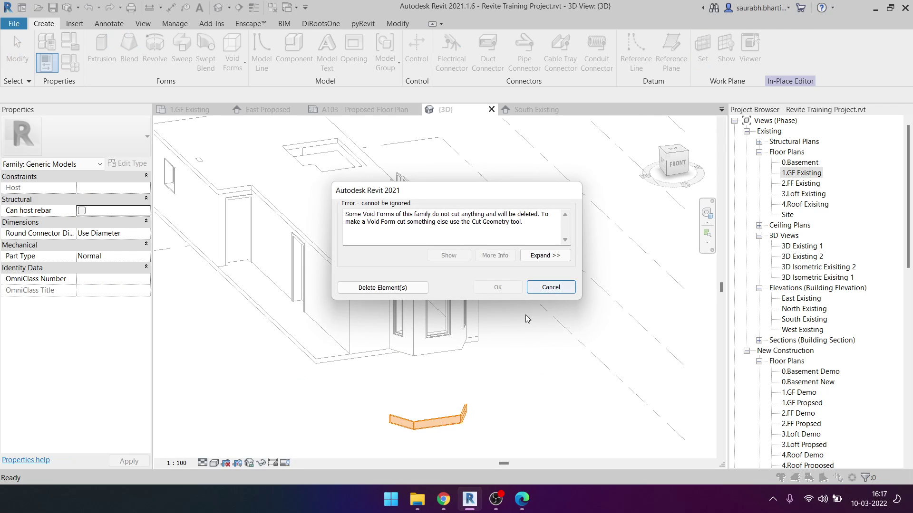
{"action": "key", "text": "Escape"}
{"action": "scroll", "coordinate": [470, 364], "scroll_direction": "down", "scroll_amount": 2}
Step: In a front view, drag the void extrusion's top up toward the 1.GF Existing level
{"action": "scroll", "coordinate": [432, 386], "scroll_direction": "up", "scroll_amount": 3}
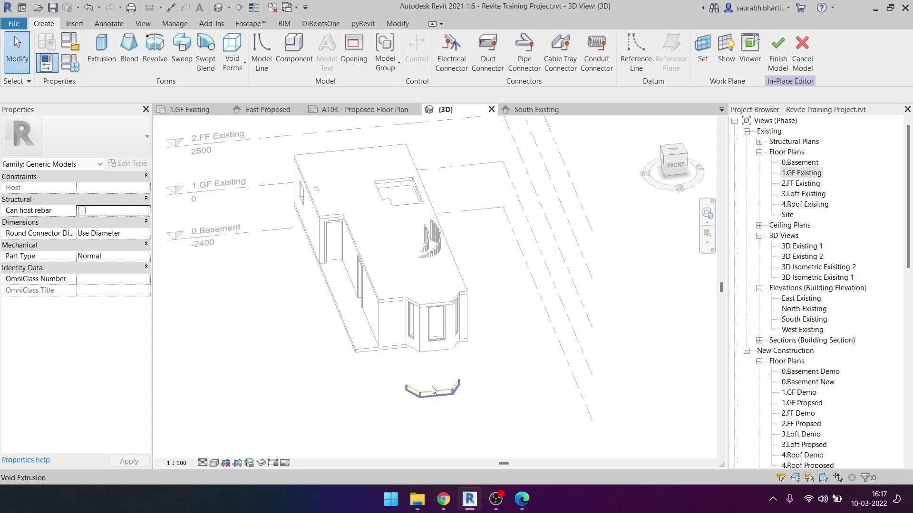
{"action": "scroll", "coordinate": [440, 397], "scroll_direction": "up", "scroll_amount": 2}
{"action": "scroll", "coordinate": [398, 381], "scroll_direction": "up", "scroll_amount": 1}
{"action": "scroll", "coordinate": [397, 381], "scroll_direction": "up", "scroll_amount": 2}
{"action": "scroll", "coordinate": [381, 361], "scroll_direction": "up", "scroll_amount": 2}
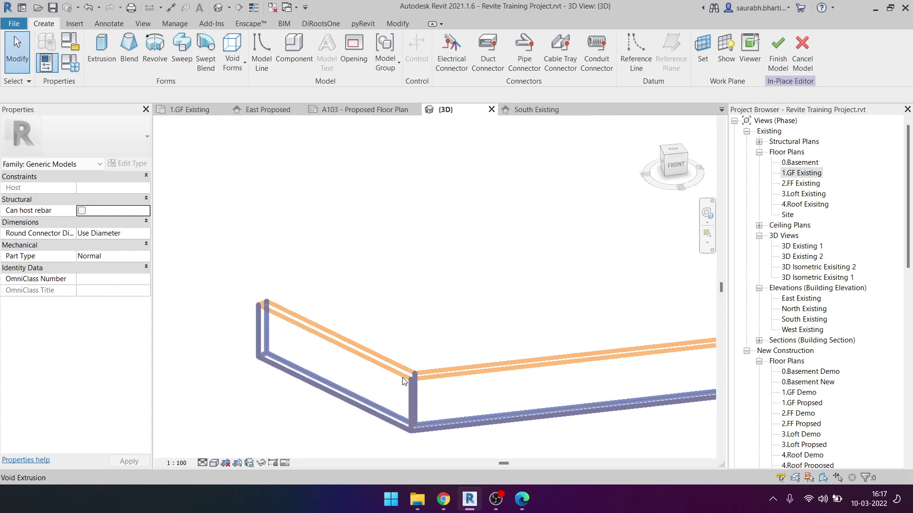
{"action": "left_click", "coordinate": [373, 347]}
{"action": "scroll", "coordinate": [373, 347], "scroll_direction": "down", "scroll_amount": 2}
{"action": "scroll", "coordinate": [373, 347], "scroll_direction": "down", "scroll_amount": 2}
{"action": "left_click", "coordinate": [672, 164]}
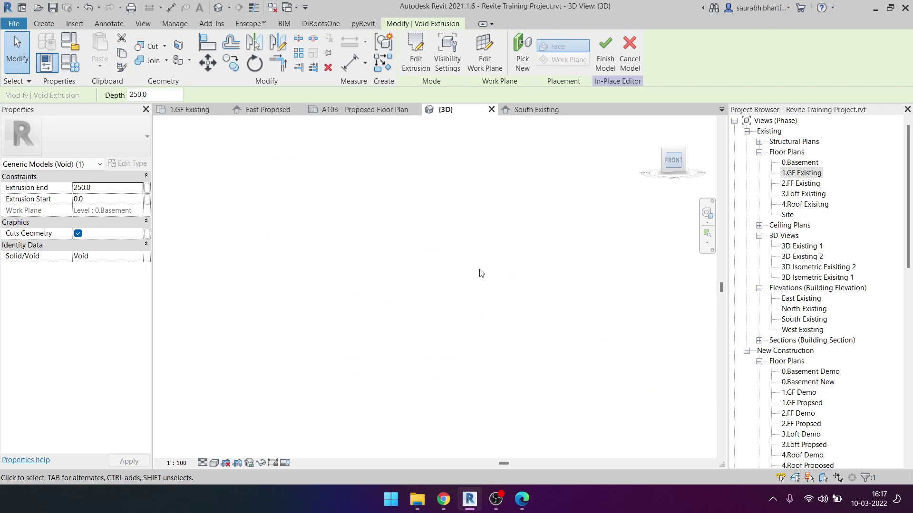
{"action": "scroll", "coordinate": [450, 361], "scroll_direction": "down", "scroll_amount": 3}
{"action": "scroll", "coordinate": [452, 371], "scroll_direction": "down", "scroll_amount": 1}
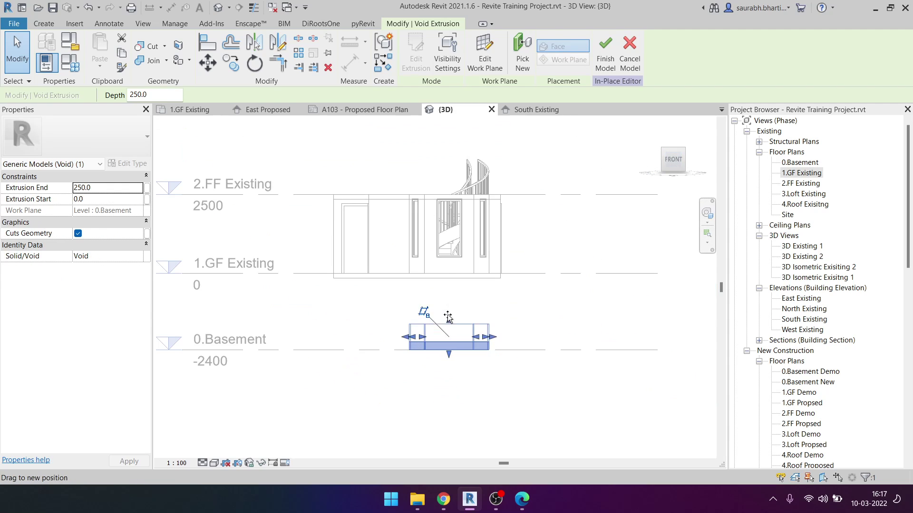
{"action": "left_click_drag", "start_coordinate": [448, 318], "coordinate": [448, 273]}
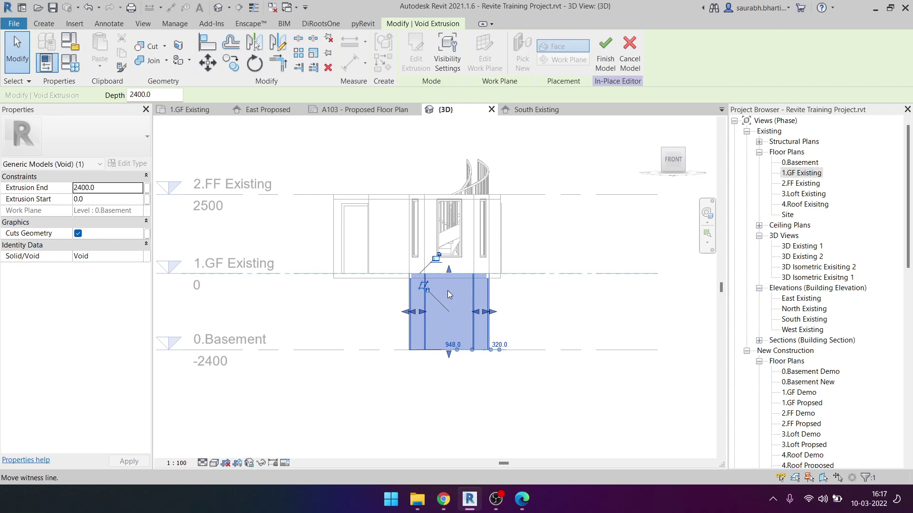
{"action": "scroll", "coordinate": [454, 357], "scroll_direction": "up", "scroll_amount": 2}
{"action": "left_click", "coordinate": [454, 356]}
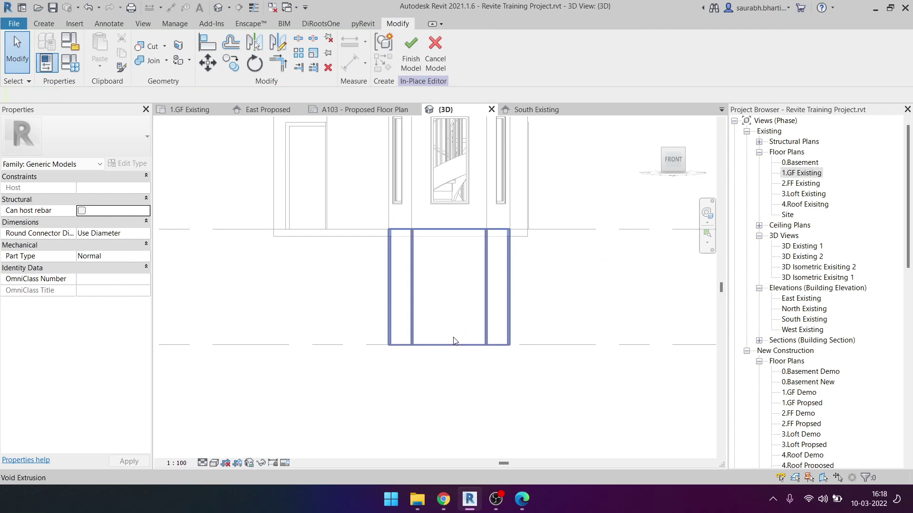
Step: Adjust the void to span 2250.0 to 2495.8 and apply Cut Geometry with it
{"action": "left_click", "coordinate": [454, 341]}
{"action": "left_click_drag", "start_coordinate": [449, 346], "coordinate": [448, 234]}
{"action": "middle_click_drag", "start_coordinate": [459, 320], "coordinate": [348, 286], "text": "shift"}
{"action": "left_click", "coordinate": [443, 303]}
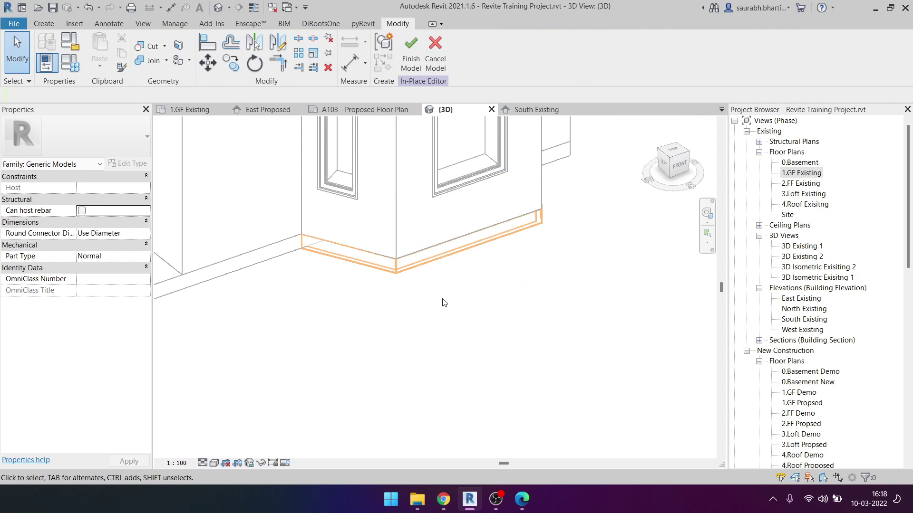
{"action": "mouse_move", "coordinate": [443, 303]}
{"action": "middle_mouse_down", "text": "shift"}
{"action": "mouse_move", "coordinate": [456, 230]}
{"action": "mouse_move", "coordinate": [444, 234]}
{"action": "middle_mouse_up", "text": "shift"}
{"action": "left_click", "coordinate": [461, 225]}
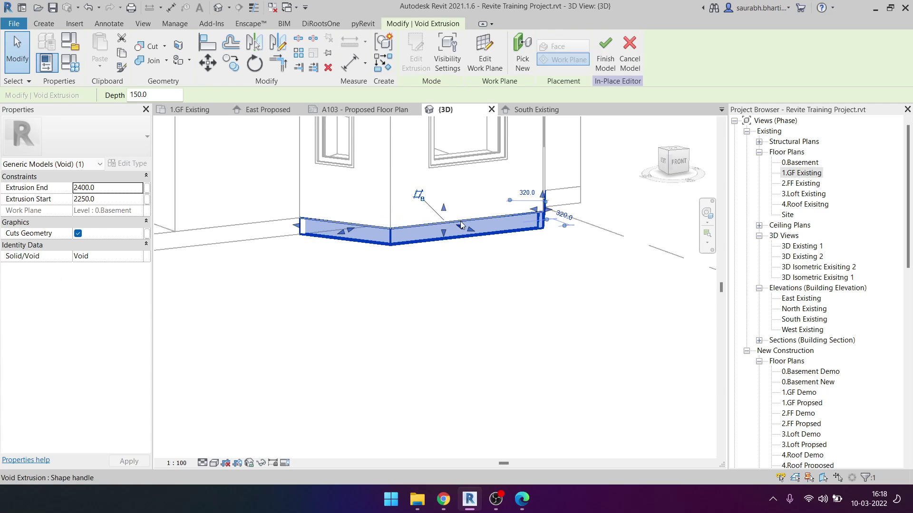
{"action": "left_click_drag", "start_coordinate": [445, 214], "coordinate": [444, 201]}
{"action": "middle_click_drag", "start_coordinate": [434, 259], "coordinate": [455, 303], "text": "shift"}
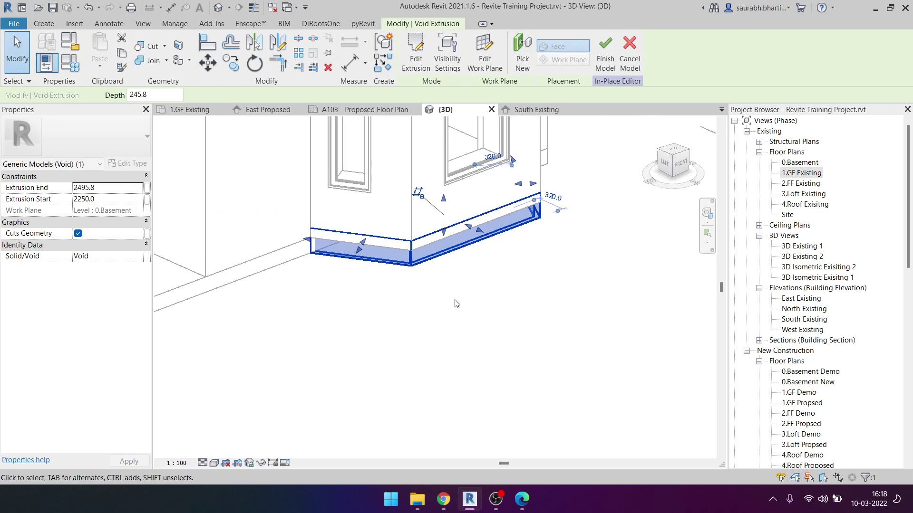
{"action": "left_click", "coordinate": [146, 47]}
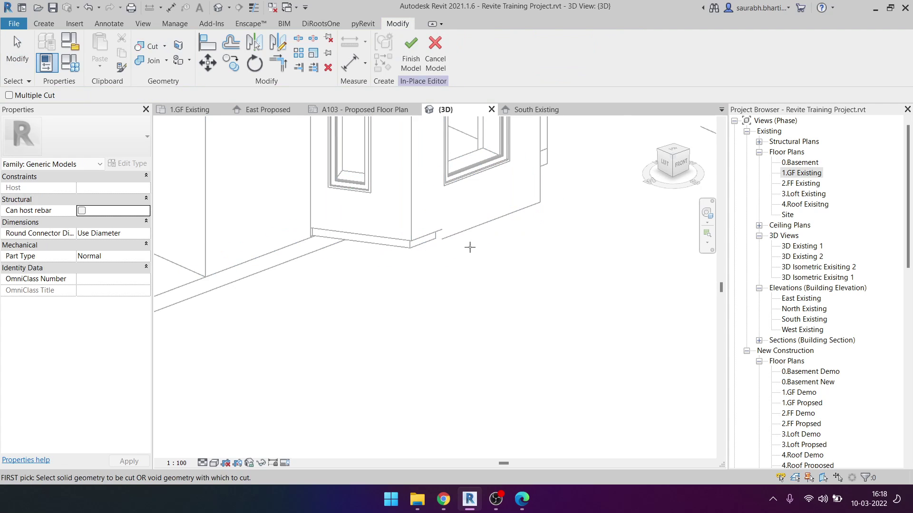
Step: Cancel the cut and orbit to a front view to inspect the void band
{"action": "mouse_move", "coordinate": [469, 247]}
{"action": "middle_mouse_down", "text": "shift"}
{"action": "mouse_move", "coordinate": [428, 279]}
{"action": "mouse_move", "coordinate": [431, 189]}
{"action": "mouse_move", "coordinate": [465, 190]}
{"action": "mouse_move", "coordinate": [460, 348]}
{"action": "middle_mouse_up", "text": "shift"}
{"action": "key", "text": "Escape"}
{"action": "mouse_move", "coordinate": [458, 244]}
{"action": "middle_mouse_down", "text": "shift"}
{"action": "mouse_move", "coordinate": [466, 241]}
{"action": "mouse_move", "coordinate": [383, 285]}
{"action": "mouse_move", "coordinate": [503, 300]}
{"action": "mouse_move", "coordinate": [511, 273]}
{"action": "middle_mouse_up", "text": "shift"}
{"action": "left_click", "coordinate": [475, 224]}
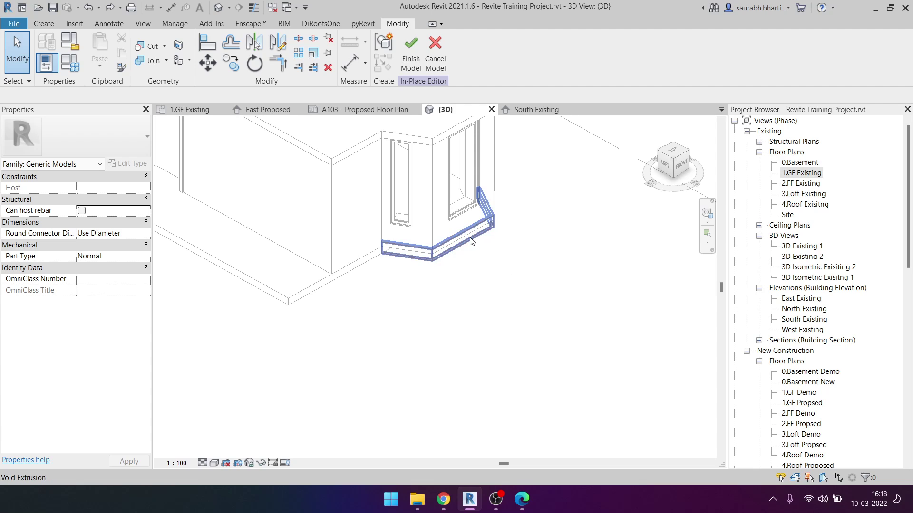
{"action": "mouse_move", "coordinate": [475, 223]}
{"action": "middle_mouse_down", "text": "shift"}
{"action": "mouse_move", "coordinate": [534, 269]}
{"action": "mouse_move", "coordinate": [450, 304]}
{"action": "mouse_move", "coordinate": [440, 246]}
{"action": "middle_mouse_up", "text": "shift"}
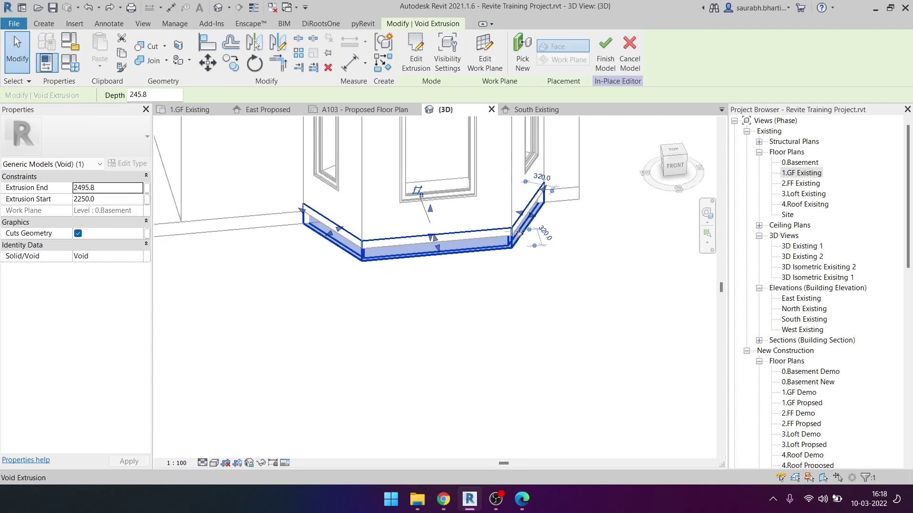
{"action": "key", "text": "Escape"}
{"action": "left_click_drag", "start_coordinate": [677, 169], "coordinate": [659, 180]}
{"action": "left_click", "coordinate": [657, 180]}
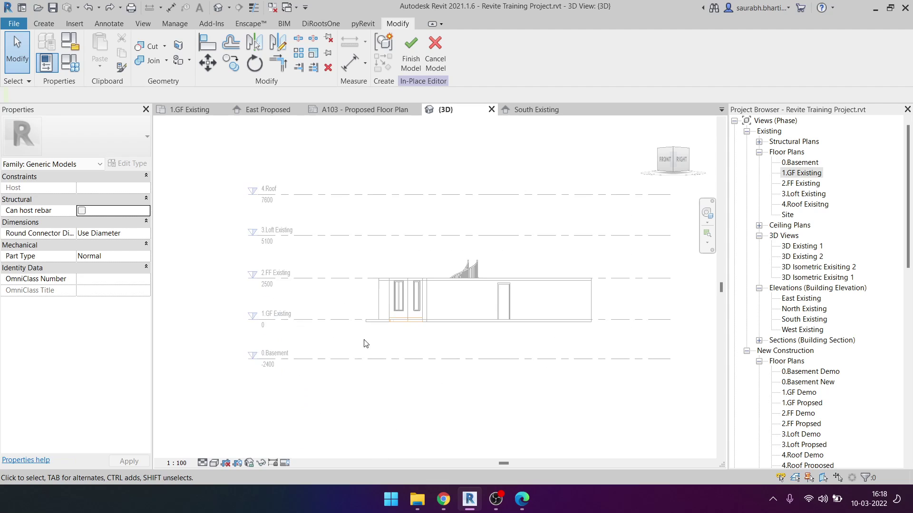
{"action": "scroll", "coordinate": [446, 336], "scroll_direction": "up", "scroll_amount": 3}
{"action": "scroll", "coordinate": [446, 337], "scroll_direction": "up", "scroll_amount": 2}
{"action": "left_click", "coordinate": [446, 336]}
{"action": "mouse_move", "coordinate": [446, 337]}
{"action": "middle_mouse_down", "text": "shift"}
{"action": "mouse_move", "coordinate": [457, 323]}
{"action": "mouse_move", "coordinate": [450, 309]}
{"action": "middle_mouse_up", "text": "shift"}
{"action": "key", "text": "Escape"}
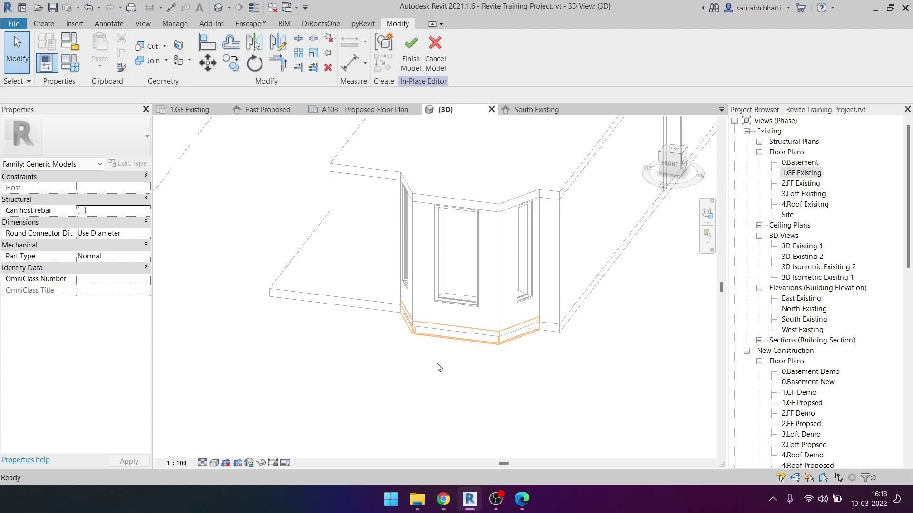
Step: Change the band under the bay window from Void to Solid and compare with the site photo
{"action": "left_click", "coordinate": [455, 343]}
{"action": "left_click", "coordinate": [133, 257]}
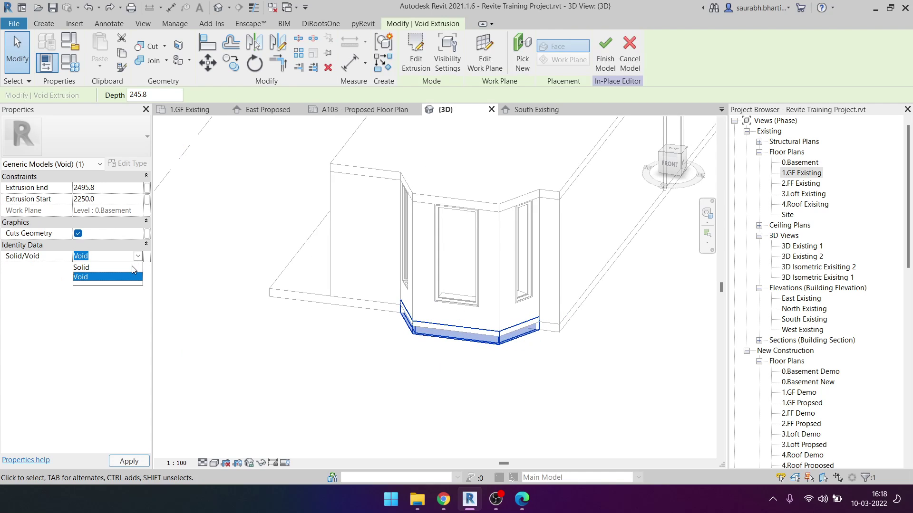
{"action": "scroll", "coordinate": [300, 342], "scroll_direction": "down", "scroll_amount": 2}
{"action": "middle_click_drag", "start_coordinate": [378, 424], "coordinate": [480, 426], "text": "shift"}
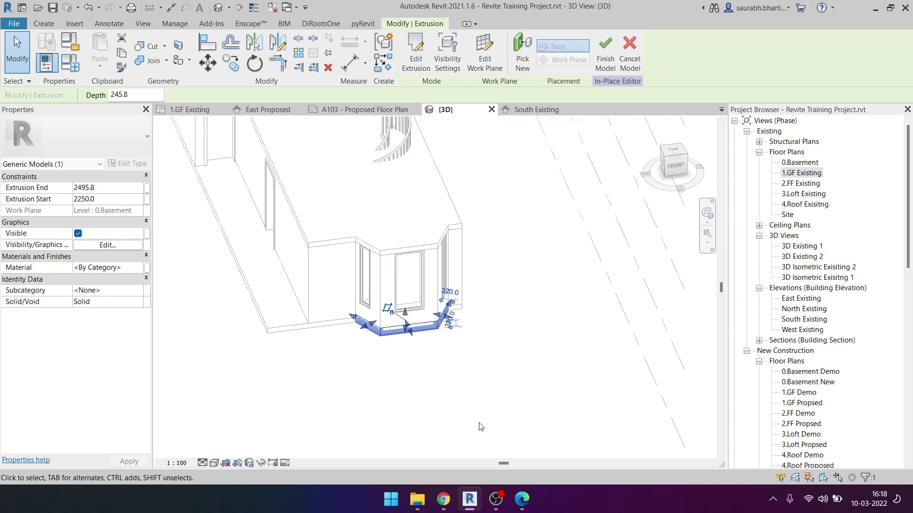
{"action": "left_click", "coordinate": [522, 499]}
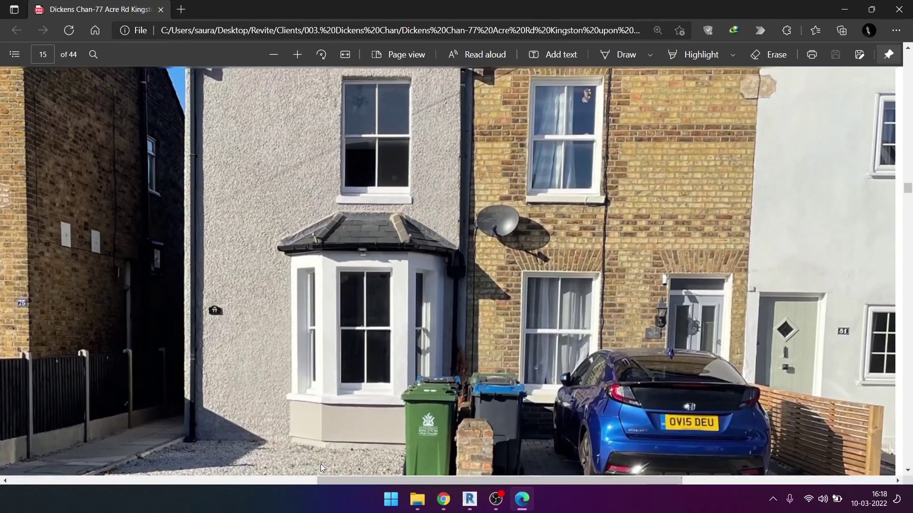
{"action": "scroll", "coordinate": [318, 469], "scroll_direction": "up", "scroll_amount": 3, "text": "ctrl"}
{"action": "scroll", "coordinate": [317, 447], "scroll_direction": "down", "scroll_amount": 8}
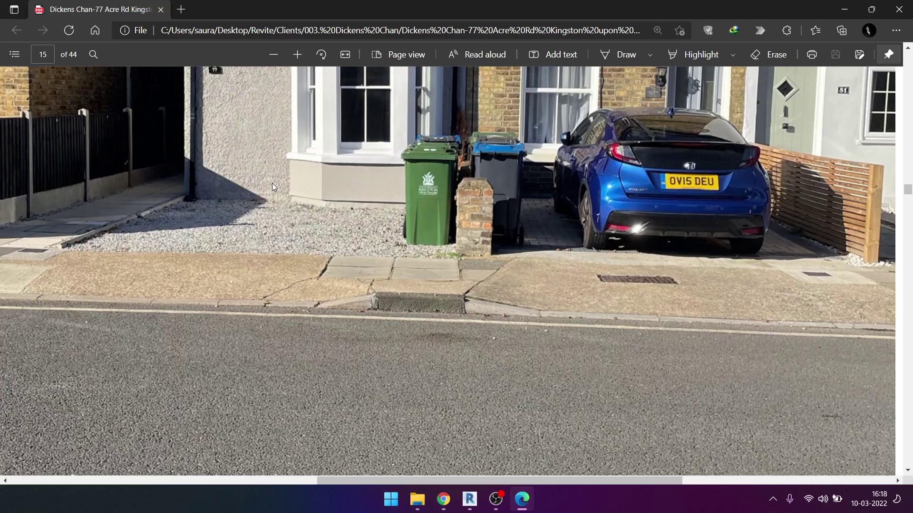
{"action": "scroll", "coordinate": [272, 187], "scroll_direction": "down", "scroll_amount": 3, "text": "ctrl"}
Step: Back in 3D, stretch the solid extrusion's right end further out along the bay
{"action": "left_click", "coordinate": [469, 499]}
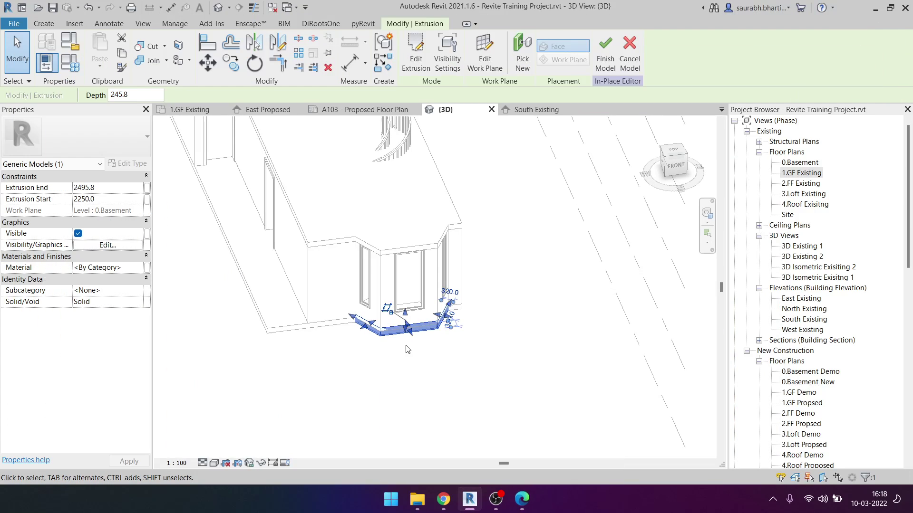
{"action": "left_click", "coordinate": [696, 172]}
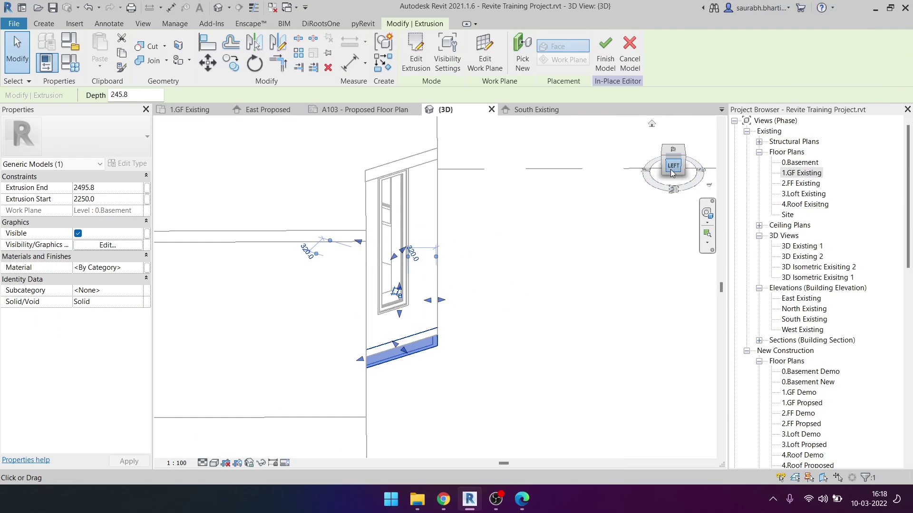
{"action": "left_click", "coordinate": [658, 152]}
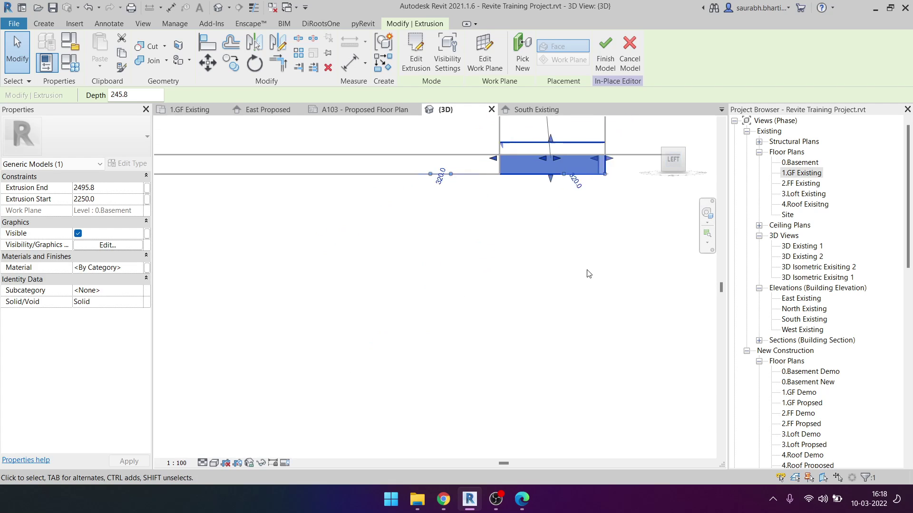
{"action": "scroll", "coordinate": [589, 274], "scroll_direction": "up", "scroll_amount": 3}
{"action": "middle_click_drag", "start_coordinate": [470, 255], "coordinate": [470, 285]}
{"action": "left_click_drag", "start_coordinate": [470, 279], "coordinate": [496, 265]}
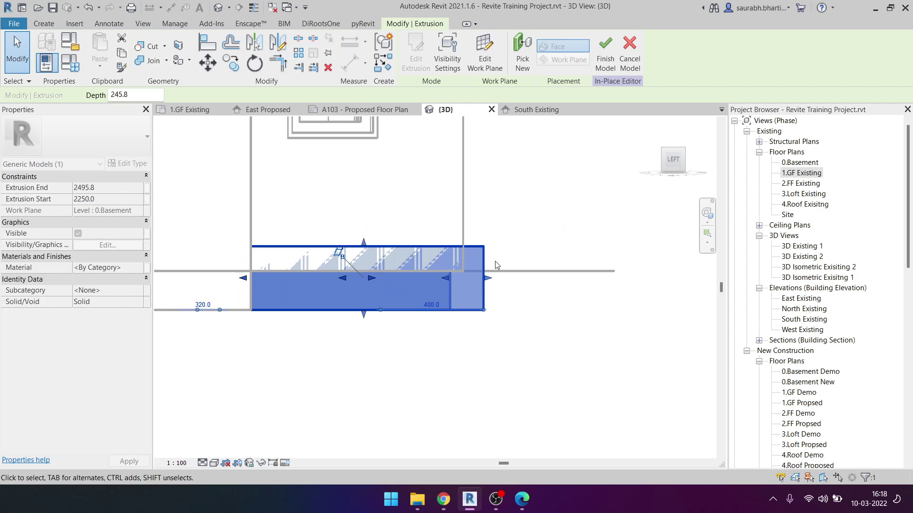
{"action": "middle_click_drag", "start_coordinate": [500, 326], "coordinate": [466, 335], "text": "shift"}
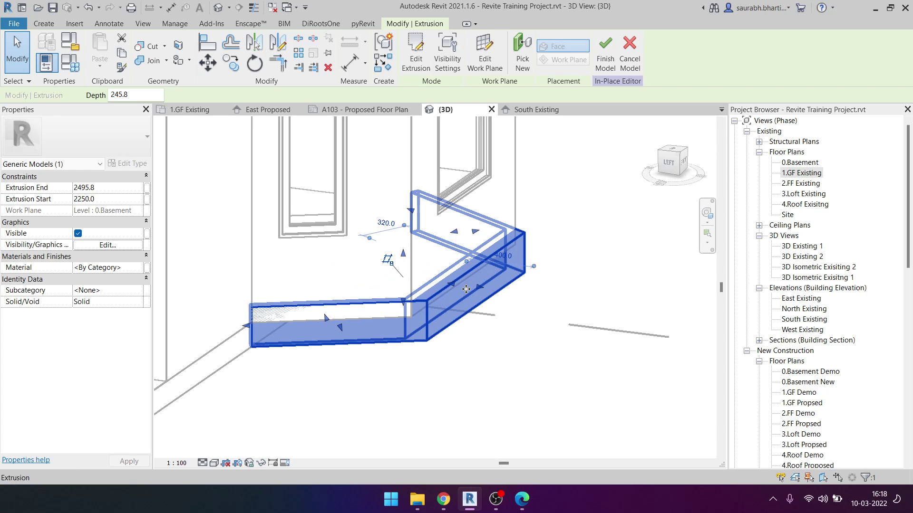
{"action": "mouse_move", "coordinate": [463, 289]}
{"action": "middle_mouse_down", "text": "shift"}
{"action": "mouse_move", "coordinate": [484, 270]}
{"action": "mouse_move", "coordinate": [493, 343]}
{"action": "mouse_move", "coordinate": [441, 307]}
{"action": "middle_mouse_up", "text": "shift"}
Step: In the 1.GF Existing plan, pull both angled plinth sides out to 400 against the wall faces
{"action": "double_click", "coordinate": [816, 175]}
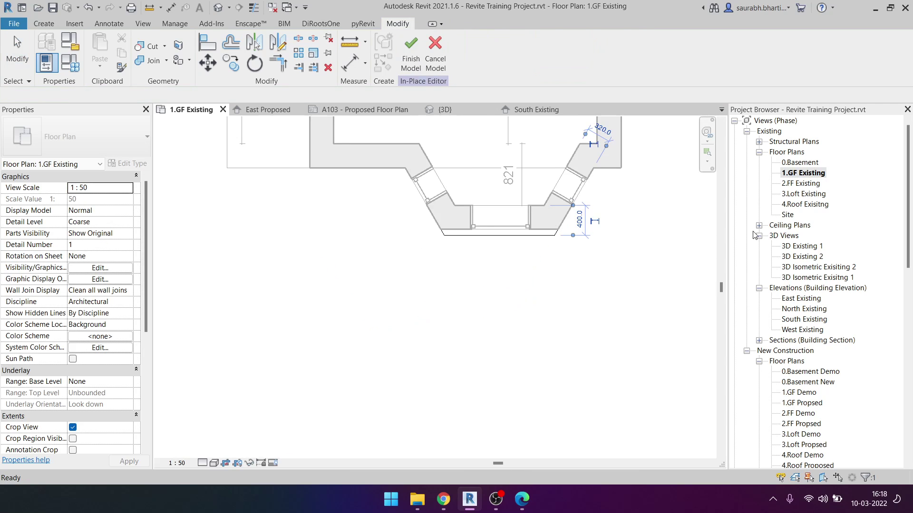
{"action": "scroll", "coordinate": [472, 247], "scroll_direction": "up", "scroll_amount": 2}
{"action": "scroll", "coordinate": [472, 246], "scroll_direction": "up", "scroll_amount": 1}
{"action": "scroll", "coordinate": [472, 246], "scroll_direction": "up", "scroll_amount": 2}
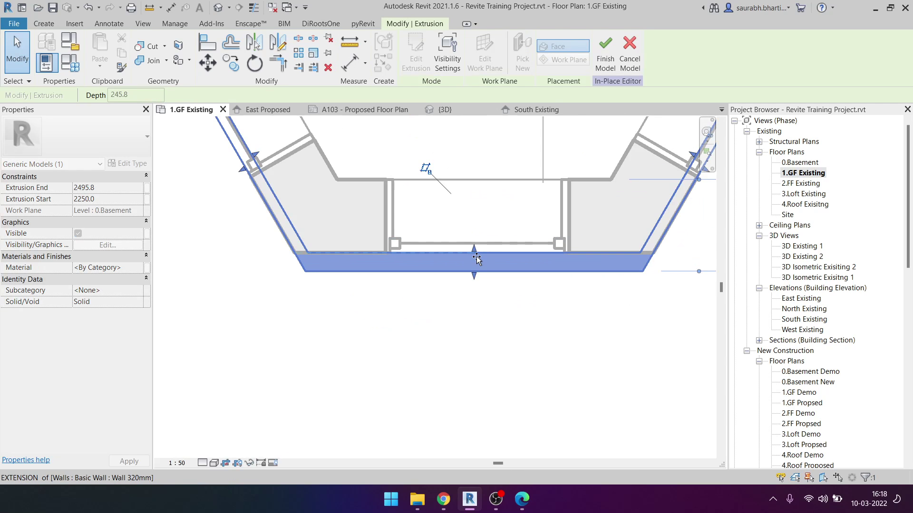
{"action": "scroll", "coordinate": [359, 329], "scroll_direction": "up", "scroll_amount": 2}
{"action": "scroll", "coordinate": [323, 305], "scroll_direction": "down", "scroll_amount": 2}
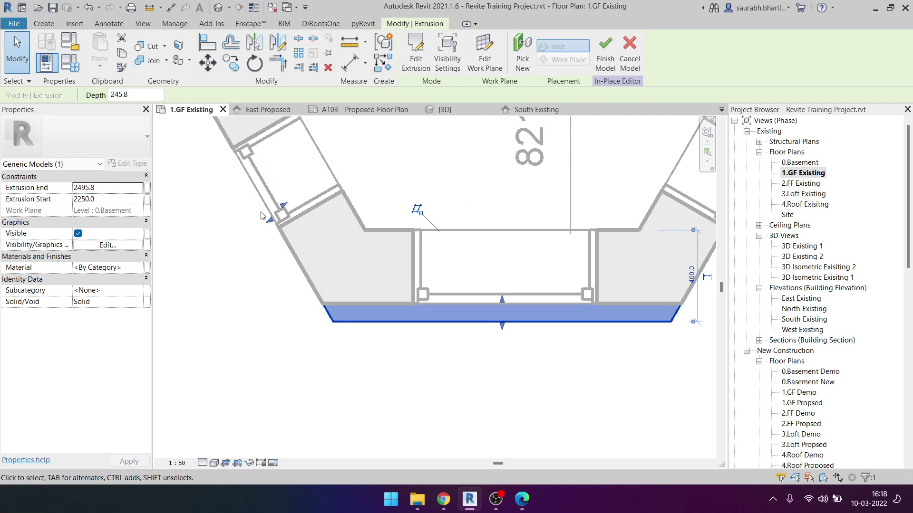
{"action": "left_click_drag", "start_coordinate": [269, 217], "coordinate": [283, 210]}
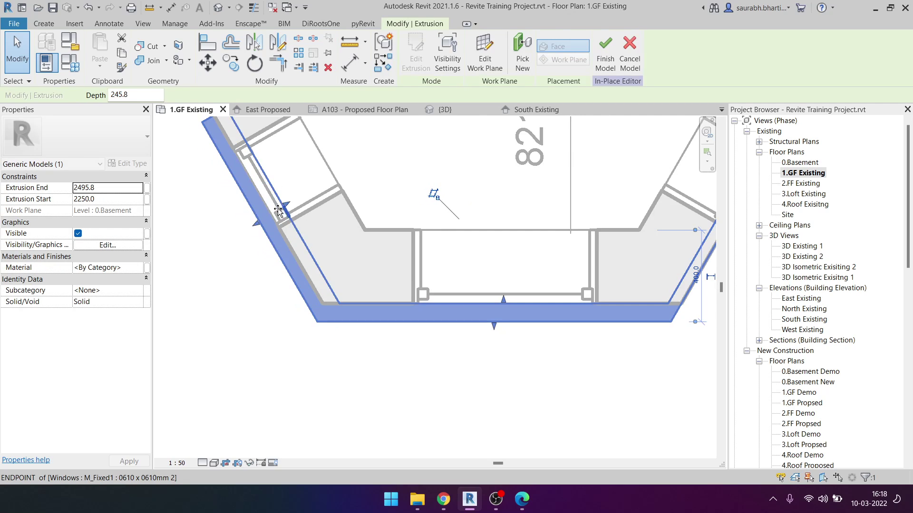
{"action": "middle_click_drag", "start_coordinate": [495, 254], "coordinate": [352, 305]}
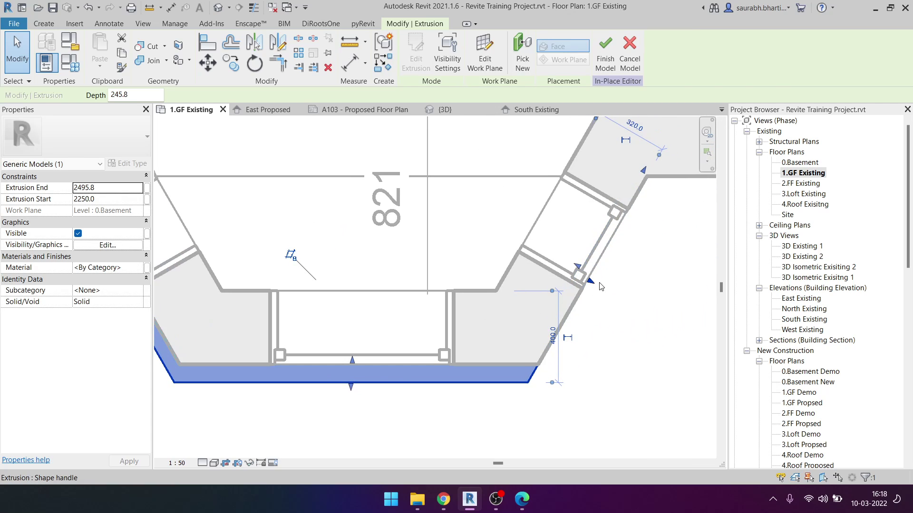
{"action": "left_click_drag", "start_coordinate": [591, 282], "coordinate": [582, 280]}
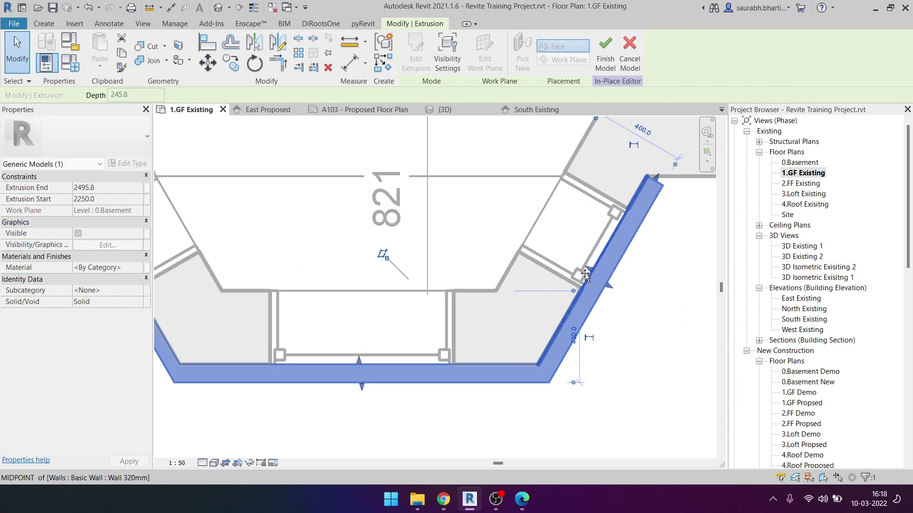
{"action": "scroll", "coordinate": [563, 295], "scroll_direction": "down", "scroll_amount": 3}
{"action": "middle_click_drag", "start_coordinate": [504, 328], "coordinate": [496, 199]}
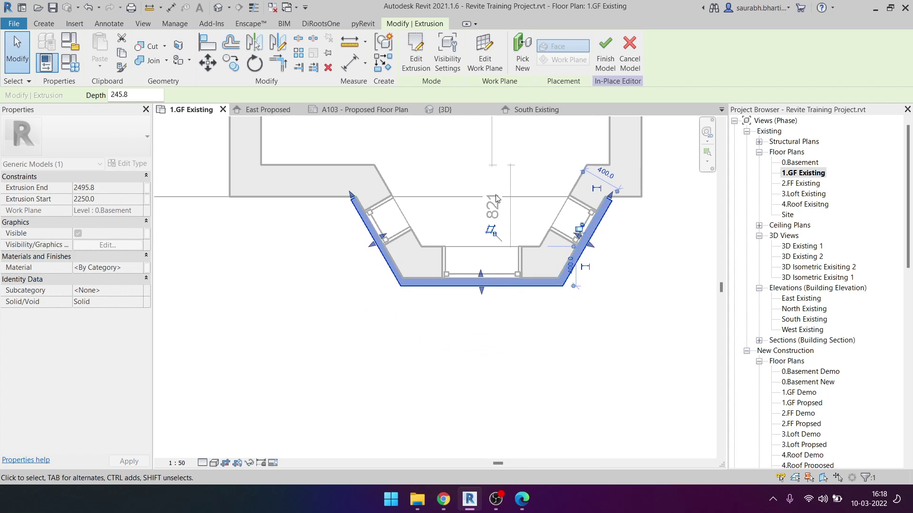
Step: Finish the plinth model, save the project, and view it from the front in {3D}
{"action": "left_click", "coordinate": [597, 72]}
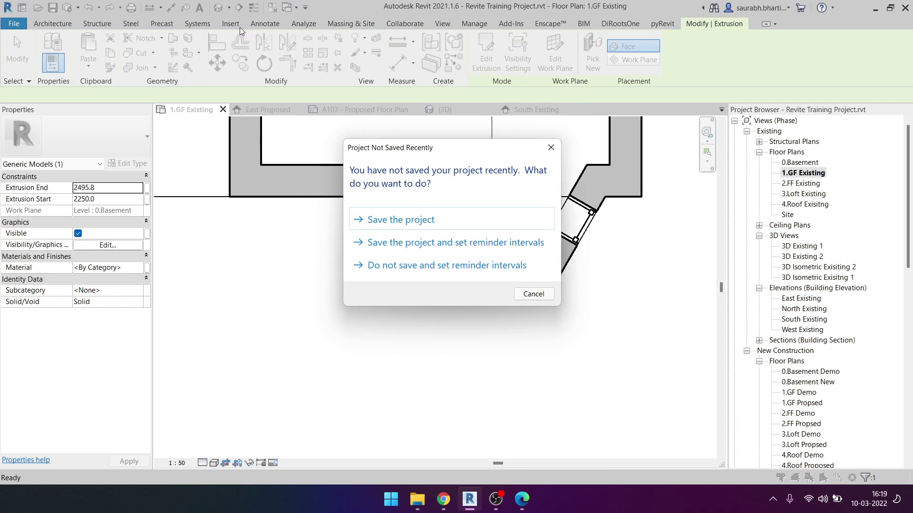
{"action": "left_click", "coordinate": [474, 219]}
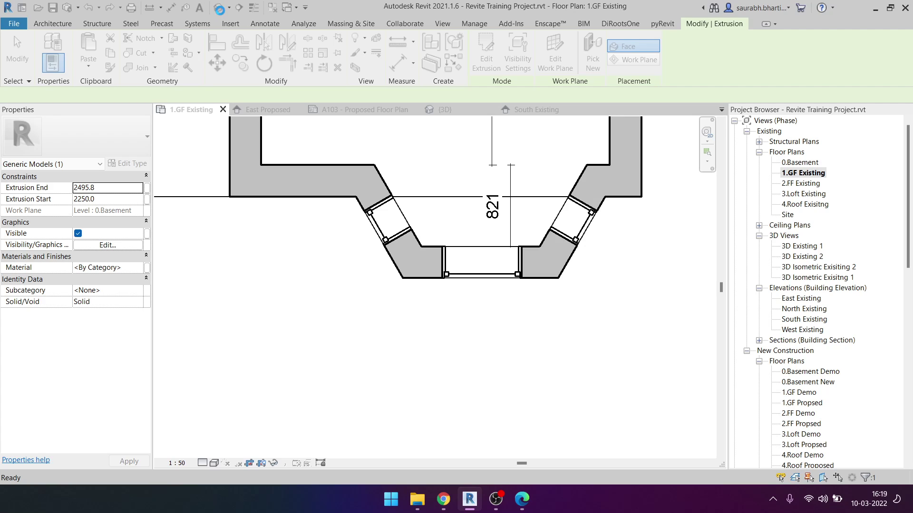
{"action": "left_click", "coordinate": [445, 110]}
{"action": "left_click", "coordinate": [417, 325]}
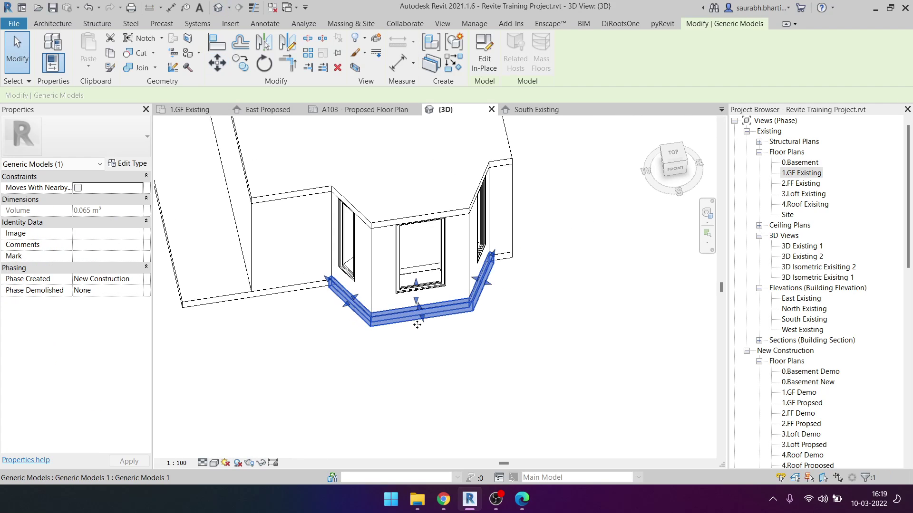
{"action": "middle_click_drag", "start_coordinate": [417, 325], "coordinate": [475, 285], "text": "shift"}
{"action": "left_click", "coordinate": [673, 166]}
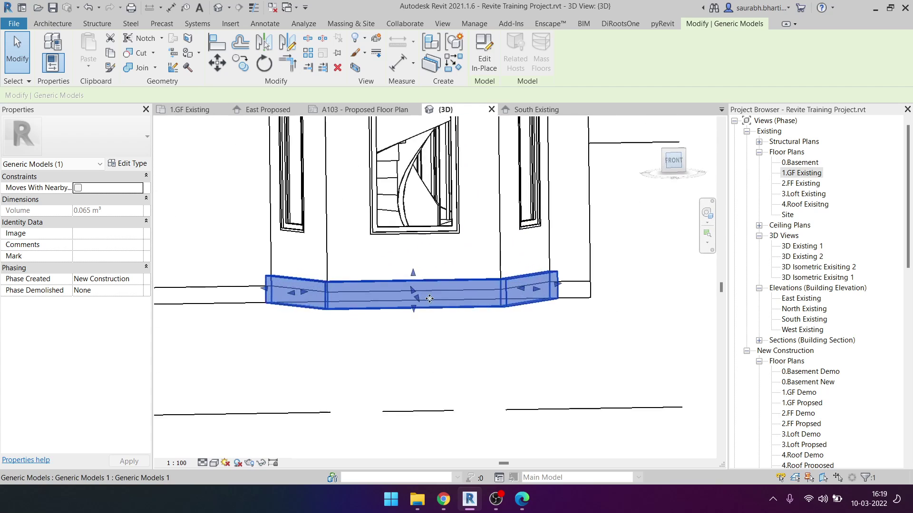
Step: Raise the plinth's top to 2916.0, then reopen it with Edit In-Place
{"action": "left_click_drag", "start_coordinate": [435, 271], "coordinate": [432, 227]}
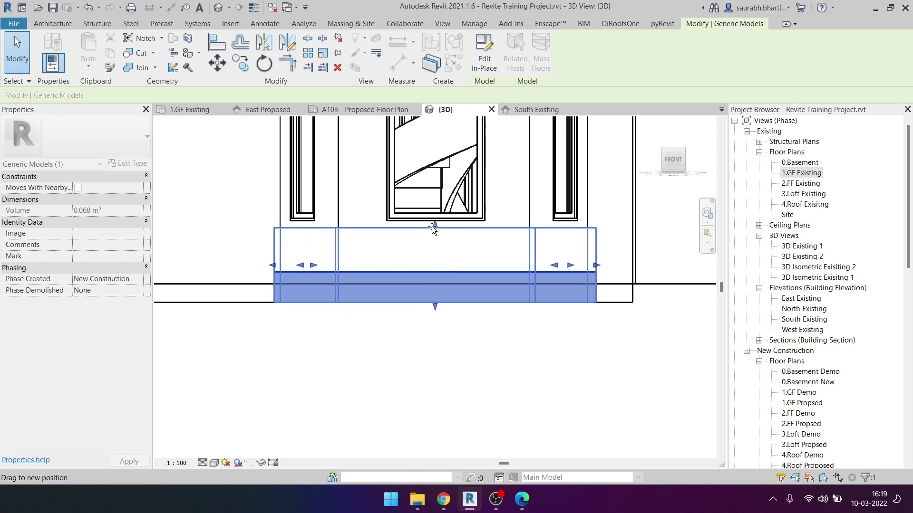
{"action": "mouse_move", "coordinate": [432, 227]}
{"action": "middle_mouse_down", "text": "shift"}
{"action": "mouse_move", "coordinate": [493, 391]}
{"action": "mouse_move", "coordinate": [466, 349]}
{"action": "mouse_move", "coordinate": [477, 333]}
{"action": "middle_mouse_up", "text": "shift"}
{"action": "scroll", "coordinate": [493, 390], "scroll_direction": "down", "scroll_amount": 3}
{"action": "key", "text": "Escape"}
{"action": "left_click", "coordinate": [465, 349]}
{"action": "left_click", "coordinate": [482, 65]}
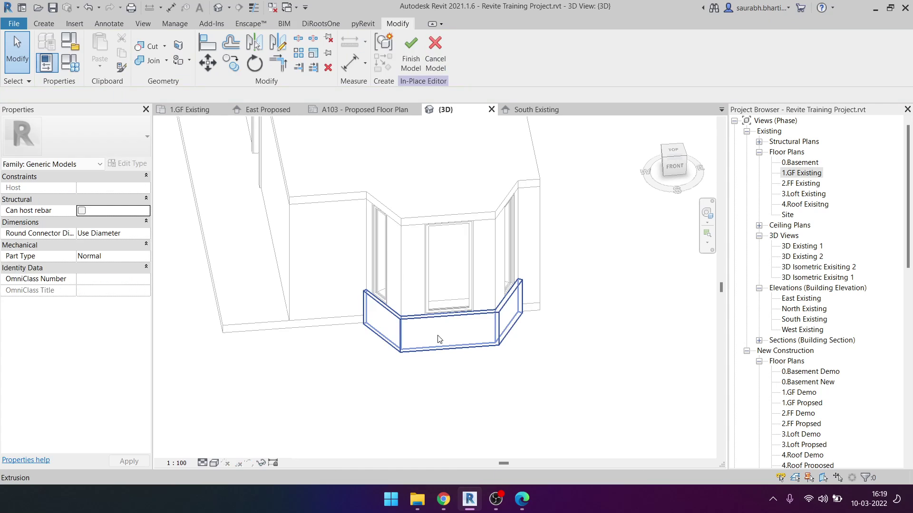
{"action": "left_click", "coordinate": [434, 339]}
Step: Start a new Void Extrusion and open the 1.GF Existing floor plan
{"action": "left_click", "coordinate": [43, 24]}
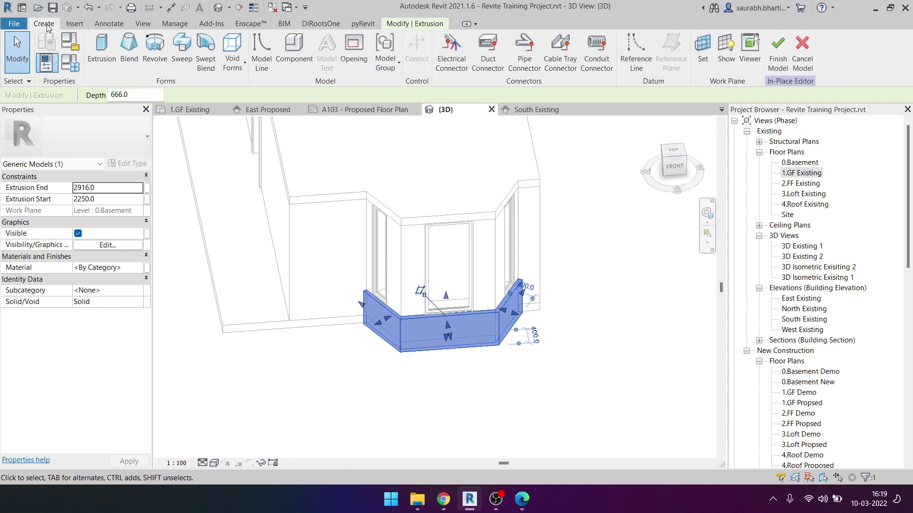
{"action": "left_click", "coordinate": [242, 66]}
{"action": "left_click", "coordinate": [256, 89]}
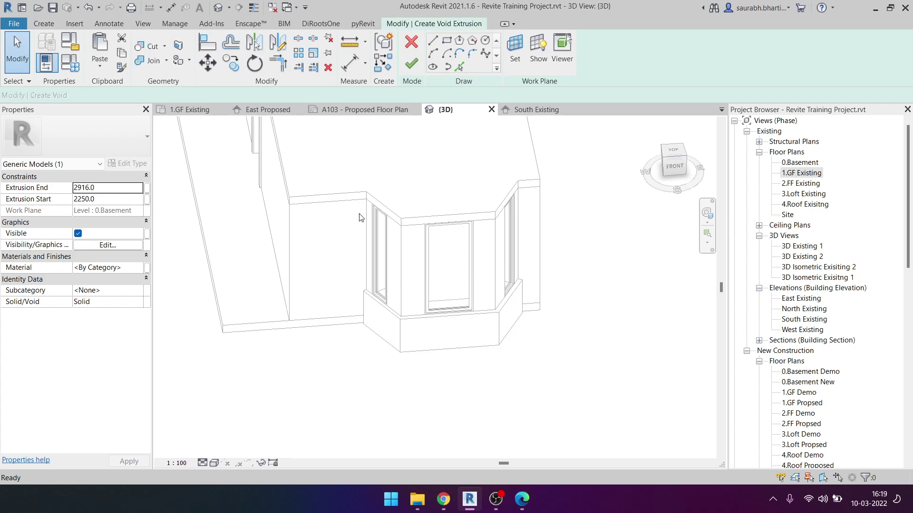
{"action": "scroll", "coordinate": [394, 304], "scroll_direction": "up", "scroll_amount": 2}
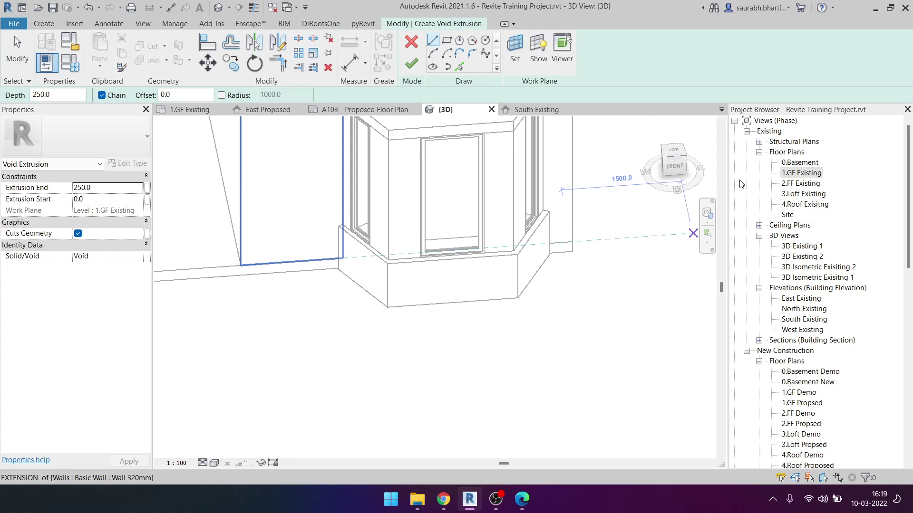
{"action": "left_click", "coordinate": [799, 174]}
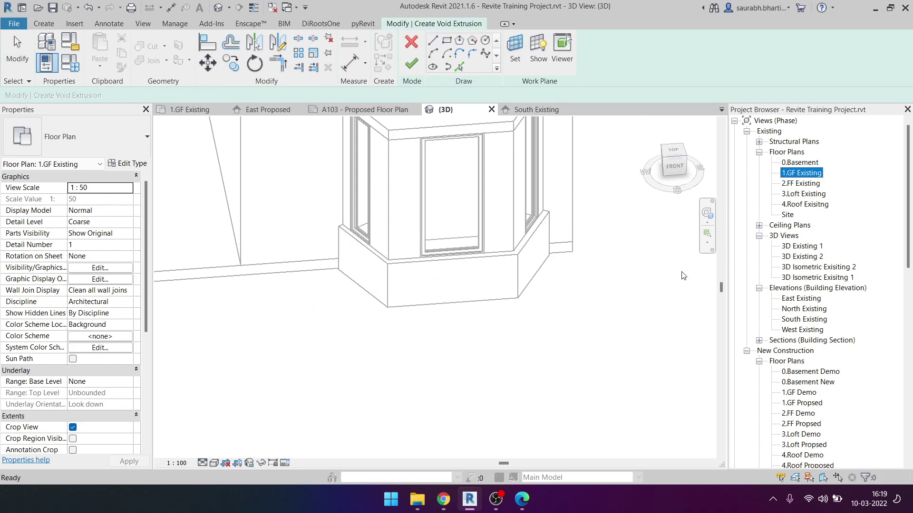
{"action": "double_click", "coordinate": [815, 175]}
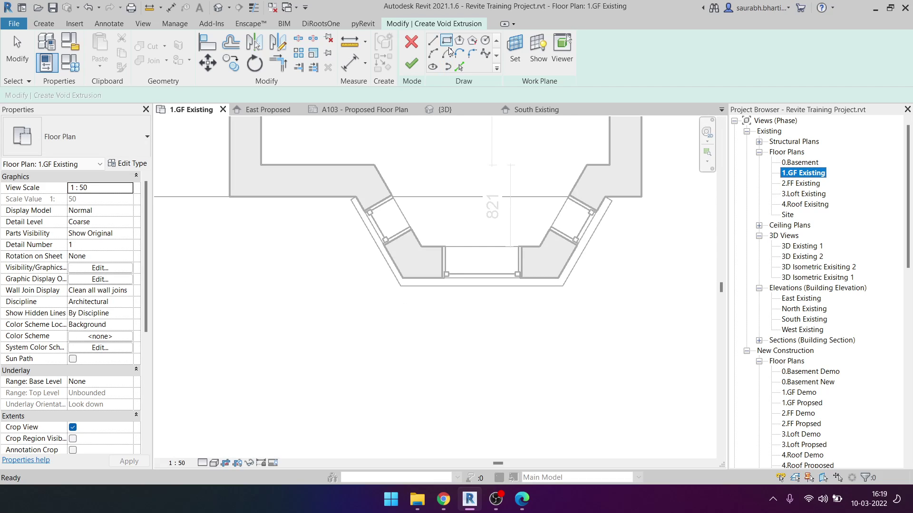
{"action": "scroll", "coordinate": [460, 275], "scroll_direction": "up", "scroll_amount": 2}
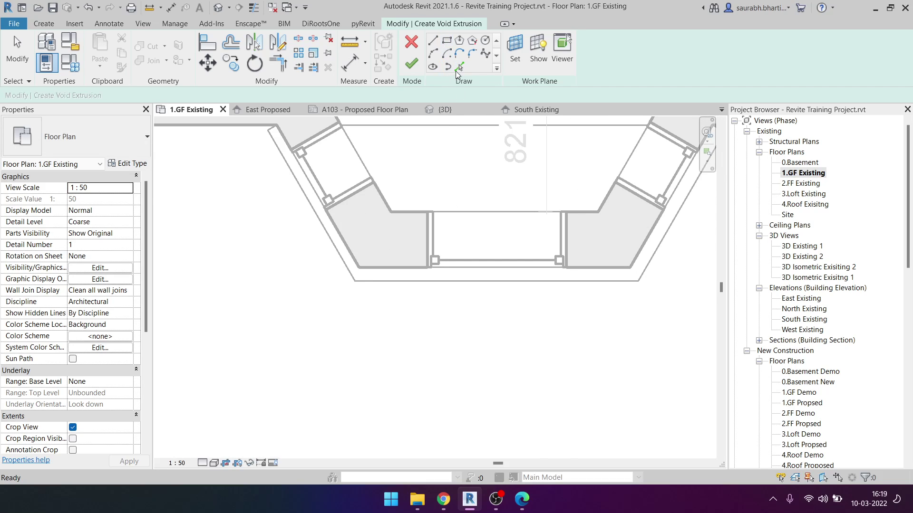
Step: Pick the four plinth edges as the sketch, set Extrusion End 100, and finish the void
{"action": "left_click", "coordinate": [458, 70]}
{"action": "left_click", "coordinate": [479, 268]}
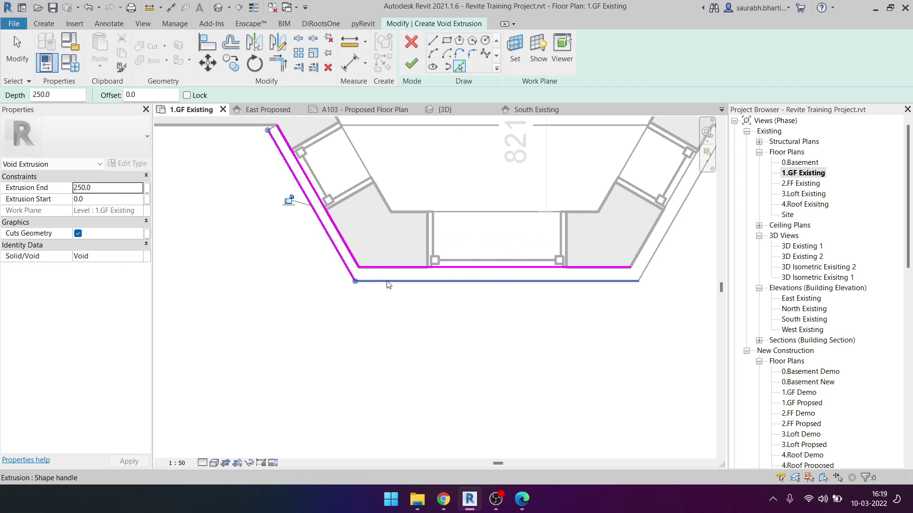
{"action": "left_click", "coordinate": [643, 242]}
{"action": "scroll", "coordinate": [643, 242], "scroll_direction": "up", "scroll_amount": 2}
{"action": "scroll", "coordinate": [576, 250], "scroll_direction": "up", "scroll_amount": 2}
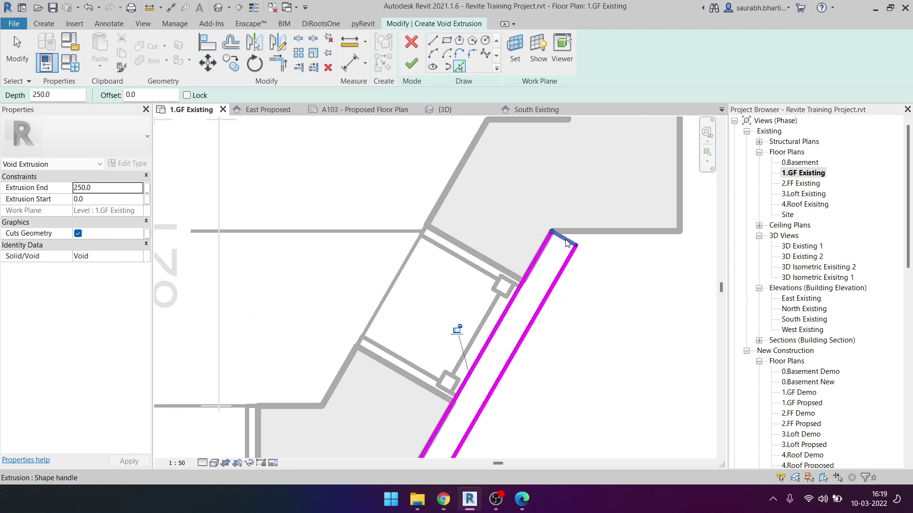
{"action": "left_click", "coordinate": [566, 243]}
{"action": "scroll", "coordinate": [566, 243], "scroll_direction": "down", "scroll_amount": 3}
{"action": "scroll", "coordinate": [310, 205], "scroll_direction": "up", "scroll_amount": 2}
{"action": "scroll", "coordinate": [310, 204], "scroll_direction": "up", "scroll_amount": 2}
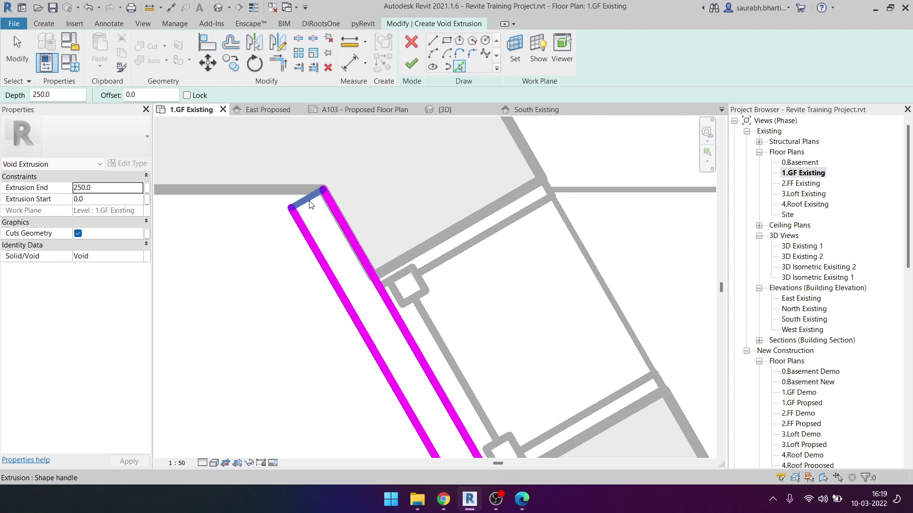
{"action": "left_click", "coordinate": [292, 216]}
{"action": "key", "text": "Escape"}
{"action": "scroll", "coordinate": [295, 238], "scroll_direction": "down", "scroll_amount": 3}
{"action": "scroll", "coordinate": [296, 238], "scroll_direction": "down", "scroll_amount": 2}
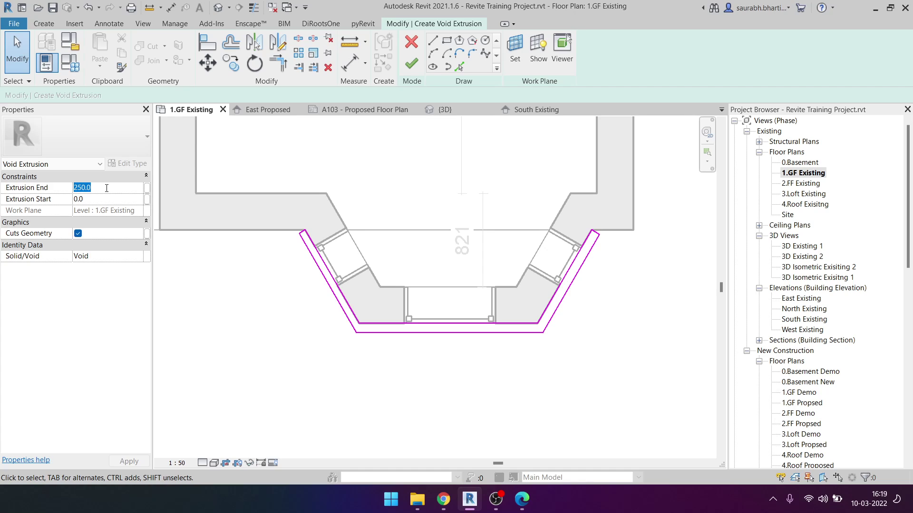
{"action": "type", "text": "100"}
{"action": "key", "text": "Return"}
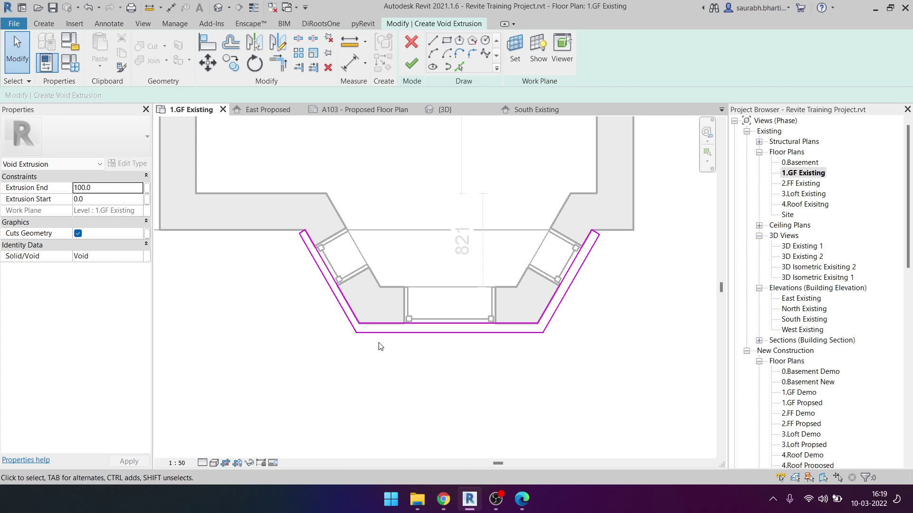
{"action": "left_click", "coordinate": [420, 61]}
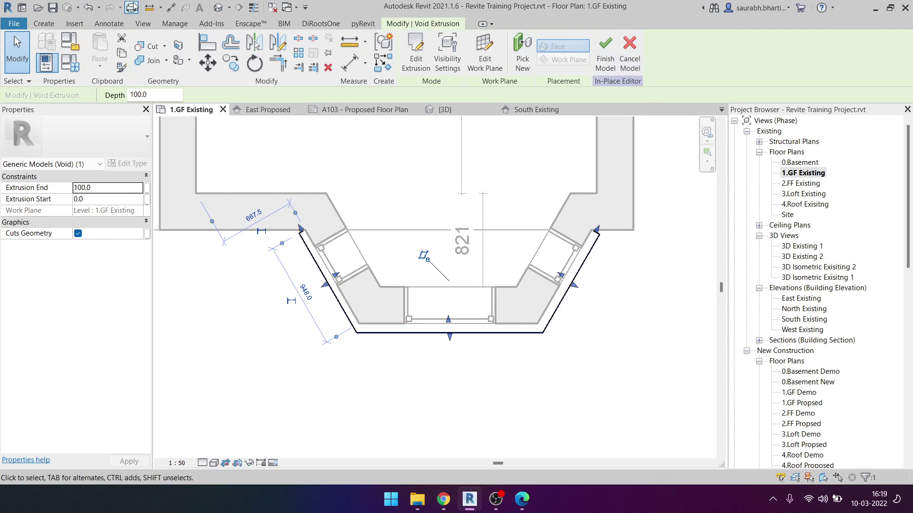
Step: In the 3D view, lower the bottom of the void band around the plinth with its shape handle
{"action": "left_click", "coordinate": [216, 7]}
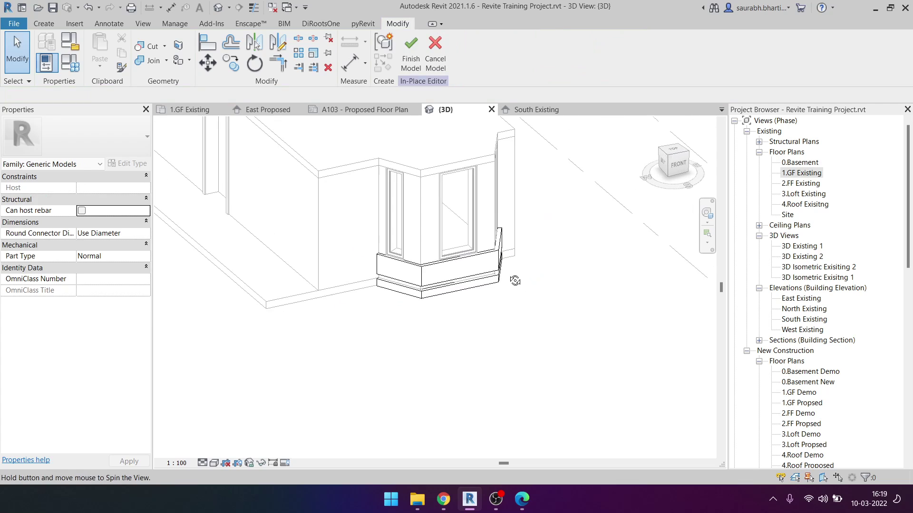
{"action": "left_click", "coordinate": [454, 283]}
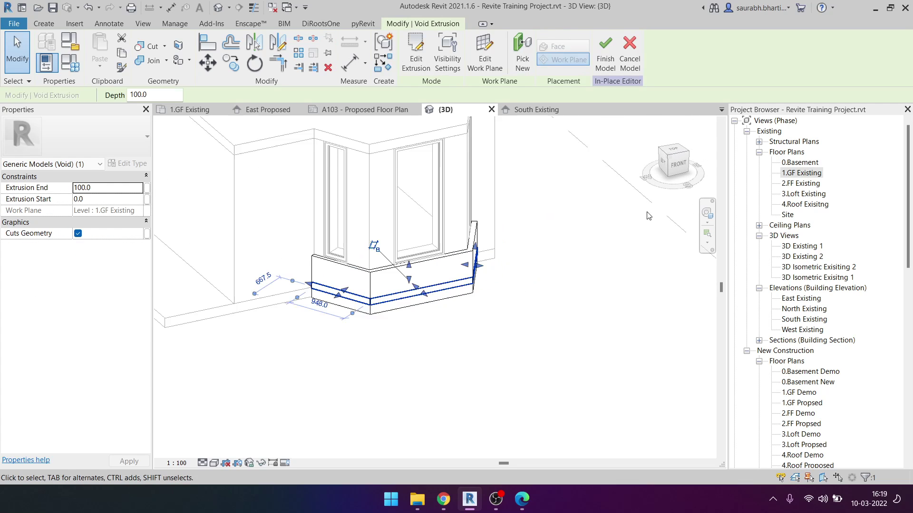
{"action": "left_click", "coordinate": [663, 164]}
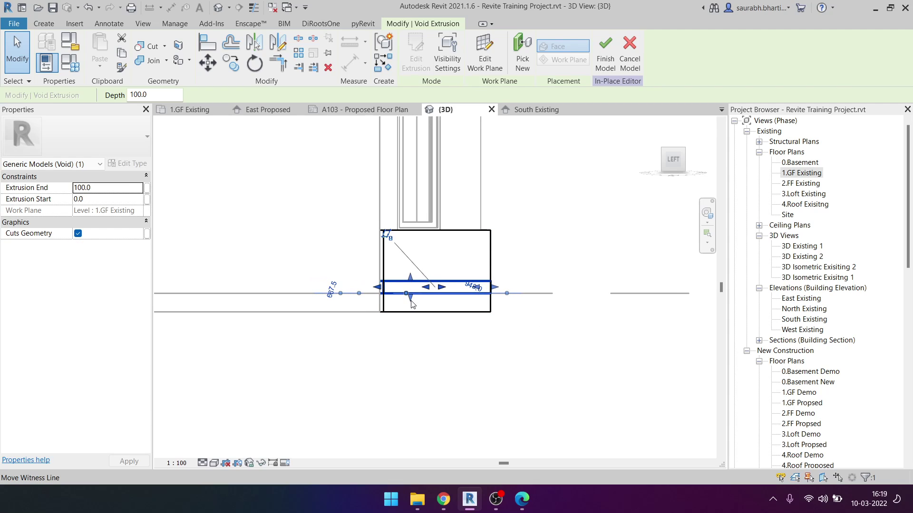
{"action": "key", "text": "Escape"}
{"action": "middle_click_drag", "start_coordinate": [413, 319], "coordinate": [419, 380], "text": "shift"}
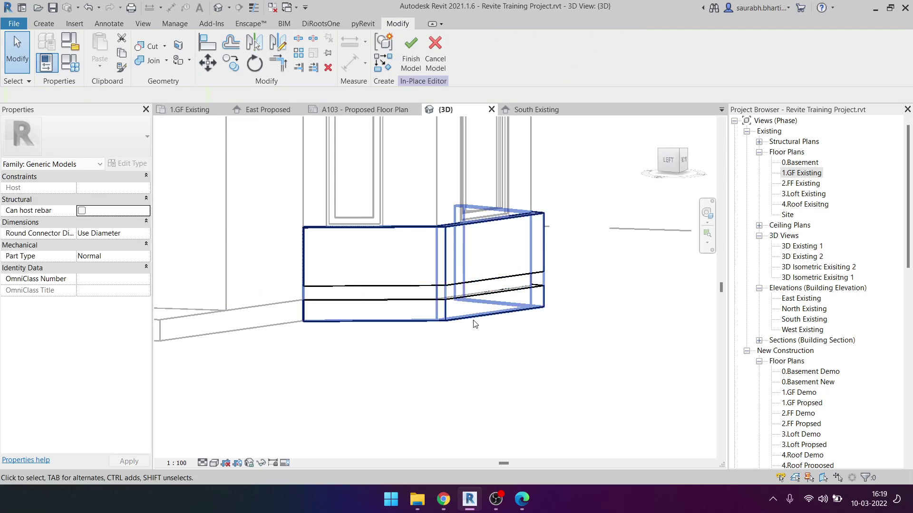
{"action": "left_click", "coordinate": [455, 297]}
{"action": "mouse_move", "coordinate": [479, 320]}
{"action": "middle_mouse_down", "text": "shift"}
{"action": "mouse_move", "coordinate": [507, 345]}
{"action": "mouse_move", "coordinate": [418, 372]}
{"action": "middle_mouse_up", "text": "shift"}
{"action": "left_click", "coordinate": [447, 263]}
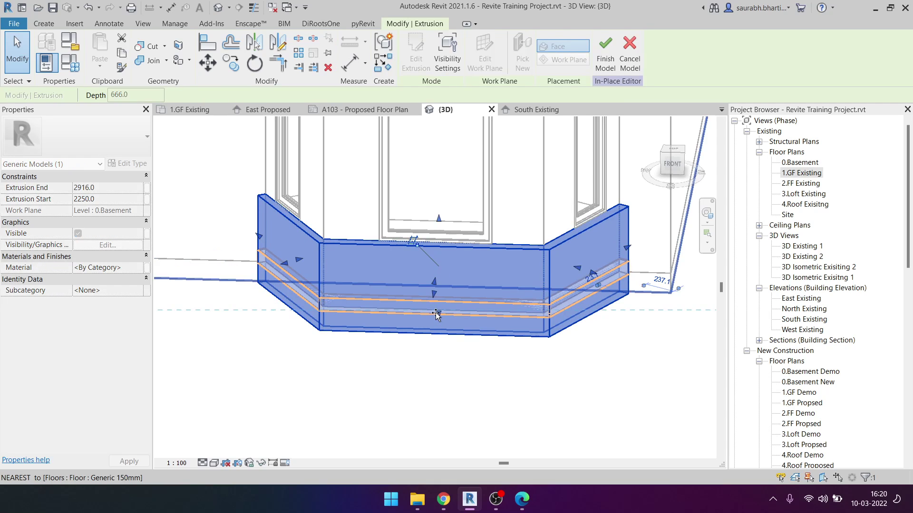
{"action": "left_click", "coordinate": [446, 322]}
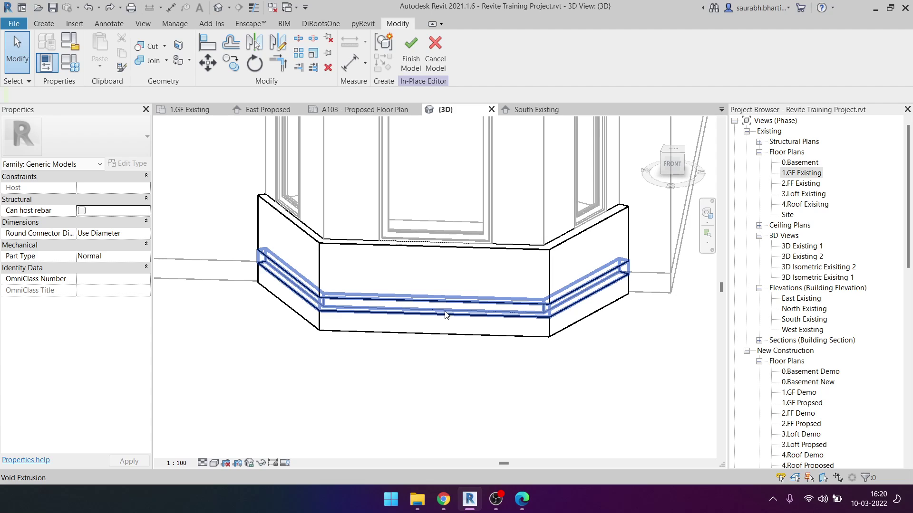
{"action": "left_click", "coordinate": [446, 321]}
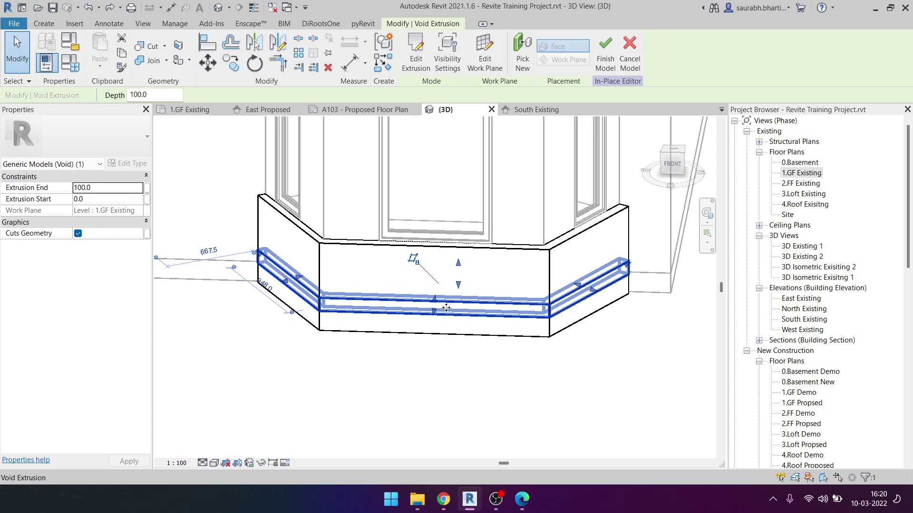
{"action": "left_click", "coordinate": [671, 164]}
{"action": "mouse_move", "coordinate": [452, 302]}
{"action": "left_mouse_down"}
{"action": "mouse_move", "coordinate": [452, 317]}
{"action": "mouse_move", "coordinate": [457, 300]}
{"action": "left_mouse_up"}
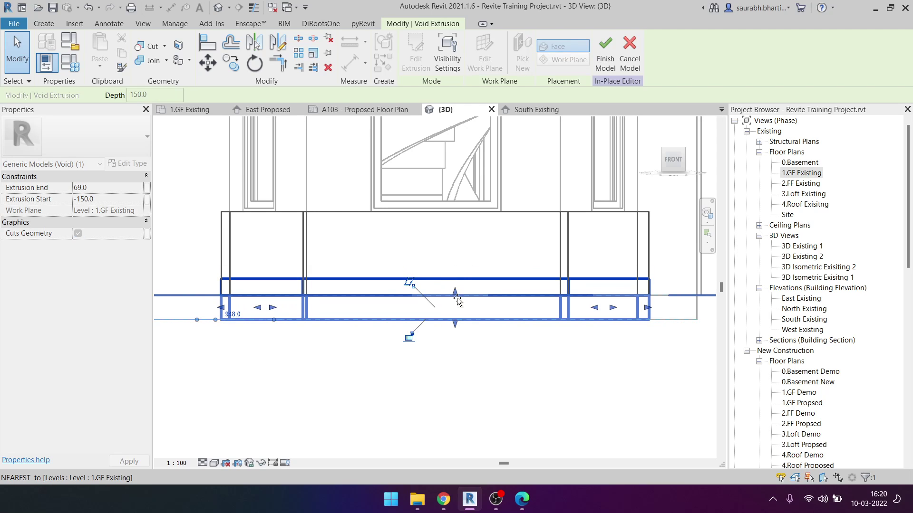
{"action": "middle_click_drag", "start_coordinate": [464, 320], "coordinate": [428, 328], "text": "shift"}
{"action": "key", "text": "Escape"}
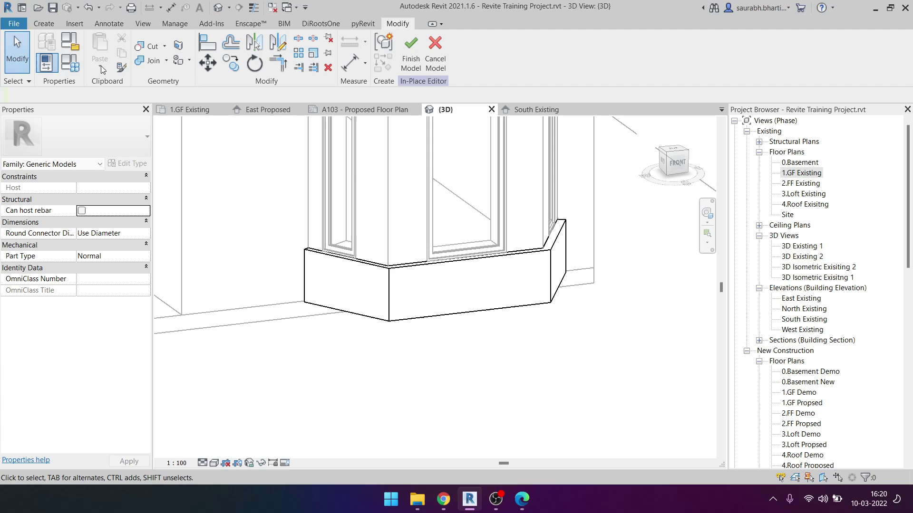
Step: Cut the solid plinth with the void band using Cut Geometry to form the recessed groove
{"action": "left_click", "coordinate": [150, 47]}
{"action": "left_click", "coordinate": [409, 285]}
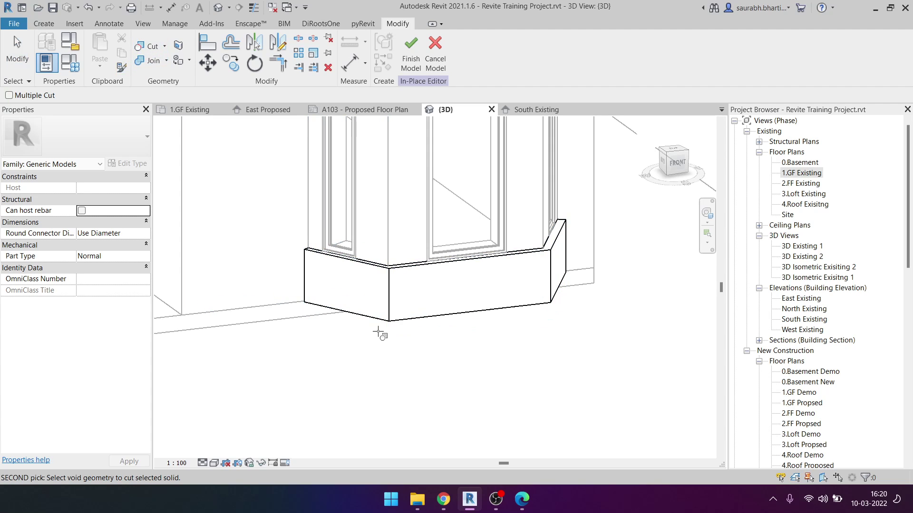
{"action": "left_click", "coordinate": [458, 345]}
{"action": "mouse_move", "coordinate": [459, 345]}
{"action": "middle_mouse_down", "text": "shift"}
{"action": "mouse_move", "coordinate": [478, 311]}
{"action": "mouse_move", "coordinate": [466, 370]}
{"action": "middle_mouse_up", "text": "shift"}
{"action": "key", "text": "Escape"}
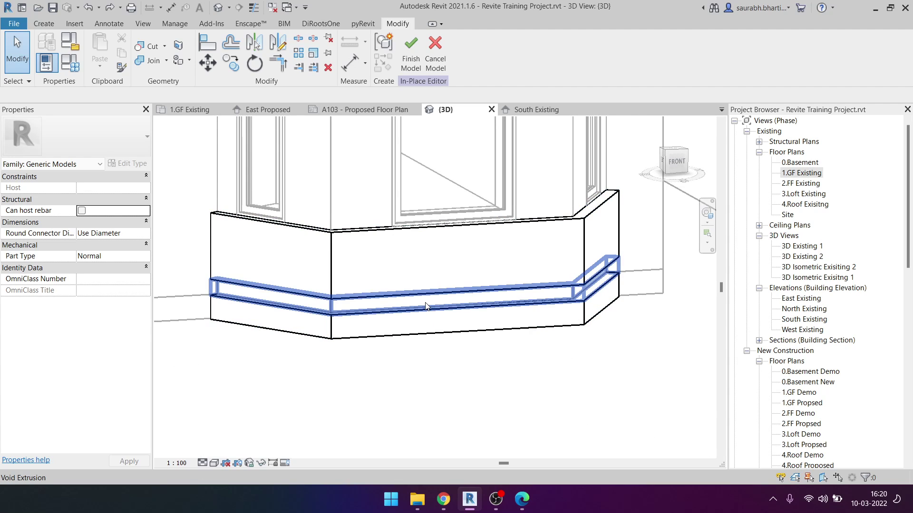
{"action": "left_click", "coordinate": [426, 307]}
{"action": "left_click", "coordinate": [150, 47]}
{"action": "left_click", "coordinate": [346, 280]}
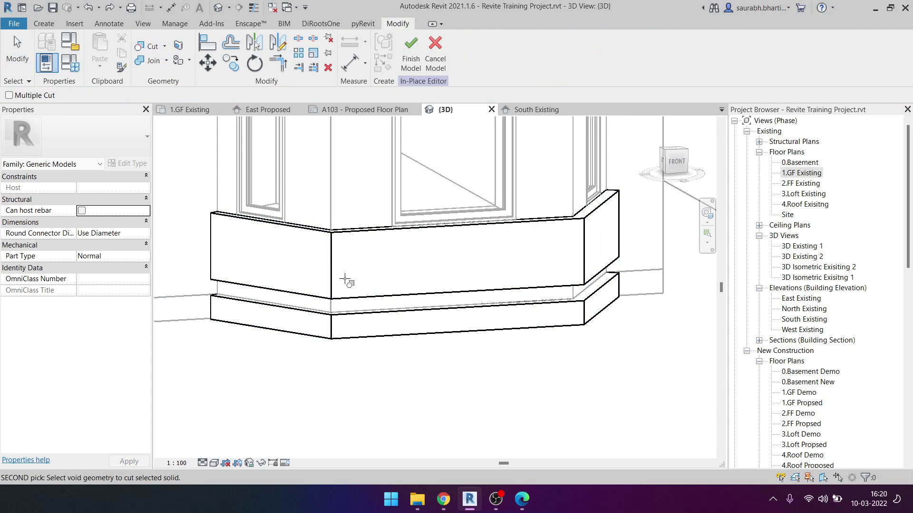
{"action": "left_click", "coordinate": [346, 310]}
{"action": "mouse_move", "coordinate": [377, 320]}
{"action": "middle_mouse_down", "text": "shift"}
{"action": "mouse_move", "coordinate": [491, 384]}
{"action": "mouse_move", "coordinate": [504, 328]}
{"action": "middle_mouse_up", "text": "shift"}
{"action": "key", "text": "Escape"}
Step: Finish the in-place model and view the bay from a higher corner
{"action": "scroll", "coordinate": [503, 327], "scroll_direction": "up", "scroll_amount": 3}
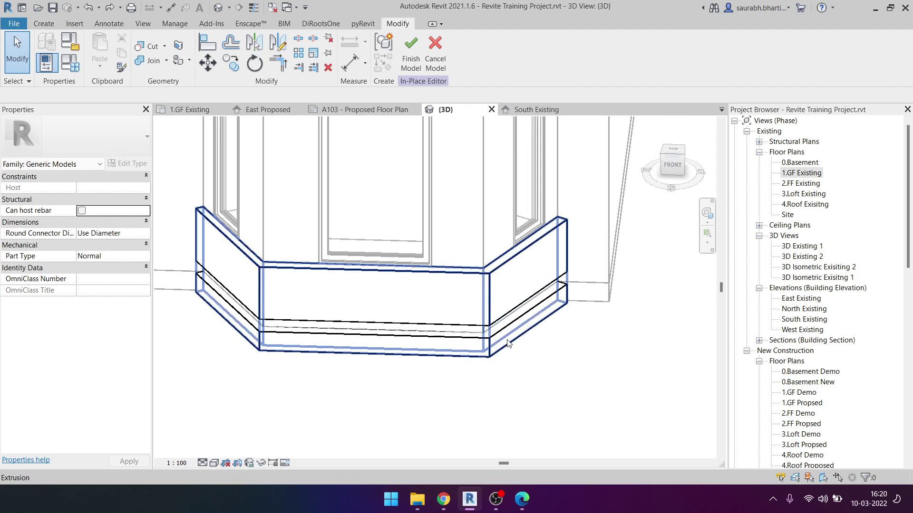
{"action": "left_click", "coordinate": [503, 327]}
{"action": "left_click", "coordinate": [604, 53]}
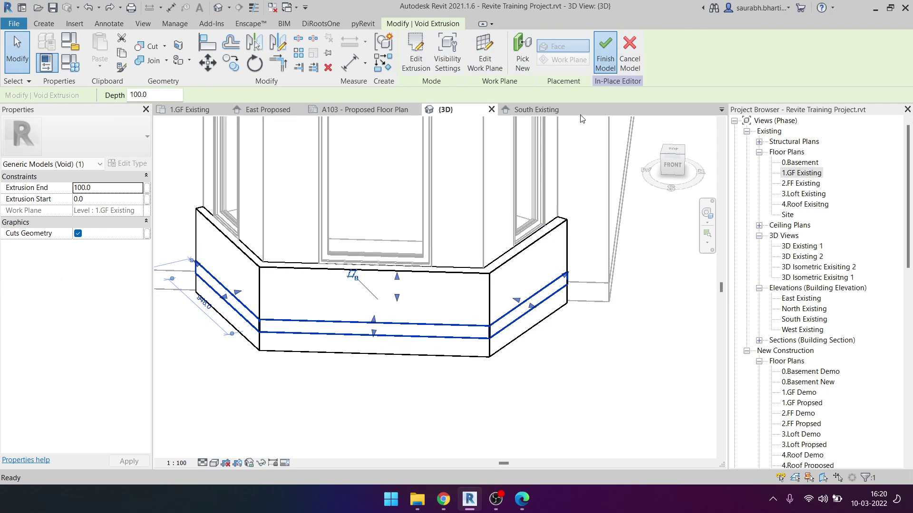
{"action": "scroll", "coordinate": [522, 345], "scroll_direction": "down", "scroll_amount": 3}
{"action": "middle_click_drag", "start_coordinate": [523, 346], "coordinate": [500, 364], "text": "shift"}
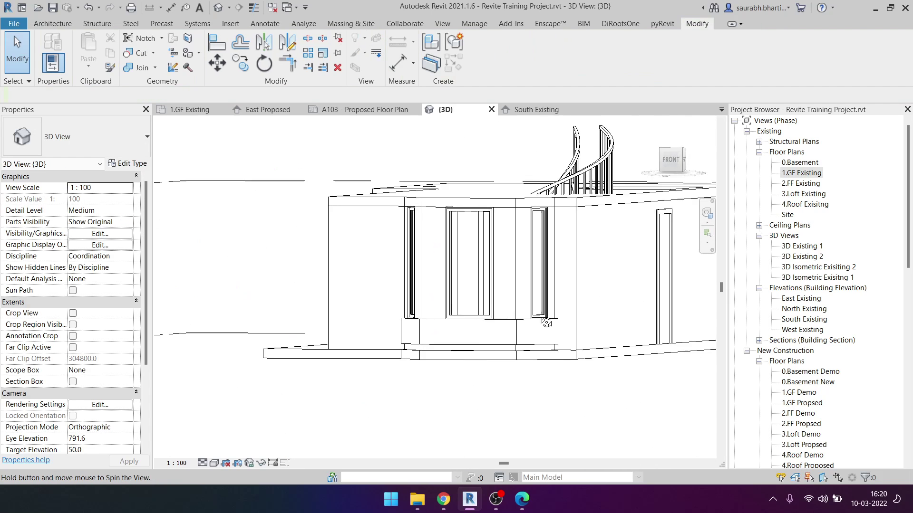
Step: Minimize the Edge site photo to reveal the Revit 3D model
{"action": "left_click", "coordinate": [501, 365]}
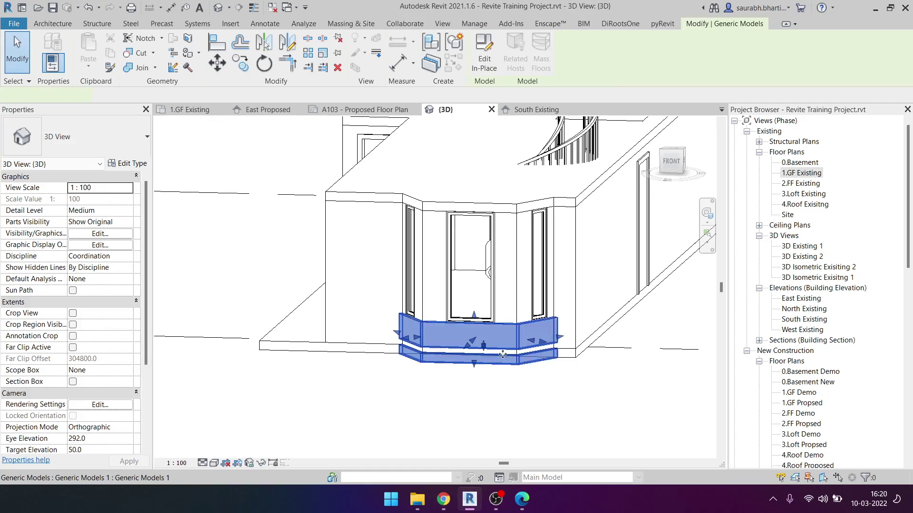
{"action": "left_click", "coordinate": [518, 504]}
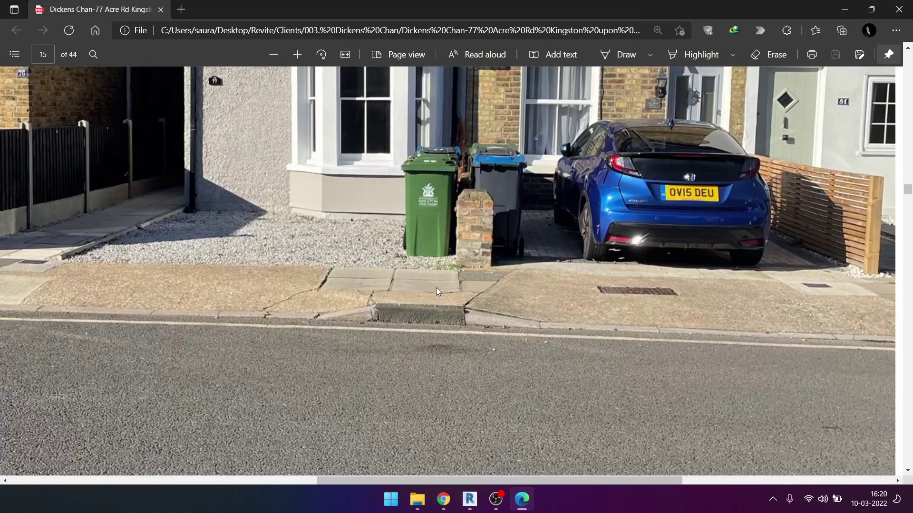
{"action": "left_click", "coordinate": [871, 9]}
{"action": "left_click", "coordinate": [390, 9]}
{"action": "key", "text": "Escape"}
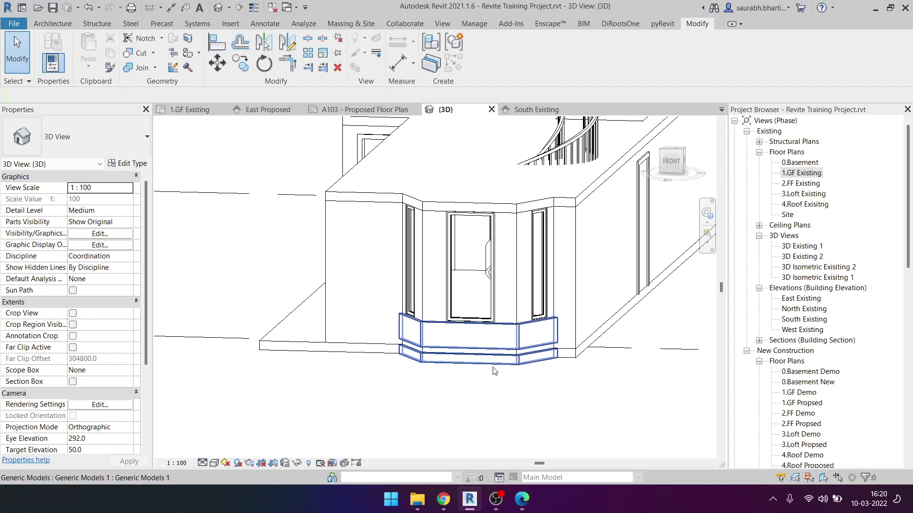
Step: View the model from the ViewCube FRONT face and zoom in on the plinth
{"action": "scroll", "coordinate": [487, 351], "scroll_direction": "up", "scroll_amount": 3}
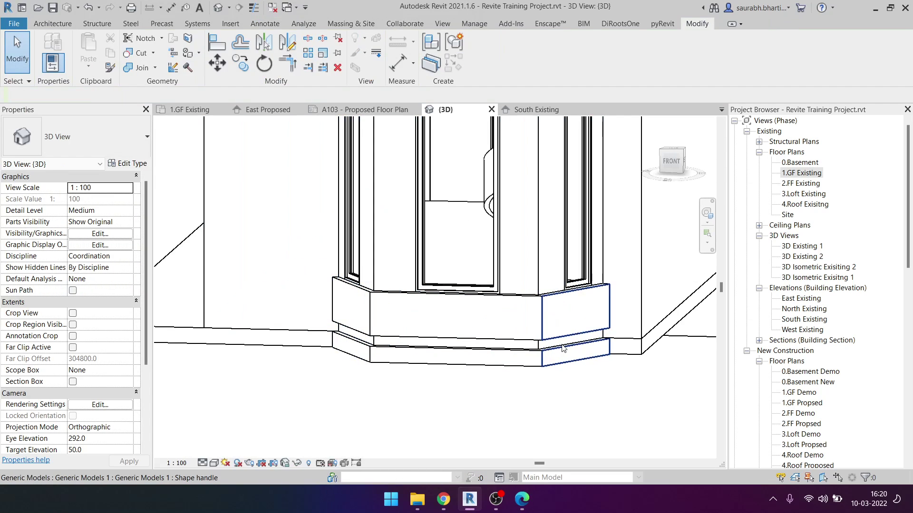
{"action": "left_click", "coordinate": [668, 165]}
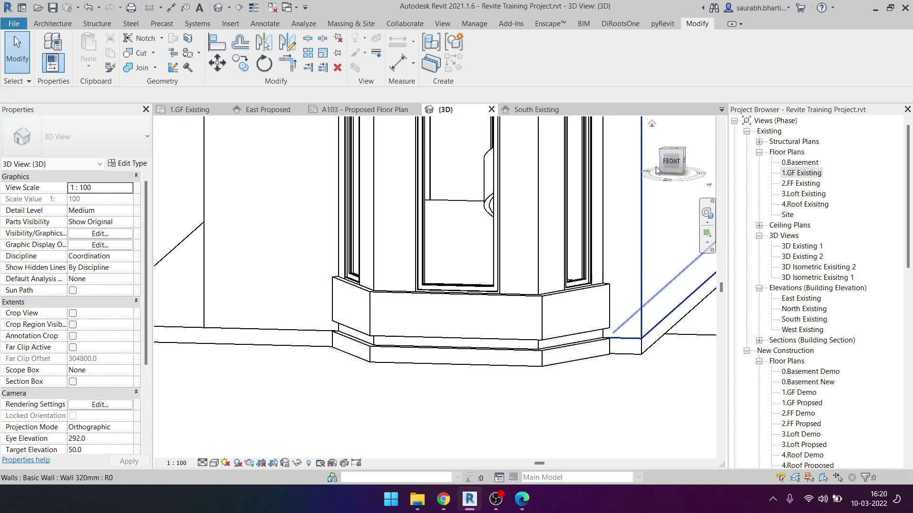
{"action": "scroll", "coordinate": [540, 349], "scroll_direction": "up", "scroll_amount": 1}
{"action": "scroll", "coordinate": [566, 295], "scroll_direction": "up", "scroll_amount": 3}
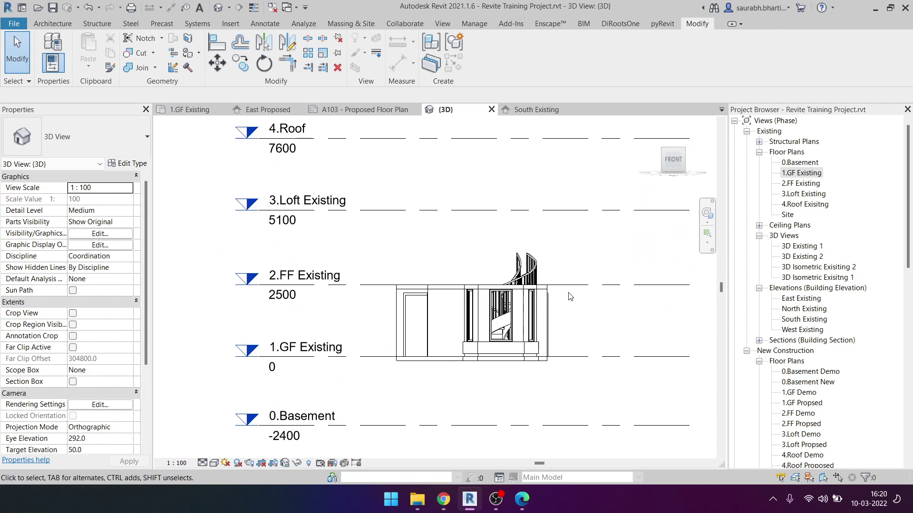
{"action": "scroll", "coordinate": [459, 378], "scroll_direction": "up", "scroll_amount": 3}
{"action": "left_click", "coordinate": [479, 379]}
{"action": "middle_click_drag", "start_coordinate": [479, 379], "coordinate": [259, 394], "text": "shift"}
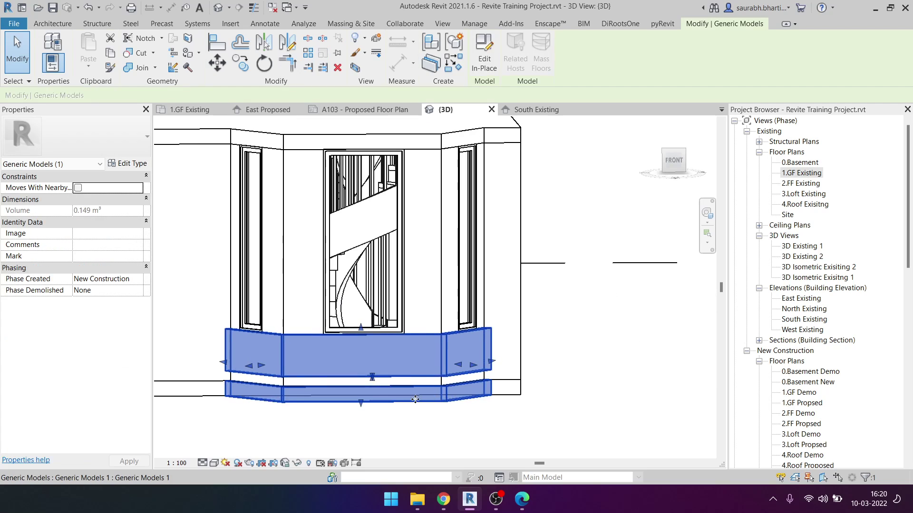
{"action": "key", "text": "Escape"}
Step: Select the lower plinth band and reopen it for in-place editing
{"action": "scroll", "coordinate": [259, 394], "scroll_direction": "up", "scroll_amount": 3}
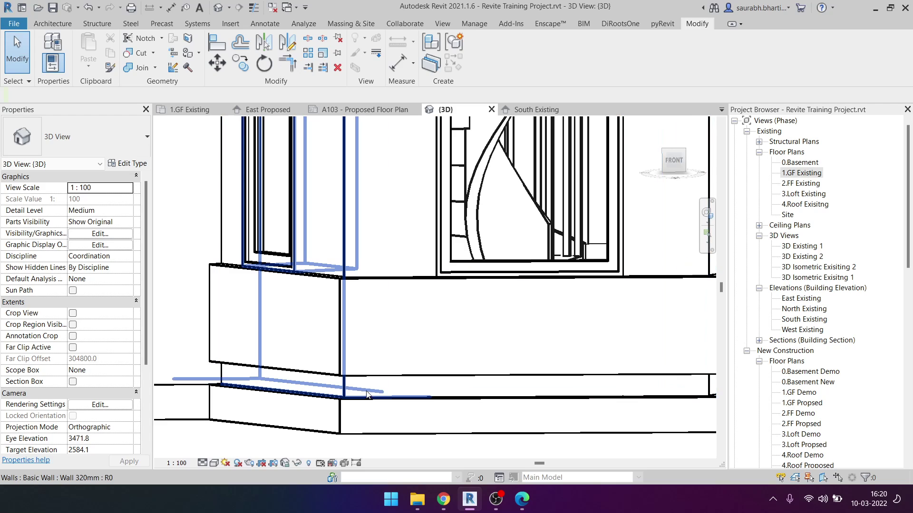
{"action": "scroll", "coordinate": [369, 387], "scroll_direction": "down", "scroll_amount": 2}
{"action": "scroll", "coordinate": [370, 387], "scroll_direction": "down", "scroll_amount": 2}
{"action": "left_click", "coordinate": [380, 361]}
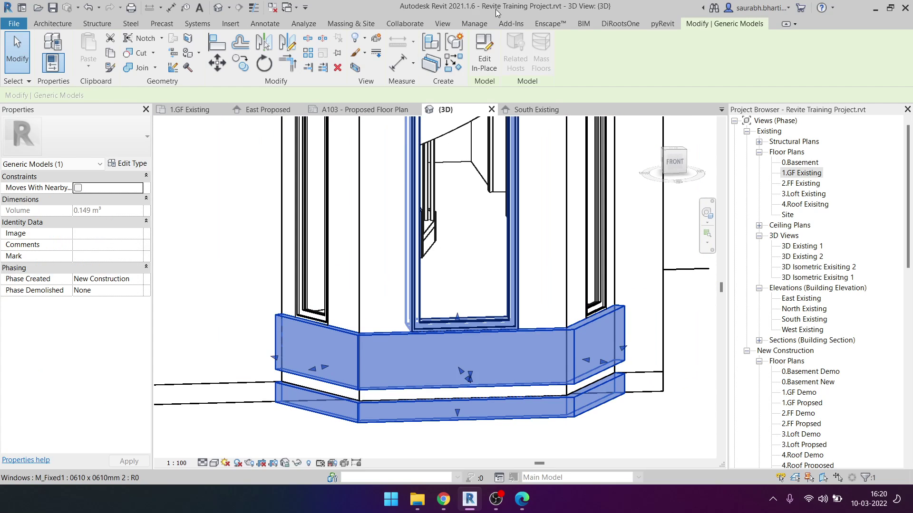
{"action": "left_click", "coordinate": [484, 52]}
Step: Snap the void's edge to the floor level and finish the plinth model
{"action": "left_click", "coordinate": [495, 389]}
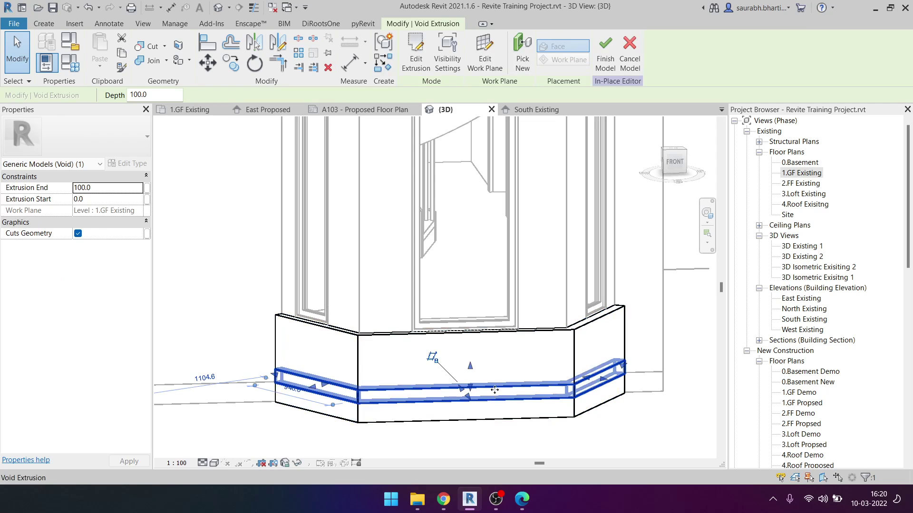
{"action": "mouse_move", "coordinate": [470, 389]}
{"action": "left_mouse_down"}
{"action": "mouse_move", "coordinate": [475, 404]}
{"action": "mouse_move", "coordinate": [471, 384]}
{"action": "left_mouse_up"}
{"action": "scroll", "coordinate": [428, 417], "scroll_direction": "up", "scroll_amount": 2}
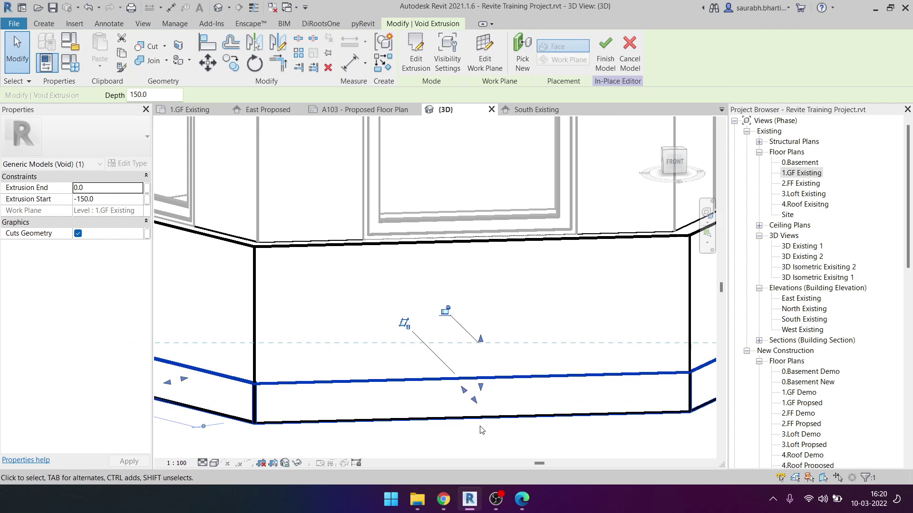
{"action": "left_click", "coordinate": [605, 53]}
{"action": "mouse_move", "coordinate": [476, 286]}
{"action": "middle_mouse_down", "text": "shift"}
{"action": "mouse_move", "coordinate": [472, 269]}
{"action": "mouse_move", "coordinate": [466, 305]}
{"action": "middle_mouse_up", "text": "shift"}
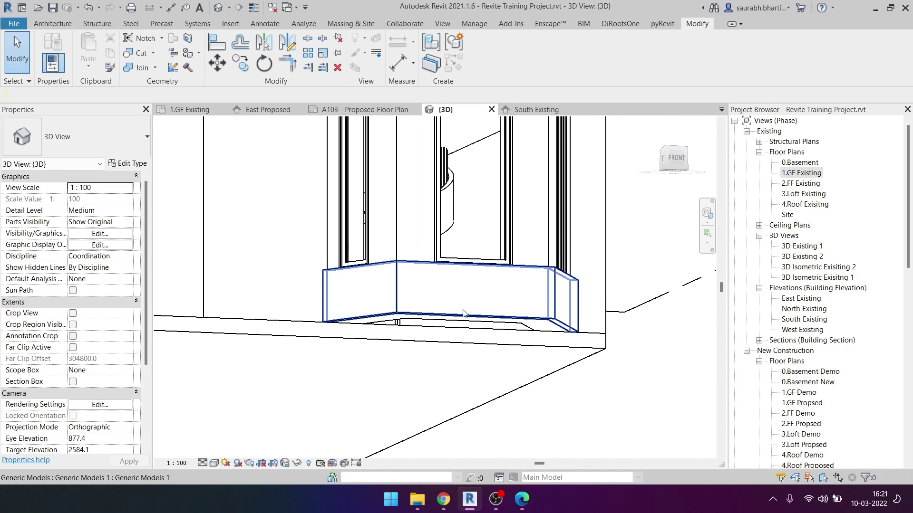
Step: Reopen the plinth and drag the void's handles to End 54 and Start -150
{"action": "double_click", "coordinate": [470, 328]}
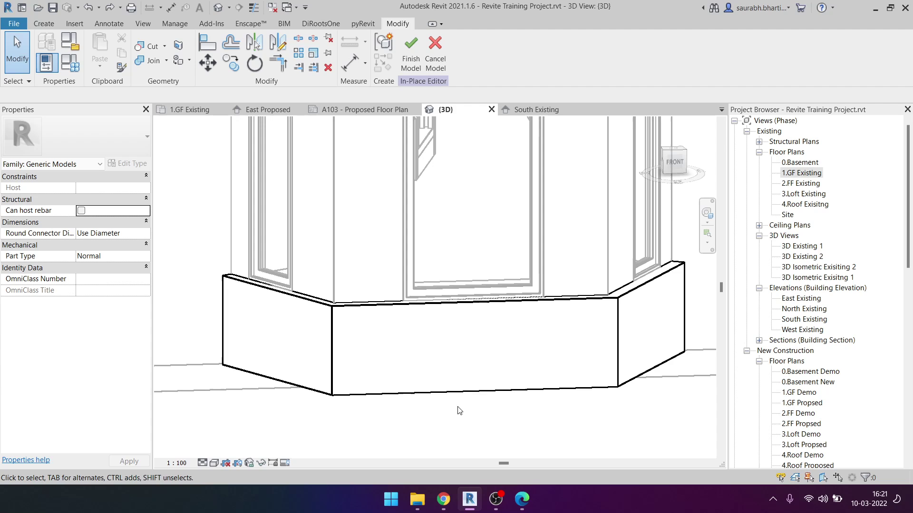
{"action": "left_click", "coordinate": [466, 387]}
{"action": "left_click_drag", "start_coordinate": [480, 362], "coordinate": [468, 387]}
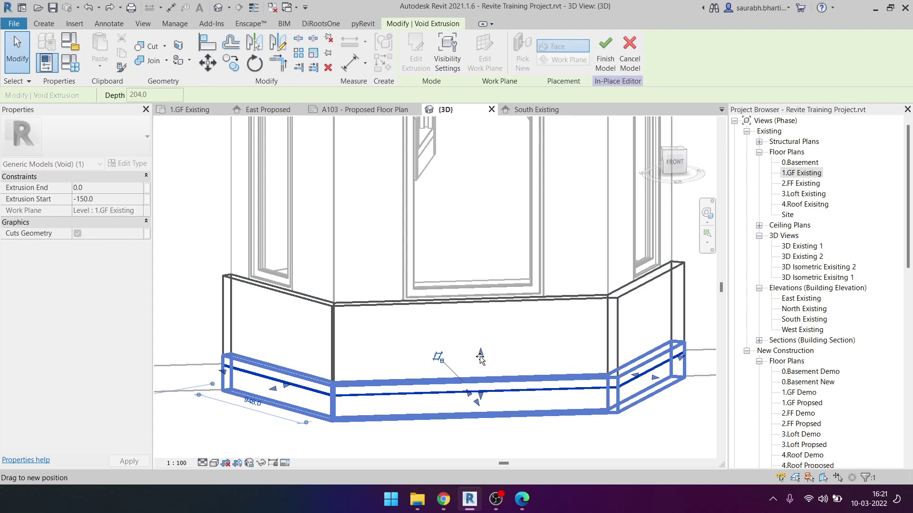
{"action": "middle_click_drag", "start_coordinate": [469, 387], "coordinate": [492, 390], "text": "shift"}
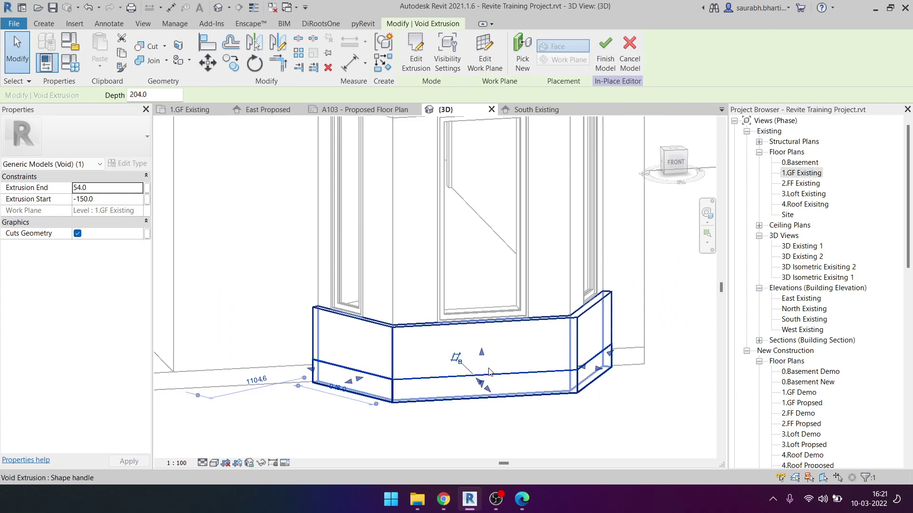
{"action": "mouse_move", "coordinate": [492, 388]}
{"action": "left_mouse_down"}
{"action": "mouse_move", "coordinate": [490, 377]}
{"action": "mouse_move", "coordinate": [489, 387]}
{"action": "left_mouse_up"}
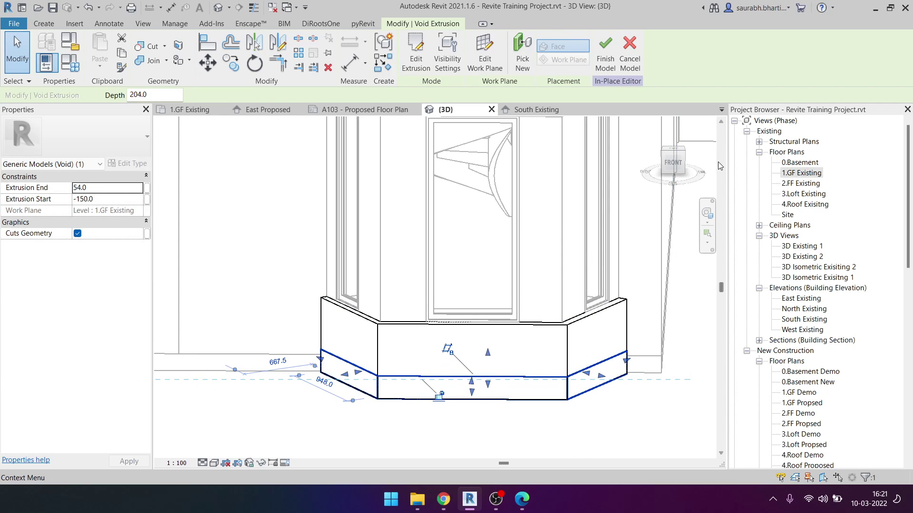
{"action": "middle_click_drag", "start_coordinate": [504, 371], "coordinate": [517, 358], "text": "shift"}
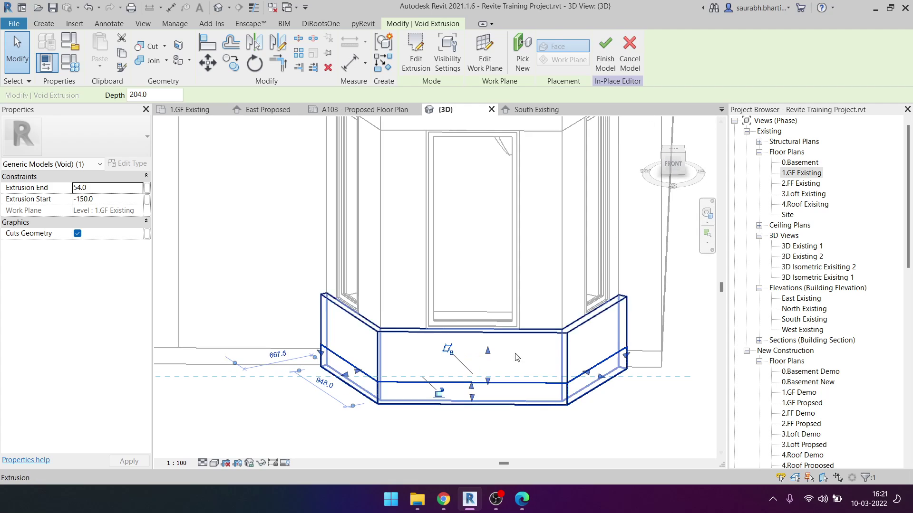
Step: Finish the plinth edit and look down on the bay corner
{"action": "left_click", "coordinate": [667, 166]}
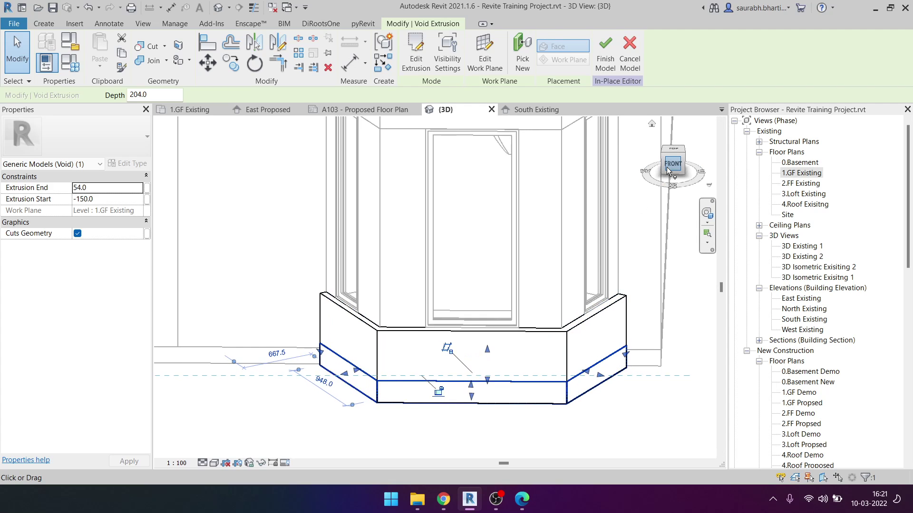
{"action": "scroll", "coordinate": [463, 296], "scroll_direction": "up", "scroll_amount": 5}
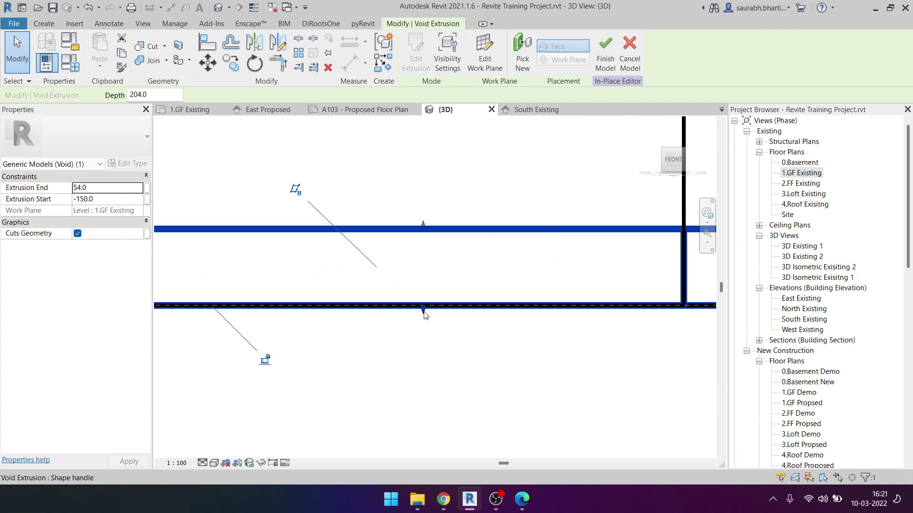
{"action": "left_click", "coordinate": [353, 237]}
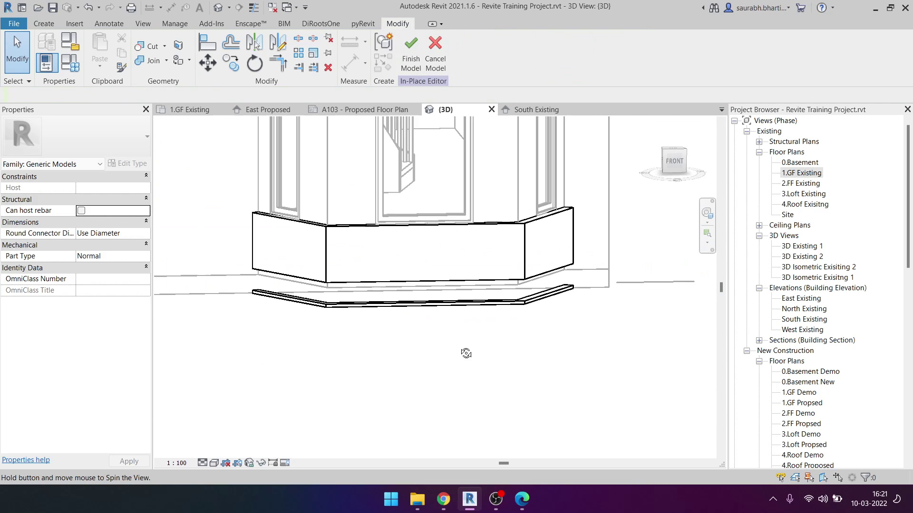
{"action": "left_click", "coordinate": [411, 66]}
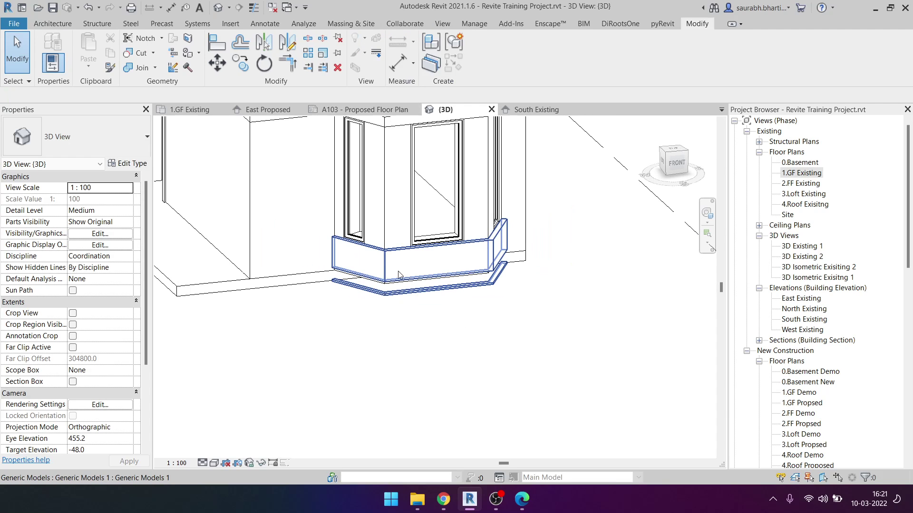
{"action": "scroll", "coordinate": [441, 310], "scroll_direction": "down", "scroll_amount": 3}
{"action": "middle_click_drag", "start_coordinate": [441, 310], "coordinate": [476, 266], "text": "shift"}
{"action": "scroll", "coordinate": [530, 242], "scroll_direction": "up", "scroll_amount": 5}
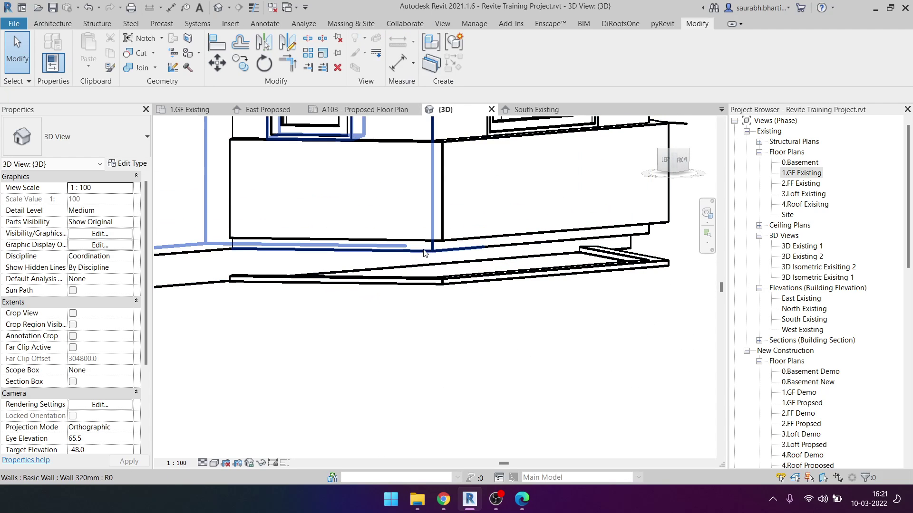
{"action": "middle_click_drag", "start_coordinate": [531, 242], "coordinate": [522, 285], "text": "shift"}
Step: Scroll page 15 of the Edge site photo to the bay window, then minimize it to see the whole house
{"action": "left_click", "coordinate": [522, 499]}
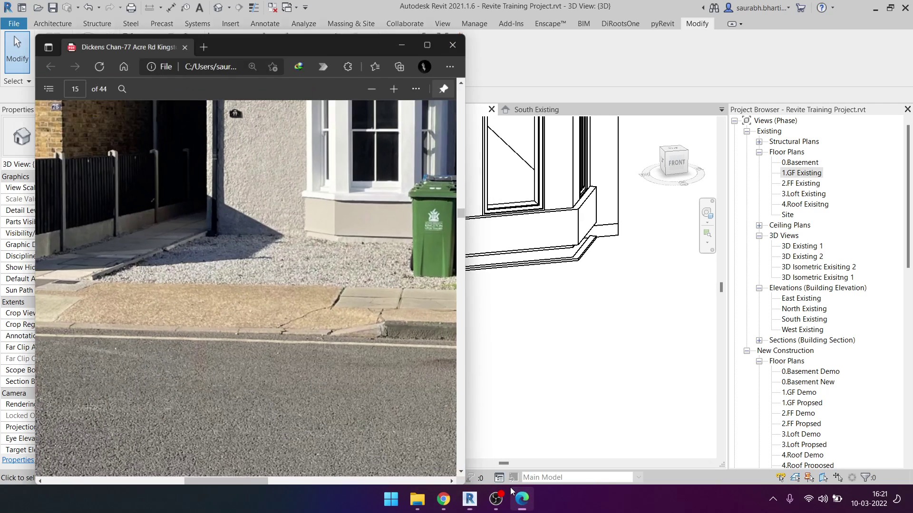
{"action": "scroll", "coordinate": [403, 209], "scroll_direction": "up", "scroll_amount": 3}
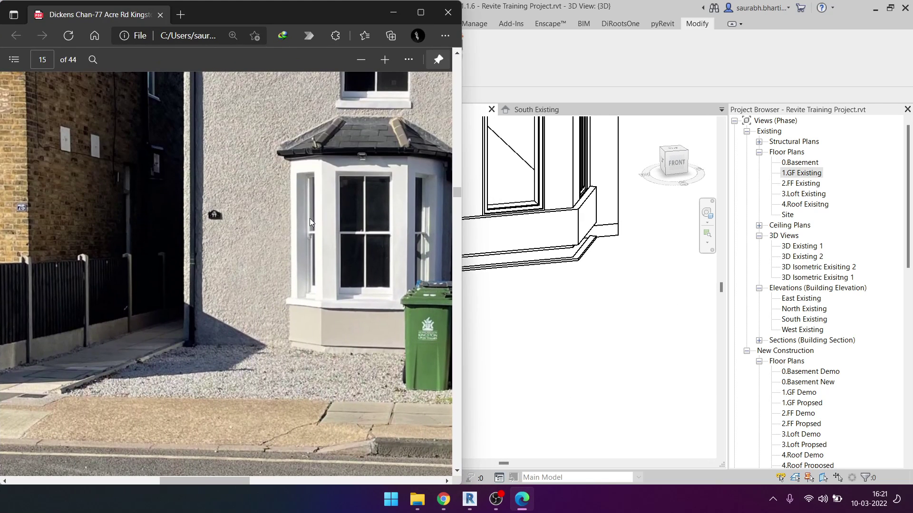
{"action": "scroll", "coordinate": [360, 124], "scroll_direction": "up", "scroll_amount": 6}
{"action": "left_click", "coordinate": [393, 11]}
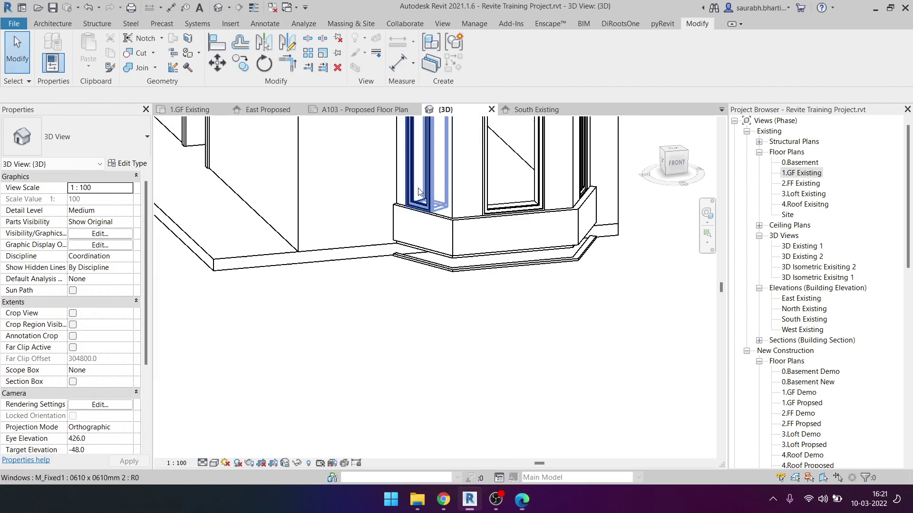
{"action": "middle_click_drag", "start_coordinate": [477, 362], "coordinate": [464, 376], "text": "shift"}
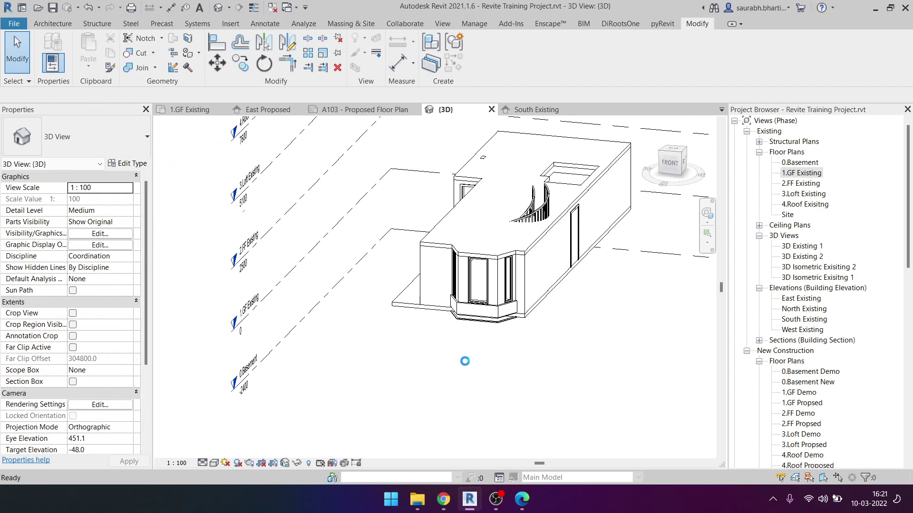
Step: Recheck the bay window in the site photo, then hide it to return to Revit
{"action": "key", "text": "alt+Tab"}
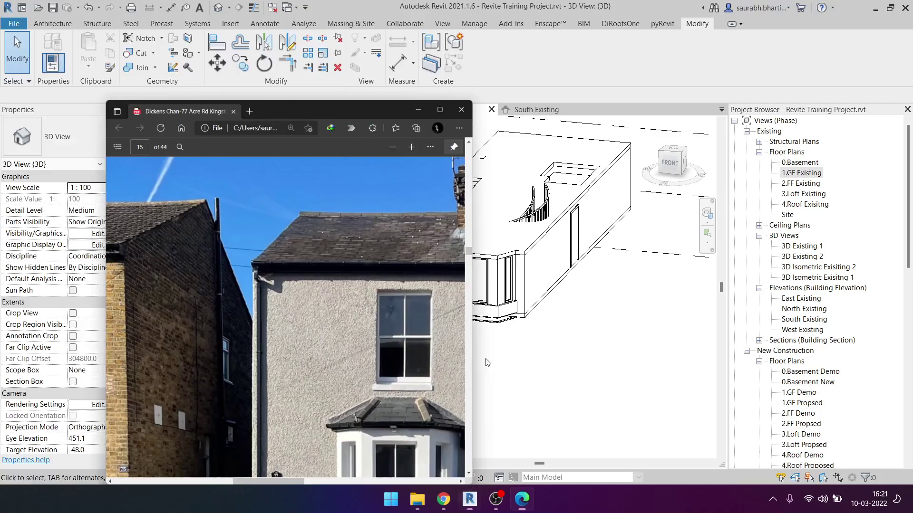
{"action": "scroll", "coordinate": [361, 345], "scroll_direction": "down", "scroll_amount": 7}
{"action": "scroll", "coordinate": [334, 218], "scroll_direction": "up", "scroll_amount": 3}
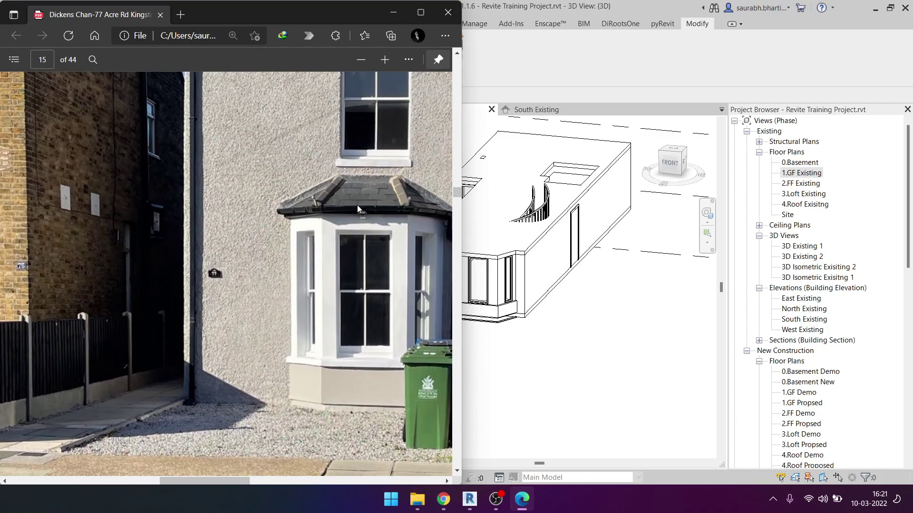
{"action": "left_click", "coordinate": [393, 11]}
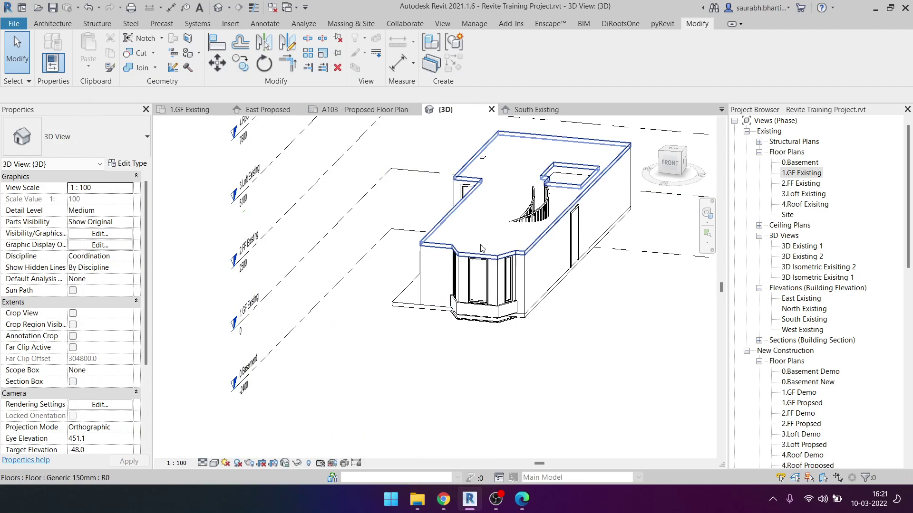
Step: Select the first-floor slab and inspect it from above
{"action": "mouse_move", "coordinate": [497, 280]}
{"action": "middle_mouse_down", "text": "shift"}
{"action": "mouse_move", "coordinate": [488, 230]}
{"action": "mouse_move", "coordinate": [504, 336]}
{"action": "middle_mouse_up", "text": "shift"}
{"action": "left_click", "coordinate": [489, 230]}
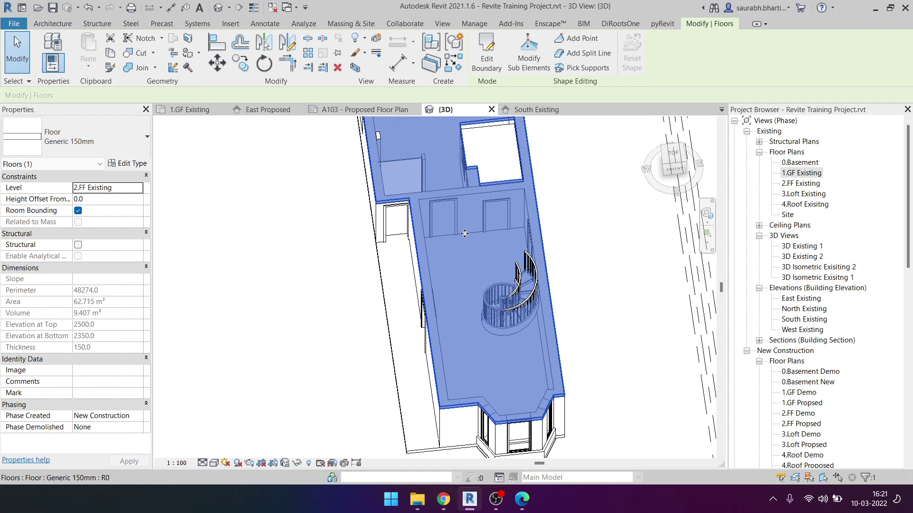
{"action": "middle_click_drag", "start_coordinate": [463, 233], "coordinate": [490, 355], "text": "shift"}
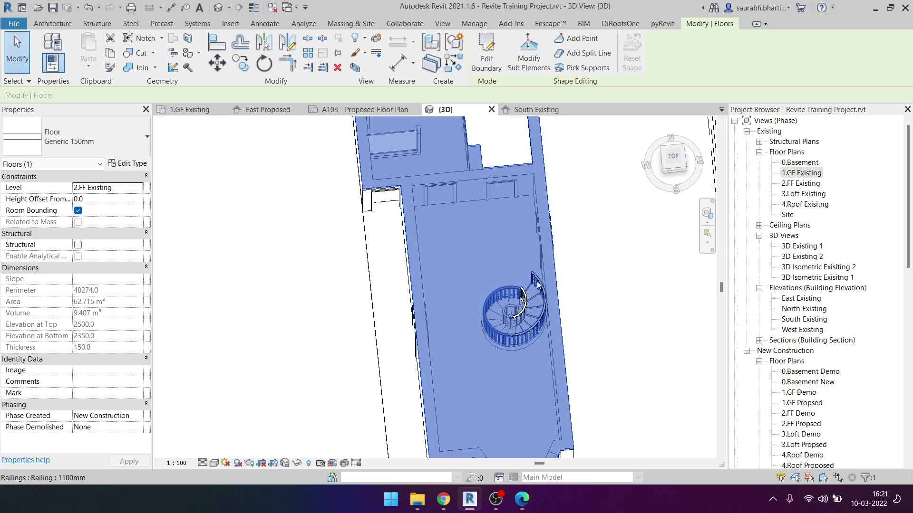
{"action": "mouse_move", "coordinate": [533, 320]}
{"action": "middle_mouse_down", "text": "shift"}
{"action": "mouse_move", "coordinate": [573, 254]}
{"action": "mouse_move", "coordinate": [384, 222]}
{"action": "middle_mouse_up", "text": "shift"}
{"action": "key", "text": "Escape"}
Step: Select the column beside the doorway, then pick 1.GF Existing in the Project Browser
{"action": "scroll", "coordinate": [384, 221], "scroll_direction": "up", "scroll_amount": 5}
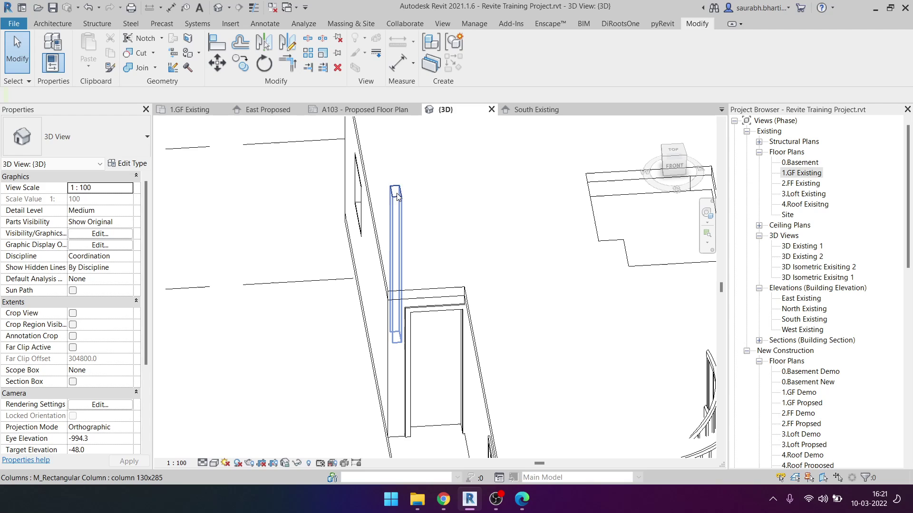
{"action": "left_click", "coordinate": [397, 195]}
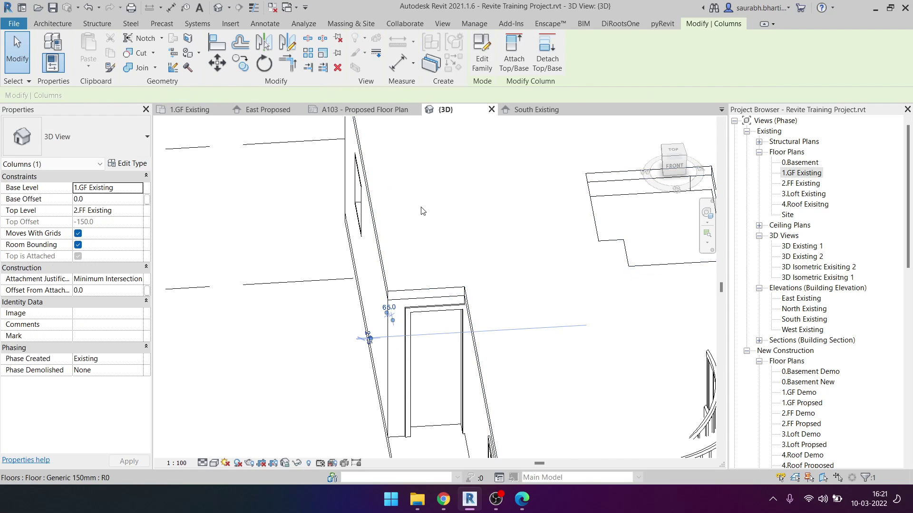
{"action": "key", "text": "Escape"}
{"action": "scroll", "coordinate": [435, 285], "scroll_direction": "down", "scroll_amount": 5}
{"action": "left_click", "coordinate": [798, 175]}
Step: Open the 1.GF Existing floor plan and zoom out to show all of it
{"action": "double_click", "coordinate": [799, 173]}
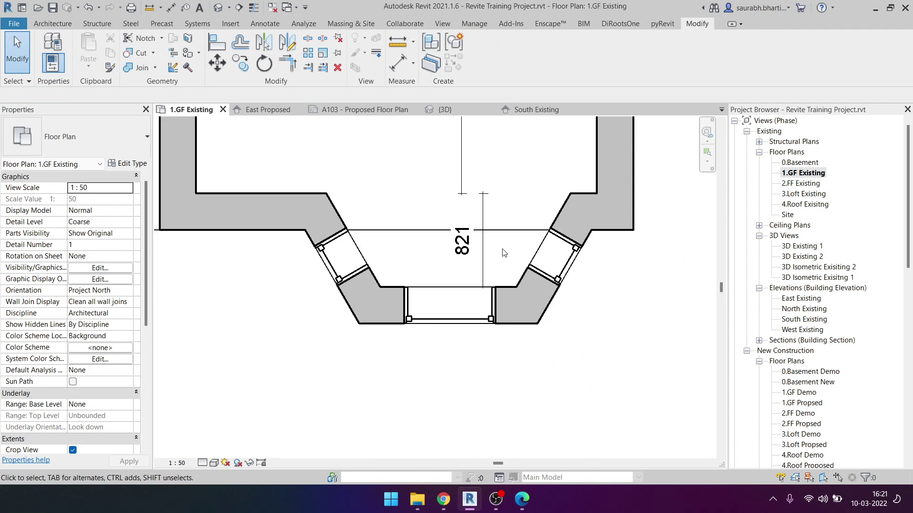
{"action": "scroll", "coordinate": [442, 336], "scroll_direction": "down", "scroll_amount": 3}
{"action": "scroll", "coordinate": [442, 336], "scroll_direction": "down", "scroll_amount": 3}
{"action": "scroll", "coordinate": [442, 337], "scroll_direction": "down", "scroll_amount": 2}
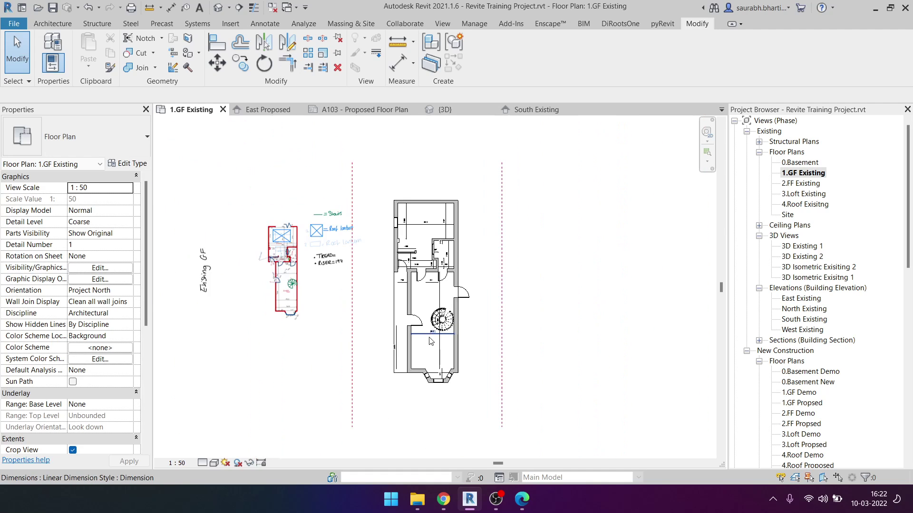
Step: Briefly show and hide the Edge photo and OBS, then bring up the Google Meet call
{"action": "left_click", "coordinate": [522, 499]}
{"action": "left_click", "coordinate": [522, 499]}
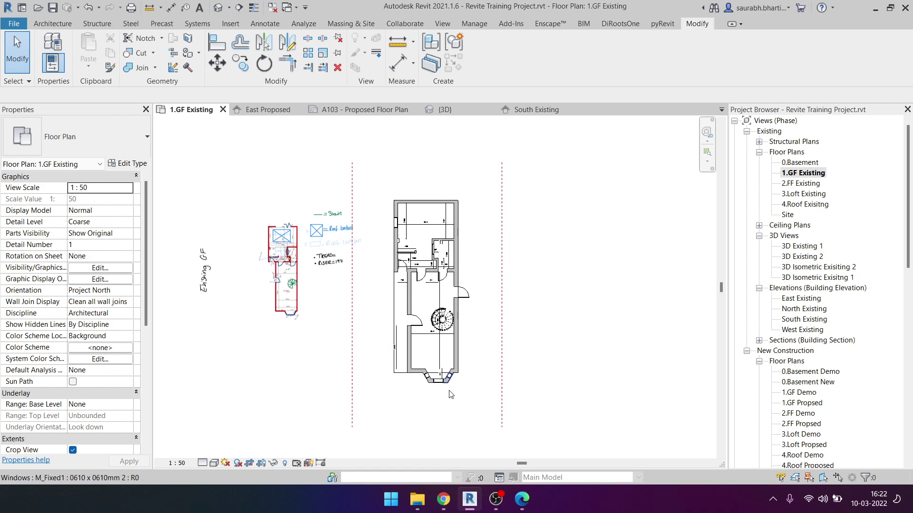
{"action": "left_click", "coordinate": [496, 505]}
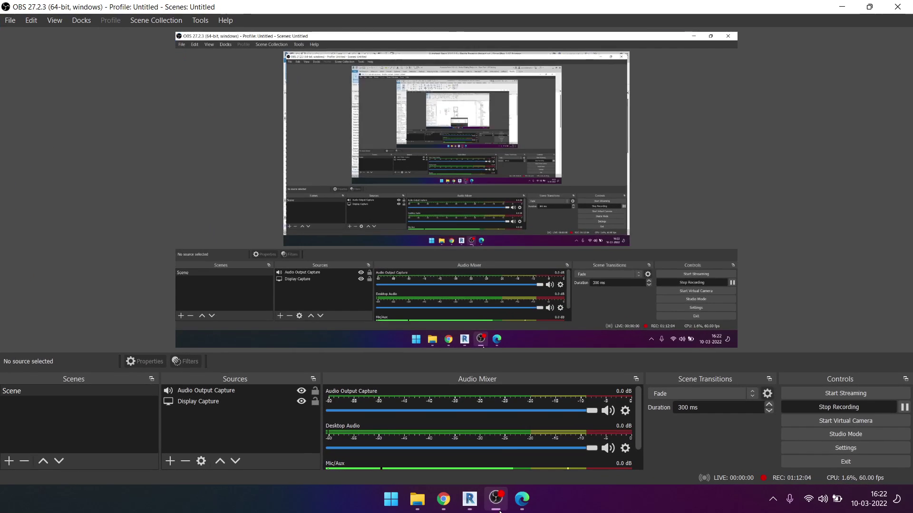
{"action": "mouse_move", "coordinate": [443, 499]}
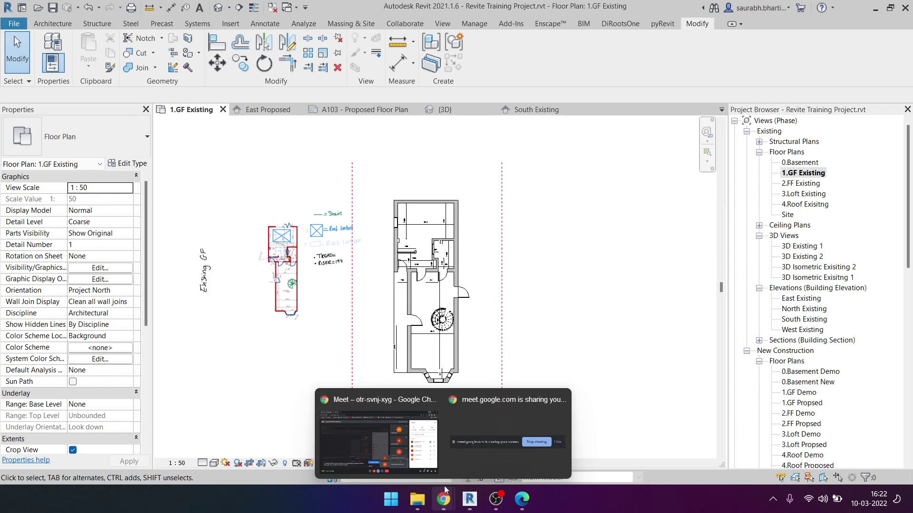
{"action": "left_click", "coordinate": [407, 451]}
Step: Scroll the Meet participants list, then minimize the meeting to return to Revit
{"action": "scroll", "coordinate": [820, 335], "scroll_direction": "down", "scroll_amount": 2}
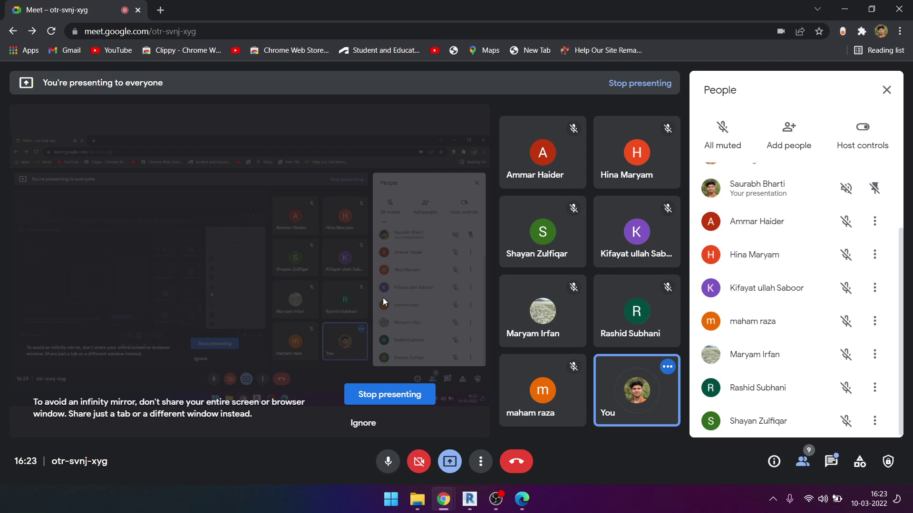
{"action": "left_click", "coordinate": [844, 8]}
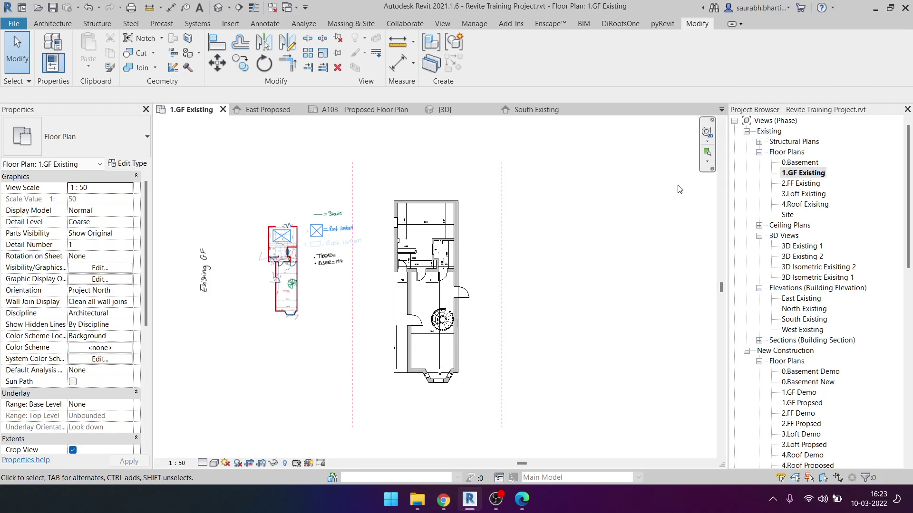
Step: Return to the {3D} view showing the house with its Generic 150mm floor slab
{"action": "left_click", "coordinate": [218, 7]}
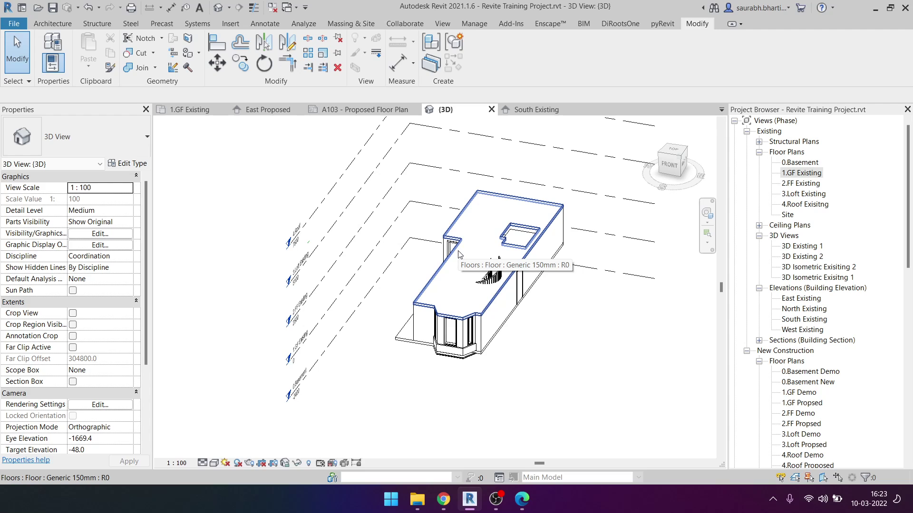
{"action": "scroll", "coordinate": [458, 254], "scroll_direction": "up", "scroll_amount": 2}
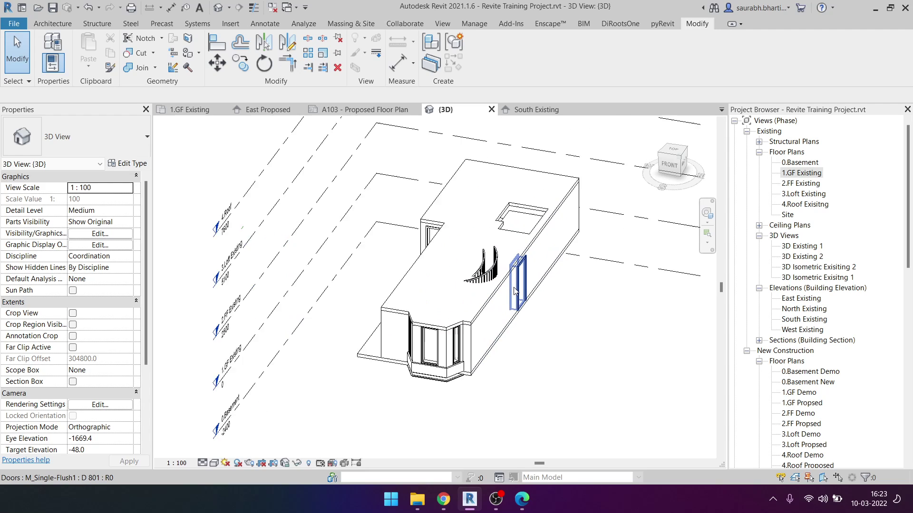
{"action": "scroll", "coordinate": [465, 271], "scroll_direction": "up", "scroll_amount": 2}
{"action": "mouse_move", "coordinate": [427, 319]}
{"action": "middle_mouse_down", "text": "shift"}
{"action": "mouse_move", "coordinate": [470, 314]}
{"action": "mouse_move", "coordinate": [493, 378]}
{"action": "mouse_move", "coordinate": [624, 356]}
{"action": "mouse_move", "coordinate": [490, 204]}
{"action": "middle_mouse_up", "text": "shift"}
{"action": "left_click", "coordinate": [493, 378]}
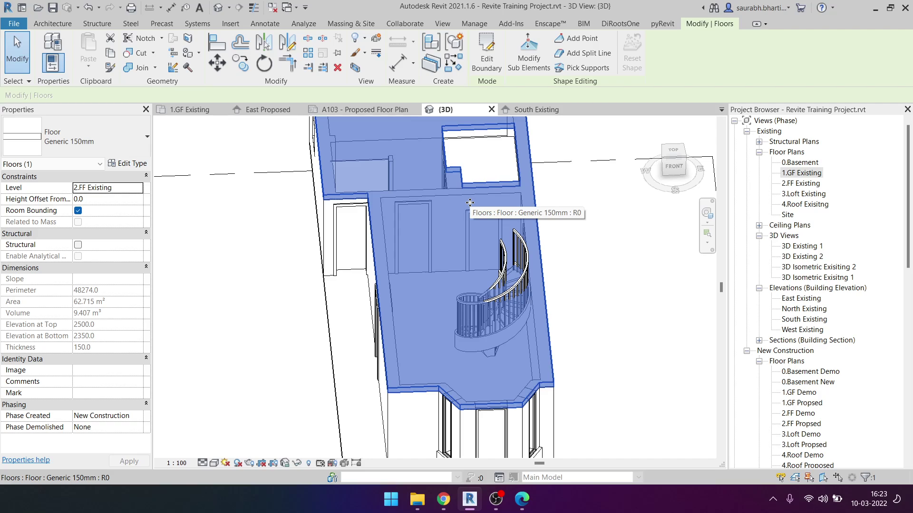
{"action": "middle_click_drag", "start_coordinate": [413, 242], "coordinate": [454, 258], "text": "shift"}
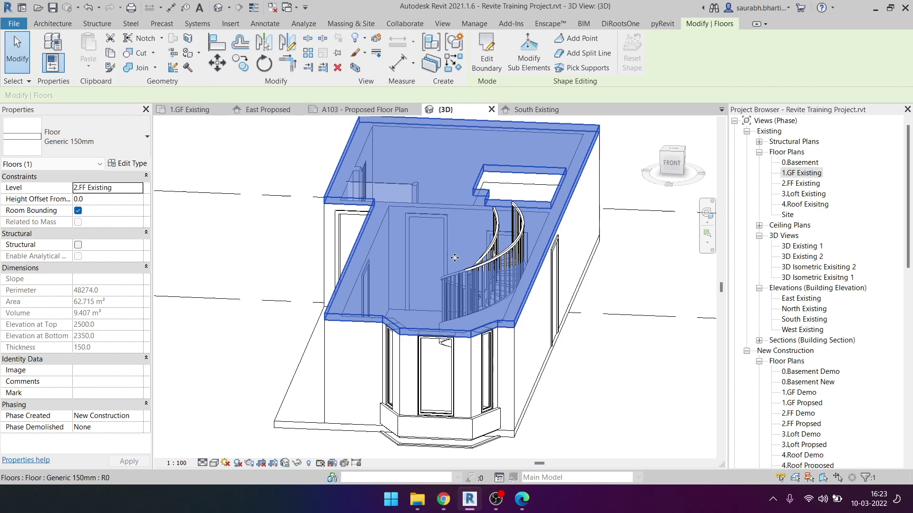
{"action": "key", "text": "Escape"}
{"action": "scroll", "coordinate": [461, 275], "scroll_direction": "down", "scroll_amount": 3}
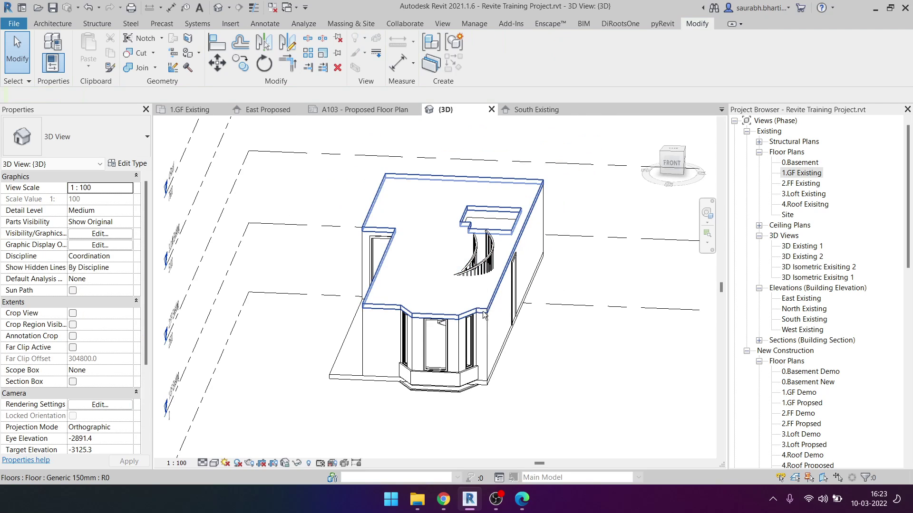
{"action": "middle_click_drag", "start_coordinate": [484, 315], "coordinate": [516, 378], "text": "shift"}
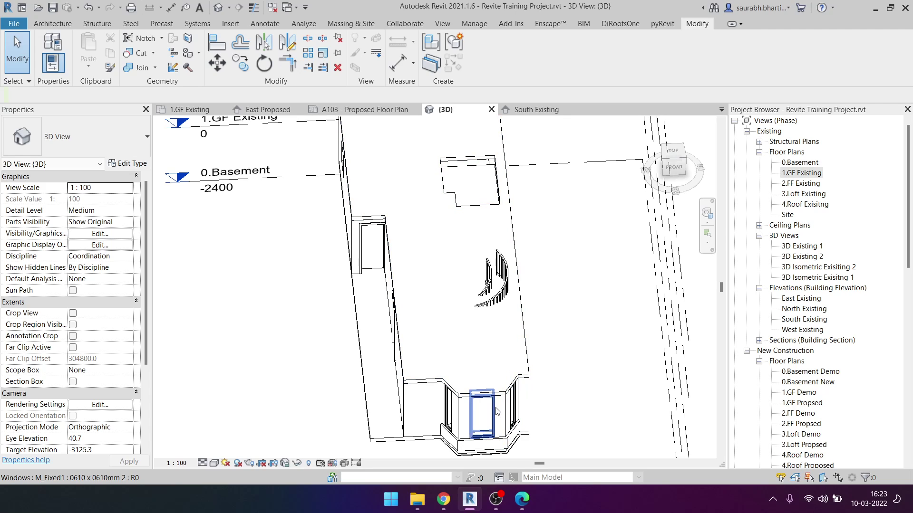
{"action": "mouse_move", "coordinate": [495, 499]}
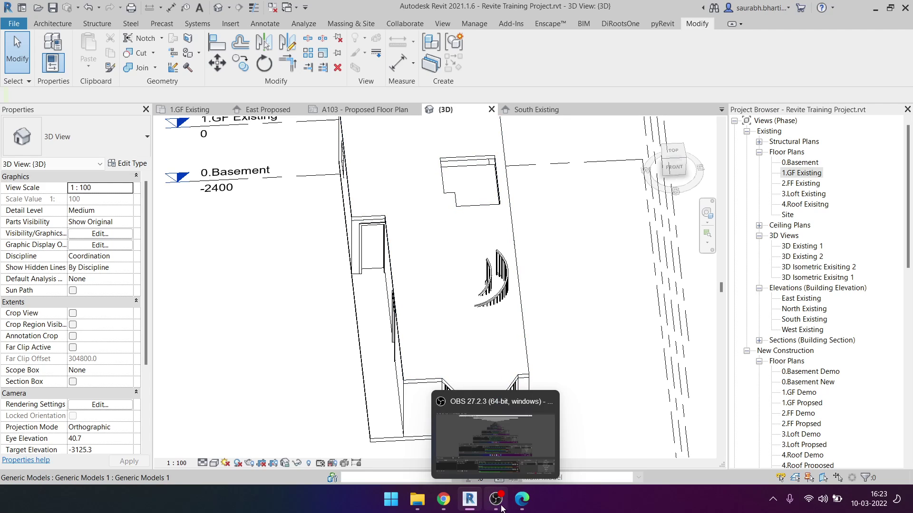
Step: Show the Edge site photo, then bring the Google Meet call to the front
{"action": "left_click", "coordinate": [522, 499]}
{"action": "mouse_move", "coordinate": [443, 499]}
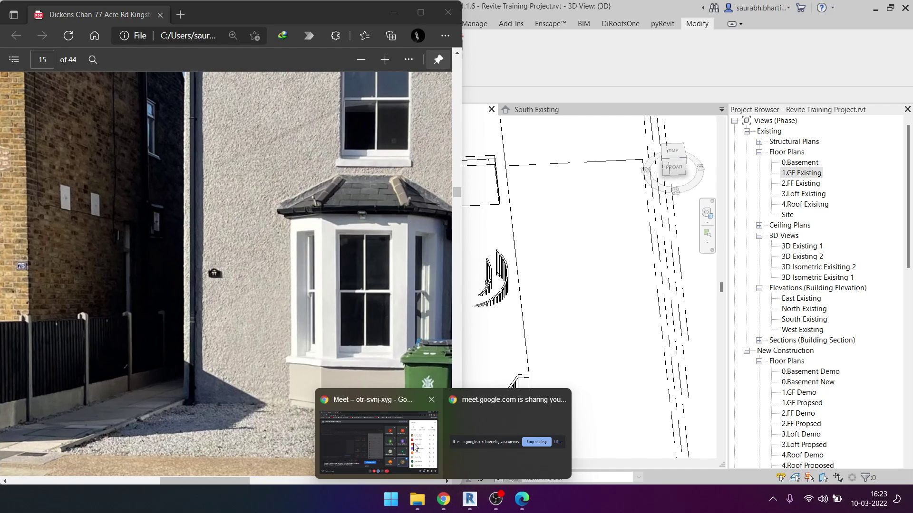
{"action": "left_click", "coordinate": [413, 447]}
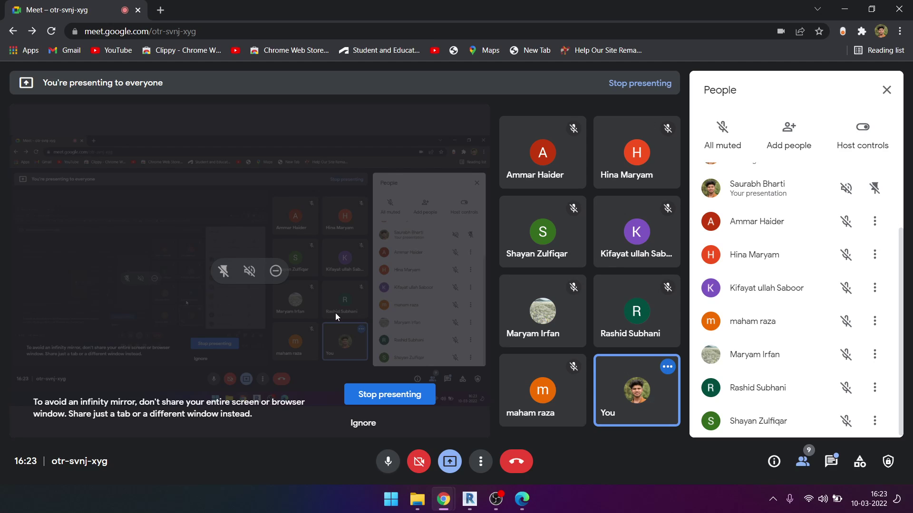
Step: Confirm OBS is still recording, minimize the Meet call, and bring Revit's 3D view back
{"action": "left_click", "coordinate": [496, 499]}
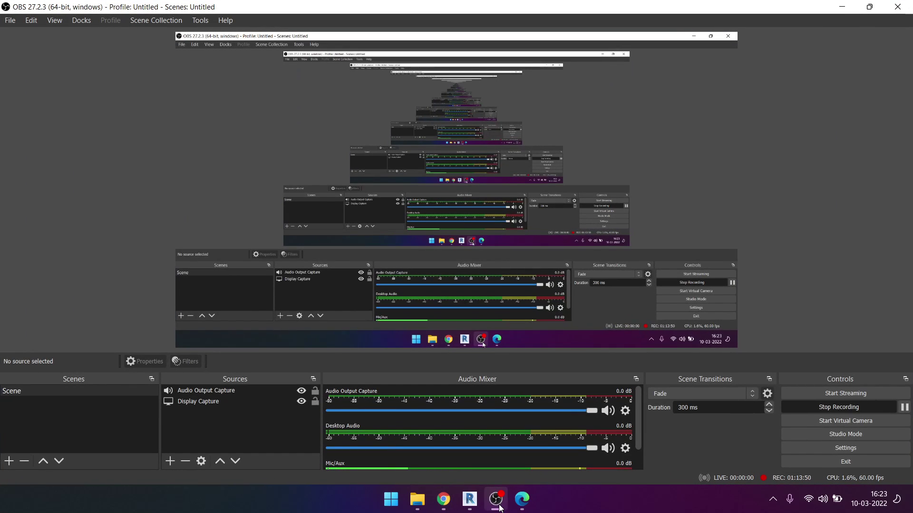
{"action": "left_click", "coordinate": [496, 499]}
{"action": "mouse_move", "coordinate": [250, 271]}
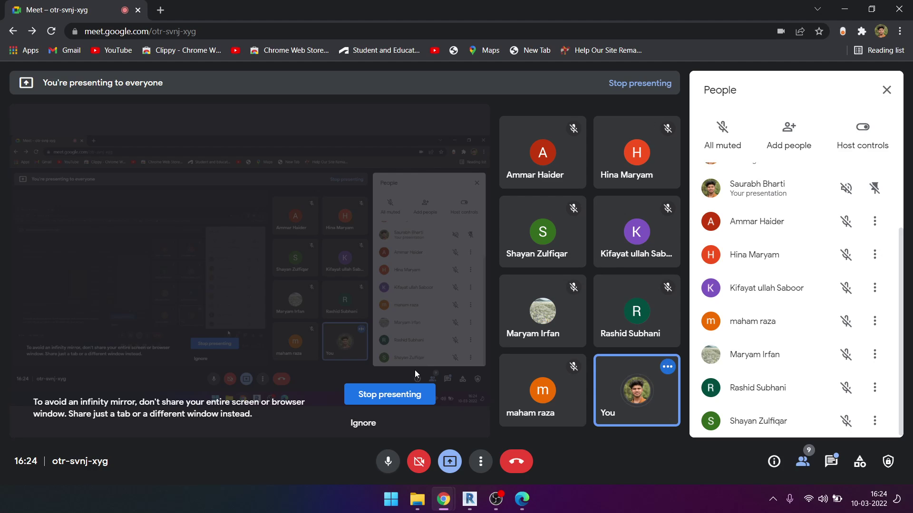
{"action": "left_click", "coordinate": [844, 8]}
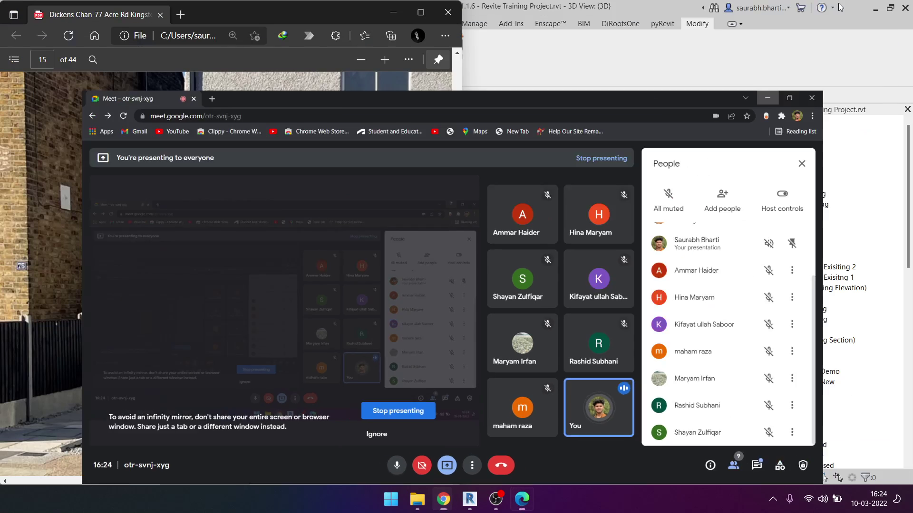
{"action": "scroll", "coordinate": [592, 305], "scroll_direction": "down", "scroll_amount": 2}
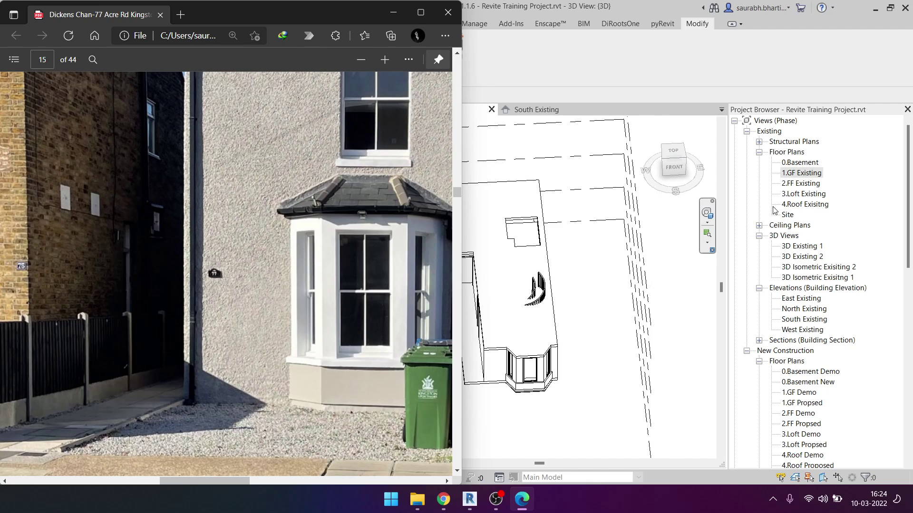
{"action": "left_click", "coordinate": [585, 300]}
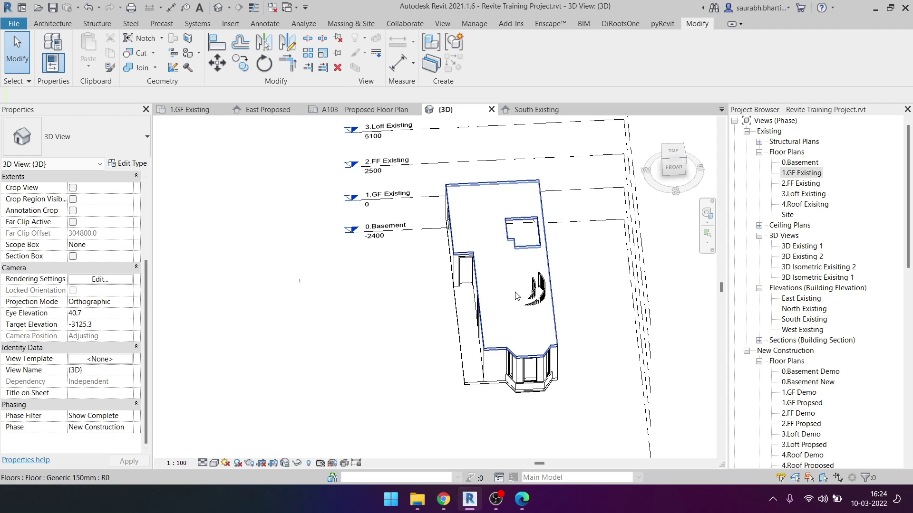
Step: Check the 1.GF Existing plan, then return to a low 3D view showing all levels
{"action": "double_click", "coordinate": [801, 174]}
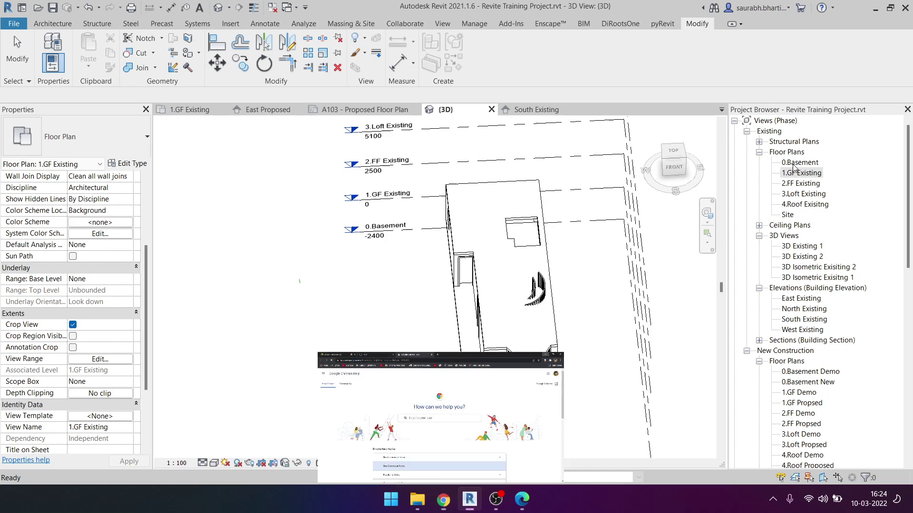
{"action": "double_click", "coordinate": [800, 173]}
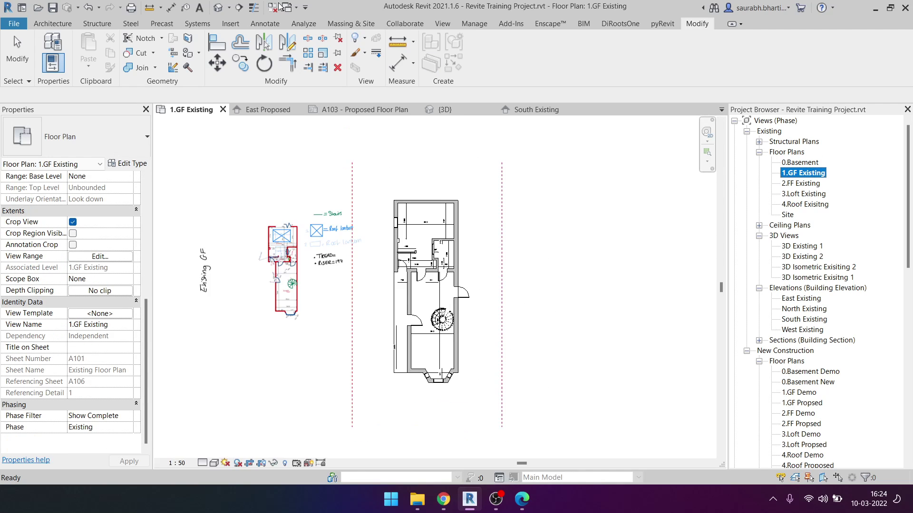
{"action": "left_click", "coordinate": [218, 7]}
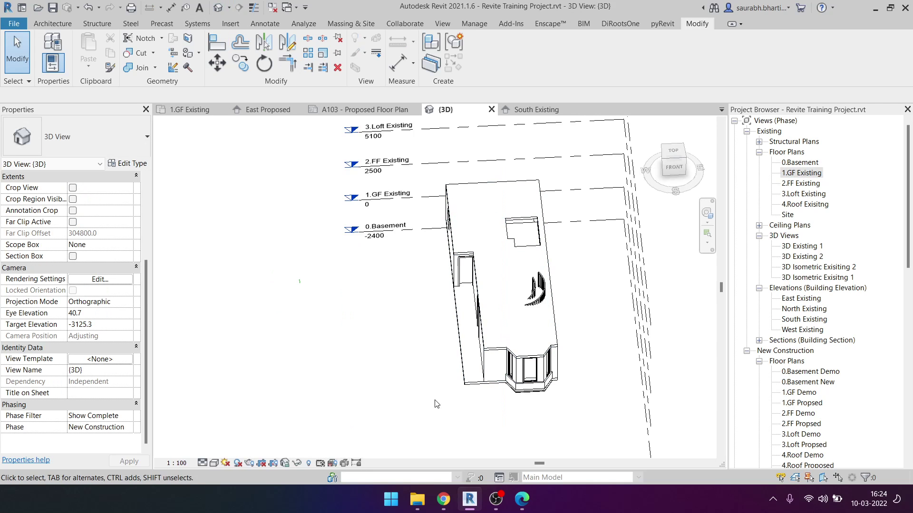
{"action": "middle_click_drag", "start_coordinate": [463, 407], "coordinate": [307, 414], "text": "shift"}
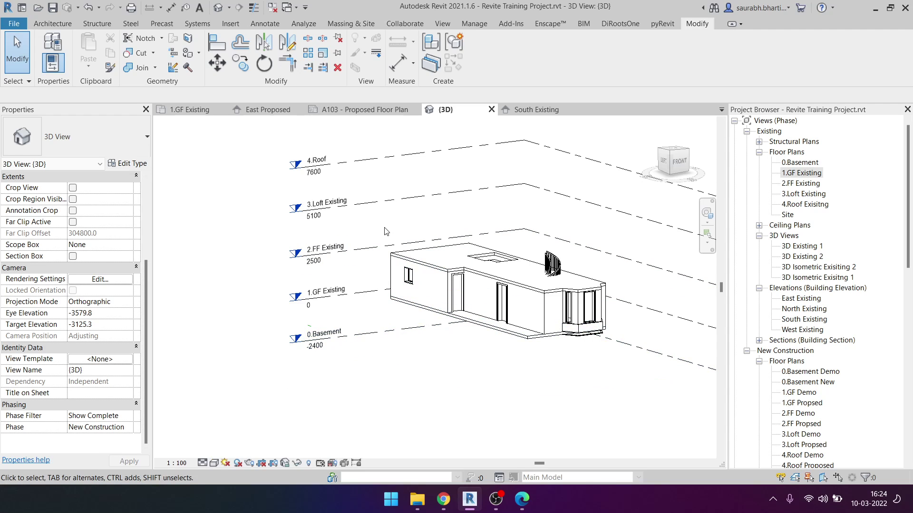
{"action": "left_click", "coordinate": [349, 248]}
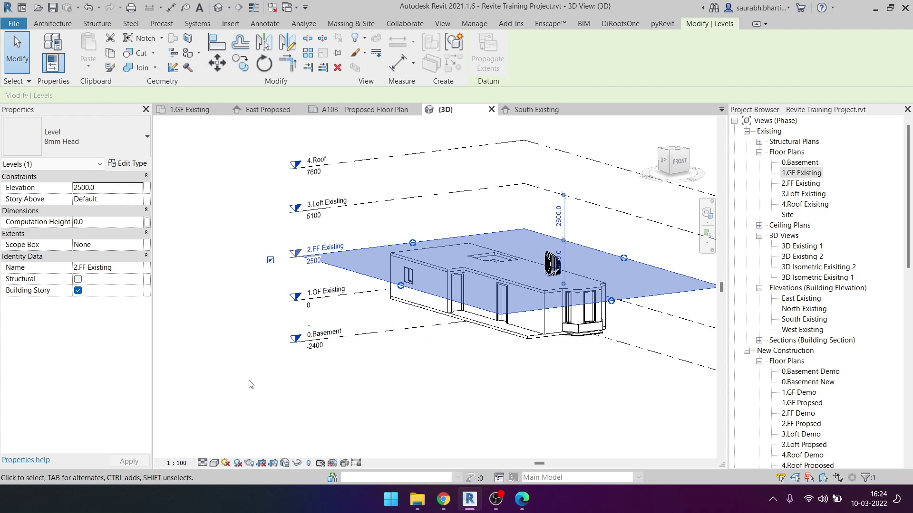
{"action": "left_click", "coordinate": [250, 384]}
{"action": "scroll", "coordinate": [132, 446], "scroll_direction": "down", "scroll_amount": 5}
Step: Set the 3D view's phase to New Construction
{"action": "left_click", "coordinate": [128, 427]}
{"action": "left_click", "coordinate": [105, 443]}
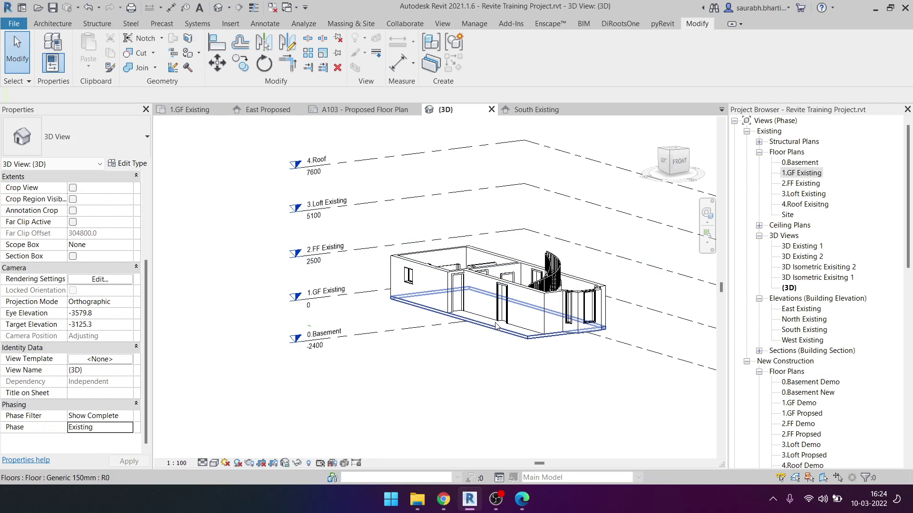
{"action": "middle_click_drag", "start_coordinate": [495, 326], "coordinate": [493, 272], "text": "shift"}
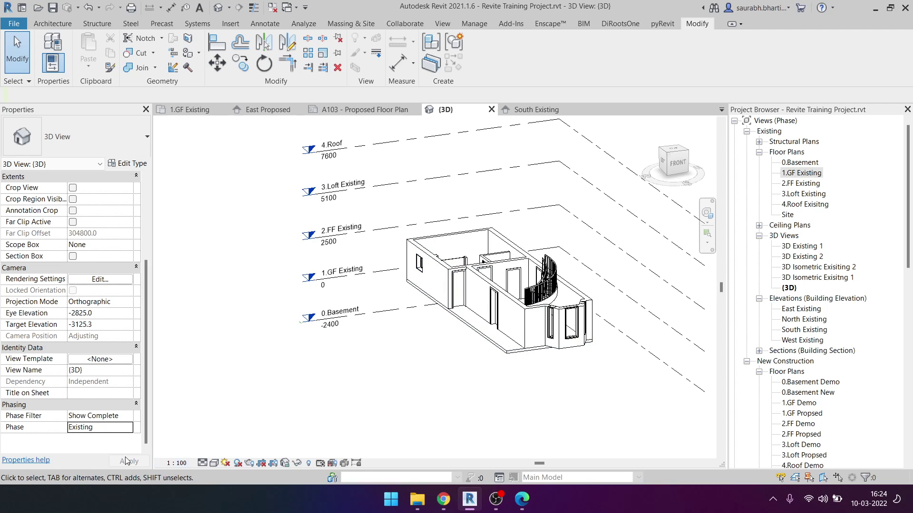
{"action": "left_click", "coordinate": [133, 432]}
{"action": "left_click", "coordinate": [119, 447]}
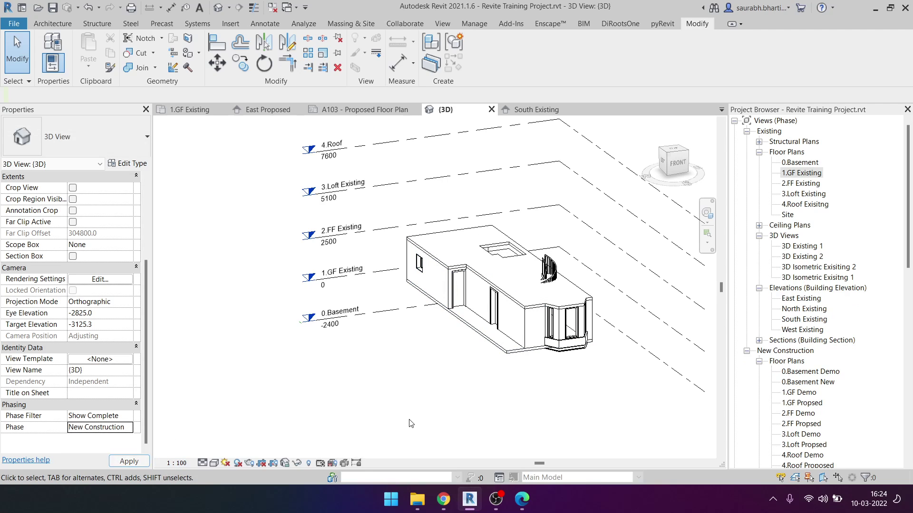
Step: Set Phase Created to Existing for the 2.FF slab and the floor inside its opening
{"action": "left_click", "coordinate": [504, 278]}
{"action": "scroll", "coordinate": [502, 254], "scroll_direction": "up", "scroll_amount": 2}
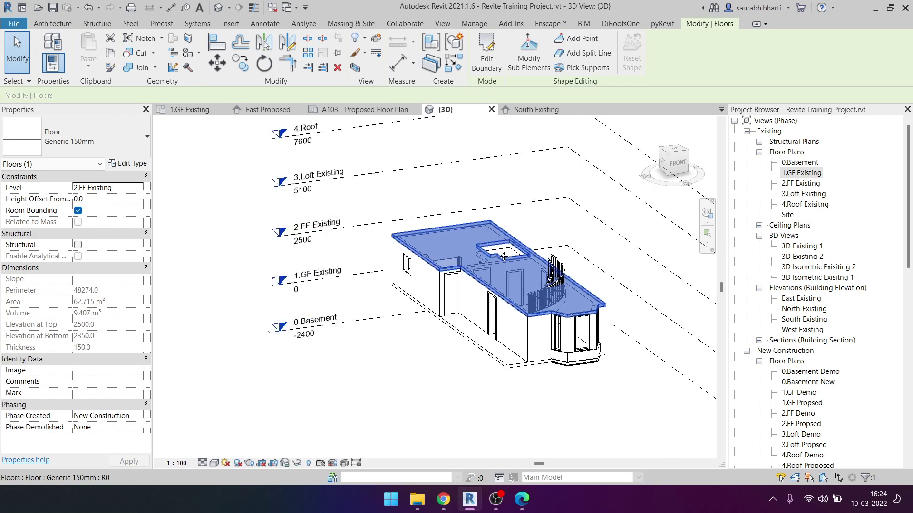
{"action": "scroll", "coordinate": [505, 255], "scroll_direction": "up", "scroll_amount": 2}
{"action": "scroll", "coordinate": [505, 256], "scroll_direction": "up", "scroll_amount": 2}
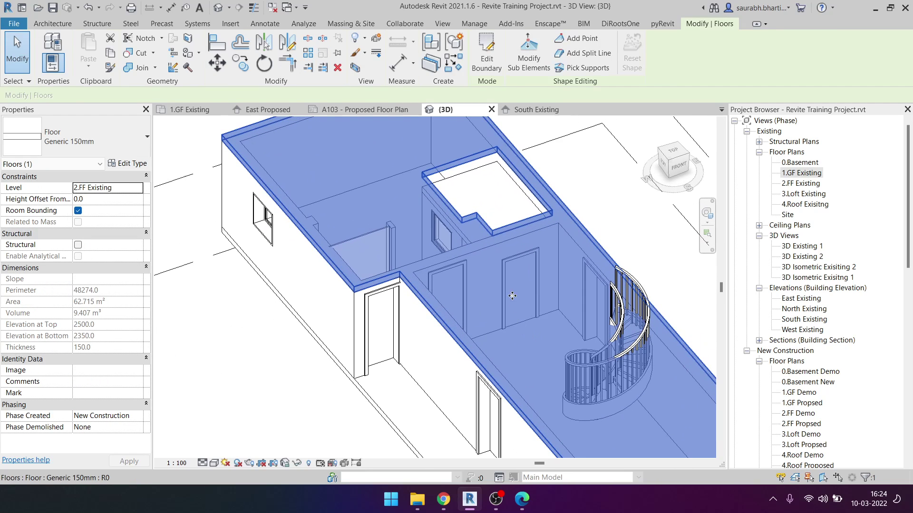
{"action": "left_click", "coordinate": [487, 208], "text": "ctrl"}
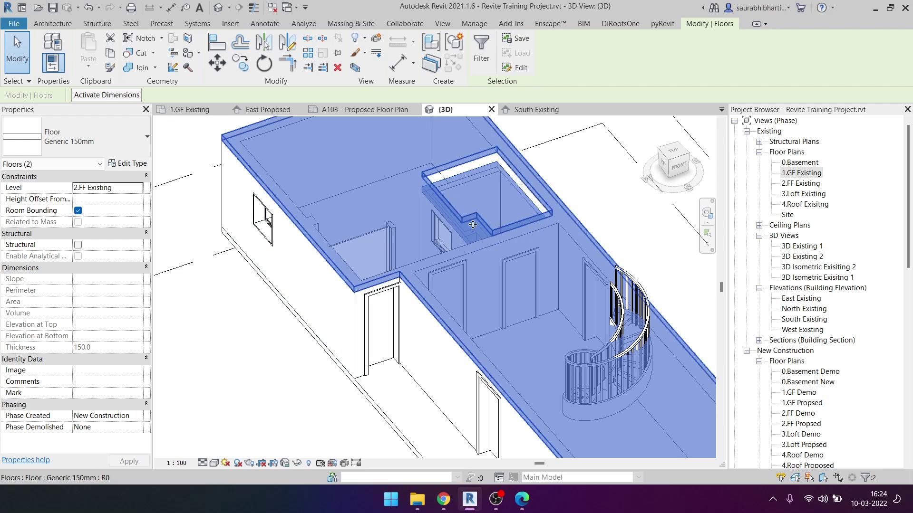
{"action": "left_click", "coordinate": [138, 424]}
{"action": "left_click", "coordinate": [95, 427]}
{"action": "scroll", "coordinate": [396, 318], "scroll_direction": "down", "scroll_amount": 2}
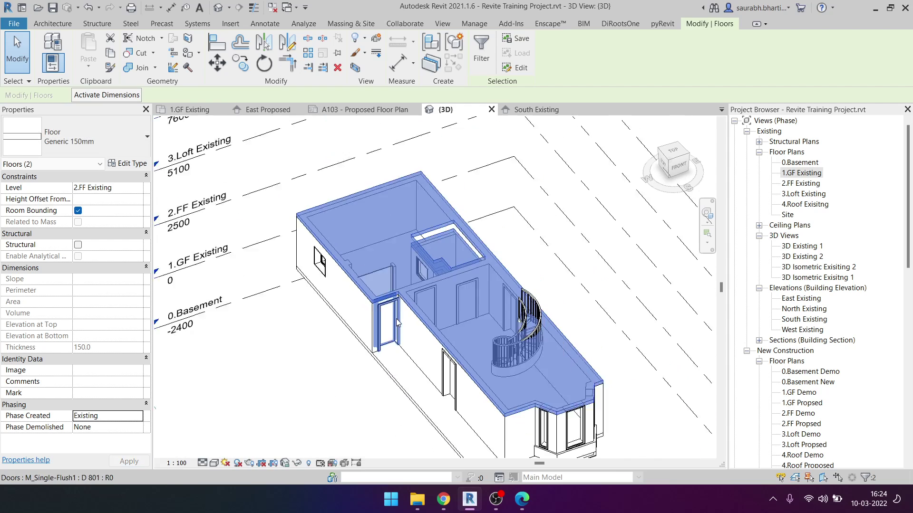
{"action": "scroll", "coordinate": [396, 318], "scroll_direction": "down", "scroll_amount": 1}
{"action": "key", "text": "Escape"}
{"action": "scroll", "coordinate": [118, 380], "scroll_direction": "down", "scroll_amount": 3}
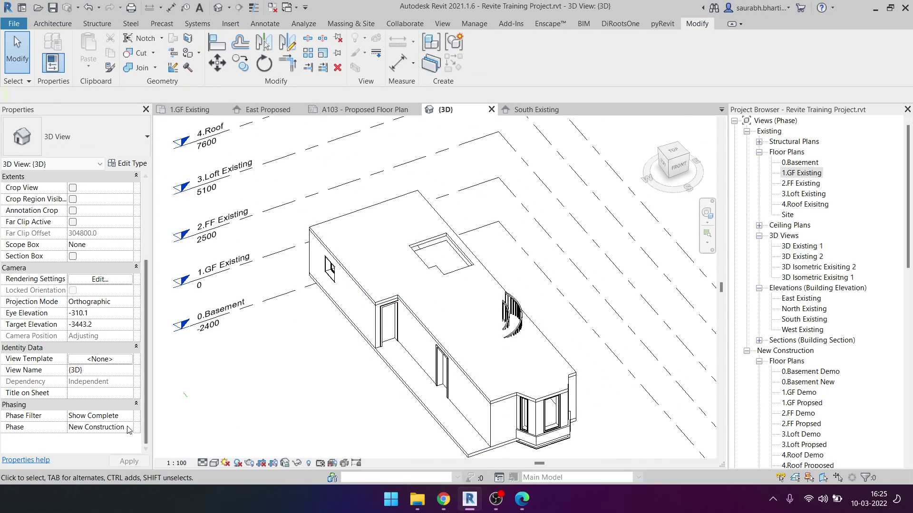
Step: Switch the 3D view's phase back to Existing and orbit to a lower angle
{"action": "left_click", "coordinate": [128, 427]}
{"action": "left_click", "coordinate": [95, 437]}
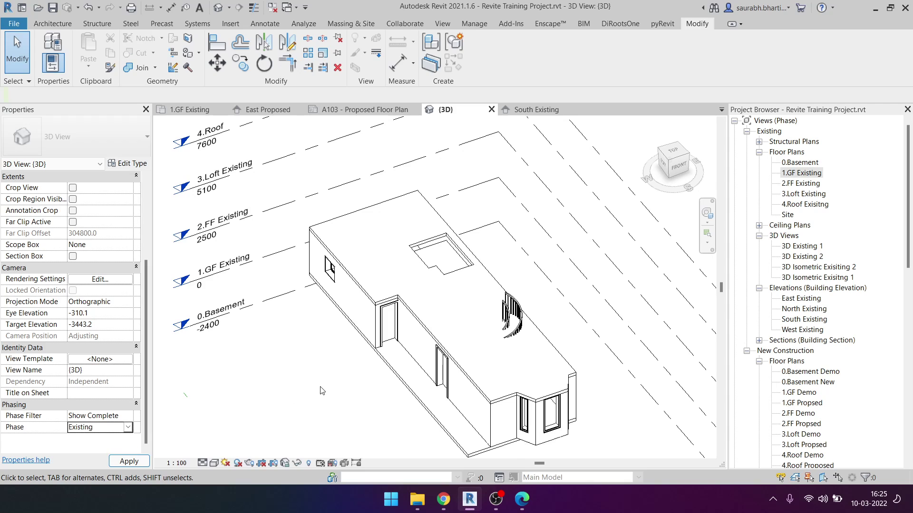
{"action": "middle_click_drag", "start_coordinate": [322, 391], "coordinate": [387, 340], "text": "shift"}
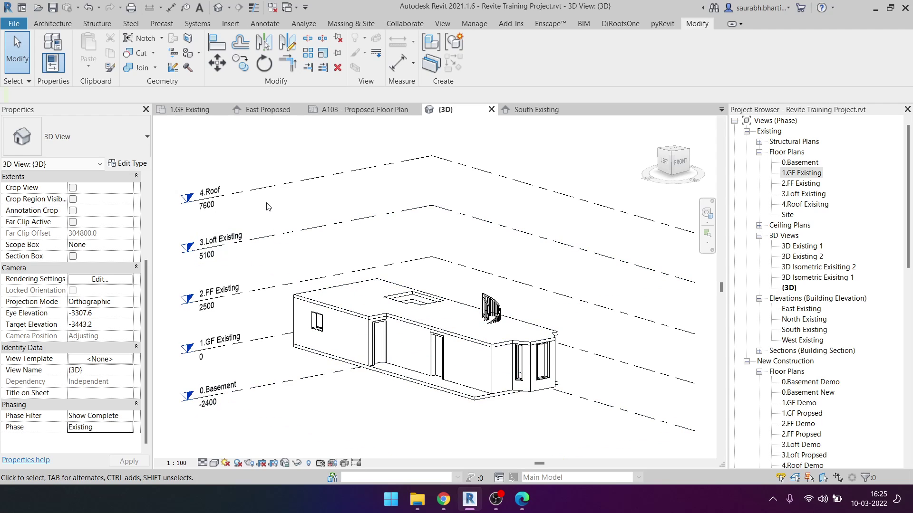
{"action": "left_click_drag", "start_coordinate": [267, 203], "coordinate": [598, 447]}
{"action": "key", "text": "Escape"}
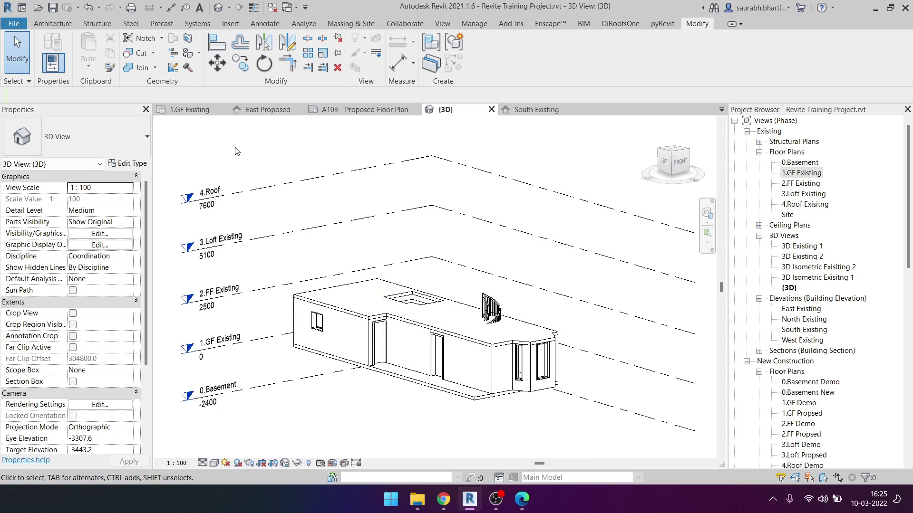
Step: Select the 2.FF floor slab to verify it, then deselect it
{"action": "left_click", "coordinate": [357, 314]}
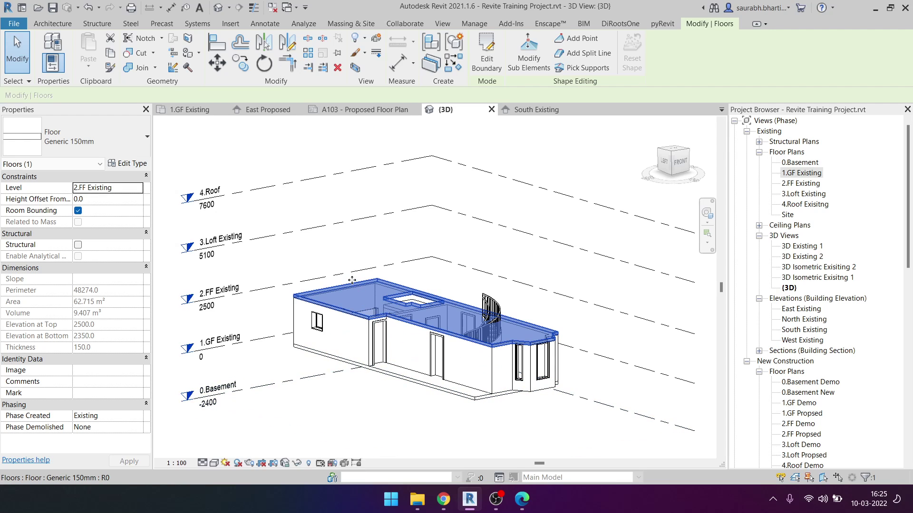
{"action": "left_click", "coordinate": [282, 265]}
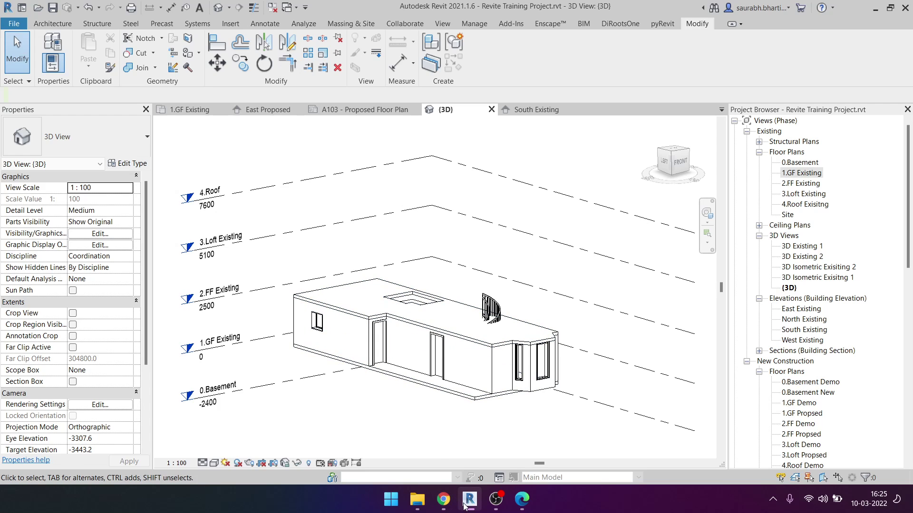
{"action": "mouse_move", "coordinate": [496, 499]}
{"action": "left_click", "coordinate": [495, 505]}
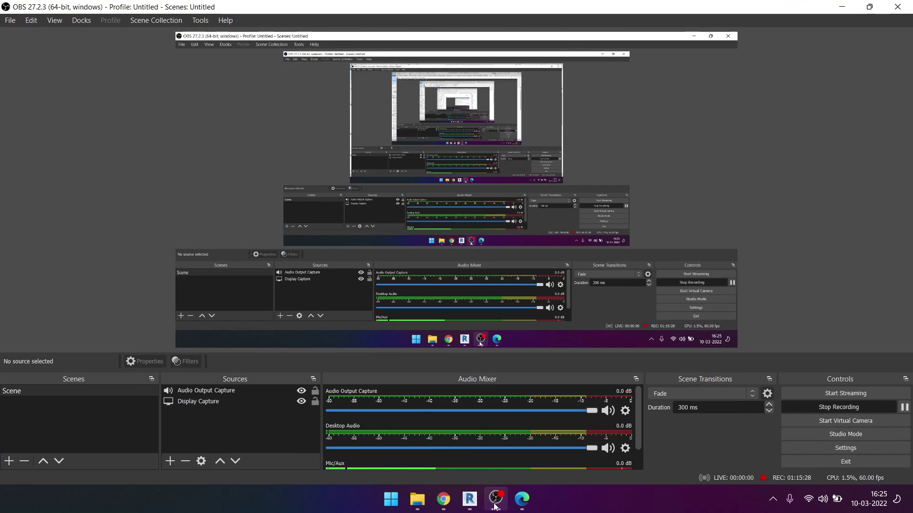
{"action": "left_click", "coordinate": [495, 507]}
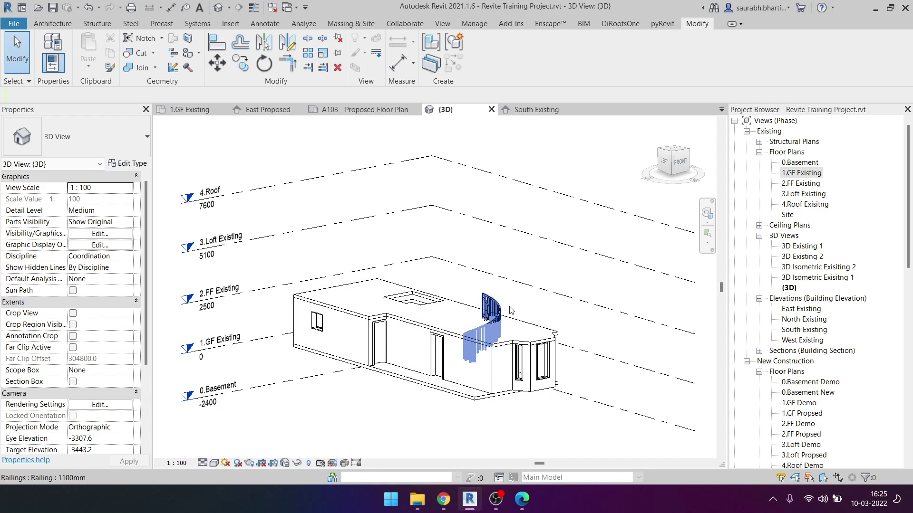
Step: Orbit and zoom to look down on the building from above
{"action": "middle_click_drag", "start_coordinate": [488, 306], "coordinate": [523, 398], "text": "shift"}
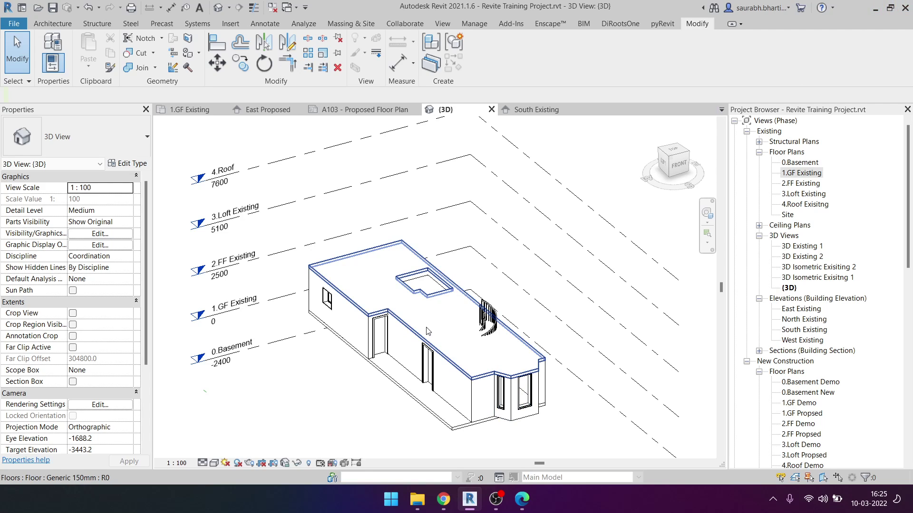
{"action": "middle_click_drag", "start_coordinate": [469, 331], "coordinate": [459, 386], "text": "shift"}
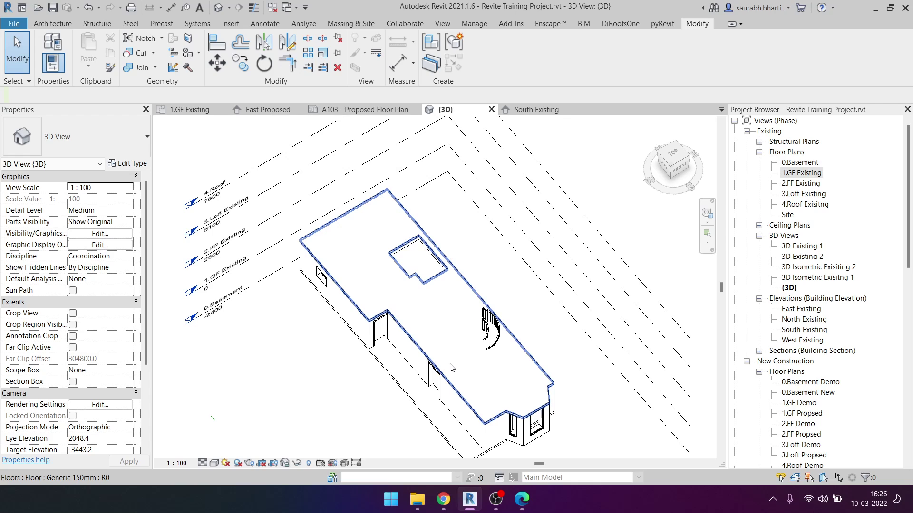
{"action": "mouse_move", "coordinate": [673, 165]}
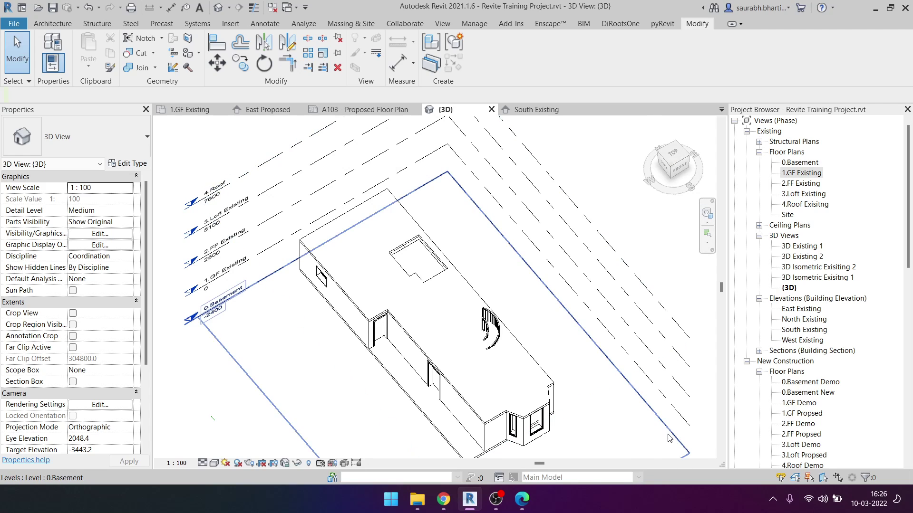
{"action": "scroll", "coordinate": [503, 369], "scroll_direction": "up", "scroll_amount": 1}
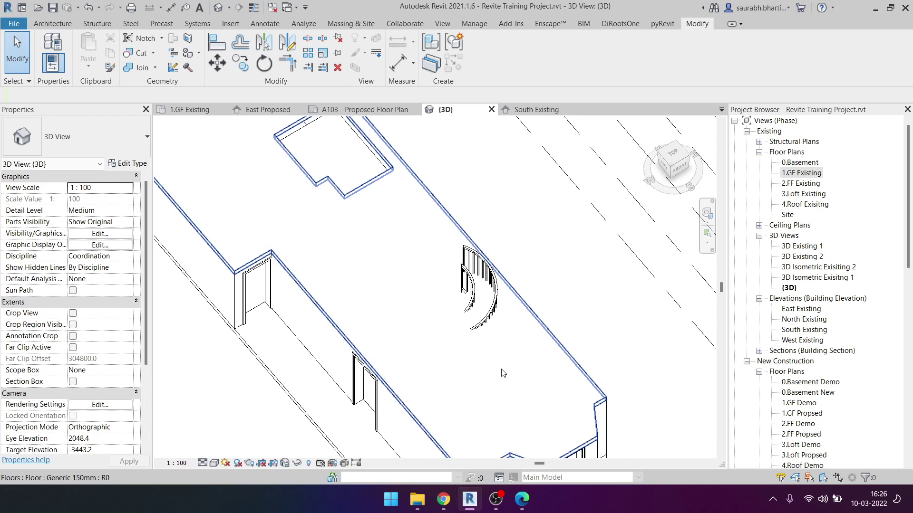
{"action": "scroll", "coordinate": [495, 361], "scroll_direction": "up", "scroll_amount": 1}
{"action": "scroll", "coordinate": [459, 309], "scroll_direction": "up", "scroll_amount": 1}
{"action": "scroll", "coordinate": [471, 287], "scroll_direction": "down", "scroll_amount": 2}
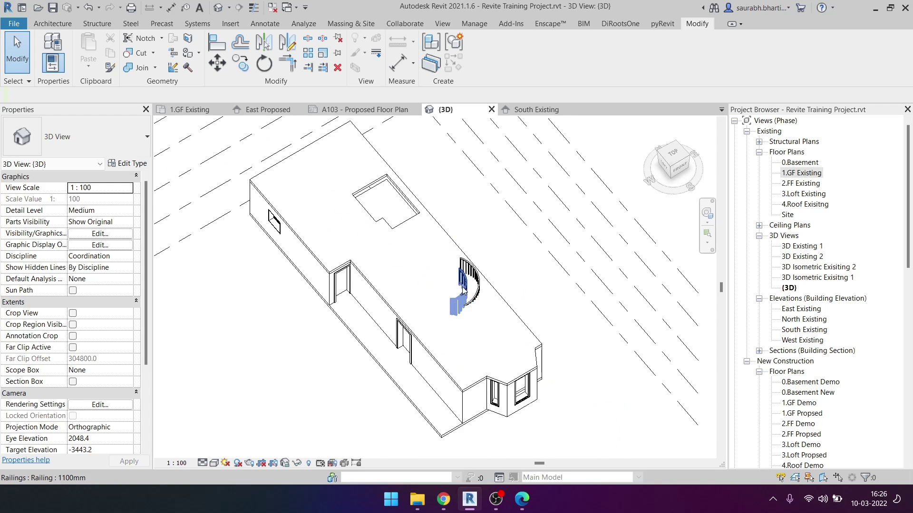
{"action": "scroll", "coordinate": [468, 285], "scroll_direction": "down", "scroll_amount": 2}
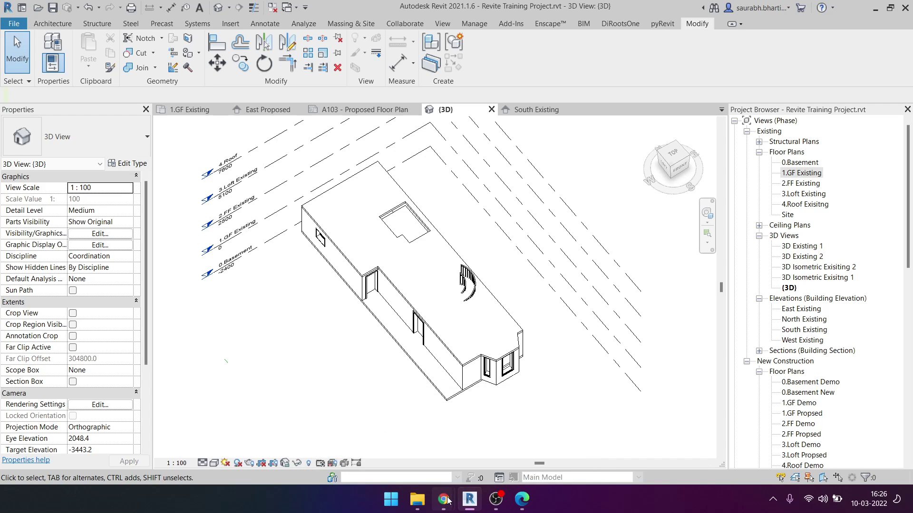
Step: Bring the Google Meet tab in Chrome to the front
{"action": "mouse_move", "coordinate": [443, 499]}
{"action": "left_click", "coordinate": [424, 437]}
{"action": "left_click", "coordinate": [218, 10]}
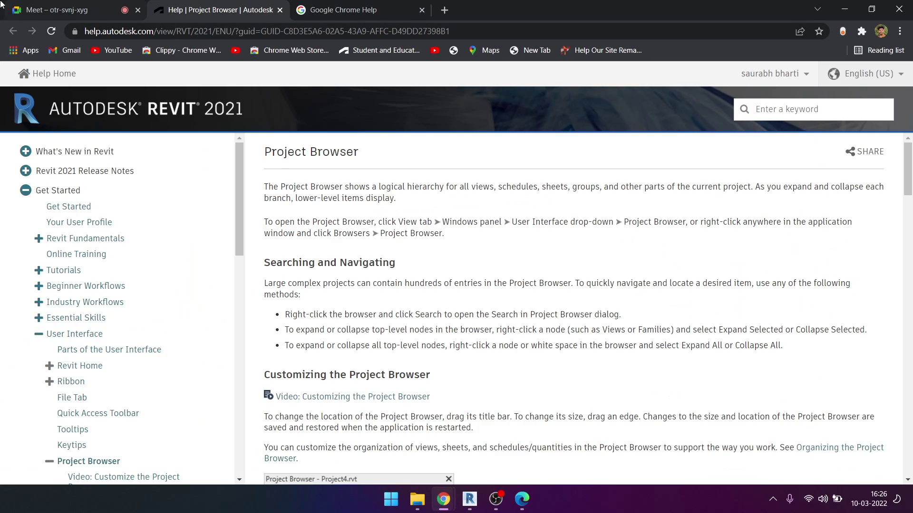
{"action": "left_click", "coordinate": [71, 9]}
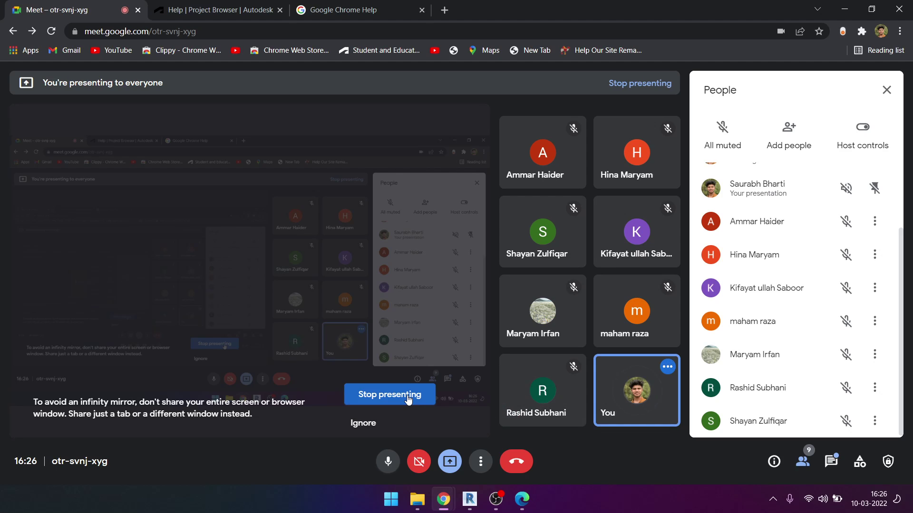
Step: Stop presenting and end the Google Meet call for everyone
{"action": "left_click", "coordinate": [407, 399]}
{"action": "mouse_move", "coordinate": [469, 499]}
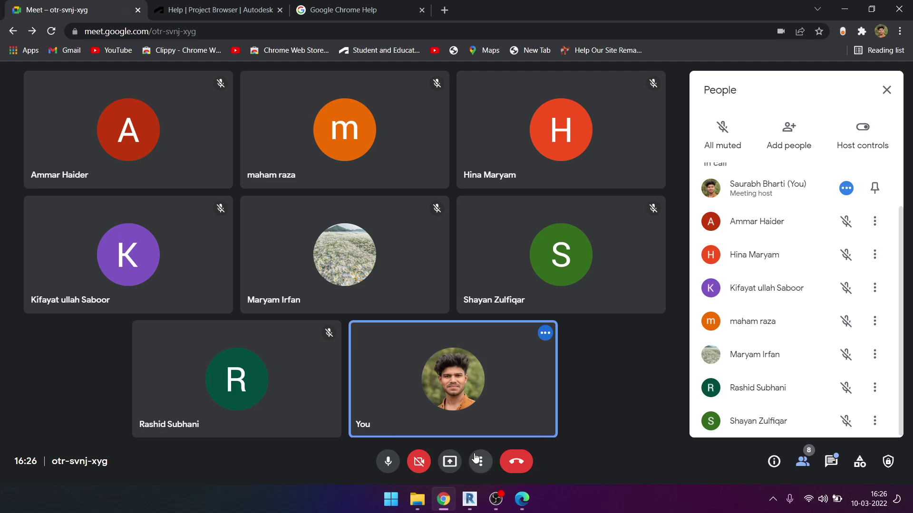
{"action": "left_click", "coordinate": [516, 461]}
{"action": "left_click", "coordinate": [513, 298]}
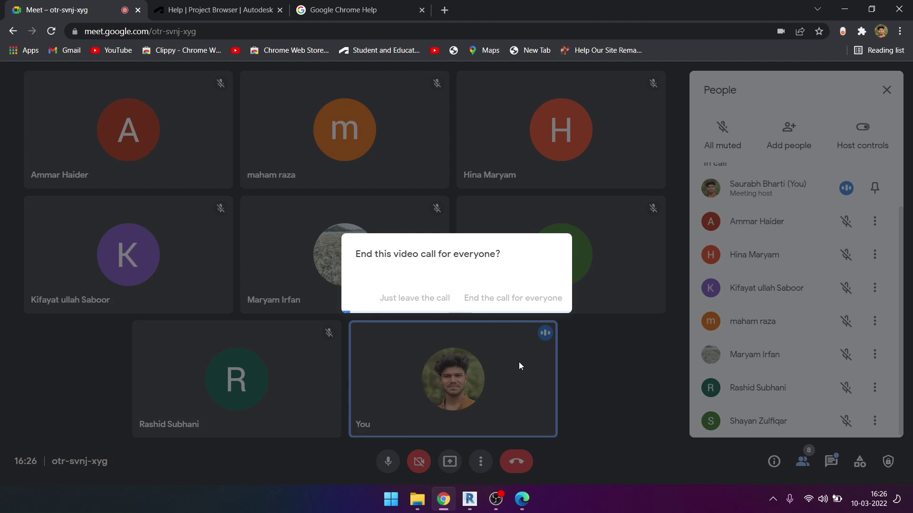